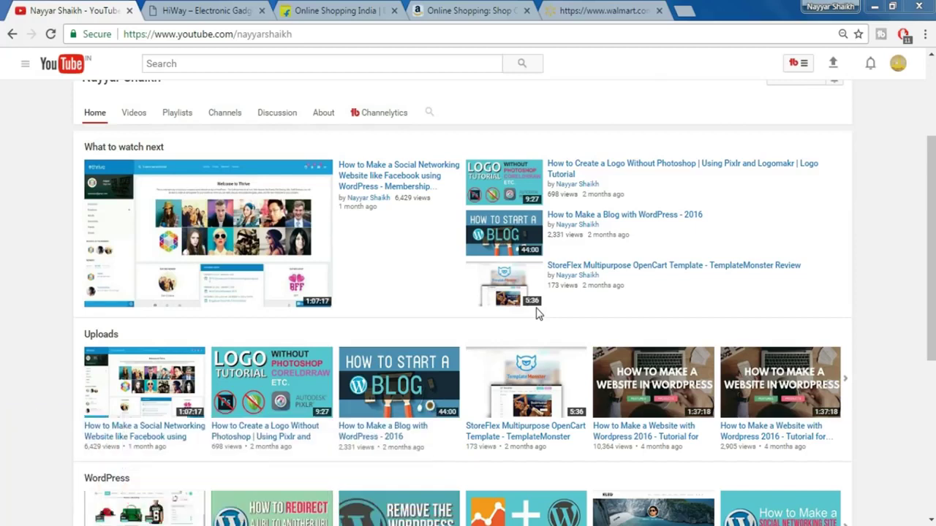
# - Browse the HiWay electronics demo homepage down to the footer and back, then switch to Flipkart
pyautogui.click(205, 9)
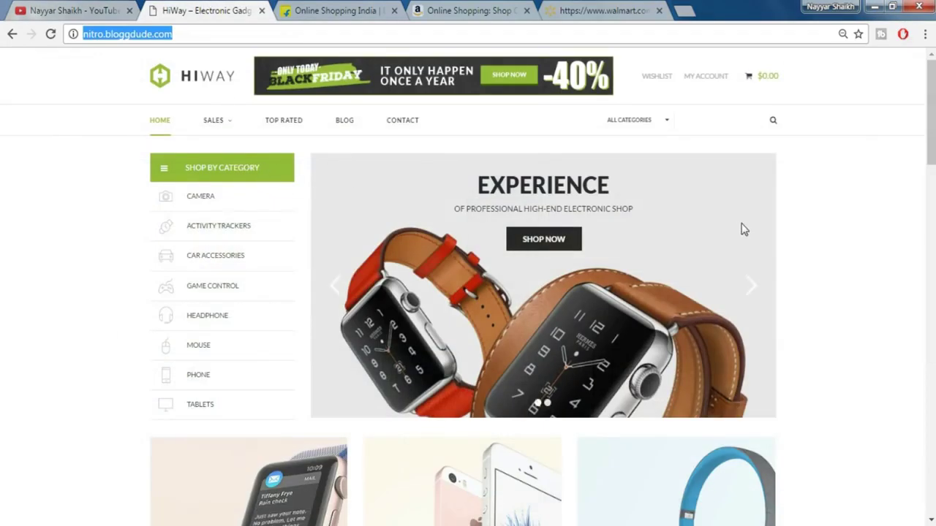
pyautogui.click(852, 238)
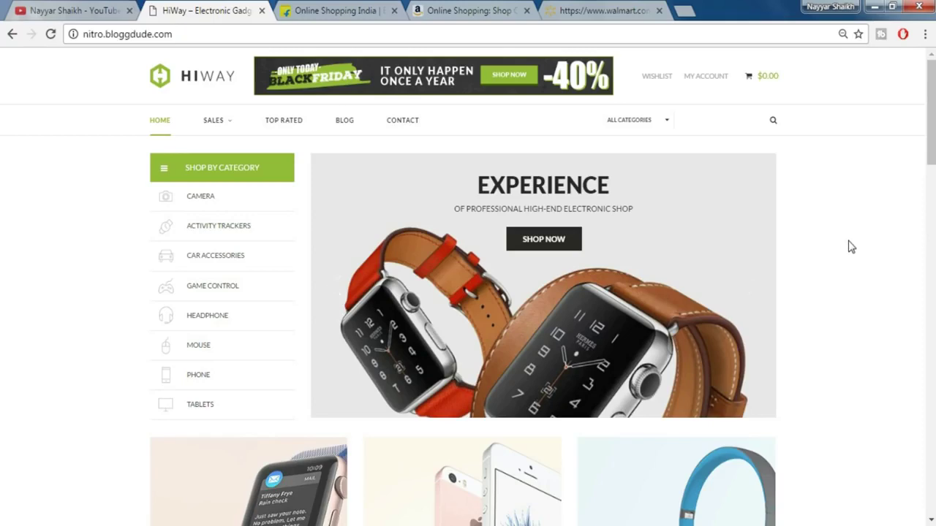
pyautogui.scroll(-3, 852, 247)
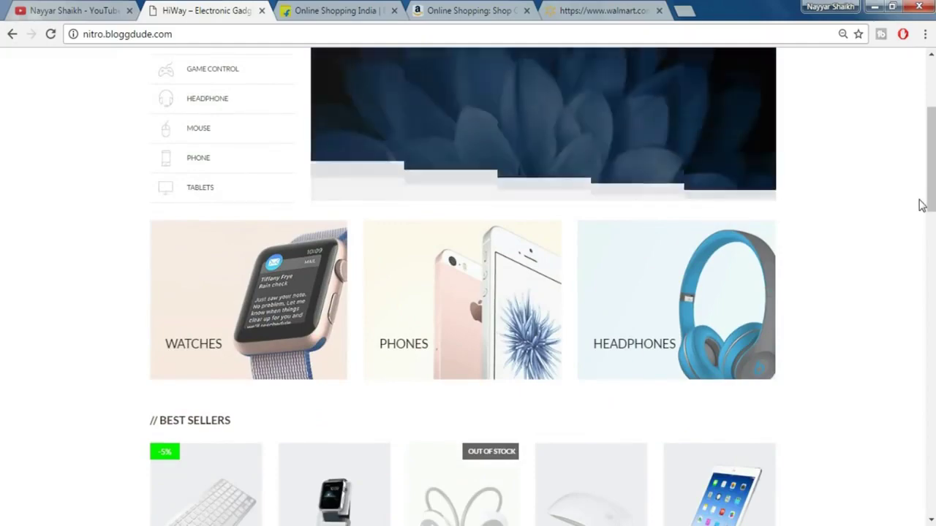
pyautogui.scroll(-2, 921, 205)
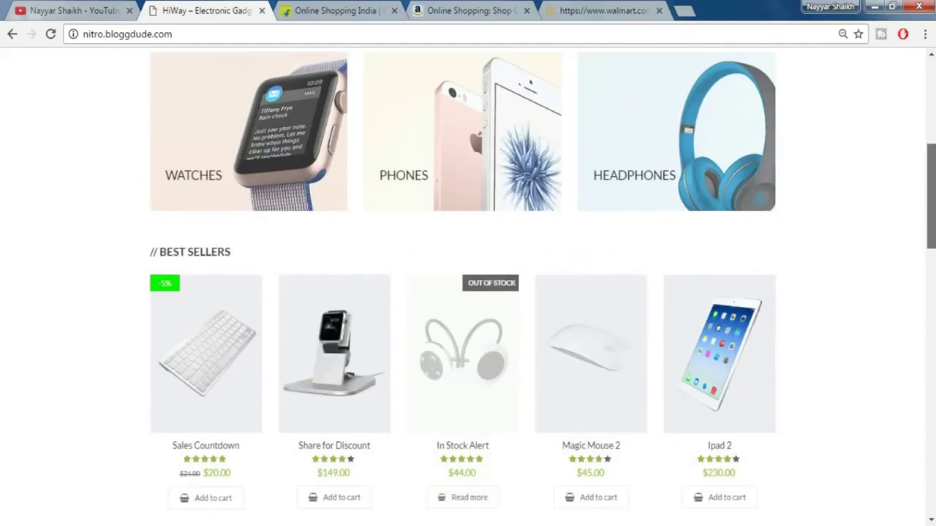
pyautogui.scroll(-5, 468, 285)
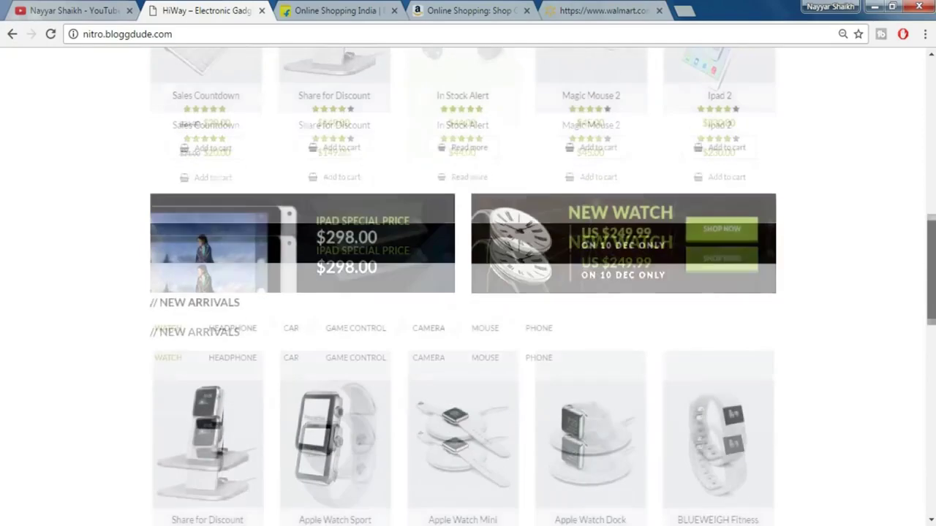
pyautogui.scroll(-6, 468, 285)
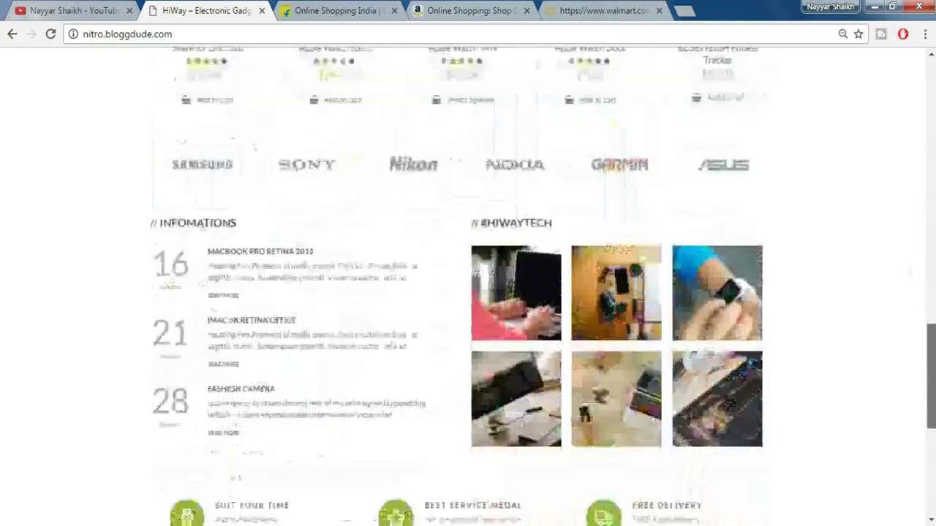
pyautogui.scroll(-5, 468, 285)
pyautogui.scroll(20, 468, 285)
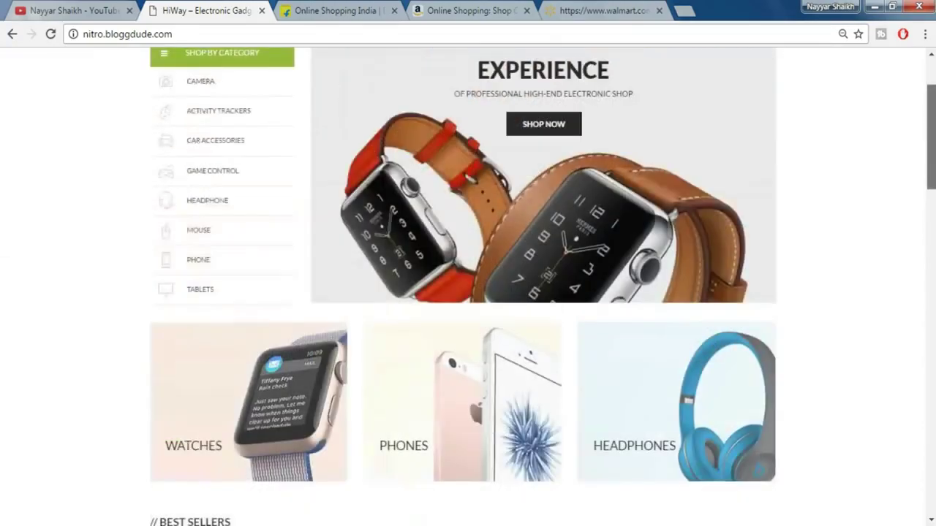
pyautogui.scroll(2, 468, 285)
pyautogui.click(363, 9)
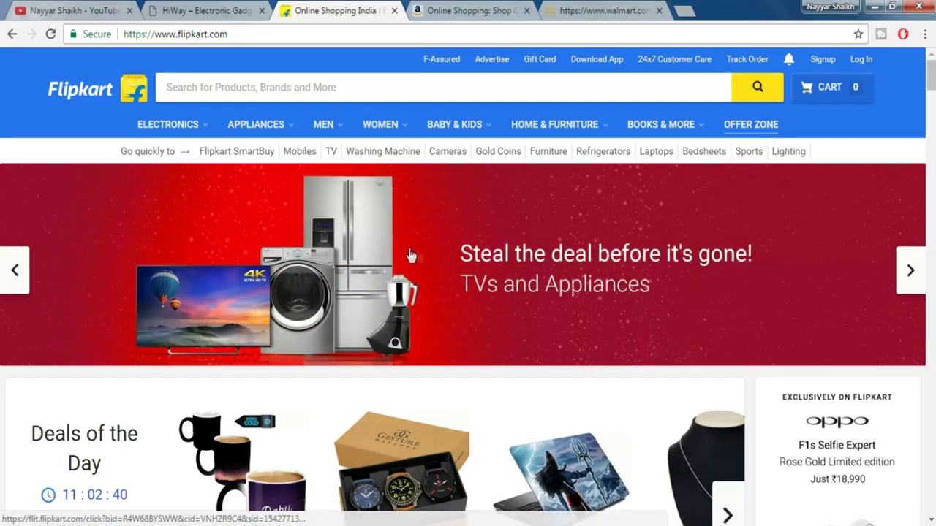
# - Flip between the Amazon.in, Flipkart and HiWay tabs, then scroll down Flipkart's homepage
pyautogui.click(432, 9)
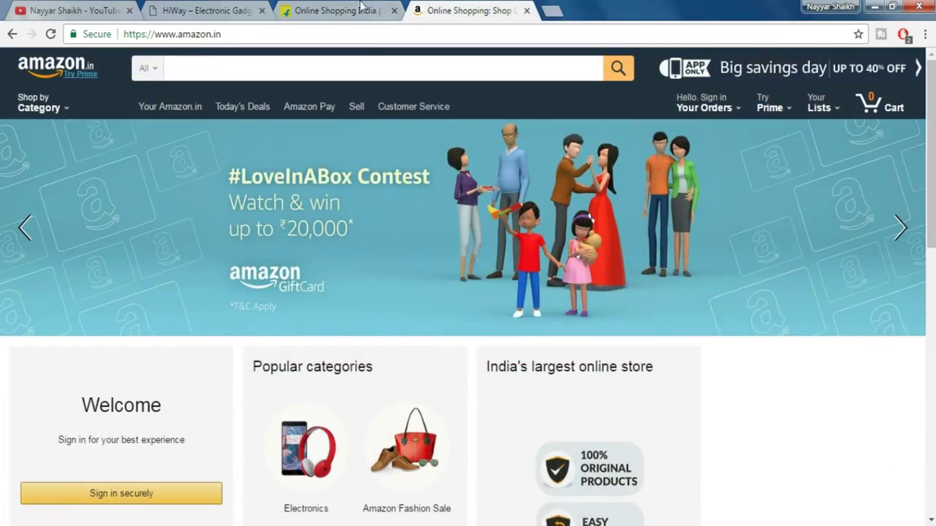
pyautogui.click(334, 9)
pyautogui.click(207, 9)
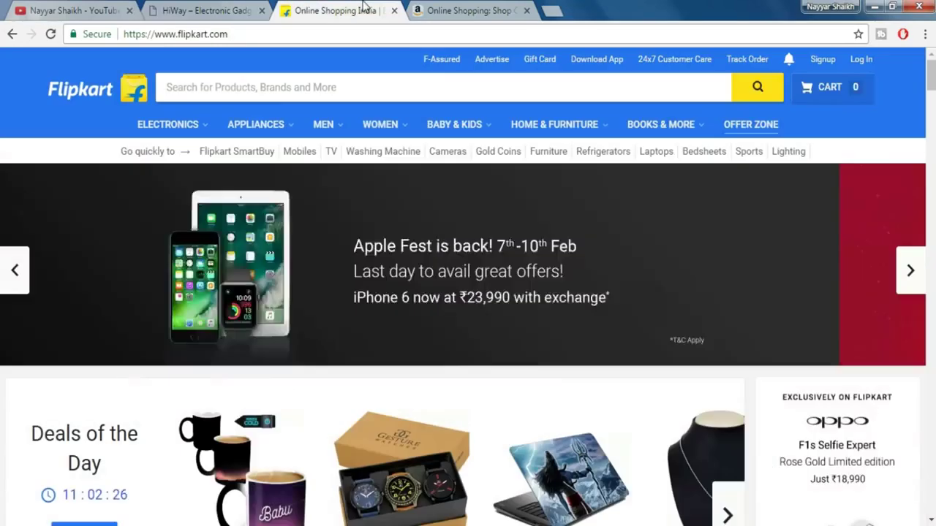
pyautogui.click(363, 7)
pyautogui.scroll(-2, 550, 228)
pyautogui.scroll(-1, 551, 229)
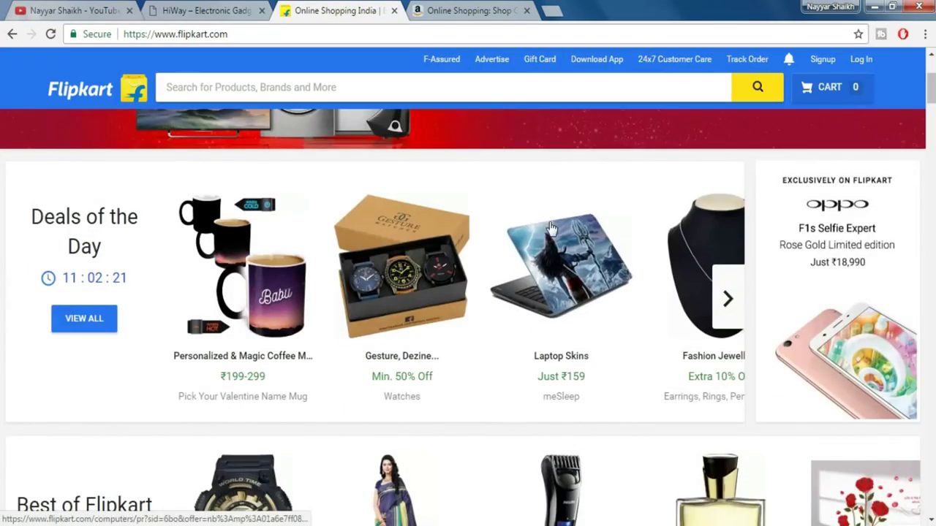
pyautogui.scroll(-1, 388, 321)
pyautogui.scroll(-4, 388, 322)
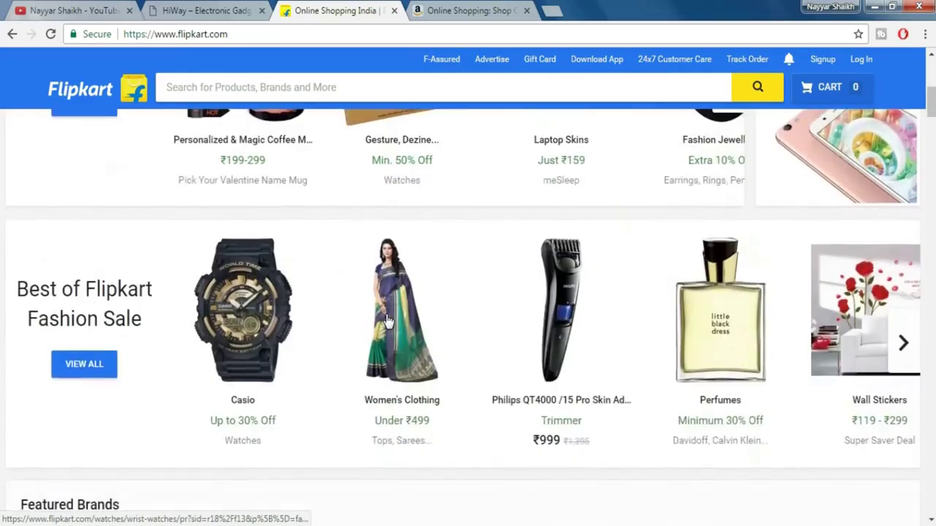
pyautogui.scroll(-4, 389, 322)
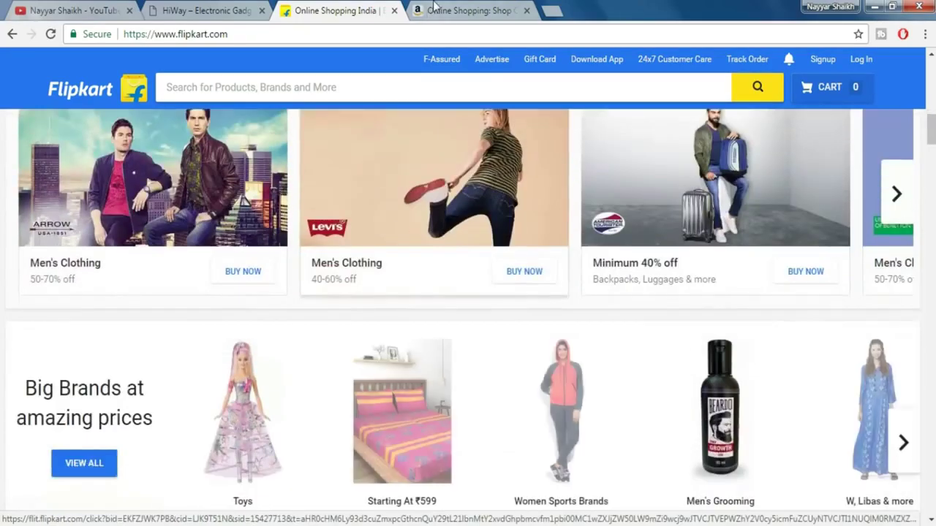
# - Scroll through Amazon.in's homepage, then return to the HiWay demo shop page
pyautogui.click(439, 10)
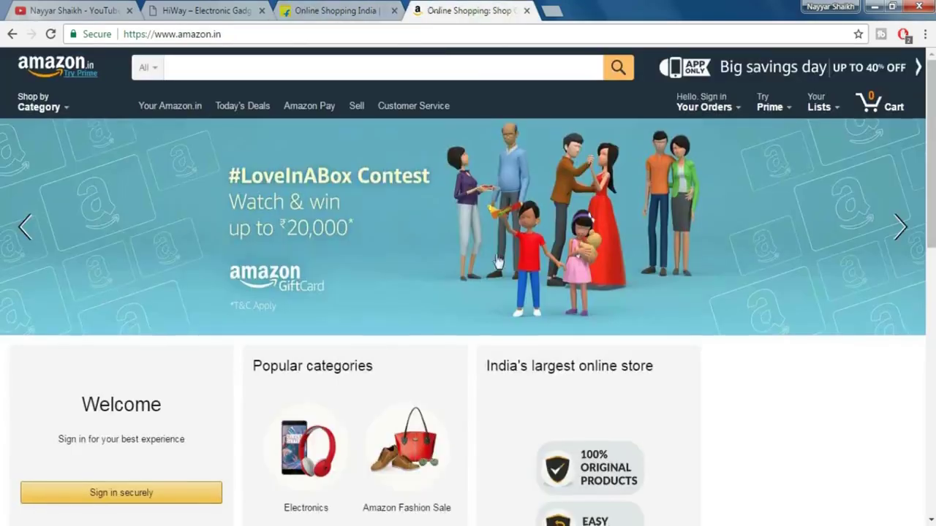
pyautogui.scroll(-5, 495, 261)
pyautogui.scroll(1, 497, 261)
pyautogui.scroll(4, 497, 261)
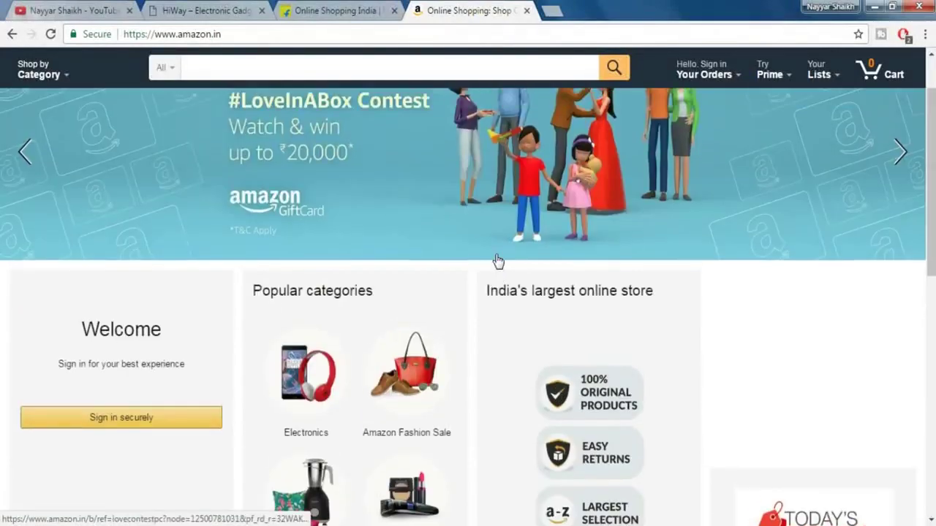
pyautogui.click(297, 8)
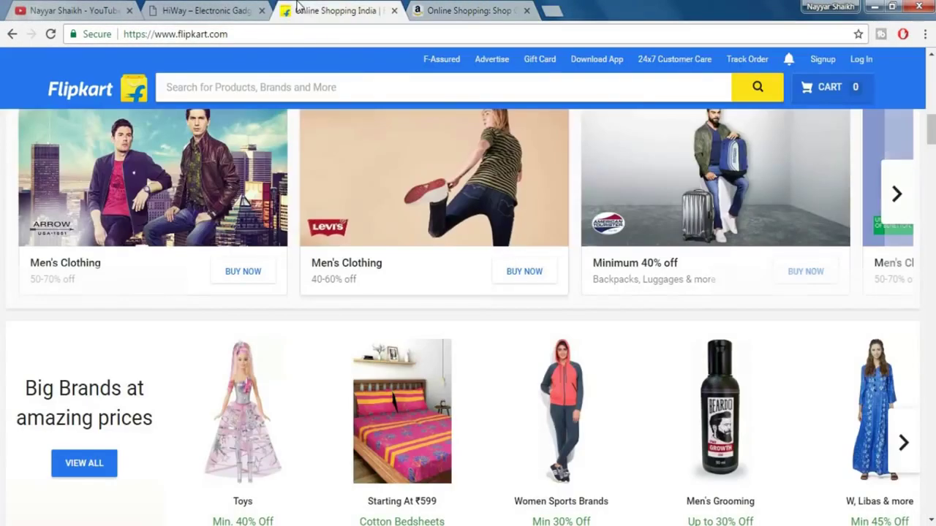
pyautogui.click(212, 10)
pyautogui.scroll(-3, 398, 212)
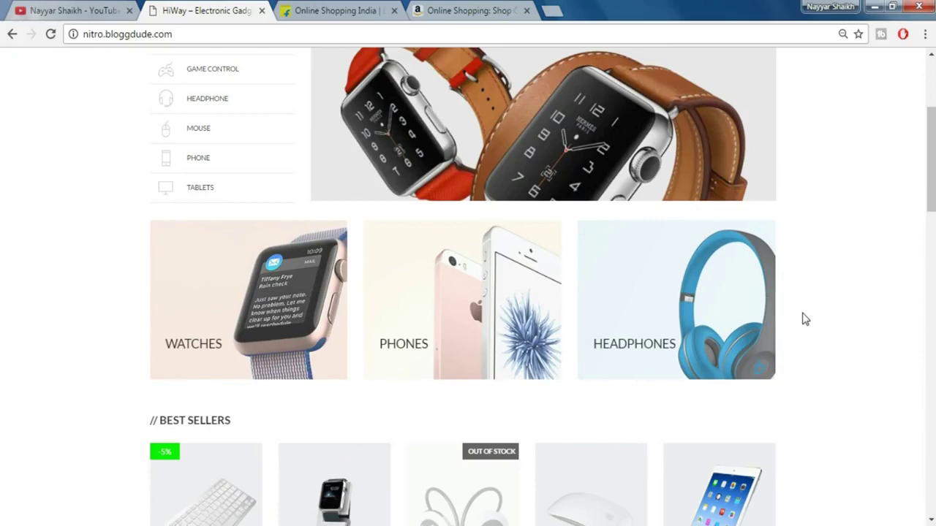
# - Filter the New Arrivals section to HEADPHONE, then to CAR to show car chargers
pyautogui.scroll(-4, 804, 319)
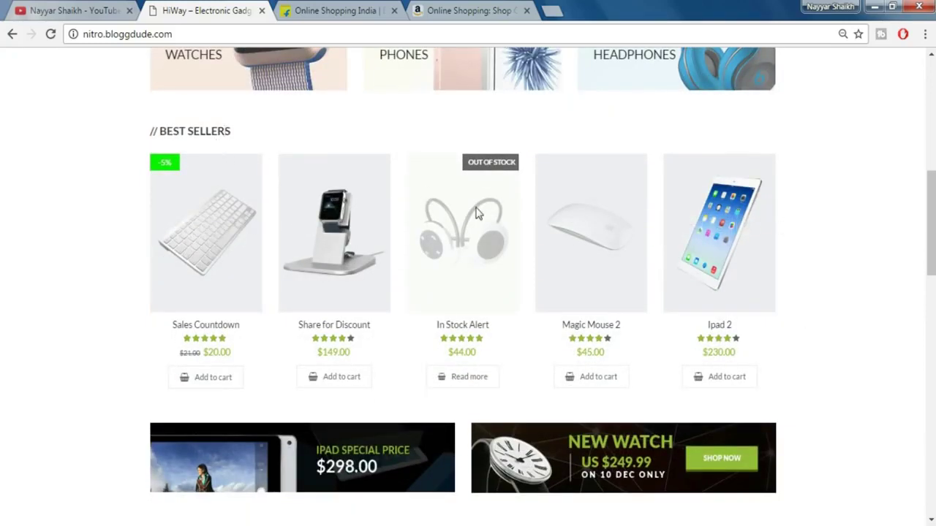
pyautogui.scroll(-4, 887, 314)
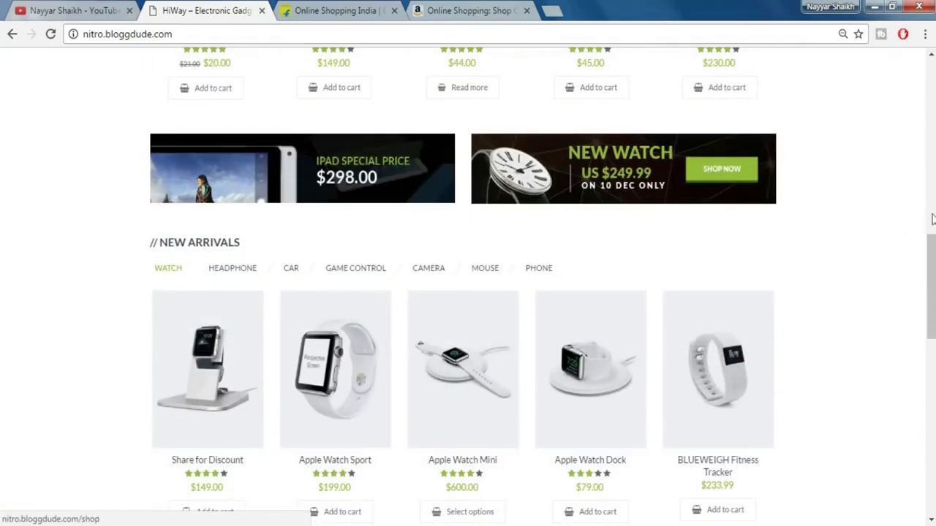
pyautogui.scroll(-3, 895, 244)
pyautogui.scroll(1, 512, 215)
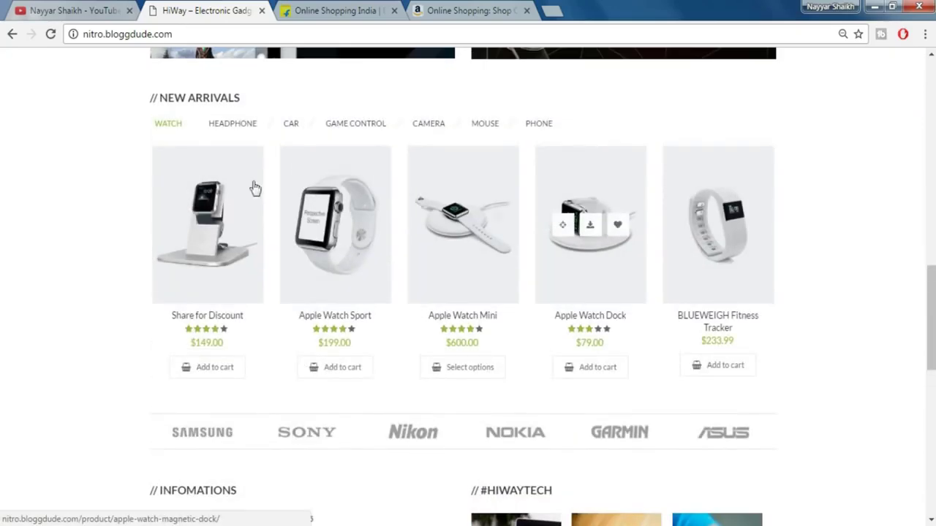
pyautogui.click(235, 132)
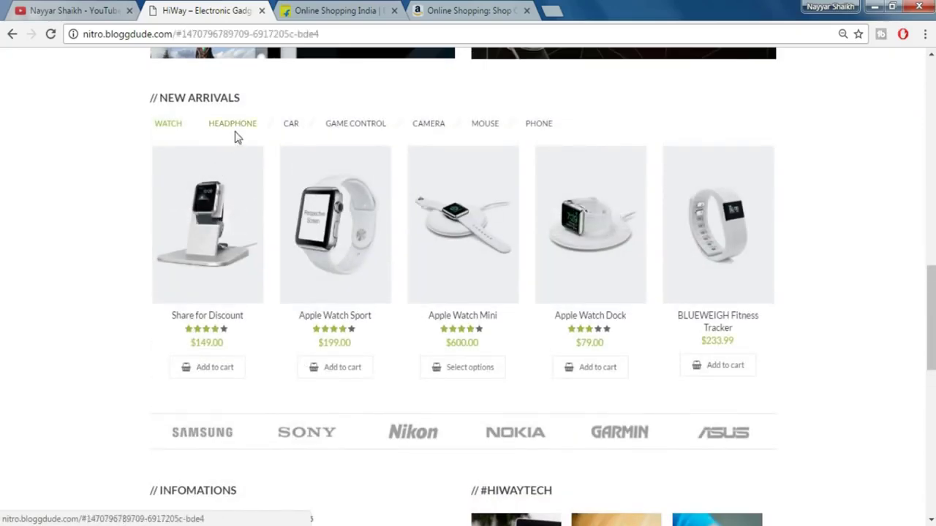
pyautogui.click(296, 129)
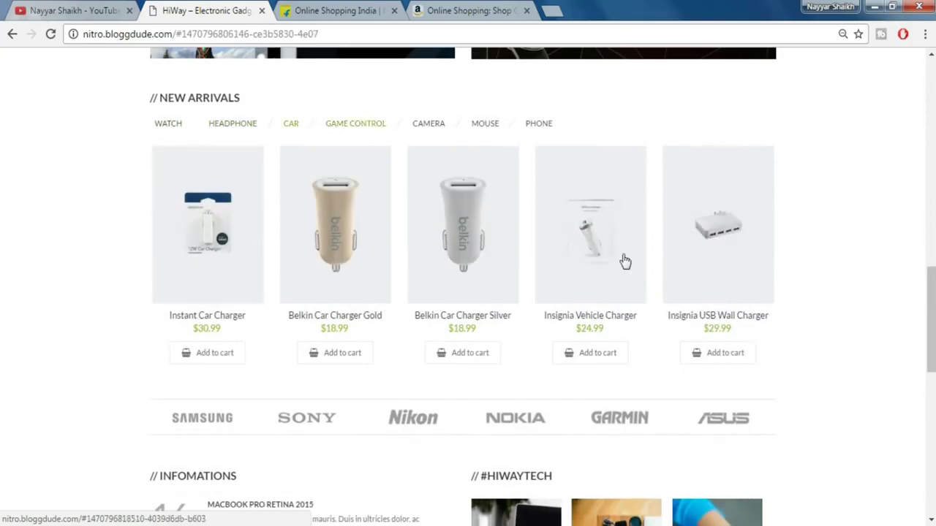
# - Scroll the demo homepage to the footer and back up to the Best Sellers row
pyautogui.scroll(-2, 625, 261)
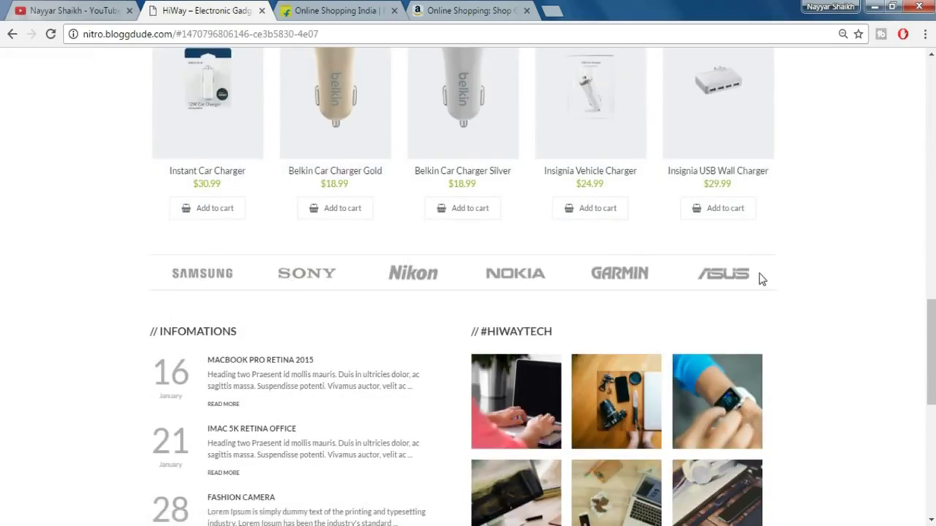
pyautogui.scroll(-2, 760, 278)
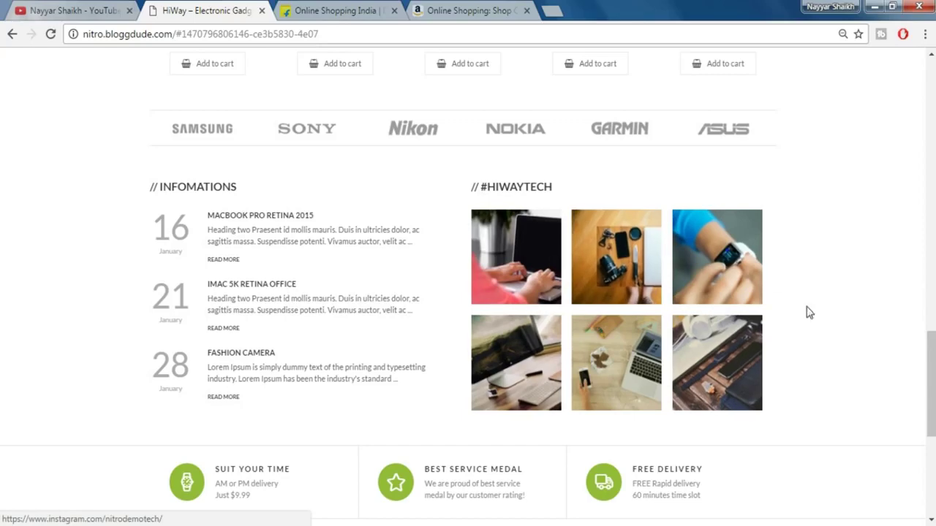
pyautogui.scroll(-3, 806, 312)
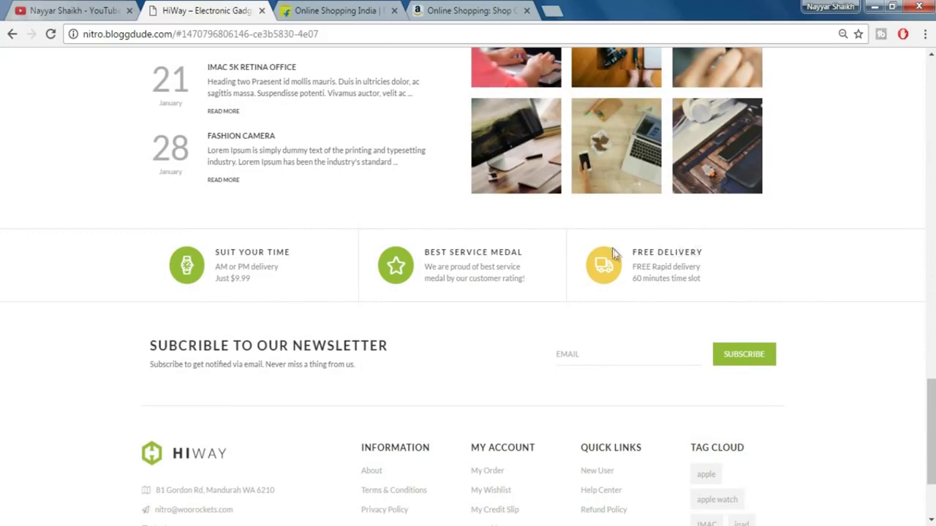
pyautogui.scroll(-1, 734, 264)
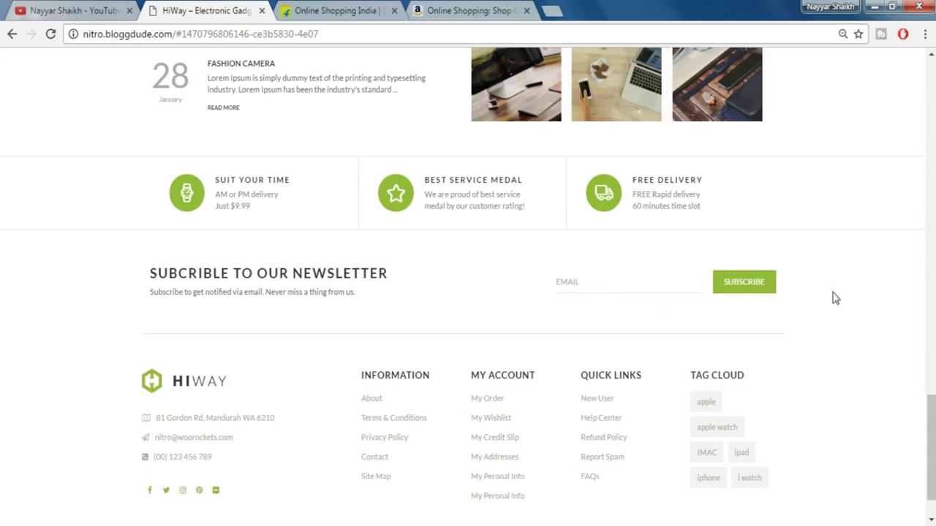
pyautogui.scroll(-2, 833, 300)
pyautogui.scroll(15, 837, 307)
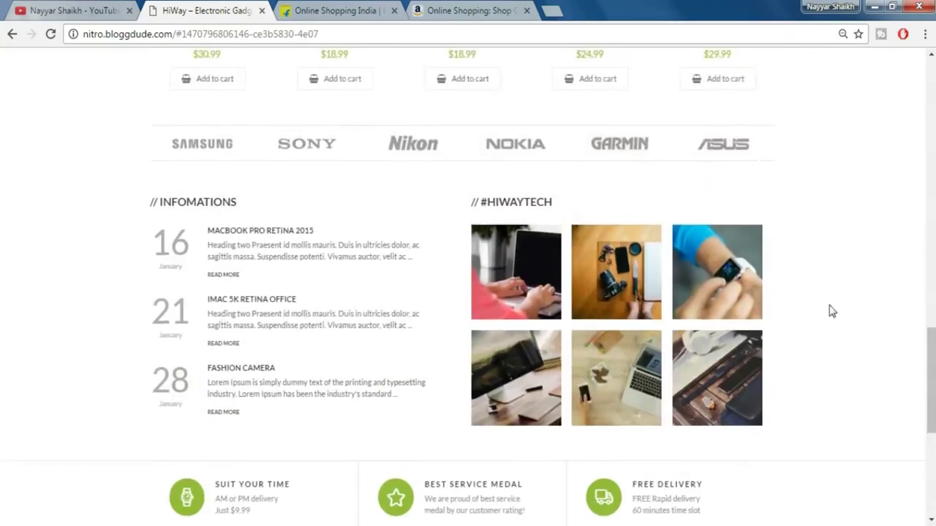
pyautogui.scroll(6, 827, 315)
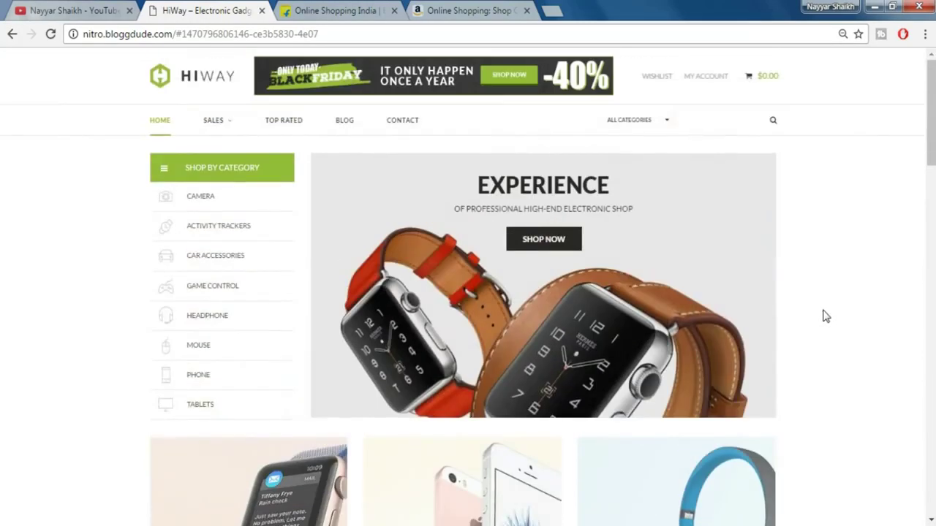
pyautogui.scroll(-2, 825, 316)
pyautogui.scroll(-2, 826, 315)
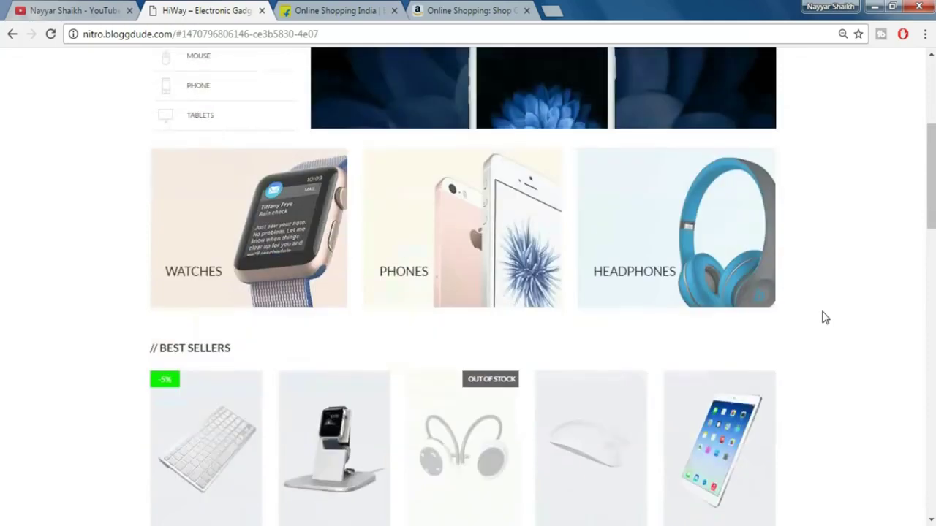
pyautogui.scroll(-3, 825, 318)
pyautogui.scroll(-1, 824, 317)
pyautogui.scroll(2, 823, 317)
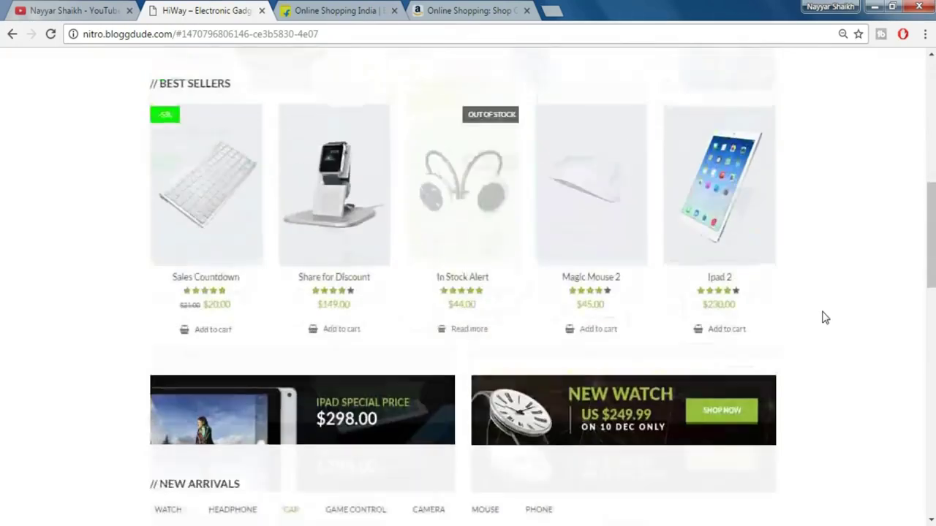
pyautogui.click(201, 274)
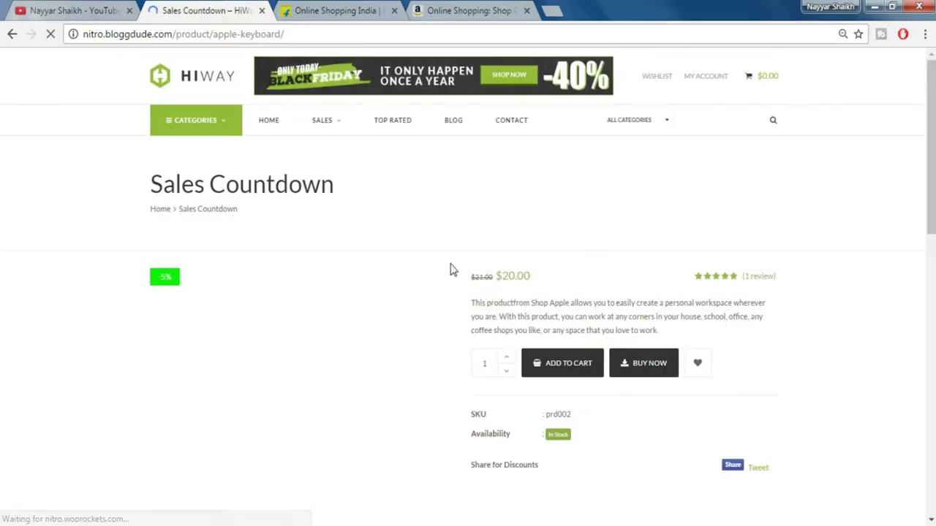
pyautogui.scroll(-1, 810, 276)
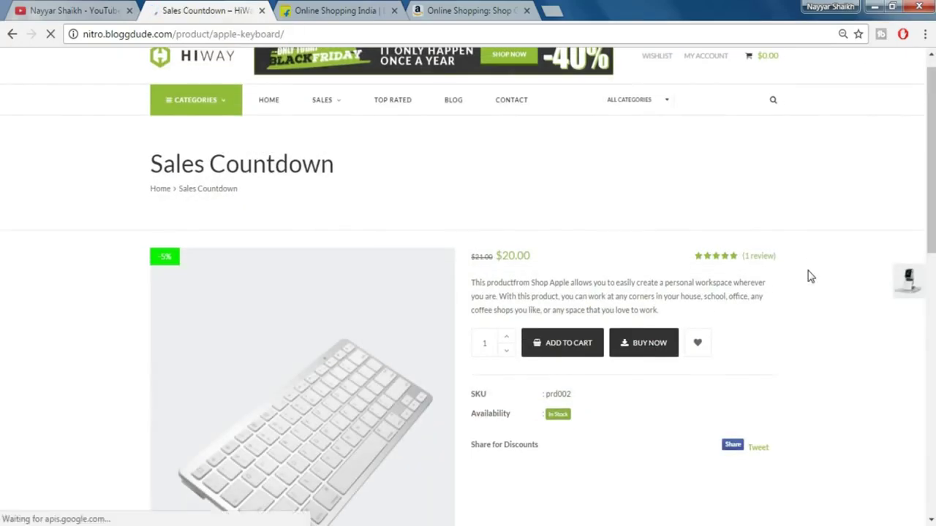
pyautogui.scroll(-2, 810, 276)
pyautogui.scroll(-1, 810, 277)
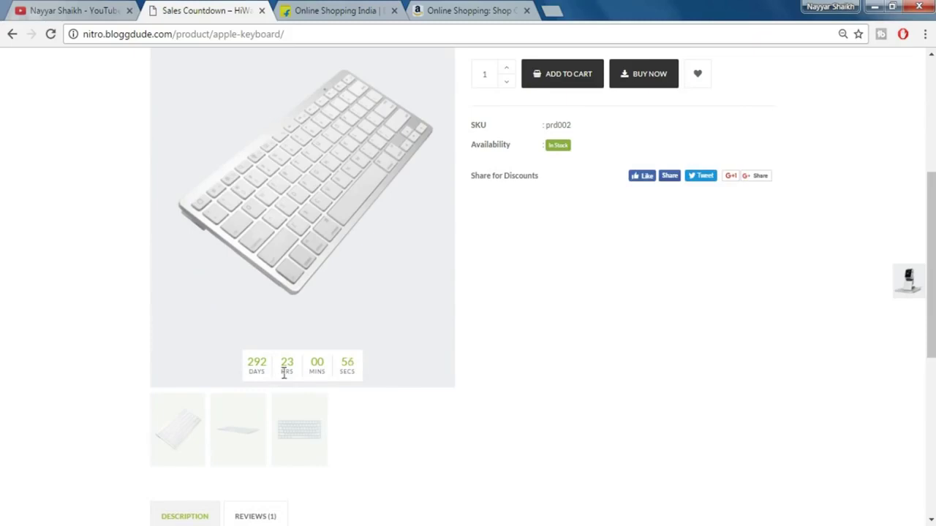
pyautogui.scroll(3, 513, 335)
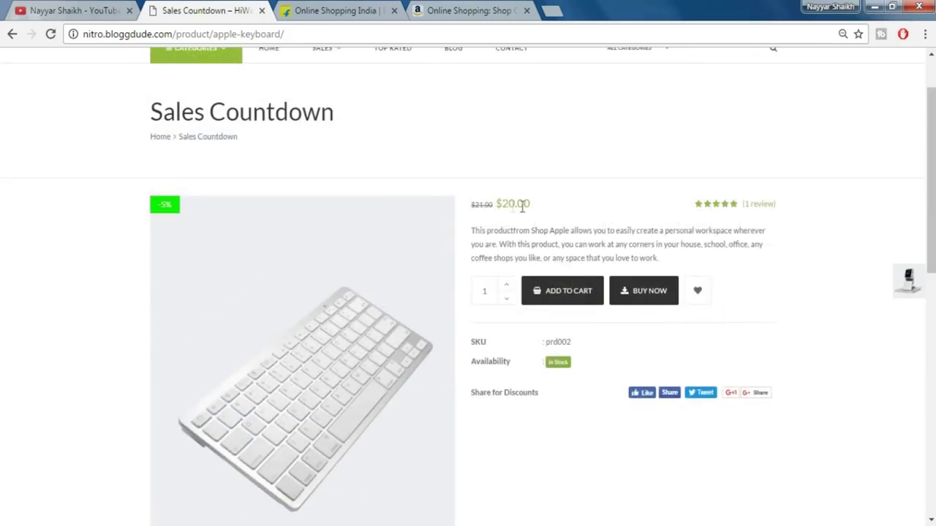
pyautogui.scroll(-3, 533, 245)
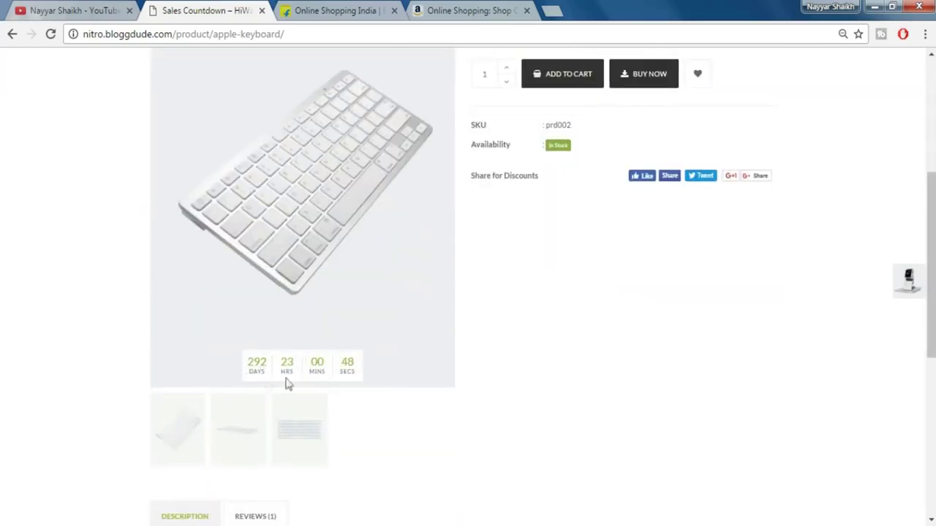
pyautogui.scroll(4, 337, 378)
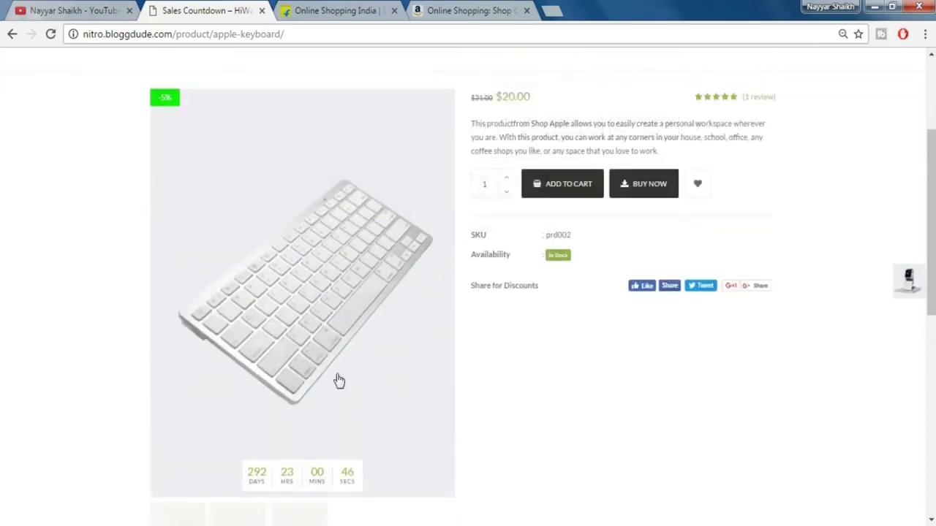
# - Go back to the HiWay home page and open the Share for Discount best seller
pyautogui.click(12, 34)
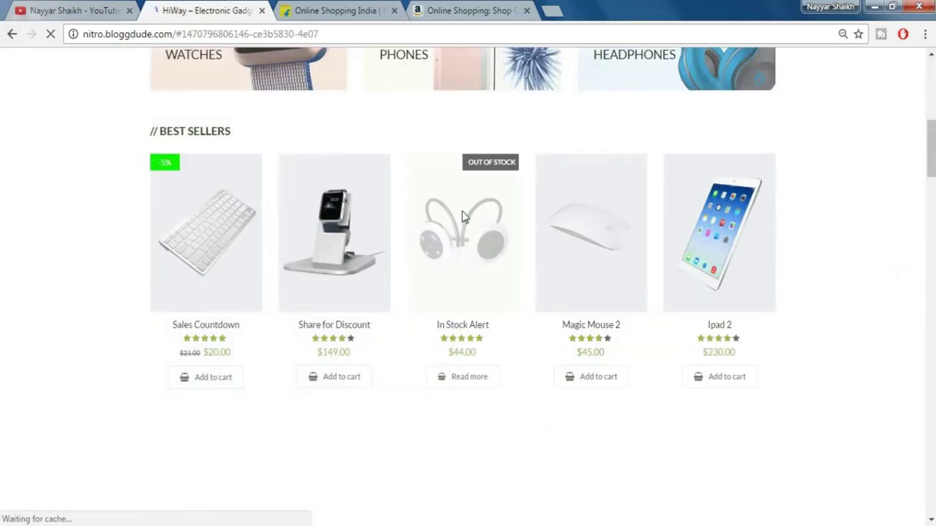
pyautogui.moveTo(455, 228)
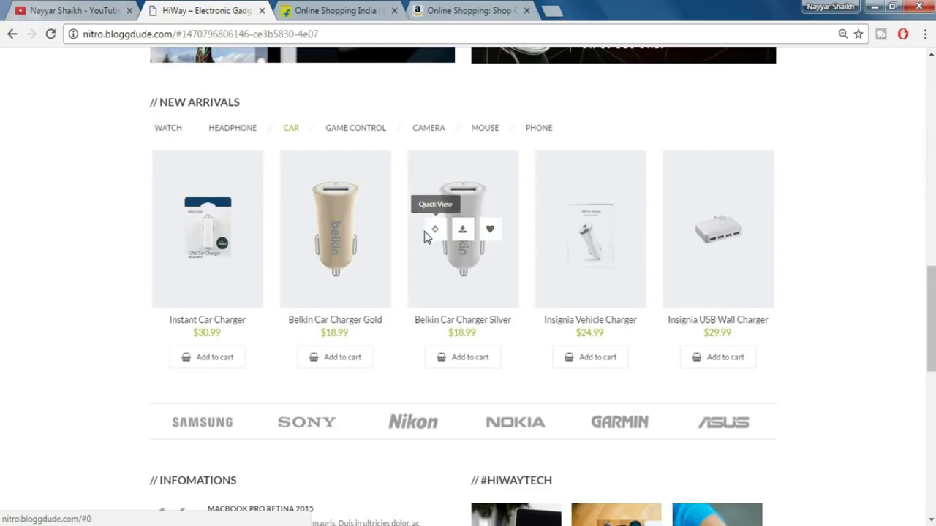
pyautogui.scroll(6, 413, 261)
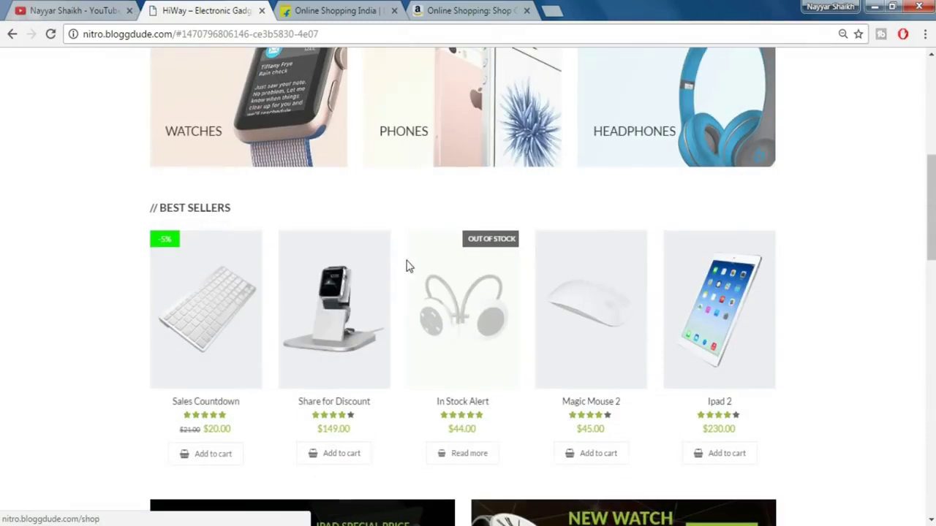
pyautogui.click(335, 274)
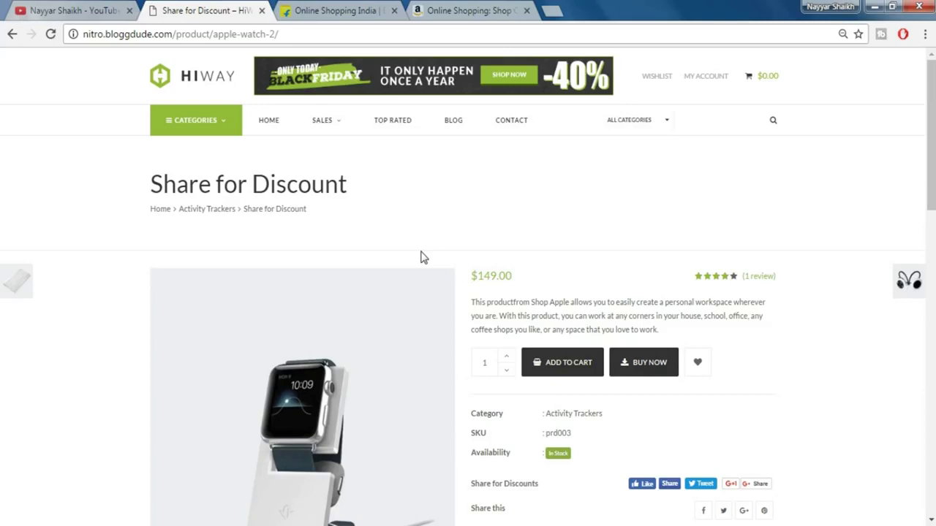
# - Try the product's Facebook Like for a discount, then dismiss the Facebook login popup
pyautogui.scroll(-1, 421, 257)
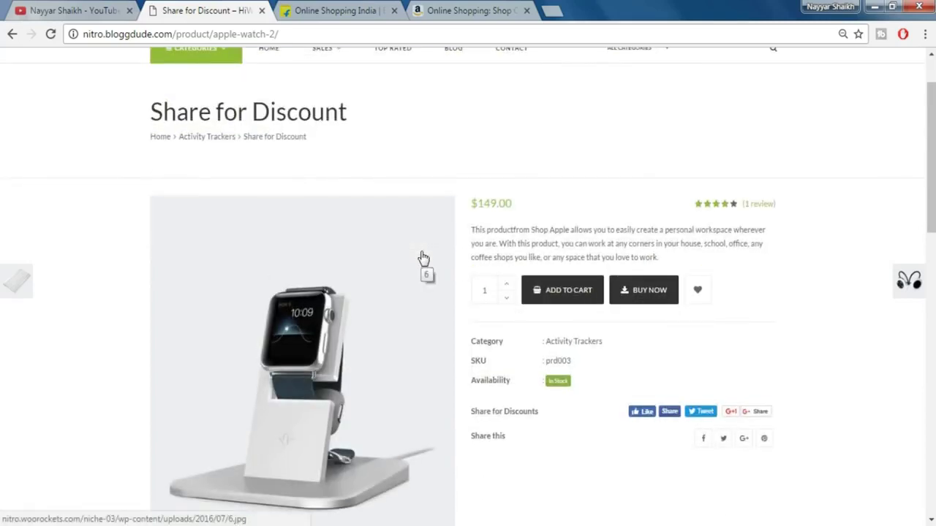
pyautogui.scroll(-1, 424, 258)
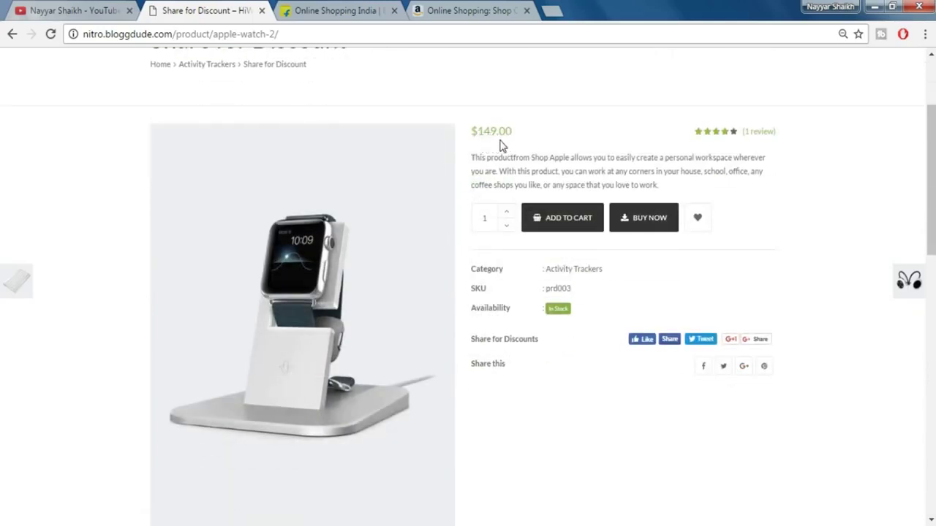
pyautogui.click(637, 341)
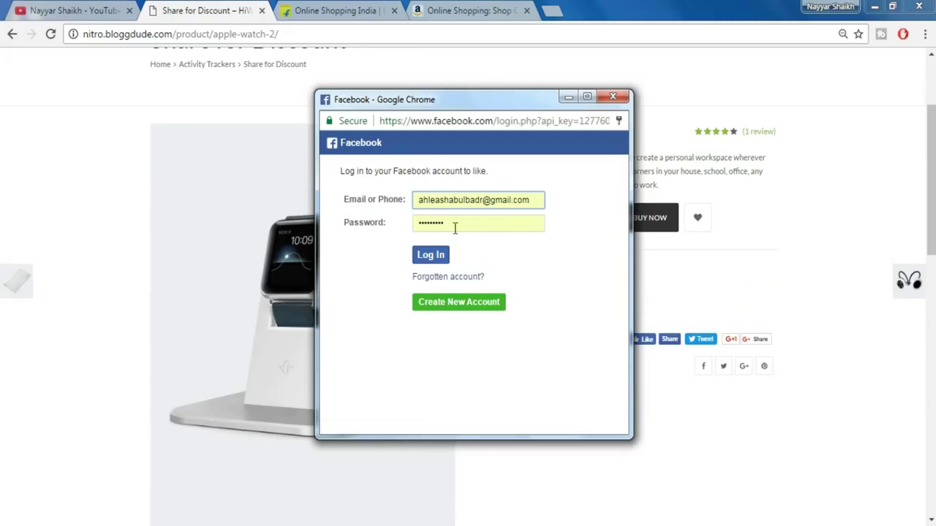
pyautogui.click(609, 101)
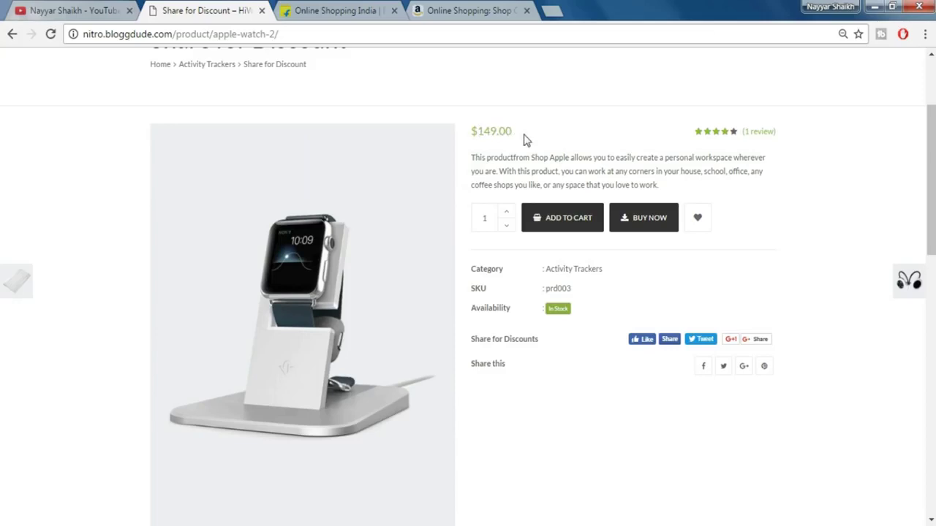
# - Return to the HiWay home page, scan Best Sellers and New Arrivals, and open In Stock Alert
pyautogui.click(5, 40)
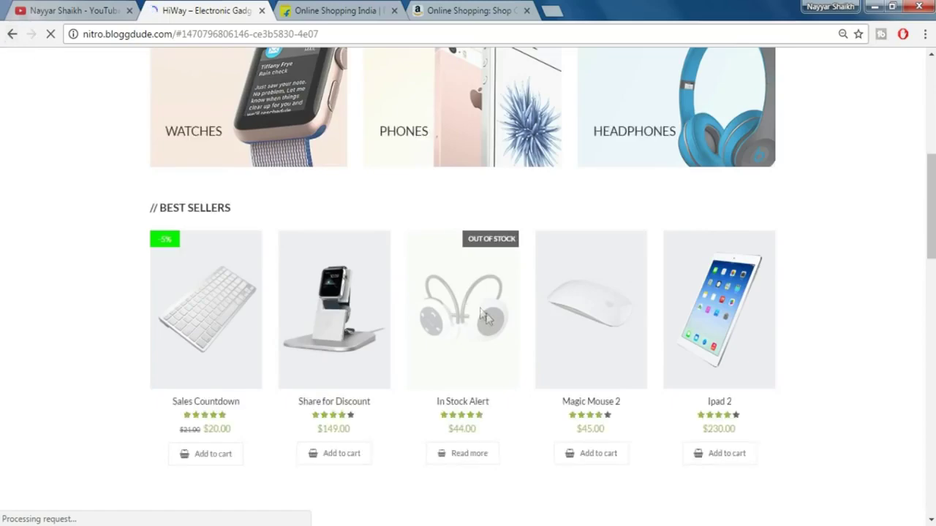
pyautogui.scroll(-5, 491, 324)
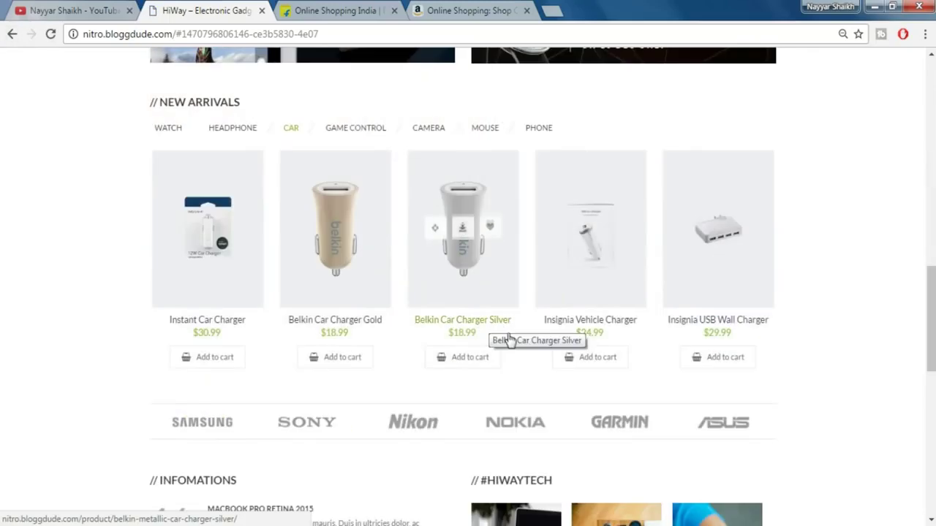
pyautogui.scroll(4, 510, 343)
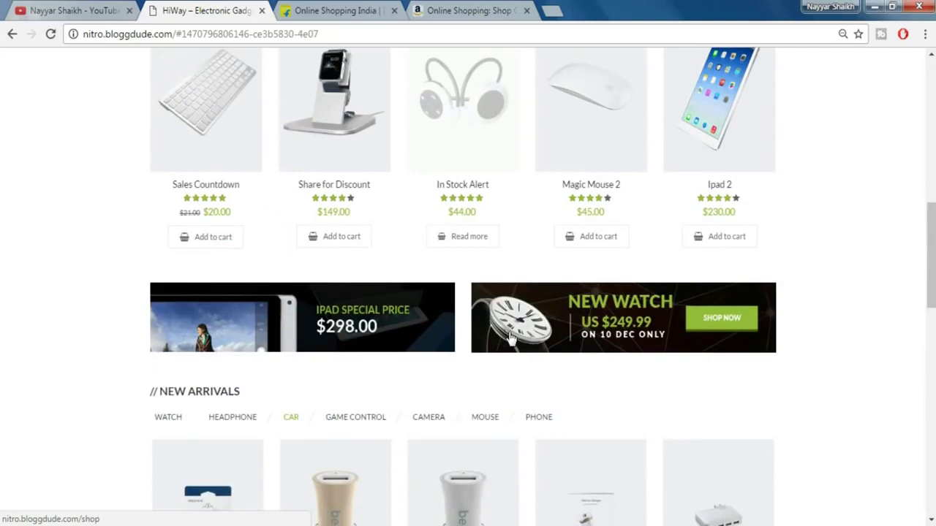
pyautogui.scroll(2, 510, 338)
pyautogui.click(479, 334)
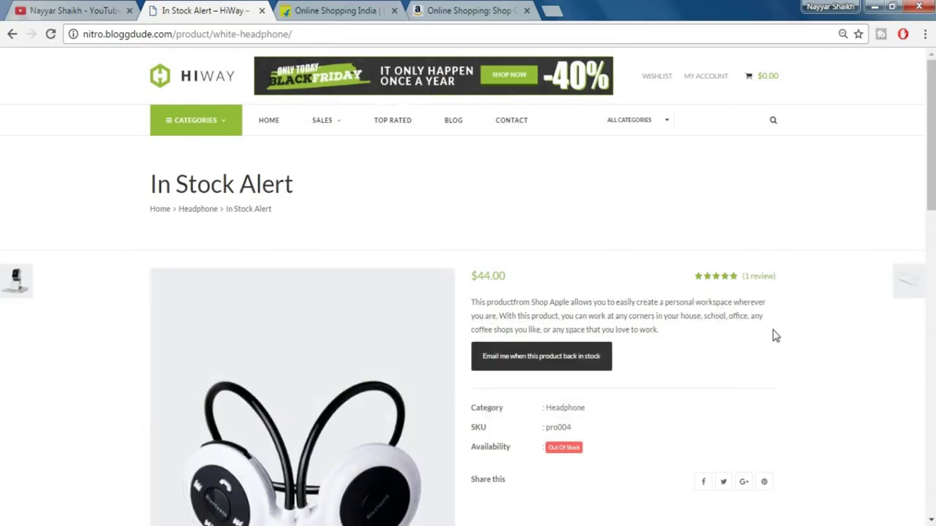
# - View the In Stock Alert back-in-stock email form, close it, and return via the HIWAY logo
pyautogui.scroll(-1, 775, 336)
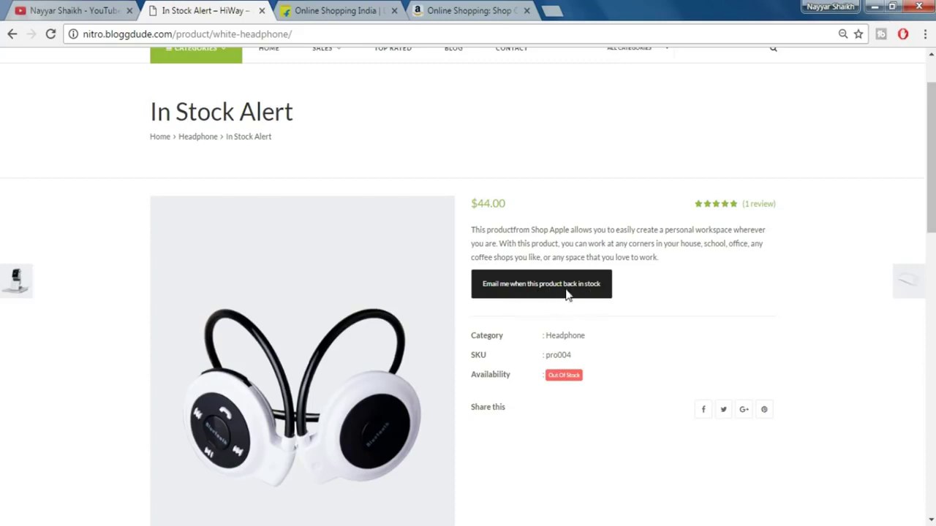
pyautogui.click(568, 295)
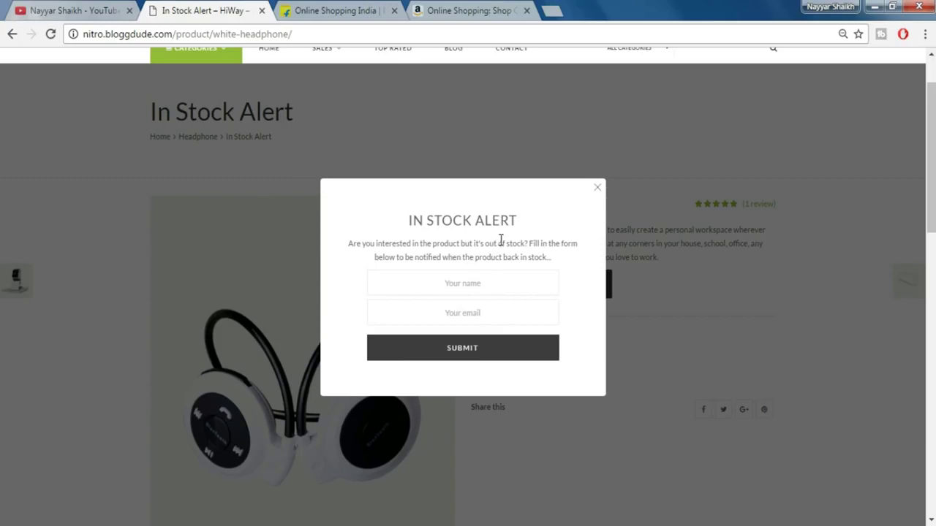
pyautogui.click(597, 191)
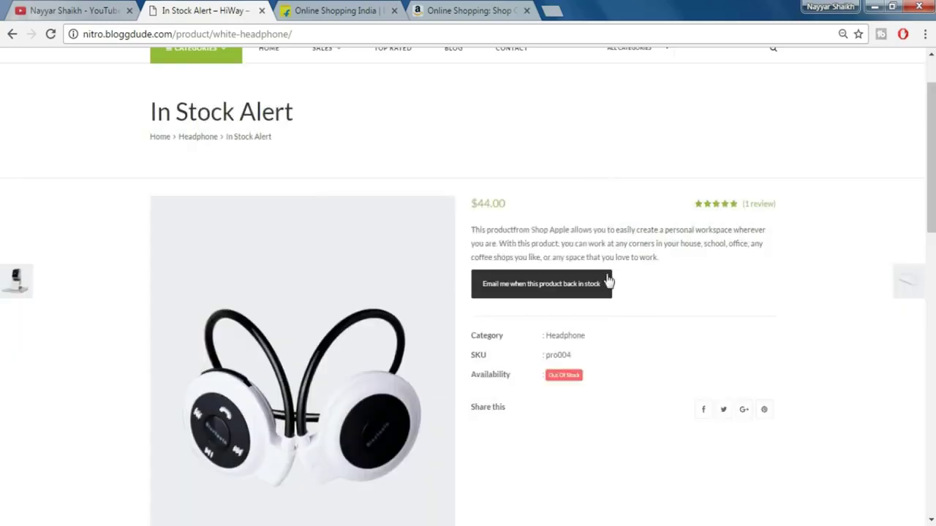
pyautogui.scroll(1, 606, 284)
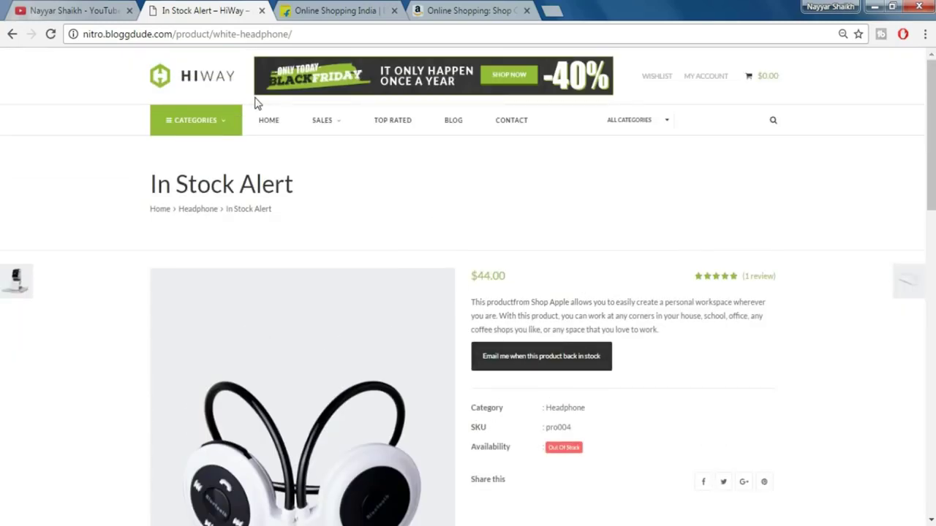
pyautogui.click(198, 89)
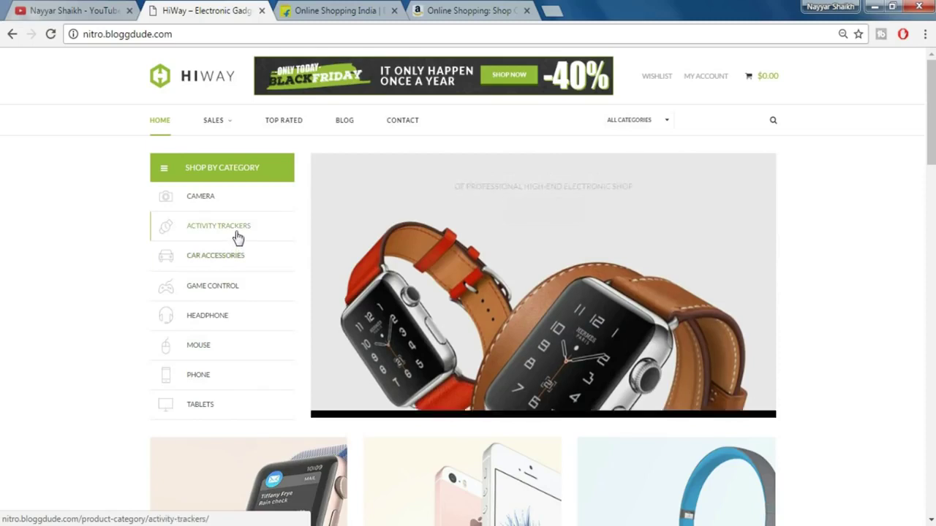
# - Browse the Activity Trackers category listing, then close the HiWay demo and shopping tabs
pyautogui.click(236, 233)
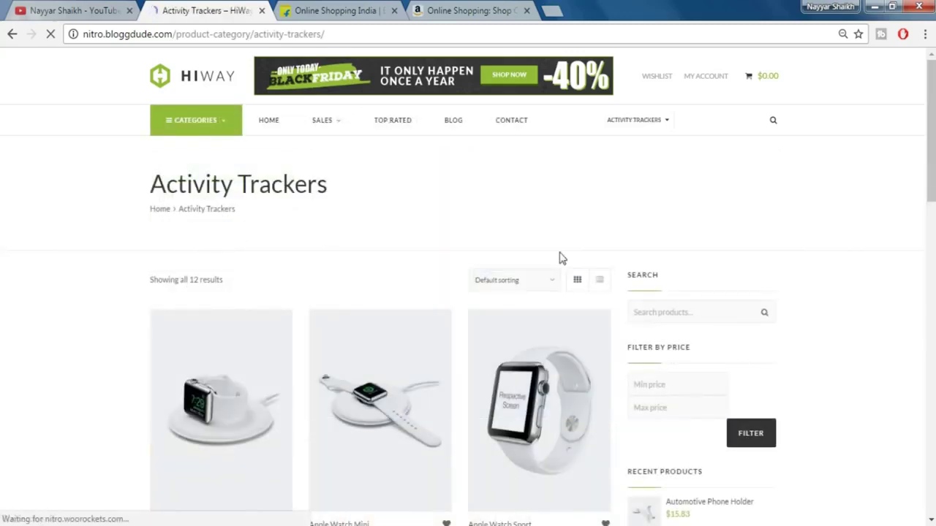
pyautogui.scroll(-2, 679, 280)
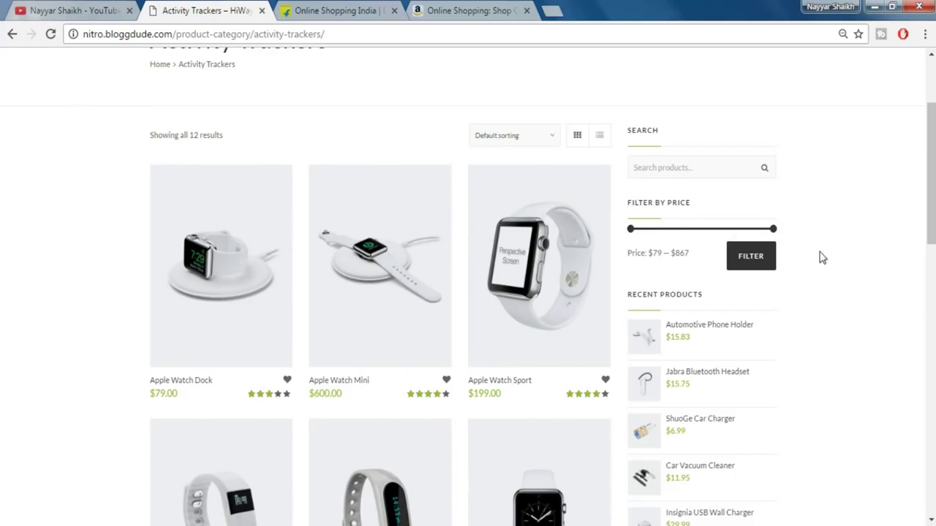
pyautogui.scroll(2, 821, 261)
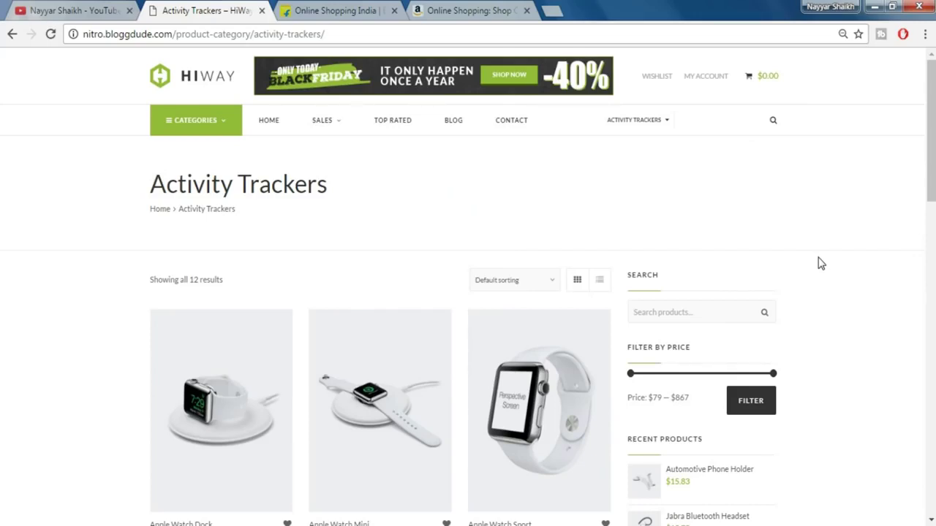
pyautogui.click(262, 11)
pyautogui.click(262, 10)
pyautogui.click(262, 10)
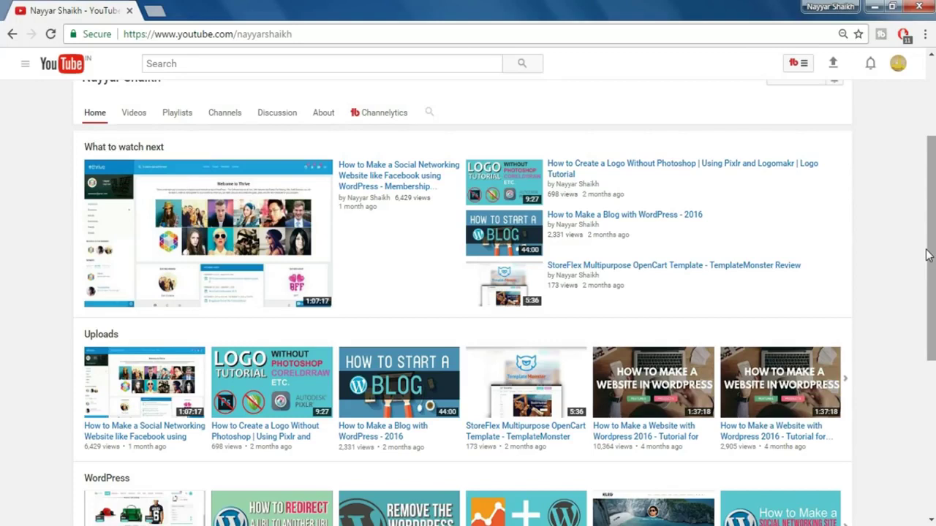
# - In a new tab, load bloggdude.com/hostgator from the address bar suggestion
pyautogui.click(155, 10)
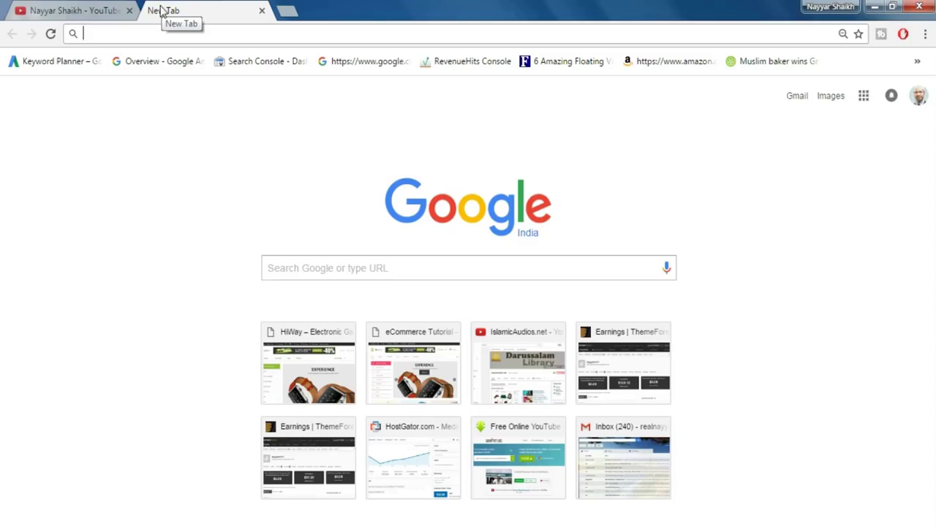
pyautogui.write('bloggdude.com')
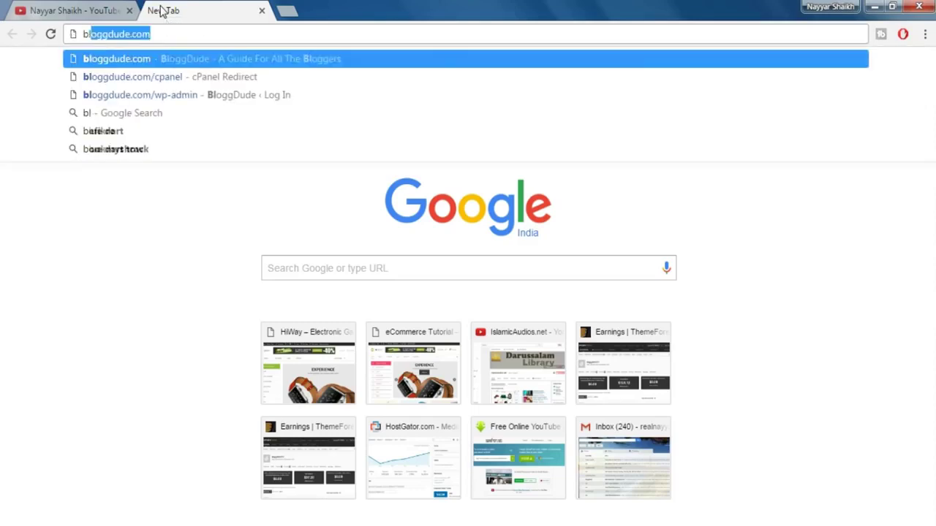
pyautogui.write('/h')
pyautogui.press('Down')
pyautogui.press('Return')
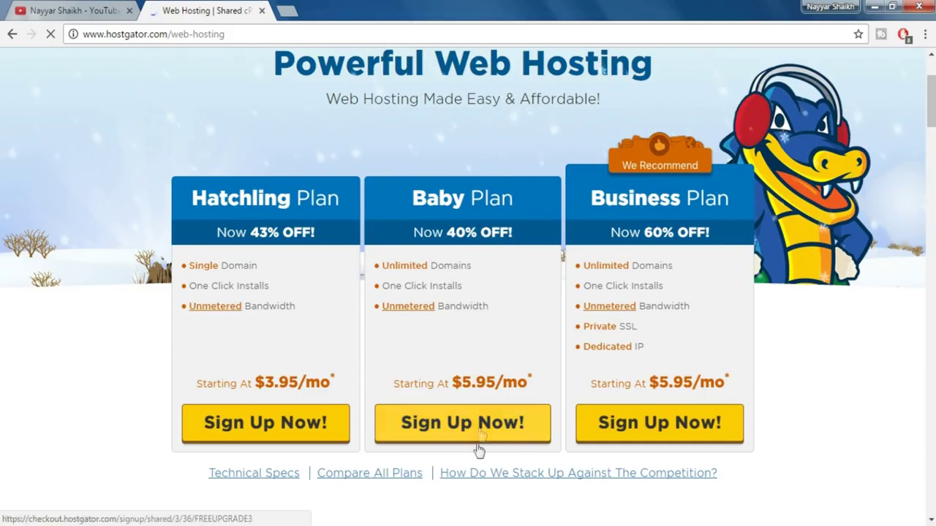
# - Start signing up for HostGator's Baby Plan
pyautogui.moveTo(413, 199); pyautogui.dragTo(514, 201)
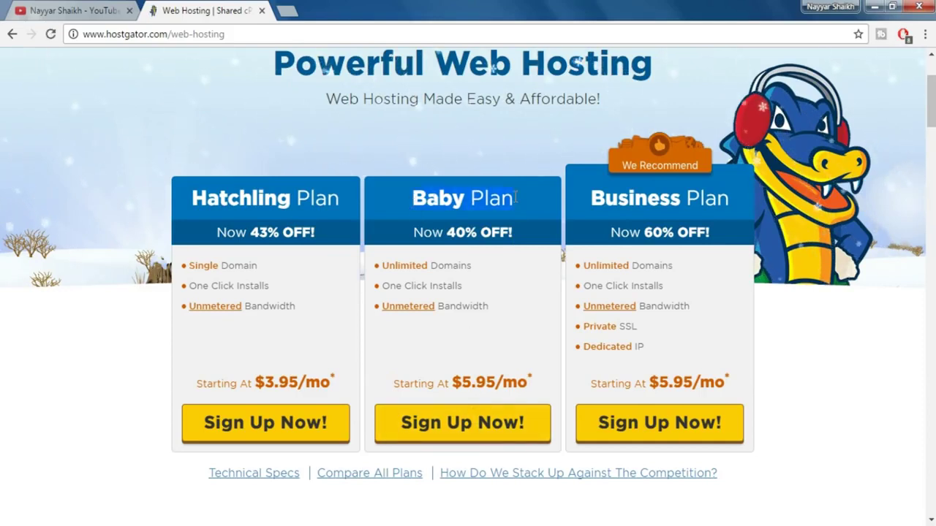
pyautogui.click(514, 198)
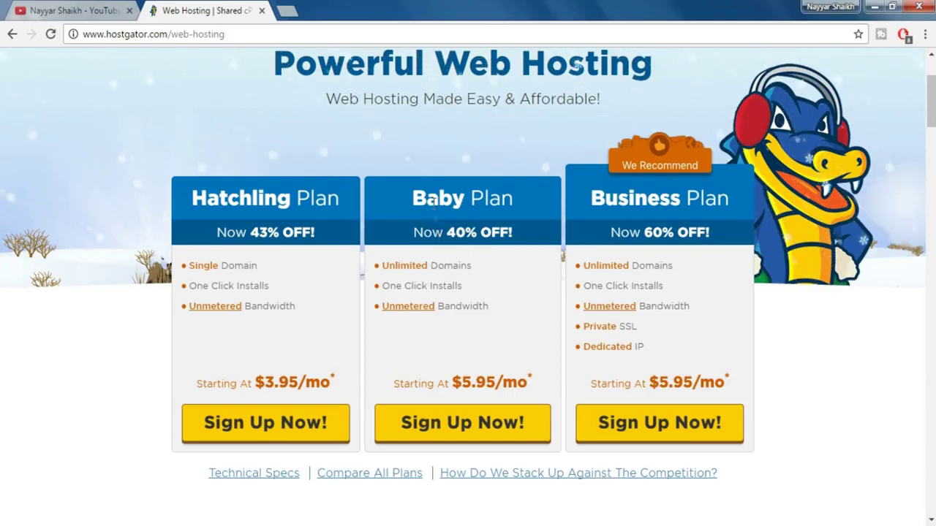
pyautogui.click(468, 433)
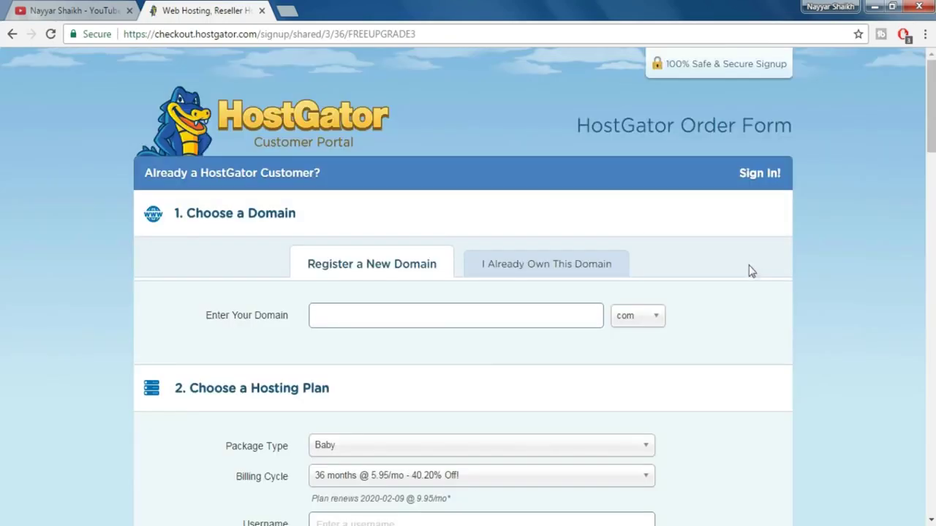
# - Enter bloggdude with the com extension and add it as an already owned domain
pyautogui.scroll(-2, 745, 280)
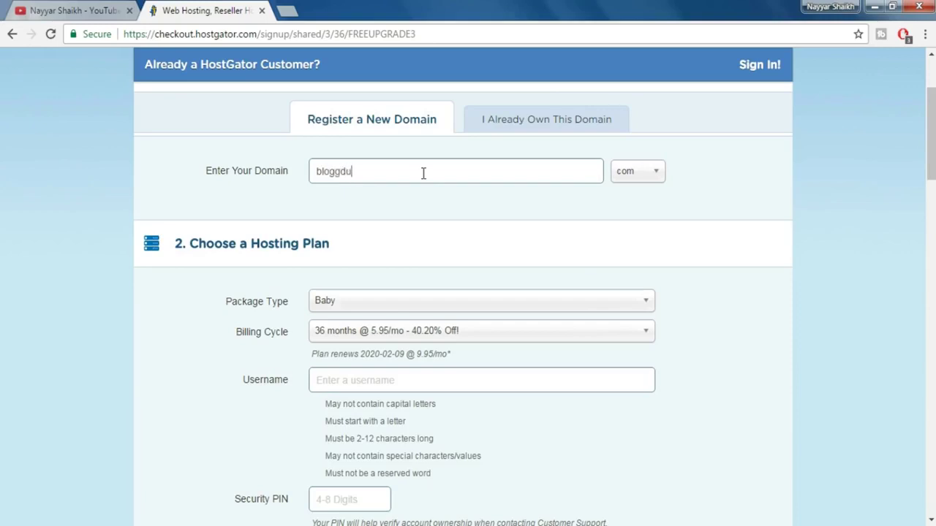
pyautogui.write('de')
pyautogui.press('Tab')
pyautogui.press('Down')
pyautogui.write('com')
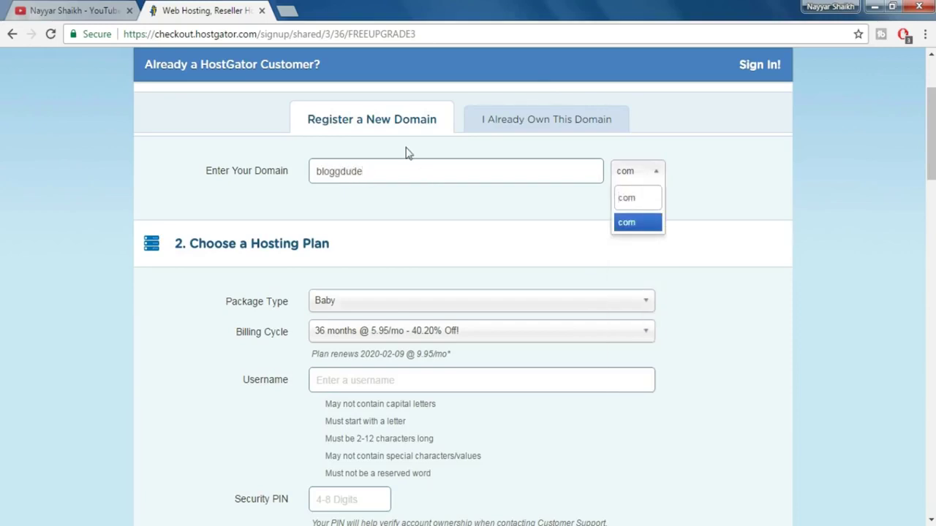
pyautogui.click(621, 223)
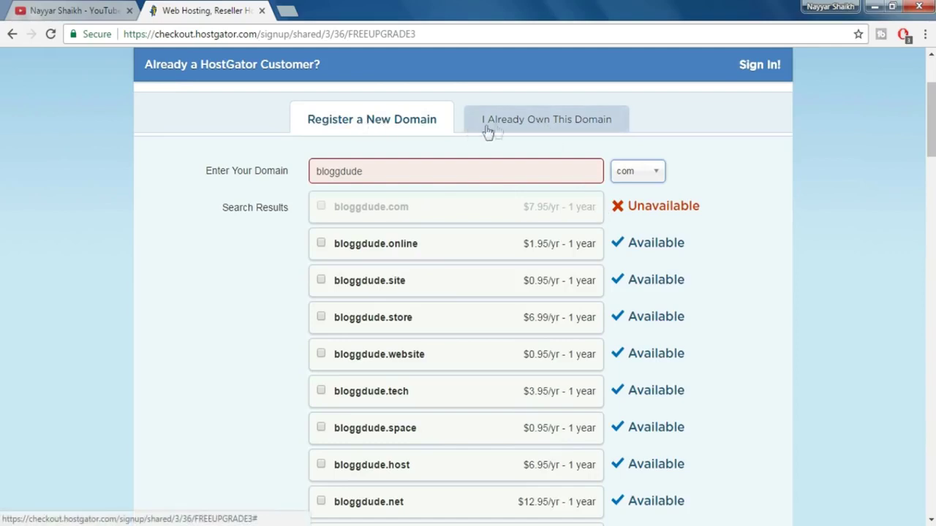
pyautogui.click(529, 124)
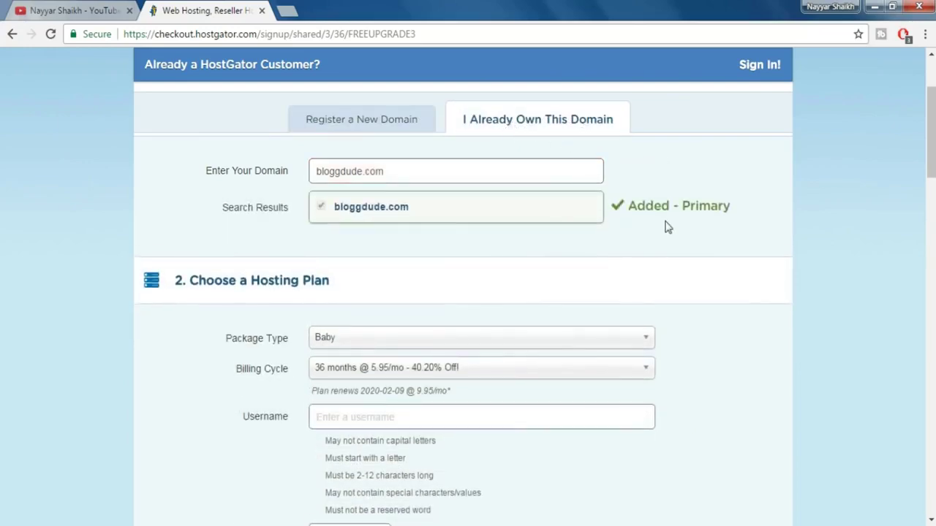
# - Keep the Baby package and choose the 12-month billing cycle at $9.25/mo
pyautogui.scroll(-3, 666, 226)
pyautogui.scroll(1, 500, 178)
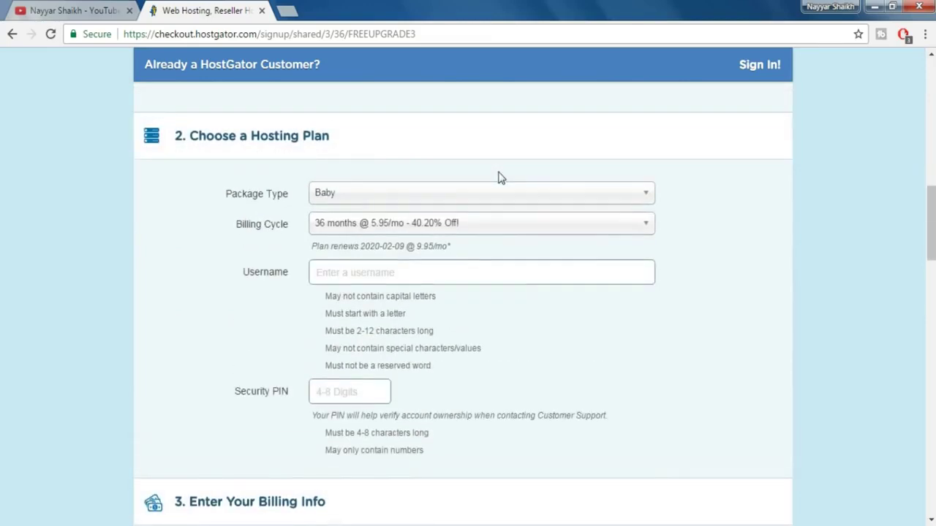
pyautogui.click(351, 199)
pyautogui.click(350, 234)
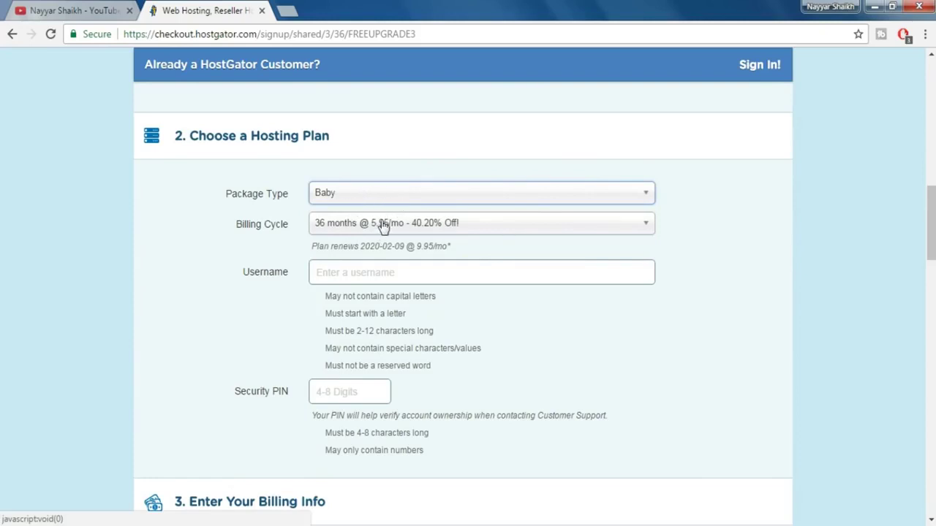
pyautogui.click(383, 232)
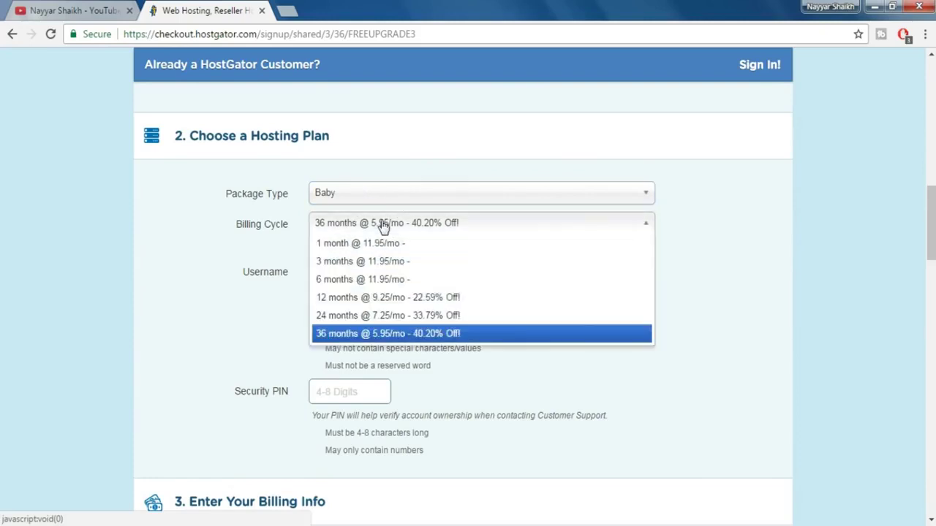
pyautogui.click(380, 301)
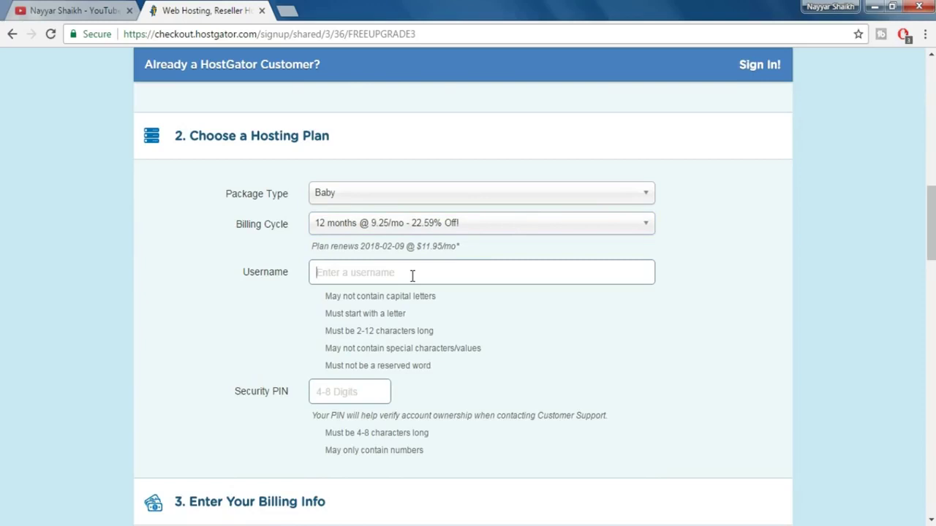
# - Fill in a username and the account security PIN
pyautogui.write('nayyarshaikh')
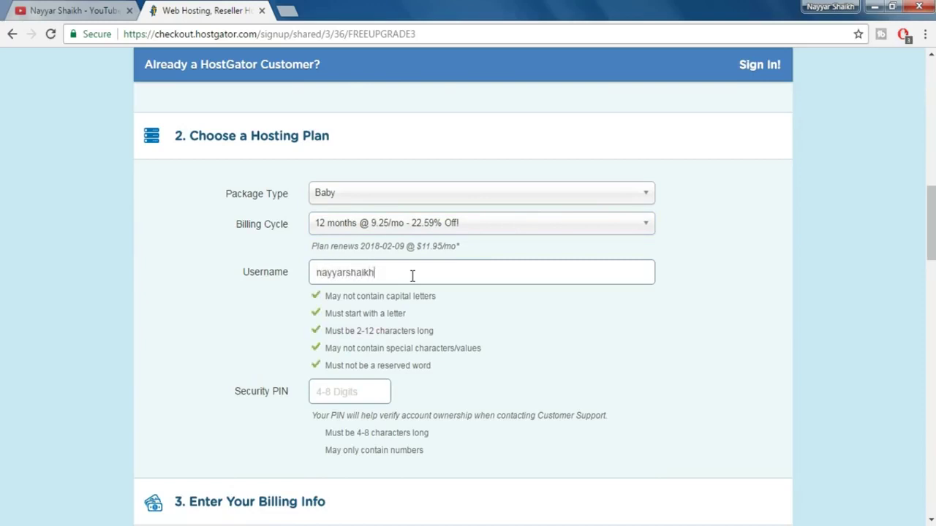
pyautogui.scroll(-1, 412, 275)
pyautogui.click(381, 319)
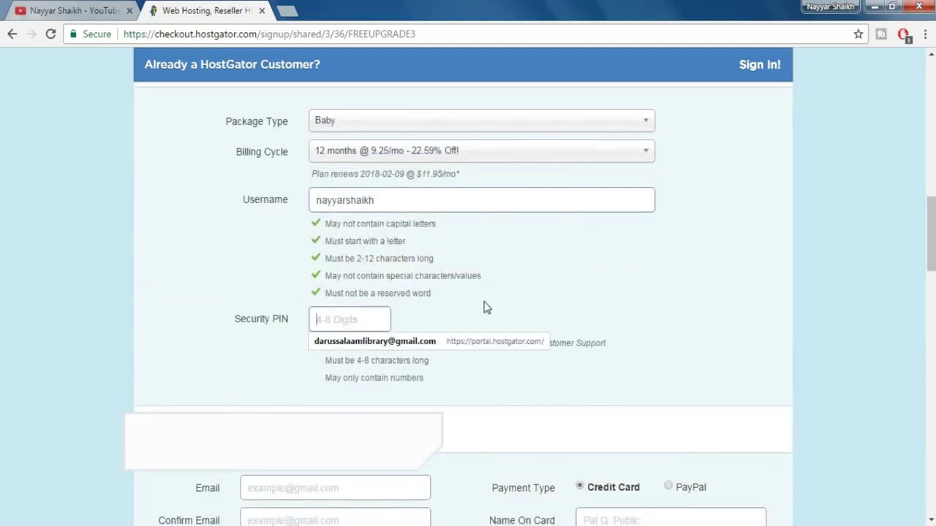
pyautogui.write('1234')
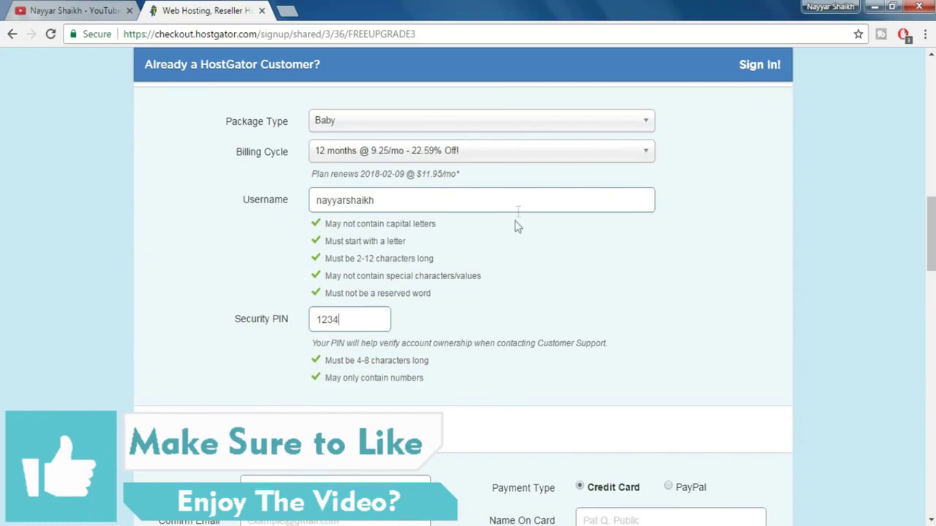
pyautogui.scroll(-3, 522, 279)
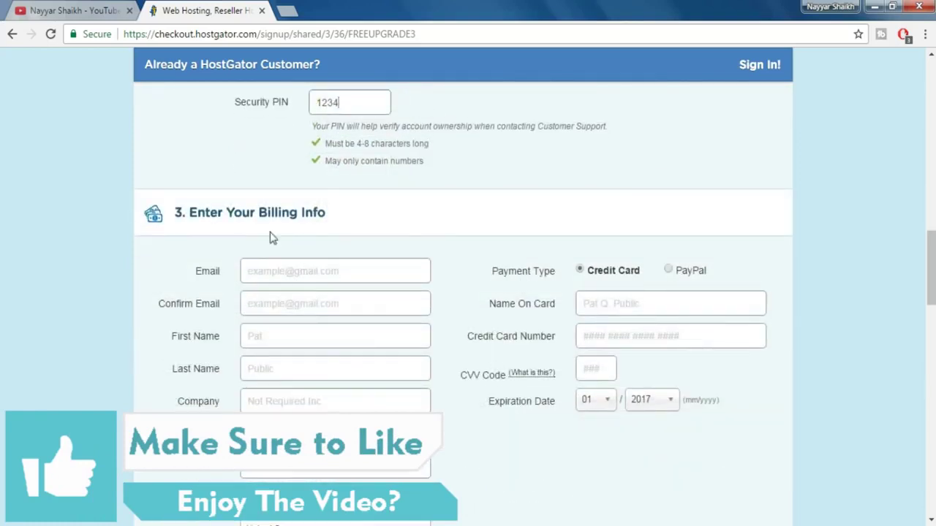
pyautogui.scroll(-2, 277, 277)
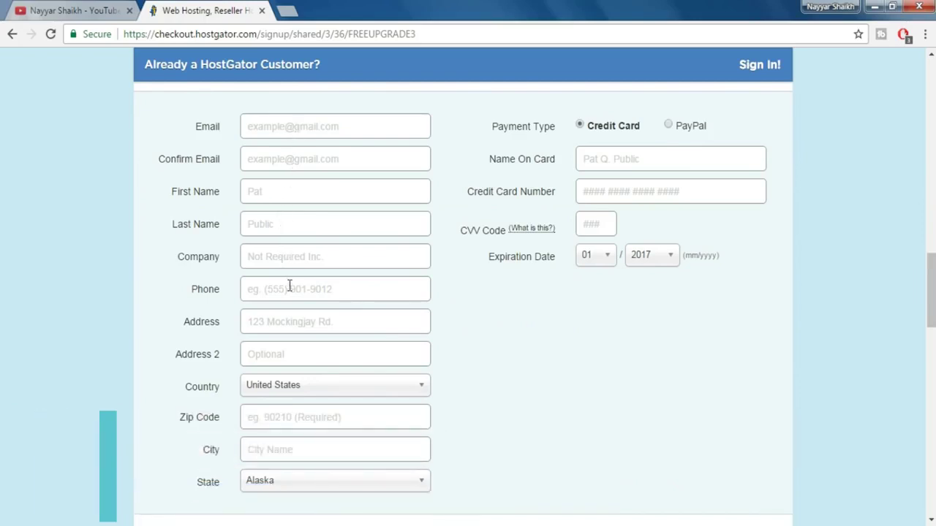
pyautogui.scroll(-1, 351, 384)
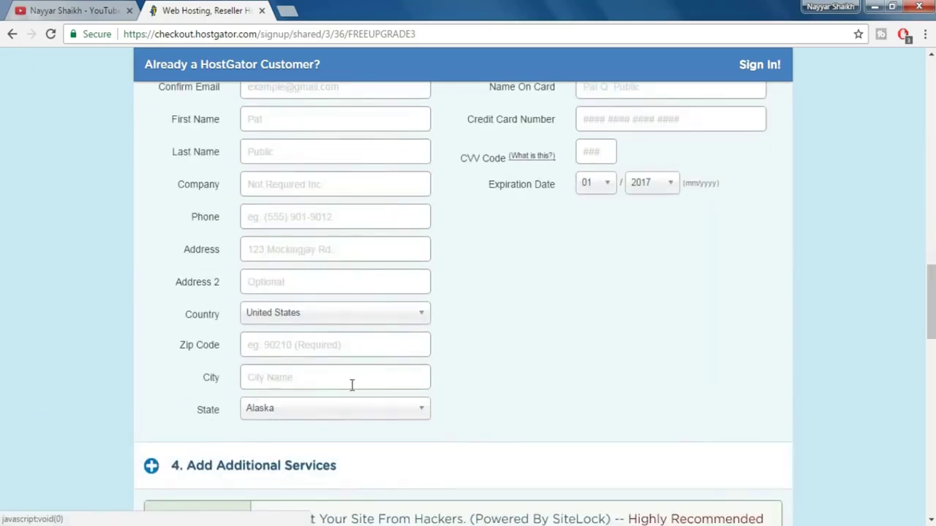
pyautogui.scroll(1, 570, 332)
pyautogui.click(638, 169)
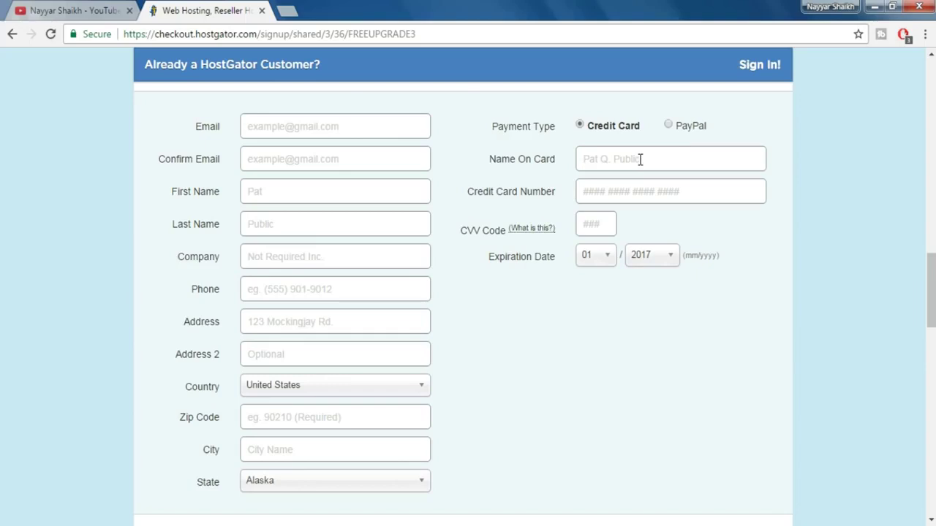
pyautogui.click(667, 125)
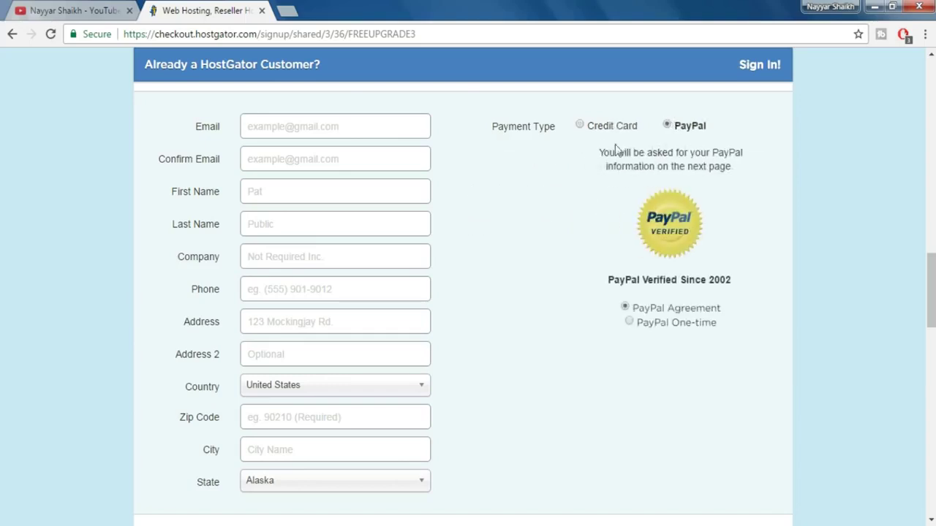
pyautogui.click(579, 125)
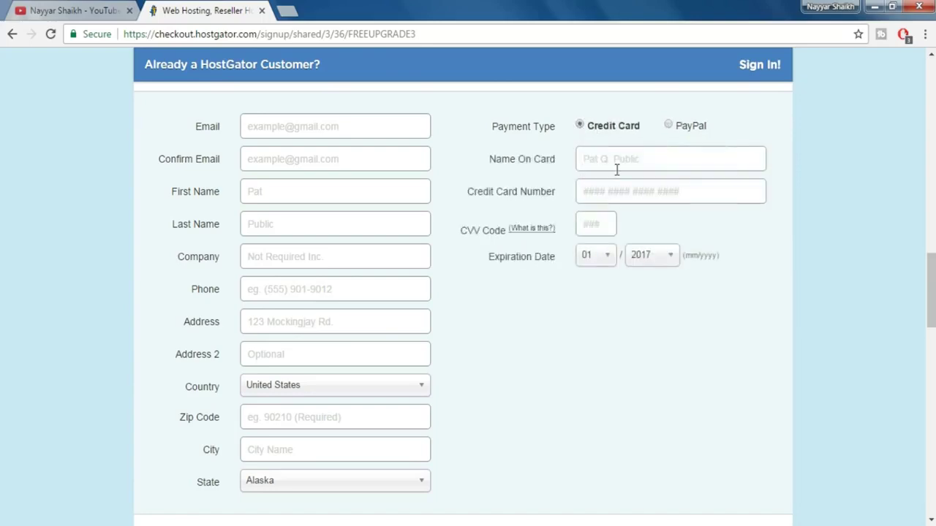
pyautogui.scroll(-5, 611, 164)
pyautogui.scroll(-1, 617, 177)
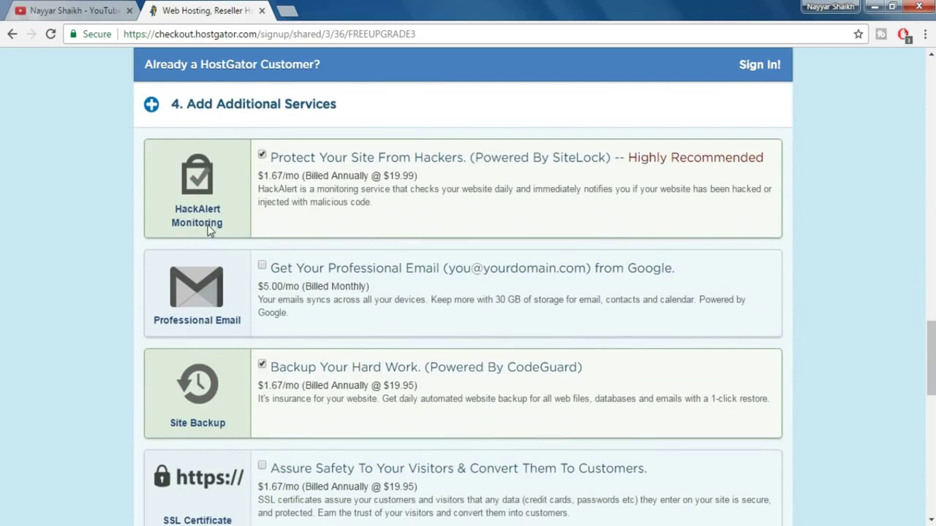
# - Remove the HackAlert and Site Backup add-ons from the HostGator order
pyautogui.click(262, 155)
pyautogui.click(262, 364)
pyautogui.scroll(-1, 285, 293)
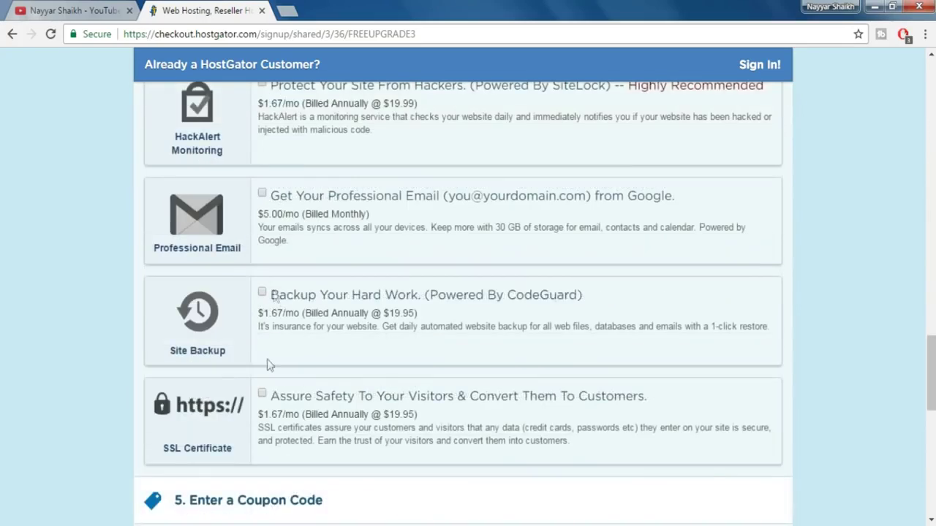
pyautogui.scroll(-5, 316, 359)
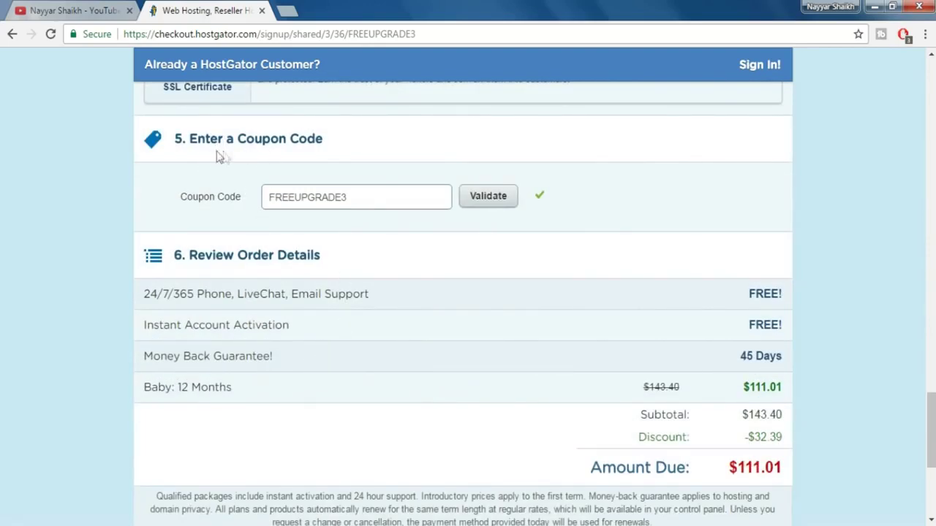
# - Apply coupon WEBBDUDE45 to bring the total to $132.54, and accept the terms of service
pyautogui.doubleClick(367, 197)
pyautogui.write('WEBBDUDE45')
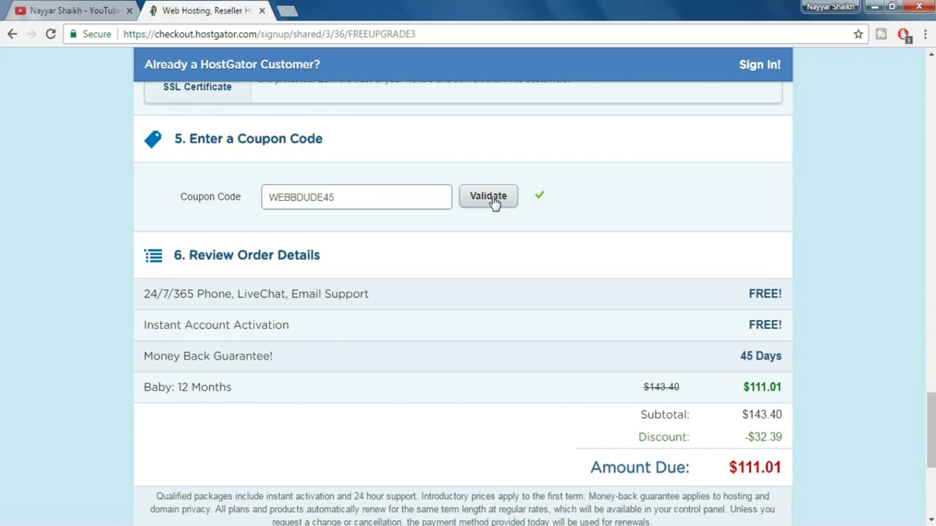
pyautogui.click(492, 197)
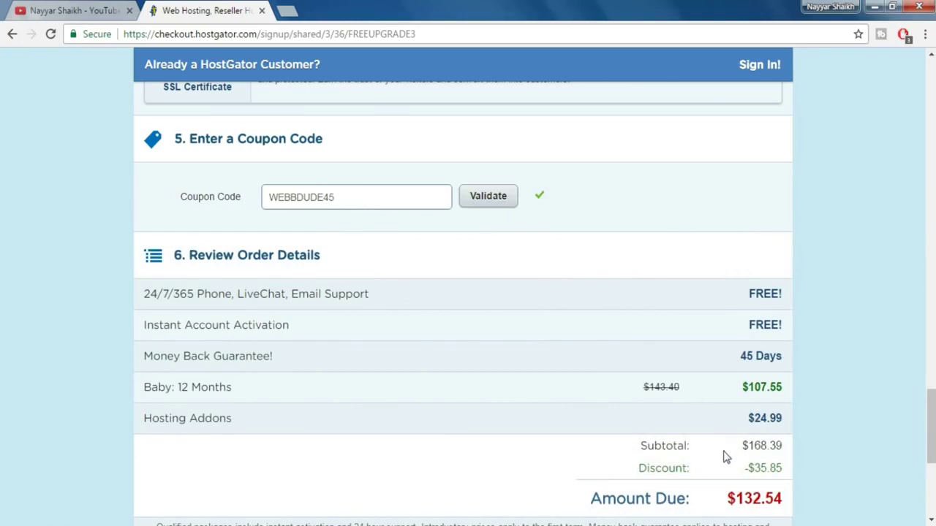
pyautogui.scroll(-2, 813, 435)
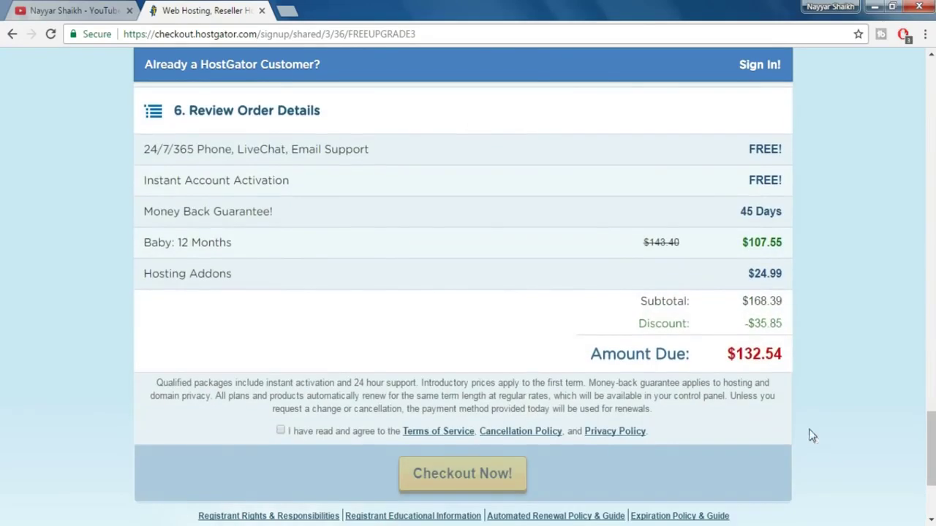
pyautogui.scroll(1, 720, 313)
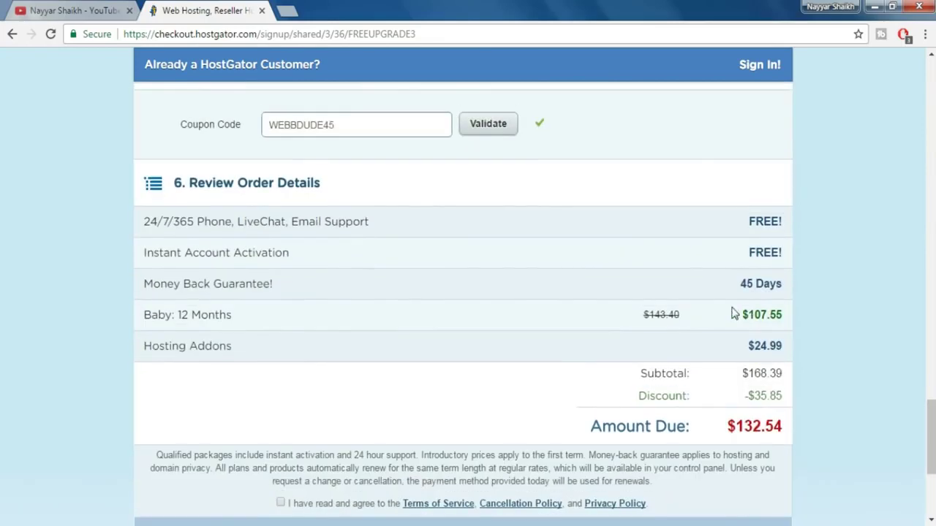
pyautogui.scroll(-2, 729, 322)
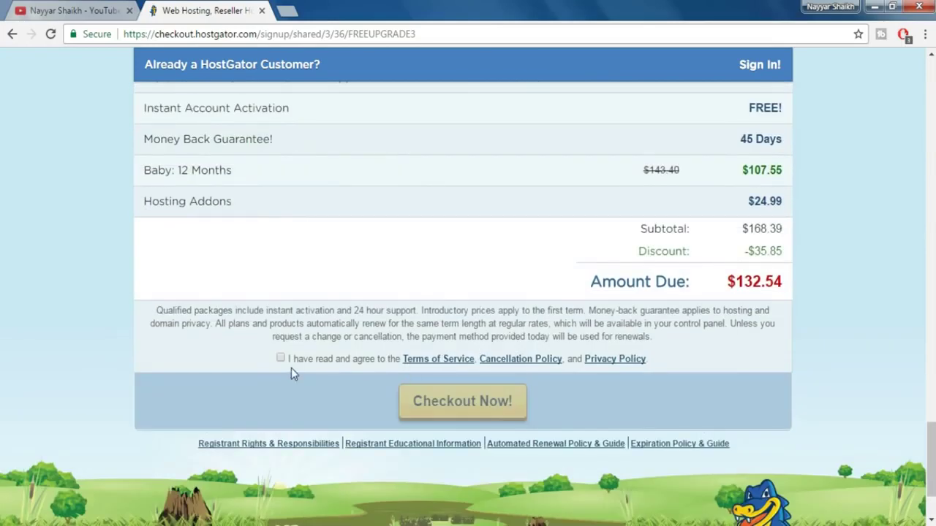
pyautogui.click(280, 359)
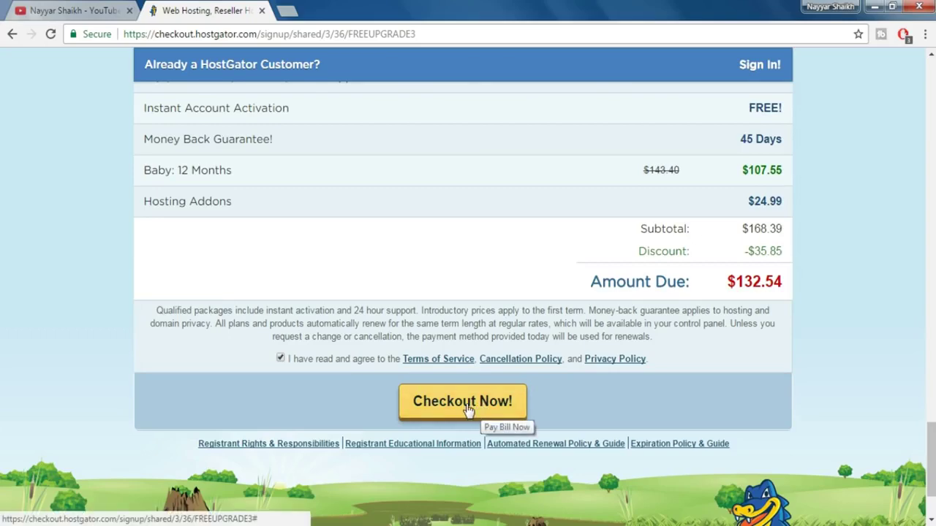
# - Place the hosting order, then open the HostGator email's Control Panel link in a new tab
pyautogui.click(467, 408)
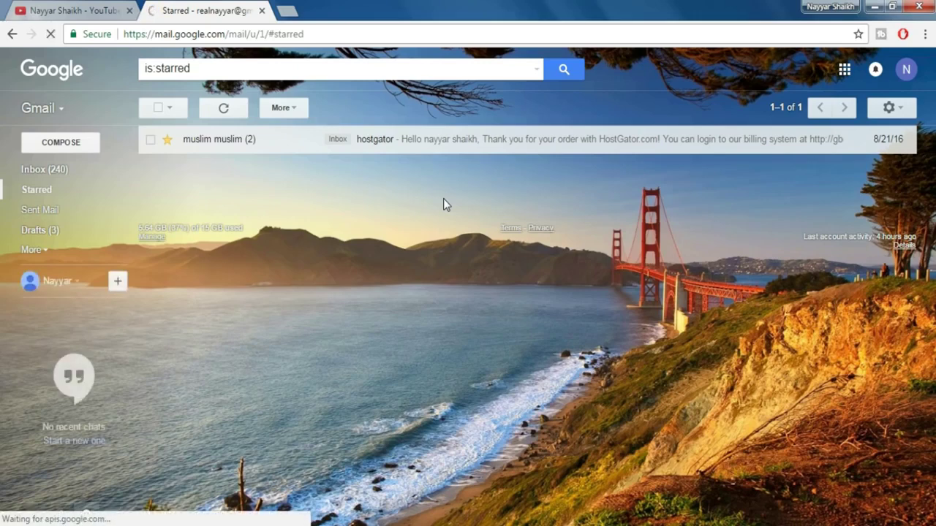
pyautogui.click(471, 146)
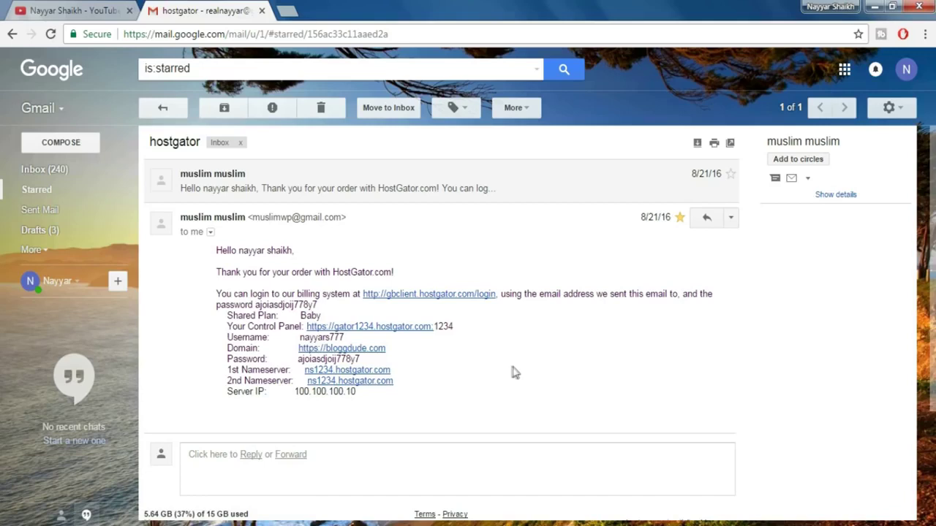
pyautogui.rightClick(411, 333)
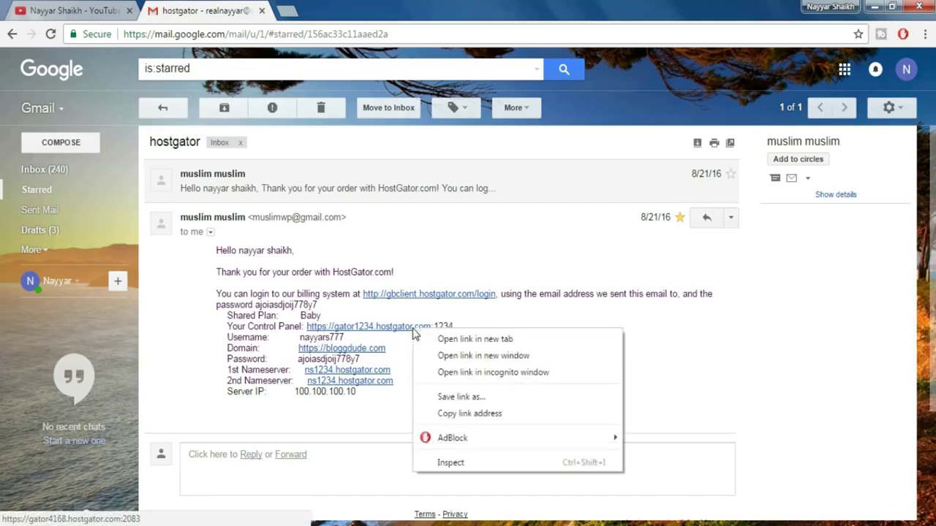
pyautogui.click(430, 338)
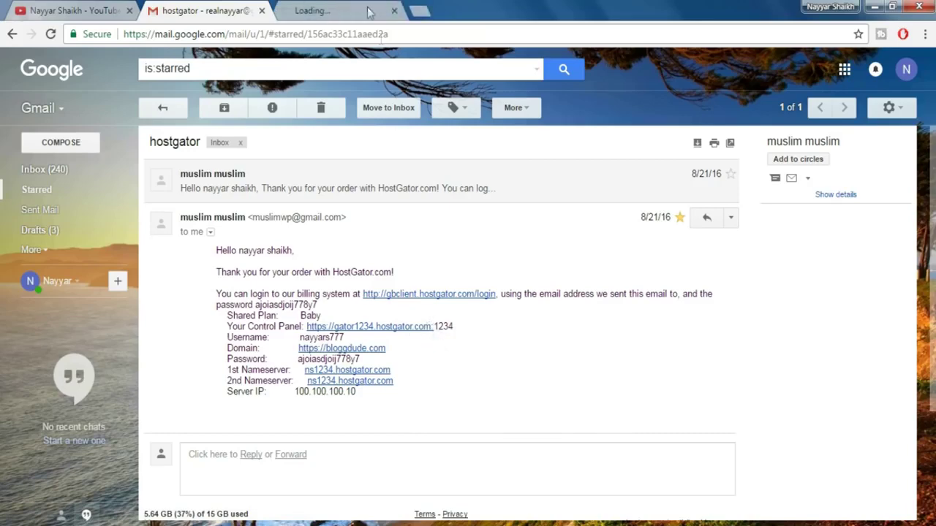
pyautogui.click(369, 12)
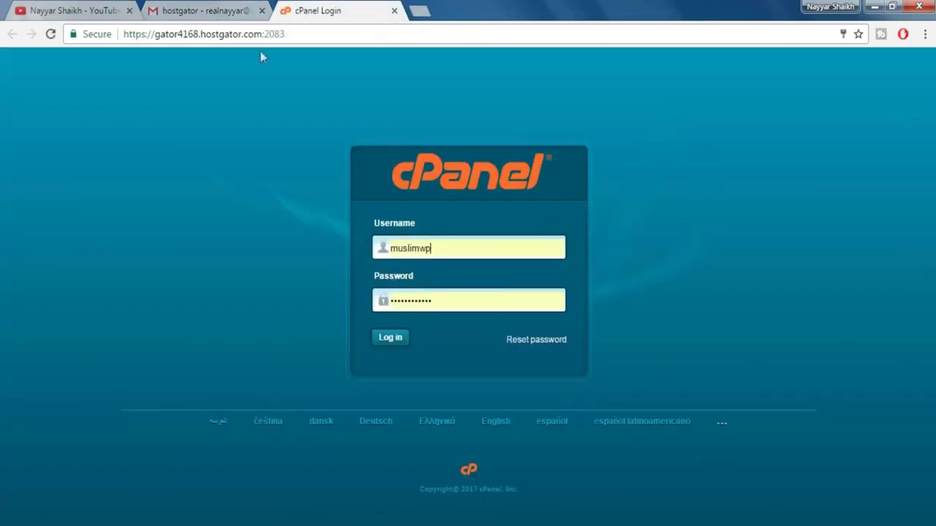
# - Log in to HostGator cPanel and look over the dashboard's Files, Databases, Email and Security sections
pyautogui.click(234, 8)
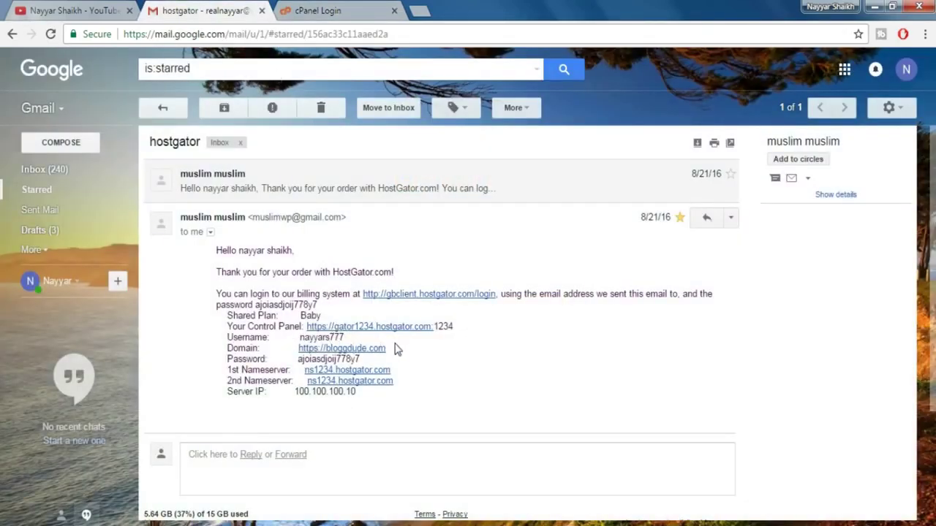
pyautogui.click(320, 9)
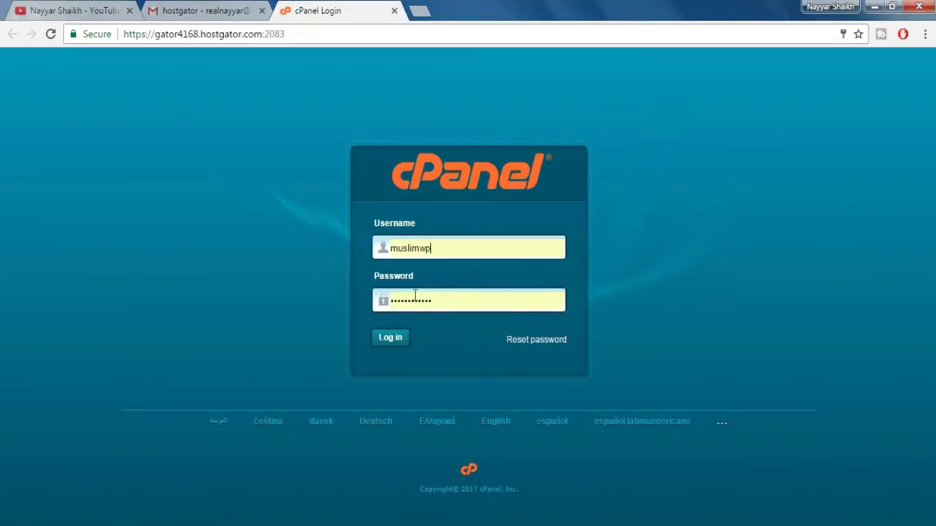
pyautogui.click(393, 342)
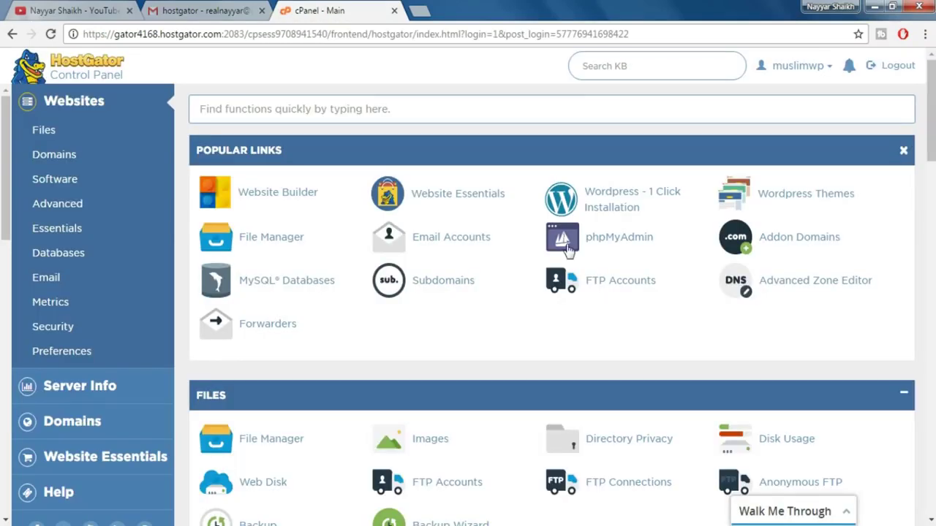
pyautogui.scroll(-1, 695, 353)
pyautogui.scroll(-15, 695, 353)
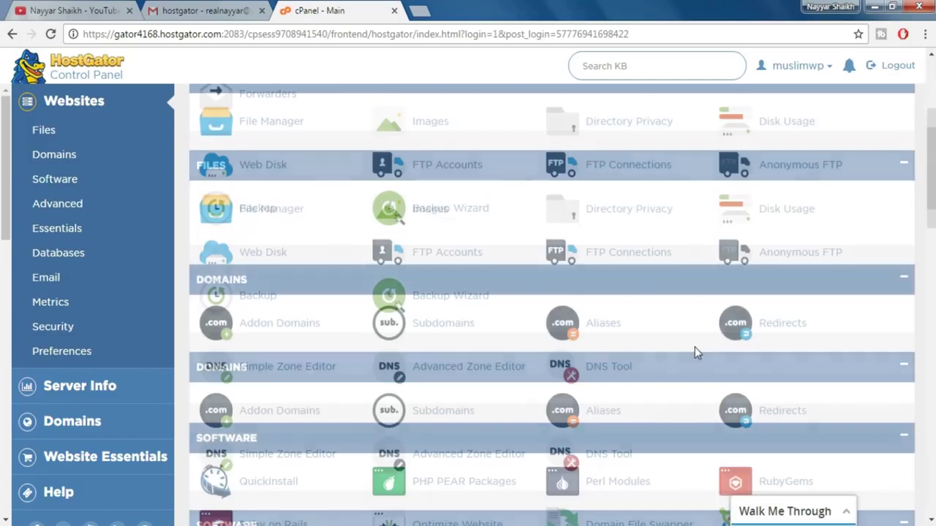
pyautogui.scroll(-10, 695, 353)
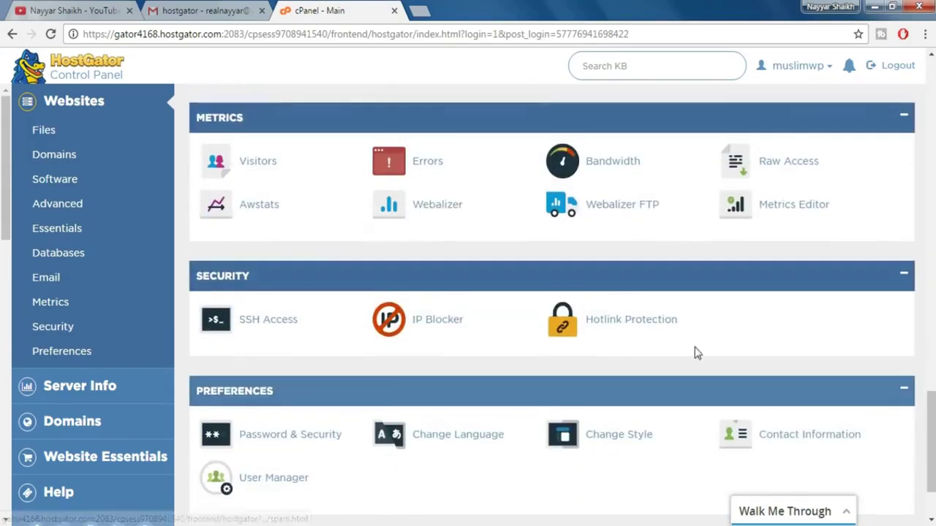
pyautogui.scroll(8, 695, 353)
pyautogui.scroll(10, 696, 353)
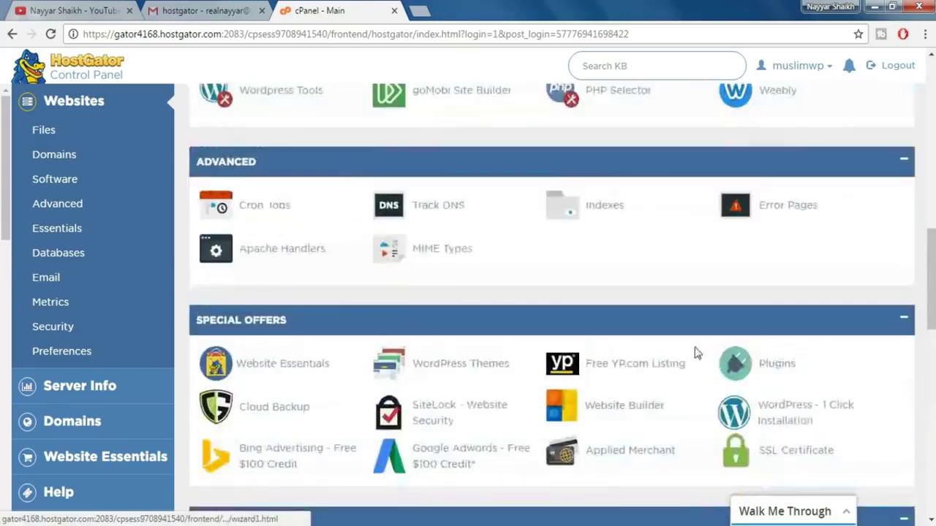
pyautogui.scroll(5, 696, 358)
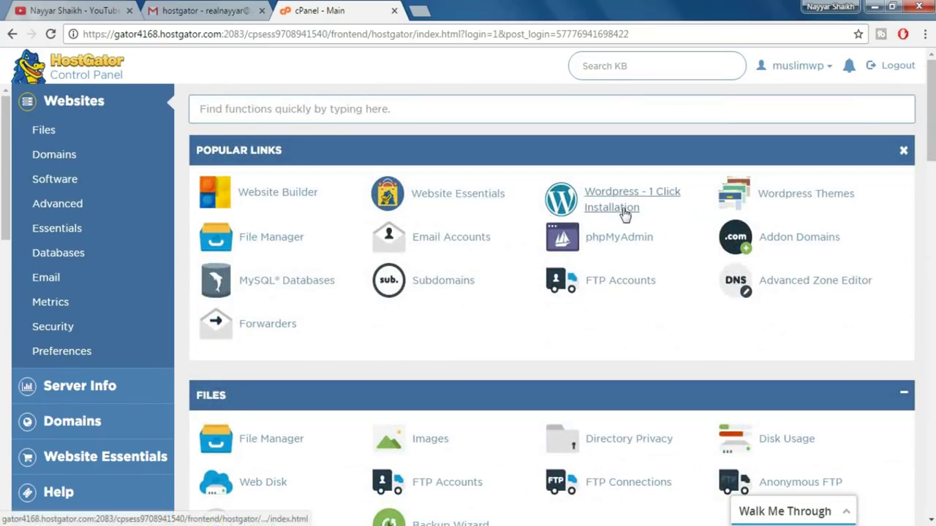
# - Start a one-click WordPress install on ecommdemo.bloggdude.com with an empty directory, and continue to the details form
pyautogui.click(623, 210)
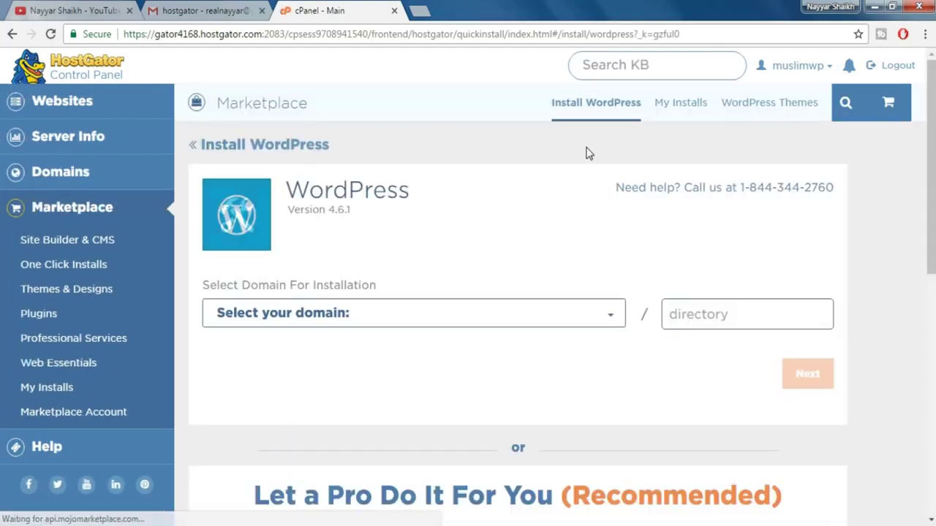
pyautogui.click(451, 316)
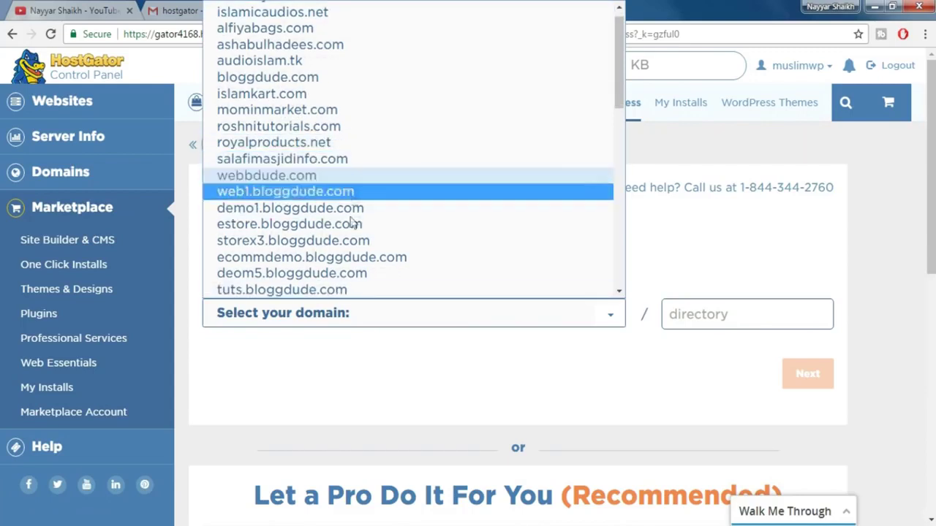
pyautogui.click(352, 261)
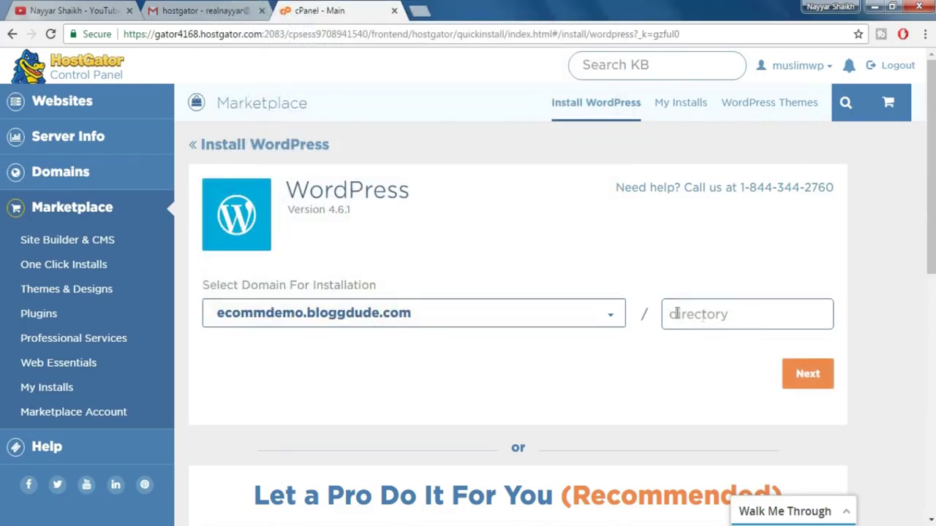
pyautogui.click(725, 314)
pyautogui.click(809, 375)
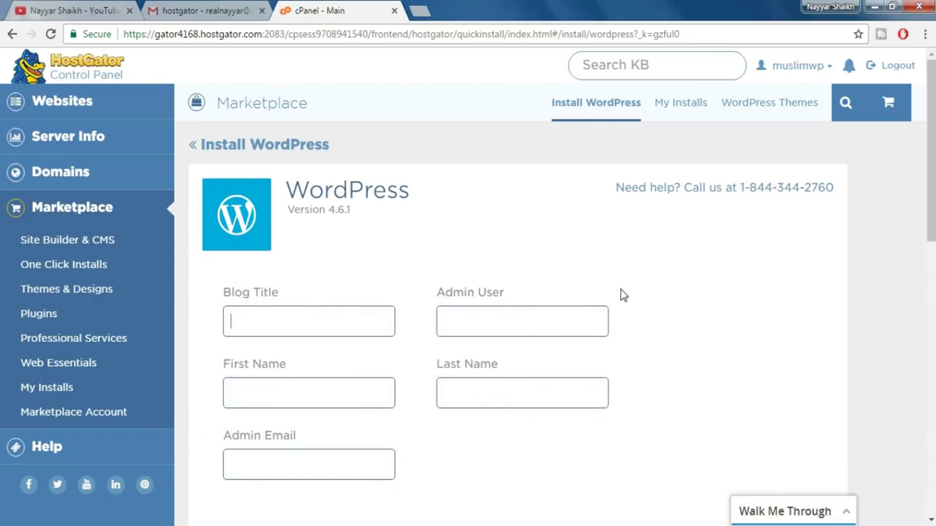
# - Install WordPress with blog title 'eCommerce Website', the admin's name and e-mail, and the terms accepted
pyautogui.scroll(-2, 620, 294)
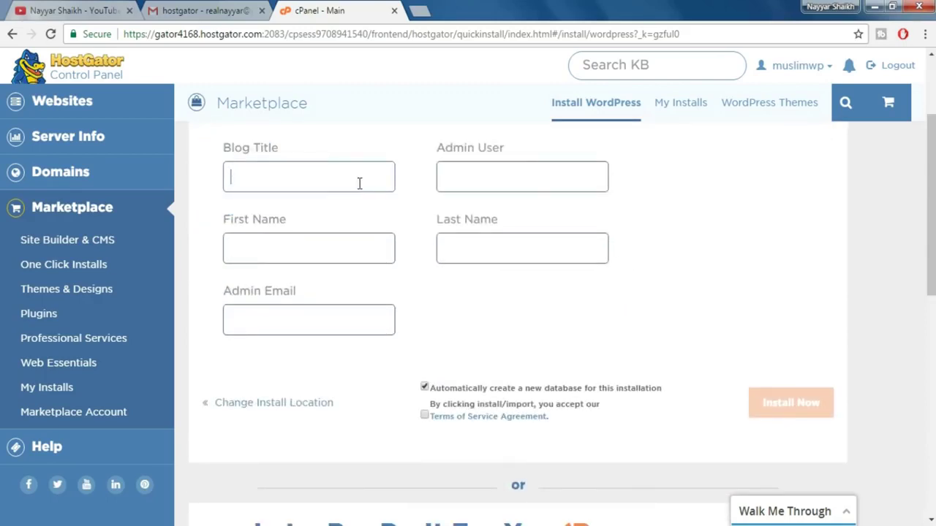
pyautogui.write('eCommerce Website')
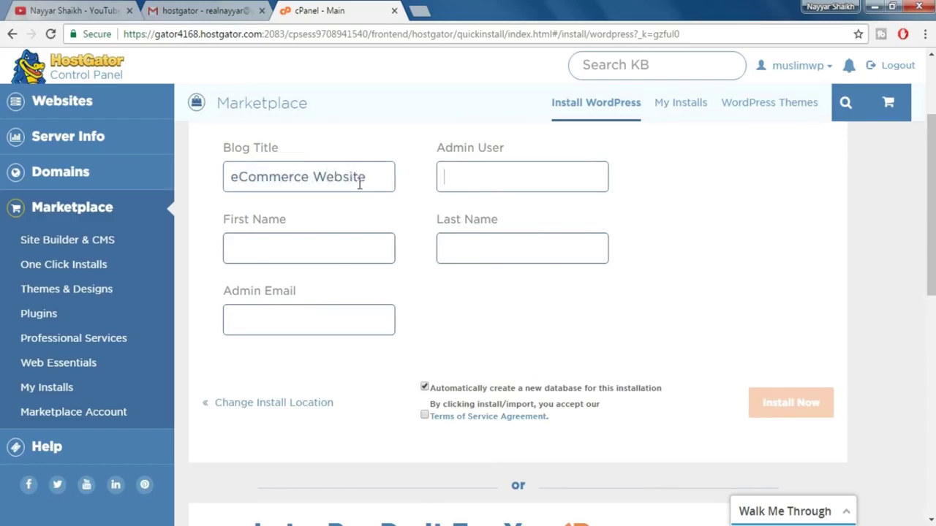
pyautogui.write('nayyar')
pyautogui.press('Tab')
pyautogui.write('Nayyar')
pyautogui.write('Shaikh')
pyautogui.press('Tab')
pyautogui.write('rea')
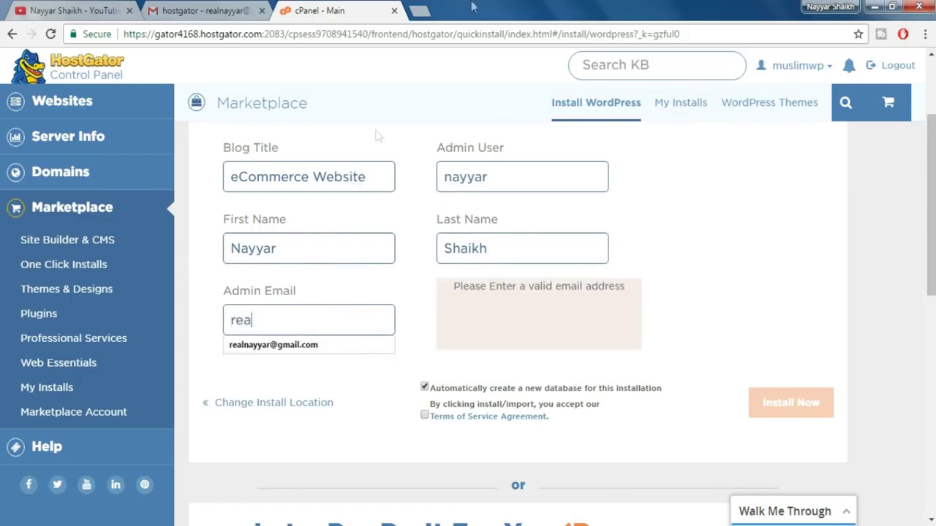
pyautogui.click(327, 348)
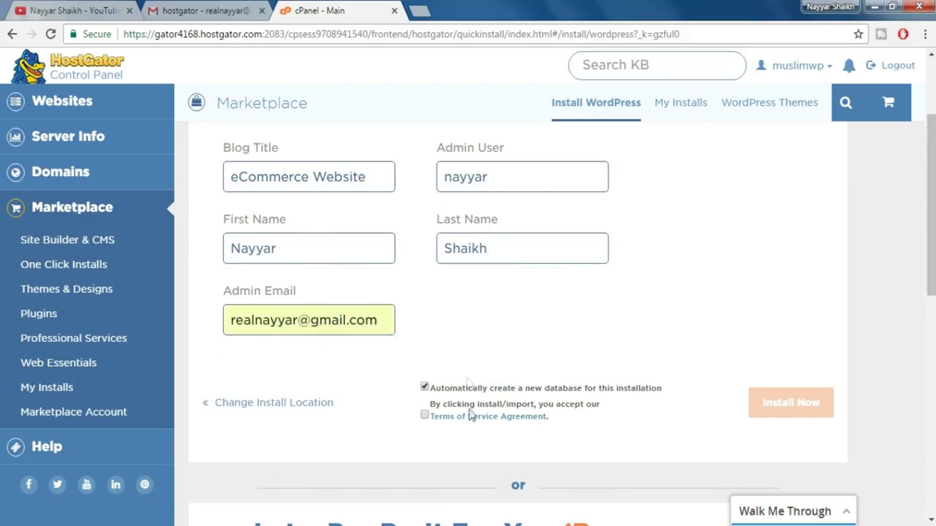
pyautogui.click(425, 417)
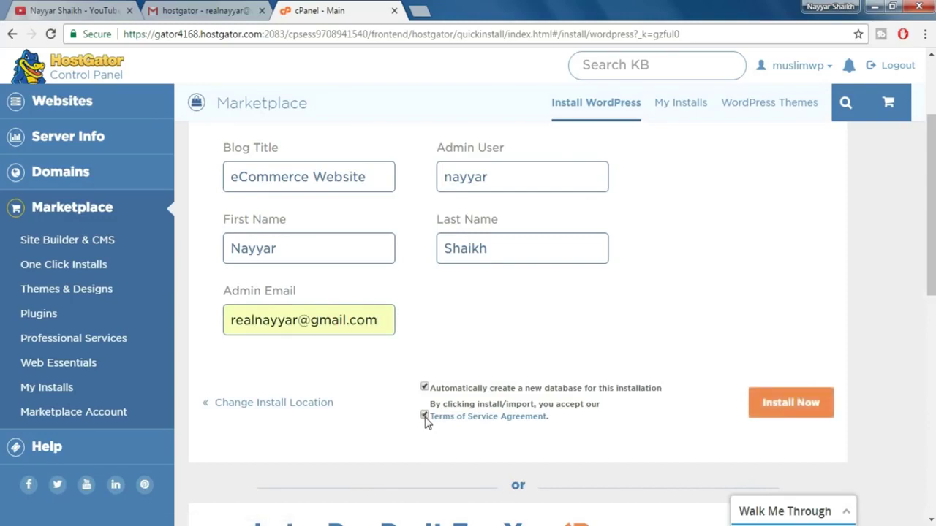
pyautogui.click(791, 405)
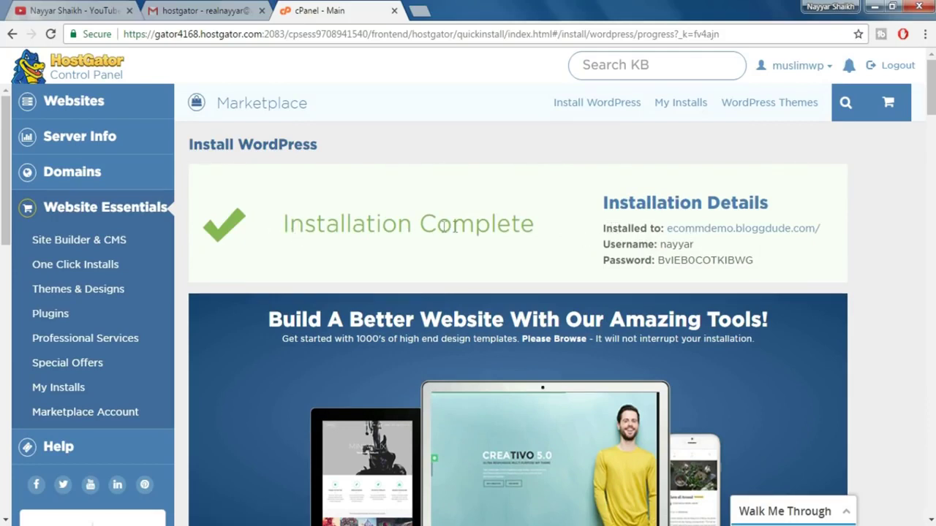
# - Open the installed ecommdemo.bloggdude.com site in a new tab and go to its /wp-admin address
pyautogui.rightClick(726, 233)
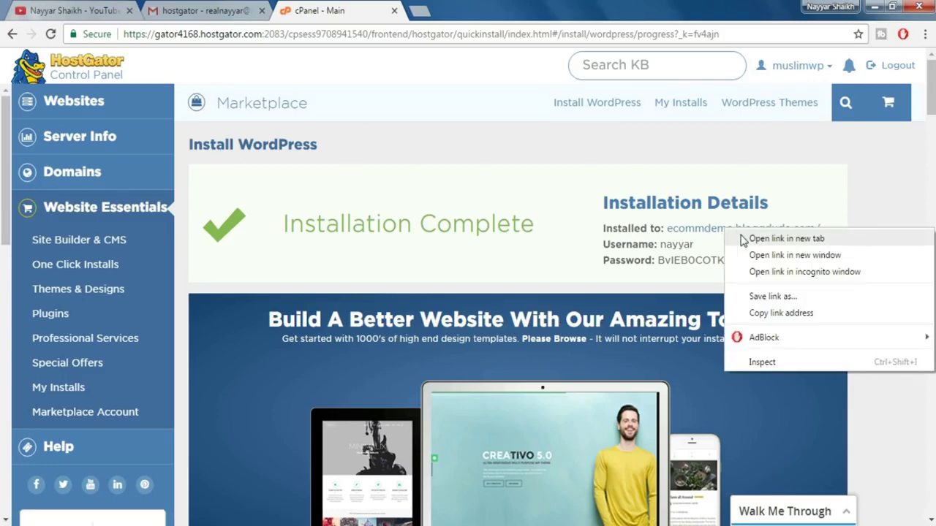
pyautogui.click(775, 238)
pyautogui.click(508, 7)
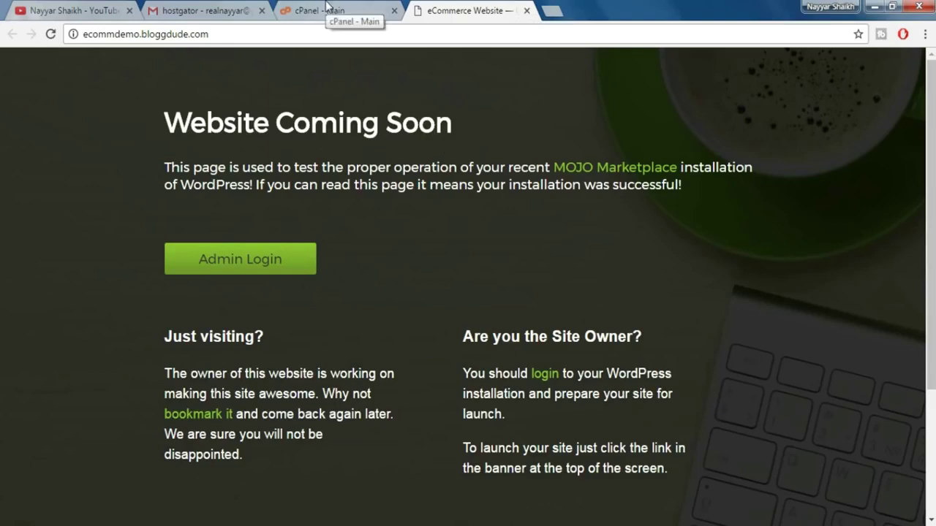
pyautogui.click(326, 8)
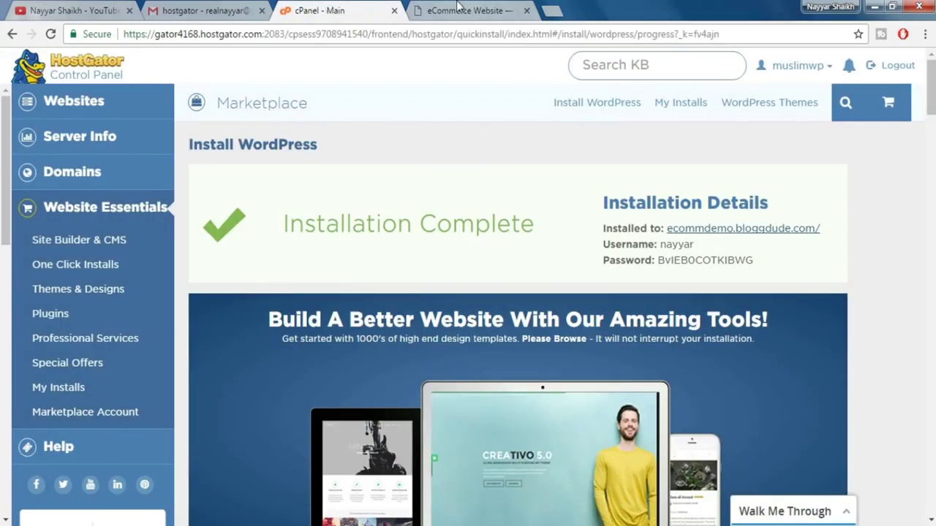
pyautogui.click(462, 9)
pyautogui.click(244, 34)
pyautogui.click(244, 35)
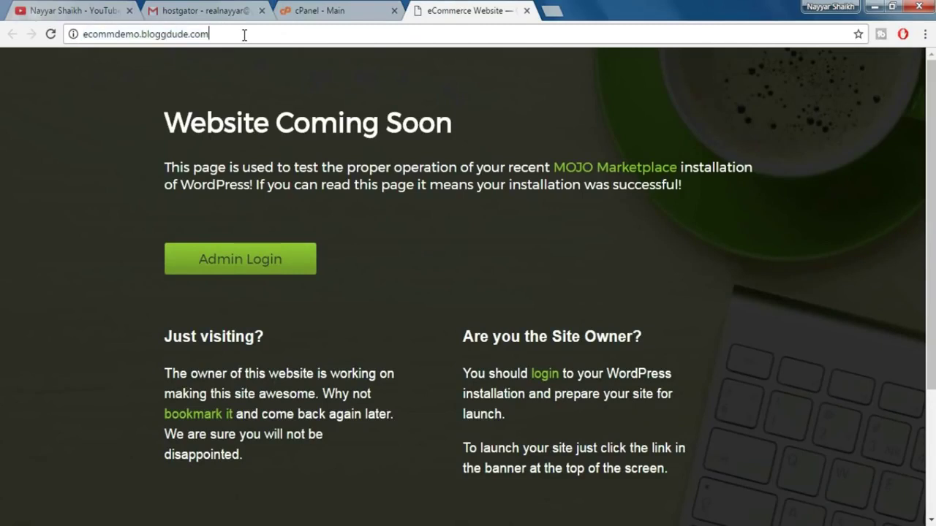
pyautogui.write('/w')
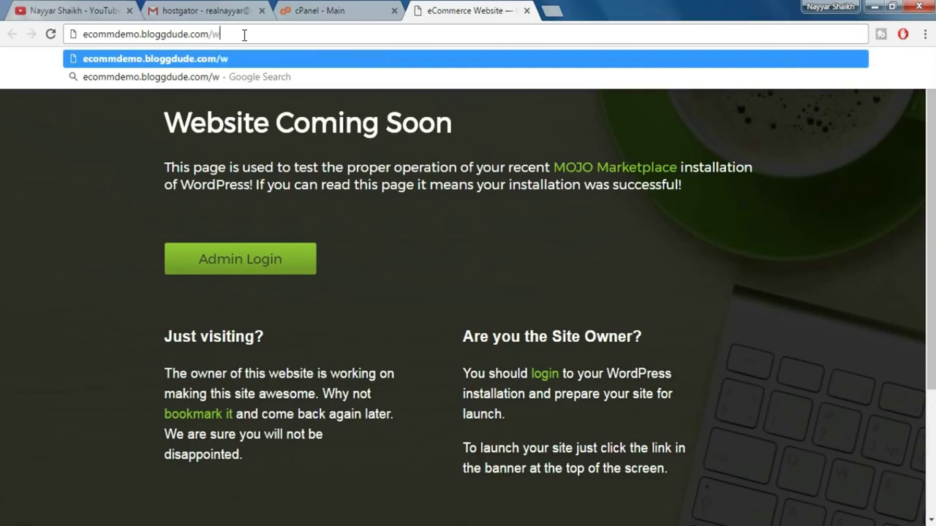
pyautogui.write('p-admin')
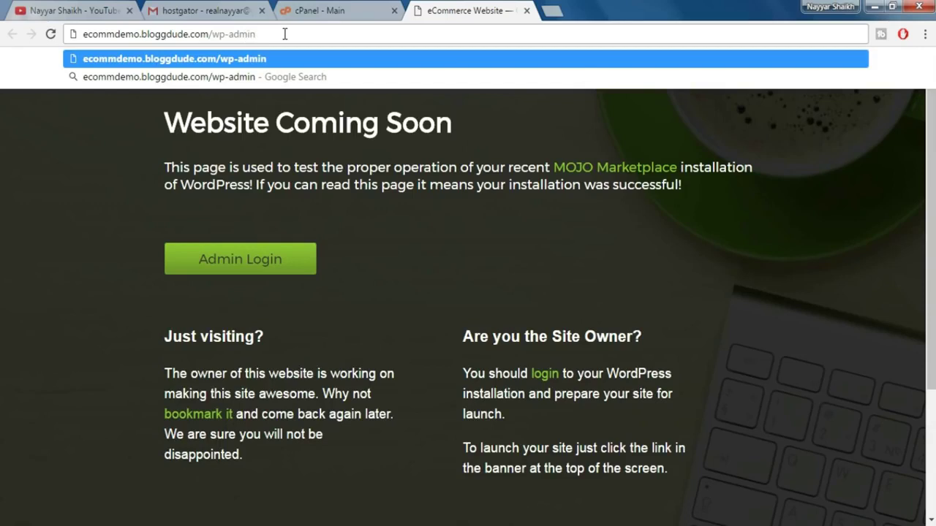
pyautogui.press('Return')
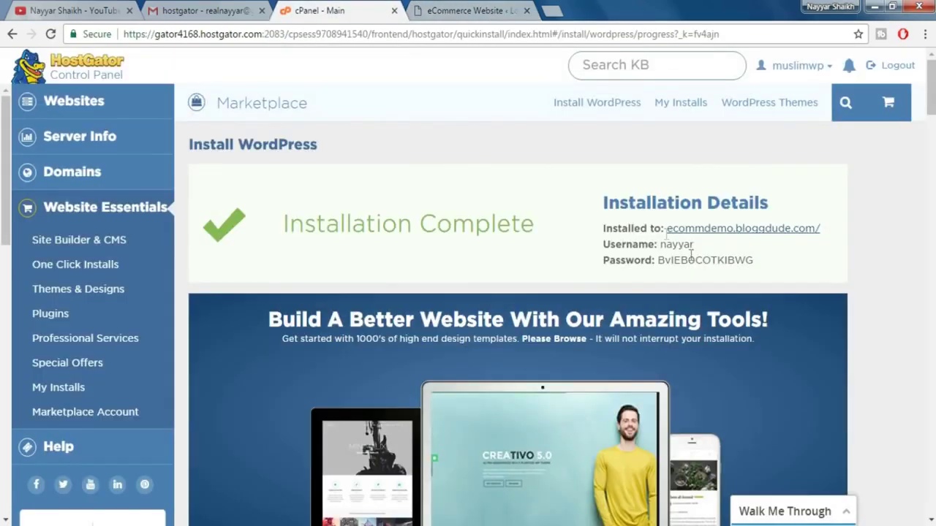
# - Log in to WordPress with the admin username and the generated password copied from cPanel
pyautogui.moveTo(694, 245); pyautogui.dragTo(666, 245)
pyautogui.moveTo(759, 263); pyautogui.dragTo(664, 261)
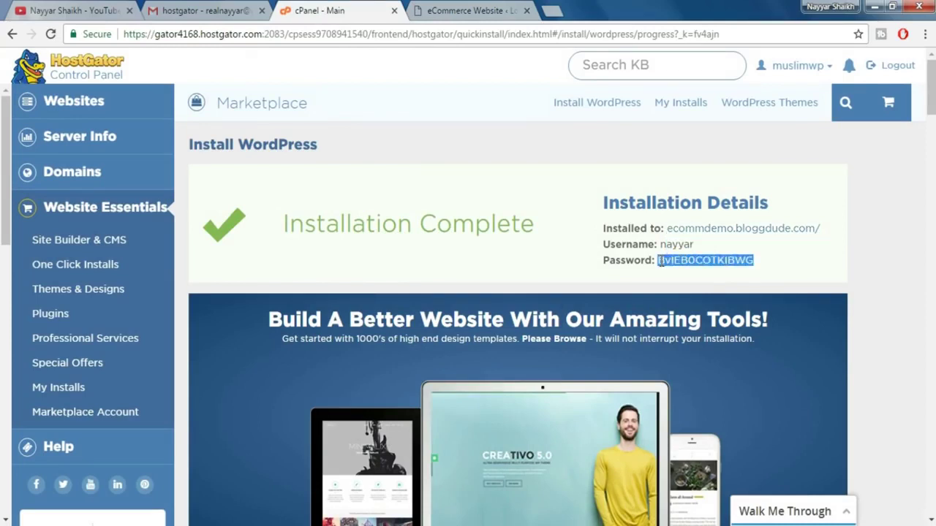
pyautogui.click(470, 9)
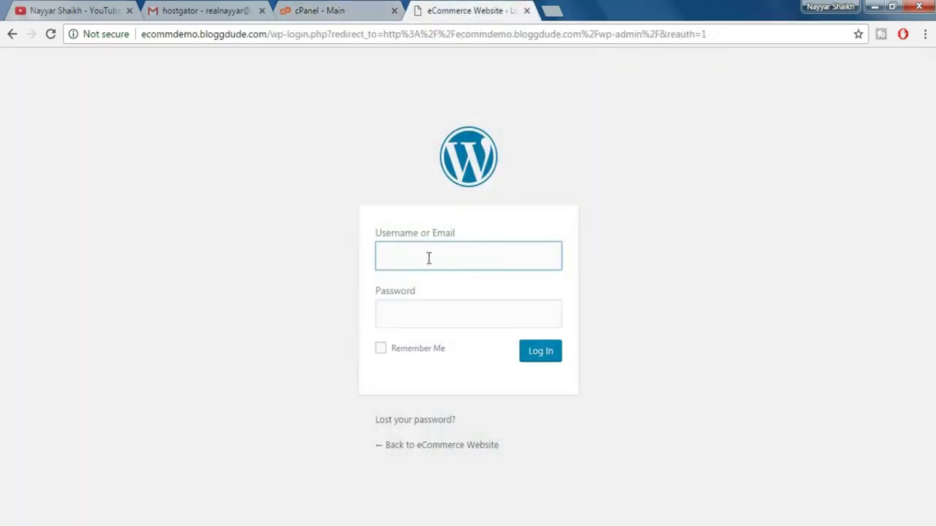
pyautogui.write('nayyar')
pyautogui.press('Tab')
pyautogui.hotkey('ctrl', 'v')
pyautogui.click(540, 361)
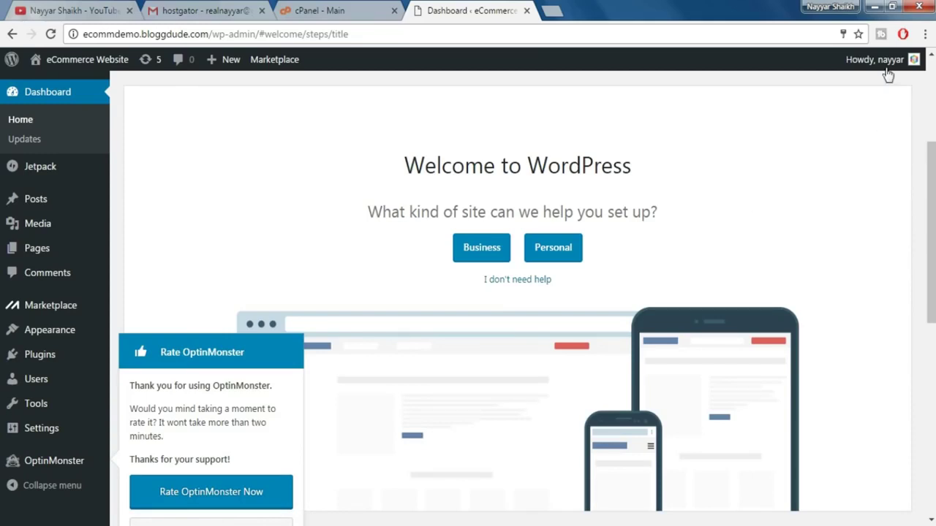
# - Clear the password selection on the install details page and return to the WordPress dashboard
pyautogui.click(352, 8)
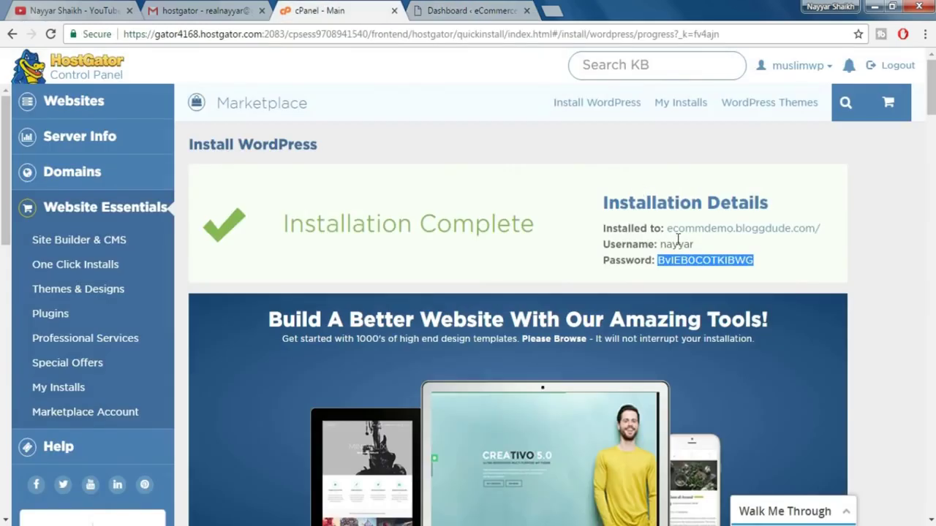
pyautogui.click(774, 271)
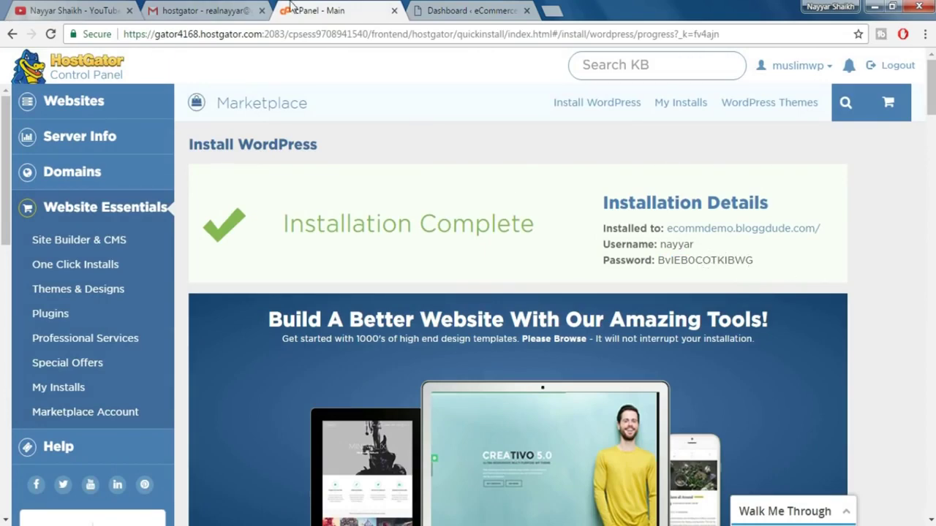
pyautogui.click(434, 9)
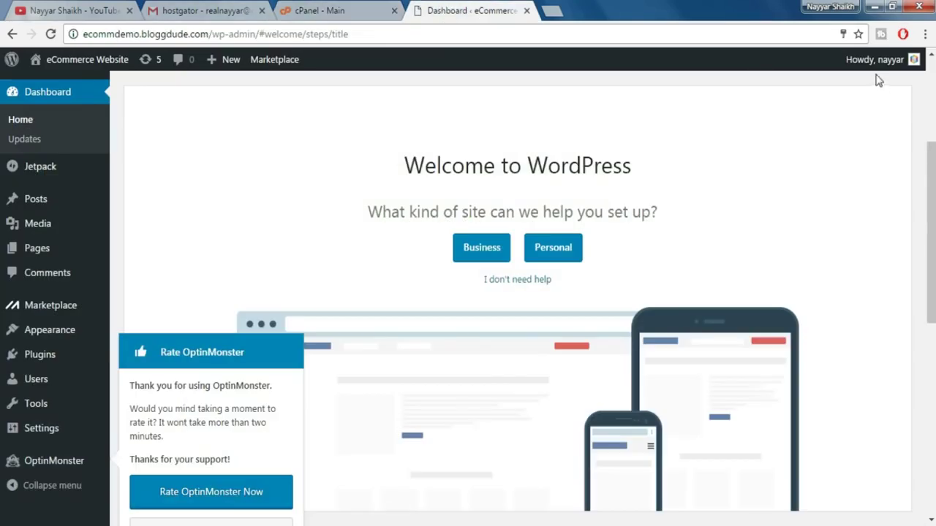
pyautogui.moveTo(869, 66)
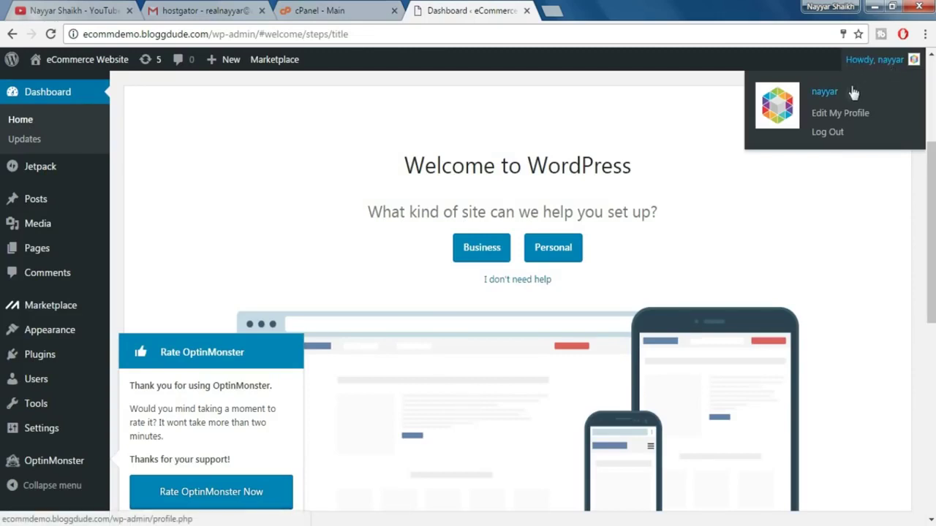
# - Replace the admin account password with a new weak password, confirm its weak strength, and update the profile
pyautogui.click(841, 115)
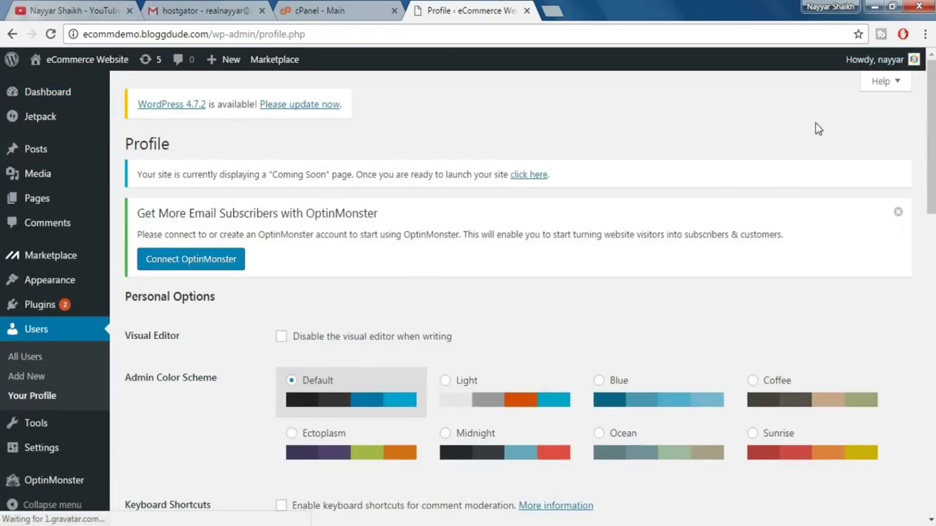
pyautogui.scroll(-9, 821, 266)
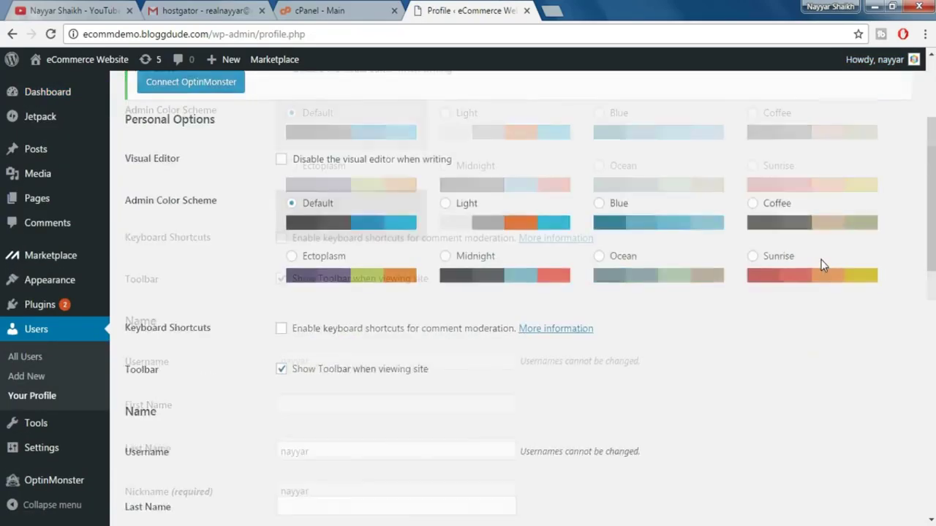
pyautogui.scroll(-4, 821, 265)
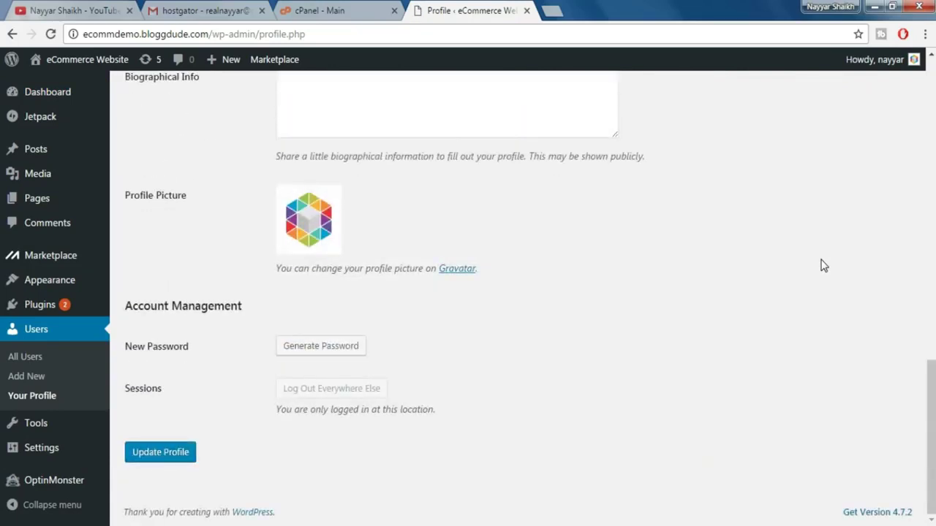
pyautogui.click(323, 346)
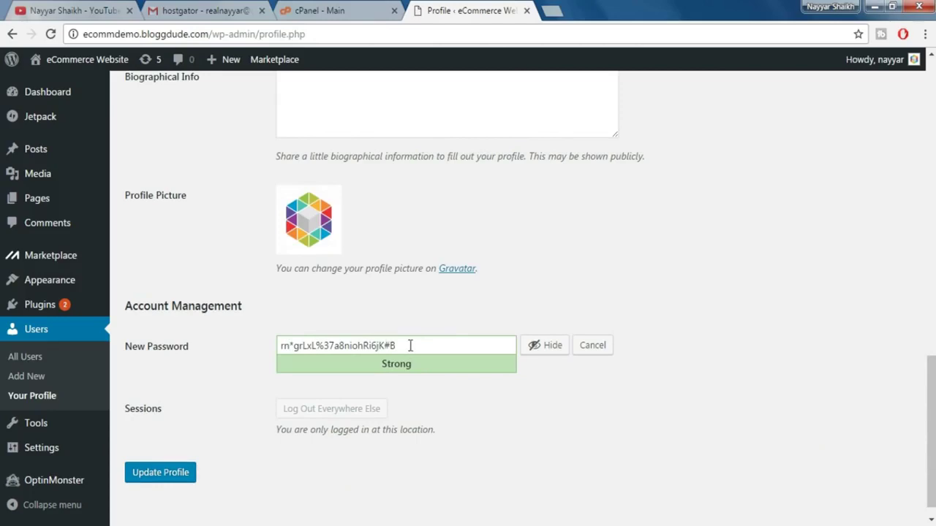
pyautogui.click(409, 346)
pyautogui.hotkey('ctrl', 'a')
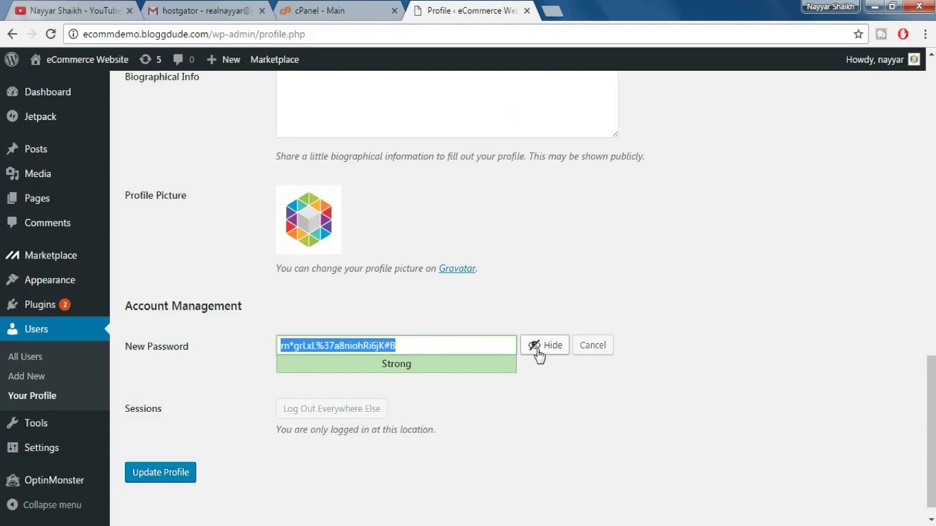
pyautogui.click(539, 349)
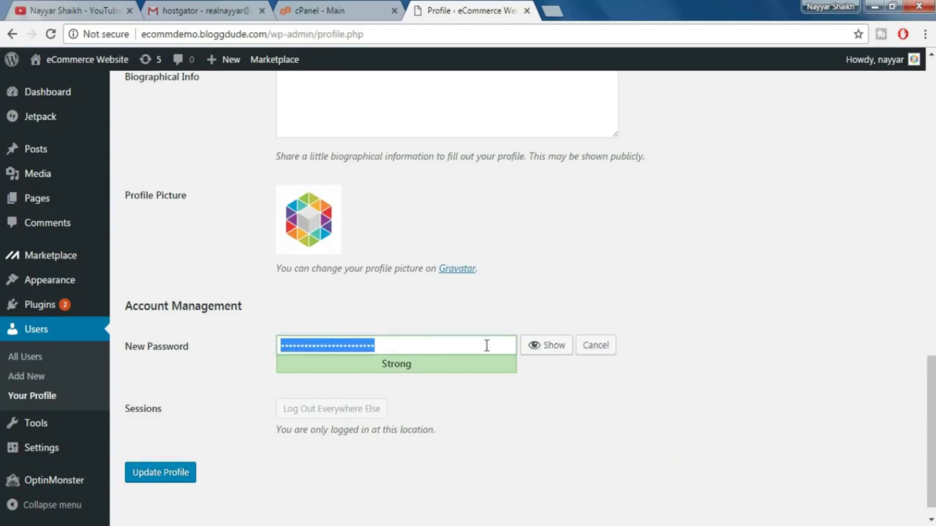
pyautogui.write('12')
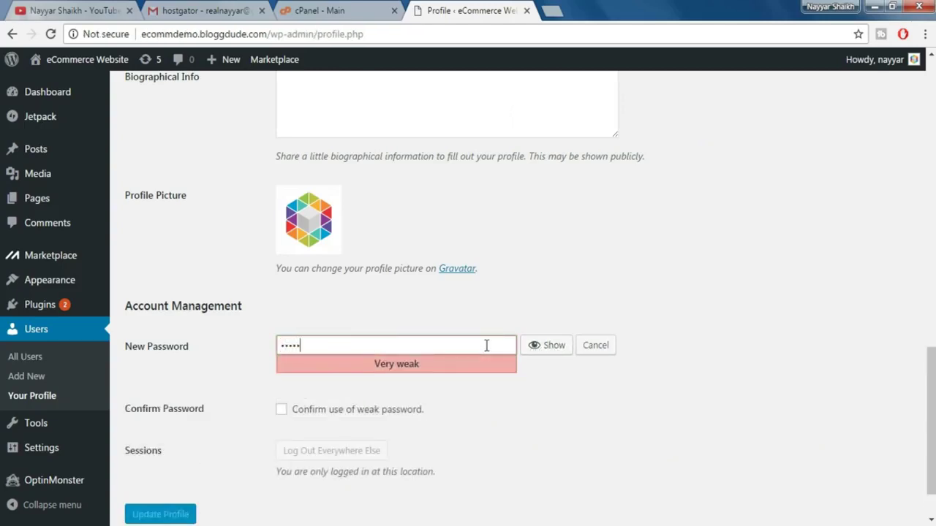
pyautogui.write('34567890')
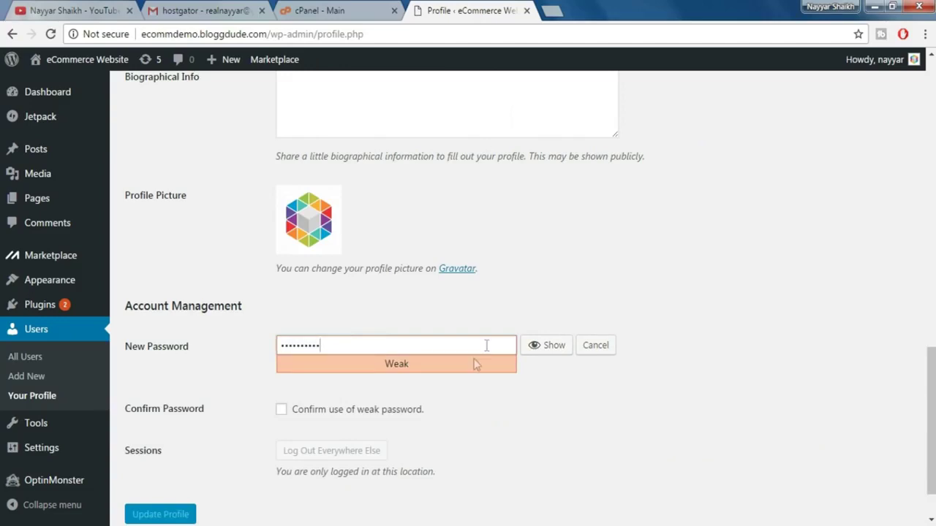
pyautogui.click(281, 411)
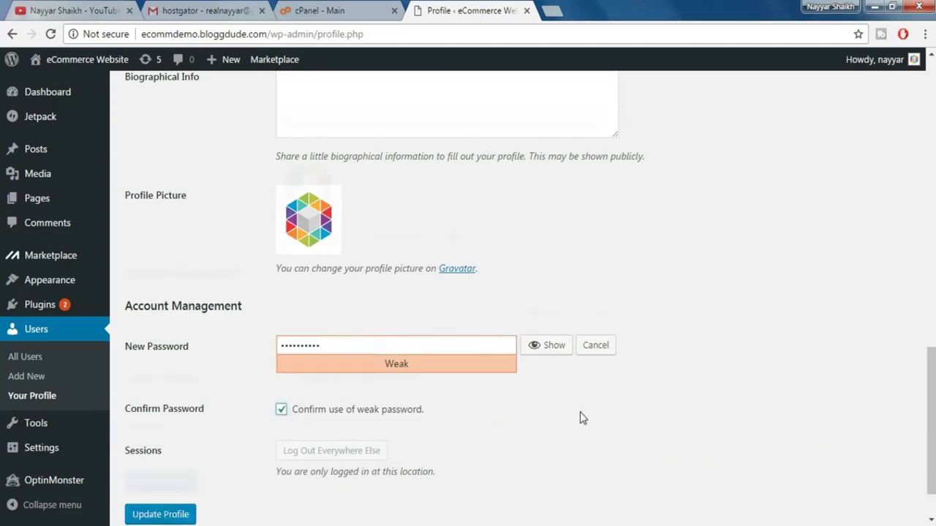
pyautogui.scroll(-1, 582, 418)
pyautogui.click(149, 454)
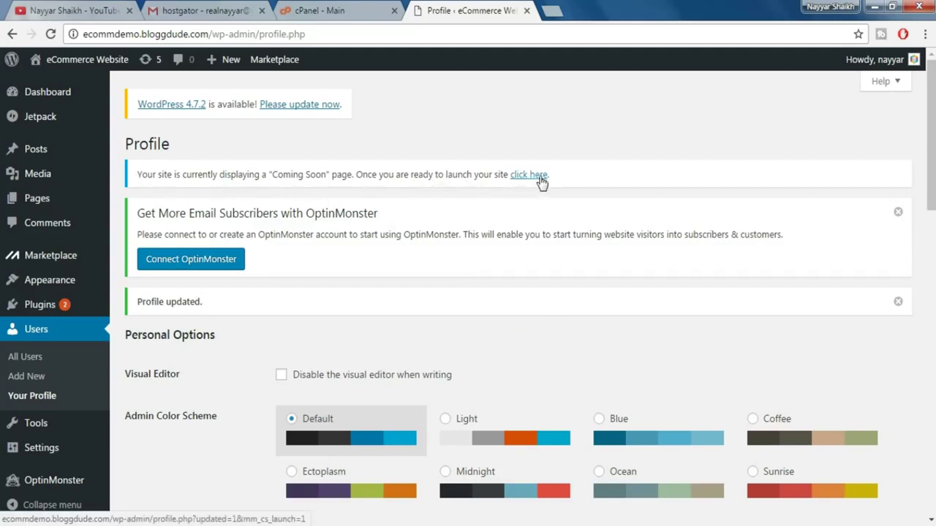
# - Take the site out of Coming Soon mode and update WordPress core to 4.7.2
pyautogui.click(539, 178)
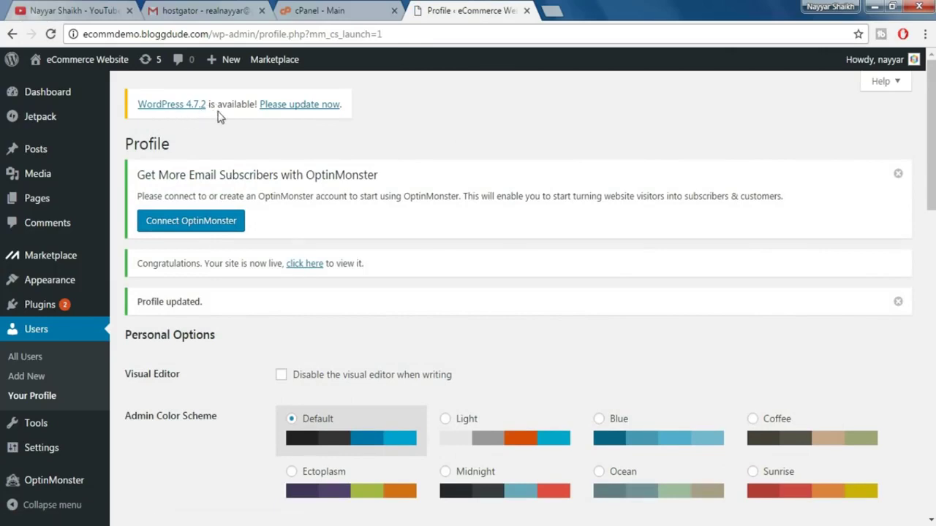
pyautogui.click(287, 108)
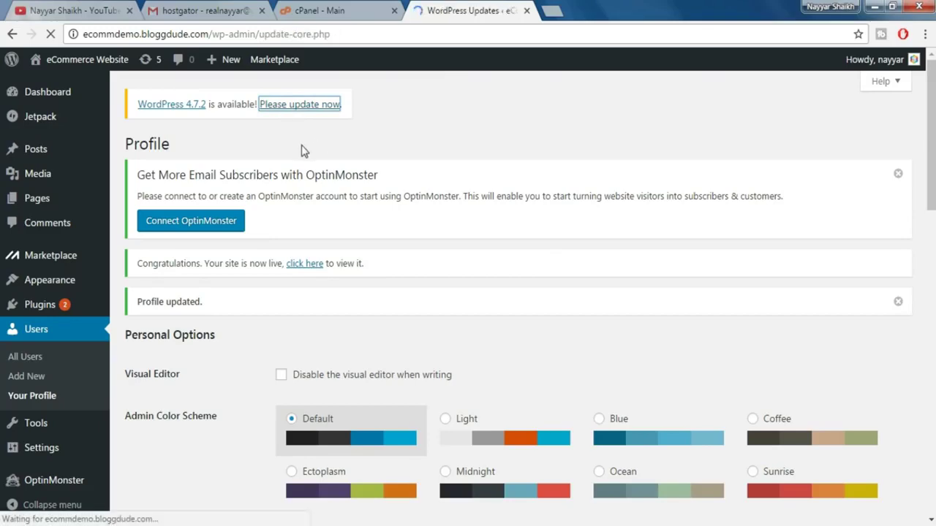
pyautogui.scroll(-2, 427, 250)
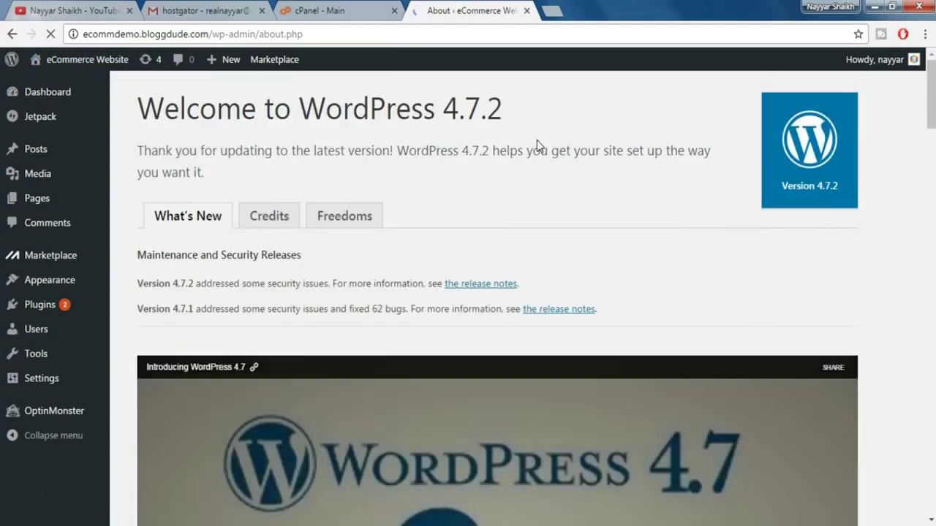
pyautogui.moveTo(90, 61)
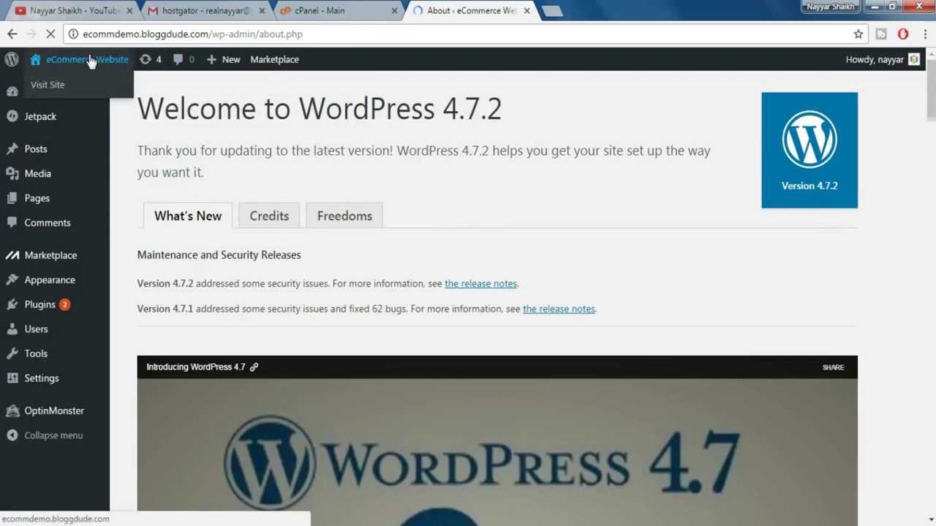
pyautogui.rightClick(63, 91)
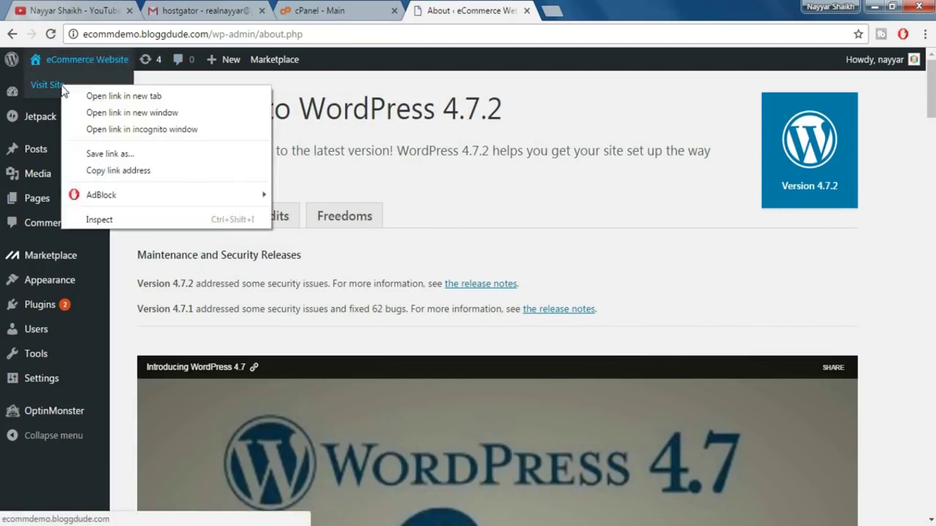
# - Open the live eCommerce Website front page in a new tab and scroll through it
pyautogui.click(79, 96)
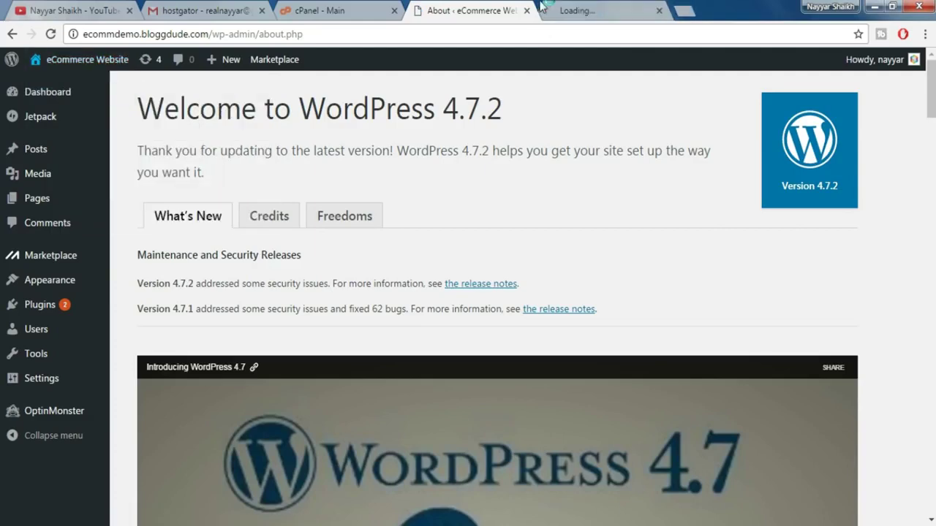
pyautogui.click(589, 9)
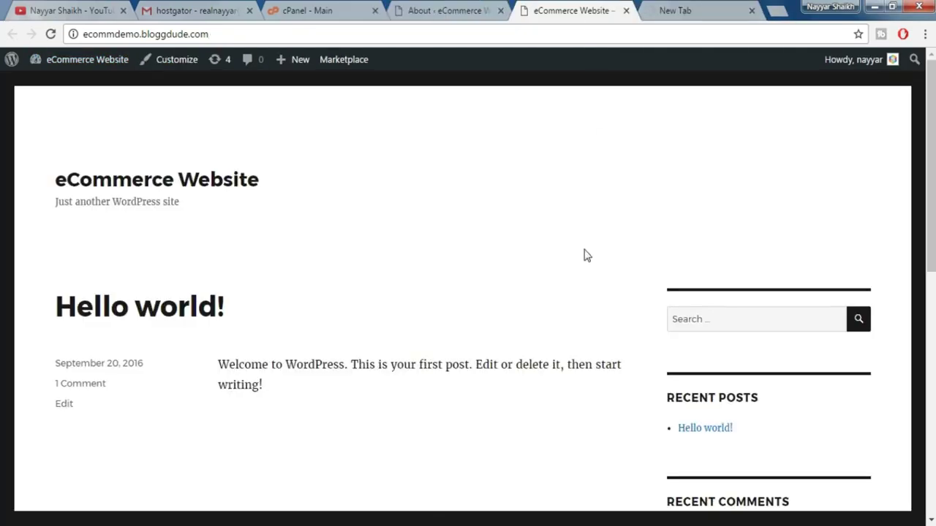
pyautogui.scroll(-3, 584, 255)
pyautogui.scroll(-3, 584, 255)
pyautogui.scroll(-3, 583, 259)
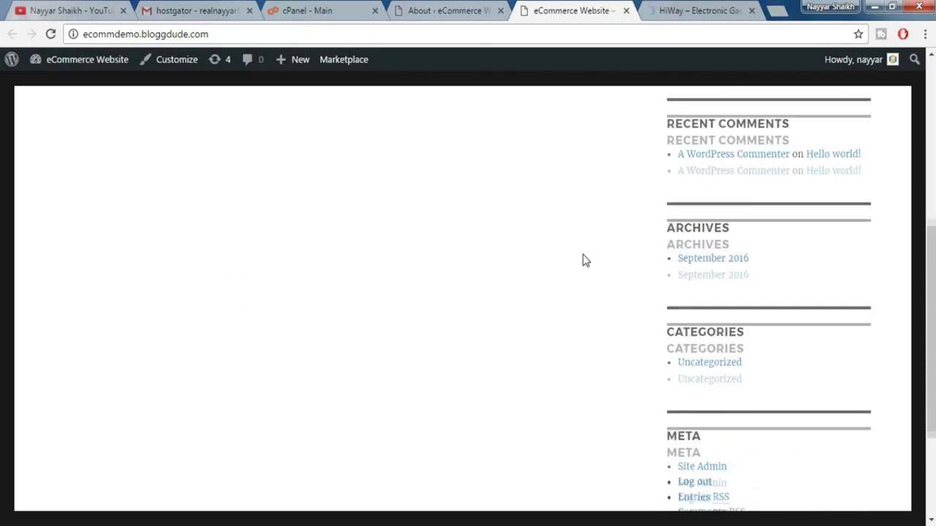
pyautogui.scroll(10, 584, 265)
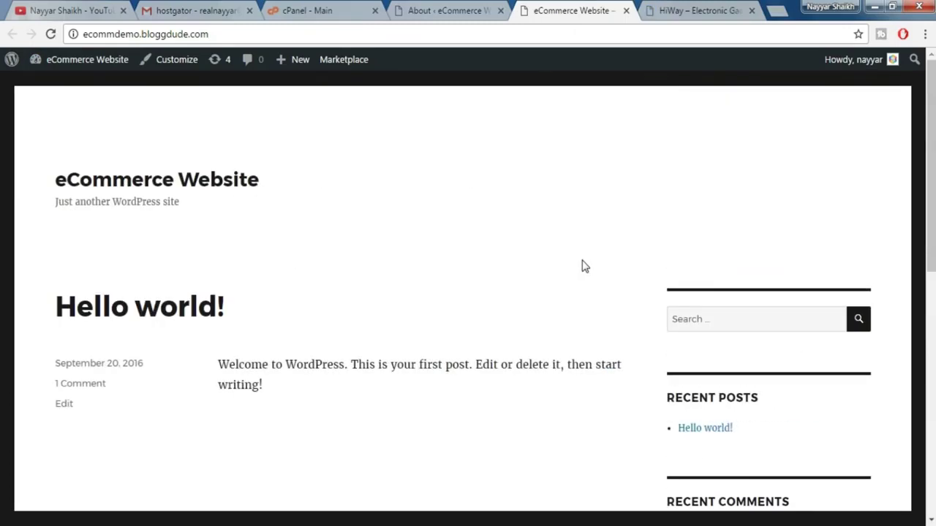
# - Compare the front page against the HiWay demo shop, then open a new browser tab
pyautogui.click(737, 9)
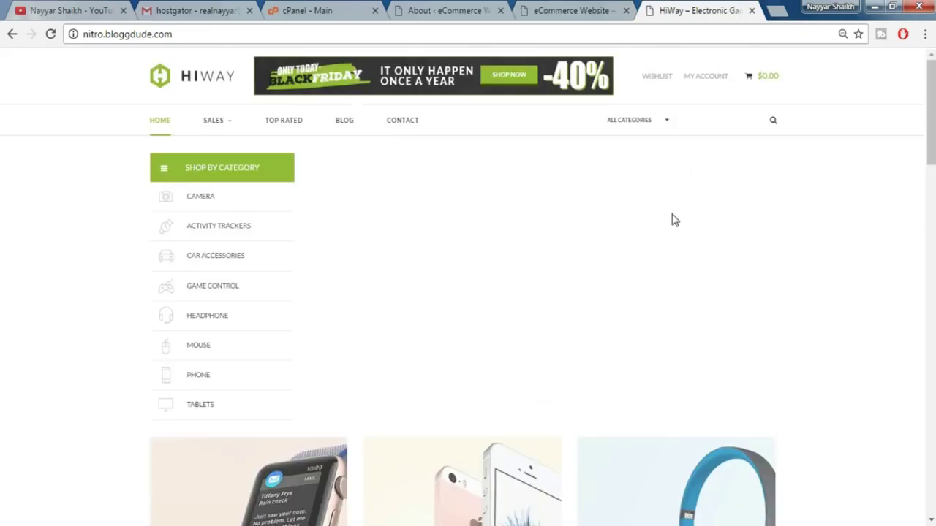
pyautogui.scroll(-2, 671, 217)
pyautogui.scroll(2, 665, 209)
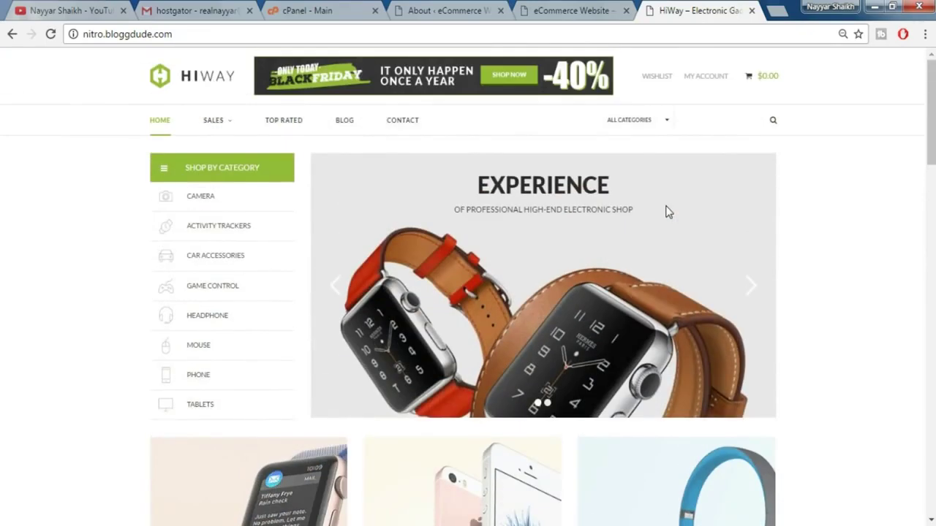
pyautogui.click(587, 11)
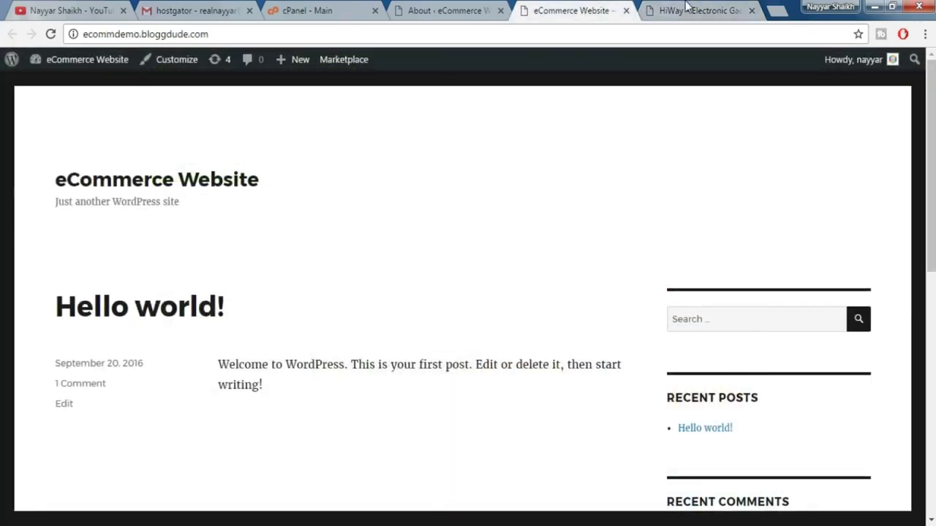
pyautogui.click(686, 9)
pyautogui.scroll(-5, 825, 274)
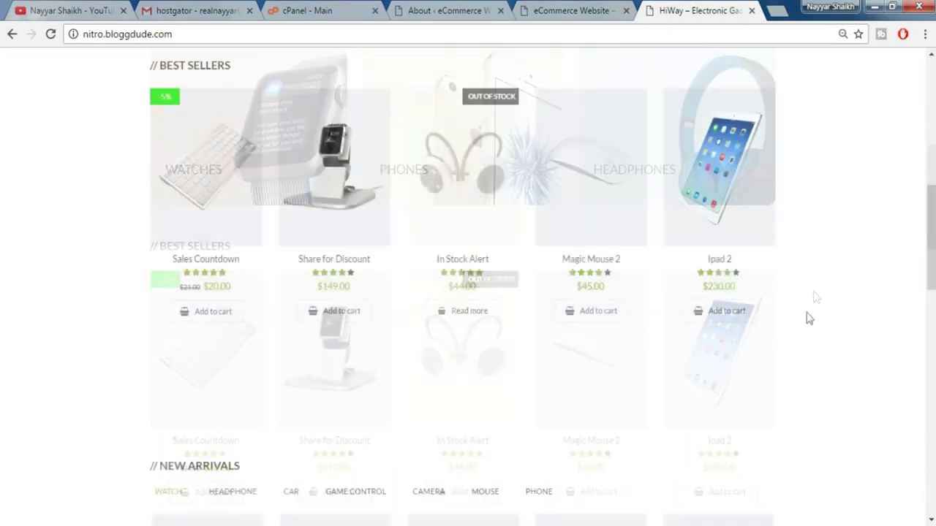
pyautogui.scroll(5, 814, 297)
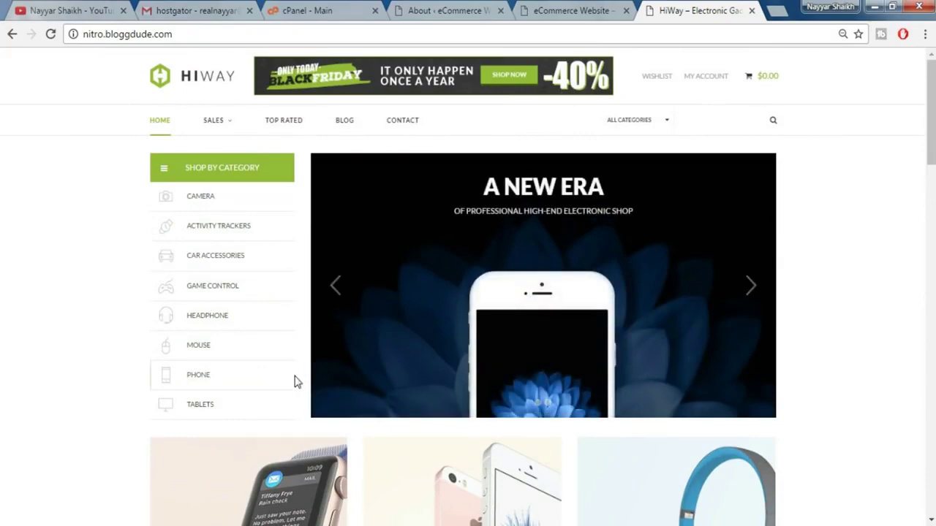
pyautogui.scroll(-3, 296, 381)
pyautogui.scroll(-4, 405, 361)
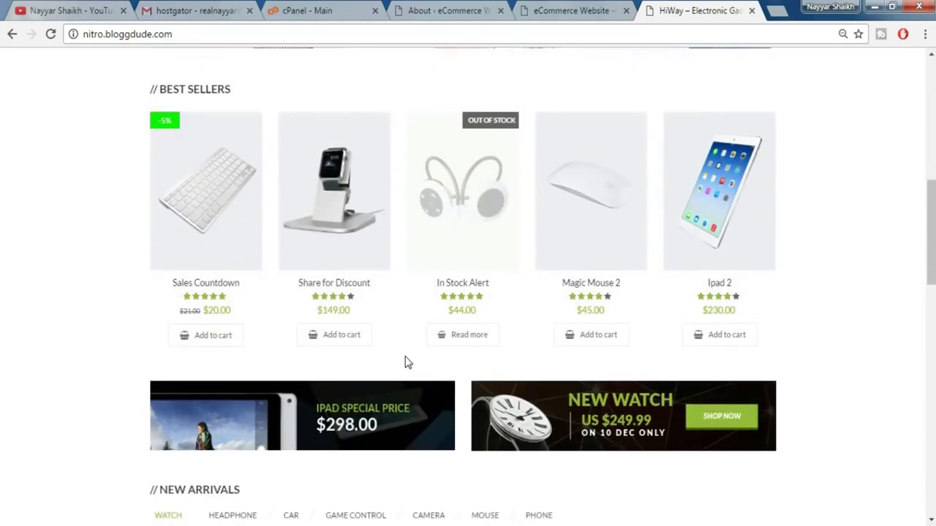
pyautogui.scroll(7, 408, 364)
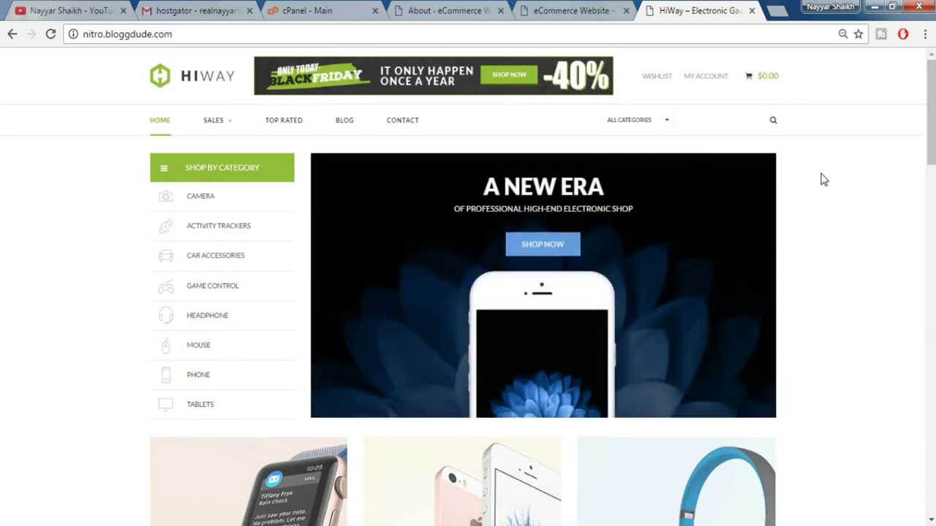
pyautogui.click(784, 9)
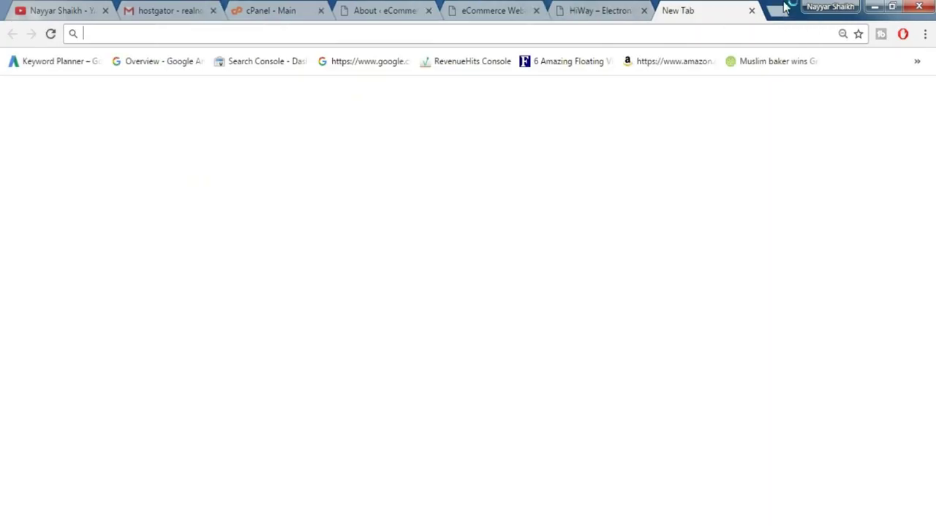
pyautogui.write('bloggdude.com')
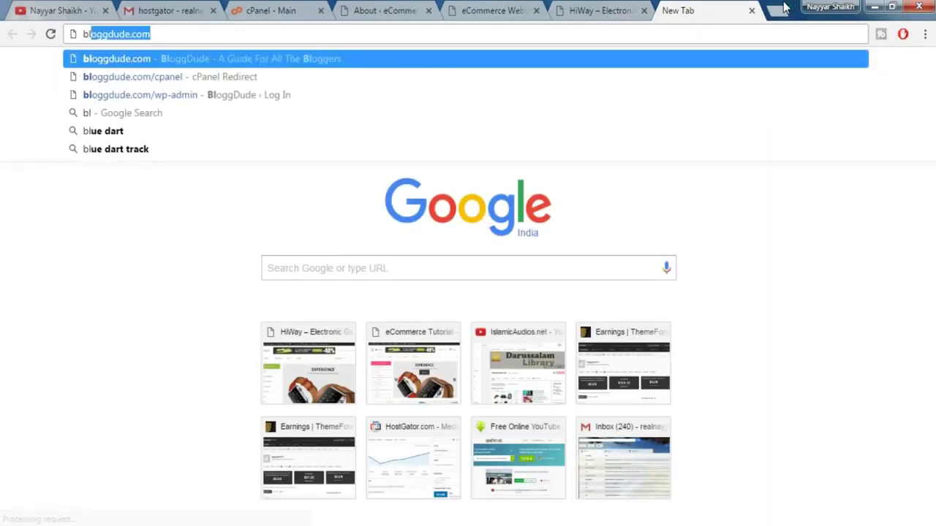
pyautogui.press('End')
pyautogui.write('/nitro')
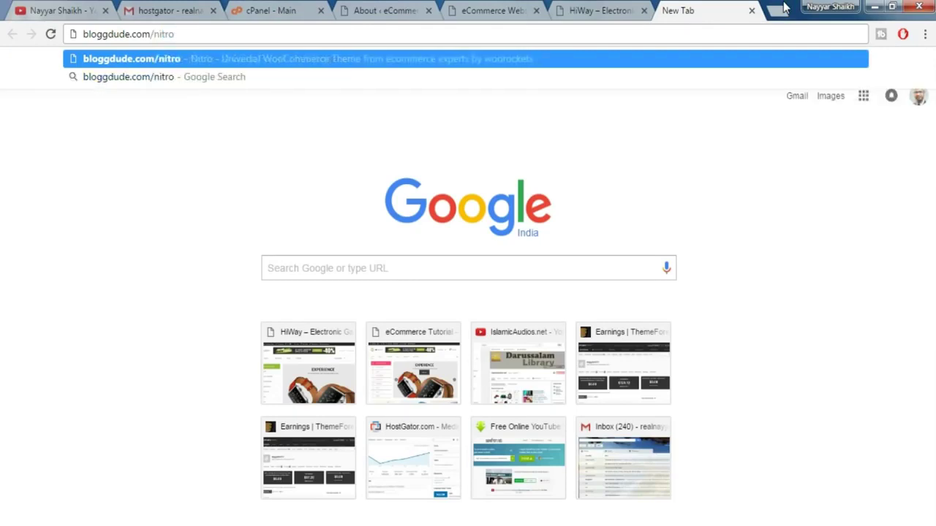
pyautogui.press('Return')
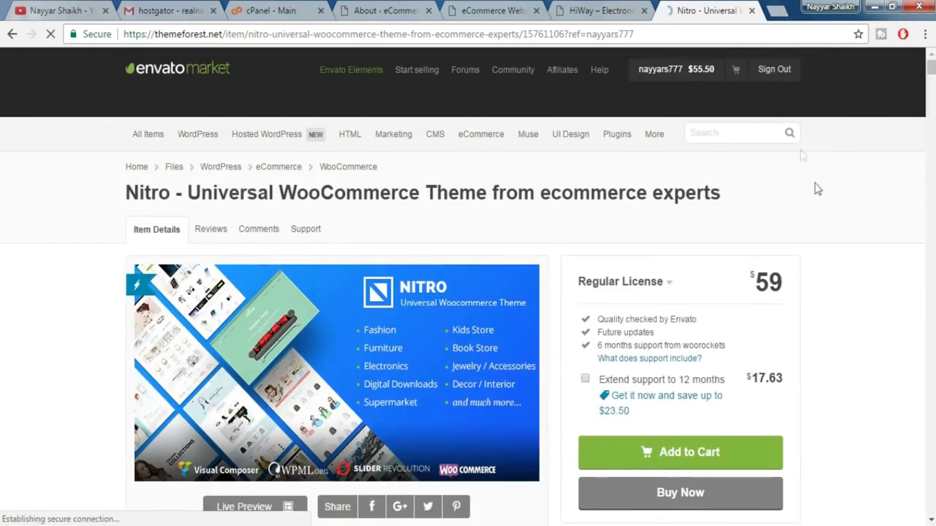
pyautogui.scroll(-2, 866, 193)
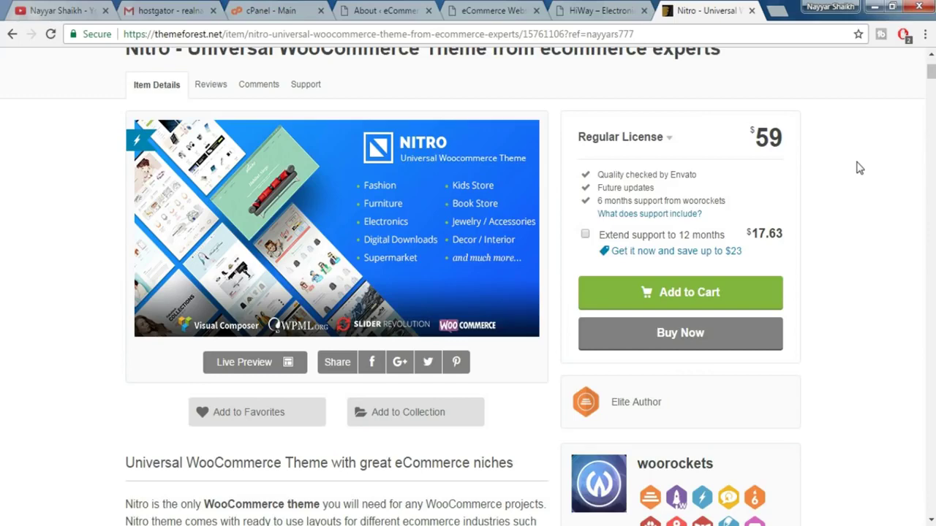
pyautogui.click(609, 9)
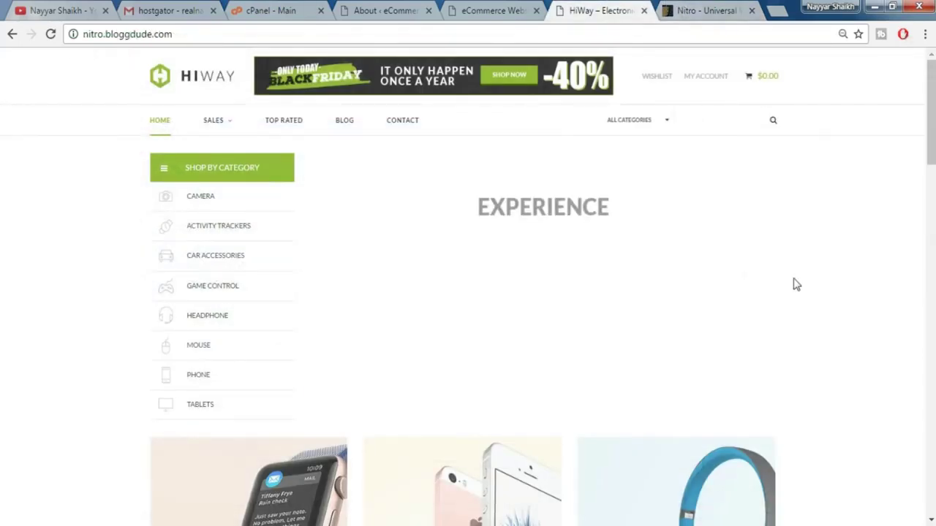
pyautogui.scroll(-5, 808, 290)
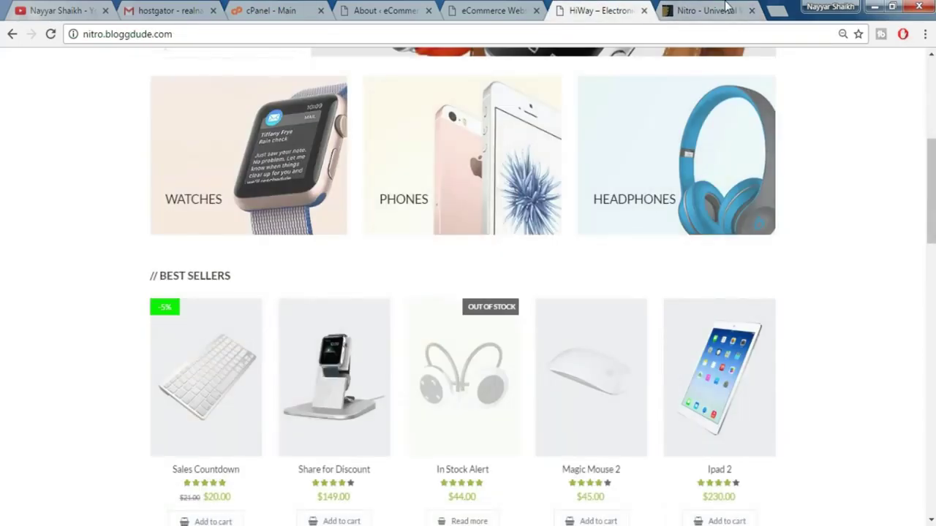
pyautogui.click(726, 6)
pyautogui.scroll(-7, 834, 233)
pyautogui.scroll(-20, 834, 234)
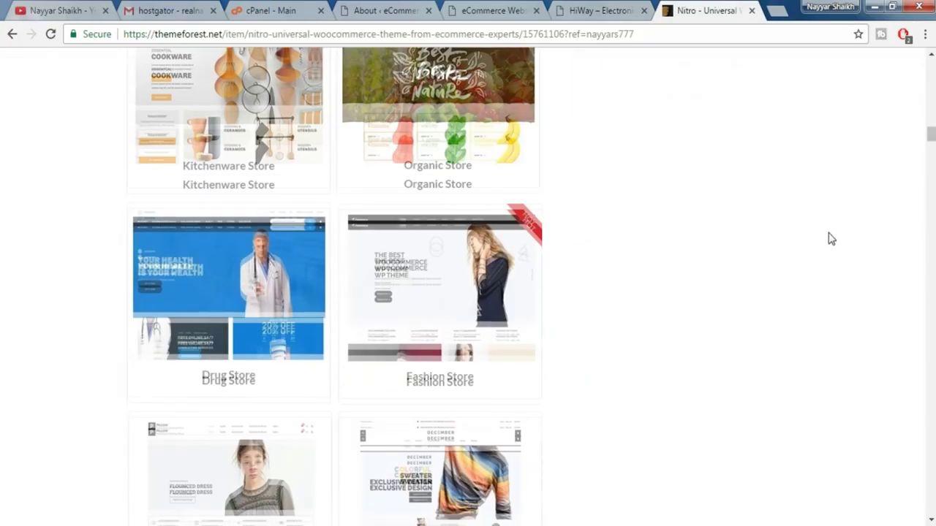
pyautogui.scroll(-20, 831, 239)
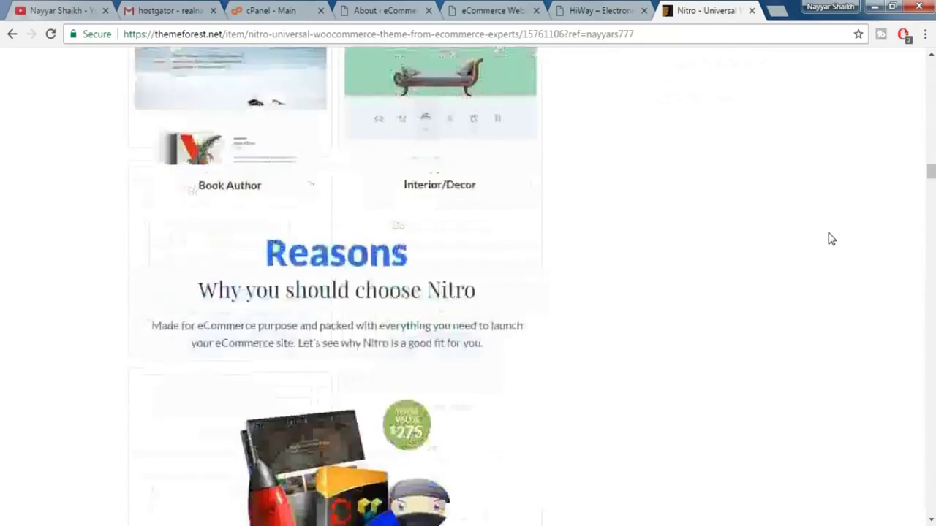
pyautogui.scroll(-15, 831, 239)
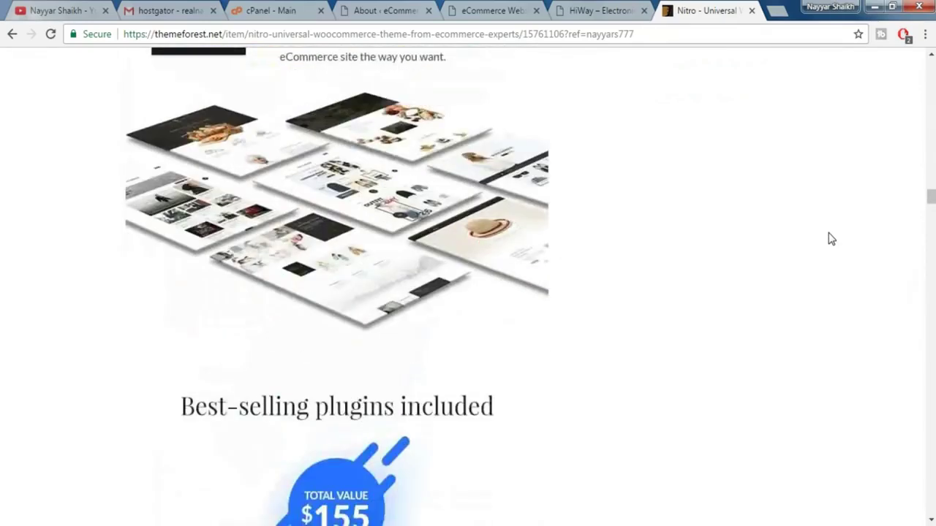
pyautogui.scroll(-5, 831, 239)
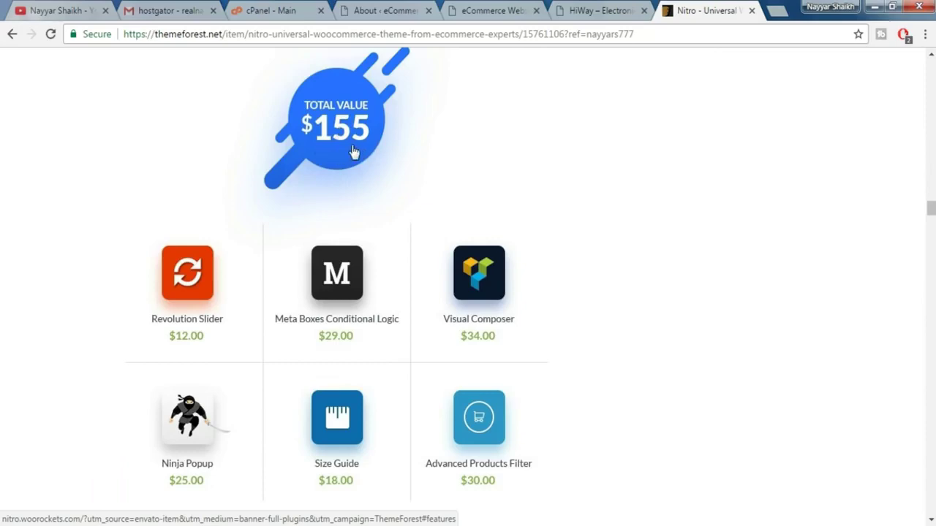
pyautogui.scroll(15, 650, 267)
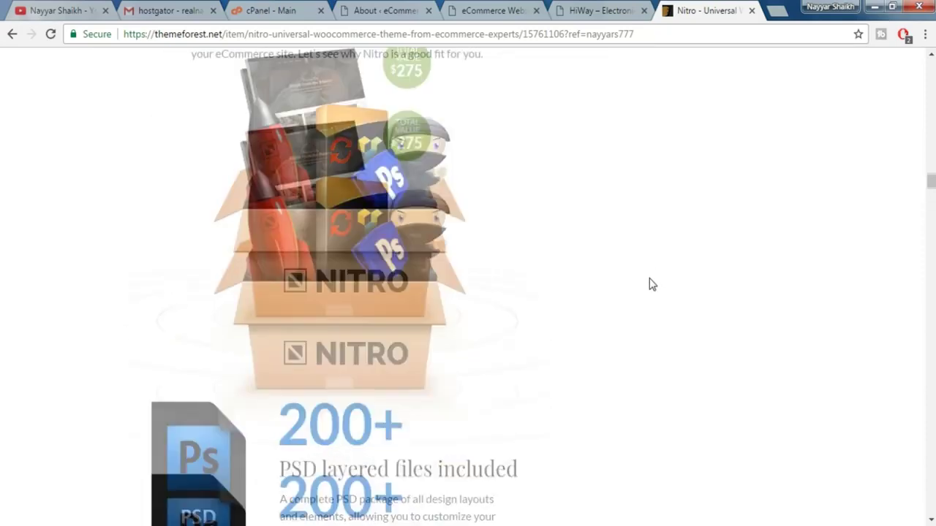
pyautogui.scroll(20, 650, 302)
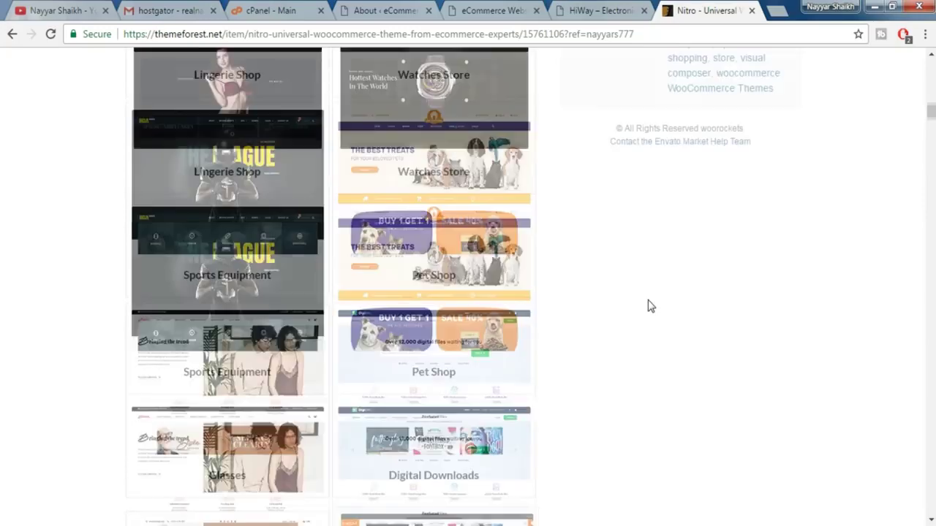
pyautogui.scroll(10, 648, 310)
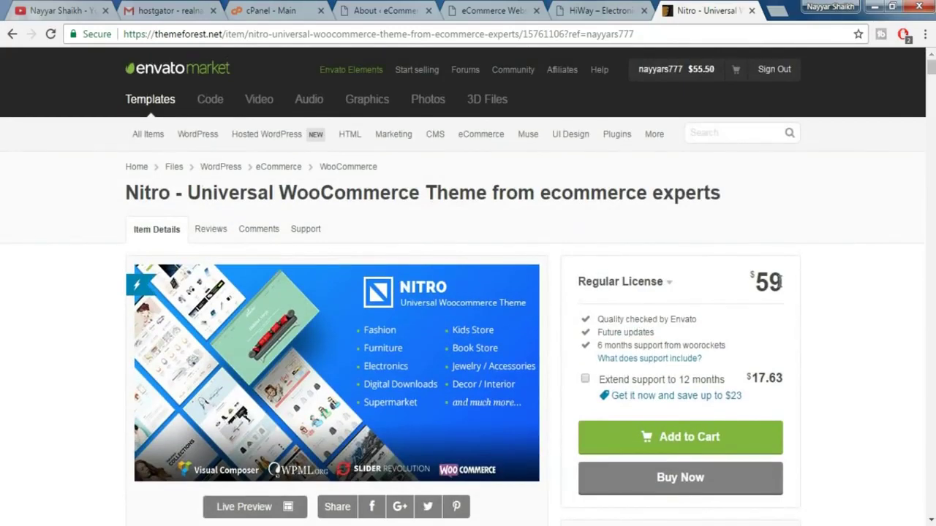
pyautogui.moveTo(784, 282); pyautogui.dragTo(753, 282)
pyautogui.scroll(-5, 790, 324)
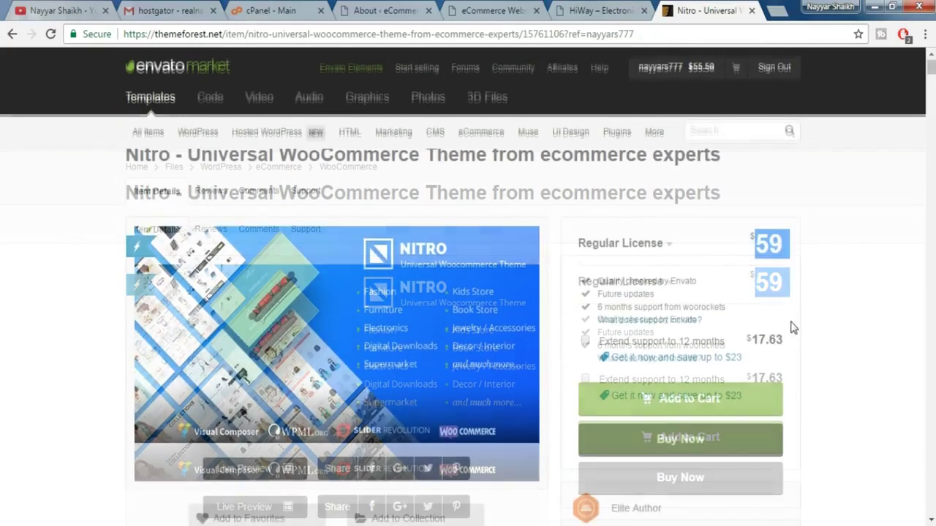
pyautogui.scroll(5, 789, 324)
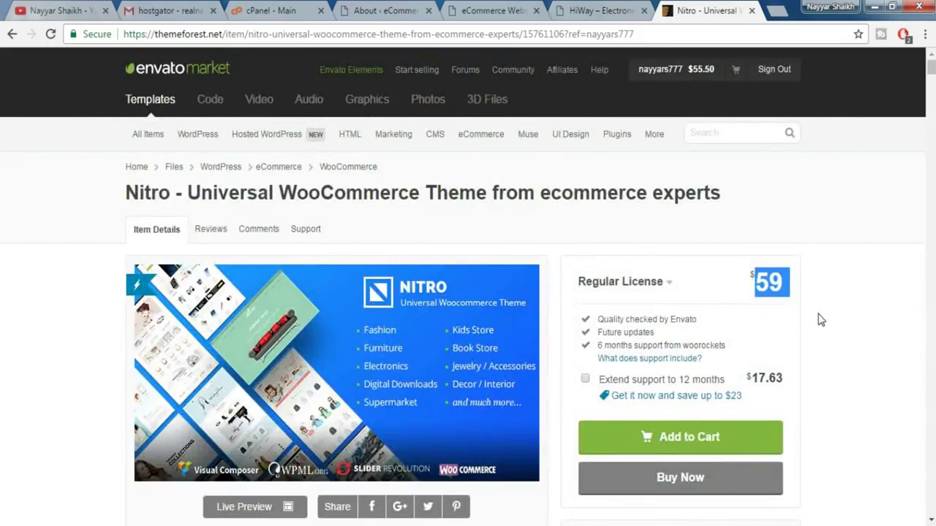
pyautogui.scroll(-1, 824, 322)
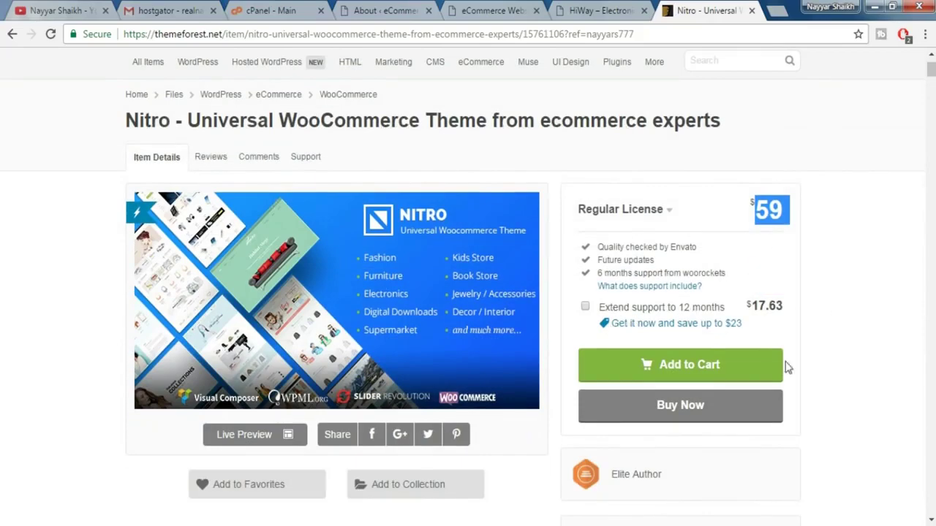
# - Open the ThemeForest checkout for Nitro, review the $59.00 total, then close that tab
pyautogui.click(688, 414)
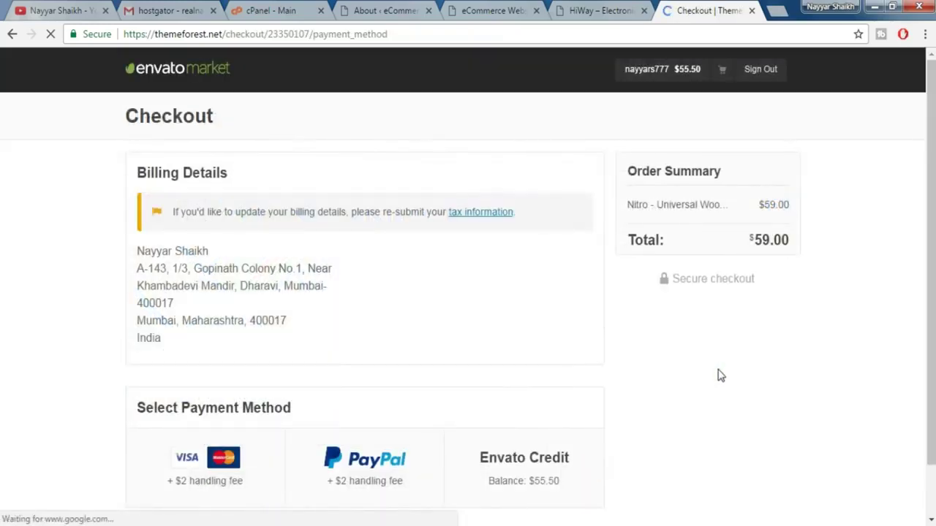
pyautogui.scroll(-1, 672, 367)
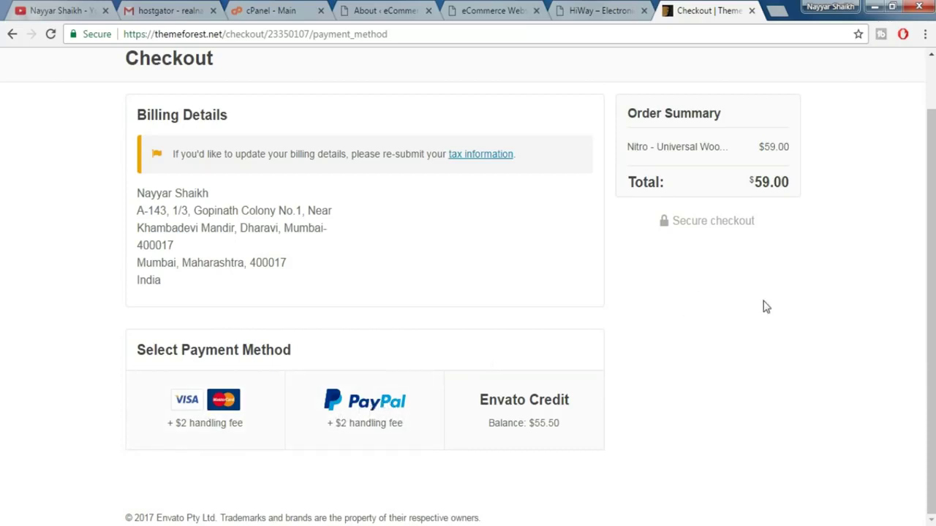
pyautogui.scroll(1, 766, 307)
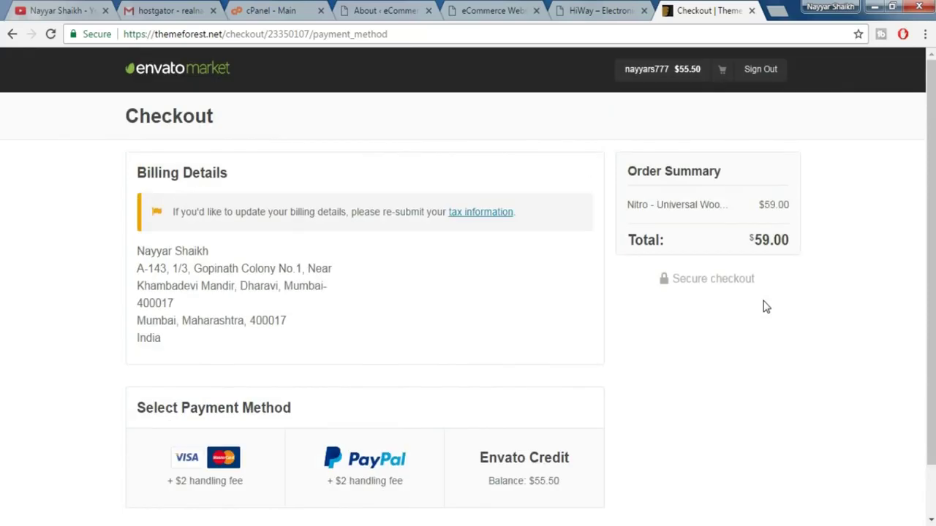
pyautogui.click(751, 10)
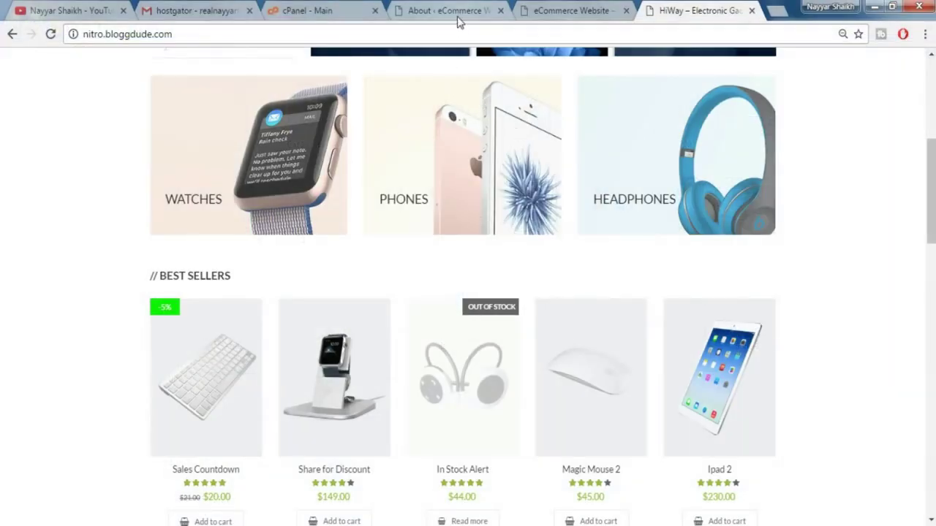
# - In WordPress, go from Appearance > Themes to Add New and reveal the Upload Theme zip form
pyautogui.click(456, 11)
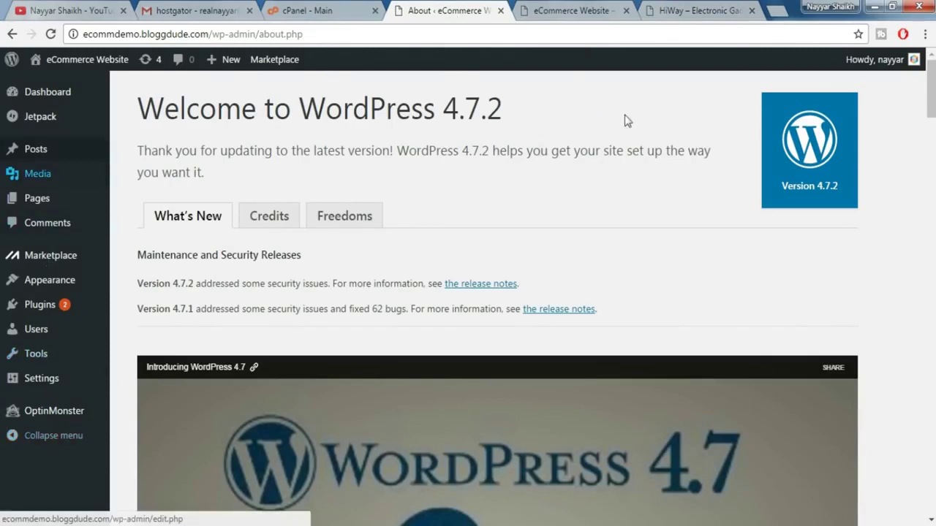
pyautogui.moveTo(75, 289)
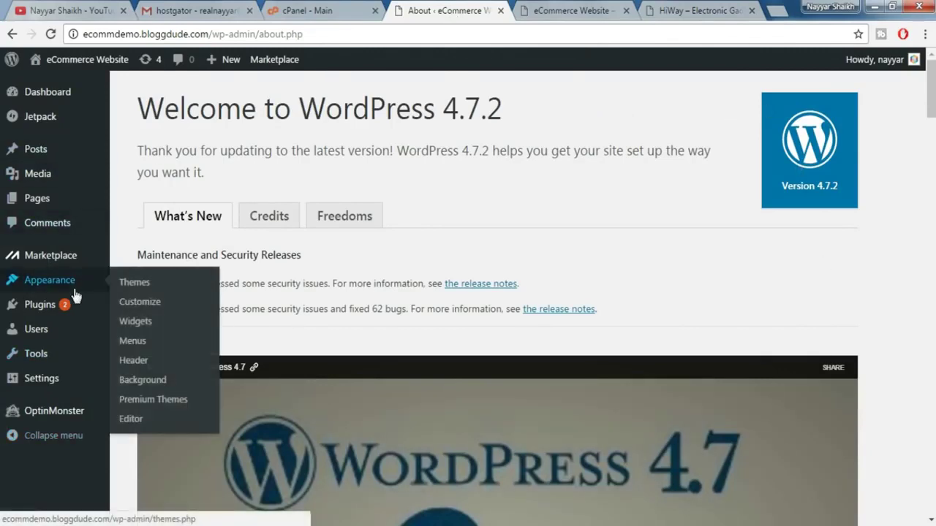
pyautogui.click(149, 291)
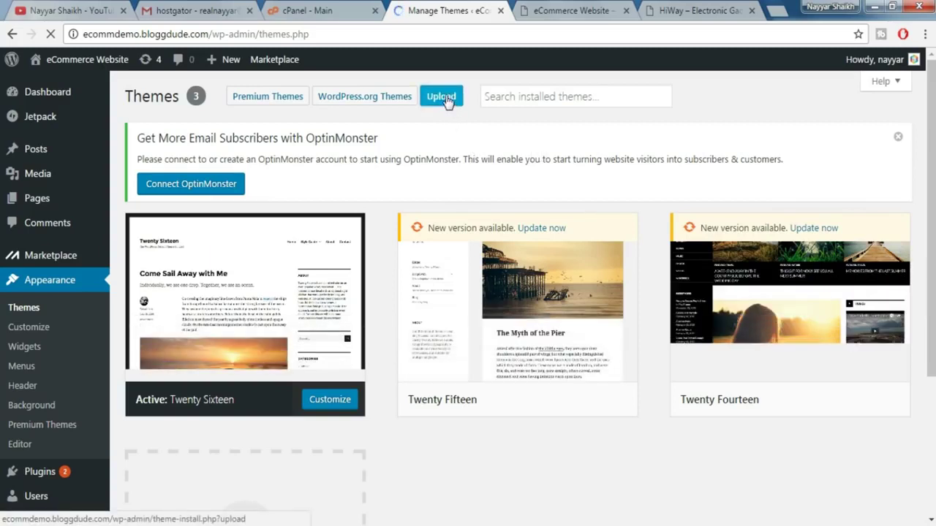
pyautogui.click(447, 100)
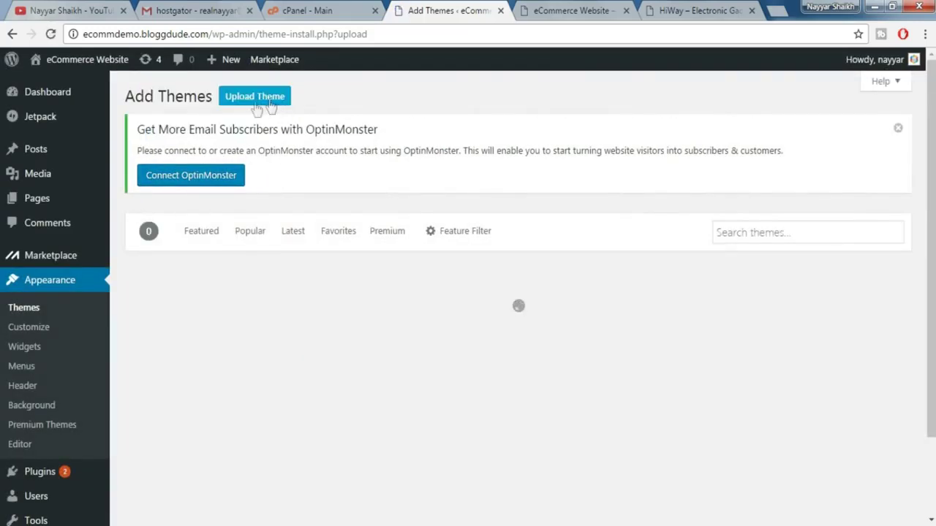
pyautogui.click(252, 104)
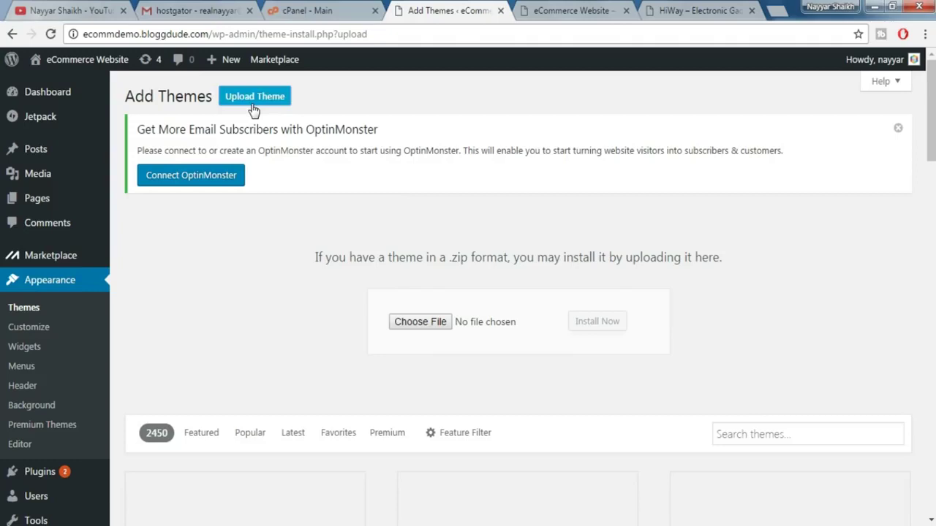
# - Choose wr-nitro_1.2.4_install.zip from Desktop > Nitro Resources as the theme upload file
pyautogui.click(424, 329)
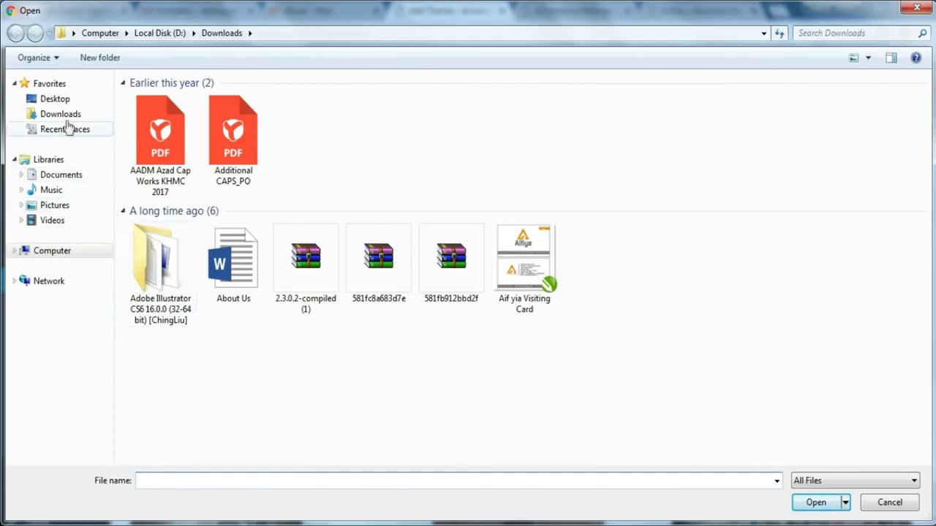
pyautogui.click(60, 101)
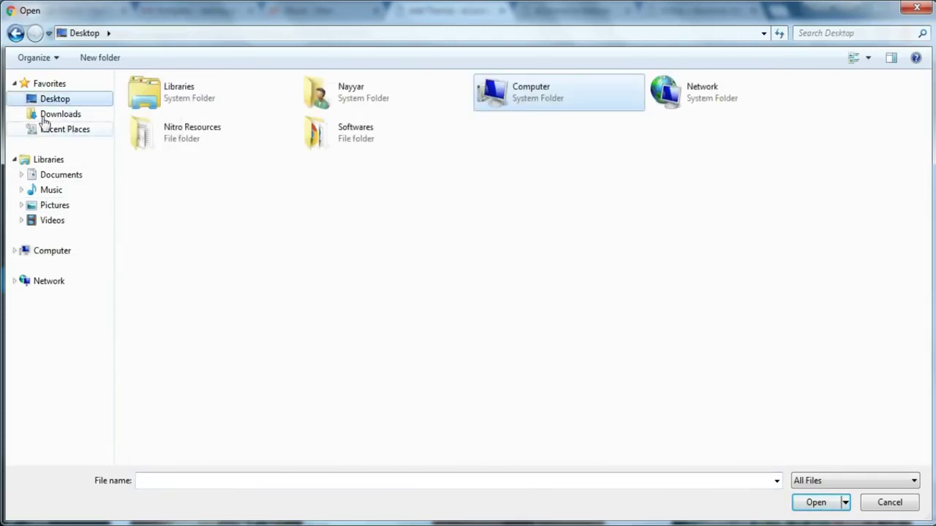
pyautogui.doubleClick(223, 139)
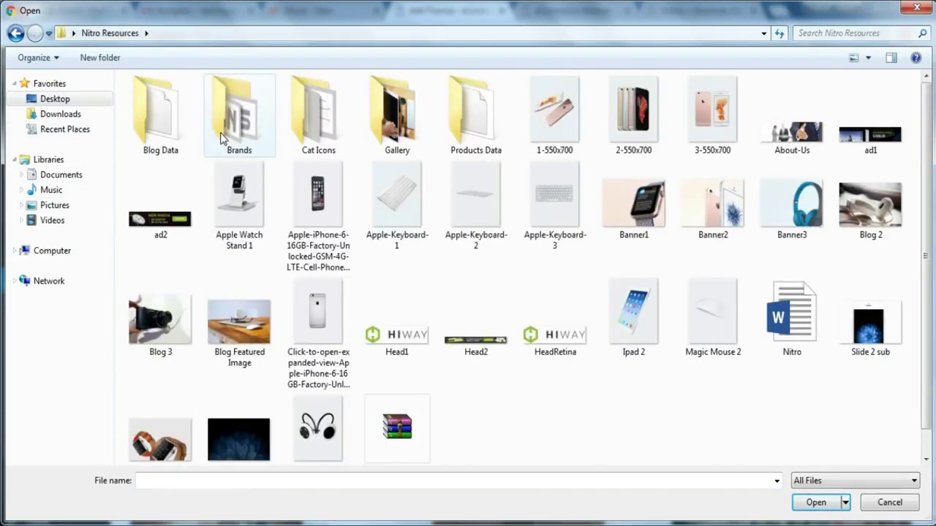
pyautogui.scroll(-1, 411, 403)
pyautogui.click(400, 412)
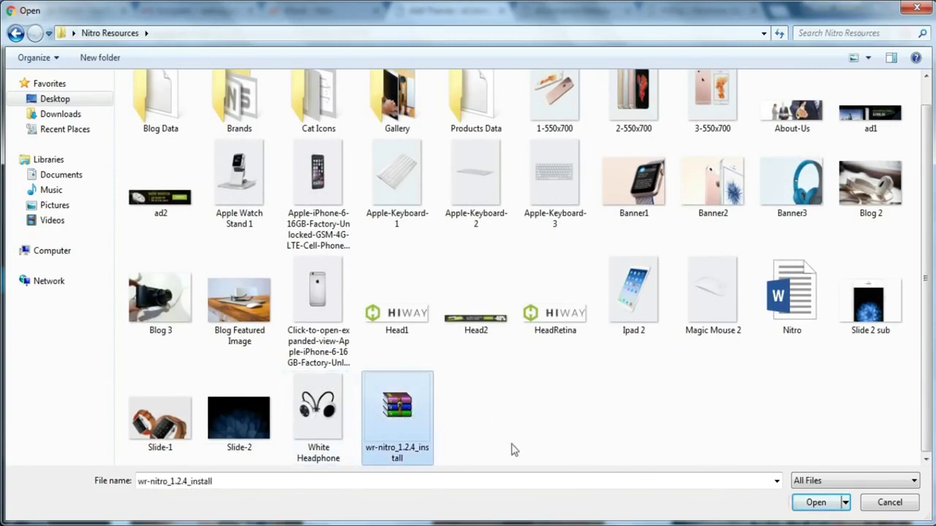
pyautogui.click(813, 503)
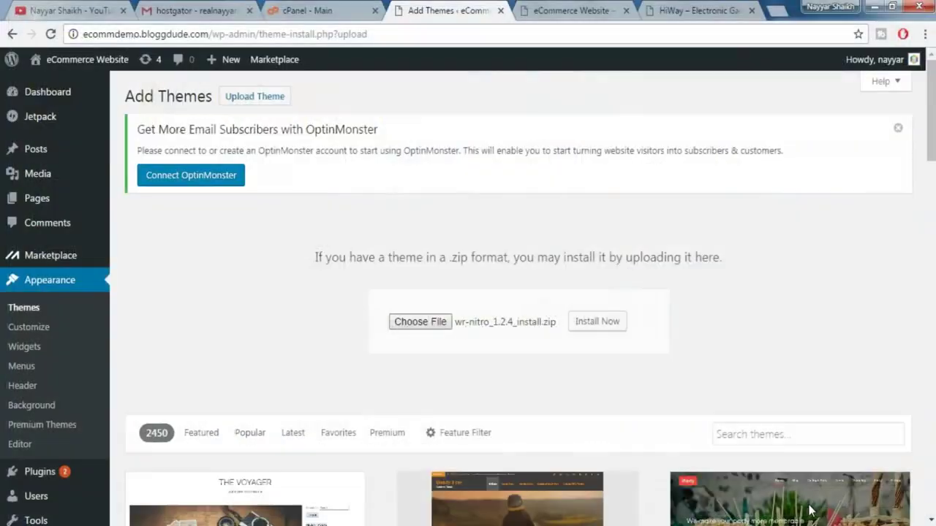
# - Start installing the Nitro theme zip, then switch to the YouTube channel tab while it uploads
pyautogui.click(584, 329)
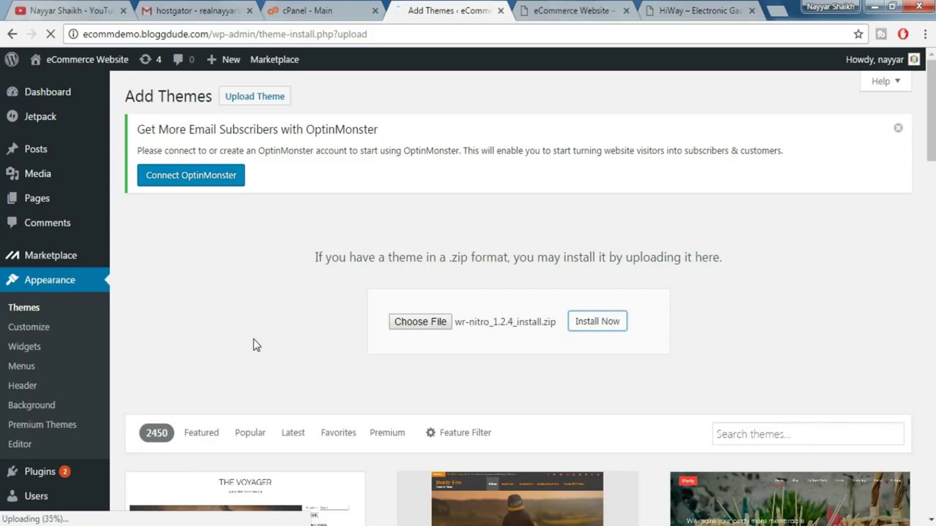
pyautogui.click(17, 7)
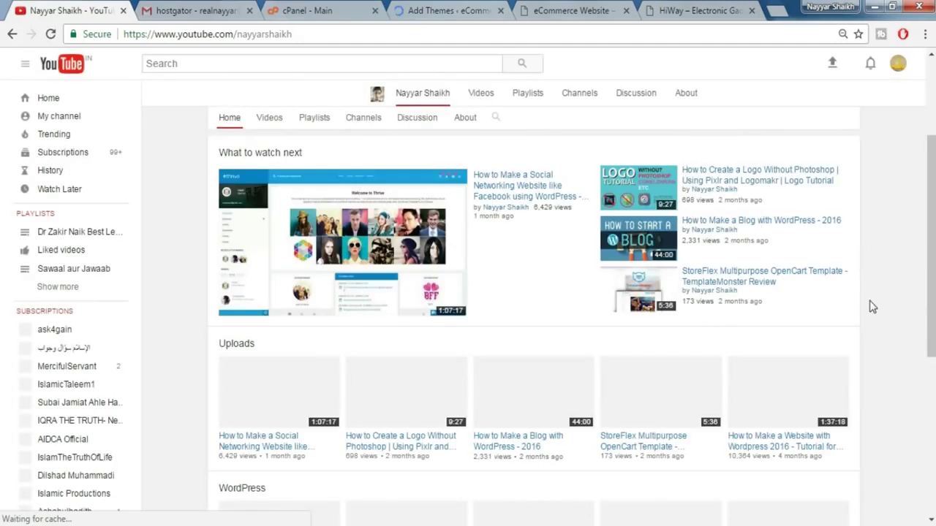
# - Scroll the YouTube channel page, then return to WordPress to find Nitro installed successfully
pyautogui.scroll(4, 834, 299)
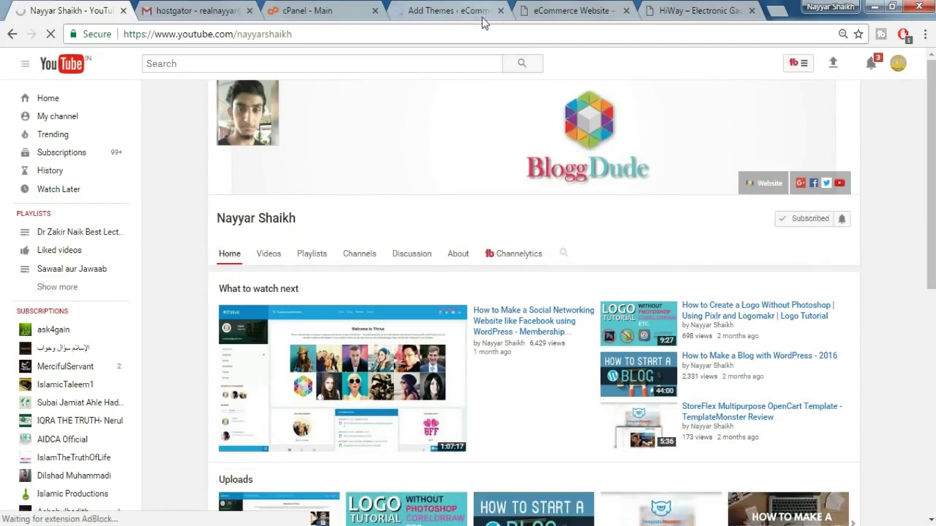
pyautogui.click(448, 8)
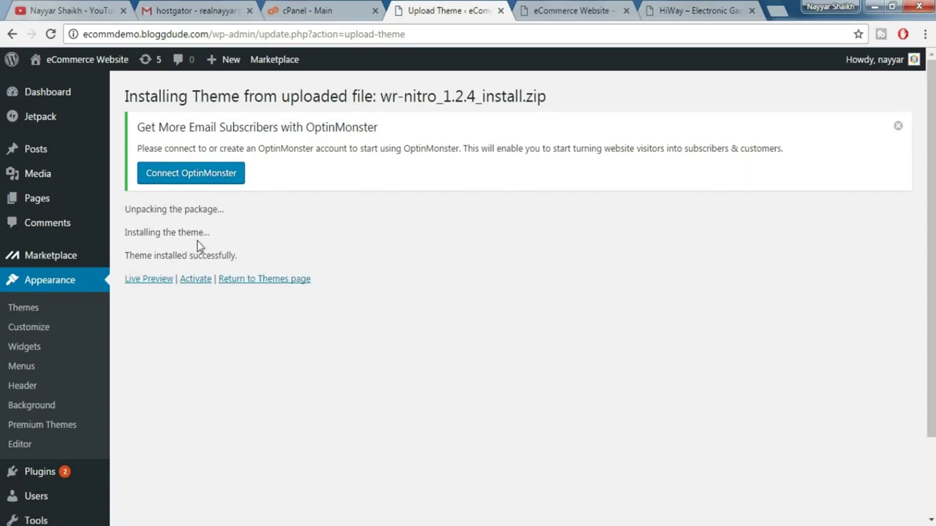
# - Activate Nitro 1.2.4, look over the Customer Email and Purchase Code fields, then begin installing plugins
pyautogui.click(195, 280)
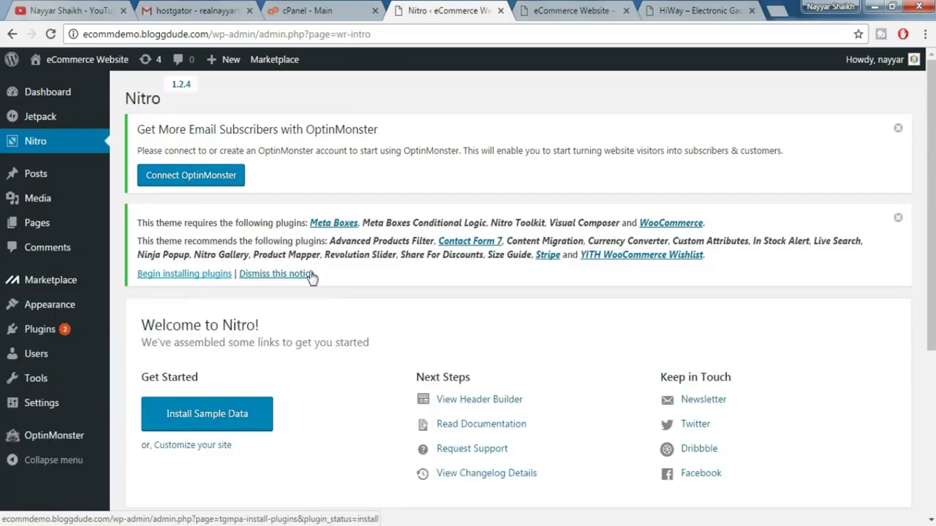
pyautogui.scroll(-4, 309, 275)
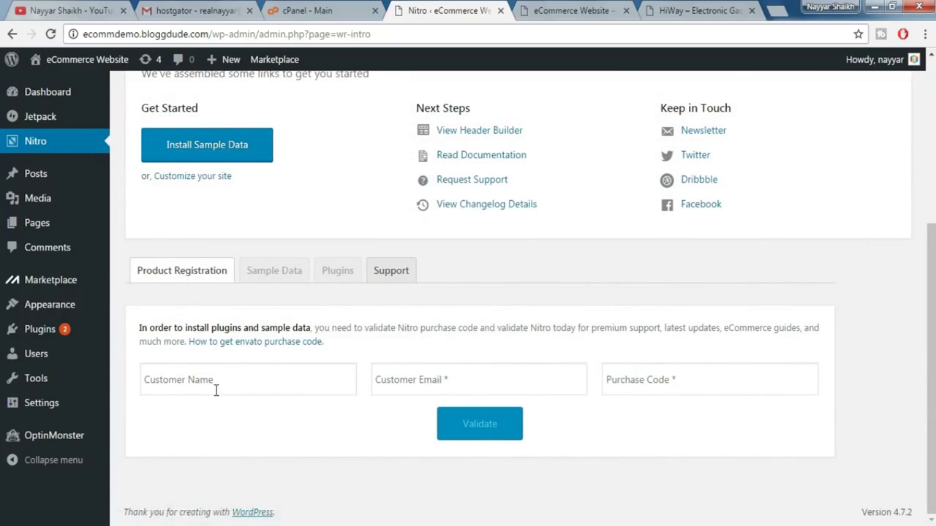
pyautogui.click(438, 379)
pyautogui.click(658, 388)
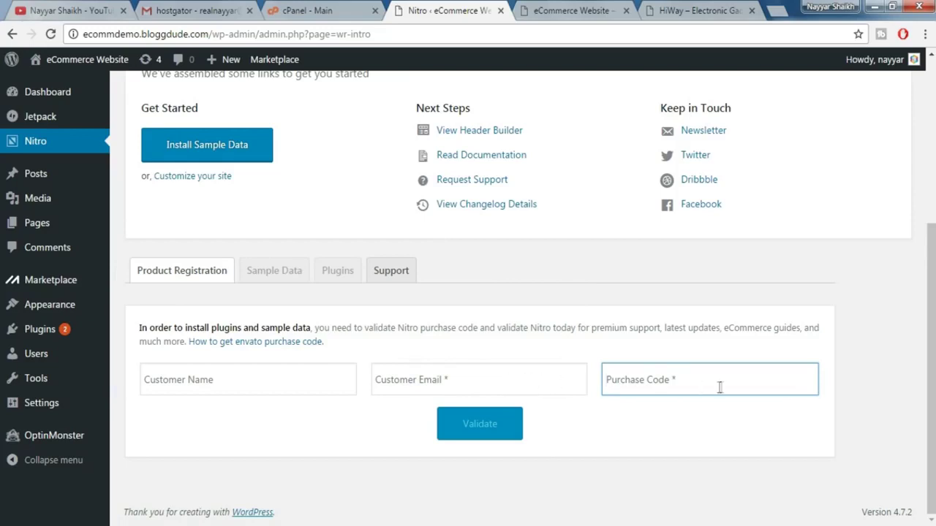
pyautogui.scroll(4, 637, 387)
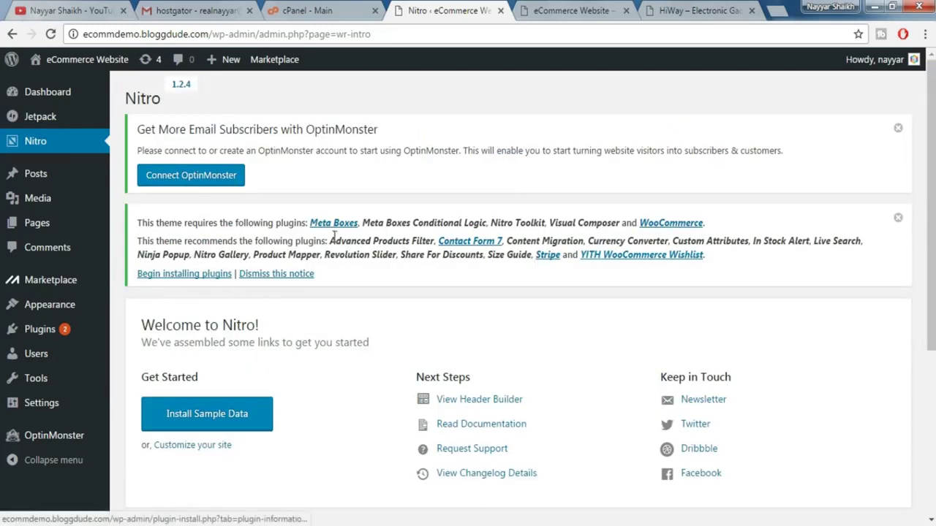
pyautogui.scroll(-4, 409, 326)
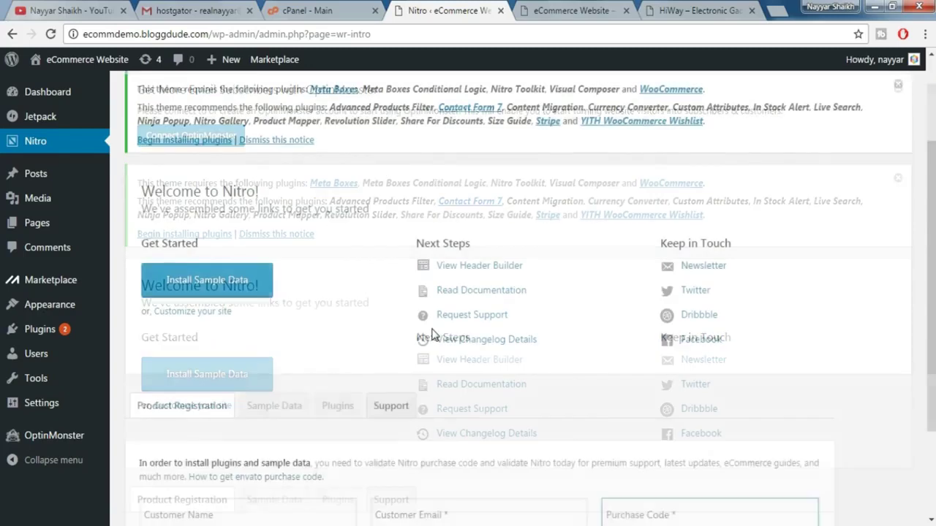
pyautogui.click(452, 383)
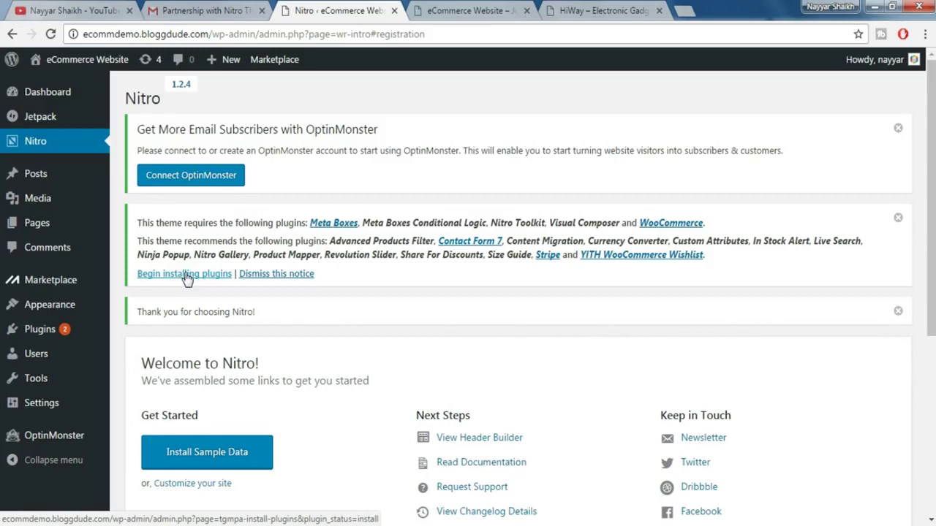
pyautogui.click(203, 275)
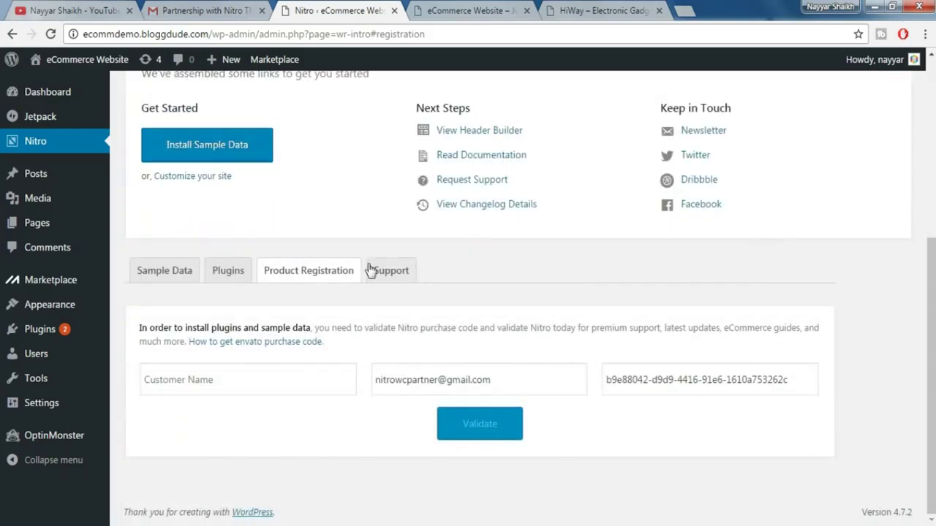
# - Show Nitro's plugin list and scroll through the required and recommended plugins
pyautogui.click(232, 282)
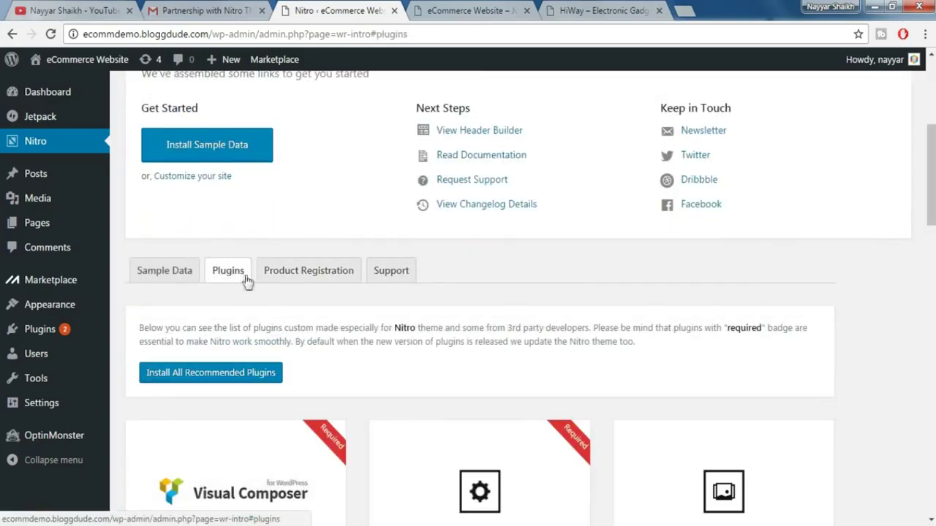
pyautogui.scroll(-1, 236, 285)
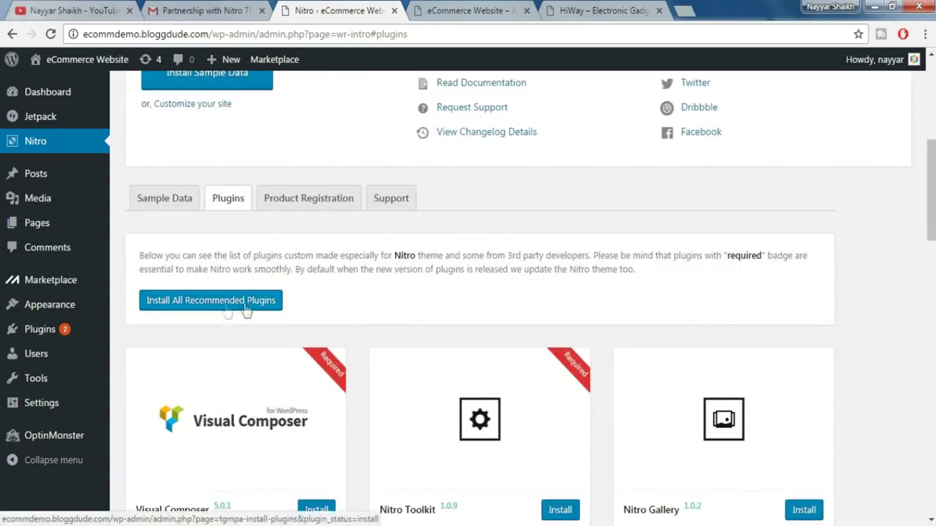
pyautogui.scroll(1, 328, 348)
pyautogui.scroll(-1, 202, 299)
pyautogui.scroll(5, 209, 316)
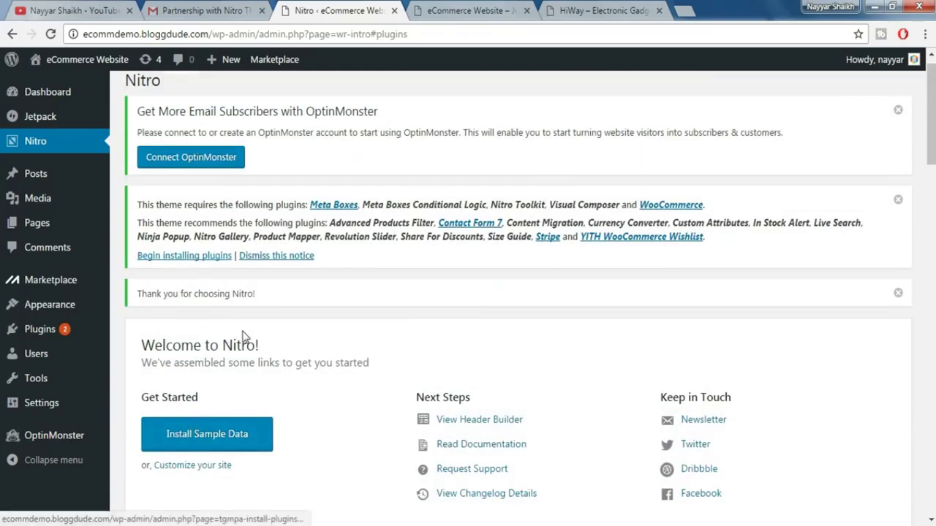
pyautogui.scroll(-4, 242, 334)
pyautogui.scroll(-1, 285, 366)
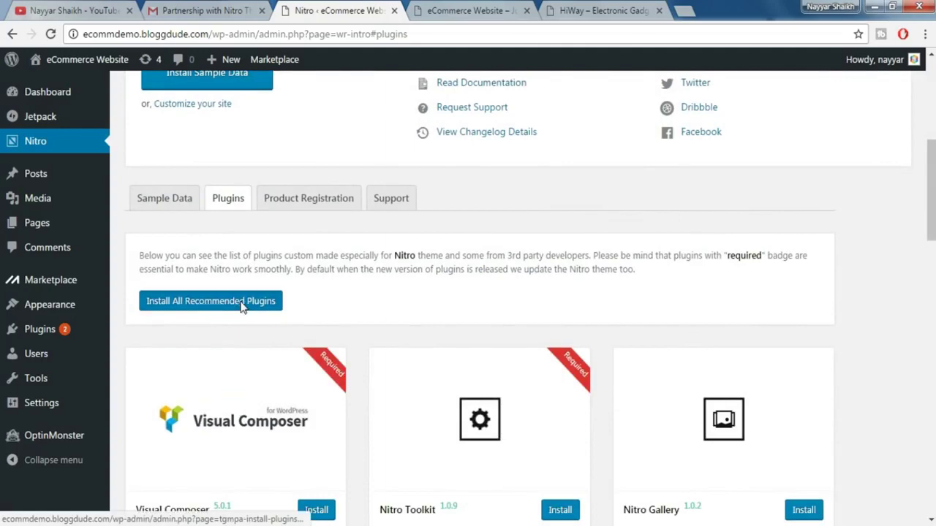
# - Select all 20 recommended plugins and install them with Bulk Actions > Install
pyautogui.click(245, 301)
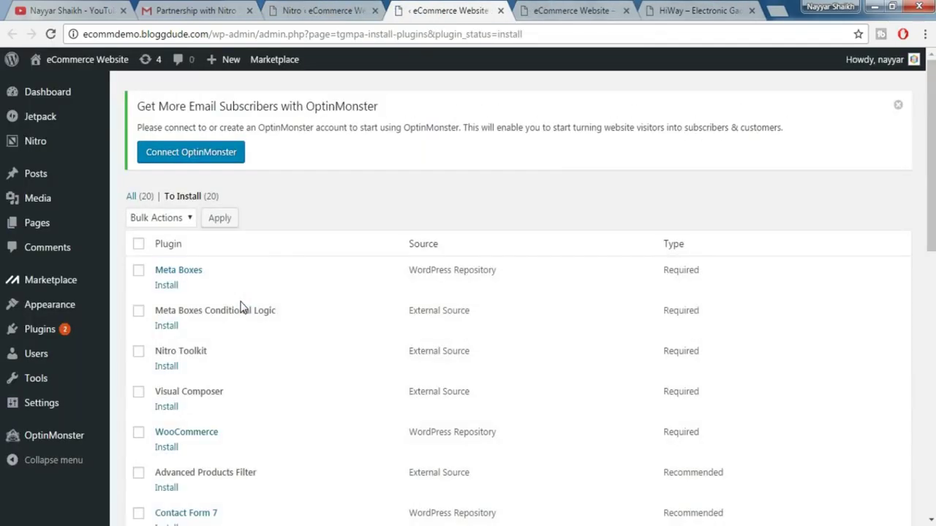
pyautogui.click(139, 246)
pyautogui.scroll(-6, 153, 263)
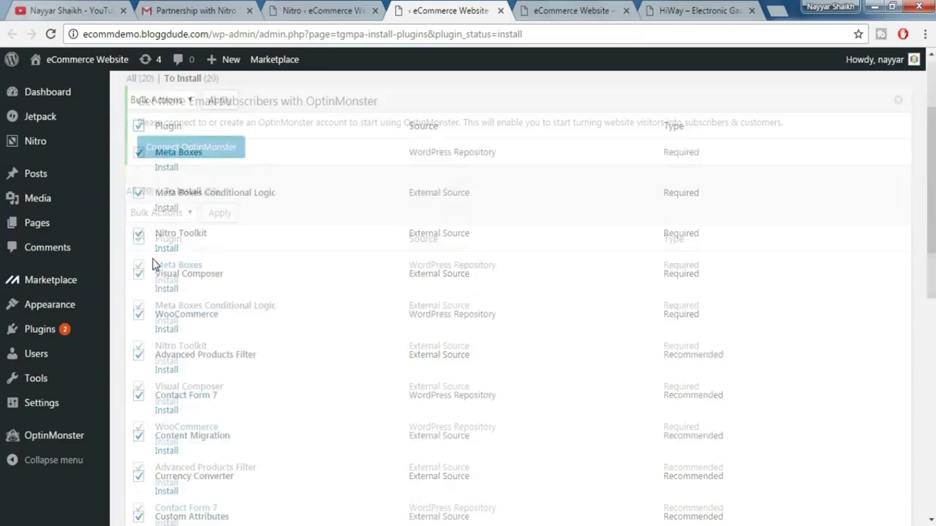
pyautogui.scroll(-3, 188, 307)
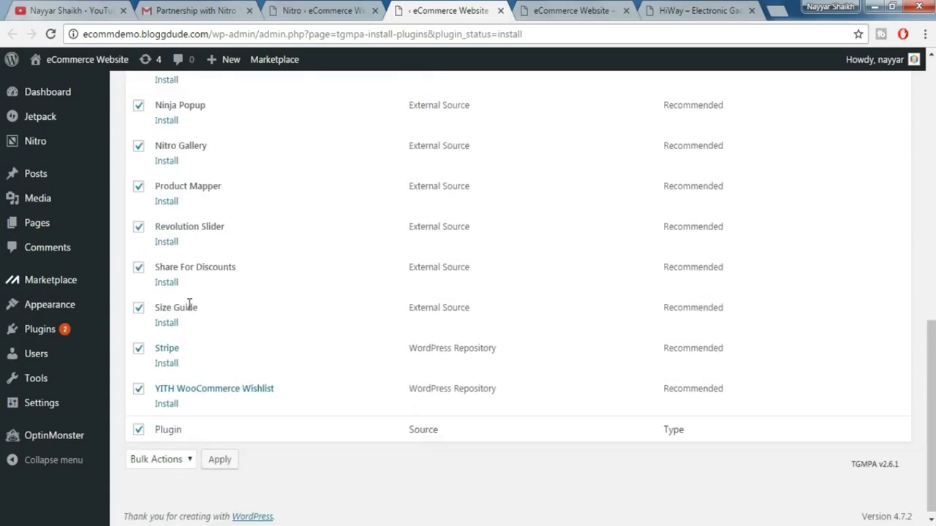
pyautogui.scroll(7, 211, 376)
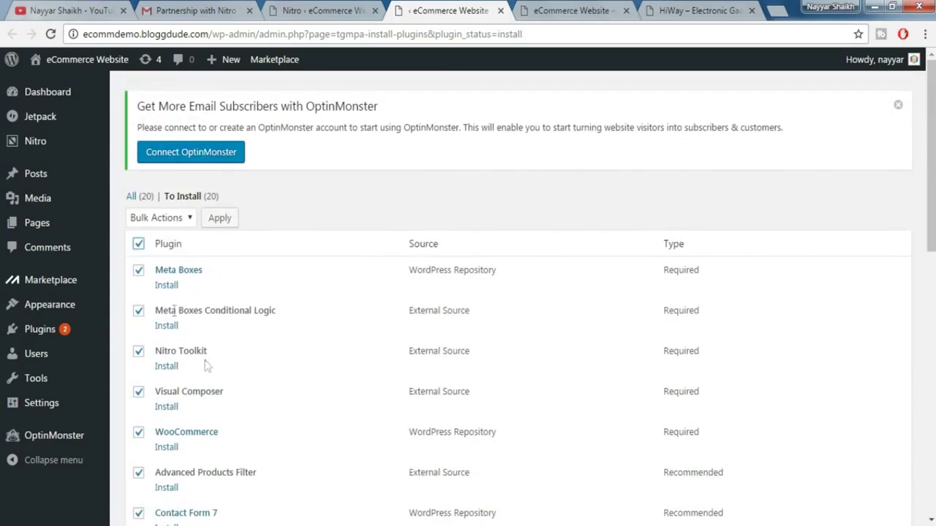
pyautogui.click(161, 217)
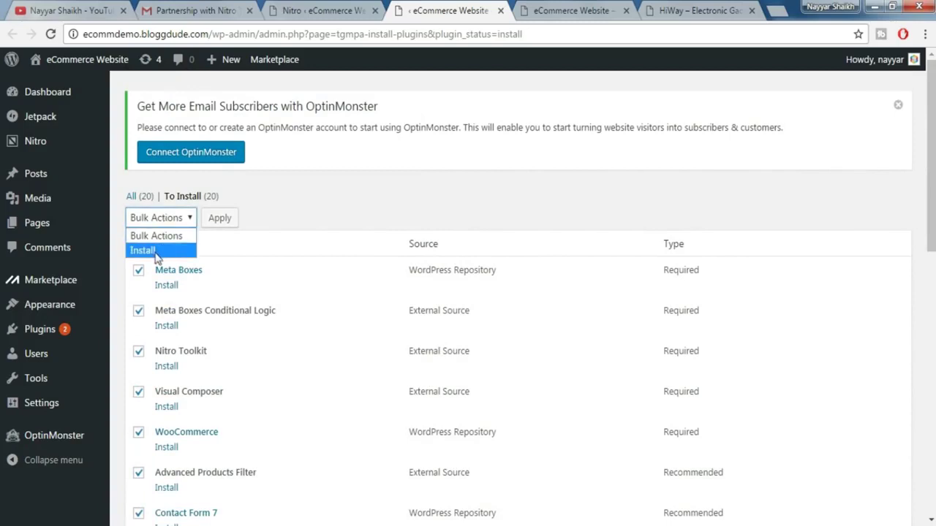
pyautogui.click(157, 252)
pyautogui.click(223, 220)
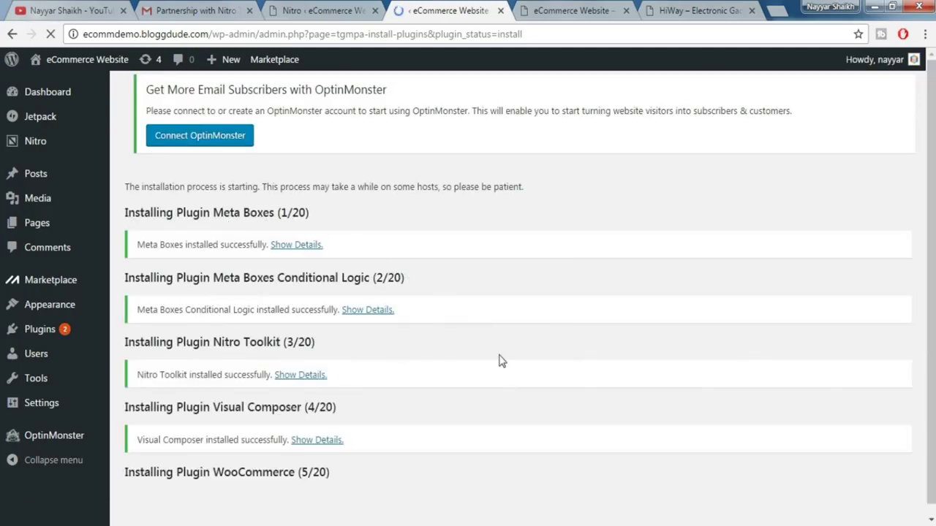
pyautogui.scroll(-1, 503, 364)
pyautogui.scroll(-1, 504, 365)
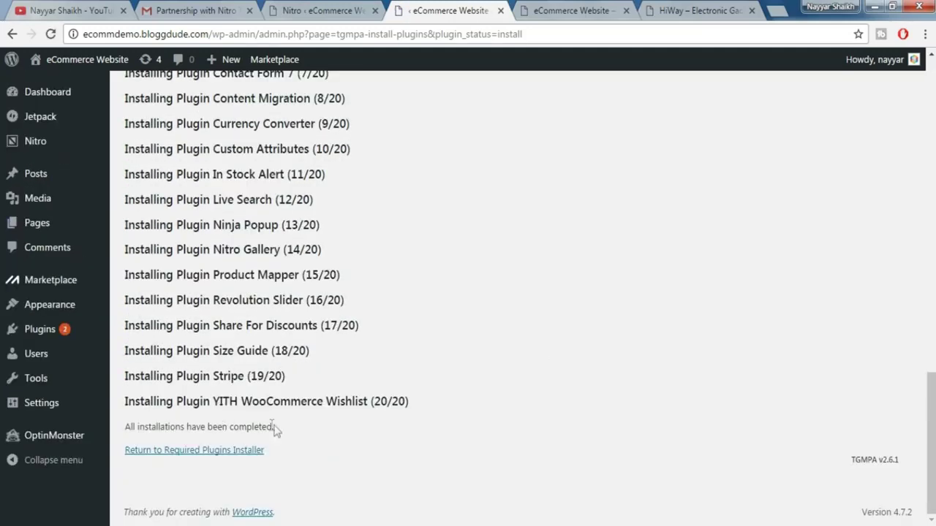
# - Activate all 20 installed Nitro plugins with Bulk Actions > Activate, then view the site's front page
pyautogui.click(207, 457)
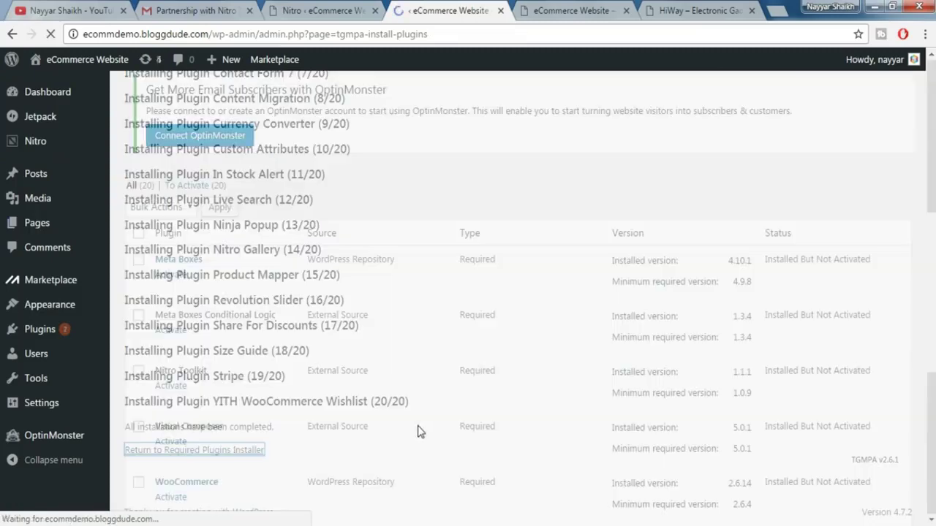
pyautogui.click(139, 244)
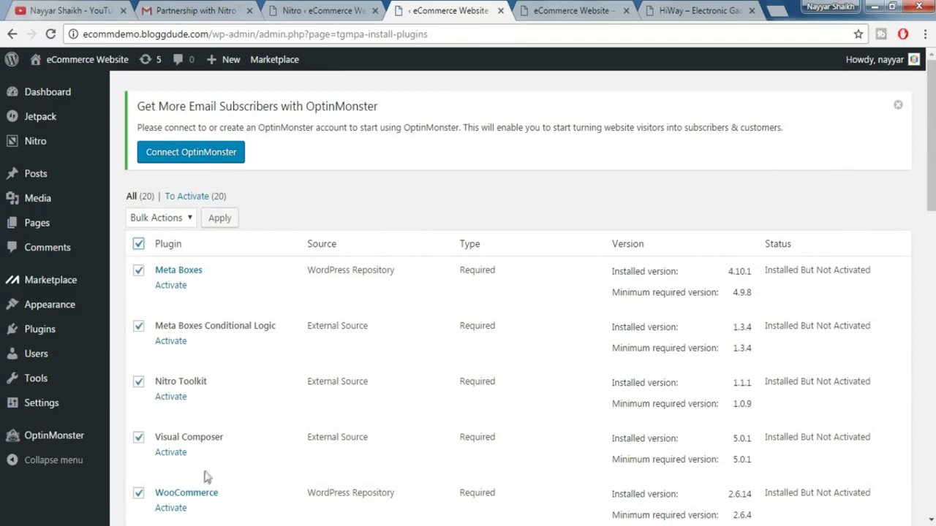
pyautogui.click(169, 218)
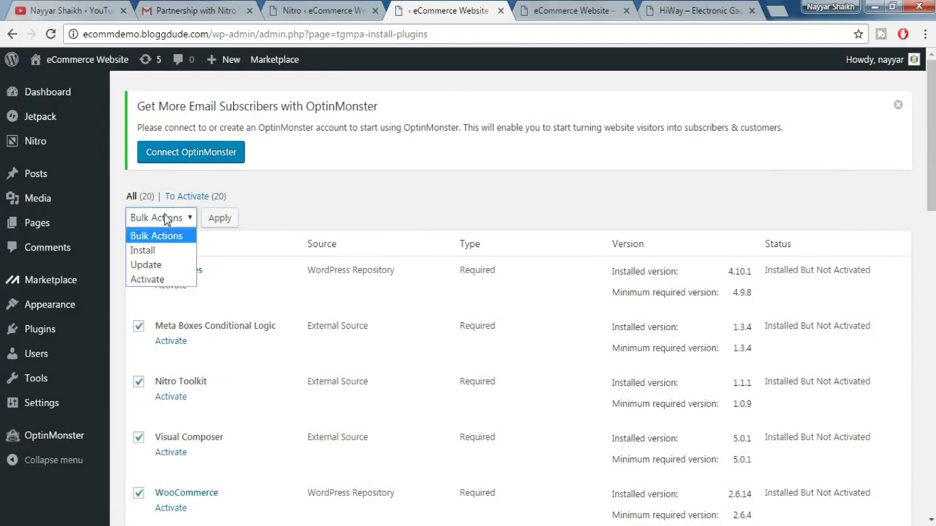
pyautogui.click(149, 280)
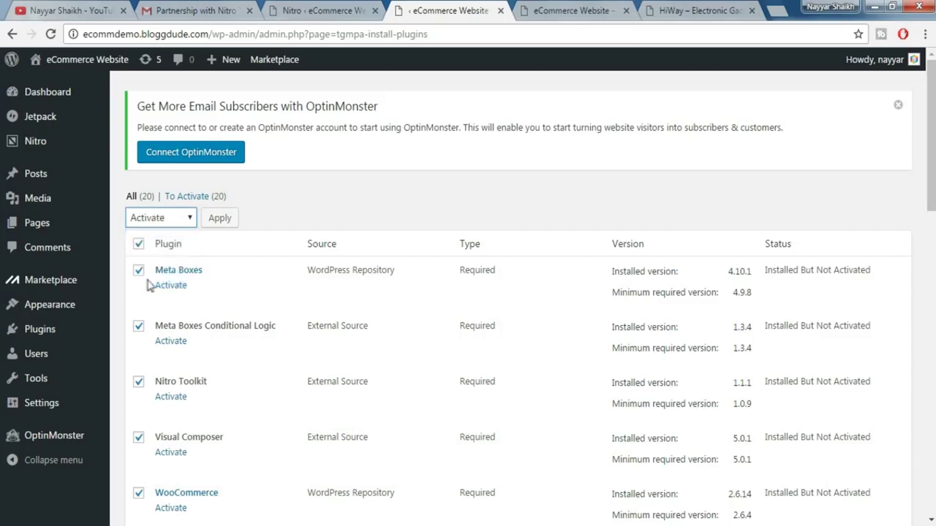
pyautogui.click(228, 227)
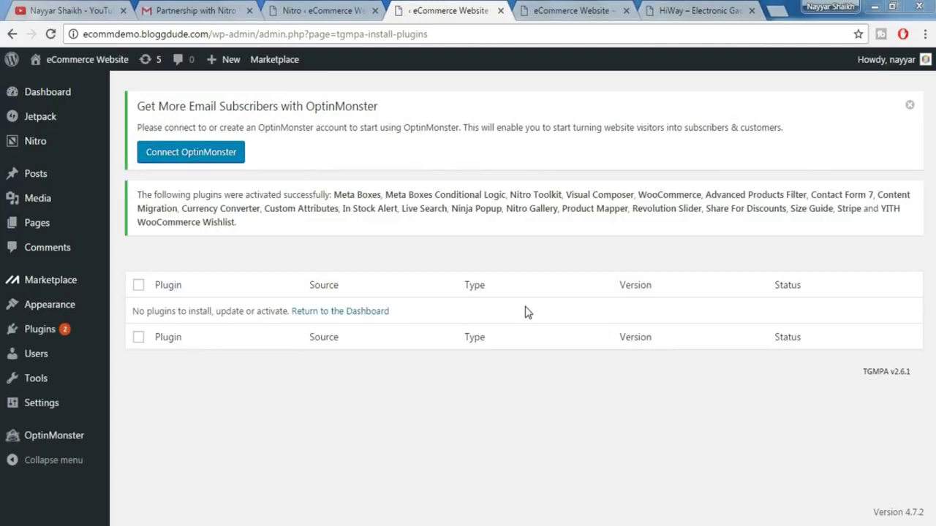
pyautogui.click(562, 10)
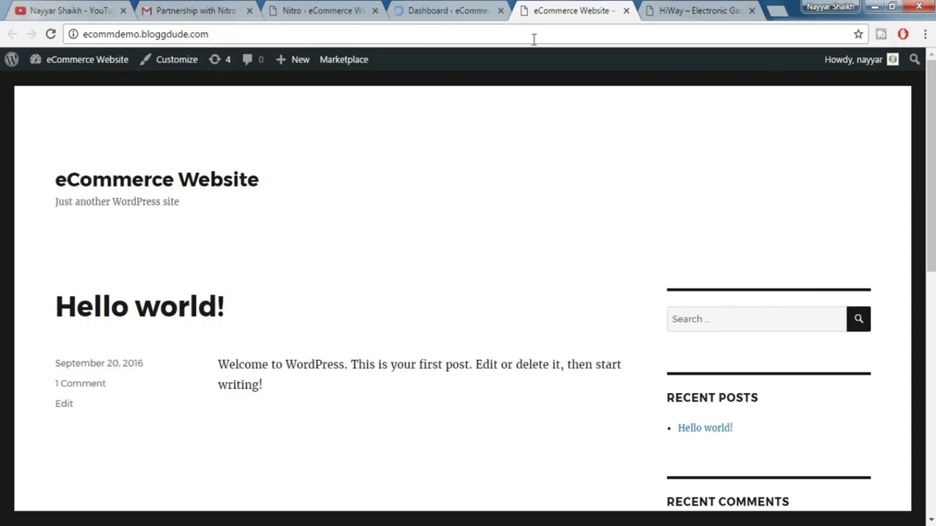
# - Reload the site's front page to see it in the Nitro theme
pyautogui.click(335, 30)
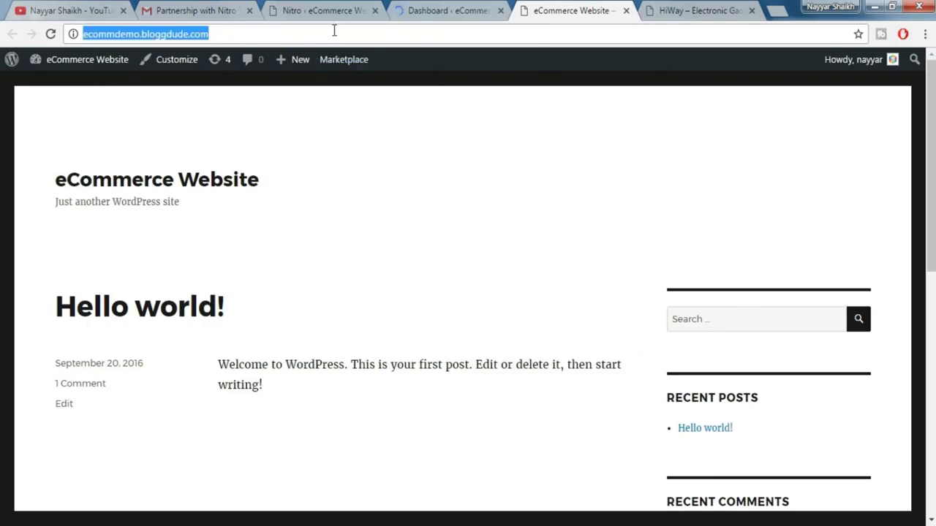
pyautogui.scroll(-4, 560, 331)
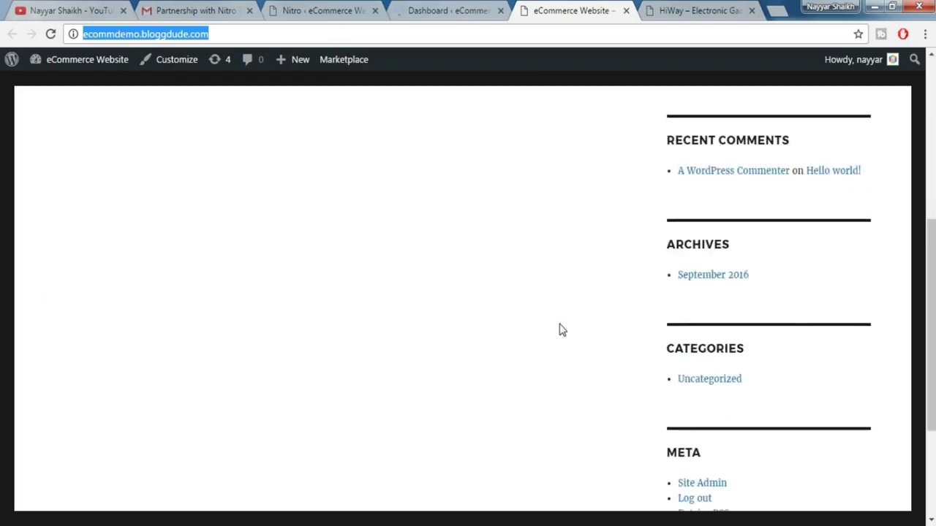
pyautogui.scroll(4, 558, 337)
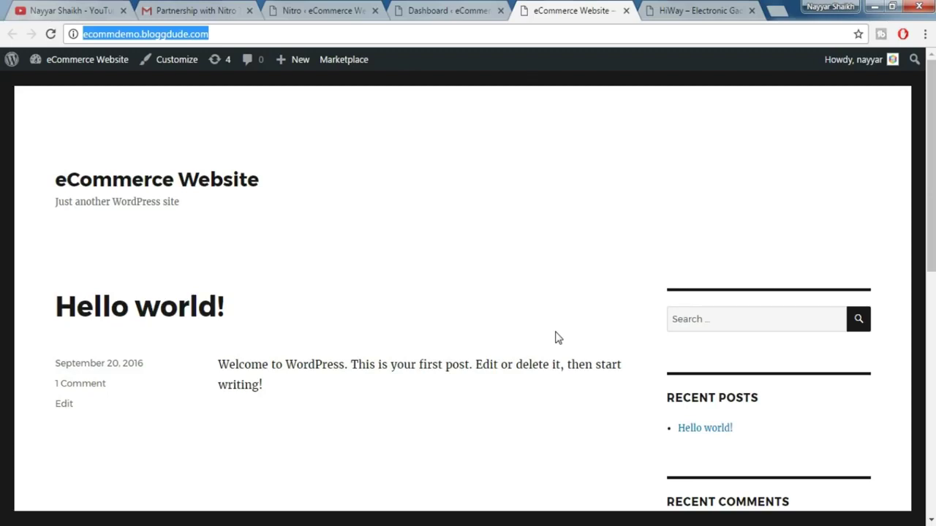
pyautogui.press('Return')
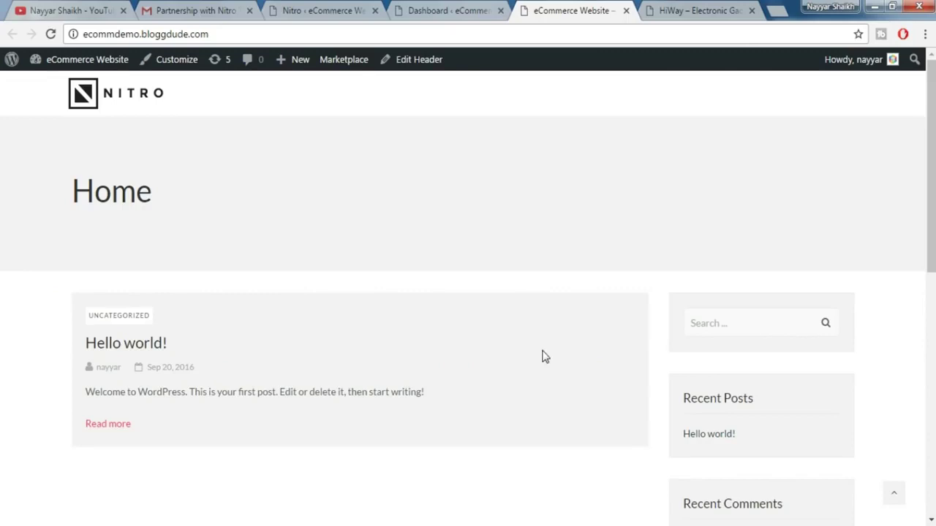
pyautogui.scroll(-8, 572, 354)
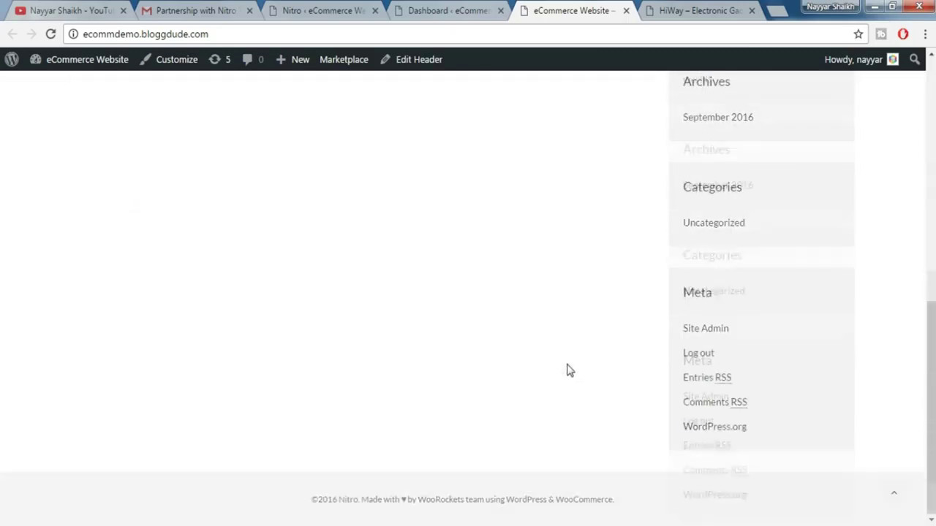
pyautogui.scroll(8, 568, 382)
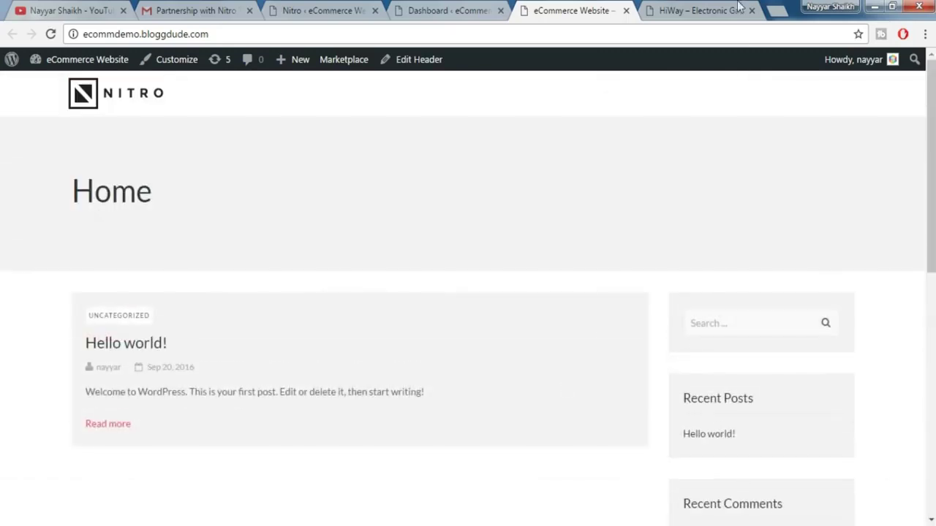
# - Switch to the HiWay demo homepage and scroll it for comparison
pyautogui.click(738, 7)
pyautogui.scroll(5, 581, 328)
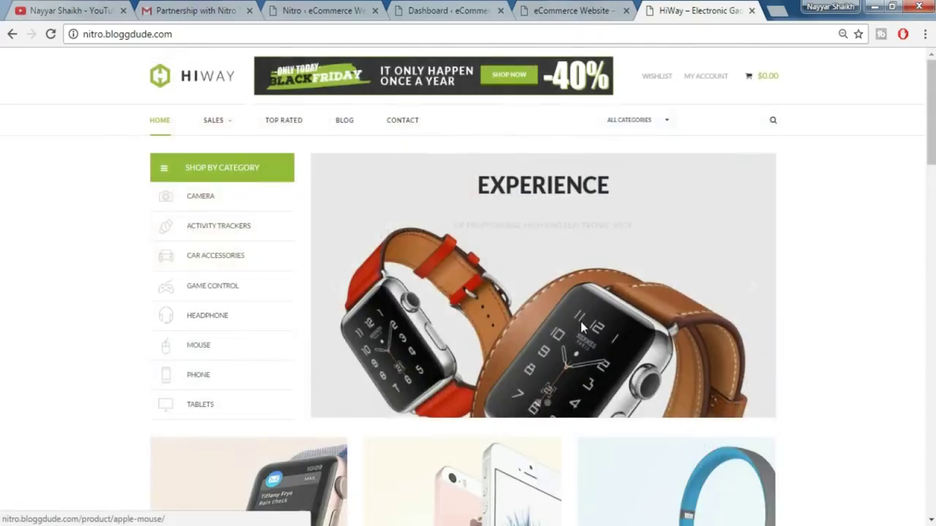
pyautogui.scroll(-4, 779, 249)
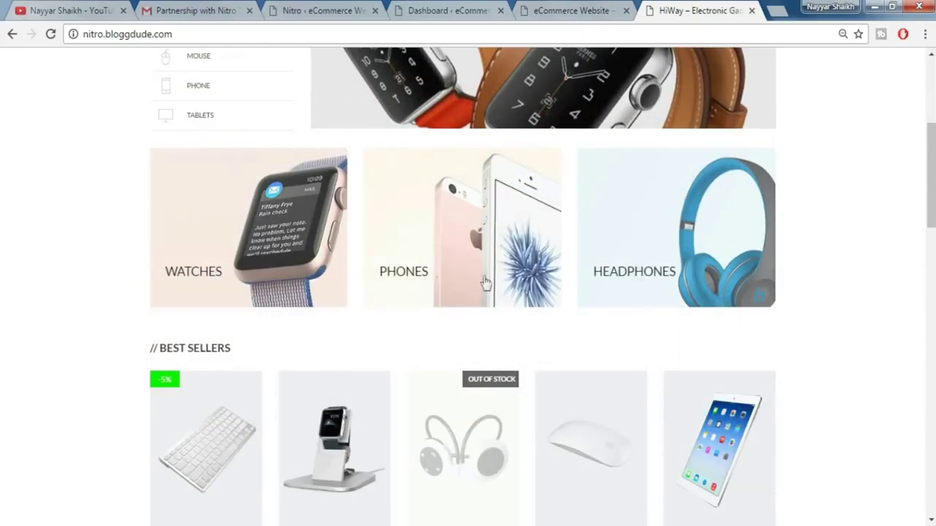
pyautogui.scroll(4, 485, 289)
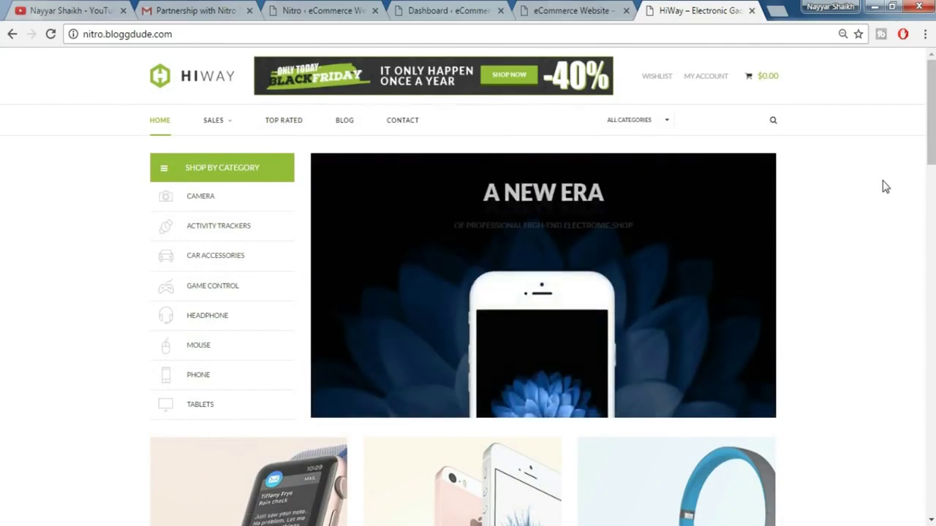
# - Dismiss the OptinMonster rating notice on the dashboard and open the Slider Revolution admin page
pyautogui.click(563, 11)
pyautogui.click(449, 7)
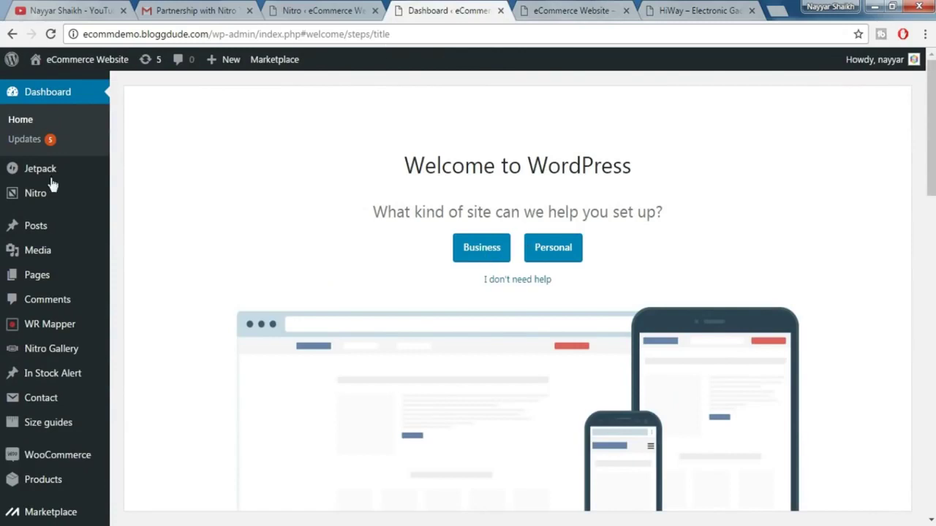
pyautogui.scroll(-2, 54, 286)
pyautogui.scroll(-2, 54, 286)
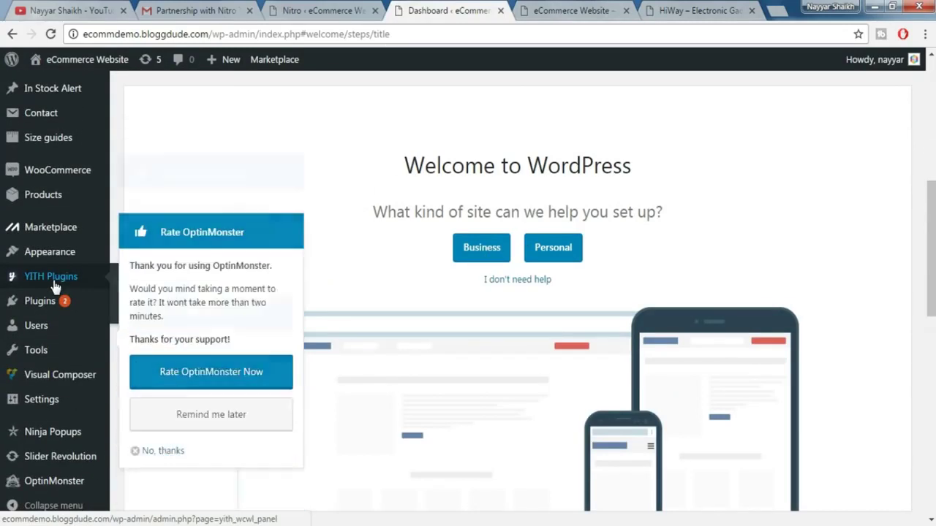
pyautogui.click(163, 370)
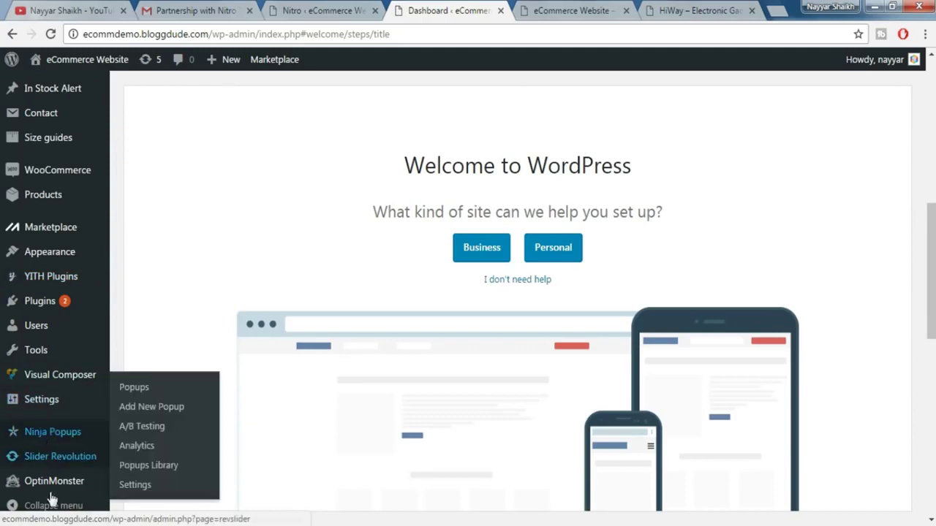
pyautogui.moveTo(58, 466)
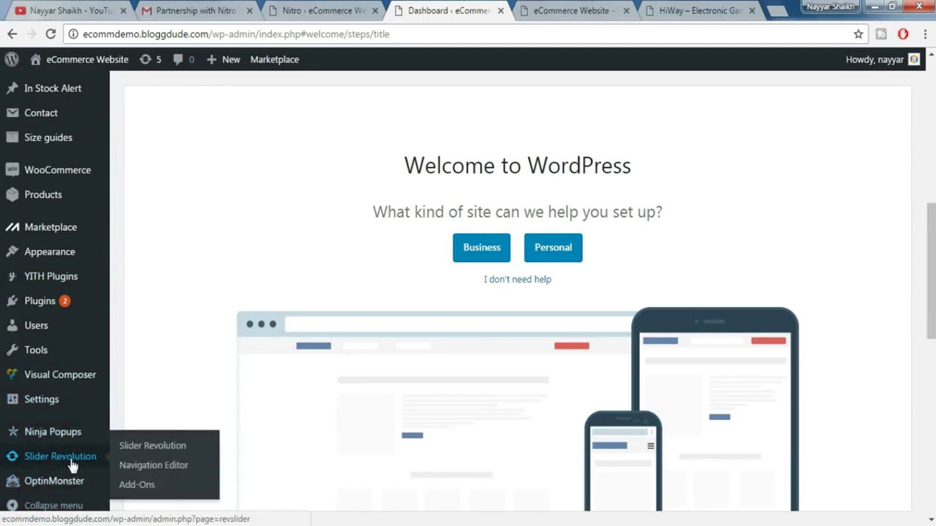
pyautogui.click(68, 454)
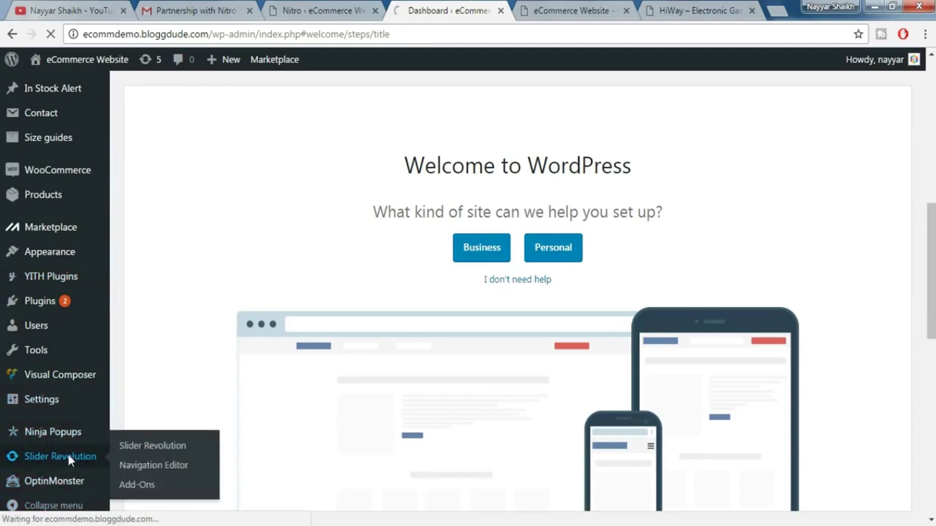
pyautogui.scroll(-2, 769, 307)
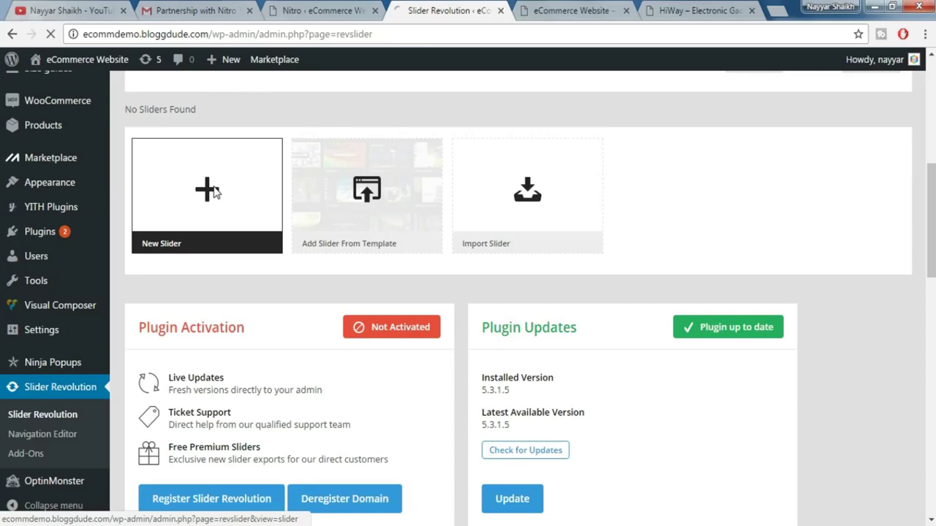
# - Create a new slider titled sliderrev1 and give it the same alias
pyautogui.click(213, 191)
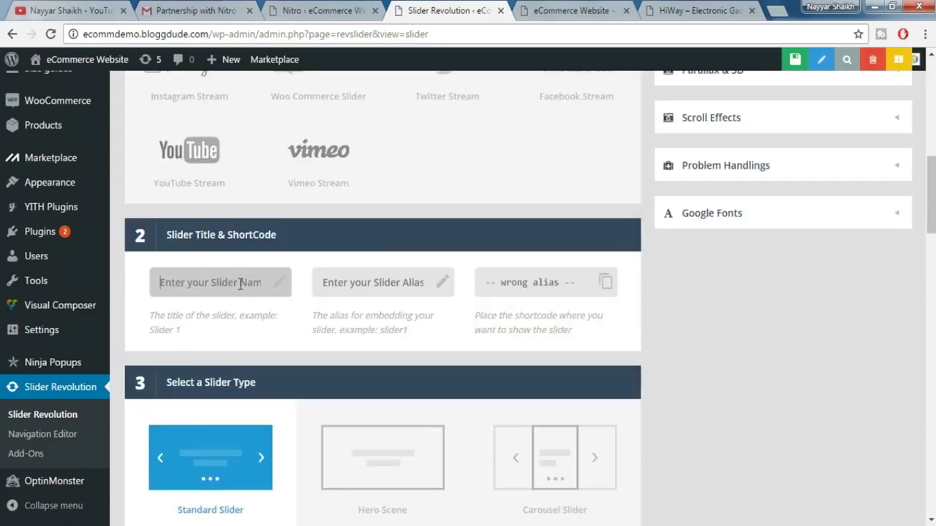
pyautogui.write('sliderrev1')
pyautogui.moveTo(169, 280); pyautogui.dragTo(120, 285)
pyautogui.hotkey('ctrl', 'c')
pyautogui.click(381, 288)
pyautogui.hotkey('ctrl', 'v')
# - Set the slider's layer grid size to 847×458 px
pyautogui.scroll(-3, 739, 321)
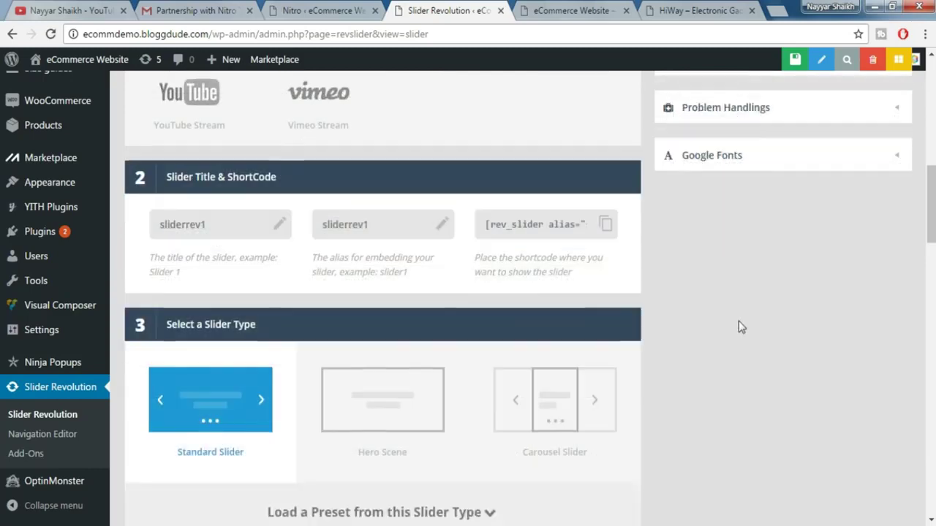
pyautogui.scroll(-5, 279, 372)
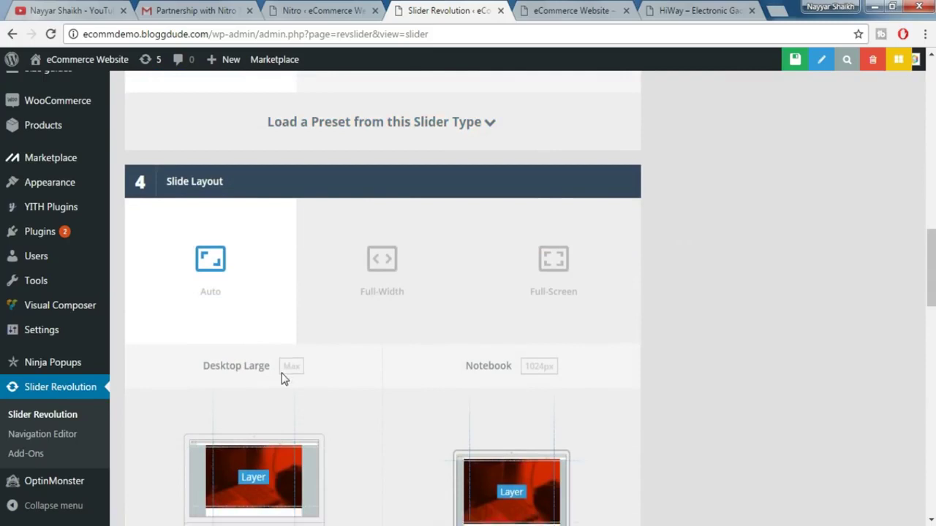
pyautogui.scroll(-1, 300, 387)
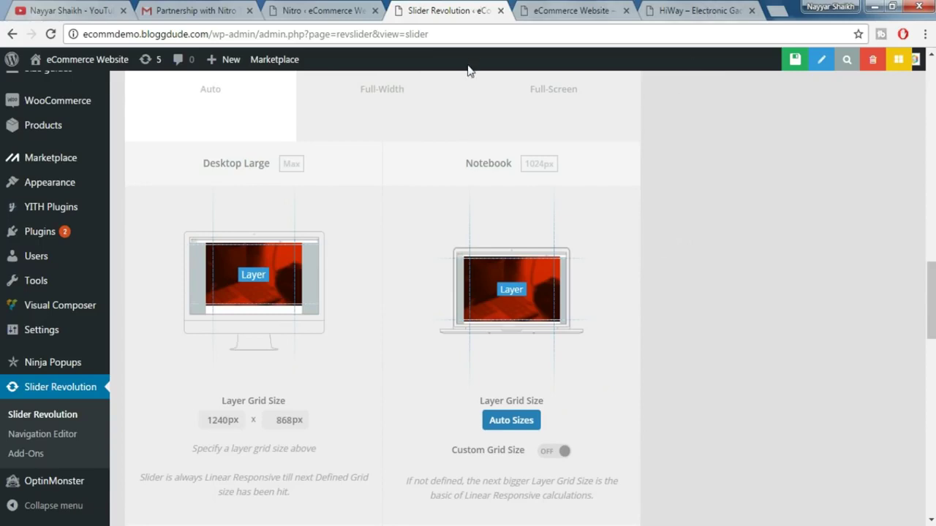
pyautogui.click(228, 420)
pyautogui.doubleClick(227, 419)
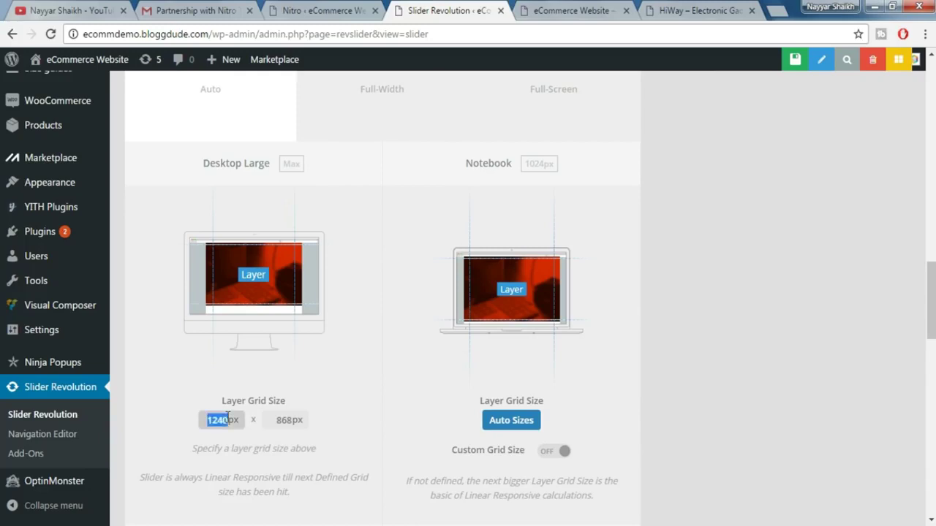
pyautogui.write('847')
pyautogui.doubleClick(284, 420)
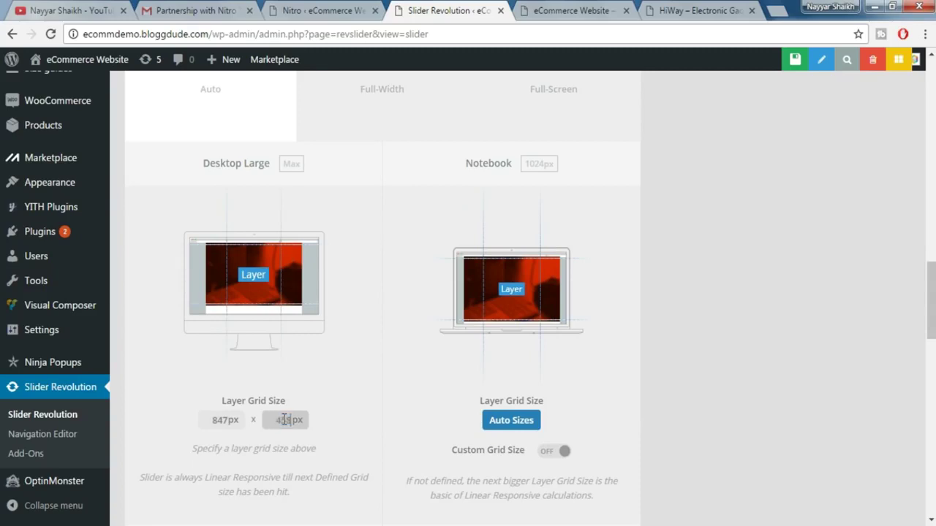
pyautogui.write('458')
pyautogui.click(720, 385)
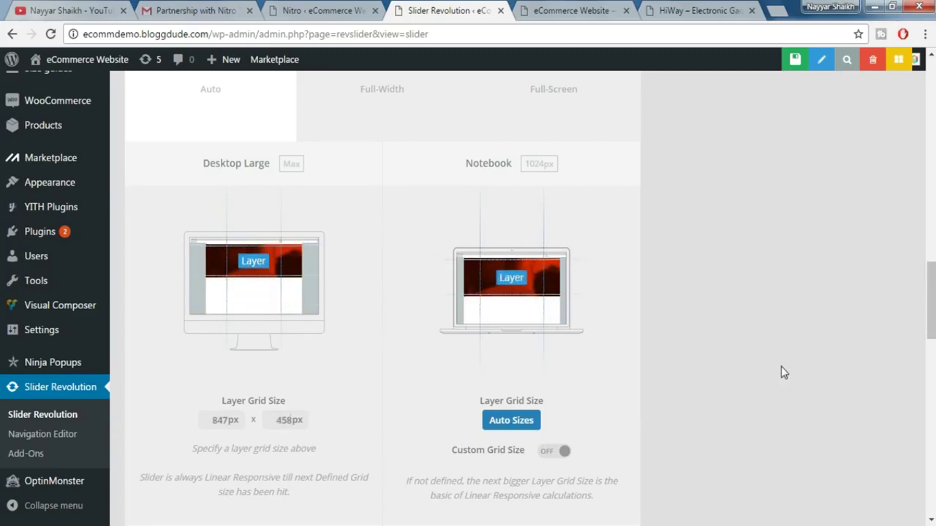
# - Enable arrow and bullet navigation in the slider's navigation settings
pyautogui.scroll(2, 703, 462)
pyautogui.scroll(-2, 703, 464)
pyautogui.scroll(5, 703, 464)
pyautogui.scroll(8, 704, 464)
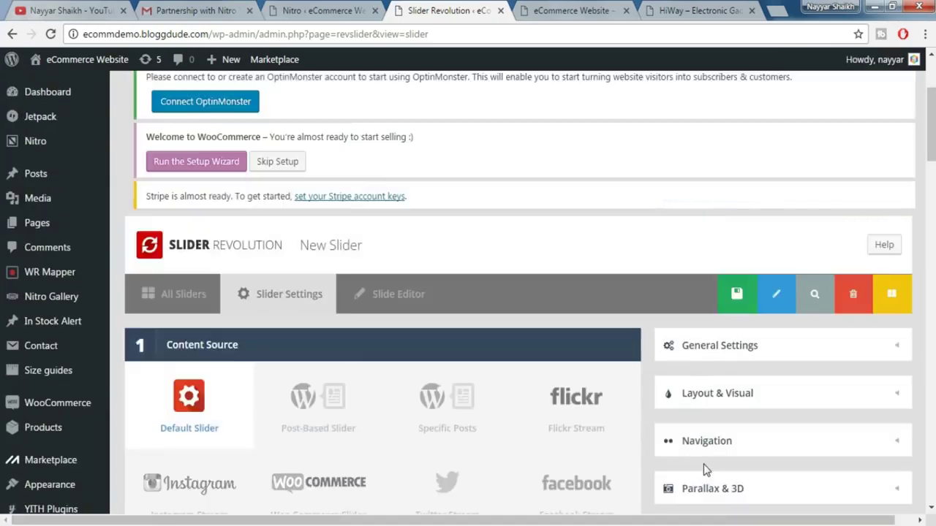
pyautogui.scroll(-2, 757, 380)
pyautogui.scroll(-1, 768, 287)
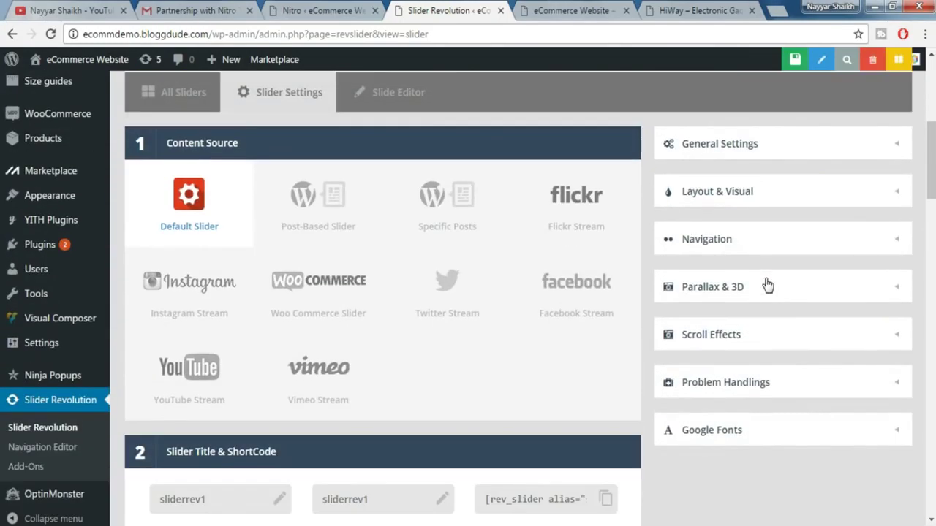
pyautogui.click(759, 242)
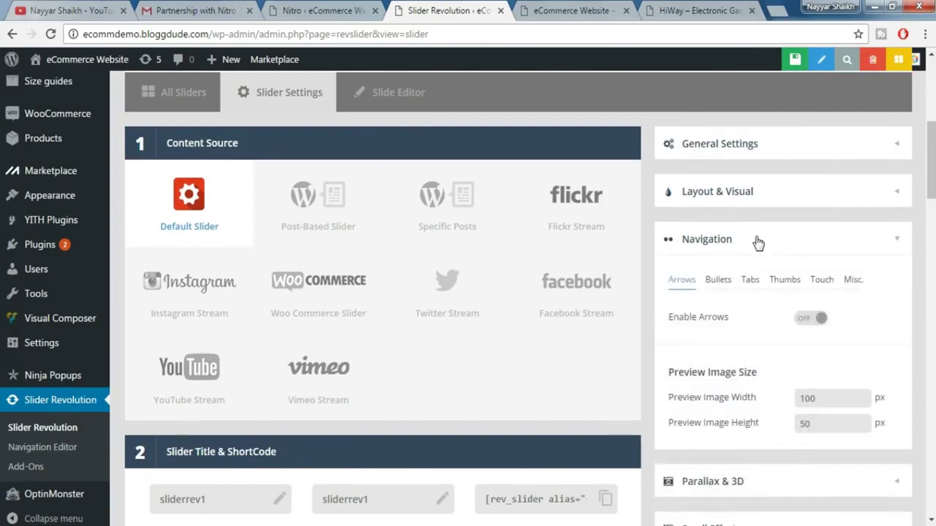
pyautogui.moveTo(808, 320)
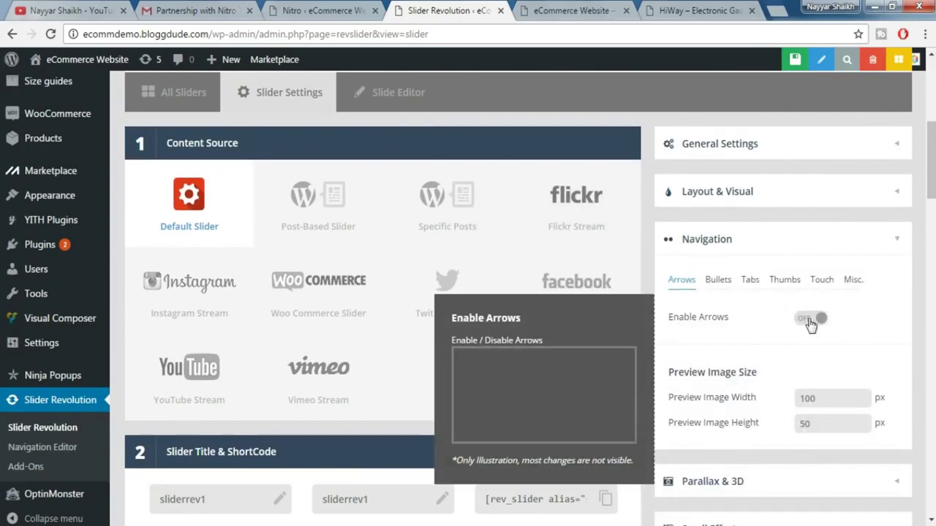
pyautogui.click(810, 322)
pyautogui.scroll(-1, 812, 321)
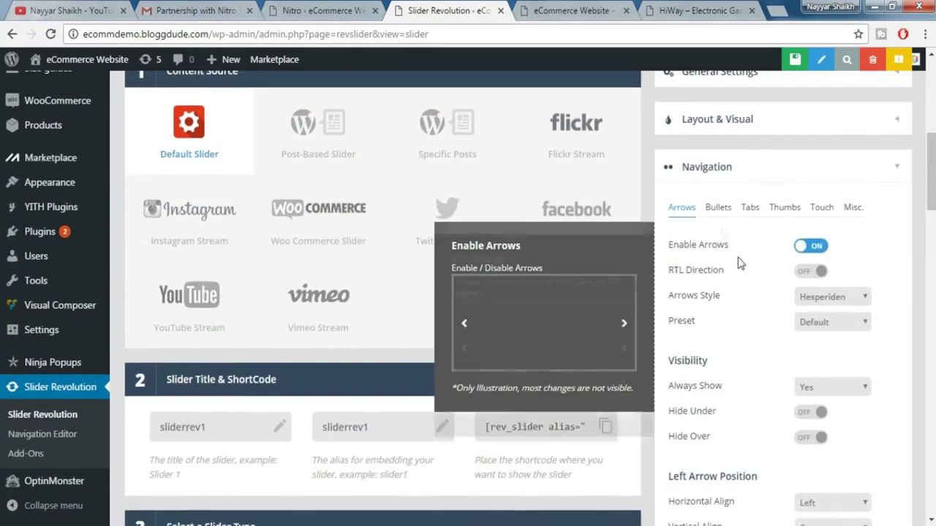
pyautogui.click(718, 208)
pyautogui.moveTo(763, 251)
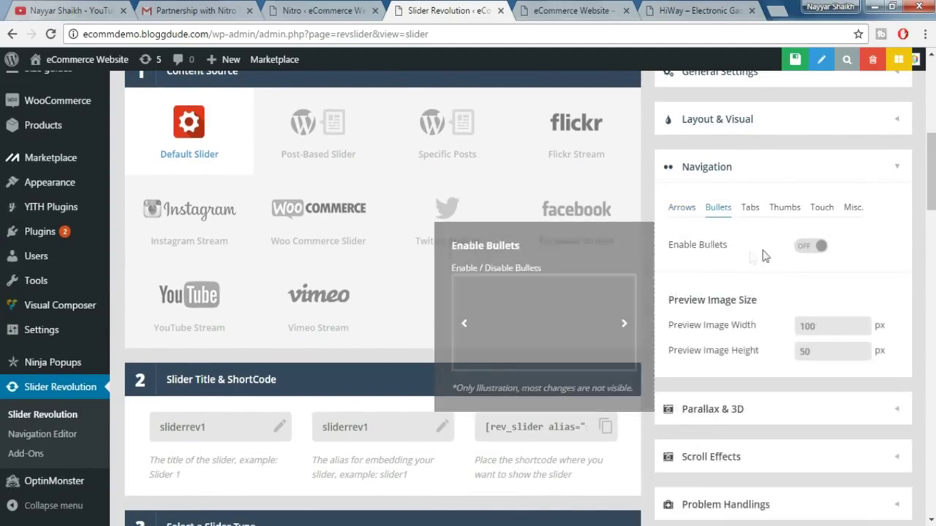
pyautogui.click(807, 248)
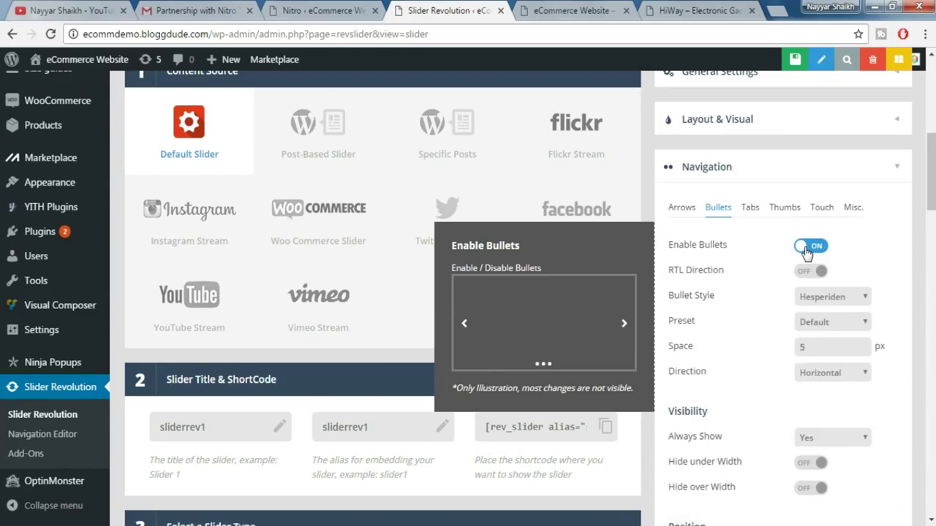
# - Compare against the live Nitro site and HiWay's A New Era slider, then return to the settings
pyautogui.click(598, 7)
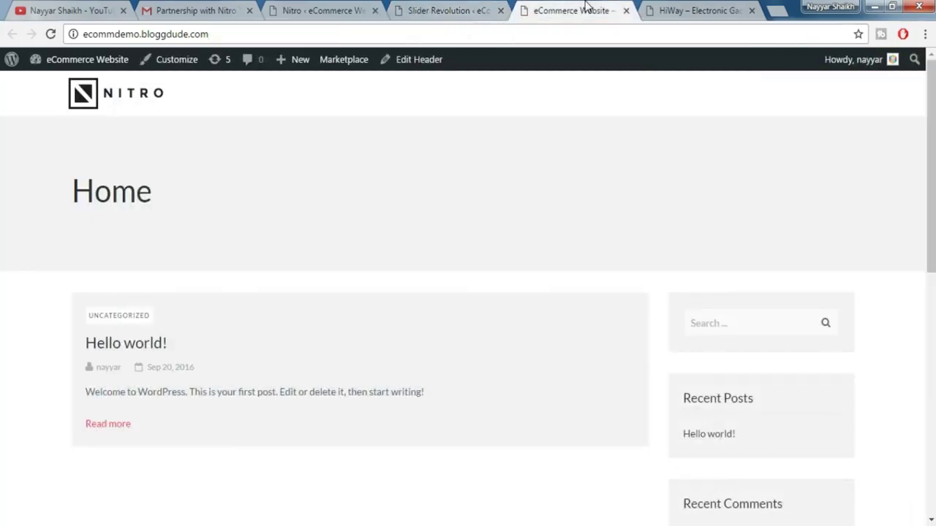
pyautogui.click(666, 9)
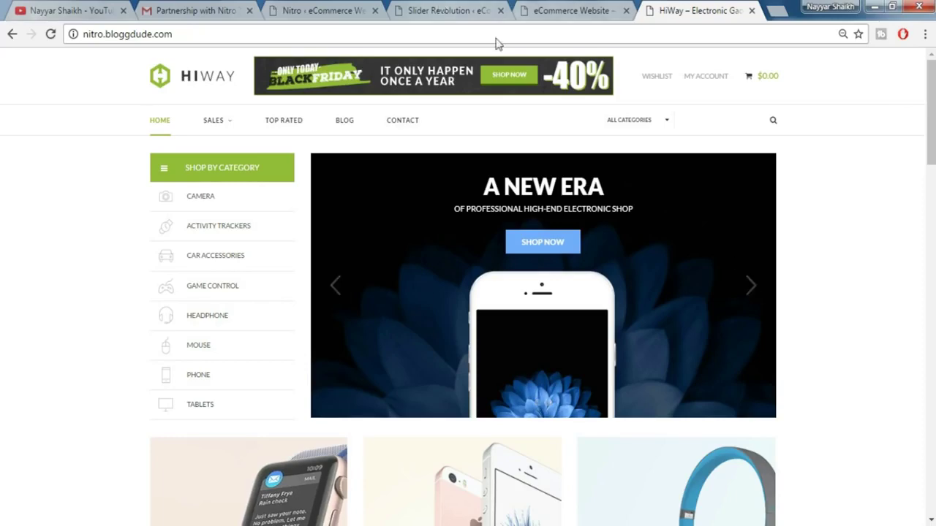
pyautogui.click(442, 10)
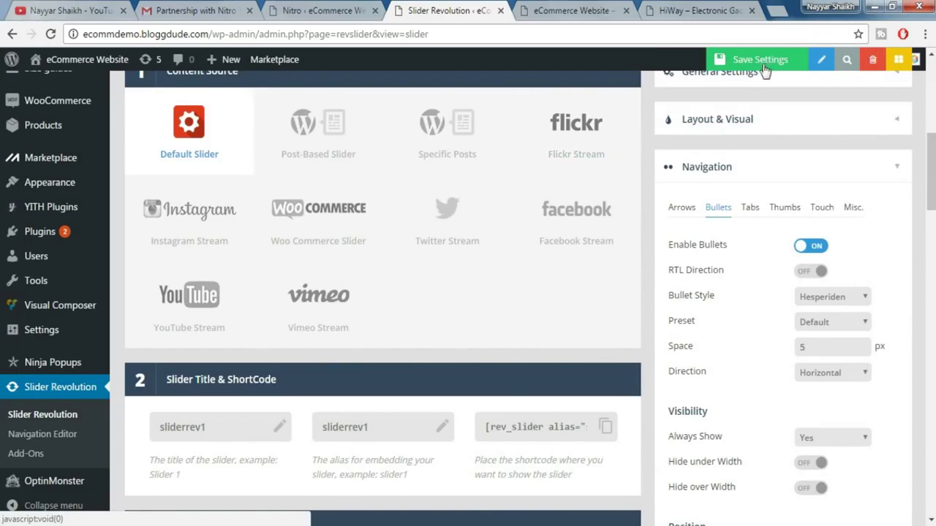
# - Save the new slider, then review the #1 Slide's general settings and delay value
pyautogui.click(761, 61)
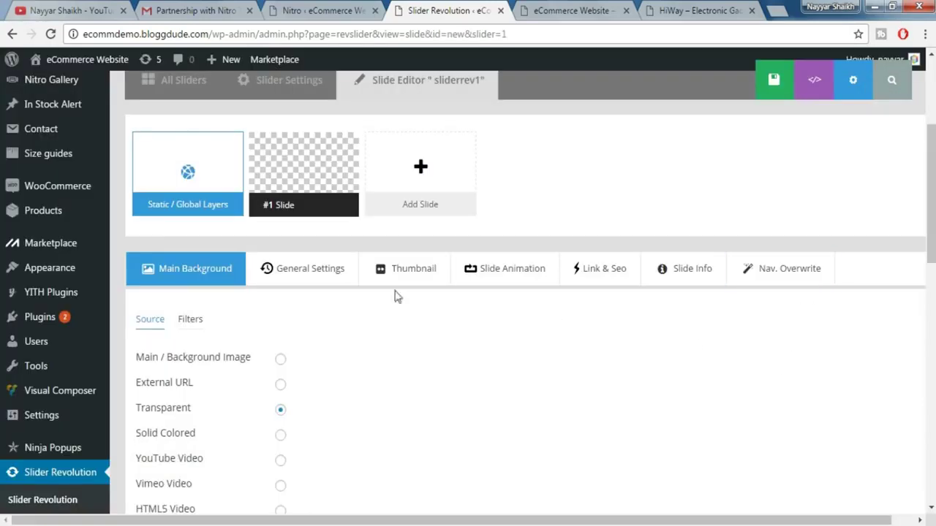
pyautogui.click(310, 276)
pyautogui.scroll(-1, 366, 314)
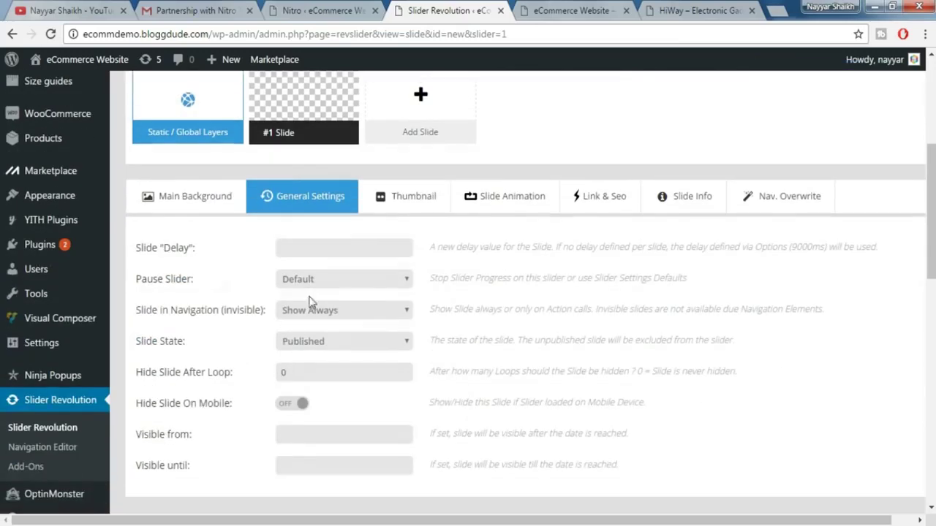
pyautogui.click(322, 250)
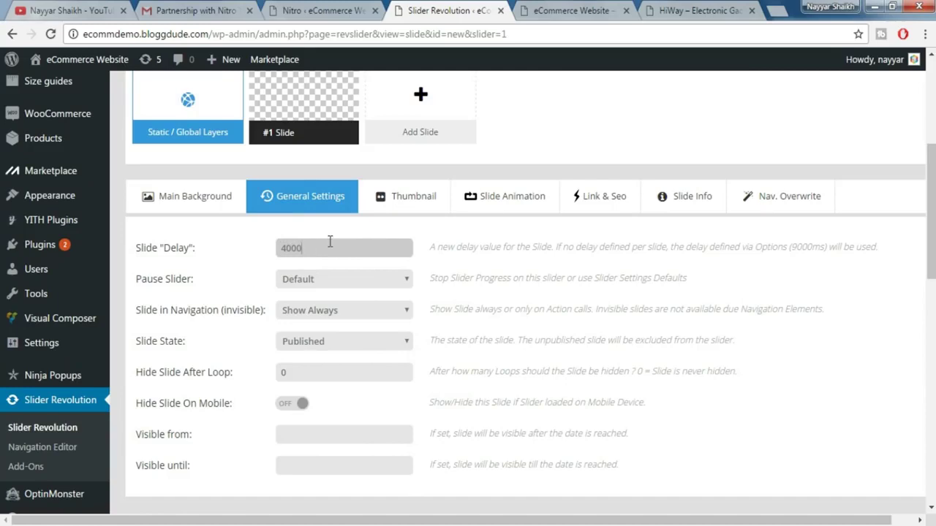
# - Replace Fade with Parallax to Bottom and Curtain from Right as the slide transitions
pyautogui.click(516, 209)
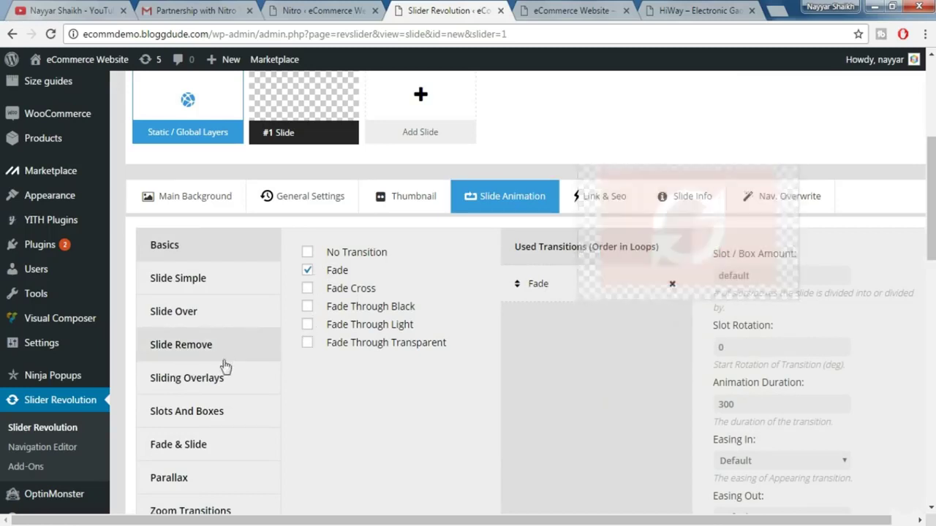
pyautogui.scroll(-2, 222, 366)
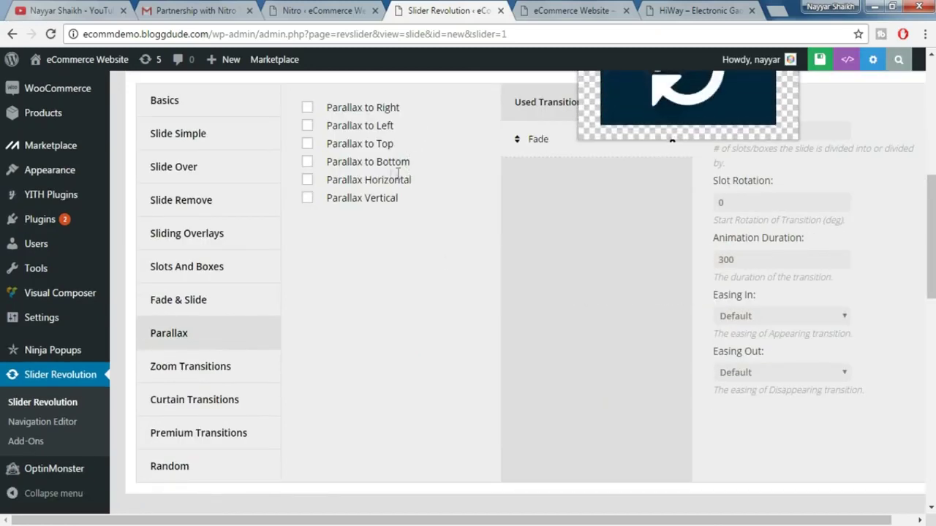
pyautogui.click(308, 164)
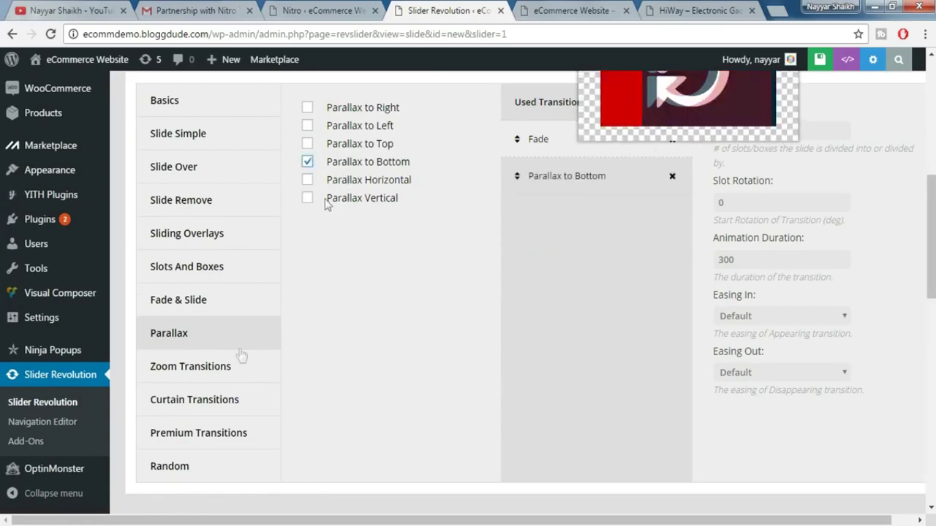
pyautogui.click(215, 400)
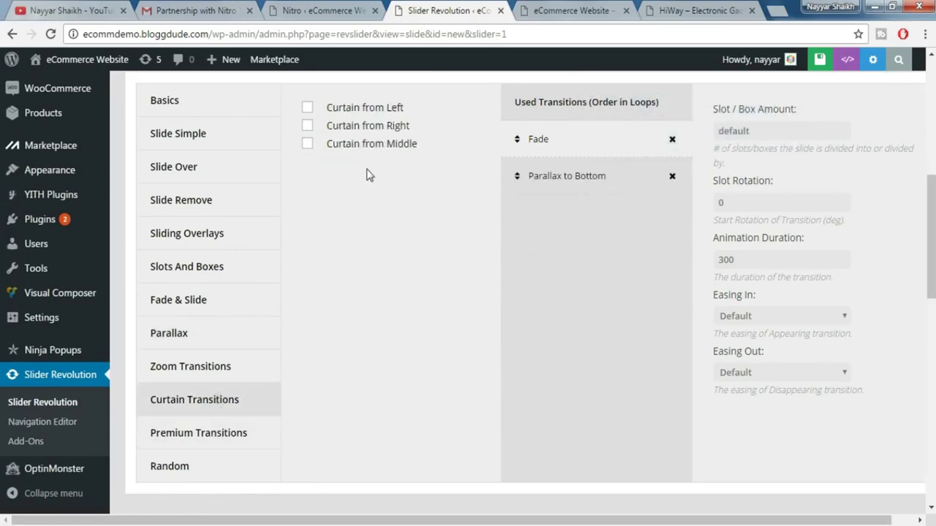
pyautogui.click(308, 125)
pyautogui.scroll(1, 377, 176)
pyautogui.scroll(3, 376, 176)
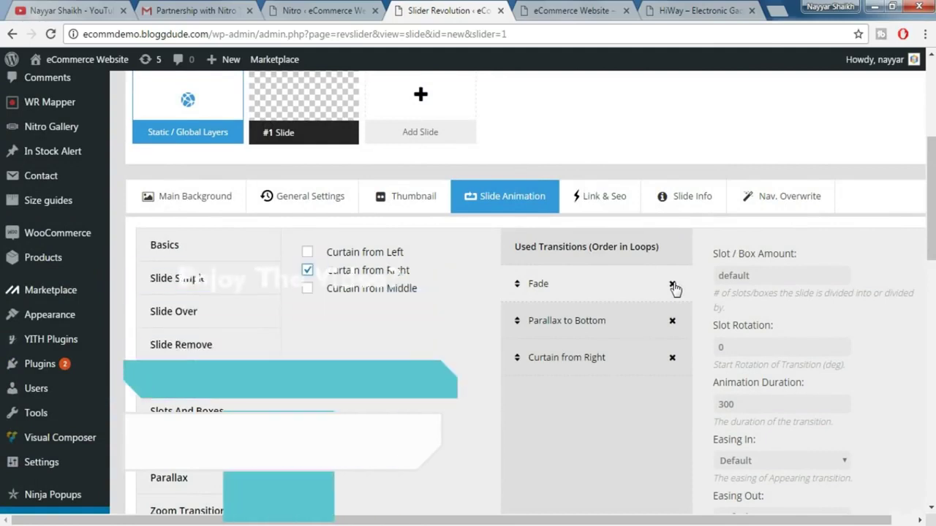
pyautogui.click(672, 285)
# - Recheck the general settings and the updated transition list
pyautogui.click(264, 209)
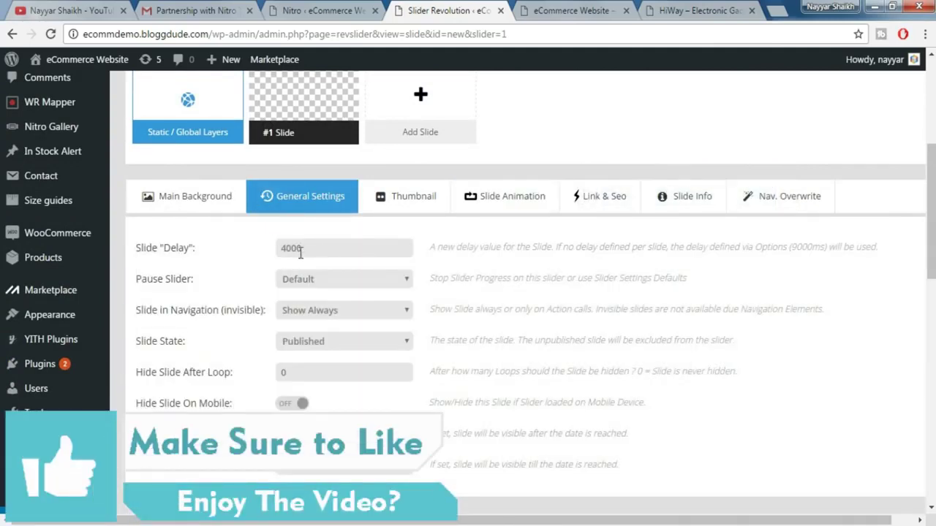
pyautogui.click(516, 195)
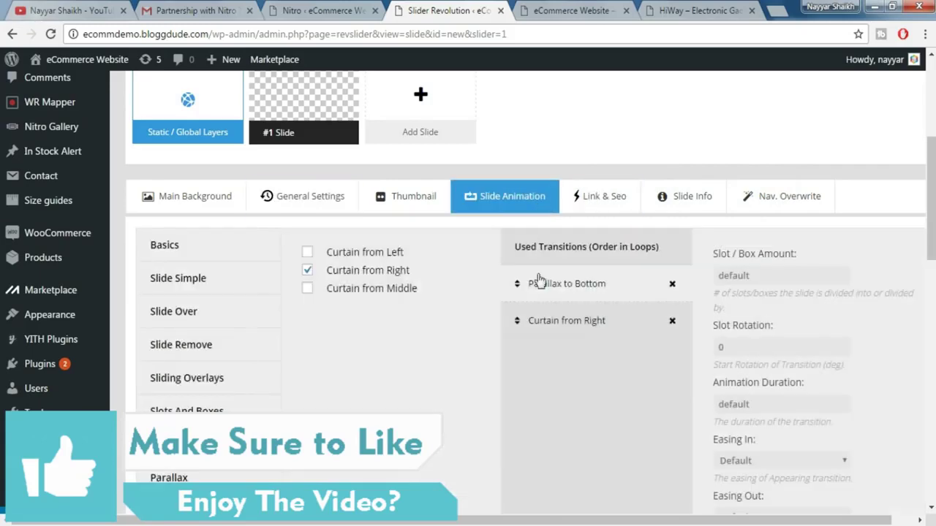
pyautogui.scroll(-1, 610, 329)
pyautogui.scroll(-10, 610, 329)
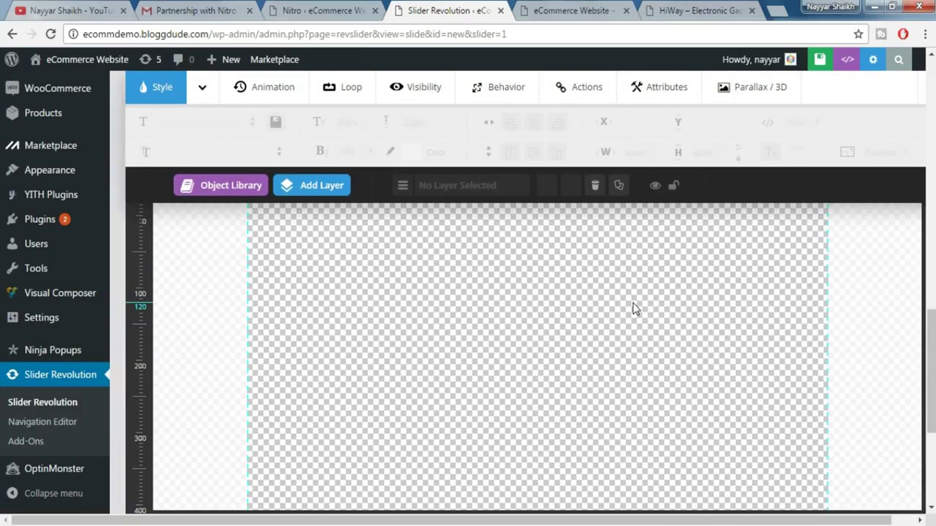
# - View the EXPERIENCE watch slide in the HiWay demo shop banner for reference
pyautogui.click(598, 9)
pyautogui.moveTo(707, 9); pyautogui.dragTo(577, 10)
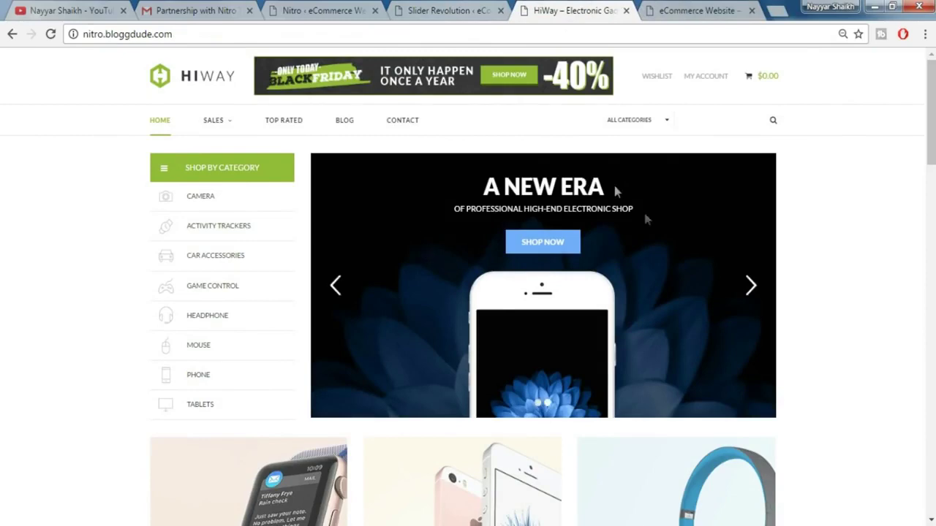
pyautogui.click(333, 286)
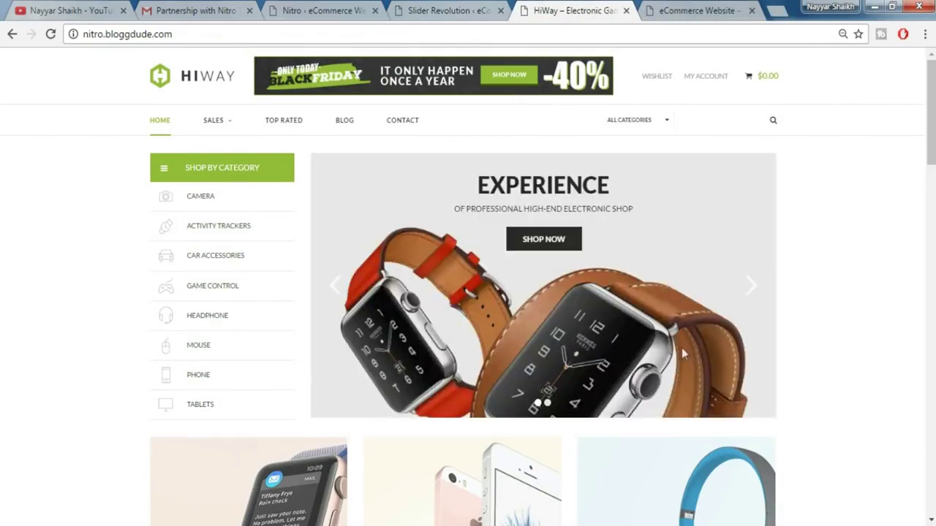
pyautogui.click(443, 9)
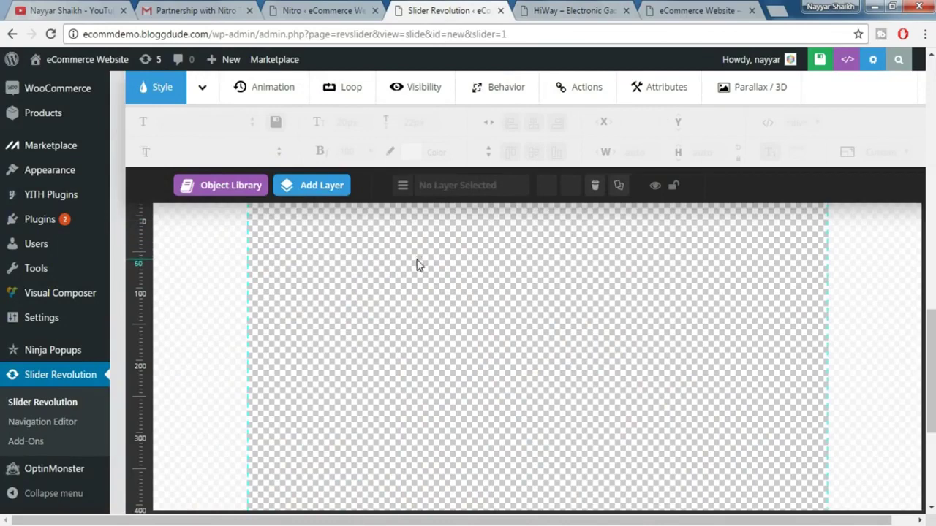
pyautogui.scroll(10, 416, 264)
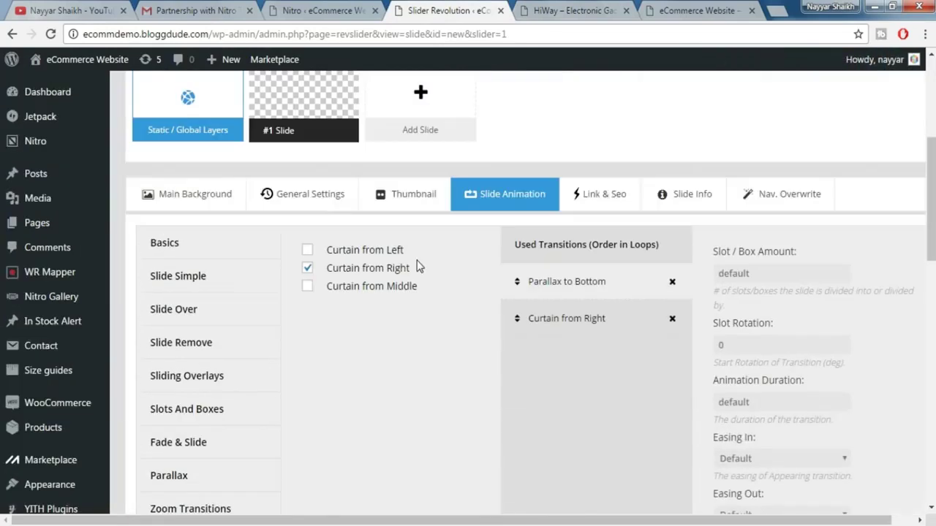
# - Make the slide background an image and upload Slide-1.jpg as that image
pyautogui.click(196, 206)
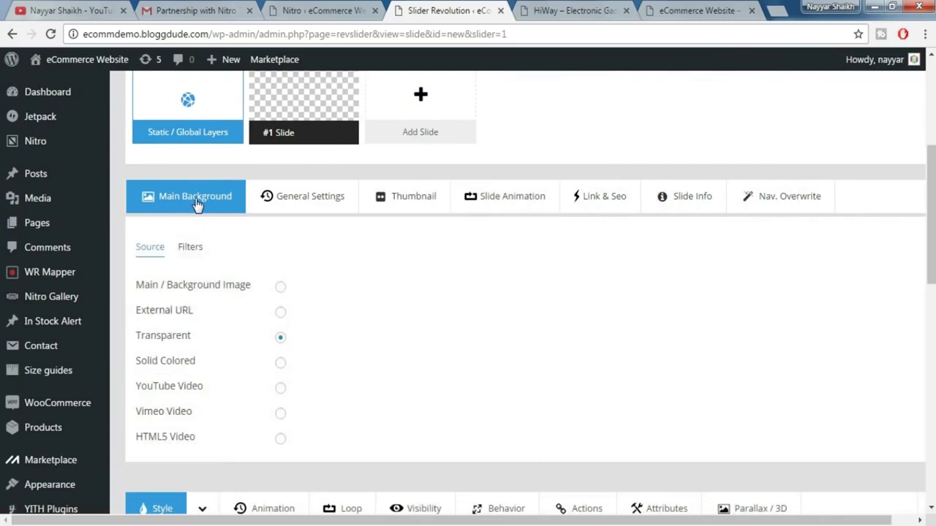
pyautogui.click(280, 287)
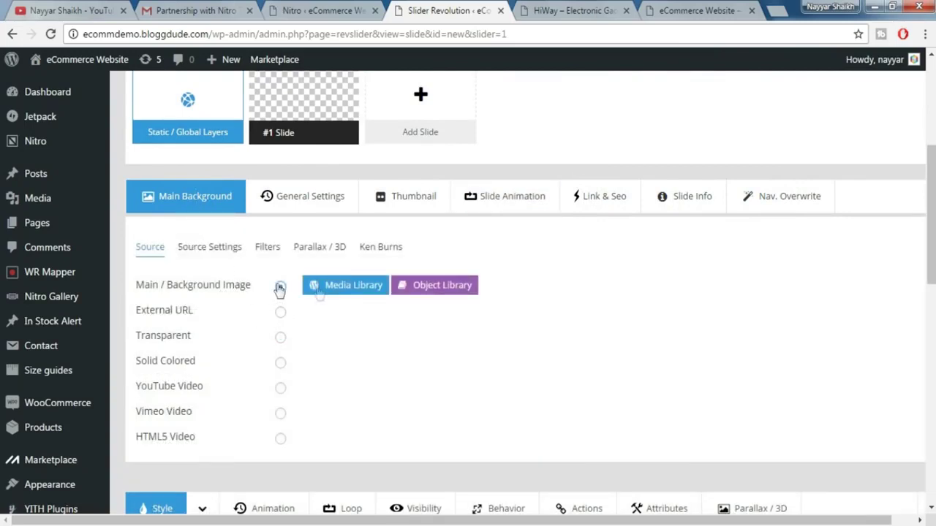
pyautogui.click(364, 292)
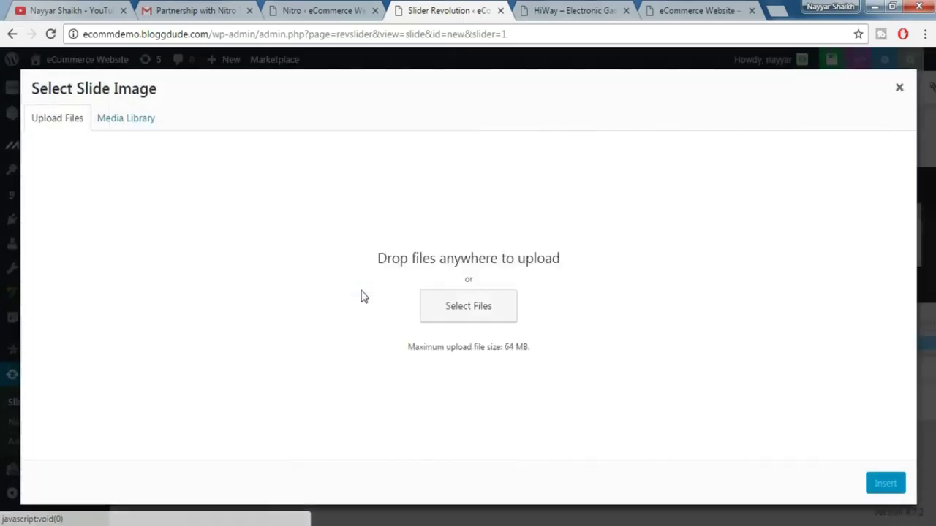
pyautogui.click(141, 121)
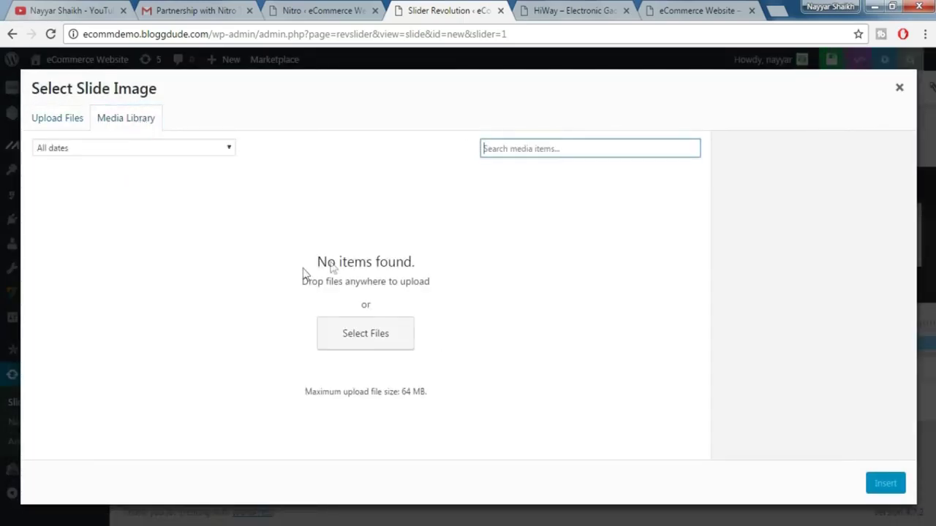
pyautogui.click(66, 124)
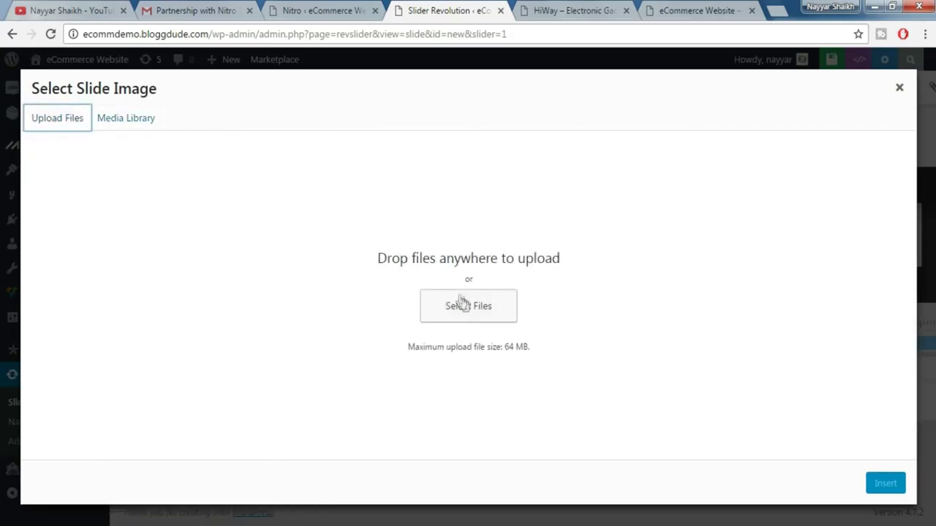
pyautogui.click(474, 305)
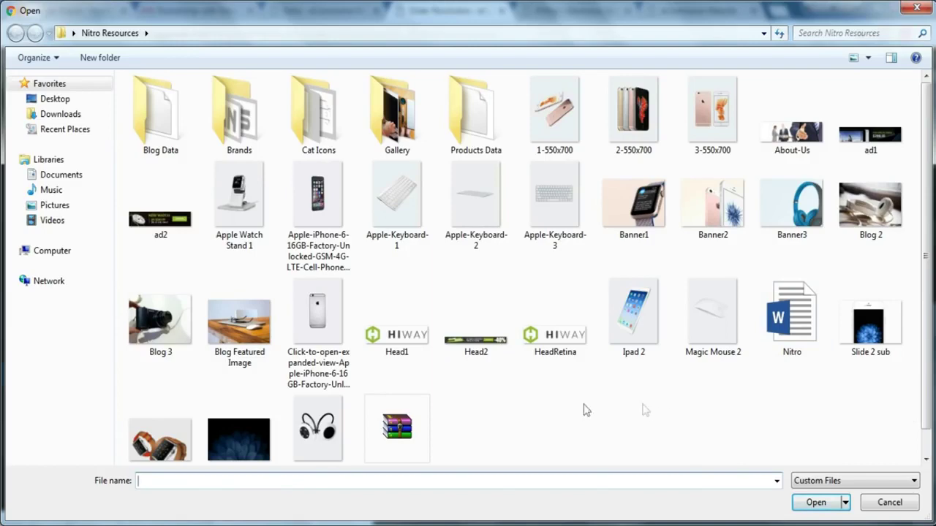
pyautogui.click(182, 432)
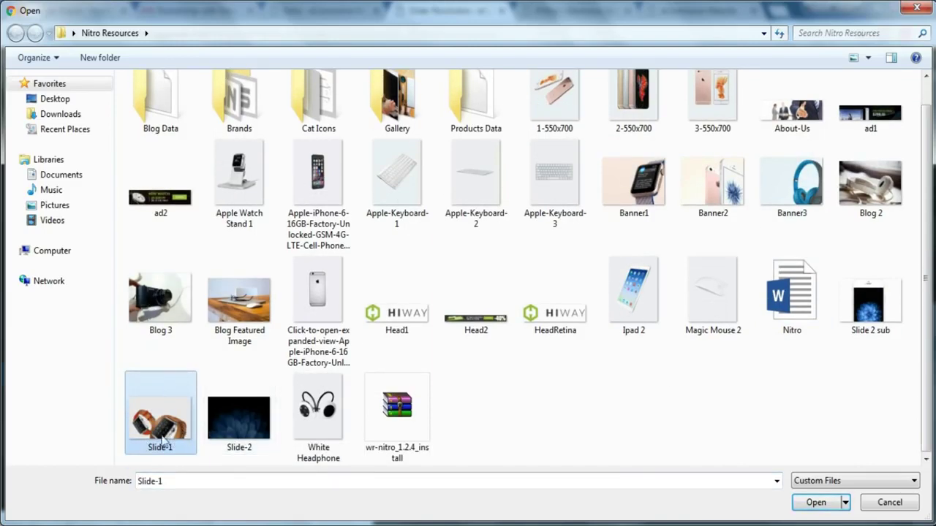
pyautogui.click(816, 505)
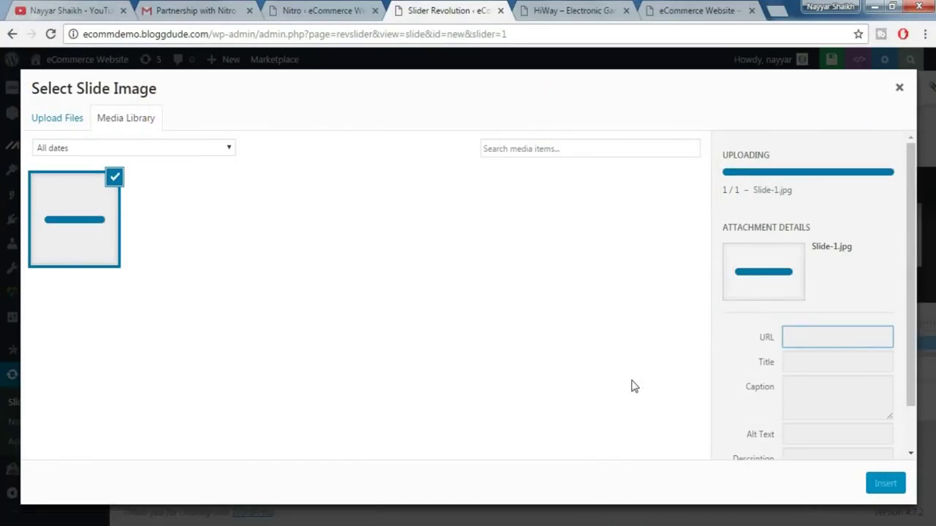
pyautogui.click(885, 484)
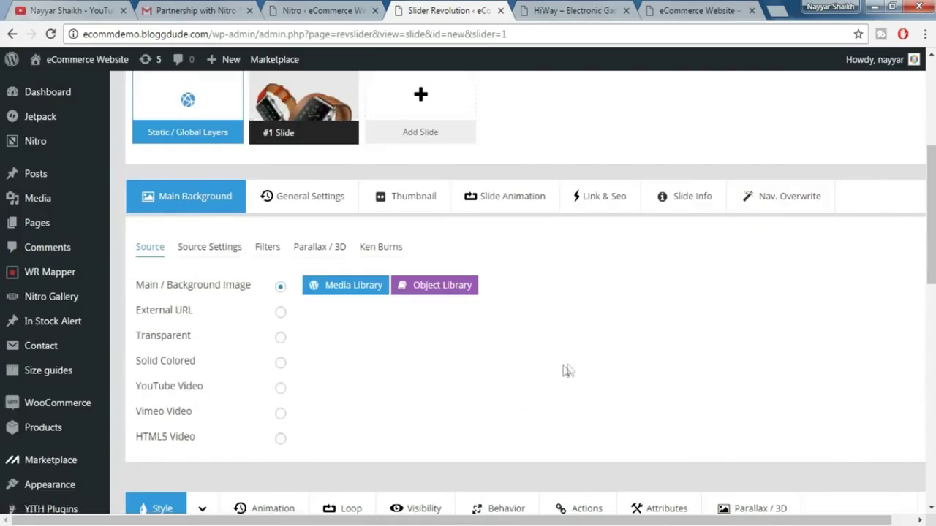
pyautogui.scroll(-6, 569, 365)
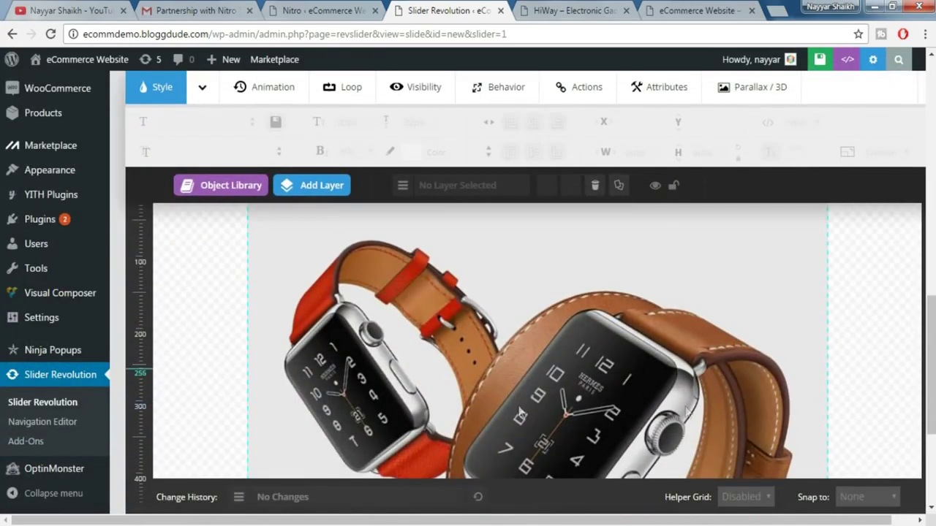
# - Compare the watch slide with the HiWay demo slider
pyautogui.scroll(-1, 662, 359)
pyautogui.scroll(3, 662, 360)
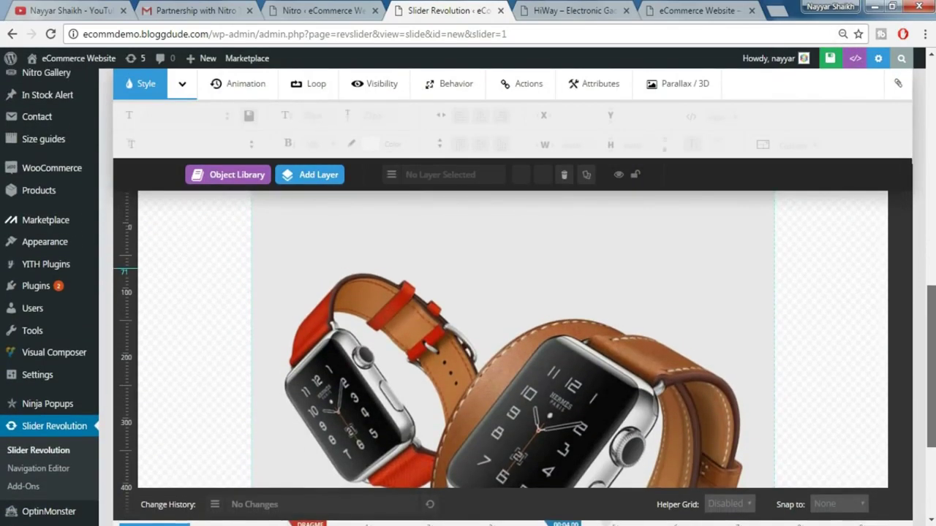
pyautogui.scroll(1, 468, 329)
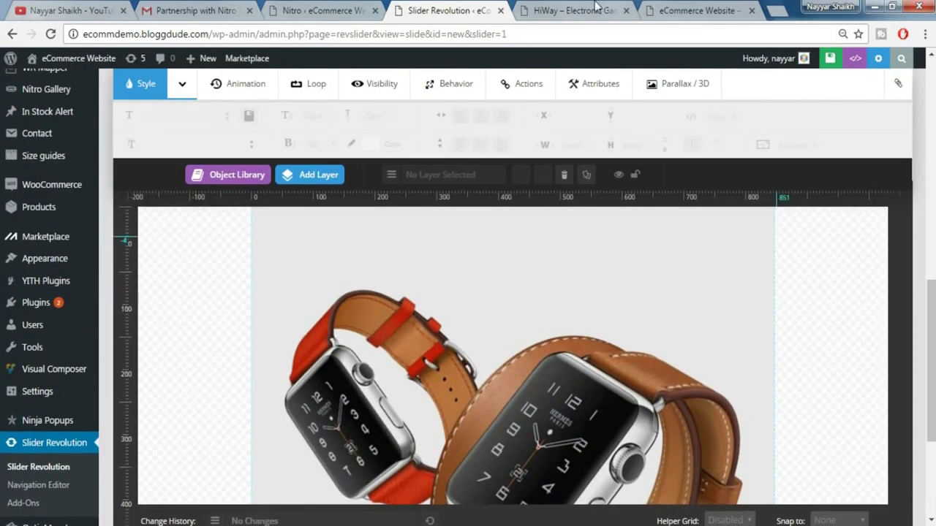
pyautogui.click(578, 10)
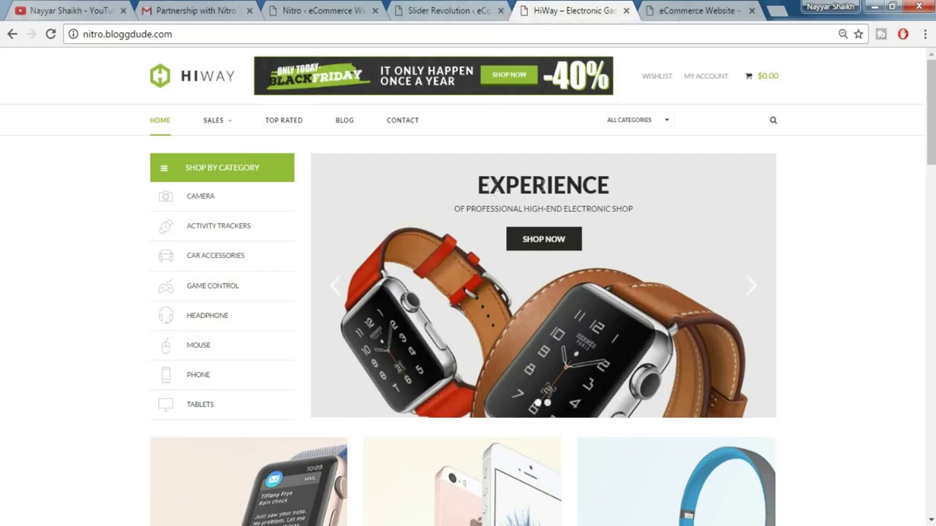
pyautogui.click(472, 7)
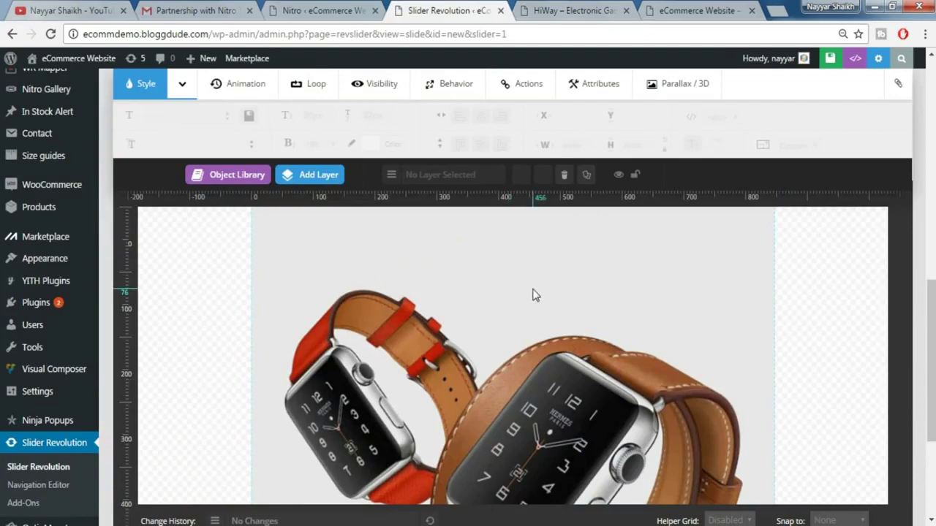
# - Add a Text/Html layer and replace its placeholder caption with 'EXPERIENCE'
pyautogui.scroll(-3, 534, 293)
pyautogui.scroll(2, 533, 289)
pyautogui.scroll(1, 535, 289)
pyautogui.moveTo(330, 184)
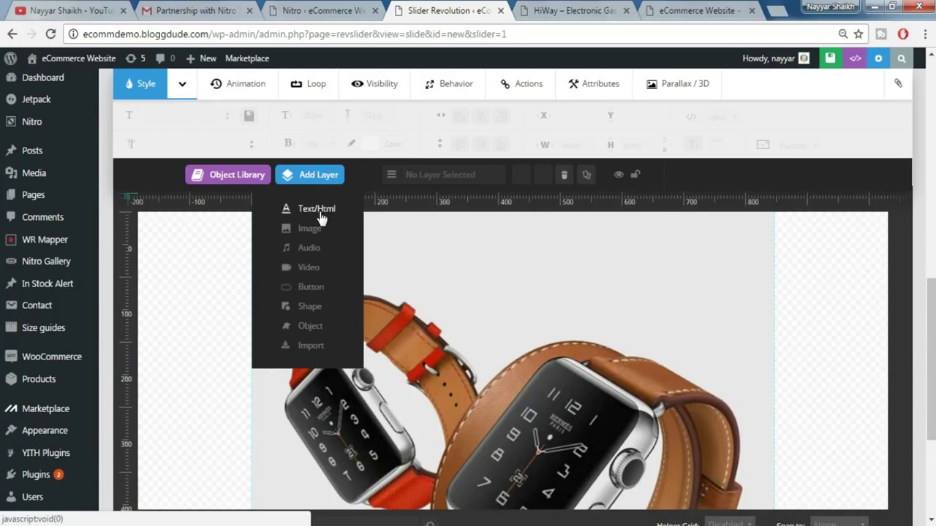
pyautogui.click(319, 212)
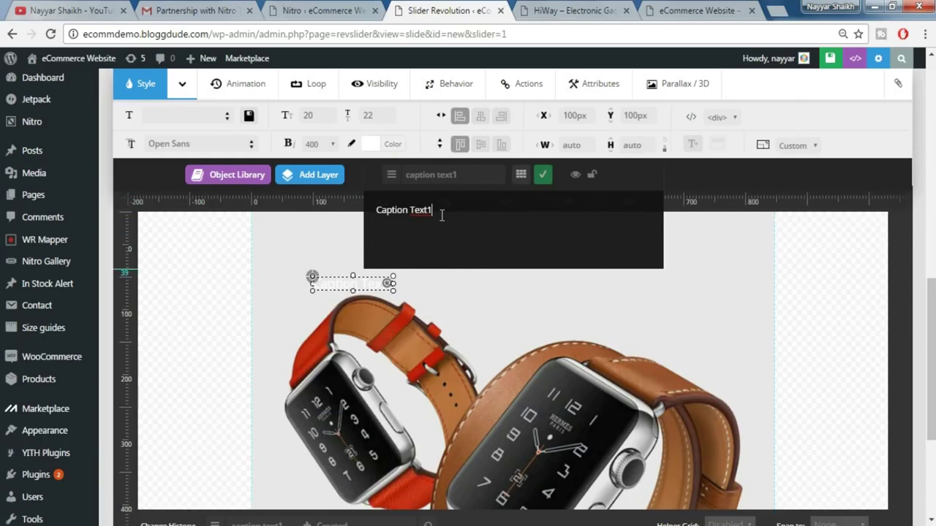
pyautogui.hotkey('ctrl', 'a')
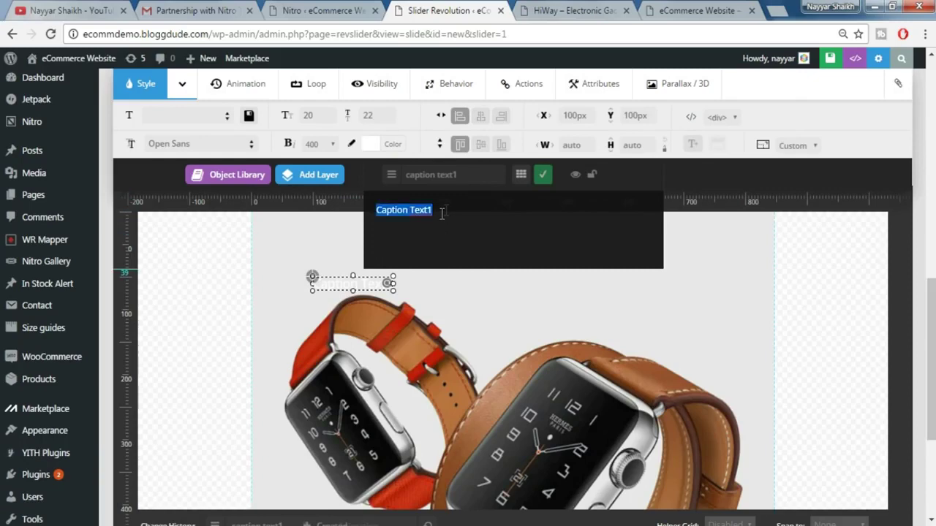
pyautogui.click(556, 10)
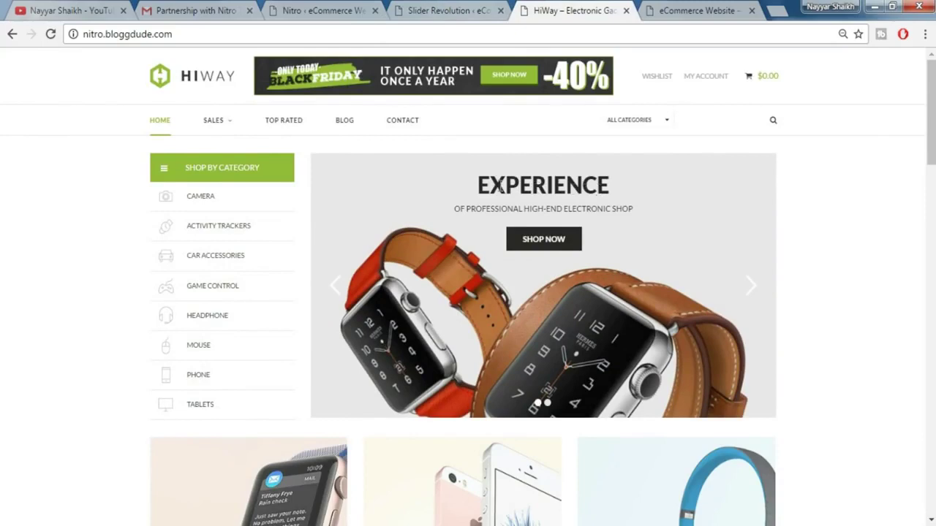
pyautogui.click(474, 7)
pyautogui.write('E')
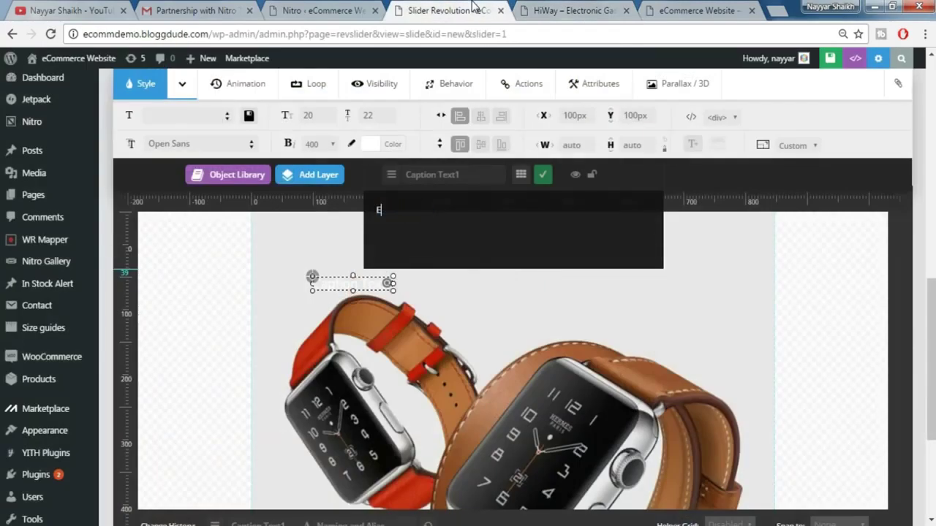
pyautogui.write('XPERIENCE')
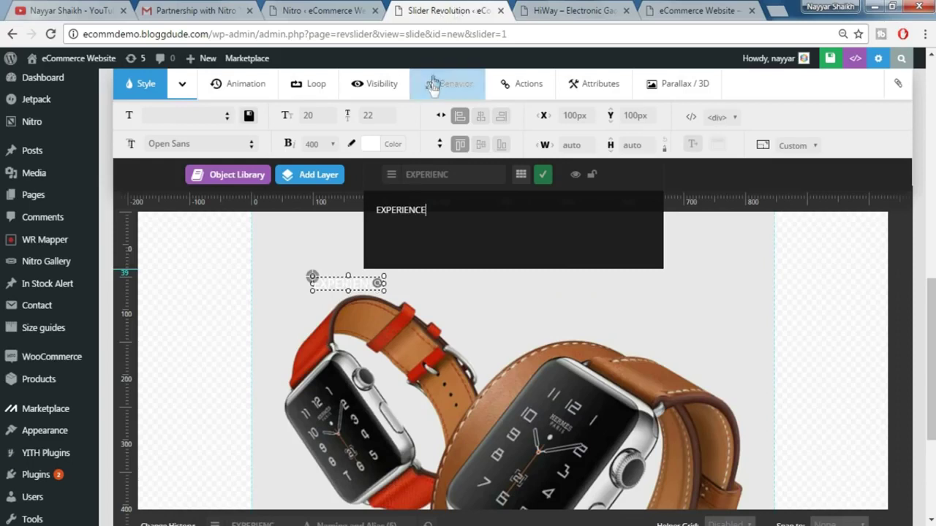
# - Move the EXPERIENCE layer to the top centre, at X 376px and Y 84px
pyautogui.moveTo(351, 283); pyautogui.dragTo(522, 273)
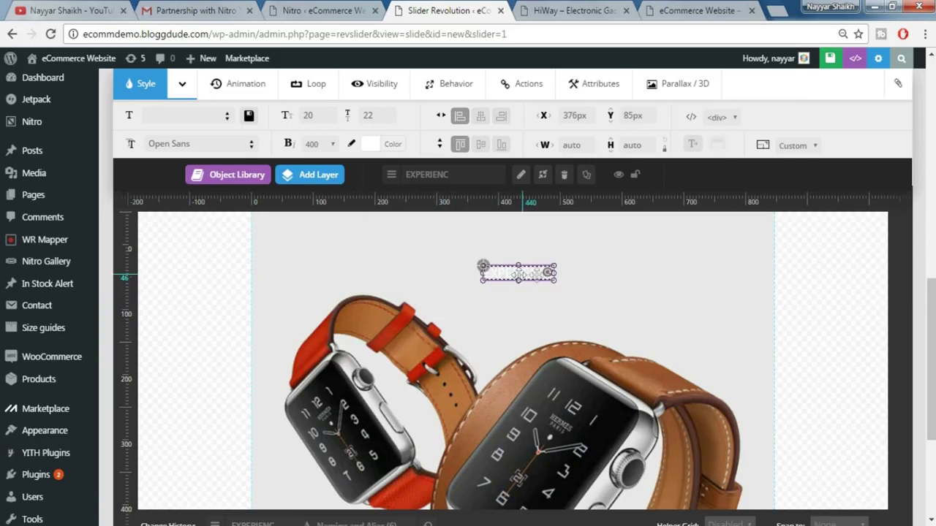
pyautogui.hotkey('ctrl', 'Tab')
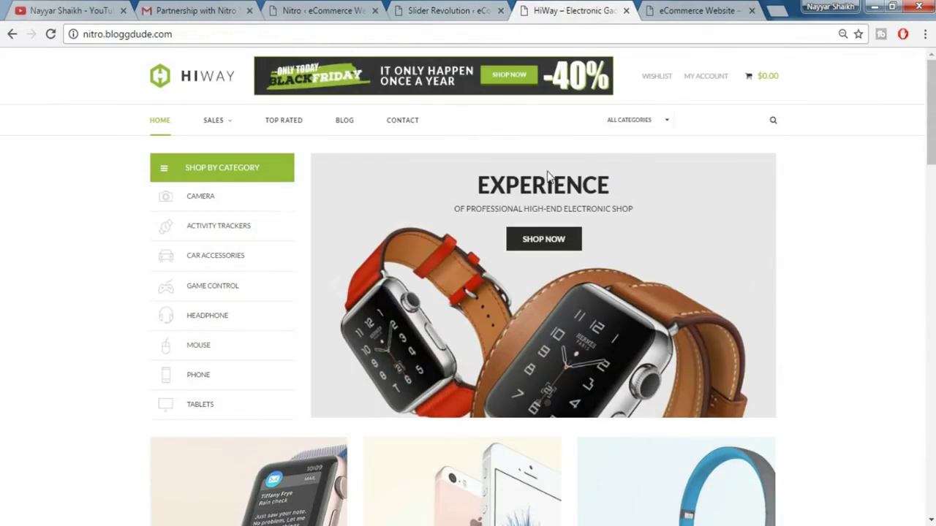
pyautogui.click(449, 6)
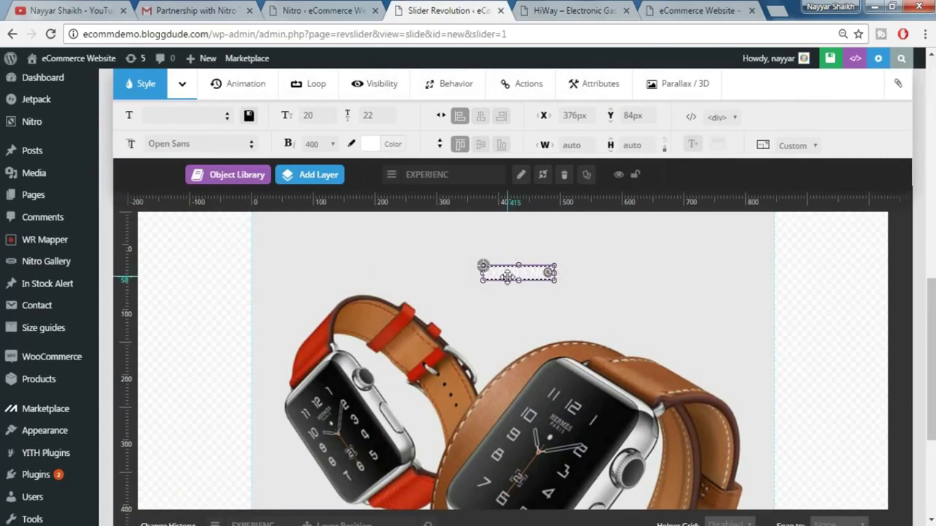
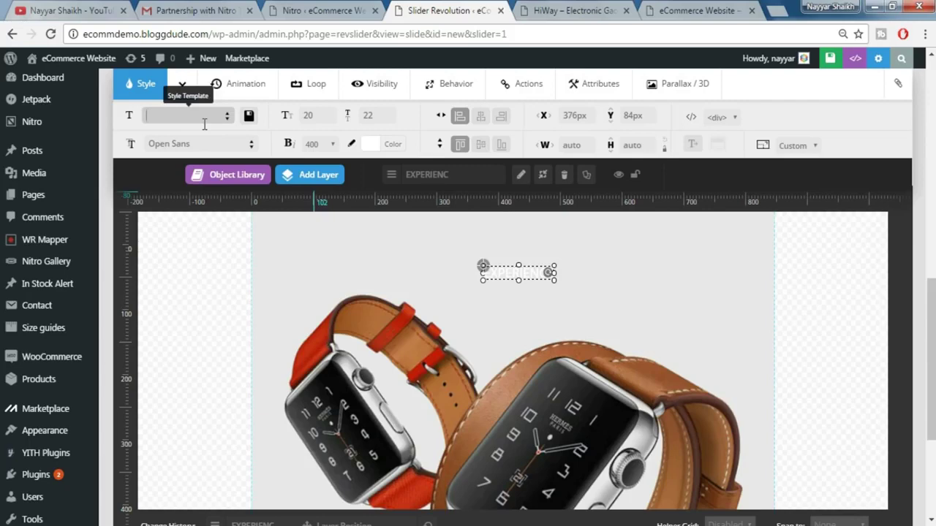
# - Confirm the style template and set the EXPERIENCE caption font to Lato
pyautogui.write('AT')
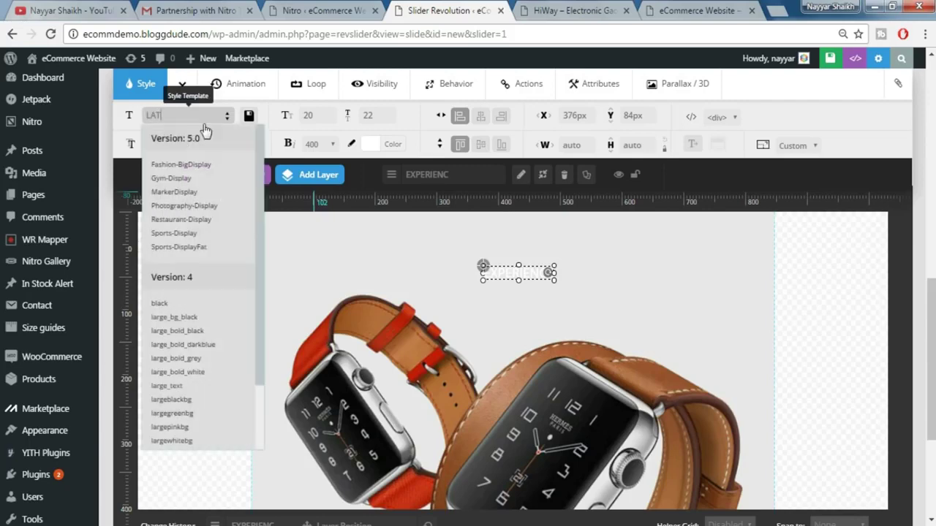
pyautogui.press('Return')
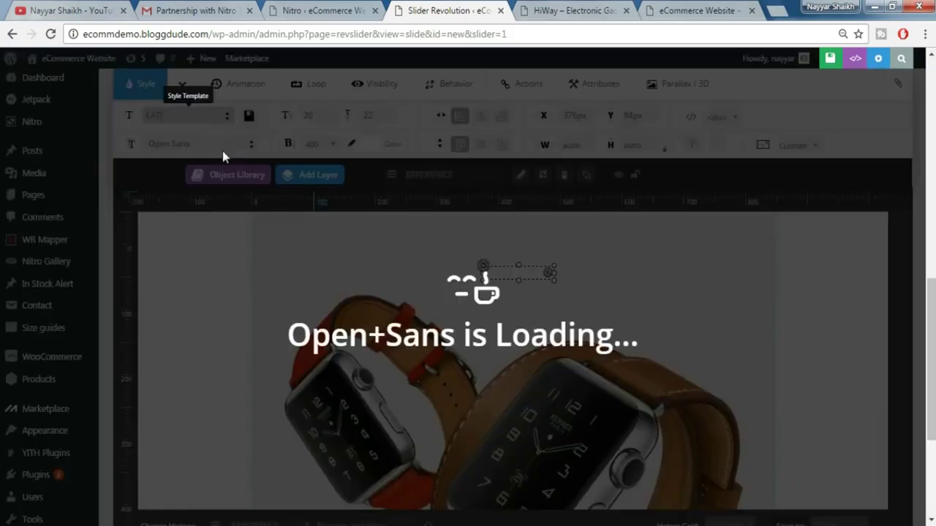
pyautogui.click(223, 151)
pyautogui.write('LATO')
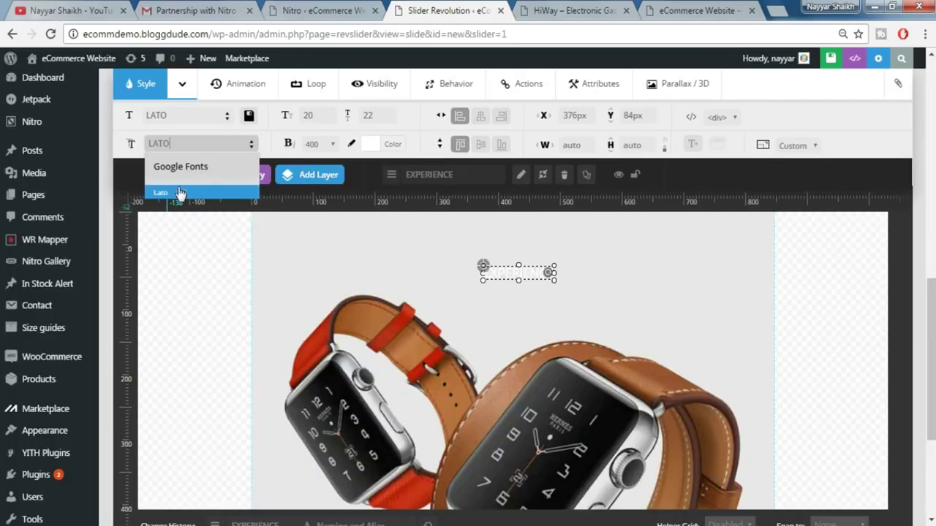
pyautogui.click(180, 193)
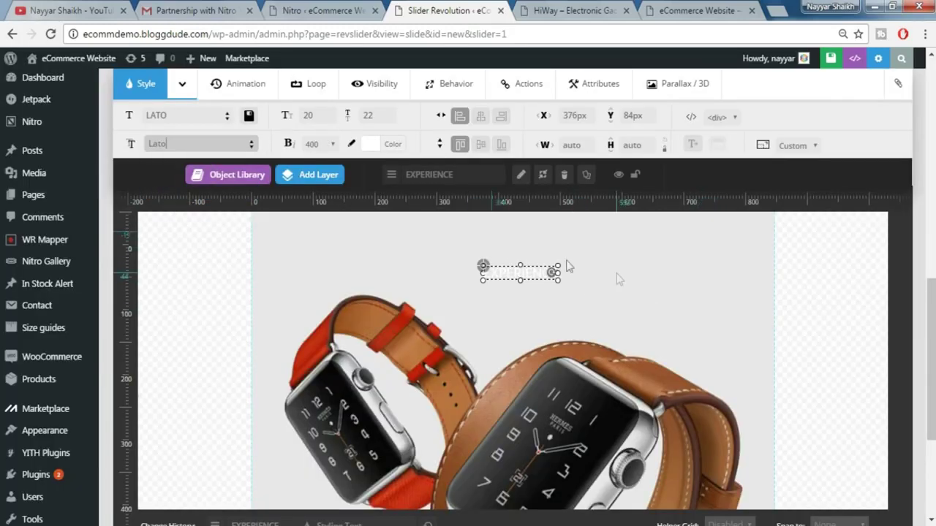
# - Give EXPERIENCE 40px size, 70px line height and weight 900, and move it near the slide top
pyautogui.click(318, 115)
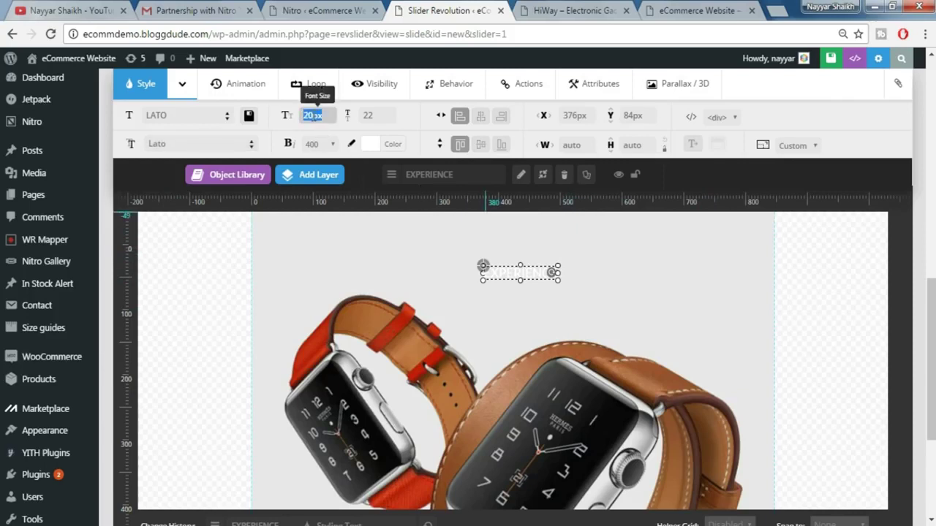
pyautogui.write('40')
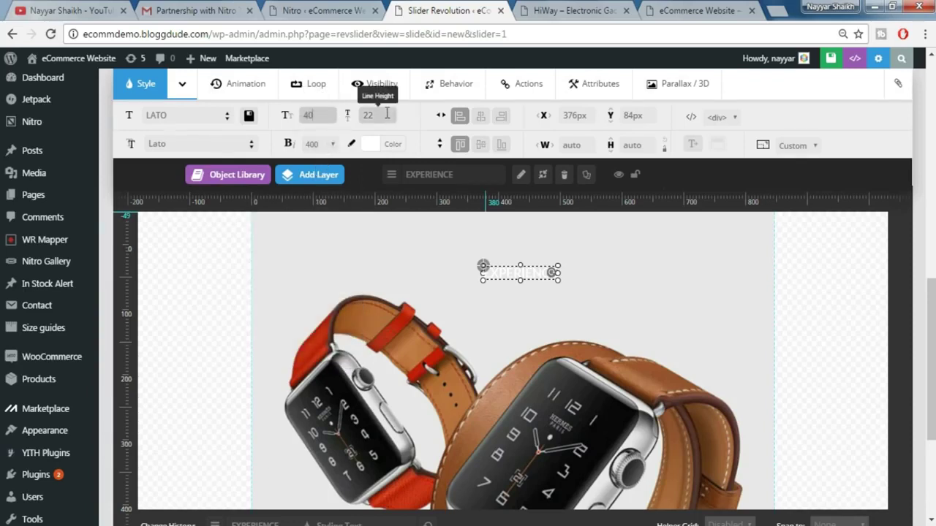
pyautogui.click(386, 114)
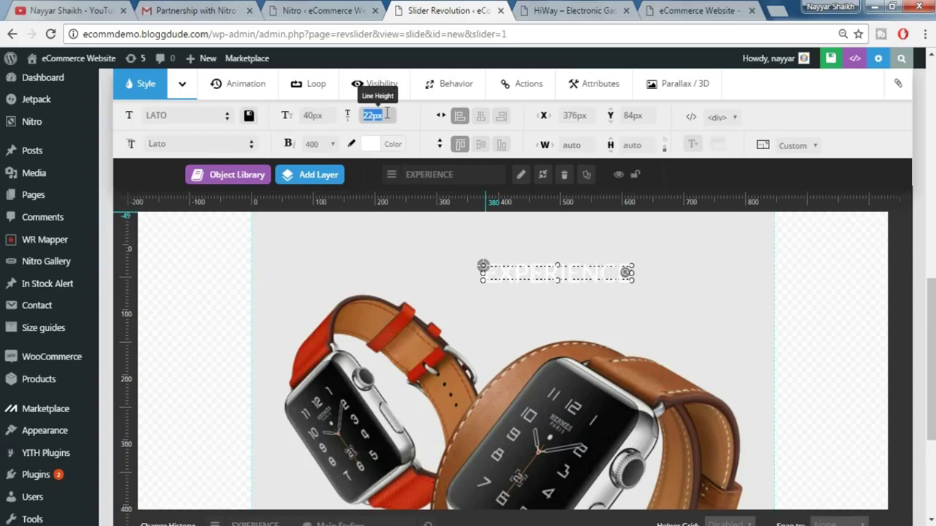
pyautogui.write('70')
pyautogui.click(317, 150)
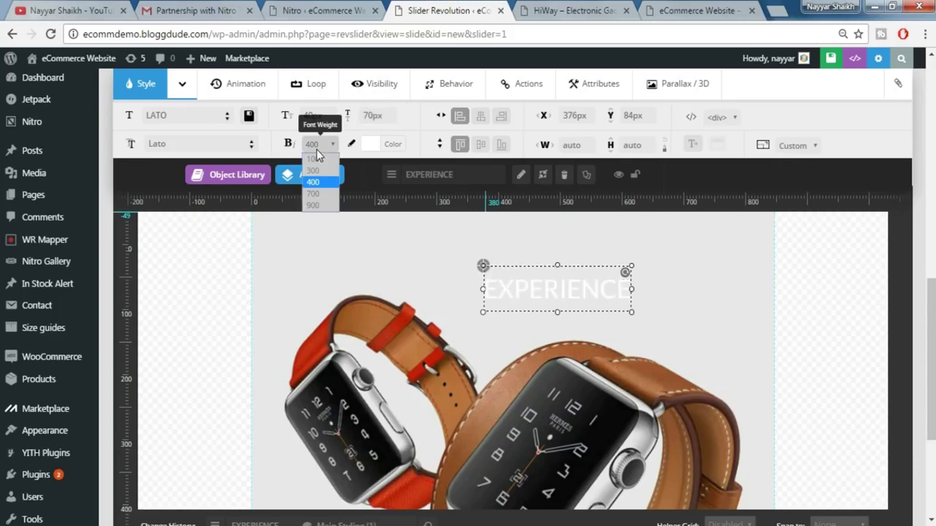
pyautogui.click(313, 205)
pyautogui.moveTo(556, 289)
pyautogui.mouseDown()
pyautogui.moveTo(532, 252)
pyautogui.moveTo(541, 247)
pyautogui.moveTo(528, 248)
pyautogui.mouseUp()
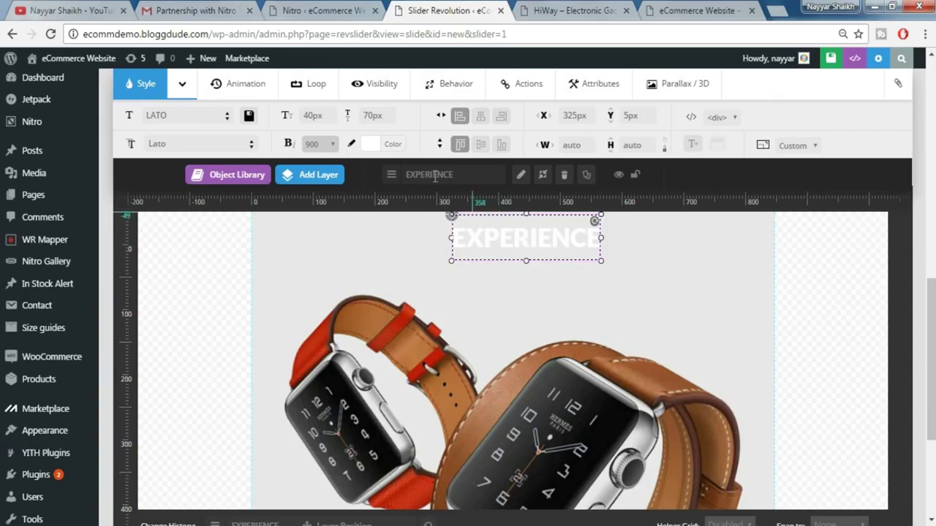
pyautogui.click(394, 146)
# - Change the EXPERIENCE caption colour from white to near-black
pyautogui.moveTo(356, 212); pyautogui.dragTo(339, 275)
pyautogui.click(341, 275)
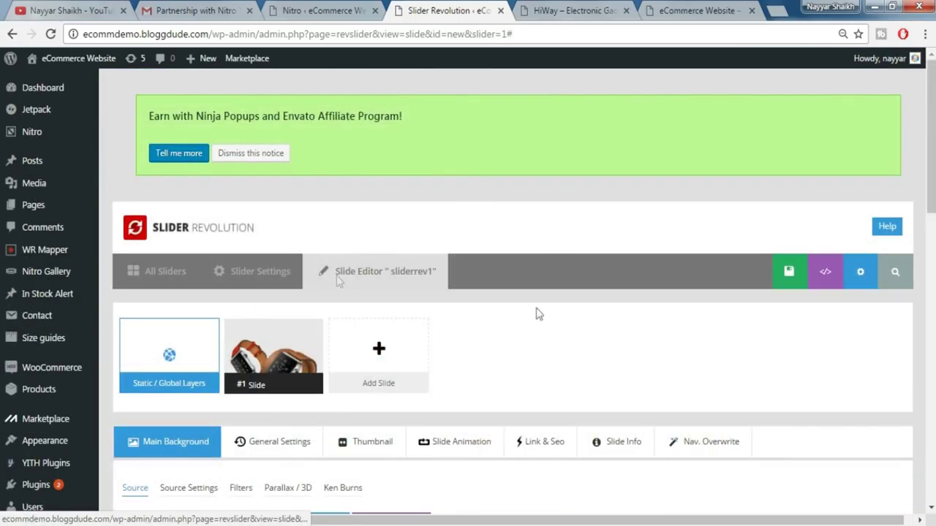
pyautogui.scroll(-5, 564, 329)
pyautogui.scroll(-4, 564, 335)
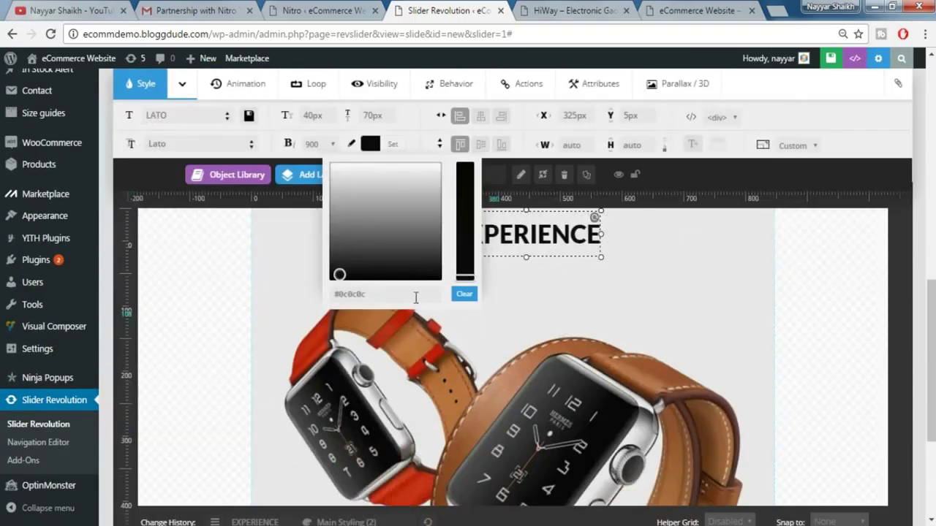
pyautogui.scroll(1, 397, 277)
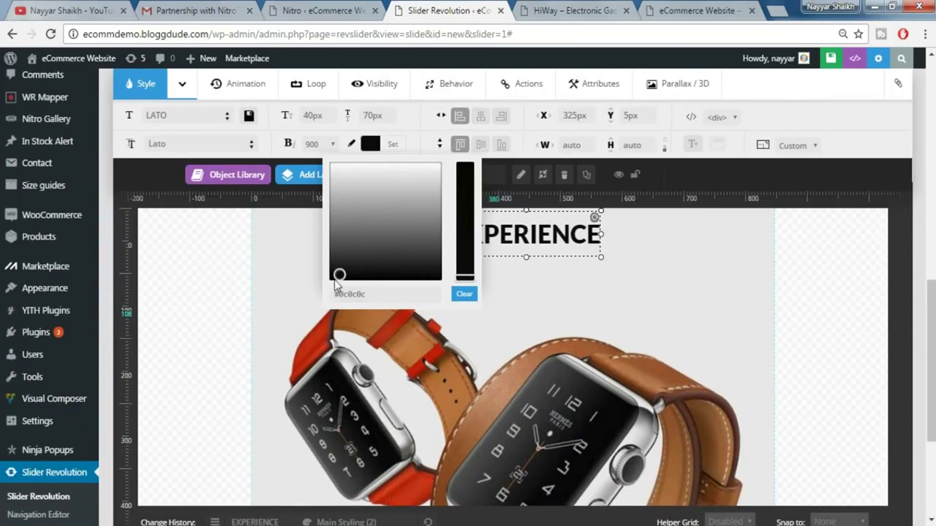
pyautogui.moveTo(339, 275); pyautogui.dragTo(328, 272)
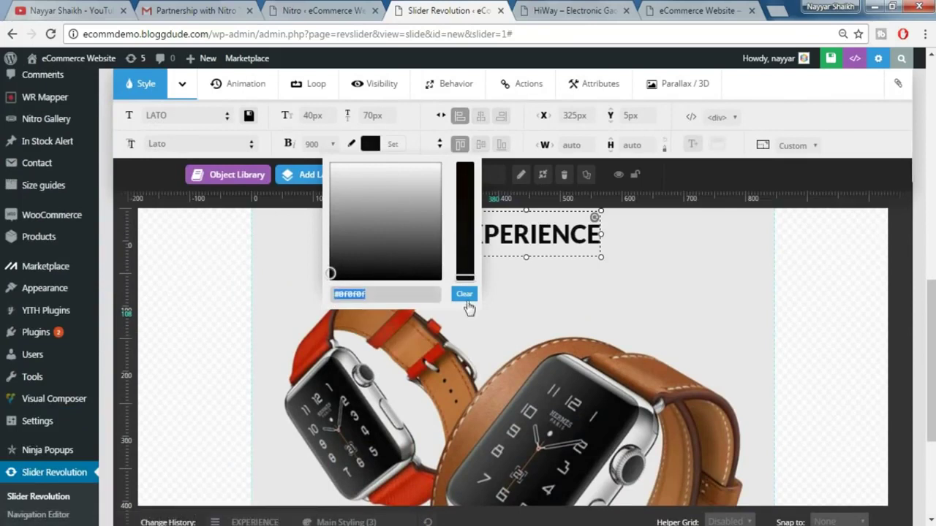
pyautogui.click(574, 288)
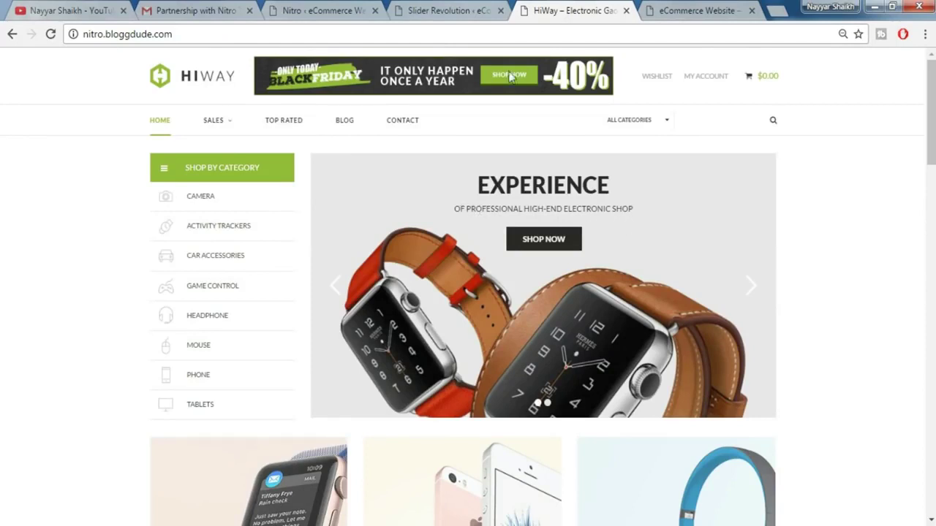
pyautogui.click(468, 10)
pyautogui.moveTo(332, 177)
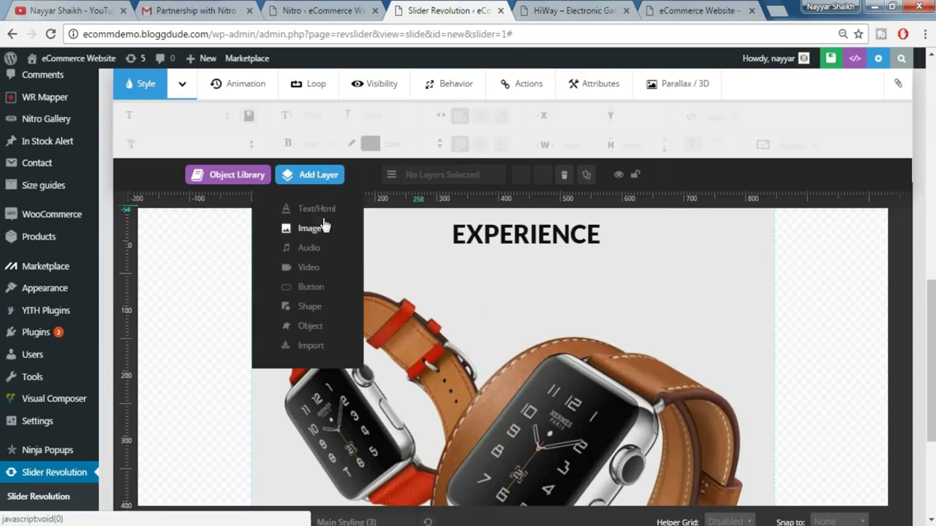
# - Add a Text/Html layer reading 'OF PROFESSIONAL HIGH END ELECTRONIC SHOP'
pyautogui.click(310, 210)
pyautogui.write('2')
pyautogui.hotkey('ctrl', 'a')
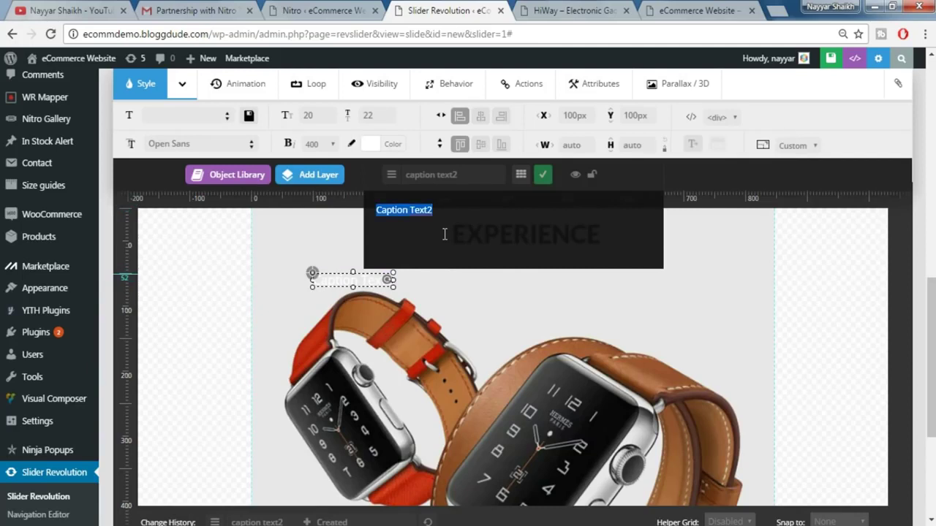
pyautogui.write('OF P')
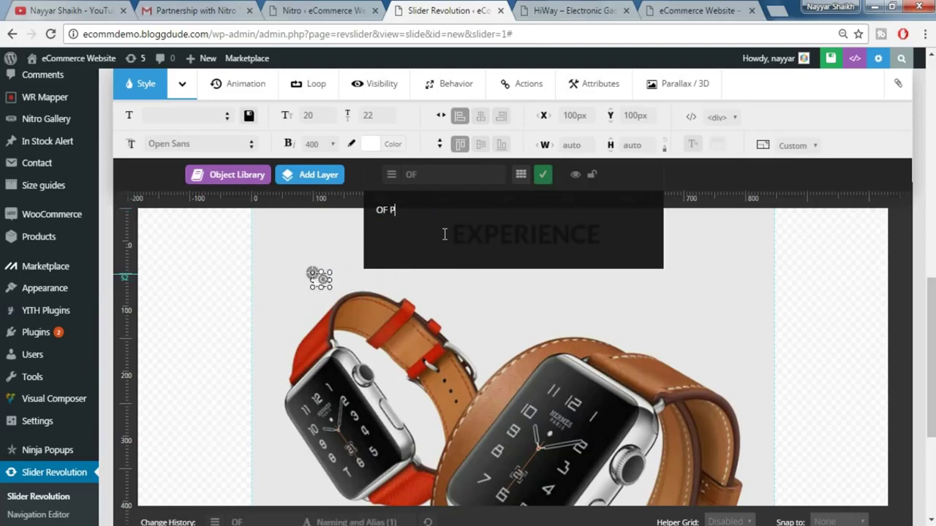
pyautogui.write('ROFESSIONAL')
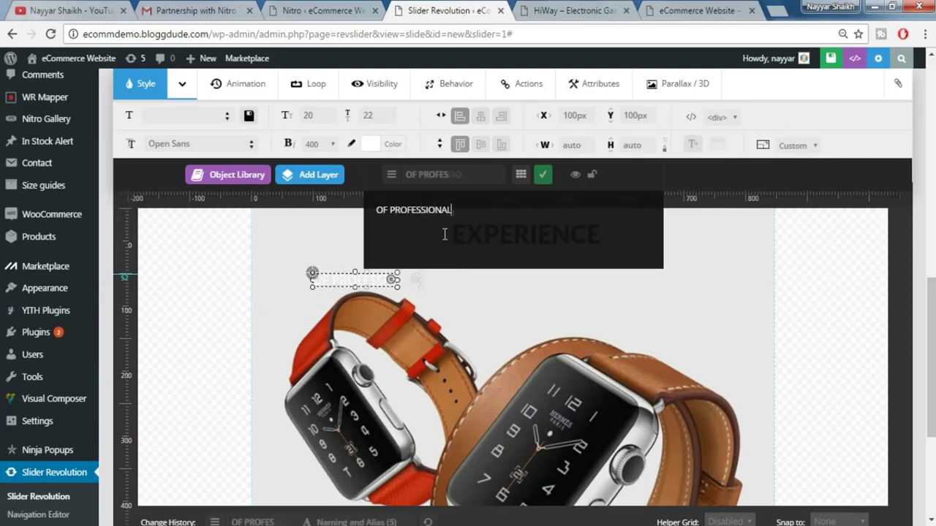
pyautogui.write(' HIGH END')
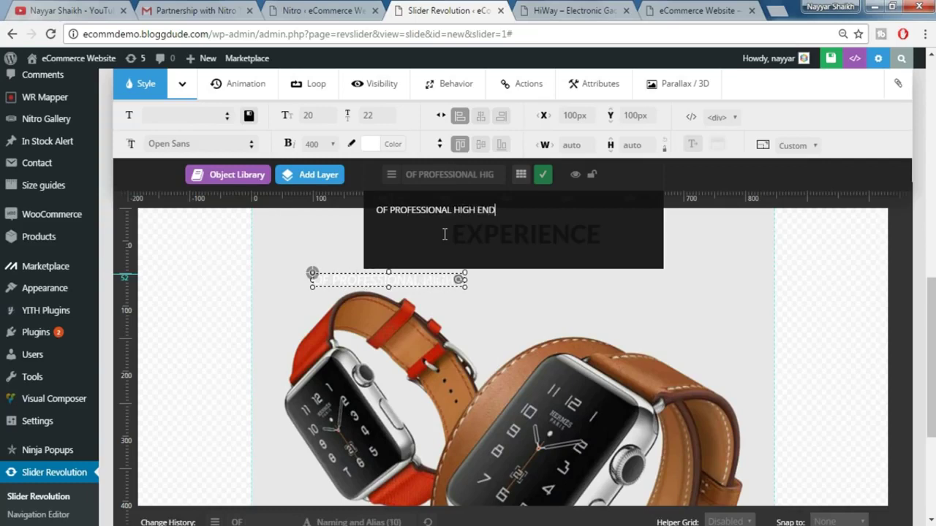
pyautogui.write(' ELE')
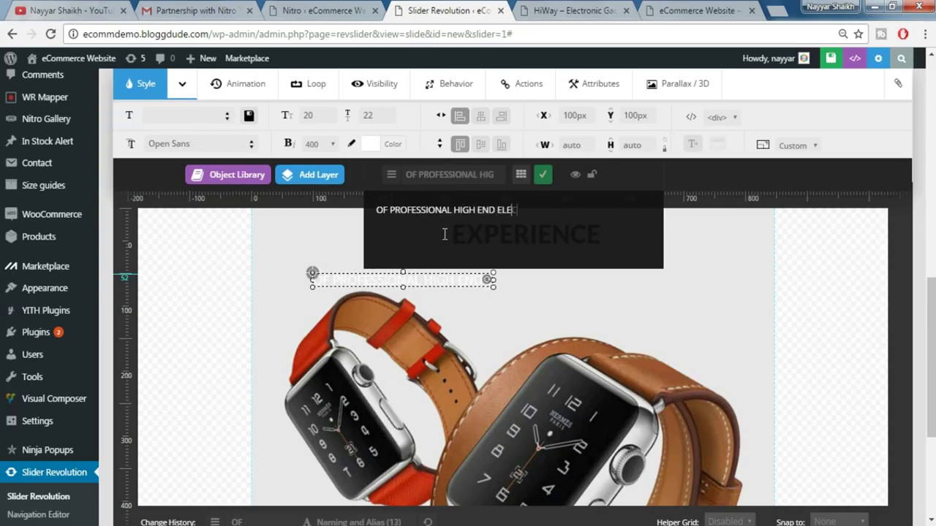
pyautogui.write('CTRONOC')
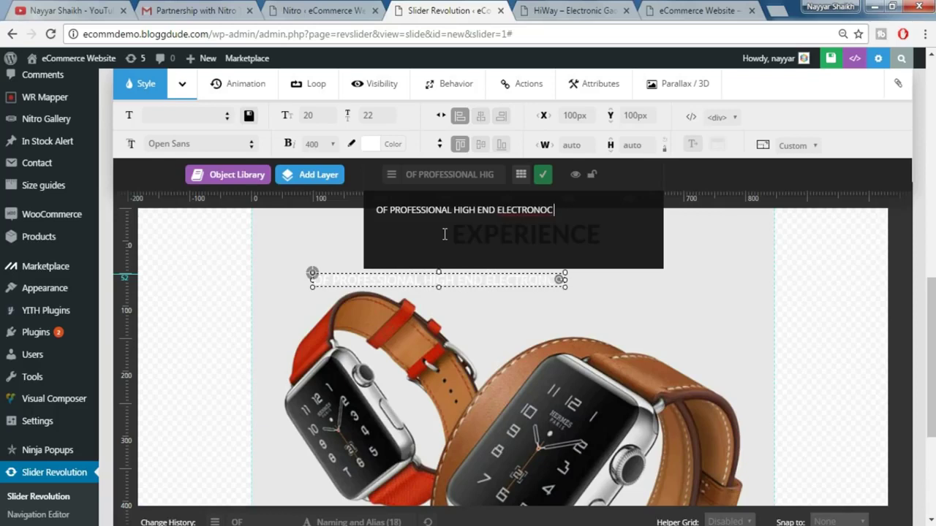
pyautogui.press('BackSpace')
pyautogui.press('BackSpace')
pyautogui.write('IC SHOP')
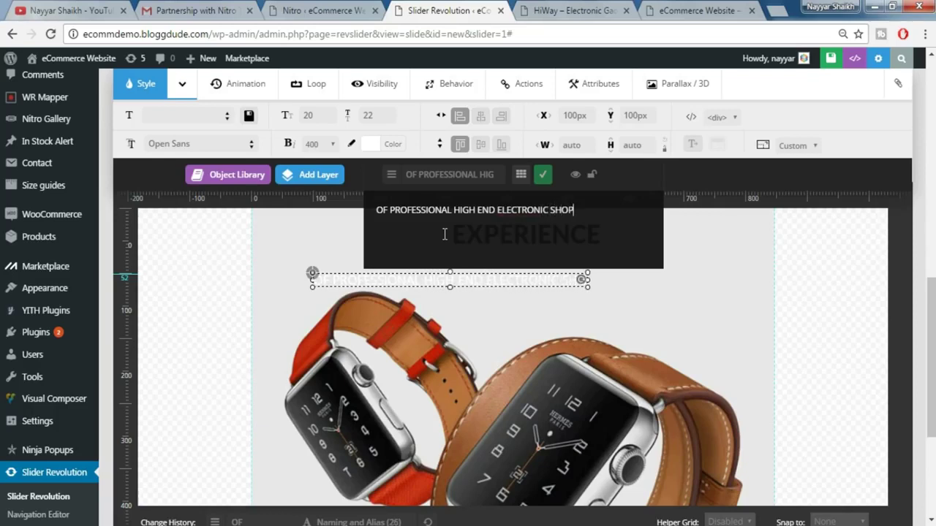
pyautogui.click(197, 150)
# - Set the tagline font to Lato and move it under the EXPERIENCE heading
pyautogui.write('LATO')
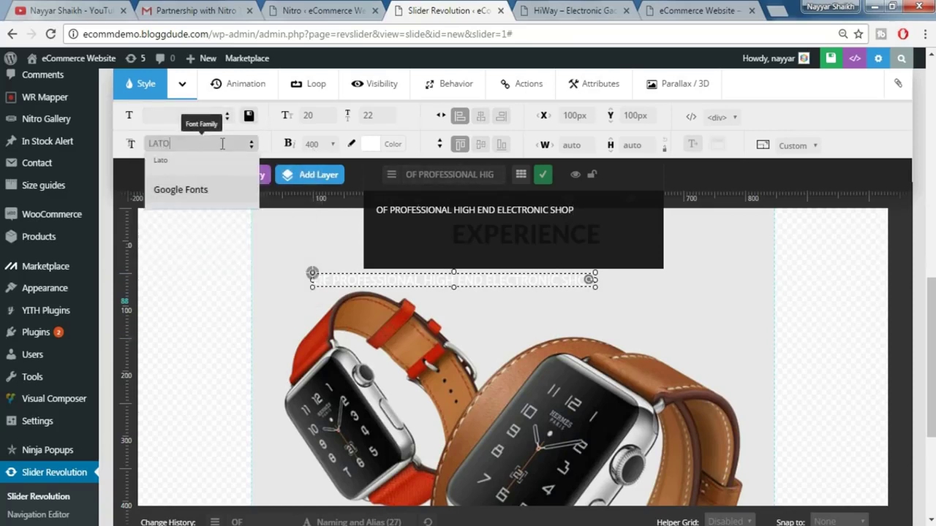
pyautogui.click(194, 164)
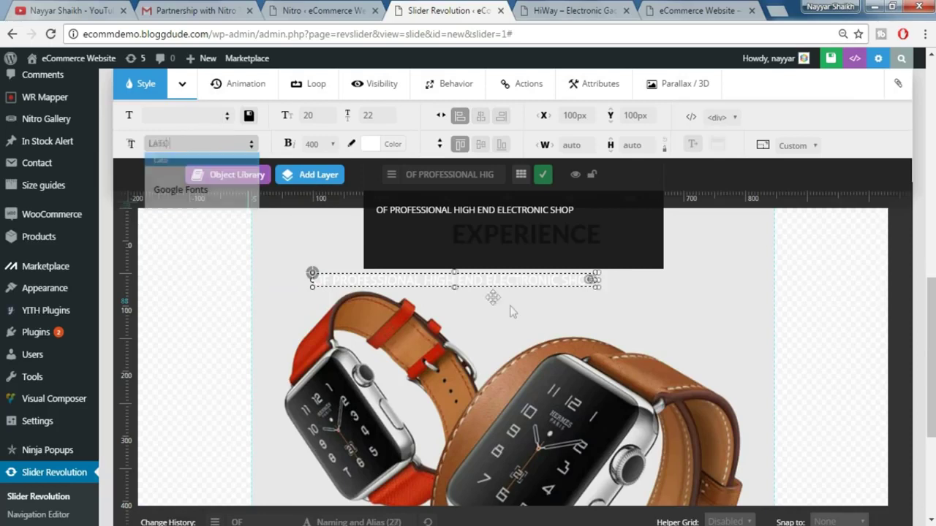
pyautogui.click(527, 311)
pyautogui.moveTo(509, 283); pyautogui.dragTo(581, 280)
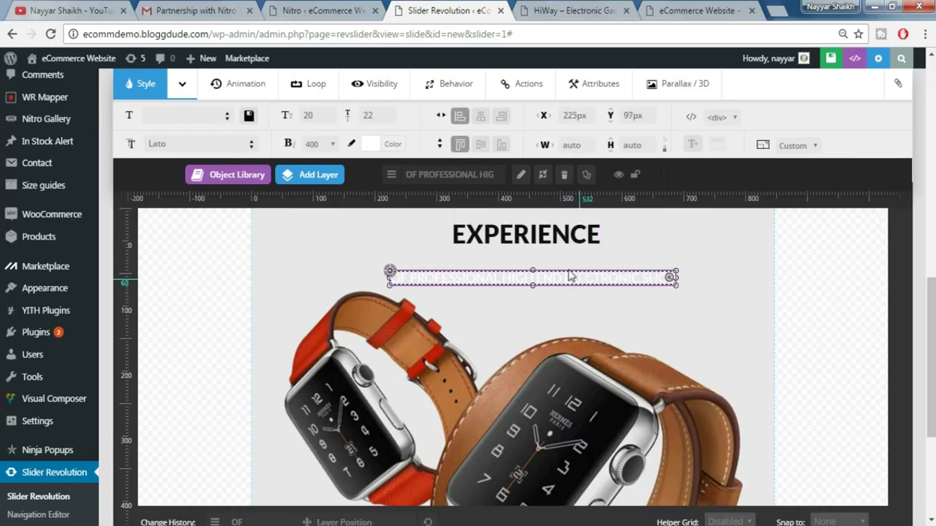
# - Give the tagline 14px size, 36px line height and weight 400, placed beneath EXPERIENCE
pyautogui.click(310, 116)
pyautogui.write('1')
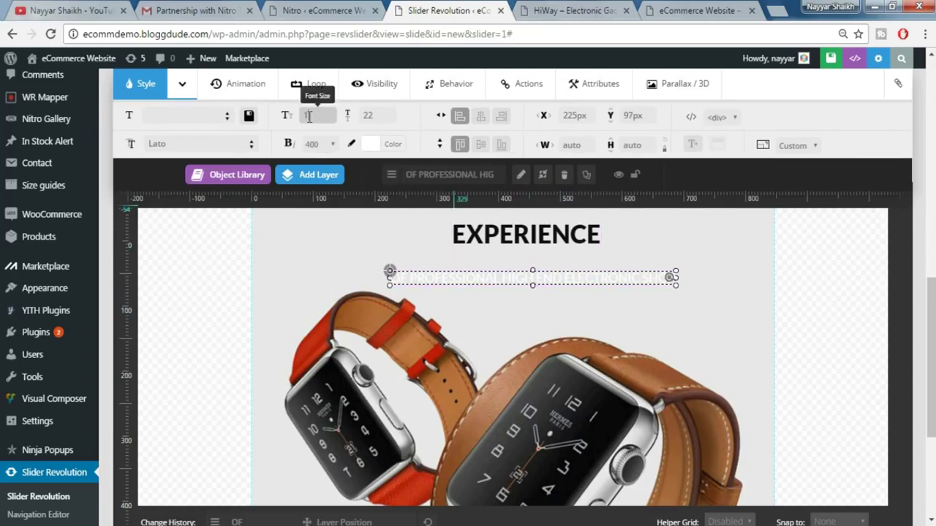
pyautogui.write('4')
pyautogui.click(370, 116)
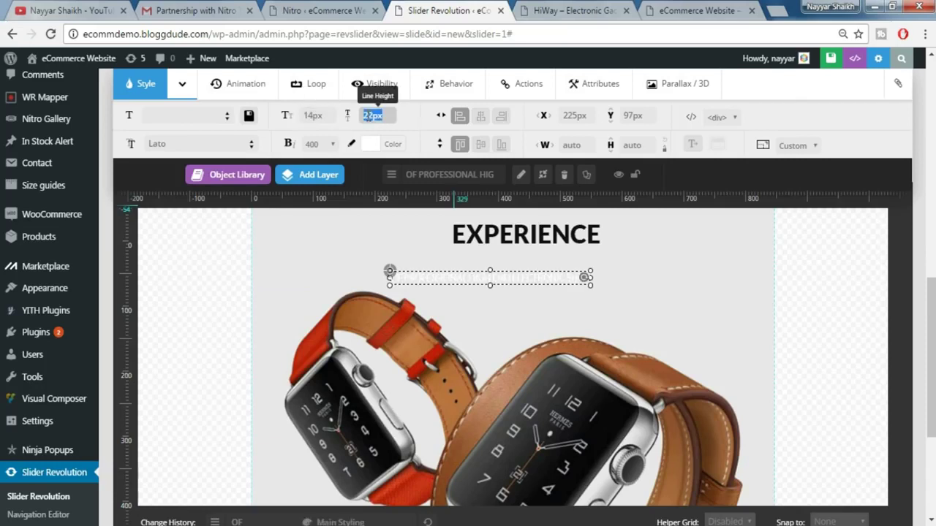
pyautogui.press('BackSpace')
pyautogui.write('36')
pyautogui.click(326, 144)
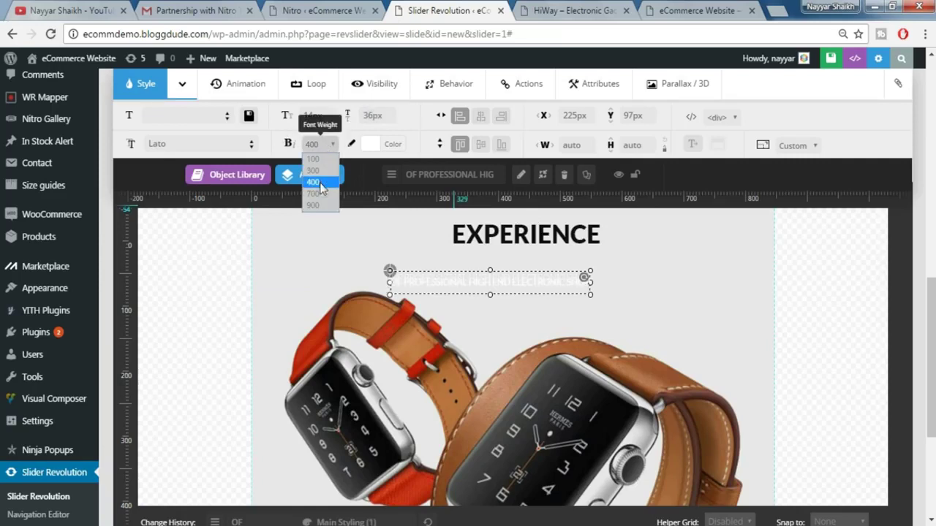
pyautogui.click(320, 182)
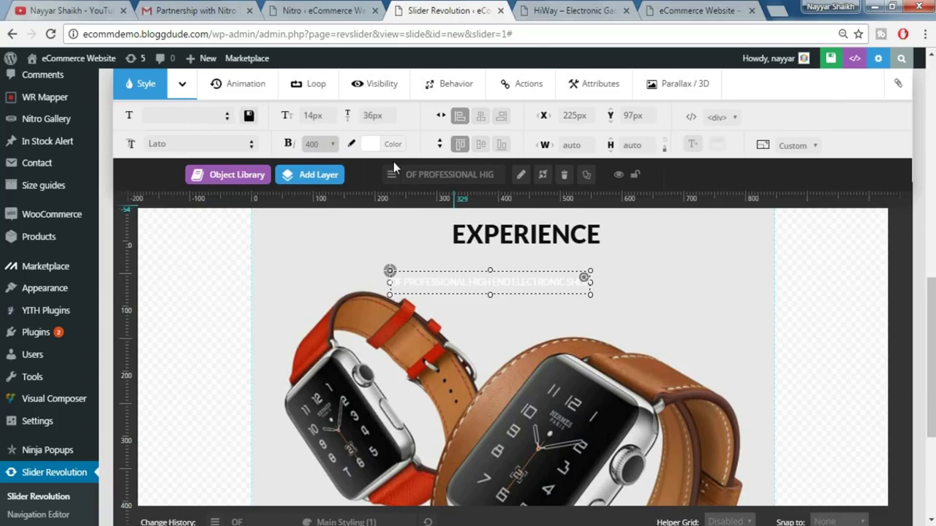
pyautogui.moveTo(502, 281); pyautogui.dragTo(533, 264)
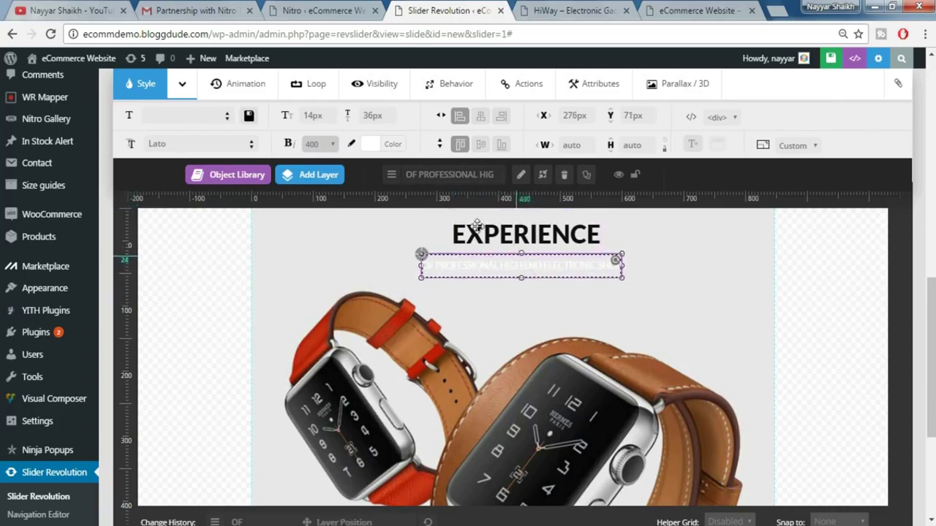
# - Change the subtitle colour to dark grey #2a2929
pyautogui.click(404, 149)
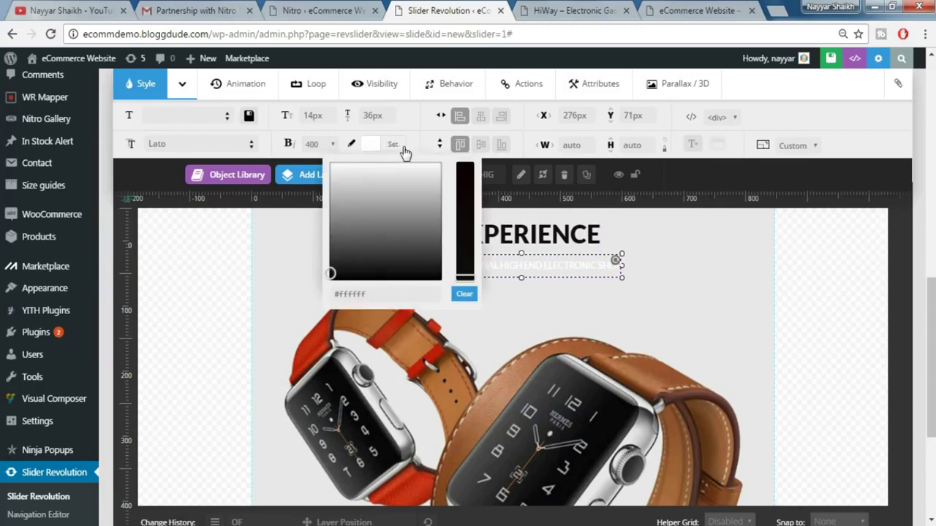
pyautogui.click(402, 288)
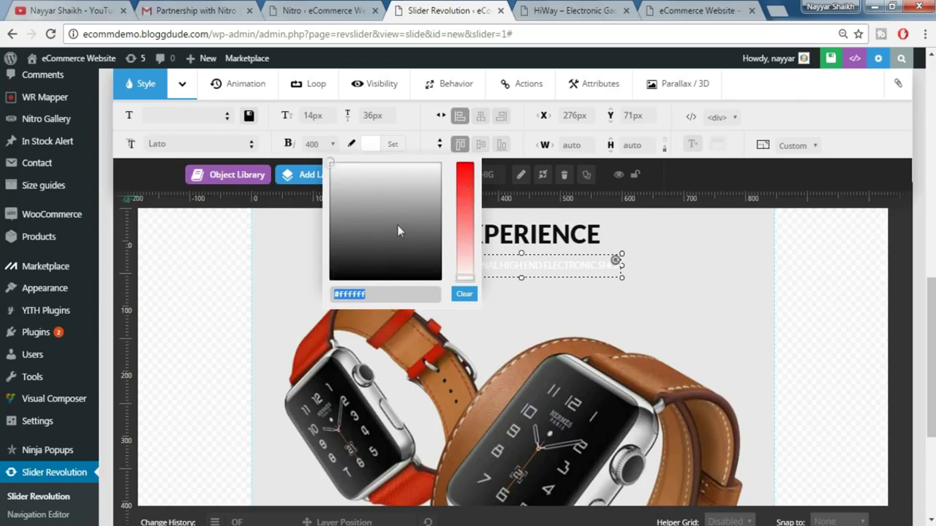
pyautogui.click(374, 227)
pyautogui.click(369, 293)
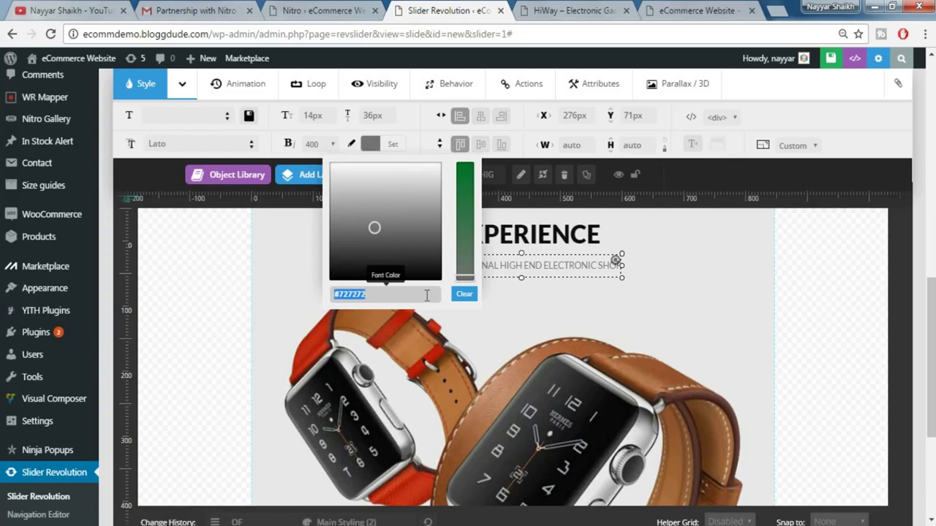
pyautogui.write('#')
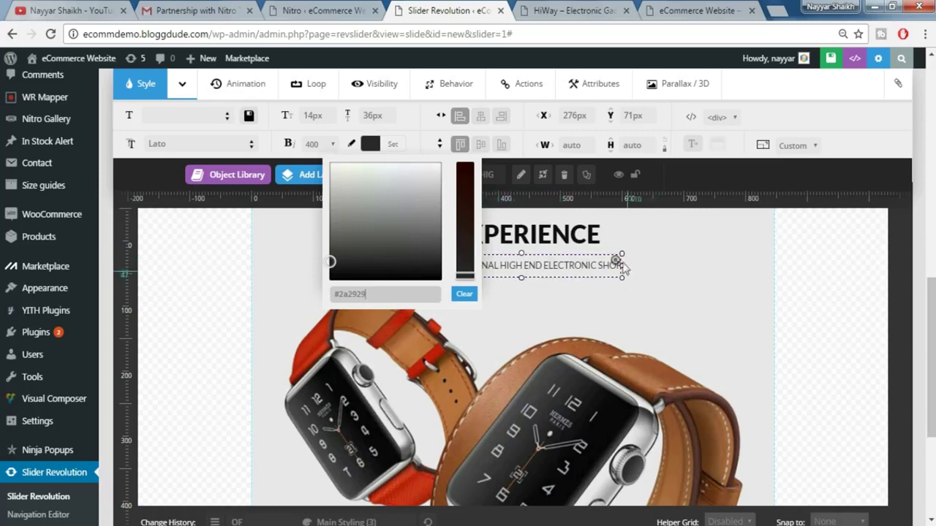
pyautogui.click(589, 269)
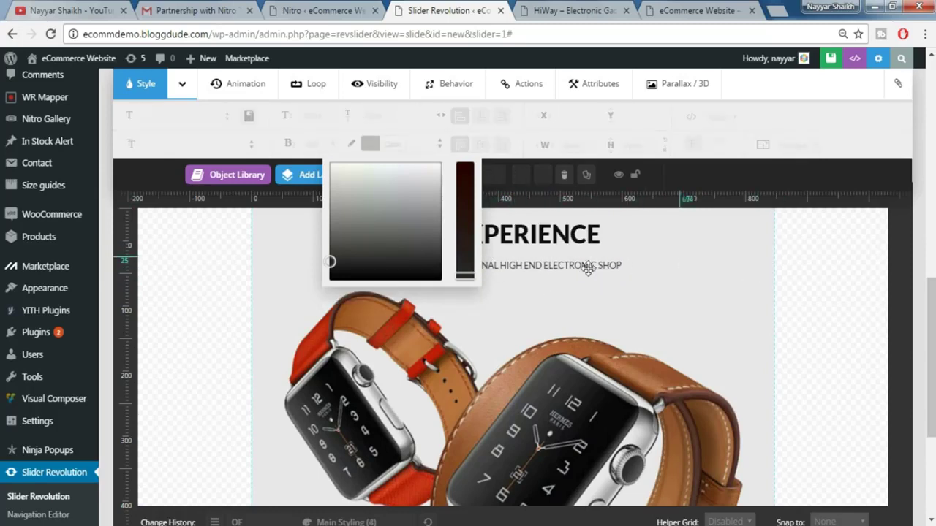
# - Nudge the subtitle into place just under EXPERIENCE, centred
pyautogui.click(588, 269)
pyautogui.moveTo(588, 269); pyautogui.dragTo(588, 264)
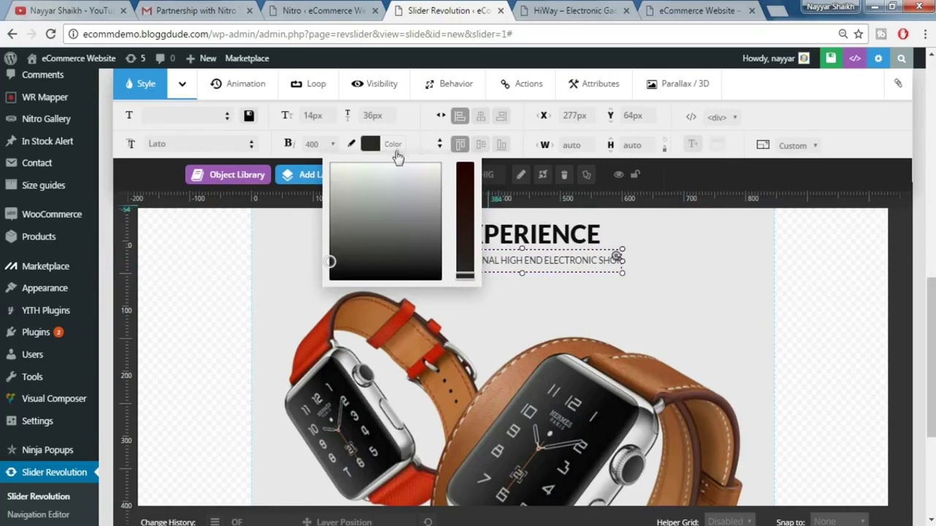
pyautogui.click(397, 146)
pyautogui.moveTo(519, 266); pyautogui.dragTo(516, 269)
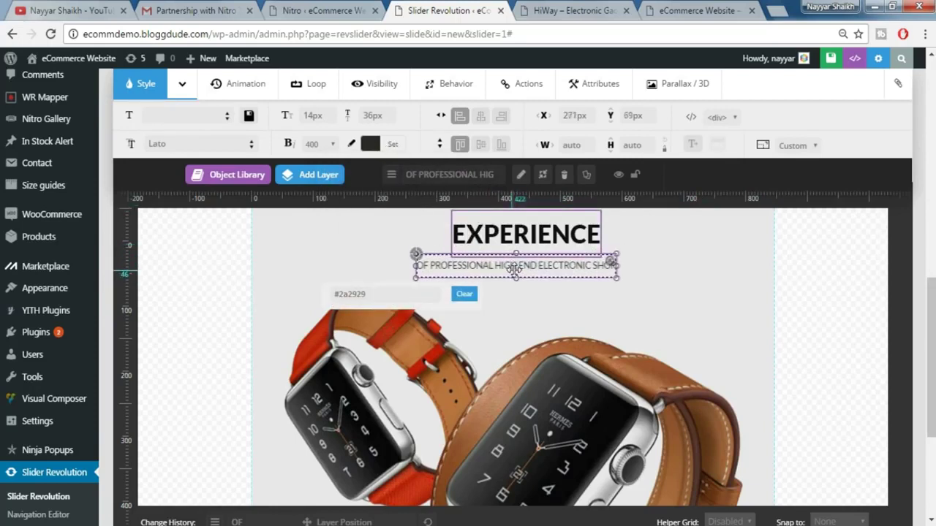
pyautogui.click(391, 144)
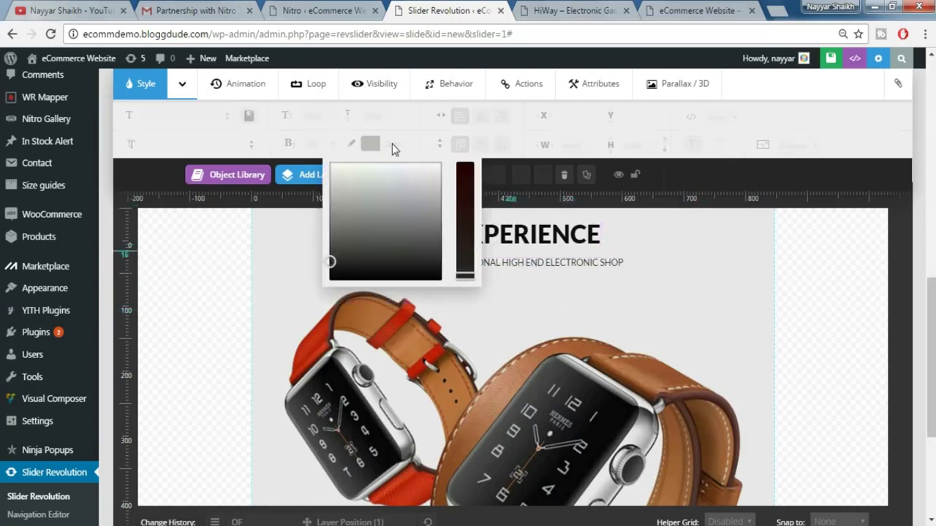
pyautogui.click(515, 265)
pyautogui.click(539, 260)
pyautogui.moveTo(539, 261); pyautogui.dragTo(533, 268)
# - Reload the live HiWay storefront to compare the slider, then return to the editor
pyautogui.click(551, 7)
pyautogui.press('F5')
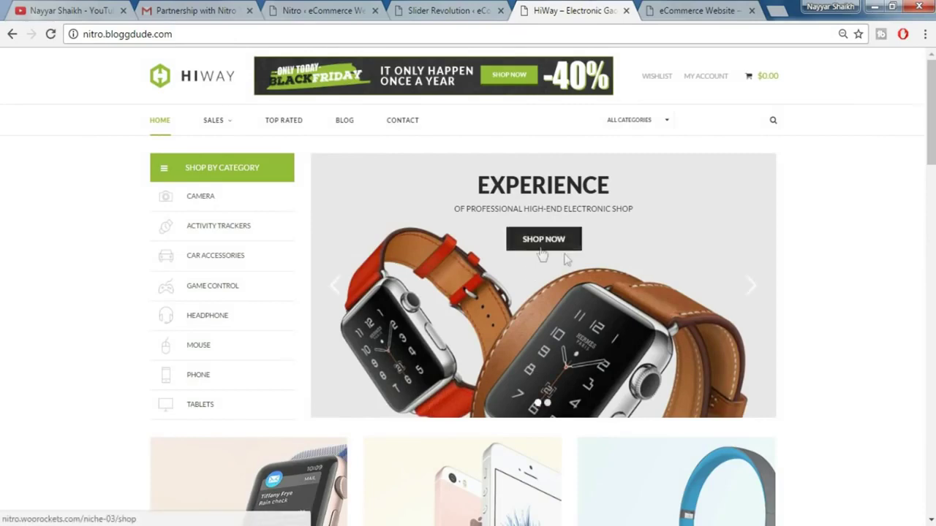
pyautogui.click(466, 9)
pyautogui.moveTo(346, 174)
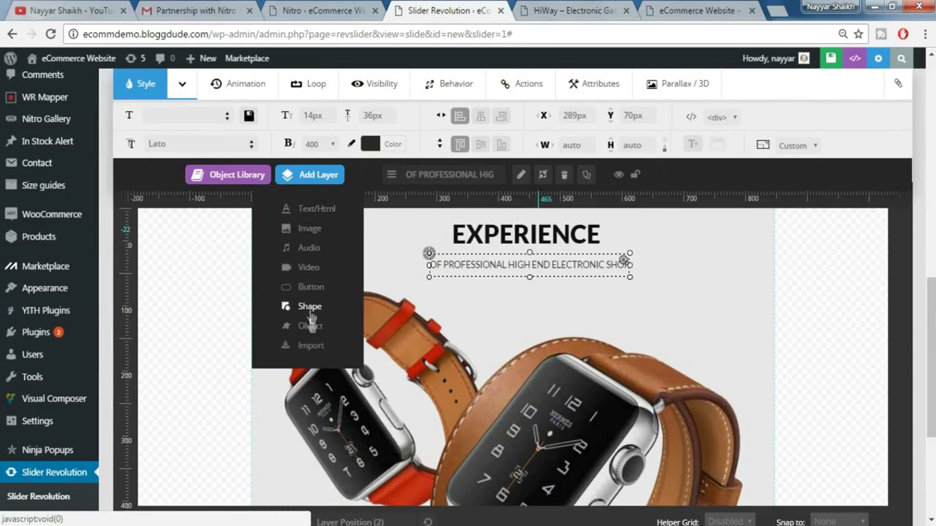
# - Add a Click Here button layer and place it below the subtitle
pyautogui.click(319, 288)
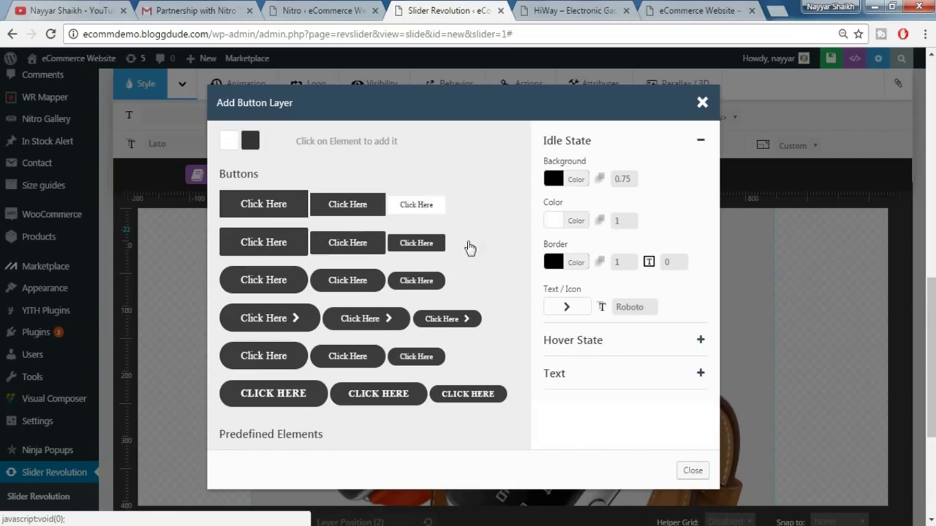
pyautogui.click(421, 214)
pyautogui.moveTo(345, 285); pyautogui.dragTo(523, 298)
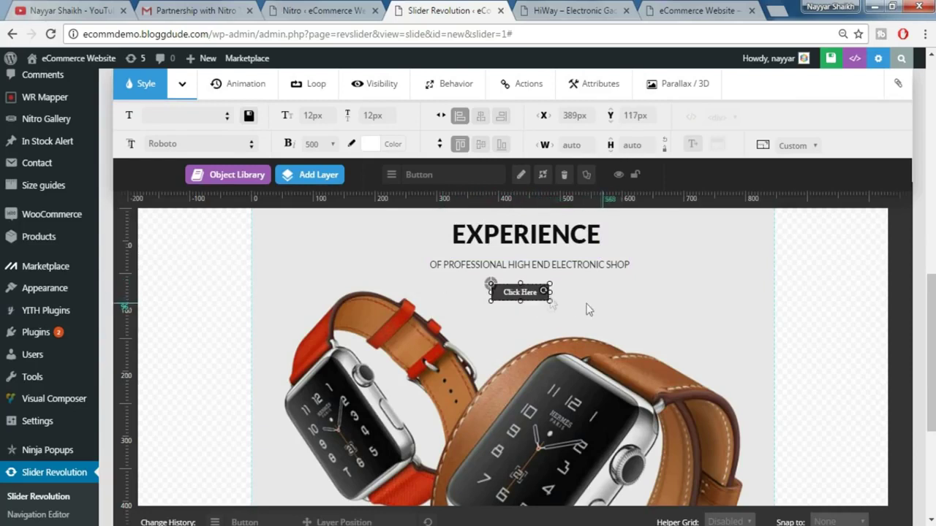
# - Set the button text to Lato, 14px size, 42px line height, weight 700
pyautogui.doubleClick(180, 144)
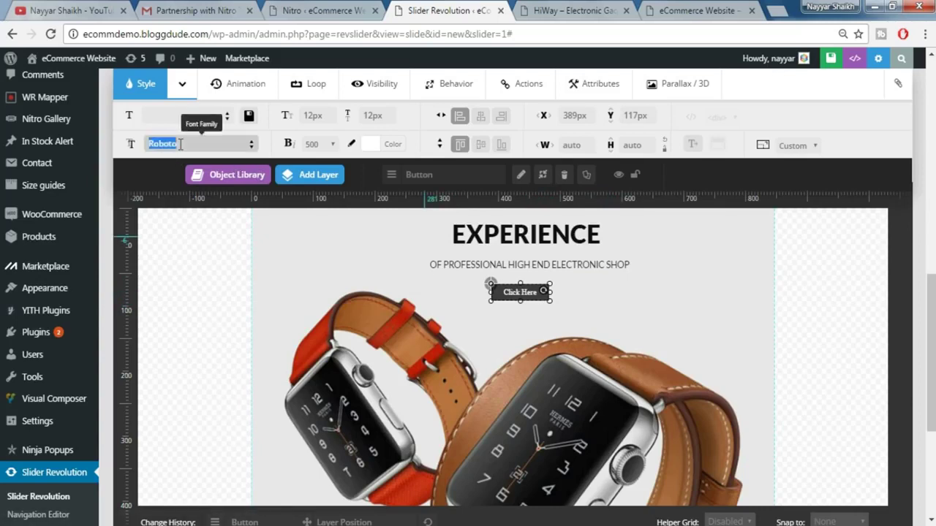
pyautogui.write('LAT')
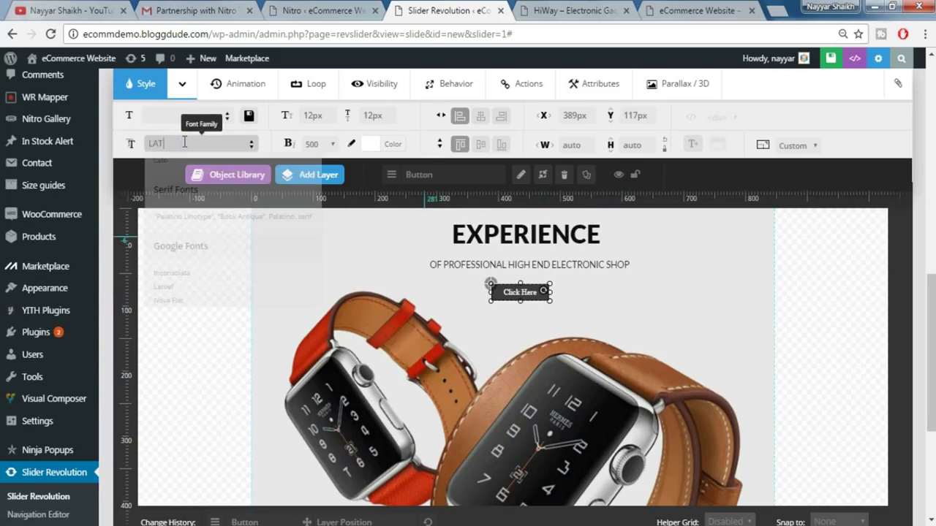
pyautogui.write('O')
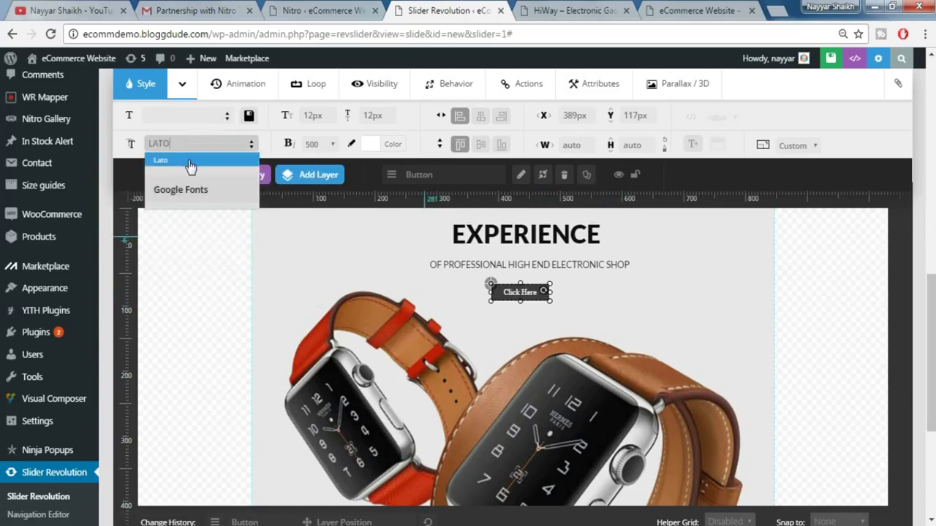
pyautogui.click(189, 163)
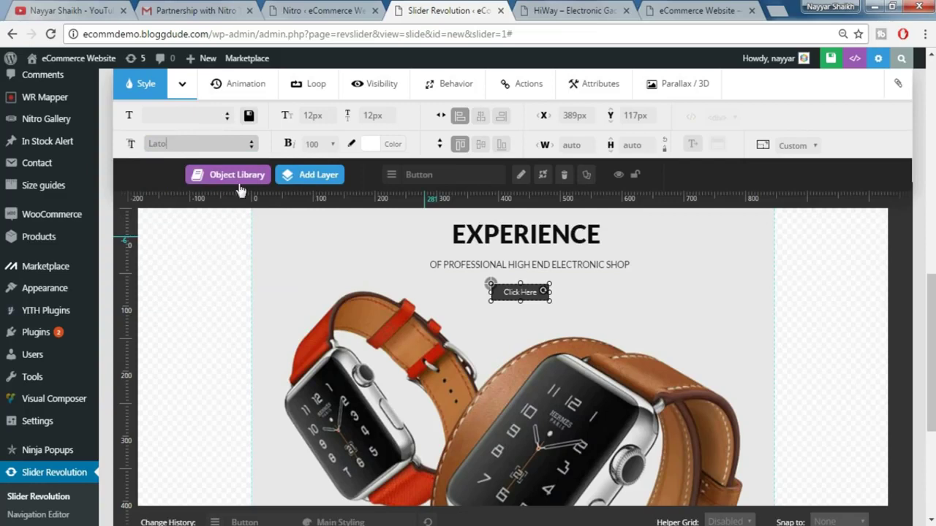
pyautogui.click(313, 115)
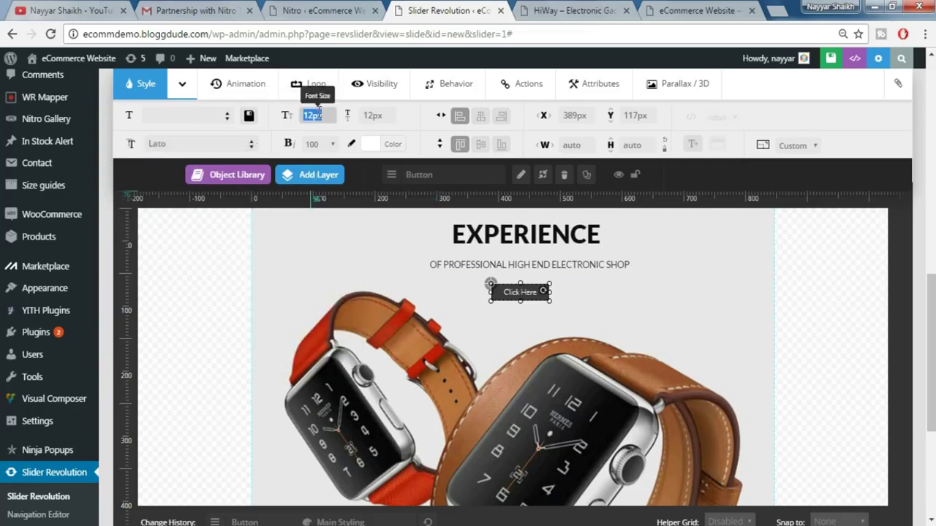
pyautogui.write('14')
pyautogui.click(373, 115)
pyautogui.write('42')
pyautogui.click(322, 147)
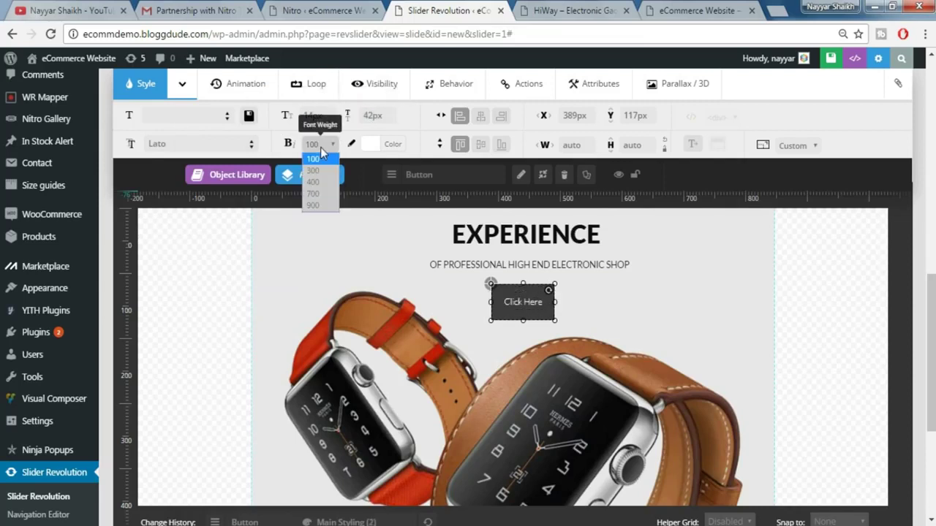
pyautogui.click(320, 195)
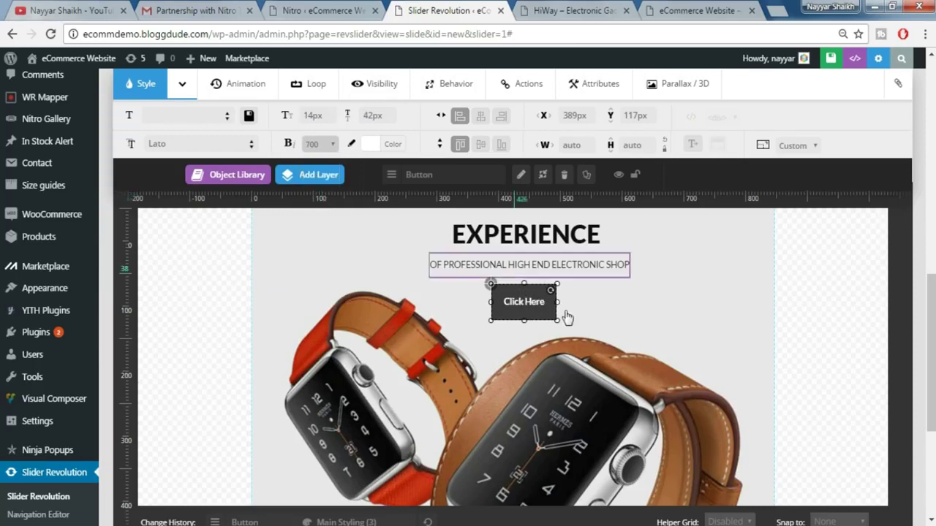
# - Nudge the Click Here button slightly upward under the subtitle
pyautogui.moveTo(535, 314); pyautogui.dragTo(539, 305)
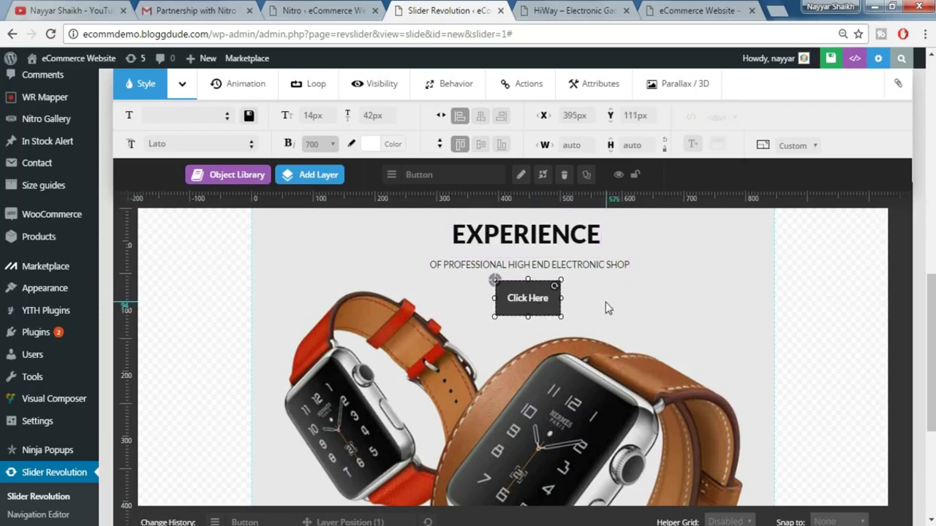
pyautogui.click(548, 307)
pyautogui.click(541, 305)
pyautogui.scroll(1, 682, 296)
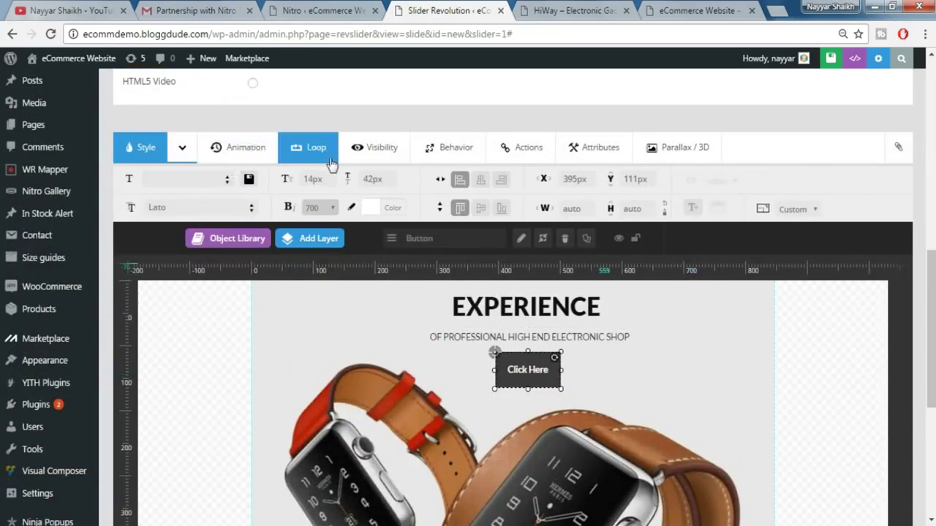
# - Add a button action with a Click trigger and the Simple Link type
pyautogui.click(519, 157)
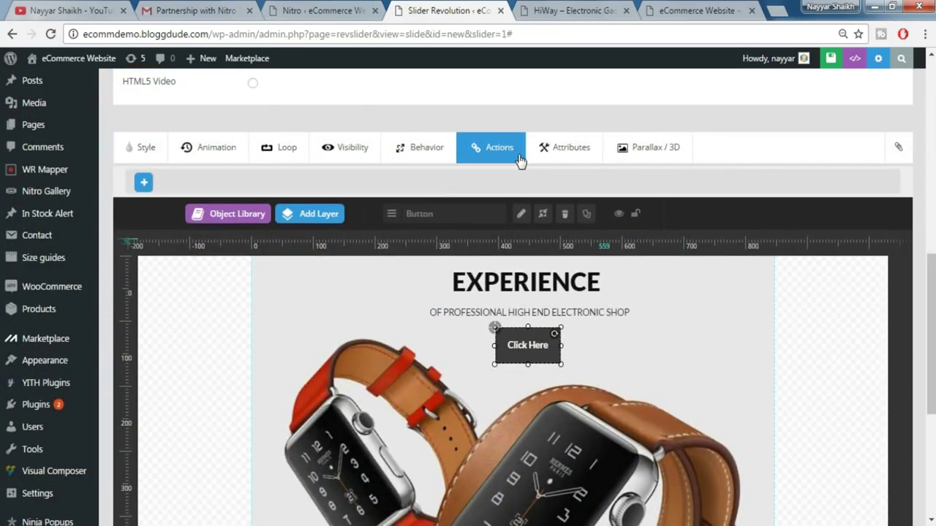
pyautogui.click(145, 184)
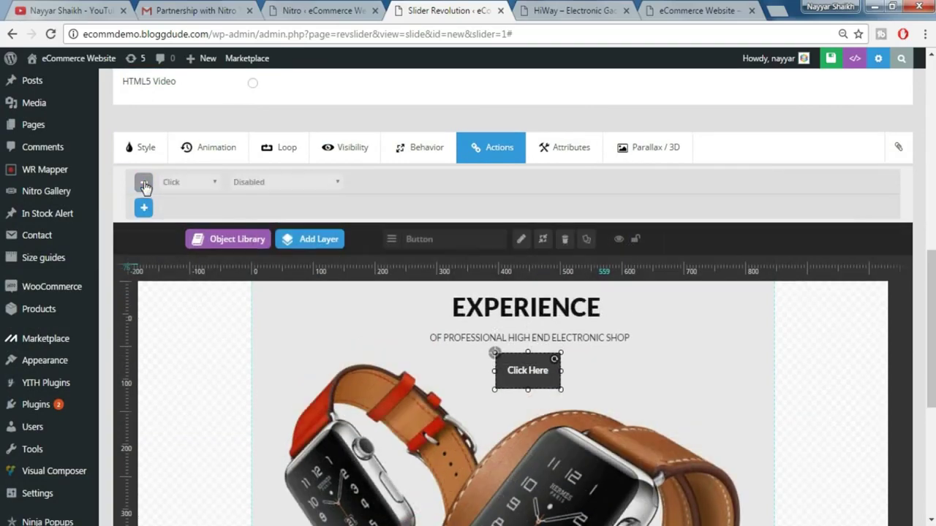
pyautogui.click(194, 189)
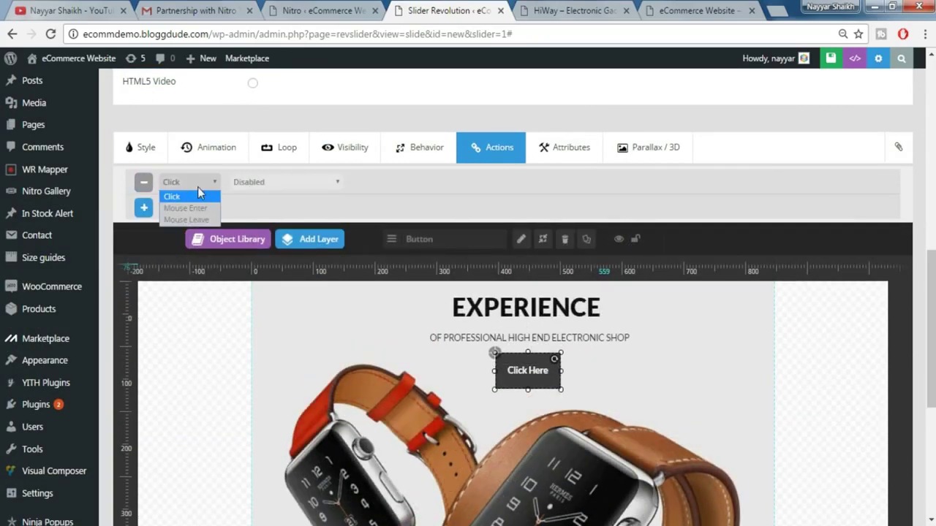
pyautogui.click(198, 190)
pyautogui.click(270, 188)
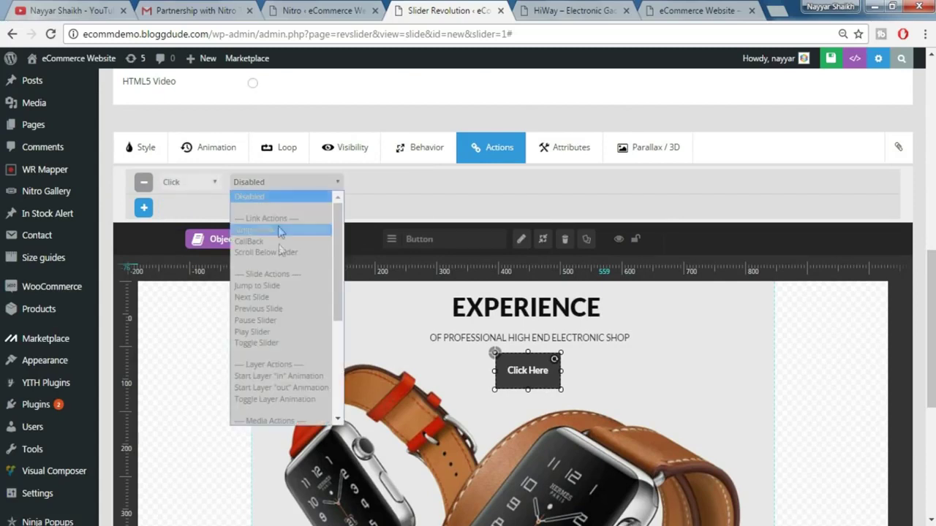
pyautogui.scroll(-2, 279, 345)
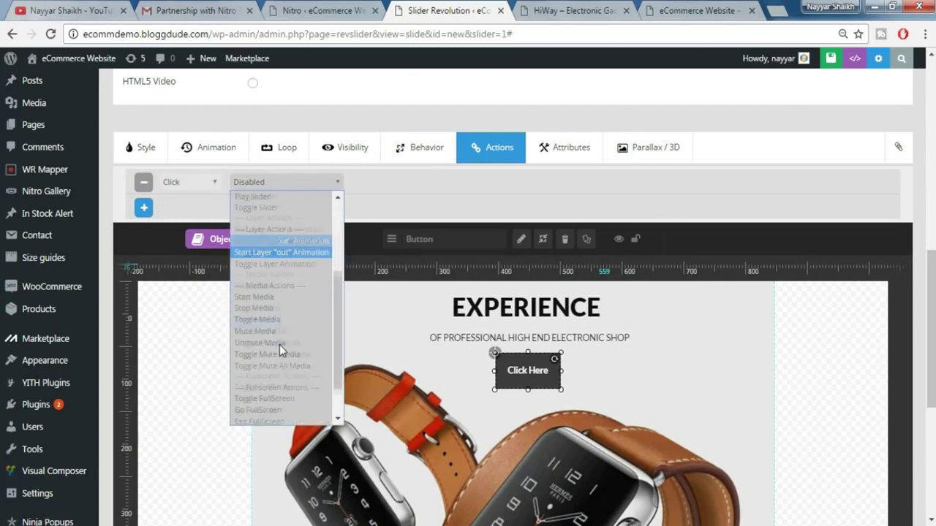
pyautogui.scroll(-1, 280, 344)
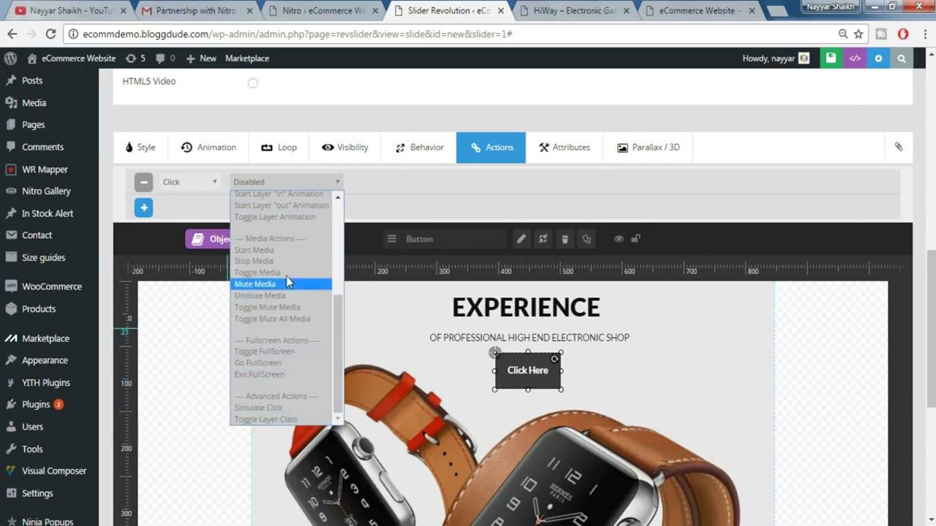
pyautogui.scroll(3, 296, 264)
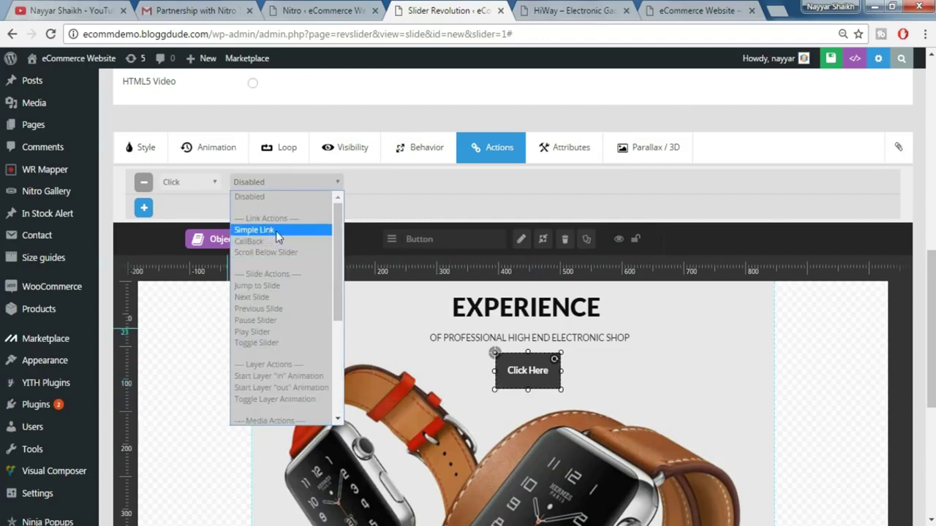
pyautogui.click(282, 229)
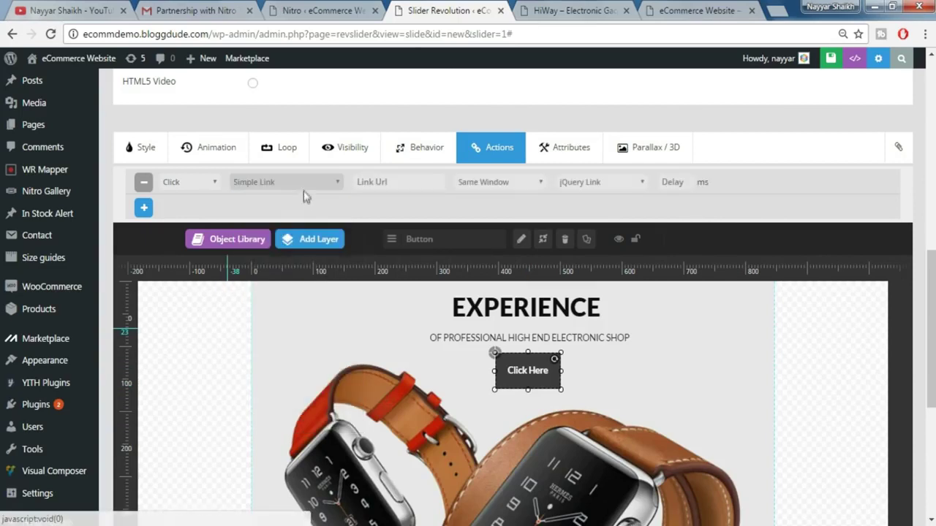
# - Link the button to BLOGGDUDE.COM, opening in the same window
pyautogui.click(411, 181)
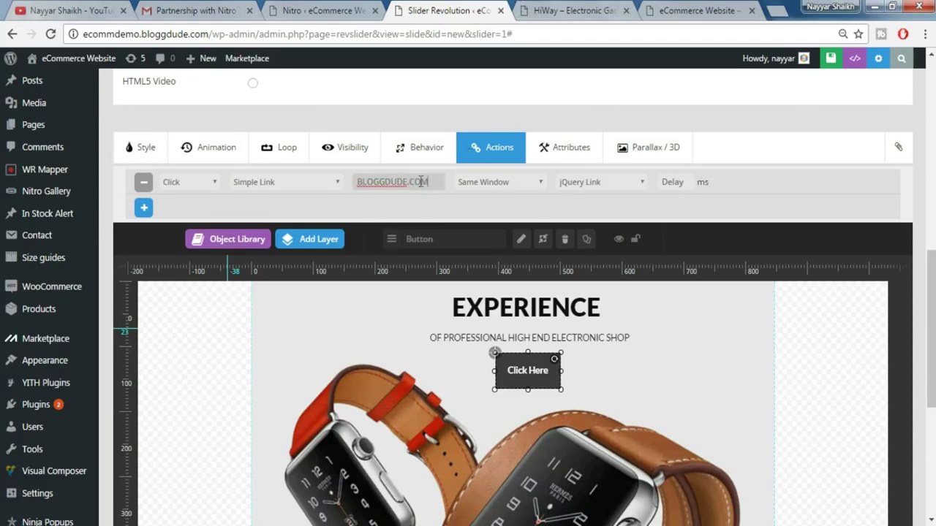
pyautogui.click(431, 187)
pyautogui.click(488, 186)
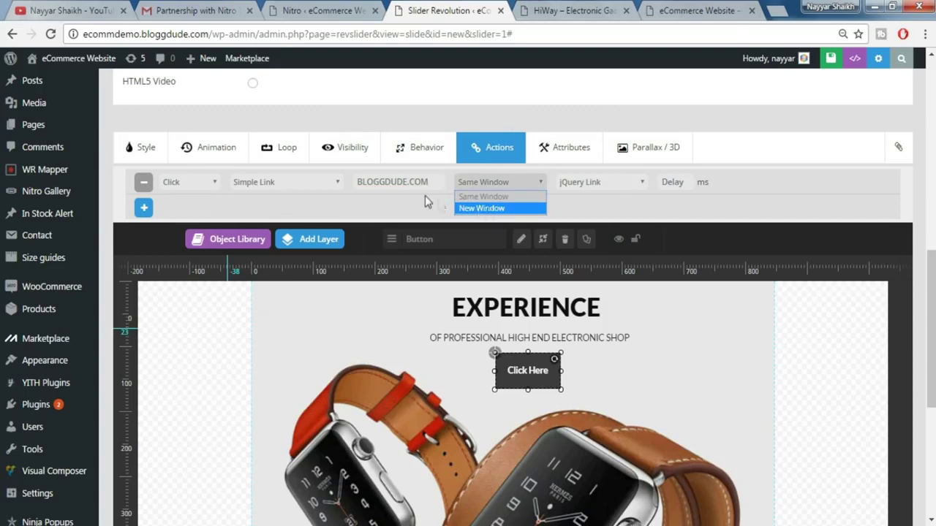
pyautogui.click(508, 209)
pyautogui.click(509, 184)
pyautogui.click(503, 196)
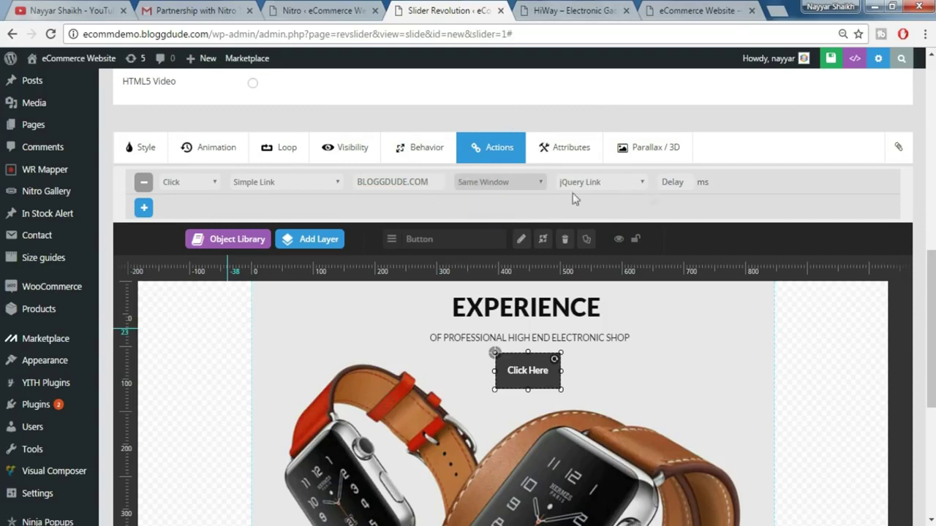
pyautogui.scroll(-1, 628, 325)
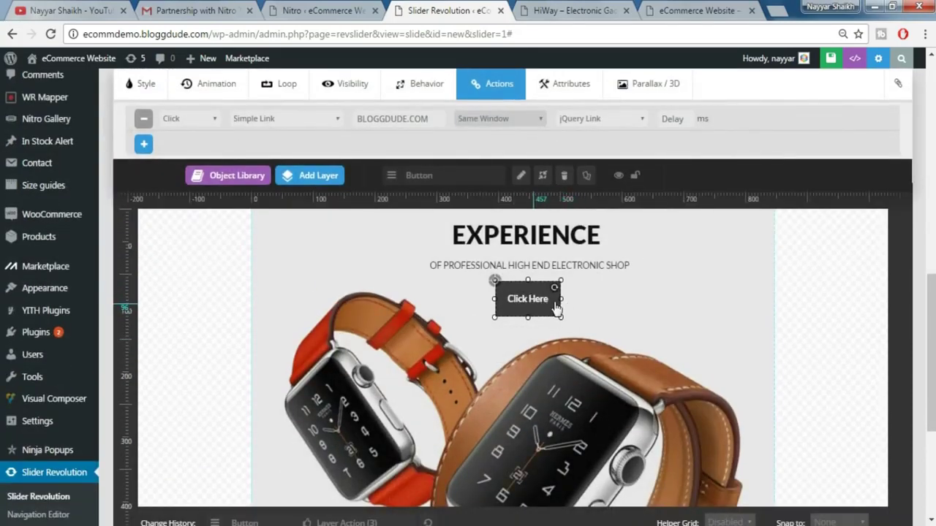
pyautogui.scroll(-1, 637, 315)
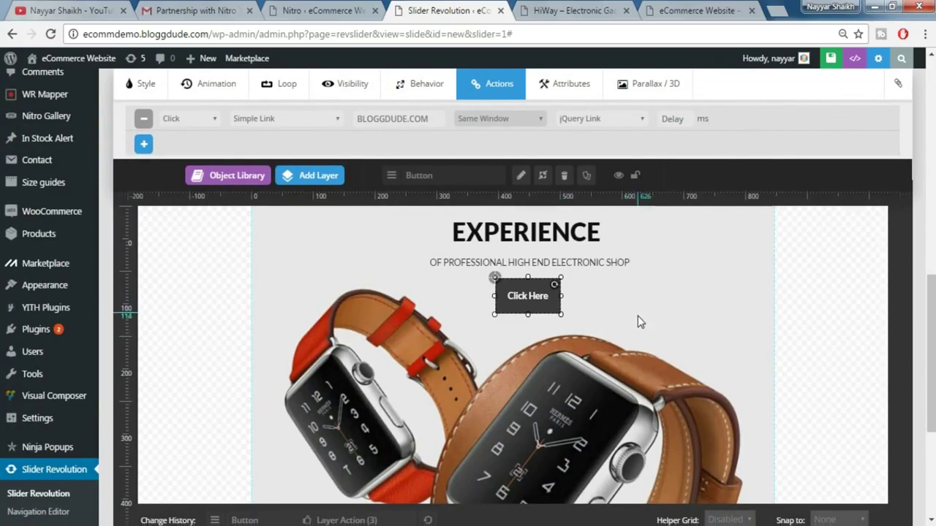
pyautogui.scroll(2, 643, 366)
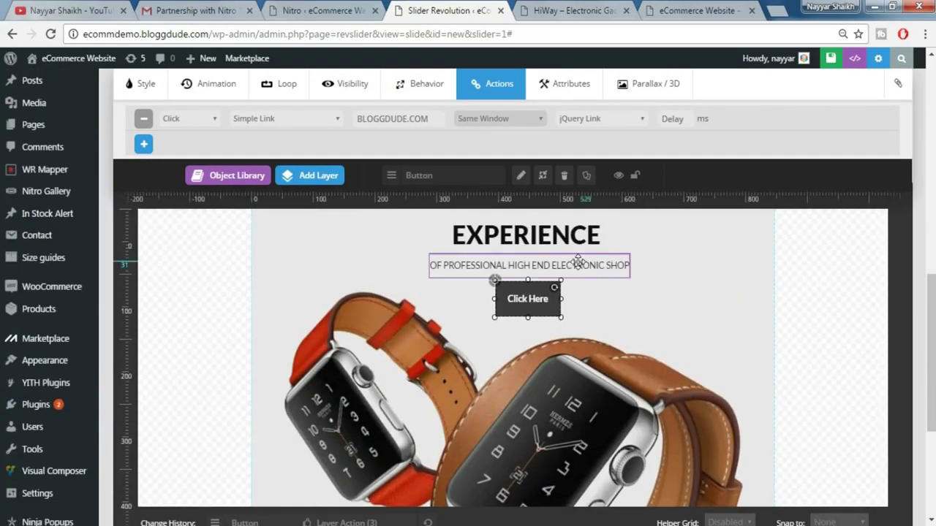
pyautogui.scroll(-3, 629, 308)
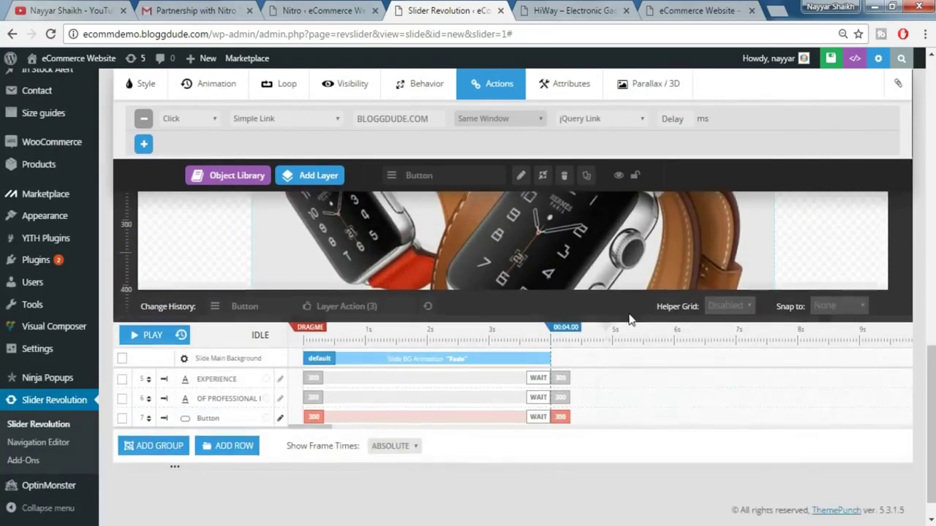
pyautogui.scroll(2, 549, 331)
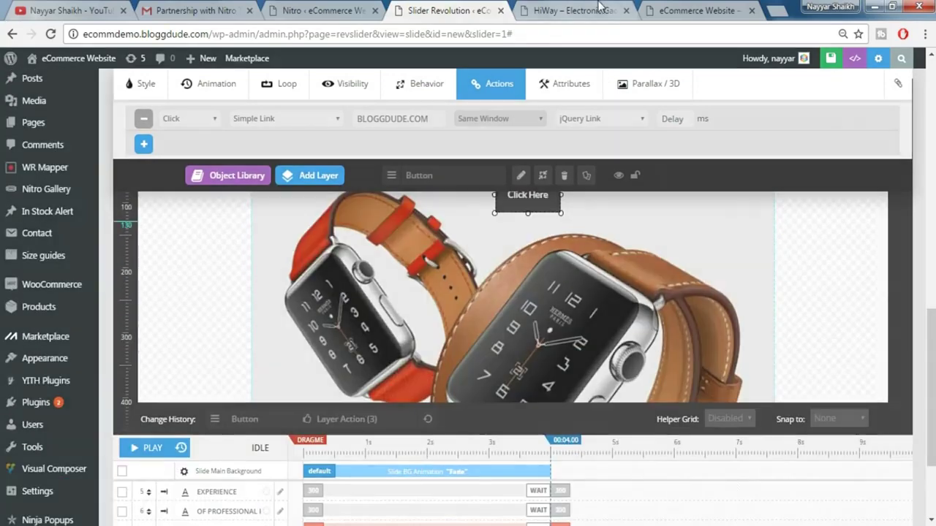
pyautogui.click(601, 9)
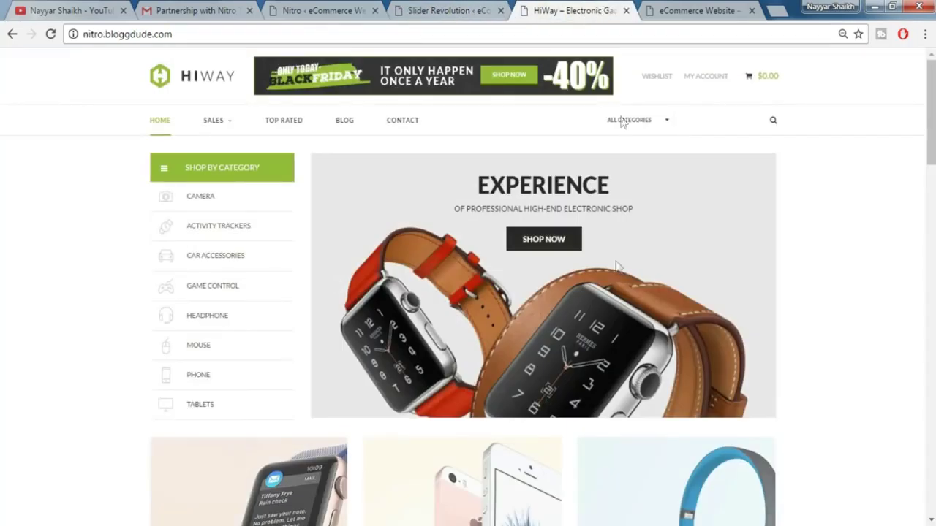
pyautogui.click(756, 289)
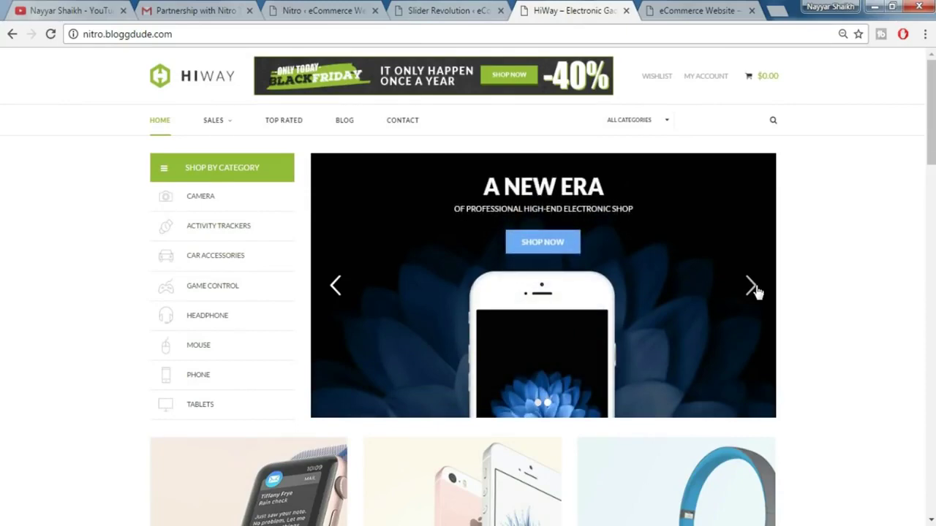
pyautogui.click(756, 290)
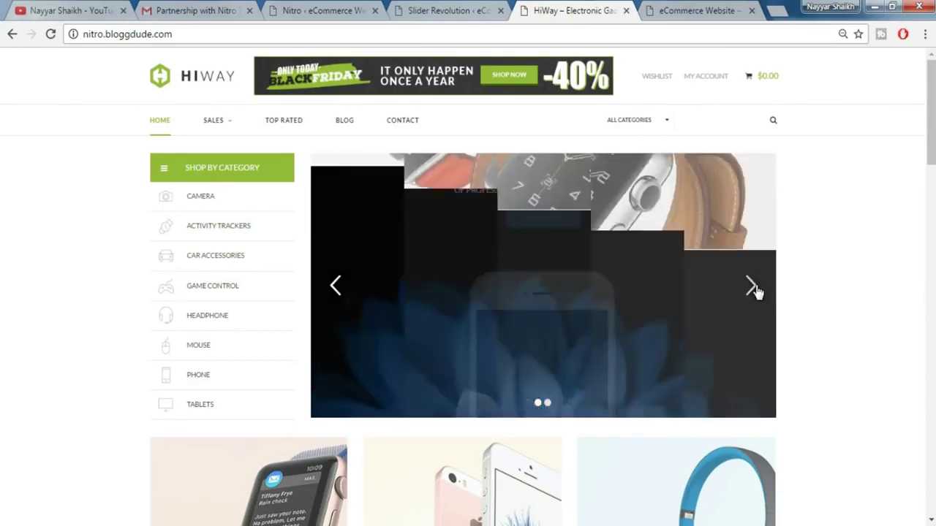
pyautogui.click(446, 11)
pyautogui.scroll(-3, 368, 431)
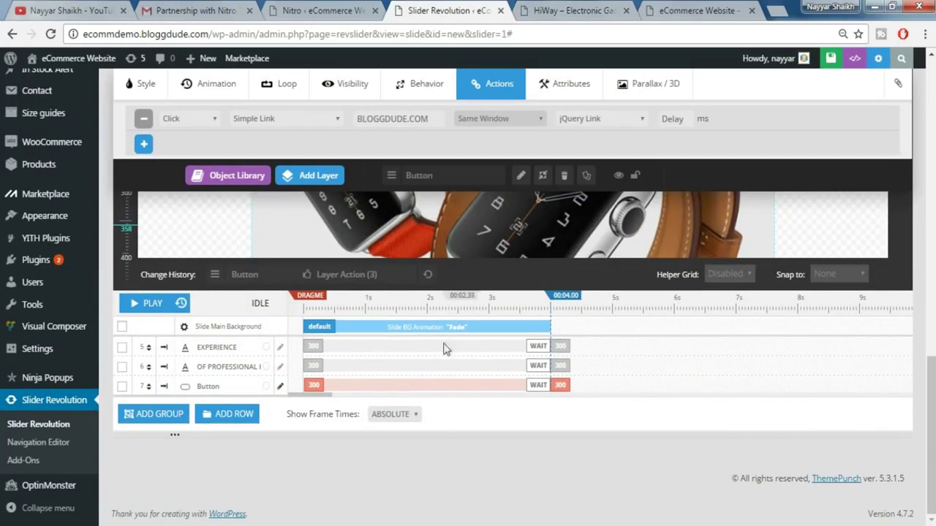
# - Set the EXPERIENCE entrance to start at 900 ms with a 1000 ms duration
pyautogui.click(399, 350)
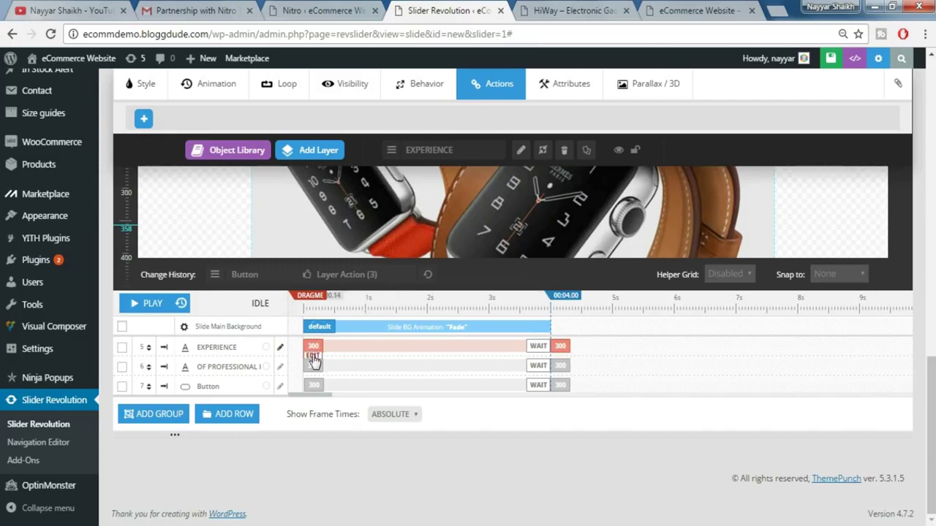
pyautogui.click(313, 357)
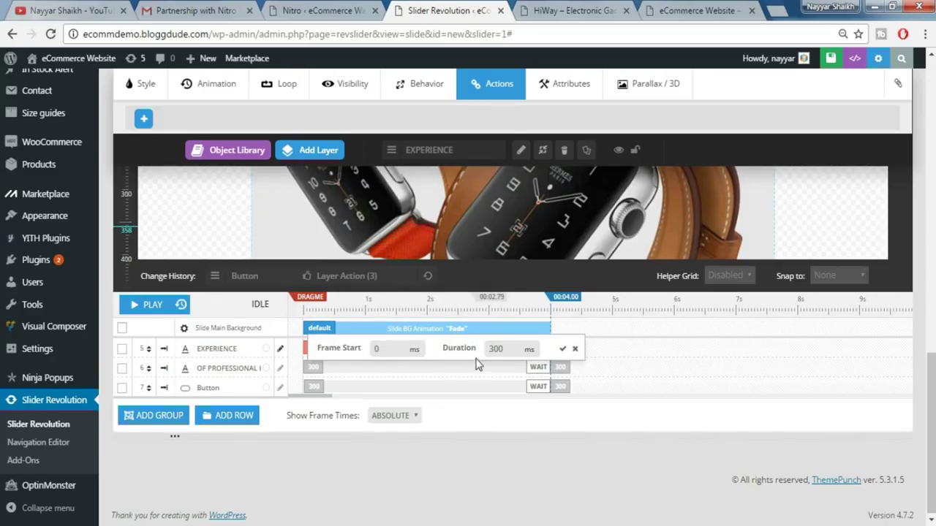
pyautogui.scroll(2, 494, 269)
pyautogui.scroll(2, 494, 270)
pyautogui.scroll(-5, 516, 336)
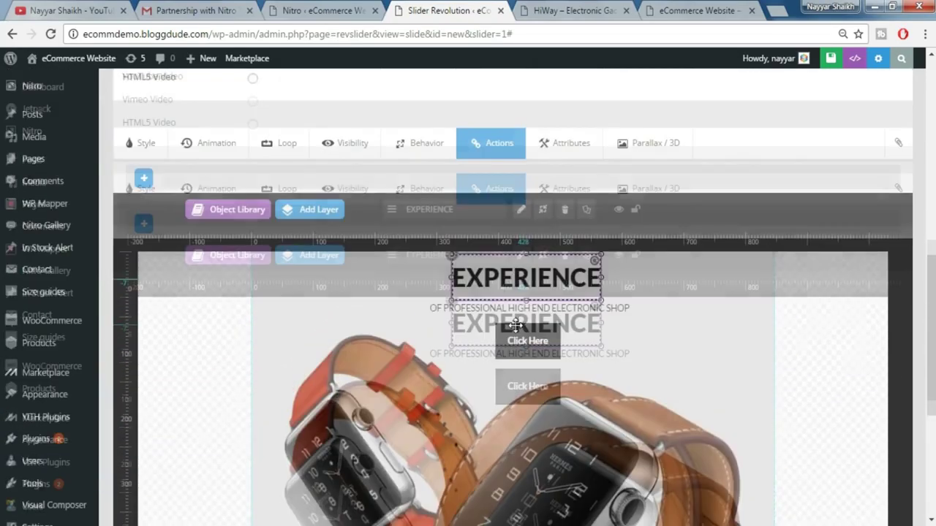
pyautogui.scroll(-2, 516, 336)
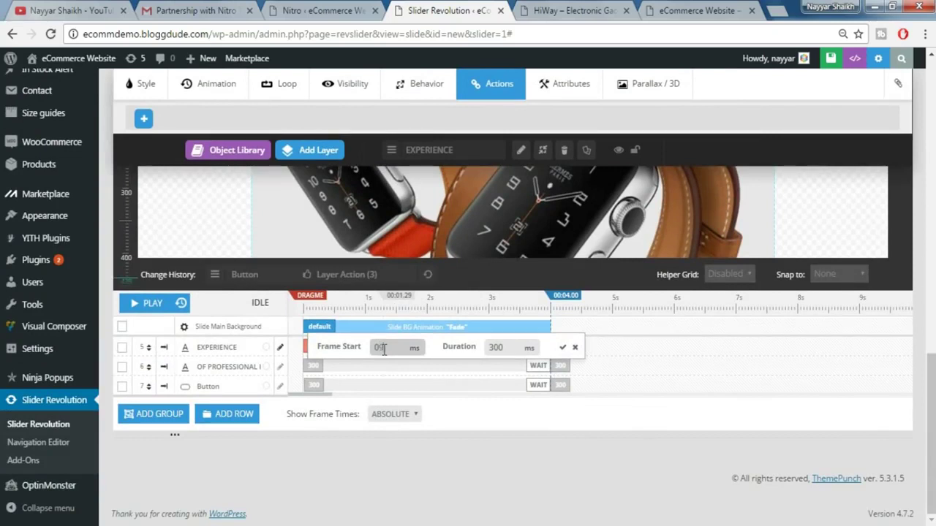
pyautogui.click(505, 347)
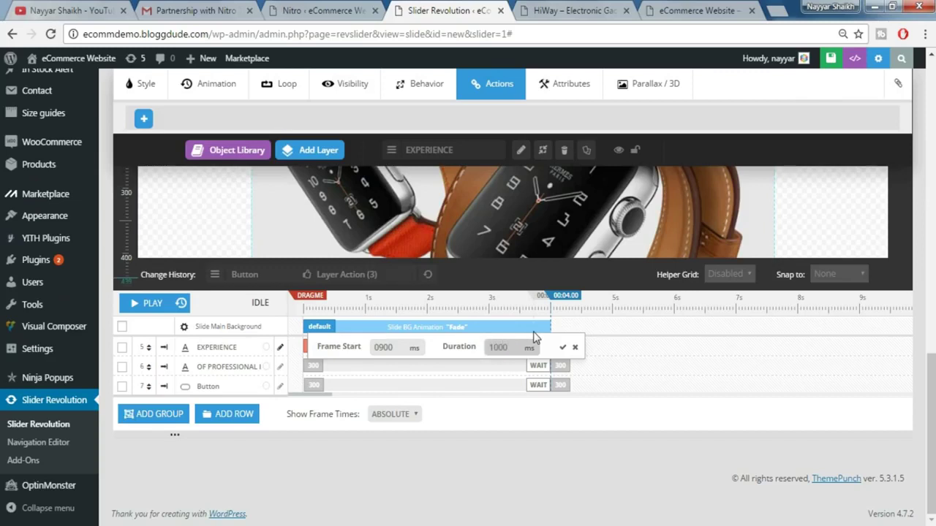
pyautogui.click(563, 351)
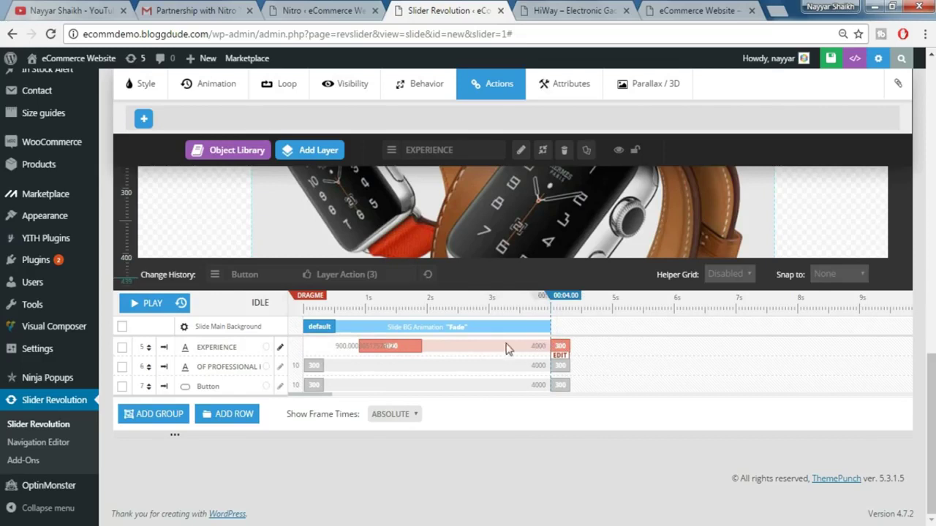
# - Set the EXPERIENCE exit to start at 4000 ms lasting 330 ms
pyautogui.click(565, 360)
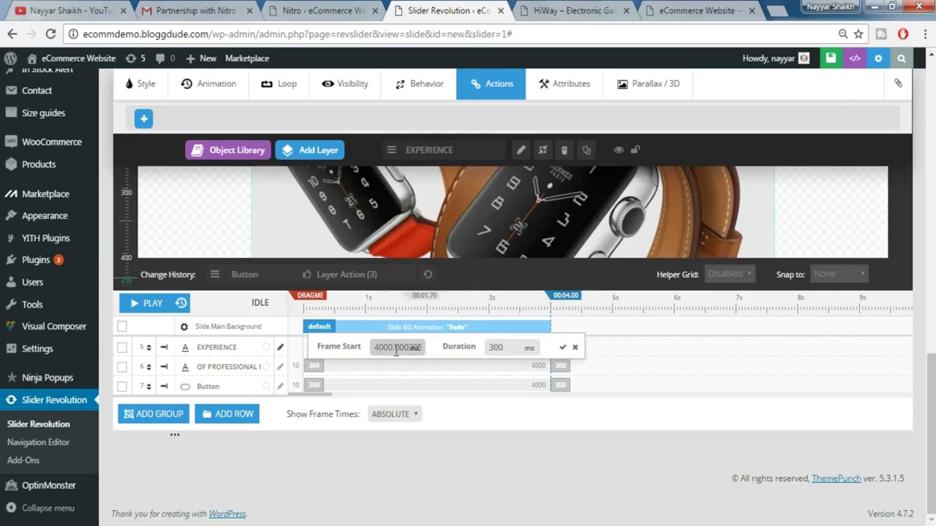
pyautogui.doubleClick(390, 348)
pyautogui.write('4000')
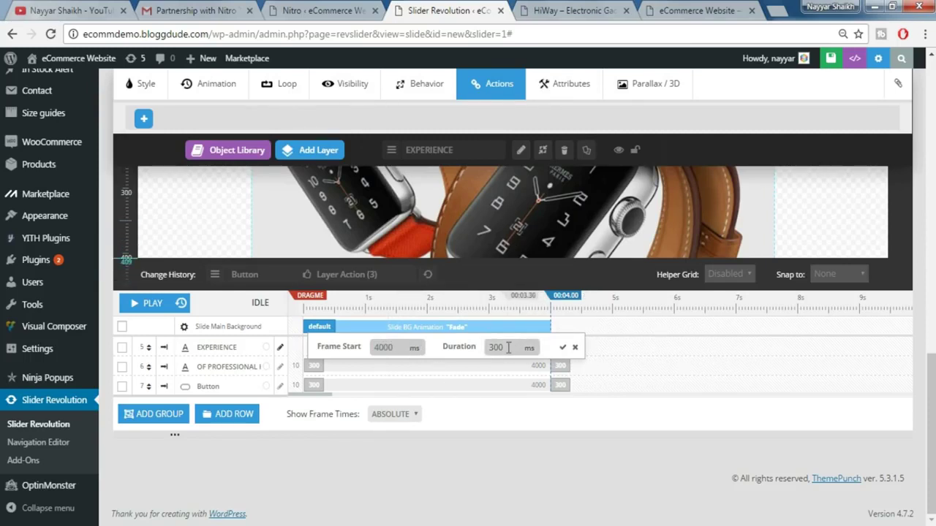
pyautogui.click(506, 347)
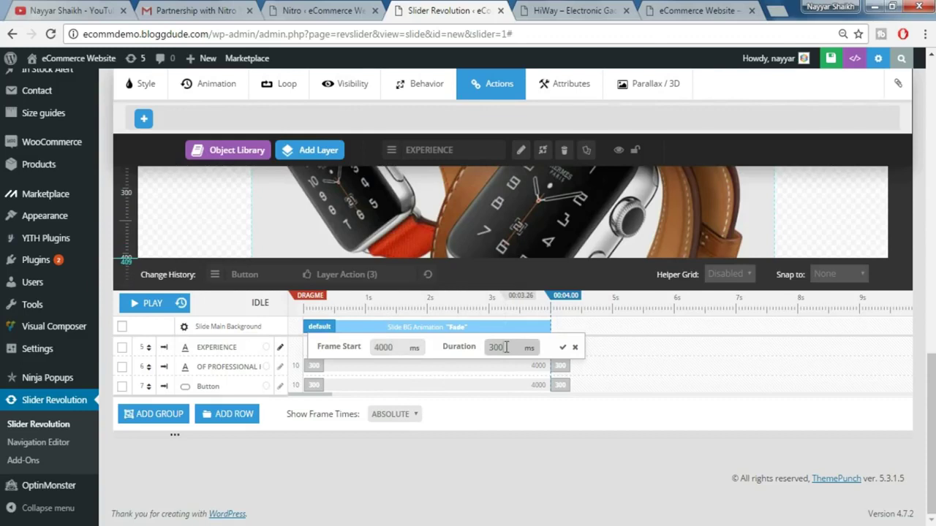
pyautogui.doubleClick(506, 347)
pyautogui.moveTo(525, 348); pyautogui.dragTo(479, 354)
pyautogui.write('330')
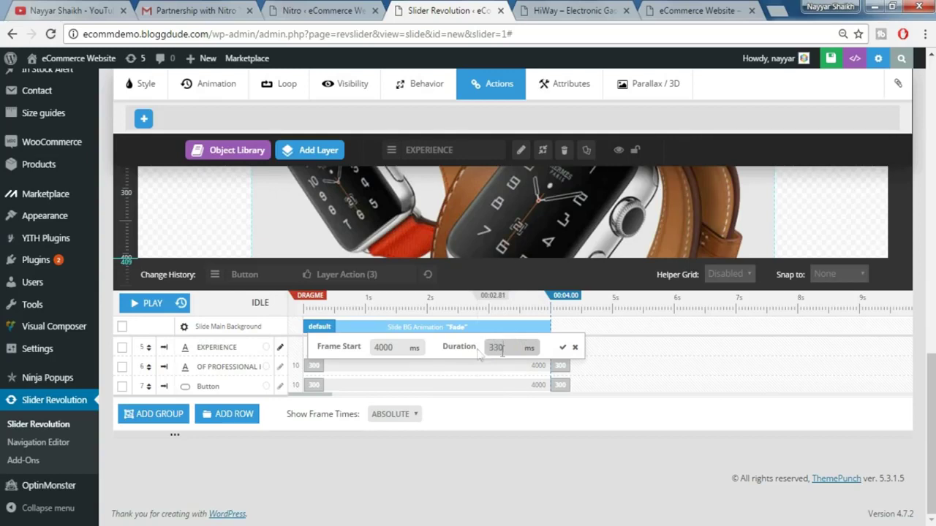
pyautogui.click(562, 349)
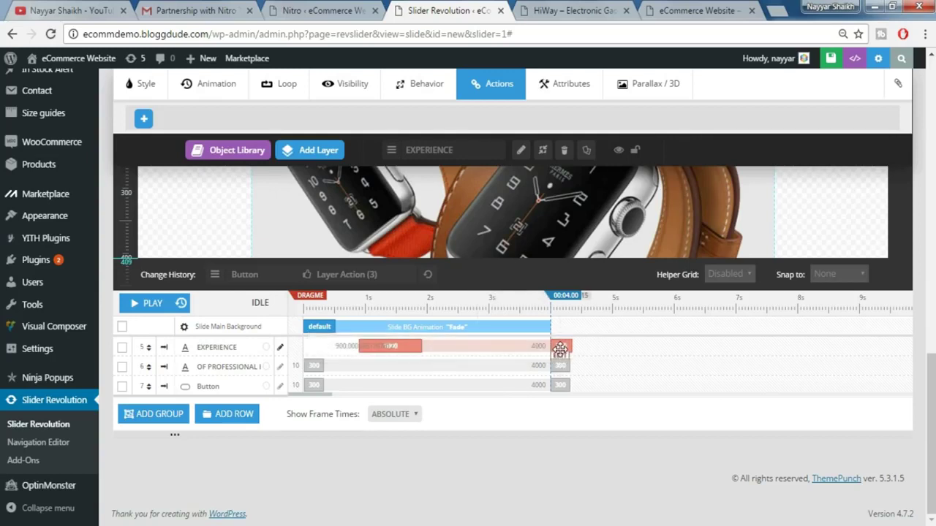
# - Make the subtitle enter at 1500 ms and give its exit a 710 ms duration
pyautogui.click(315, 364)
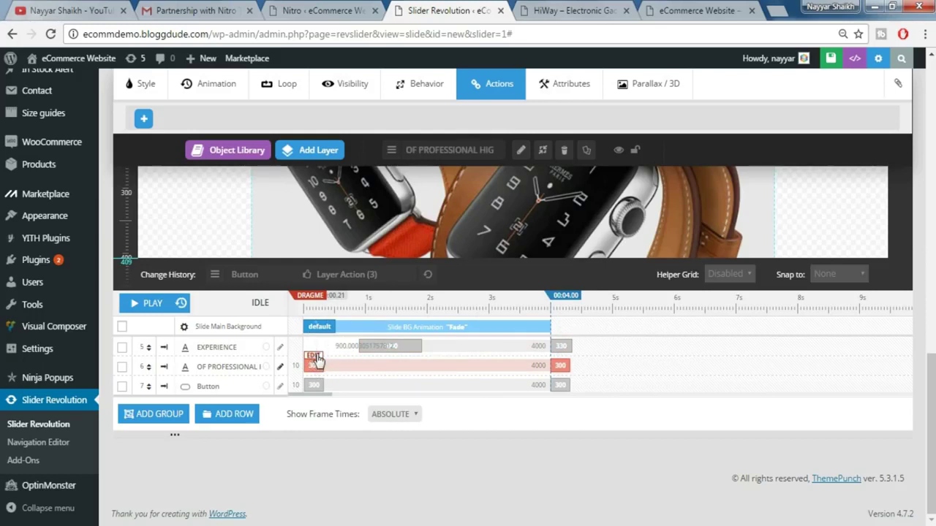
pyautogui.click(314, 357)
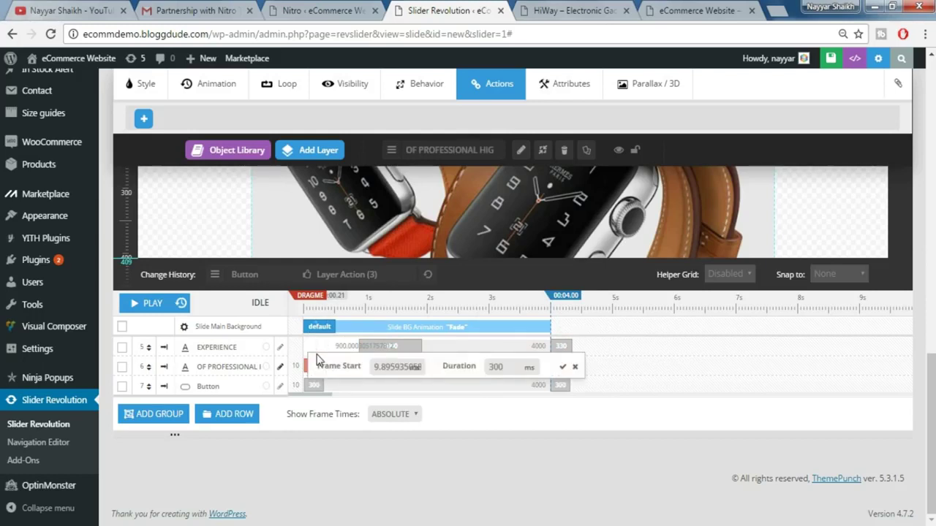
pyautogui.doubleClick(389, 369)
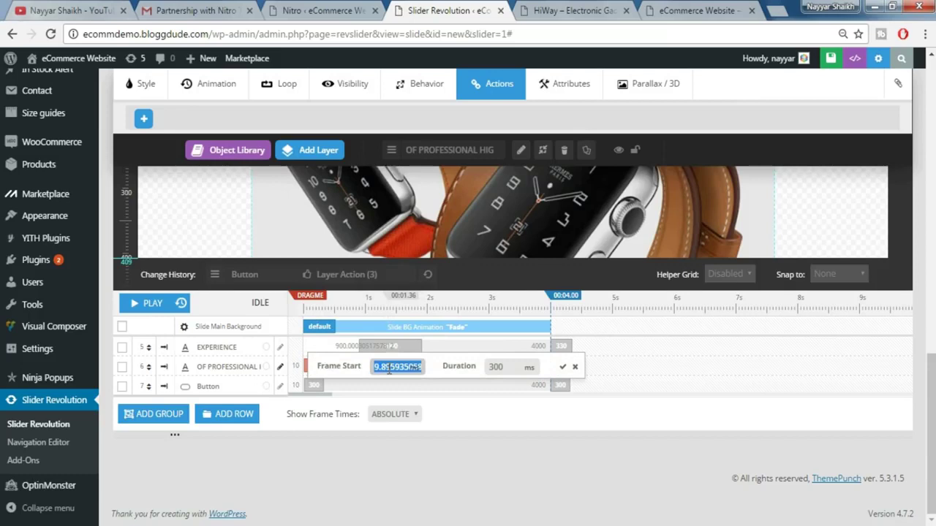
pyautogui.write('1500')
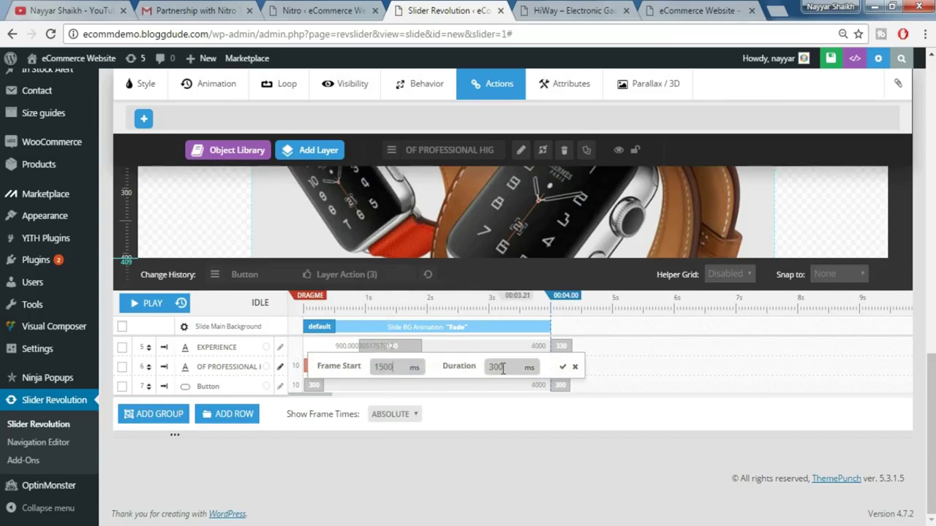
pyautogui.moveTo(503, 369); pyautogui.dragTo(483, 364)
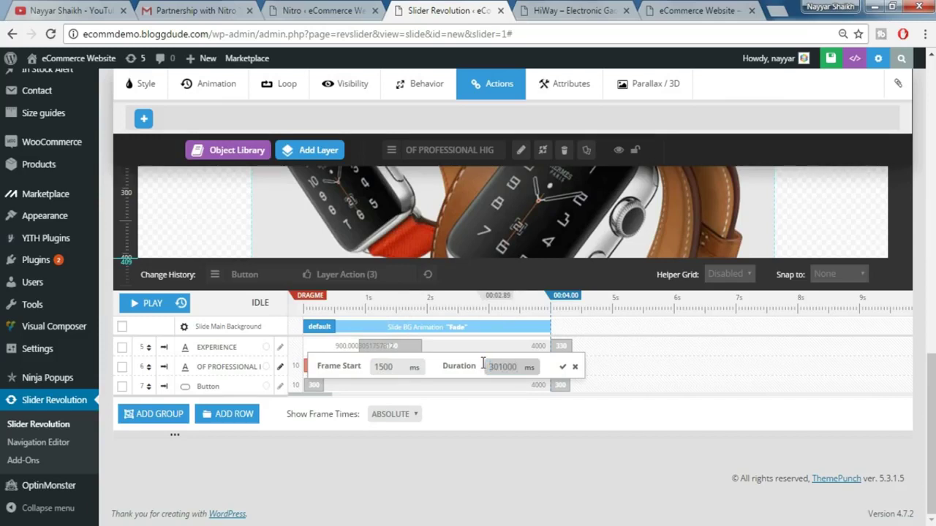
pyautogui.hotkey('ctrl', 'a')
pyautogui.write('1')
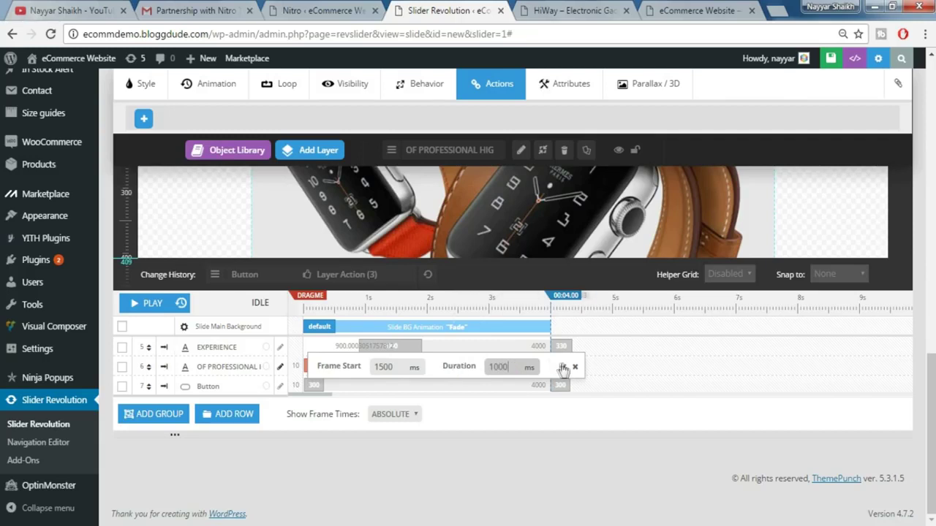
pyautogui.click(563, 367)
pyautogui.click(564, 358)
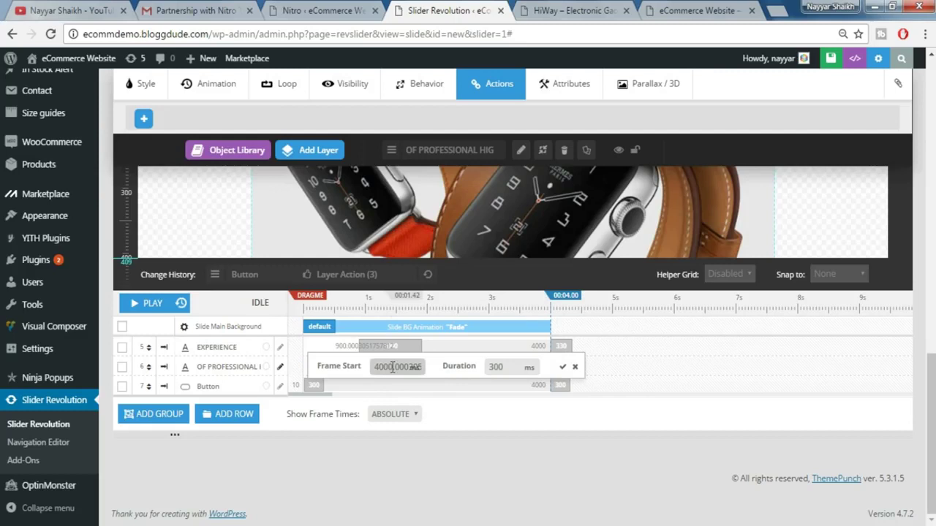
pyautogui.click(496, 367)
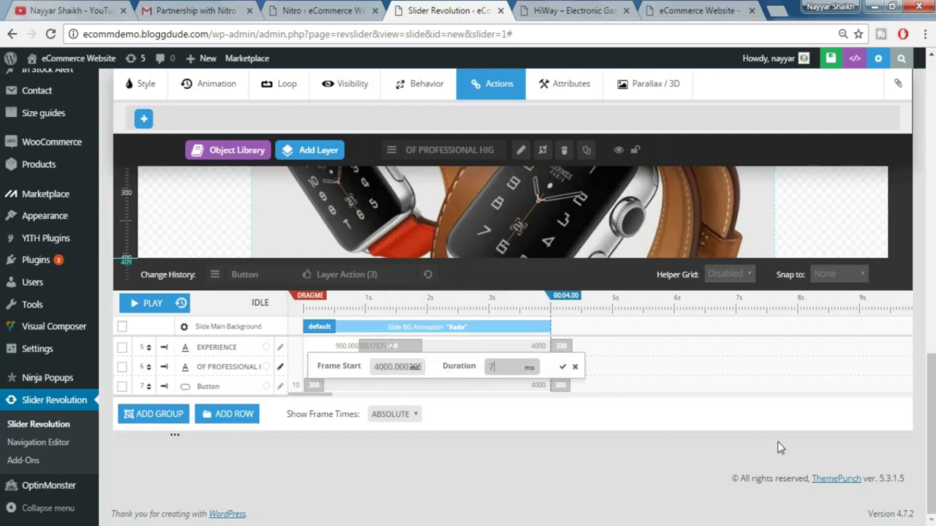
pyautogui.click(562, 366)
# - Set the Button's entrance to start at 2300 ms with a 350 ms duration
pyautogui.click(358, 389)
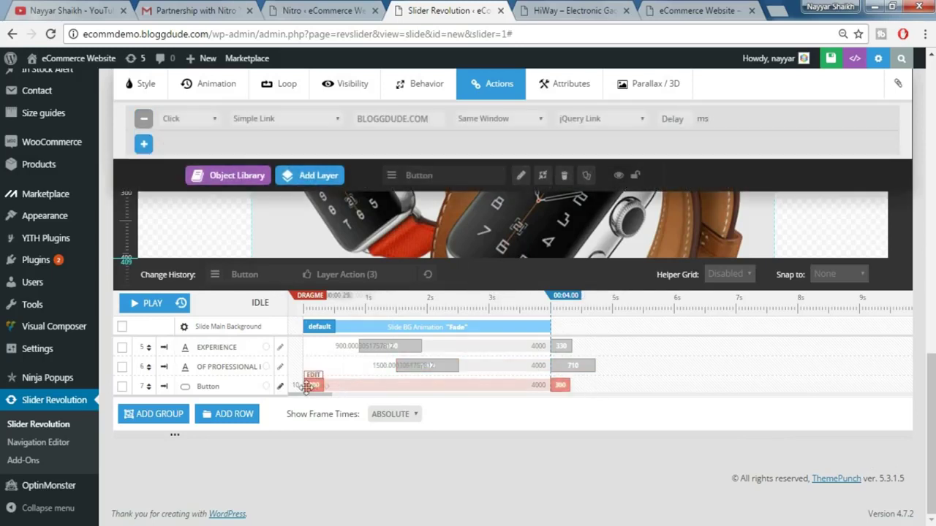
pyautogui.click(314, 378)
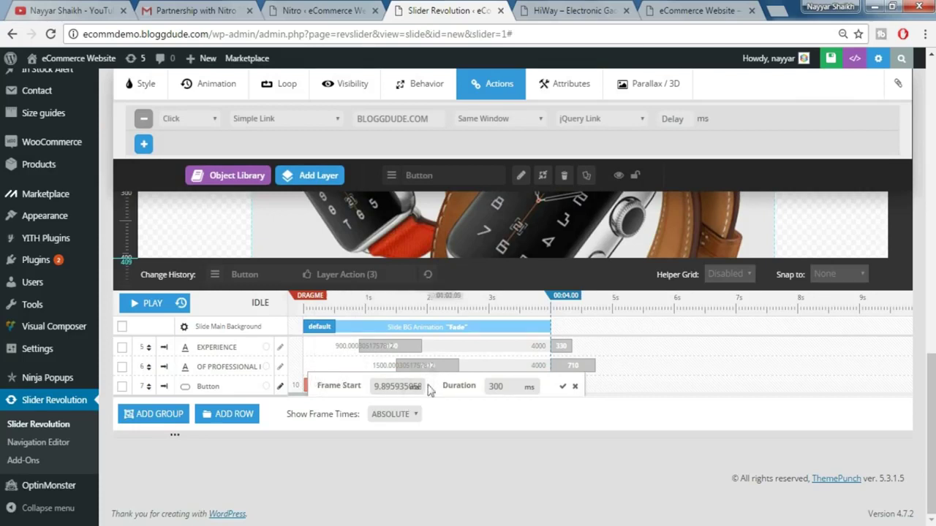
pyautogui.moveTo(419, 386); pyautogui.dragTo(367, 384)
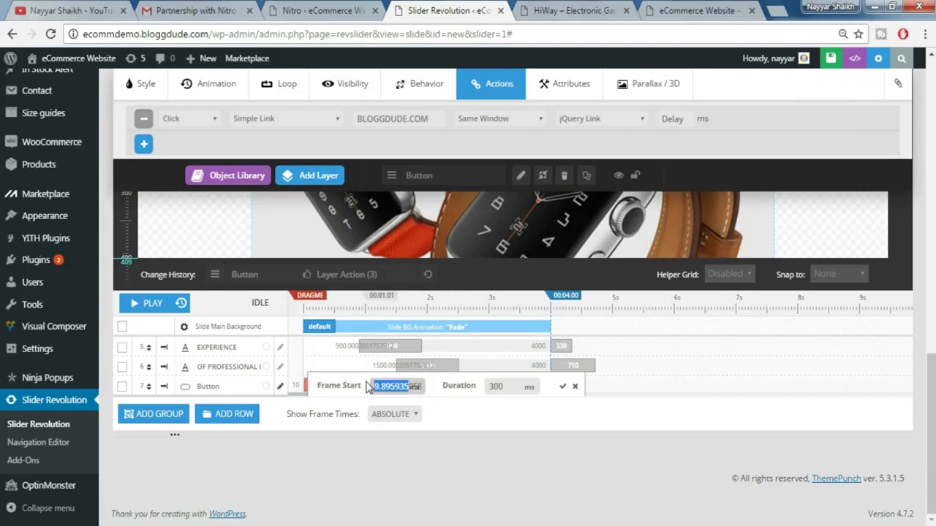
pyautogui.click(329, 382)
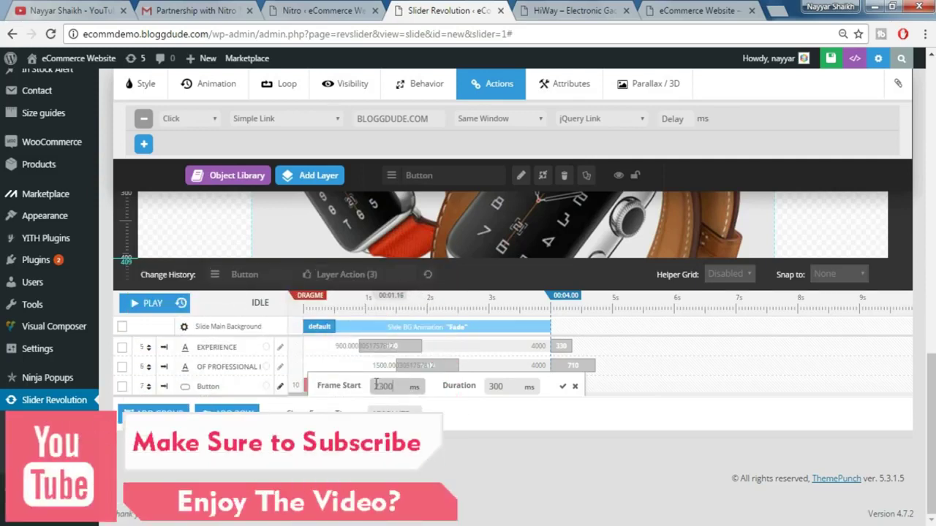
pyautogui.write('2')
pyautogui.click(496, 387)
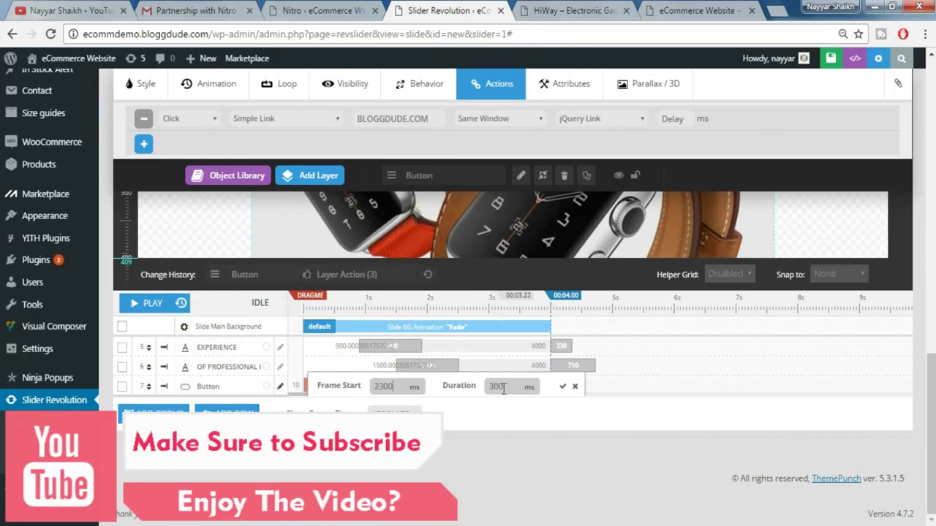
pyautogui.moveTo(503, 389); pyautogui.dragTo(480, 388)
pyautogui.write('350')
pyautogui.click(562, 386)
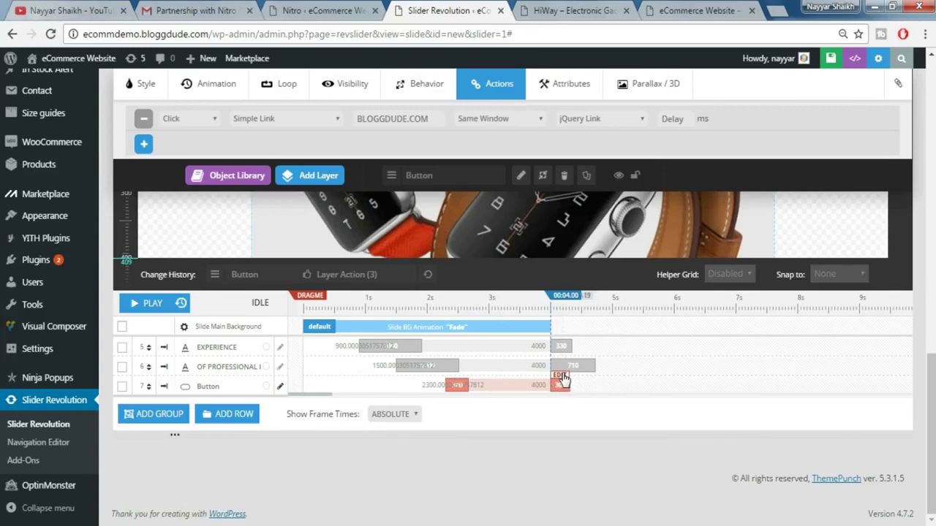
# - Set the Button's exit duration to 400 ms
pyautogui.click(561, 379)
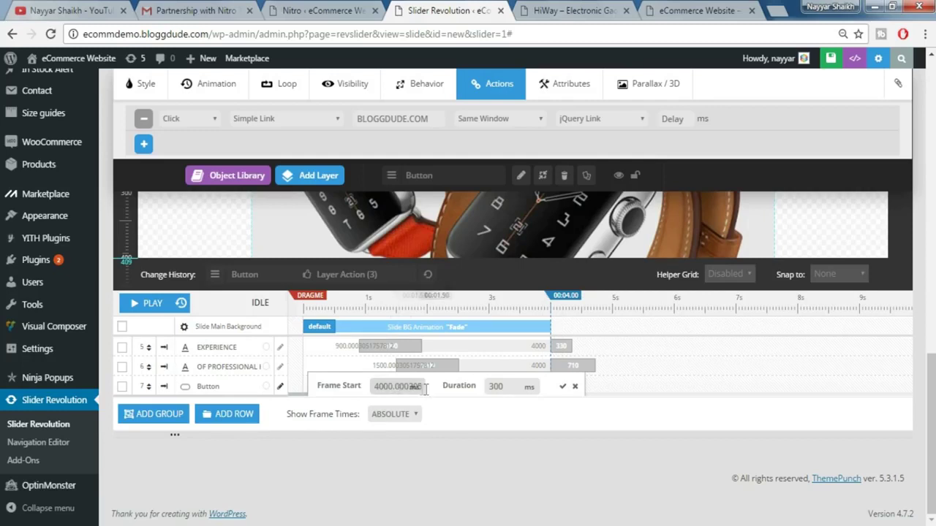
pyautogui.doubleClick(497, 387)
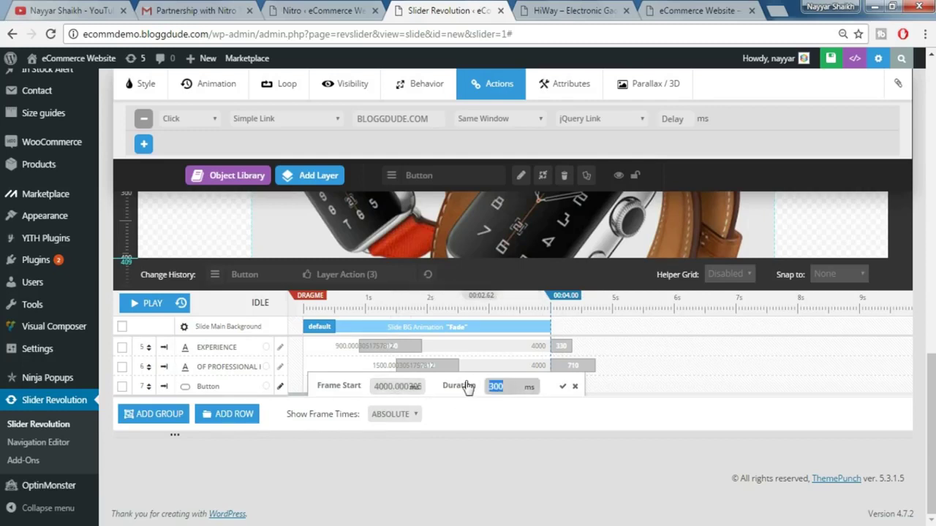
pyautogui.click(562, 386)
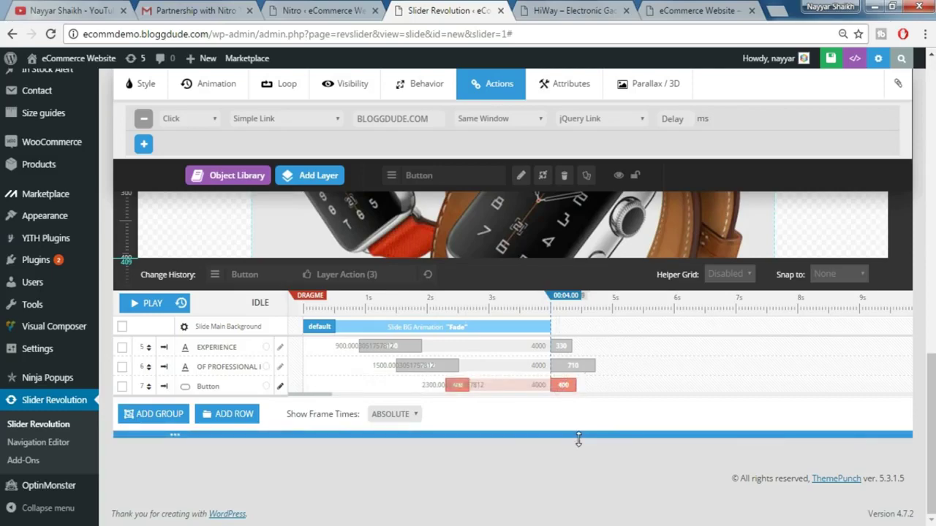
pyautogui.scroll(1, 578, 438)
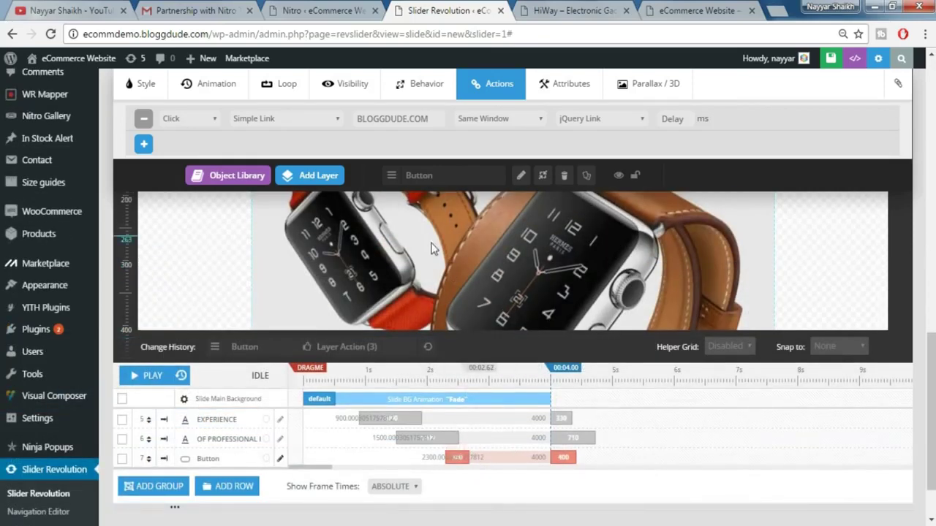
pyautogui.scroll(2, 433, 258)
pyautogui.scroll(1, 437, 280)
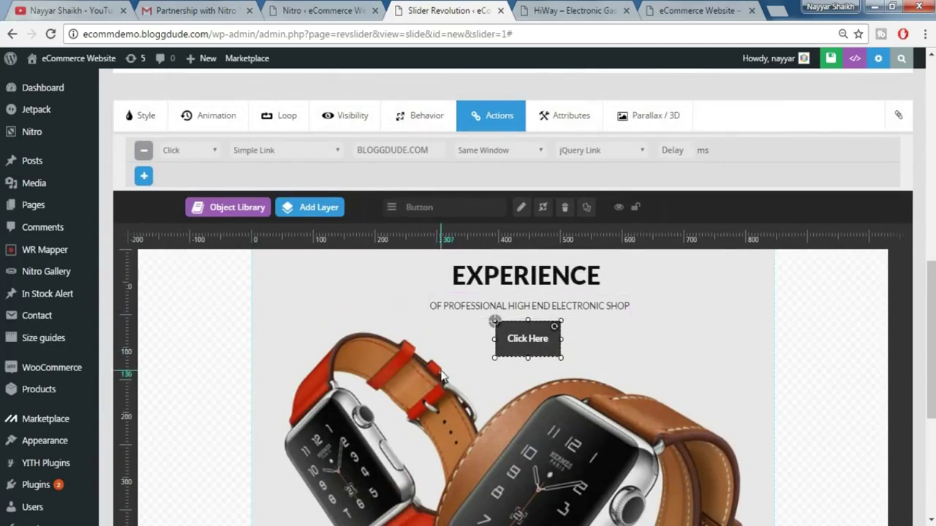
# - Give the EXPERIENCE heading a SmoothSlideFromBottom entrance and a Short-To-Top exit animation
pyautogui.scroll(1, 443, 376)
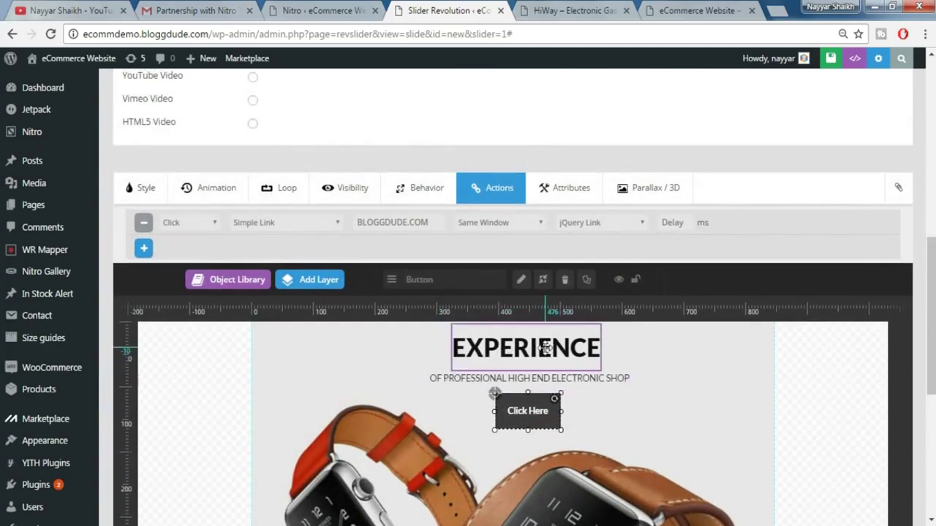
pyautogui.click(545, 349)
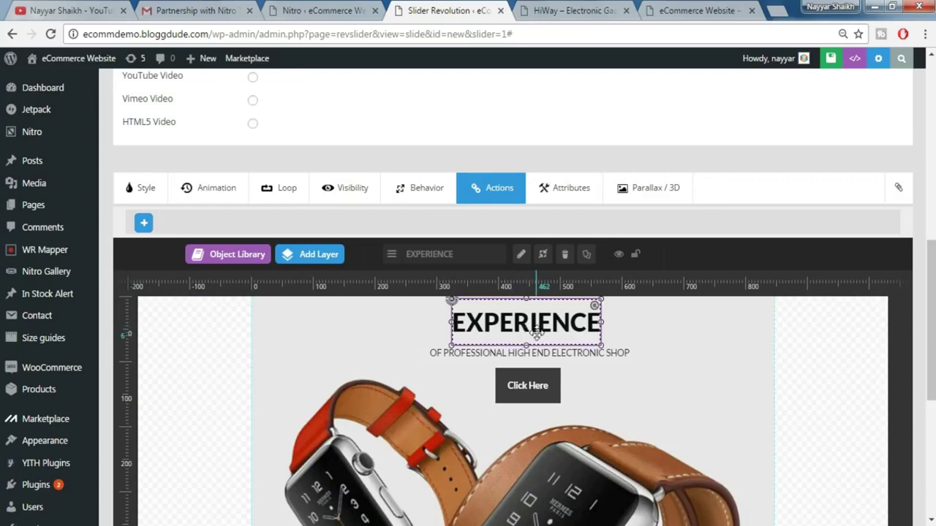
pyautogui.scroll(3, 537, 333)
pyautogui.scroll(-4, 538, 322)
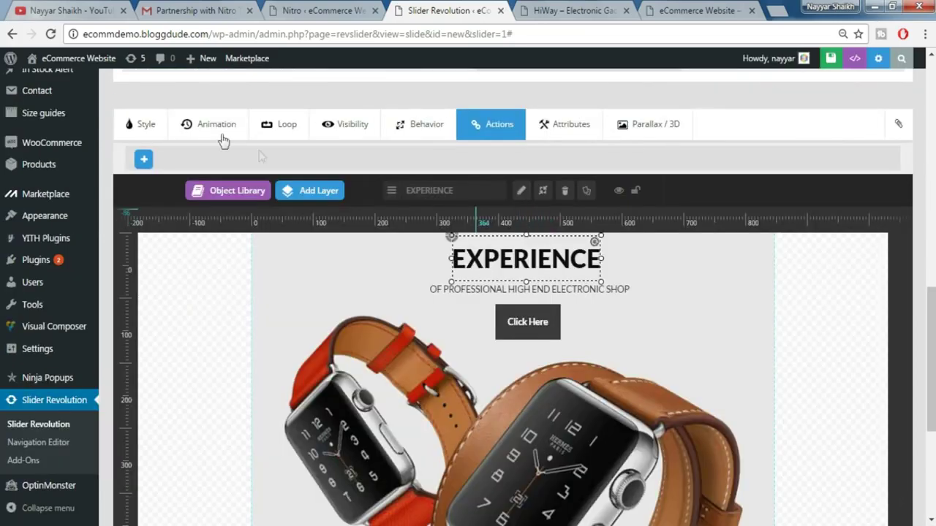
pyautogui.click(220, 139)
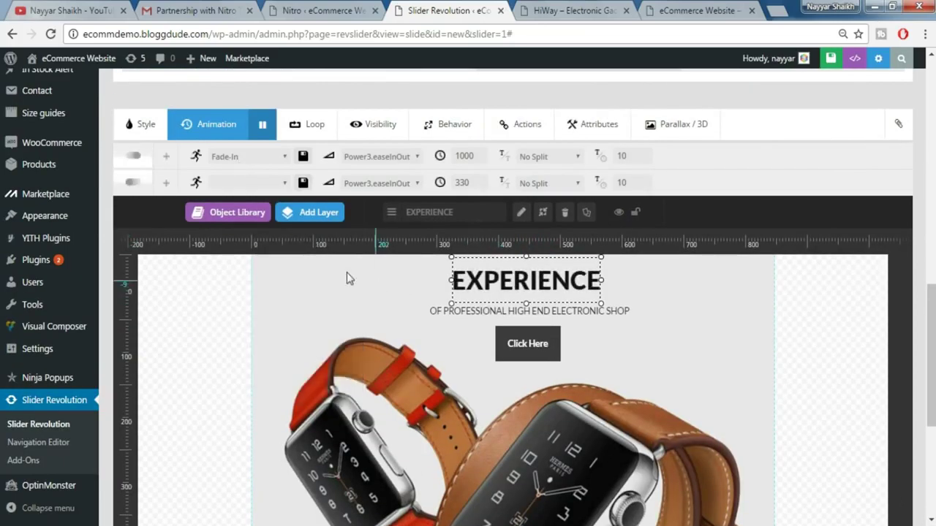
pyautogui.click(253, 158)
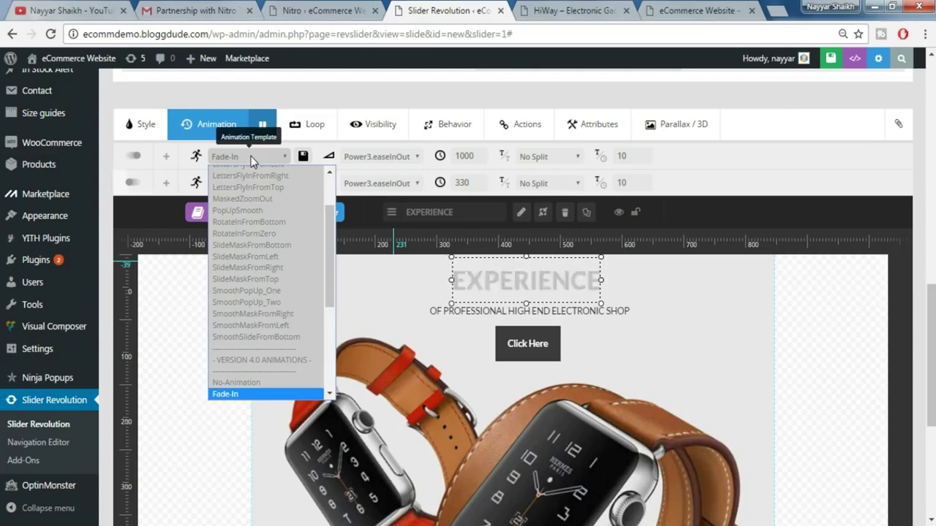
pyautogui.scroll(1, 253, 249)
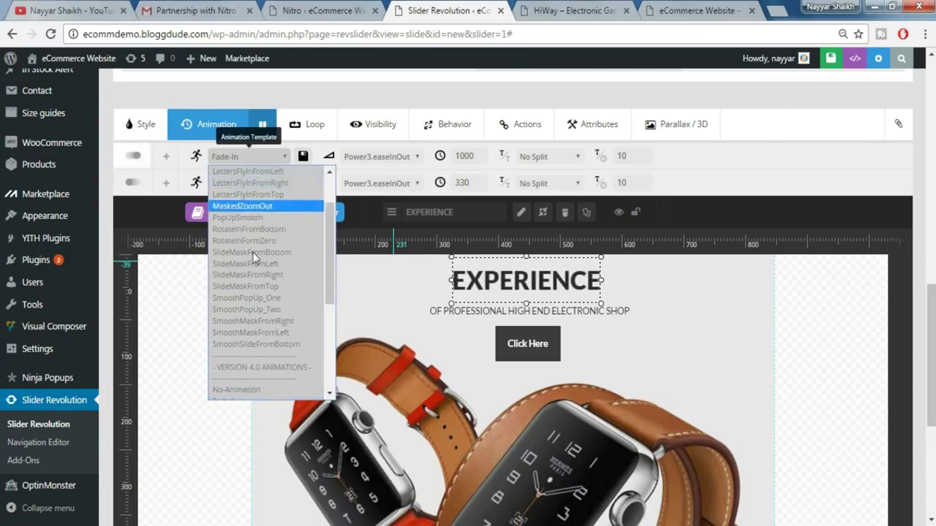
pyautogui.click(267, 344)
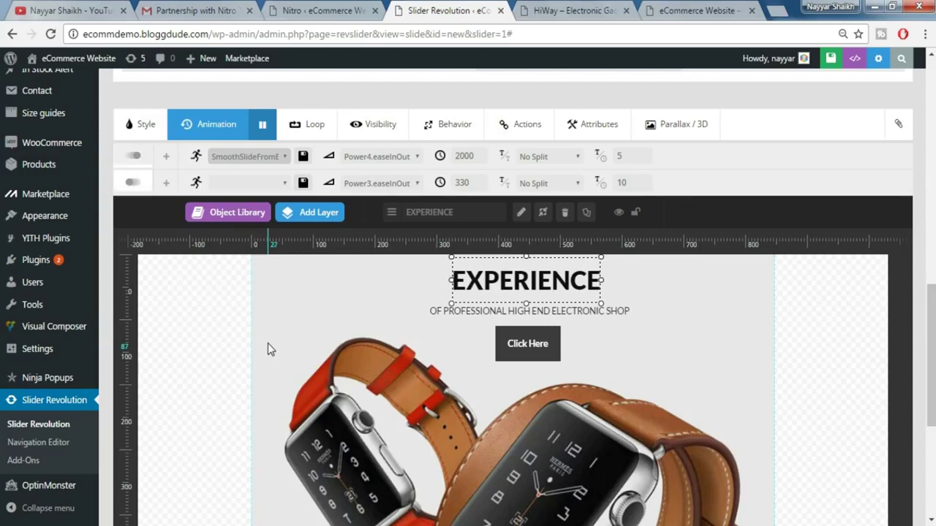
pyautogui.click(236, 184)
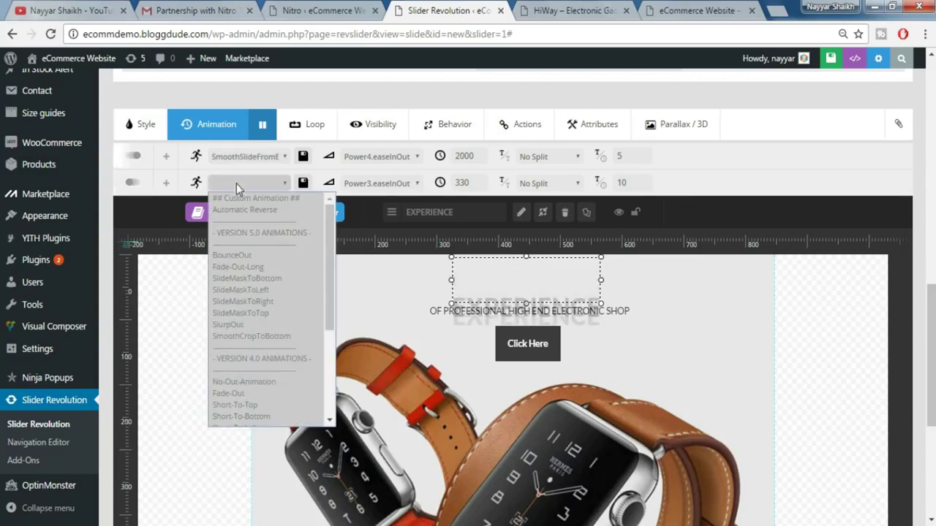
pyautogui.click(252, 406)
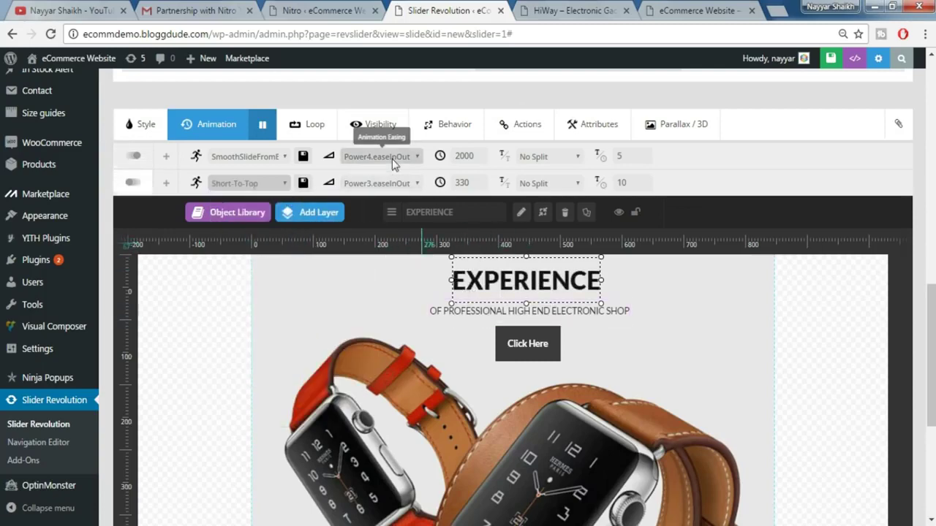
# - Set the heading's entrance easing to Power4.easeOut and its exit easing to No Change
pyautogui.click(563, 11)
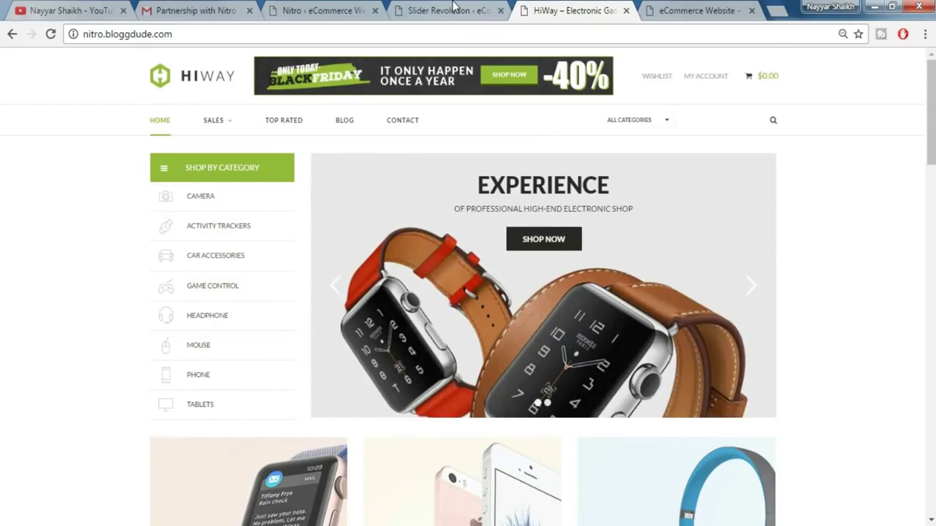
pyautogui.click(453, 9)
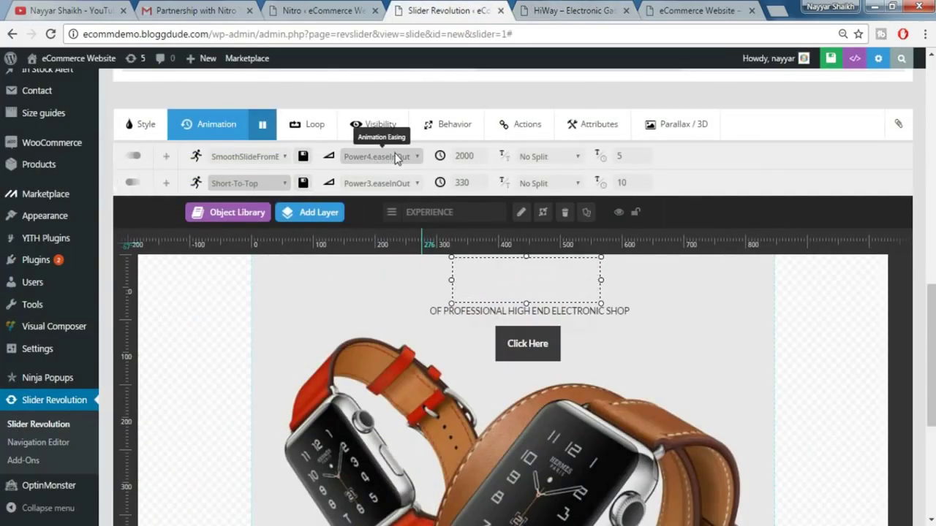
pyautogui.click(395, 157)
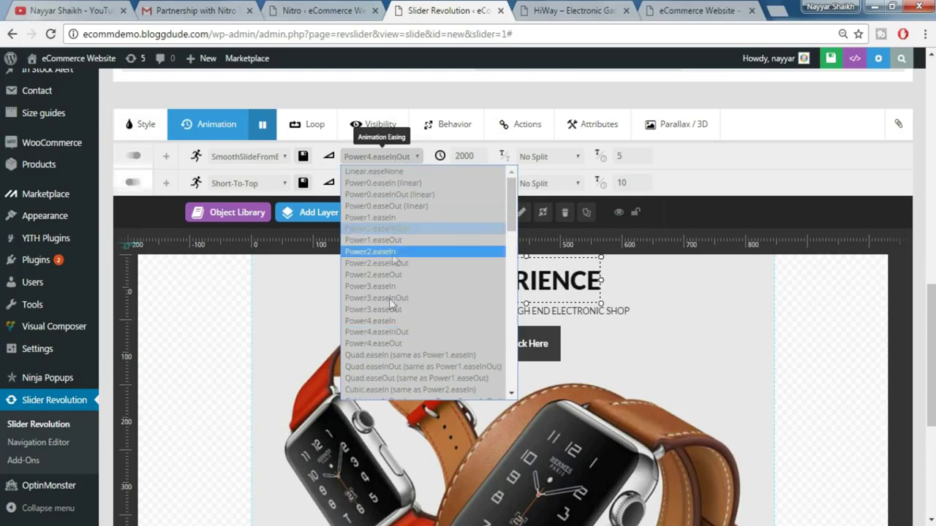
pyautogui.click(386, 343)
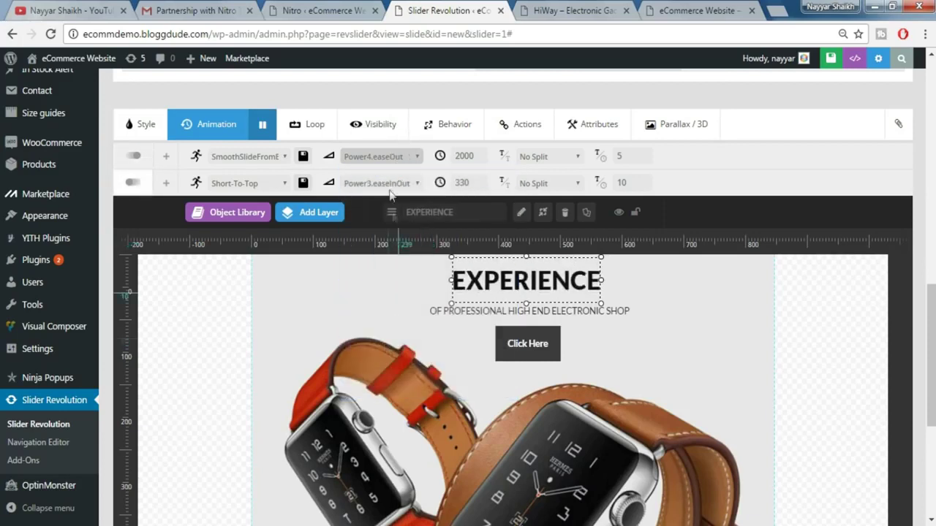
pyautogui.click(389, 183)
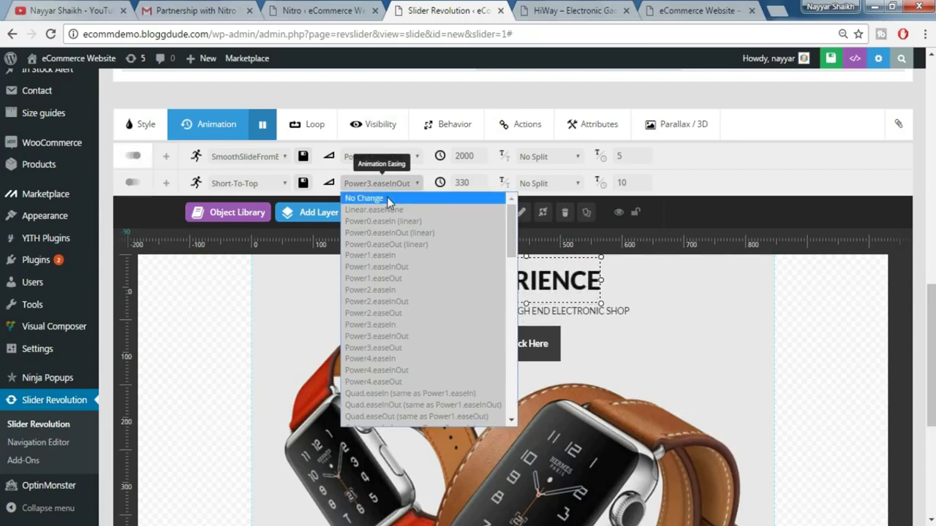
pyautogui.click(387, 197)
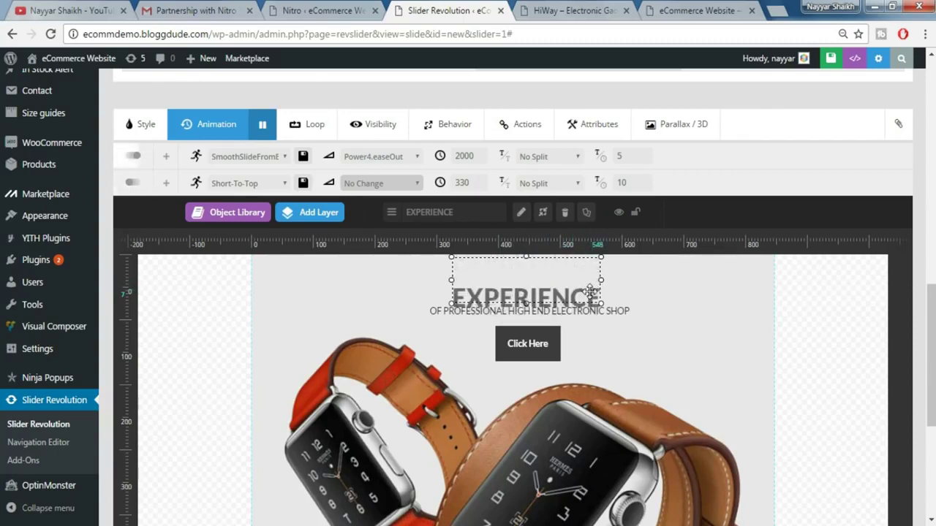
pyautogui.click(612, 307)
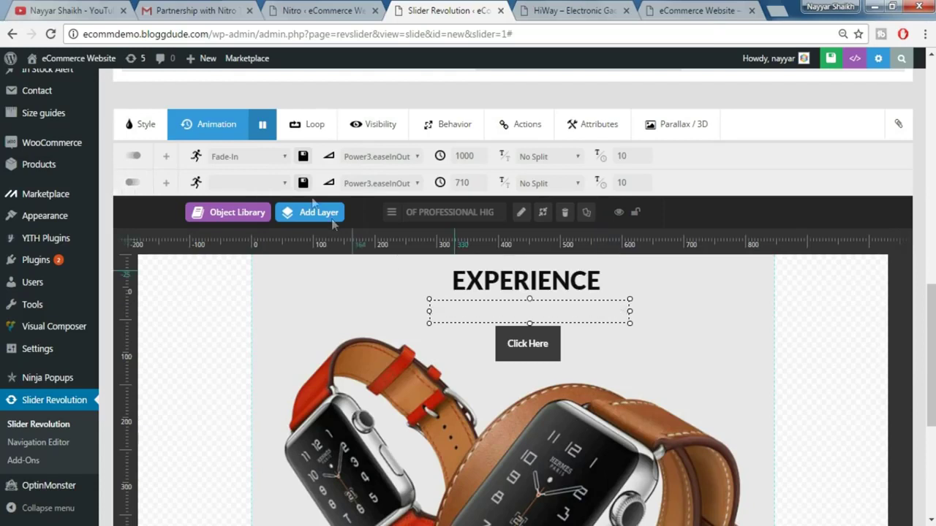
# - Animate the subtitle: SmoothSlideFromBottom in with Power4.easeOut, Short-To-Top out with No Change easing
pyautogui.click(246, 156)
pyautogui.scroll(1, 261, 248)
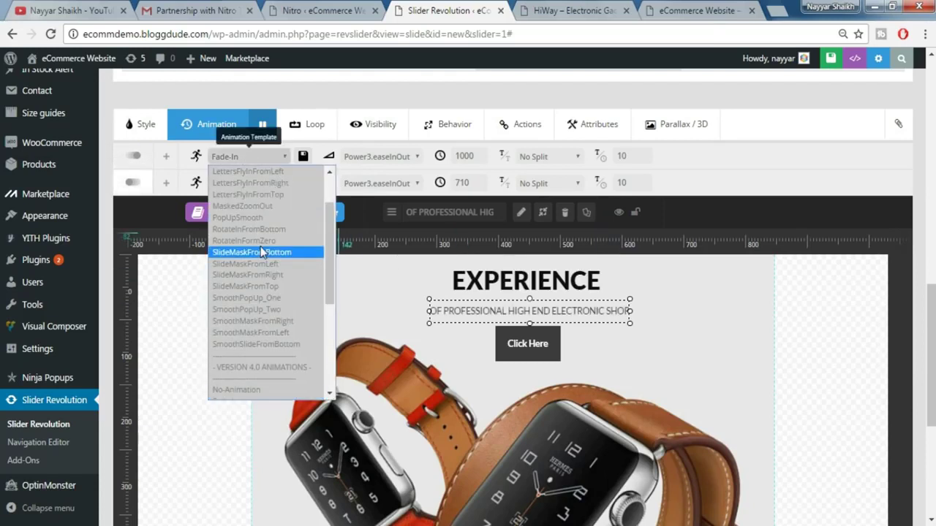
pyautogui.click(256, 344)
pyautogui.click(253, 183)
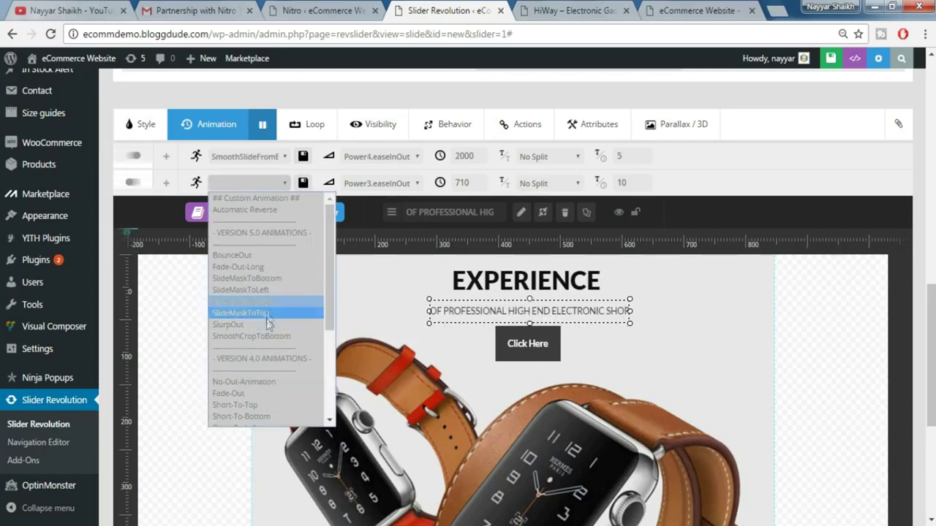
pyautogui.click(267, 406)
pyautogui.click(406, 157)
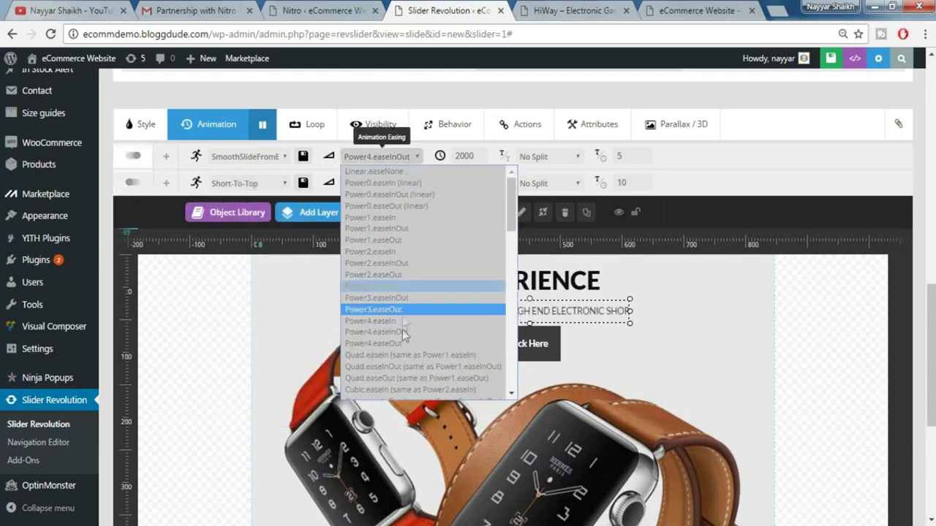
pyautogui.click(378, 183)
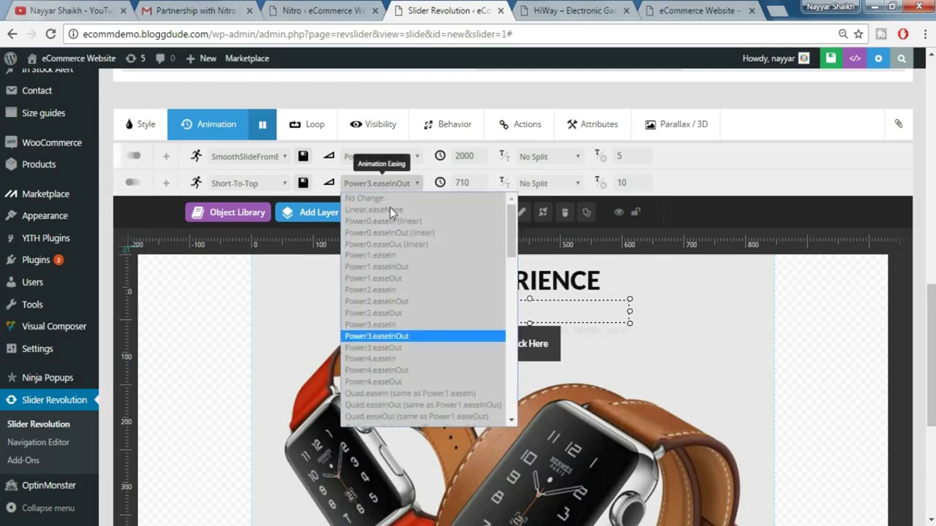
pyautogui.click(444, 281)
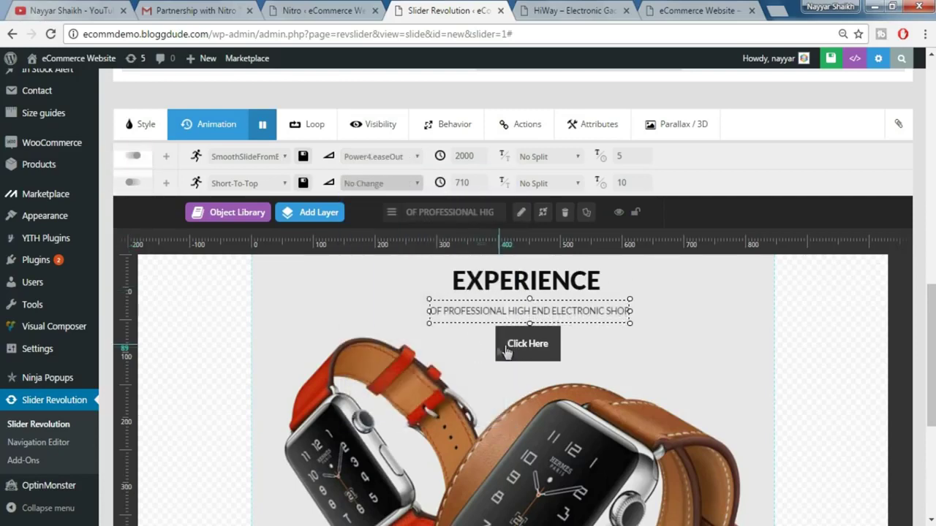
pyautogui.click(508, 349)
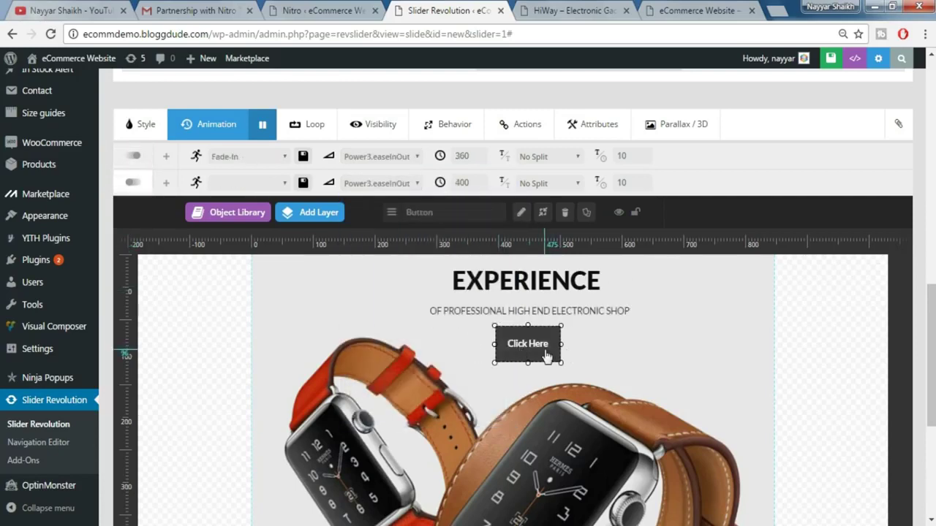
# - Give the Click Here button a Power4.easeOut slide-in and a Short-To-Top exit with No Change easing
pyautogui.click(243, 157)
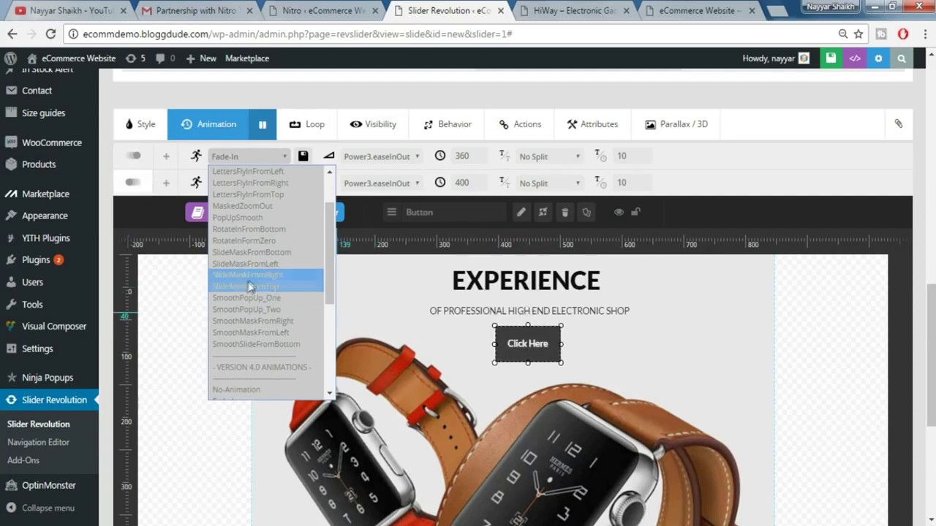
pyautogui.click(275, 345)
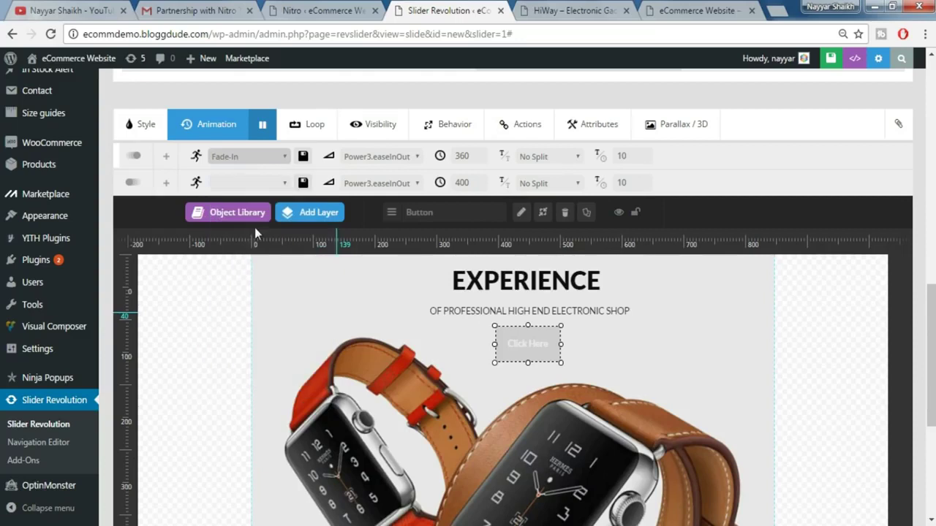
pyautogui.click(258, 183)
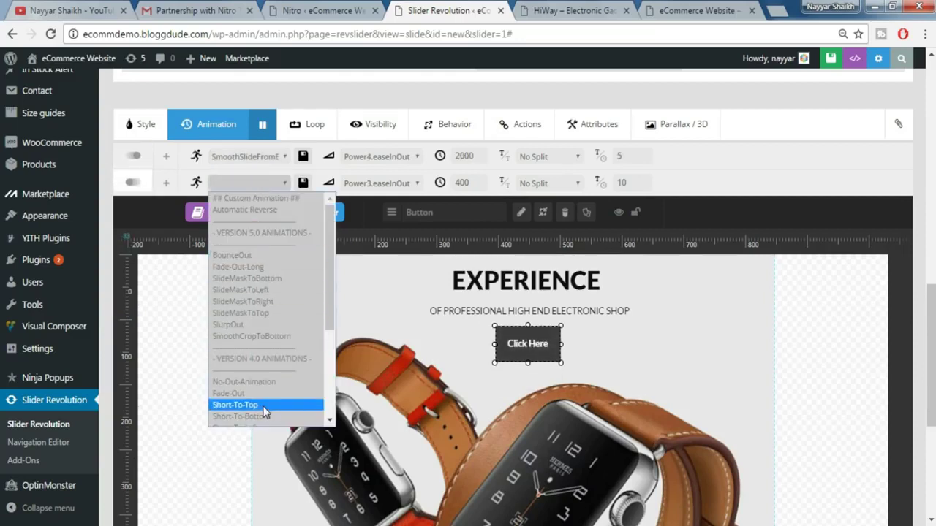
pyautogui.click(410, 189)
pyautogui.click(377, 155)
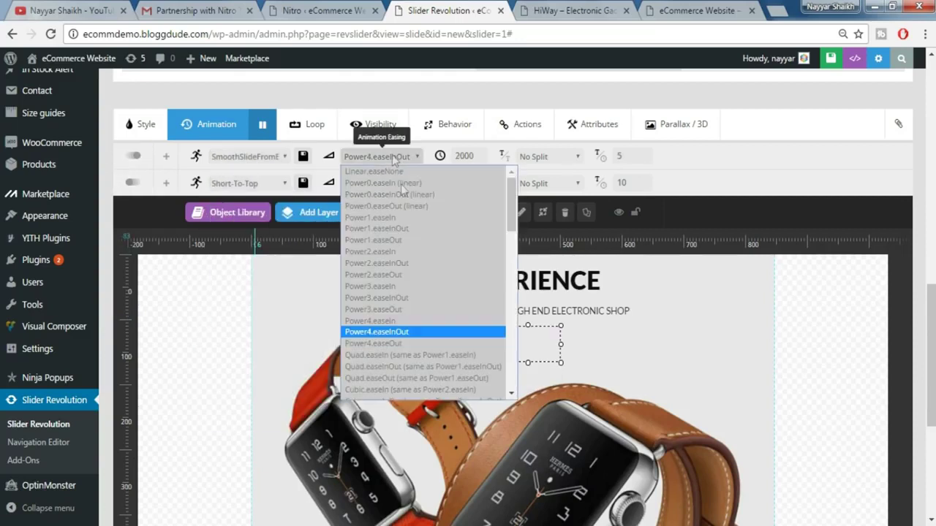
pyautogui.click(412, 343)
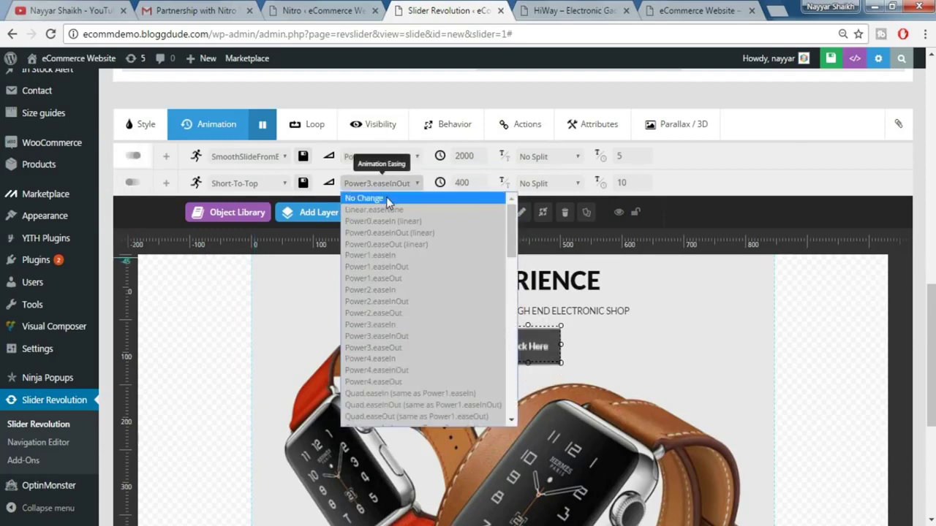
pyautogui.click(386, 197)
pyautogui.scroll(-1, 701, 344)
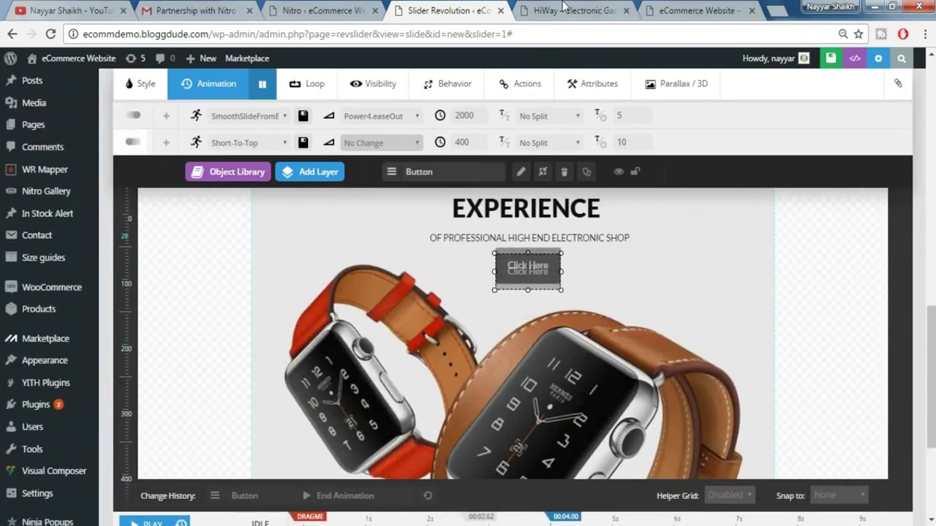
# - Advance the HiWay demo slider to compare its animations, then return to the slide editor
pyautogui.hotkey('ctrl', 'Tab')
pyautogui.click(756, 286)
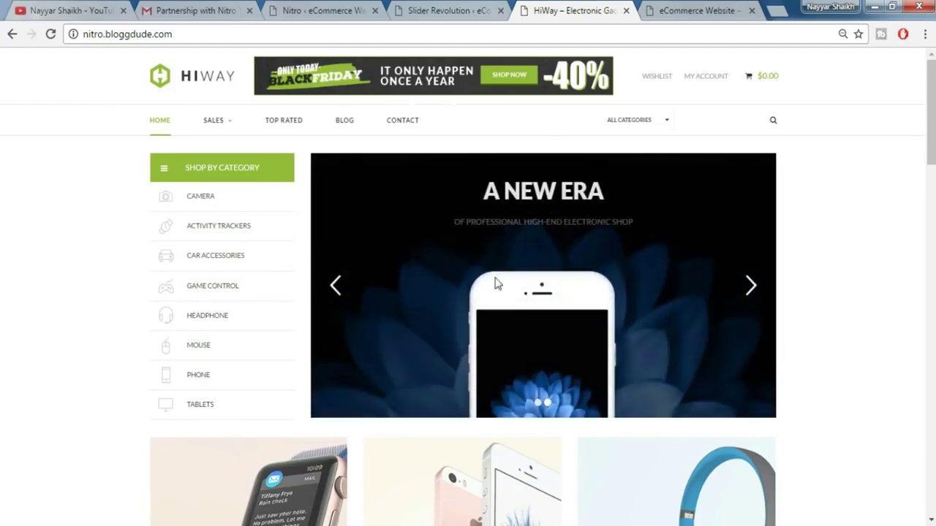
pyautogui.click(466, 10)
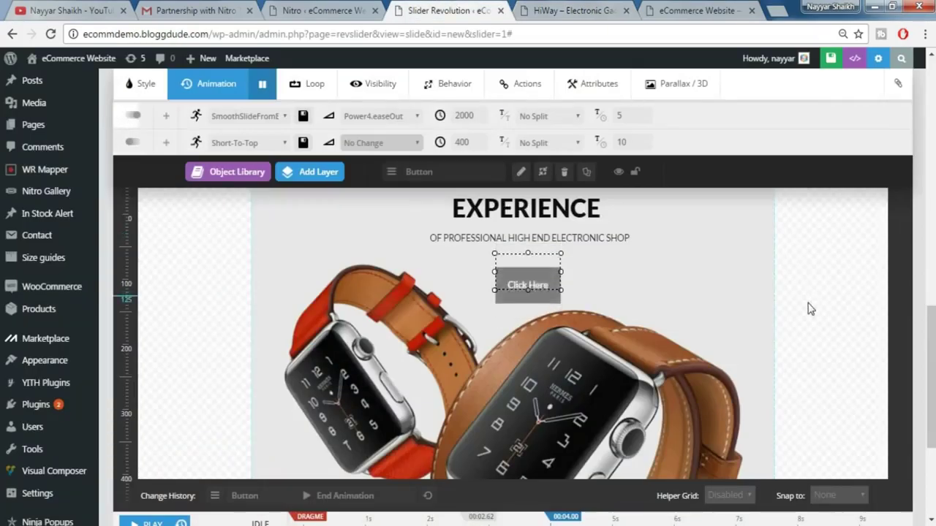
pyautogui.scroll(10, 809, 307)
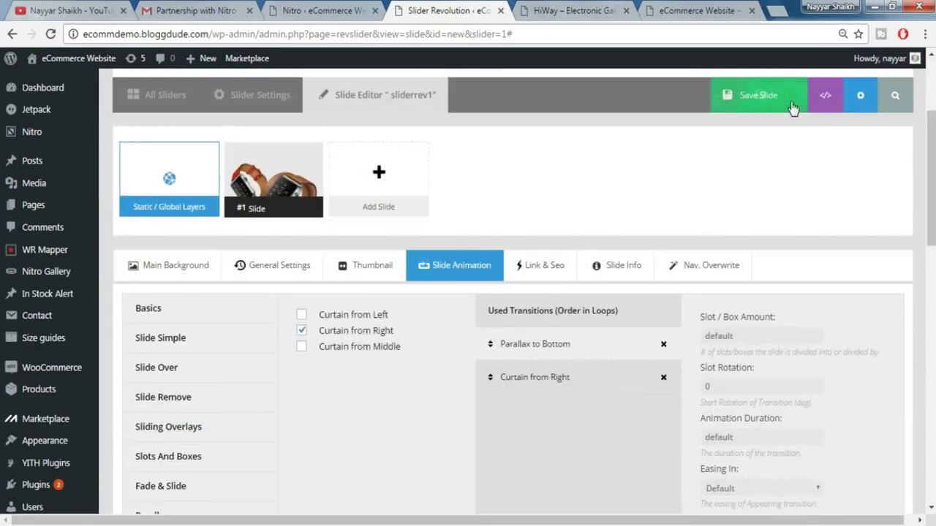
# - Save slide #1 and duplicate it to create slide #2
pyautogui.click(771, 106)
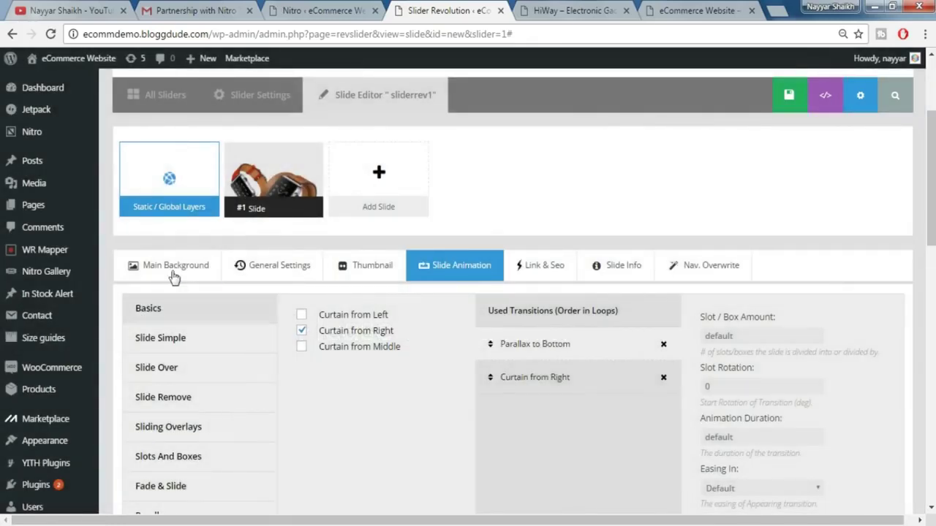
pyautogui.click(173, 272)
pyautogui.moveTo(387, 185)
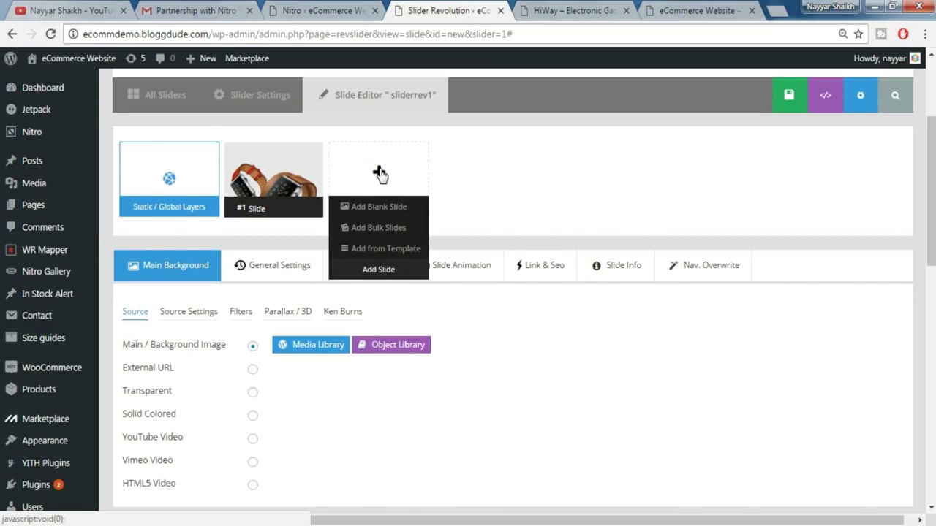
pyautogui.moveTo(267, 192)
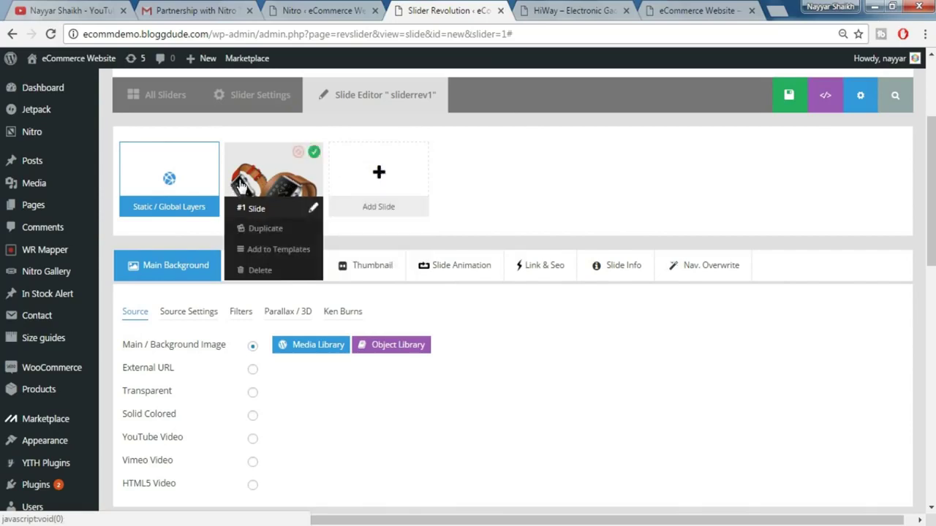
pyautogui.moveTo(385, 168)
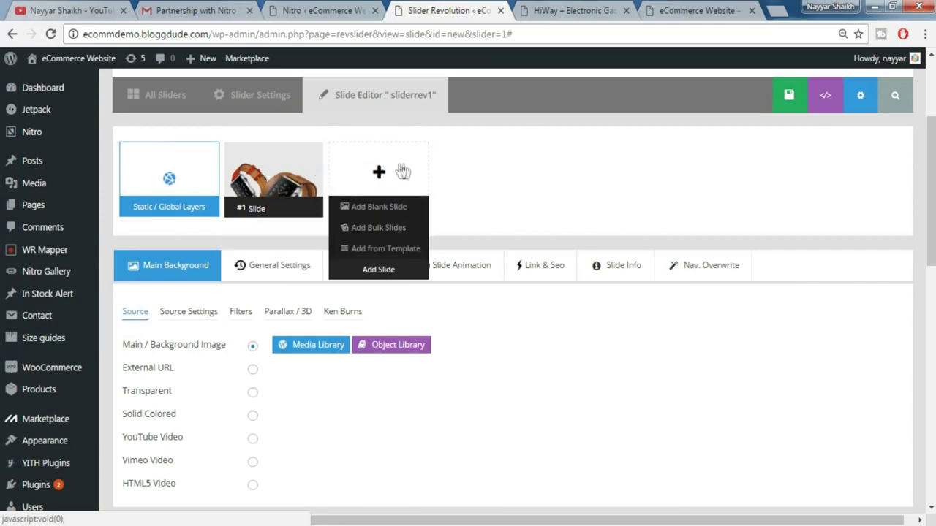
pyautogui.moveTo(288, 181)
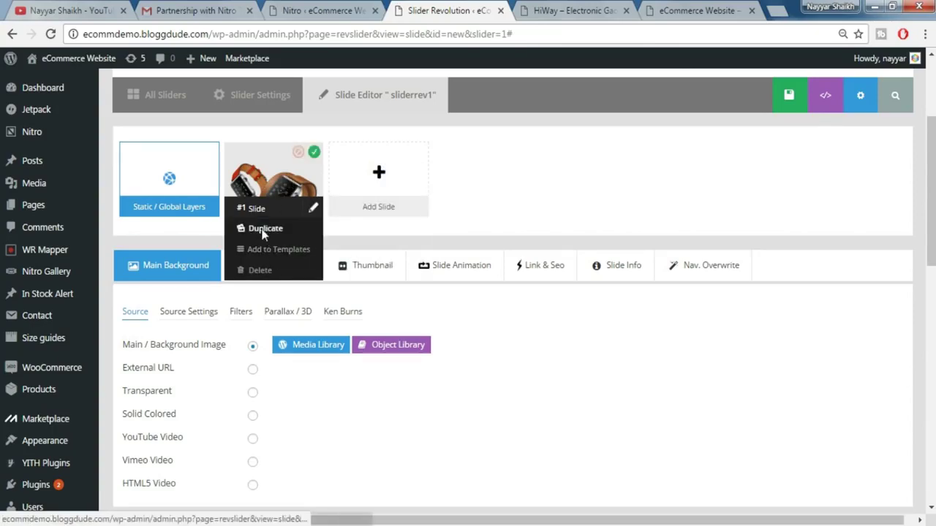
pyautogui.click(263, 230)
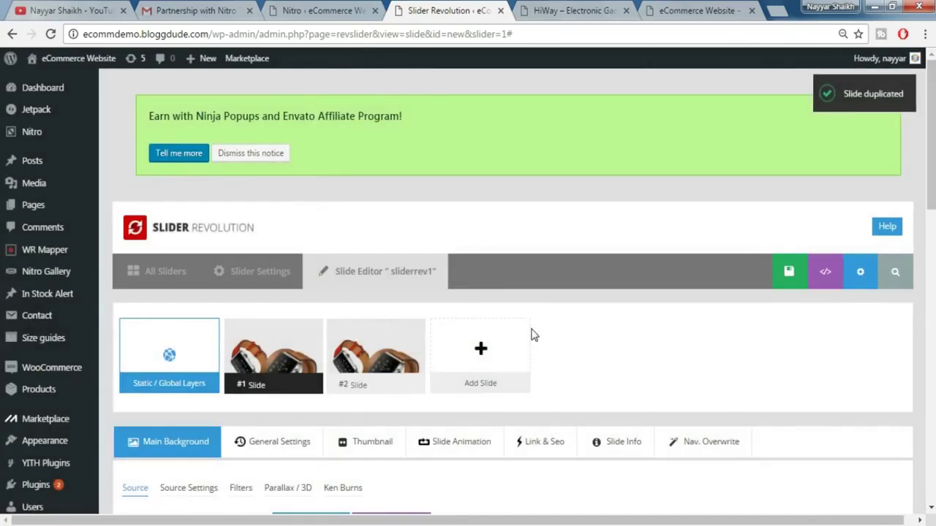
# - Save the slider with its new #2 slide and view the HiWay demo storefront
pyautogui.scroll(-1, 530, 330)
pyautogui.moveTo(398, 278)
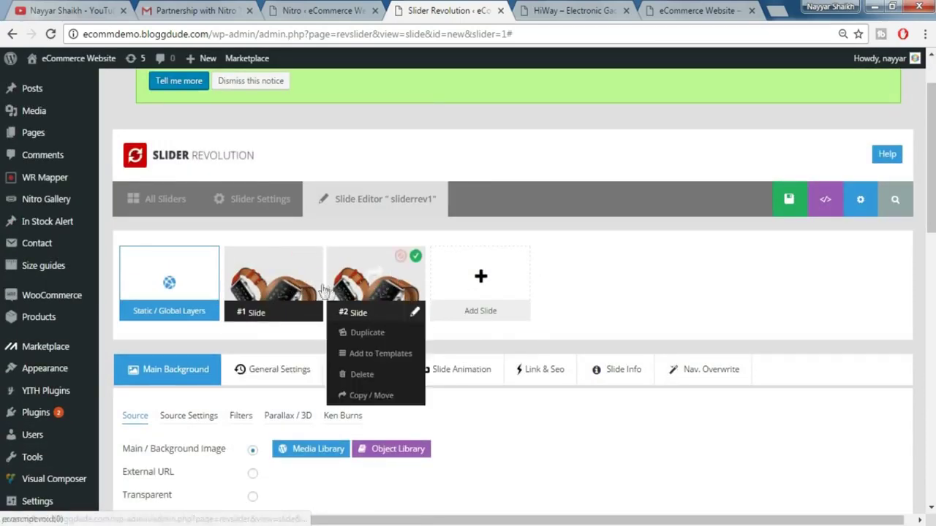
pyautogui.moveTo(373, 290)
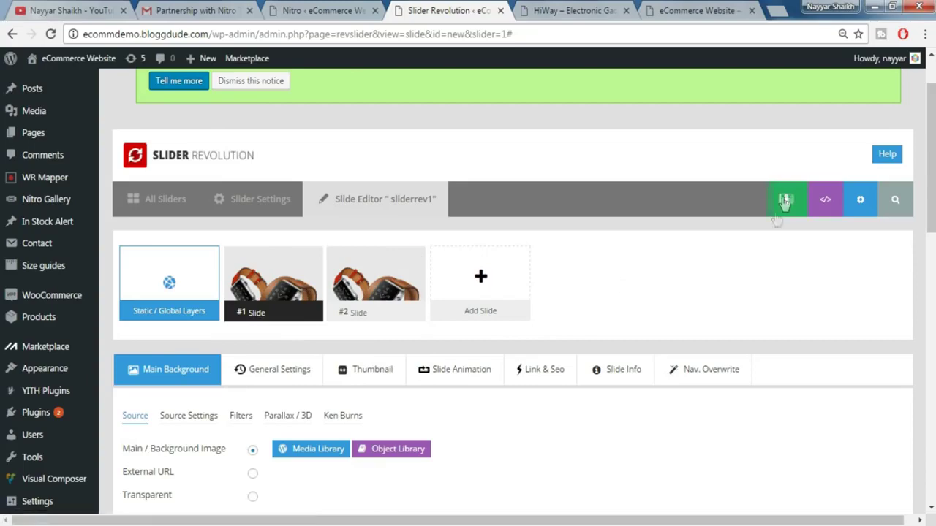
pyautogui.click(760, 203)
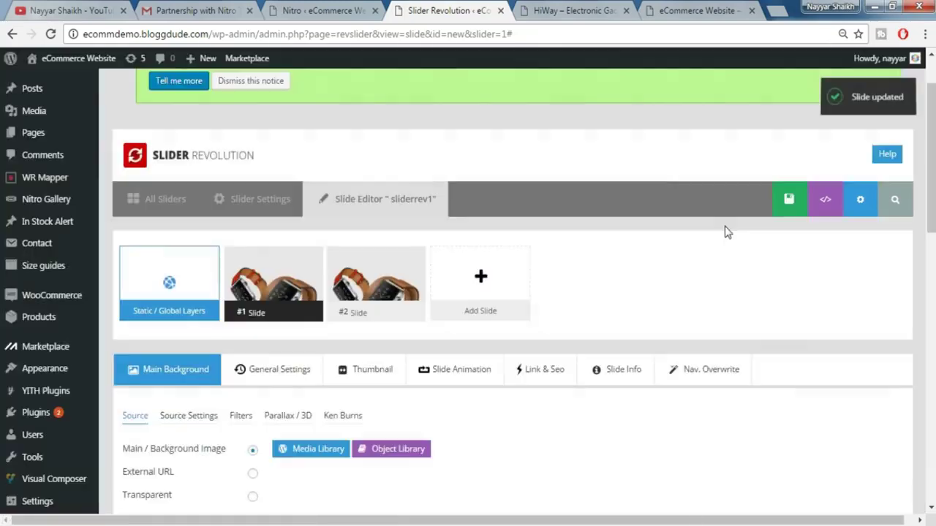
pyautogui.click(550, 15)
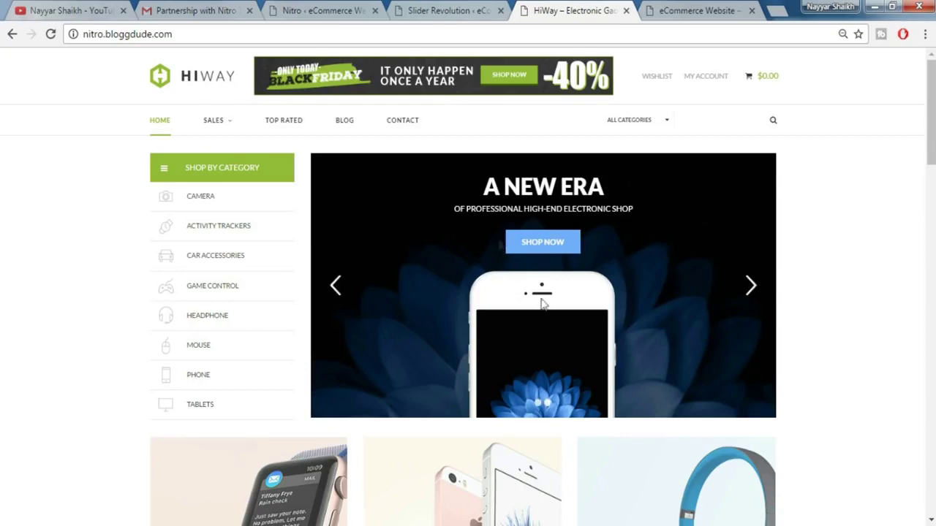
# - Create and publish a new page titled HomePage, then check the refreshed front page
pyautogui.click(446, 13)
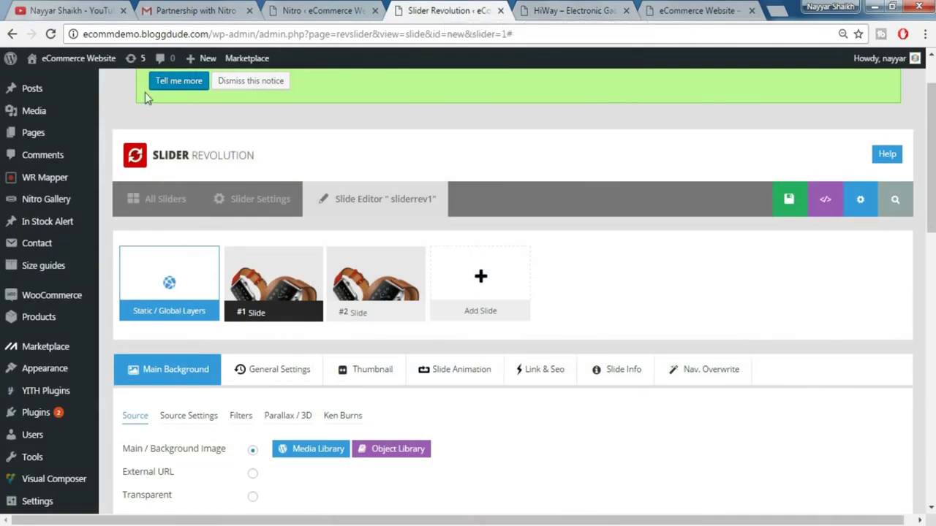
pyautogui.scroll(1, 245, 231)
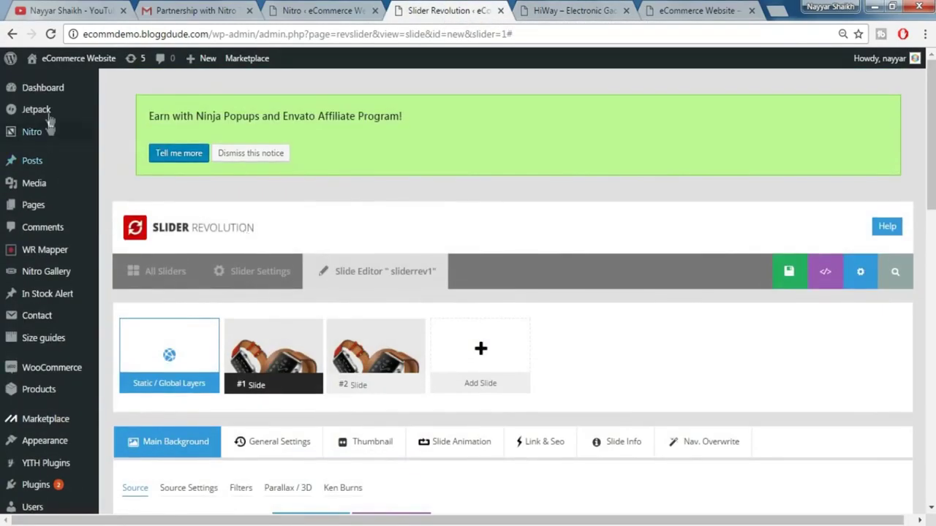
pyautogui.moveTo(53, 216)
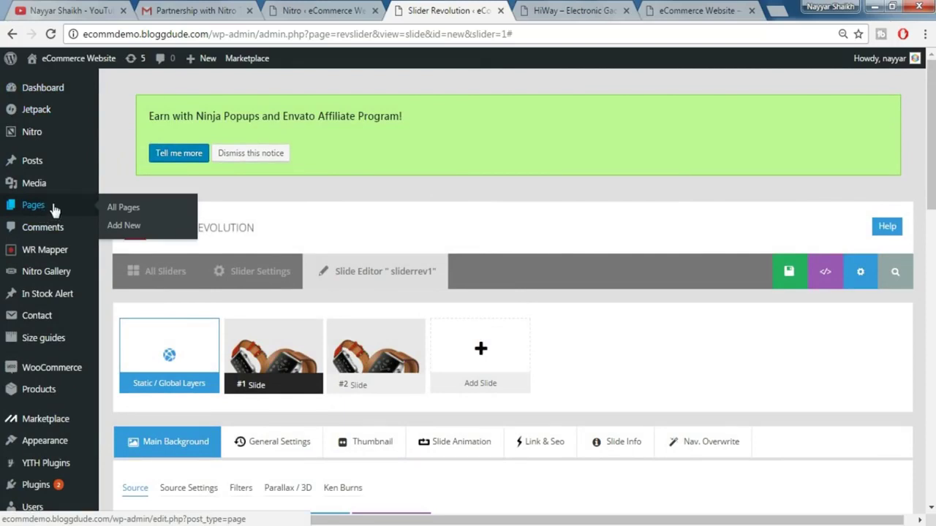
pyautogui.click(124, 226)
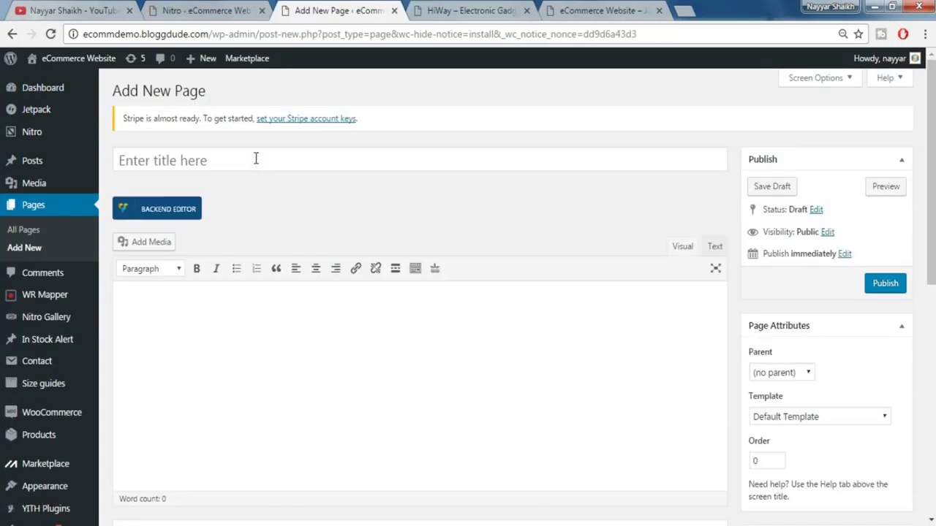
pyautogui.click(256, 158)
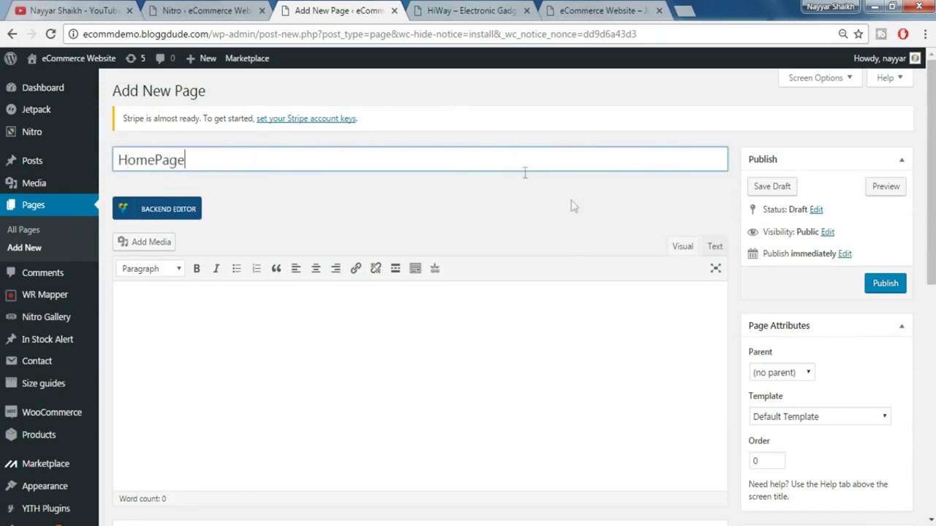
pyautogui.click(885, 284)
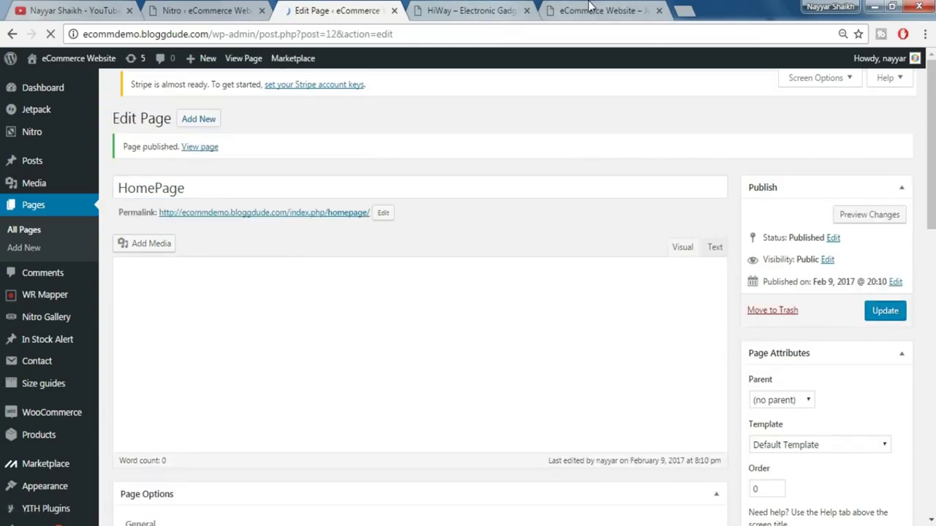
pyautogui.click(590, 9)
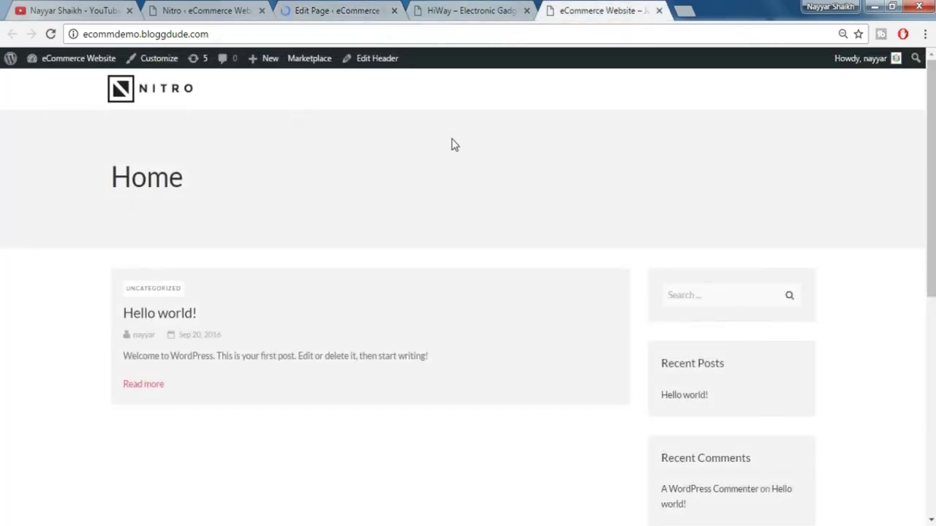
pyautogui.click(50, 33)
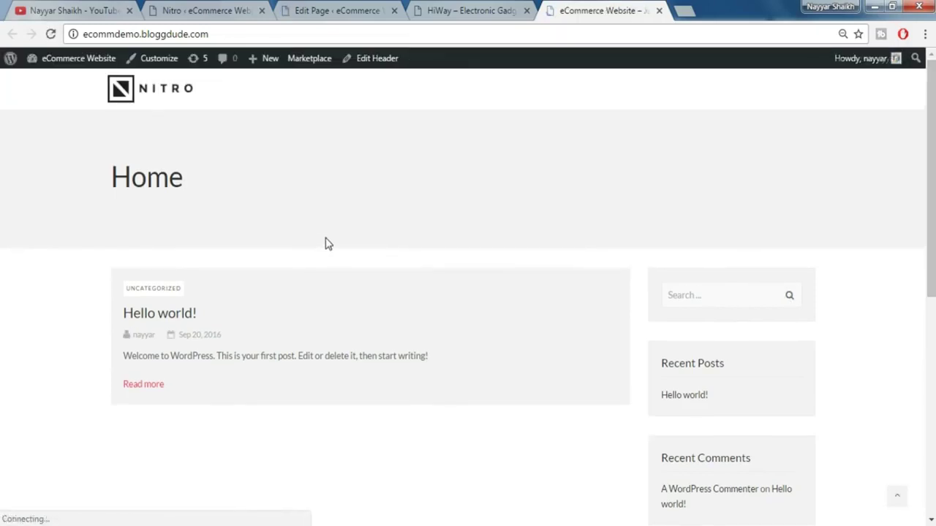
pyautogui.click(327, 15)
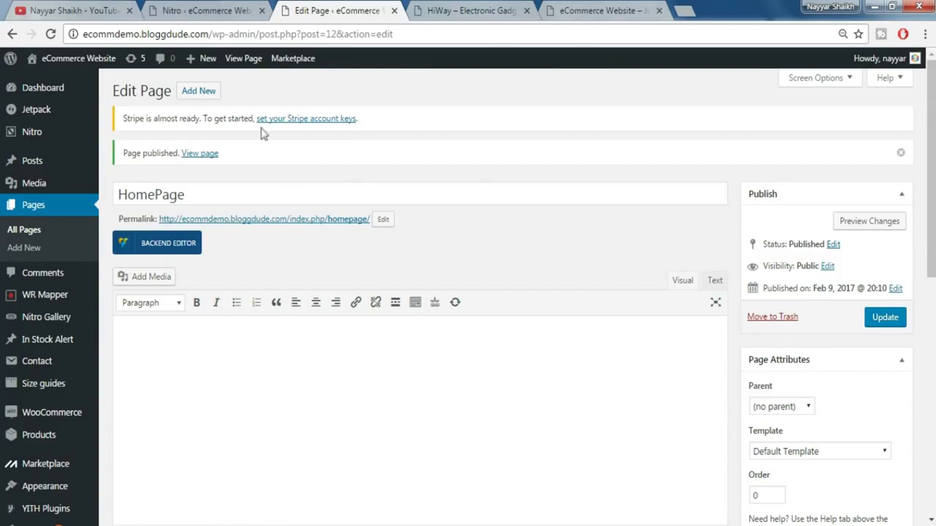
# - In the Customizer, set the static front page to HomePage, leave the posts page unset, and publish
pyautogui.click(617, 8)
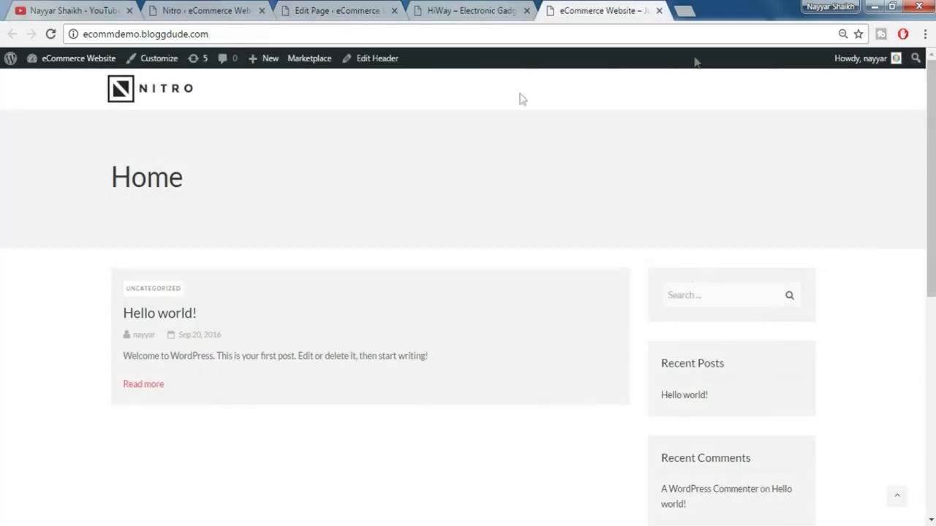
pyautogui.click(157, 67)
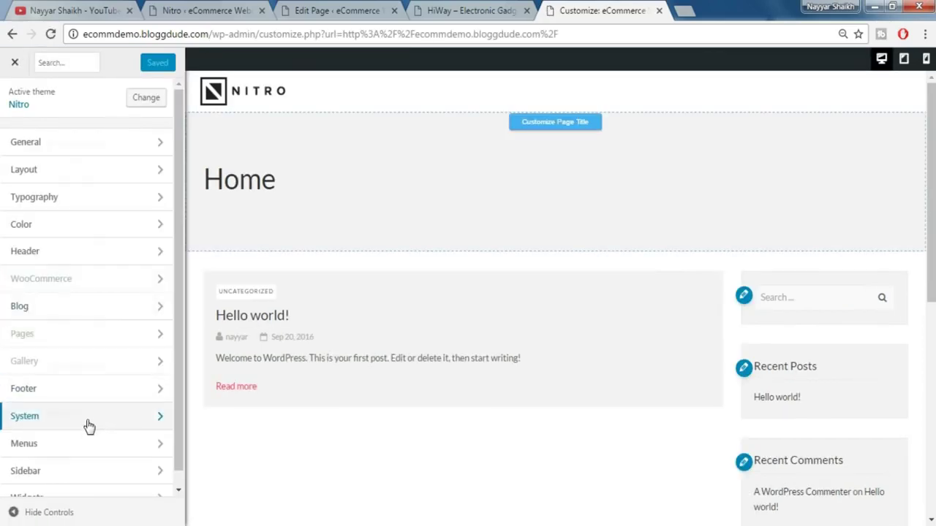
pyautogui.click(86, 423)
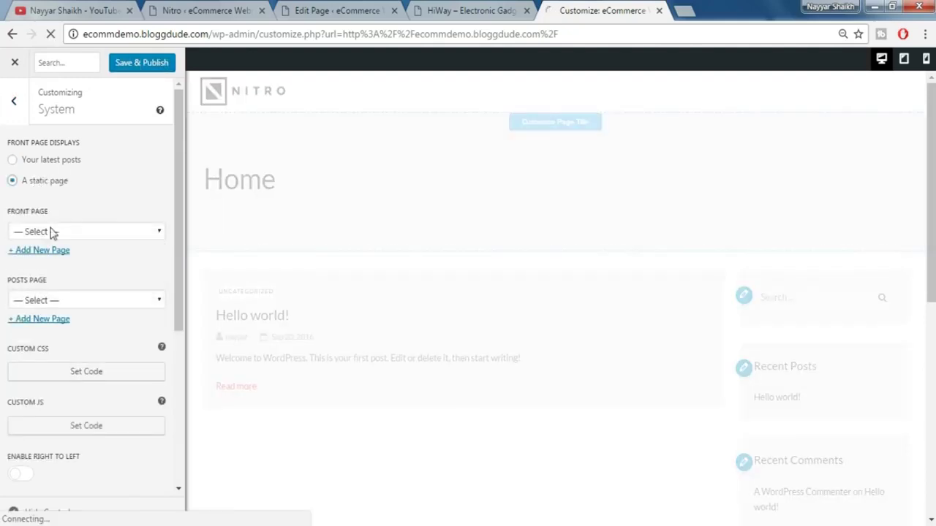
pyautogui.click(72, 231)
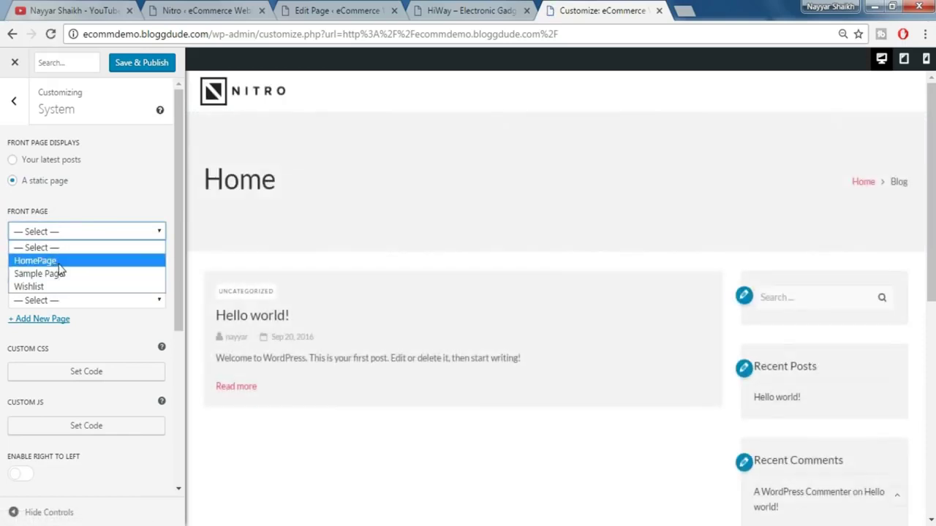
pyautogui.click(58, 263)
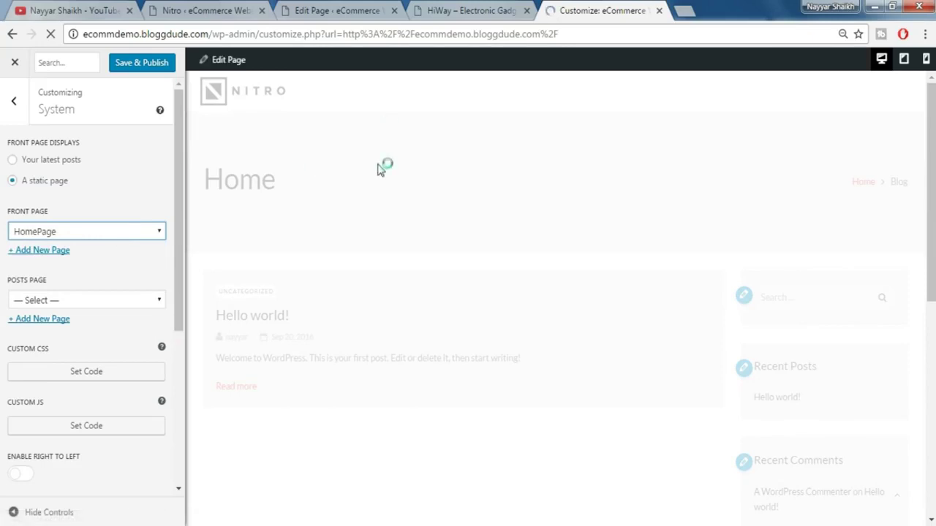
pyautogui.click(36, 301)
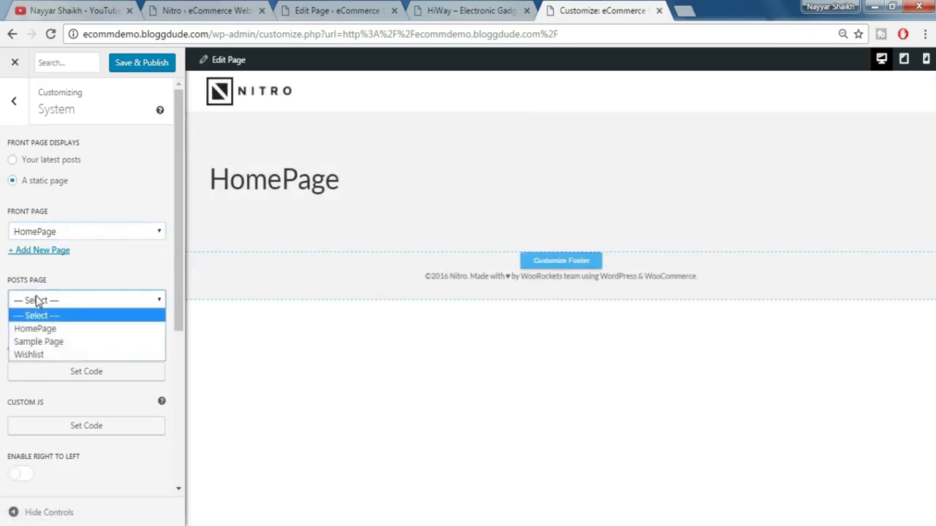
pyautogui.click(36, 296)
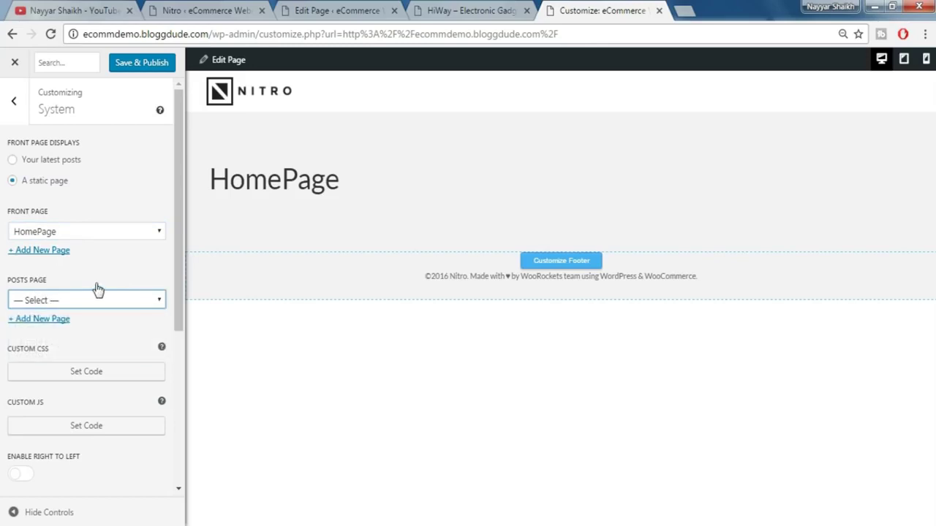
pyautogui.scroll(-2, 120, 372)
pyautogui.scroll(2, 119, 375)
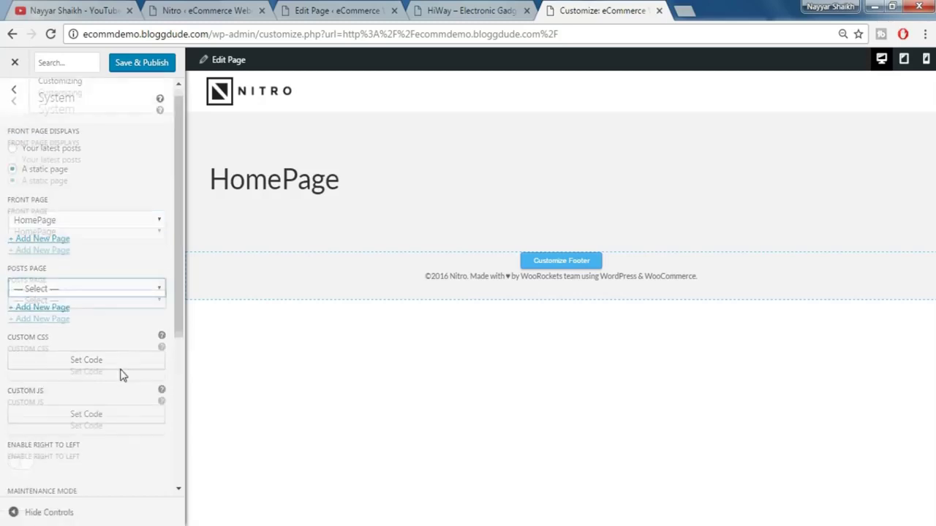
pyautogui.click(149, 69)
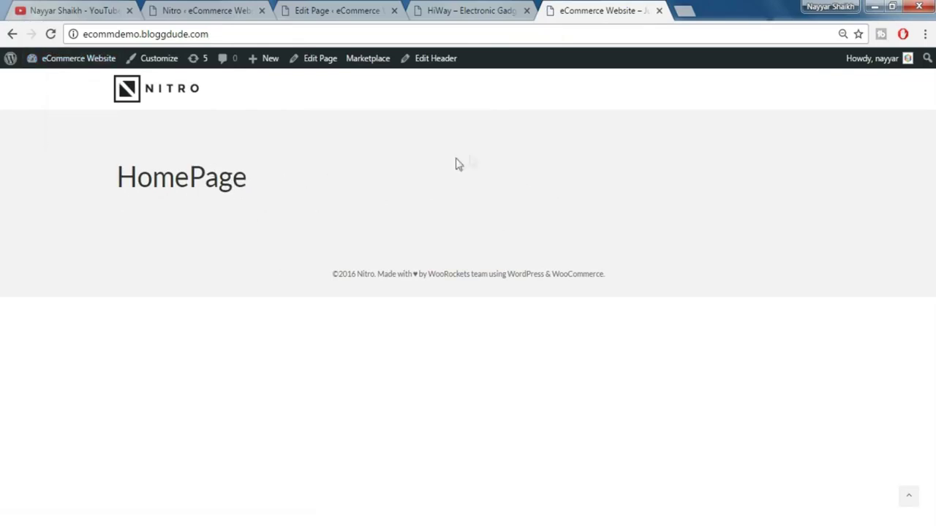
pyautogui.click(454, 12)
# - In the Visual Composer backend editor, add a Revolution Slider 5 element using sliderrev1 to HomePage
pyautogui.click(359, 7)
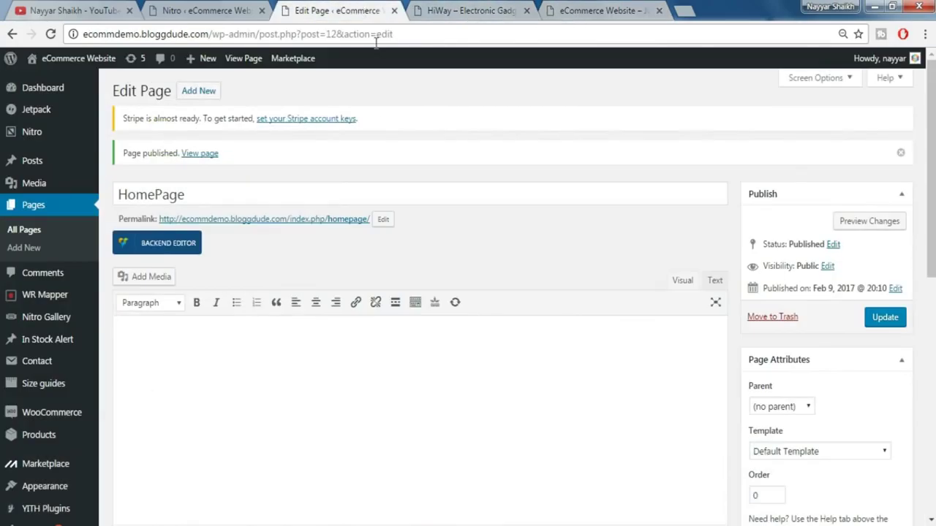
pyautogui.click(176, 249)
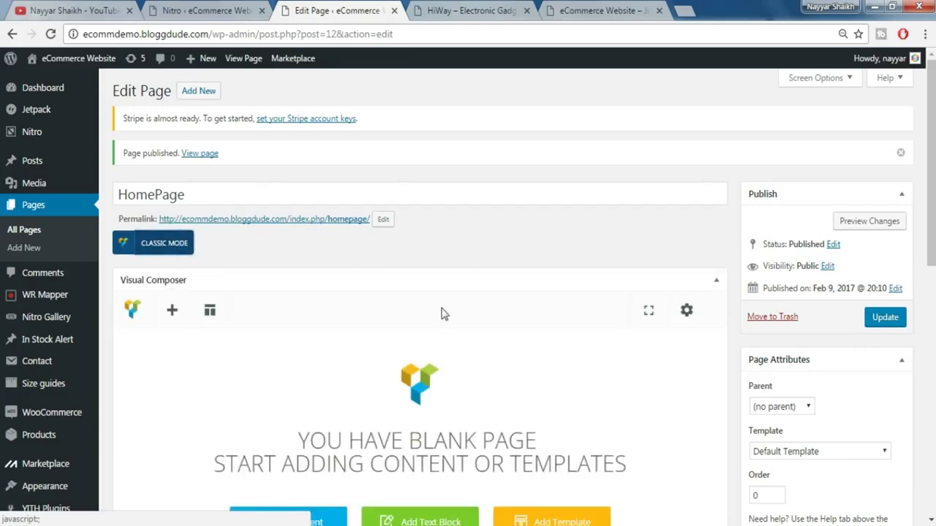
pyautogui.scroll(-2, 446, 315)
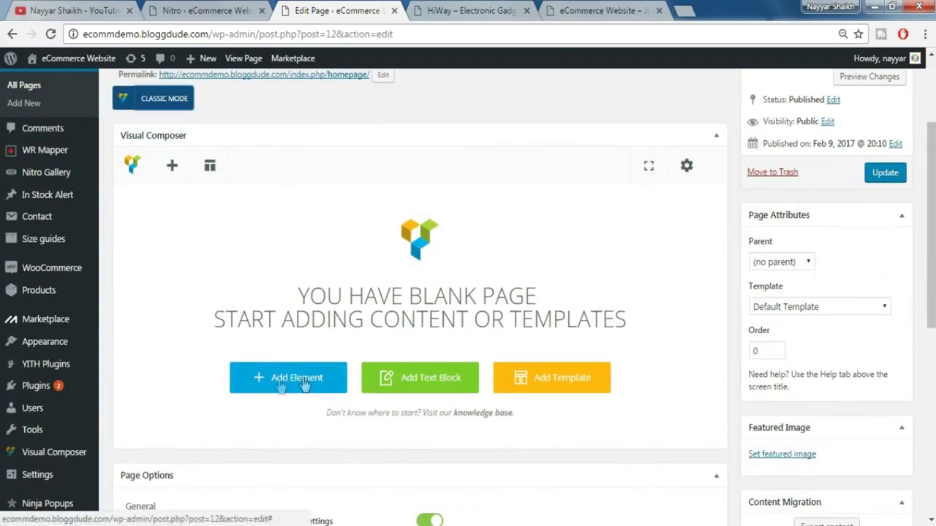
pyautogui.click(297, 379)
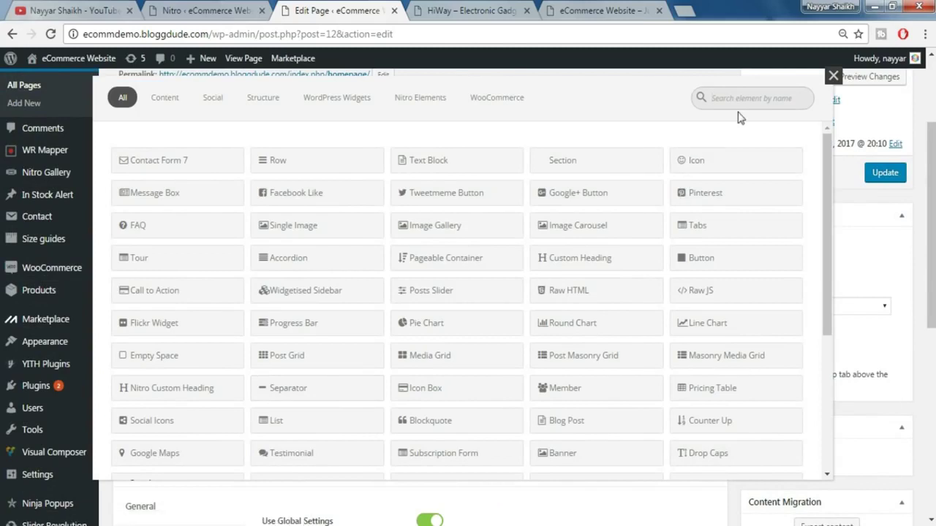
pyautogui.write('slider')
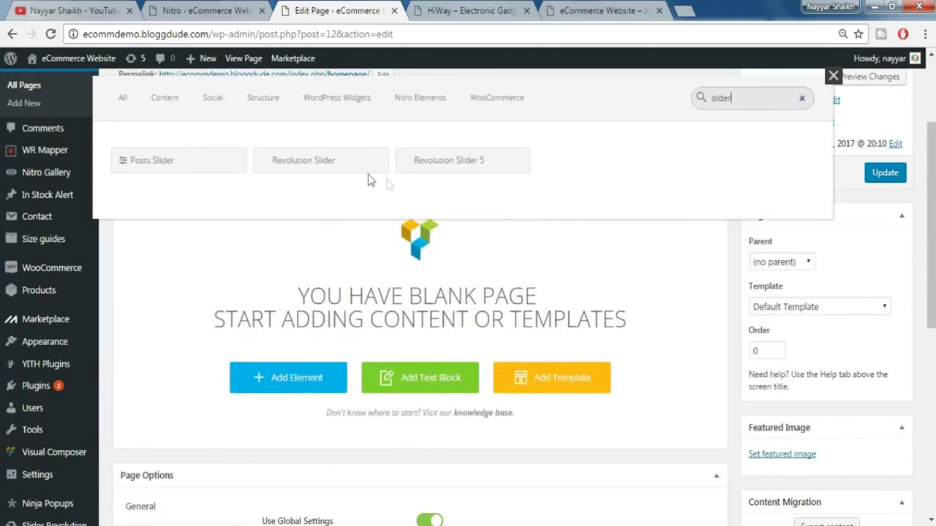
pyautogui.click(468, 167)
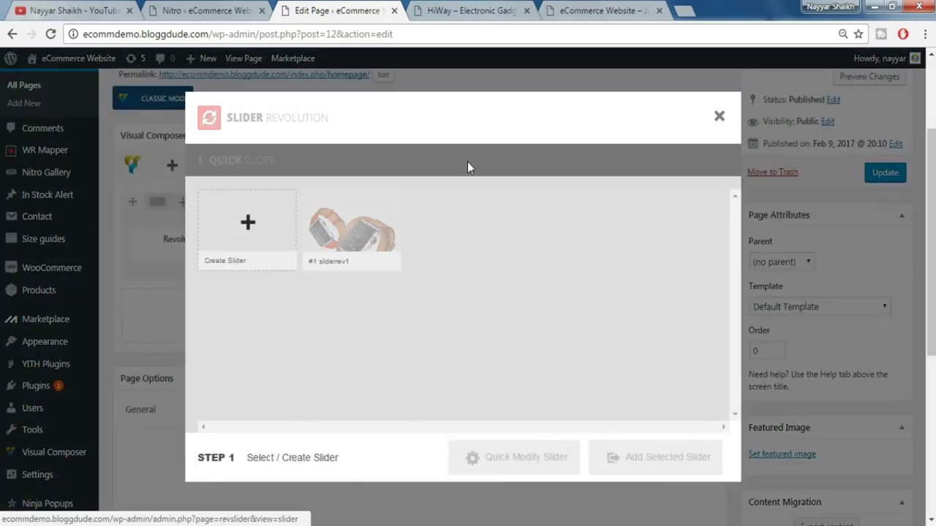
pyautogui.click(369, 230)
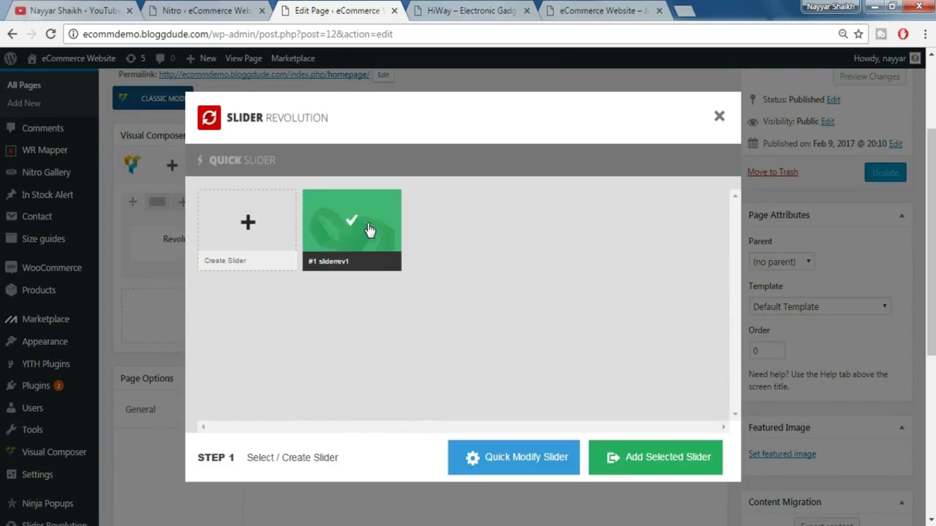
pyautogui.click(658, 460)
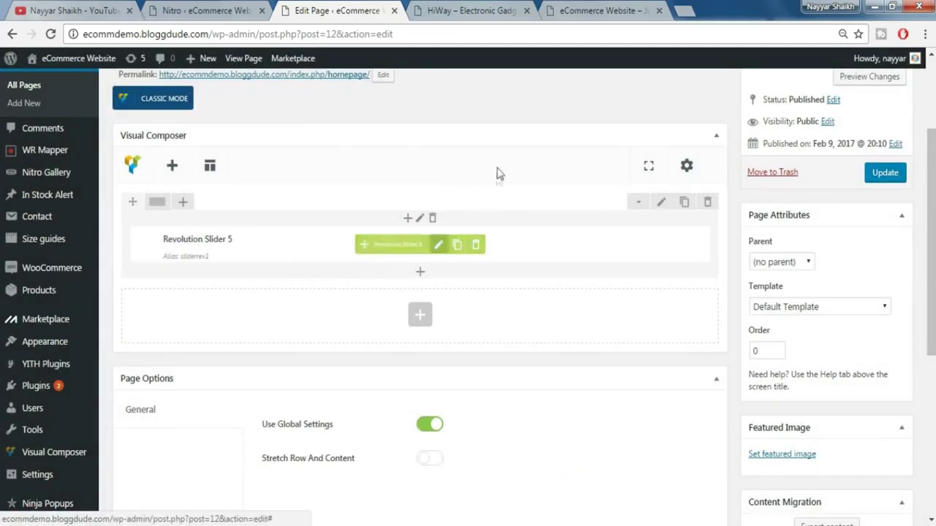
pyautogui.click(476, 12)
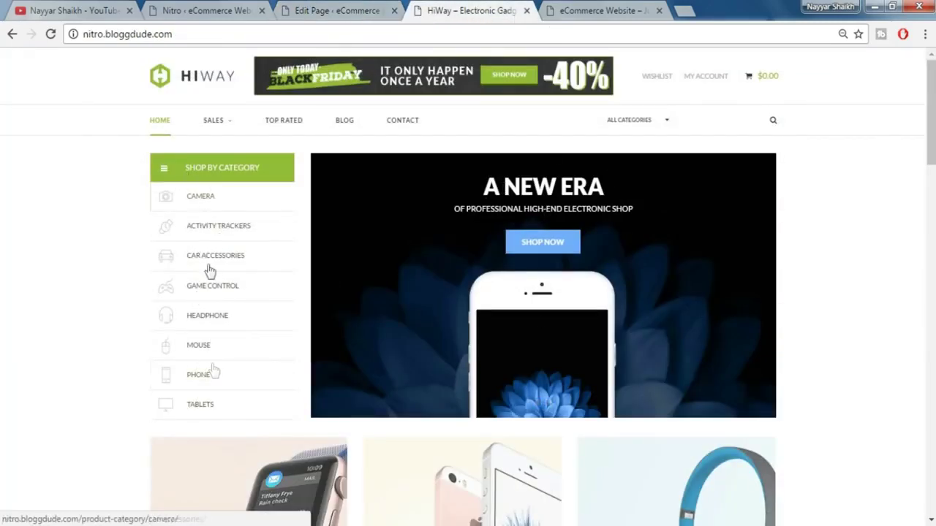
# - Set the HomePage slider row to a custom 1/3 + 2/3 column layout
pyautogui.hotkey('ctrl', 'shift', 'Tab')
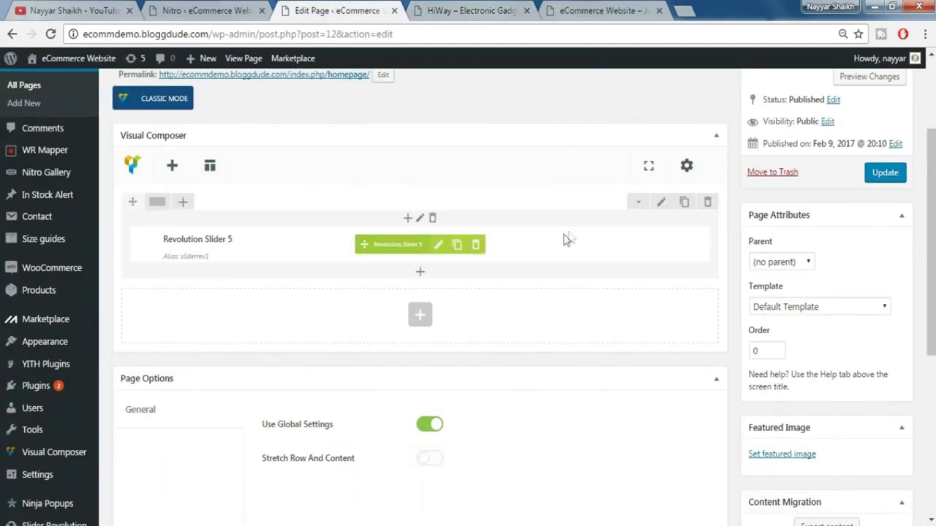
pyautogui.click(448, 9)
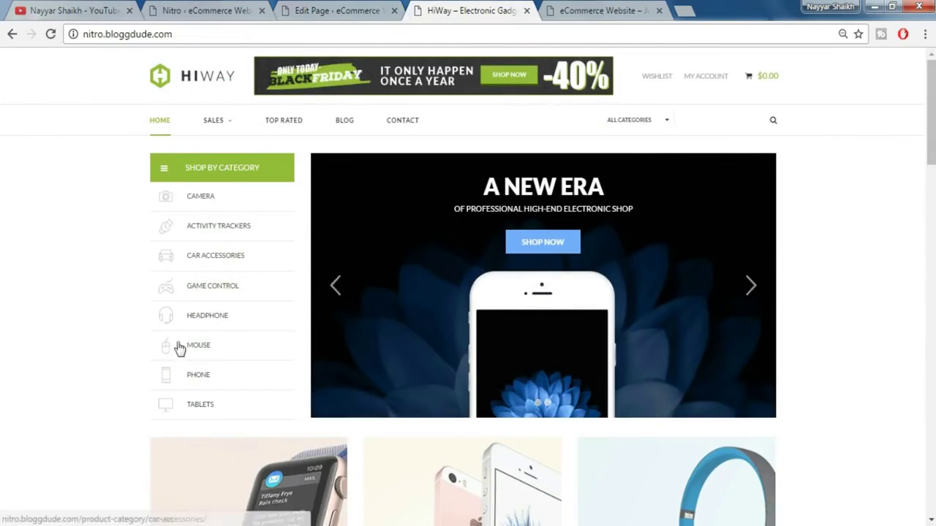
pyautogui.hotkey('ctrl', 'shift', 'Tab')
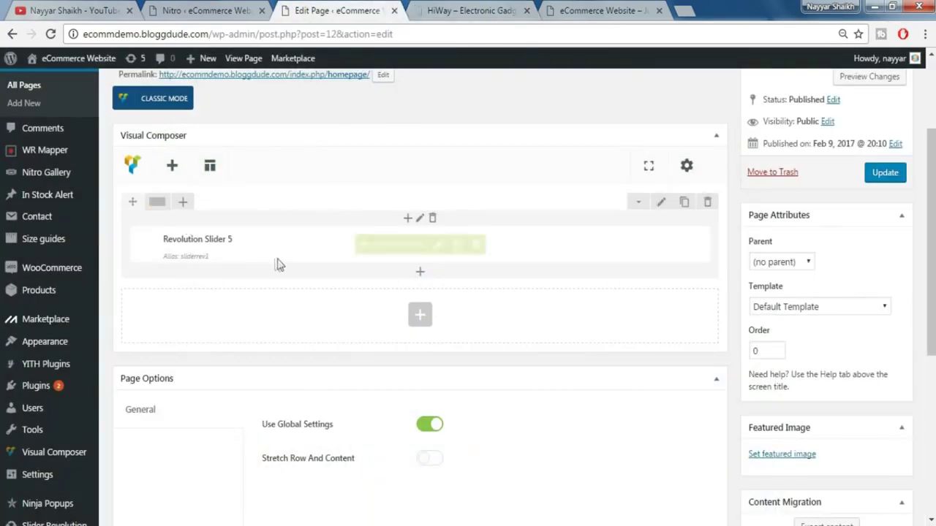
pyautogui.moveTo(162, 202)
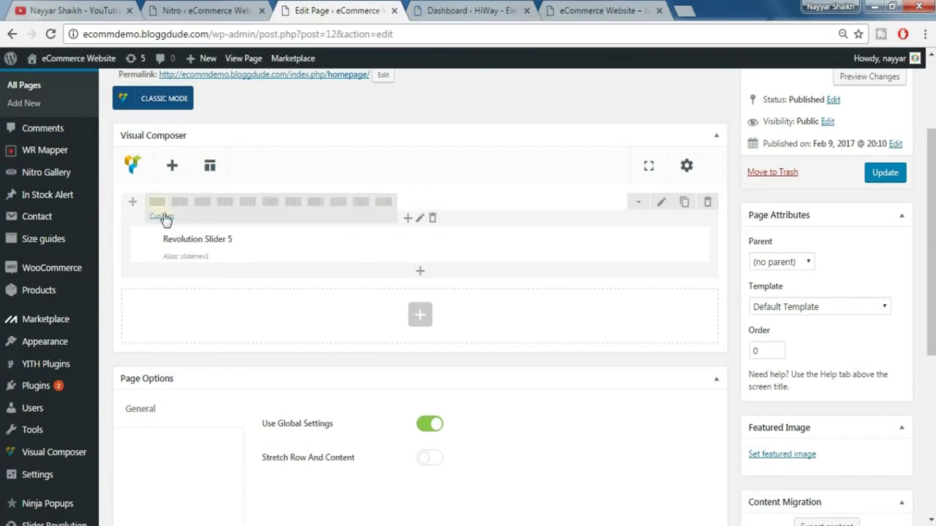
pyautogui.click(161, 217)
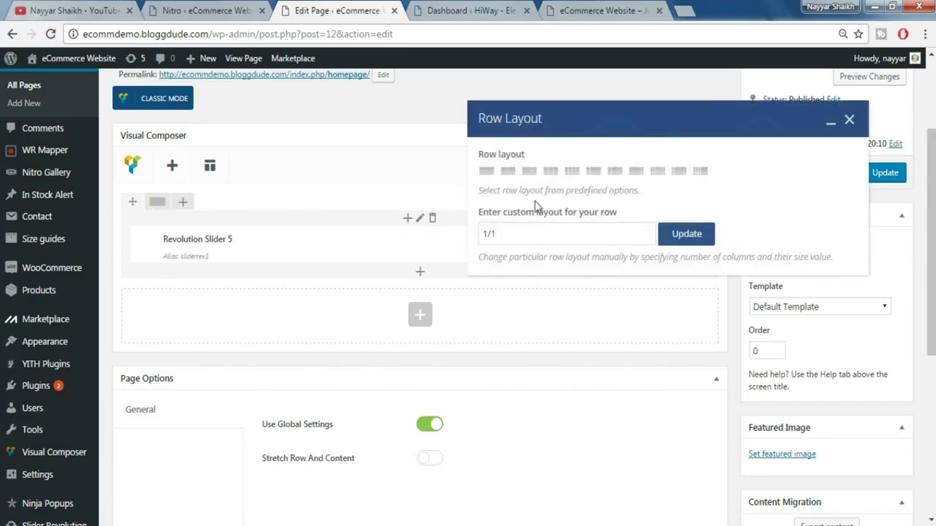
pyautogui.scroll(-2, 557, 234)
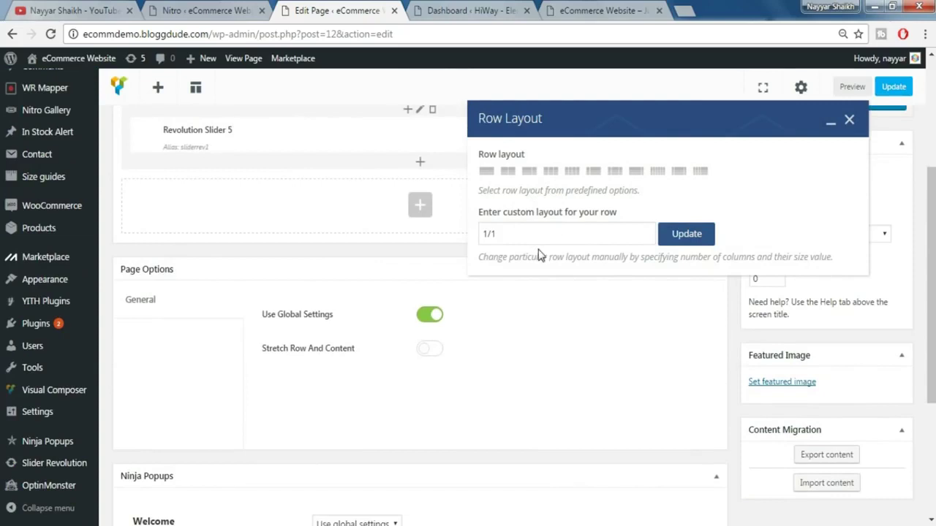
pyautogui.scroll(3, 539, 254)
pyautogui.click(519, 234)
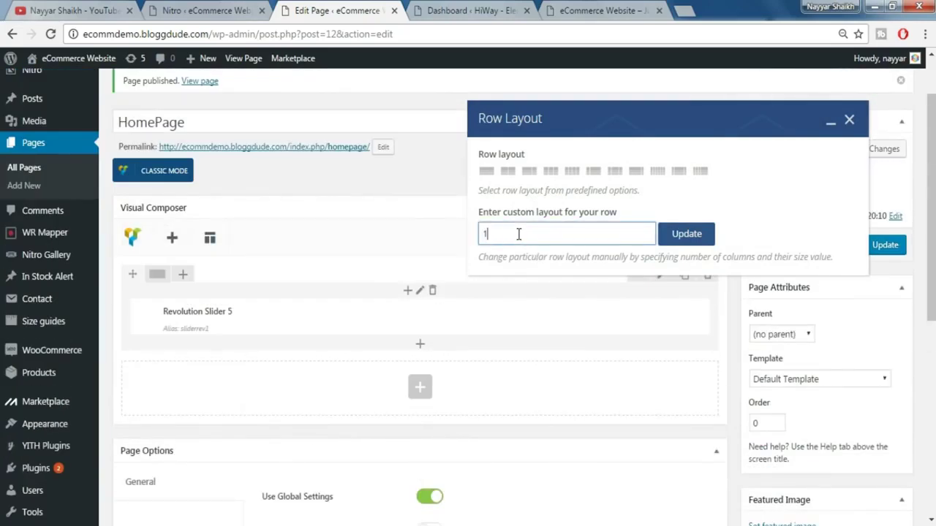
pyautogui.write('3')
pyautogui.click(682, 236)
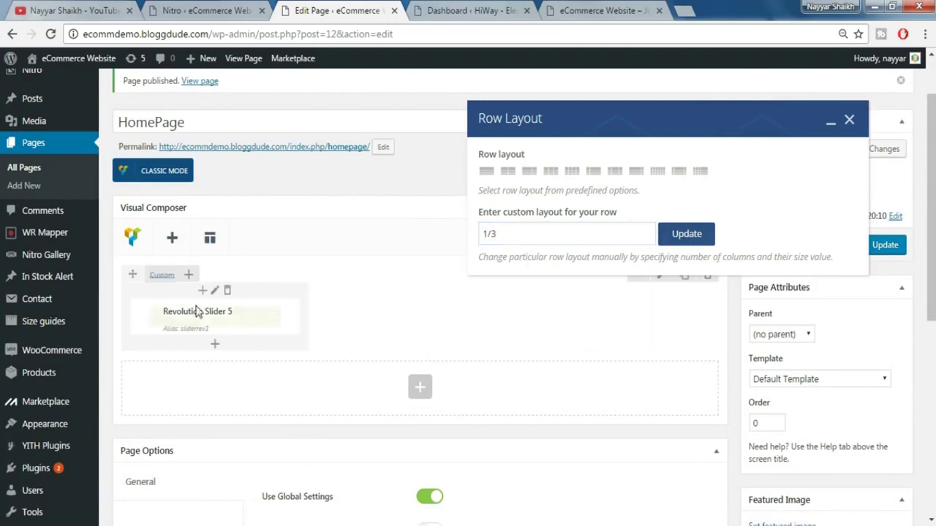
pyautogui.click(538, 237)
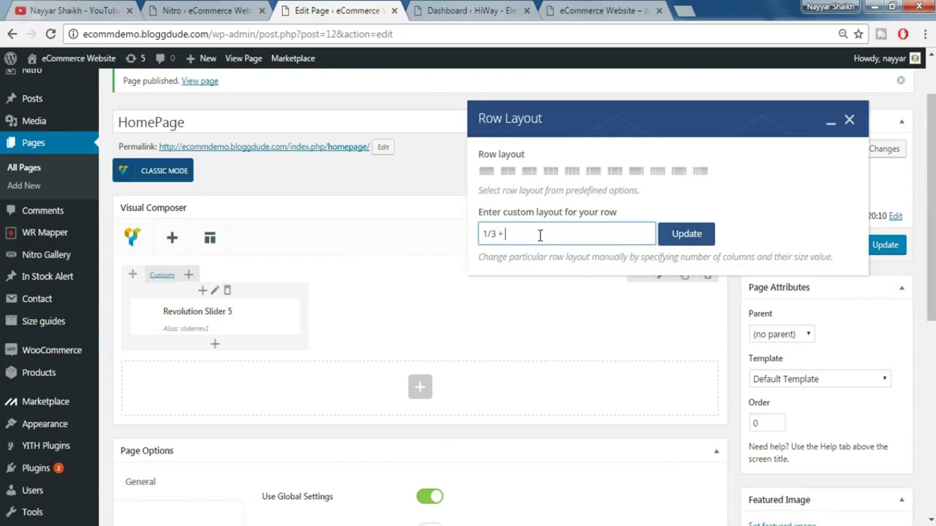
pyautogui.write('+ 2/3')
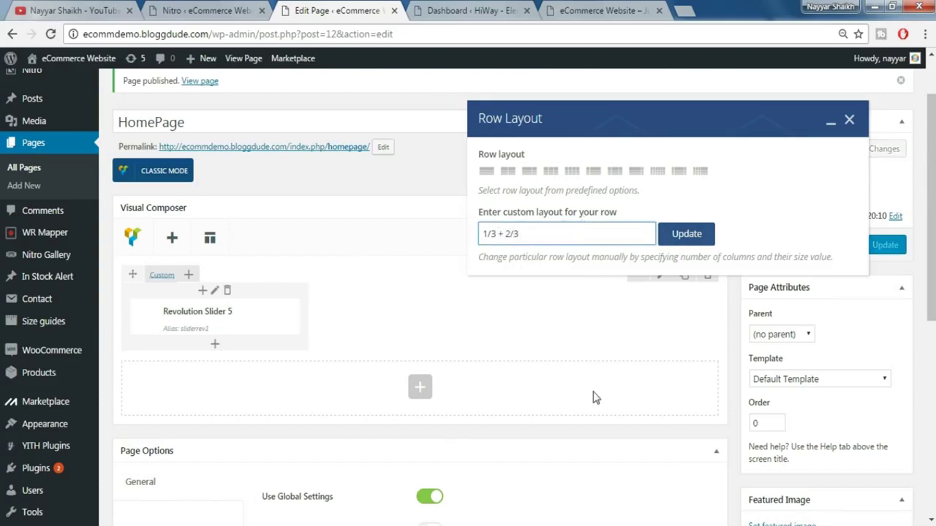
pyautogui.click(706, 237)
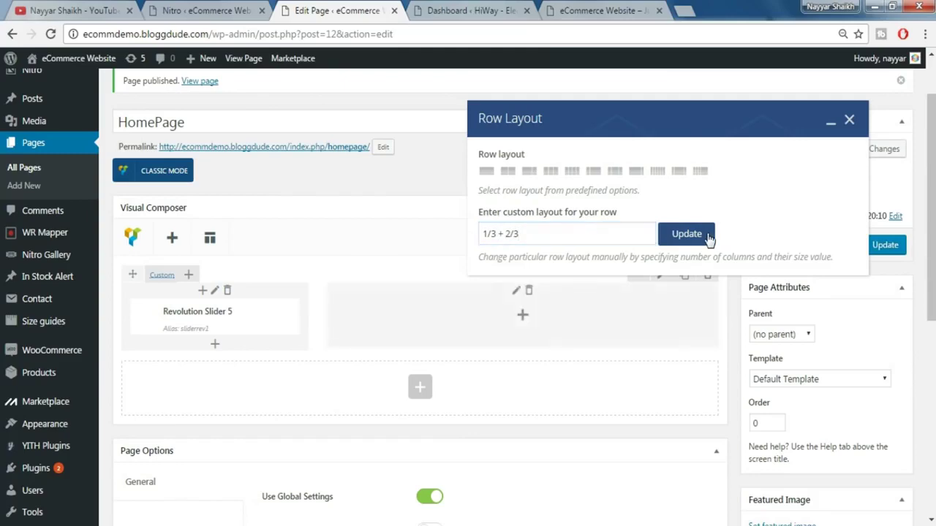
pyautogui.click(848, 121)
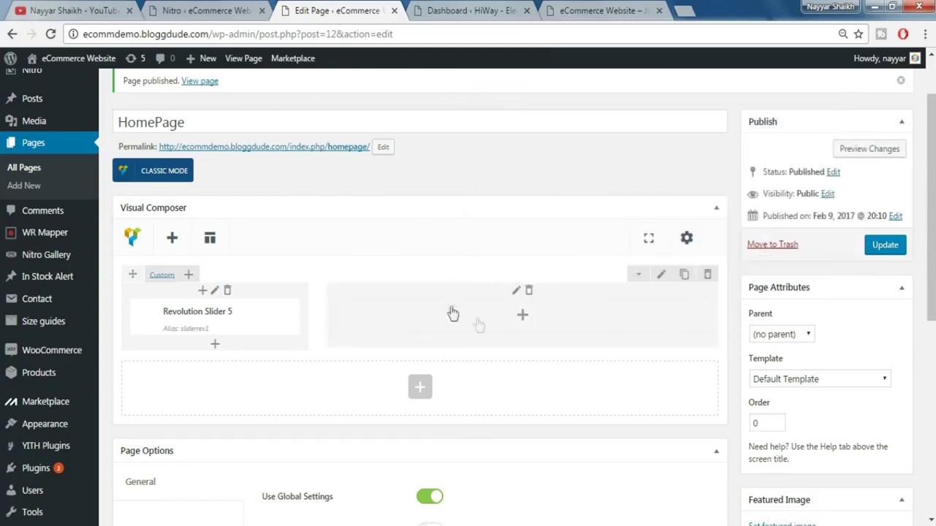
# - Drag the Revolution slider into the wide 2/3 column and update HomePage
pyautogui.scroll(-1, 244, 302)
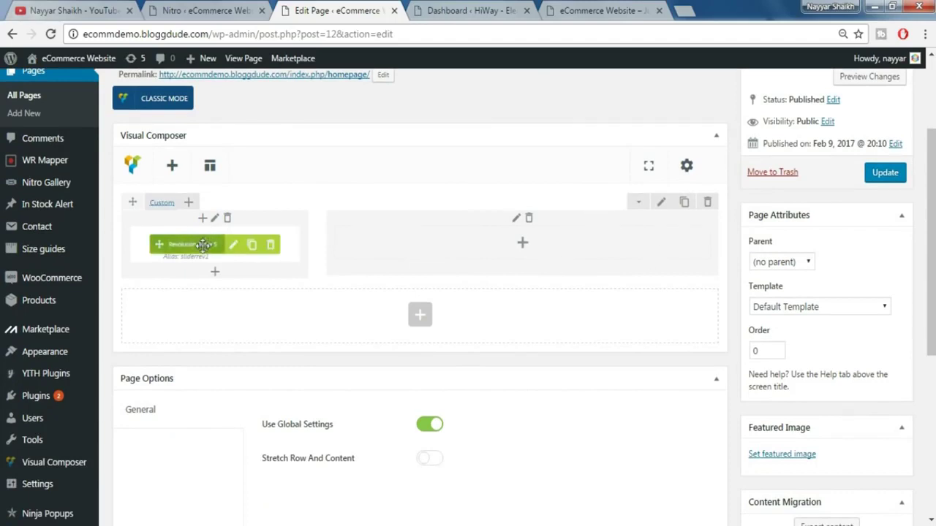
pyautogui.moveTo(184, 247)
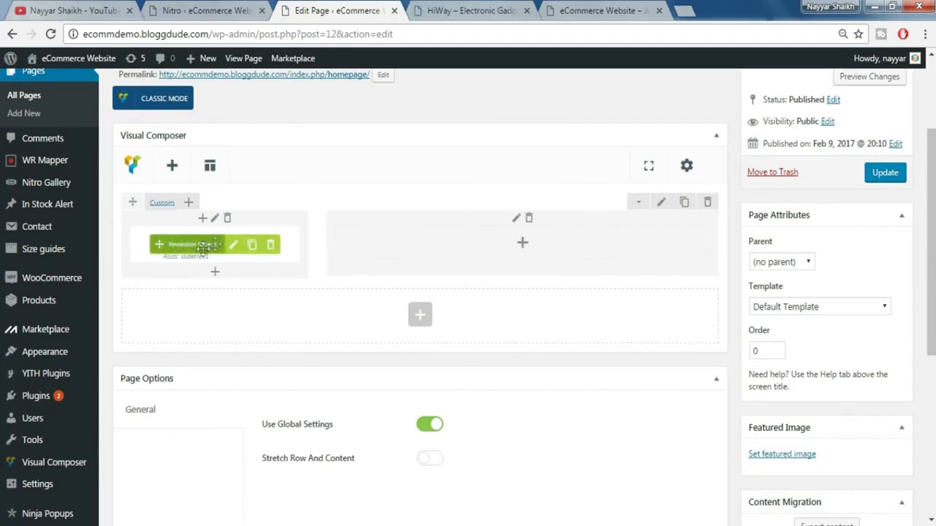
pyautogui.click(463, 7)
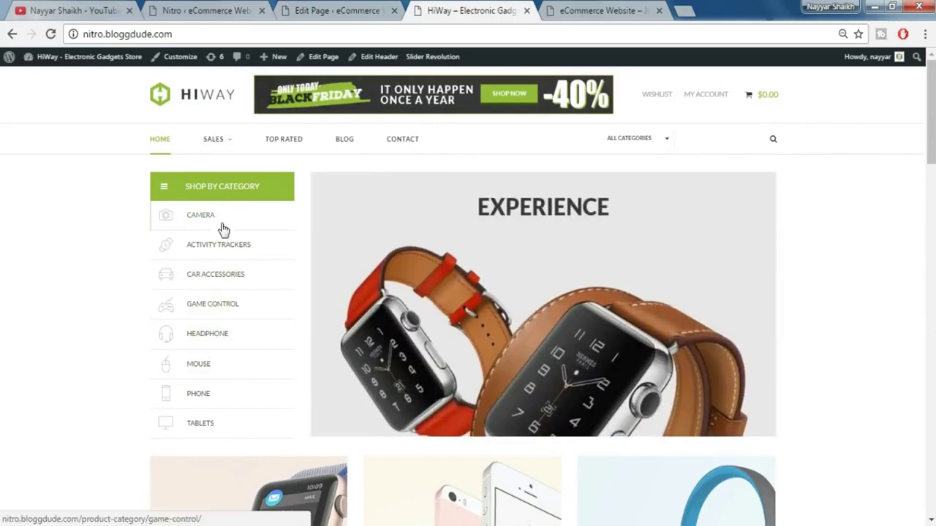
pyautogui.click(326, 7)
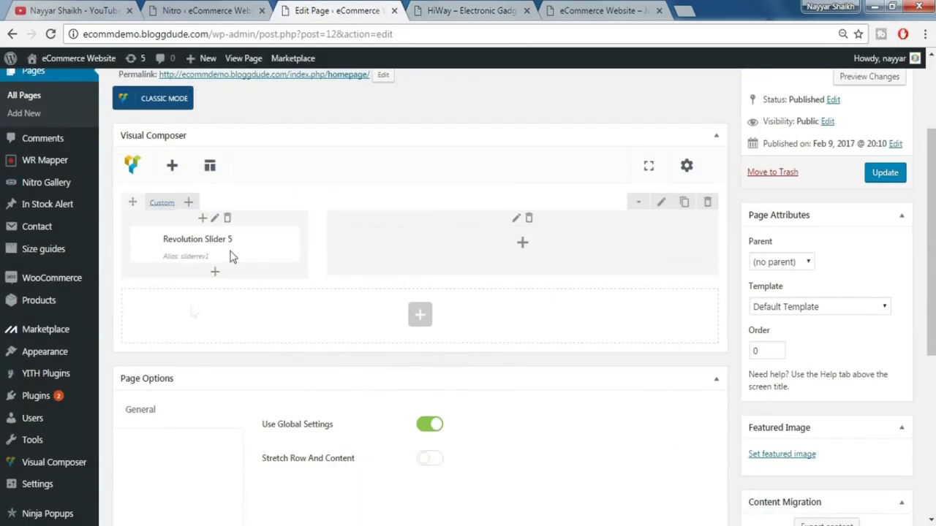
pyautogui.moveTo(197, 244)
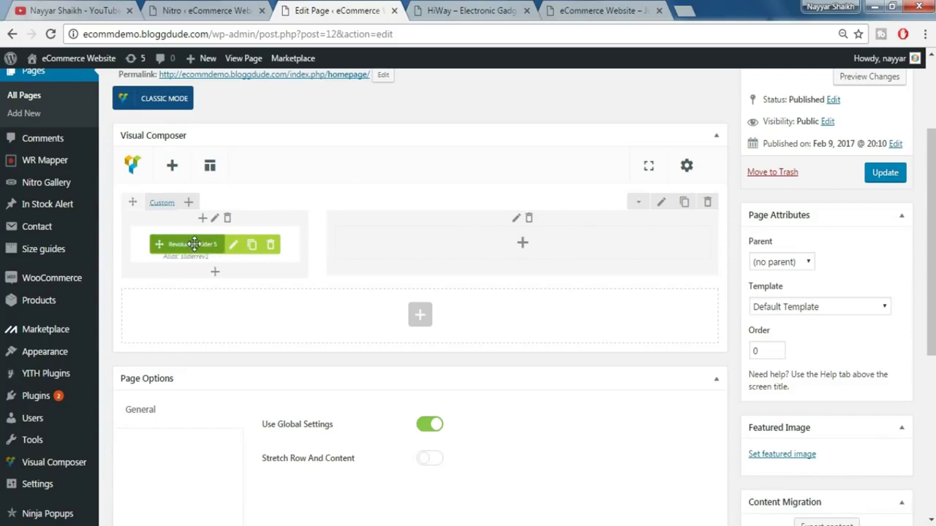
pyautogui.moveTo(218, 237); pyautogui.dragTo(476, 242)
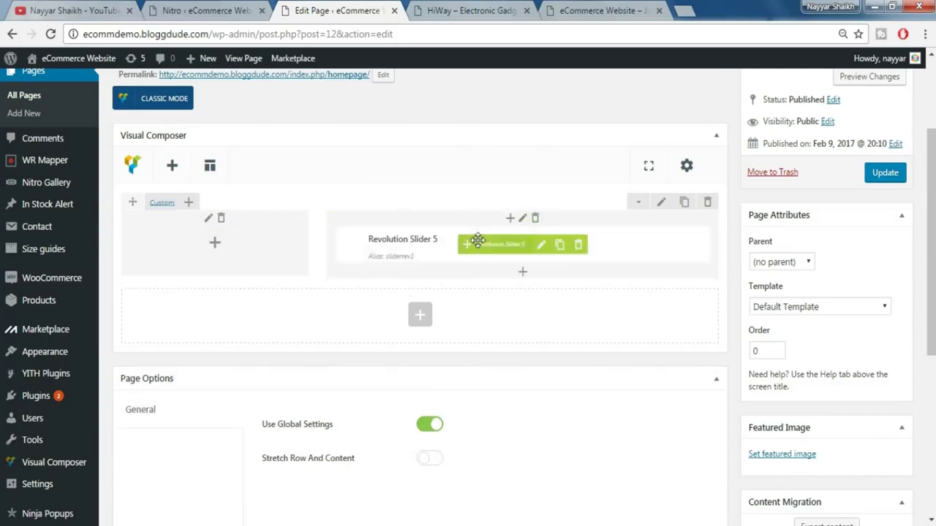
pyautogui.click(417, 9)
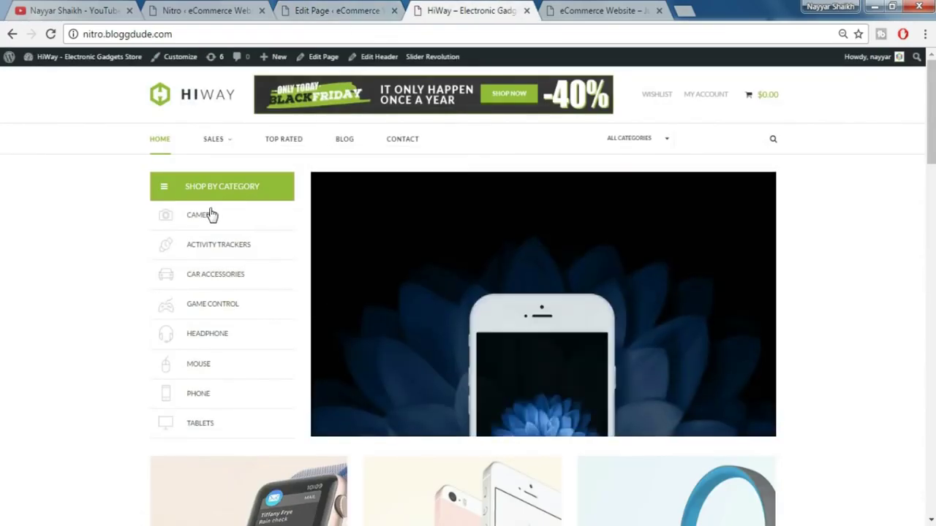
pyautogui.click(300, 11)
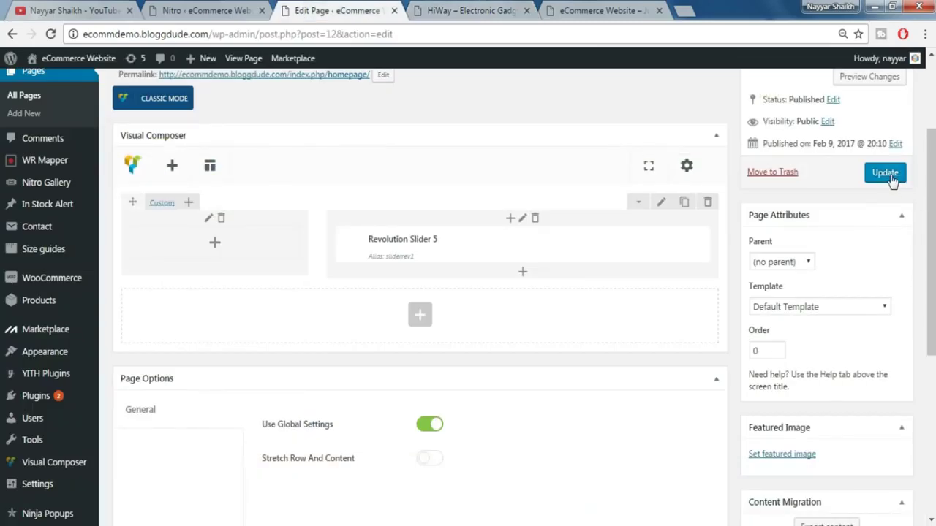
pyautogui.click(889, 175)
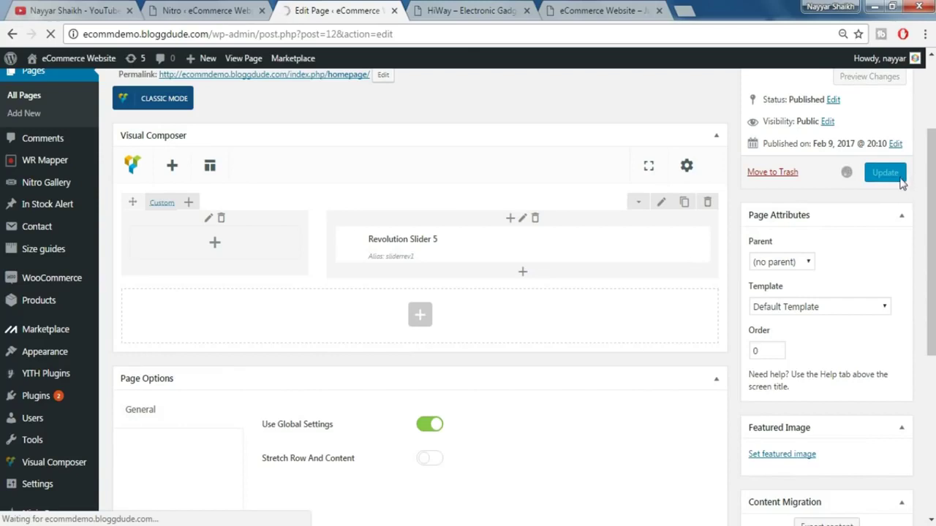
# - Reload the live HomePage to check the watch slider against the HiWay demo, then return to the editor
pyautogui.hotkey('ctrl', '5')
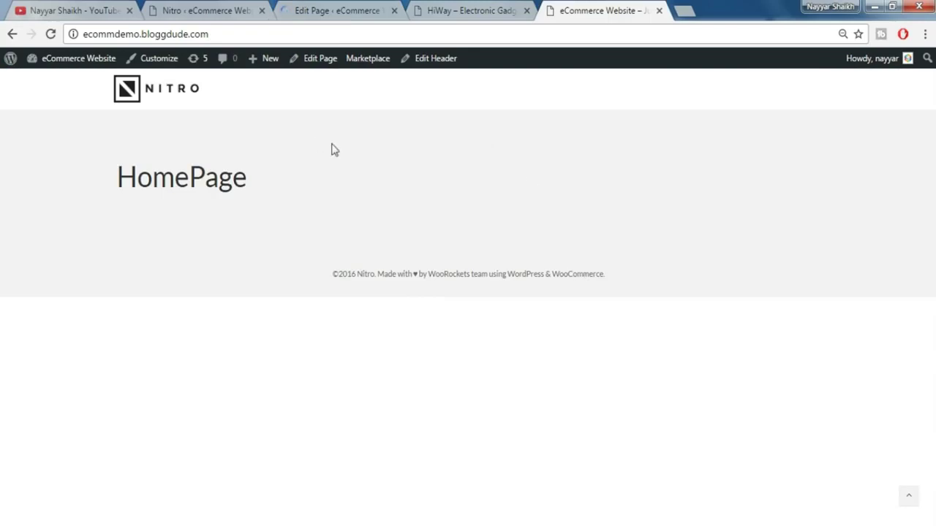
pyautogui.click(52, 33)
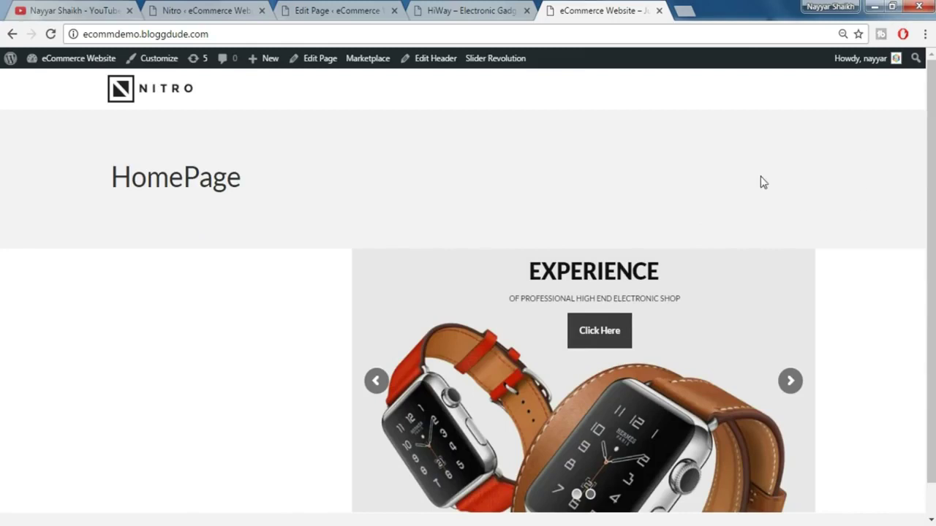
pyautogui.click(452, 9)
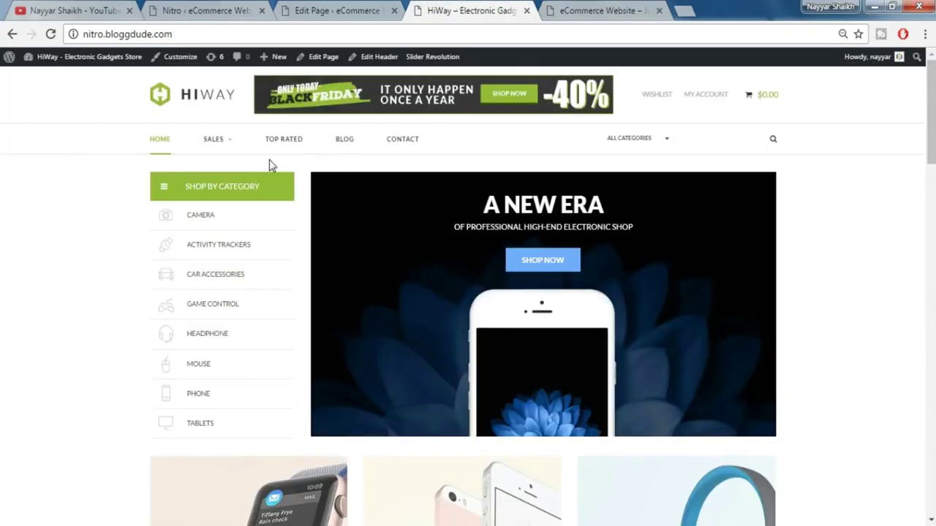
pyautogui.click(561, 7)
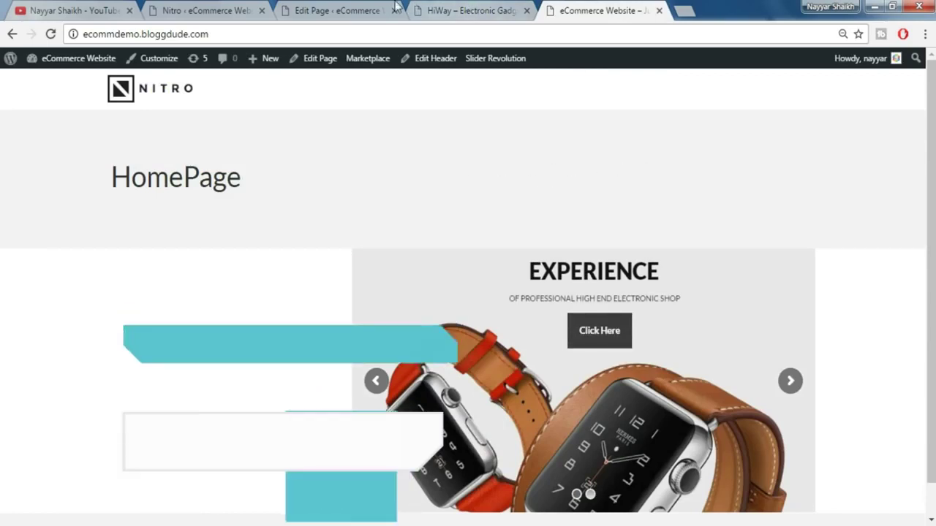
pyautogui.click(366, 10)
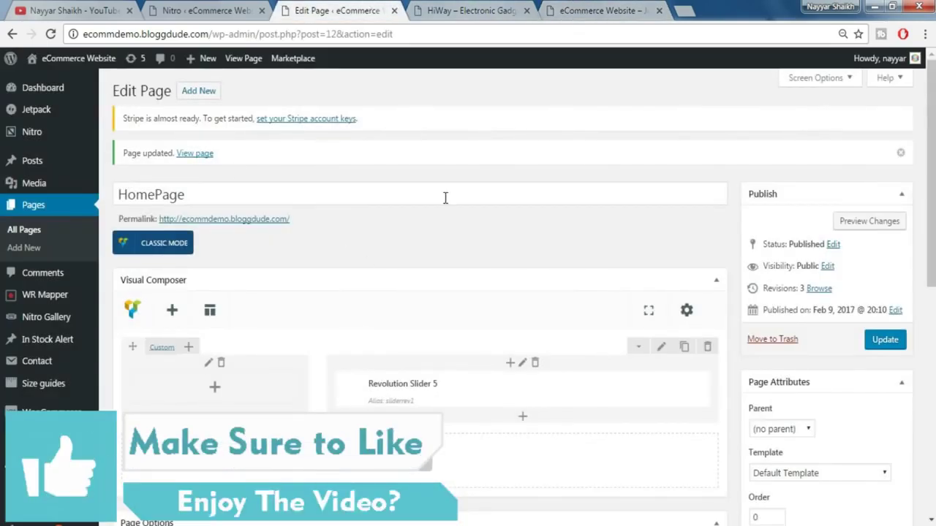
# - Turn off Use Global Settings and Show Page Title for HomePage, then update the page
pyautogui.scroll(-5, 385, 261)
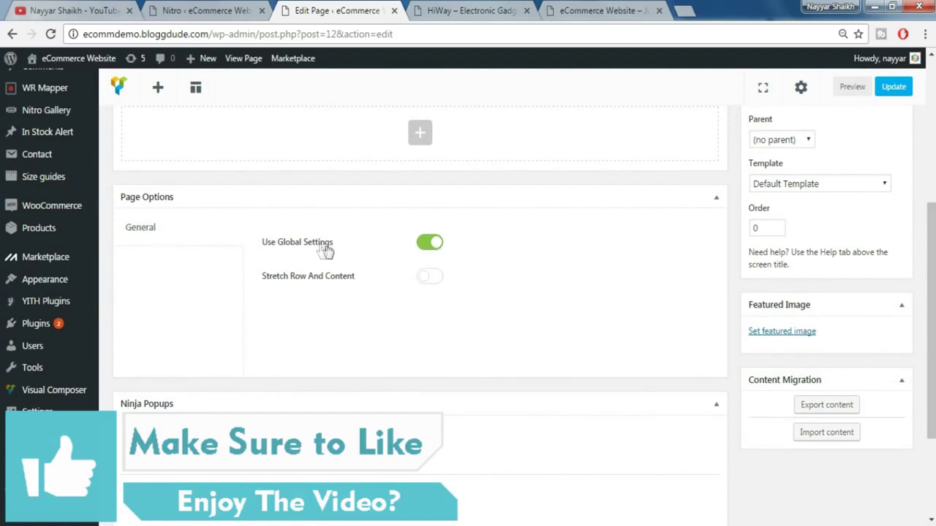
pyautogui.click(422, 243)
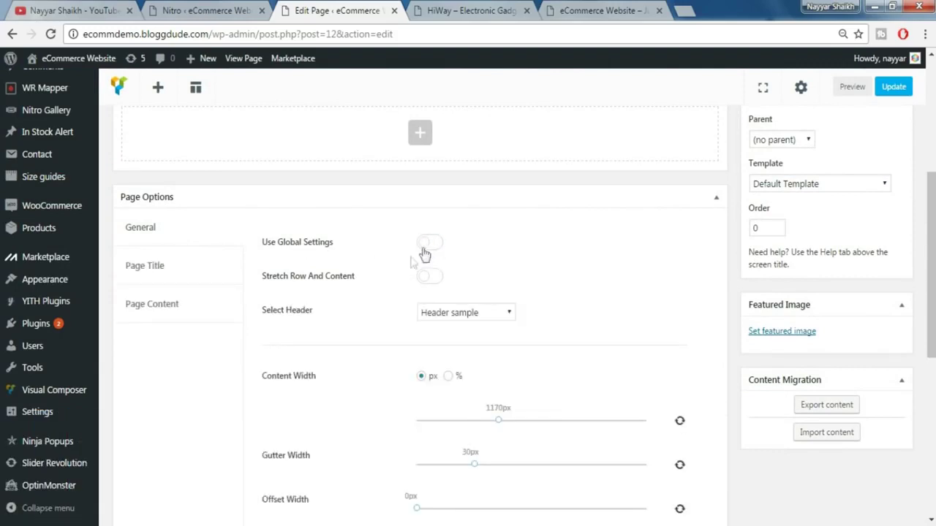
pyautogui.click(155, 272)
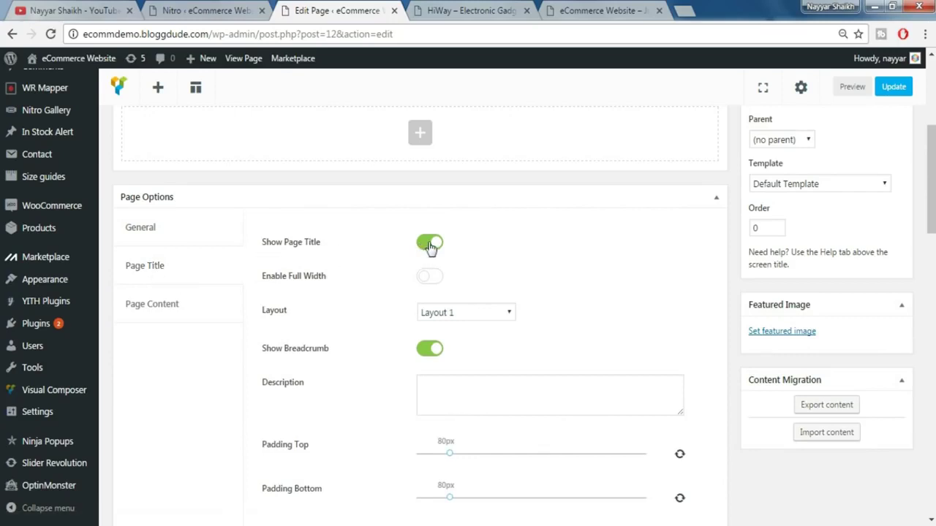
pyautogui.click(430, 244)
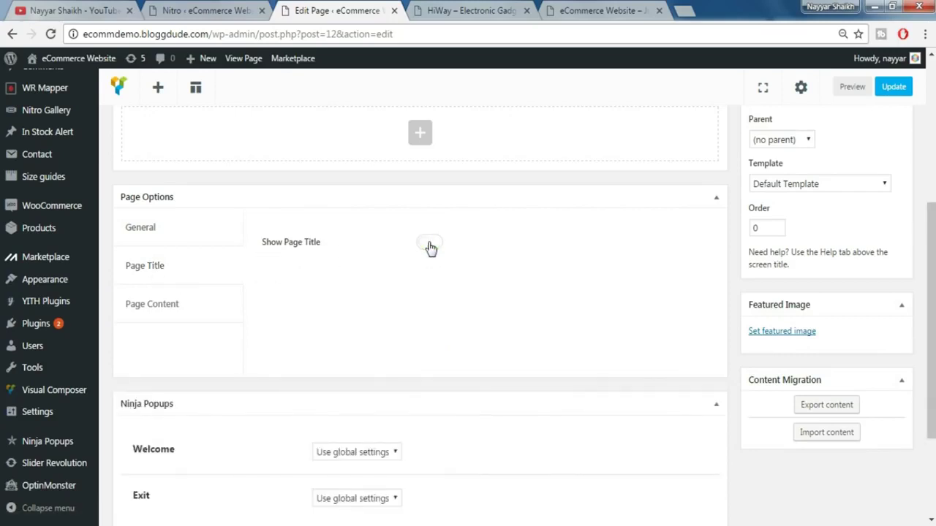
pyautogui.click(144, 232)
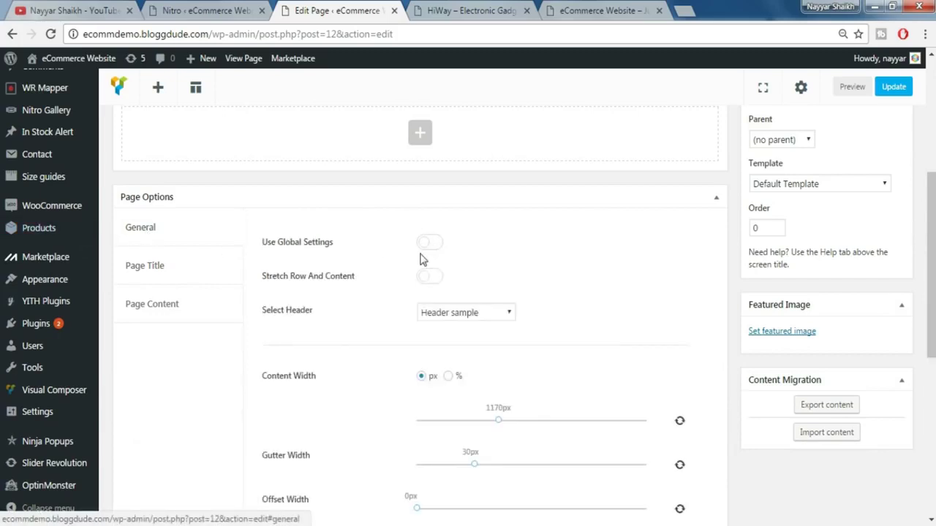
pyautogui.click(145, 261)
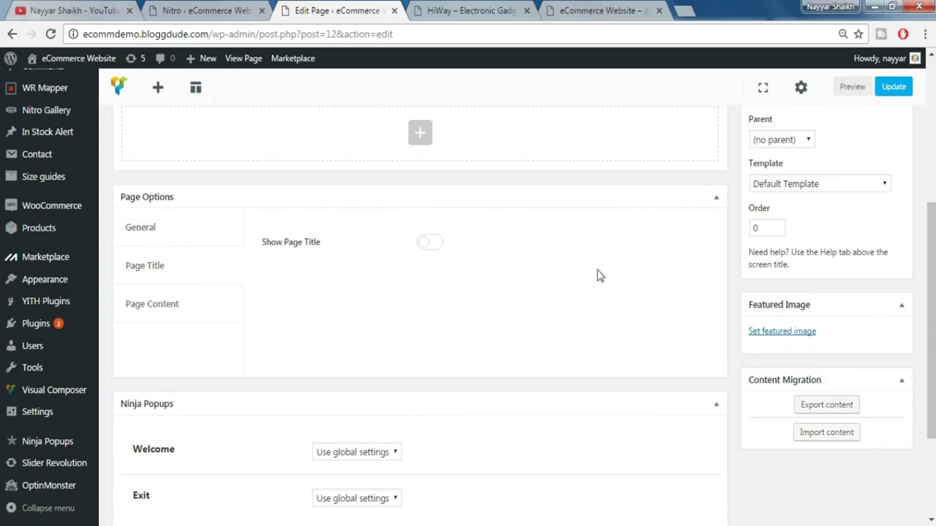
pyautogui.scroll(5, 602, 275)
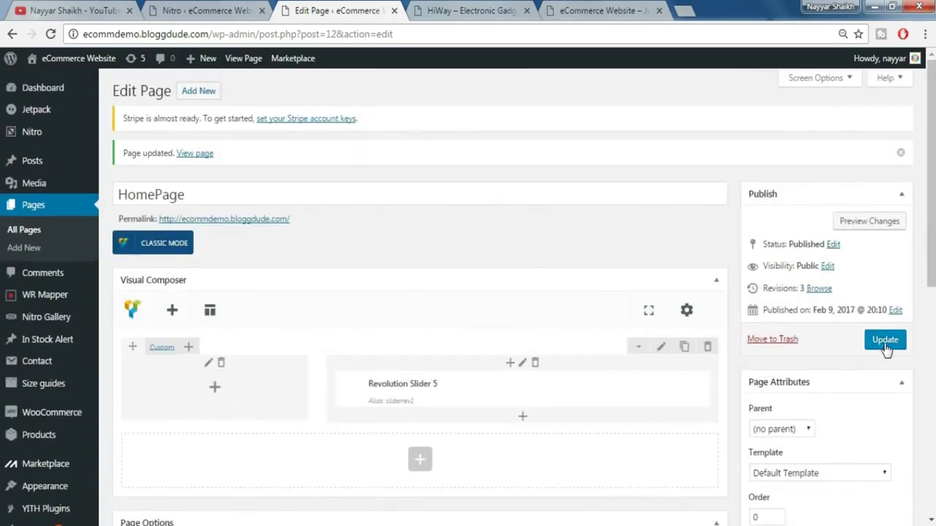
pyautogui.click(884, 341)
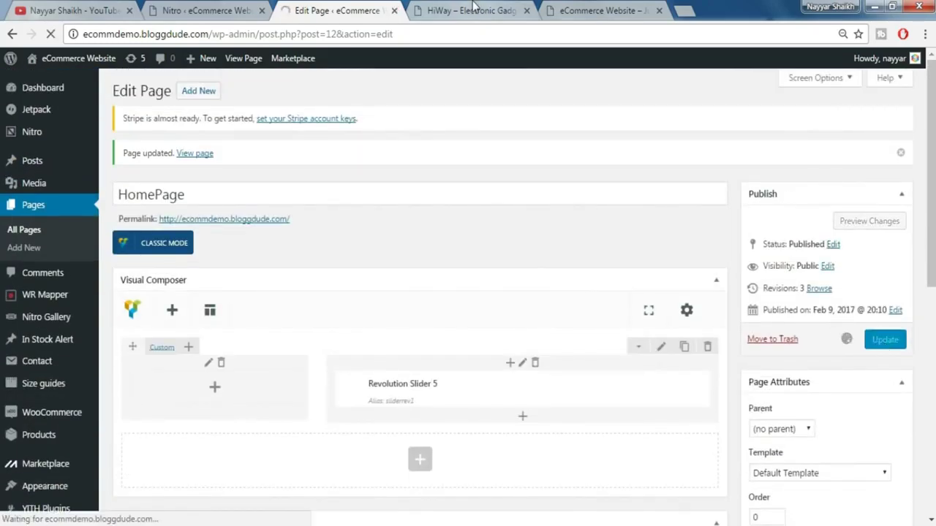
pyautogui.click(472, 10)
# - Reload the live HomePage to confirm the title is hidden, then return to the page editor
pyautogui.click(577, 7)
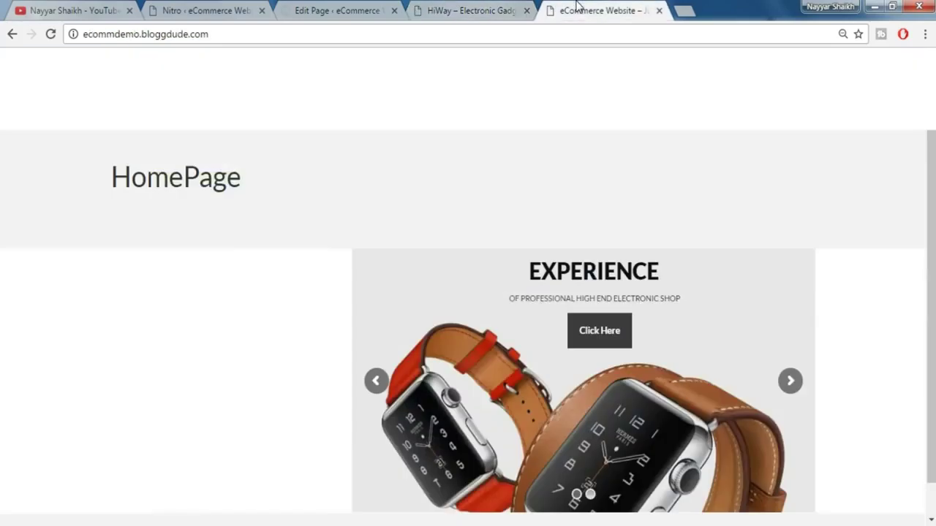
pyautogui.click(561, 32)
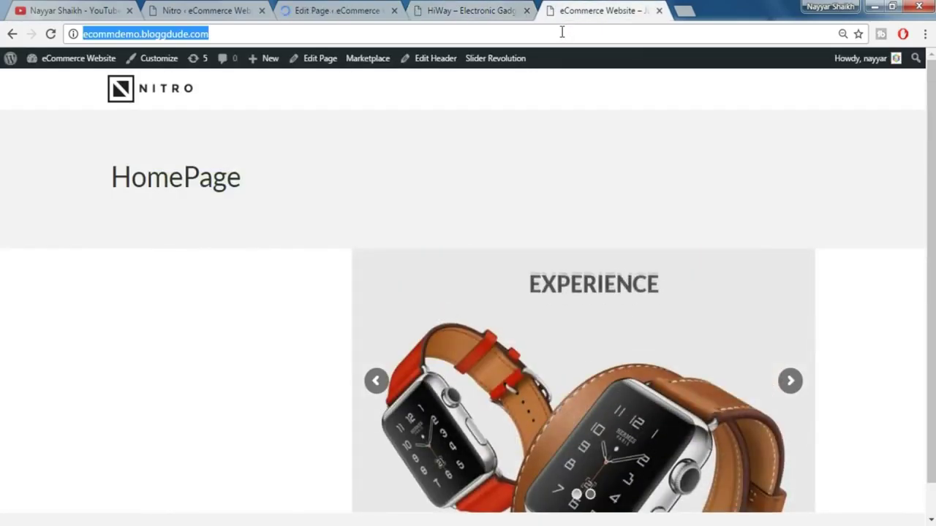
pyautogui.press('Return')
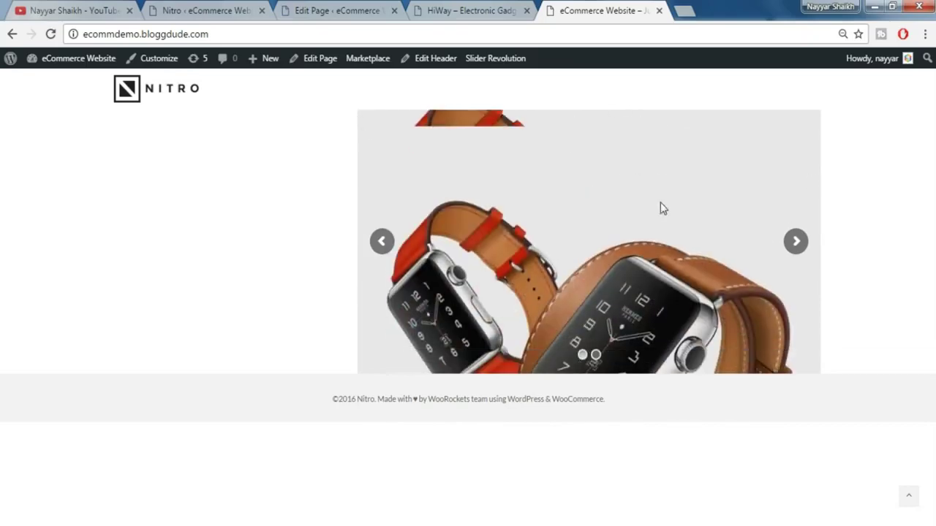
pyautogui.click(449, 11)
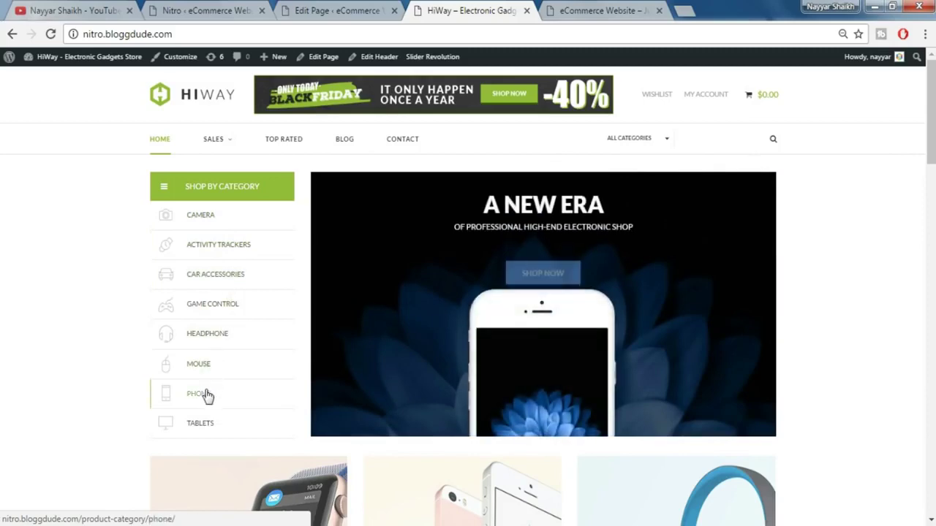
pyautogui.click(355, 6)
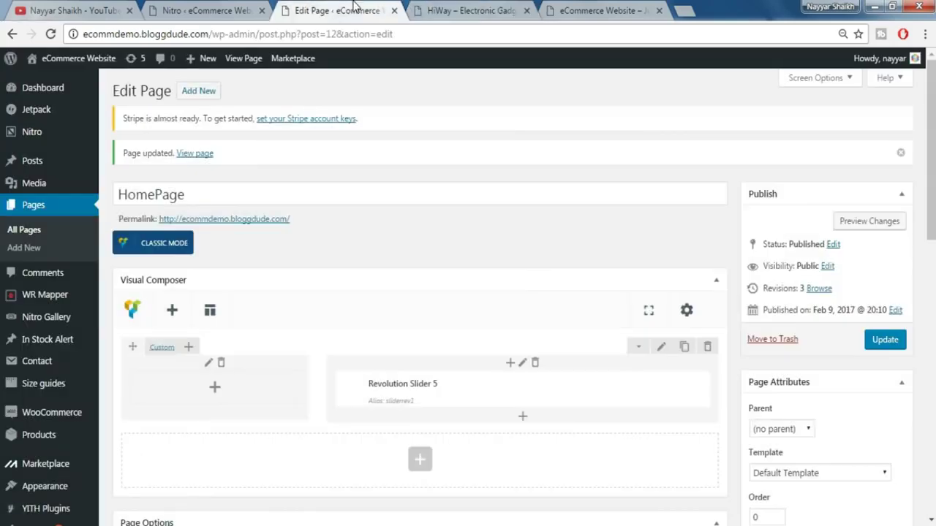
pyautogui.scroll(-2, 537, 278)
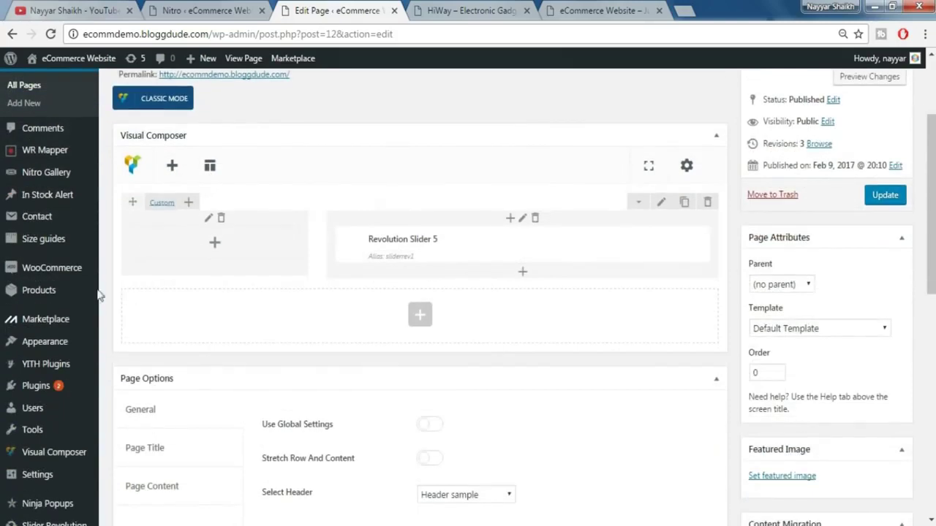
pyautogui.moveTo(43, 296)
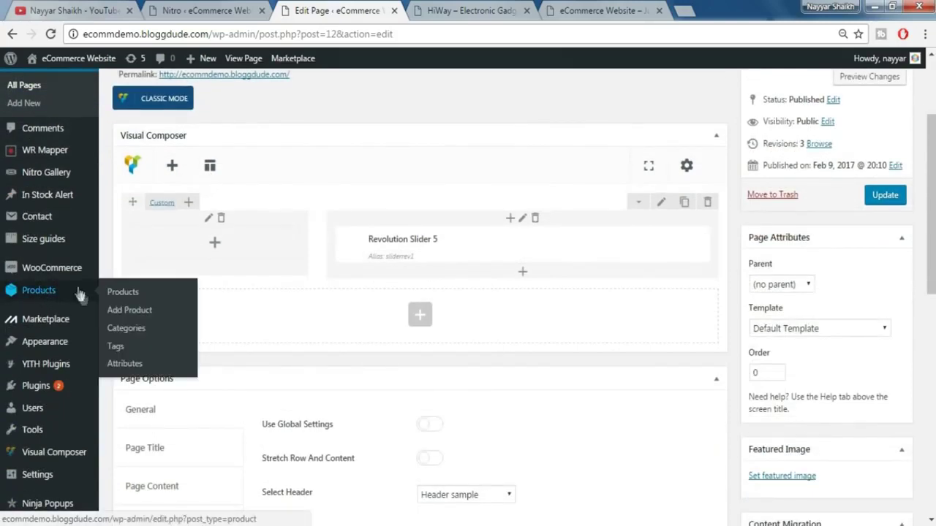
# - Start a new product category named camera with slug camera, using the demo's category list as reference
pyautogui.click(136, 332)
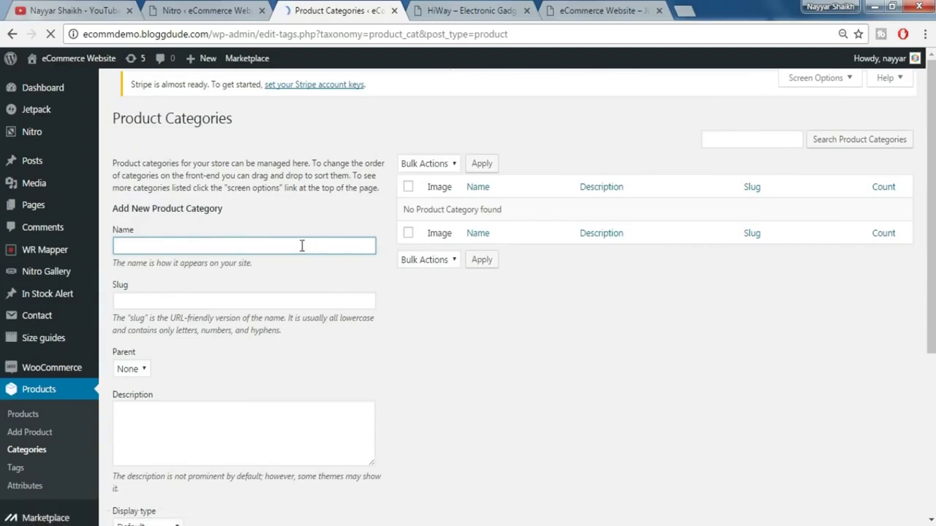
pyautogui.click(442, 9)
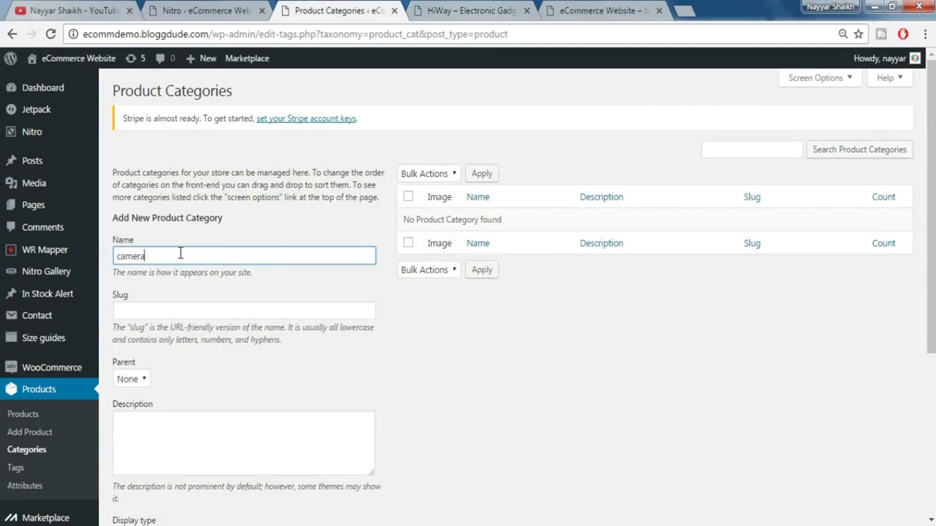
pyautogui.click(150, 311)
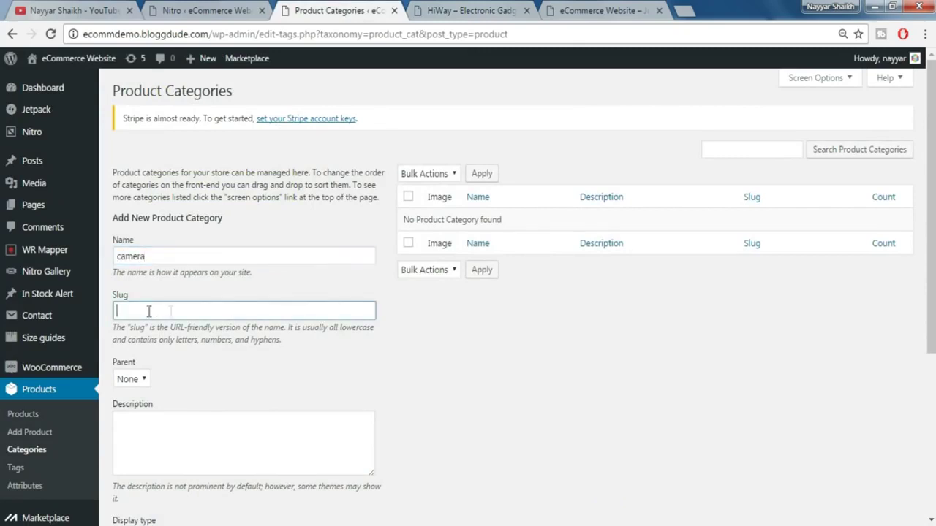
pyautogui.scroll(-3, 379, 370)
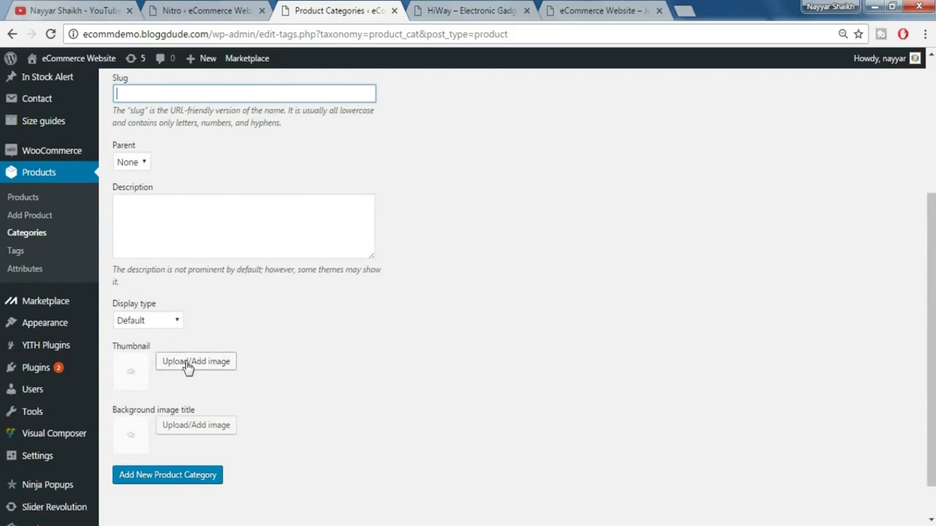
pyautogui.click(455, 6)
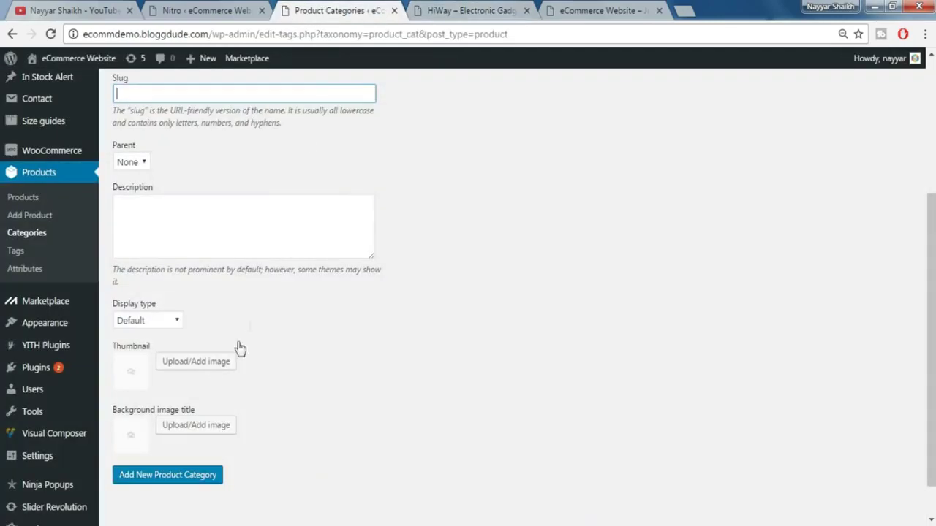
pyautogui.click(327, 7)
# - Upload all ten icons from the Cat Icons folder and set the camera icon as the thumbnail
pyautogui.click(196, 364)
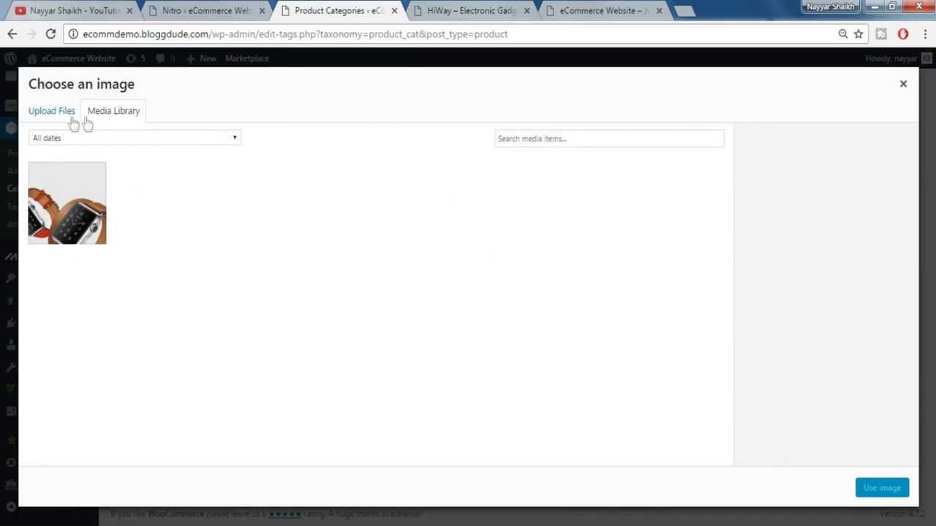
pyautogui.click(63, 116)
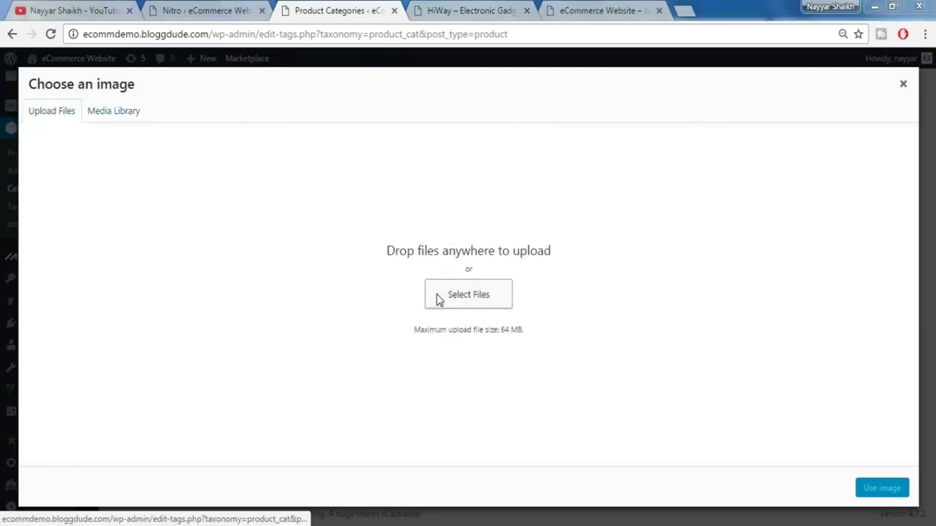
pyautogui.click(439, 300)
pyautogui.doubleClick(326, 128)
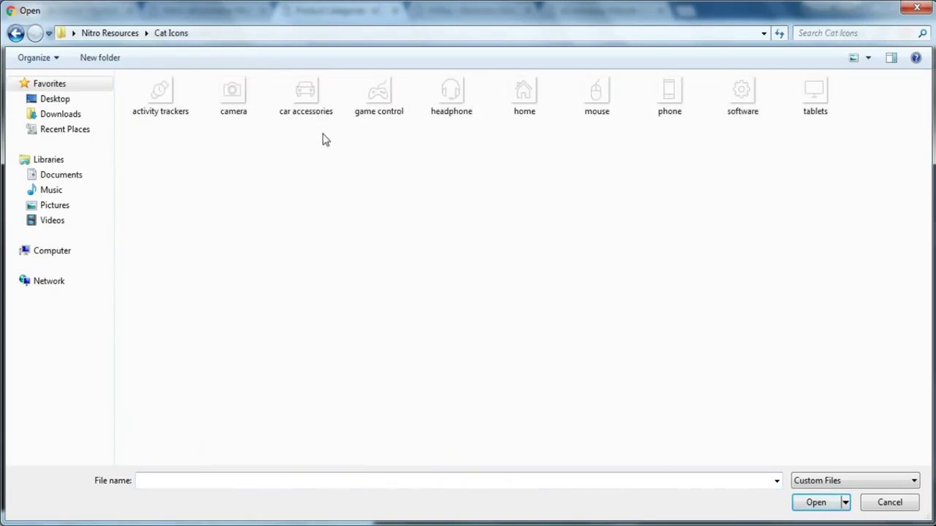
pyautogui.hotkey('ctrl', 'a')
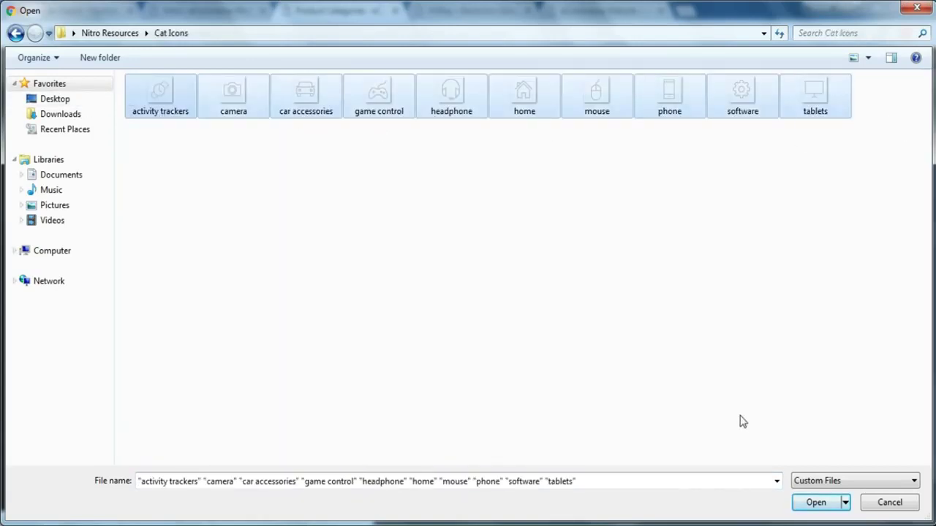
pyautogui.click(802, 510)
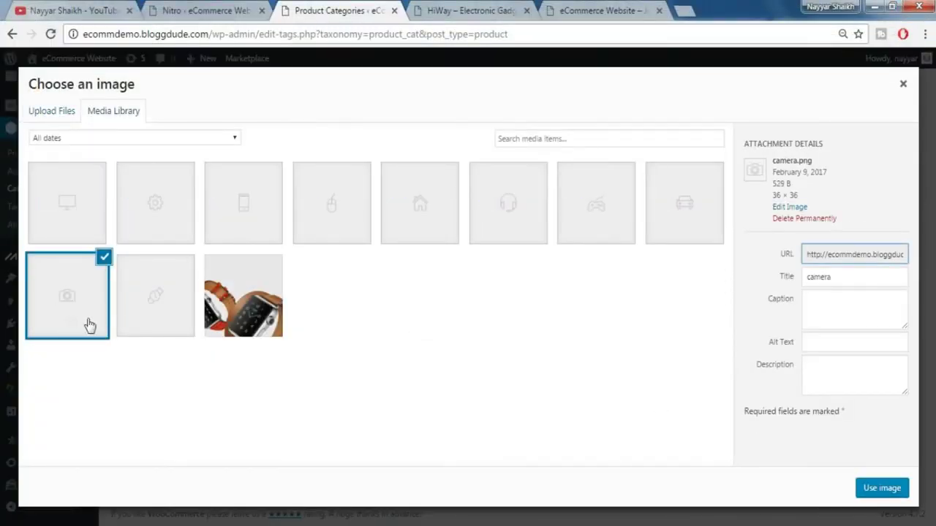
pyautogui.click(881, 489)
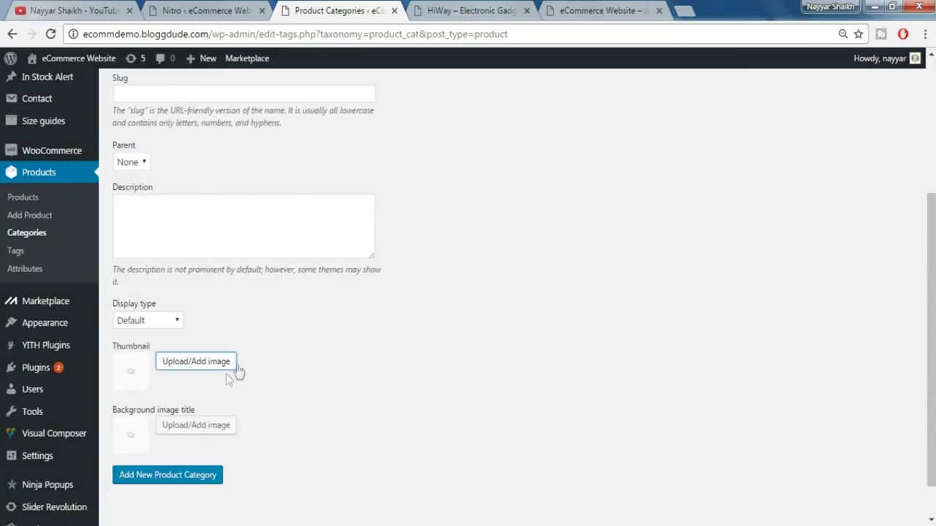
# - Save the new camera product category
pyautogui.scroll(3, 280, 360)
pyautogui.scroll(-2, 280, 360)
pyautogui.scroll(-2, 281, 360)
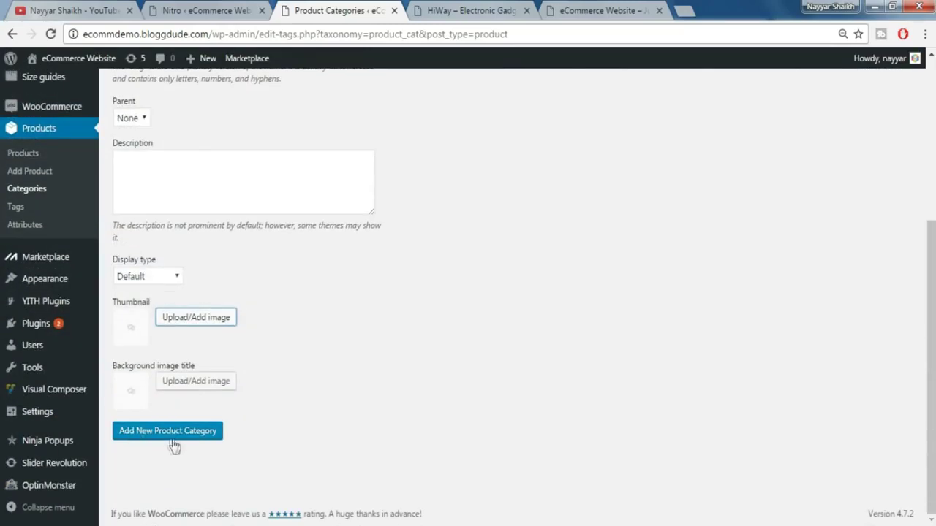
pyautogui.click(177, 442)
pyautogui.scroll(4, 488, 418)
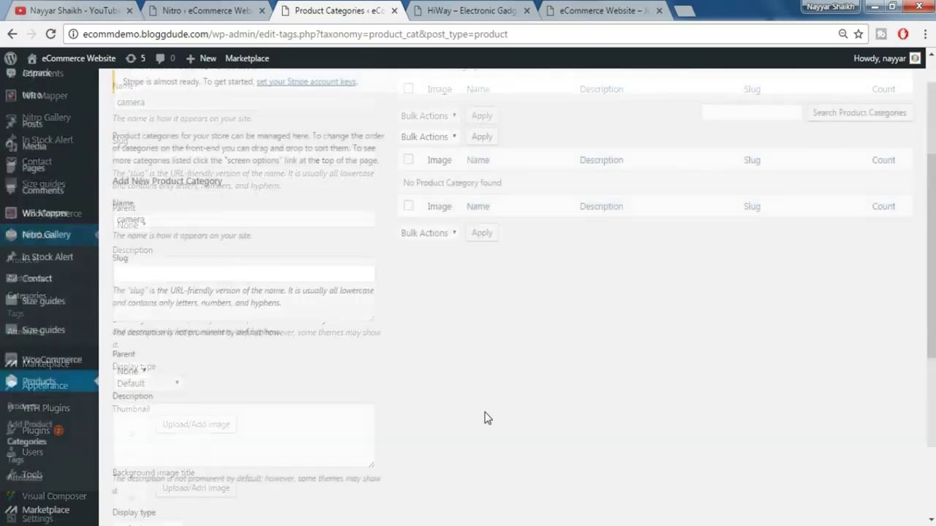
pyautogui.moveTo(543, 234)
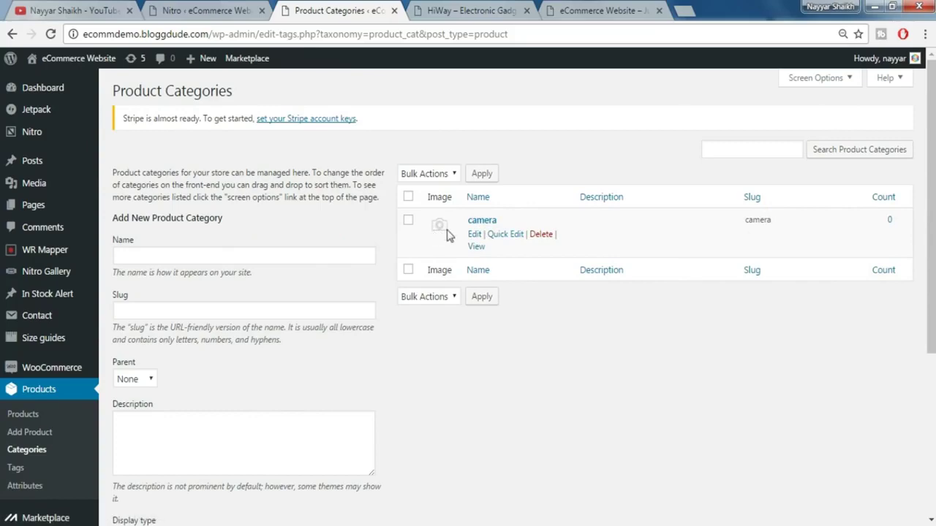
# - Add an activity trackers product category with the activity trackers icon as thumbnail
pyautogui.click(483, 10)
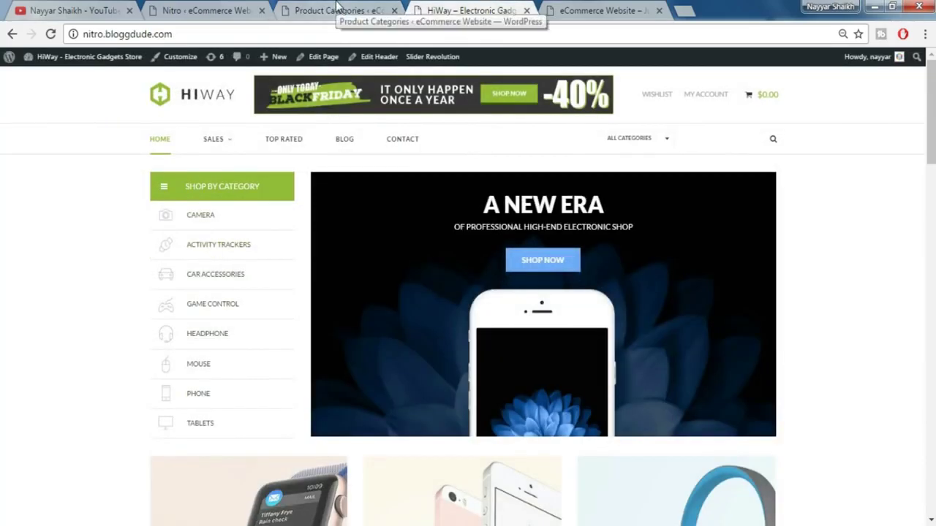
pyautogui.click(338, 9)
pyautogui.click(225, 251)
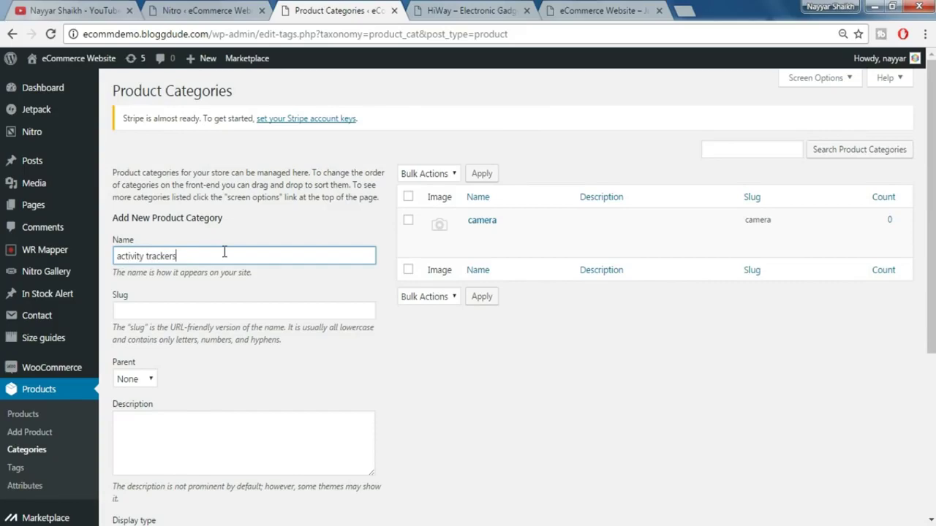
pyautogui.scroll(-3, 255, 364)
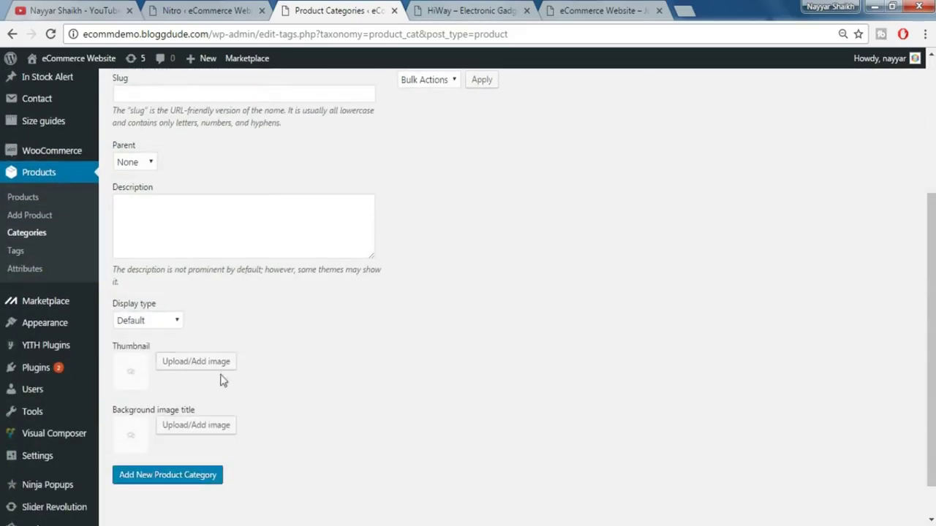
pyautogui.click(196, 363)
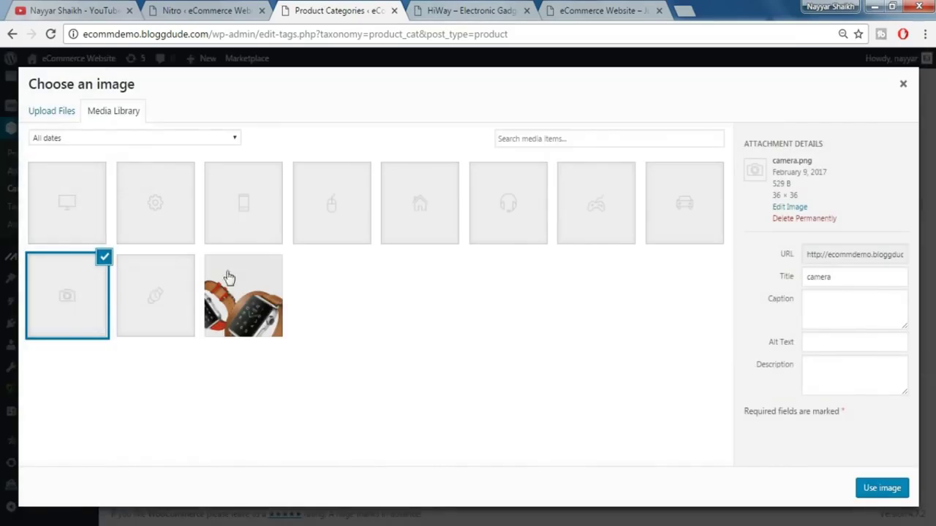
pyautogui.click(156, 297)
pyautogui.click(880, 488)
pyautogui.click(187, 488)
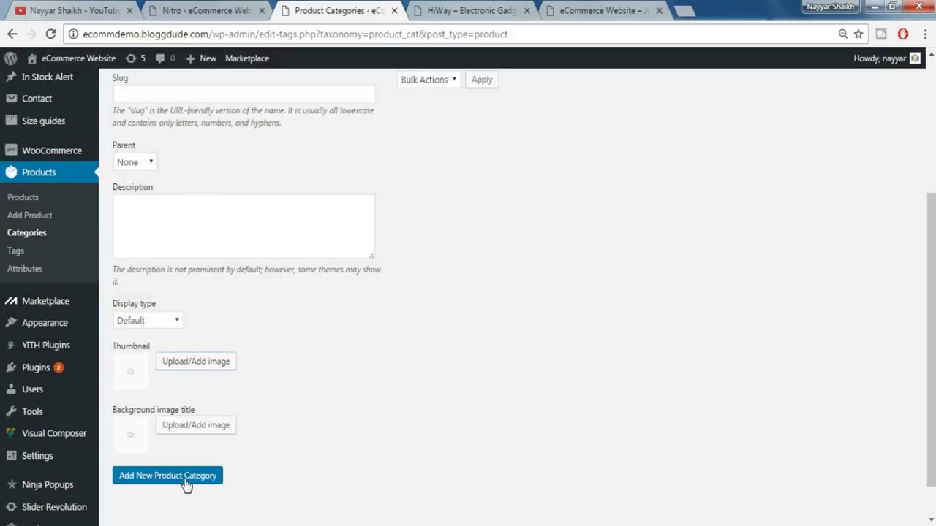
# - Add a car accessories product category with the car accessories icon as thumbnail
pyautogui.click(491, 14)
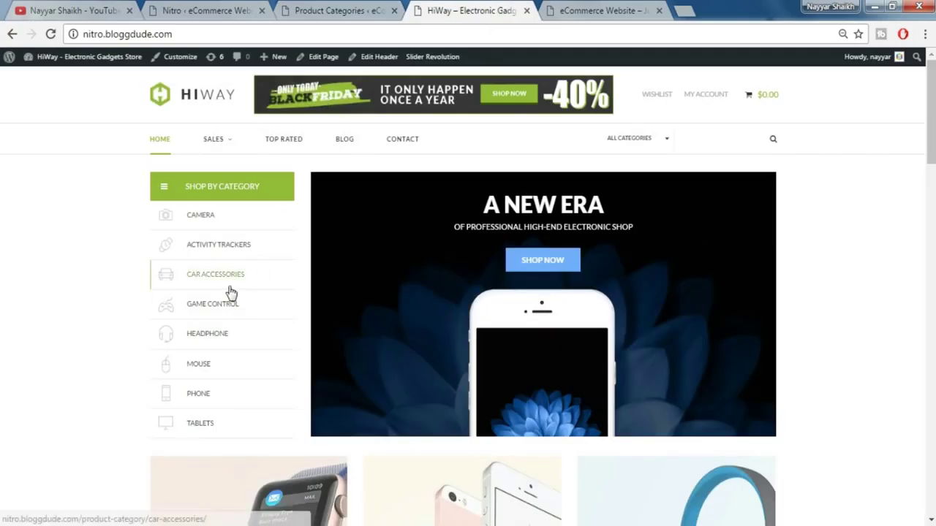
pyautogui.click(394, 7)
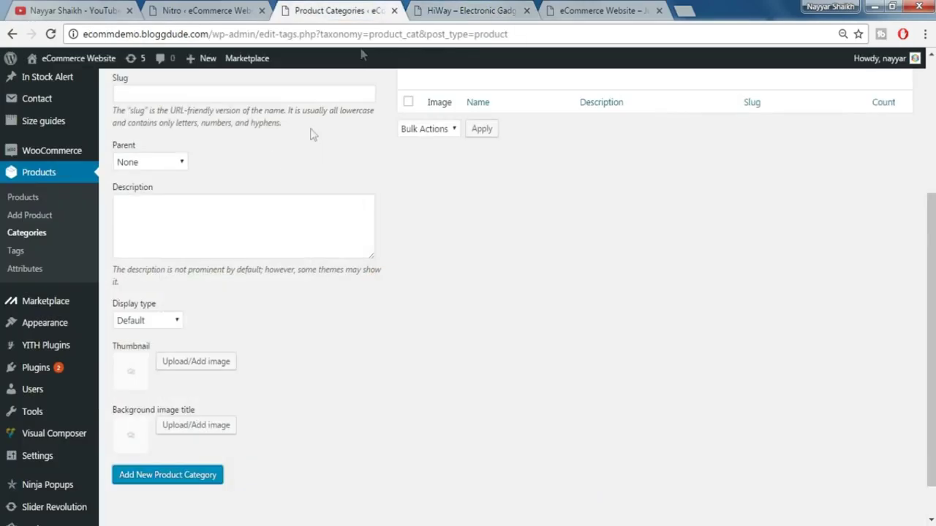
pyautogui.scroll(3, 274, 182)
pyautogui.click(234, 253)
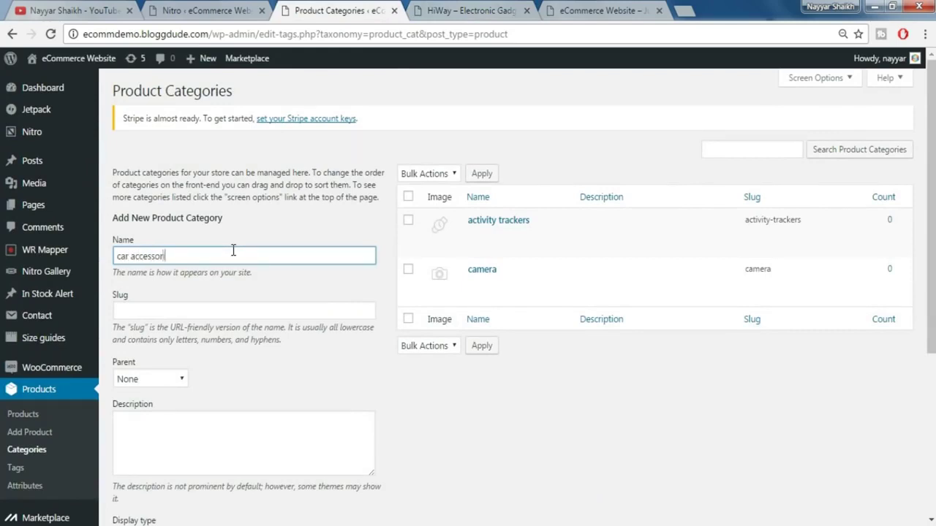
pyautogui.scroll(-5, 234, 314)
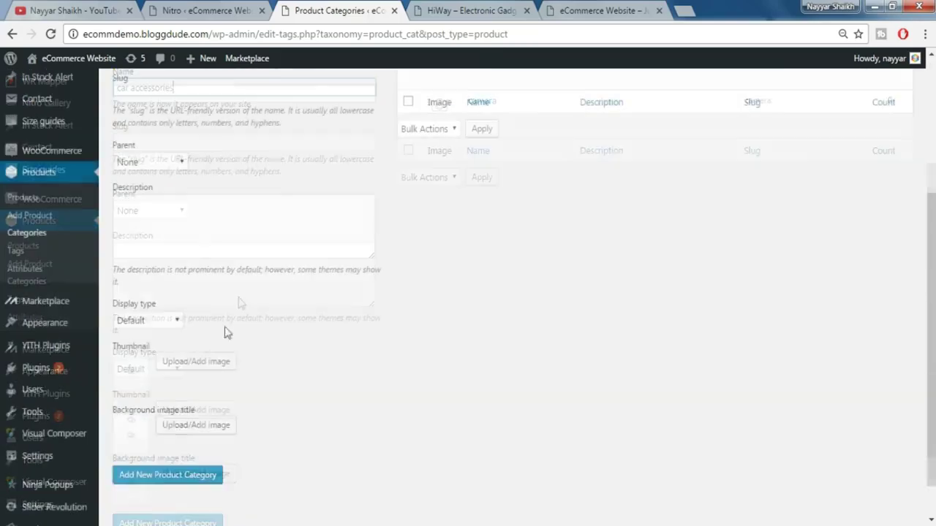
pyautogui.click(200, 369)
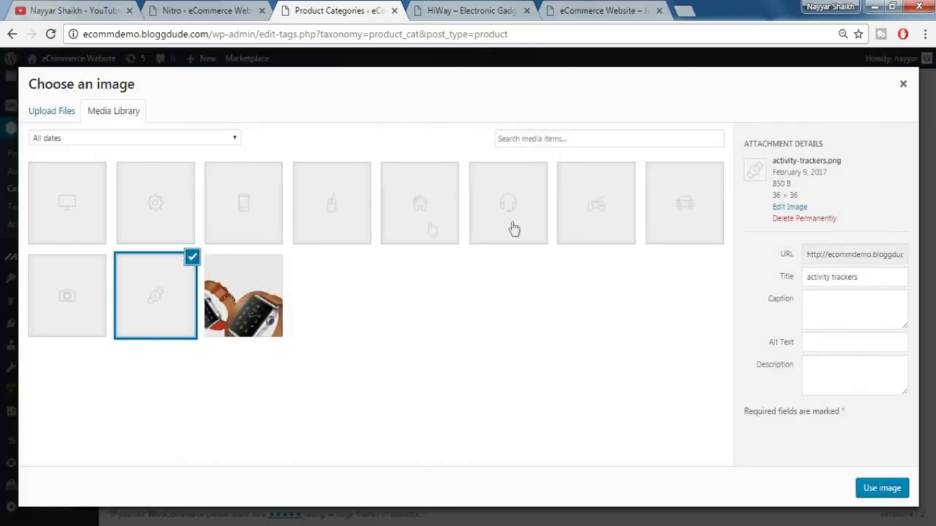
pyautogui.click(667, 221)
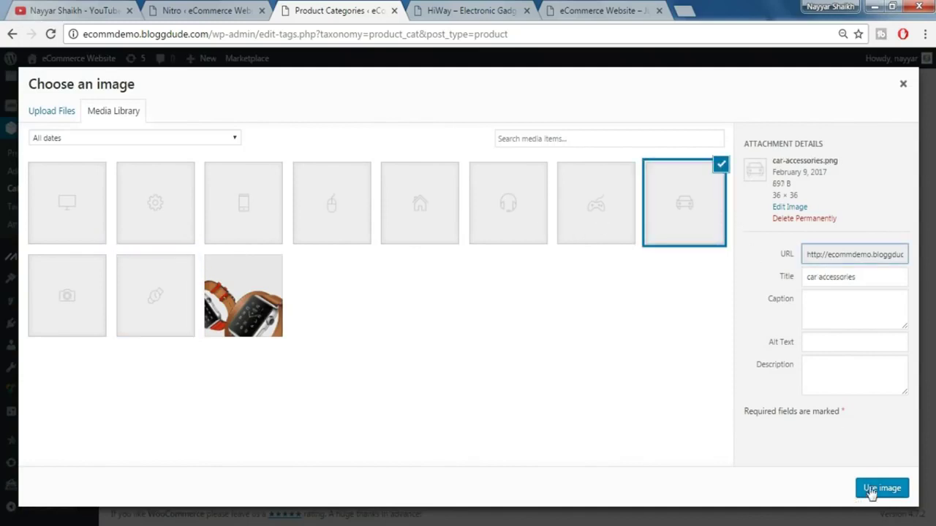
pyautogui.click(872, 488)
pyautogui.click(182, 480)
# - Add a game control product category with the game control icon as thumbnail
pyautogui.scroll(10, 403, 410)
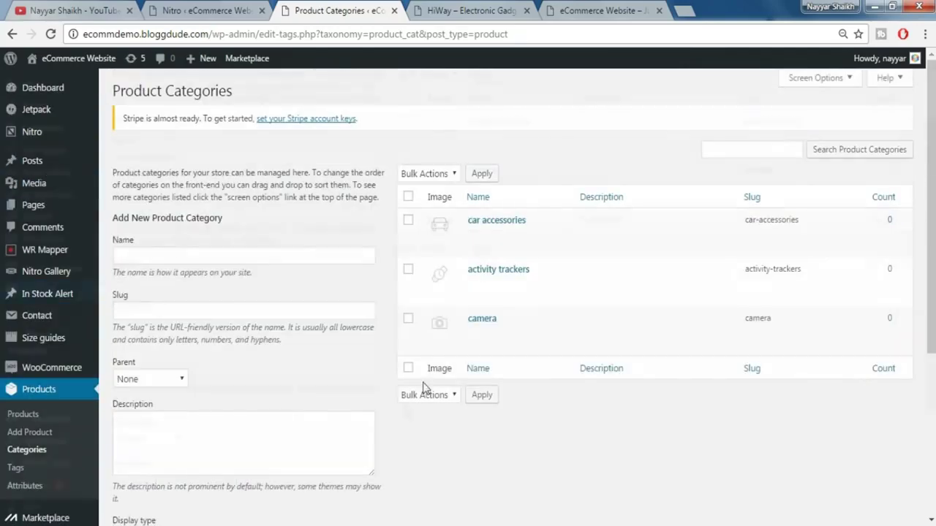
pyautogui.click(514, 7)
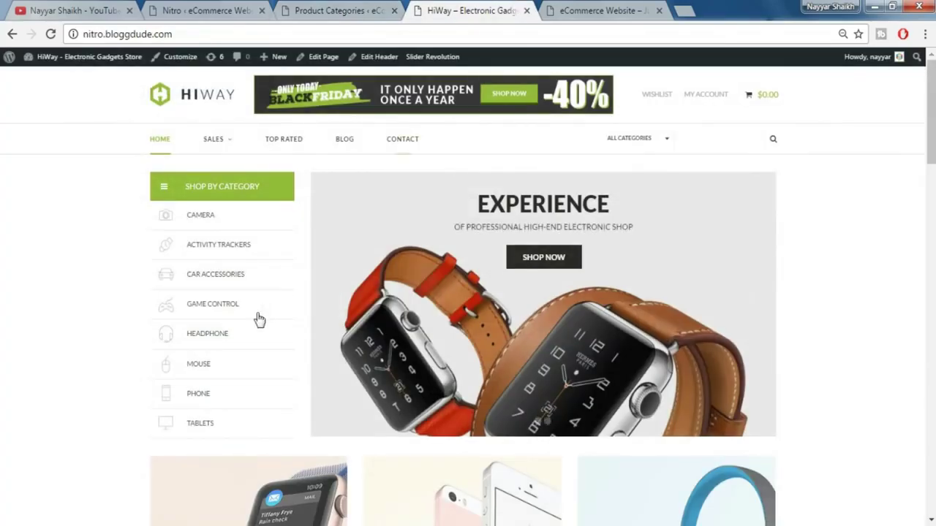
pyautogui.click(368, 7)
pyautogui.click(206, 255)
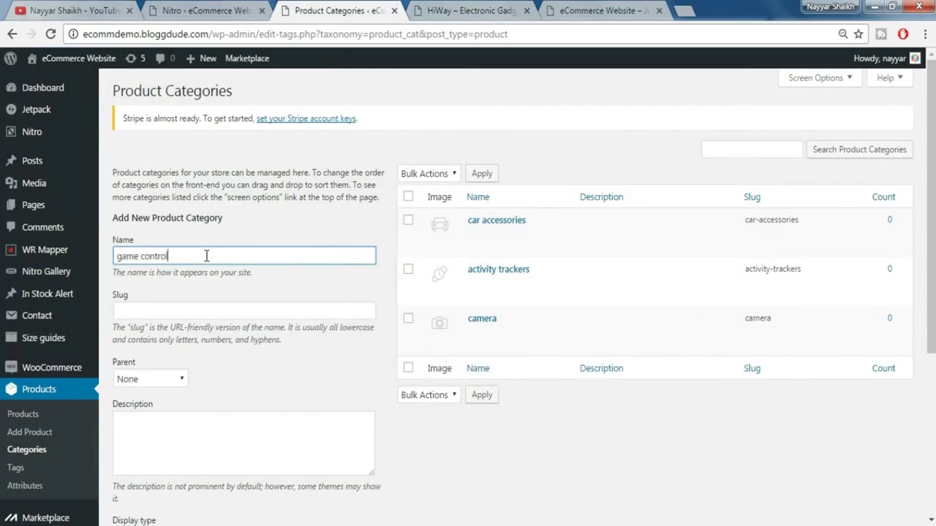
pyautogui.scroll(-3, 234, 292)
pyautogui.click(195, 362)
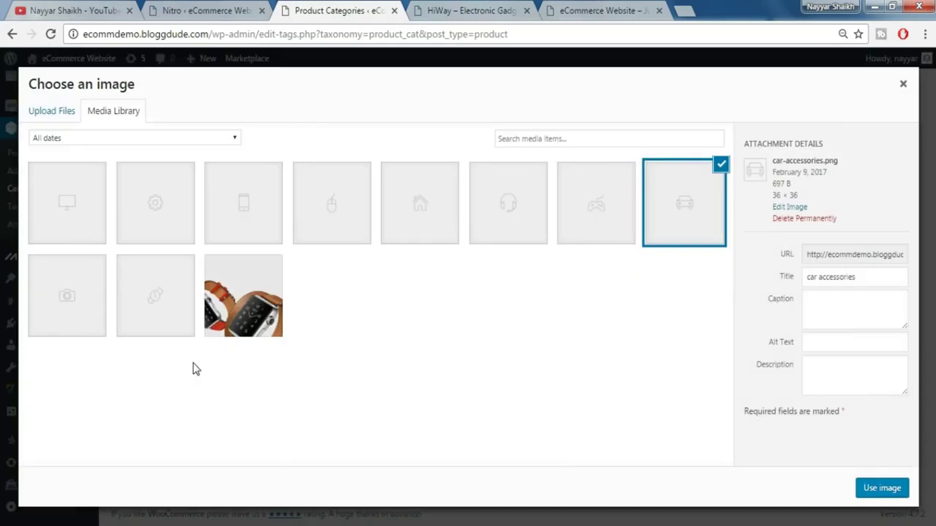
pyautogui.click(604, 226)
pyautogui.click(867, 489)
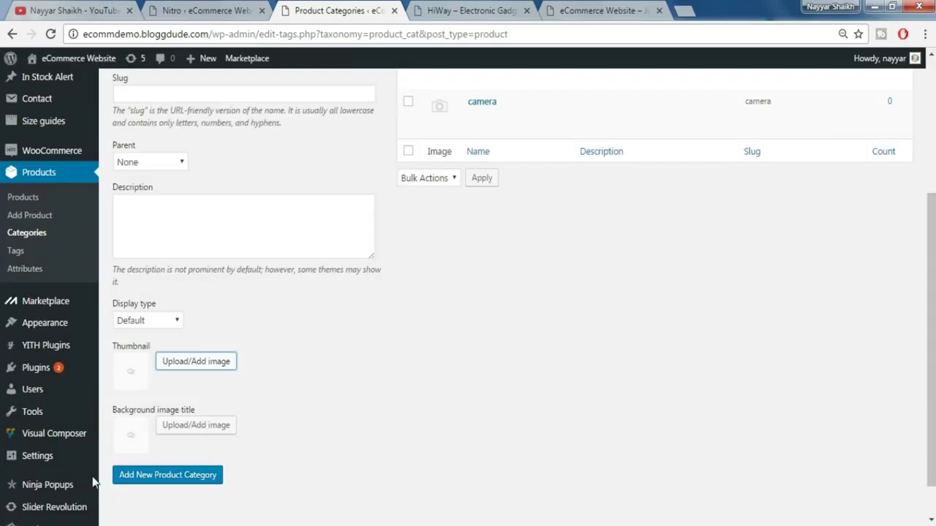
# - Add a headphone product category with the headphone icon as thumbnail
pyautogui.click(477, 11)
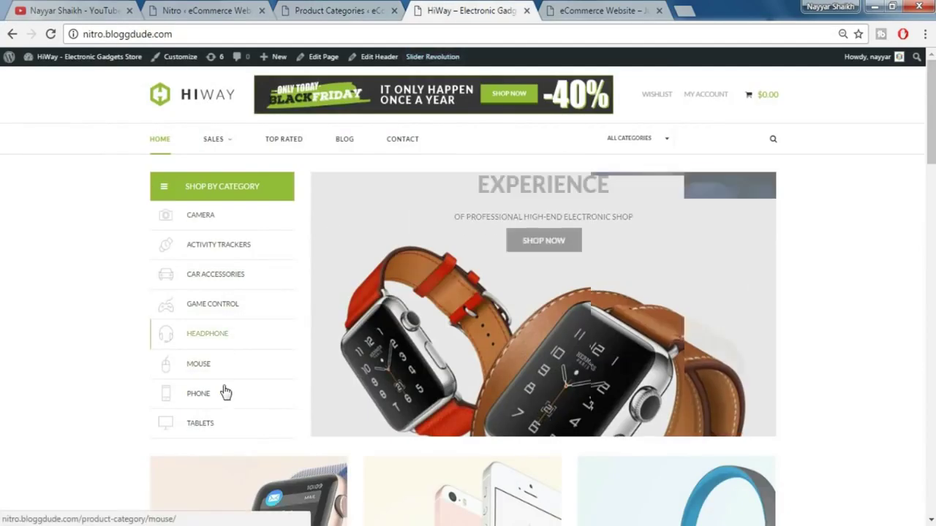
pyautogui.click(326, 5)
pyautogui.scroll(5, 255, 161)
pyautogui.click(206, 255)
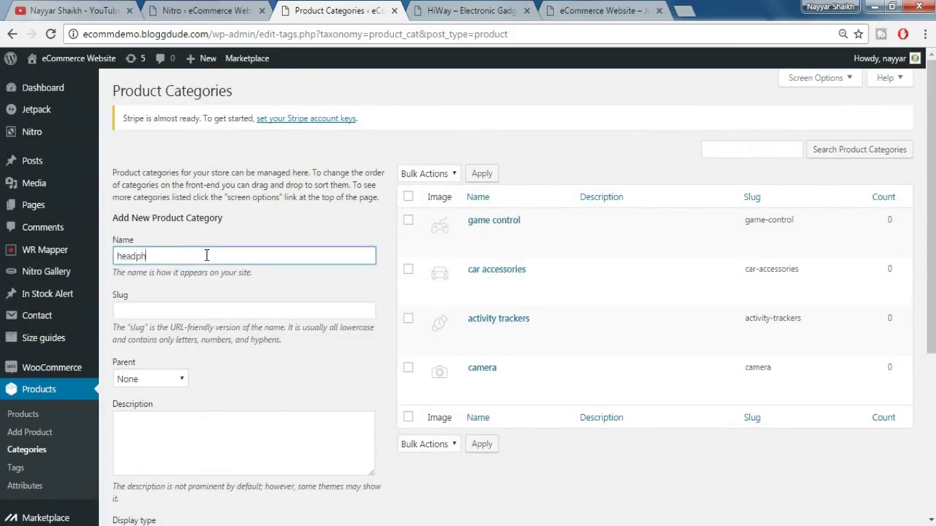
pyautogui.scroll(-3, 231, 259)
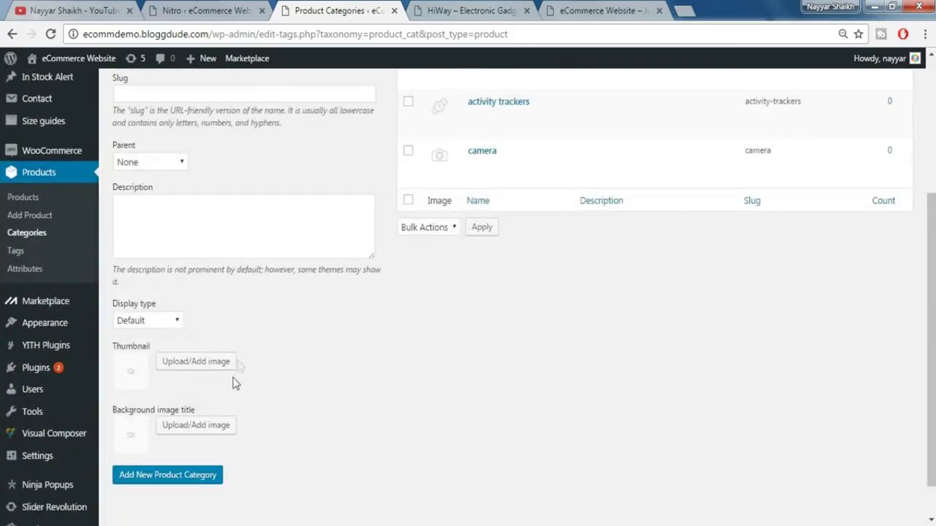
pyautogui.click(210, 306)
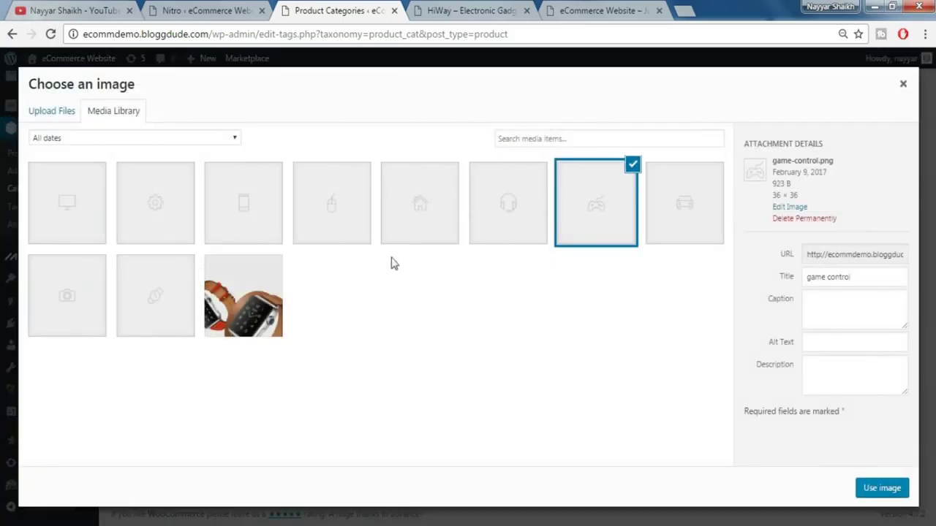
pyautogui.click(518, 228)
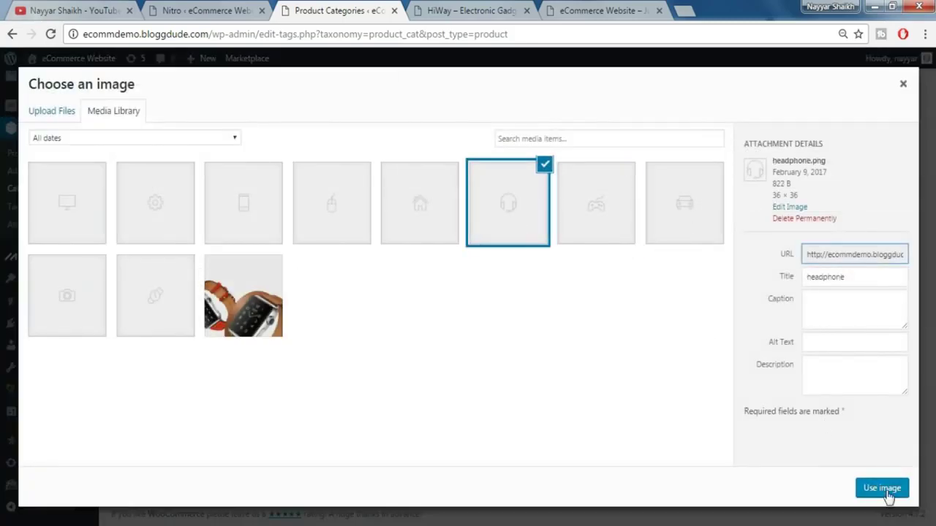
pyautogui.click(885, 493)
pyautogui.click(144, 482)
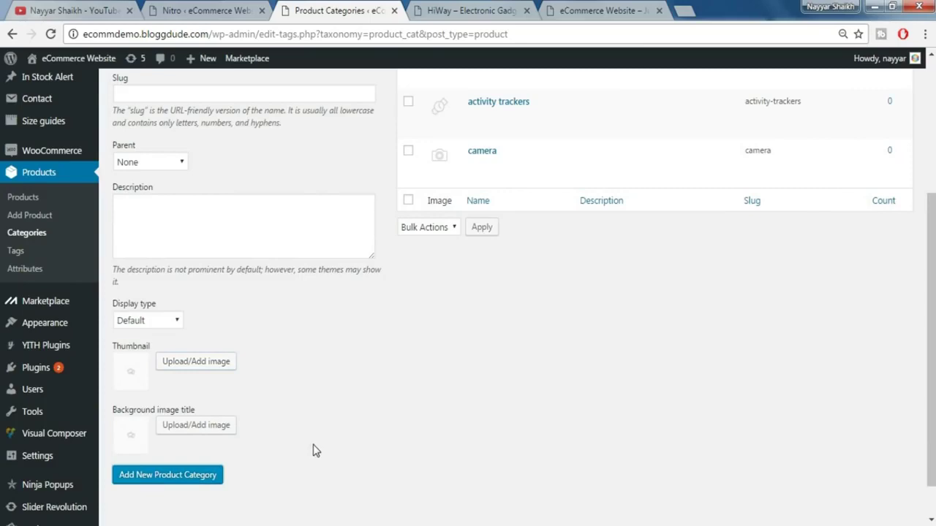
# - Add a mouse product category with the mouse icon as thumbnail
pyautogui.scroll(3, 315, 451)
pyautogui.click(213, 250)
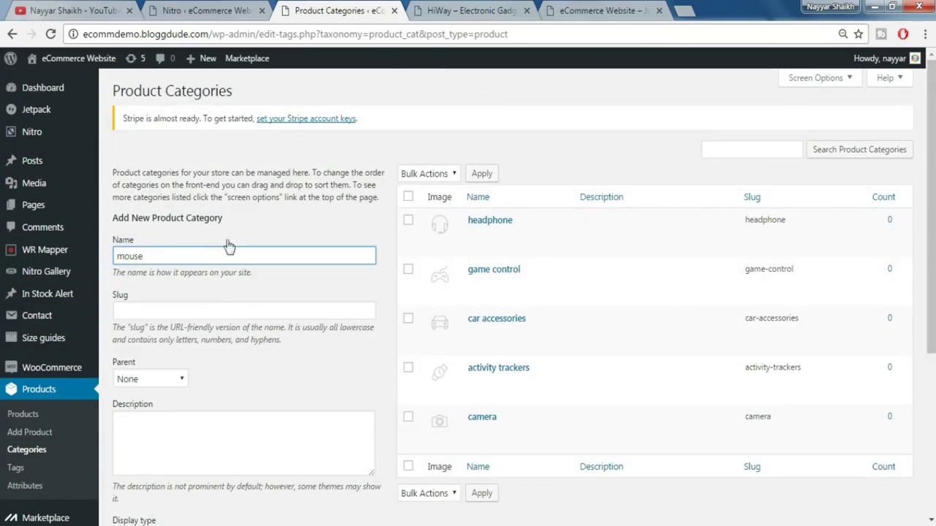
pyautogui.scroll(-4, 245, 271)
pyautogui.click(204, 322)
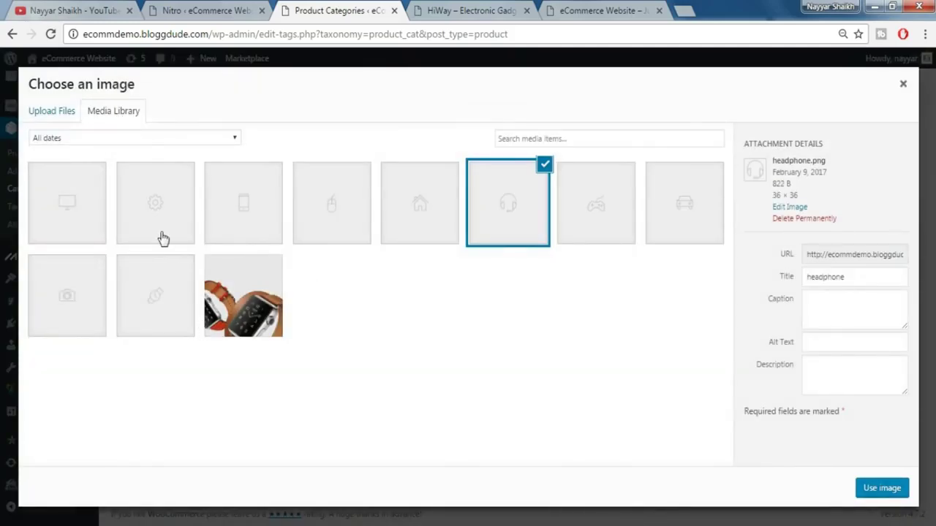
pyautogui.click(329, 224)
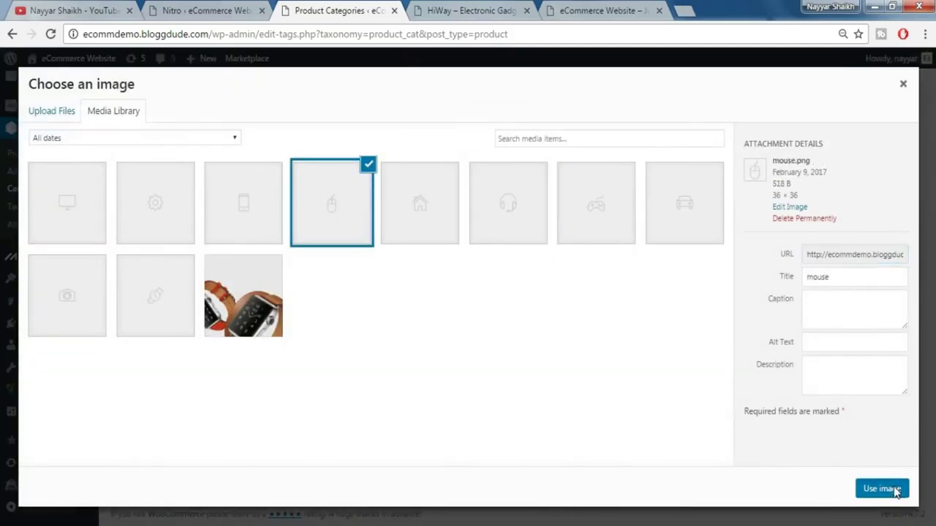
pyautogui.click(895, 492)
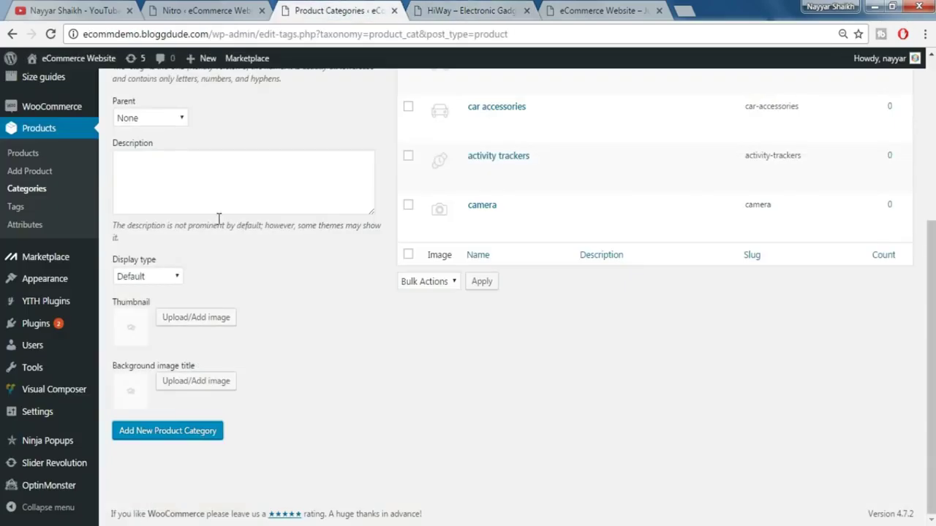
pyautogui.scroll(2, 218, 218)
# - Delete the mistyped 'phom' category after it was submitted
pyautogui.click(193, 137)
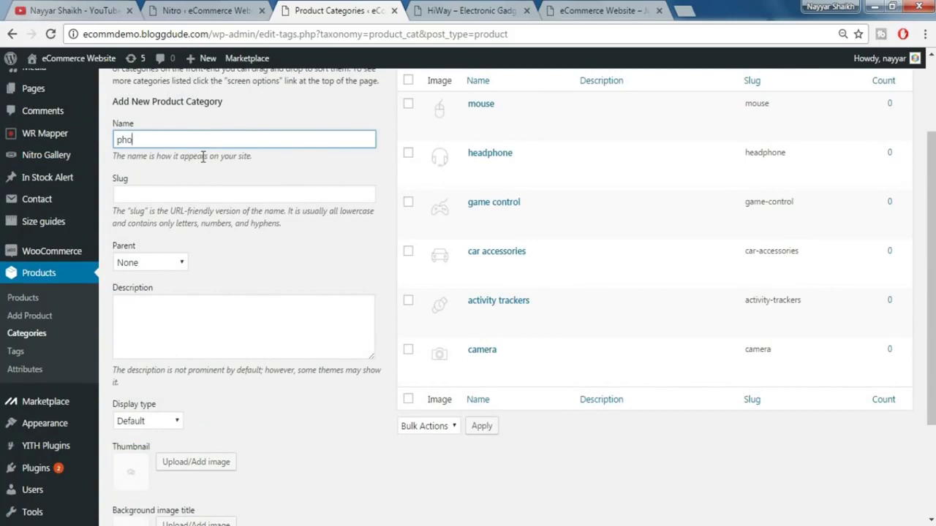
pyautogui.write('phom')
pyautogui.press('Return')
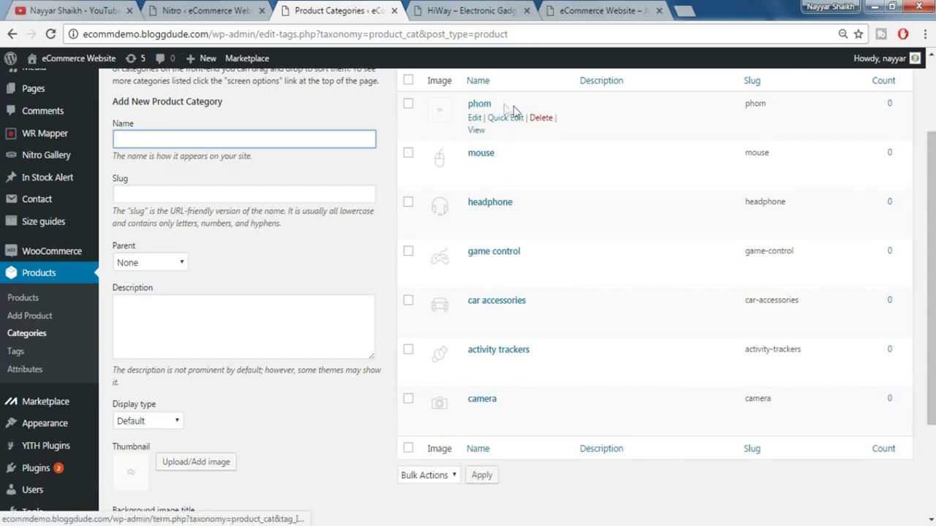
pyautogui.click(541, 120)
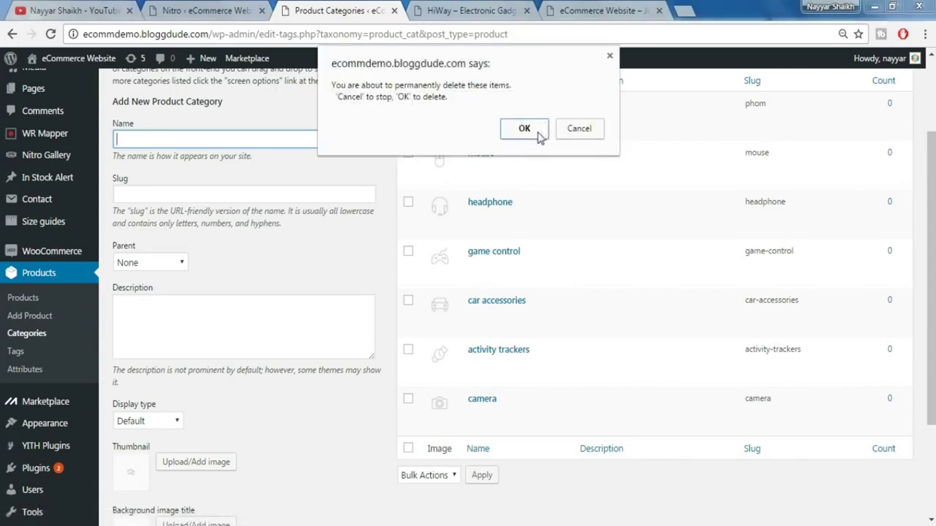
pyautogui.click(539, 135)
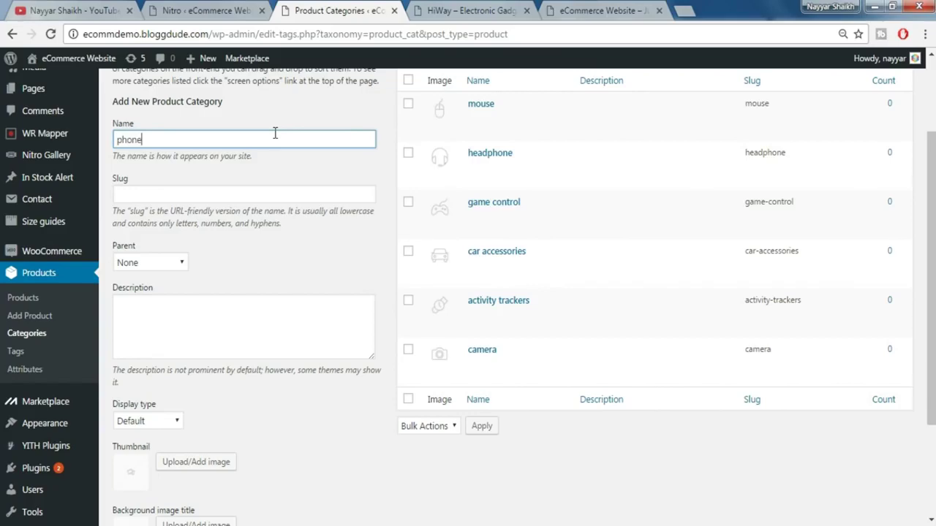
# - Create the phone product category with the phone icon as thumbnail
pyautogui.scroll(-3, 296, 246)
pyautogui.click(185, 318)
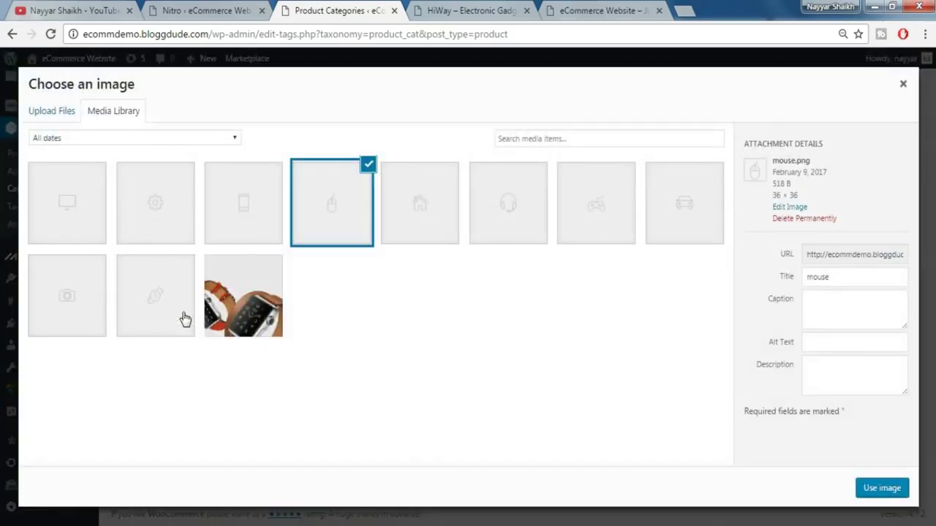
pyautogui.click(257, 223)
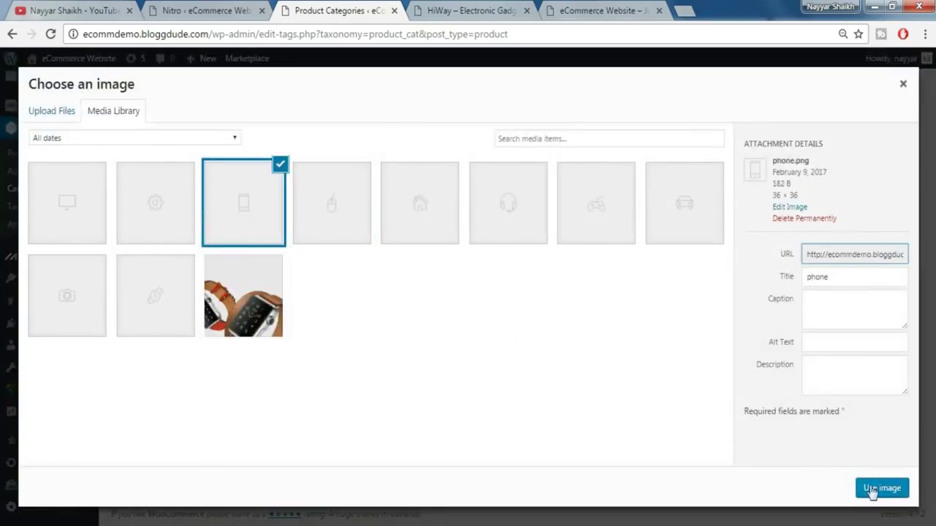
pyautogui.click(874, 490)
pyautogui.click(149, 434)
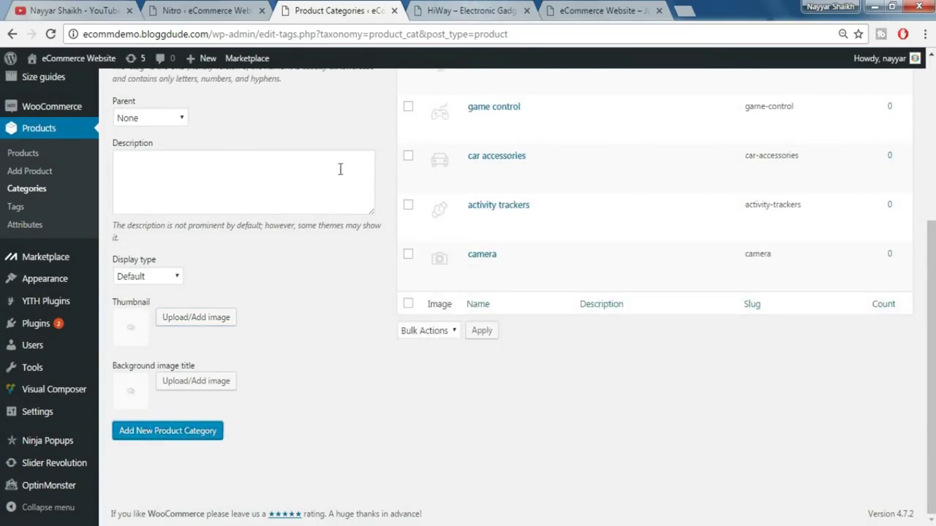
# - Add the tablets product category with the monitor icon as thumbnail
pyautogui.scroll(3, 205, 205)
pyautogui.click(204, 213)
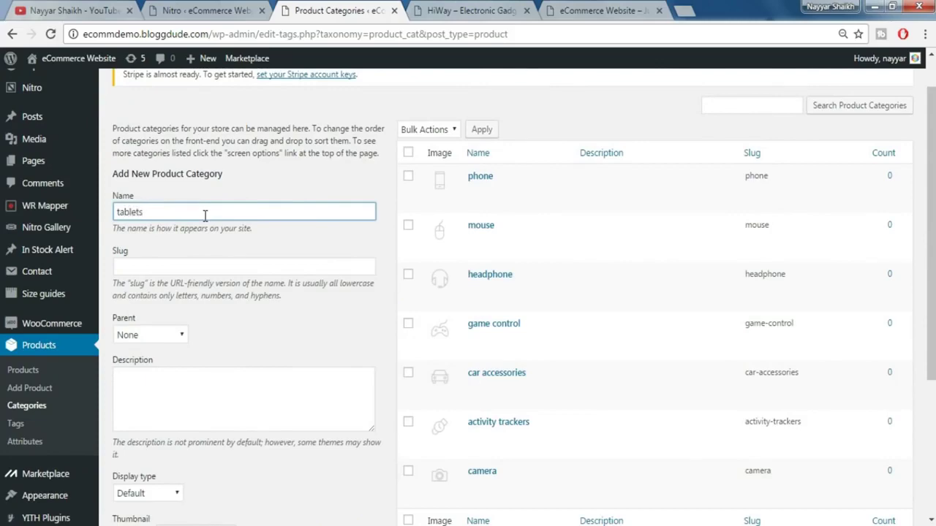
pyautogui.scroll(-3, 220, 219)
pyautogui.click(206, 322)
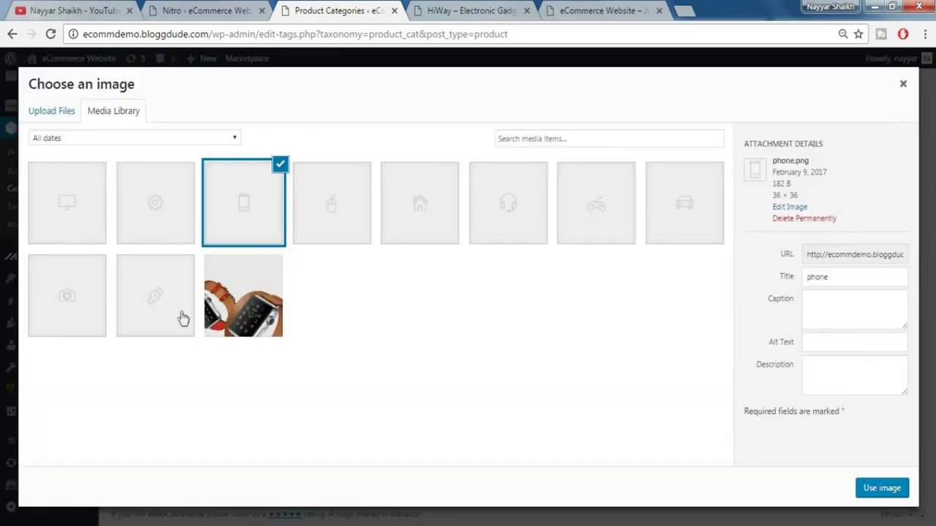
pyautogui.click(88, 229)
pyautogui.click(881, 488)
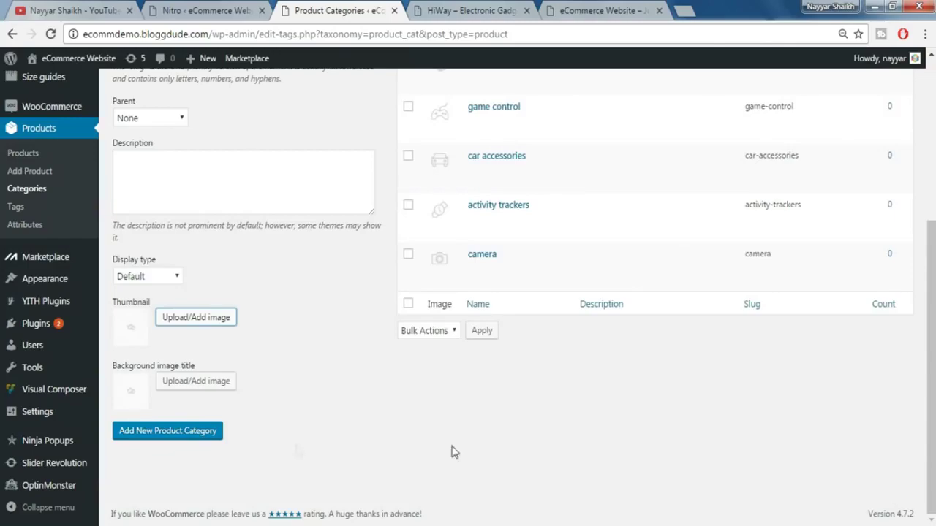
# - Compare the new category list against the demo store's category sidebar
pyautogui.scroll(3, 489, 395)
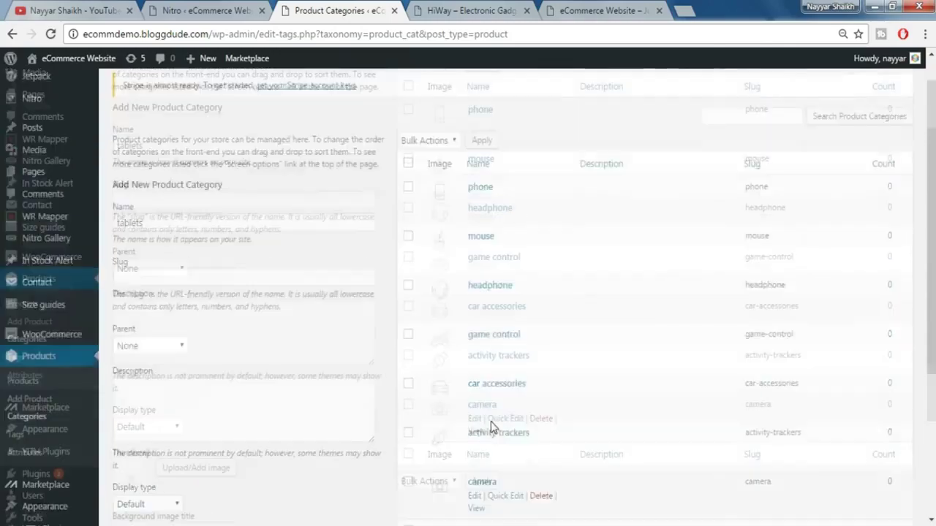
pyautogui.scroll(-3, 563, 359)
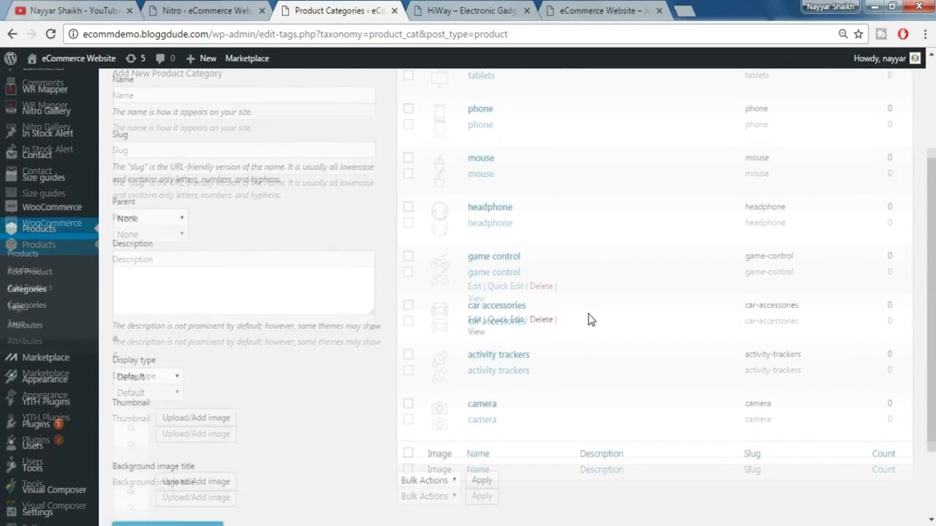
pyautogui.scroll(4, 588, 338)
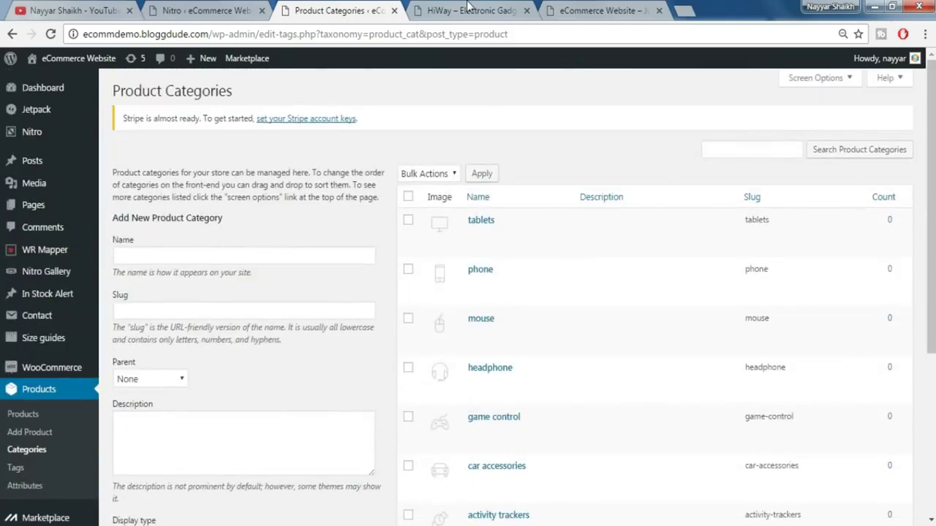
pyautogui.click(468, 9)
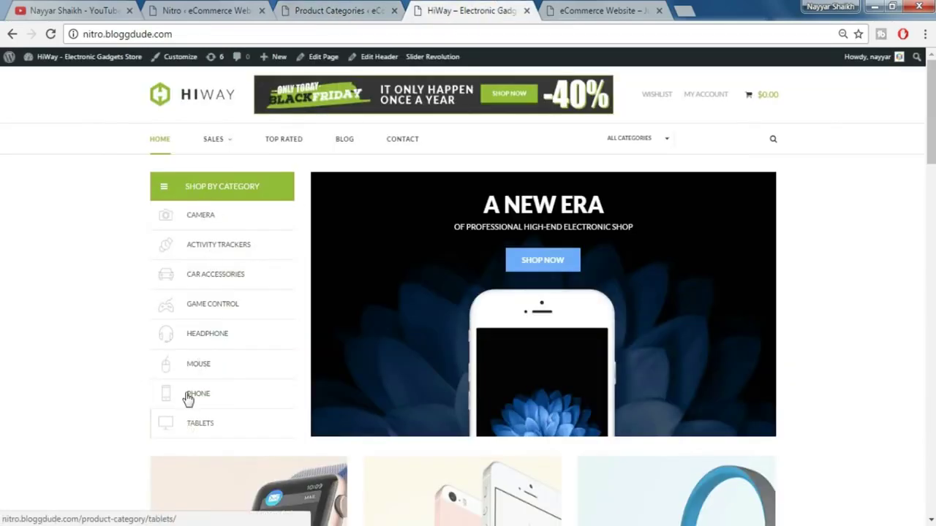
pyautogui.click(285, 9)
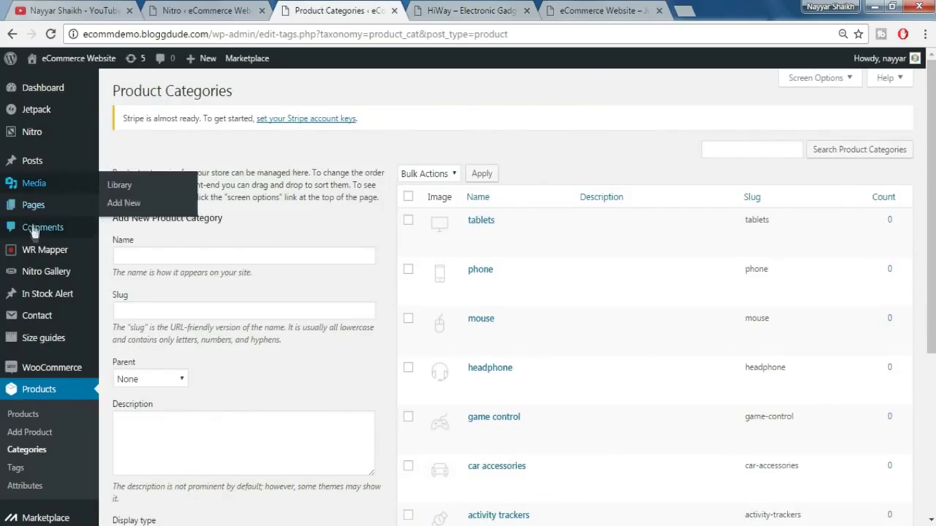
# - Edit HomePage and add a Product Categories element to the empty left column
pyautogui.moveTo(41, 208)
pyautogui.click(38, 211)
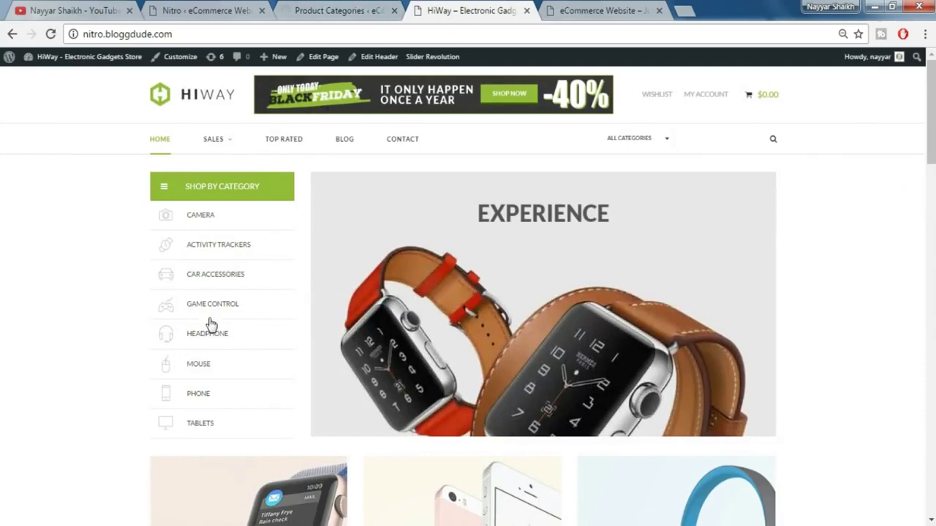
pyautogui.click(357, 8)
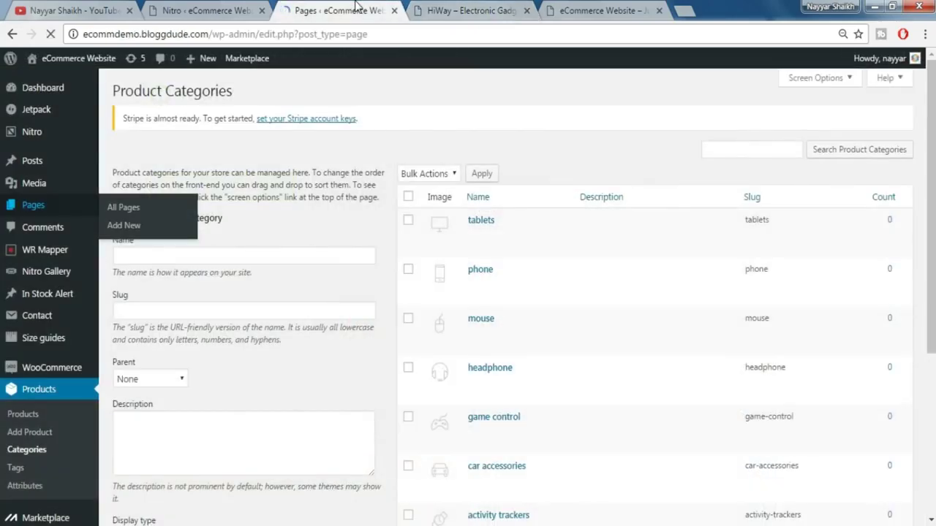
pyautogui.moveTo(156, 221)
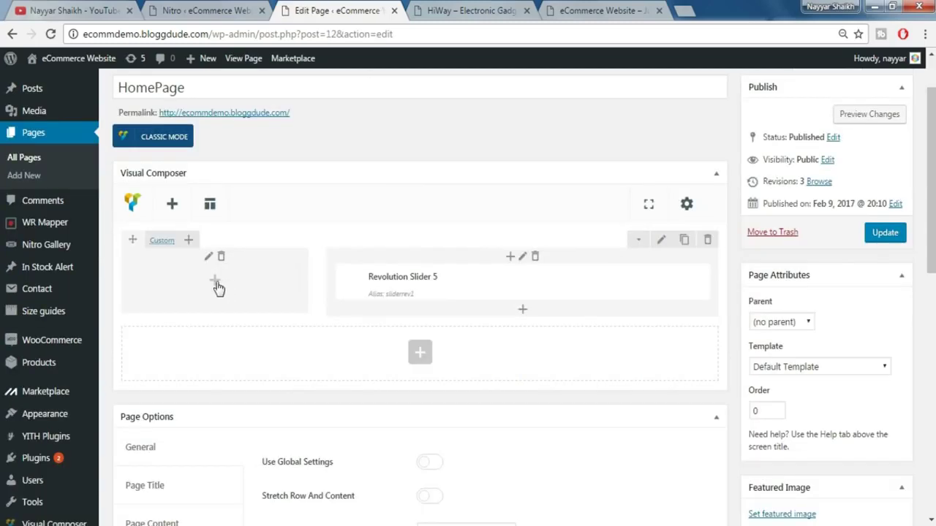
pyautogui.click(215, 284)
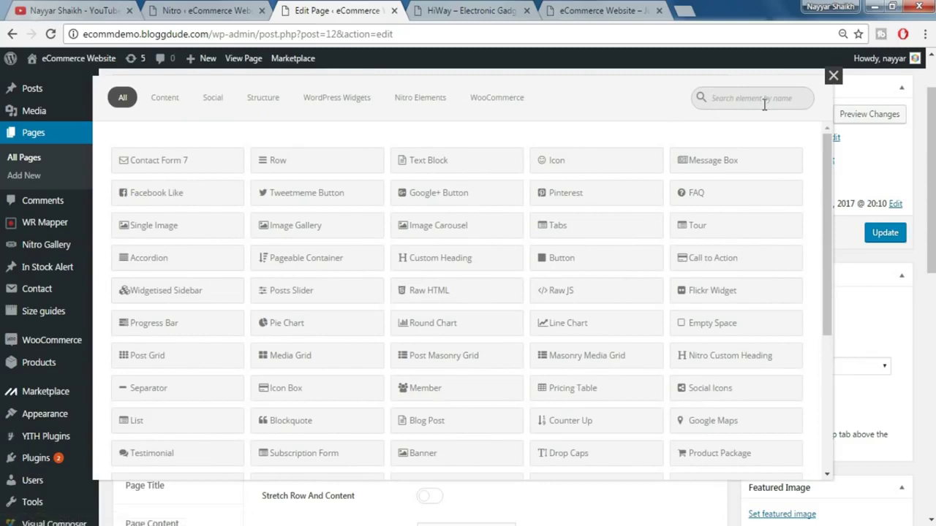
pyautogui.write('produ')
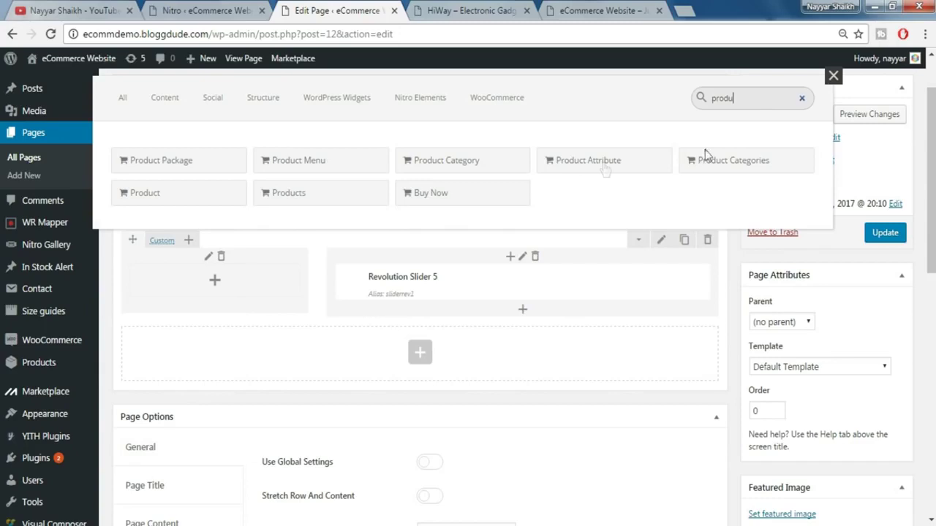
pyautogui.click(748, 164)
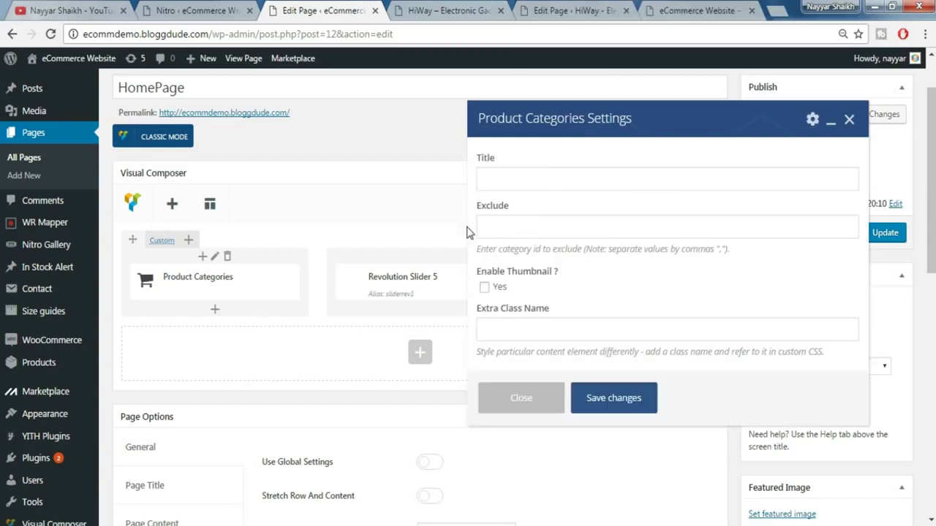
# - Title the element SHOP BY CATEGORY and set its list style to always expanded
pyautogui.click(544, 176)
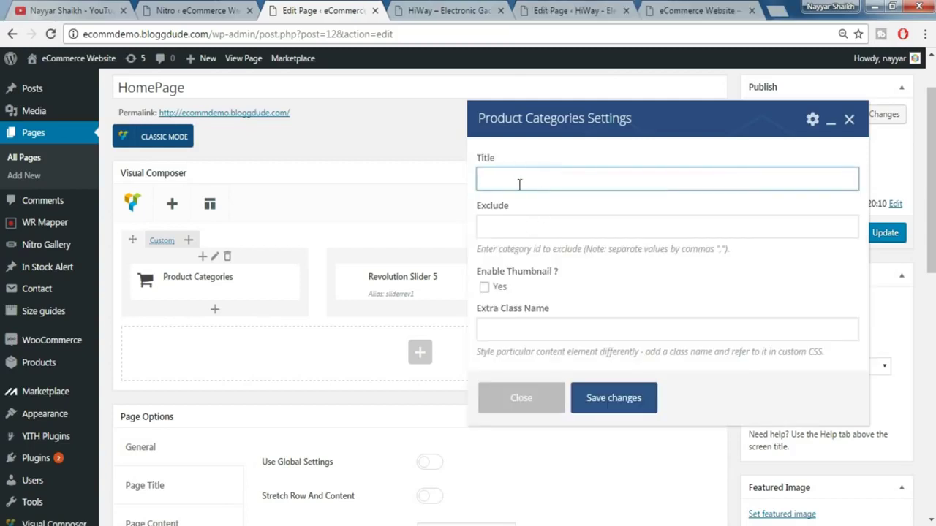
pyautogui.write('SHOP BY CATEGORY')
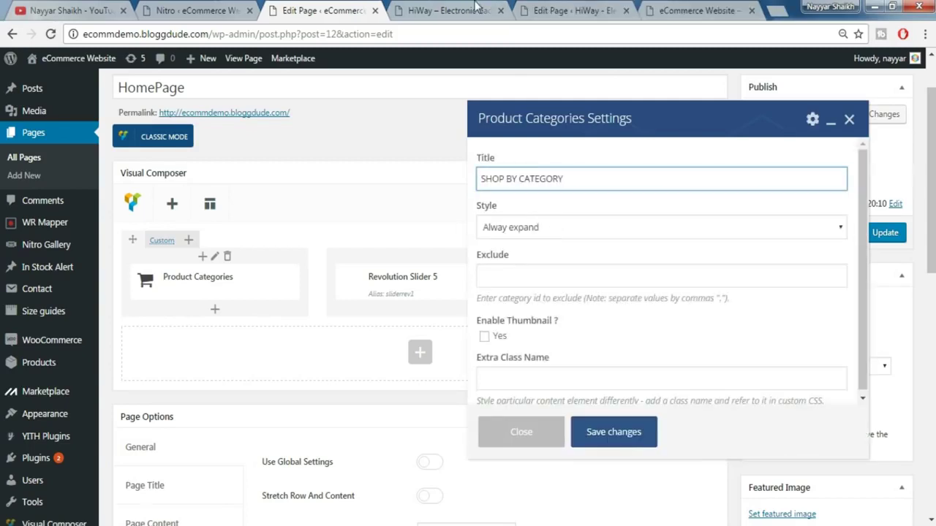
pyautogui.click(475, 9)
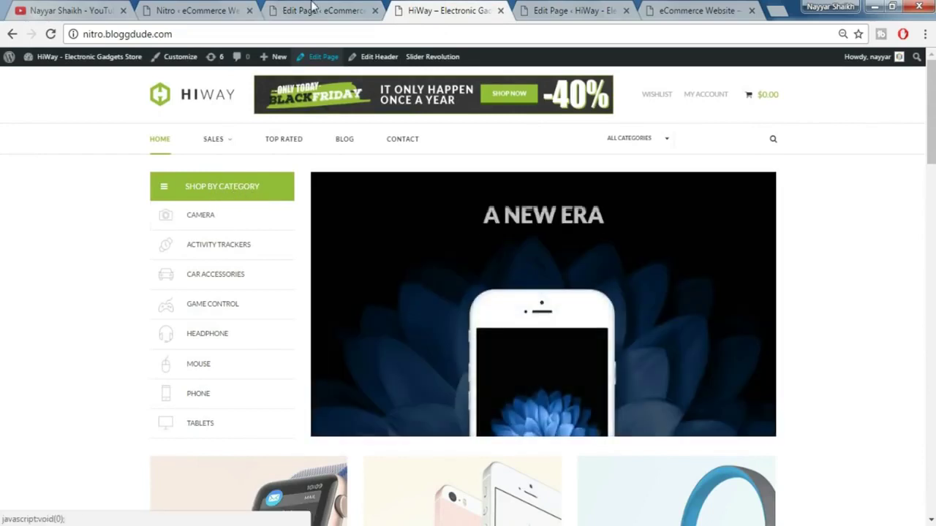
pyautogui.click(313, 7)
pyautogui.click(545, 228)
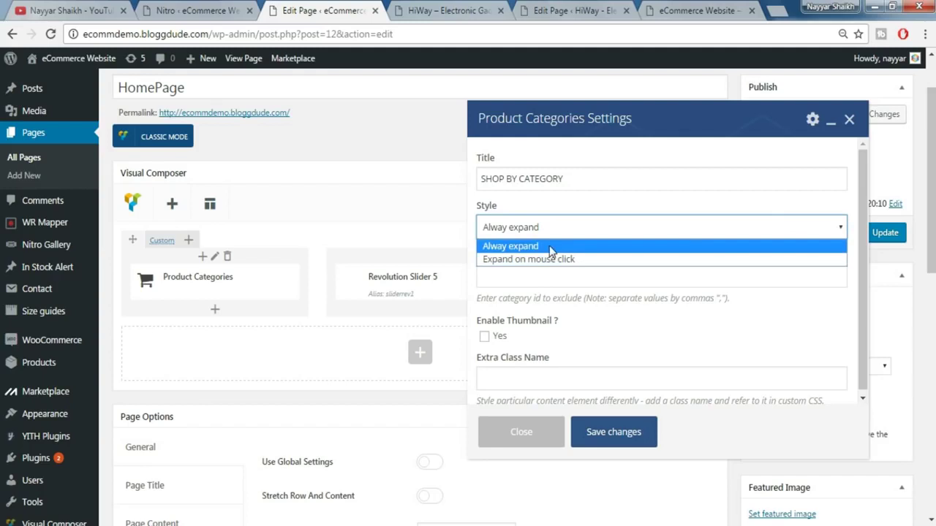
pyautogui.click(550, 247)
# - Clear the Exclude field so camera isn't hidden, and enable category thumbnails
pyautogui.click(565, 273)
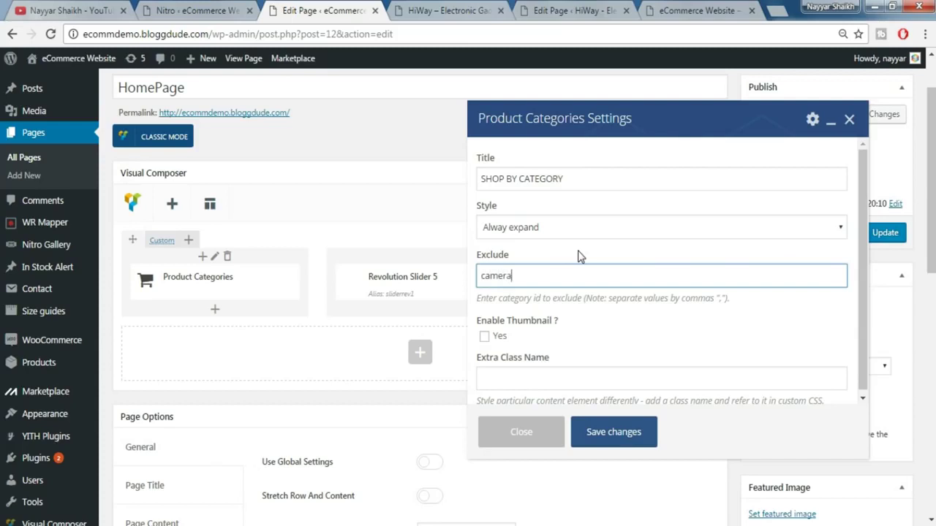
pyautogui.hotkey('ctrl', 'a')
pyautogui.press('BackSpace')
pyautogui.click(484, 337)
pyautogui.click(466, 11)
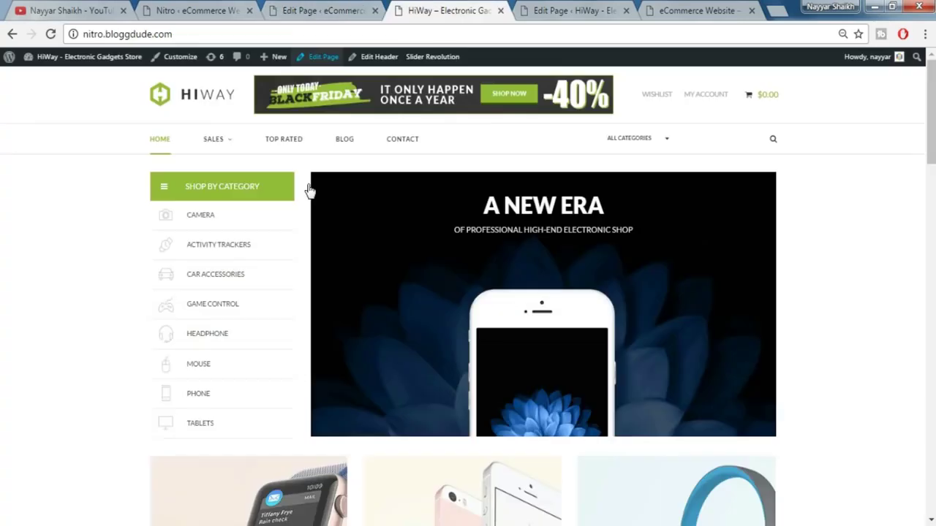
pyautogui.click(316, 10)
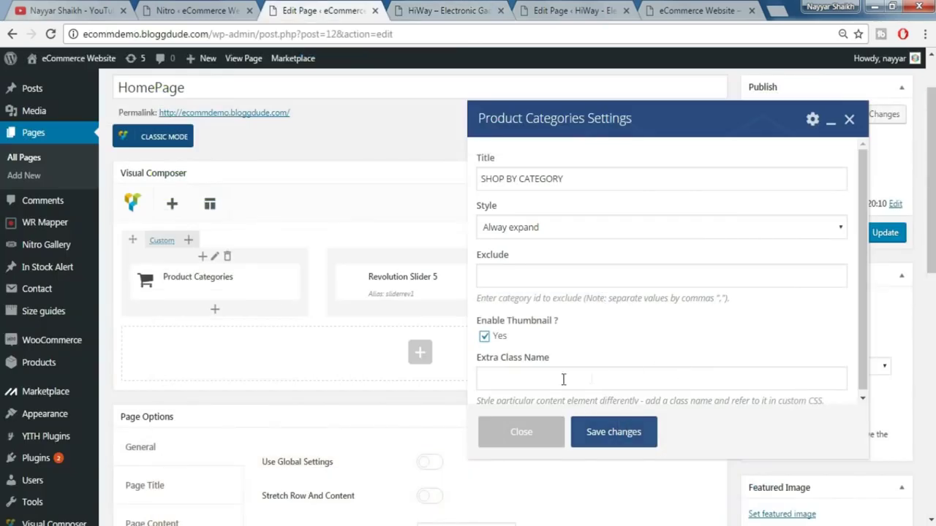
# - Save the element settings, update HomePage, and reload the live store
pyautogui.click(612, 432)
pyautogui.click(884, 233)
pyautogui.moveTo(702, 10); pyautogui.dragTo(468, 10)
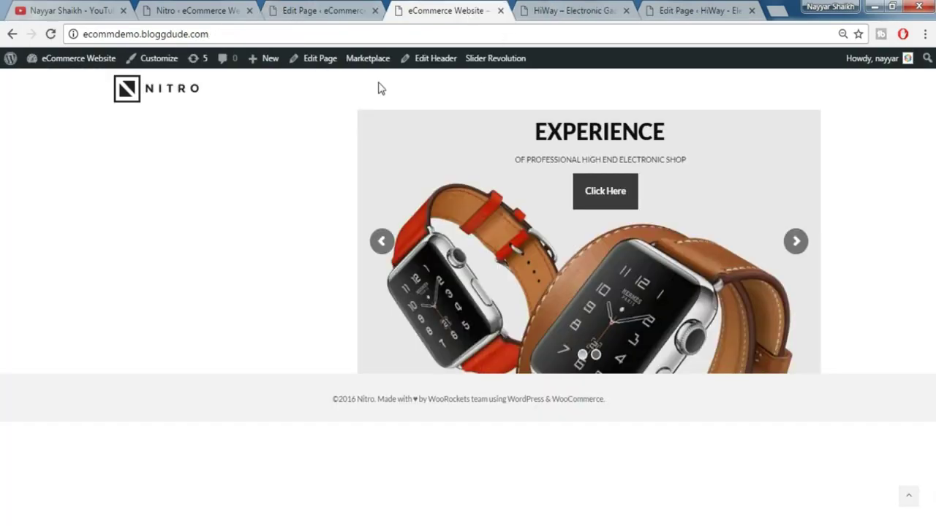
pyautogui.click(50, 34)
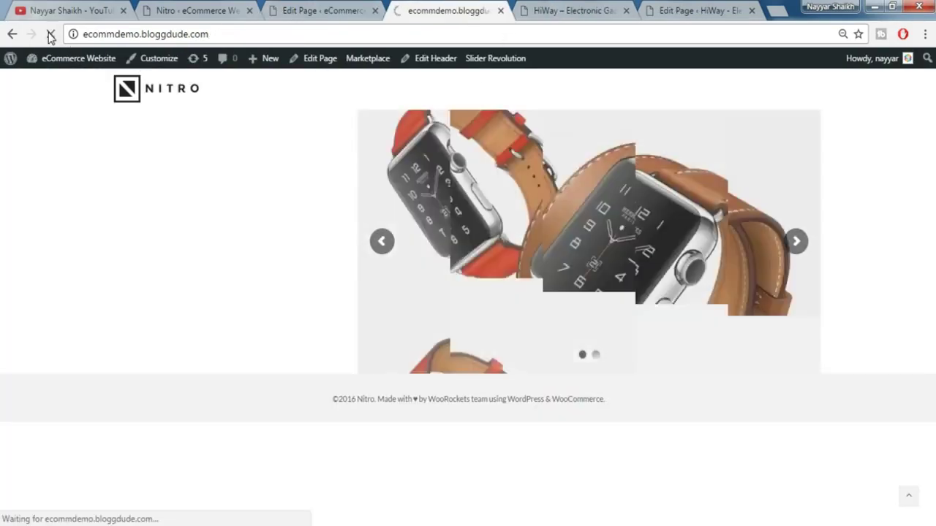
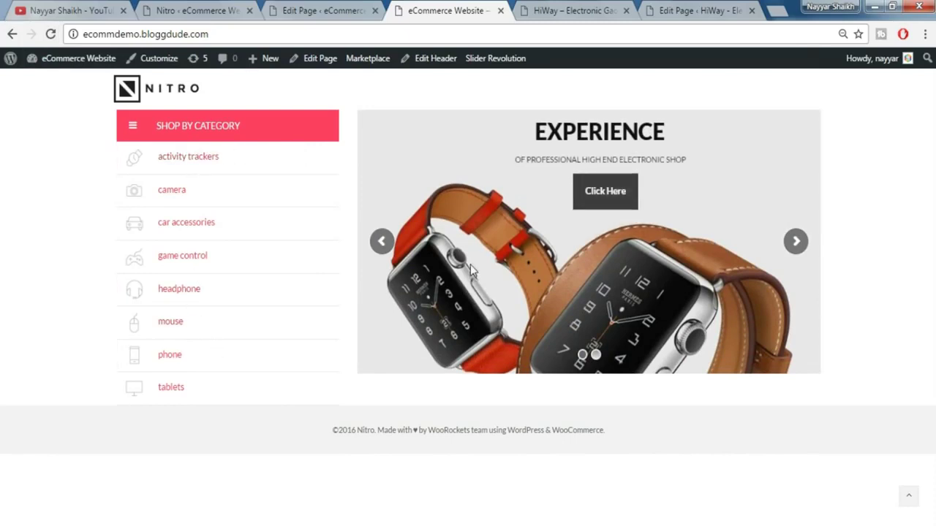
# - Glance over the HiWay demo homepage, then return to the HomePage editor's Product Categories and slider row
pyautogui.click(564, 13)
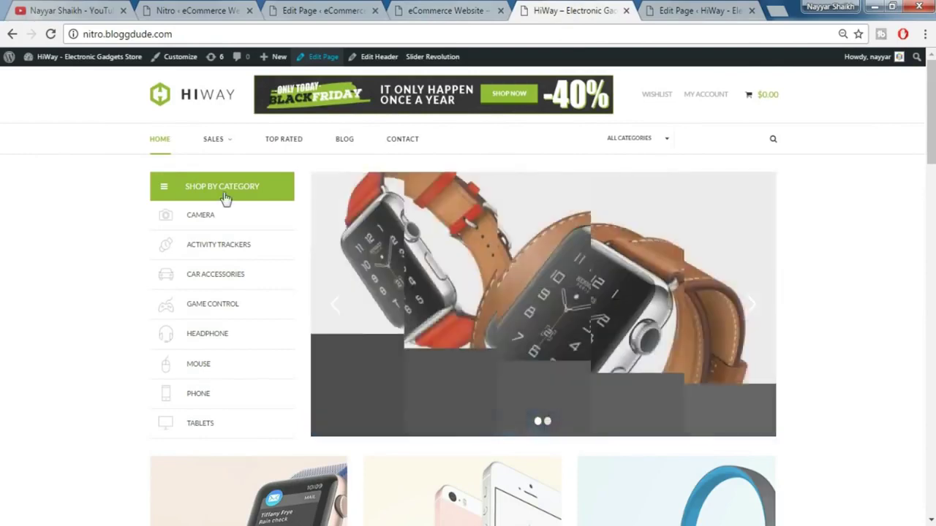
pyautogui.scroll(-4, 765, 272)
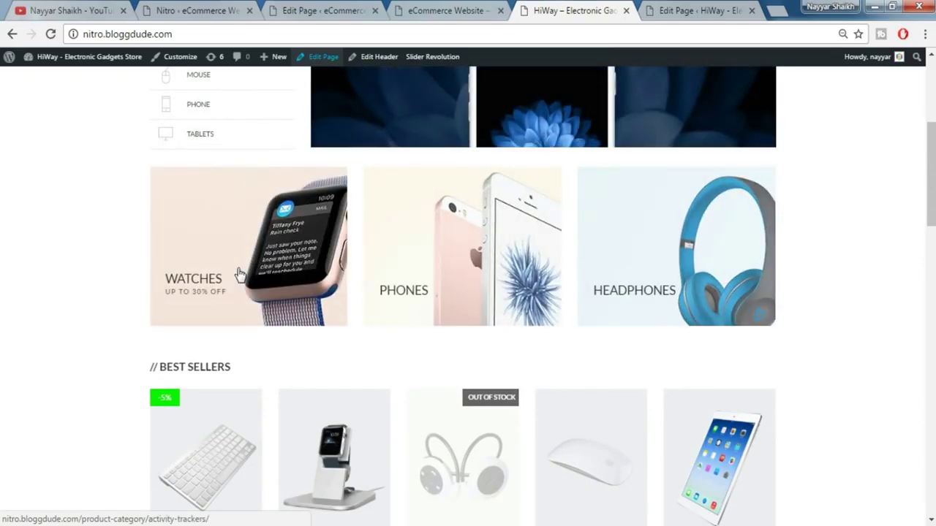
pyautogui.click(355, 12)
pyautogui.scroll(-2, 527, 252)
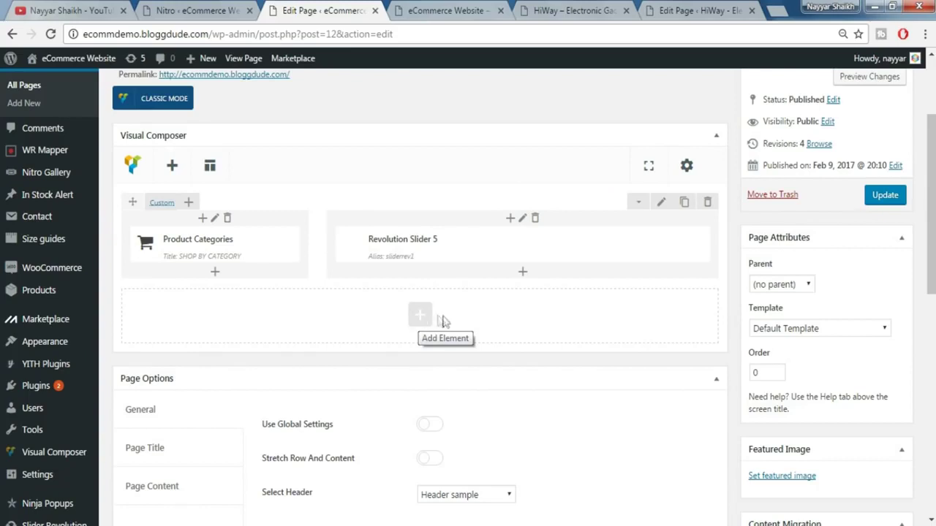
# - Add a Banner element in a new row and set its hover effect to Effect 2
pyautogui.click(428, 320)
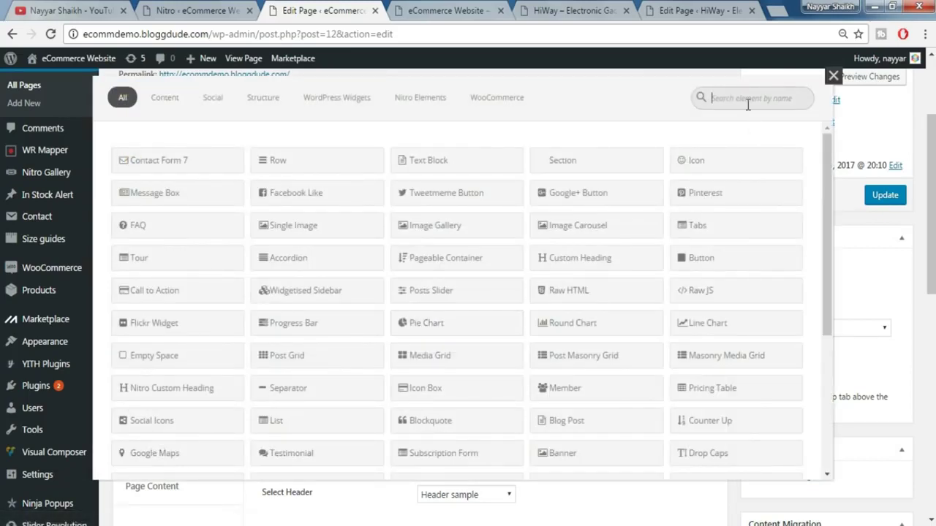
pyautogui.write('bann')
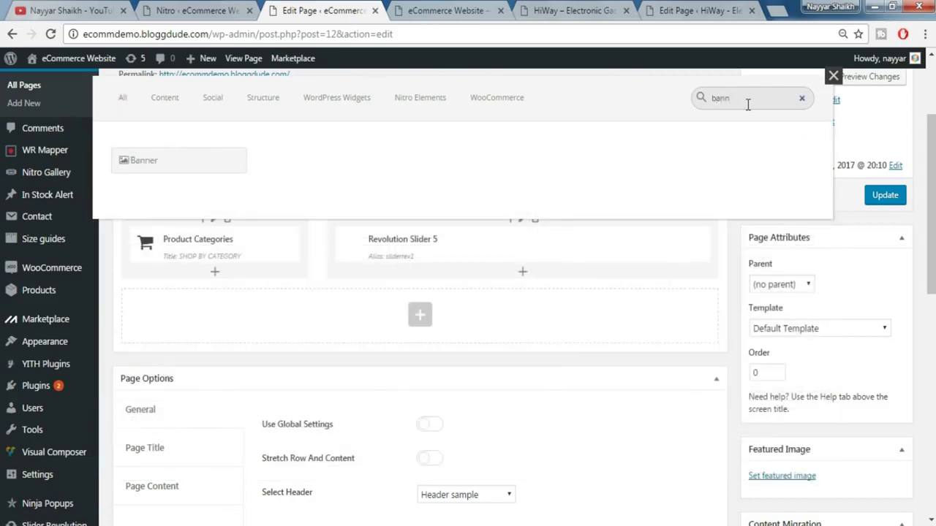
pyautogui.click(168, 170)
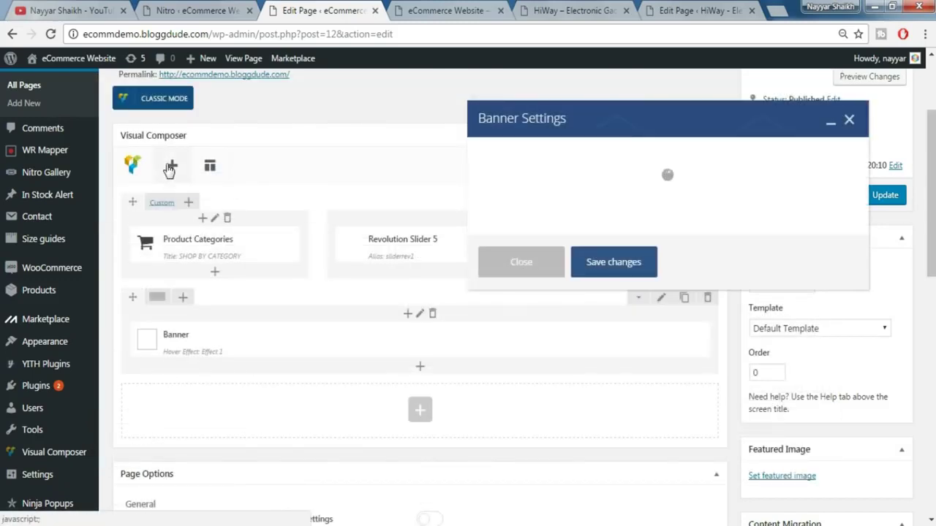
pyautogui.click(530, 181)
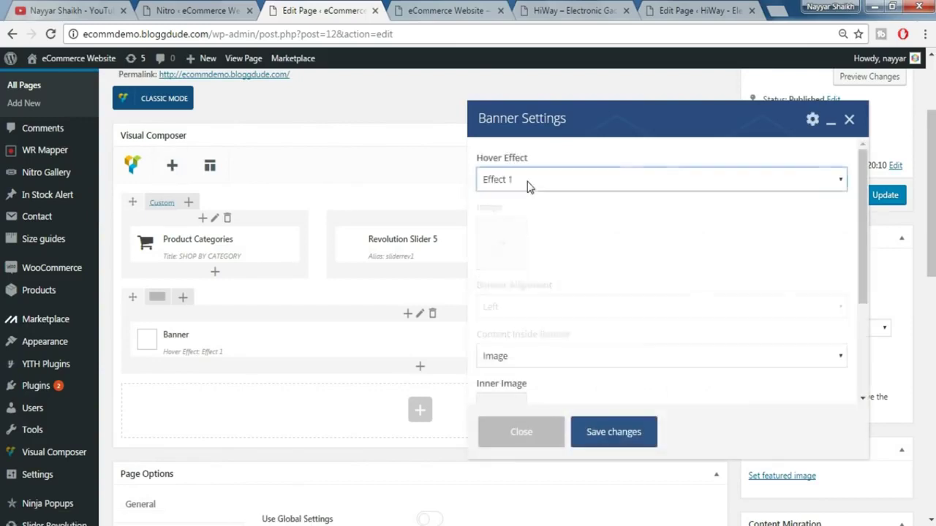
pyautogui.click(527, 211)
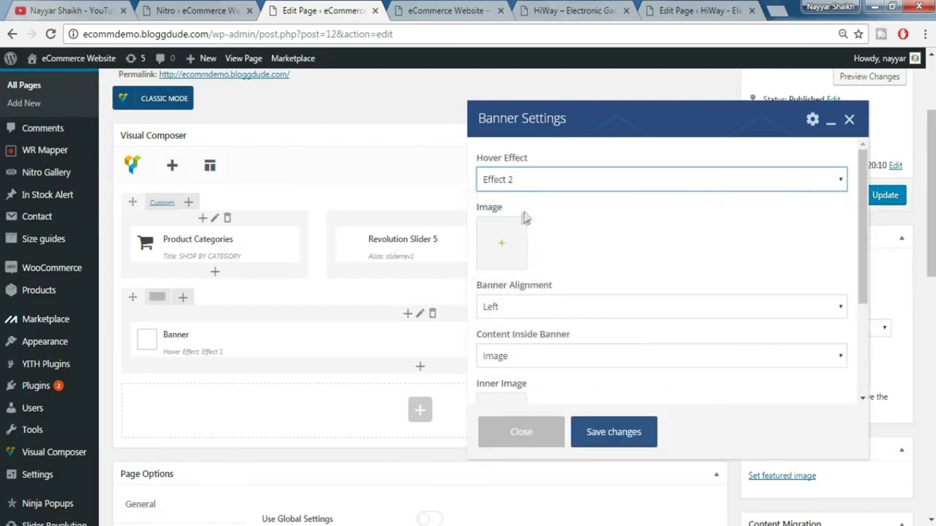
# - Upload the watch image from the Nitro Resources folder and set it as the banner image
pyautogui.click(513, 252)
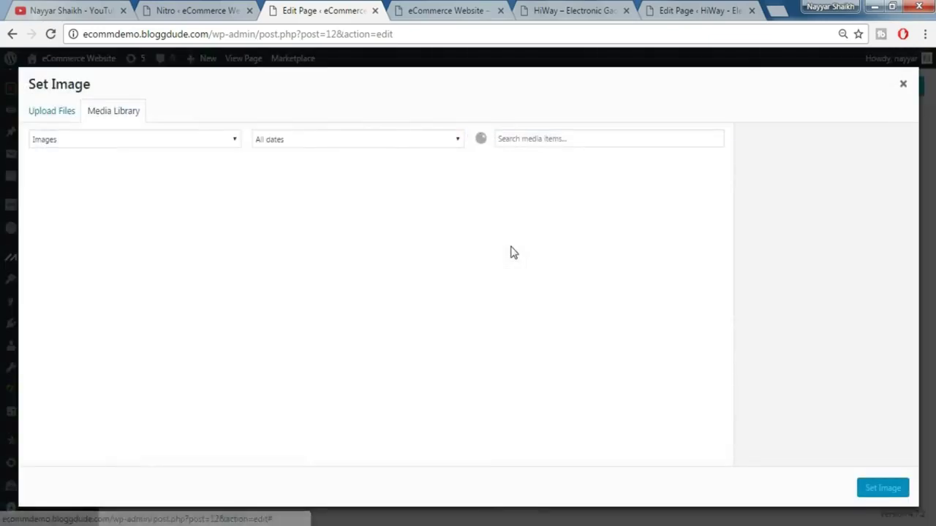
pyautogui.click(57, 115)
pyautogui.click(476, 304)
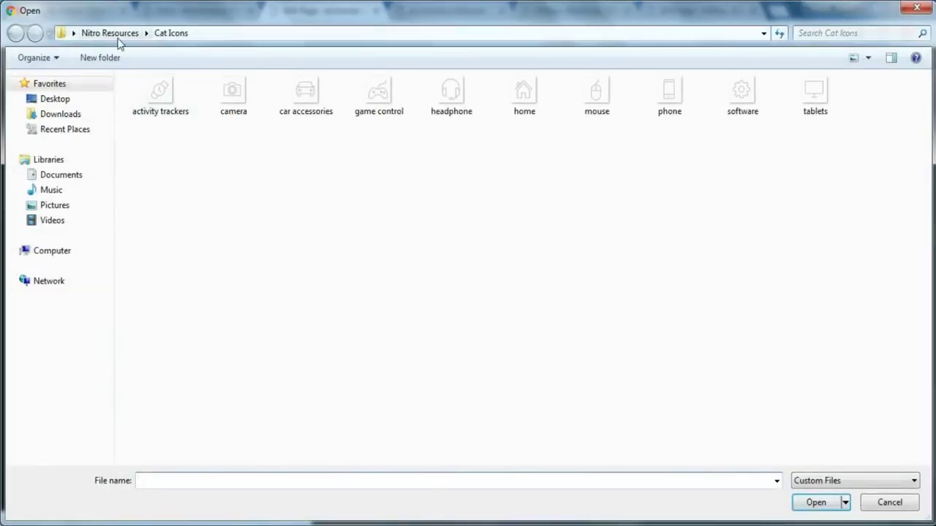
pyautogui.click(114, 33)
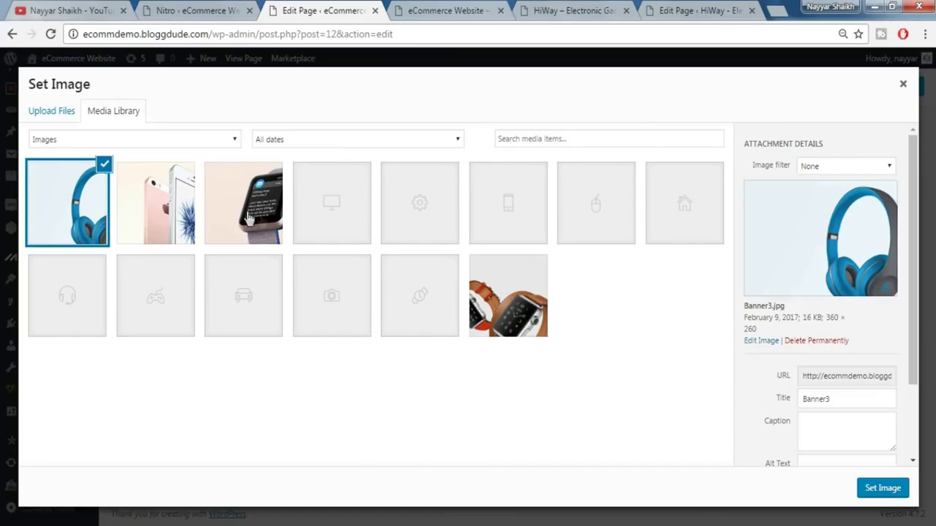
pyautogui.click(247, 218)
pyautogui.click(886, 490)
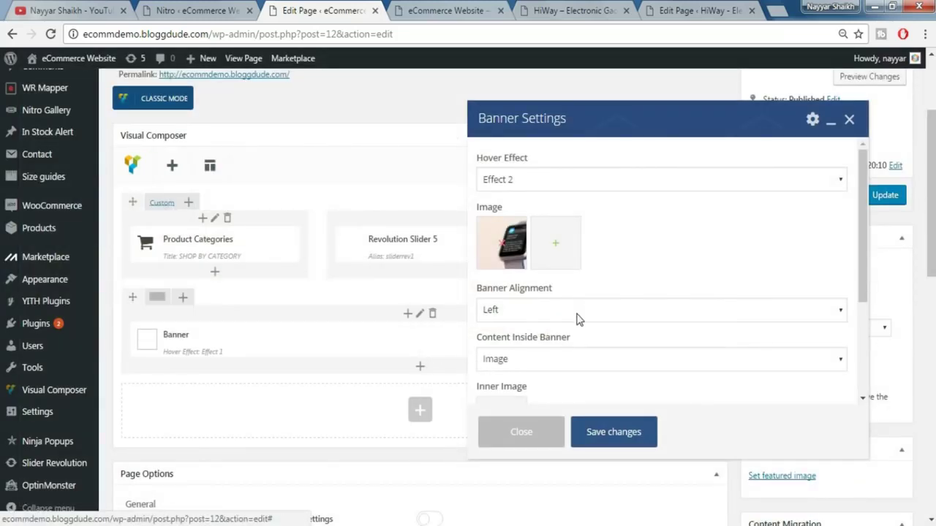
# - Set Content Inside Banner to Text, comparing against the HiWay watches banner
pyautogui.scroll(-2, 578, 319)
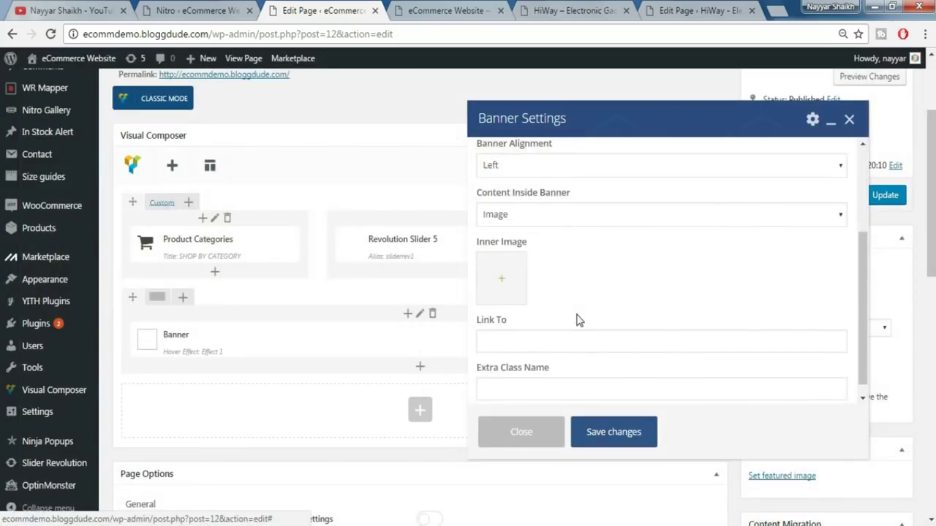
pyautogui.click(547, 214)
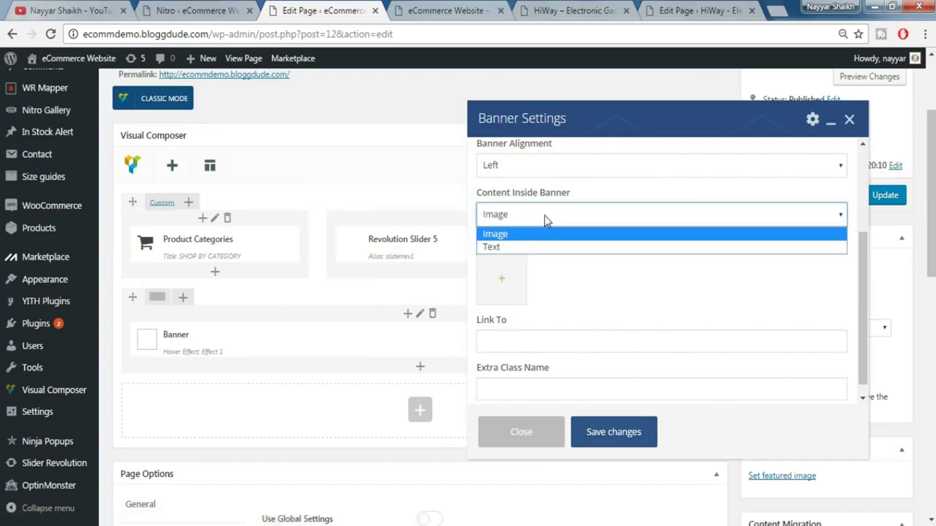
pyautogui.click(534, 246)
pyautogui.click(476, 8)
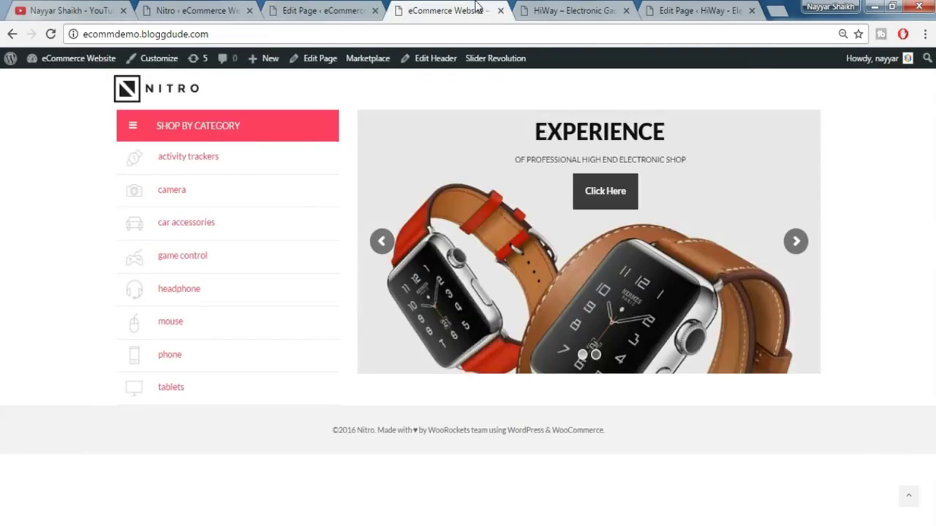
pyautogui.click(567, 10)
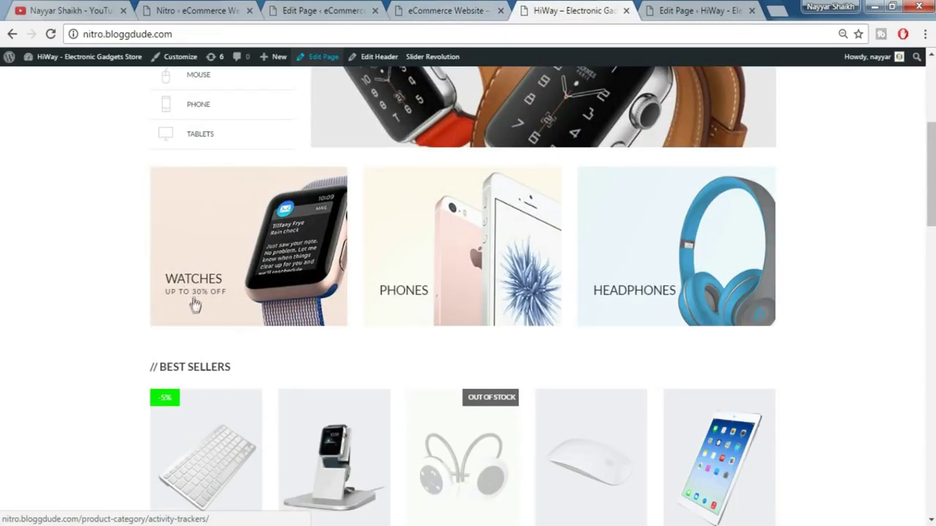
pyautogui.click(446, 10)
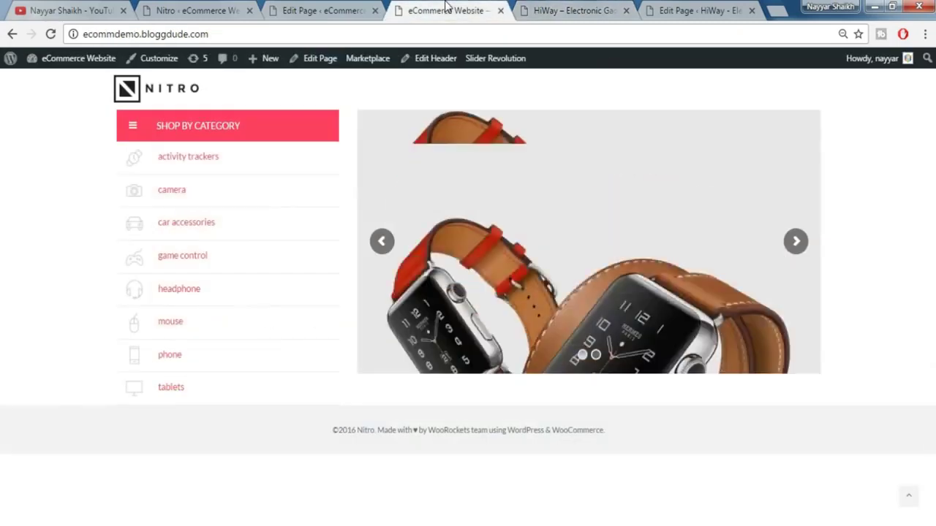
pyautogui.click(300, 8)
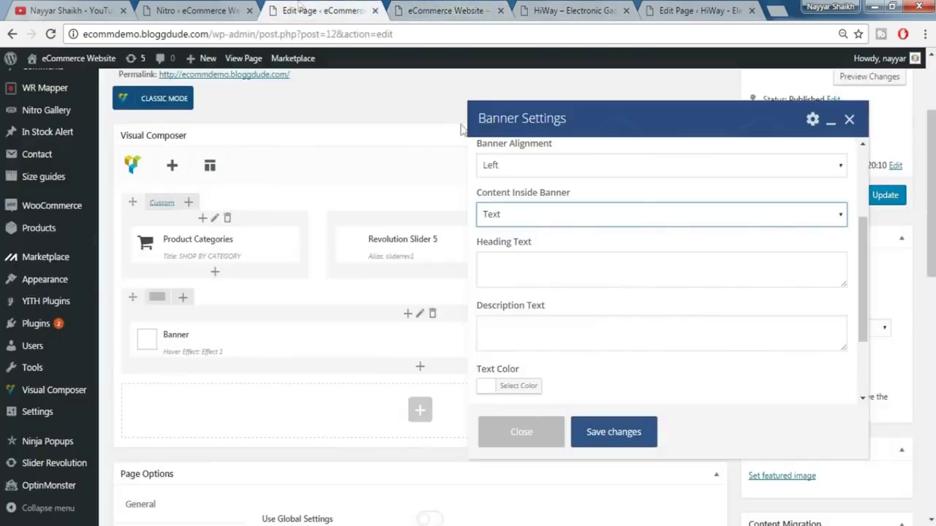
# - Enter the banner heading WATCHES and the description 30% OFF
pyautogui.click(555, 275)
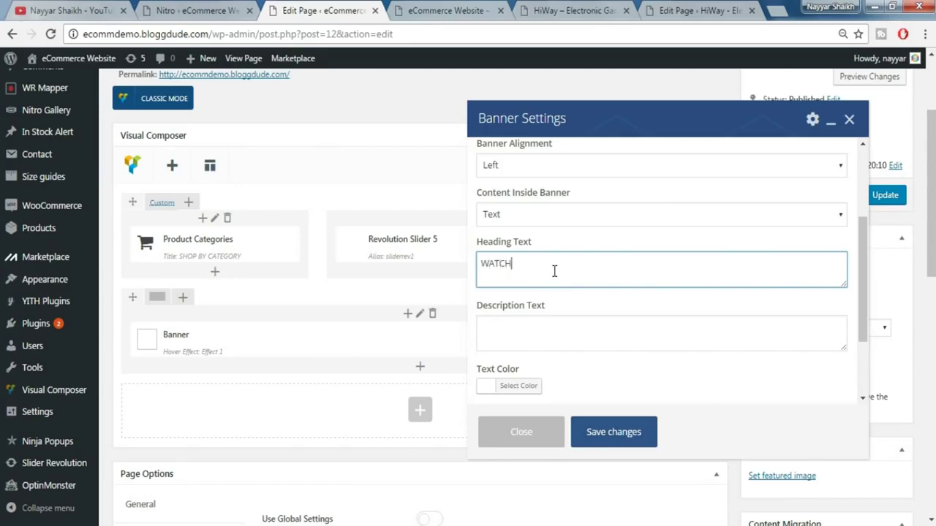
pyautogui.click(555, 350)
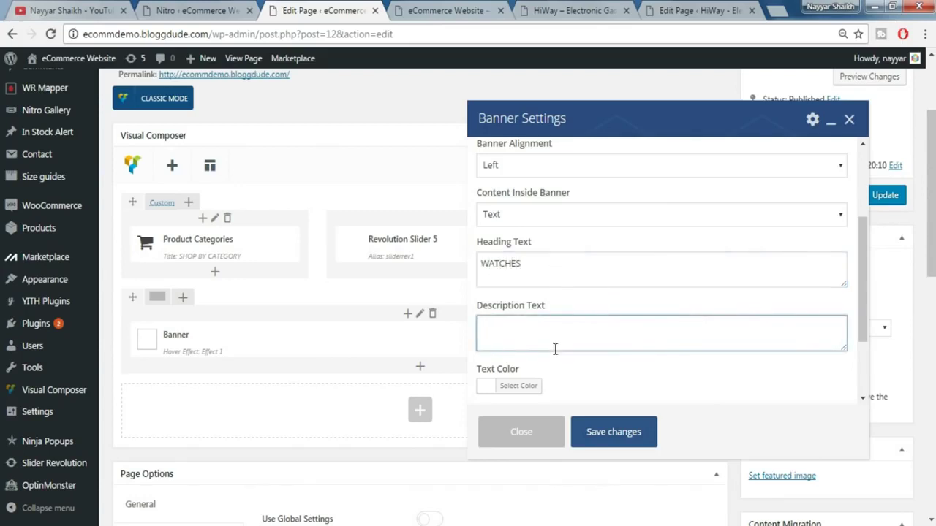
pyautogui.write('30')
# - Set the banner text colour to #282828 and save the banner settings
pyautogui.scroll(-1, 605, 391)
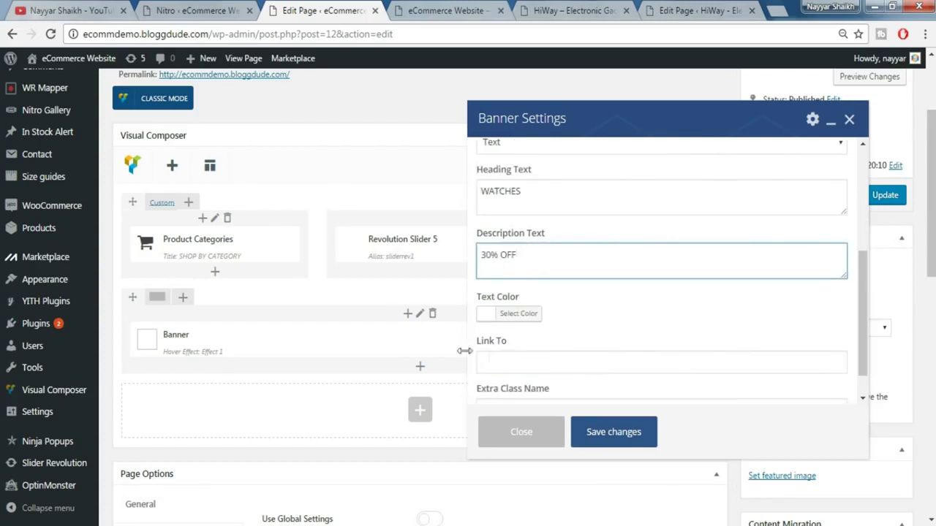
pyautogui.click(520, 314)
pyautogui.moveTo(550, 315); pyautogui.dragTo(472, 308)
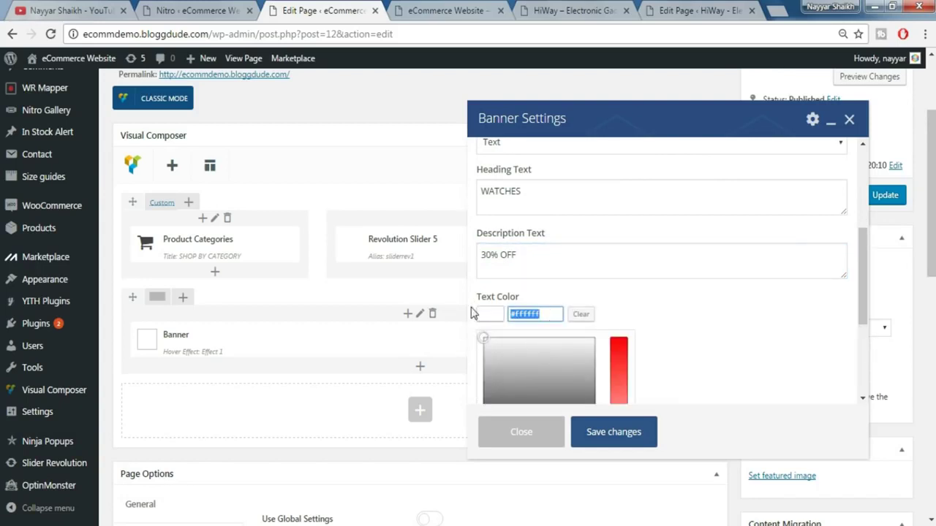
pyautogui.write('#282828')
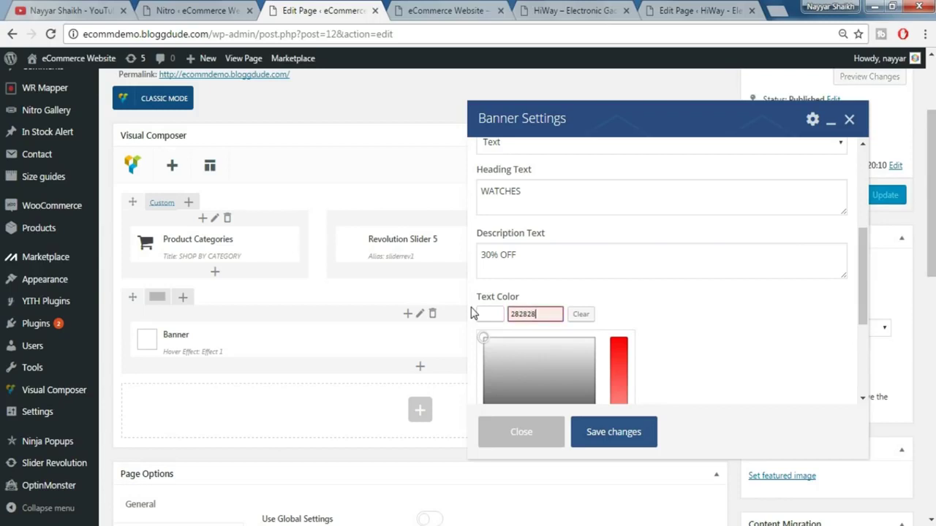
pyautogui.click(681, 341)
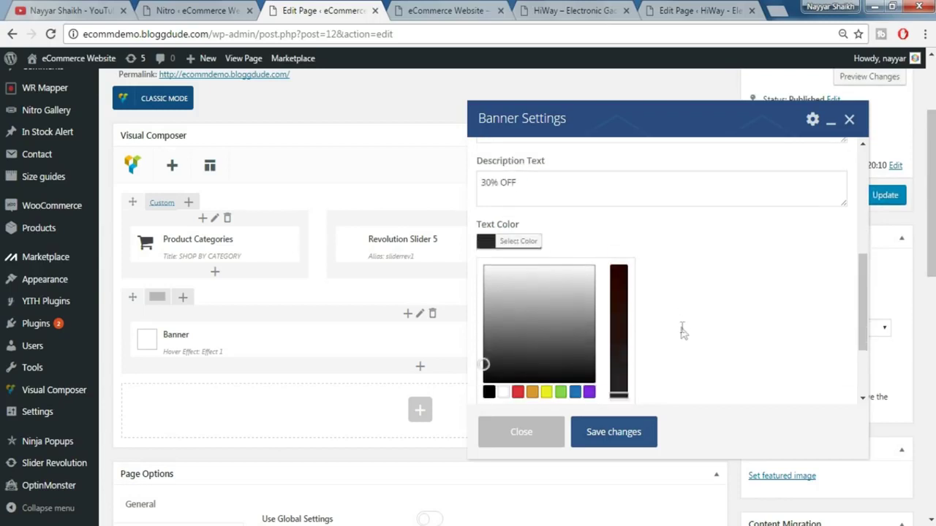
pyautogui.scroll(-2, 682, 325)
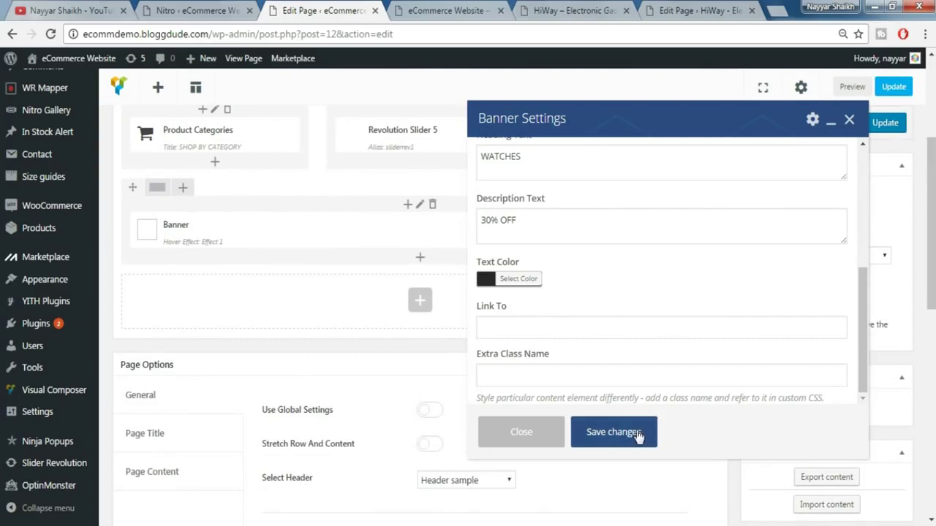
pyautogui.click(612, 432)
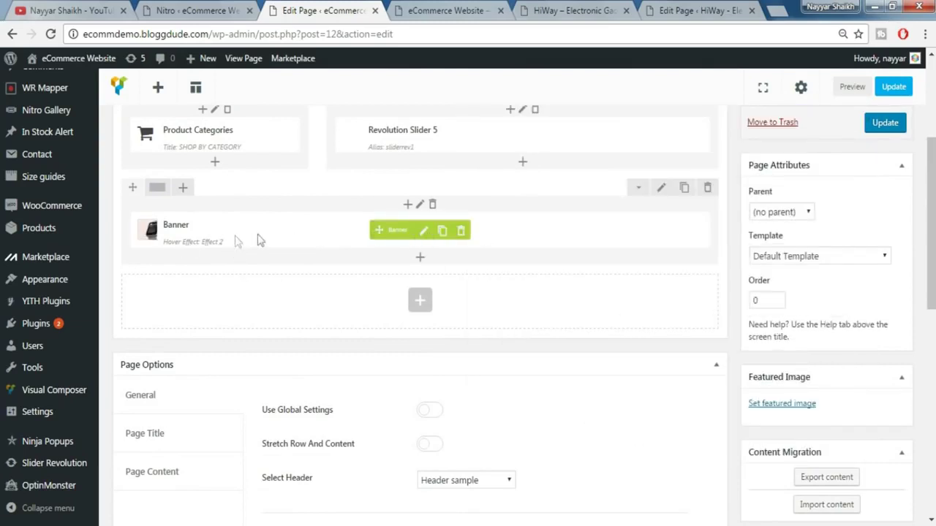
# - After checking the HiWay banner row, split the banner row into three equal columns
pyautogui.click(468, 10)
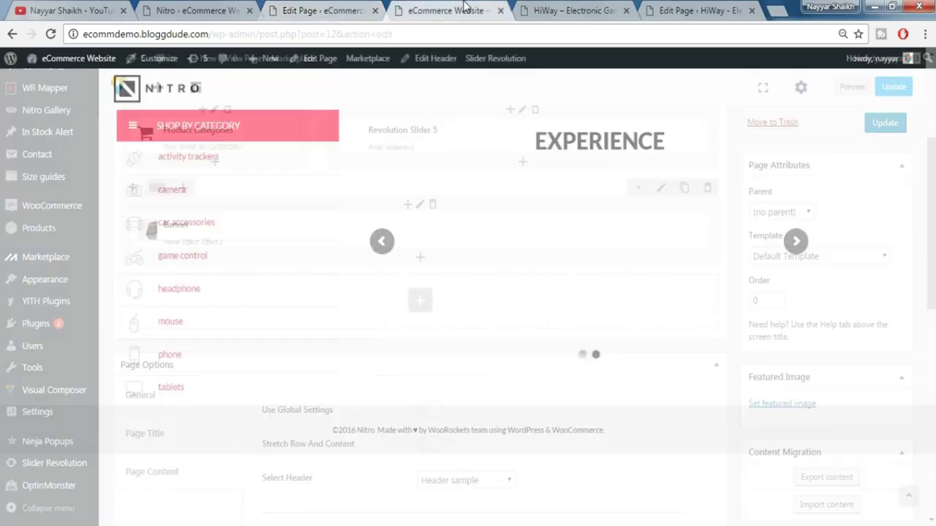
pyautogui.click(536, 9)
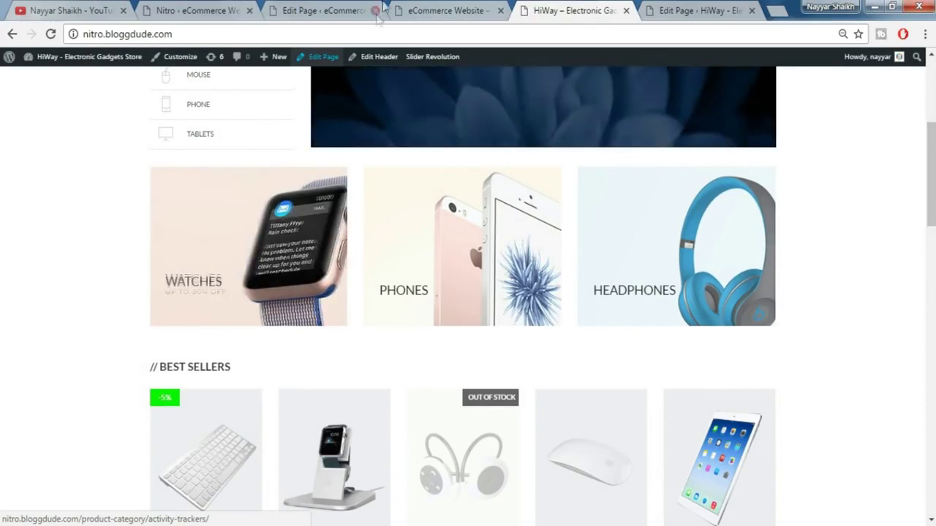
pyautogui.click(322, 11)
pyautogui.moveTo(156, 191)
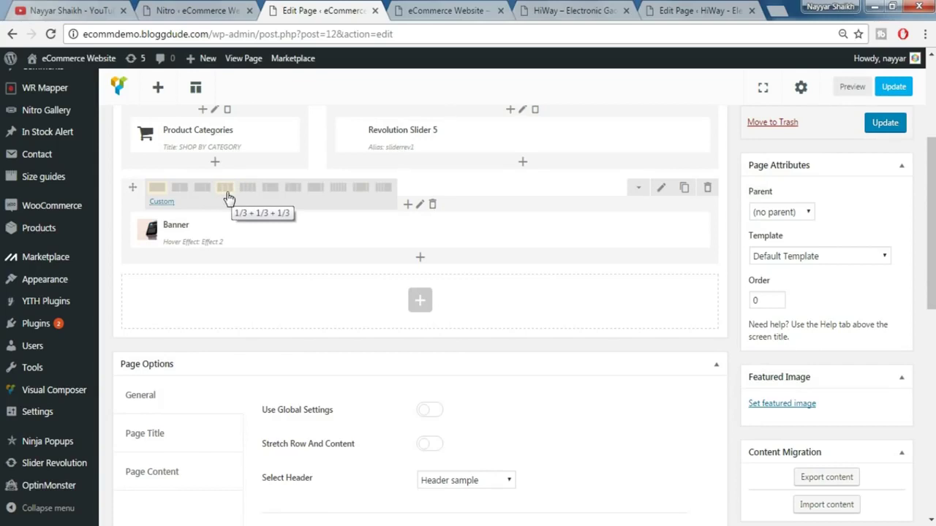
pyautogui.click(226, 196)
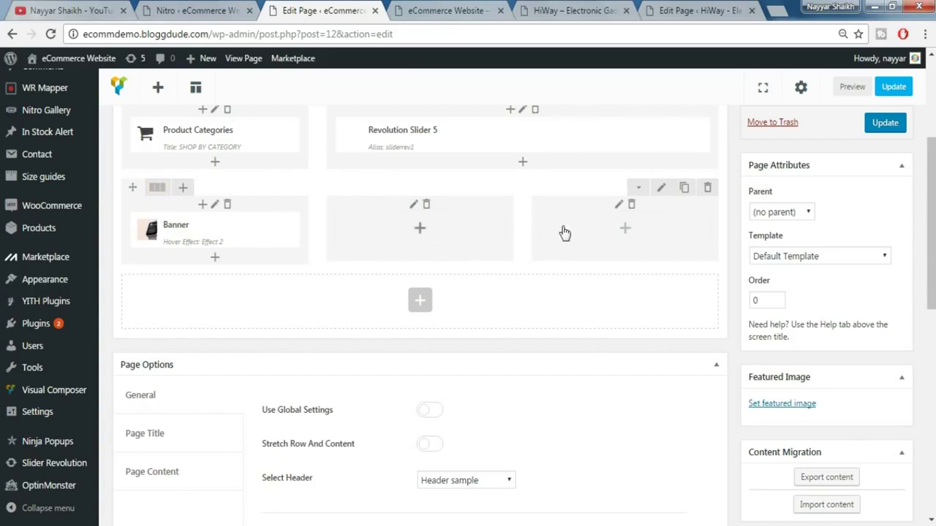
# - Clone the Banner twice, move the copies into the middle and right columns, and update
pyautogui.moveTo(198, 237)
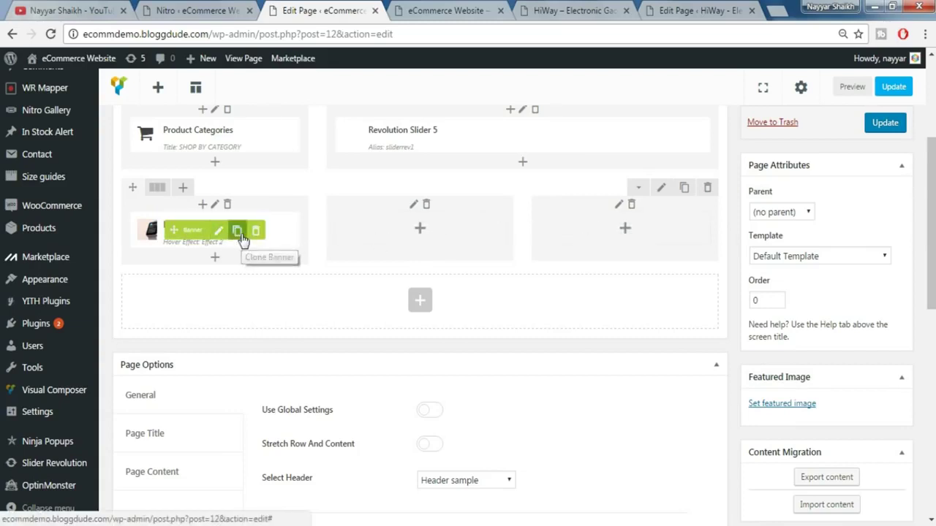
pyautogui.click(238, 233)
pyautogui.click(239, 234)
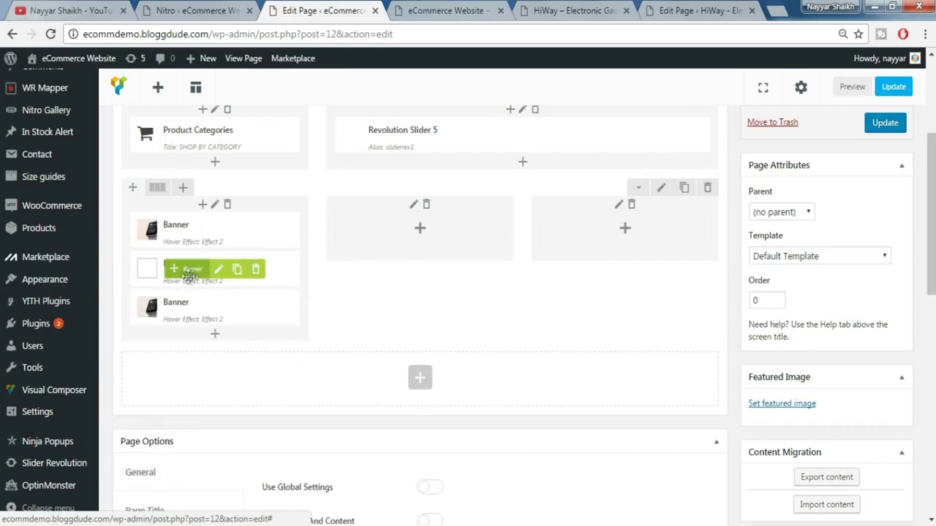
pyautogui.moveTo(271, 251); pyautogui.dragTo(397, 228)
pyautogui.moveTo(173, 269); pyautogui.dragTo(617, 228)
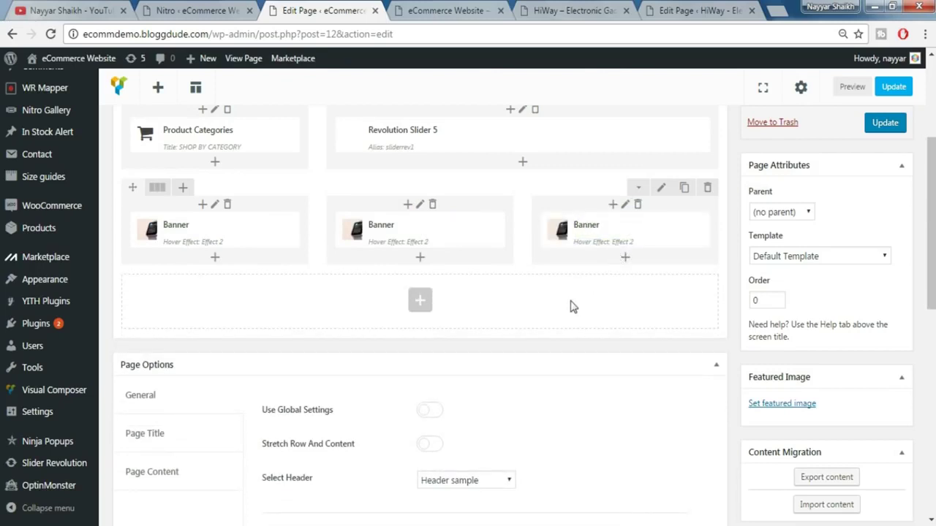
pyautogui.click(899, 126)
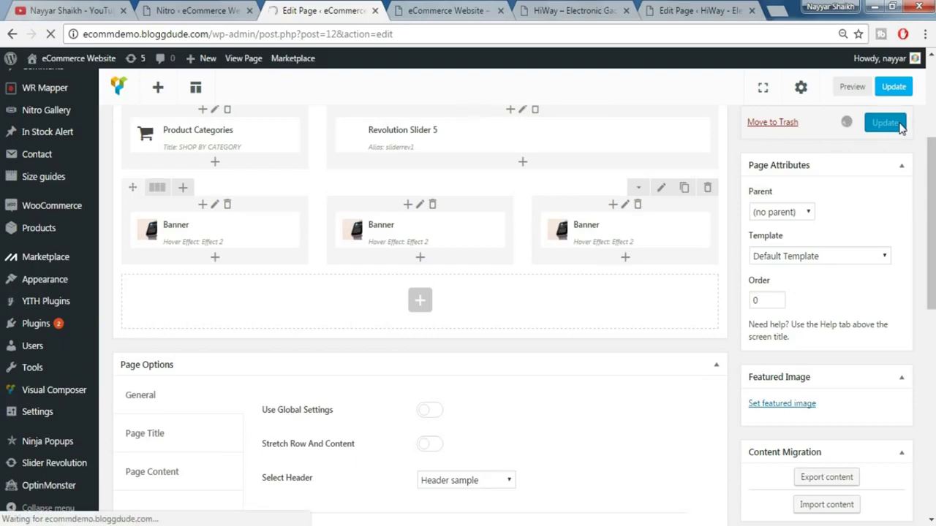
pyautogui.click(450, 10)
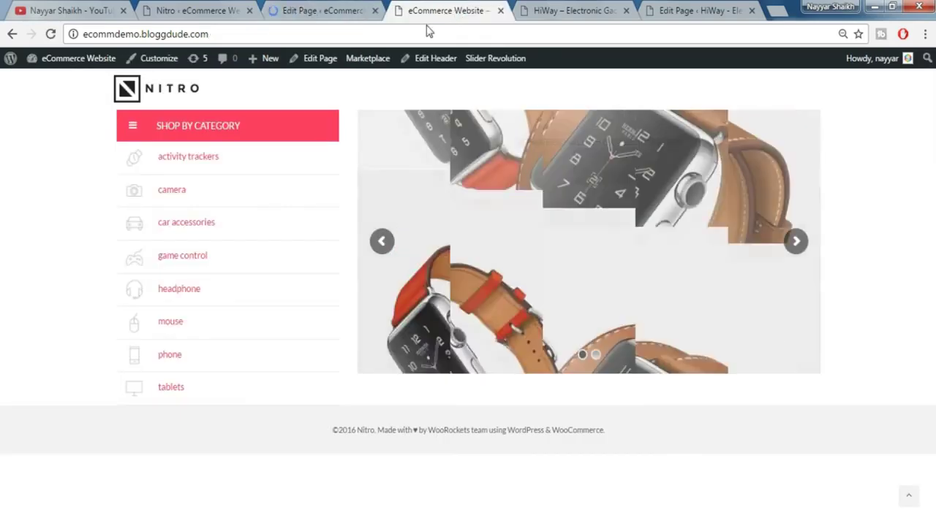
pyautogui.click(51, 35)
pyautogui.scroll(-2, 602, 414)
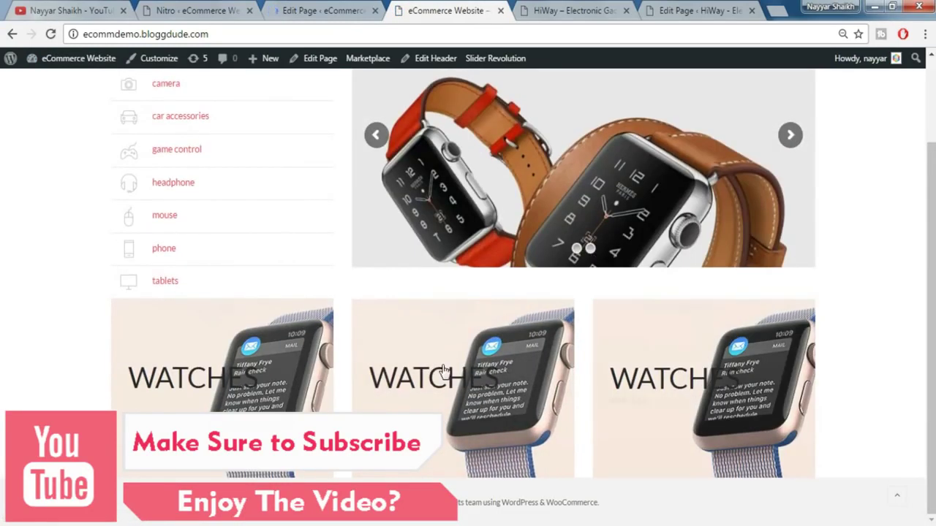
pyautogui.scroll(3, 833, 293)
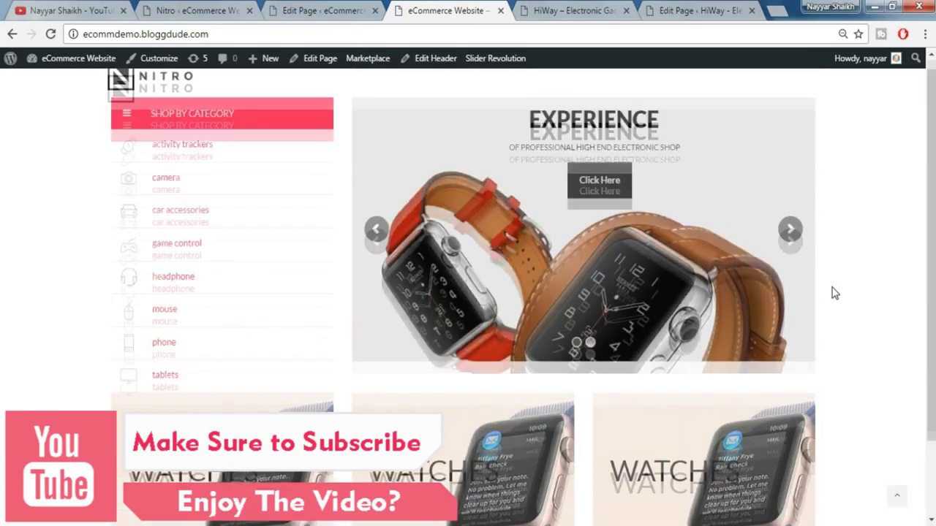
pyautogui.scroll(-2, 833, 292)
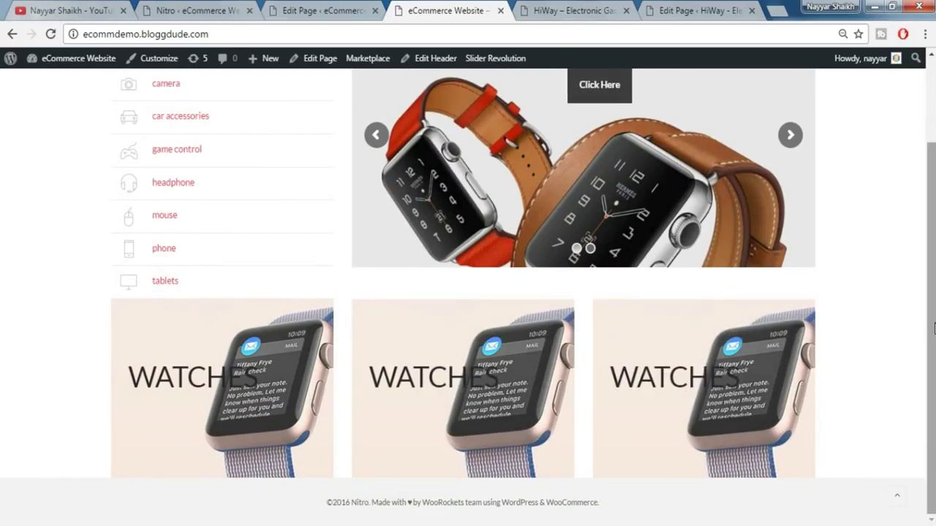
pyautogui.scroll(2, 935, 328)
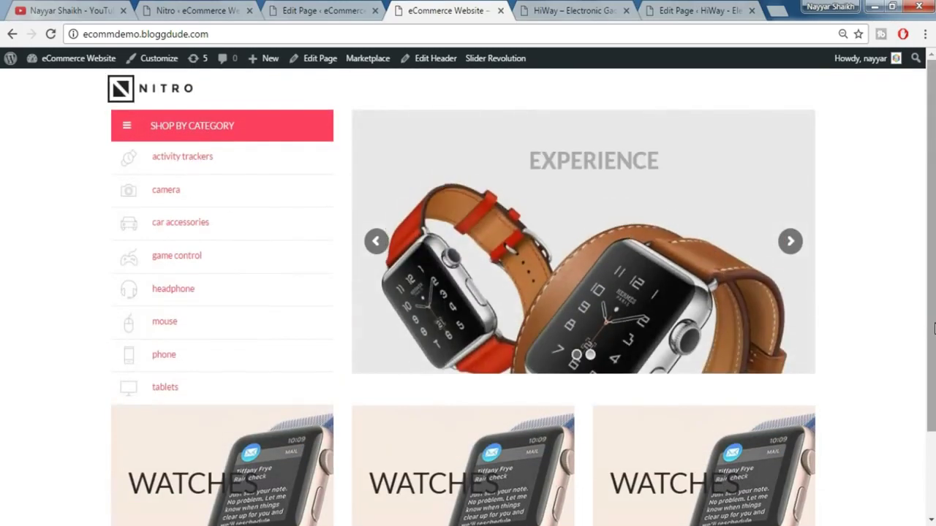
pyautogui.scroll(-2, 935, 328)
pyautogui.click(327, 10)
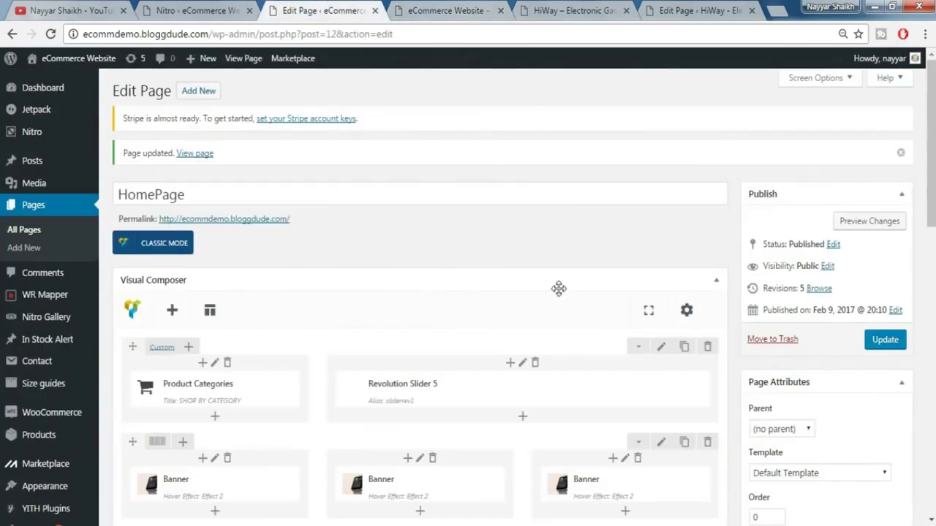
# - Open the empty Custom CSS box from the Visual Composer page settings gear
pyautogui.scroll(-4, 558, 288)
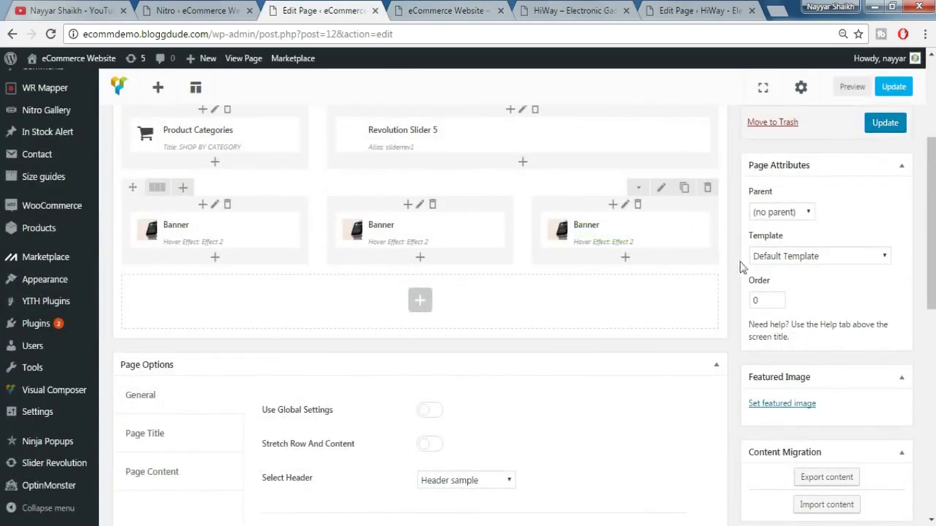
pyautogui.scroll(2, 745, 298)
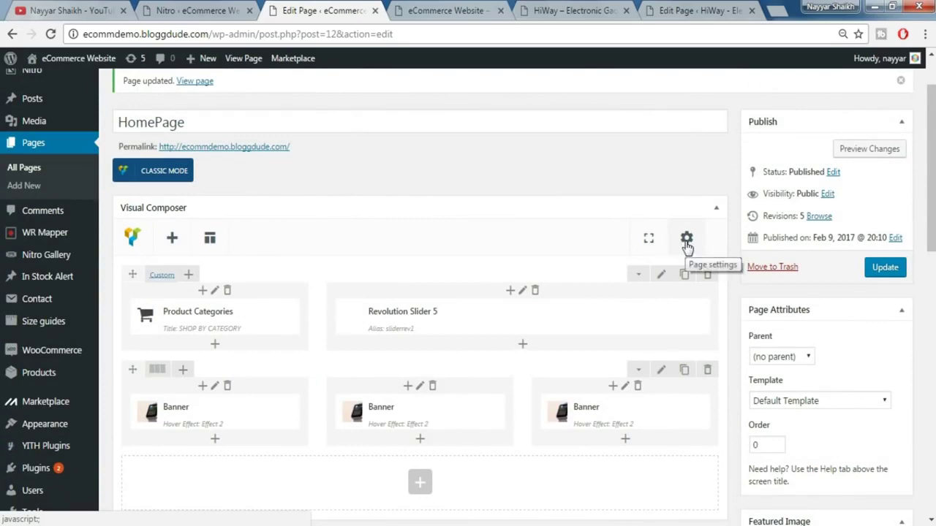
pyautogui.click(686, 240)
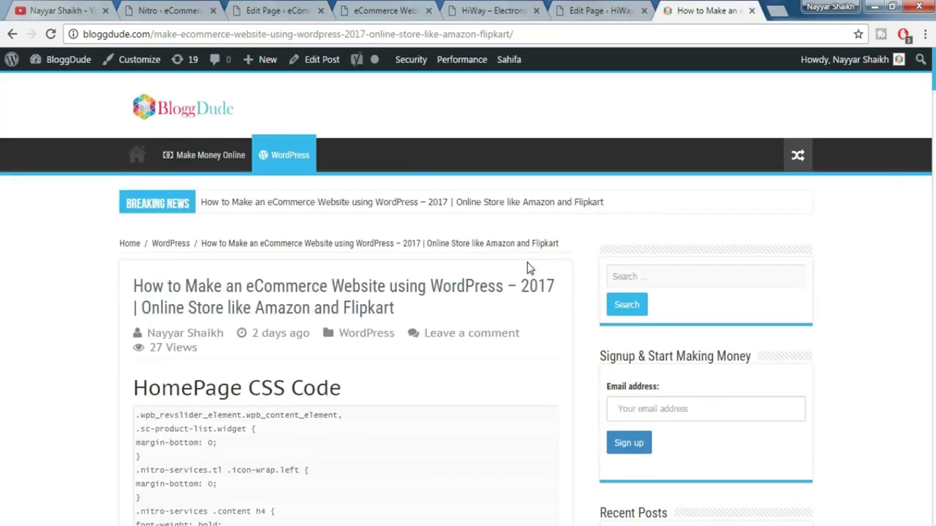
pyautogui.scroll(-2, 531, 270)
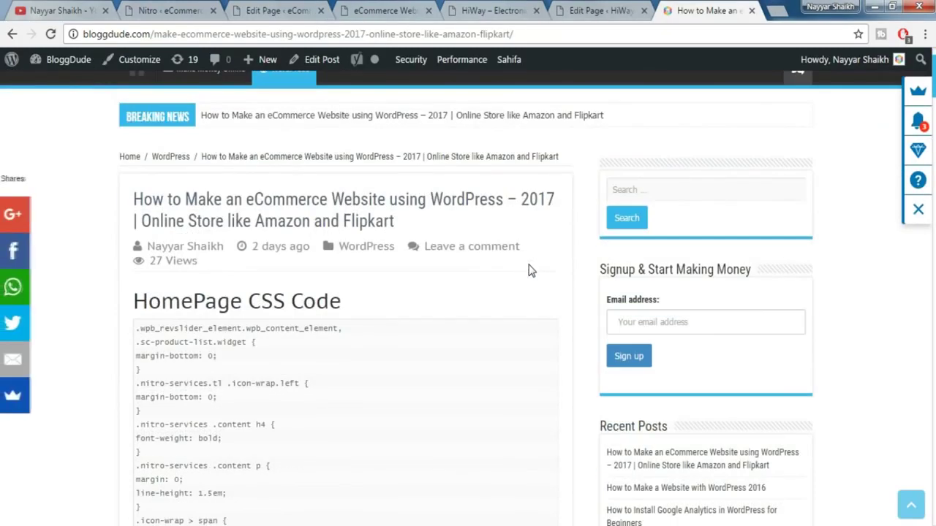
# - Copy the HomePage CSS Code from the BloggDude article and paste it into the Custom CSS box
pyautogui.scroll(-2, 511, 277)
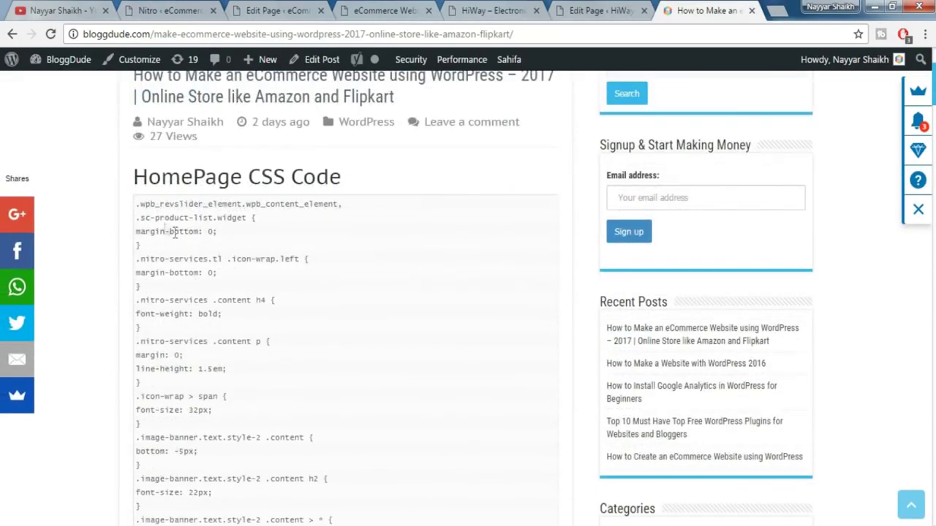
pyautogui.moveTo(135, 178); pyautogui.dragTo(344, 179)
pyautogui.click(357, 187)
pyautogui.moveTo(137, 204); pyautogui.dragTo(171, 209)
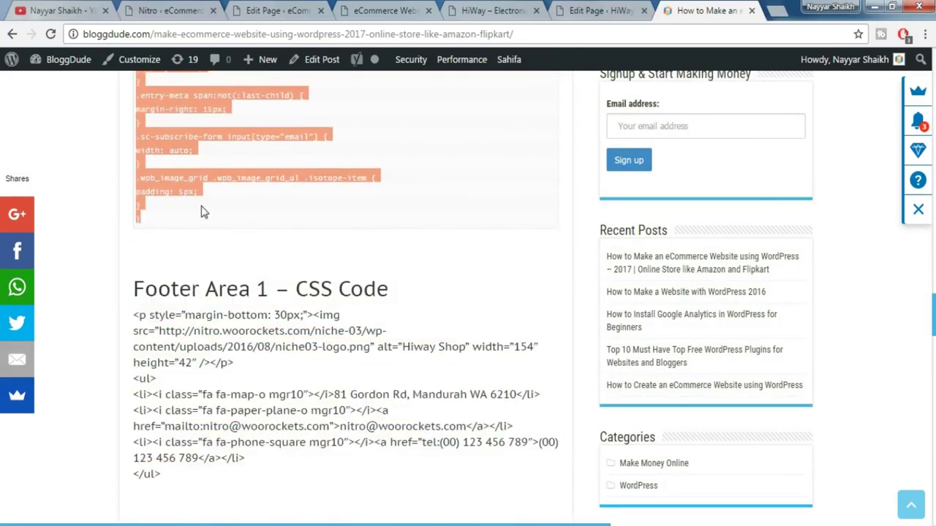
pyautogui.click(577, 10)
pyautogui.click(485, 9)
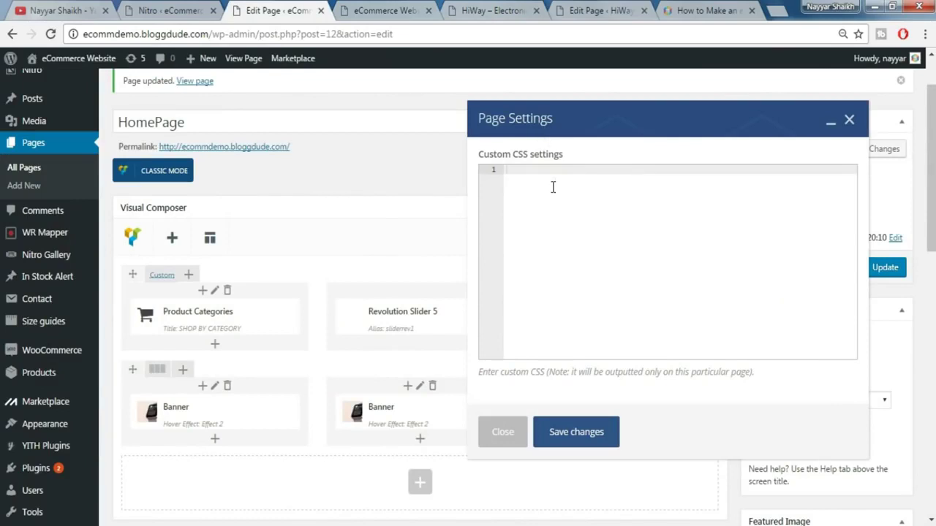
pyautogui.hotkey('ctrl', 'v')
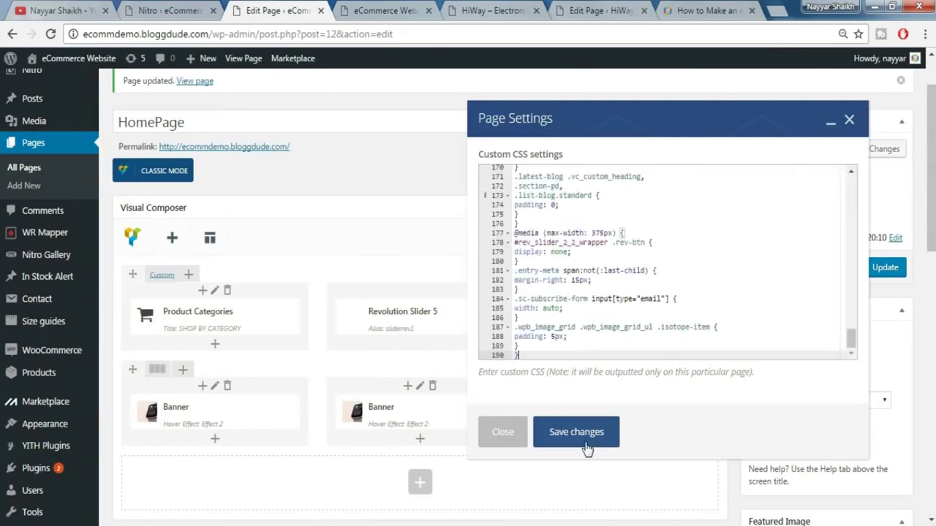
# - Save the custom CSS, update HomePage, and reload the storefront to view the restyled WATCHES banners
pyautogui.click(585, 442)
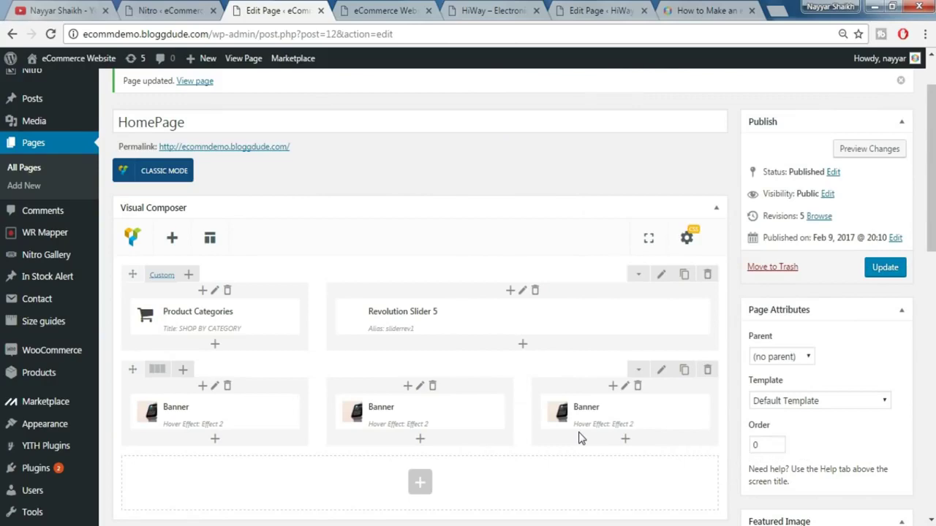
pyautogui.click(896, 274)
pyautogui.click(394, 11)
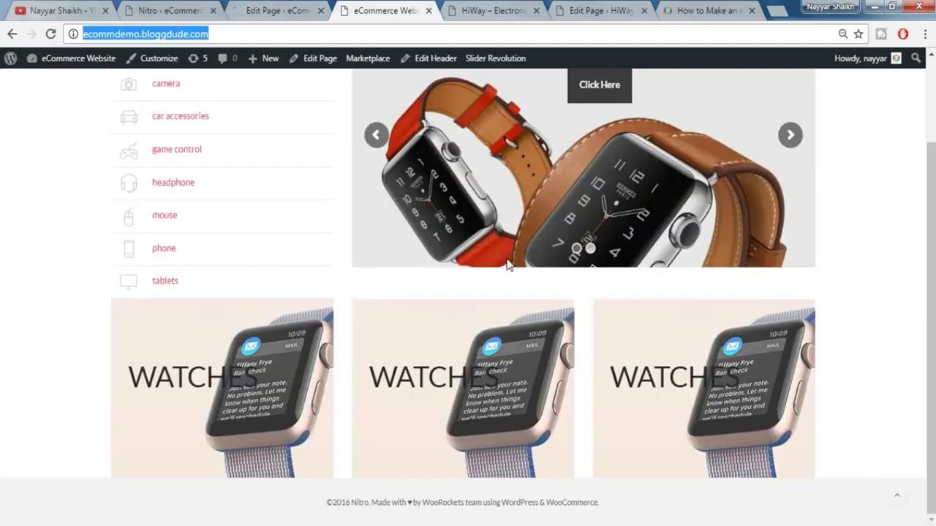
pyautogui.scroll(3, 510, 262)
pyautogui.scroll(-3, 510, 262)
pyautogui.click(51, 34)
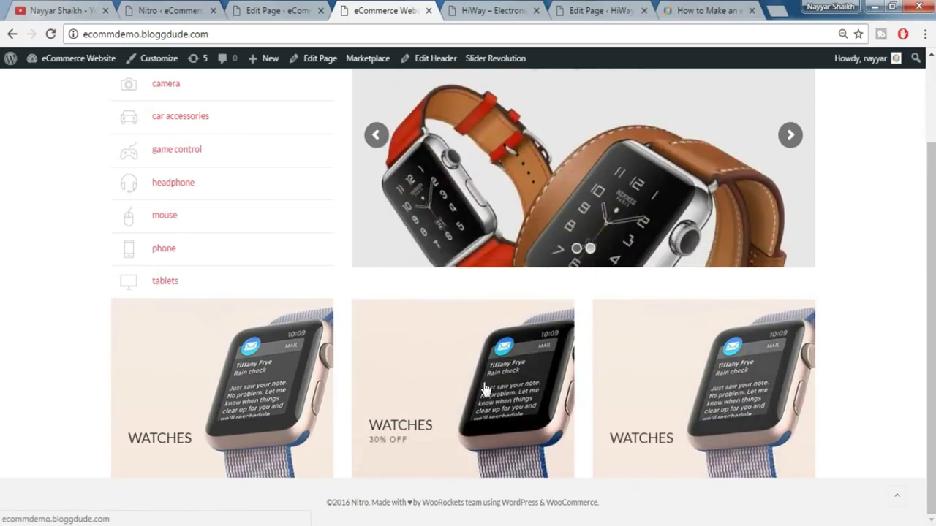
pyautogui.scroll(3, 935, 373)
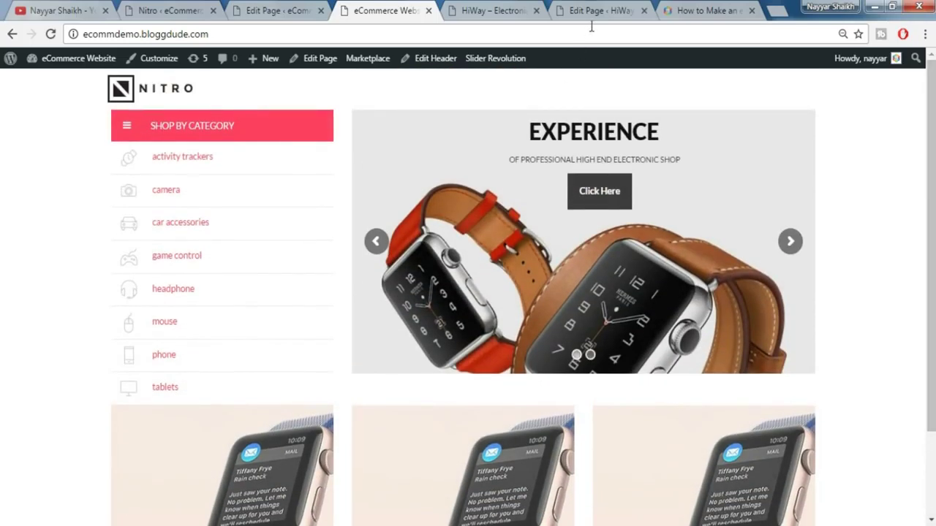
# - Review the HiWay demo store, then start a new product via Products > Add Product
pyautogui.click(490, 10)
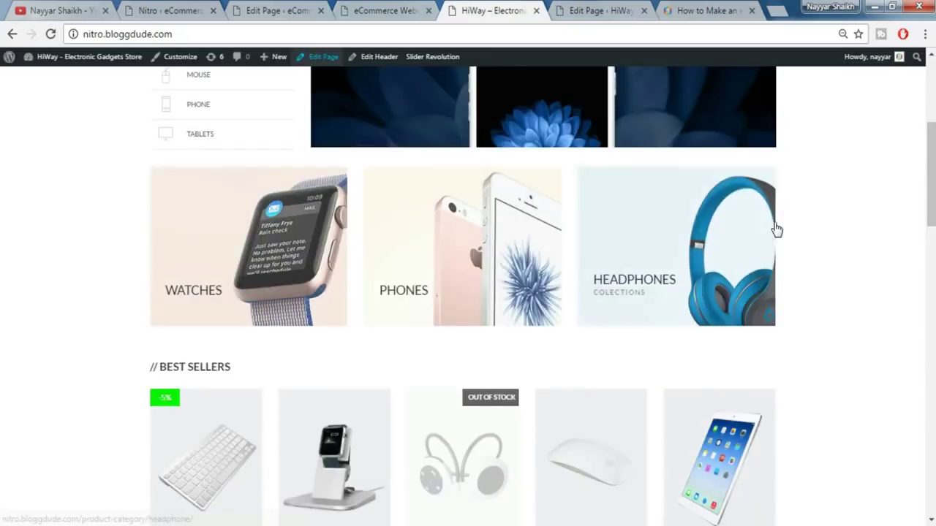
pyautogui.scroll(-2, 776, 230)
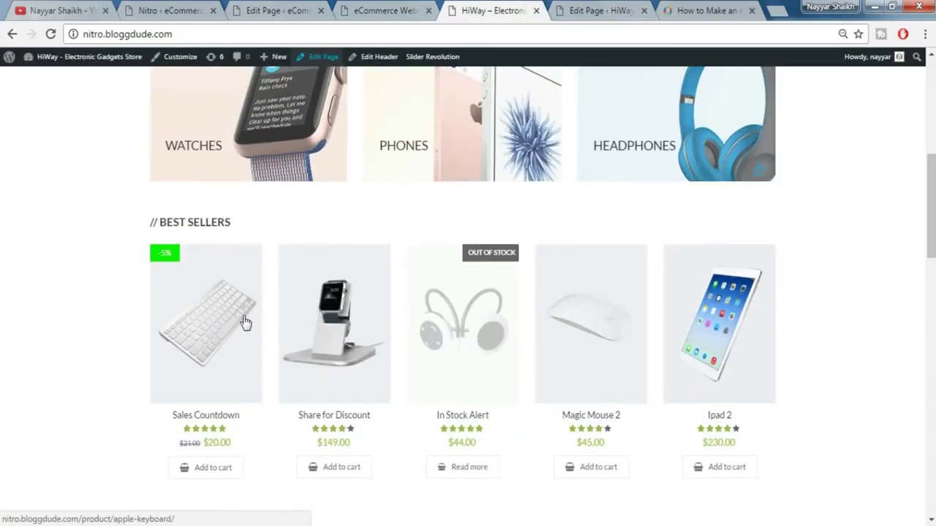
pyautogui.moveTo(779, 312)
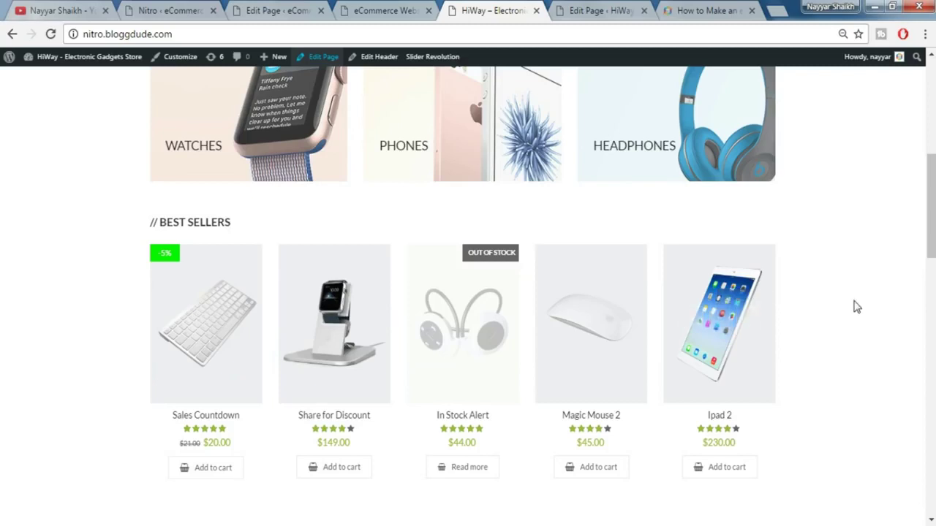
pyautogui.hotkey('ctrl', '3')
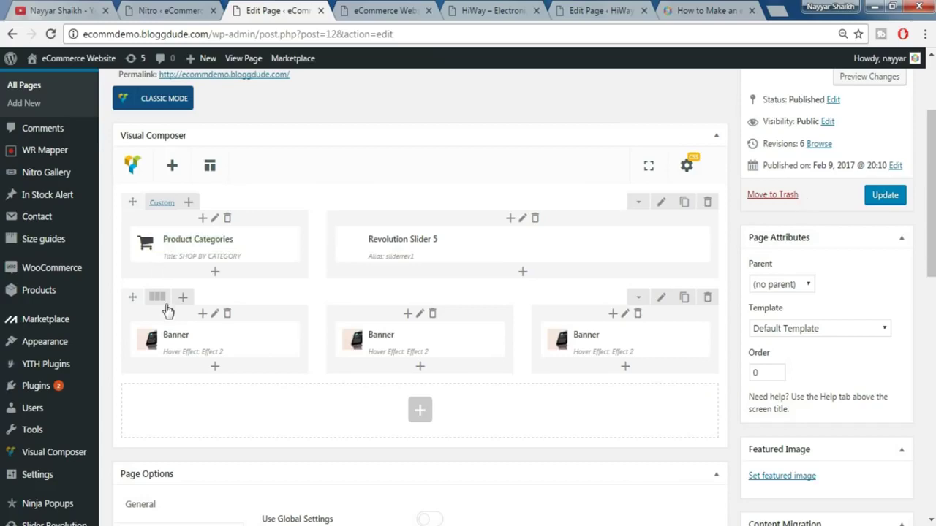
pyautogui.moveTo(73, 362)
pyautogui.scroll(-2, 69, 370)
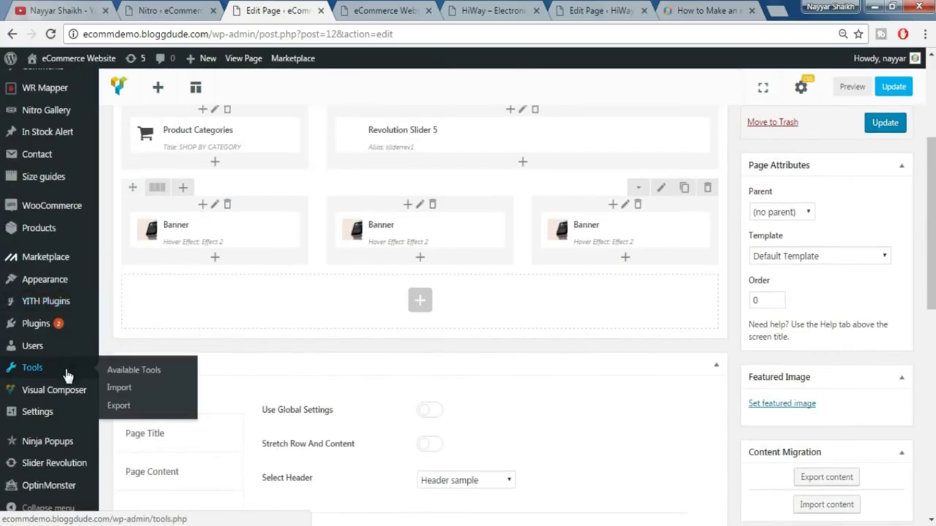
pyautogui.scroll(2, 65, 375)
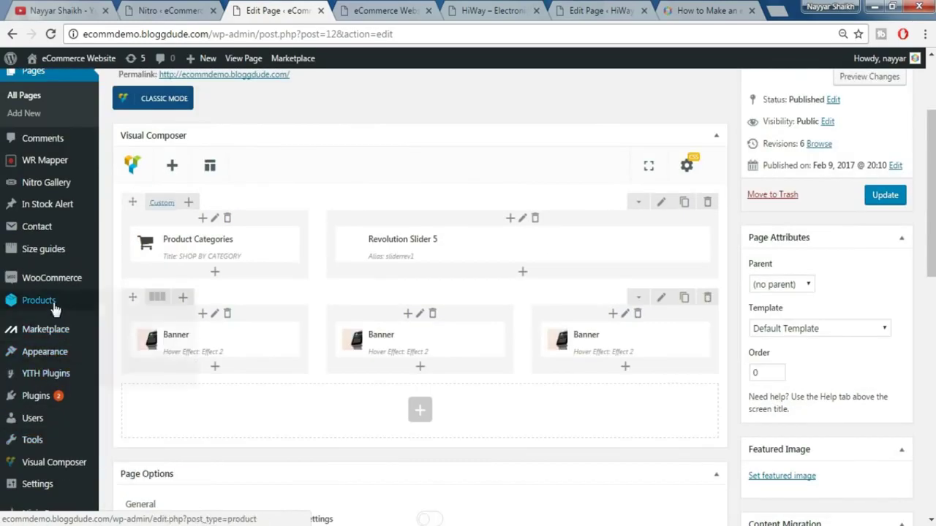
pyautogui.moveTo(66, 310)
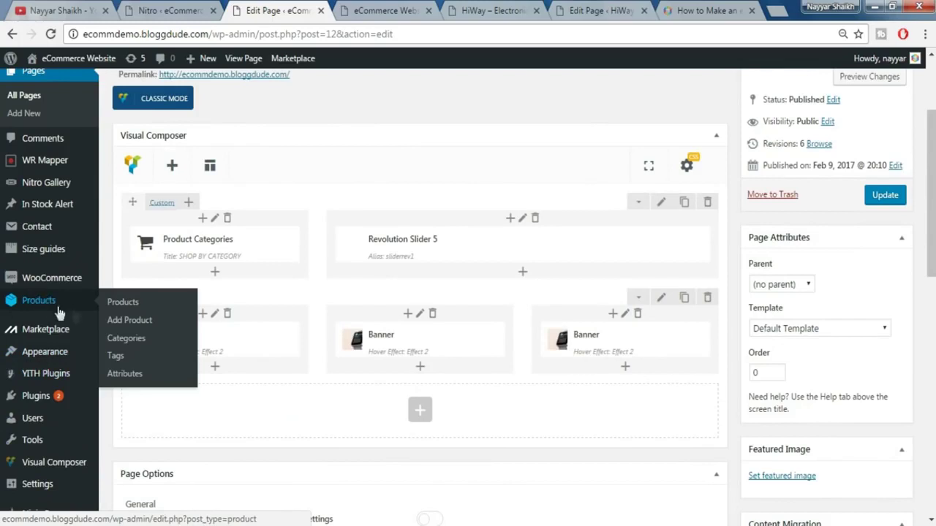
pyautogui.click(142, 327)
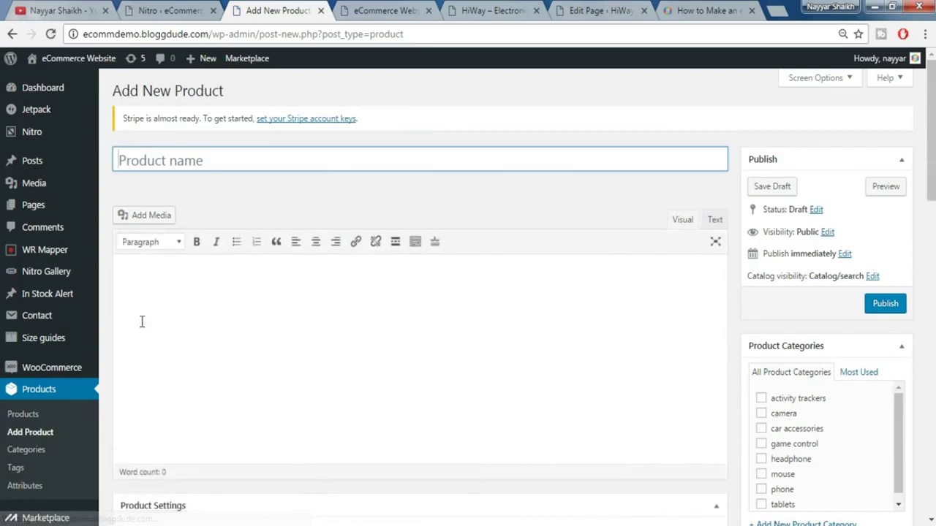
# - Paste the name Apple iPhone 6 16GB Gold and tick the phone product category
pyautogui.click(263, 164)
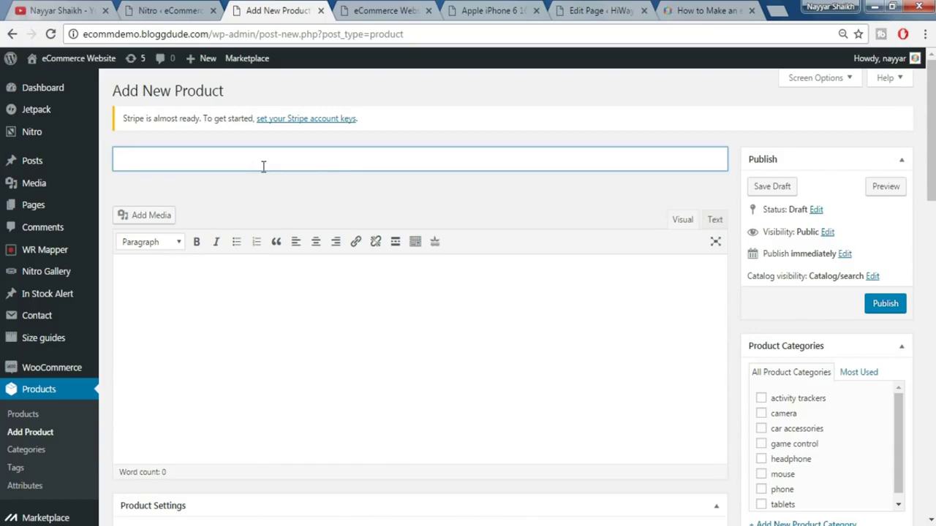
pyautogui.write('Apple iPhone 6 16GB Gold')
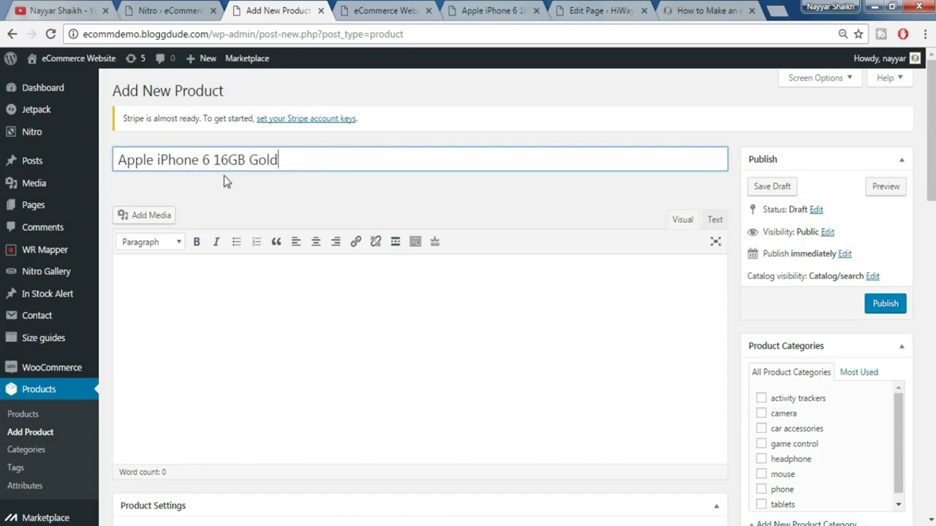
pyautogui.scroll(-1, 610, 251)
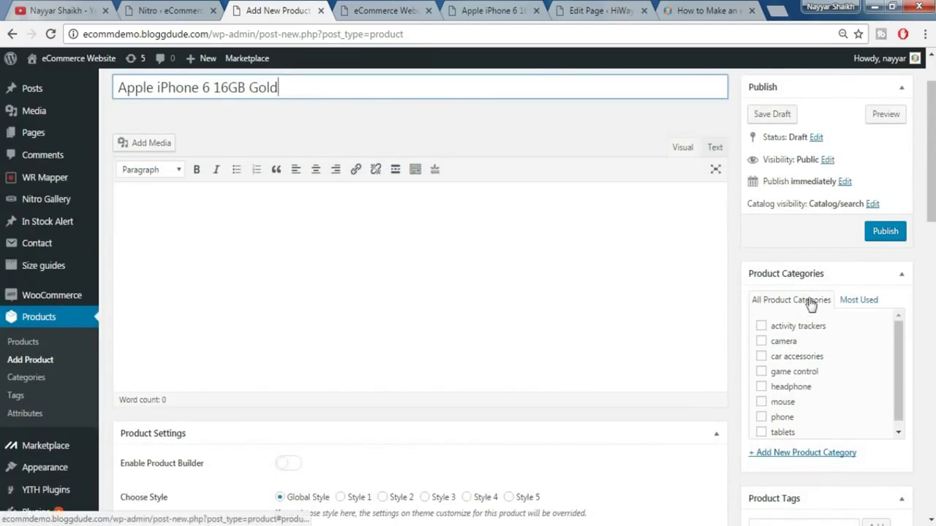
pyautogui.scroll(-1, 830, 387)
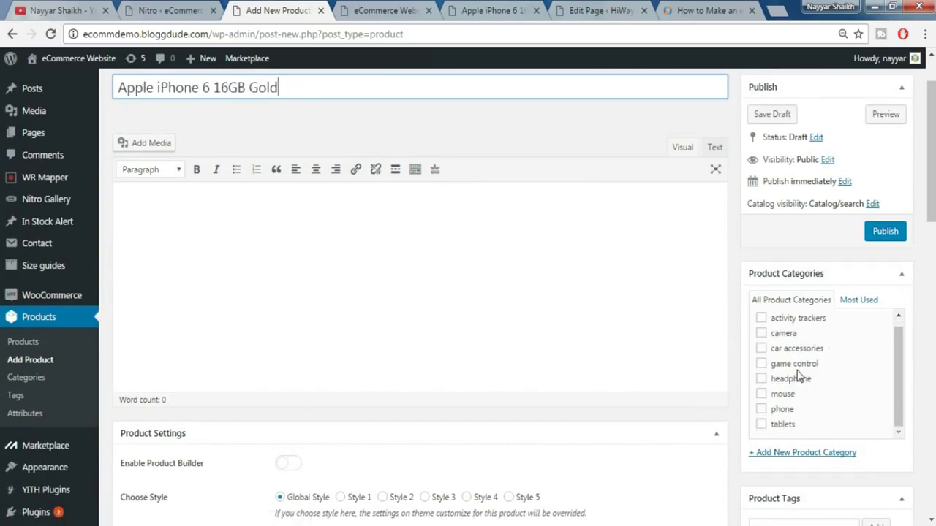
pyautogui.click(762, 410)
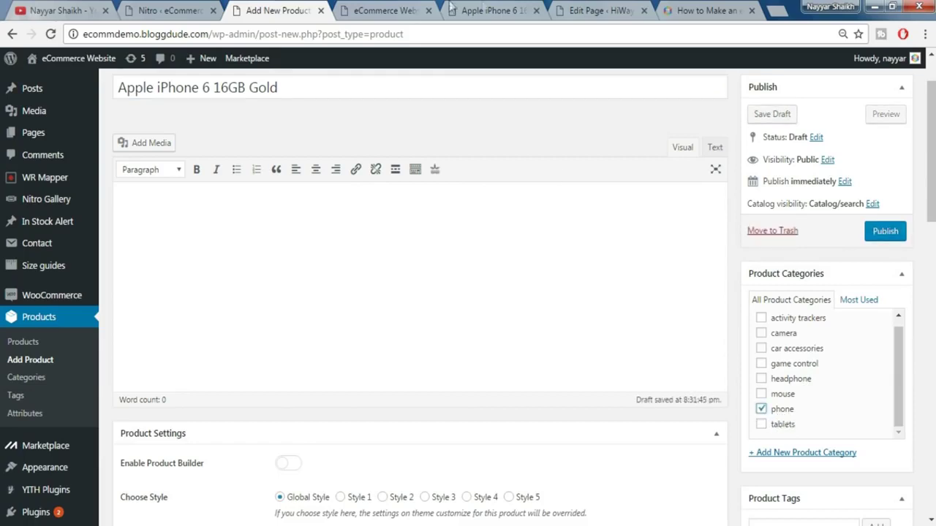
pyautogui.click(512, 11)
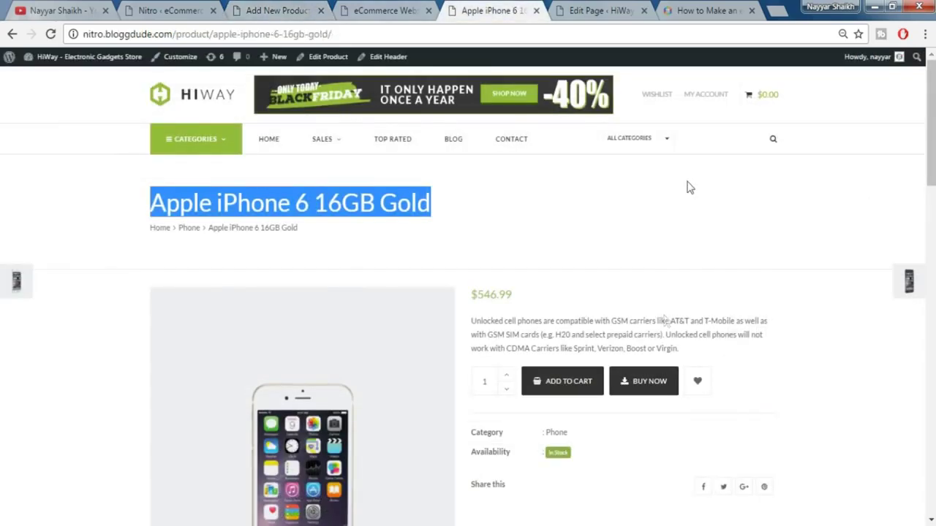
# - Look over the reference iPhone product page and its title
pyautogui.click(688, 187)
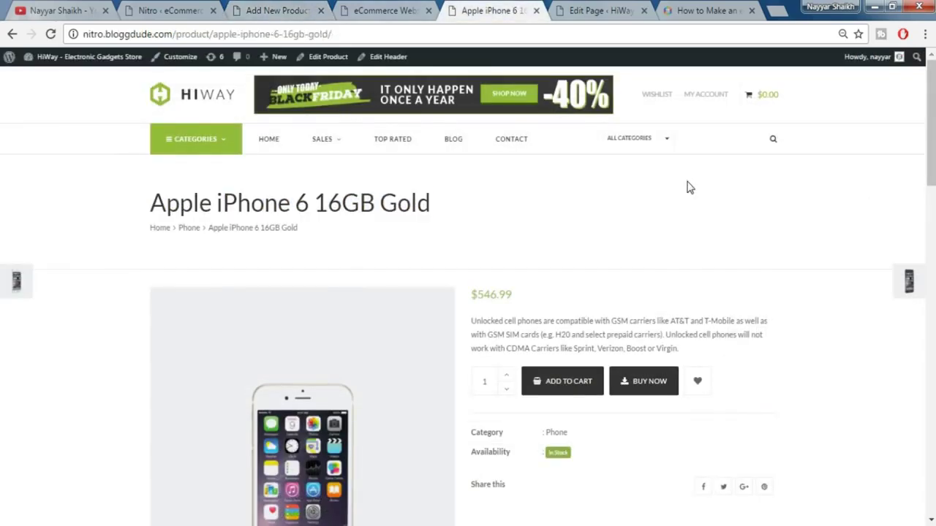
pyautogui.scroll(-2, 813, 246)
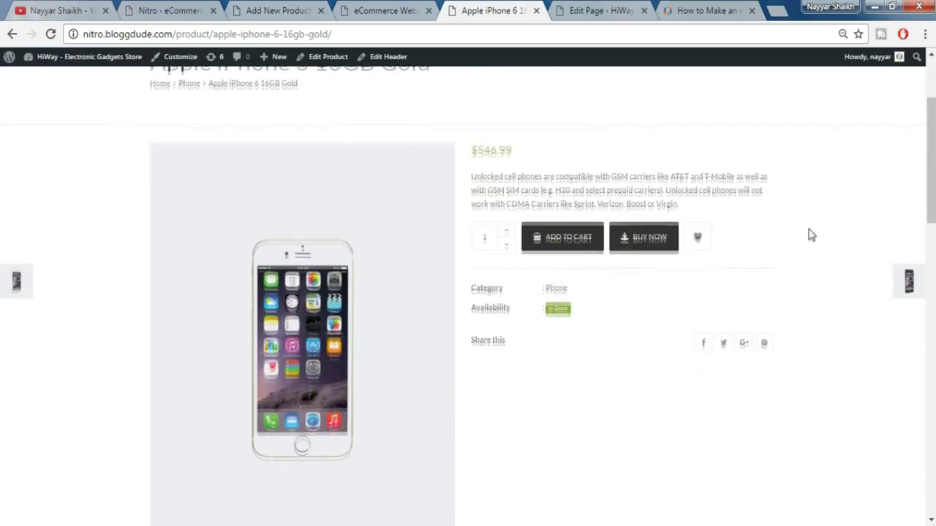
pyautogui.scroll(2, 809, 234)
pyautogui.scroll(-3, 468, 292)
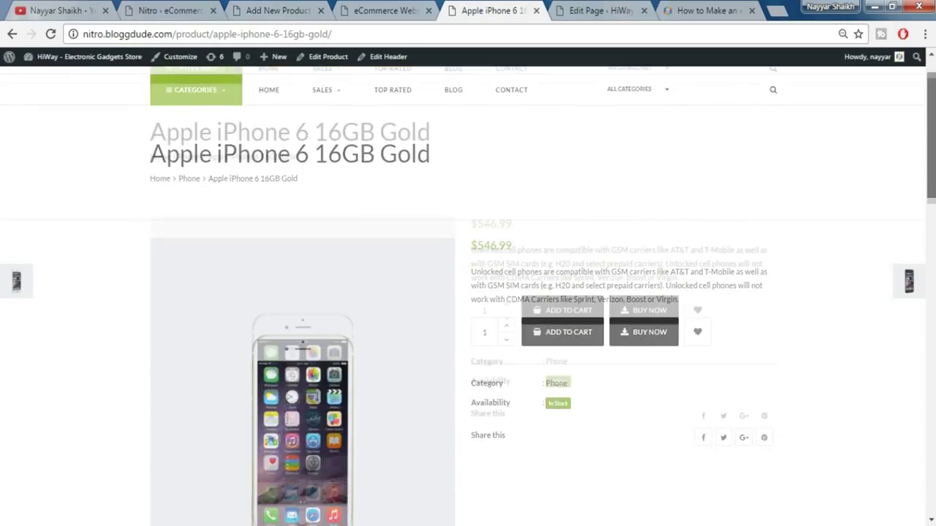
pyautogui.scroll(-2, 549, 191)
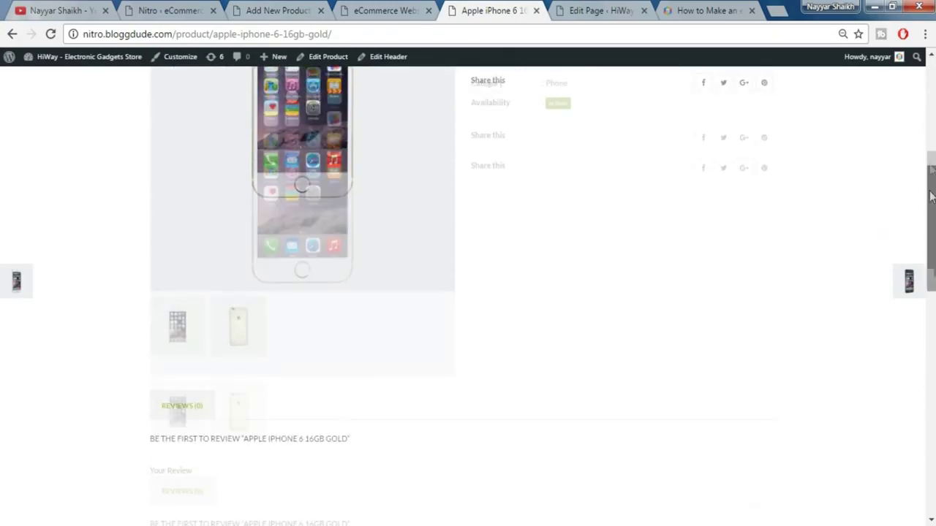
pyautogui.scroll(5, 549, 191)
pyautogui.tripleClick(265, 151)
pyautogui.click(355, 157)
pyautogui.click(293, 10)
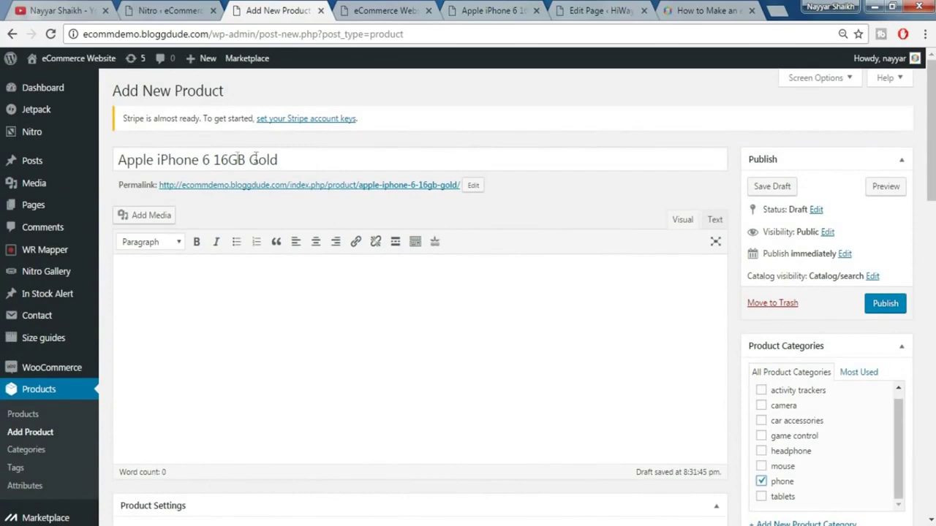
# - Copy the unlocked-phones paragraph from the reference page into the Short Description
pyautogui.click(453, 8)
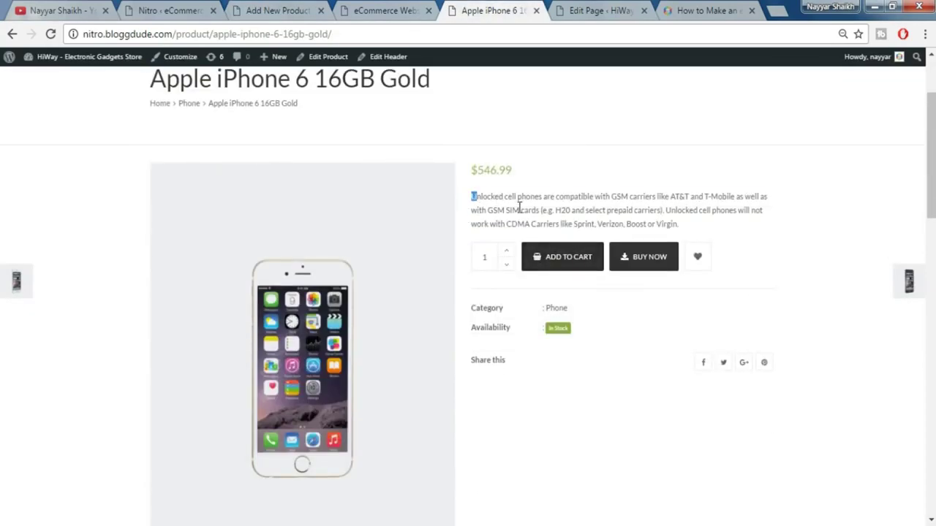
pyautogui.moveTo(519, 209); pyautogui.dragTo(683, 225)
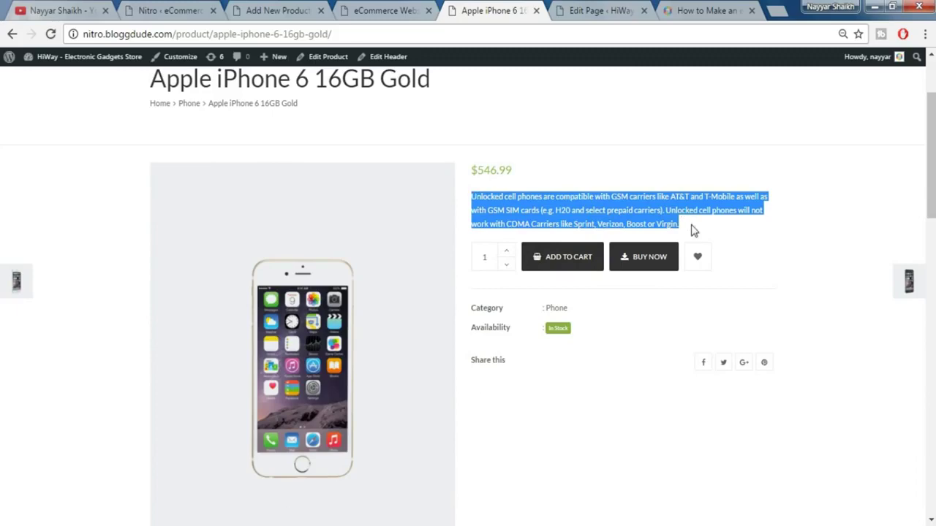
pyautogui.click(260, 7)
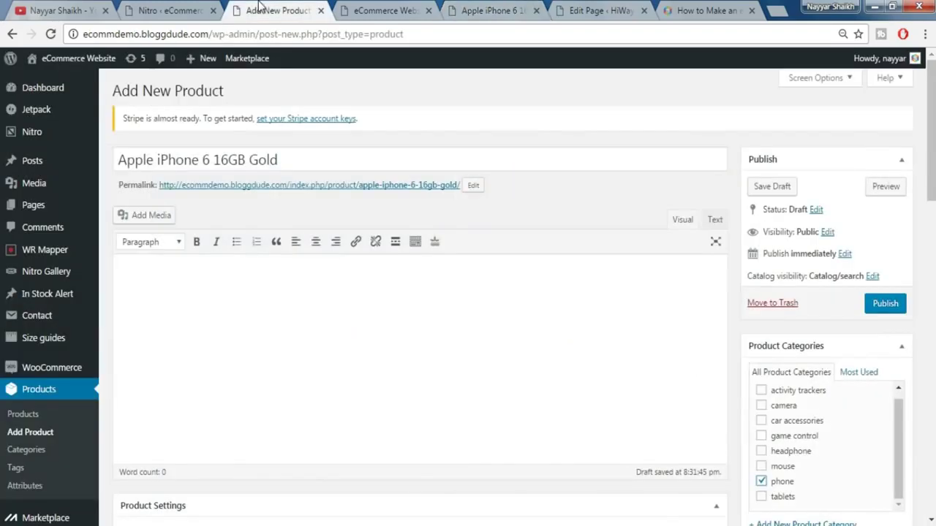
pyautogui.click(533, 329)
pyautogui.scroll(-10, 532, 332)
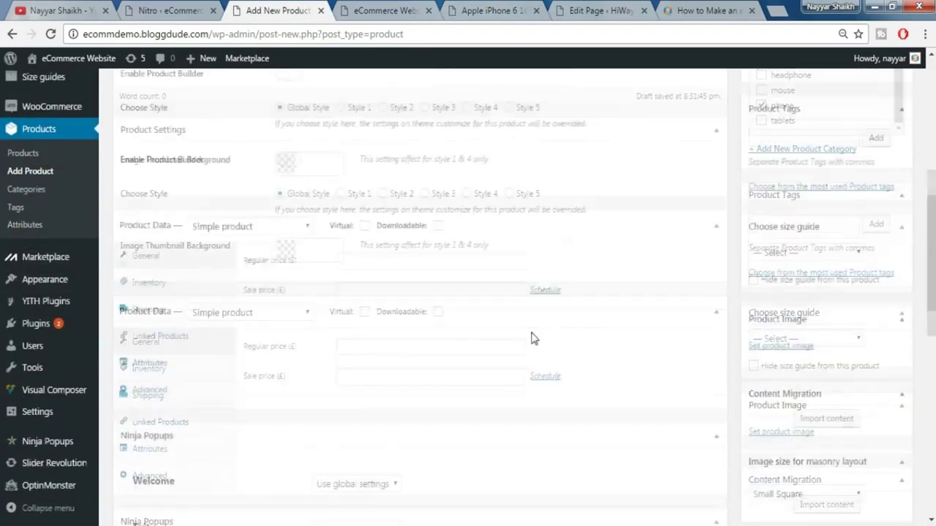
pyautogui.scroll(-3, 532, 338)
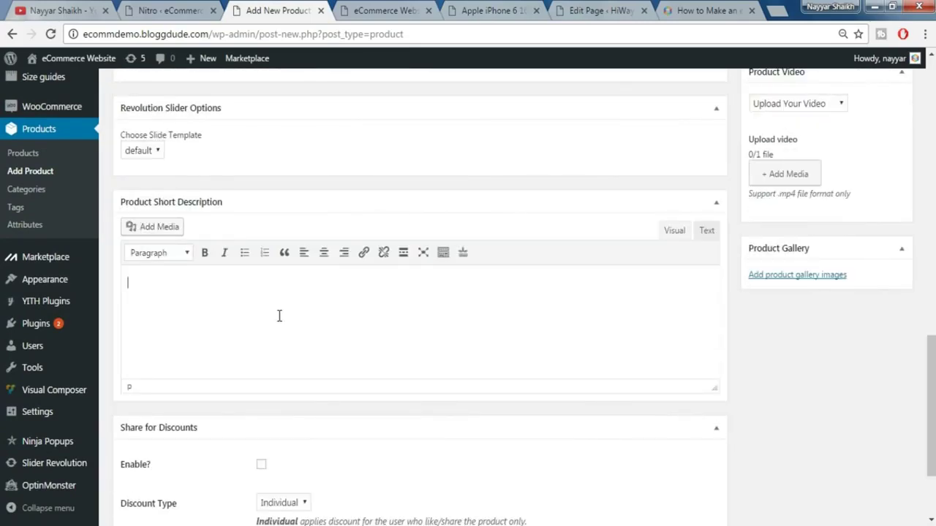
pyautogui.write('Unlocked cell phones are compatible with GSM carriers like AT&T and T-Mobile as well as with GSM SIM cards (e.g. H2o and select prepaid carriers). Unlocked cell phones will not work with CDMA Carriers like Sprint, Verizon, Boost or Virgin.')
# - Copy the five-item bulleted feature list into the main product description
pyautogui.scroll(20, 472, 346)
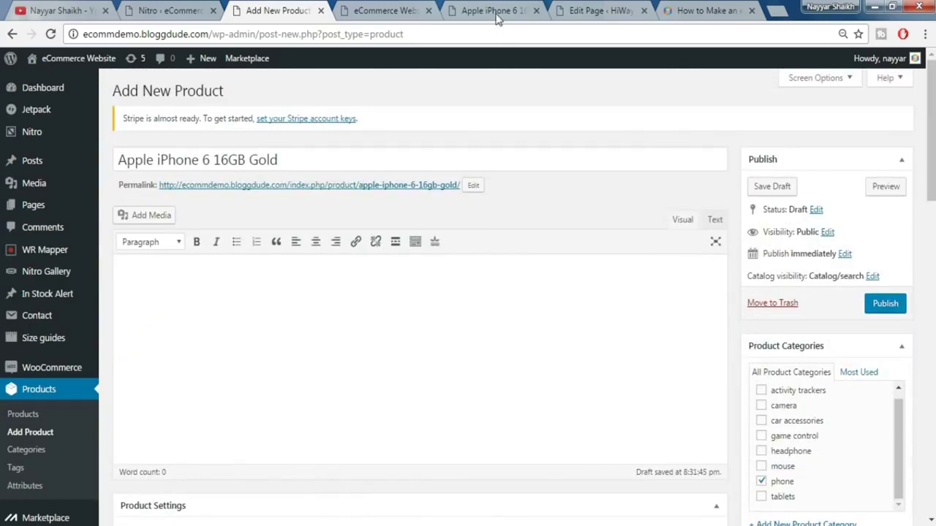
pyautogui.click(496, 18)
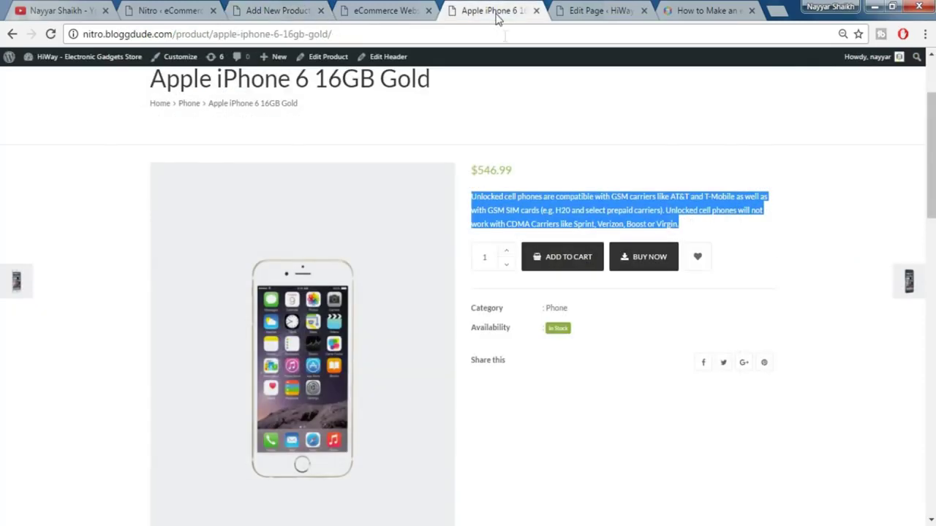
pyautogui.scroll(-4, 662, 275)
pyautogui.scroll(-3, 662, 279)
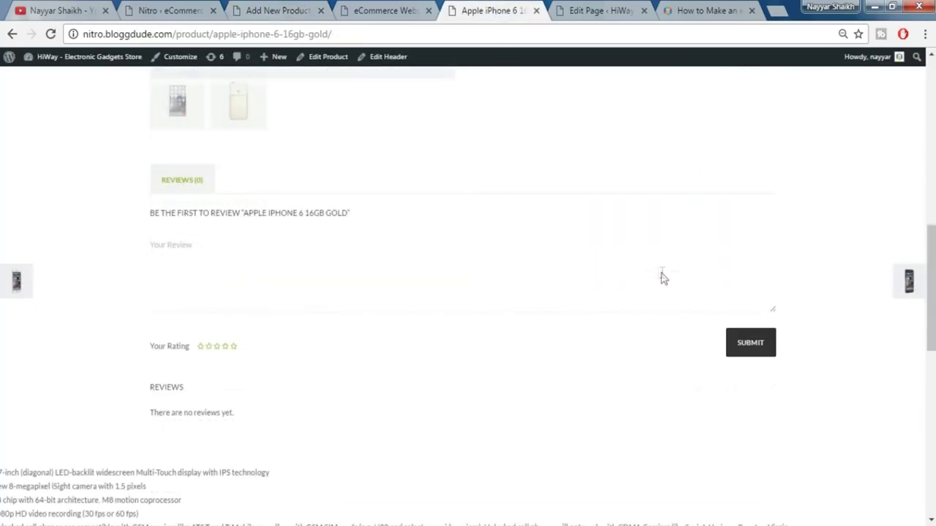
pyautogui.scroll(-3, 286, 332)
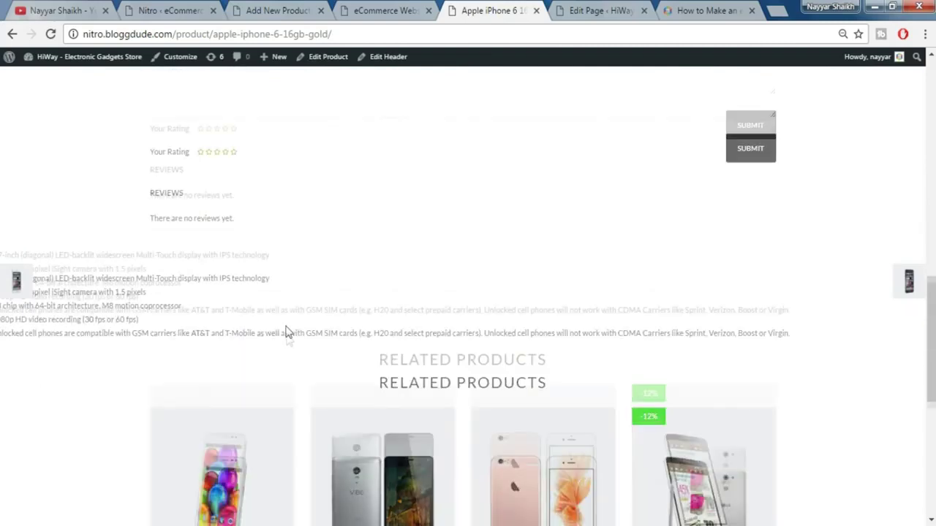
pyautogui.moveTo(248, 309); pyautogui.dragTo(803, 314)
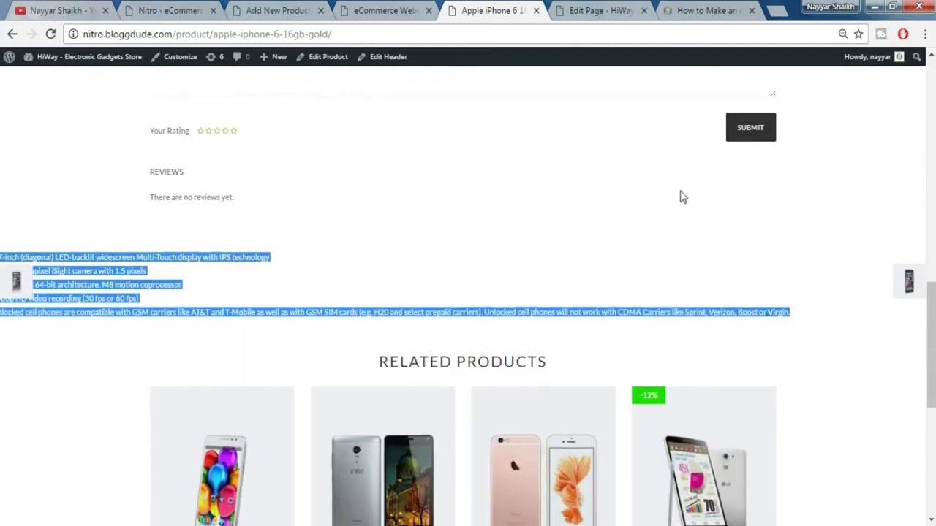
pyautogui.scroll(12, 680, 197)
pyautogui.click(284, 6)
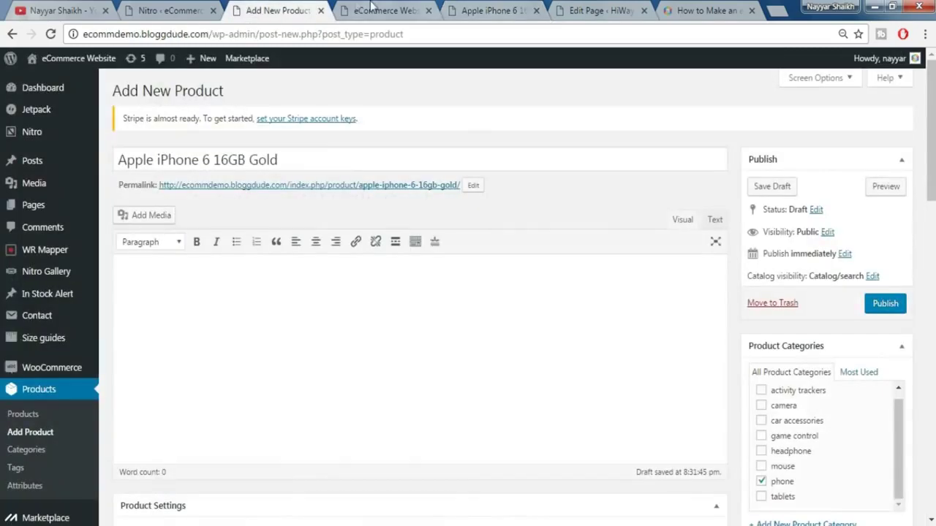
pyautogui.click(362, 8)
pyautogui.click(302, 9)
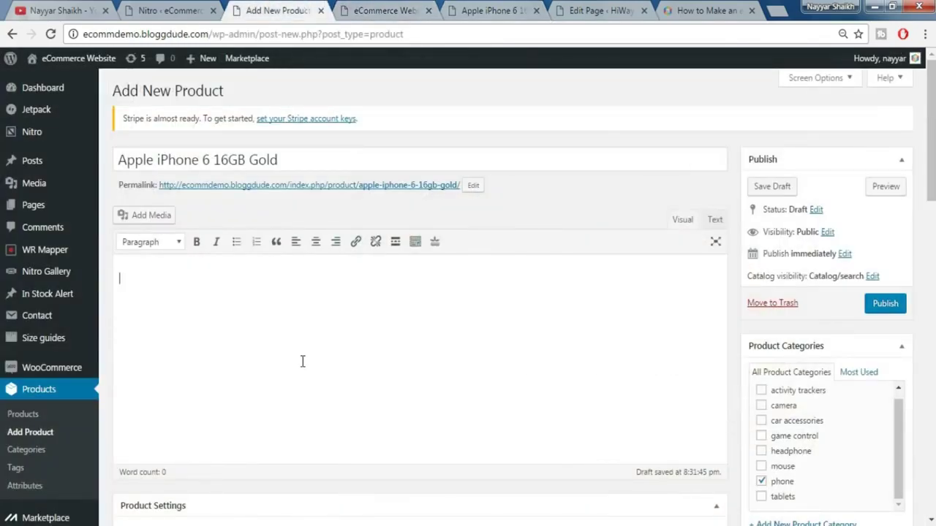
pyautogui.write('7-inch (diagonal) LED-backlit widescreen Multi-Touch display with IPS technology New 8-megapixel iSight camera with 1.5 pixels A8 chip with 64-bit architecture. M8 motion coprocessor 1080p HD video recording (30 fps or 60 fps) Unlocked cell phones are compatible with GSM carriers like AT&T and T-Mobile as well as with GSM SIM cards (e.g. H20 and select prepaid carriers). Unlocked cell phones will not work with CDMA Carriers like Sprint, Verizon, Boost or Virgin.')
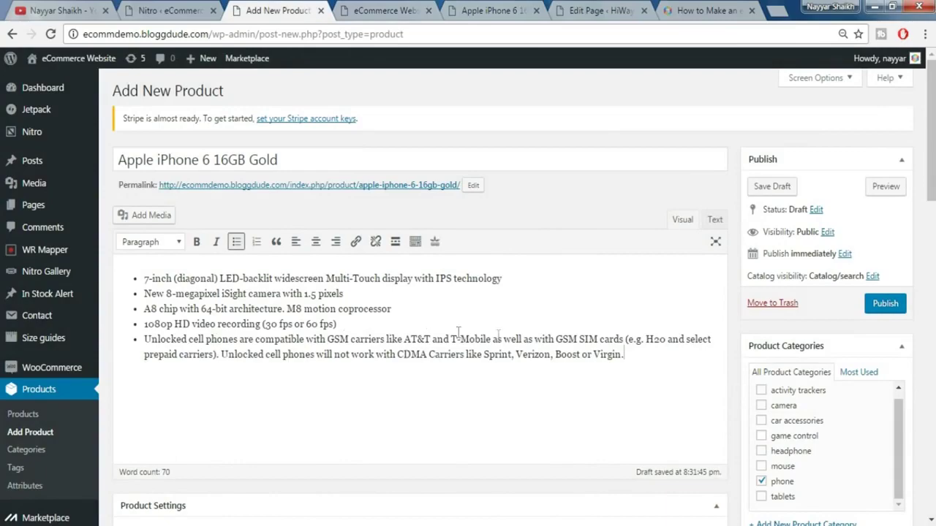
pyautogui.scroll(-5, 541, 348)
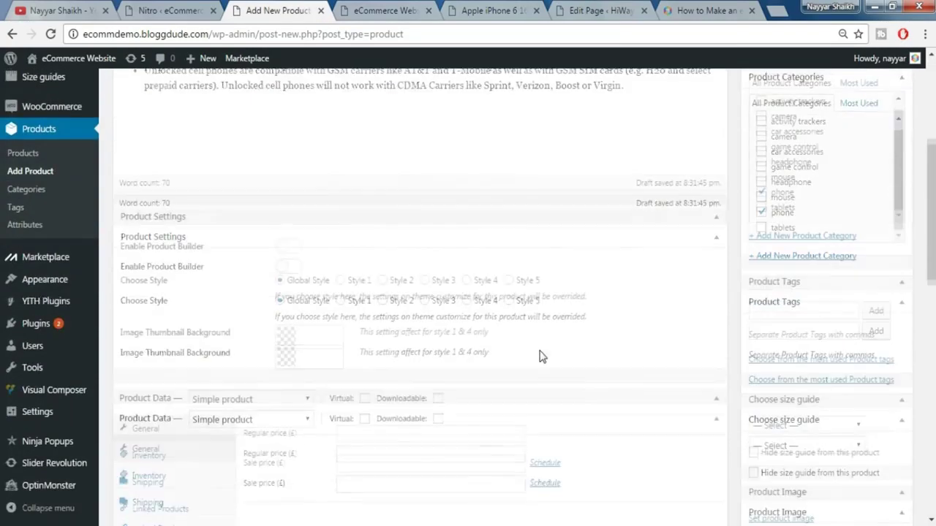
# - Keep the product type Simple and enter a regular price of 550 from the reference page
pyautogui.scroll(1, 742, 280)
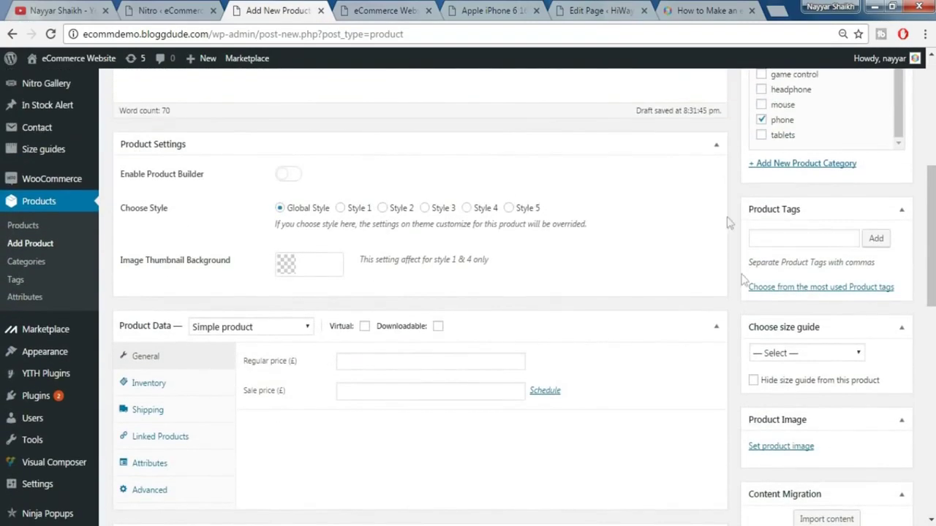
pyautogui.click(716, 147)
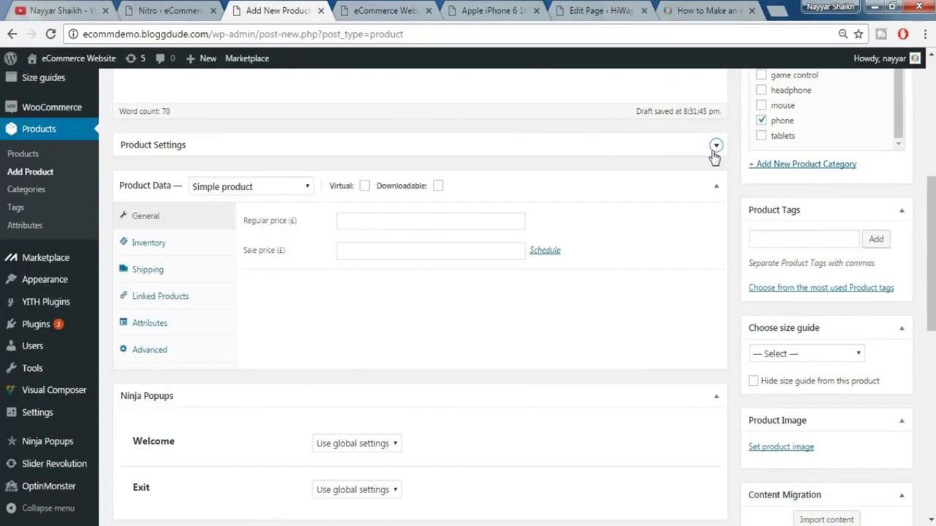
pyautogui.click(229, 190)
pyautogui.click(250, 191)
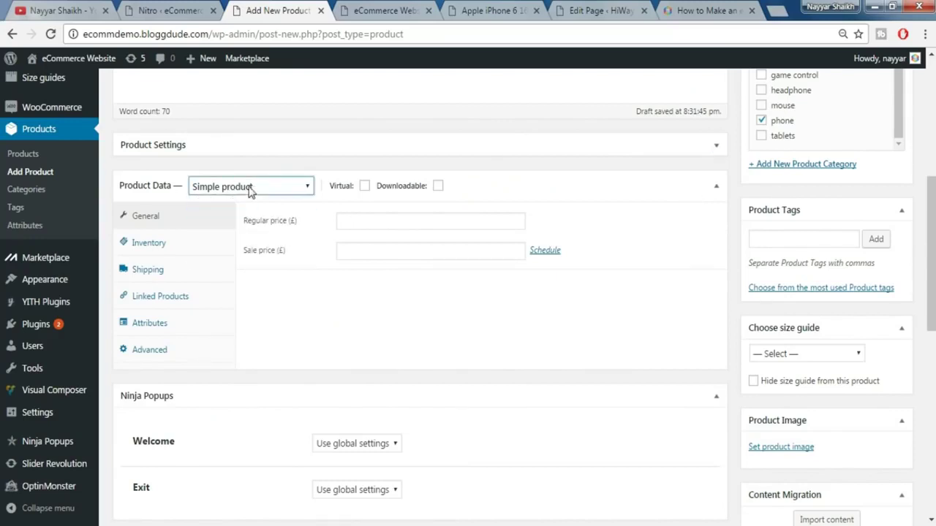
pyautogui.click(509, 222)
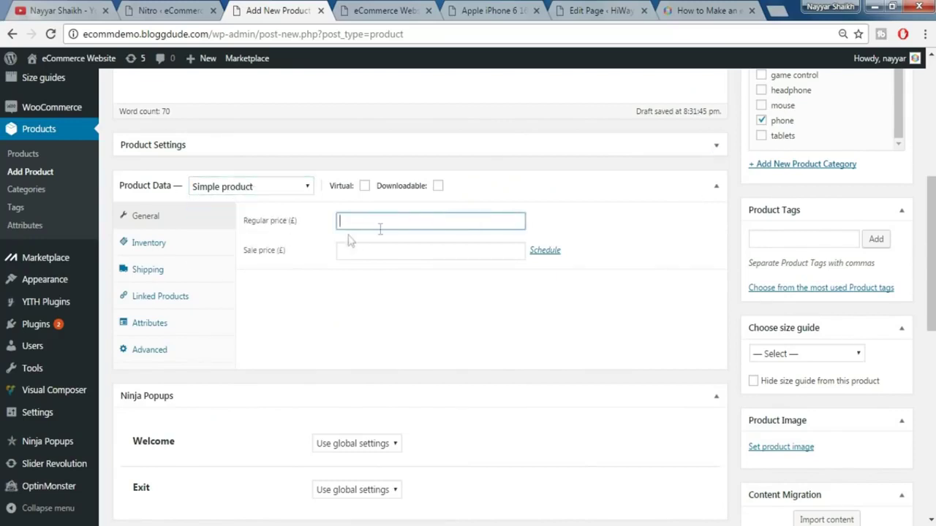
pyautogui.click(469, 9)
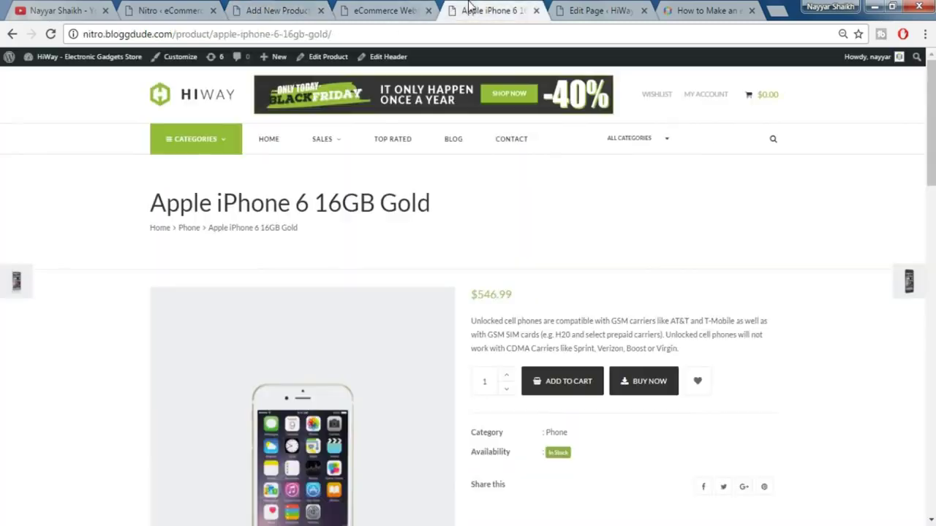
pyautogui.click(263, 9)
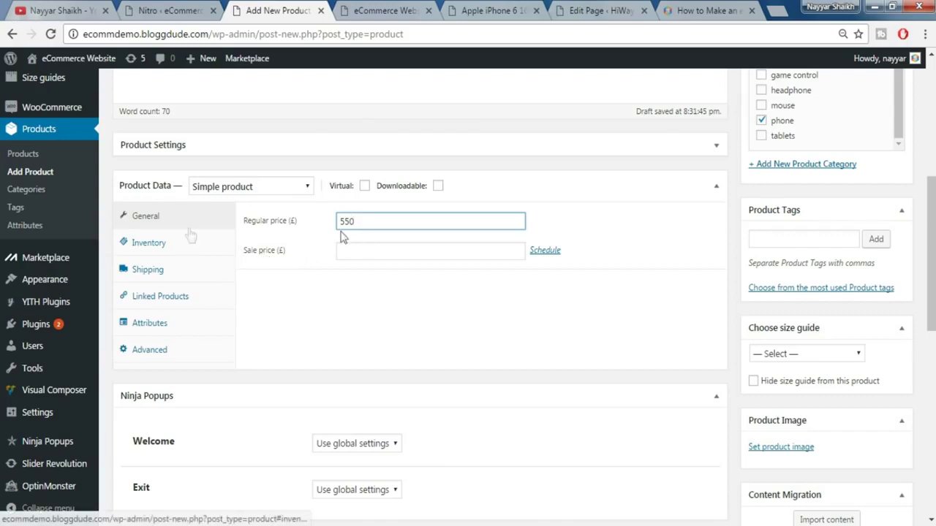
# - In Inventory, enter SKU NS-12 and set stock status to In stock
pyautogui.click(182, 246)
pyautogui.click(400, 222)
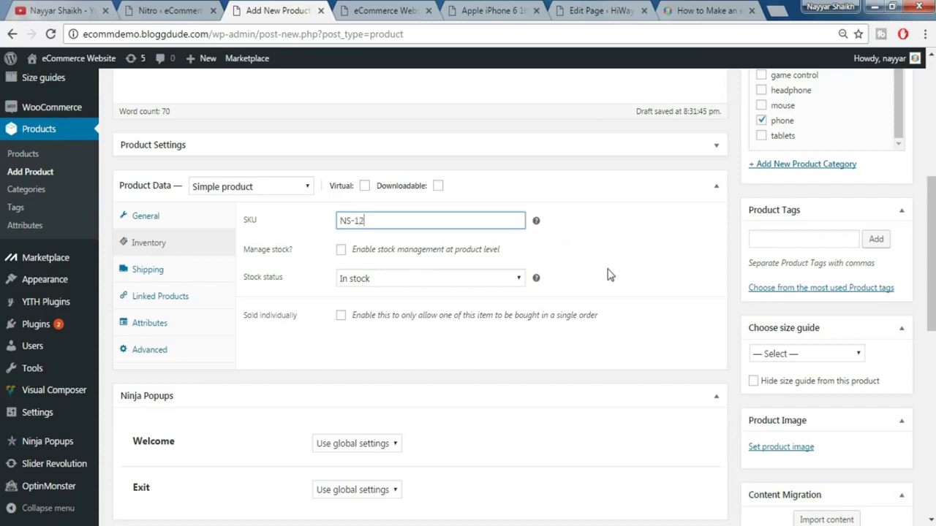
pyautogui.click(387, 285)
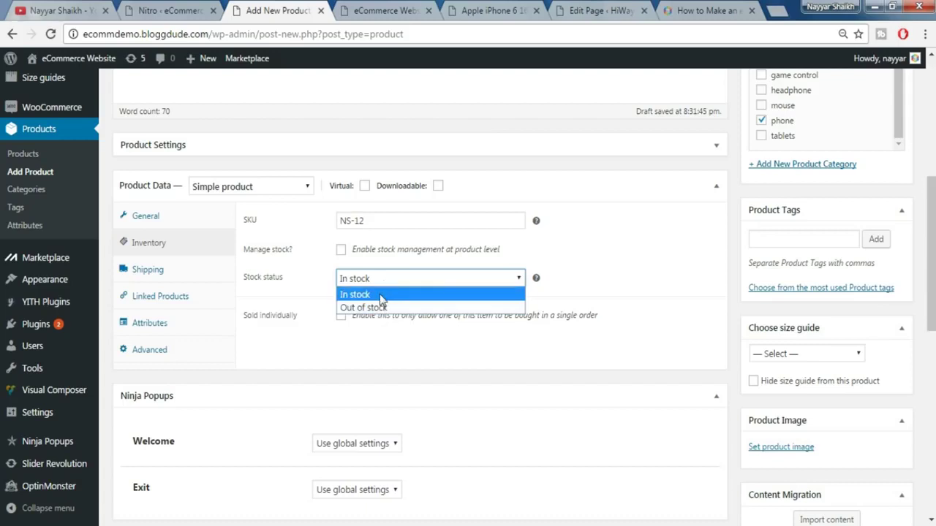
pyautogui.click(381, 295)
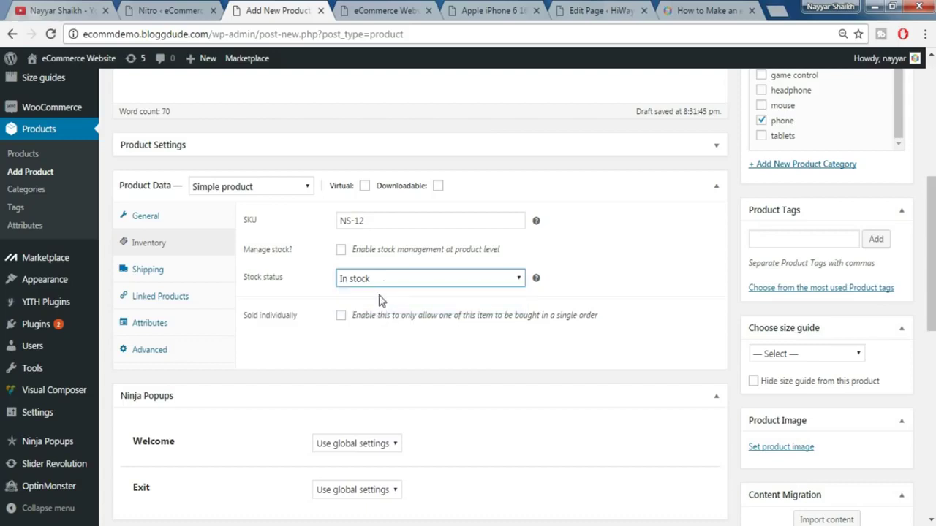
# - Review the Shipping, Linked Products, Attributes and Advanced tabs, then return to General
pyautogui.click(161, 270)
pyautogui.click(344, 225)
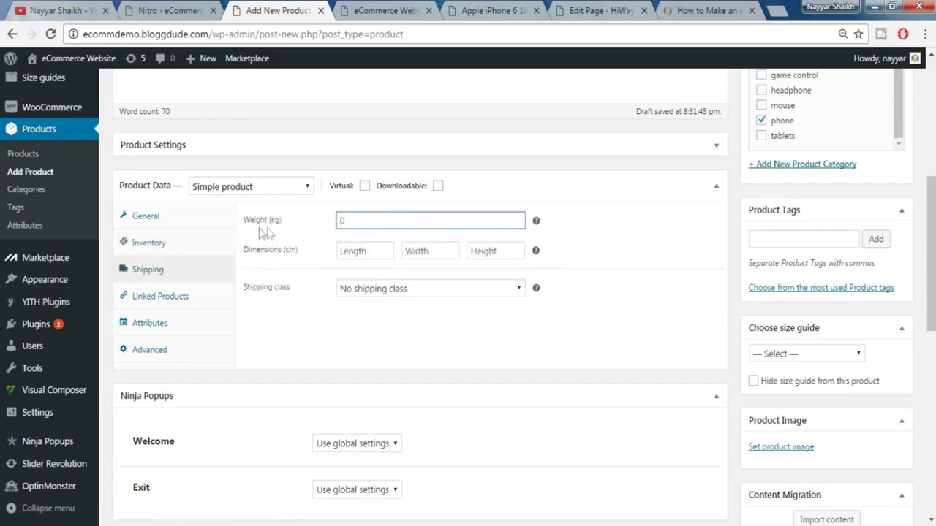
pyautogui.click(359, 253)
pyautogui.click(436, 253)
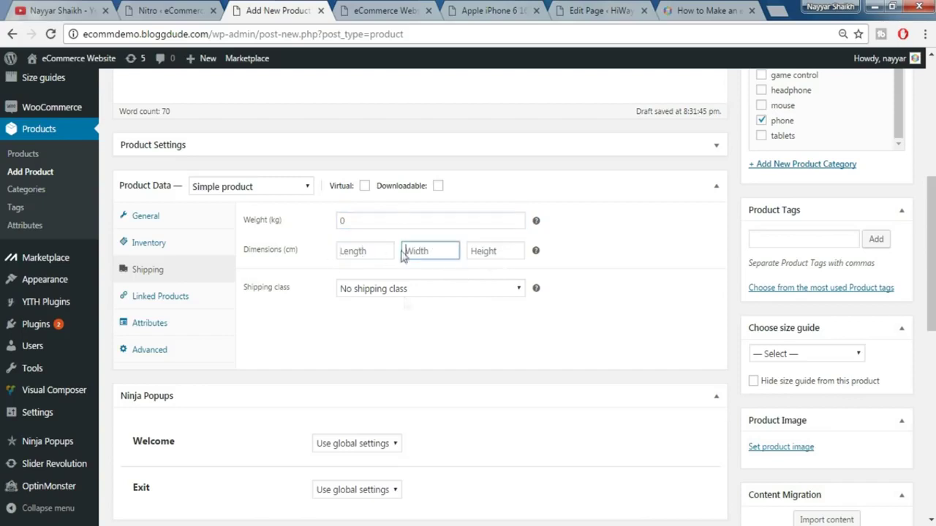
pyautogui.click(163, 305)
pyautogui.click(168, 324)
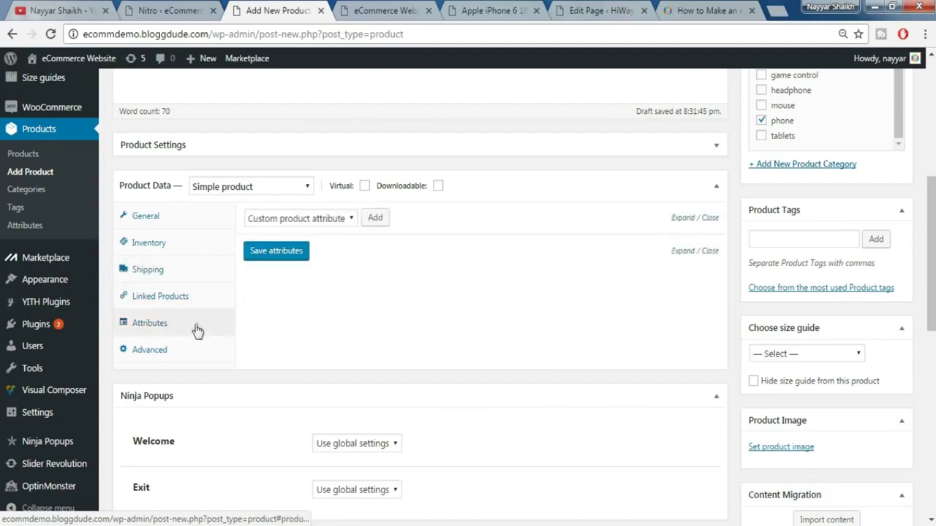
pyautogui.click(162, 351)
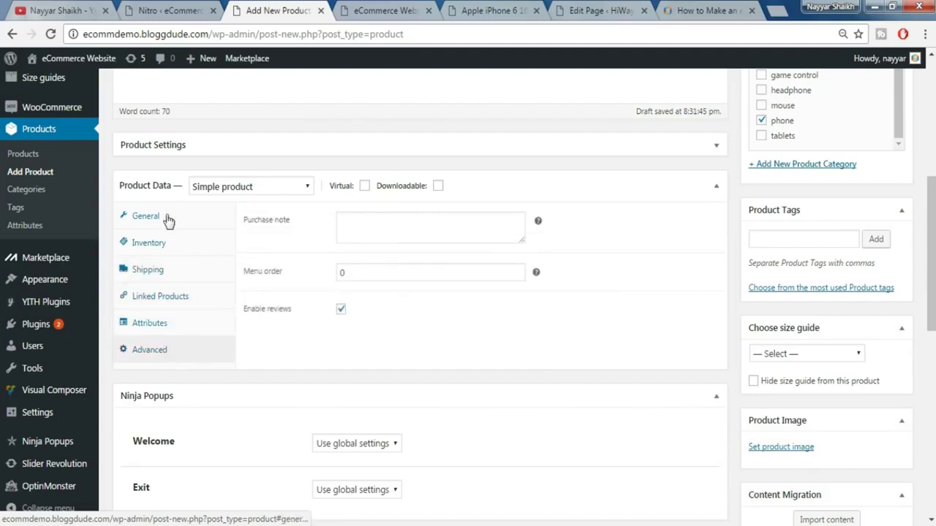
pyautogui.click(168, 222)
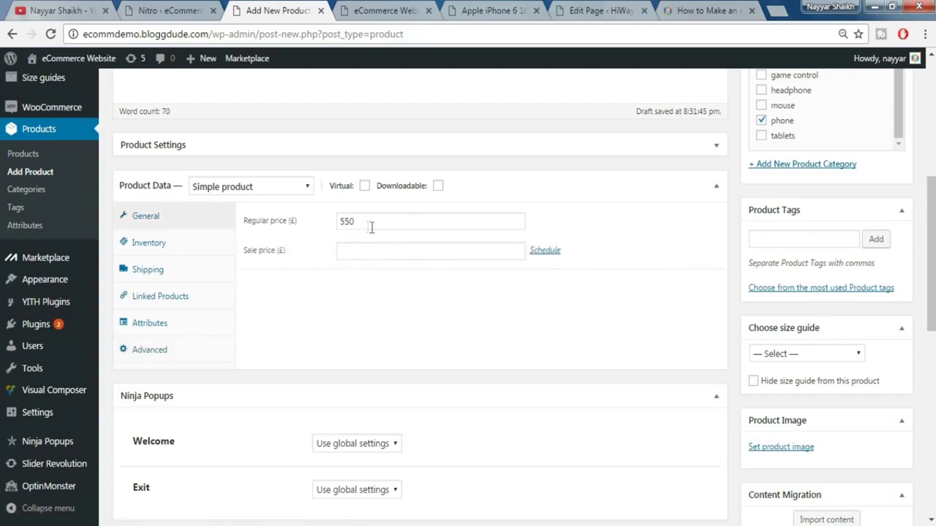
pyautogui.scroll(-2, 641, 301)
pyautogui.scroll(1, 672, 304)
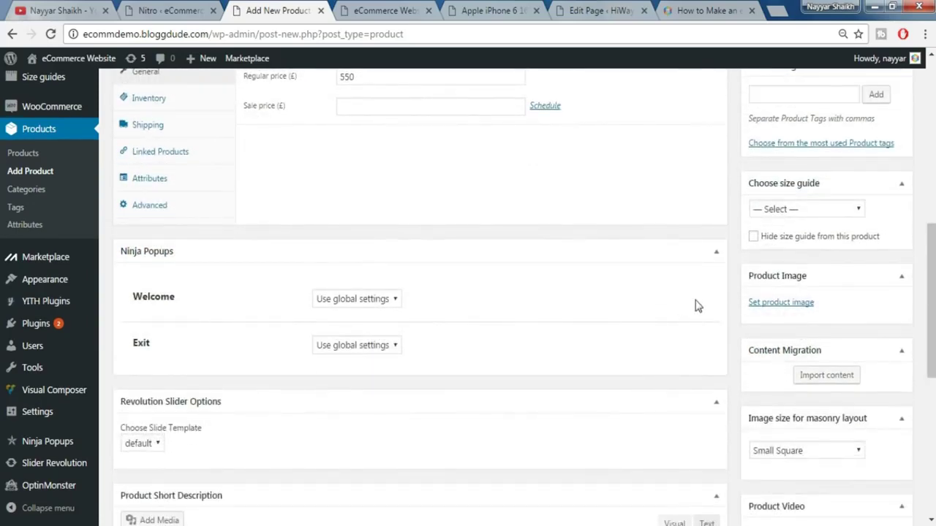
# - Add the tag iPhone, then collapse the Product Tags and Size Guide boxes
pyautogui.click(814, 168)
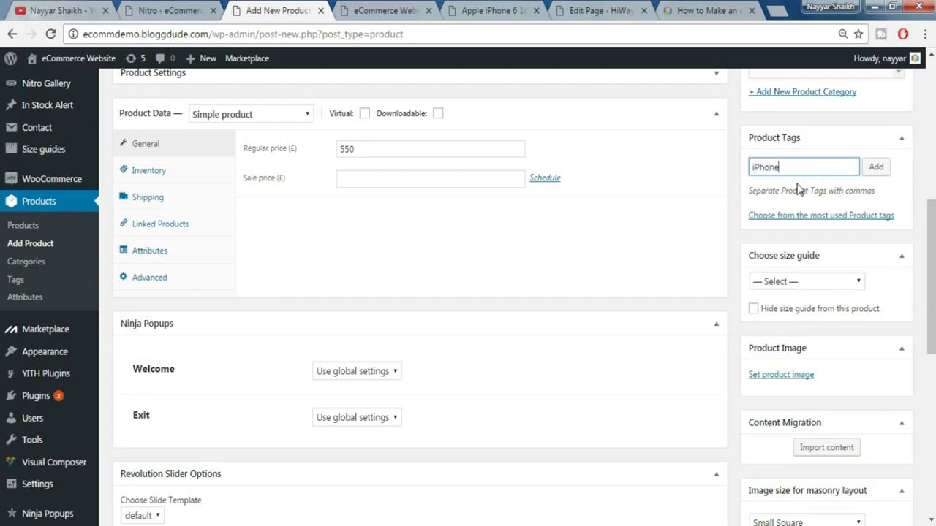
pyautogui.click(875, 166)
pyautogui.click(901, 143)
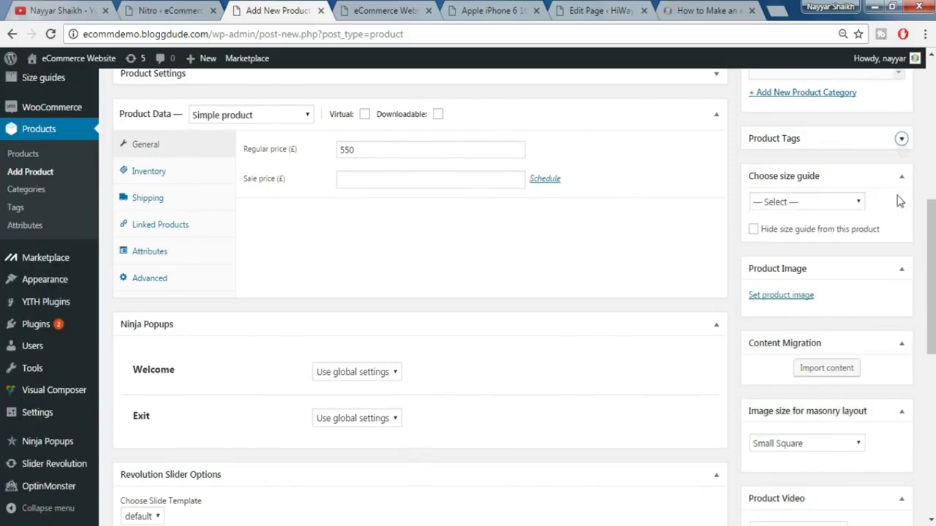
pyautogui.click(901, 177)
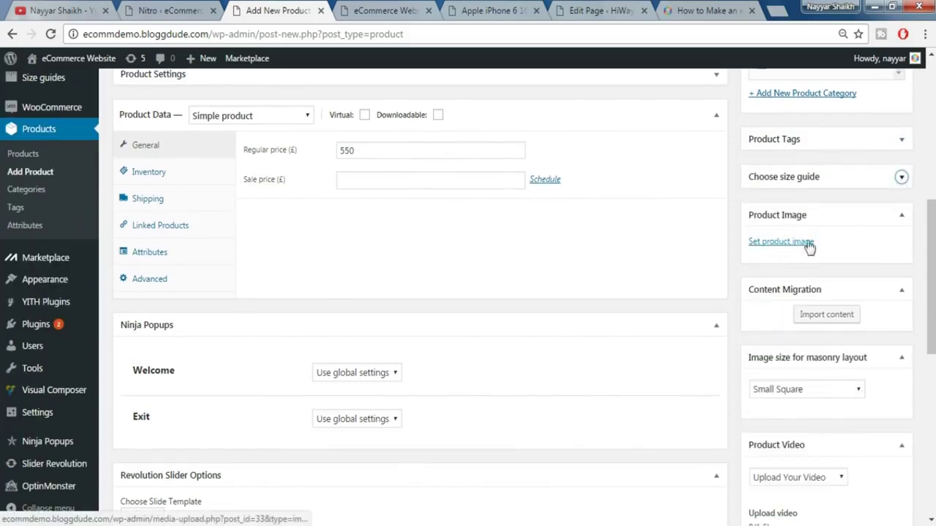
# - Upload the iPhone 6 Space Grey photo as the product image, then go to the Apple iPhone 6 page
pyautogui.click(781, 244)
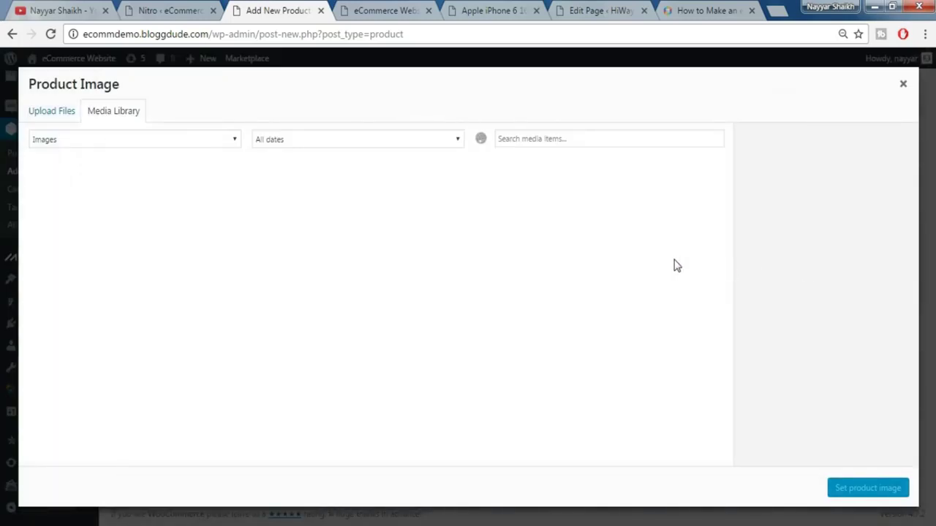
pyautogui.click(71, 123)
pyautogui.click(512, 295)
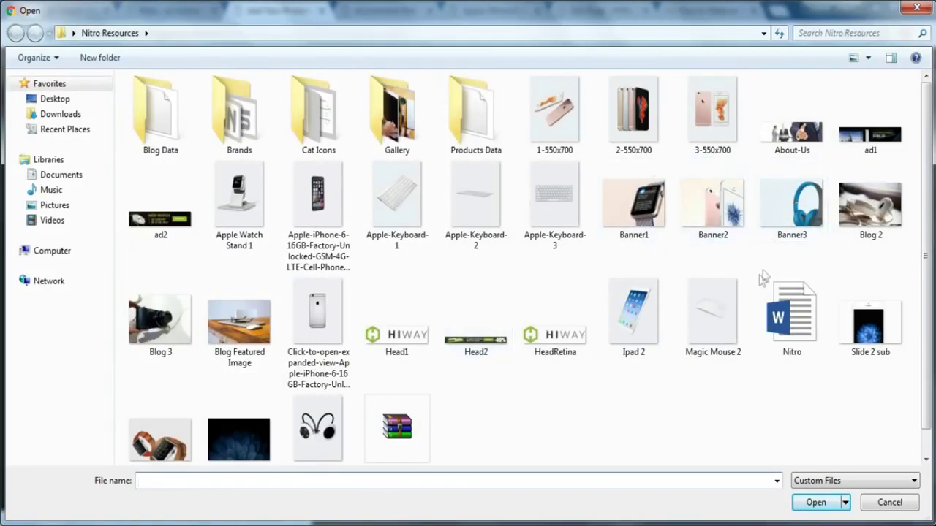
pyautogui.click(327, 209)
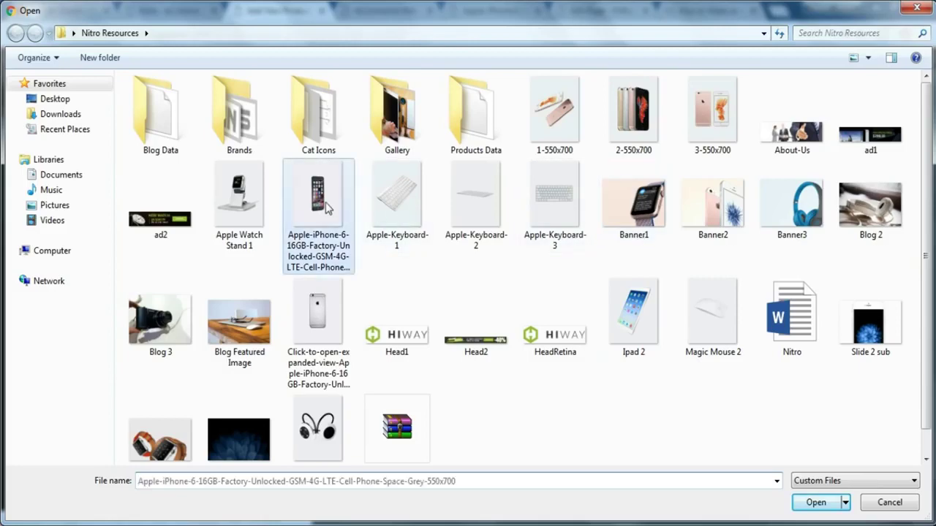
pyautogui.click(815, 507)
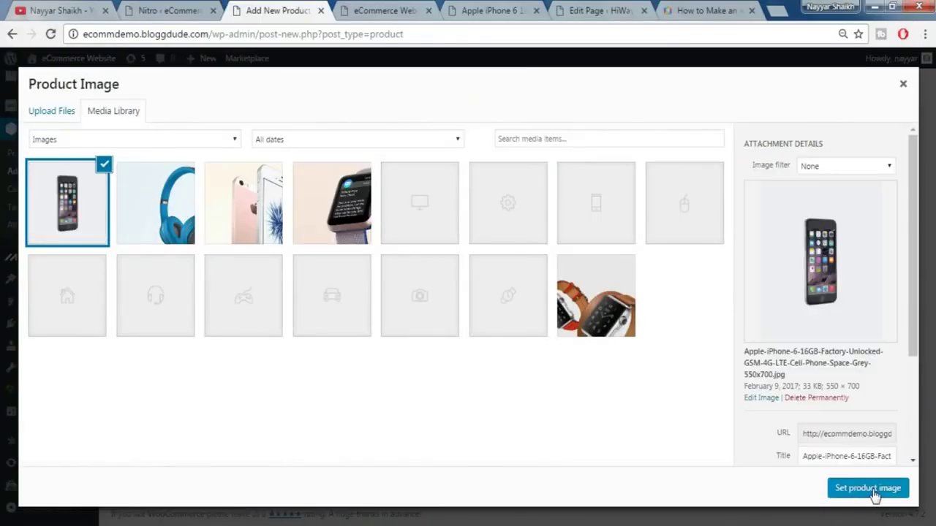
pyautogui.click(872, 492)
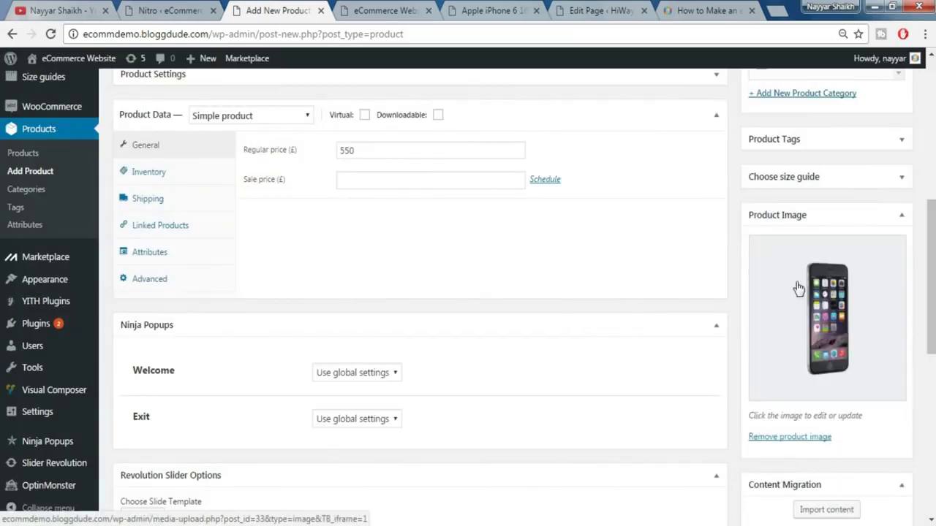
pyautogui.click(369, 9)
pyautogui.click(462, 9)
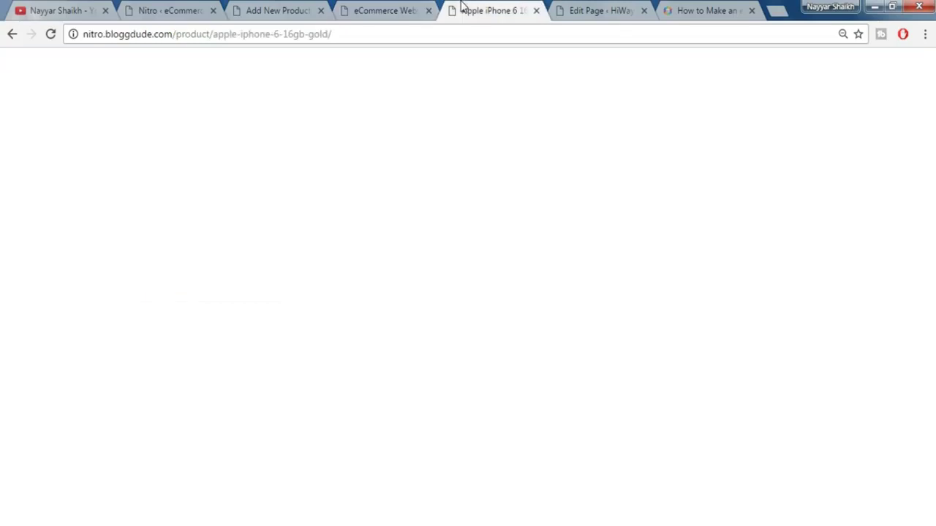
# - Review the reference iPhone page and shop home page, then return to the product editor
pyautogui.scroll(-2, 307, 387)
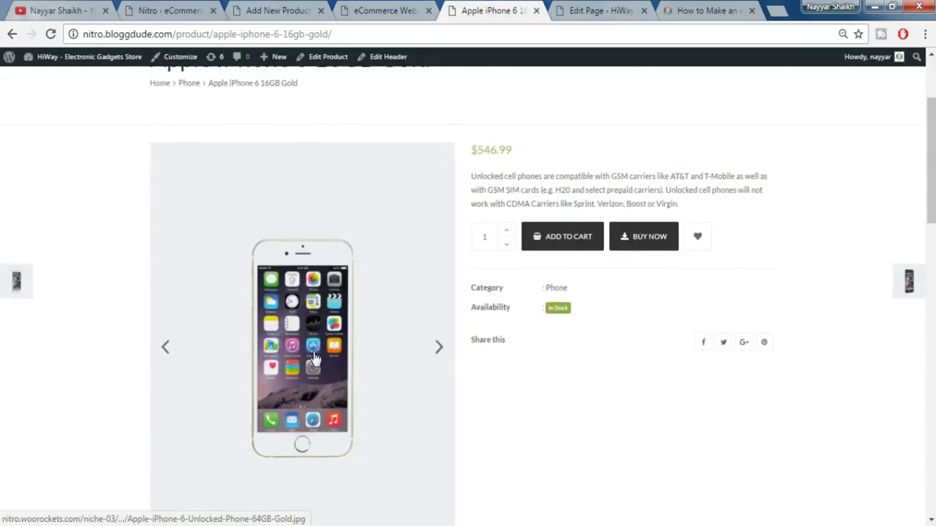
pyautogui.scroll(-2, 313, 358)
pyautogui.scroll(-1, 388, 167)
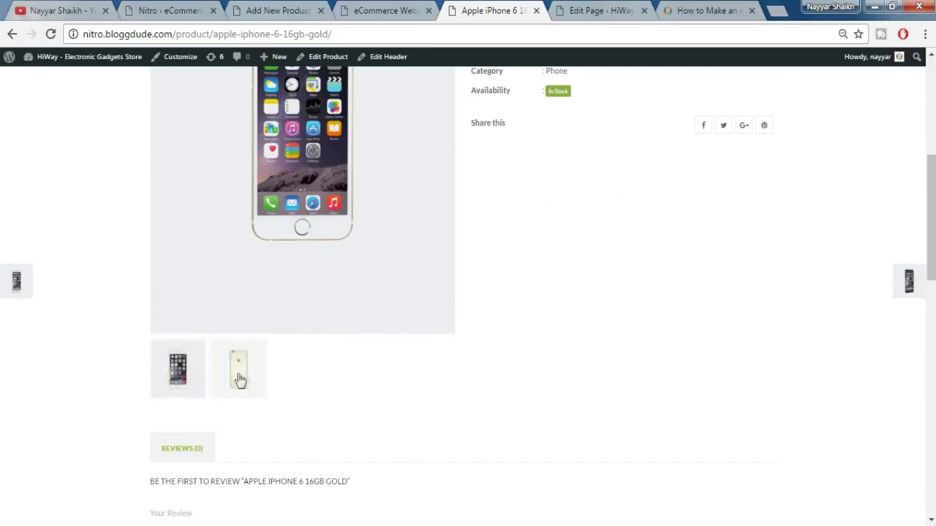
pyautogui.click(365, 8)
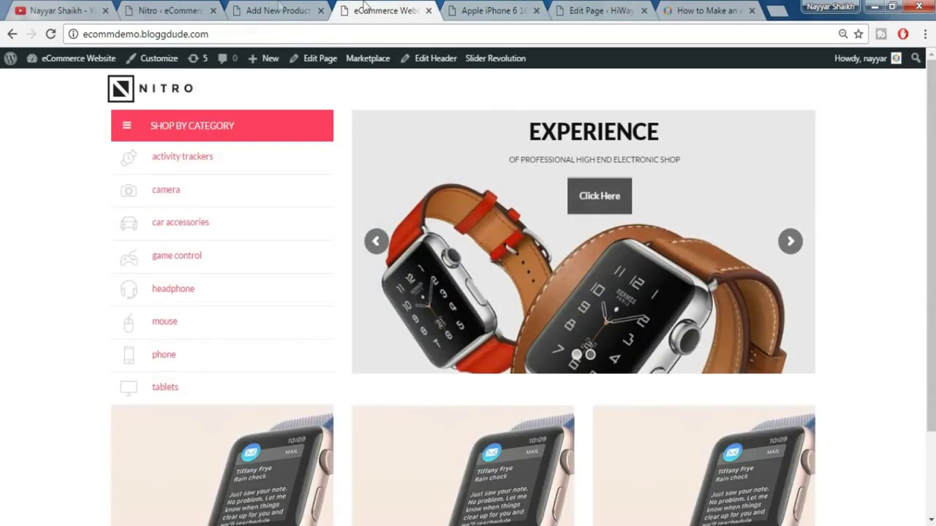
pyautogui.click(282, 11)
# - Collapse the Content Migration, Image size for masonry layout and Product Video boxes
pyautogui.scroll(-2, 775, 329)
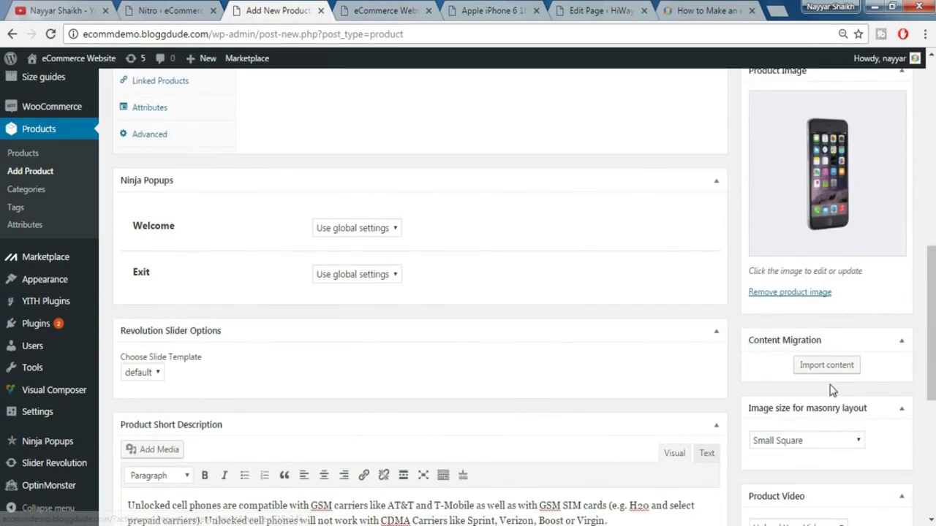
pyautogui.scroll(-1, 831, 391)
pyautogui.click(901, 268)
pyautogui.click(900, 307)
pyautogui.scroll(-1, 900, 307)
pyautogui.click(901, 276)
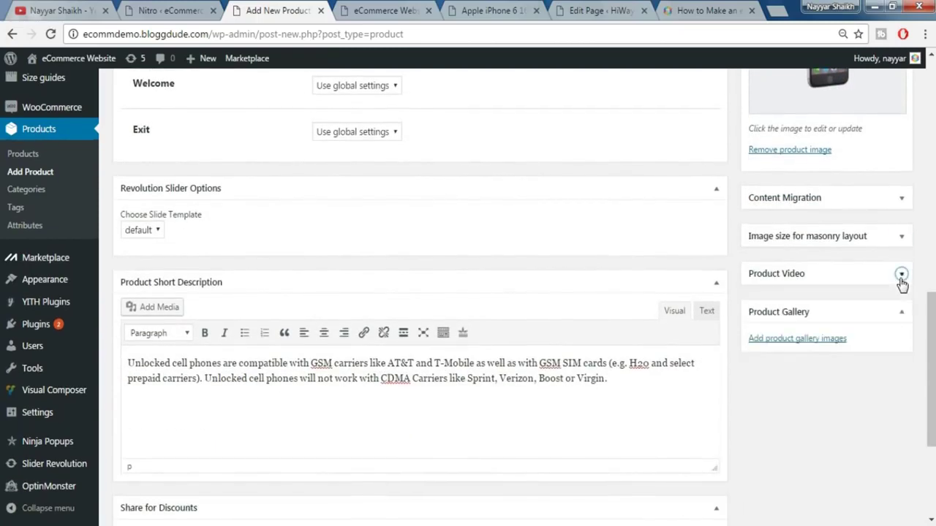
# - Upload the 1-, 2- and 3-550x700 images into the product gallery and scroll back up to Publish
pyautogui.click(808, 341)
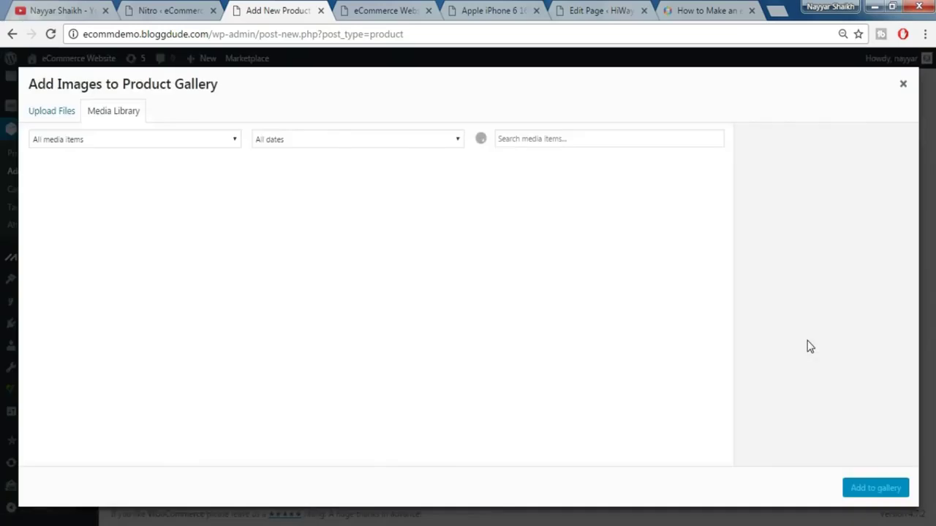
pyautogui.click(61, 115)
pyautogui.click(468, 294)
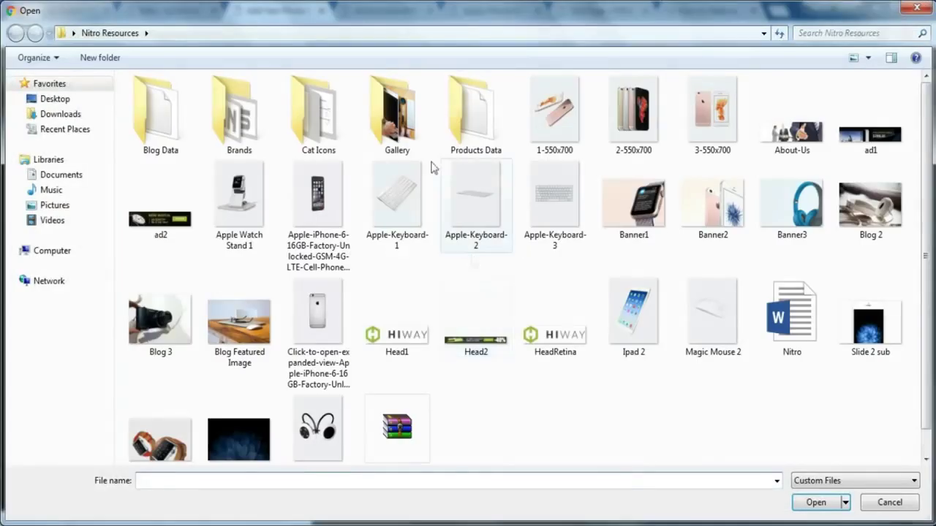
pyautogui.click(580, 134)
pyautogui.keyDown('ctrl'); pyautogui.click(612, 136); pyautogui.keyUp('ctrl')
pyautogui.keyDown('ctrl'); pyautogui.click(680, 126); pyautogui.keyUp('ctrl')
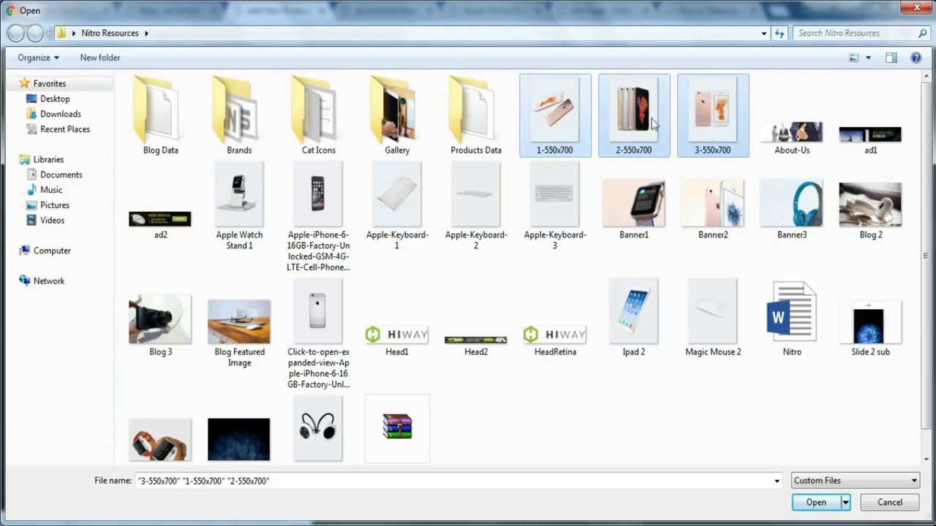
pyautogui.click(821, 504)
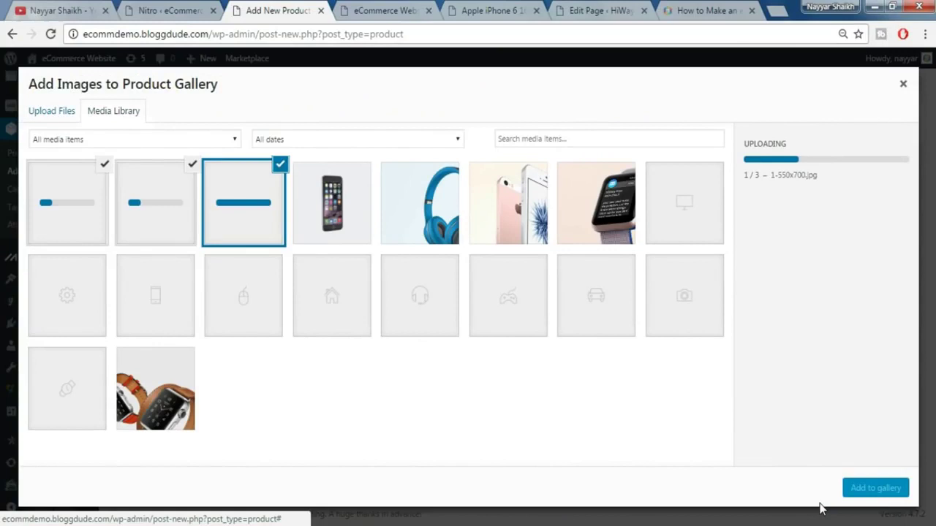
pyautogui.click(874, 490)
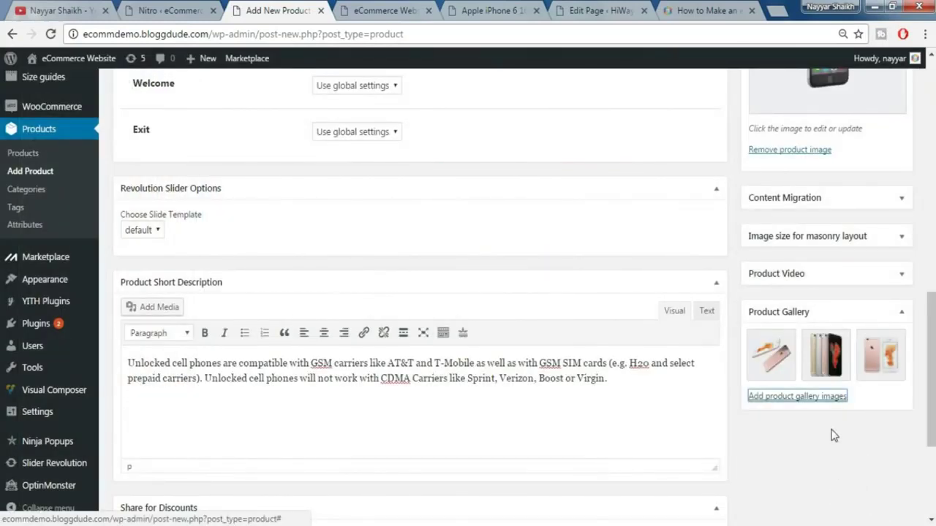
pyautogui.scroll(-3, 834, 432)
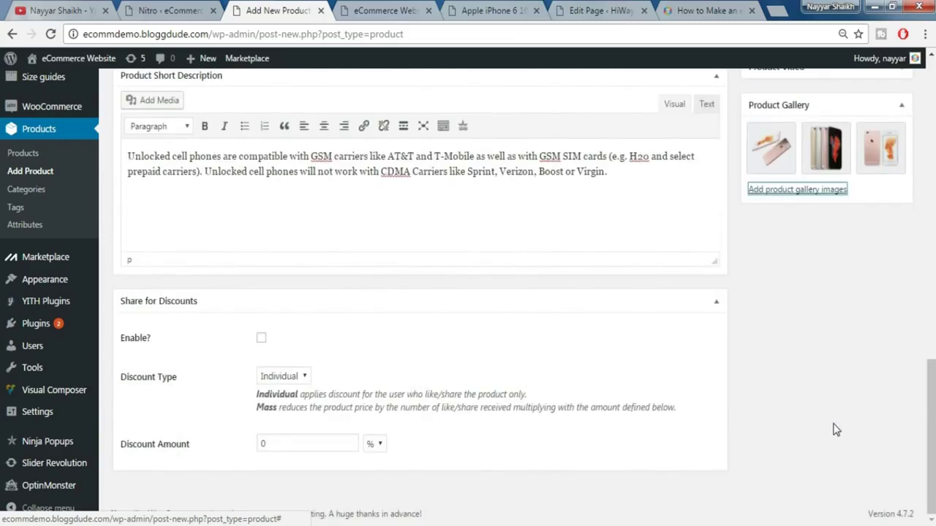
pyautogui.scroll(2, 830, 395)
pyautogui.scroll(2, 729, 384)
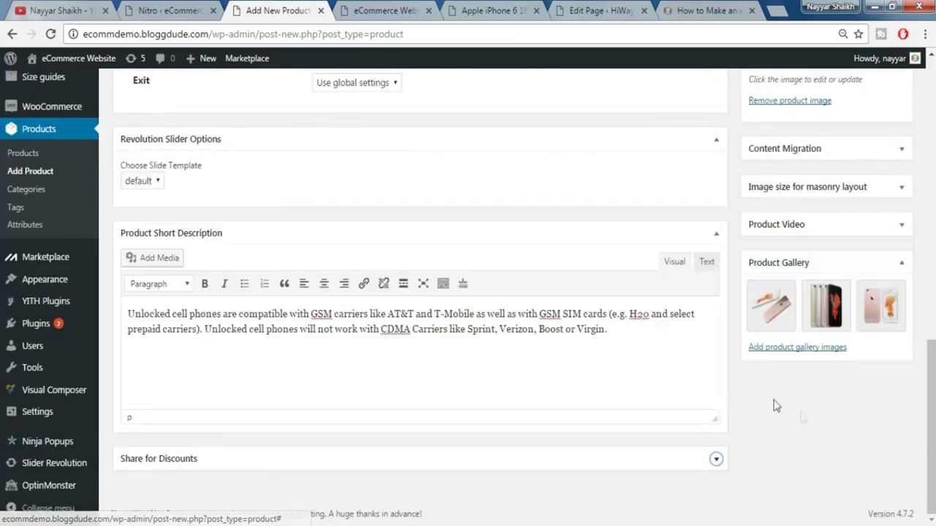
pyautogui.scroll(10, 802, 417)
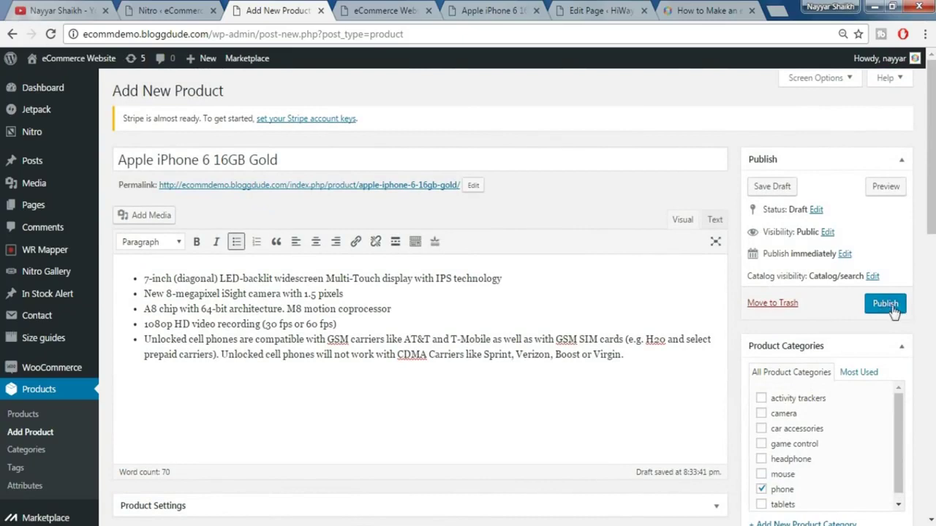
# - Publish the Apple iPhone 6 16GB Gold product and confirm its live page lists £550.00
pyautogui.click(886, 303)
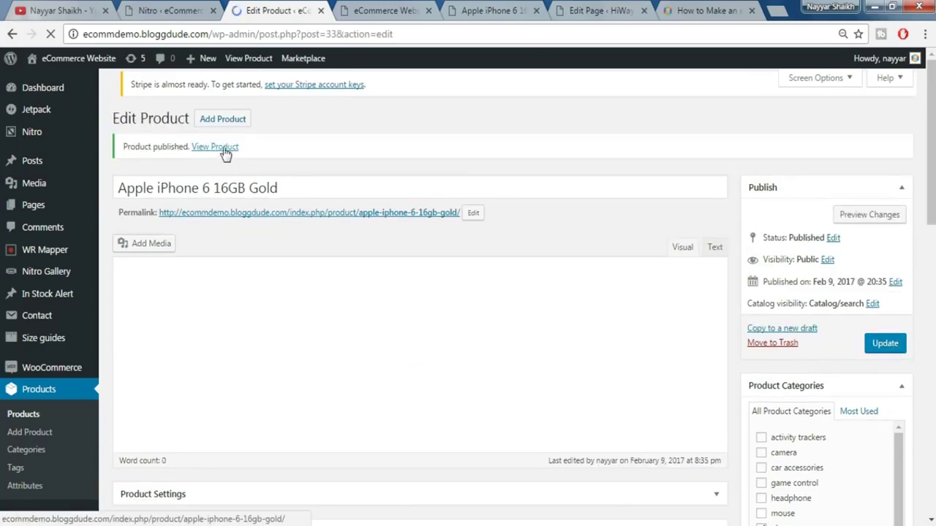
pyautogui.click(233, 158)
pyautogui.scroll(-5, 767, 263)
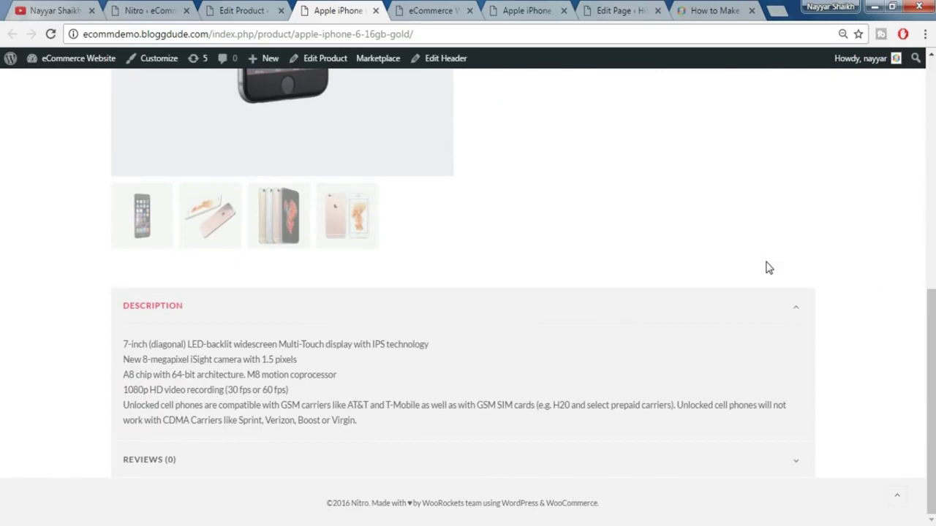
pyautogui.scroll(8, 767, 268)
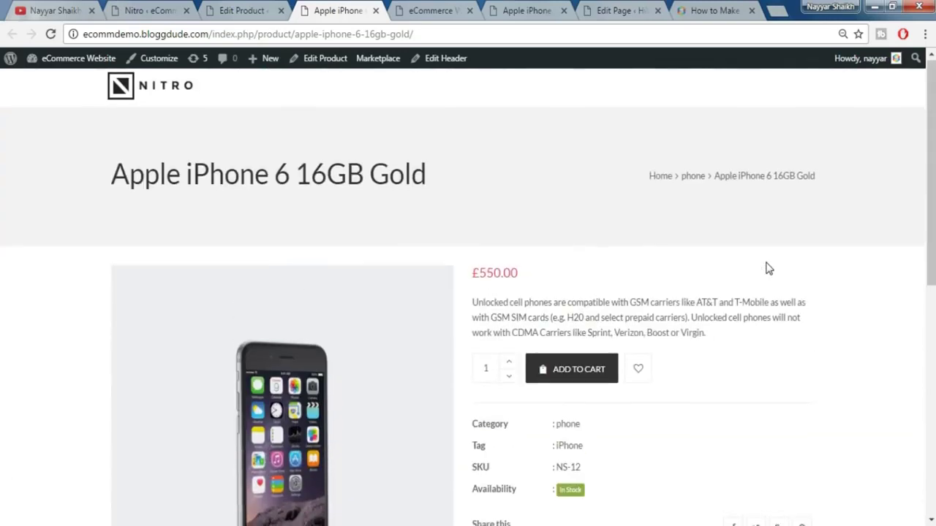
pyautogui.scroll(-1, 768, 267)
pyautogui.moveTo(524, 202); pyautogui.dragTo(472, 203)
pyautogui.click(532, 221)
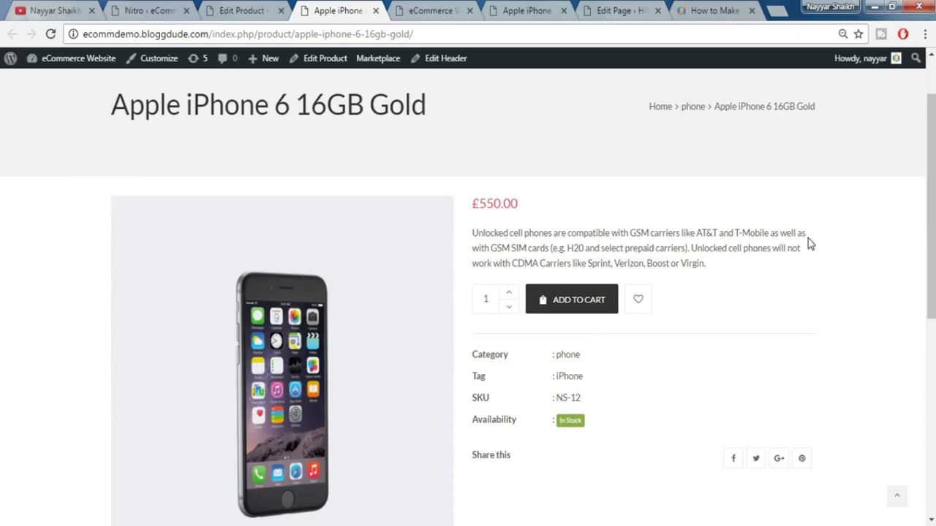
pyautogui.click(257, 11)
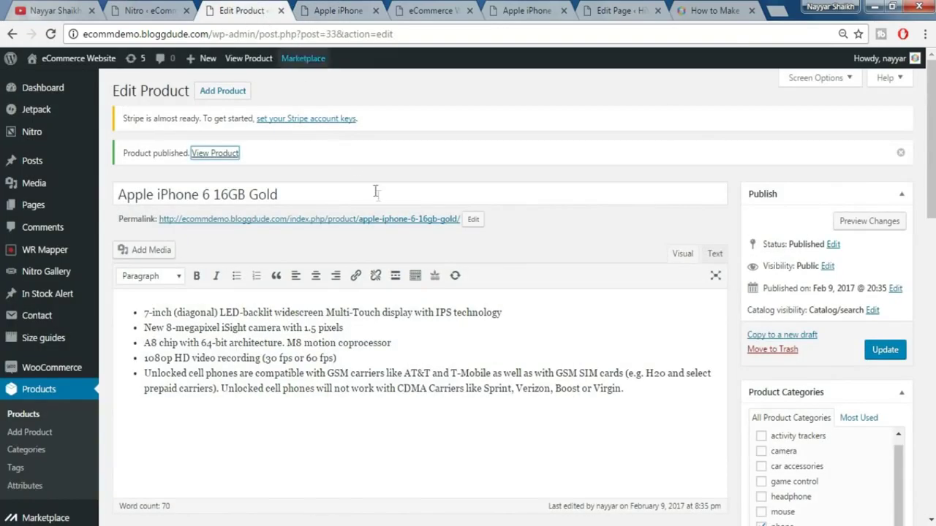
# - Enter a sale price of 500 in the Product Data General tab
pyautogui.scroll(-5, 445, 247)
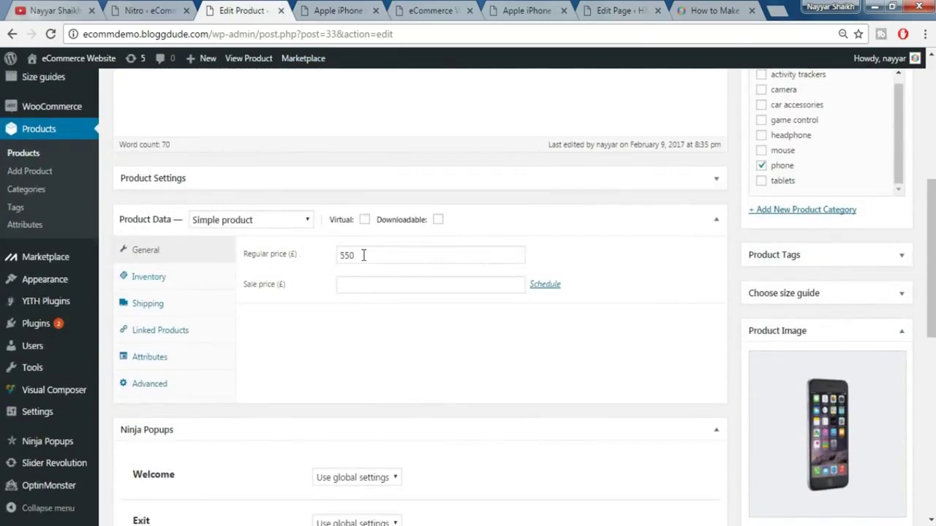
pyautogui.click(278, 289)
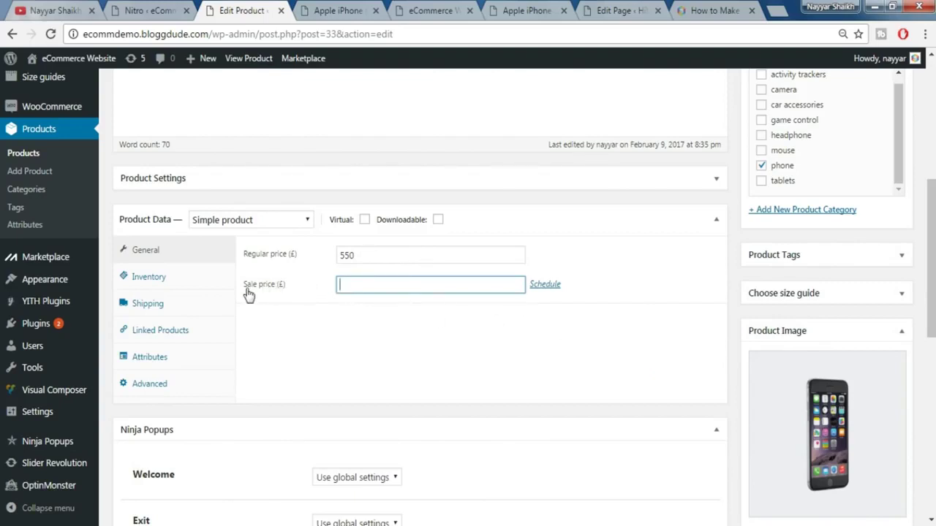
pyautogui.write('500')
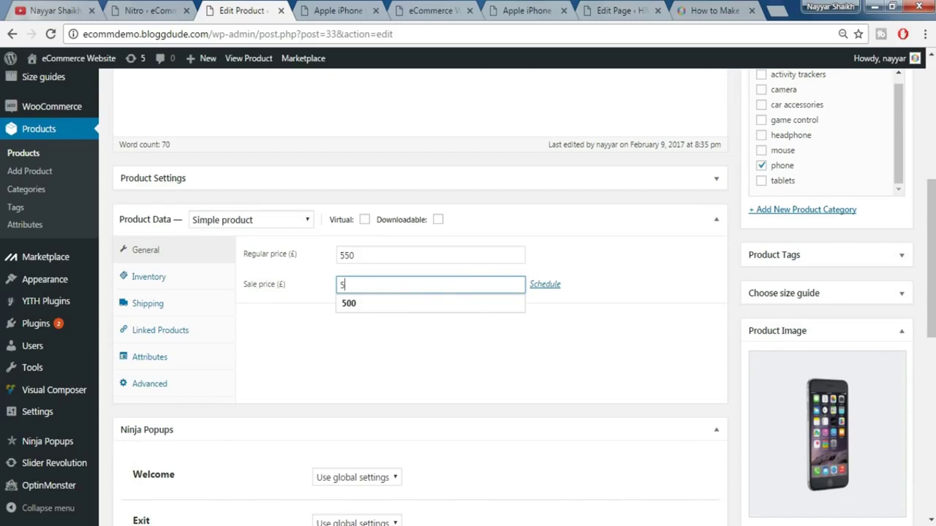
pyautogui.click(401, 314)
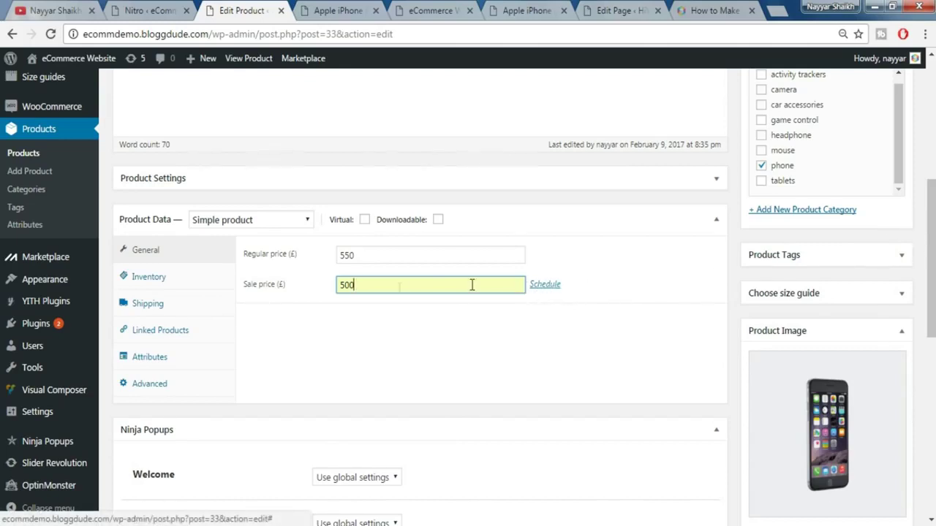
# - Schedule the sale from February 10 to February 11, 2017 and enable the countdown timer
pyautogui.click(547, 285)
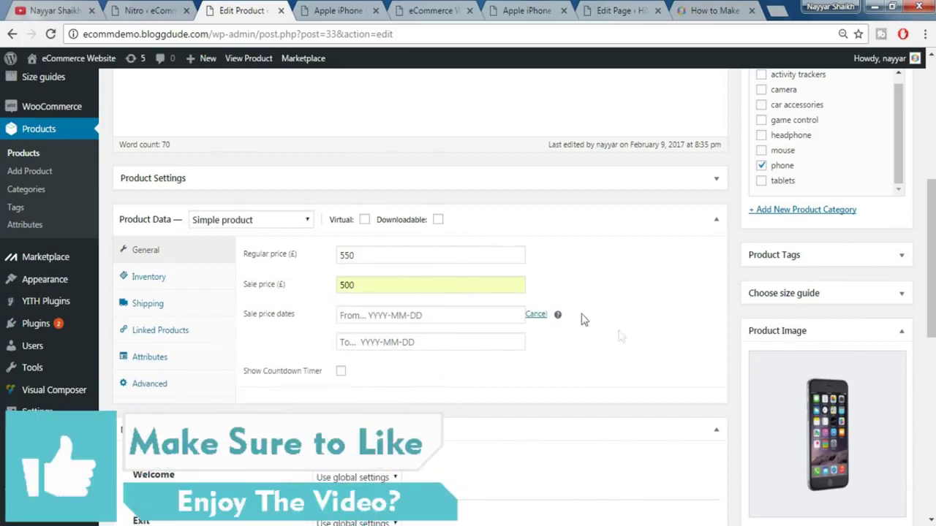
pyautogui.click(445, 315)
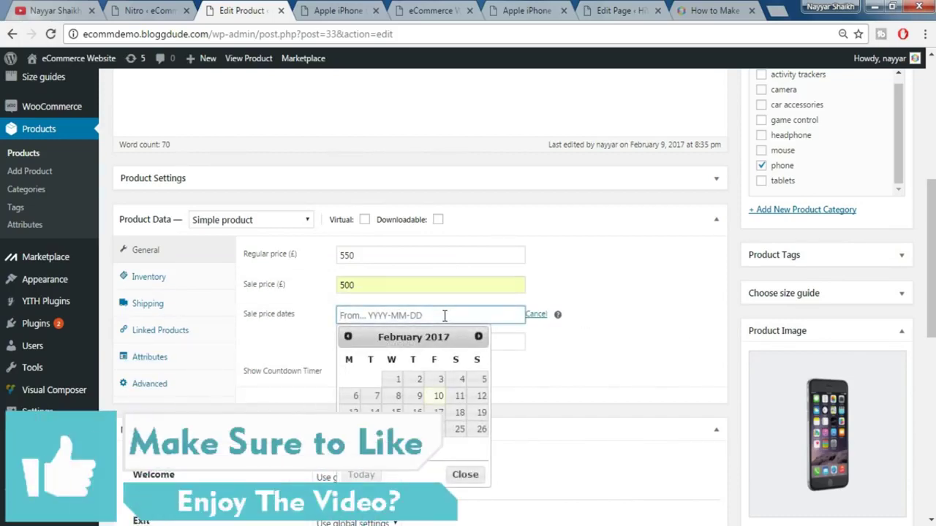
pyautogui.click(436, 399)
pyautogui.click(396, 348)
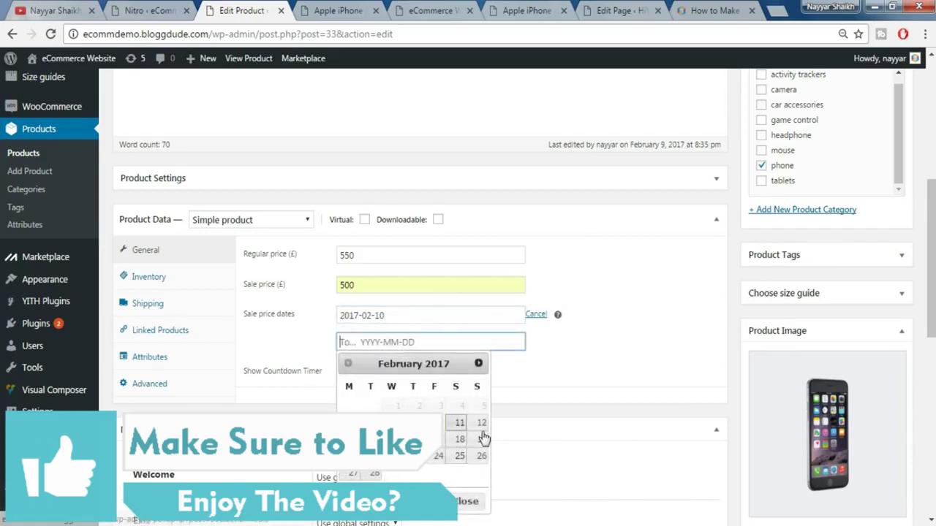
pyautogui.click(461, 426)
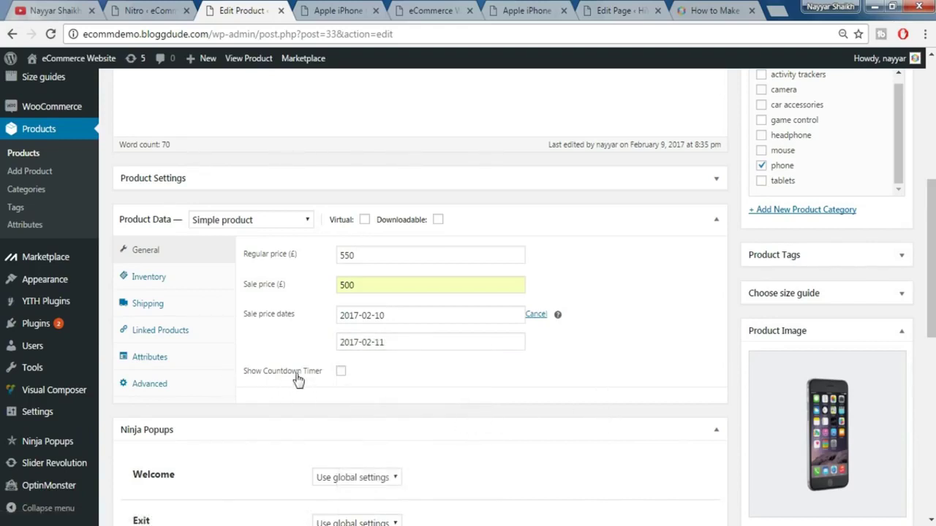
pyautogui.click(340, 372)
pyautogui.scroll(5, 585, 378)
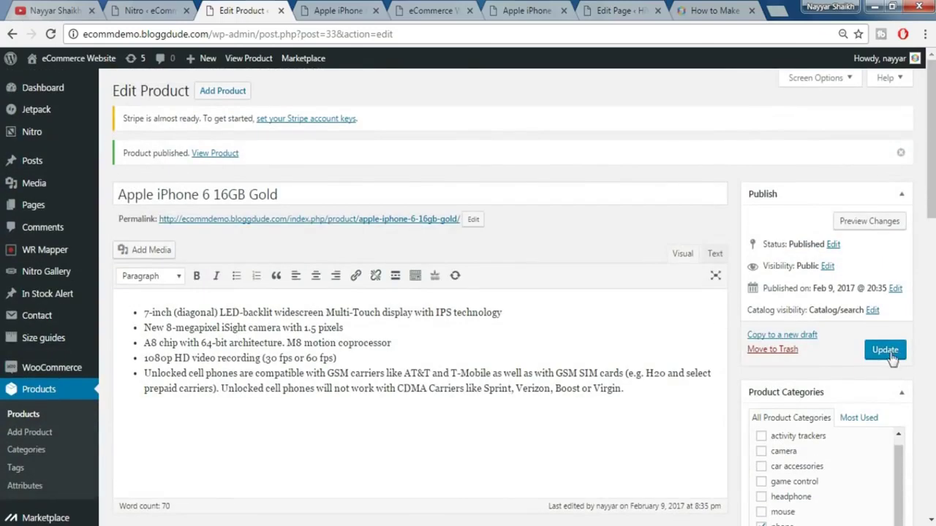
# - Update the product and reload the live page to see £500.00 beside struck-through £550.00
pyautogui.click(885, 350)
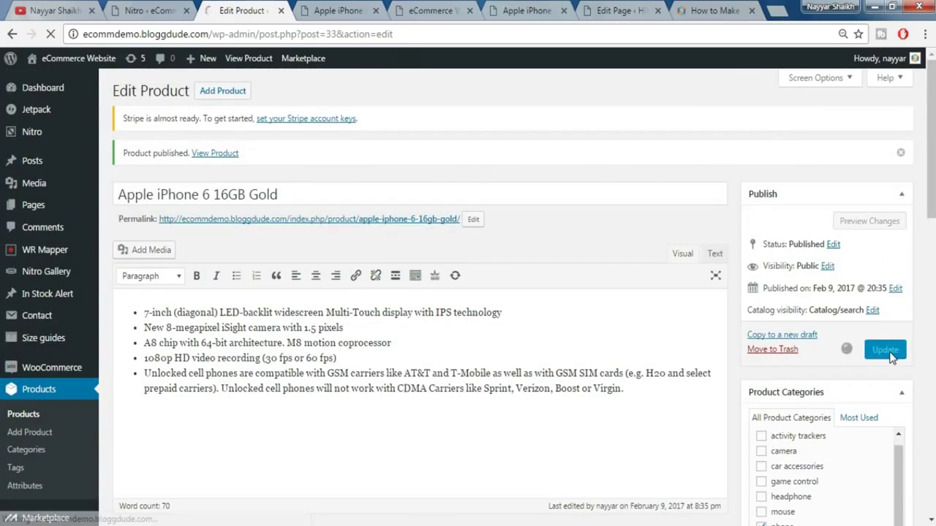
pyautogui.hotkey('ctrl', 'Tab')
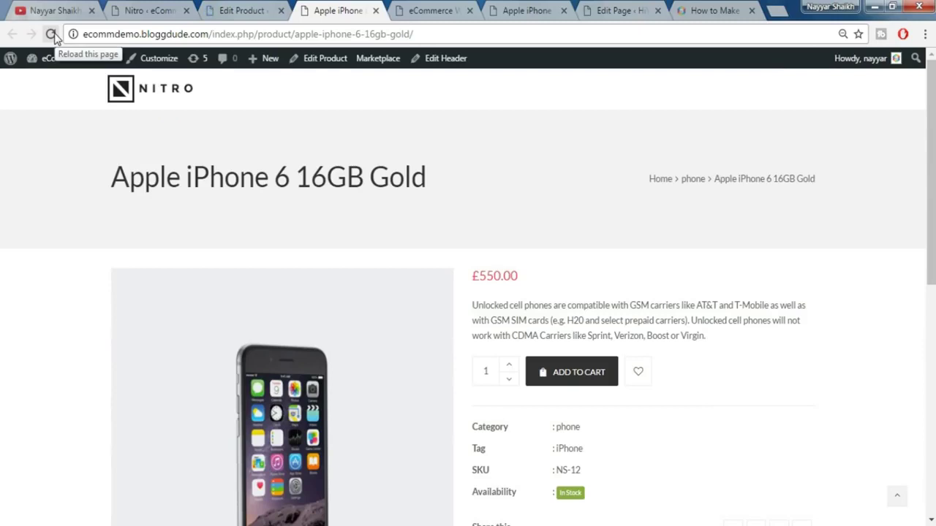
pyautogui.click(51, 34)
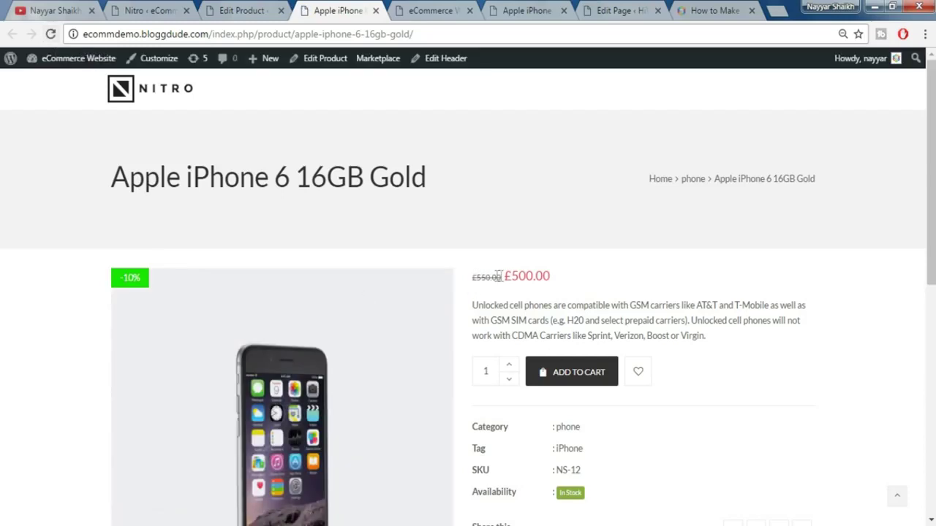
pyautogui.moveTo(504, 276); pyautogui.dragTo(563, 275)
pyautogui.click(564, 281)
# - Check the sale countdown timer's hours on the product page
pyautogui.scroll(-3, 589, 299)
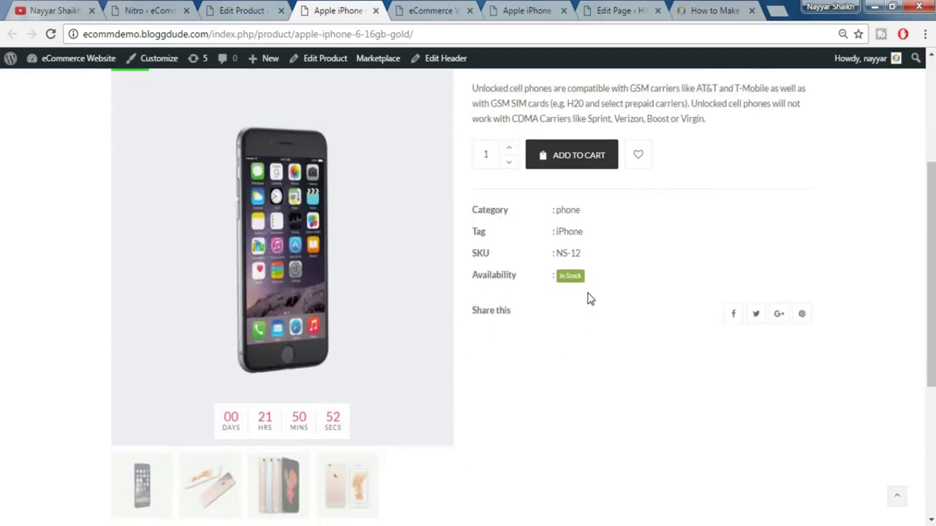
pyautogui.scroll(-2, 388, 340)
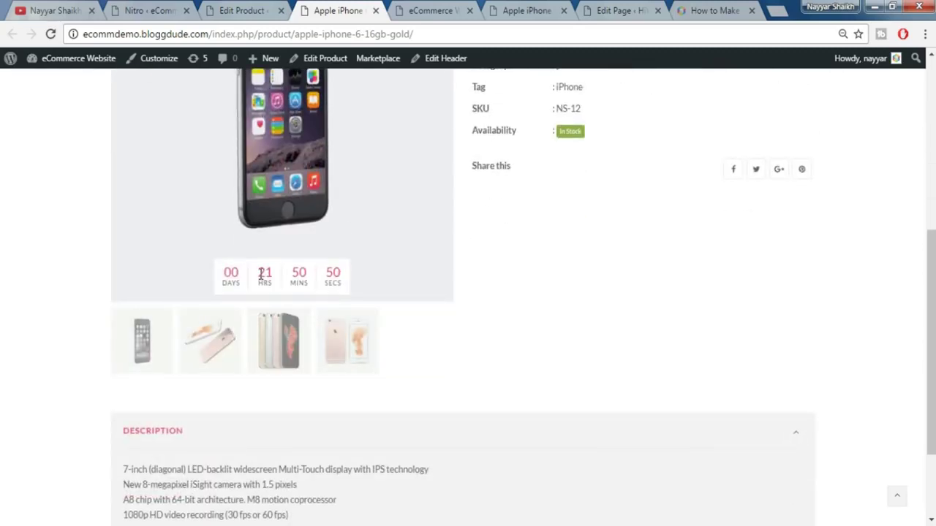
pyautogui.doubleClick(261, 273)
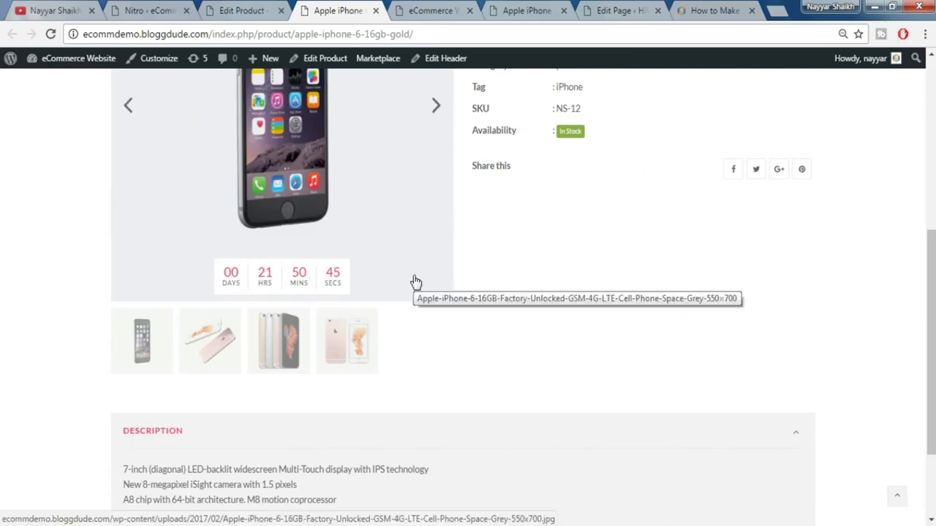
pyautogui.scroll(1, 482, 330)
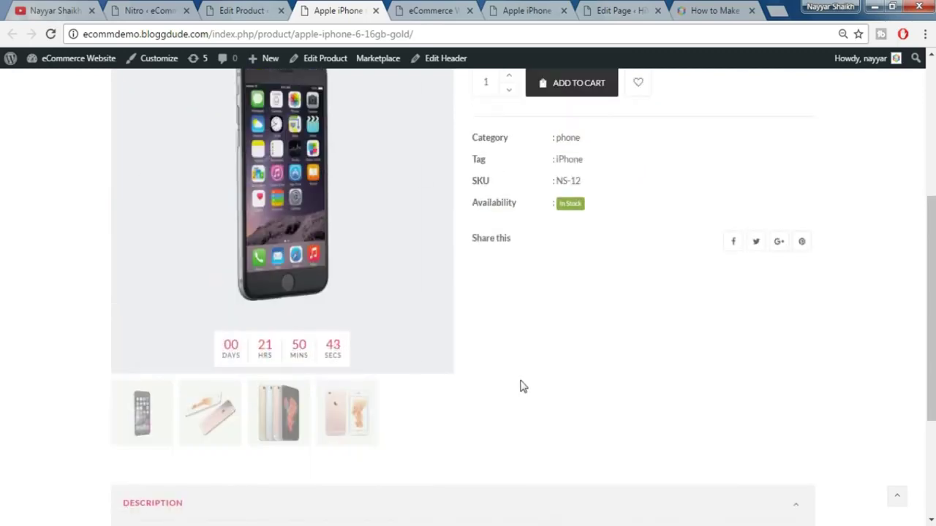
pyautogui.scroll(1, 519, 386)
pyautogui.scroll(3, 520, 386)
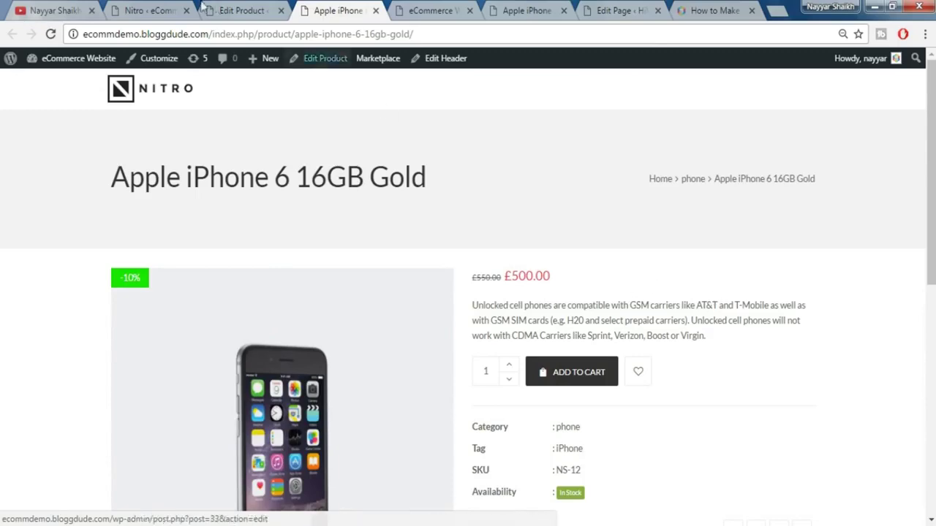
# - Return to the iPhone's Edit Product screen and scroll down to the Product Data panel
pyautogui.click(236, 9)
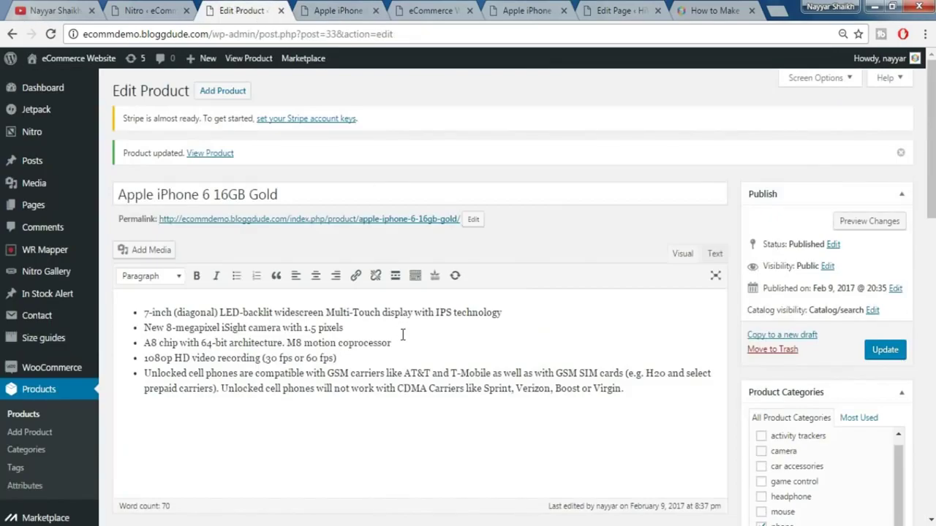
pyautogui.scroll(-4, 402, 334)
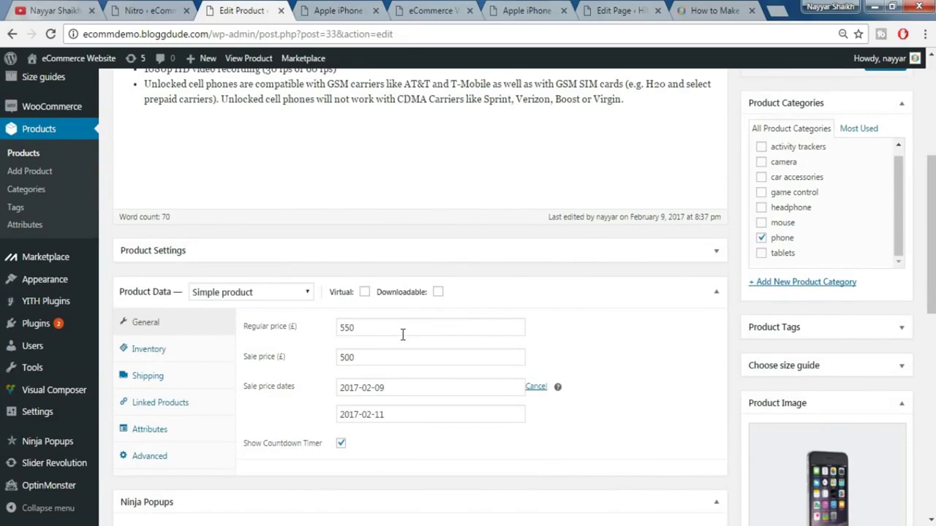
pyautogui.scroll(4, 420, 288)
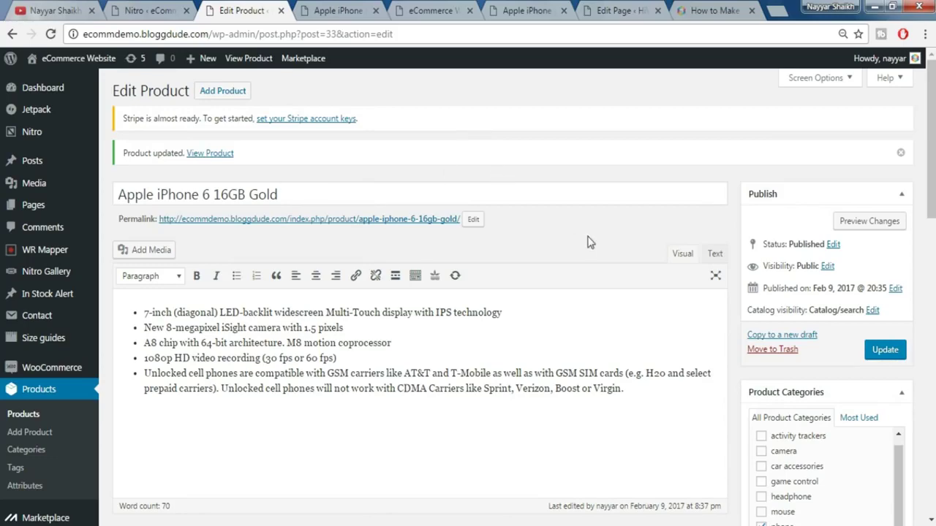
pyautogui.scroll(-1, 588, 237)
pyautogui.scroll(-5, 589, 236)
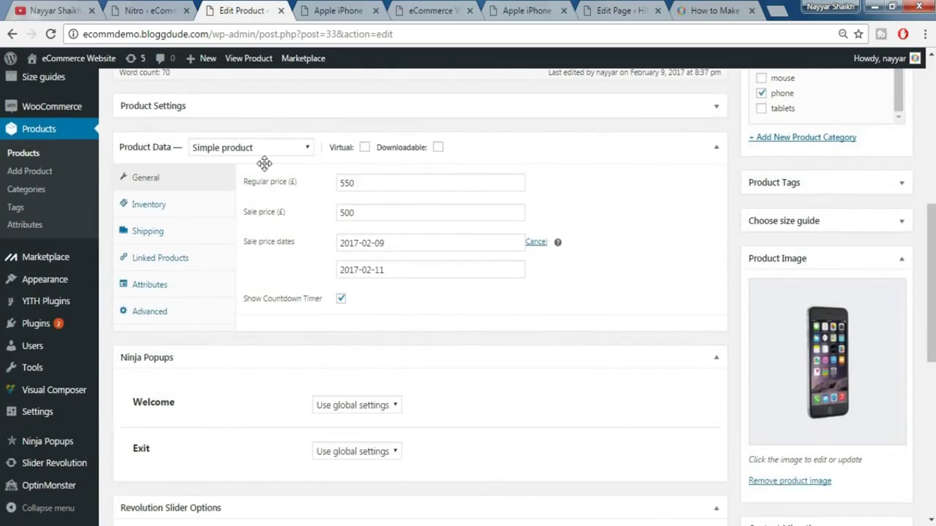
# - Change the product type to Variable product and view the Attributes options
pyautogui.click(245, 150)
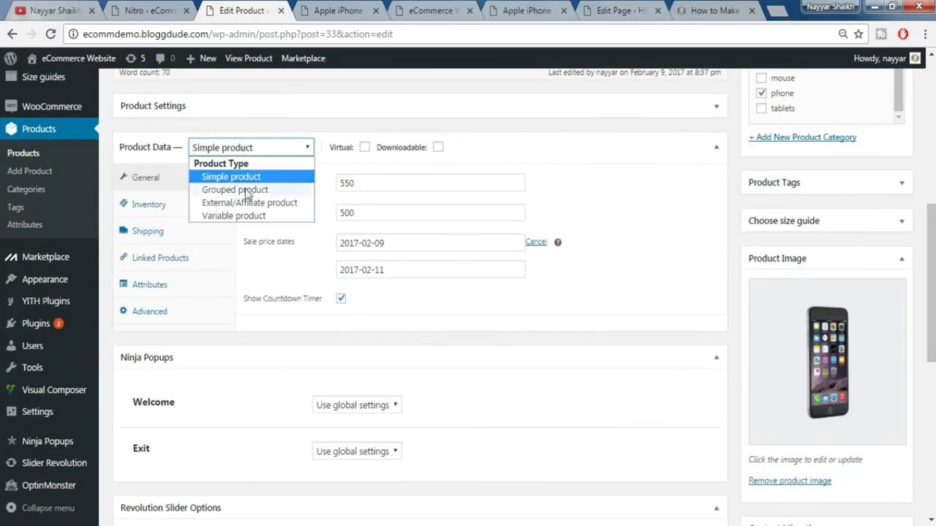
pyautogui.click(234, 216)
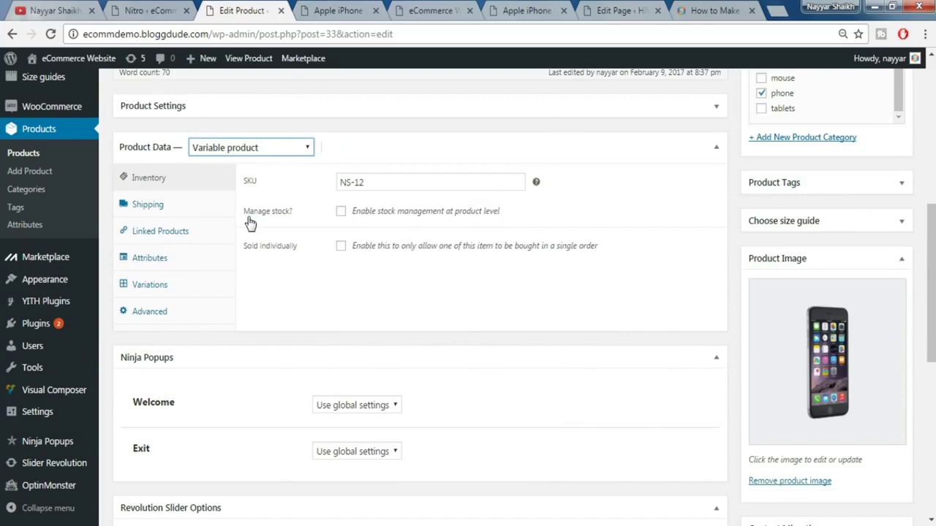
pyautogui.click(172, 263)
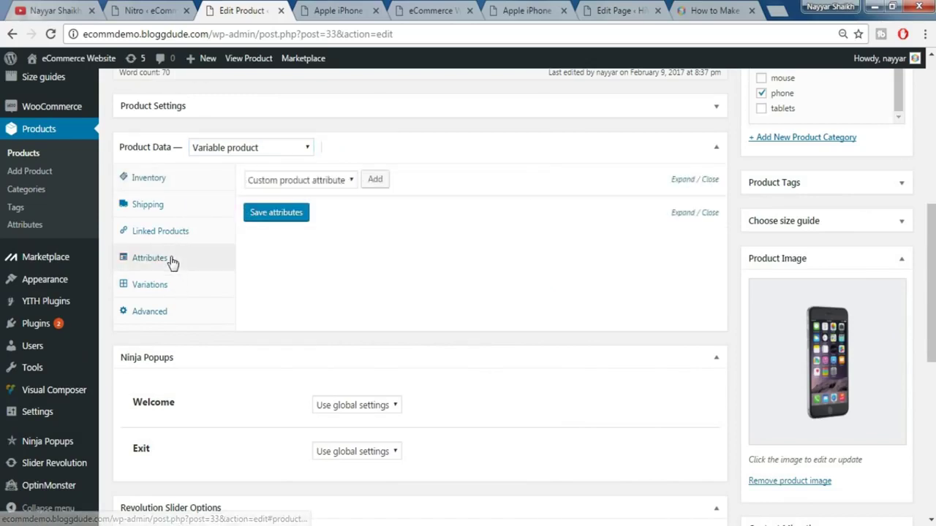
pyautogui.click(324, 185)
pyautogui.click(324, 185)
# - Add a custom Color attribute with values Gold | Grey, used for variations, and save it
pyautogui.click(384, 181)
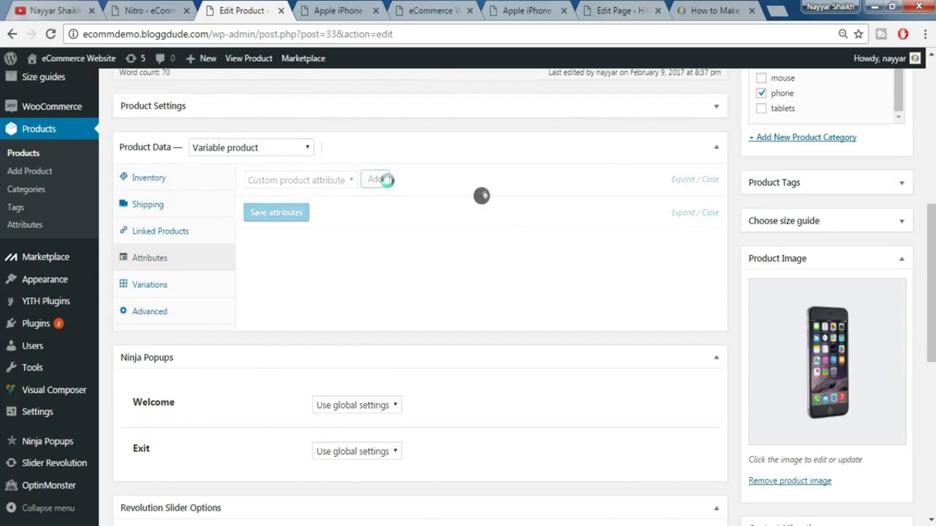
pyautogui.click(364, 261)
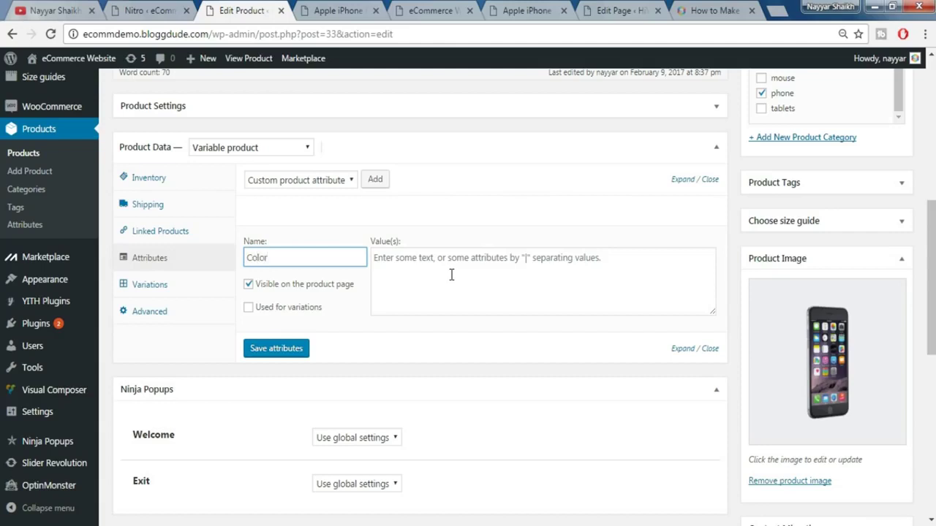
pyautogui.click(248, 307)
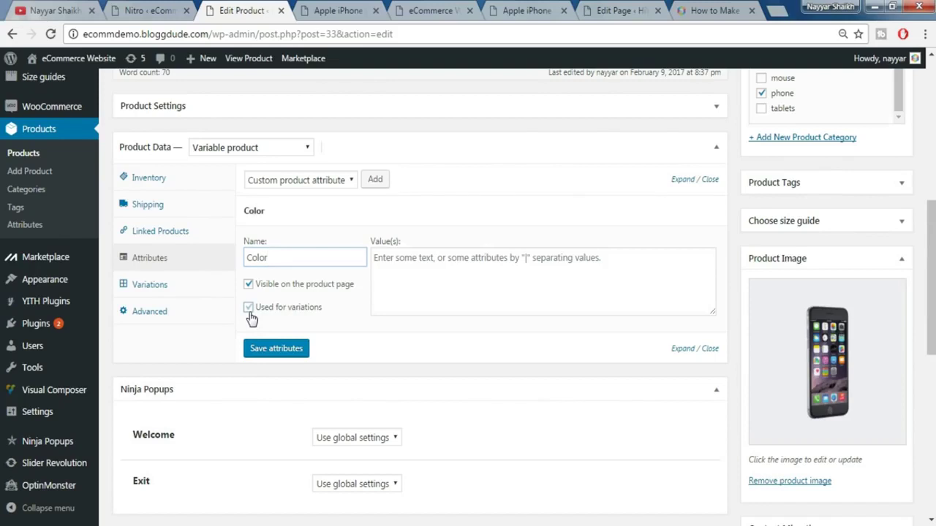
pyautogui.click(479, 296)
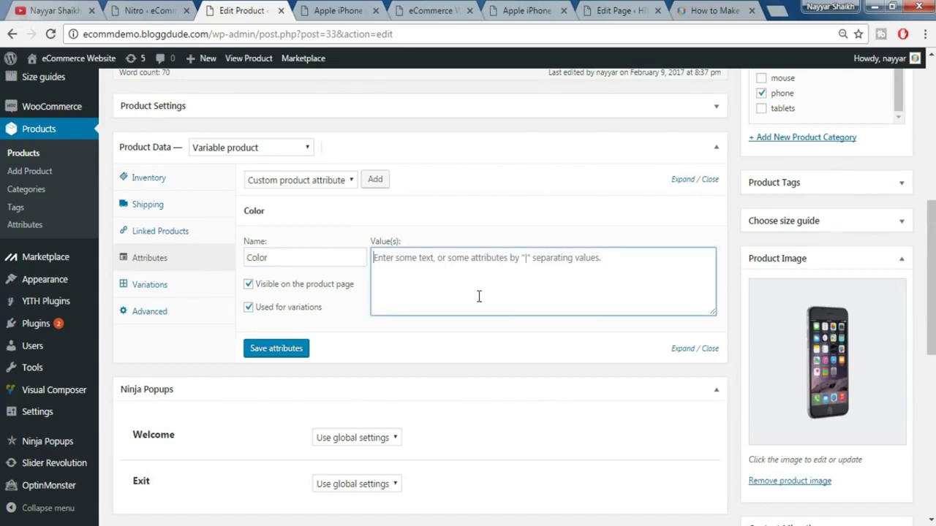
pyautogui.write('Gold | Grey')
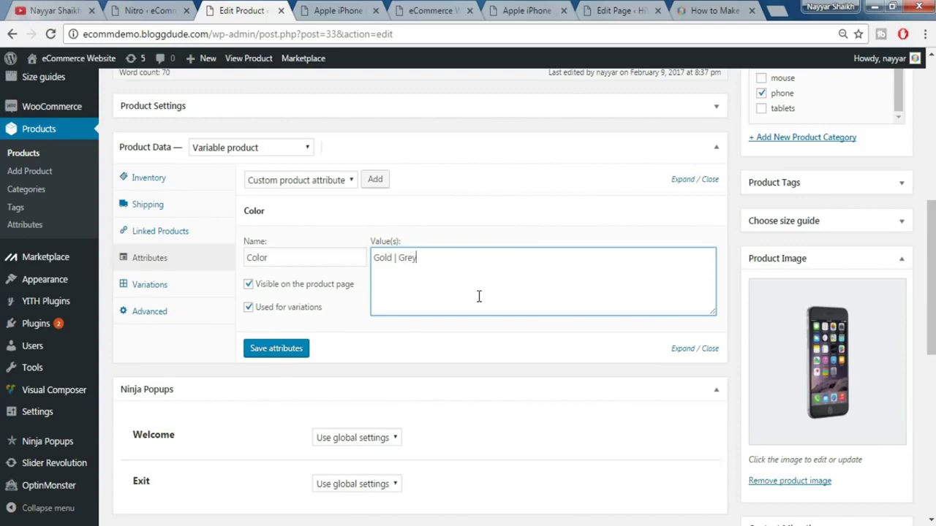
pyautogui.click(273, 351)
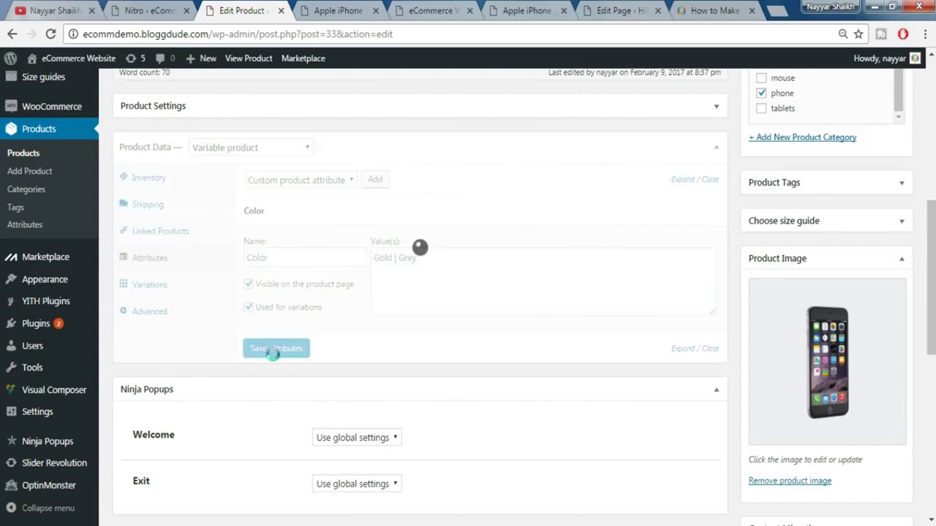
# - Create Gold and Grey variations from all attributes
pyautogui.click(155, 287)
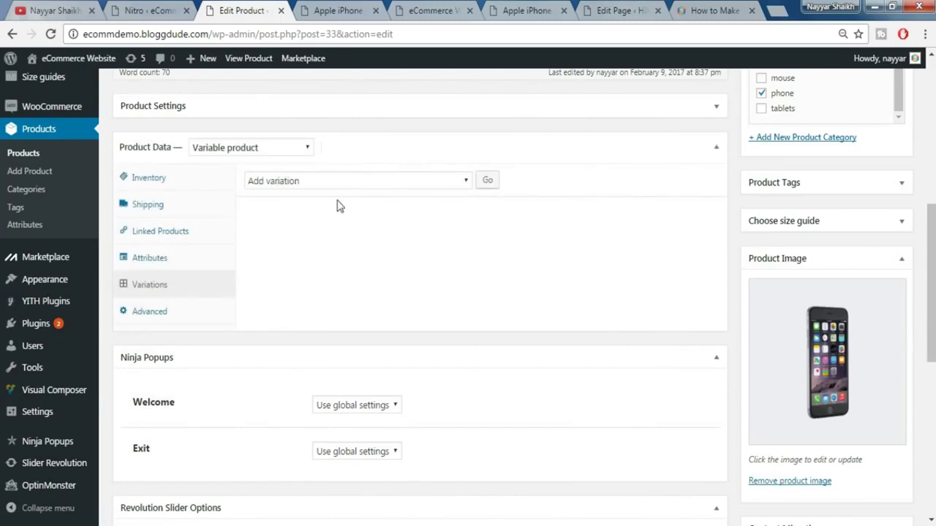
pyautogui.click(336, 180)
pyautogui.click(335, 181)
pyautogui.click(334, 181)
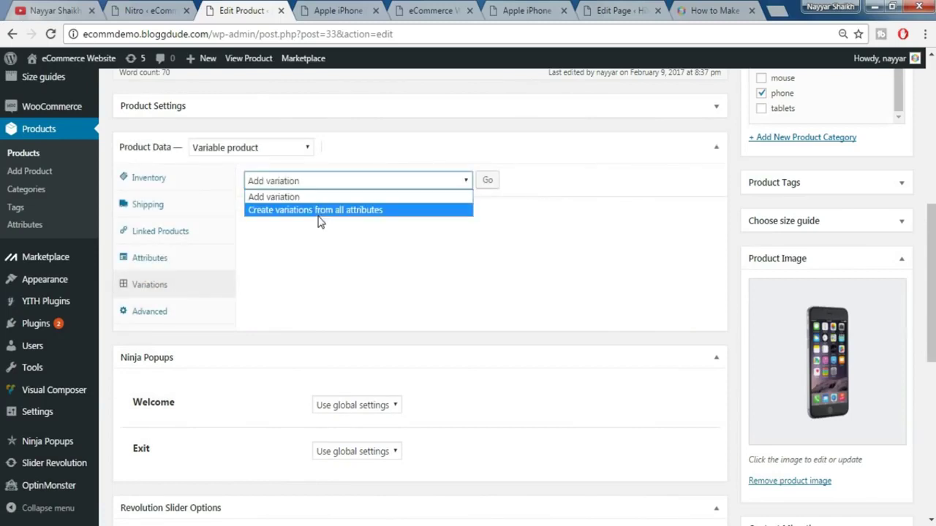
pyautogui.click(352, 211)
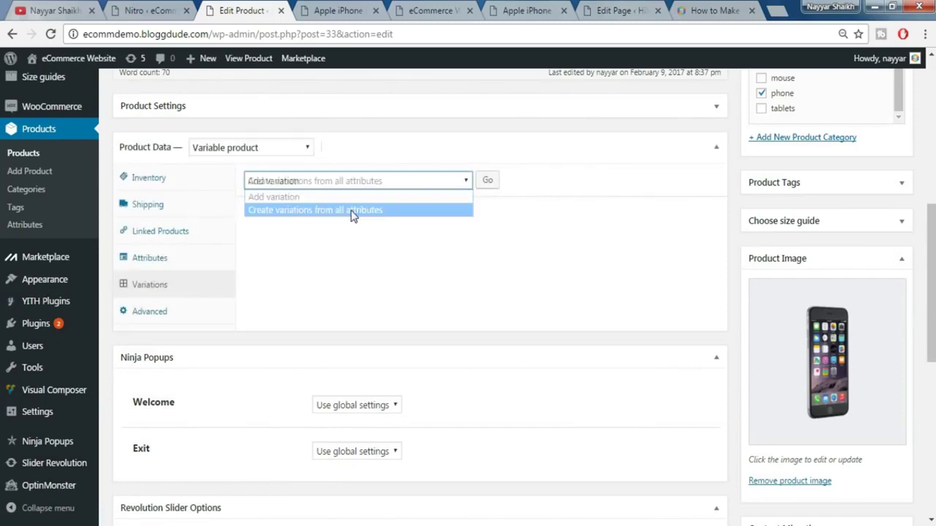
pyautogui.click(487, 181)
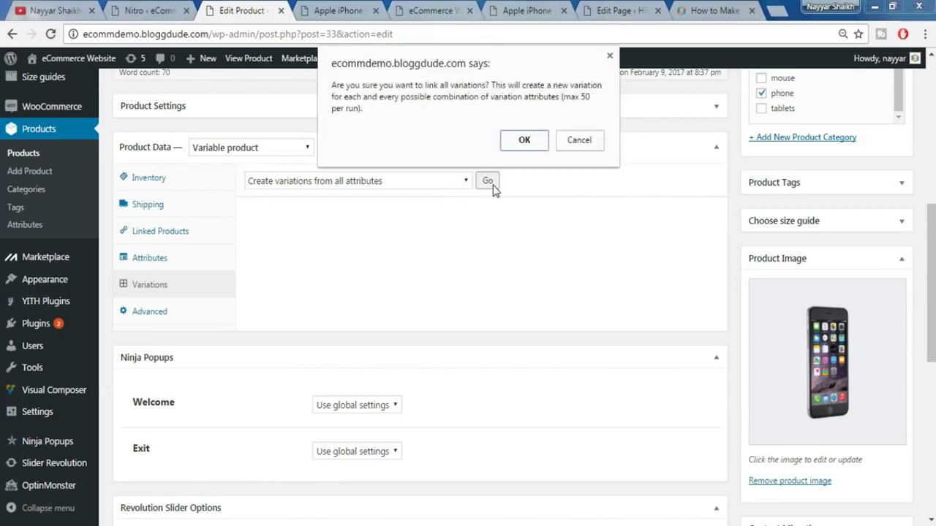
pyautogui.click(535, 145)
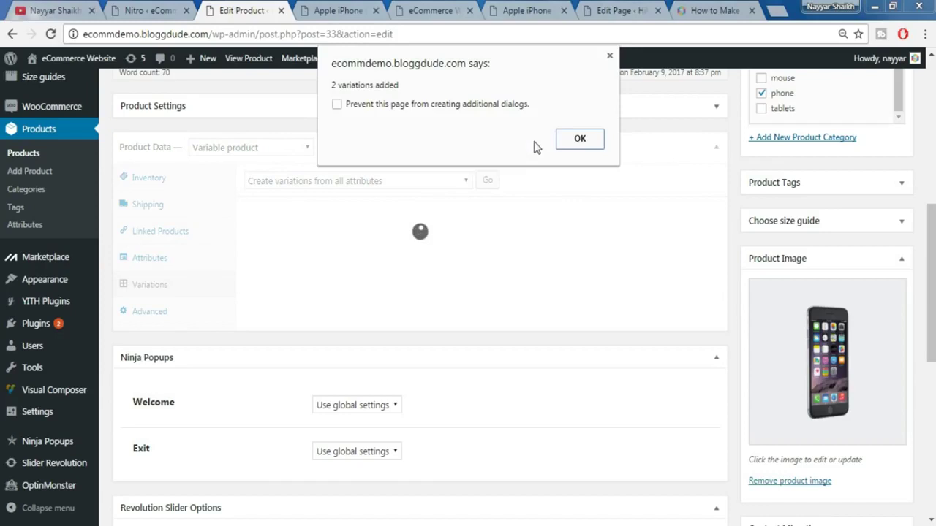
pyautogui.click(577, 136)
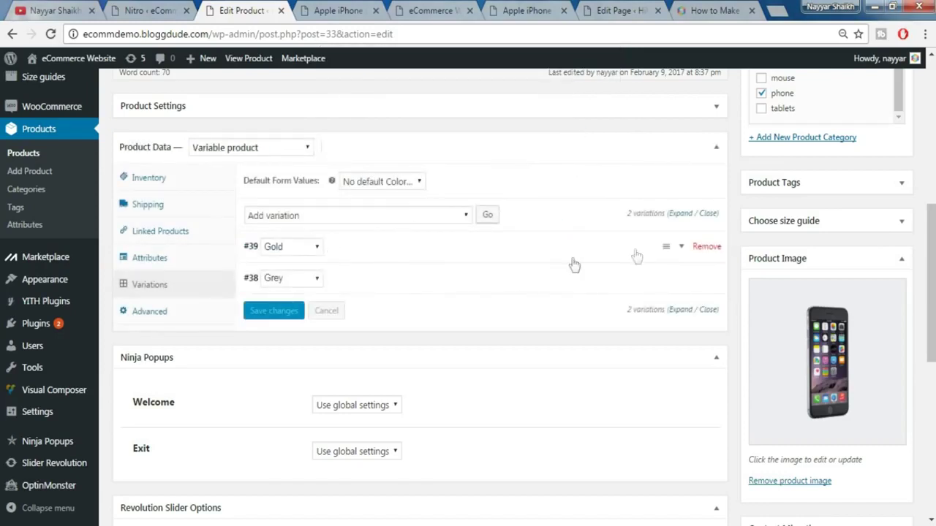
pyautogui.scroll(-1, 593, 261)
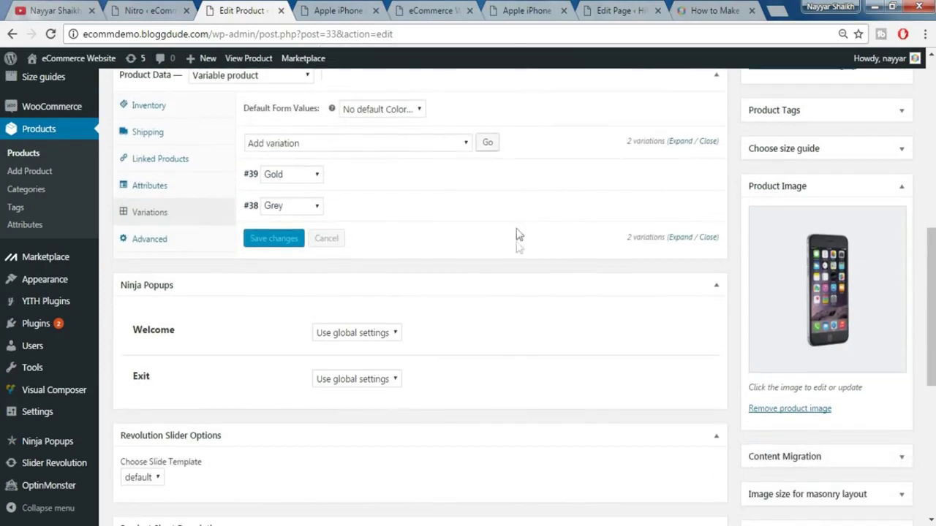
# - Set the Gold variation's regular price to 550
pyautogui.click(549, 181)
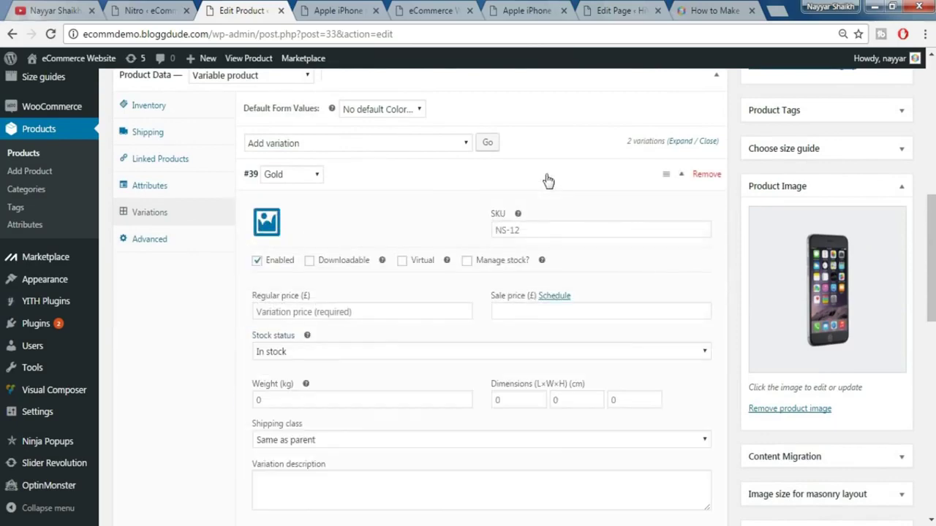
pyautogui.scroll(-1, 606, 207)
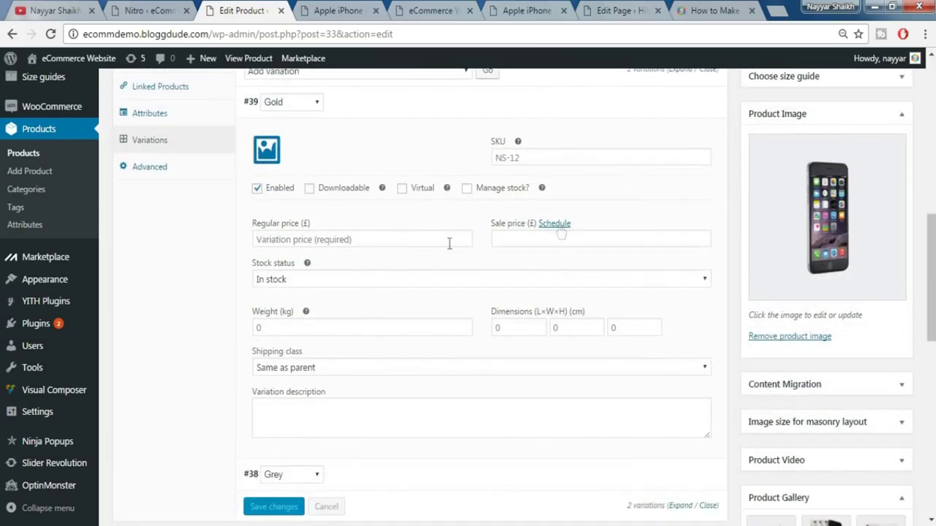
pyautogui.click(316, 239)
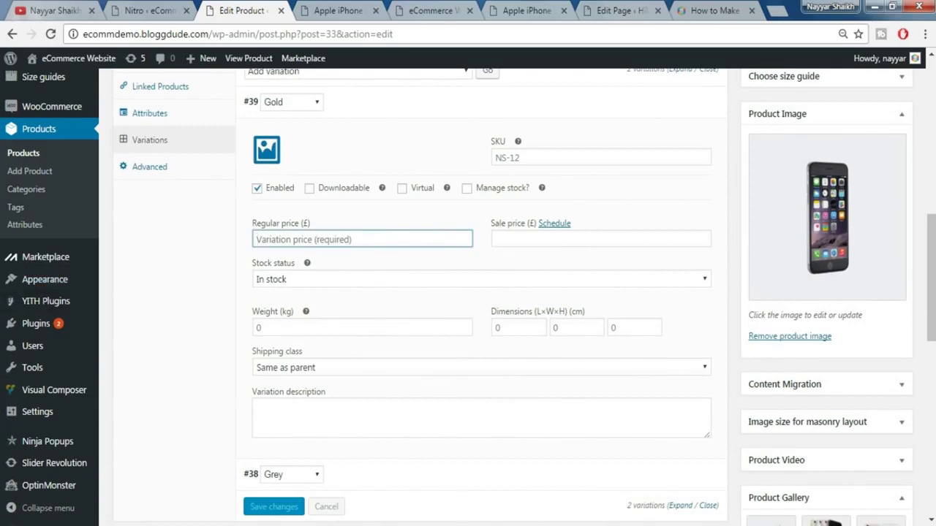
pyautogui.write('550')
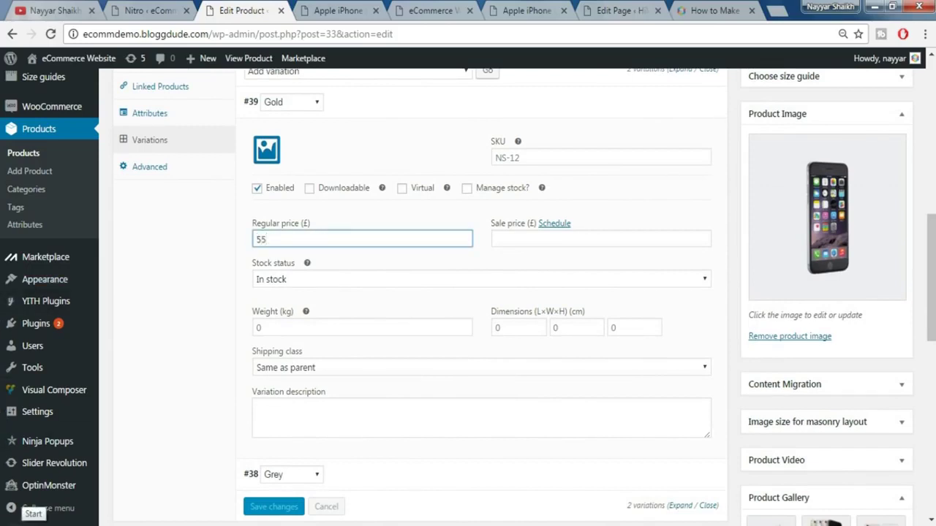
pyautogui.click(514, 238)
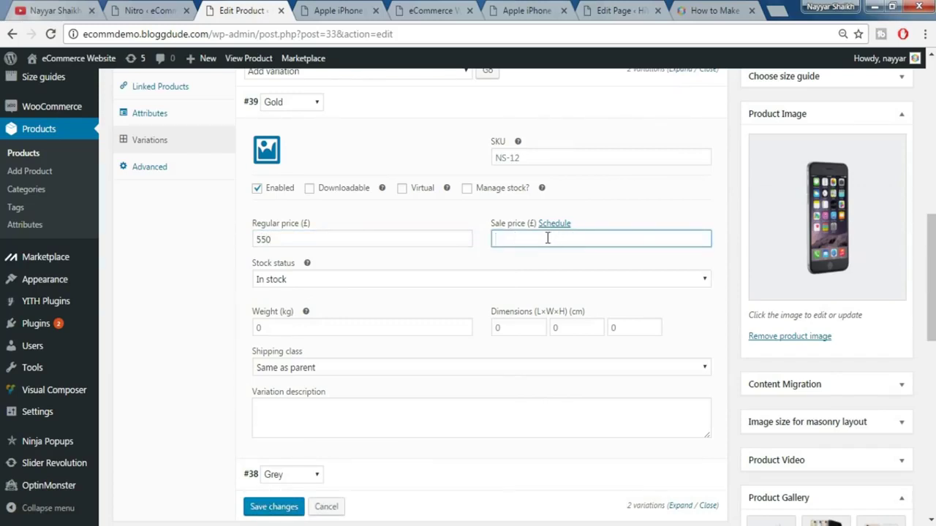
pyautogui.scroll(1, 550, 290)
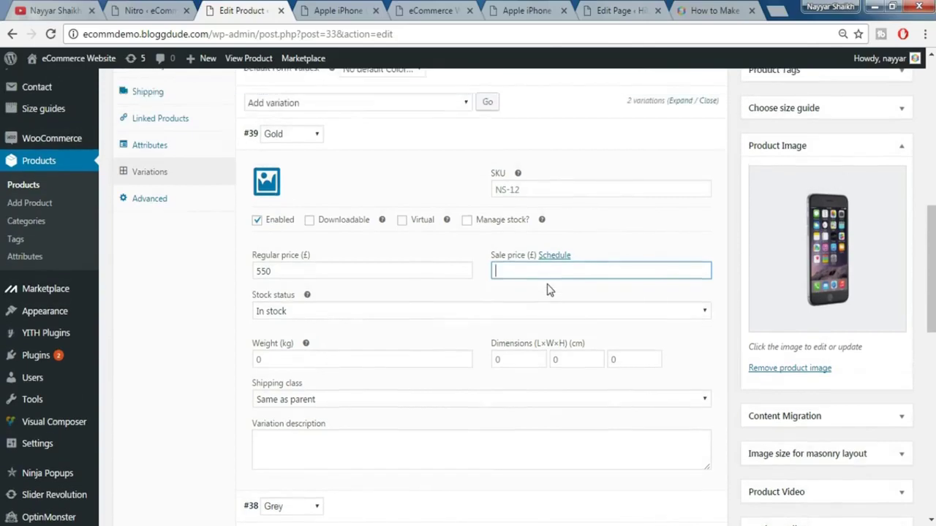
pyautogui.scroll(1, 549, 290)
pyautogui.click(685, 176)
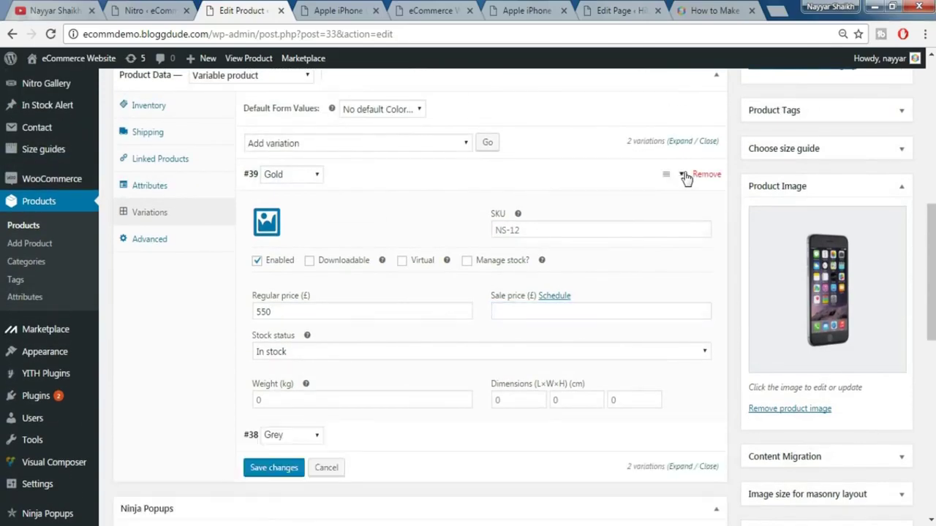
# - Set the Grey variation's regular price to 500 and update the product
pyautogui.click(682, 206)
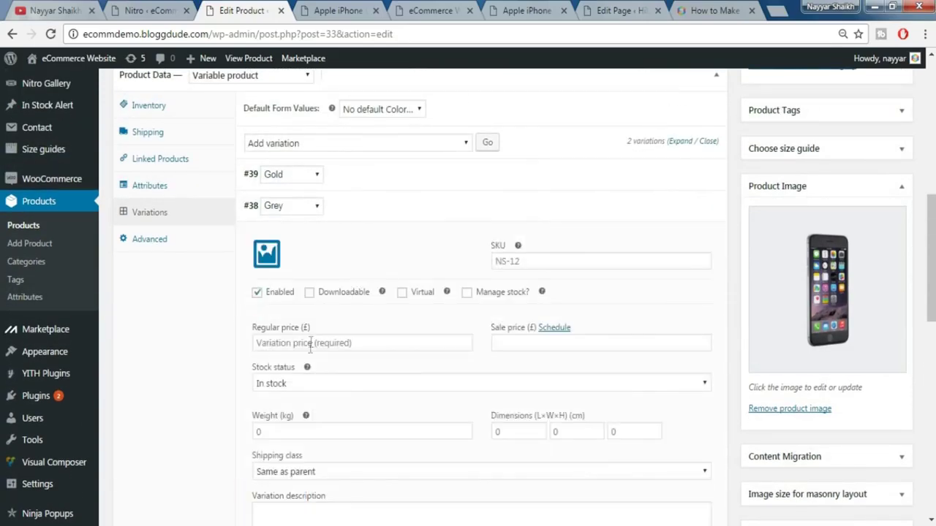
pyautogui.click(322, 344)
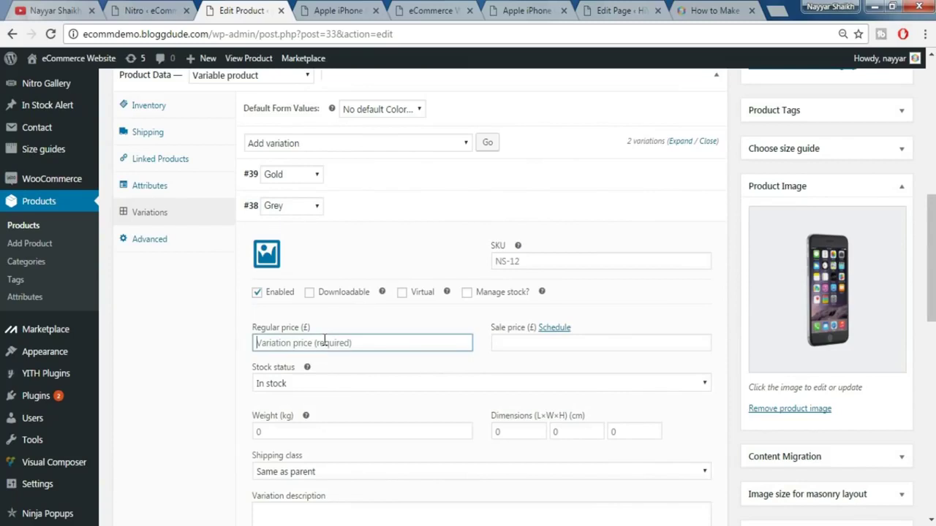
pyautogui.write('500')
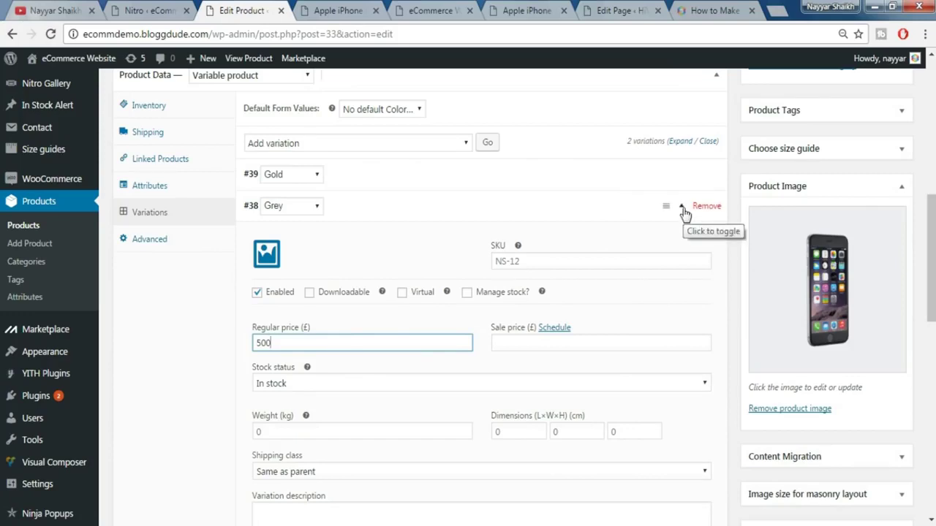
pyautogui.click(682, 209)
pyautogui.scroll(5, 660, 293)
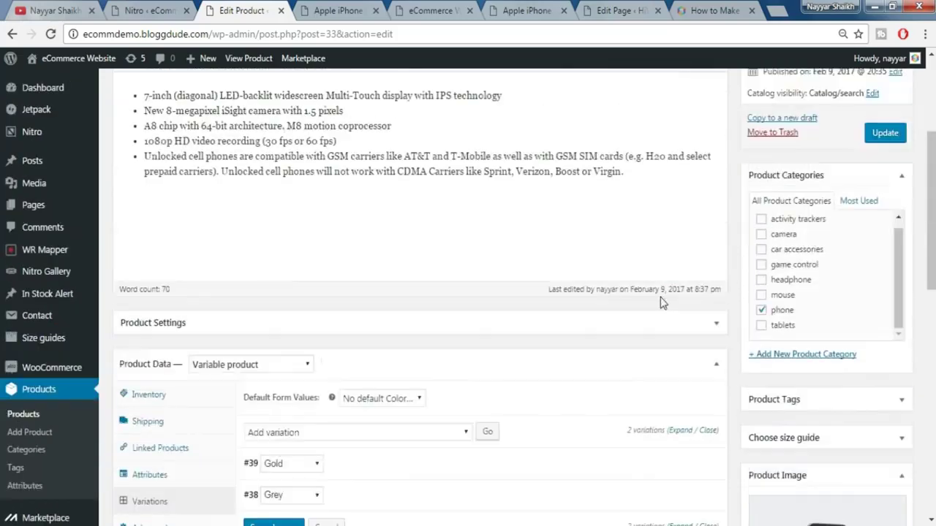
pyautogui.scroll(1, 790, 277)
pyautogui.click(884, 209)
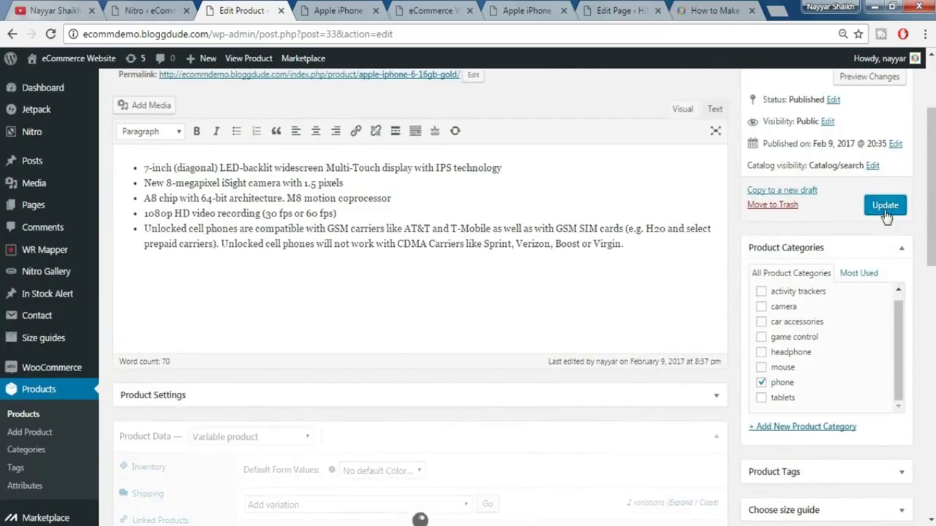
# - Reload the live product page and select the Gold color, showing £550.00
pyautogui.click(341, 11)
pyautogui.press('F5')
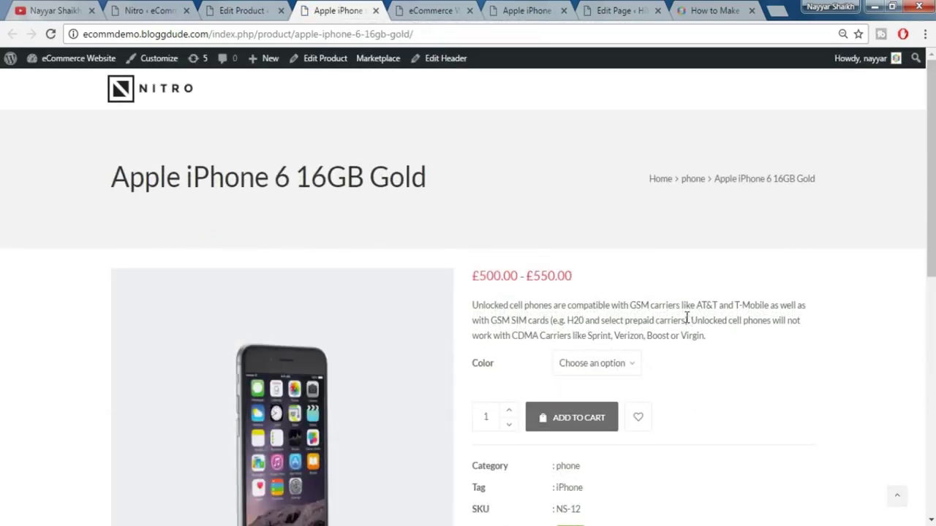
pyautogui.scroll(-1, 688, 320)
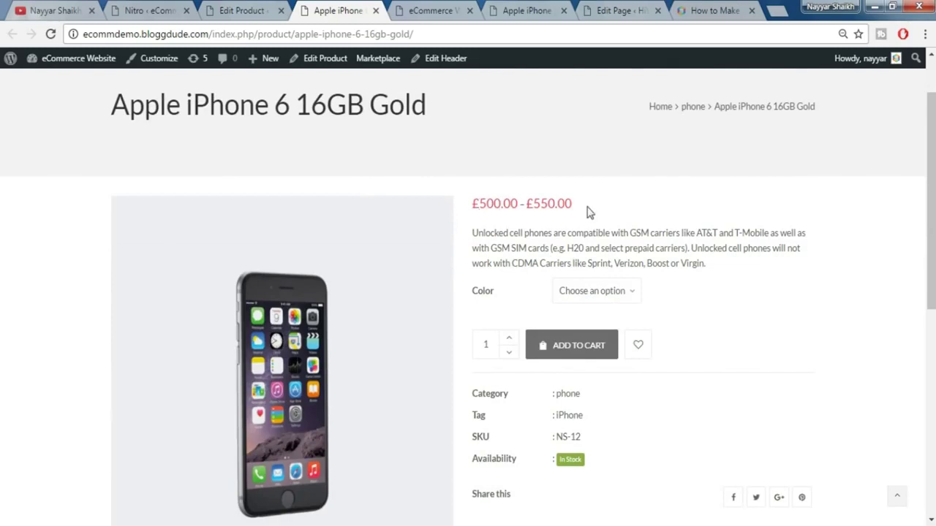
pyautogui.scroll(-1, 705, 273)
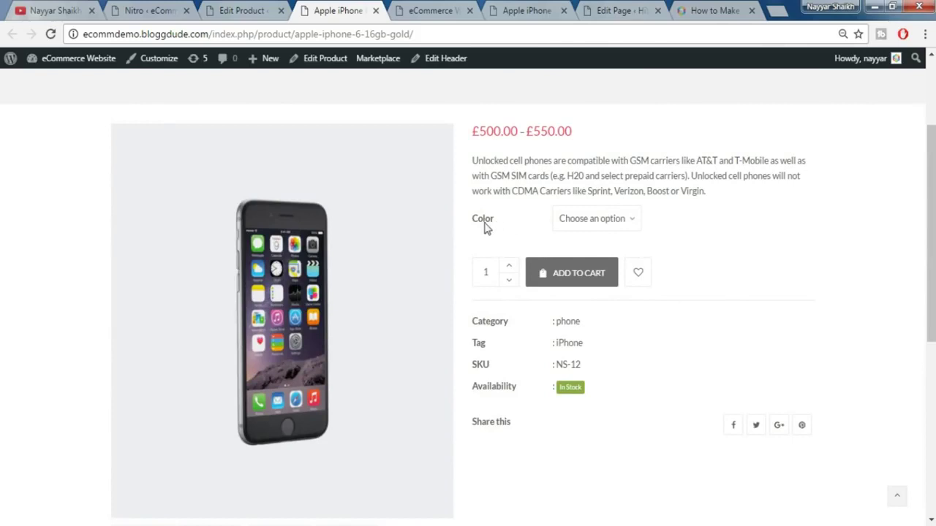
pyautogui.click(606, 220)
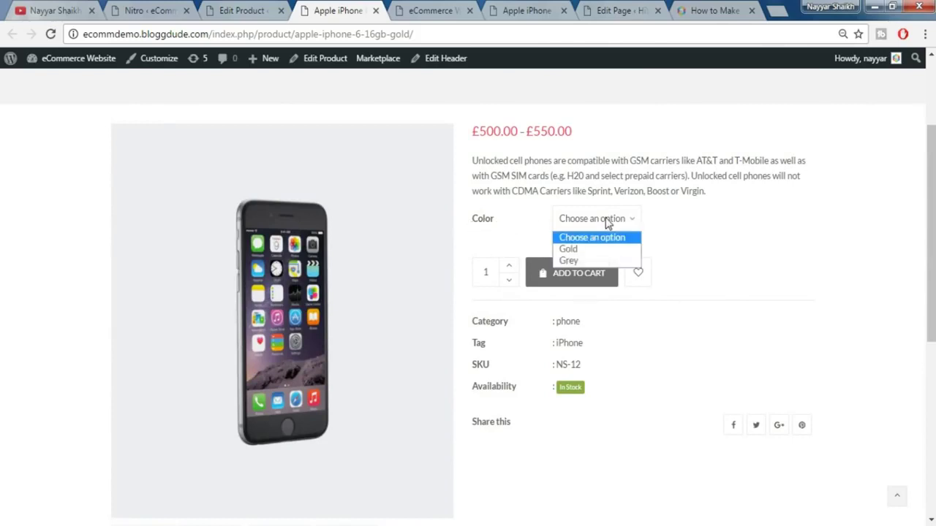
pyautogui.click(600, 250)
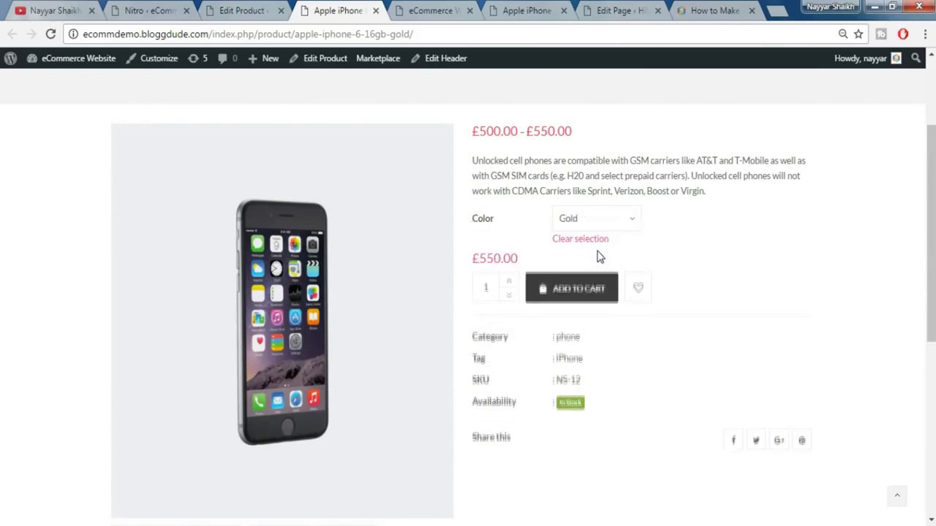
pyautogui.moveTo(513, 258); pyautogui.dragTo(472, 258)
pyautogui.click(503, 260)
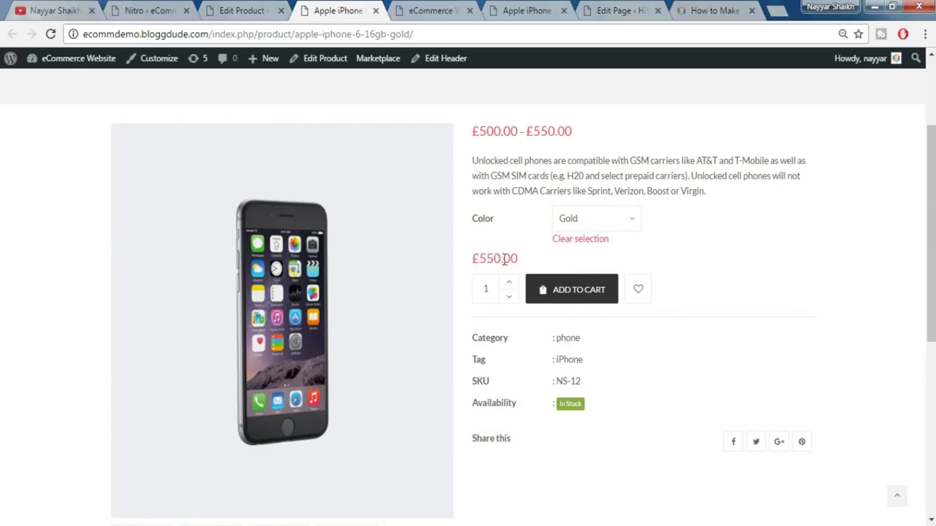
# - Switch the Color to Grey to show its £500.00 price, then scroll back to the top
pyautogui.click(587, 221)
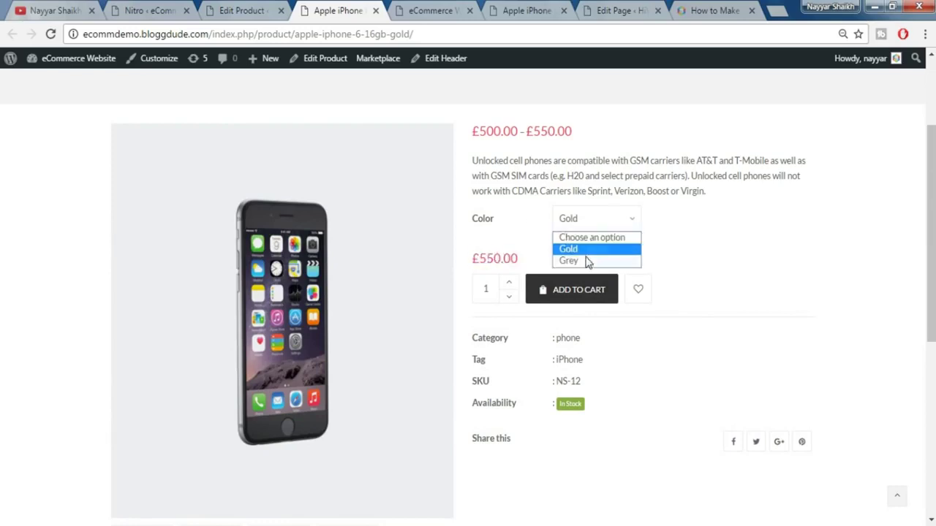
pyautogui.click(587, 261)
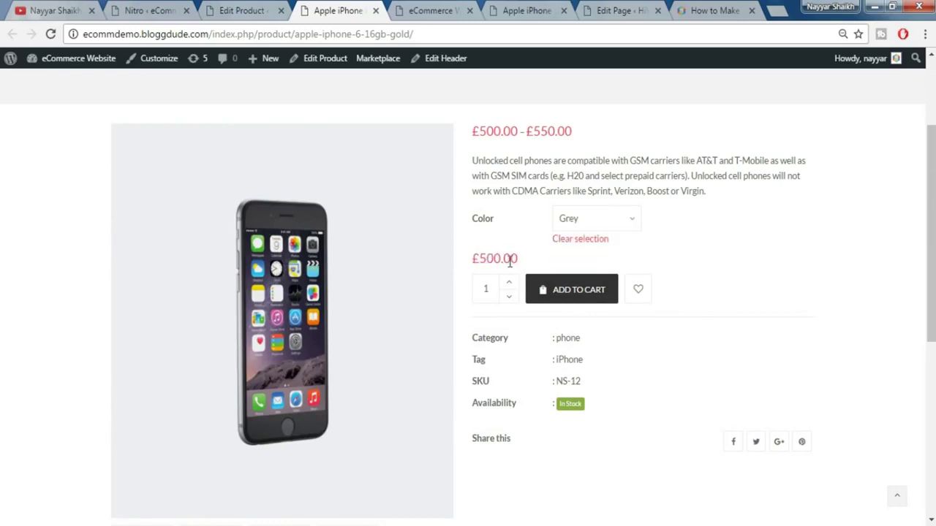
pyautogui.moveTo(476, 263); pyautogui.dragTo(520, 262)
pyautogui.click(522, 264)
pyautogui.scroll(-5, 689, 270)
pyautogui.scroll(5, 690, 270)
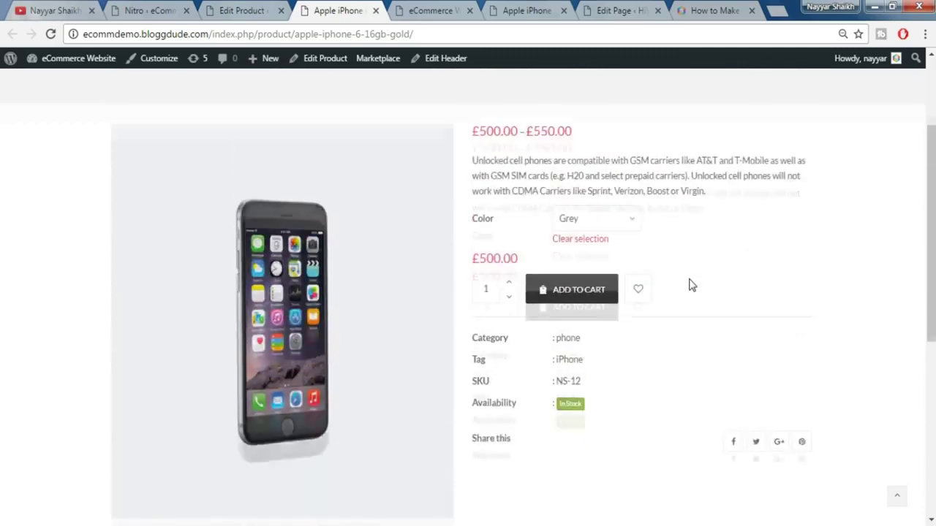
pyautogui.scroll(2, 692, 284)
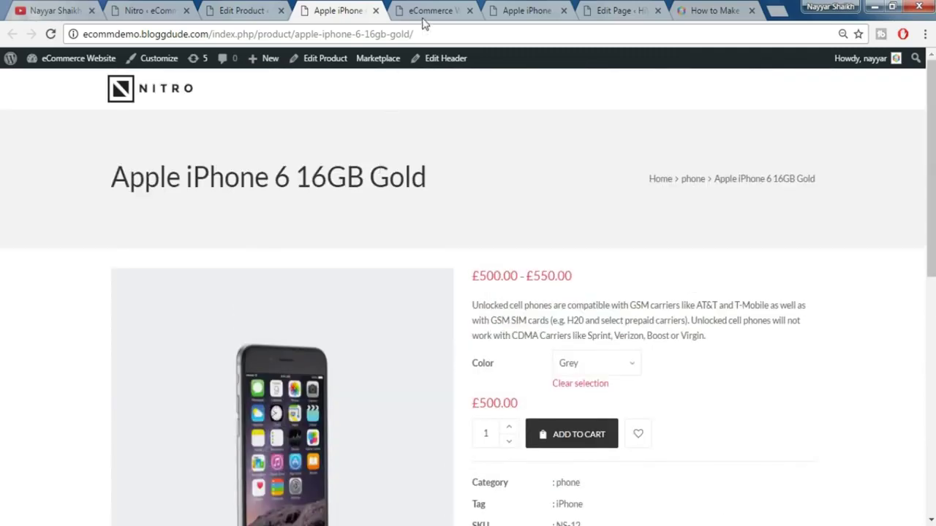
# - Compare the HiWay demo's NEW ARRIVALS section against the WordPress Products list
pyautogui.click(519, 11)
pyautogui.scroll(1, 795, 286)
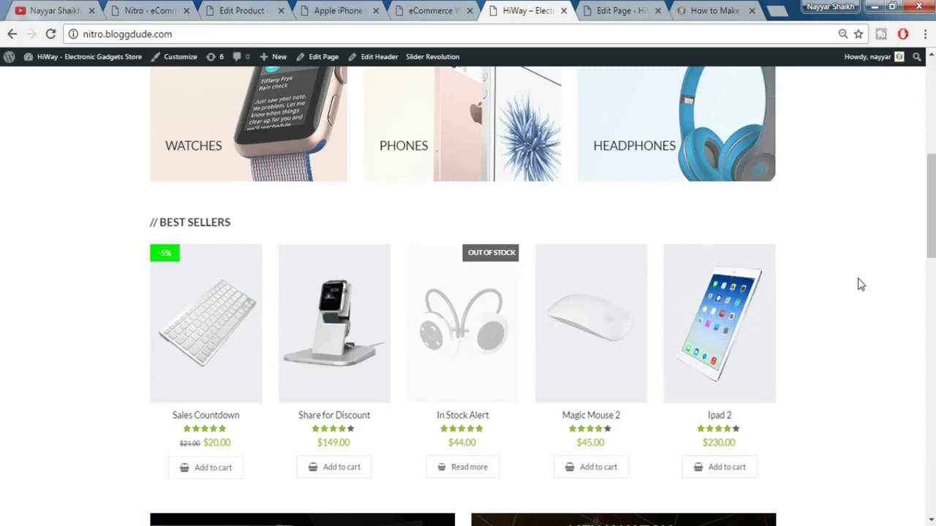
pyautogui.hotkey('alt', 'Tab')
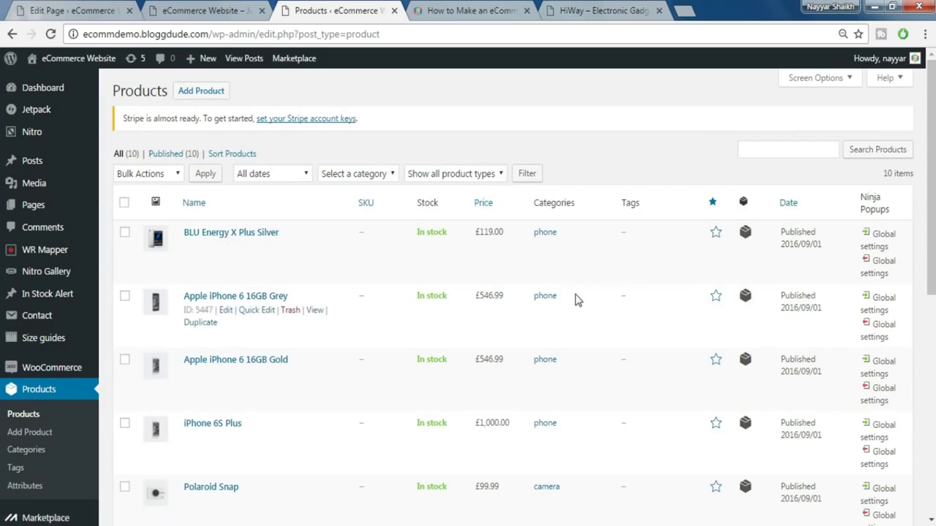
pyautogui.click(604, 10)
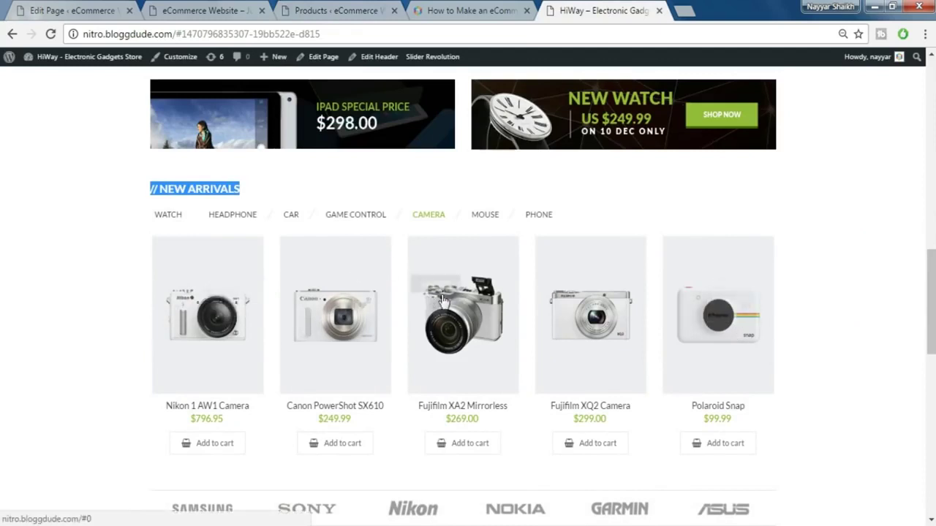
pyautogui.moveTo(443, 300)
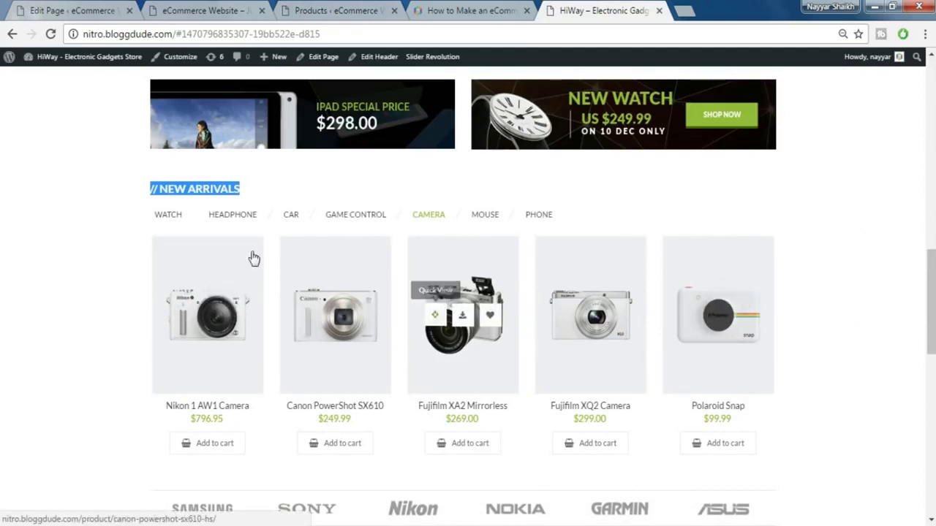
pyautogui.click(236, 192)
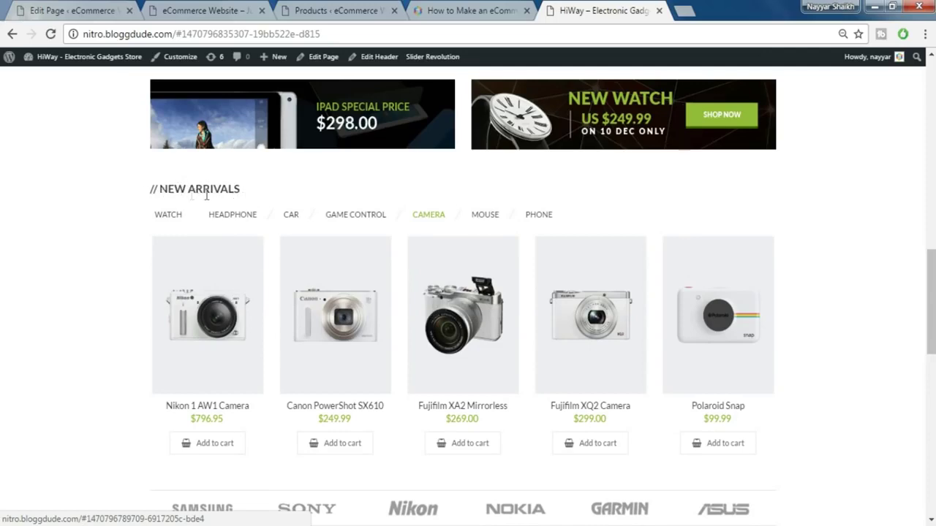
# - Check the live storefront's New Arrivals, then return to the homepage editor's banner rows
pyautogui.click(219, 9)
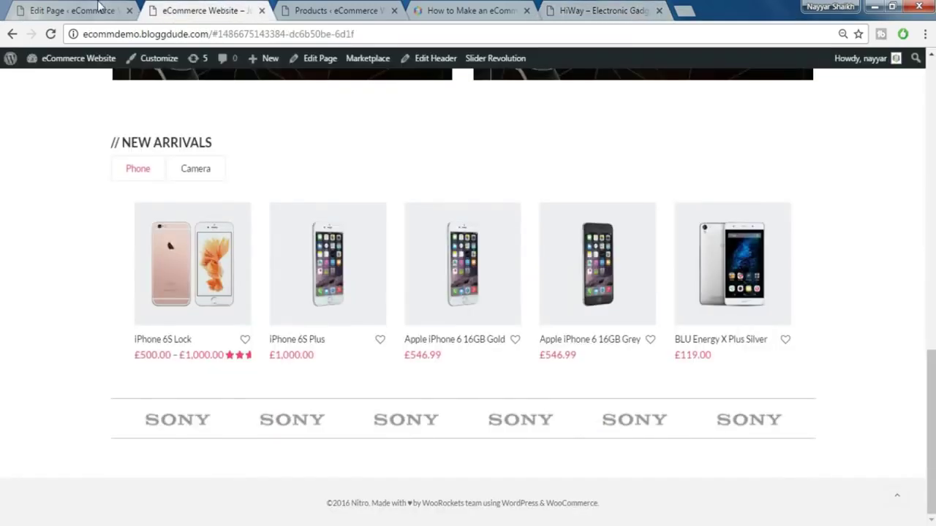
pyautogui.click(100, 6)
pyautogui.scroll(-5, 247, 276)
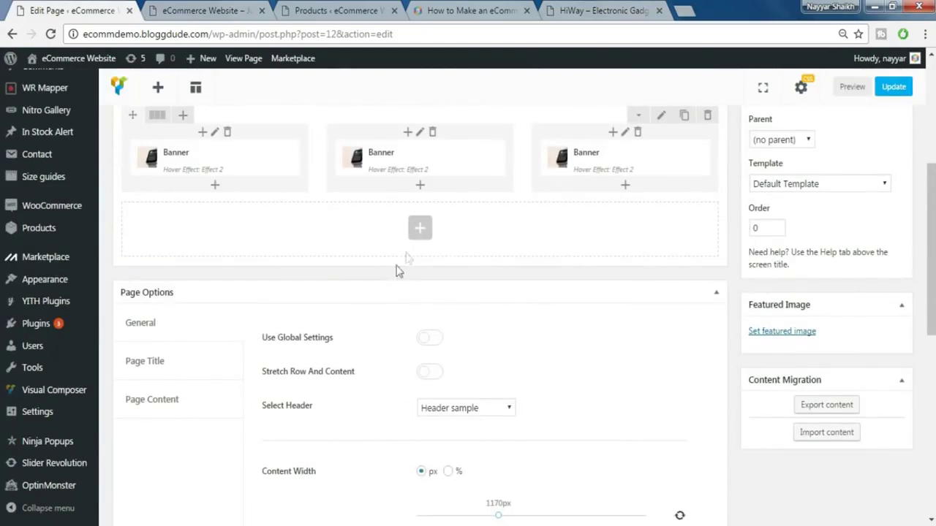
# - Add a Custom Heading below the banners with the text // NEW ARRIVALS
pyautogui.click(422, 233)
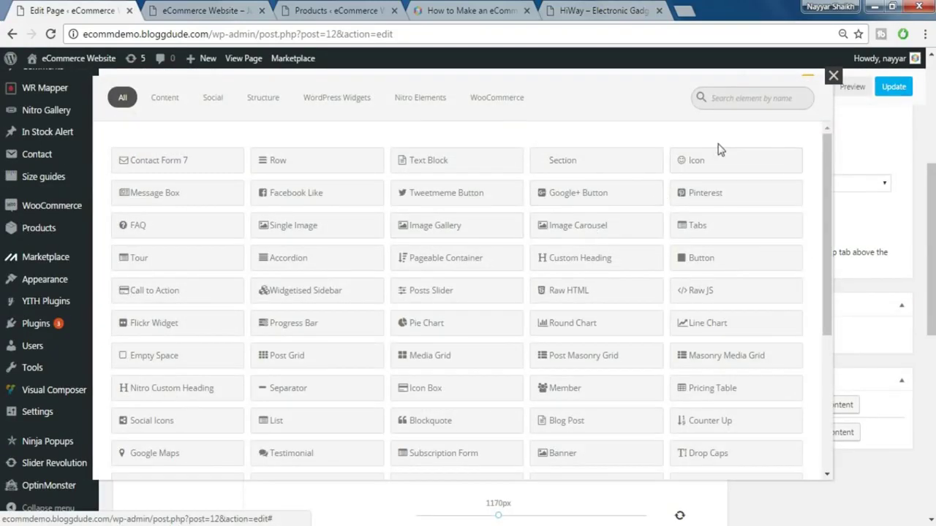
pyautogui.write('cust')
pyautogui.click(194, 161)
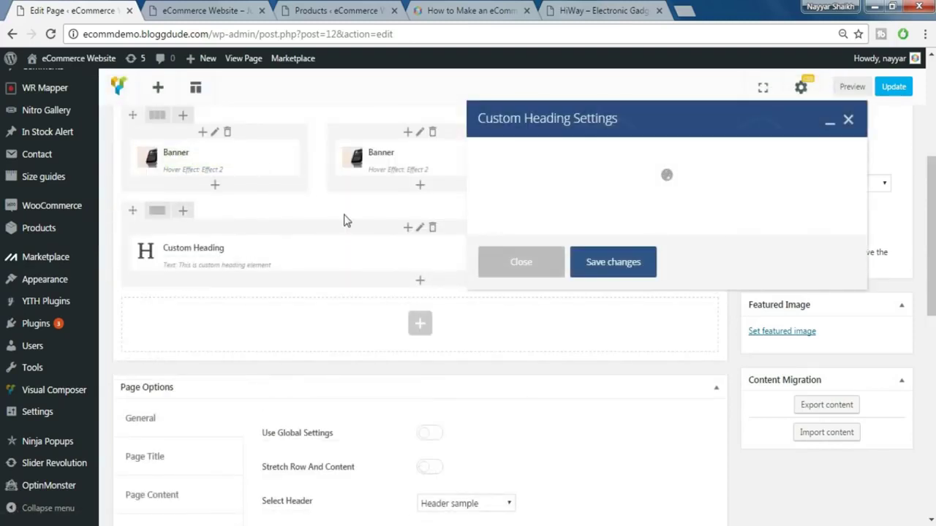
pyautogui.doubleClick(552, 280)
pyautogui.hotkey('ctrl', 'a')
pyautogui.write('// NEW ARRIVALS')
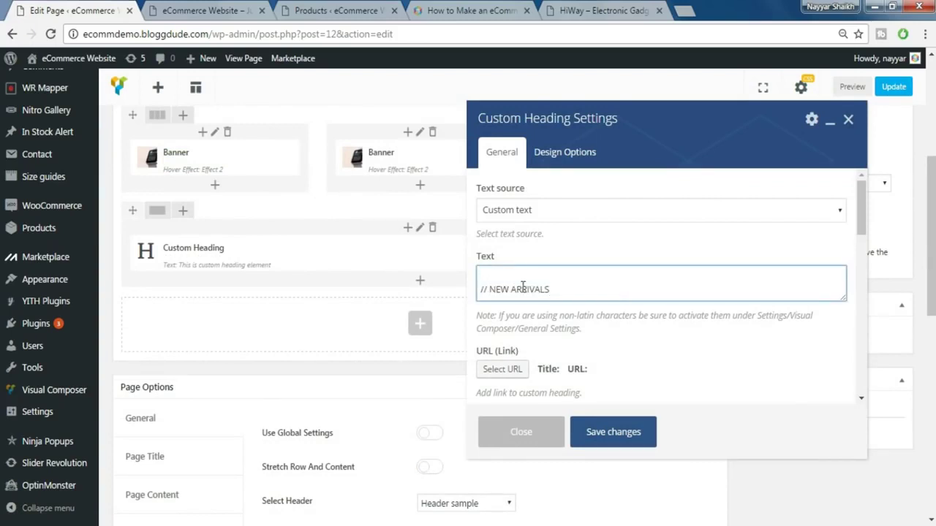
pyautogui.press('Delete')
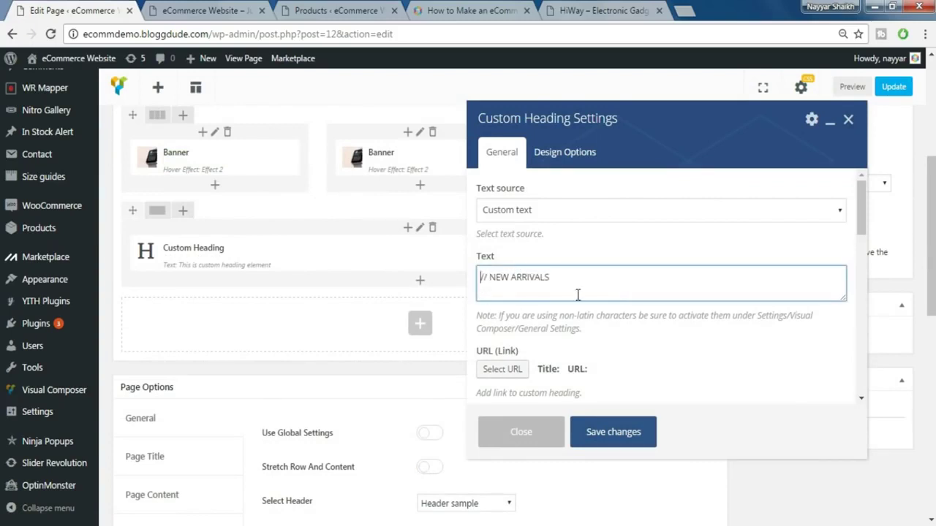
# - Make the heading an h4, left-aligned
pyautogui.scroll(-1, 591, 295)
pyautogui.scroll(-1, 607, 293)
pyautogui.click(621, 292)
pyautogui.click(530, 351)
pyautogui.scroll(-1, 559, 285)
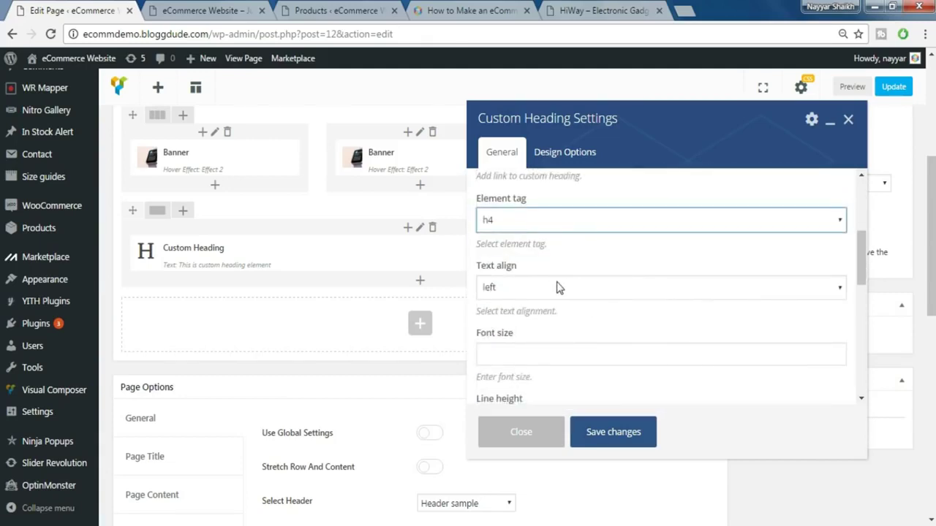
pyautogui.click(557, 288)
pyautogui.click(721, 292)
# - Give the heading font size 20, line height 20, theme font and class fwb, then save
pyautogui.scroll(-1, 721, 292)
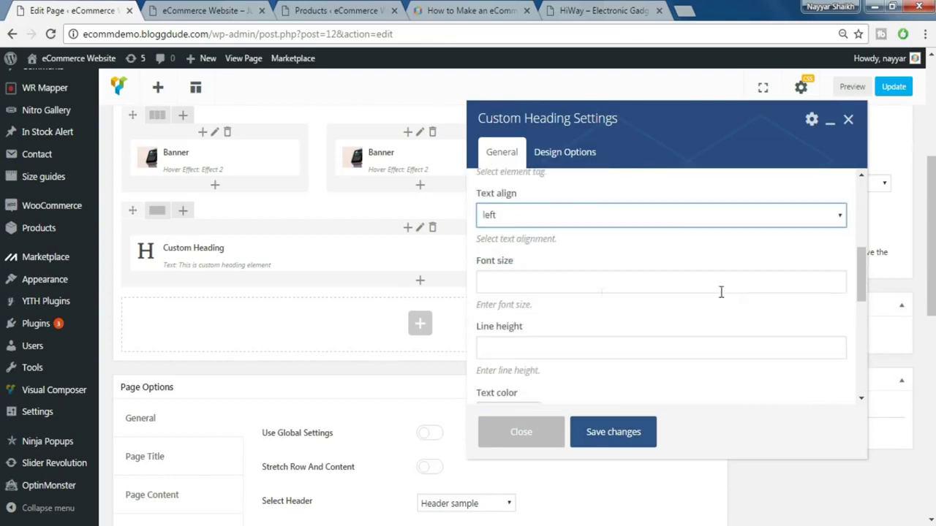
pyautogui.click(576, 285)
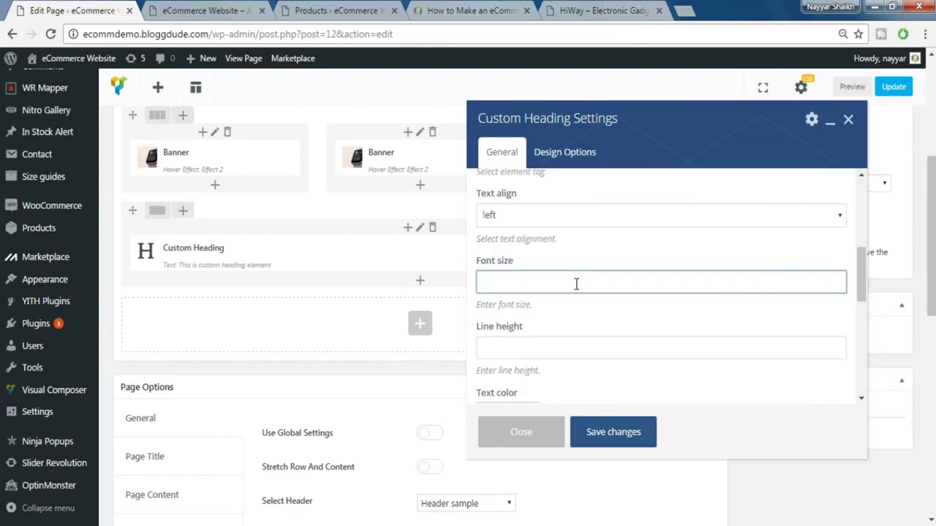
pyautogui.click(503, 345)
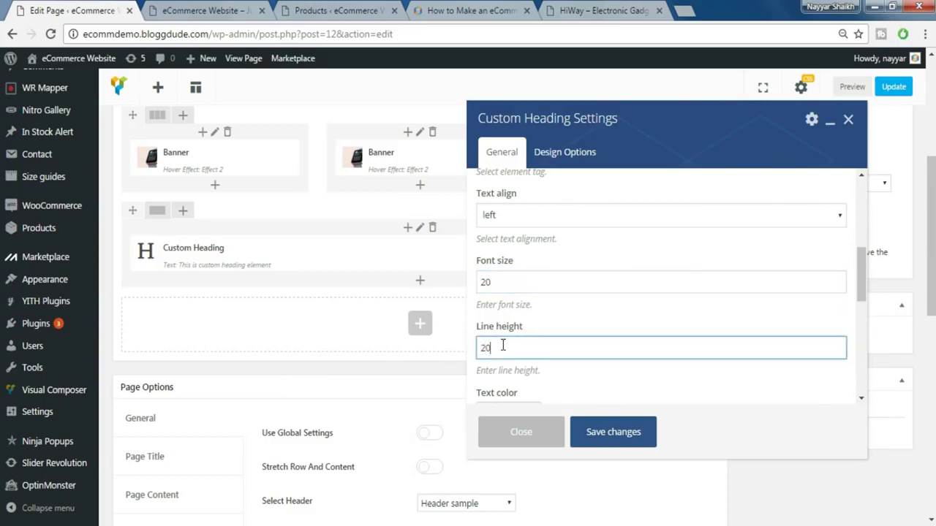
pyautogui.scroll(-3, 512, 329)
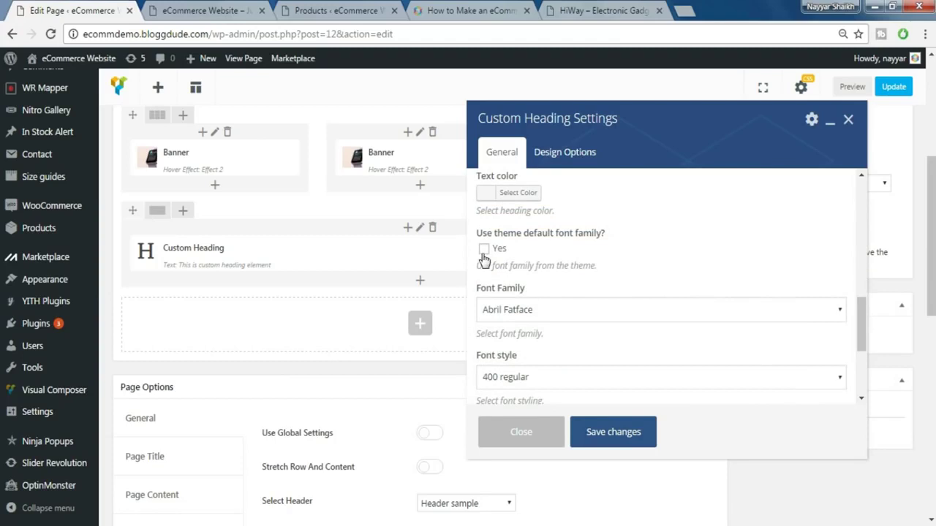
pyautogui.click(483, 251)
pyautogui.scroll(-1, 532, 351)
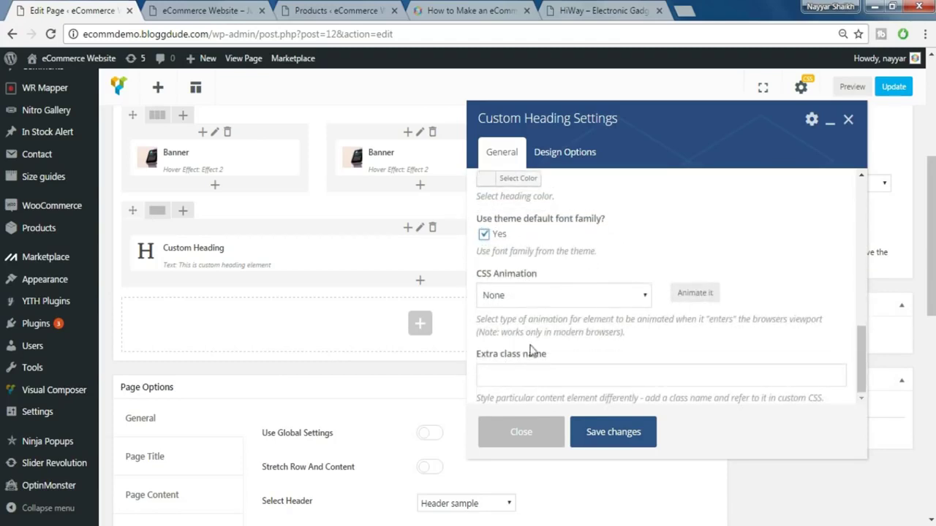
pyautogui.click(536, 370)
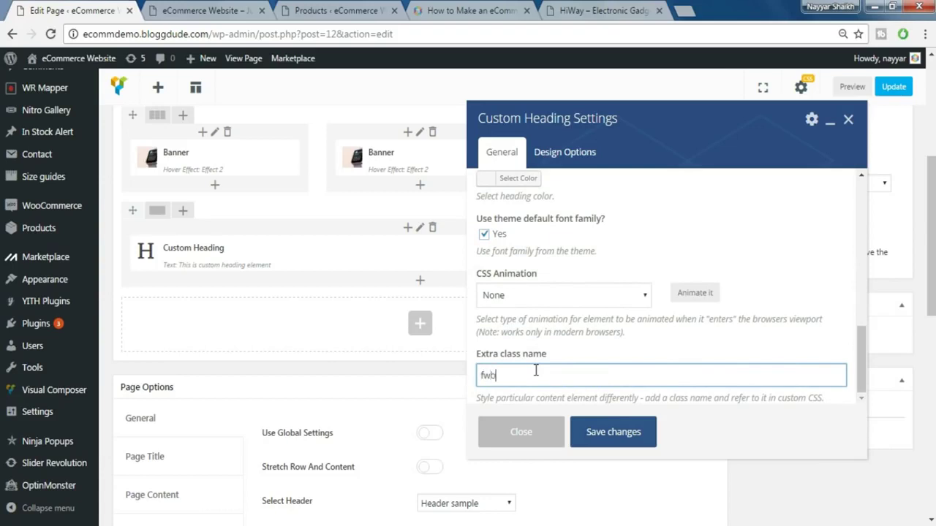
pyautogui.click(613, 432)
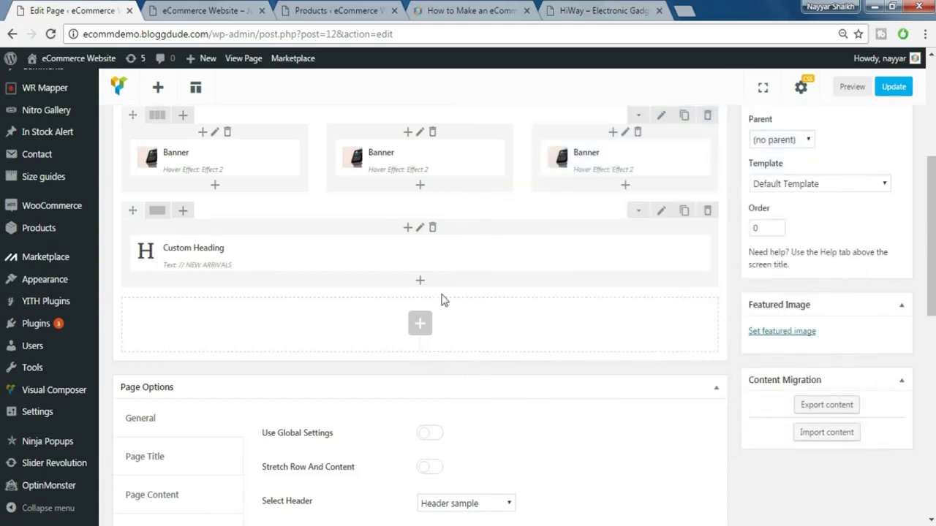
# - Compare with the HiWay demo's new arrivals, then return to the homepage editor
pyautogui.click(570, 10)
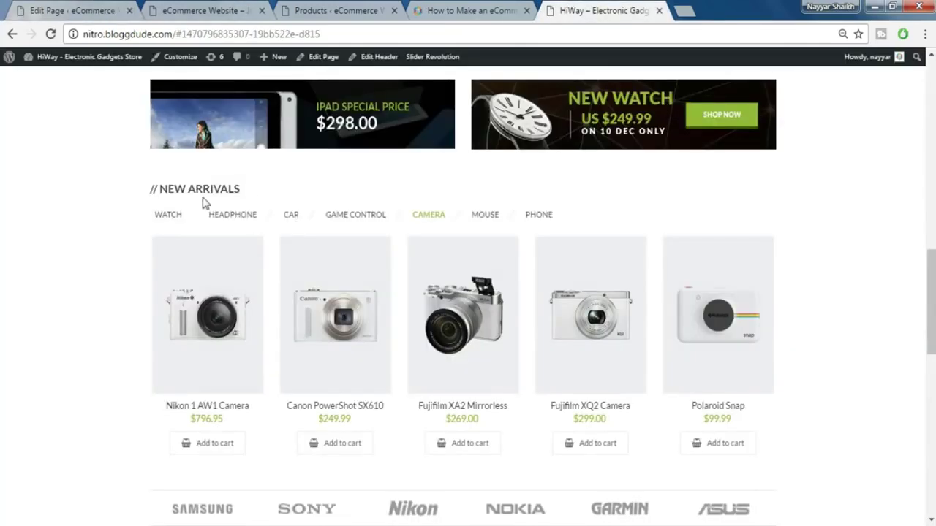
pyautogui.scroll(4, 386, 252)
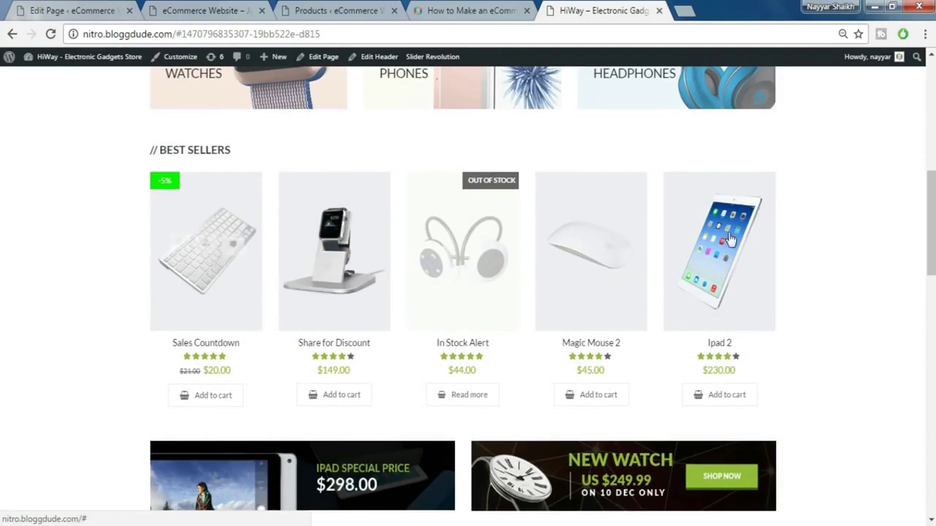
pyautogui.click(69, 9)
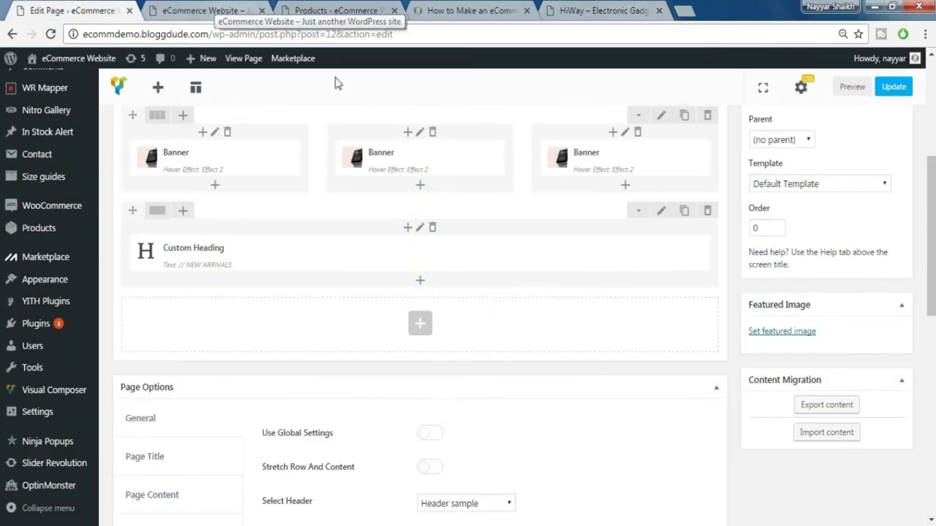
# - Add a Products element below the heading showing the phone category, 5 per page
pyautogui.click(420, 282)
pyautogui.write('prod')
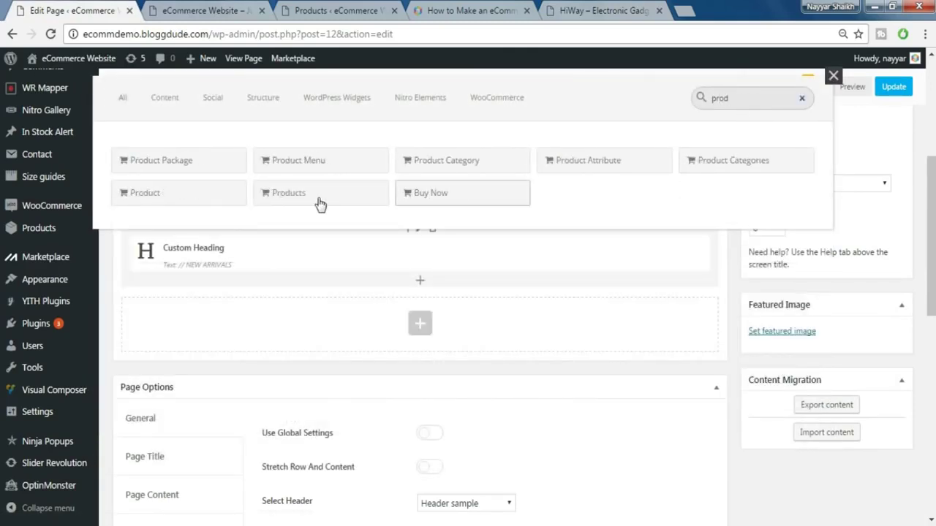
pyautogui.click(314, 203)
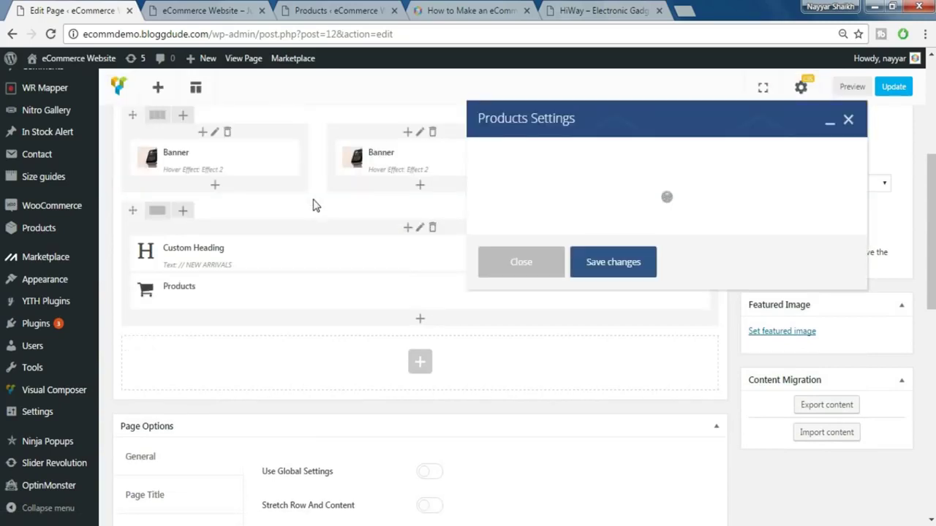
pyautogui.click(515, 210)
pyautogui.click(516, 306)
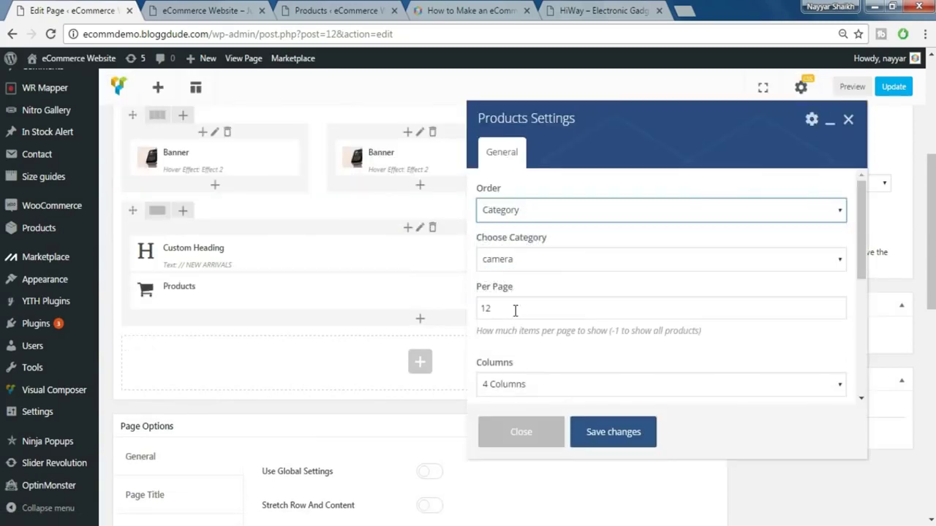
pyautogui.click(528, 263)
pyautogui.click(525, 292)
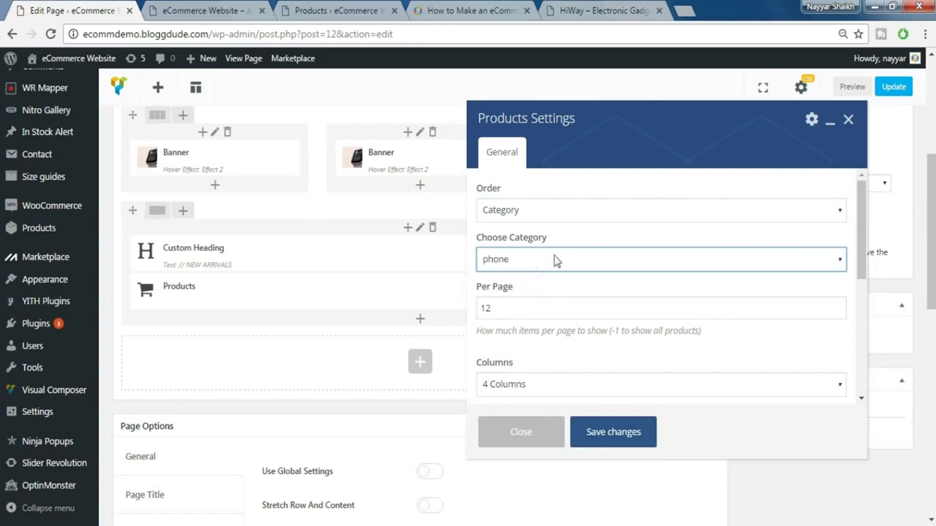
pyautogui.doubleClick(521, 307)
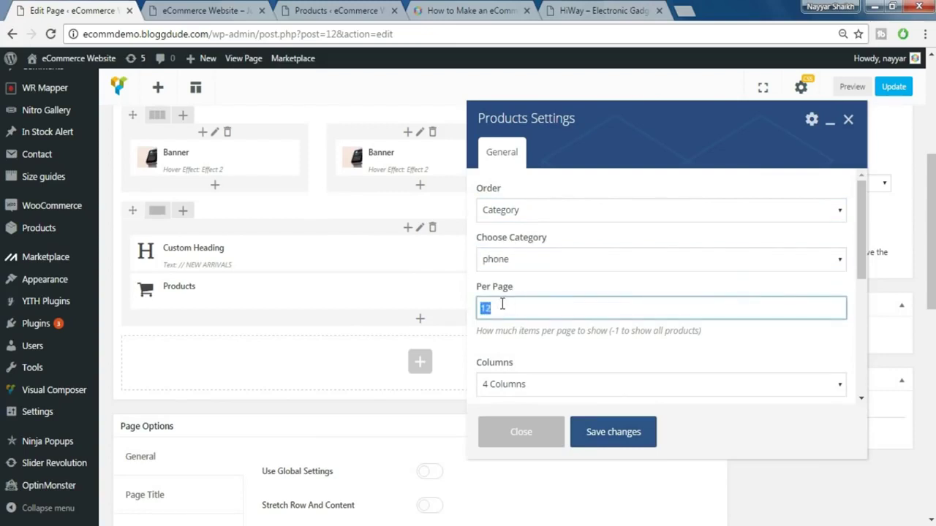
# - Lay out the products in 5 columns with Style 2, save, and view the live storefront
pyautogui.scroll(-1, 532, 308)
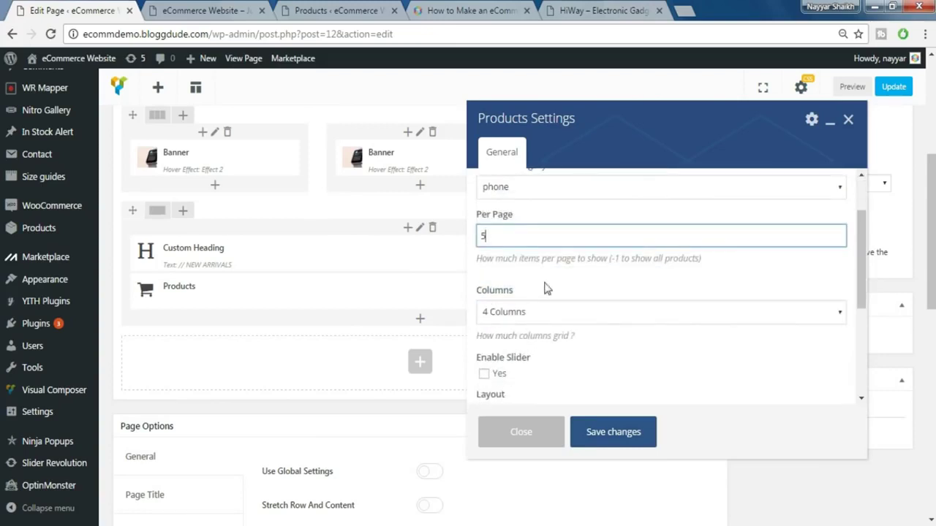
pyautogui.click(543, 312)
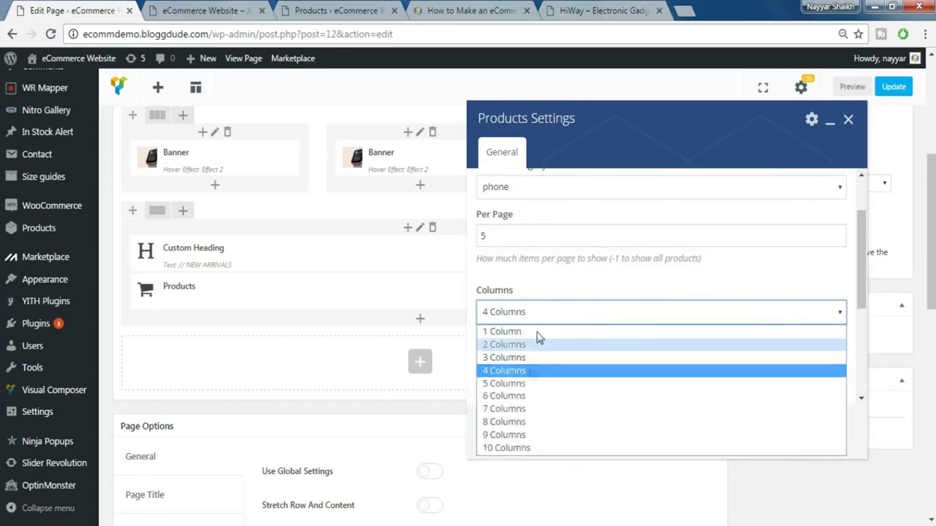
pyautogui.click(528, 386)
pyautogui.scroll(-1, 572, 356)
pyautogui.scroll(-1, 572, 356)
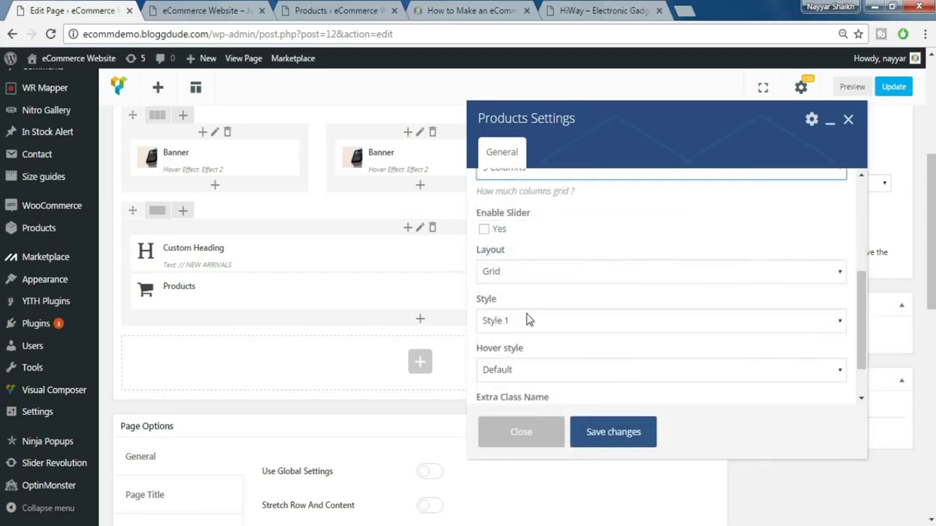
pyautogui.click(527, 319)
pyautogui.click(528, 322)
pyautogui.click(528, 322)
pyautogui.click(541, 353)
pyautogui.scroll(-1, 550, 336)
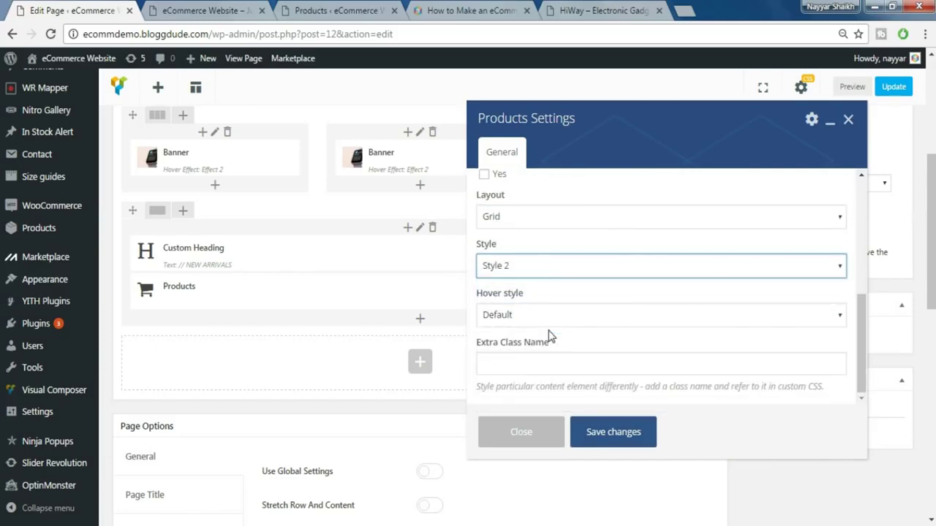
pyautogui.click(618, 431)
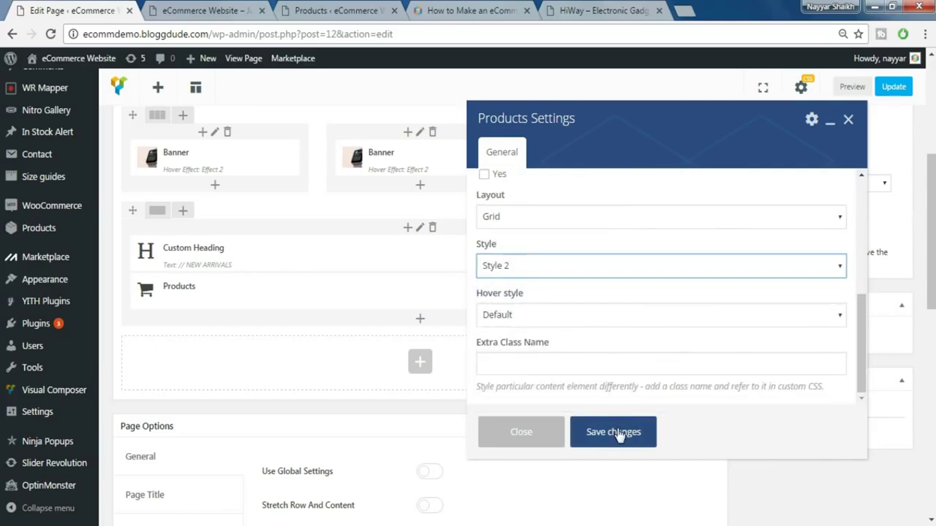
pyautogui.click(583, 10)
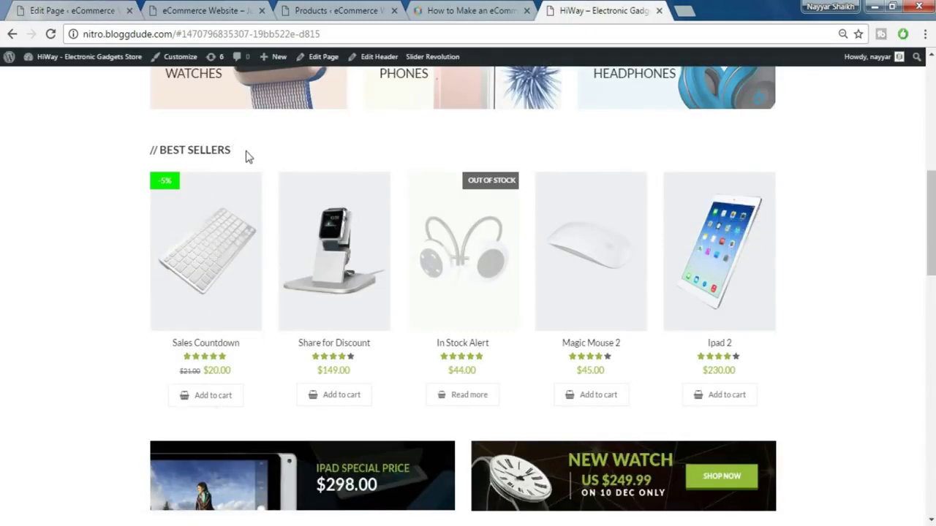
# - Review the storefront's BEST SELLERS section, then return to the page editor
pyautogui.moveTo(248, 155); pyautogui.dragTo(134, 153)
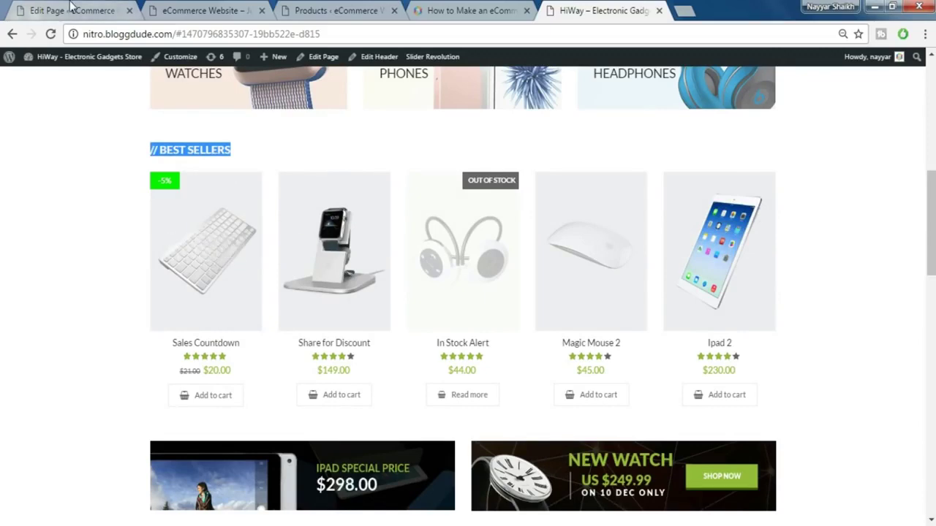
pyautogui.click(71, 8)
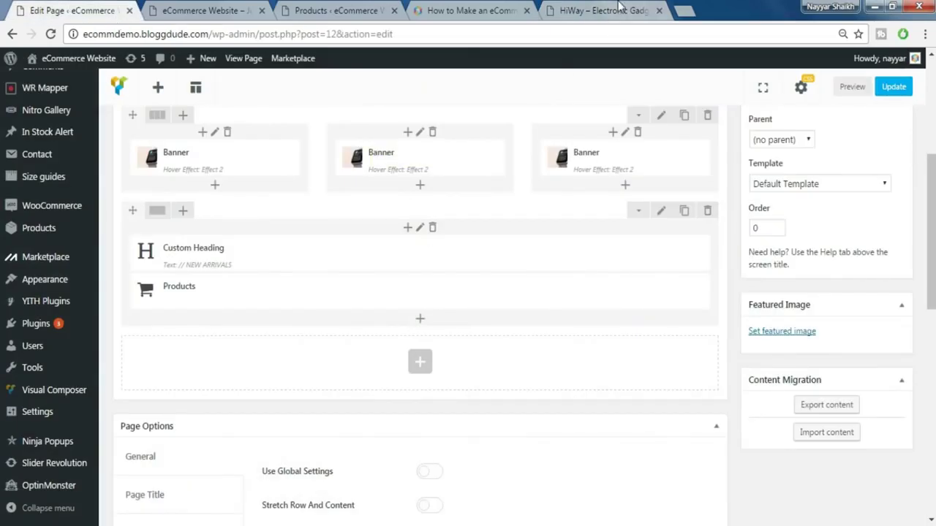
pyautogui.click(621, 9)
pyautogui.scroll(-2, 236, 352)
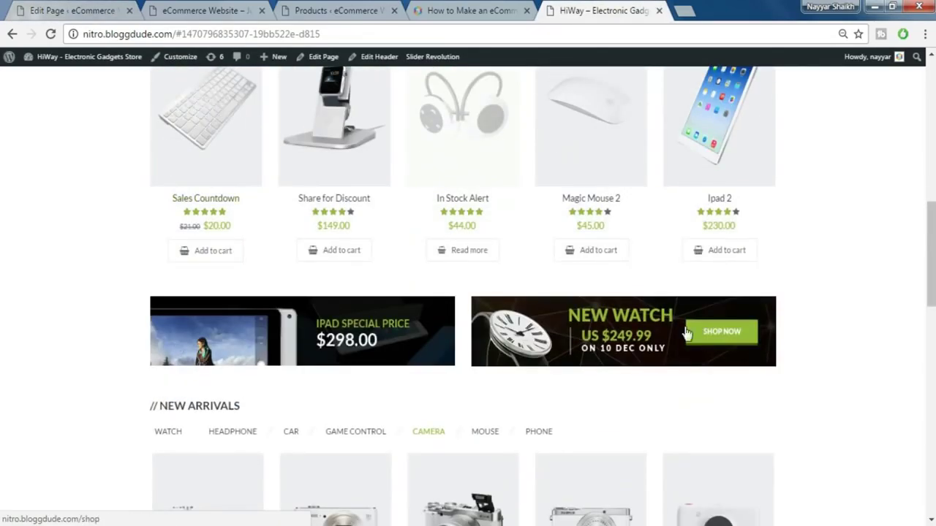
pyautogui.click(117, 8)
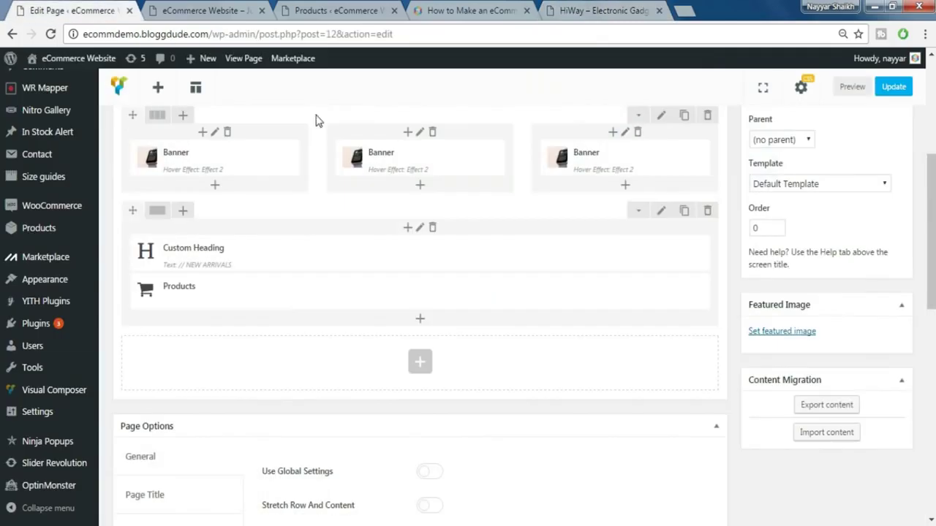
# - Add a Single Image element below the products using the NEW WATCH banner
pyautogui.click(427, 365)
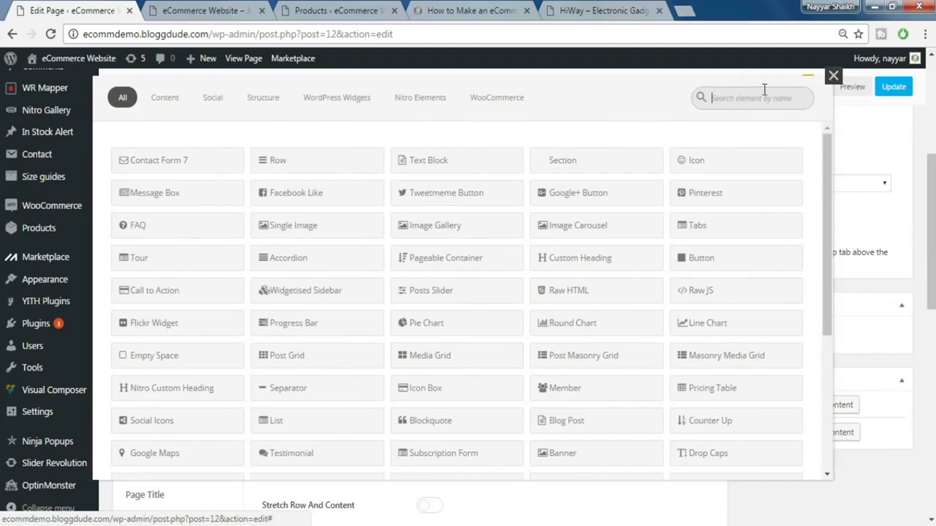
pyautogui.write('sing')
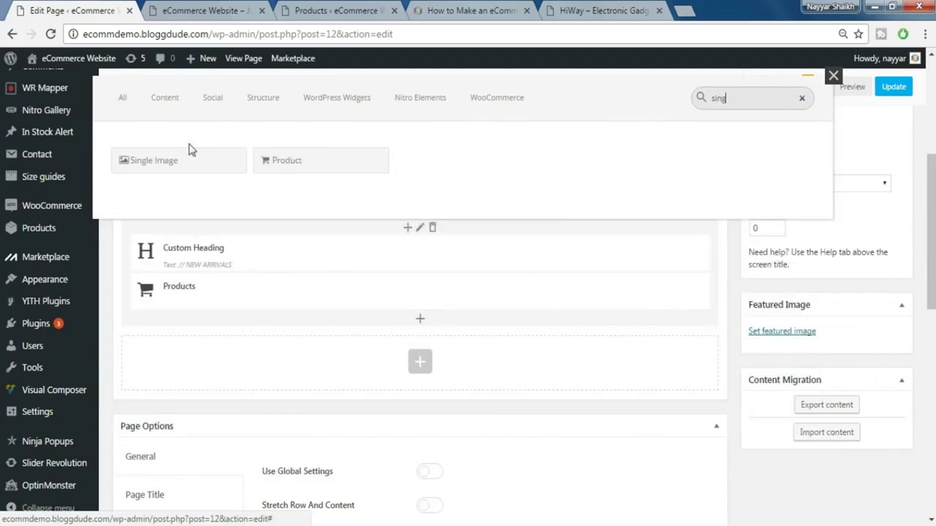
pyautogui.click(188, 161)
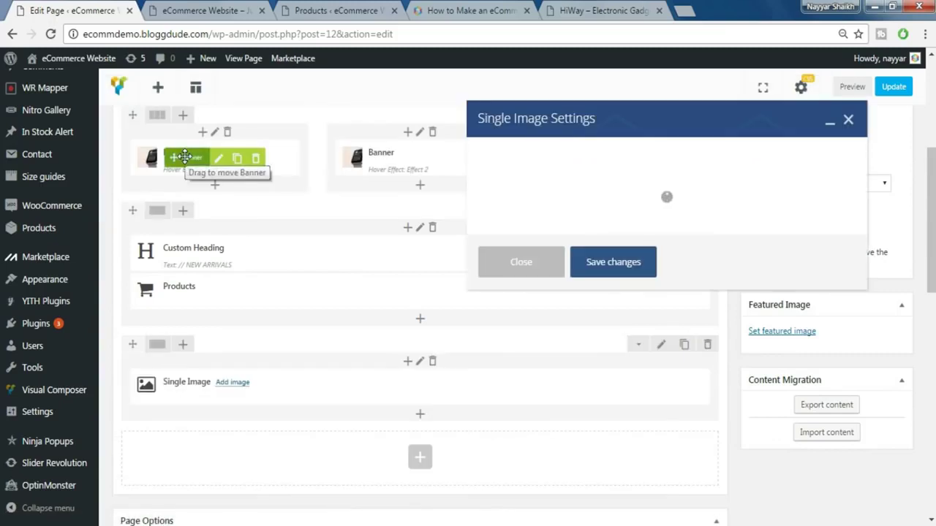
pyautogui.scroll(-1, 529, 336)
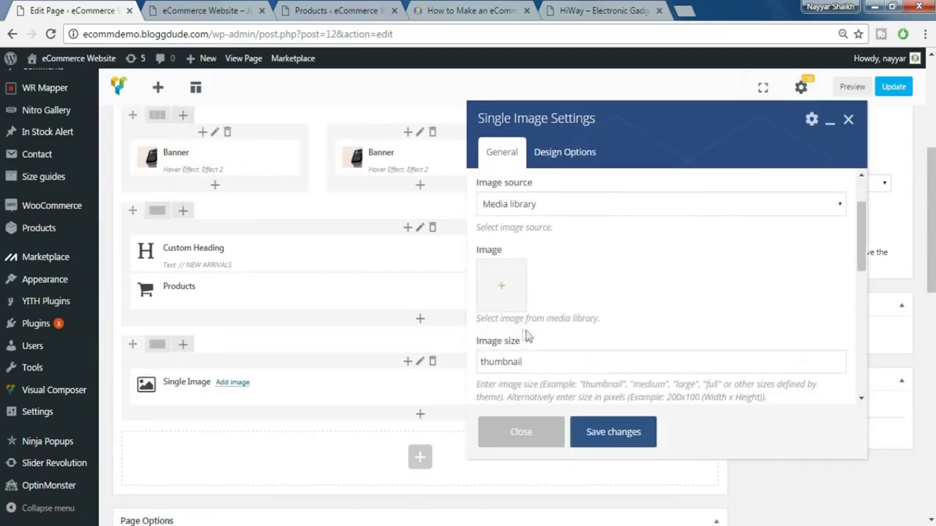
pyautogui.click(495, 285)
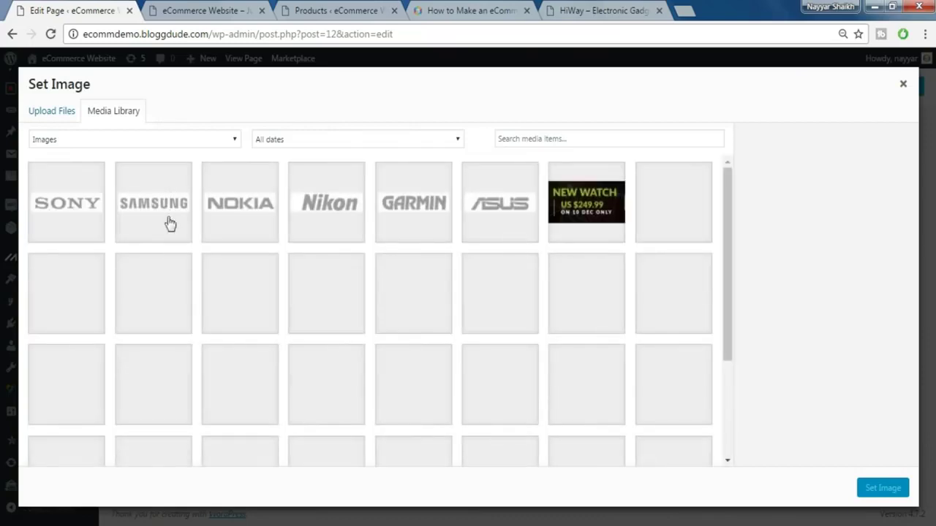
pyautogui.click(594, 217)
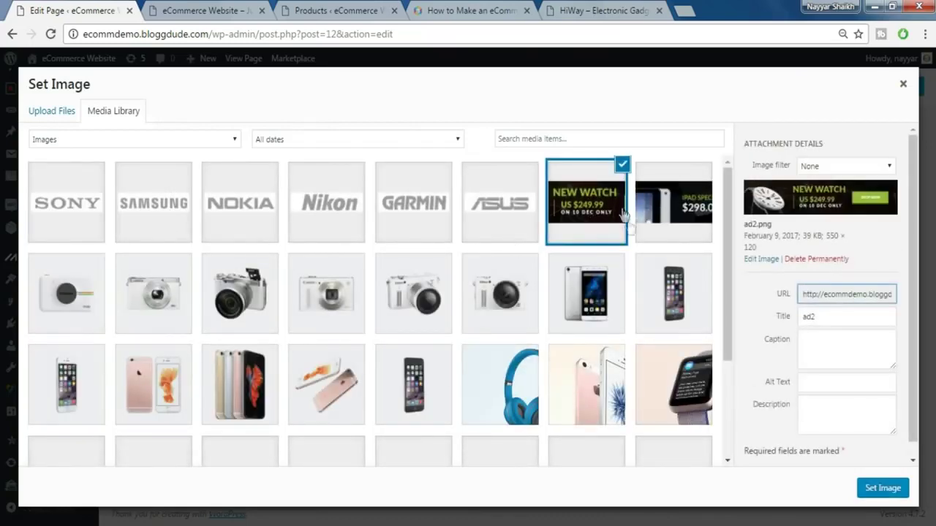
pyautogui.click(890, 492)
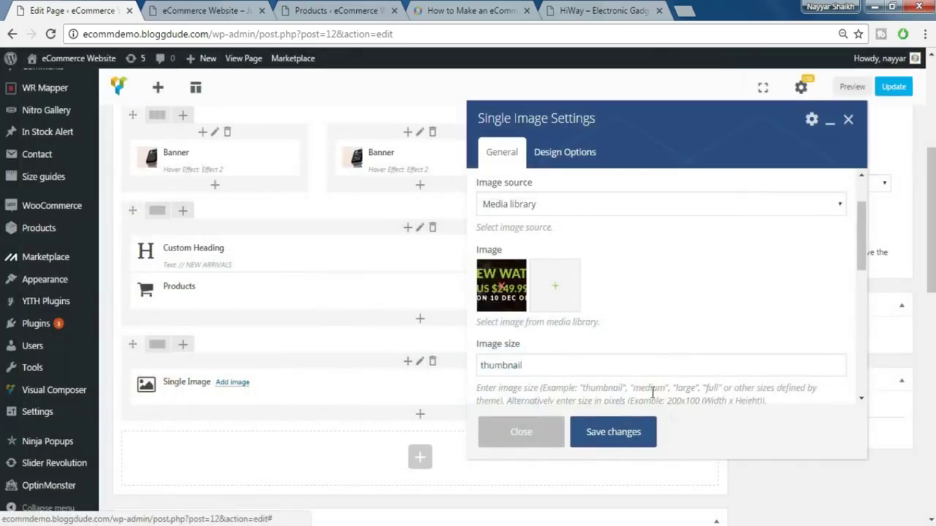
# - Set the image size to full and center-align the image
pyautogui.scroll(-1, 620, 348)
pyautogui.doubleClick(546, 292)
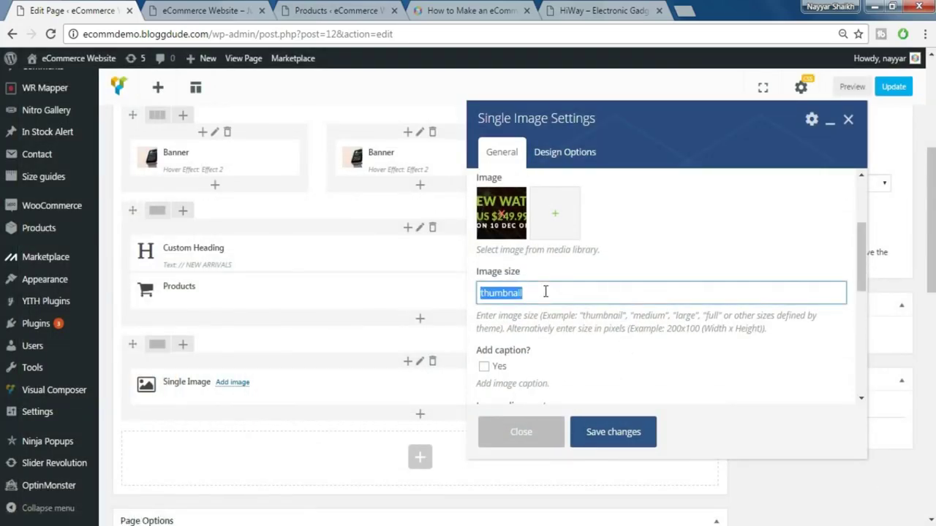
pyautogui.write('full')
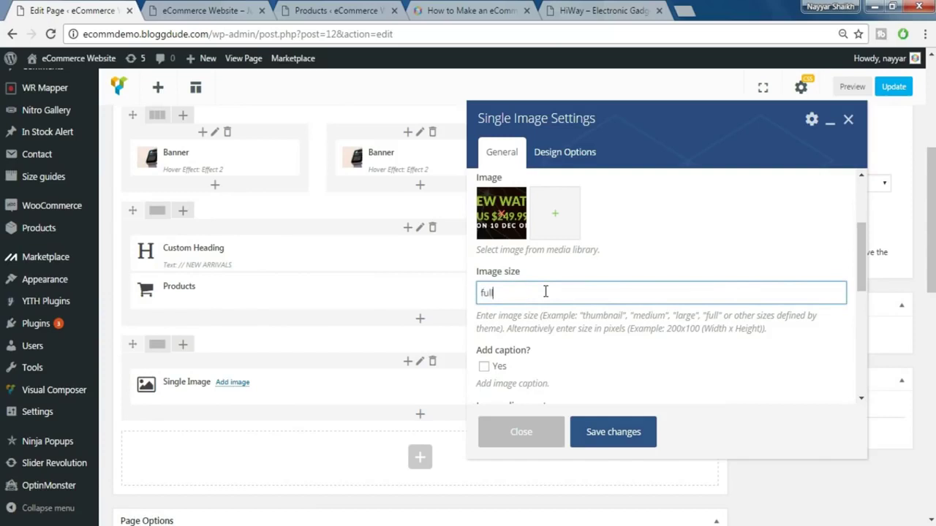
pyautogui.scroll(-2, 566, 284)
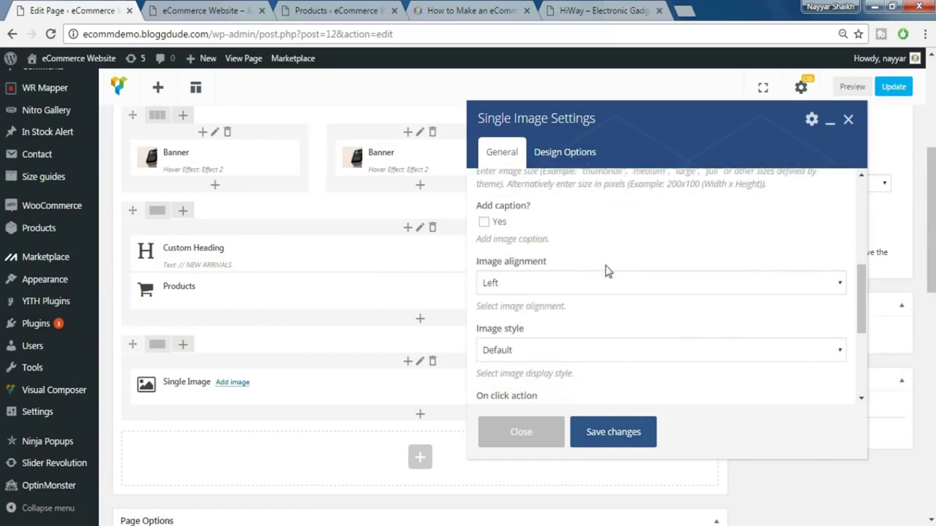
pyautogui.click(568, 287)
pyautogui.click(550, 328)
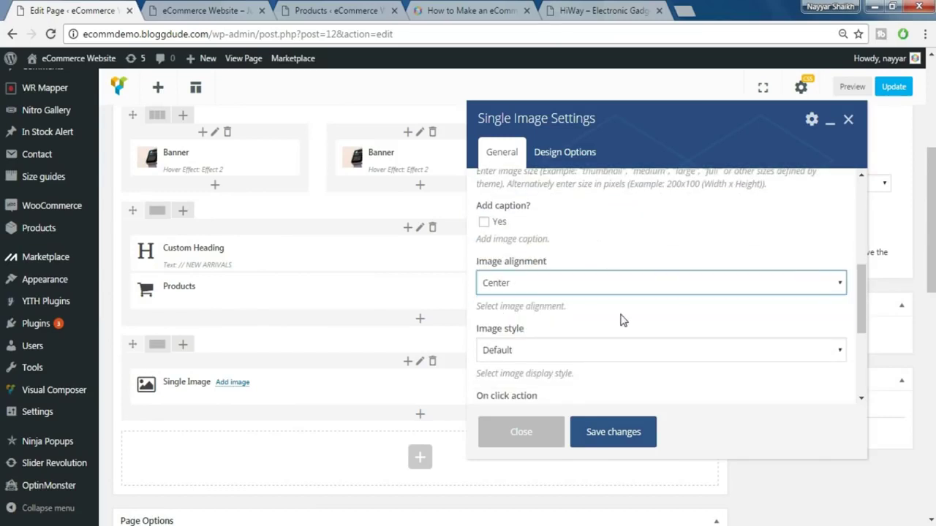
pyautogui.scroll(-1, 621, 319)
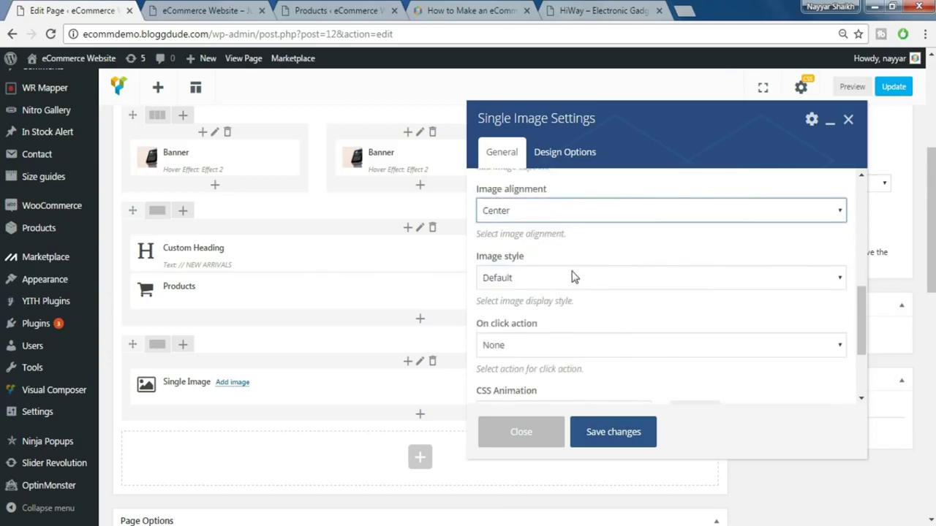
pyautogui.scroll(-1, 606, 307)
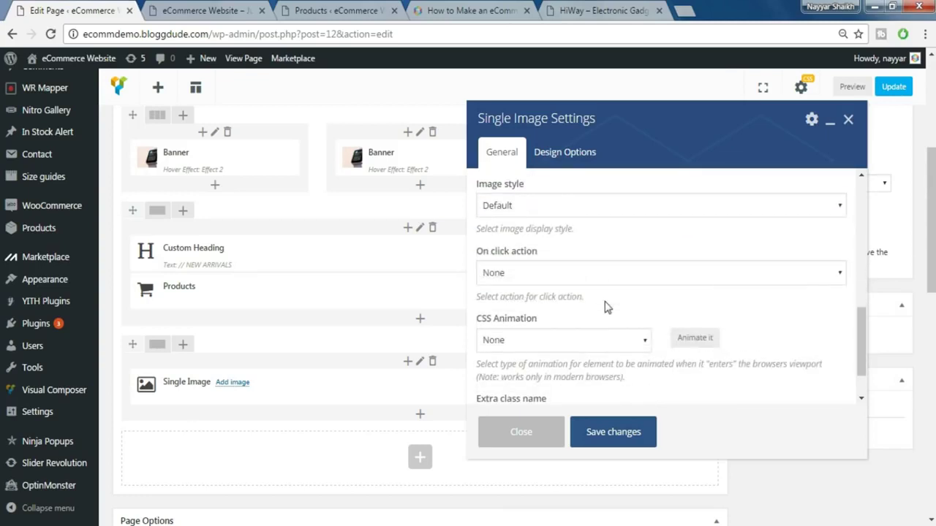
pyautogui.scroll(-1, 590, 306)
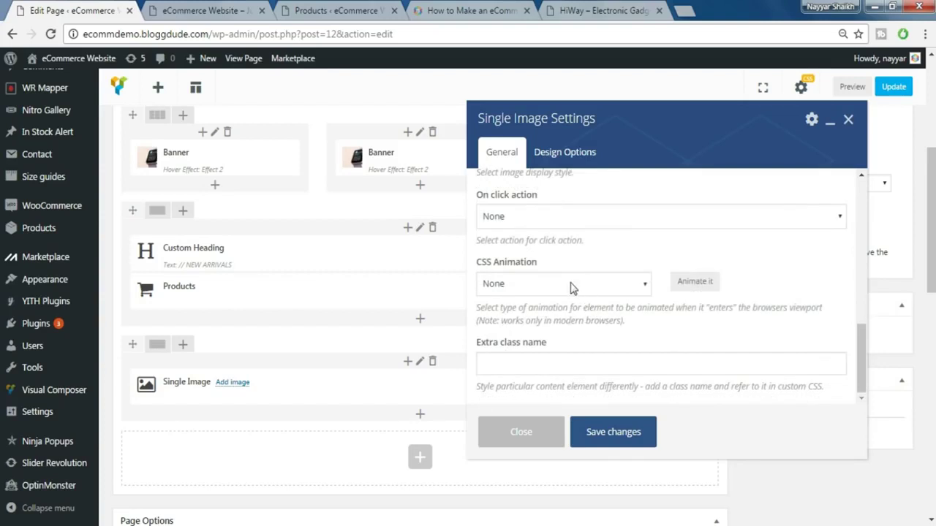
pyautogui.click(573, 286)
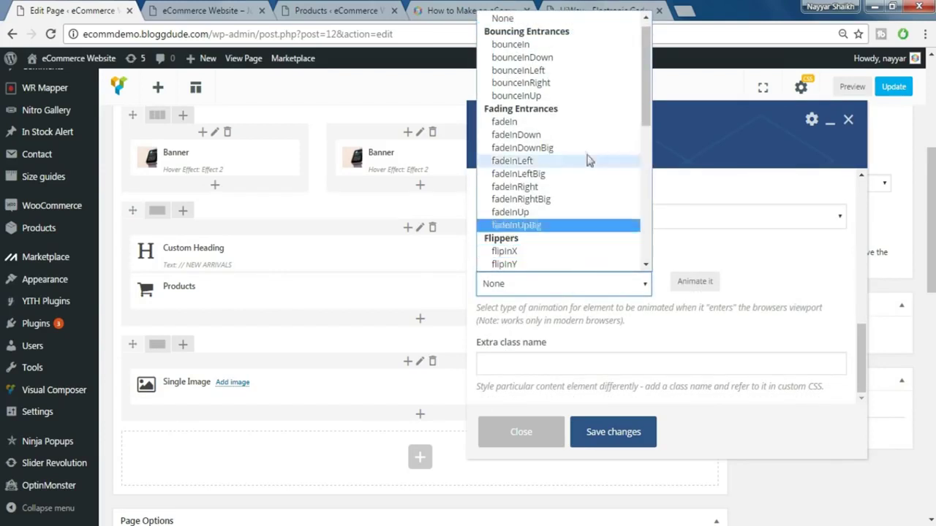
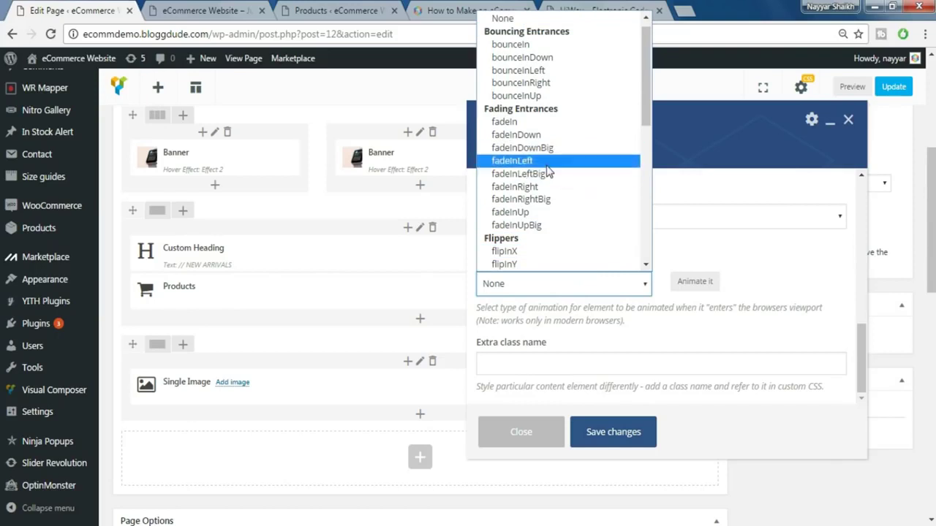
# - Give the Single Image a fadeInLeft entrance animation, save it, and preview the live store
pyautogui.click(564, 161)
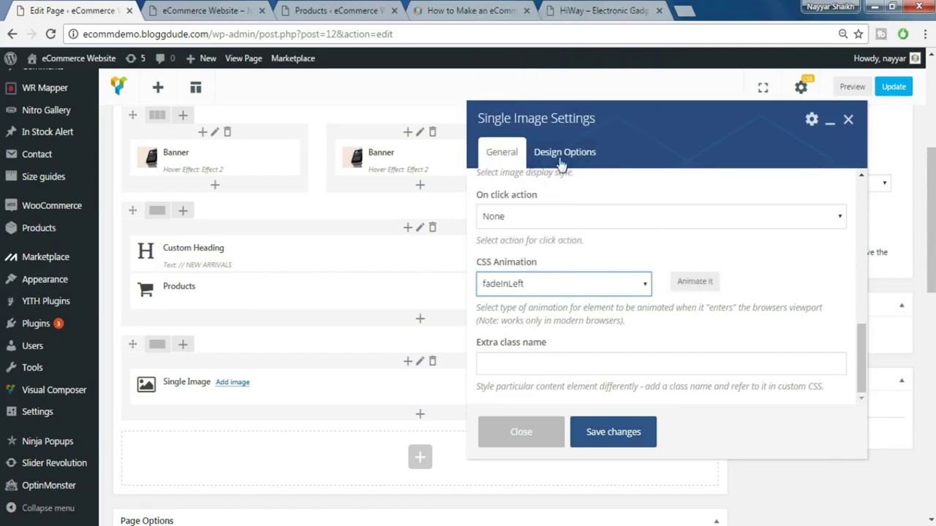
pyautogui.click(619, 436)
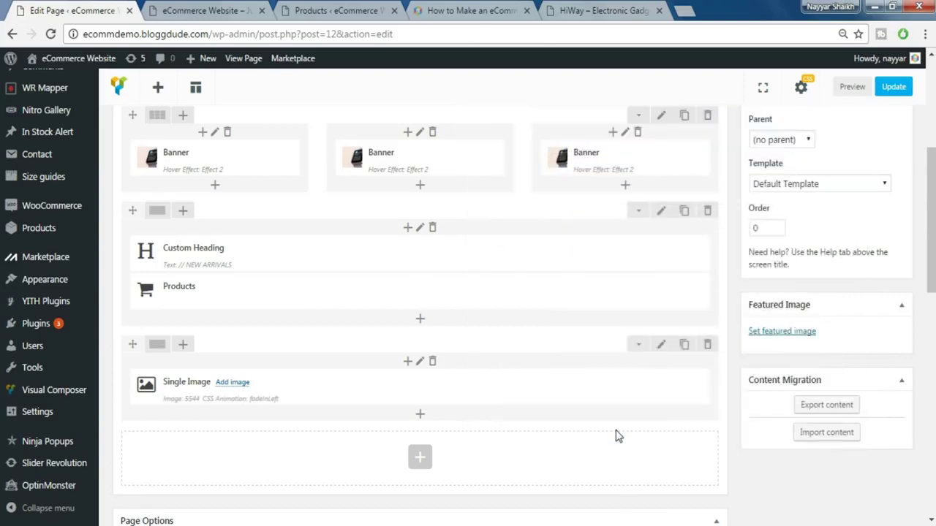
pyautogui.click(228, 18)
pyautogui.click(593, 10)
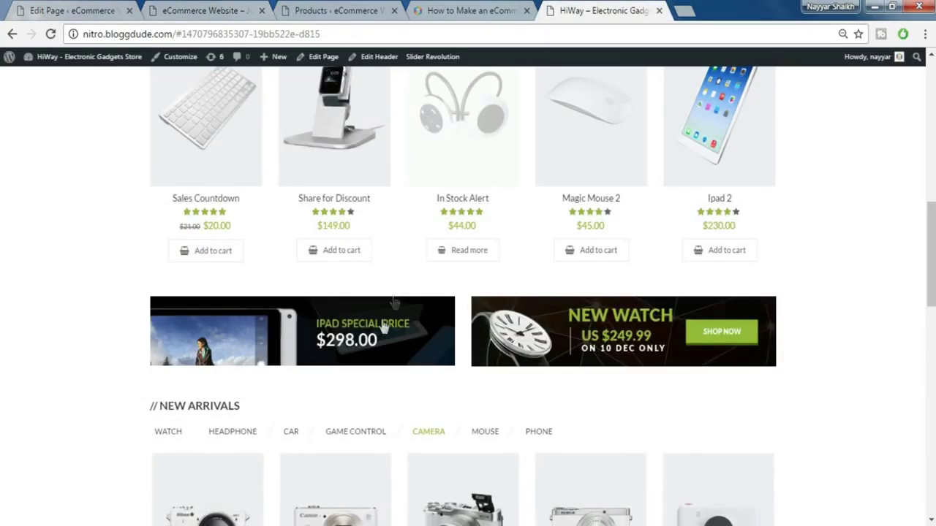
pyautogui.click(95, 9)
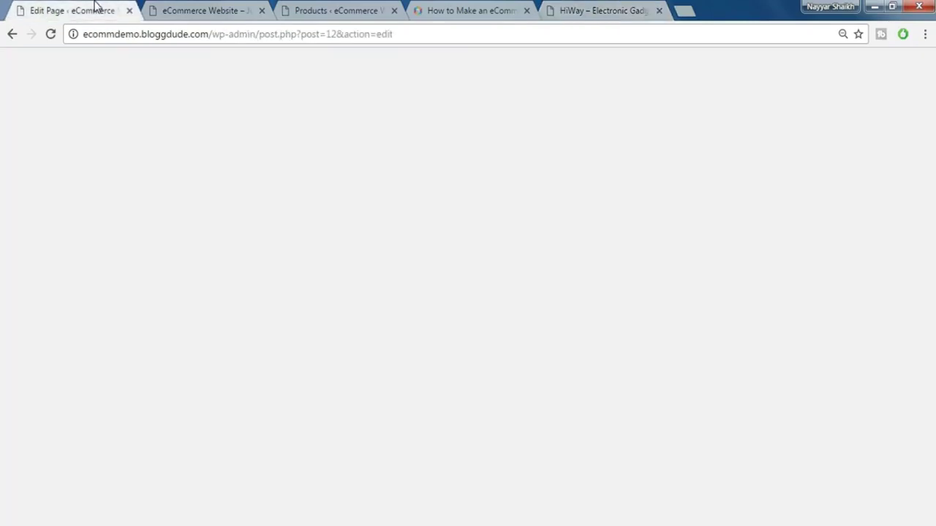
pyautogui.scroll(-1, 303, 396)
pyautogui.moveTo(170, 284)
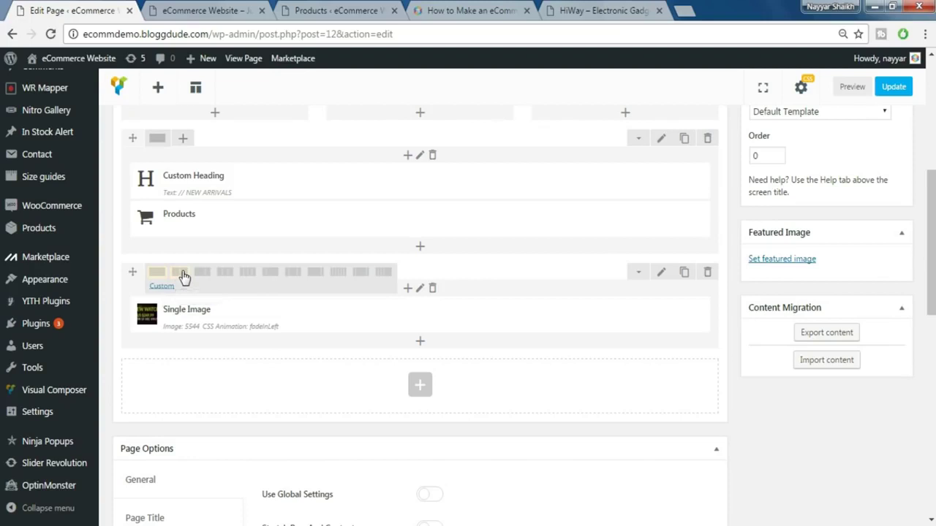
# - Split the row into 1/2 + 1/2 columns and put a cloned Single Image in the right column
pyautogui.click(182, 275)
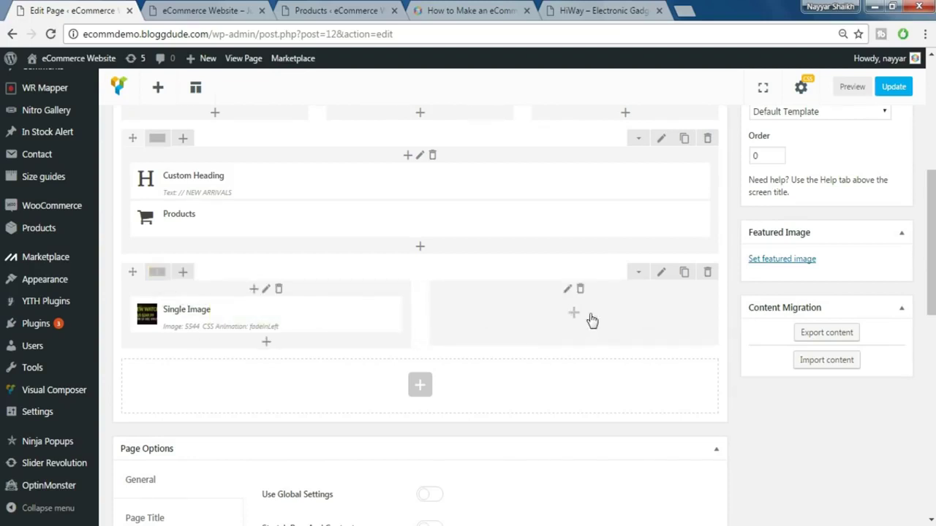
pyautogui.moveTo(265, 315)
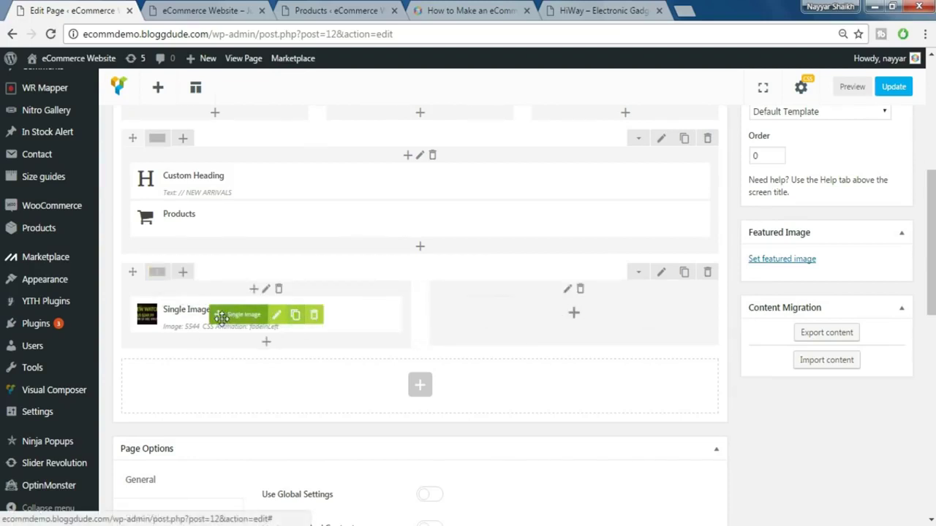
pyautogui.click(295, 323)
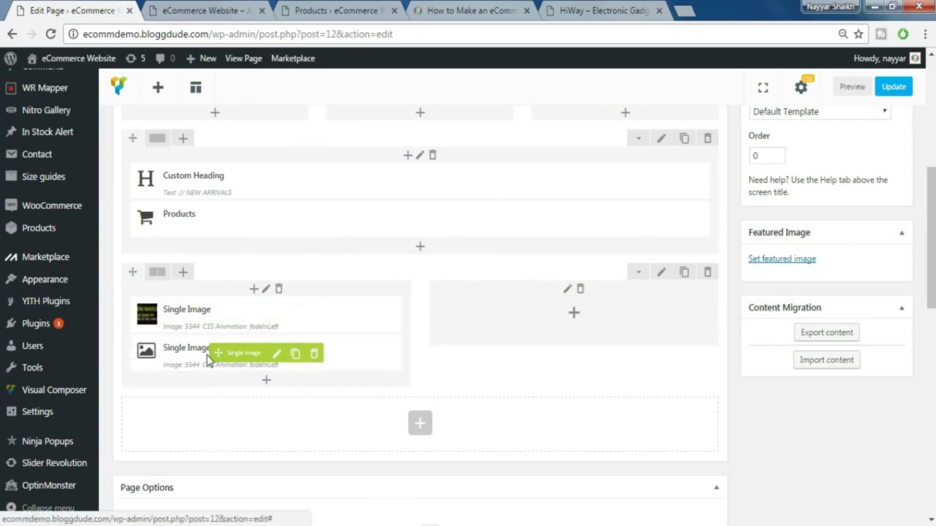
pyautogui.moveTo(223, 351); pyautogui.dragTo(517, 321)
# - Copy the // NEW ARRIVALS heading text from the live storefront
pyautogui.click(565, 8)
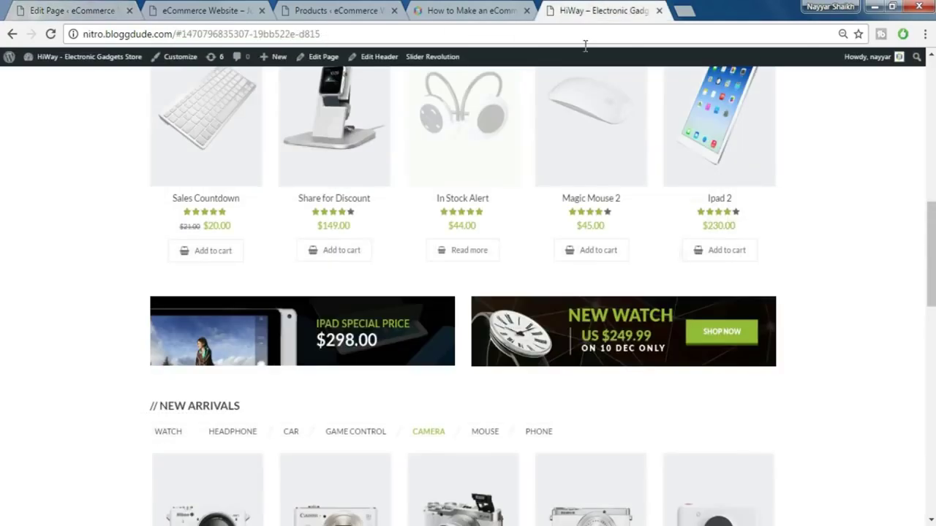
pyautogui.scroll(-2, 905, 334)
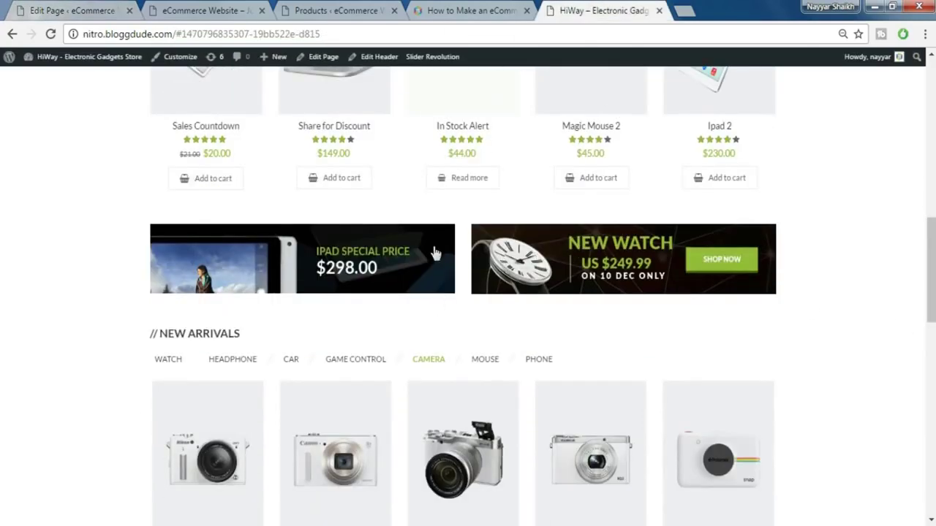
pyautogui.scroll(-2, 729, 321)
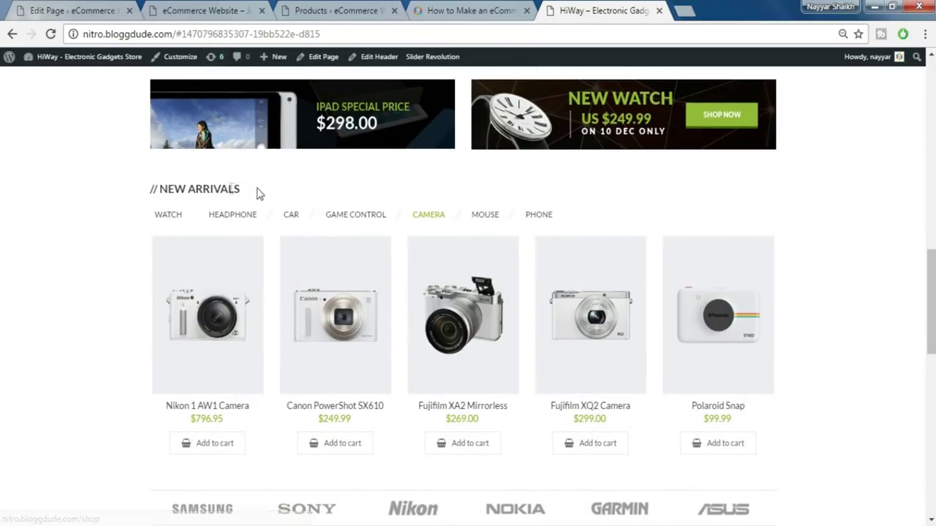
pyautogui.moveTo(252, 190); pyautogui.dragTo(153, 191)
pyautogui.moveTo(265, 194); pyautogui.dragTo(137, 184)
pyautogui.hotkey('ctrl', 'c')
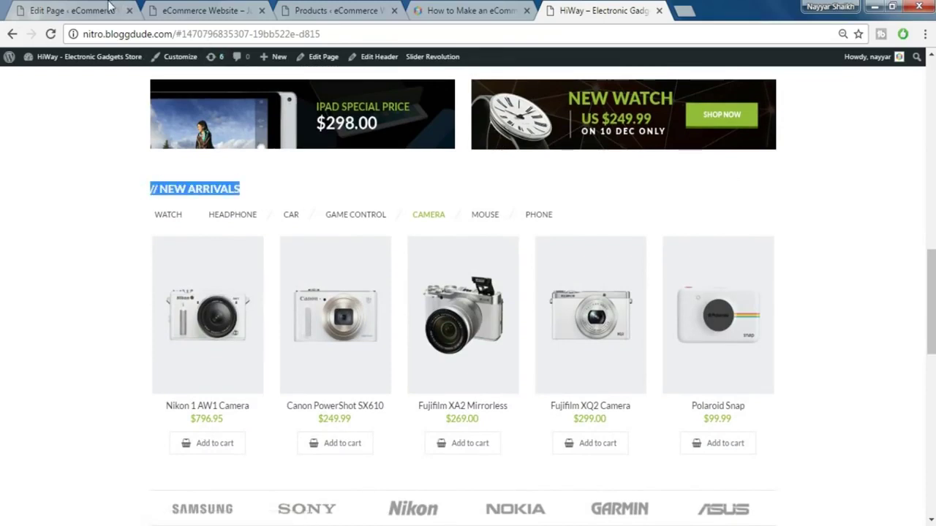
pyautogui.click(109, 7)
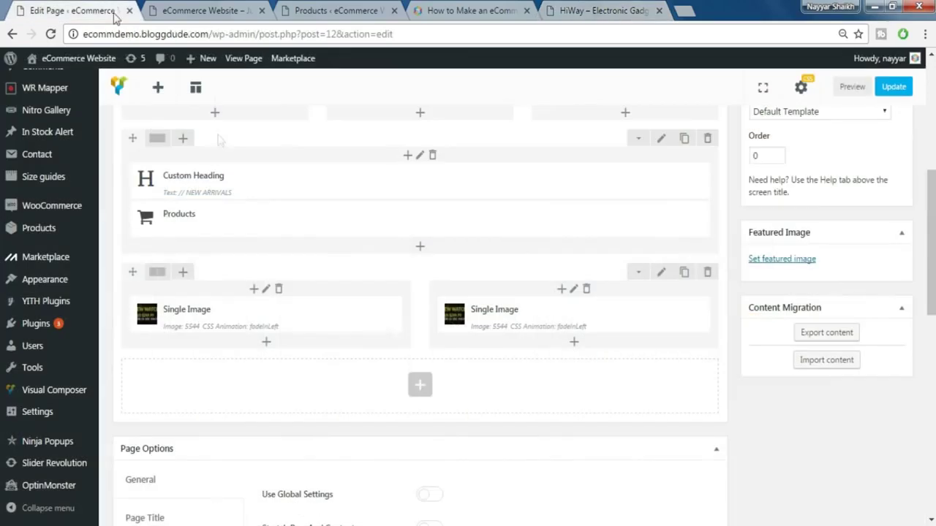
# - Add a Custom Heading as a new row with the pasted // NEW ARRIVALS text
pyautogui.click(419, 389)
pyautogui.click(759, 98)
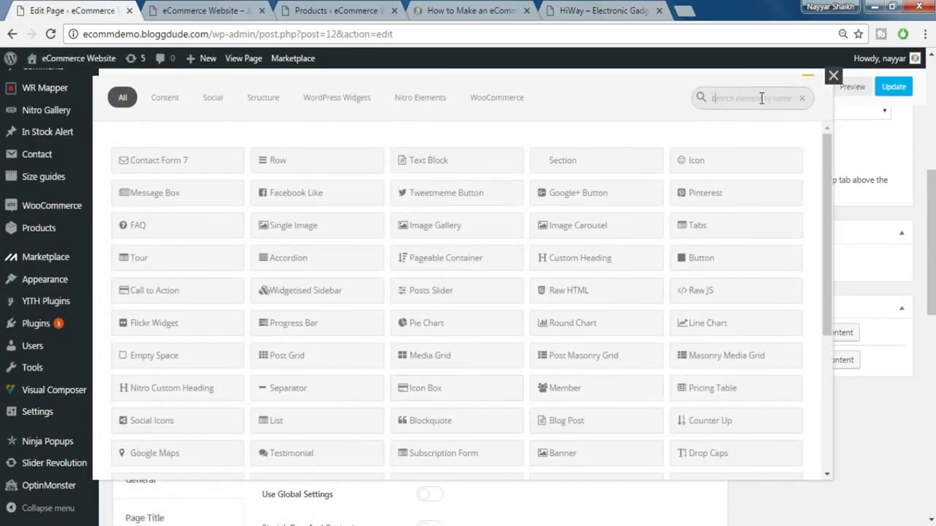
pyautogui.write('dust')
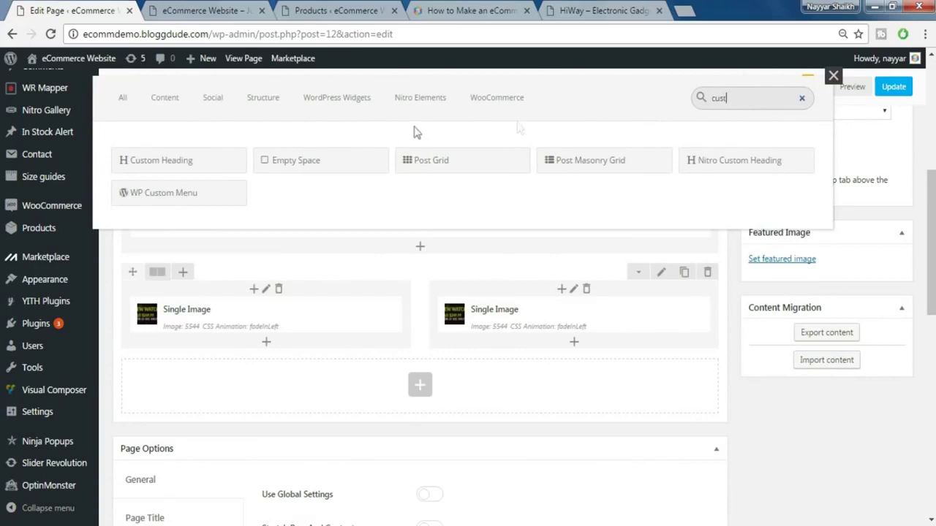
pyautogui.click(218, 161)
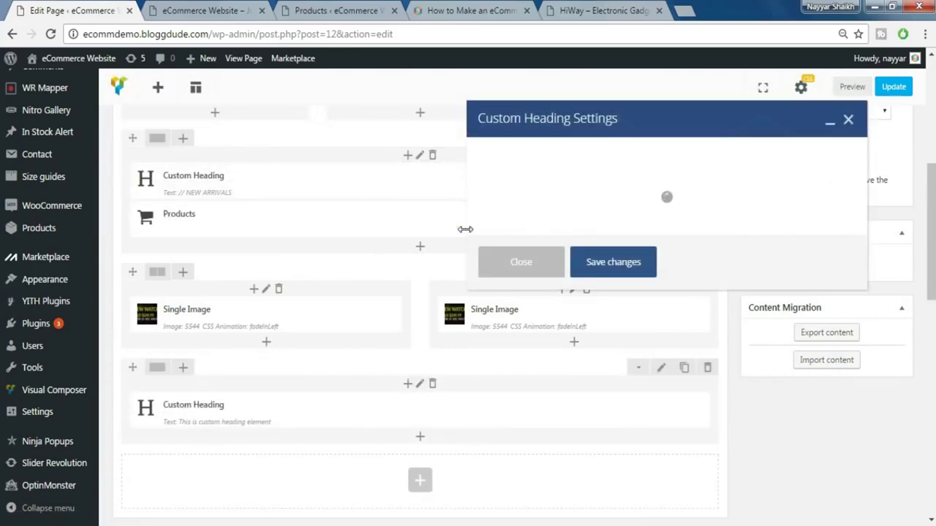
pyautogui.click(574, 279)
pyautogui.hotkey('ctrl', 'a')
pyautogui.hotkey('ctrl', 'v')
# - Set the heading's element tag, font size 20 and line height 20px
pyautogui.scroll(-1, 534, 273)
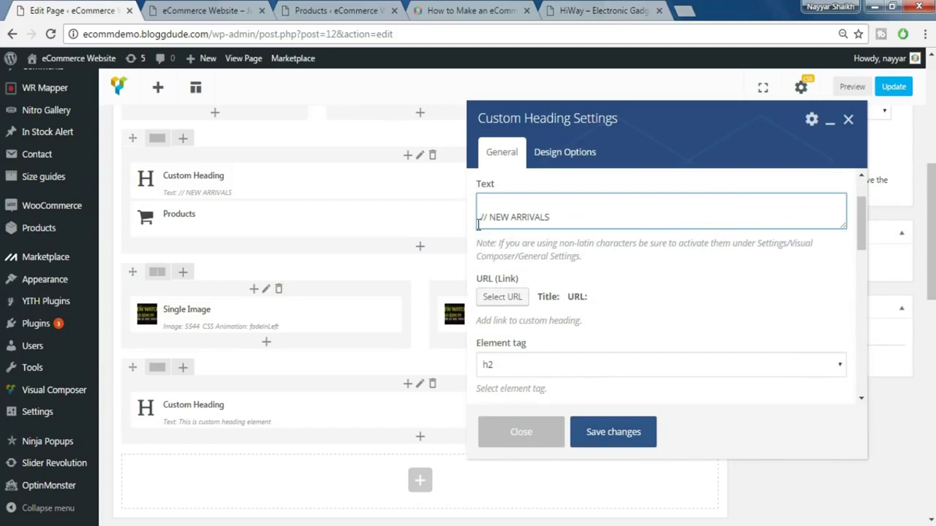
pyautogui.scroll(-1, 478, 224)
pyautogui.scroll(-1, 648, 293)
pyautogui.click(556, 293)
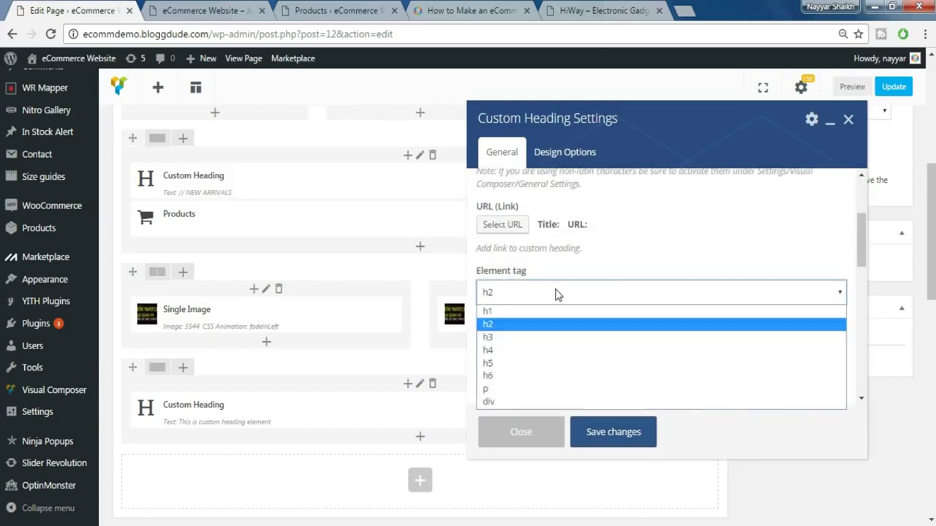
pyautogui.click(548, 351)
pyautogui.scroll(-2, 640, 350)
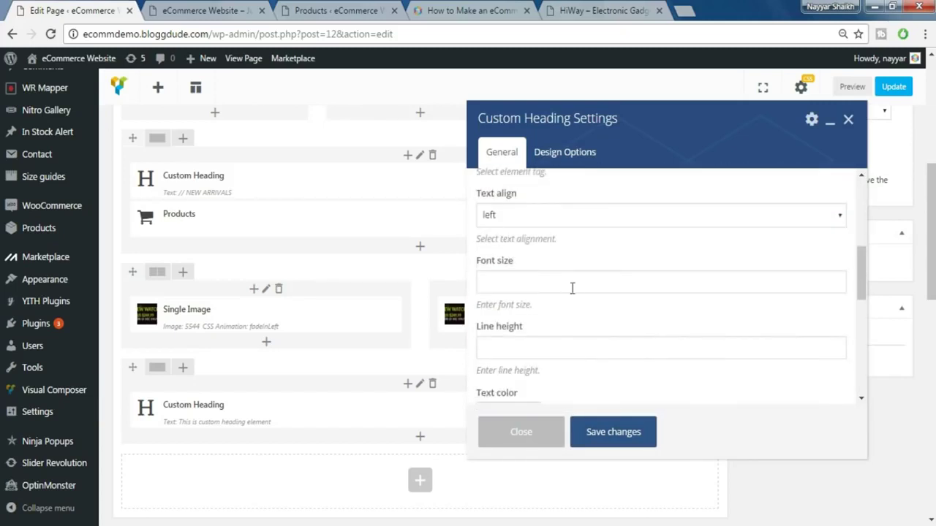
pyautogui.click(526, 276)
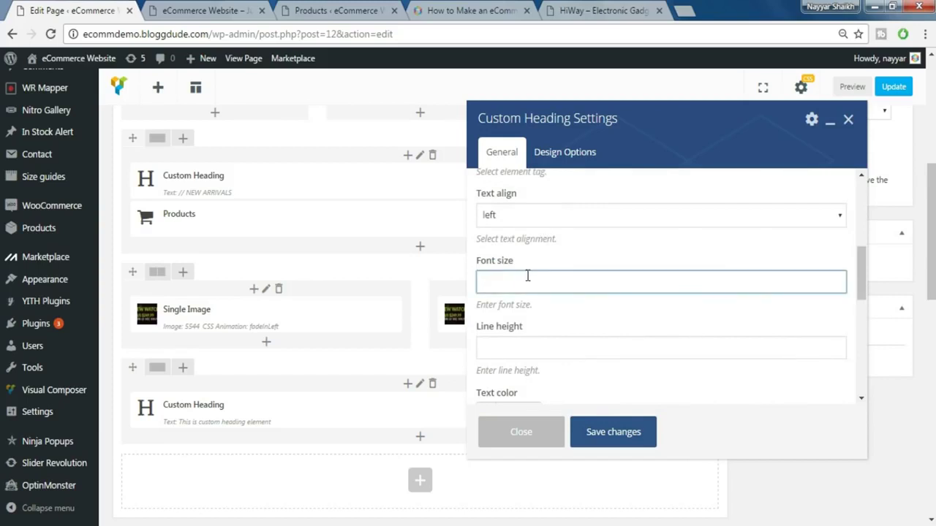
pyautogui.click(532, 344)
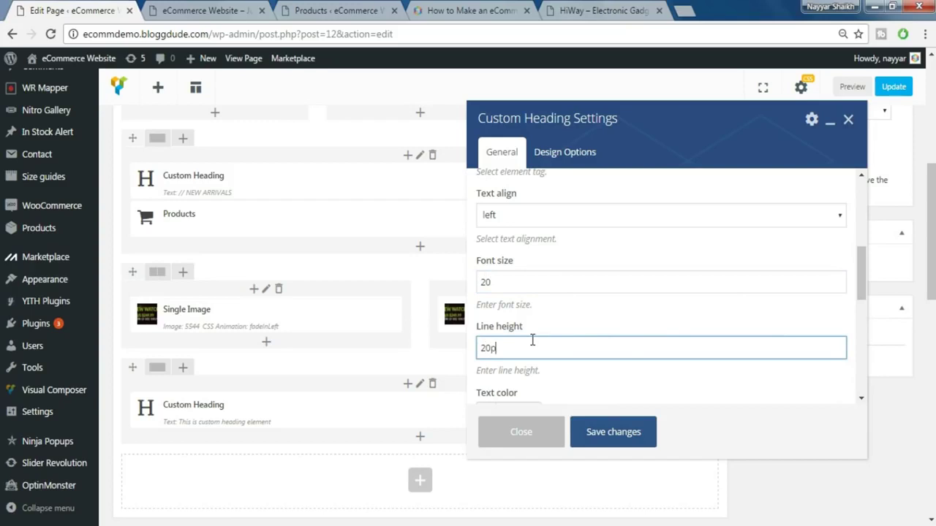
# - Use the theme's default font, add extra class fwb, and save the heading
pyautogui.scroll(-2, 555, 333)
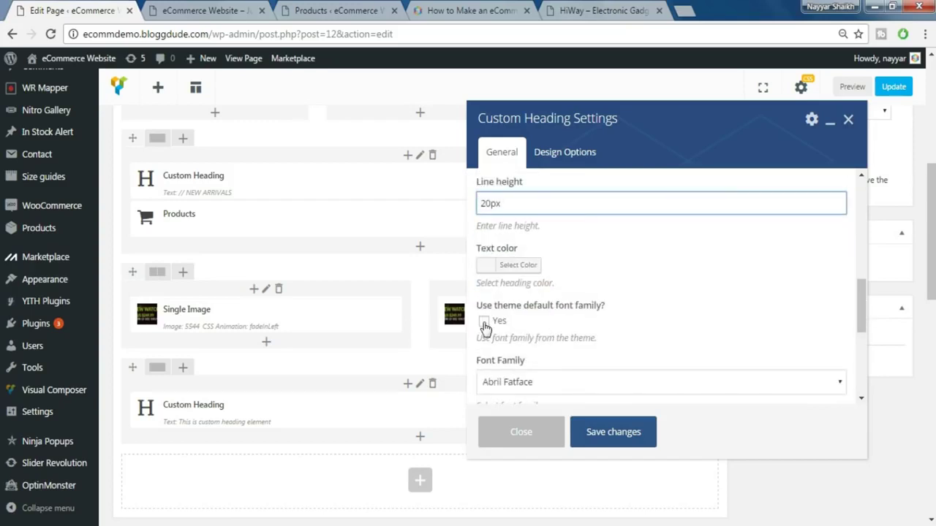
pyautogui.click(484, 322)
pyautogui.scroll(-1, 612, 329)
pyautogui.click(570, 365)
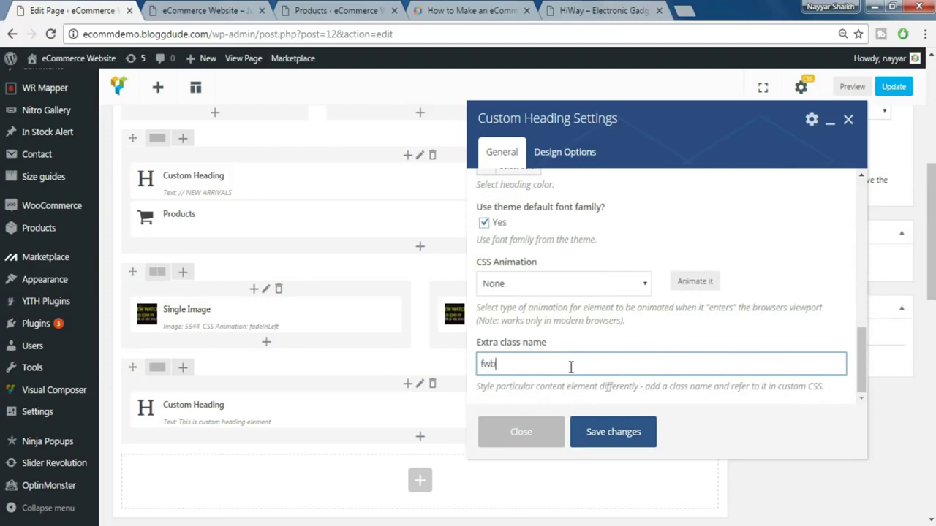
pyautogui.write('fwb')
pyautogui.click(604, 430)
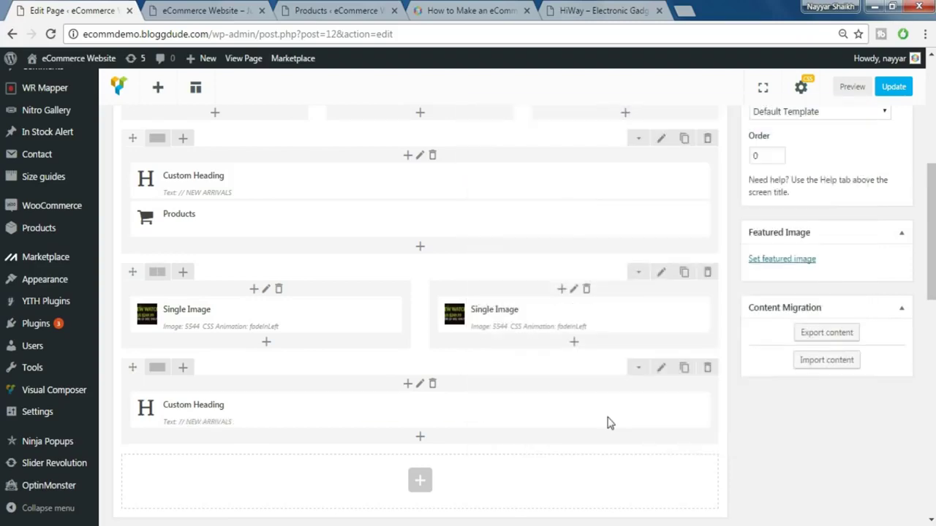
# - Browse the storefront's New Arrivals headphones, game controllers, cameras and mice for reference
pyautogui.click(601, 10)
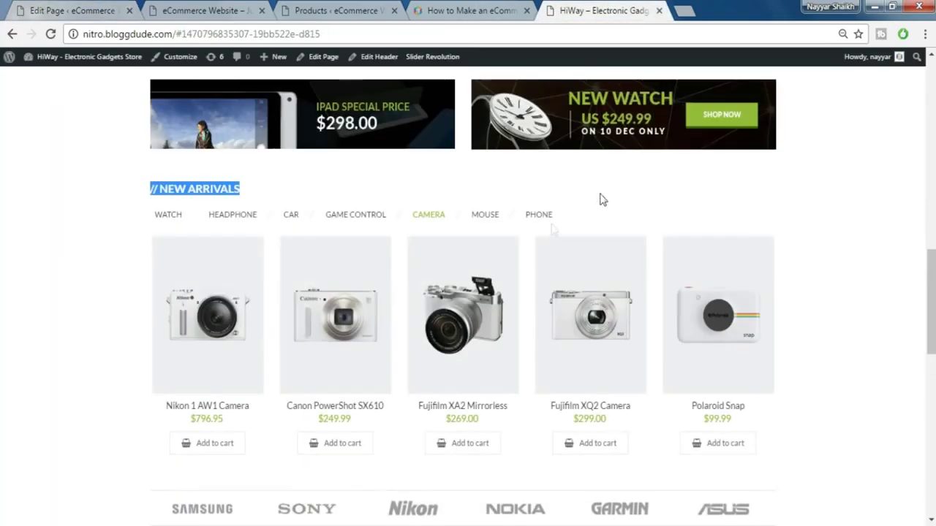
pyautogui.click(240, 218)
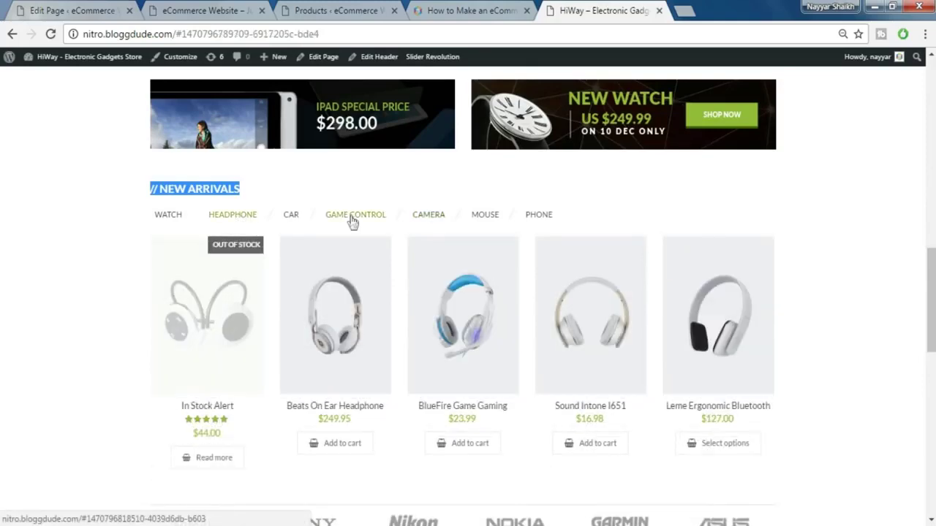
pyautogui.click(354, 217)
pyautogui.click(442, 222)
pyautogui.click(495, 217)
pyautogui.click(110, 9)
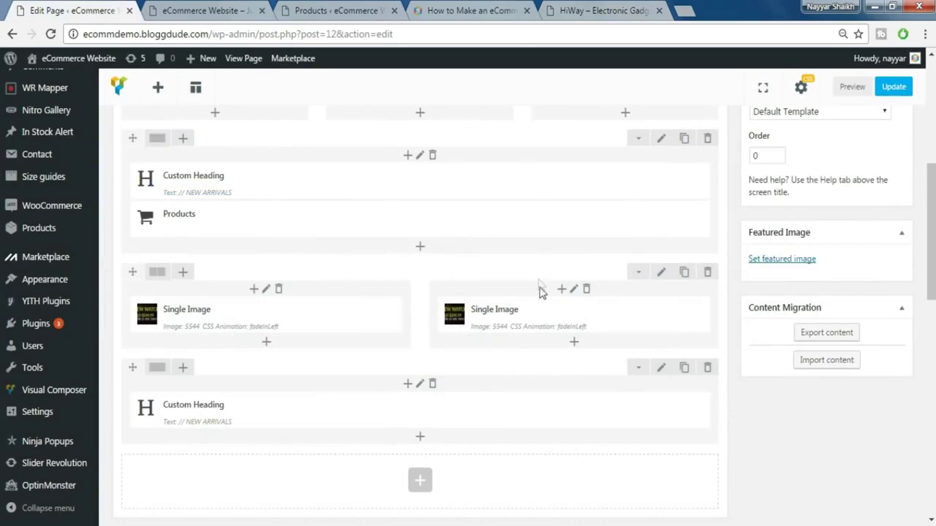
# - Insert a Tabs element below the // NEW ARRIVALS heading
pyautogui.scroll(-3, 538, 292)
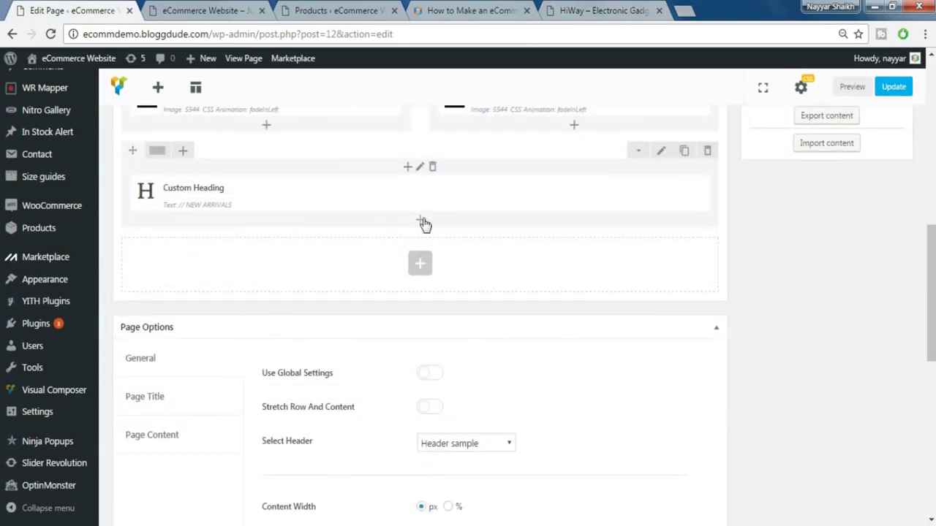
pyautogui.click(420, 223)
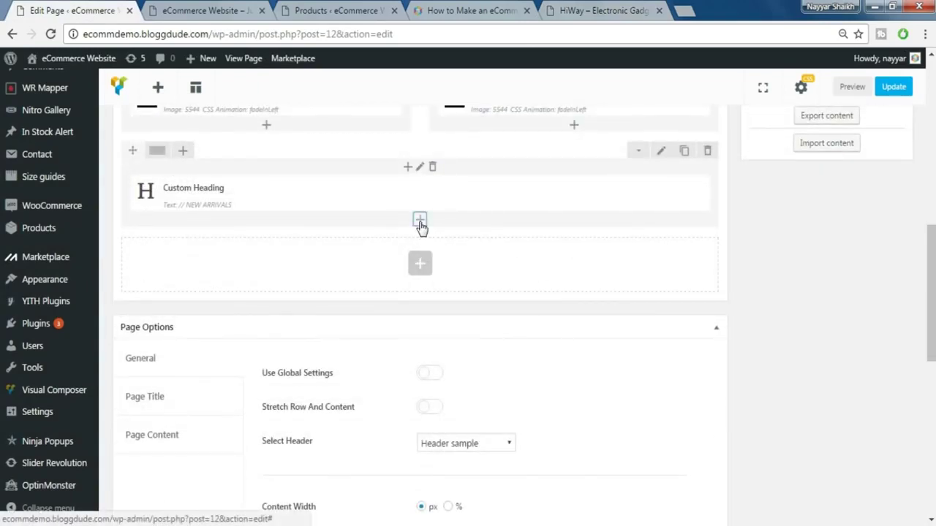
pyautogui.write('tabs')
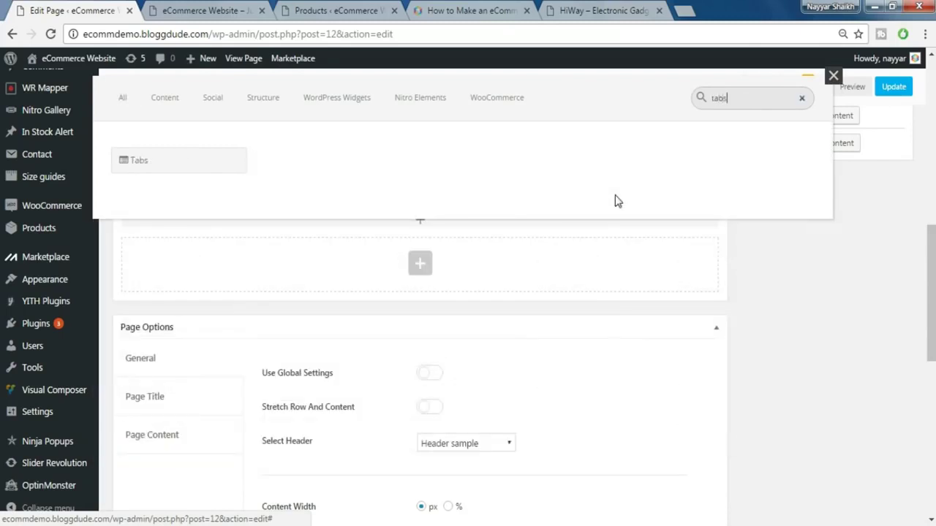
pyautogui.click(201, 163)
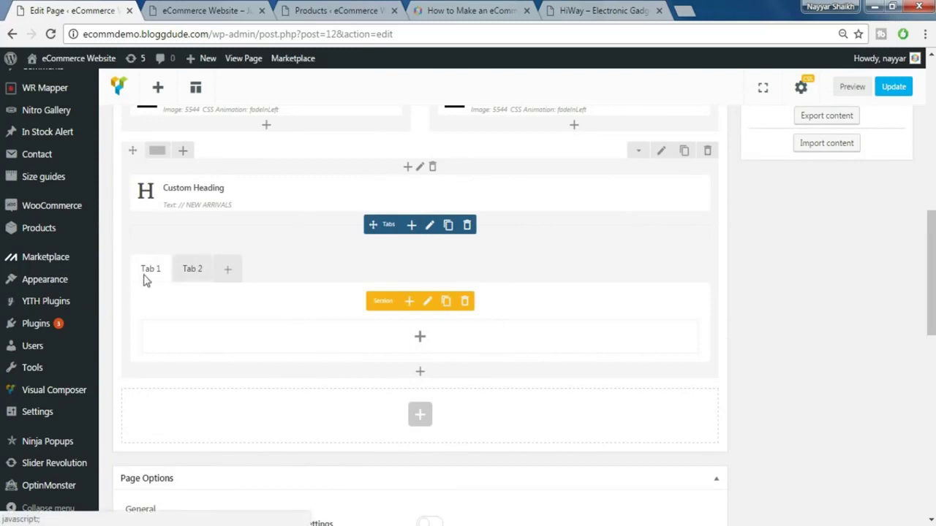
# - Rename the first tab from 'Tab 1' to 'Phone' and save
pyautogui.click(429, 310)
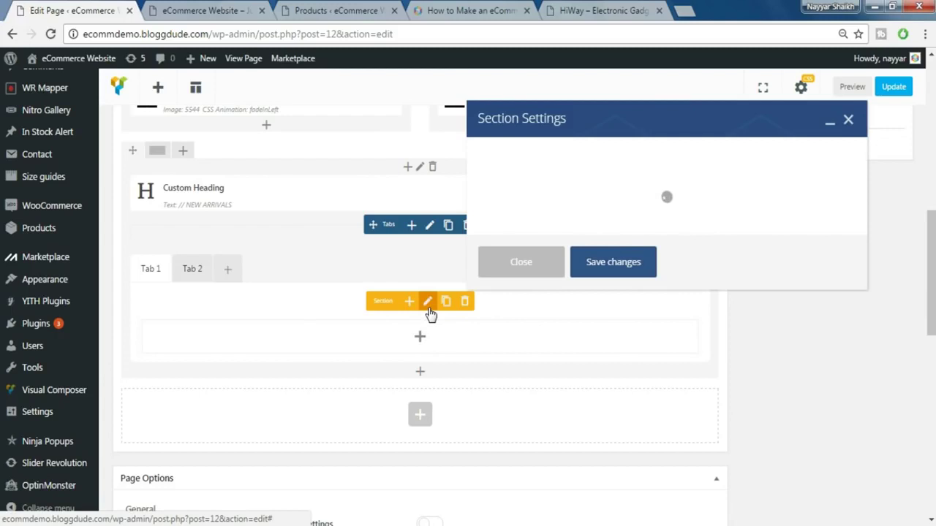
pyautogui.tripleClick(512, 179)
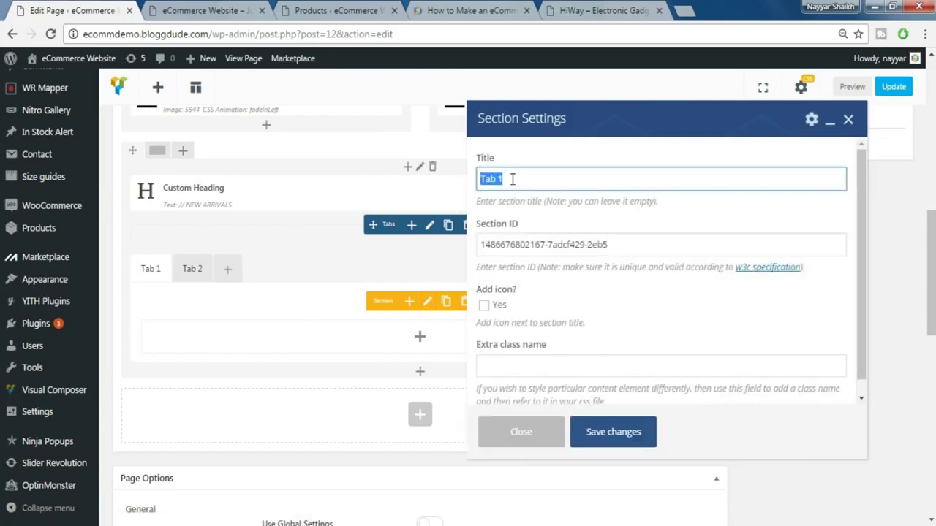
pyautogui.write('Pl')
pyautogui.click(595, 431)
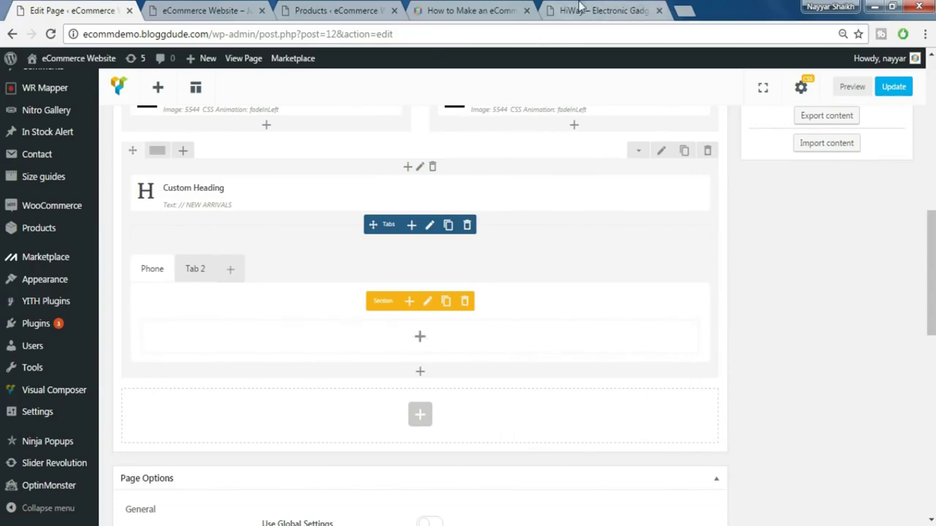
# - Check the live store's PHONE products, then return to the editor
pyautogui.click(585, 10)
pyautogui.click(541, 219)
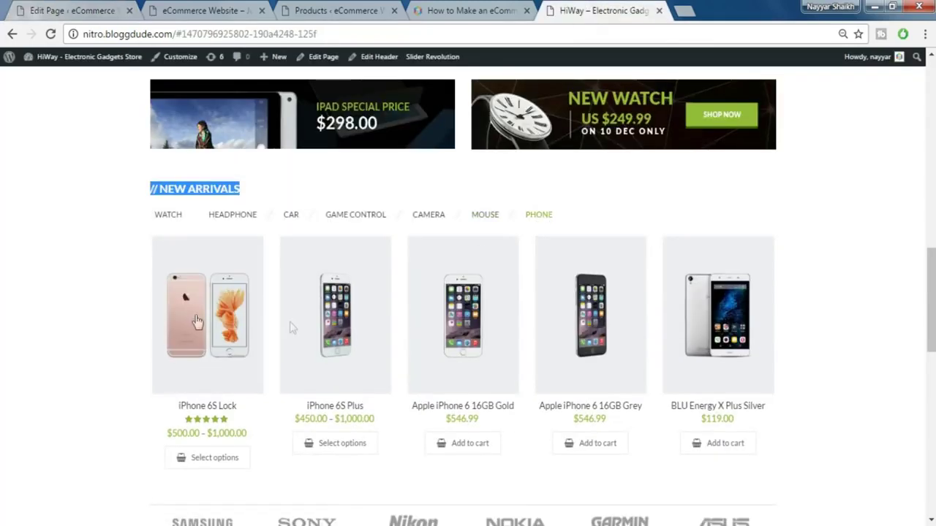
pyautogui.click(73, 11)
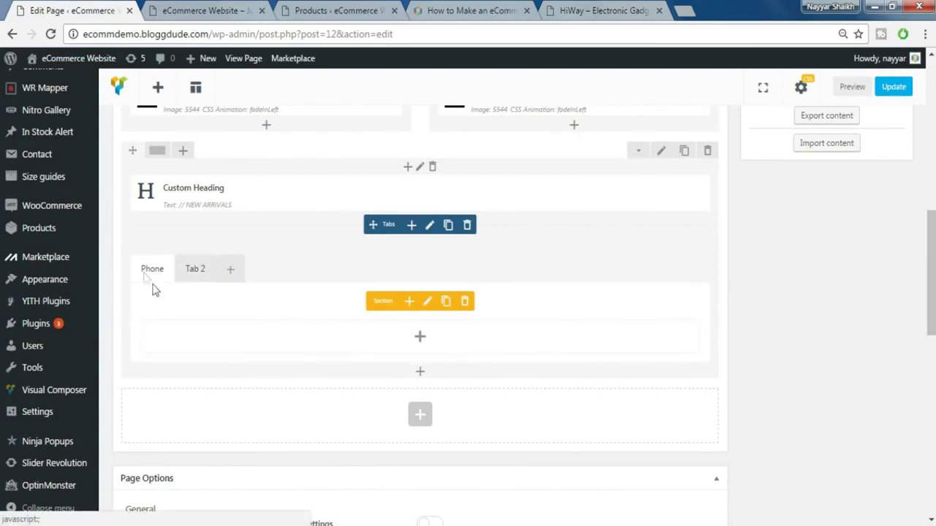
# - Add a Products element to the Phone tab, ordered by Category and set to phone
pyautogui.click(421, 340)
pyautogui.write('produ')
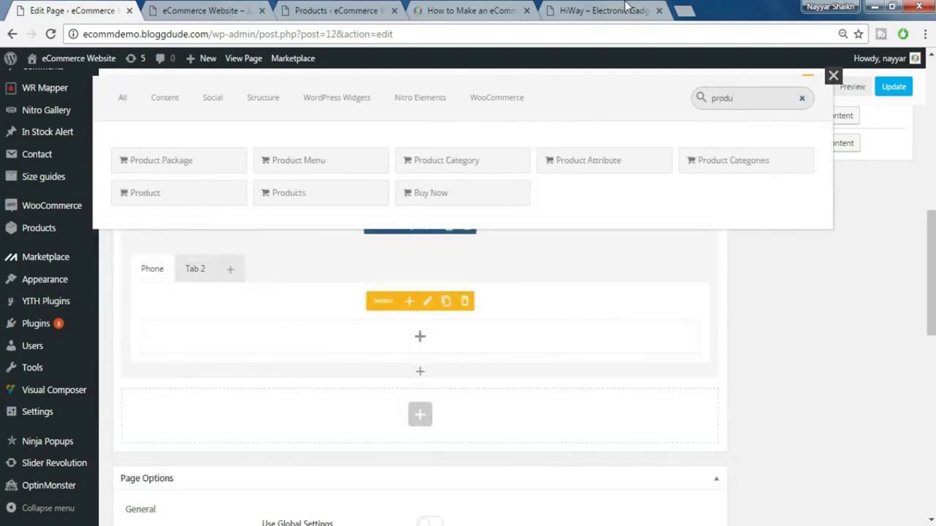
pyautogui.click(302, 196)
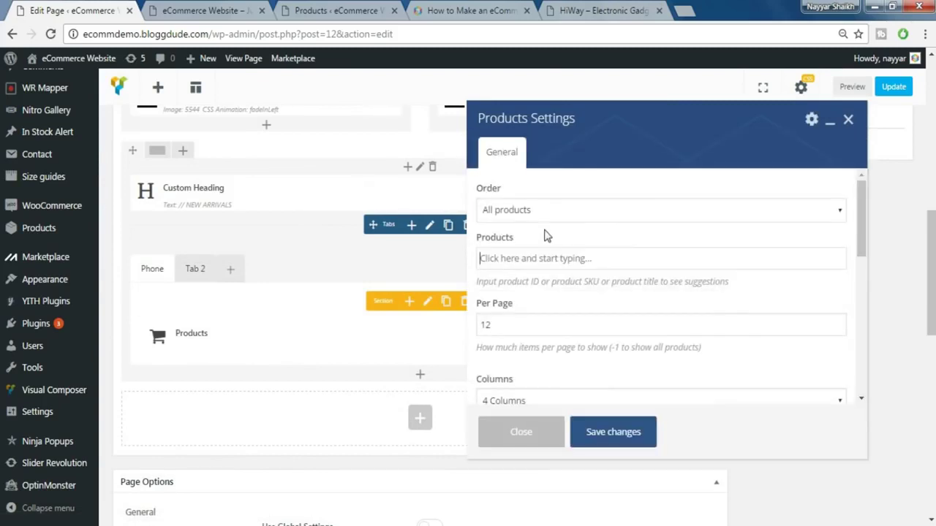
pyautogui.click(556, 211)
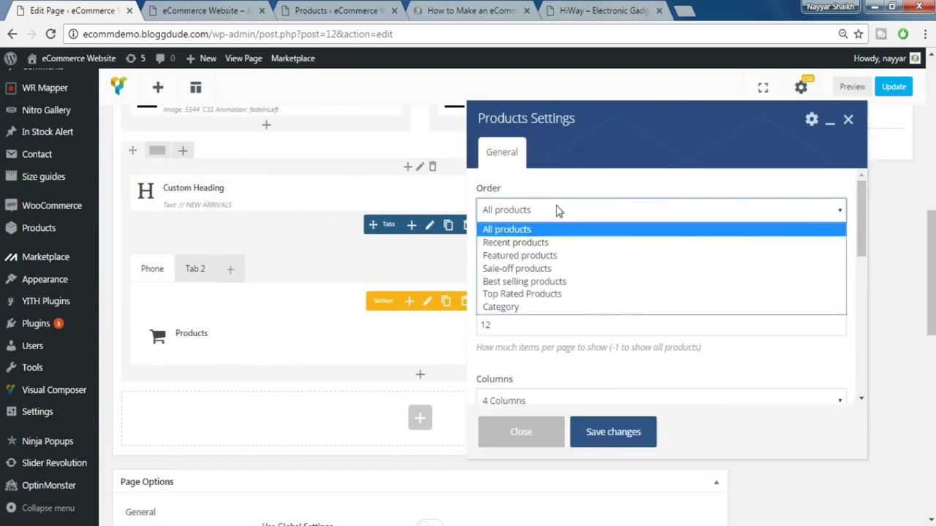
pyautogui.click(529, 307)
pyautogui.click(524, 267)
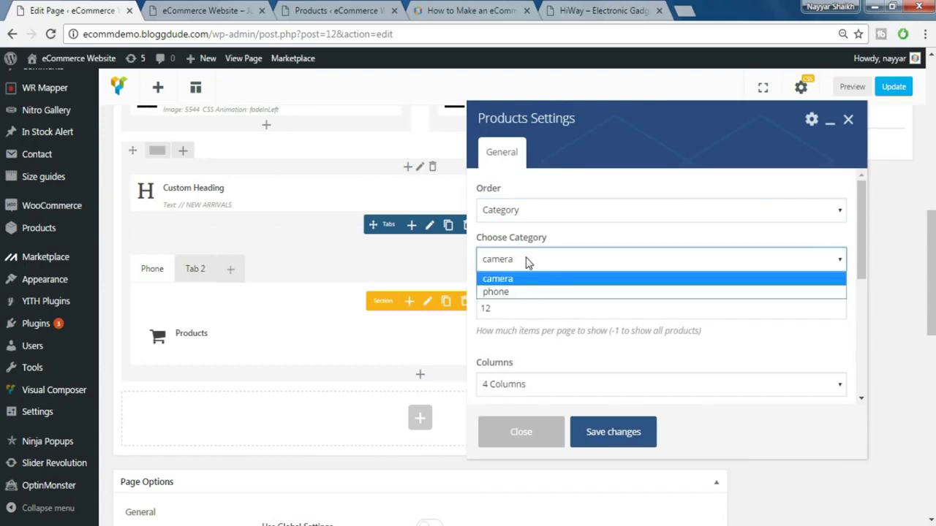
pyautogui.click(520, 291)
# - Show 5 products per page in 5 columns using Style 2, and save
pyautogui.click(505, 307)
pyautogui.doubleClick(504, 308)
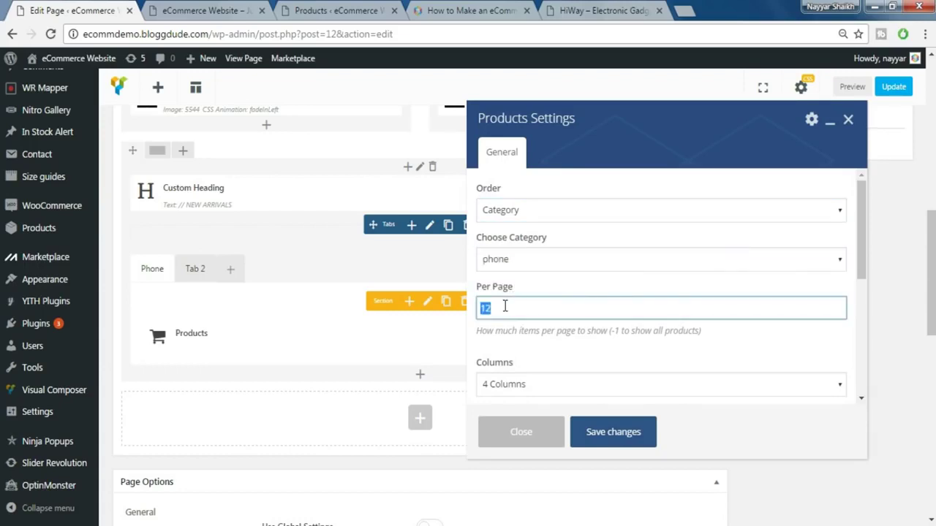
pyautogui.write('5')
pyautogui.scroll(-2, 524, 334)
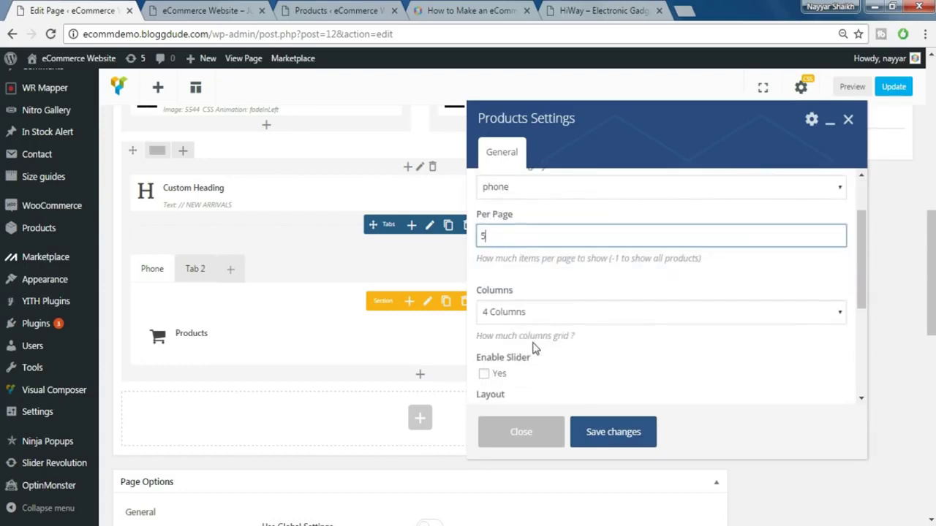
pyautogui.click(533, 314)
pyautogui.click(522, 386)
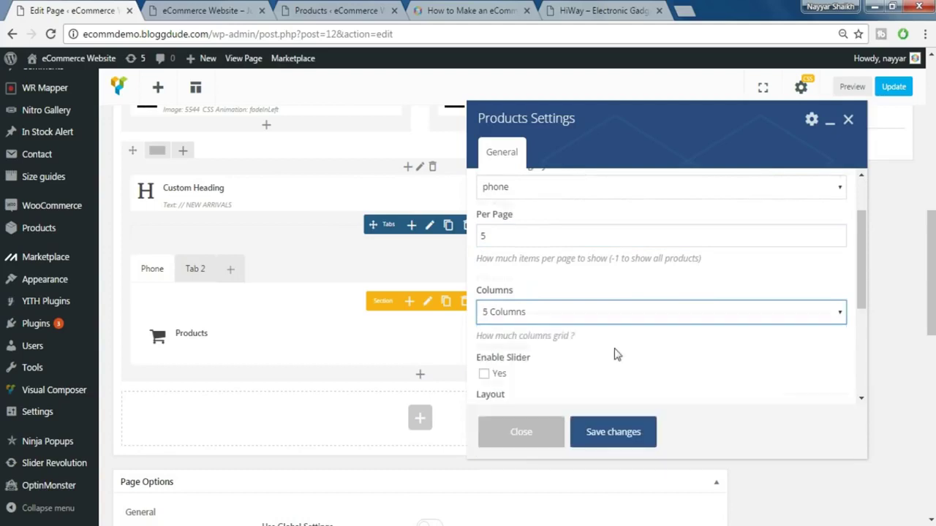
pyautogui.scroll(-2, 616, 354)
pyautogui.click(564, 322)
pyautogui.click(561, 354)
pyautogui.scroll(-1, 600, 374)
pyautogui.click(608, 433)
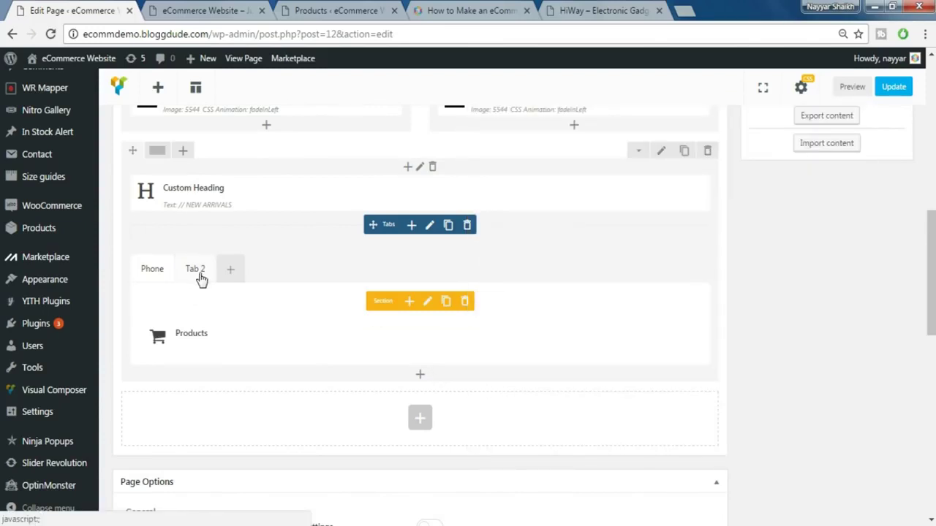
# - Rename the second tab from 'Tab 2' to 'Camera' and save
pyautogui.click(199, 275)
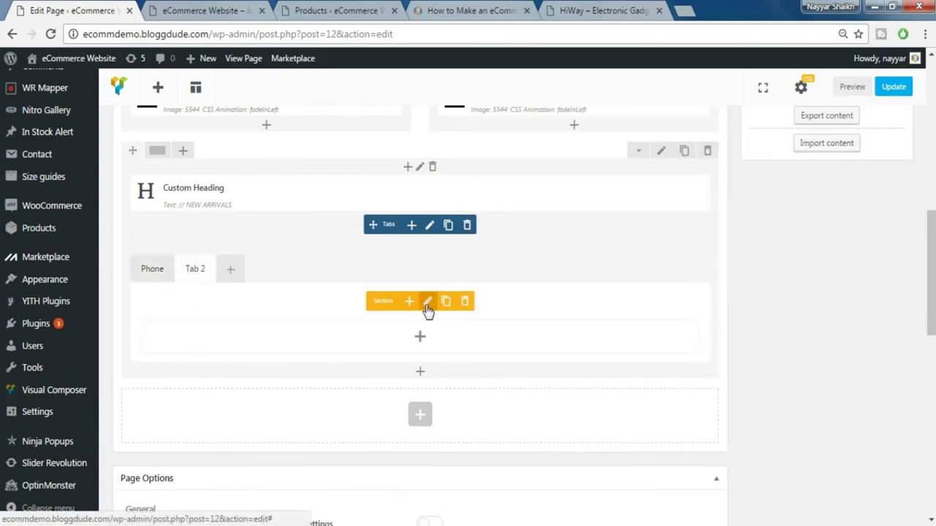
pyautogui.click(428, 305)
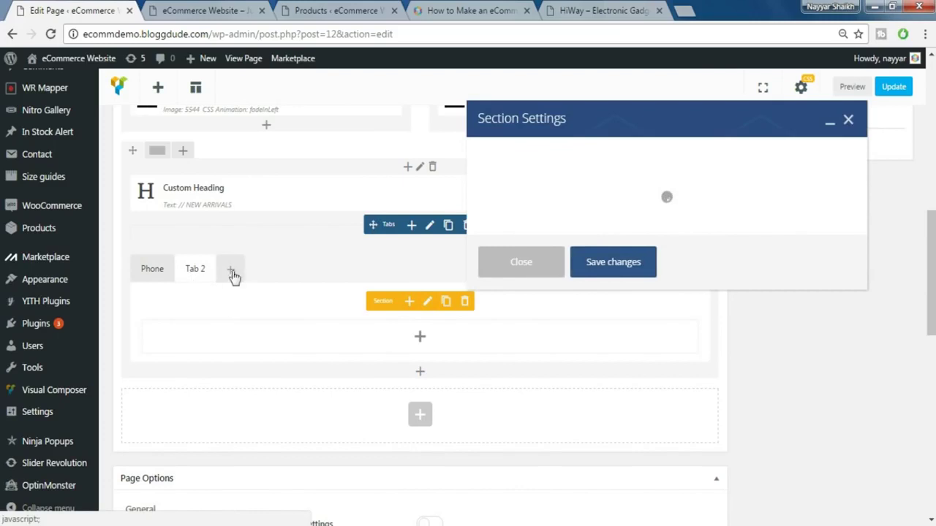
pyautogui.doubleClick(559, 171)
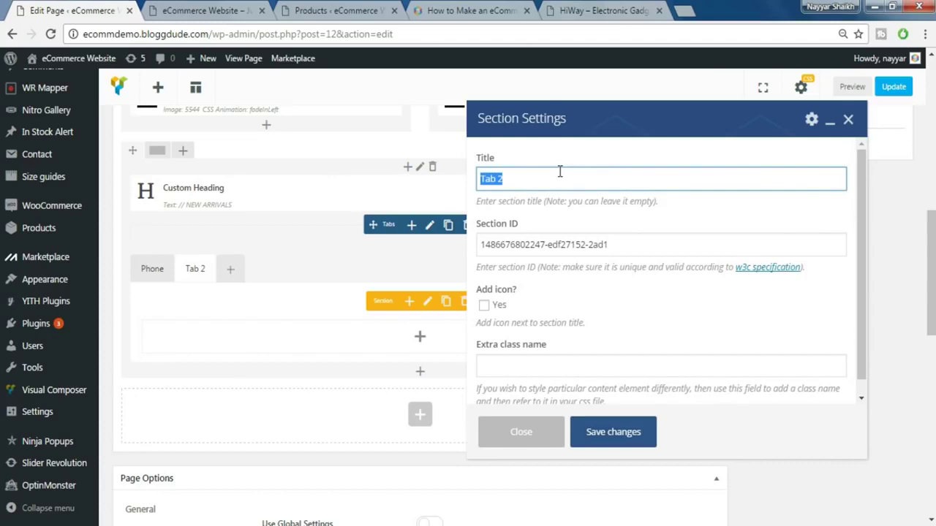
pyautogui.write('Camera')
pyautogui.click(636, 439)
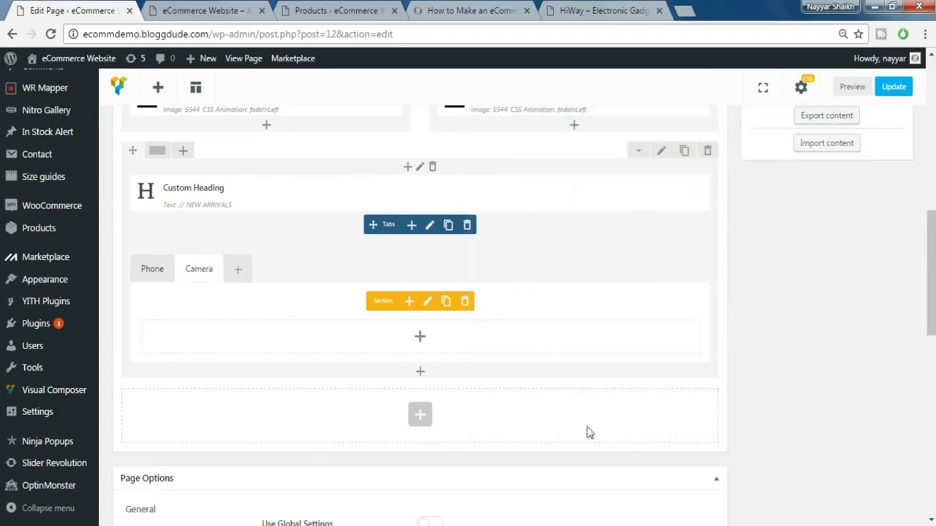
# - Add a Products element to the Camera tab, ordered by Category and set to camera
pyautogui.click(421, 339)
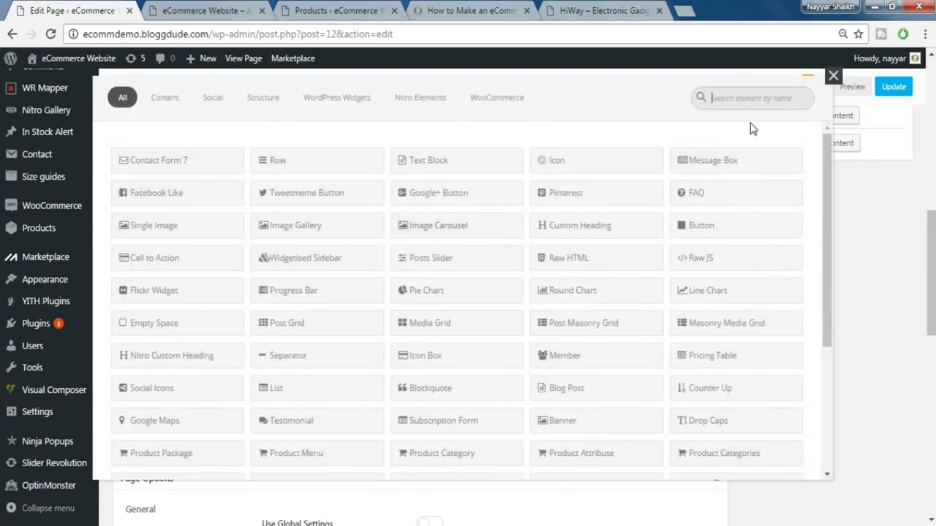
pyautogui.write('prod')
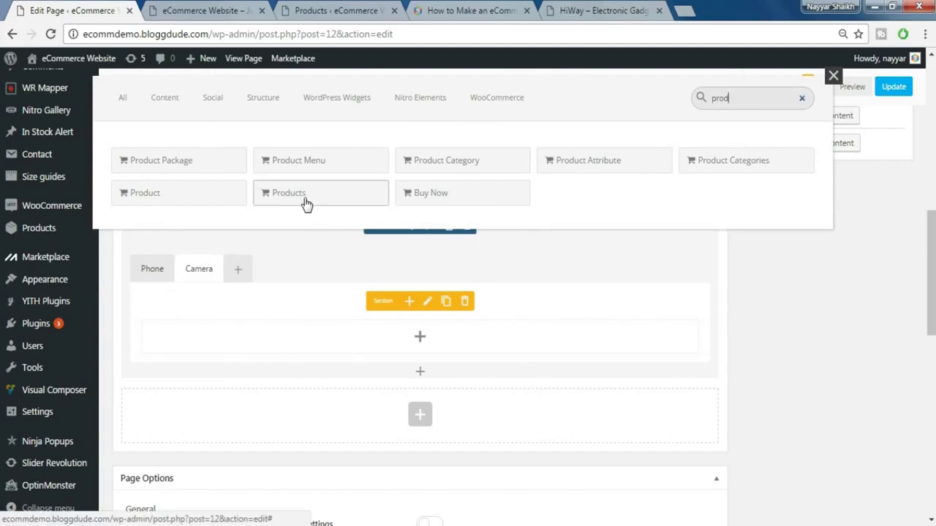
pyautogui.click(305, 196)
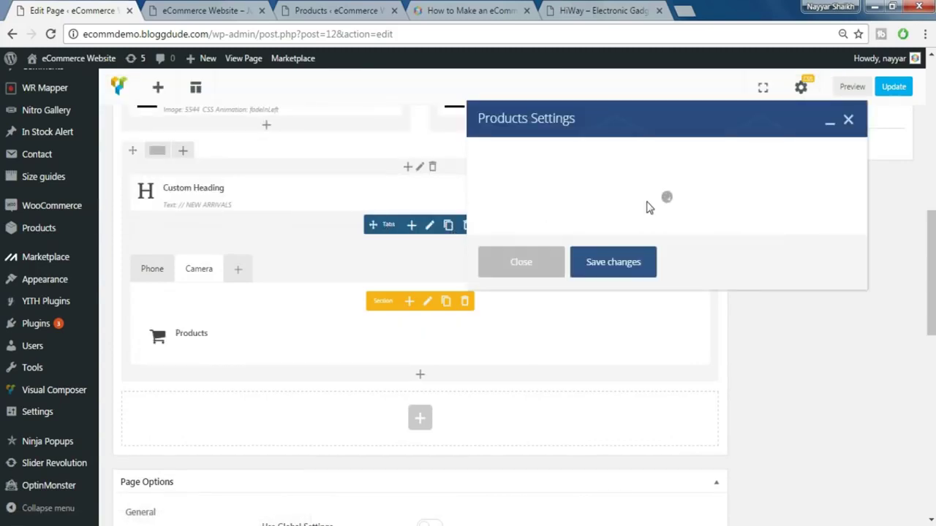
pyautogui.click(552, 211)
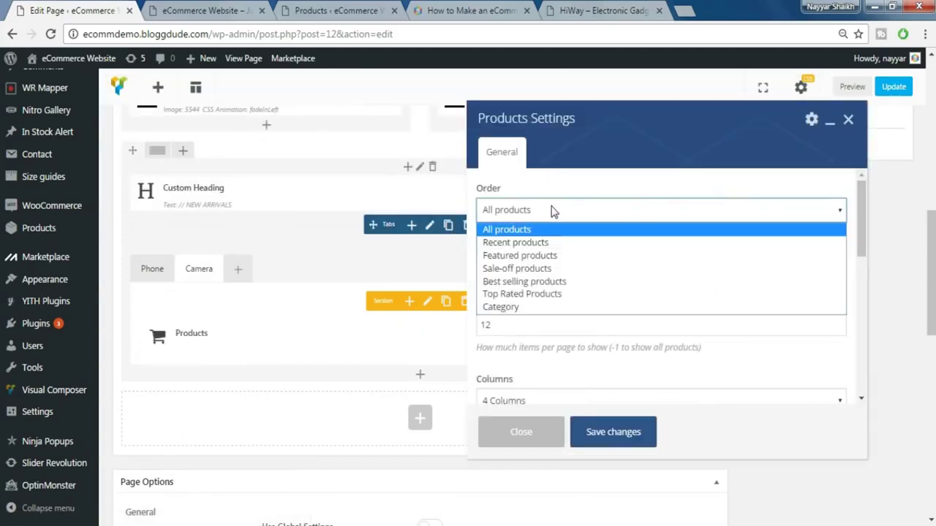
pyautogui.click(522, 311)
pyautogui.click(508, 261)
pyautogui.click(516, 277)
# - Show 5 products per page in 5 columns with Style 3 and Default hover, and save
pyautogui.scroll(-1, 563, 277)
pyautogui.scroll(-2, 563, 277)
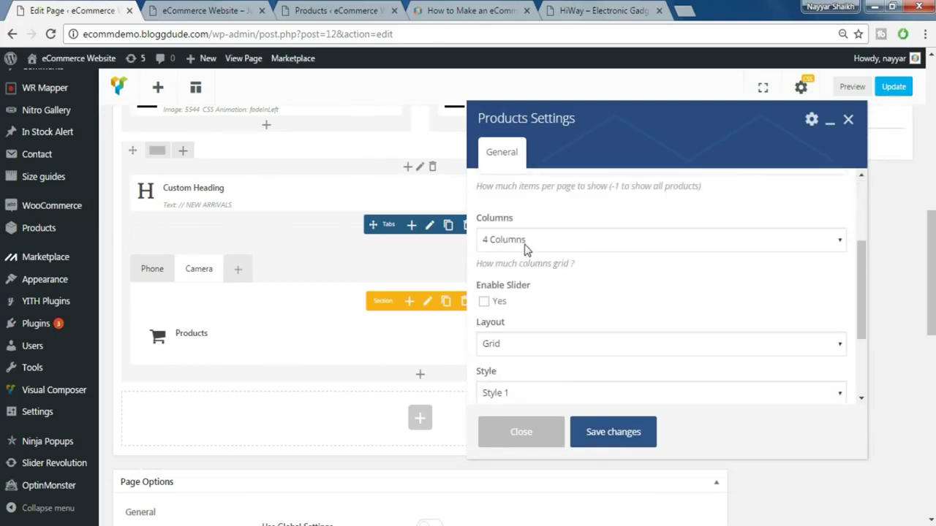
pyautogui.scroll(2, 524, 248)
pyautogui.doubleClick(514, 240)
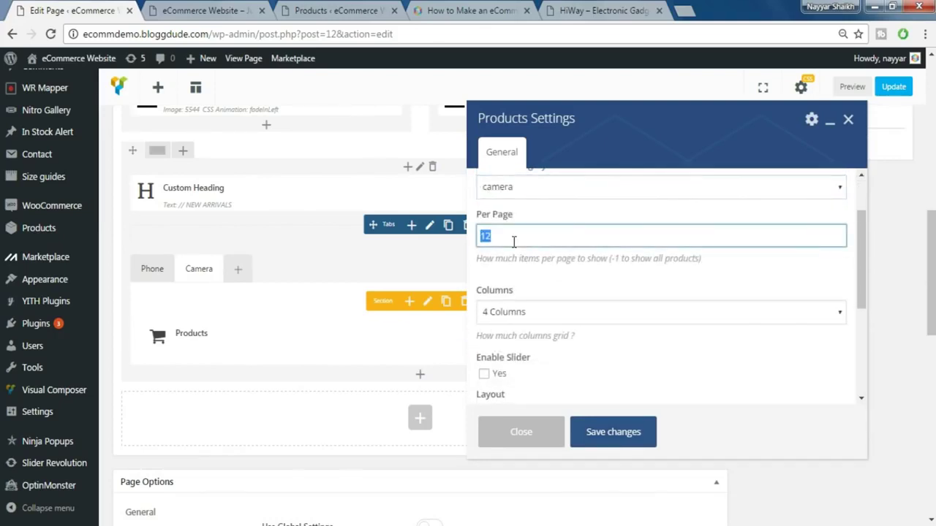
pyautogui.click(519, 311)
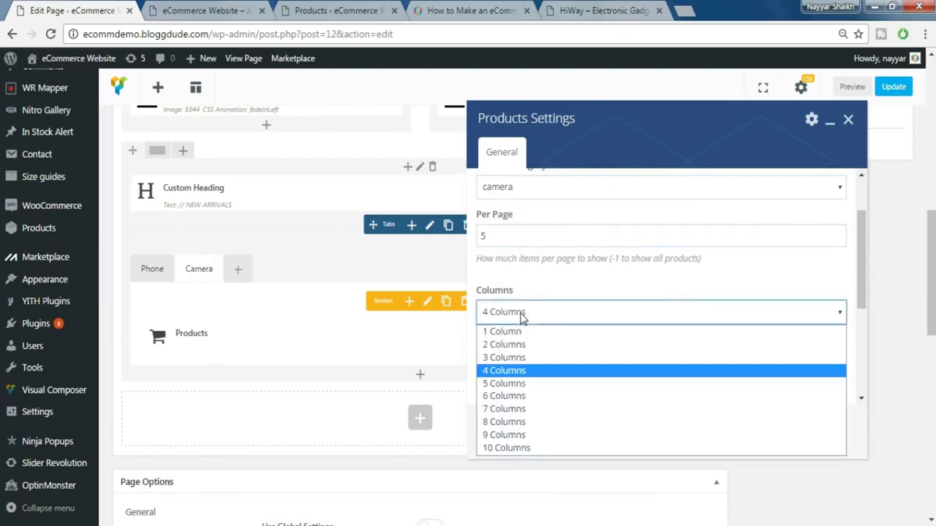
pyautogui.click(514, 385)
pyautogui.scroll(-2, 634, 324)
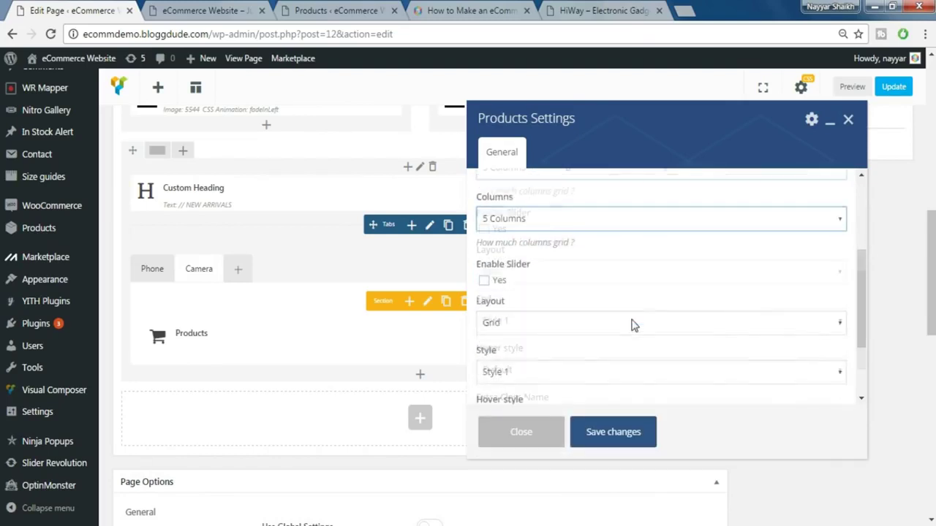
pyautogui.click(563, 321)
pyautogui.click(553, 363)
pyautogui.click(563, 365)
pyautogui.click(597, 306)
pyautogui.scroll(-2, 602, 312)
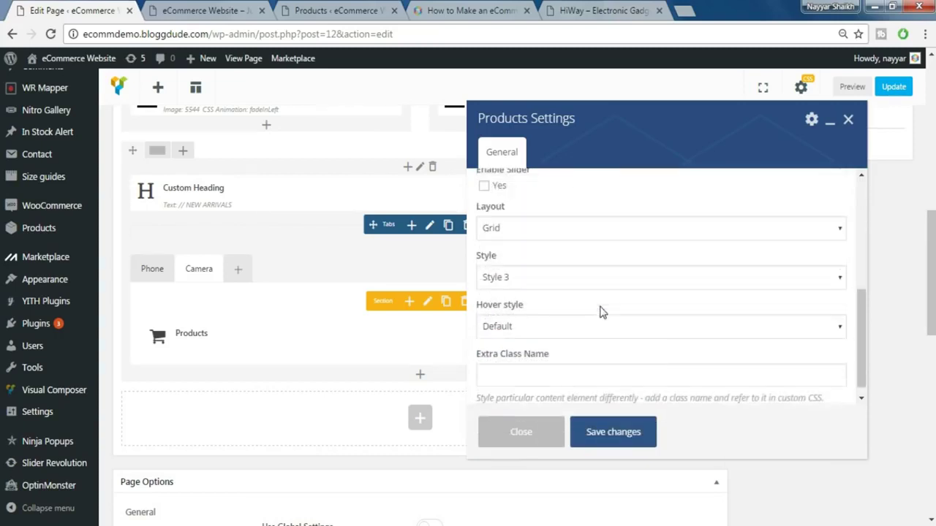
pyautogui.click(617, 432)
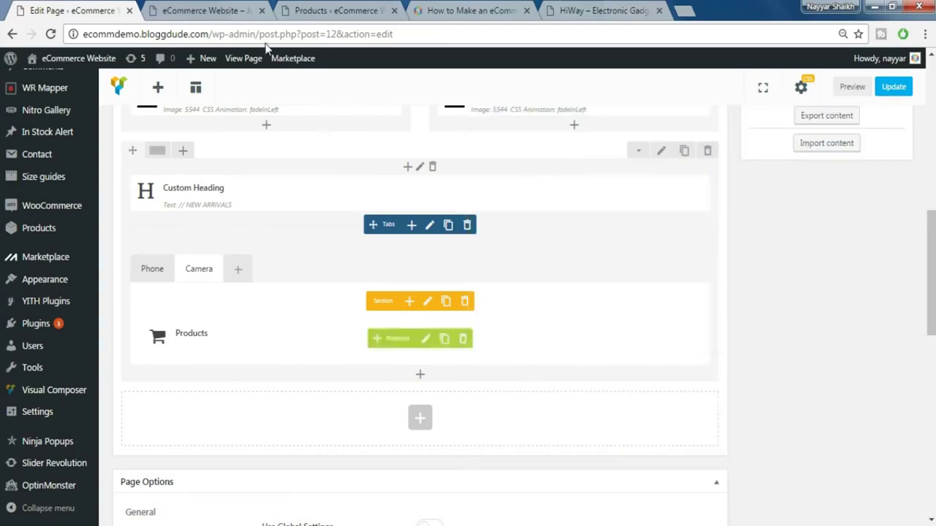
pyautogui.click(592, 7)
pyautogui.scroll(-2, 345, 219)
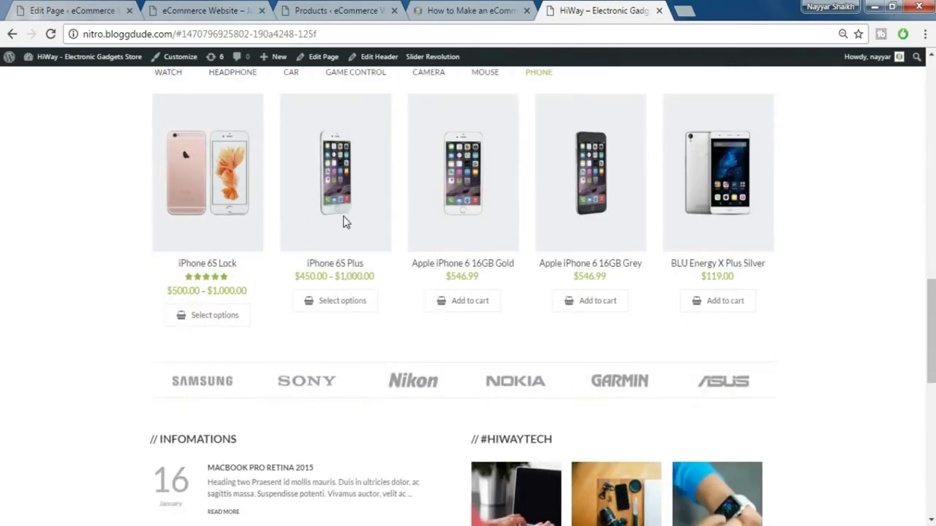
pyautogui.scroll(-2, 872, 291)
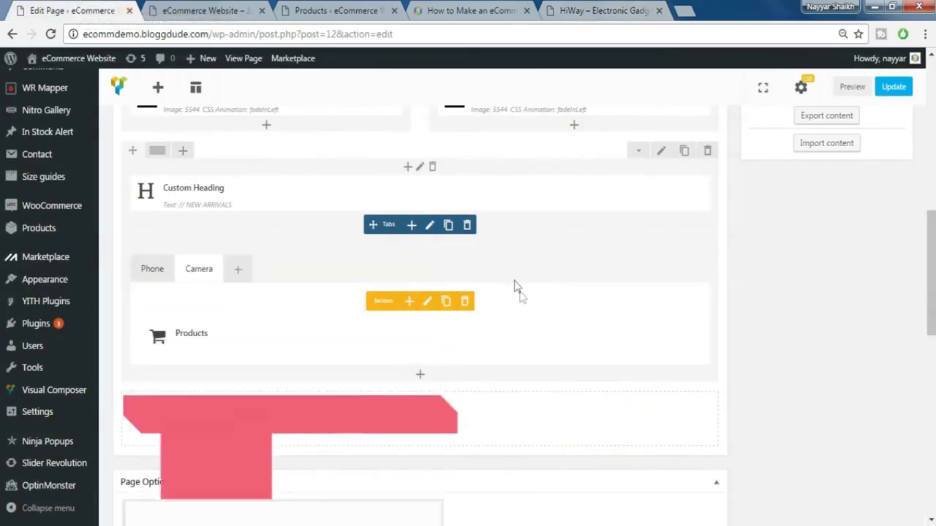
pyautogui.scroll(-1, 518, 291)
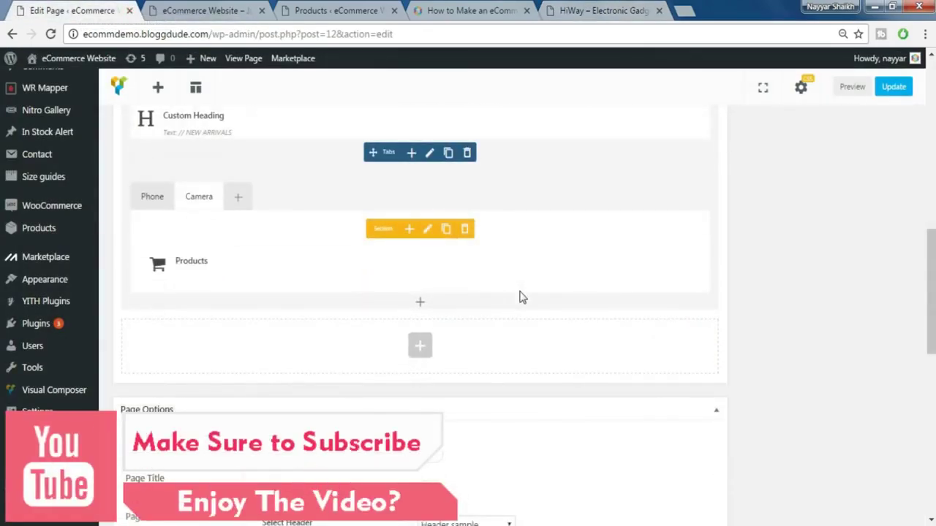
# - Add a Nitro Carousel showing 6 items with a 30 px gutter, then start adding an element inside it
pyautogui.click(433, 354)
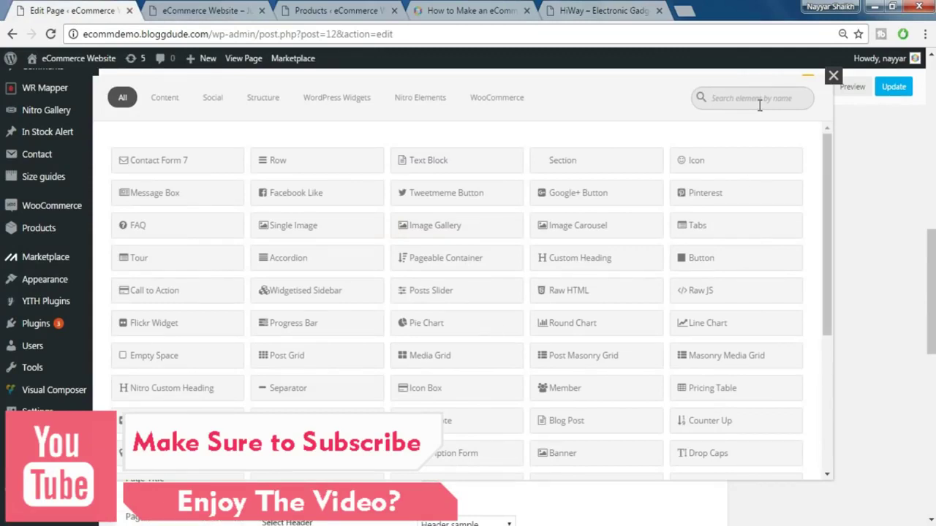
pyautogui.write('nitr')
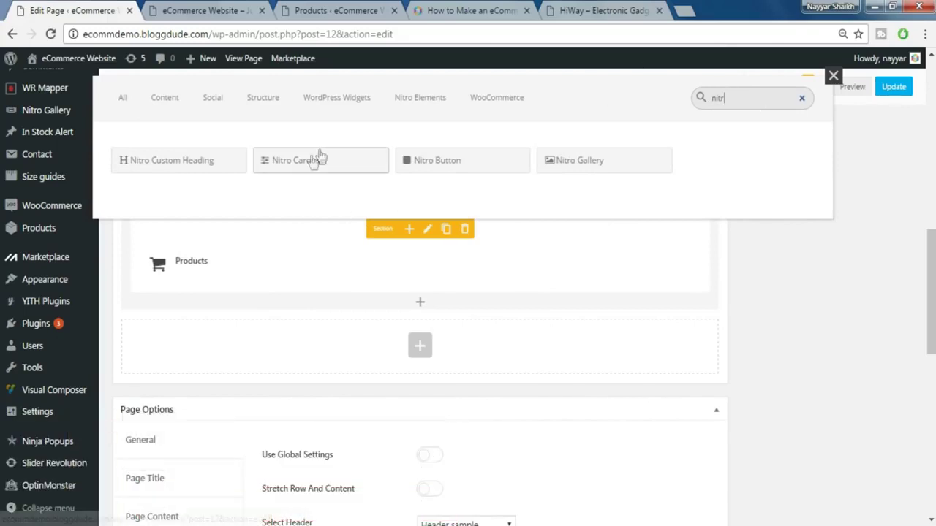
pyautogui.click(300, 166)
pyautogui.doubleClick(500, 184)
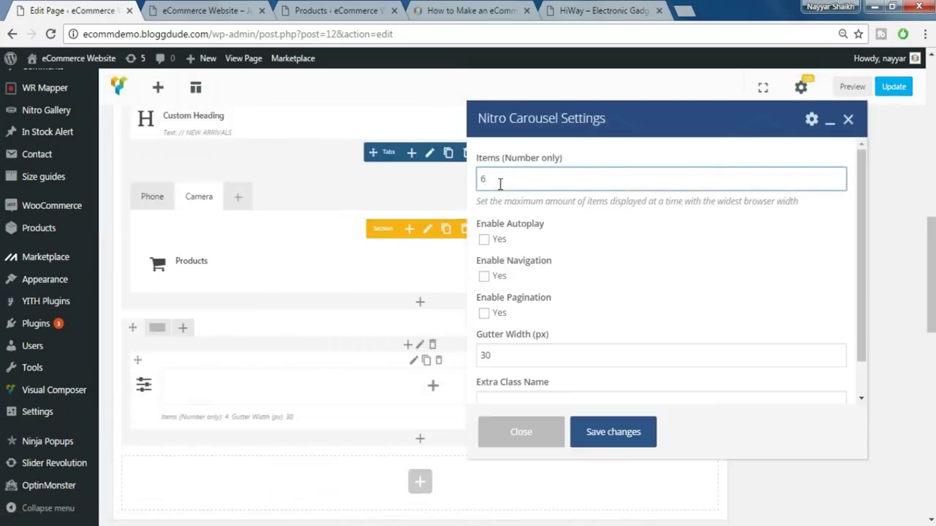
pyautogui.write('6')
pyautogui.click(629, 430)
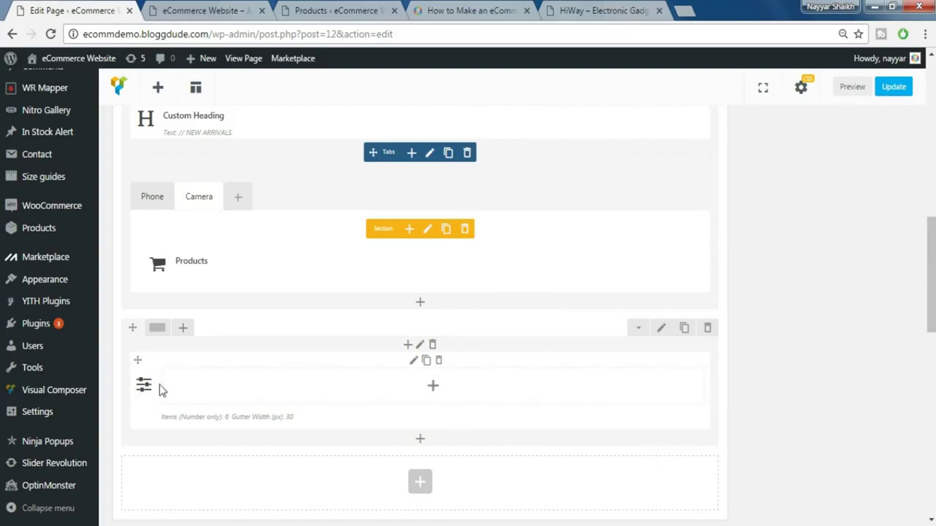
pyautogui.click(433, 387)
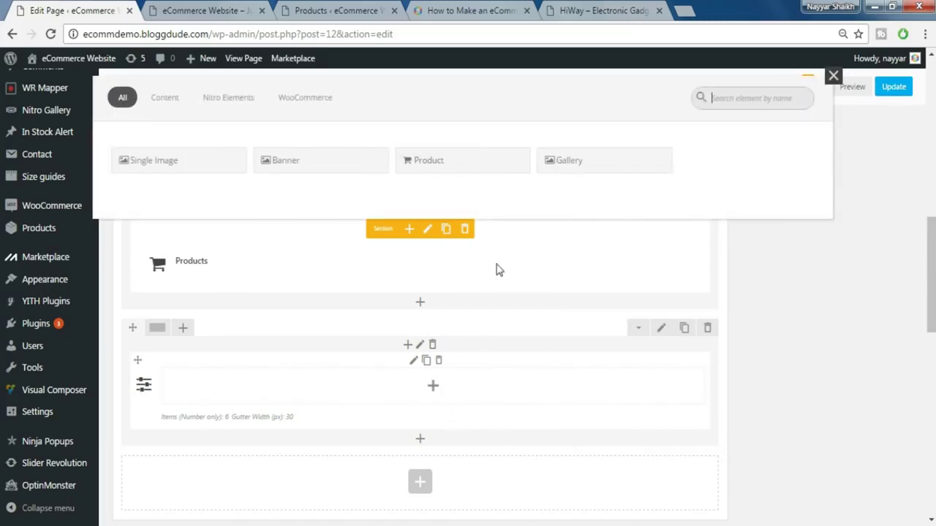
# - Add a Single Image to the carousel using the SONY logo
pyautogui.click(154, 164)
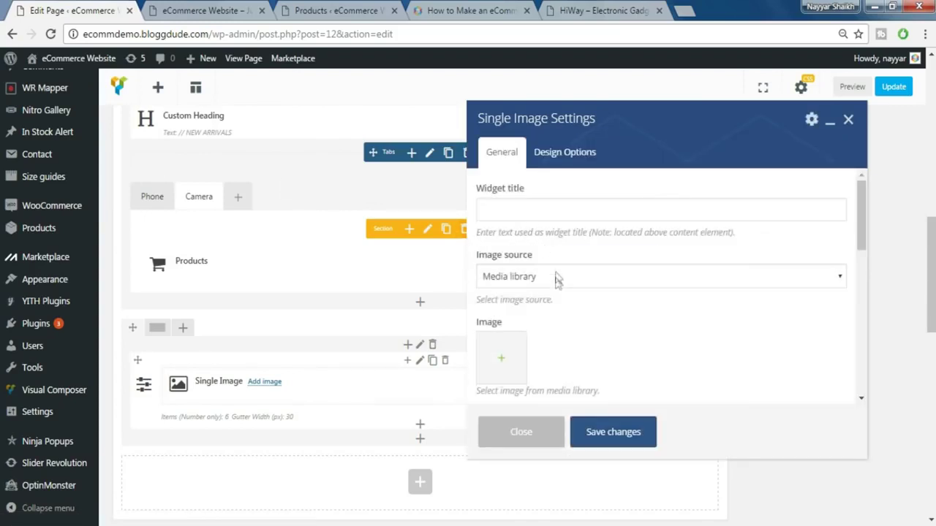
pyautogui.scroll(-3, 569, 325)
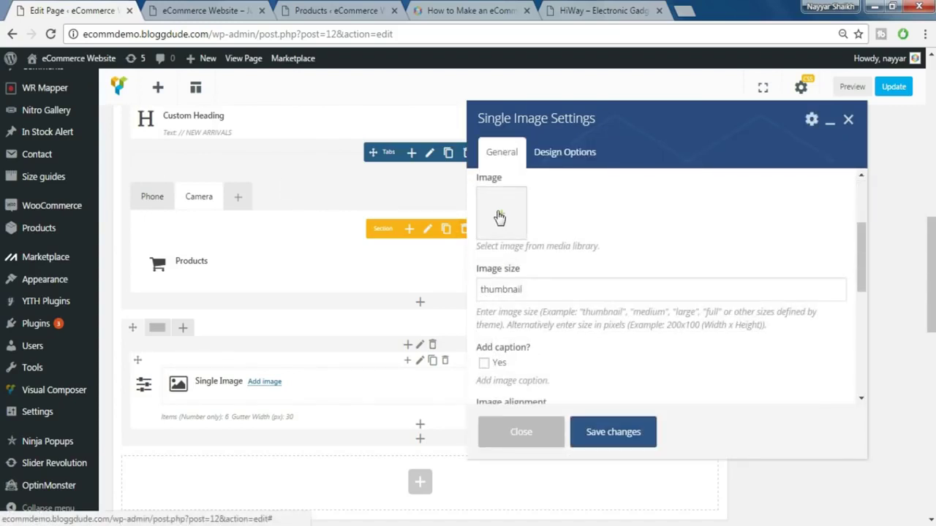
pyautogui.click(502, 218)
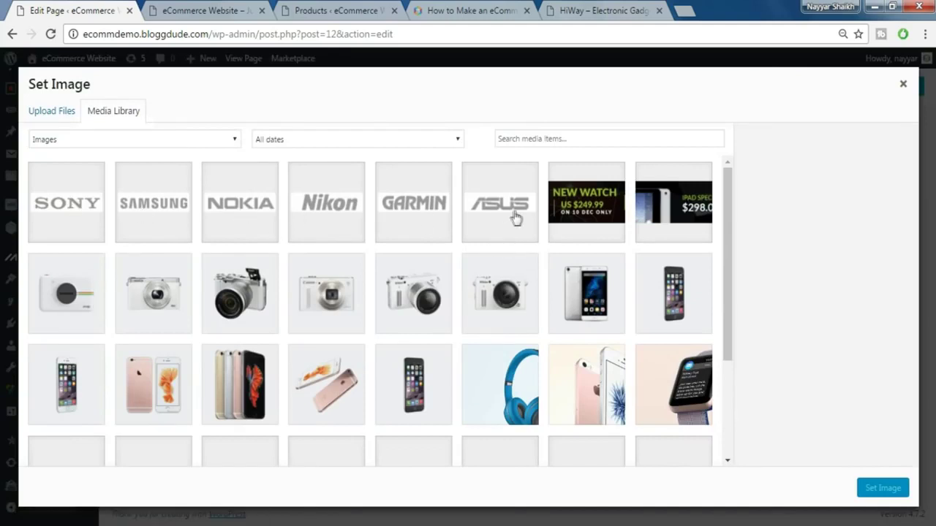
pyautogui.click(77, 217)
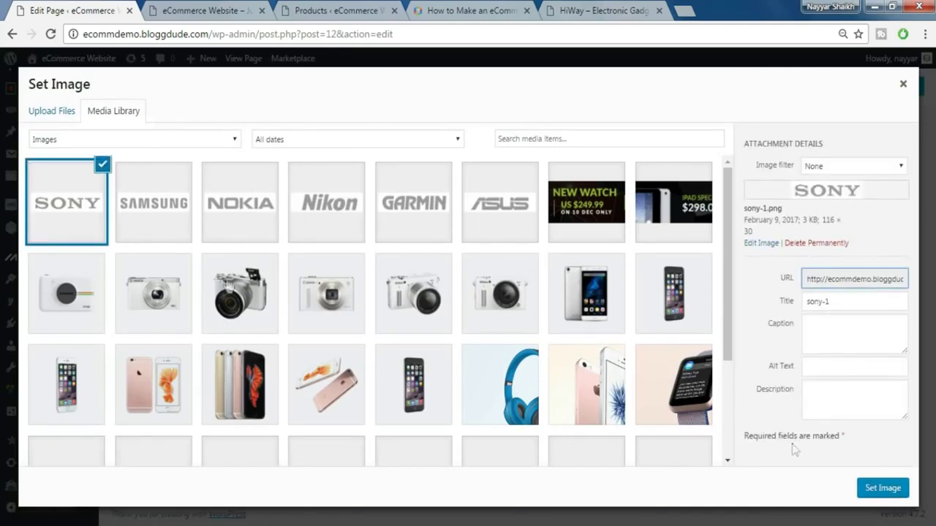
pyautogui.click(880, 491)
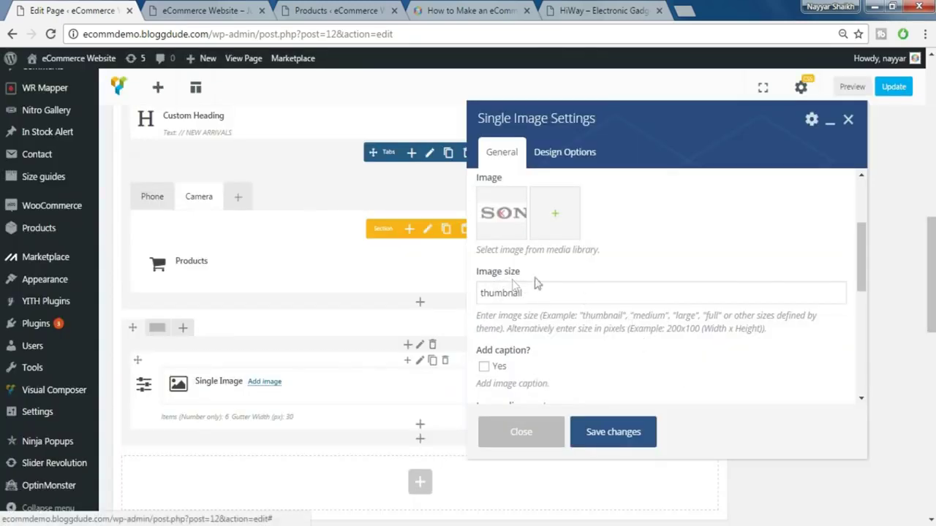
# - Set the image size to full, center-align it, and save
pyautogui.doubleClick(536, 291)
pyautogui.write('full')
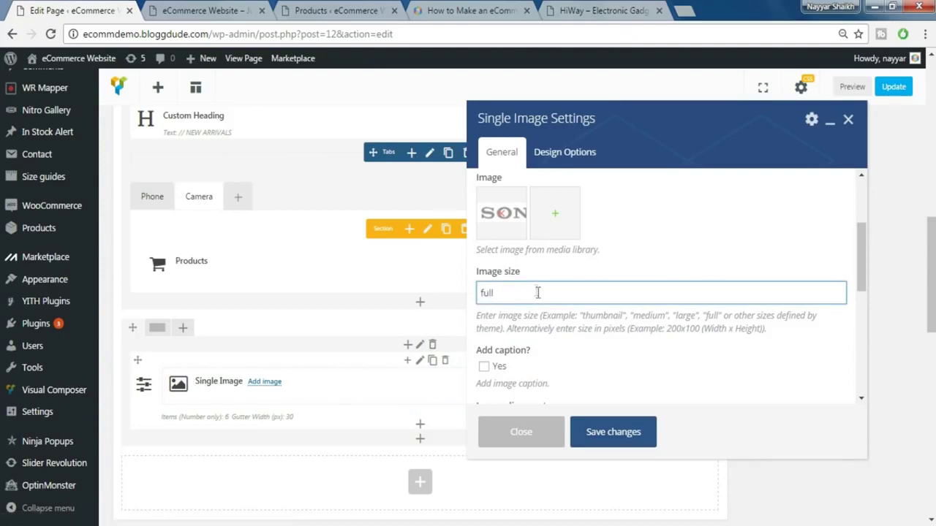
pyautogui.scroll(-2, 538, 292)
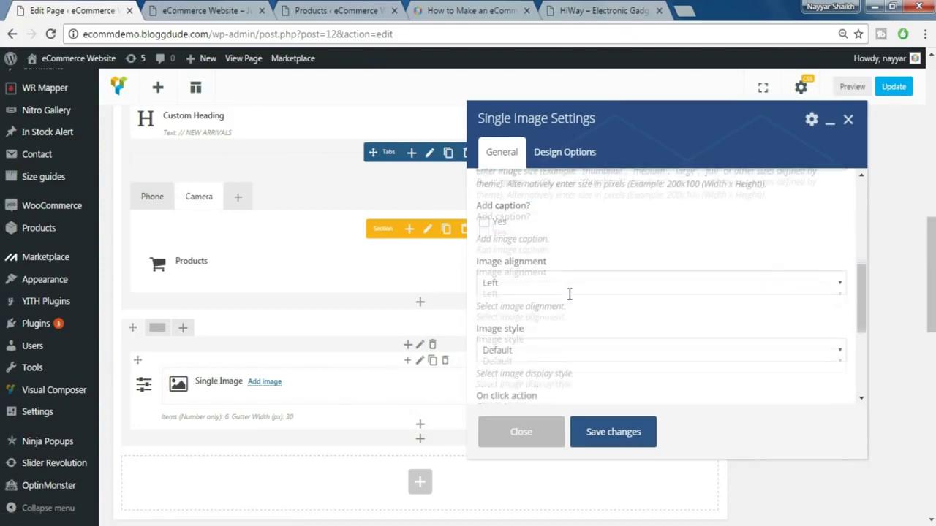
pyautogui.click(619, 285)
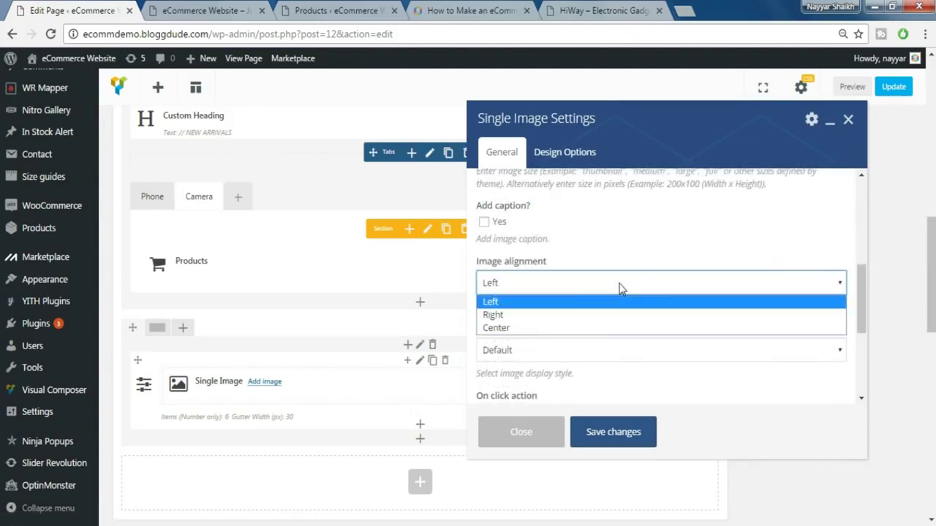
pyautogui.click(556, 329)
pyautogui.scroll(-1, 634, 287)
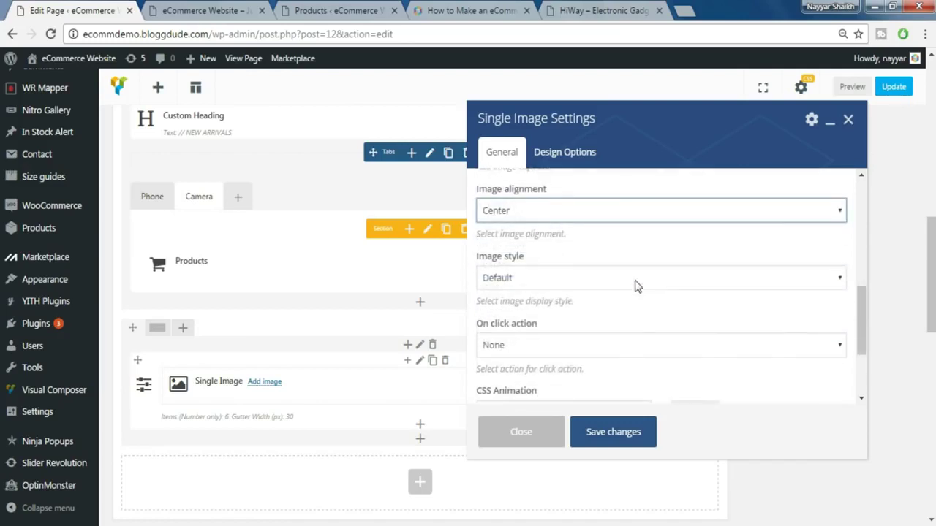
pyautogui.scroll(-1, 634, 287)
pyautogui.scroll(-1, 635, 286)
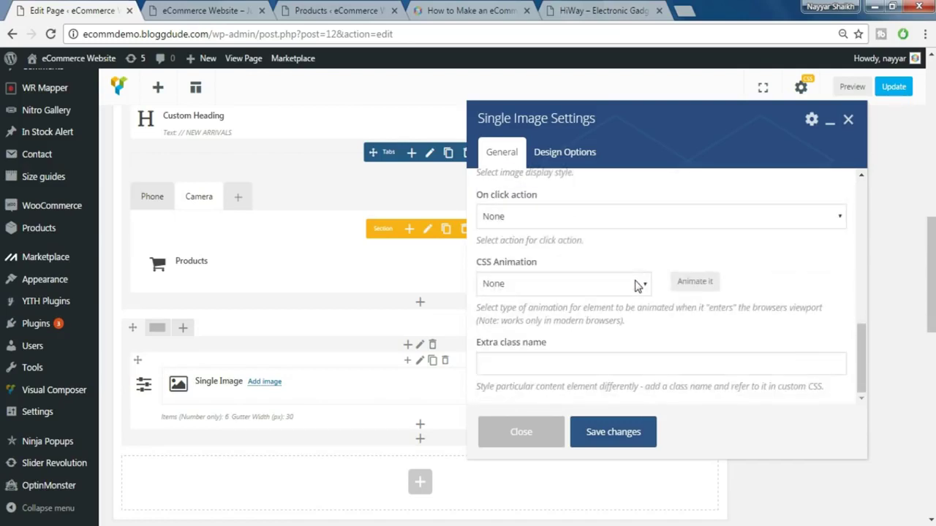
pyautogui.click(635, 433)
pyautogui.scroll(-1, 634, 436)
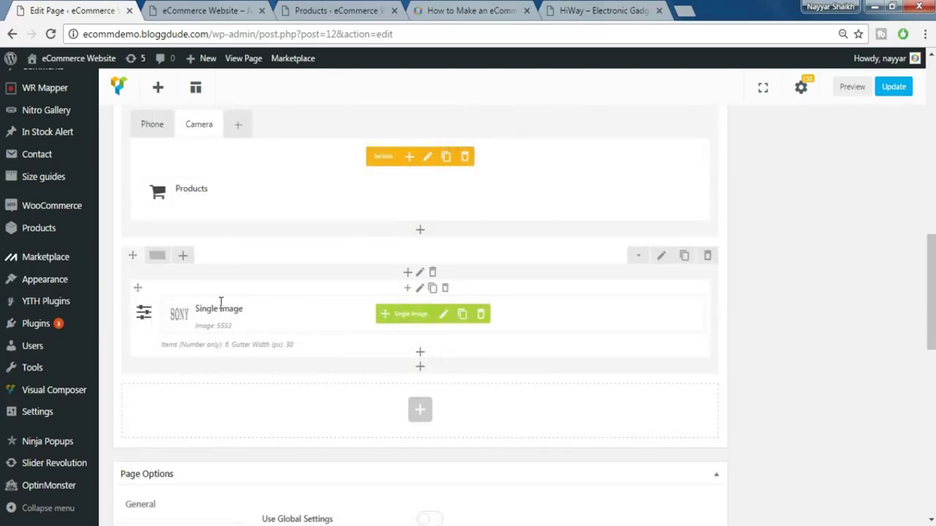
# - Clone the SONY Single Image five times so the carousel holds six copies
pyautogui.click(462, 320)
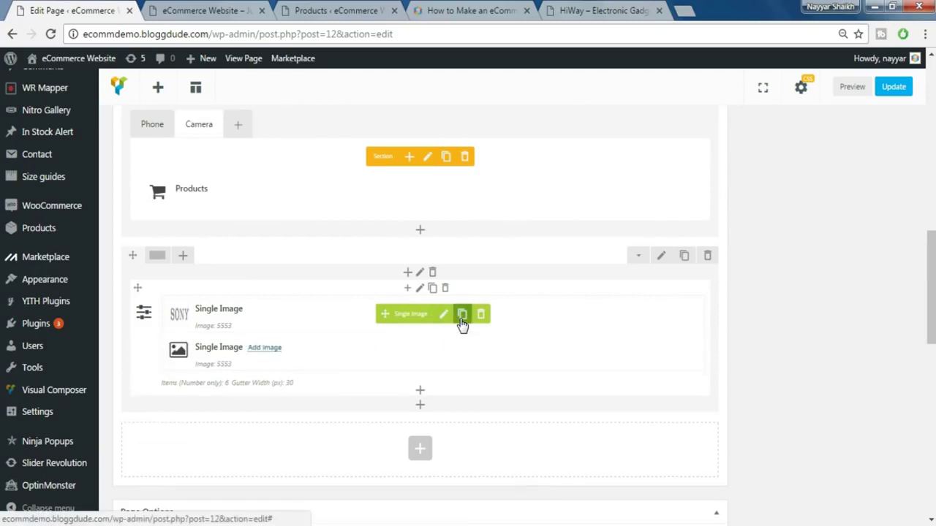
pyautogui.click(461, 320)
pyautogui.click(462, 319)
pyautogui.click(461, 319)
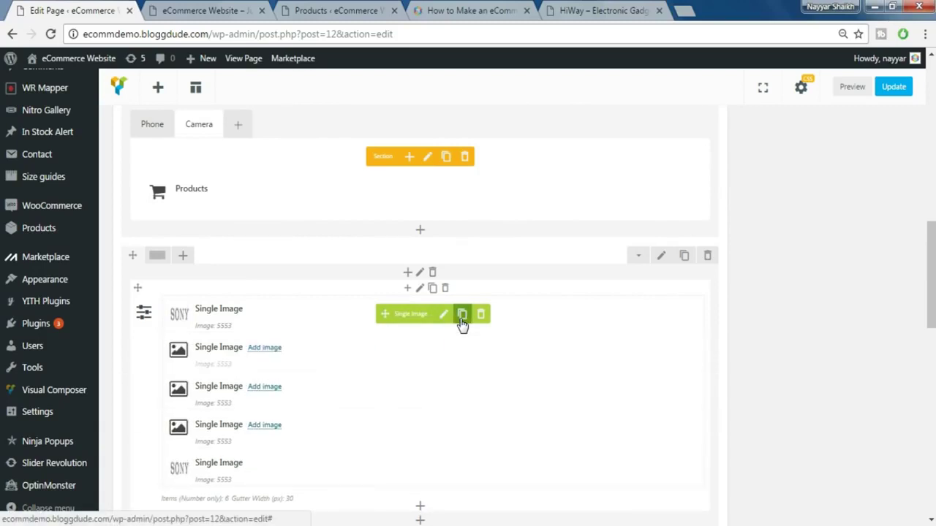
pyautogui.click(462, 319)
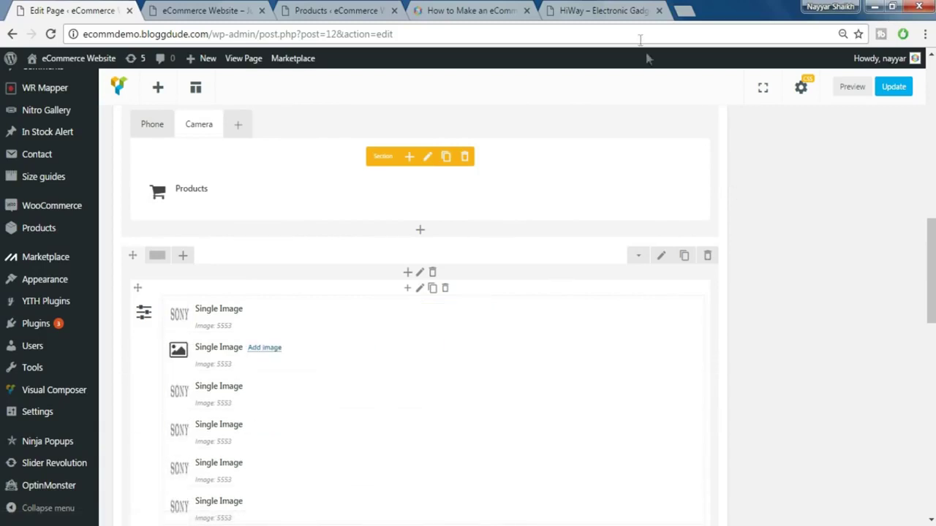
# - Check the live store's brand-logo row, then return to the editor
pyautogui.click(612, 10)
pyautogui.scroll(-1, 710, 173)
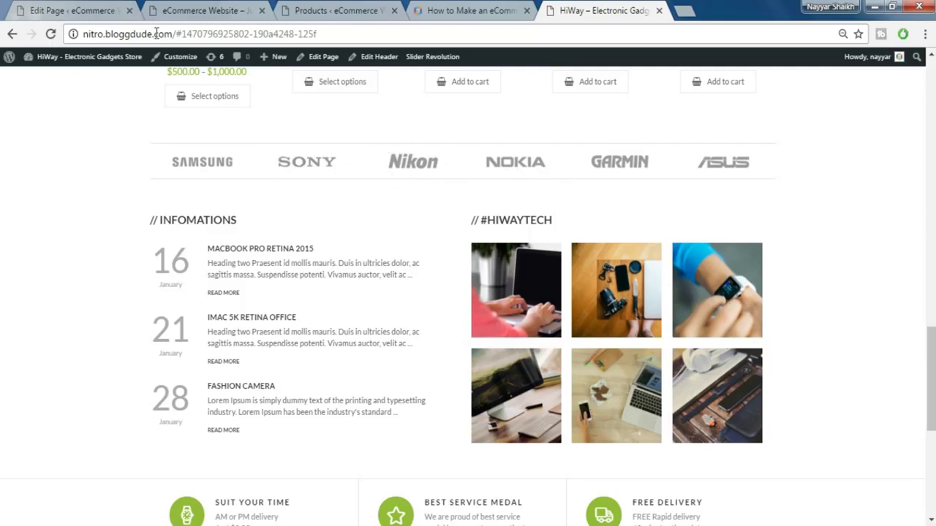
pyautogui.click(106, 7)
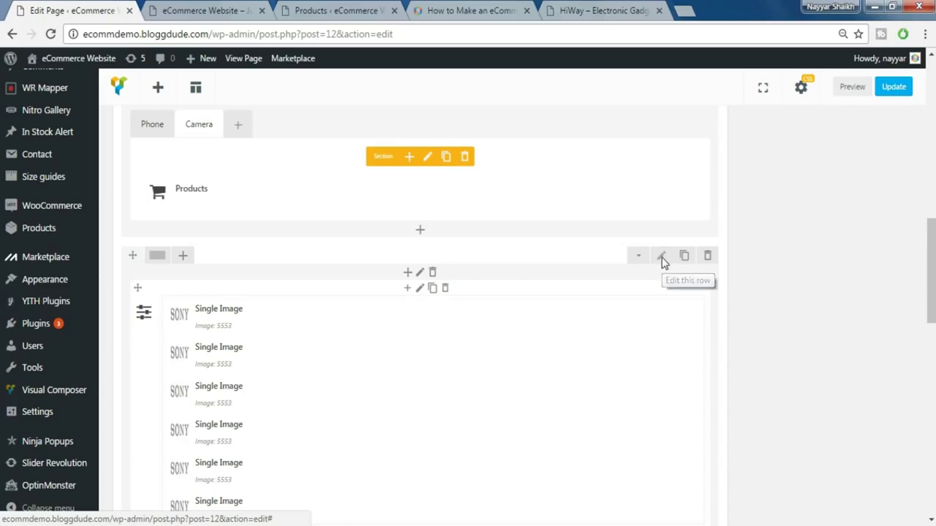
# - In the carousel row's Design Options, set top and bottom borders to 1 and left/right margins to 0
pyautogui.click(662, 259)
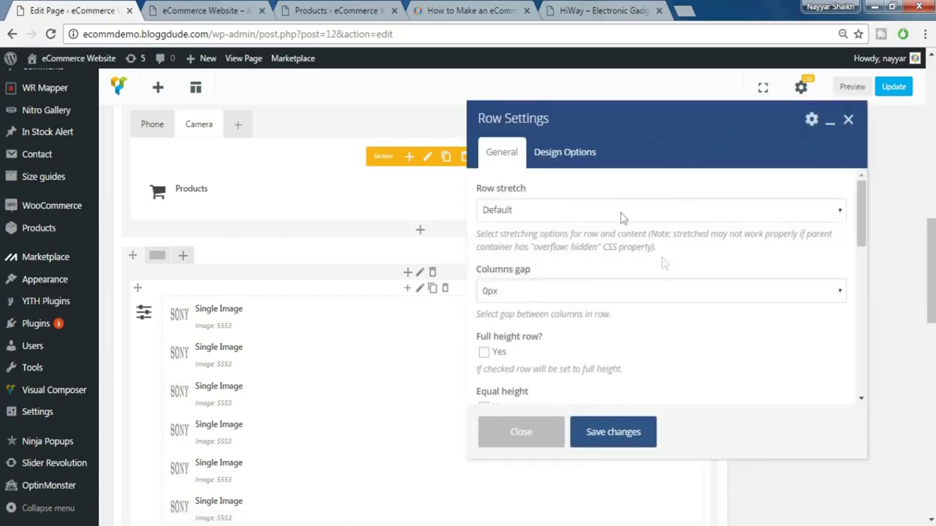
pyautogui.click(575, 153)
pyautogui.click(573, 244)
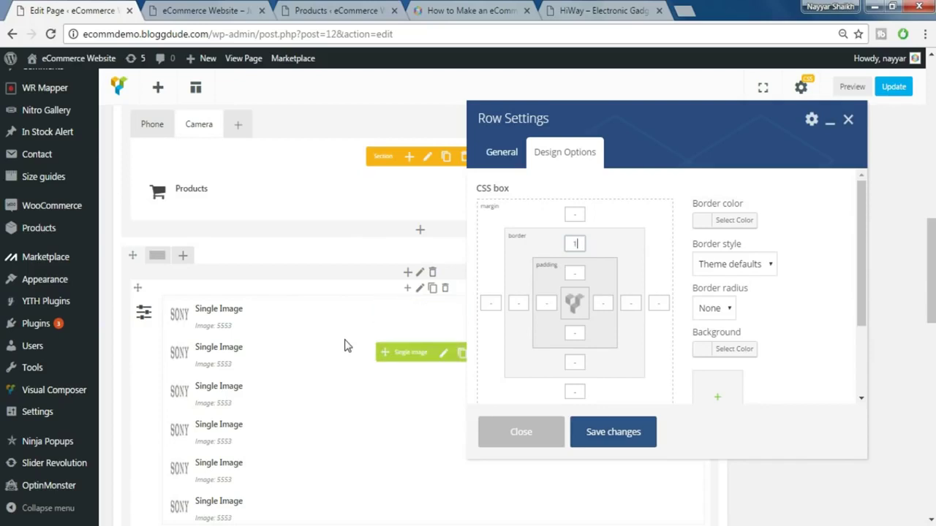
pyautogui.click(575, 362)
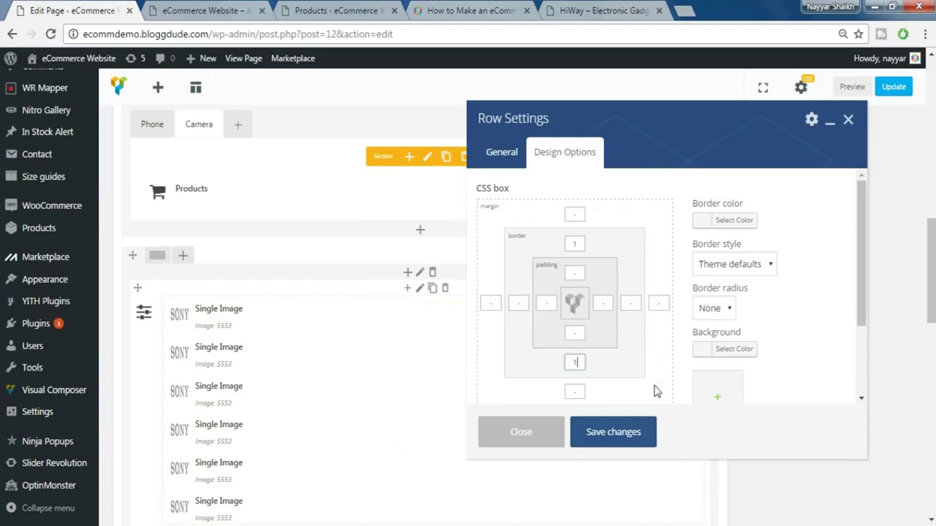
pyautogui.click(497, 306)
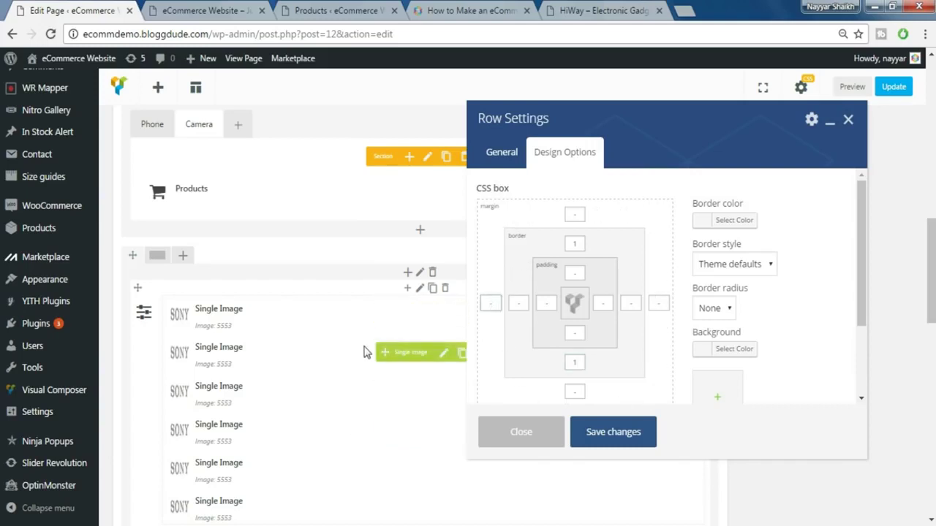
pyautogui.click(660, 302)
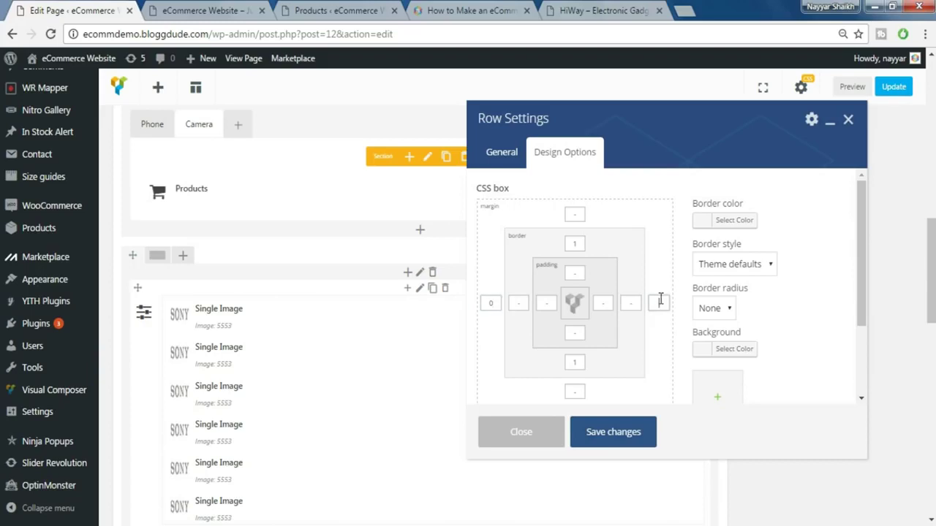
pyautogui.write('0')
# - Make the row border solid #b2b2b2 and save the row settings
pyautogui.click(733, 220)
pyautogui.moveTo(727, 272); pyautogui.dragTo(703, 278)
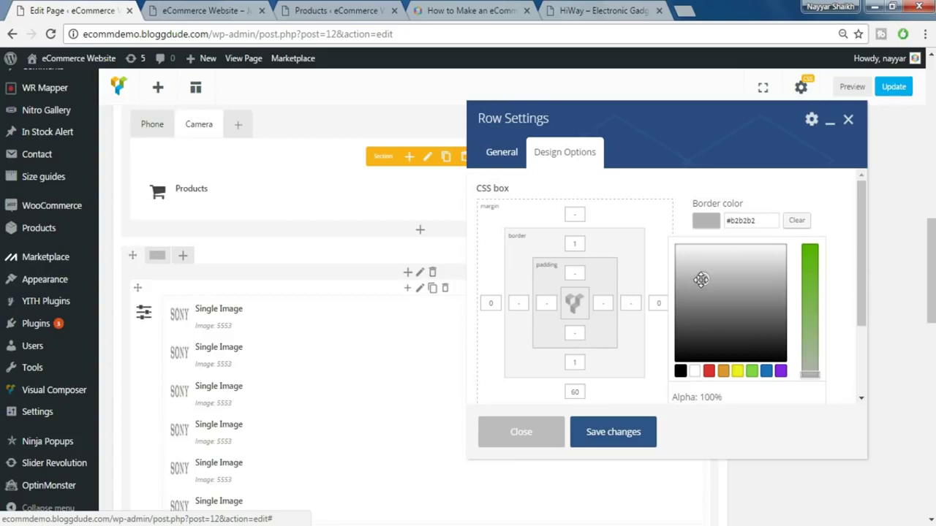
pyautogui.click(701, 278)
pyautogui.click(777, 194)
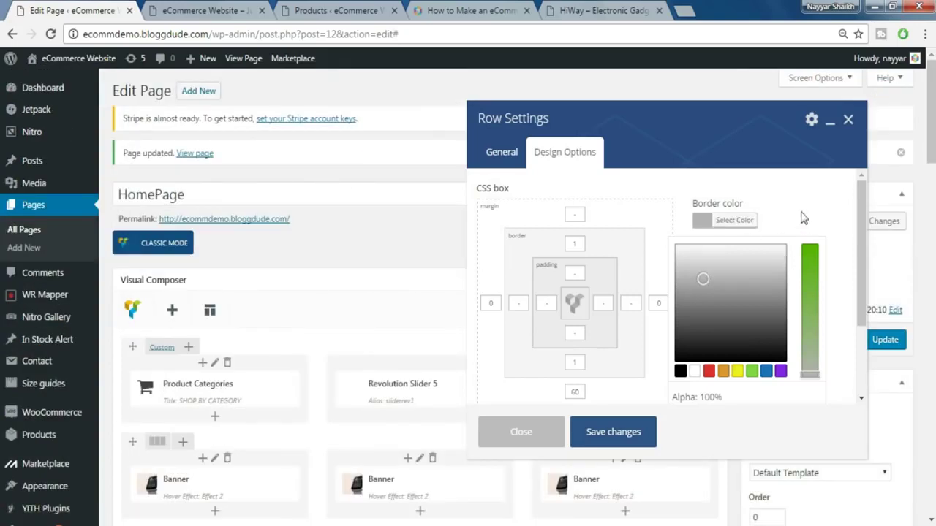
pyautogui.click(802, 219)
pyautogui.click(741, 265)
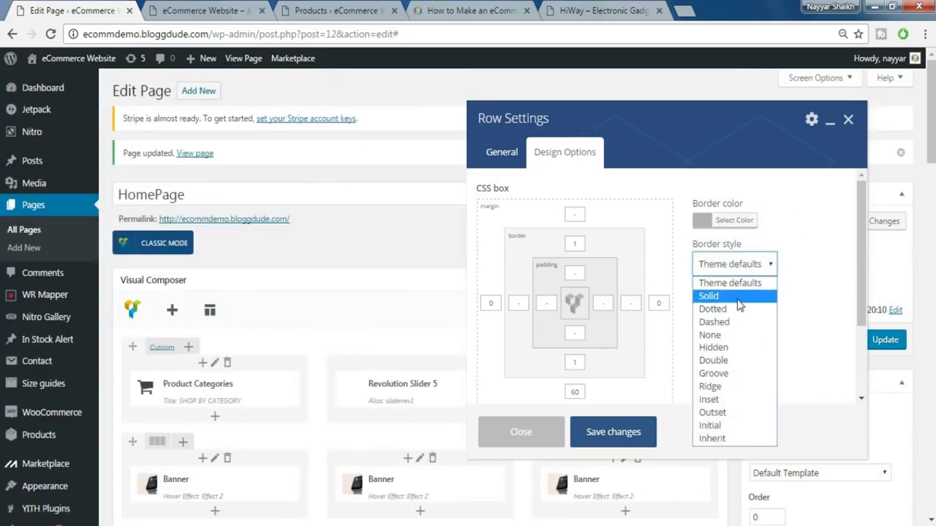
pyautogui.click(732, 300)
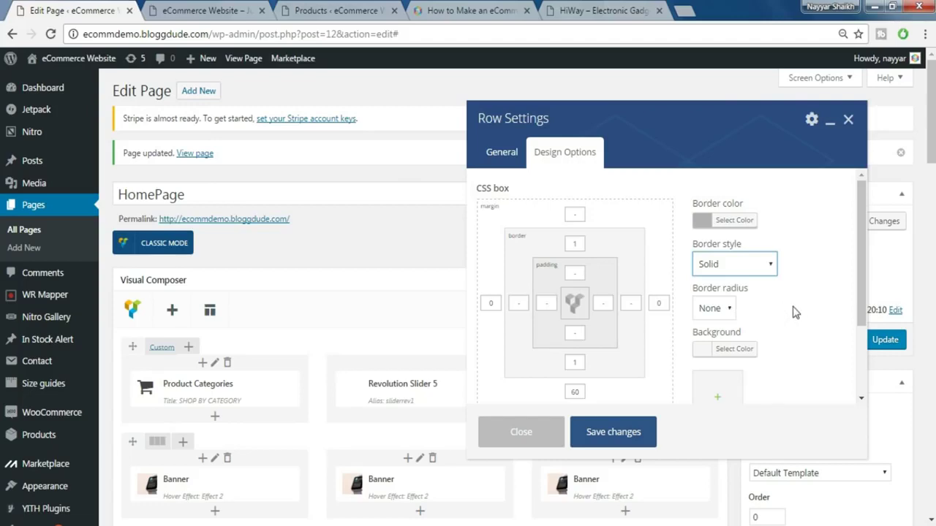
pyautogui.scroll(-3, 796, 313)
pyautogui.click(626, 432)
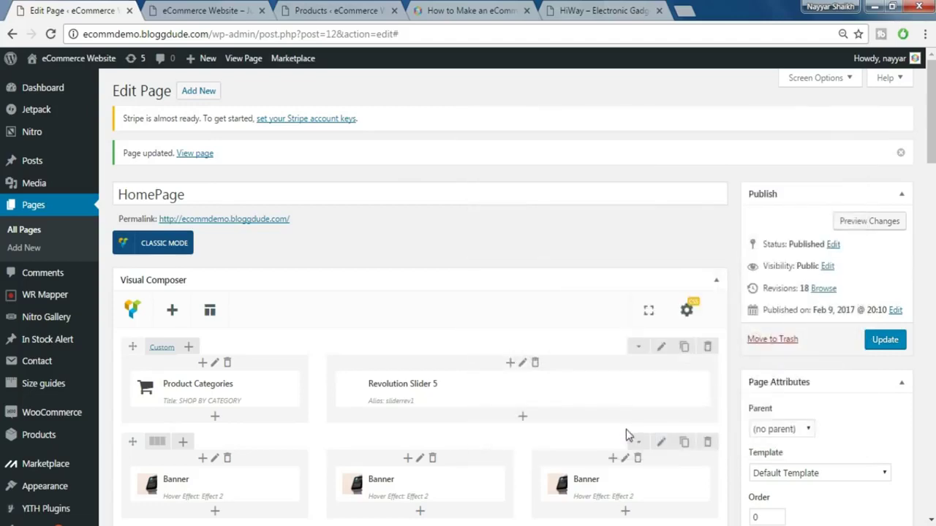
# - Compare the editor layout against the live storefront, then return to the page editor
pyautogui.scroll(-10, 625, 432)
pyautogui.scroll(-5, 626, 434)
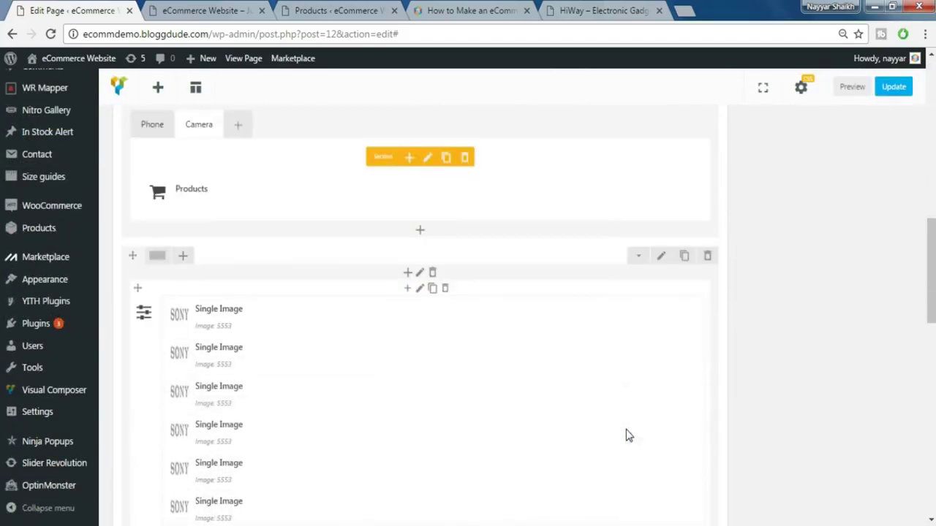
pyautogui.click(627, 9)
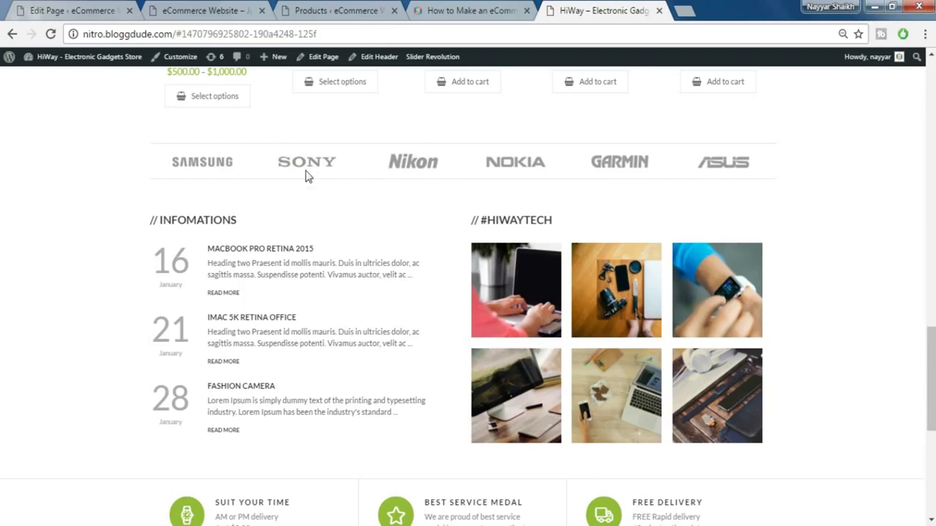
pyautogui.click(117, 9)
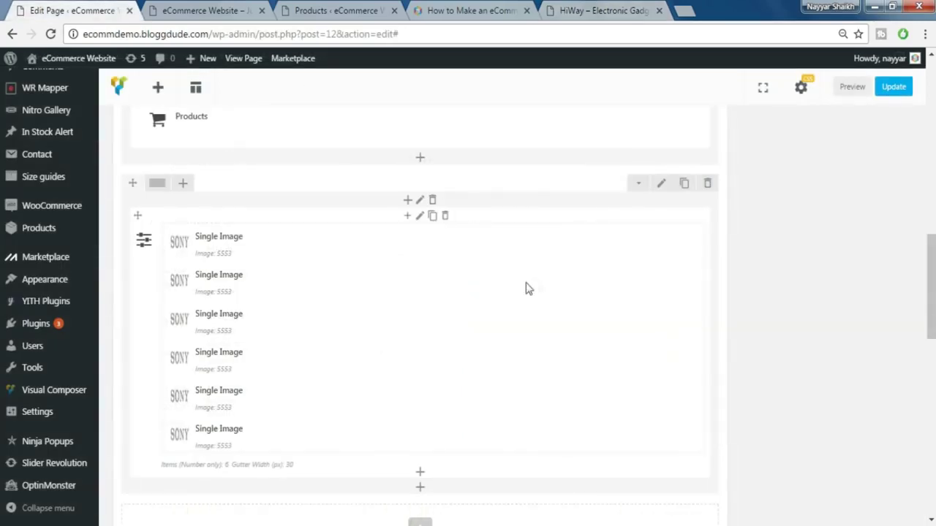
# - Save the carousel column's design settings with 15 top and bottom padding
pyautogui.click(421, 202)
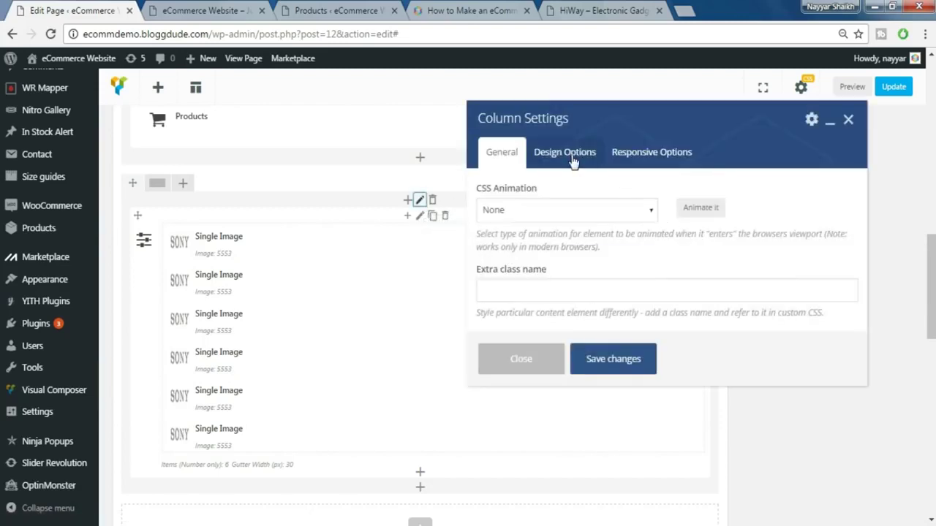
pyautogui.click(574, 160)
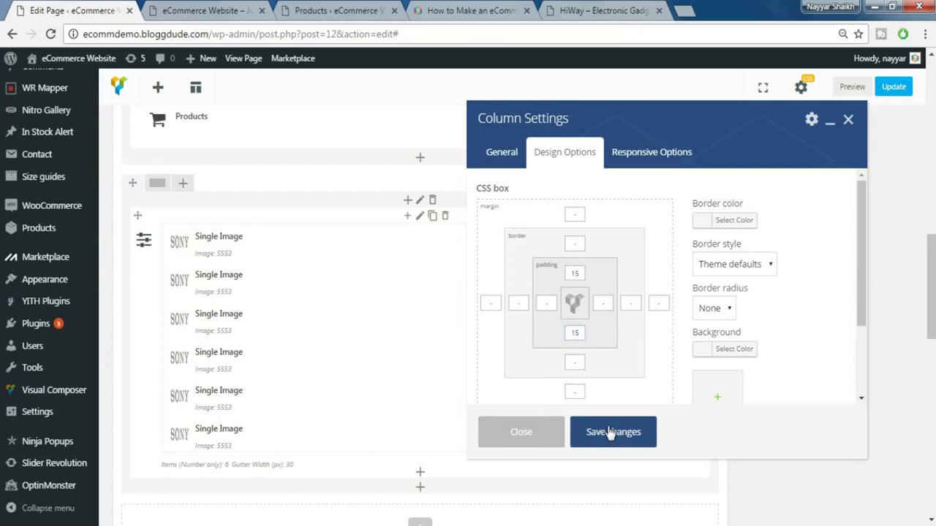
pyautogui.click(587, 433)
pyautogui.scroll(1, 687, 344)
pyautogui.scroll(2, 688, 344)
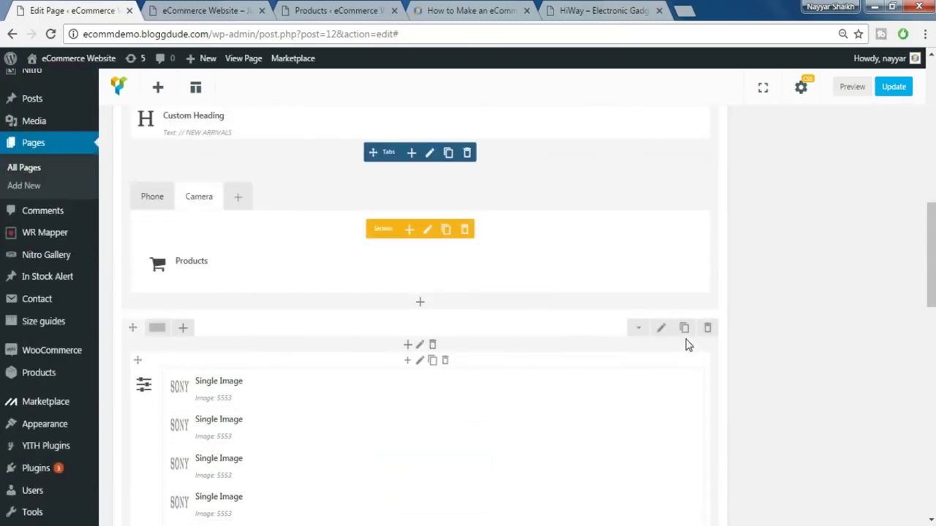
# - Update the HomePage and reload the storefront to check it, including the Camera tab in New Arrivals
pyautogui.click(894, 89)
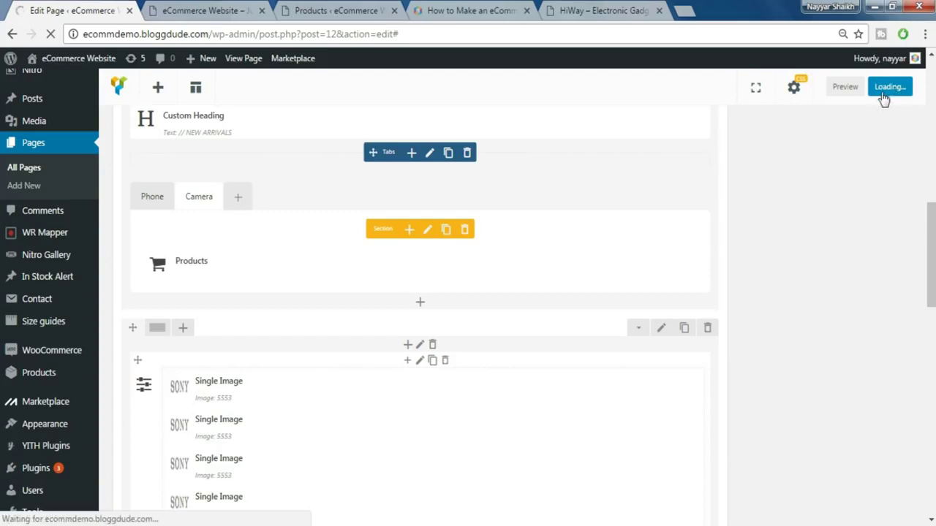
pyautogui.click(196, 10)
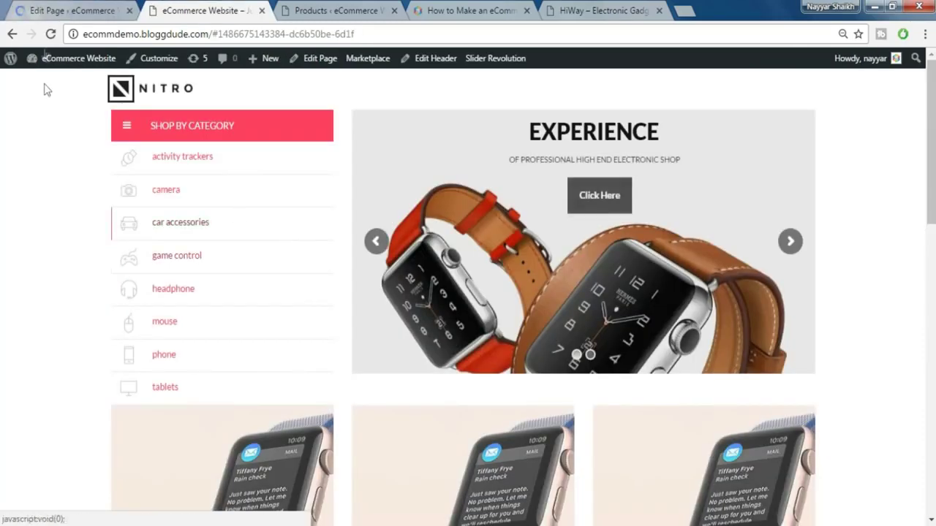
pyautogui.click(49, 34)
pyautogui.scroll(-10, 675, 209)
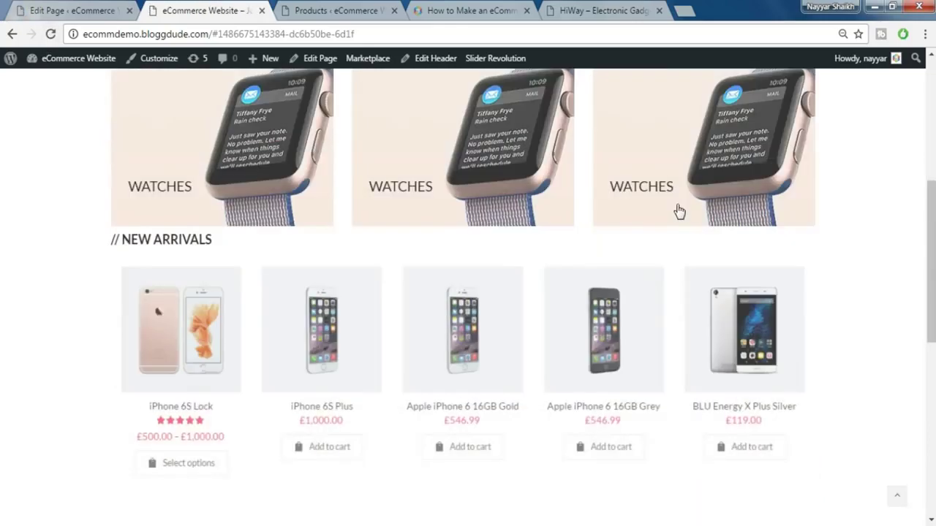
pyautogui.scroll(2, 677, 210)
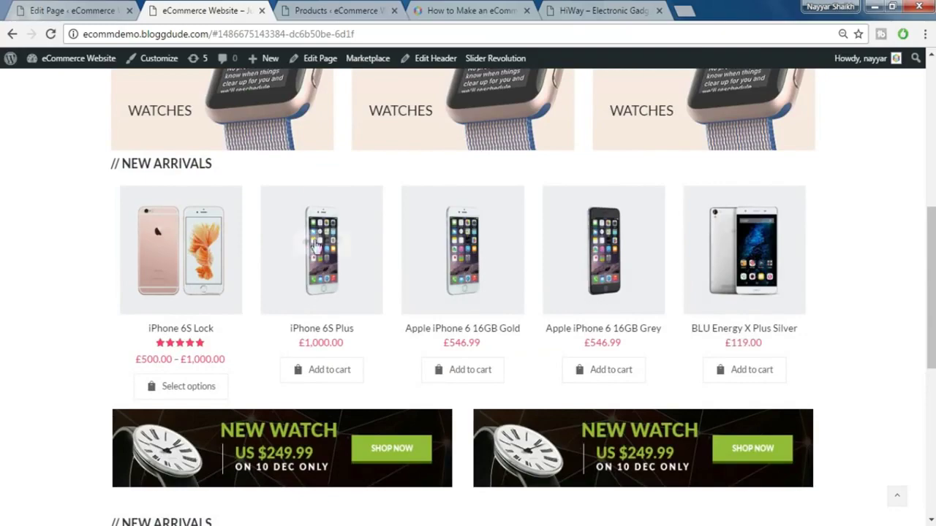
pyautogui.scroll(3, 293, 223)
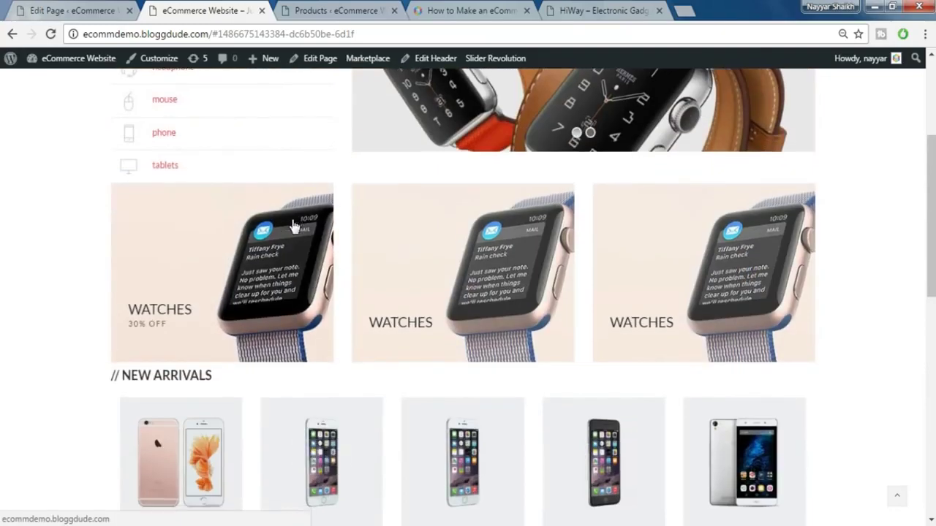
pyautogui.scroll(-2, 296, 219)
pyautogui.scroll(-3, 713, 320)
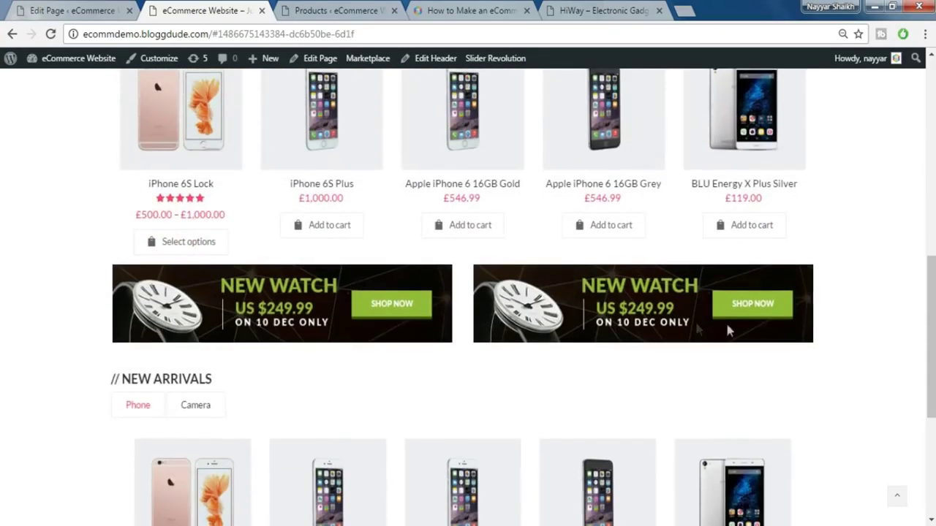
pyautogui.scroll(-2, 713, 329)
pyautogui.click(205, 267)
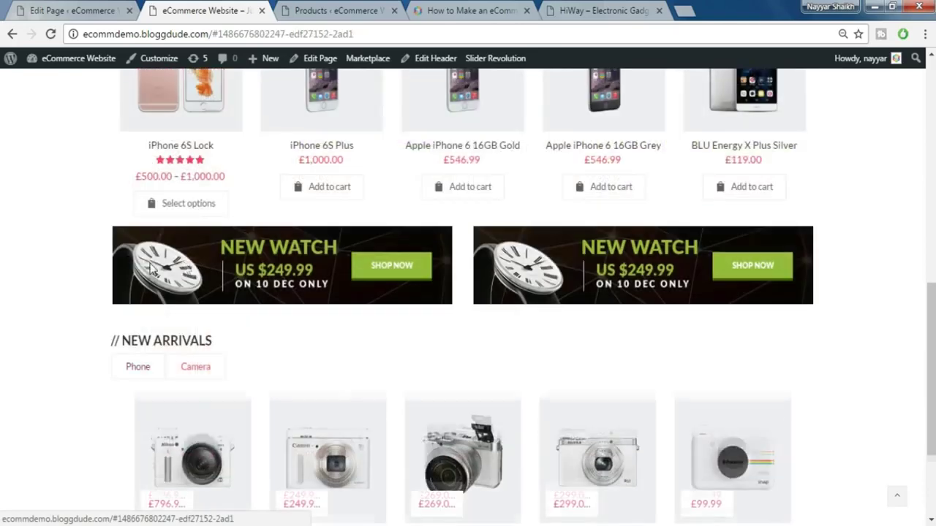
pyautogui.scroll(-2, 322, 310)
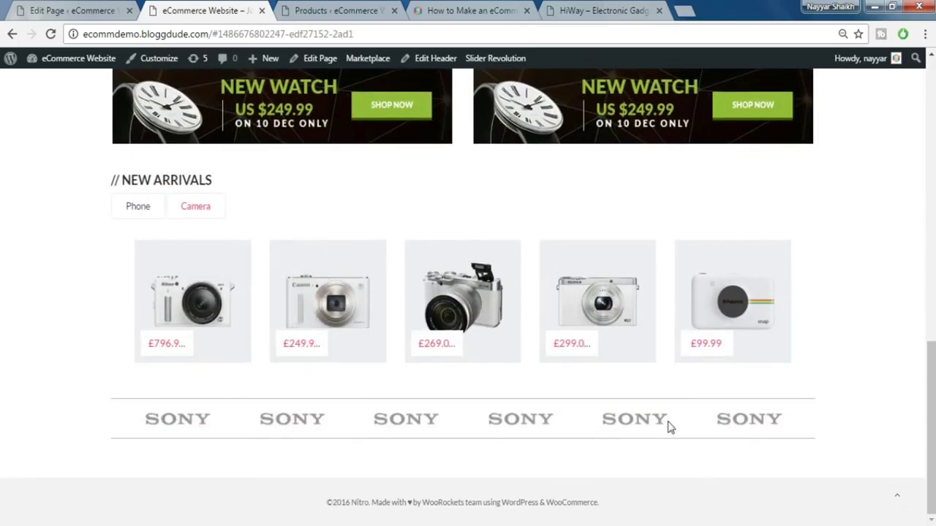
# - Look at the HiWay demo store's brand-logo row and // INFOMATIONS section for reference
pyautogui.click(595, 10)
pyautogui.scroll(-3, 638, 93)
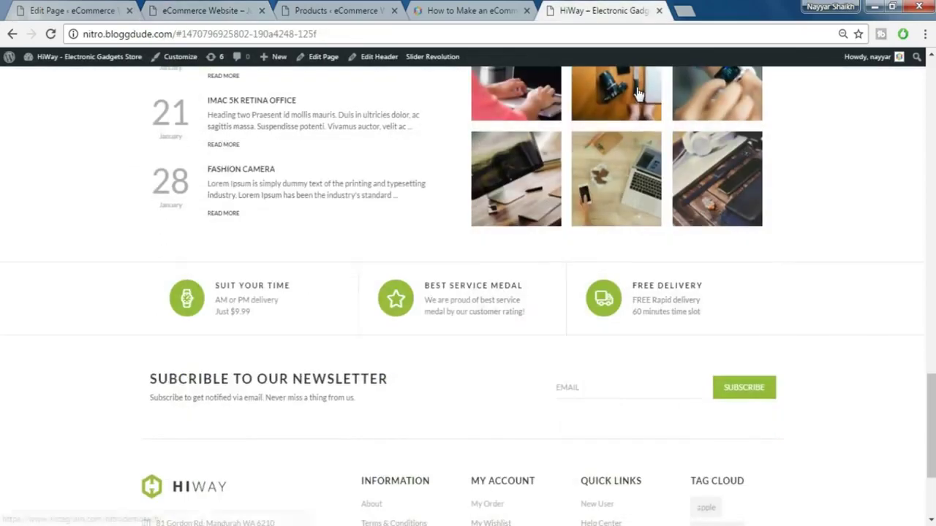
pyautogui.scroll(1, 628, 95)
pyautogui.scroll(1, 246, 124)
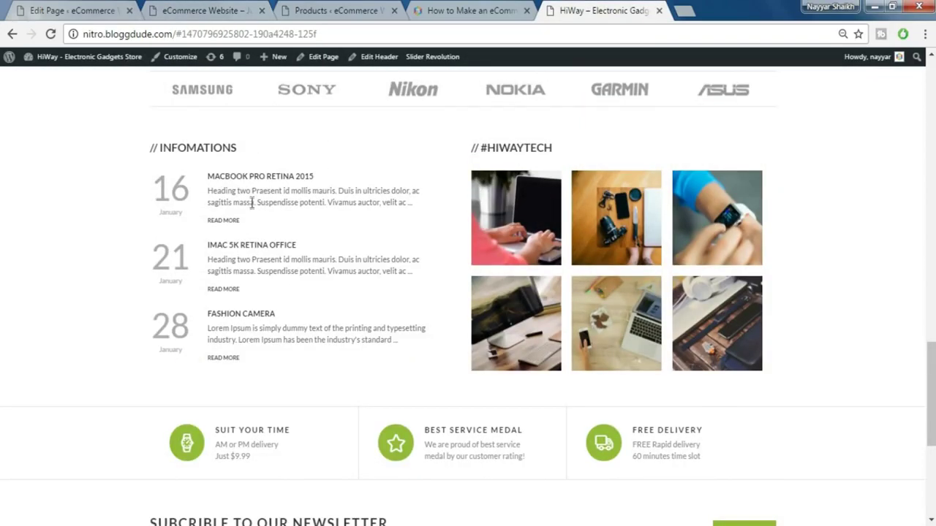
pyautogui.scroll(1, 246, 212)
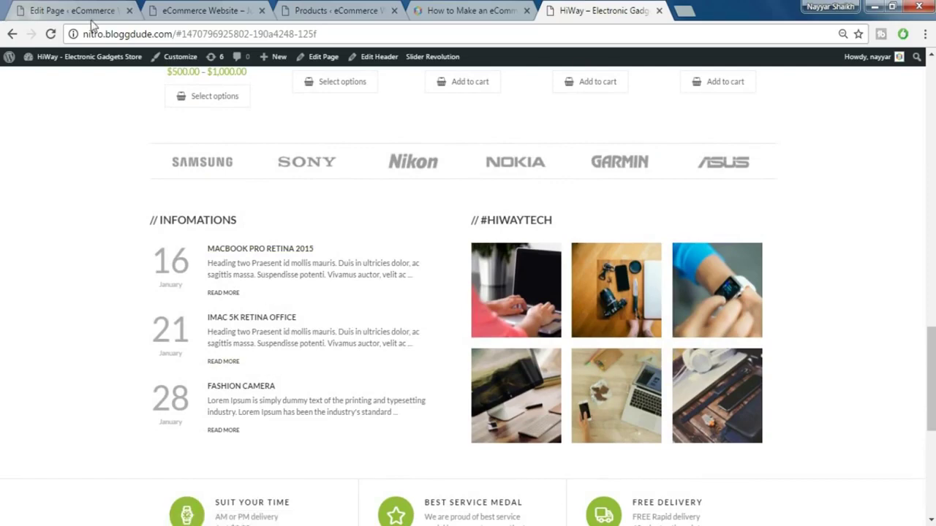
# - Create and publish a new page titled 'Blog'
pyautogui.click(63, 9)
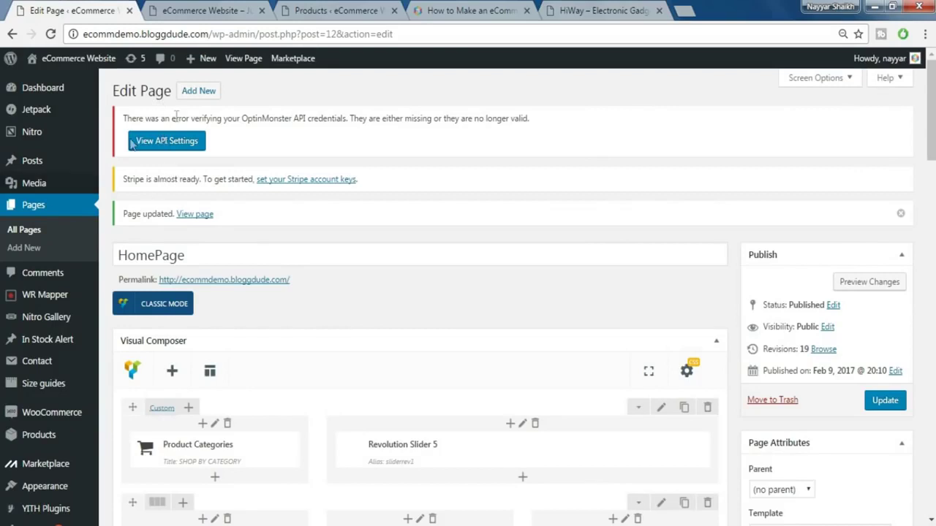
pyautogui.click(199, 92)
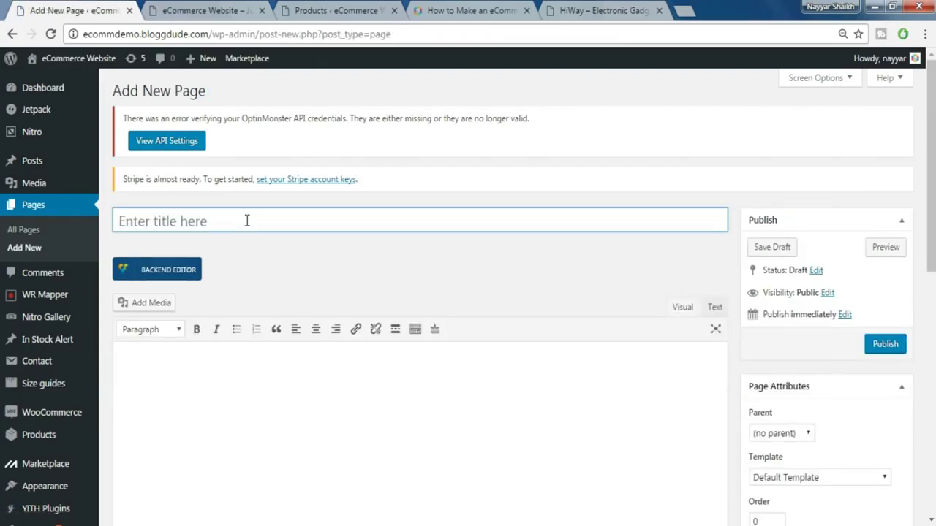
pyautogui.write('Blog')
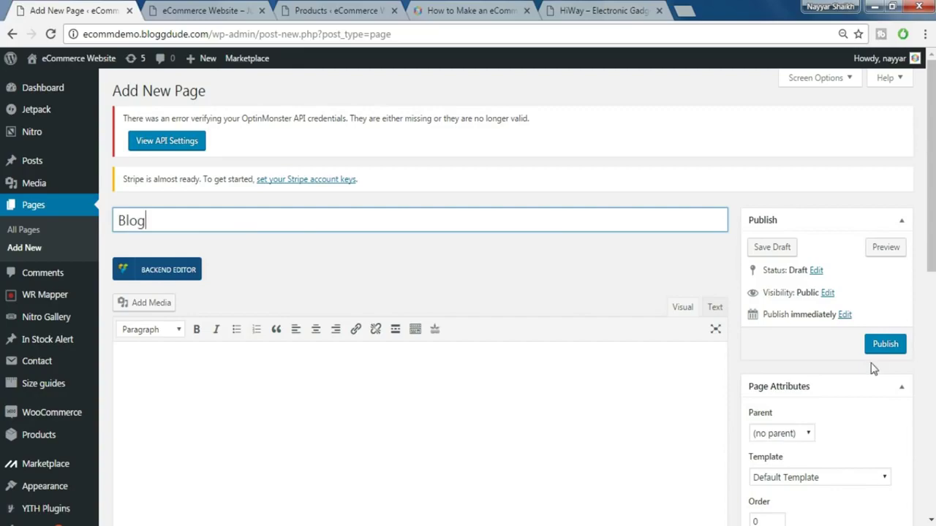
pyautogui.click(881, 350)
pyautogui.click(184, 9)
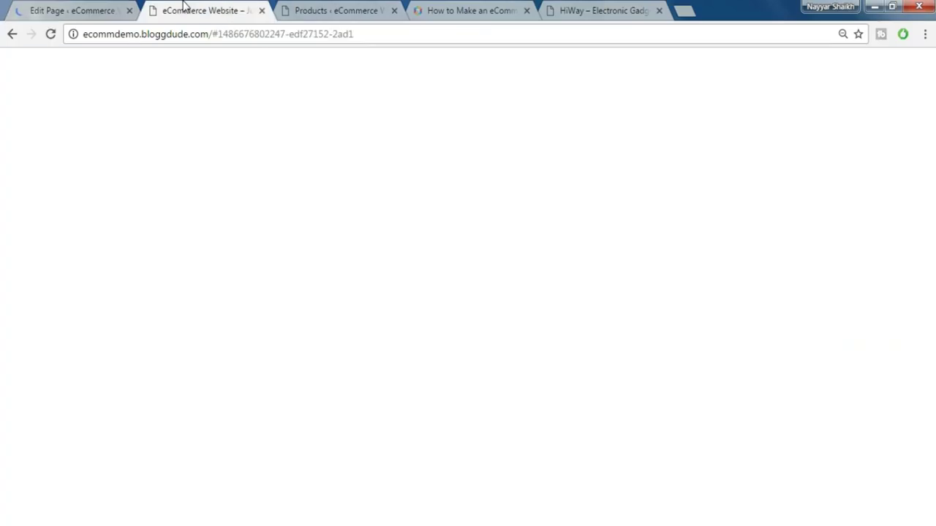
# - In the Customizer's System section, make Blog the posts page and publish
pyautogui.scroll(7, 313, 267)
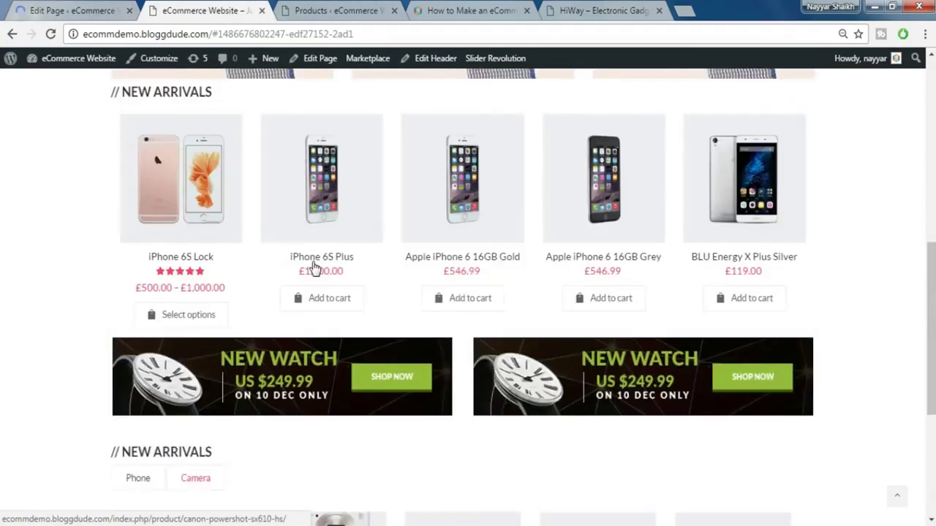
pyautogui.scroll(4, 313, 268)
pyautogui.click(165, 65)
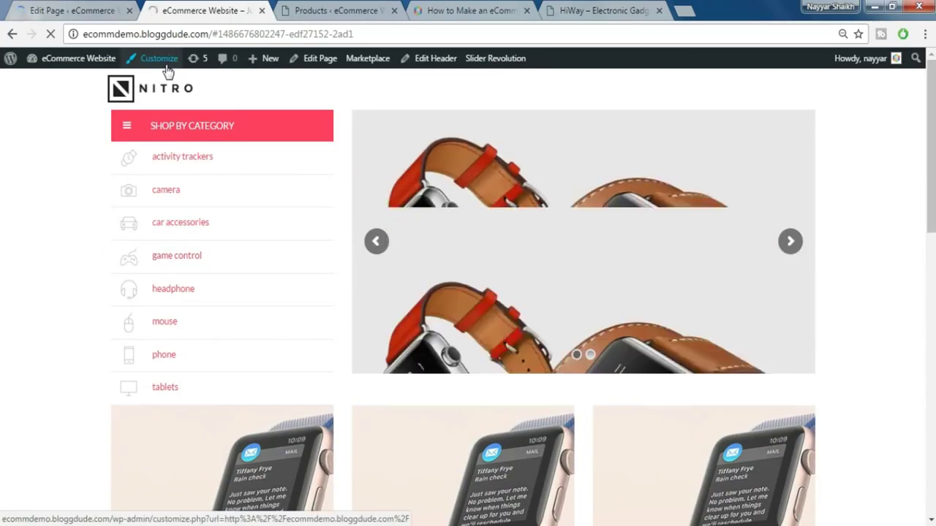
pyautogui.click(73, 11)
pyautogui.click(196, 10)
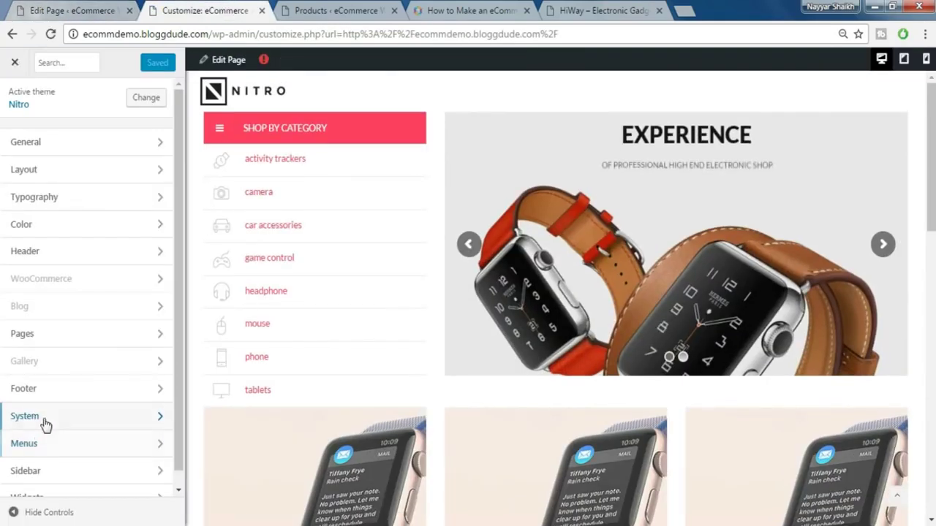
pyautogui.click(45, 424)
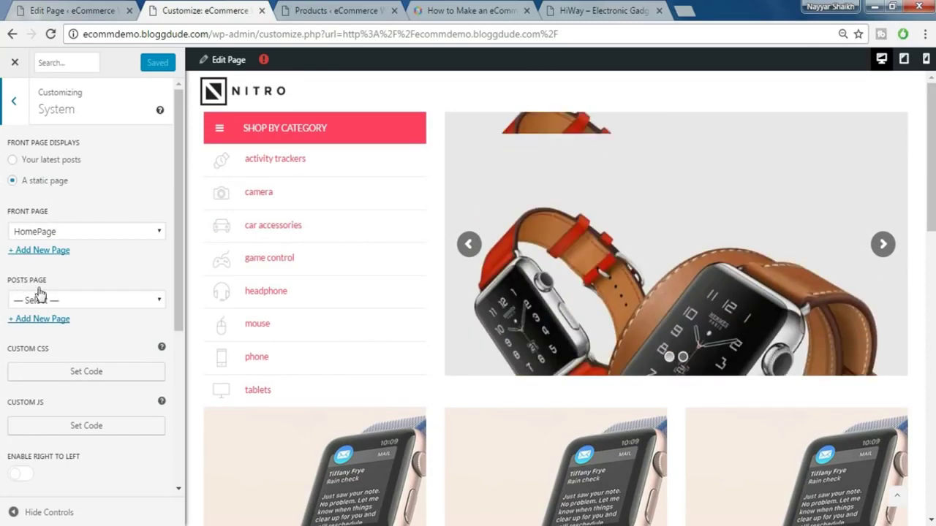
pyautogui.click(57, 299)
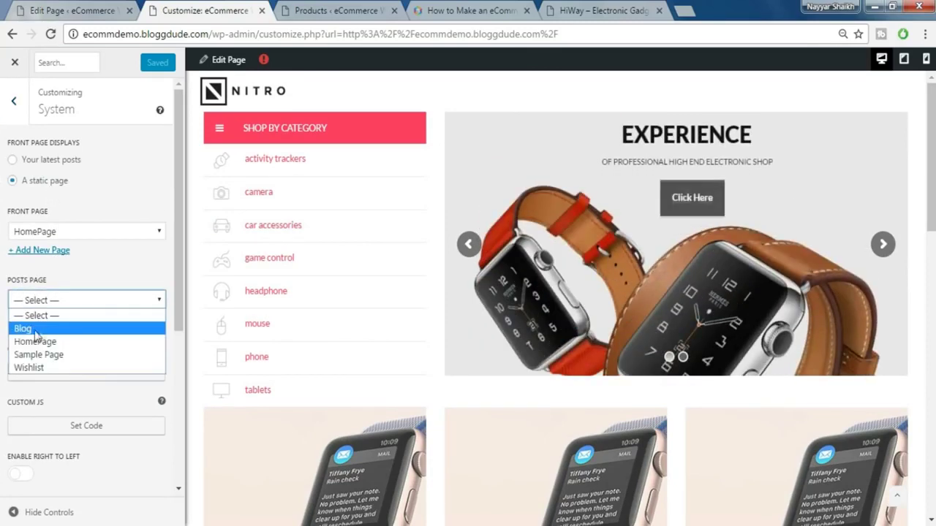
pyautogui.click(26, 329)
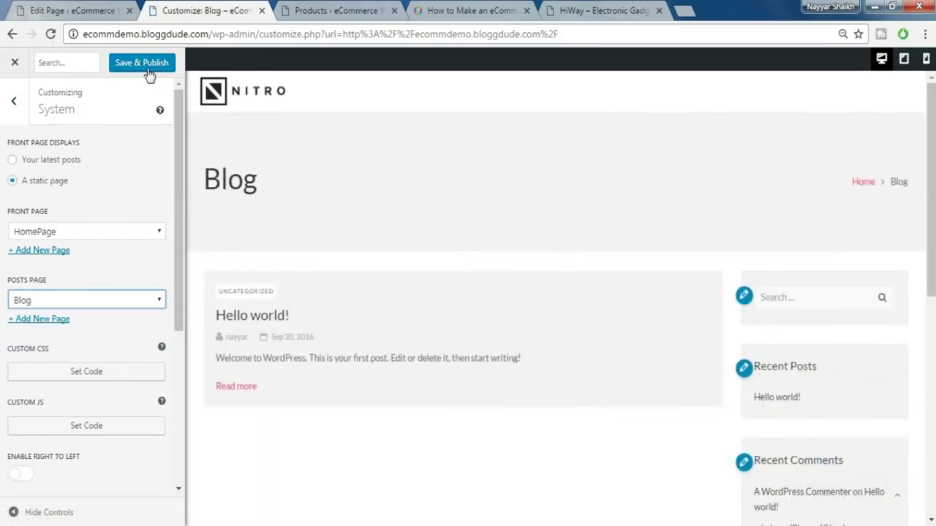
pyautogui.click(143, 65)
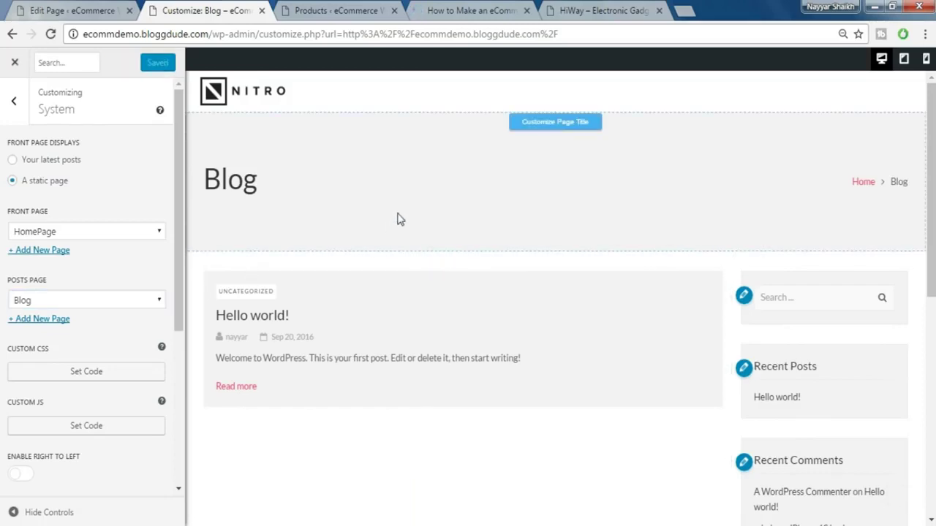
# - Select the Custom Code for Pages CSS block in the BloggDude tutorial post
pyautogui.click(486, 8)
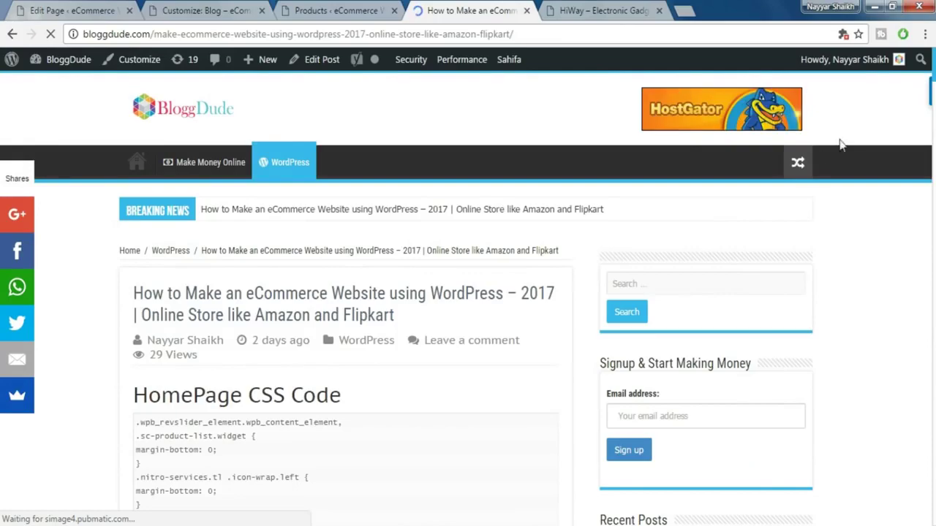
pyautogui.moveTo(932, 102); pyautogui.dragTo(933, 299)
pyautogui.scroll(-10, 473, 285)
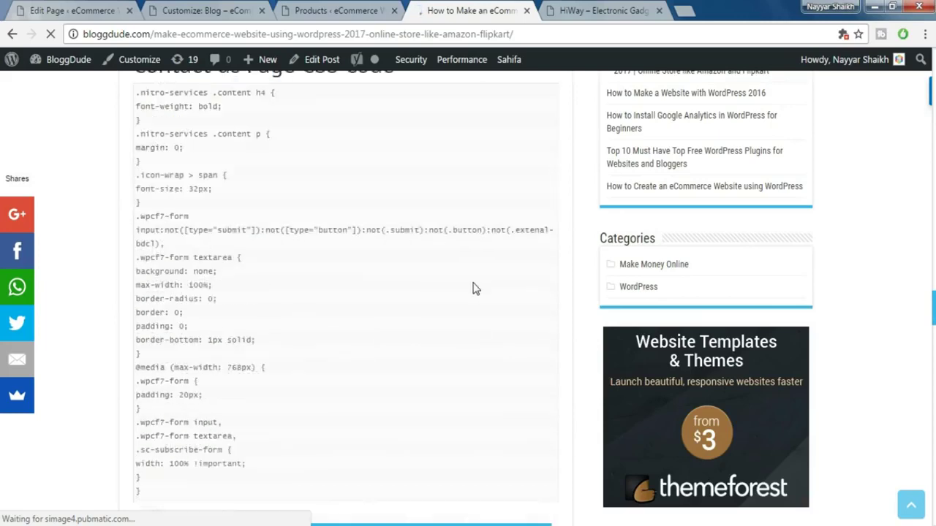
pyautogui.scroll(-4, 474, 287)
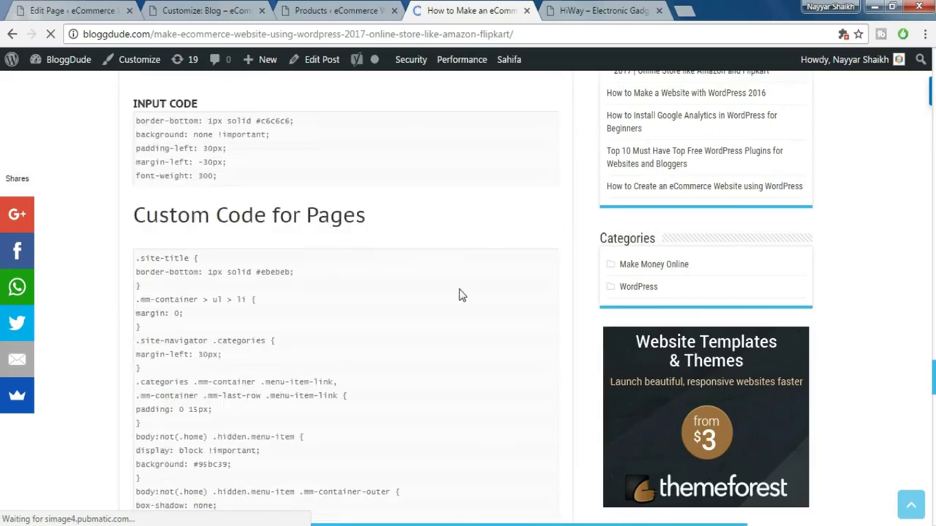
pyautogui.moveTo(406, 217); pyautogui.dragTo(219, 215)
pyautogui.click(220, 215)
pyautogui.moveTo(135, 261); pyautogui.dragTo(225, 238)
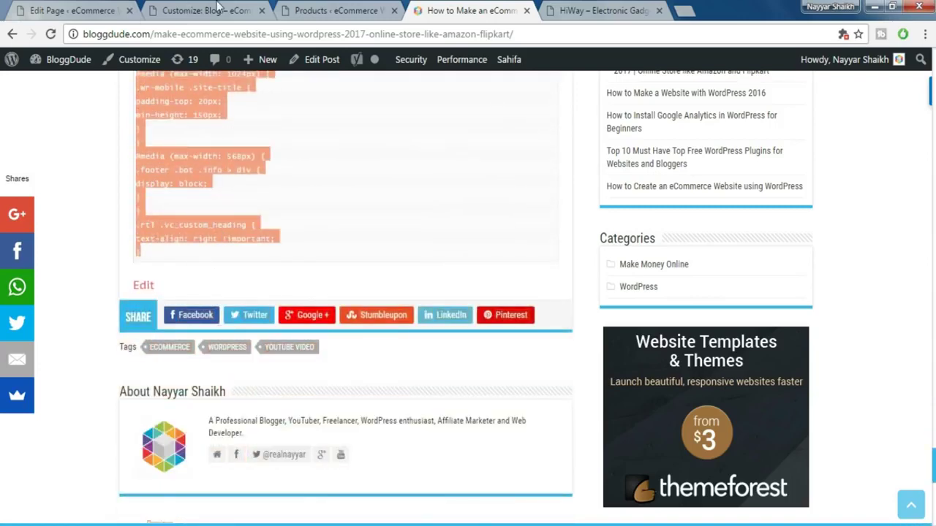
# - Paste the copied CSS into the Customizer's custom CSS editor, save it and publish
pyautogui.click(217, 9)
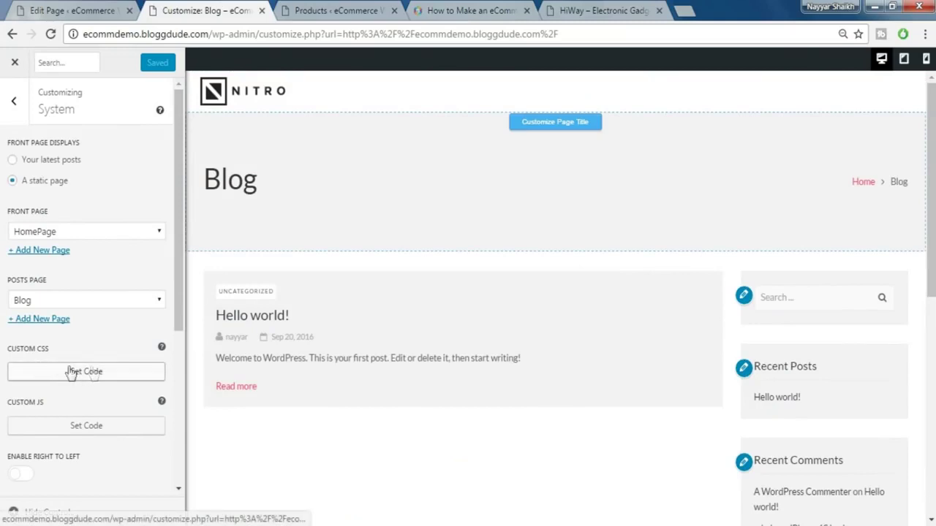
pyautogui.click(93, 380)
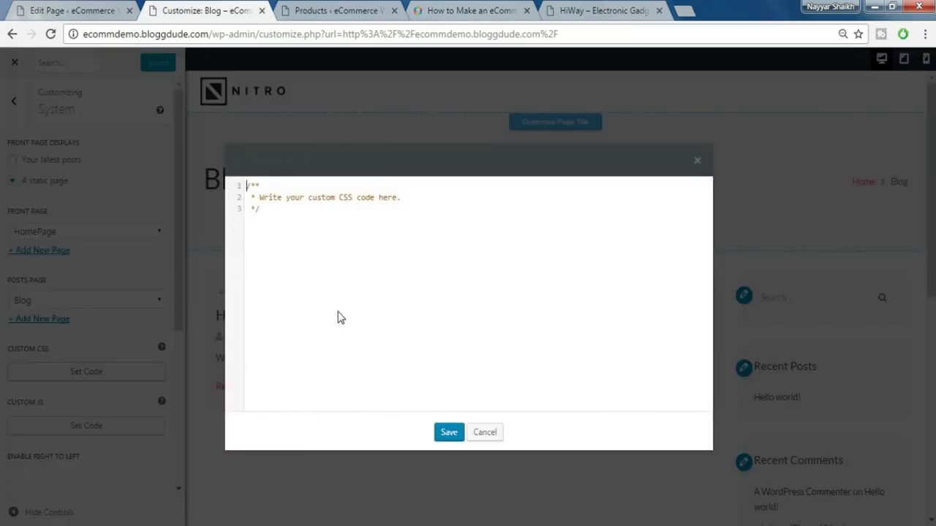
pyautogui.hotkey('ctrl', 'v')
pyautogui.scroll(12, 390, 343)
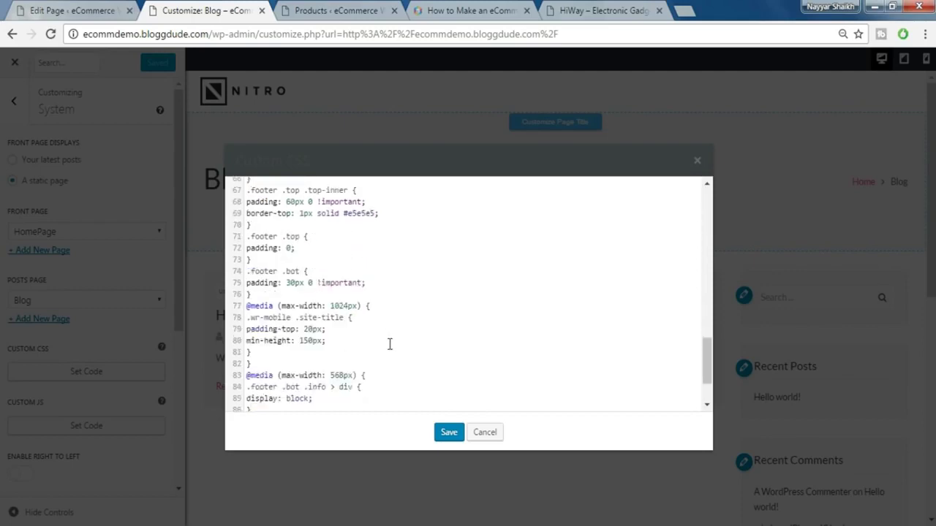
pyautogui.click(450, 436)
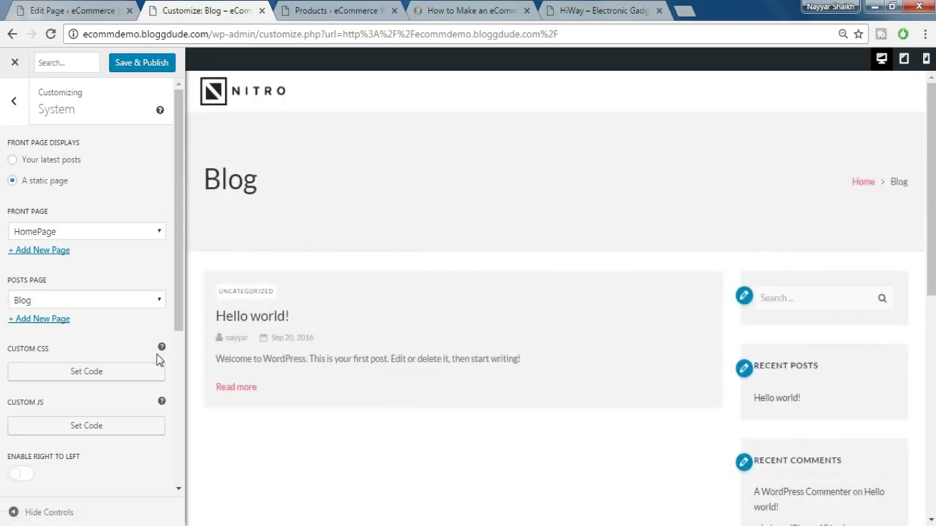
pyautogui.scroll(-1, 157, 362)
pyautogui.scroll(-3, 156, 362)
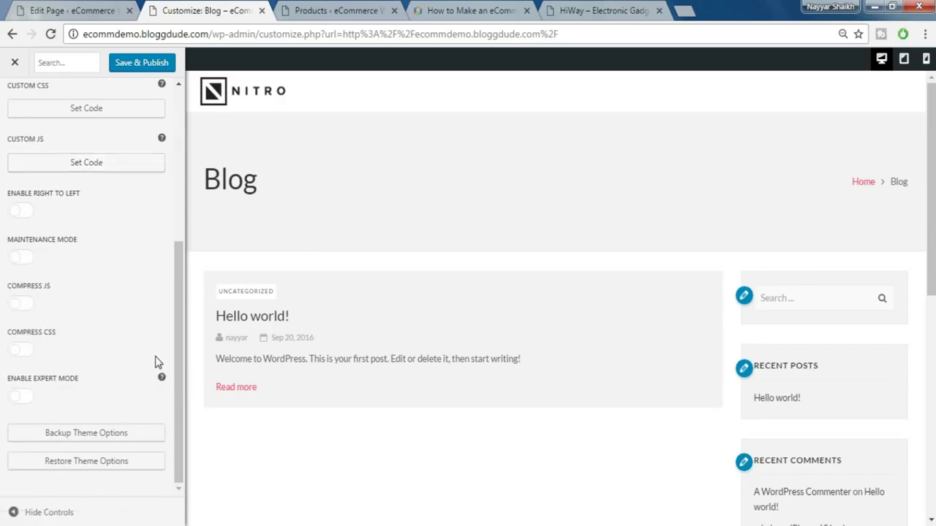
pyautogui.scroll(4, 156, 361)
pyautogui.click(142, 63)
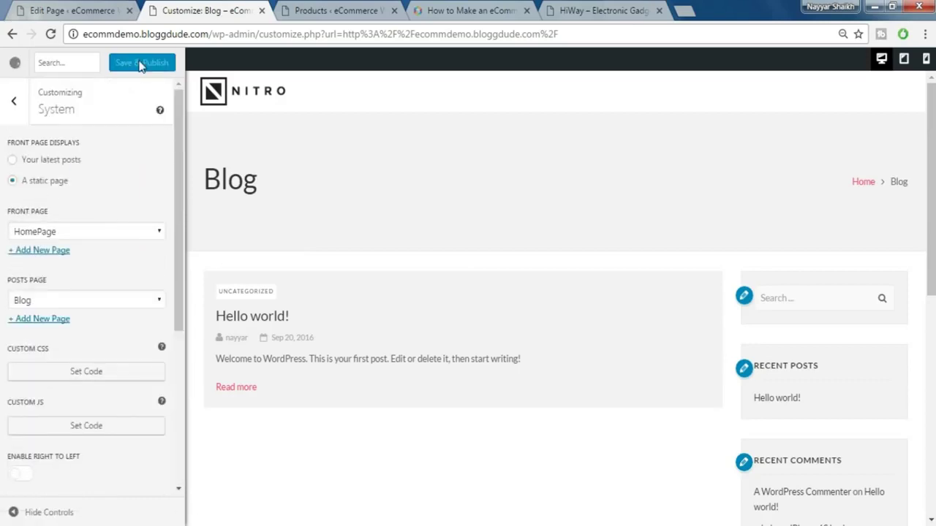
# - Set Blog List to the grid layout, plain post card style and no sidebar, then publish
pyautogui.click(14, 107)
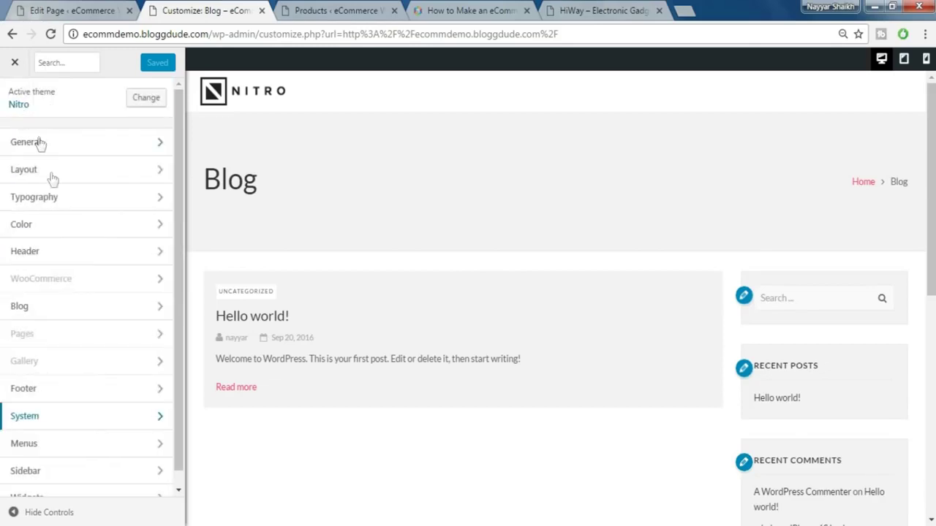
pyautogui.click(65, 317)
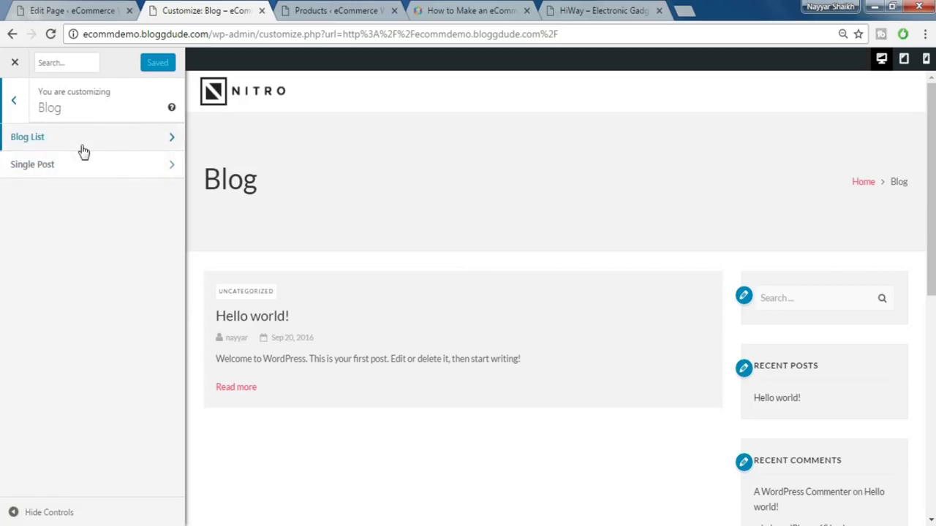
pyautogui.click(84, 140)
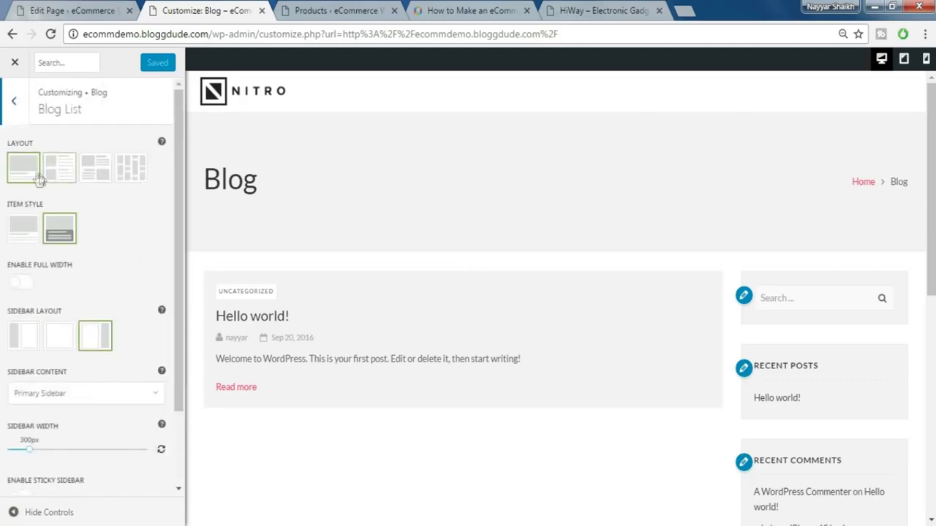
pyautogui.click(137, 176)
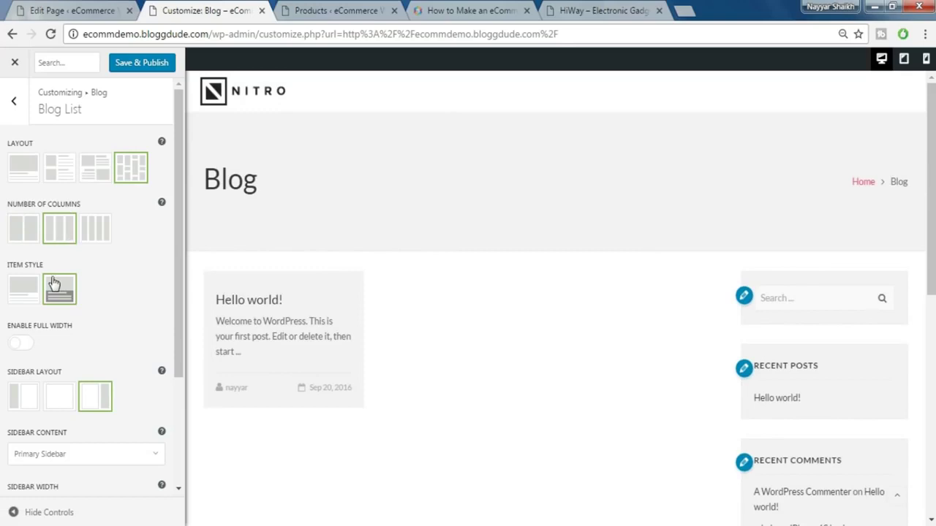
pyautogui.click(25, 299)
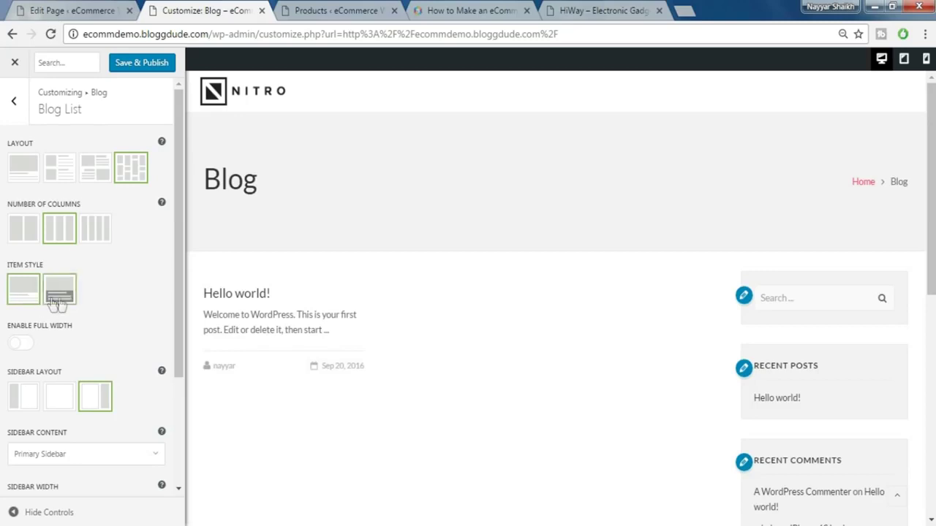
pyautogui.scroll(-2, 129, 317)
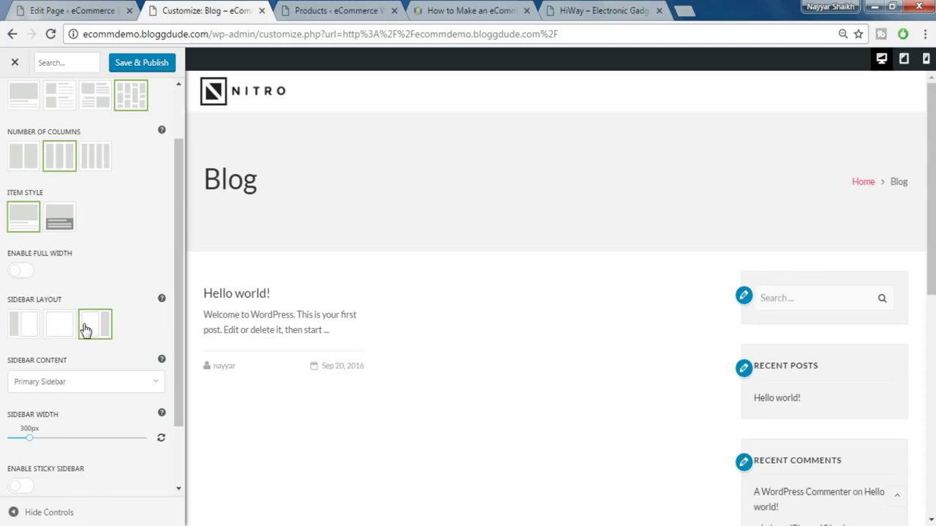
pyautogui.click(62, 329)
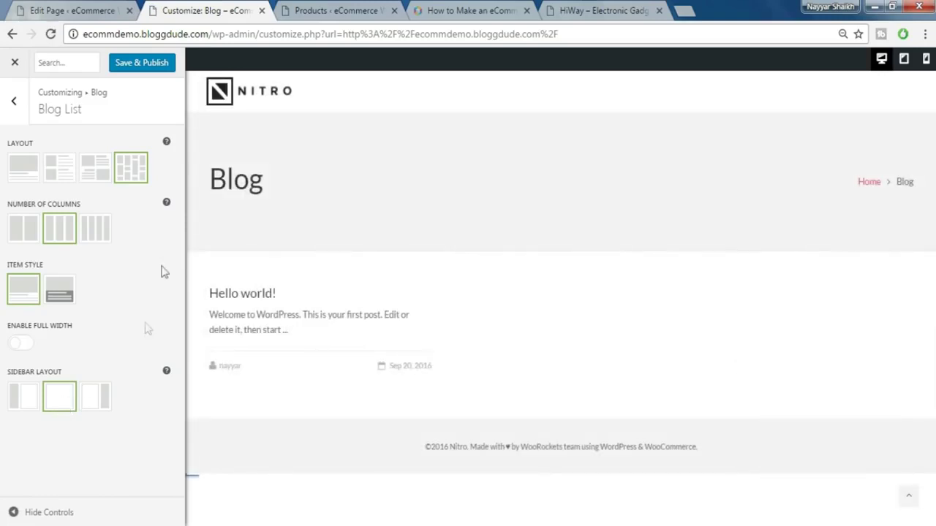
pyautogui.click(155, 71)
pyautogui.click(19, 71)
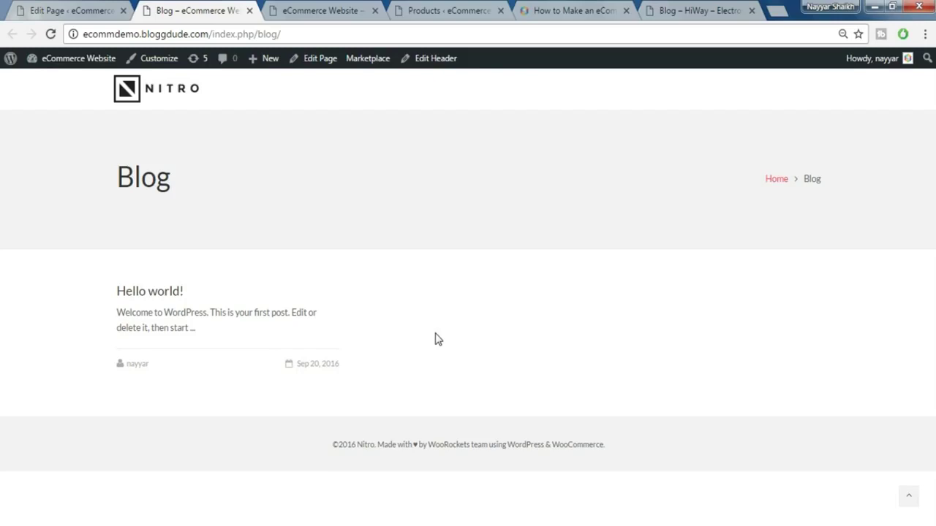
# - Switch to the Edit Page screen for the Blog page
pyautogui.click(97, 10)
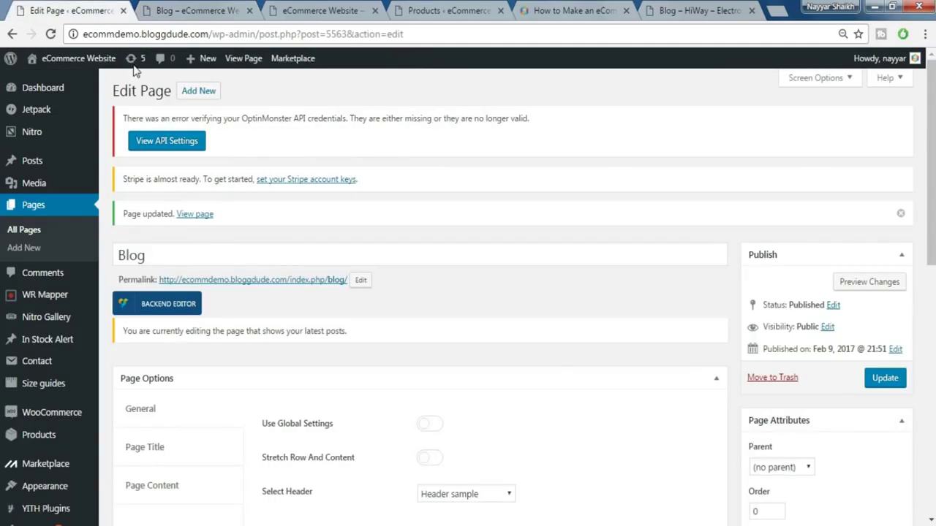
# - Start a new post and copy the 'iMac and Macbook pro retina' title from the existing post
pyautogui.moveTo(33, 163)
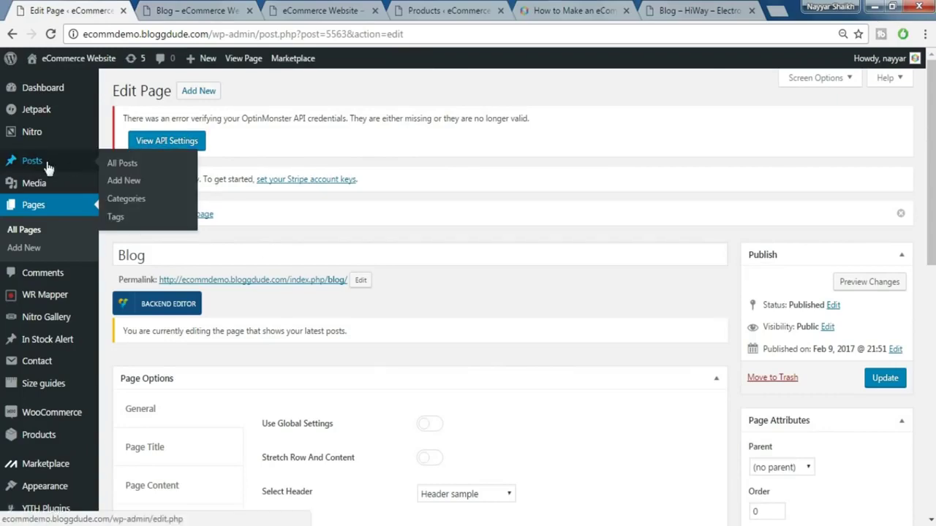
pyautogui.click(152, 187)
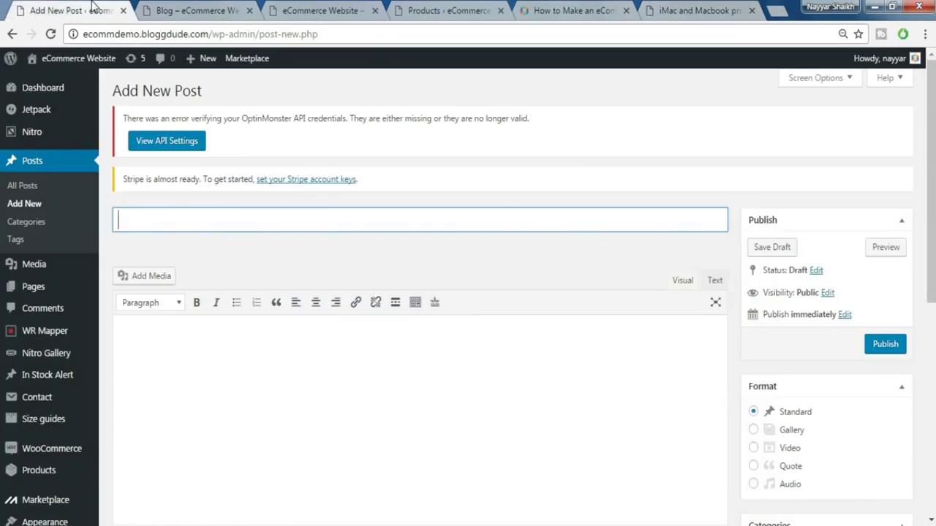
pyautogui.click(232, 253)
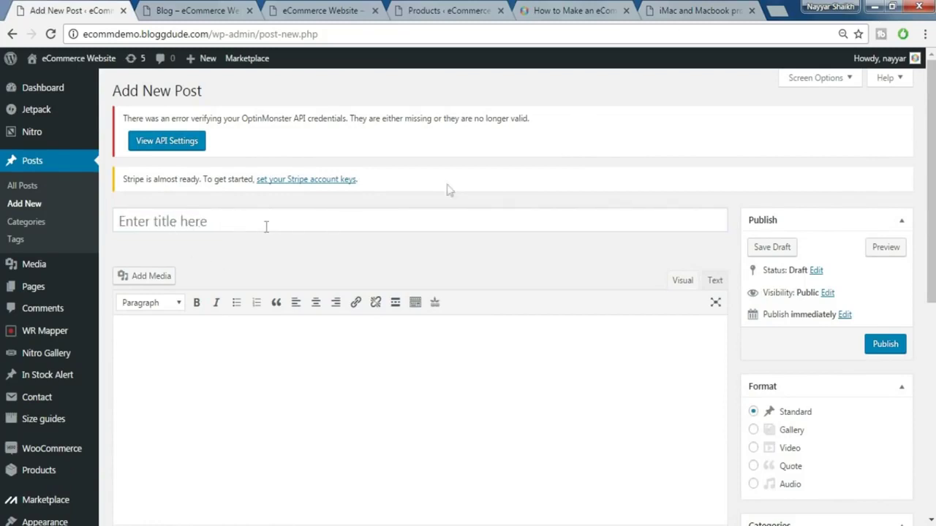
pyautogui.click(702, 9)
pyautogui.scroll(3, 556, 212)
pyautogui.tripleClick(571, 230)
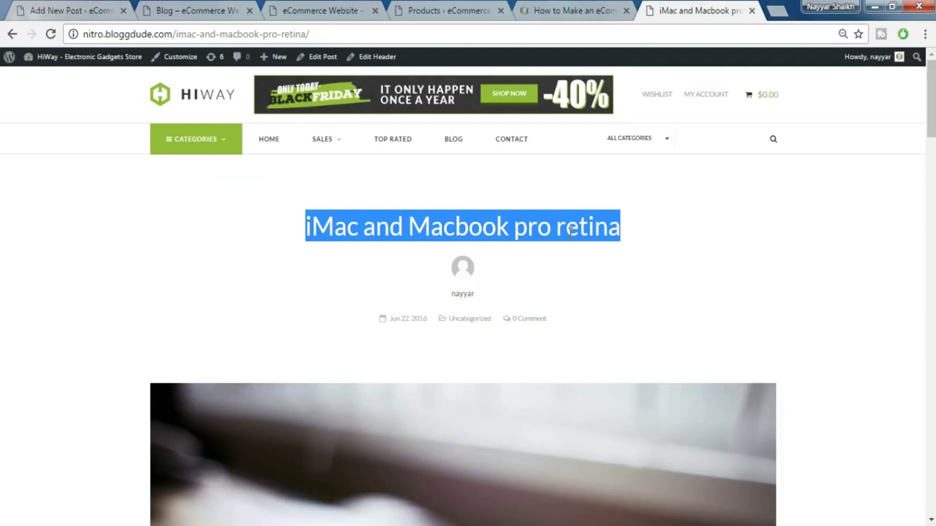
pyautogui.click(117, 9)
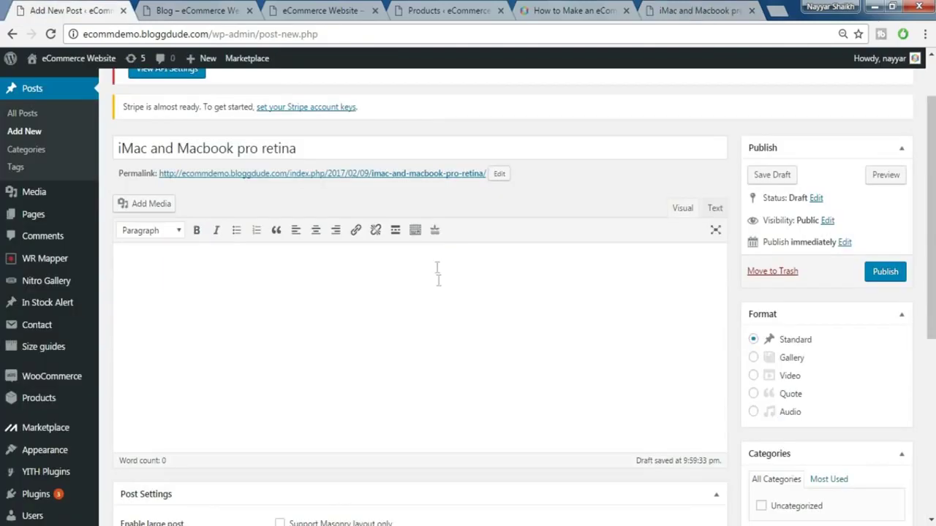
pyautogui.click(414, 230)
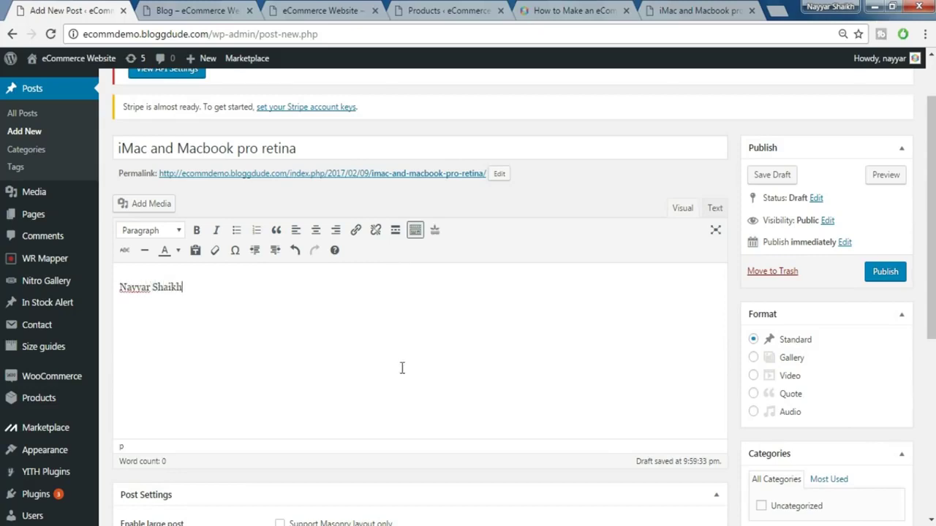
# - Format the author's name in the post body as a cyan Heading 2
pyautogui.moveTo(188, 288); pyautogui.dragTo(114, 282)
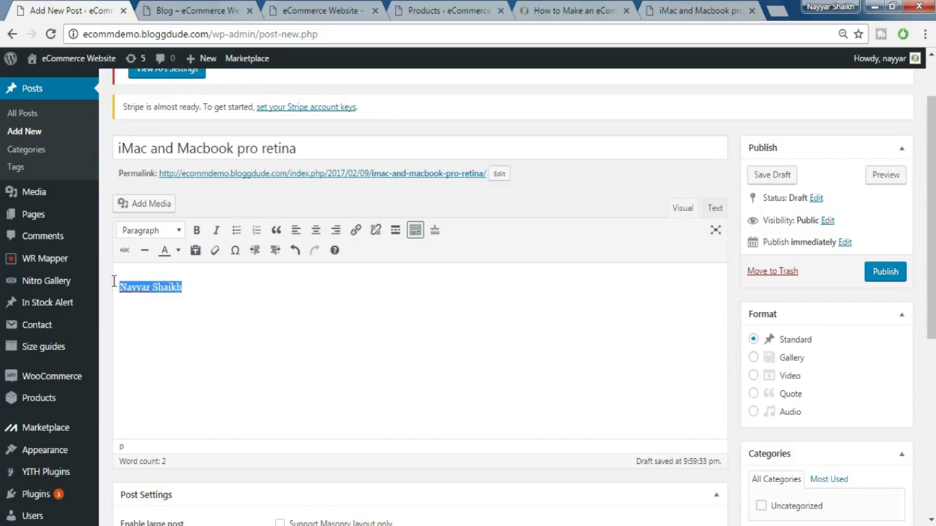
pyautogui.click(147, 231)
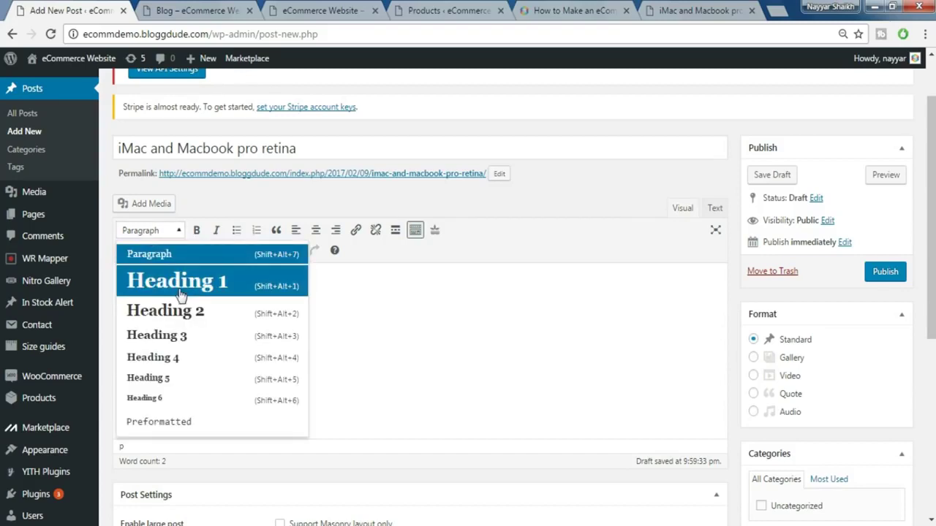
pyautogui.click(180, 293)
pyautogui.click(163, 230)
pyautogui.click(189, 315)
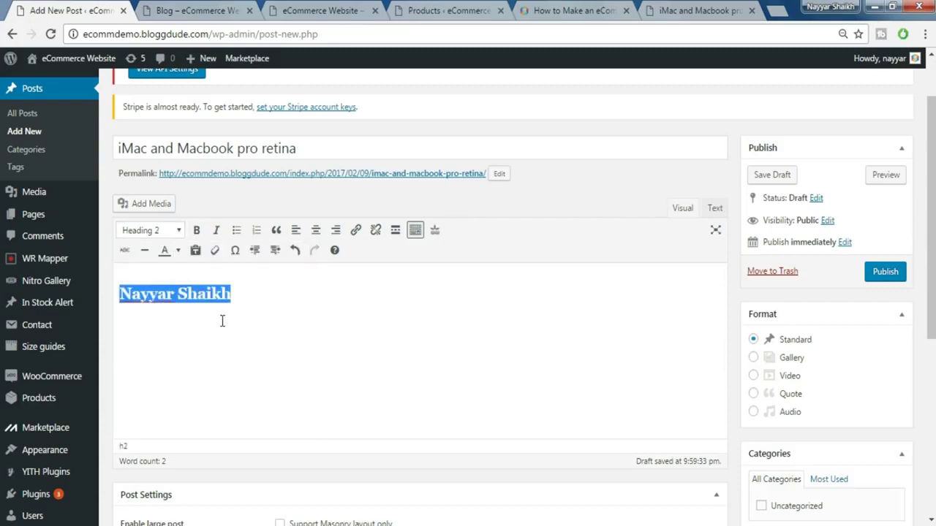
pyautogui.click(178, 250)
pyautogui.click(212, 307)
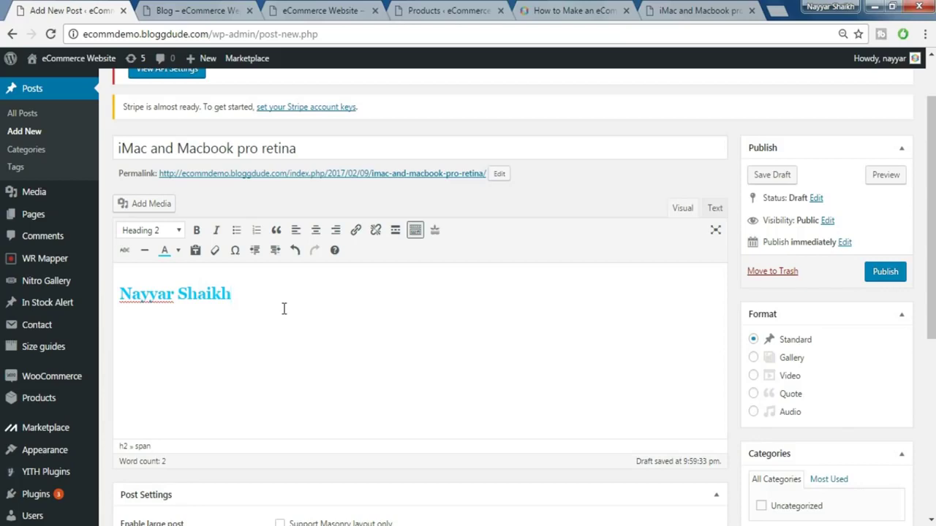
# - Undo an accidental bullet list on the name and open the Add Media library
pyautogui.click(235, 231)
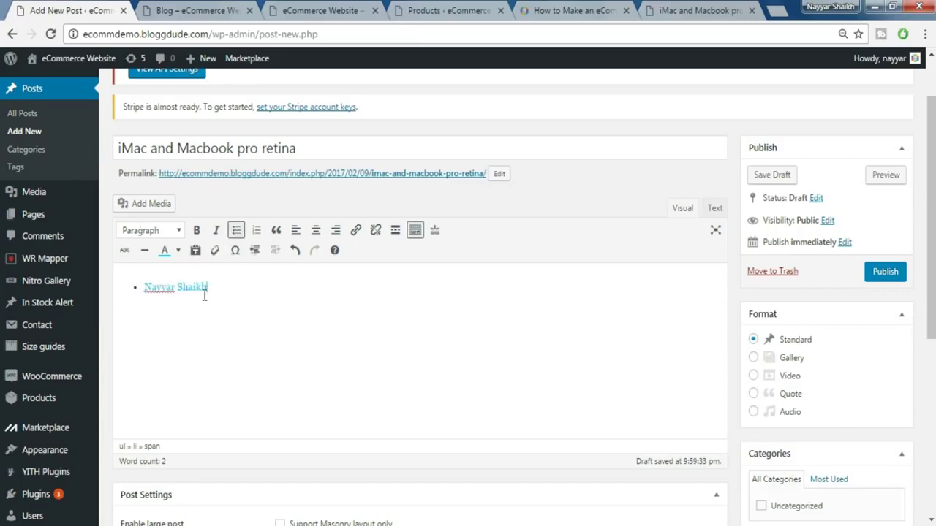
pyautogui.hotkey('ctrl', 'z')
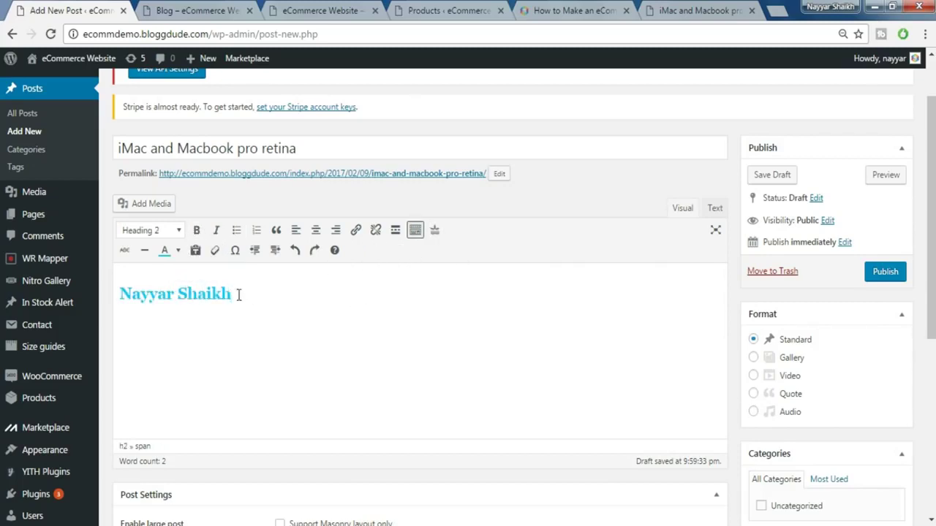
pyautogui.click(153, 217)
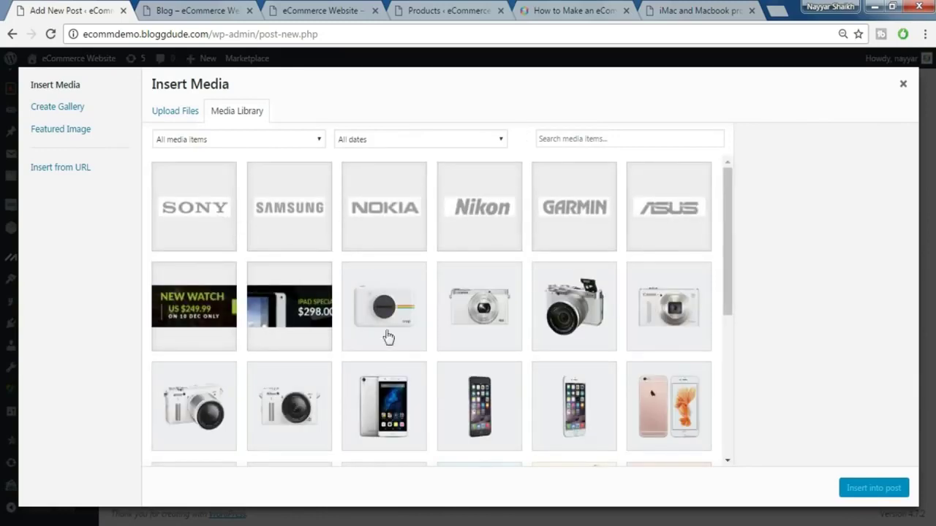
# - Insert the white camera picture into the post and align it left beside the heading
pyautogui.click(414, 312)
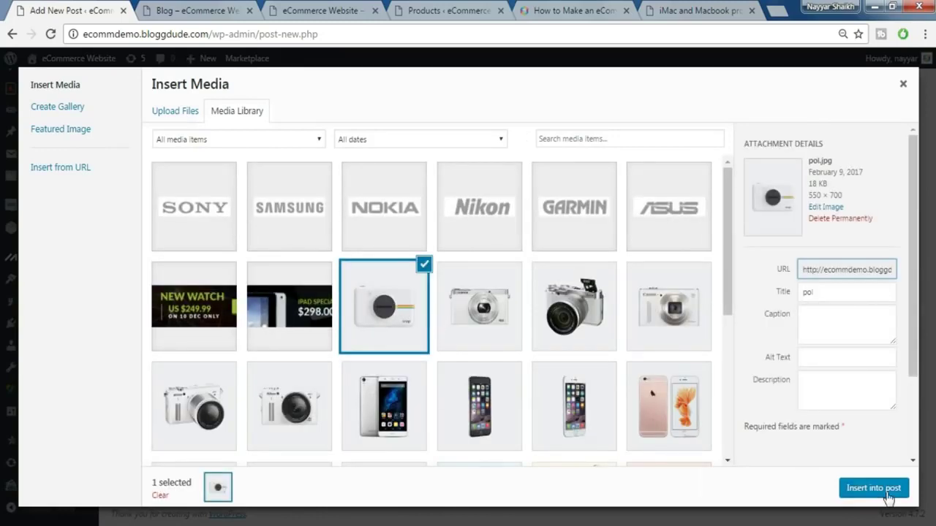
pyautogui.click(875, 488)
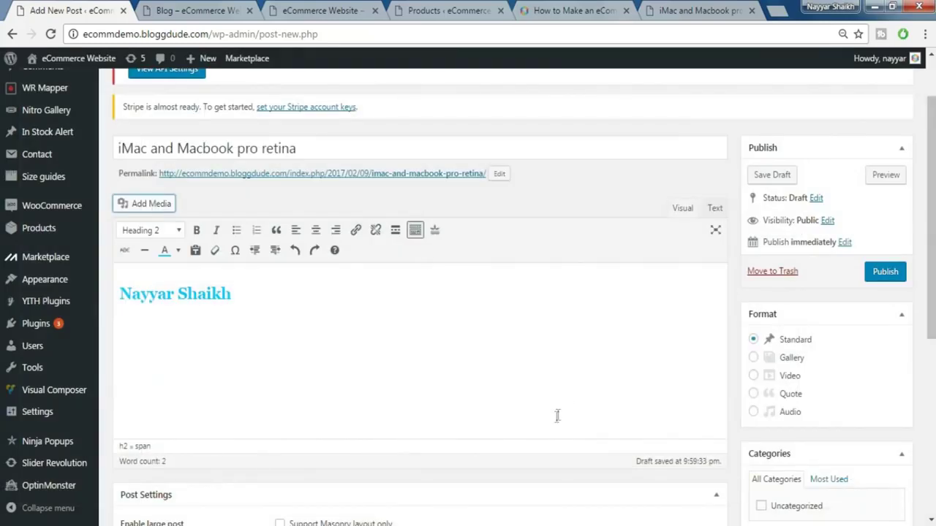
pyautogui.click(308, 336)
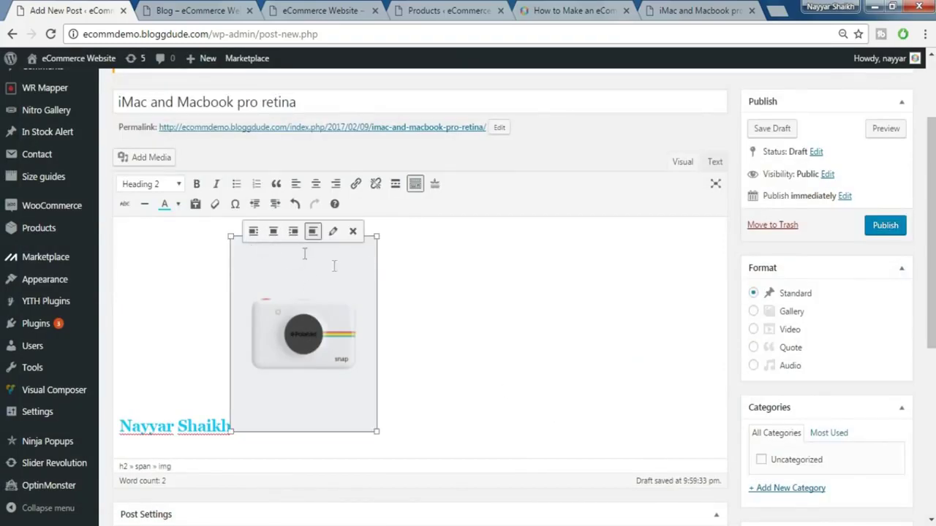
pyautogui.click(253, 231)
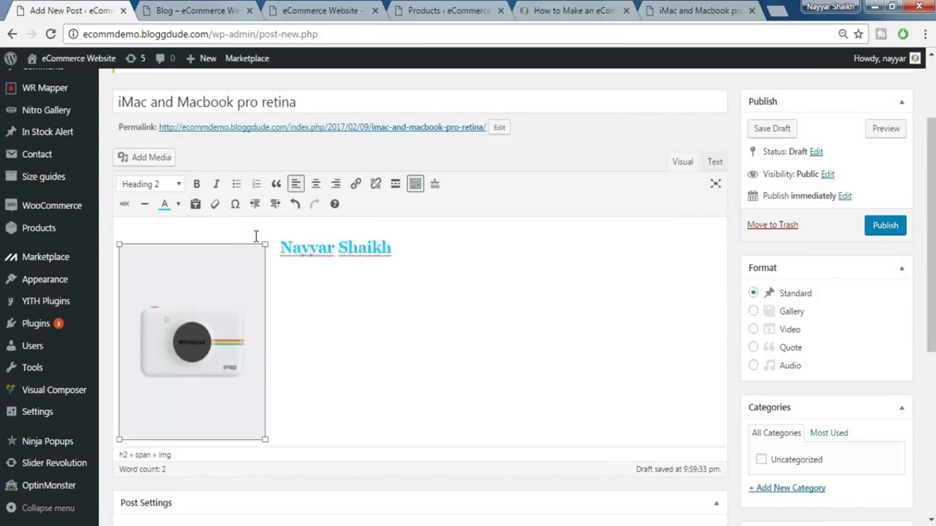
pyautogui.click(366, 330)
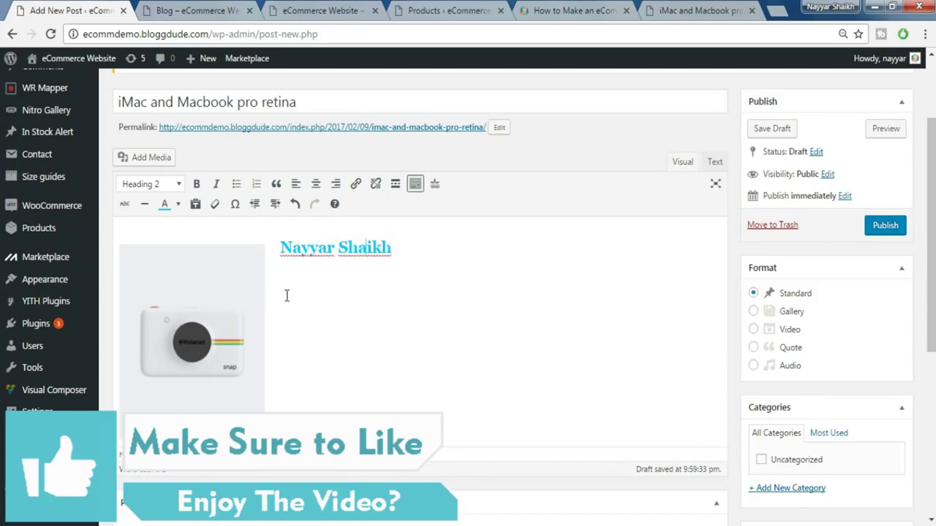
pyautogui.click(215, 306)
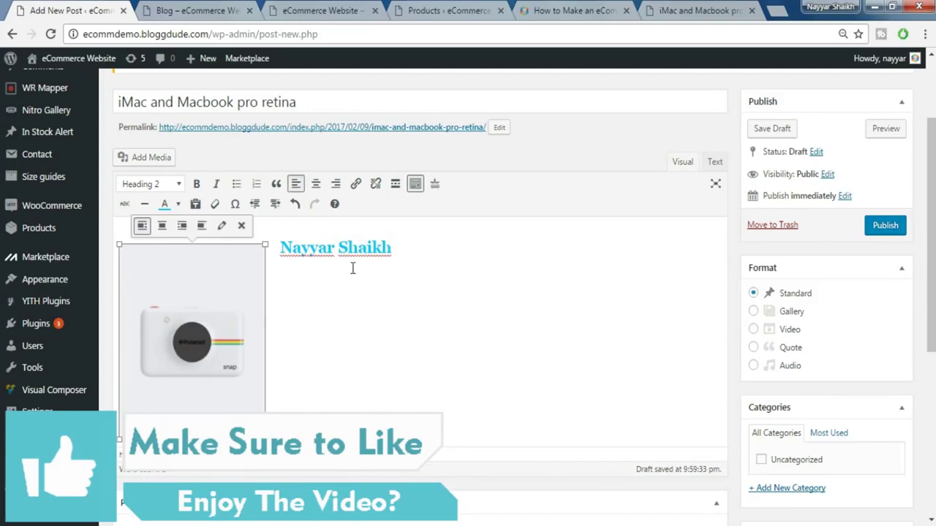
pyautogui.click(673, 9)
# - Replace the new post's content with the copied demo post content
pyautogui.scroll(-5, 581, 212)
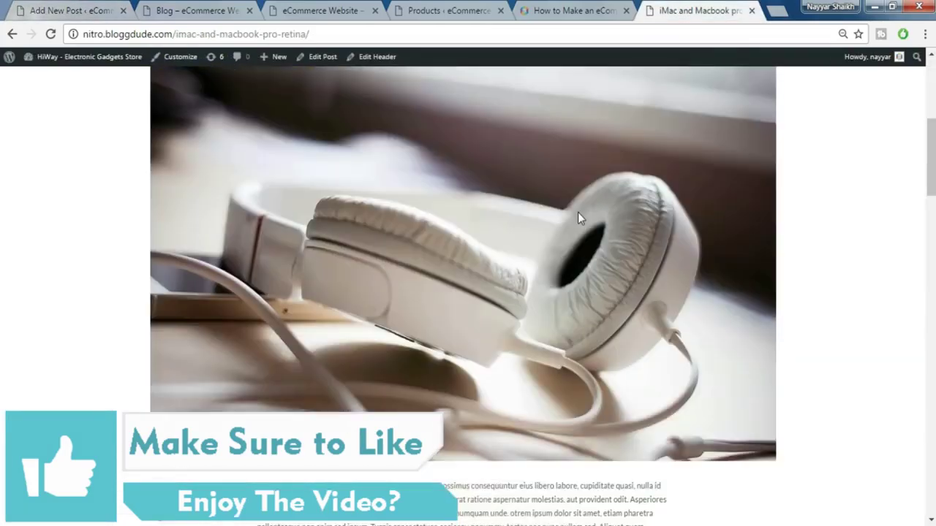
pyautogui.scroll(-5, 577, 212)
pyautogui.moveTo(292, 340); pyautogui.dragTo(483, 412)
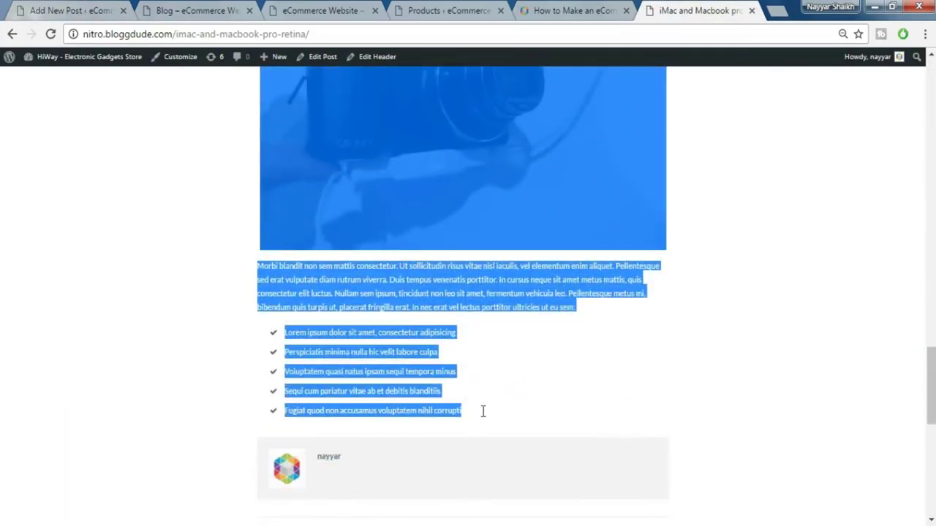
pyautogui.click(196, 11)
pyautogui.click(52, 8)
pyautogui.hotkey('ctrl', 'a')
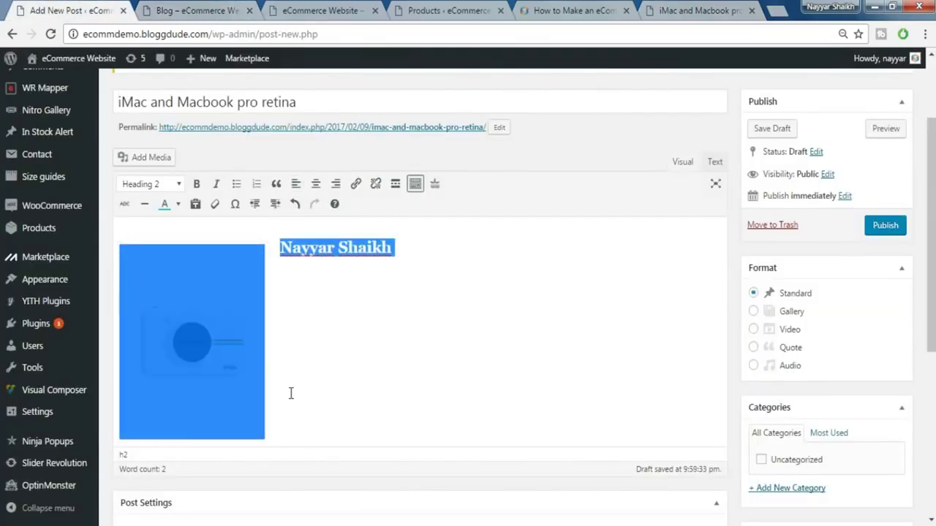
pyautogui.hotkey('ctrl', 'v')
# - Review the pasted bullet list, camera image, Heading Two and Three, and quote formatting
pyautogui.scroll(-1, 366, 395)
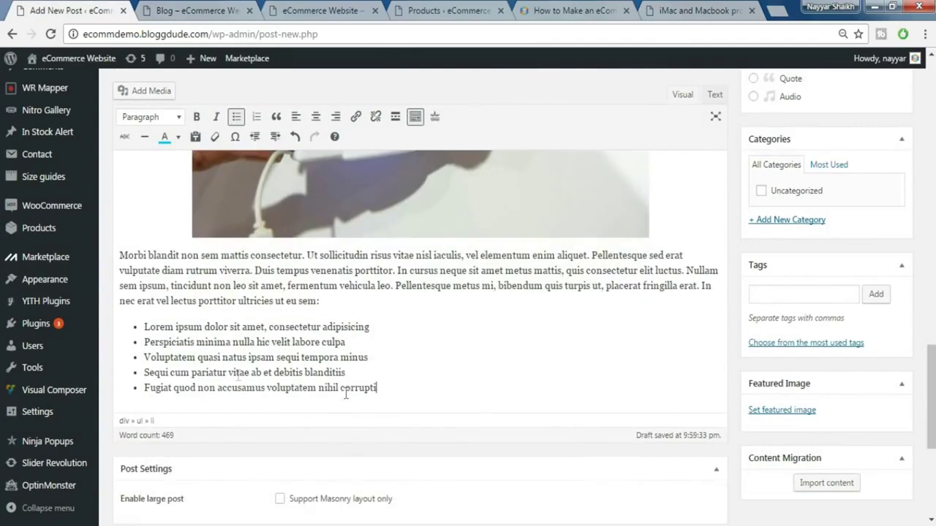
pyautogui.keyDown('shift'); pyautogui.click(261, 373); pyautogui.keyUp('shift')
pyautogui.click(261, 373)
pyautogui.scroll(1, 247, 355)
pyautogui.click(374, 290)
pyautogui.scroll(2, 374, 290)
pyautogui.scroll(5, 374, 290)
pyautogui.click(182, 345)
pyautogui.click(174, 256)
pyautogui.scroll(3, 235, 278)
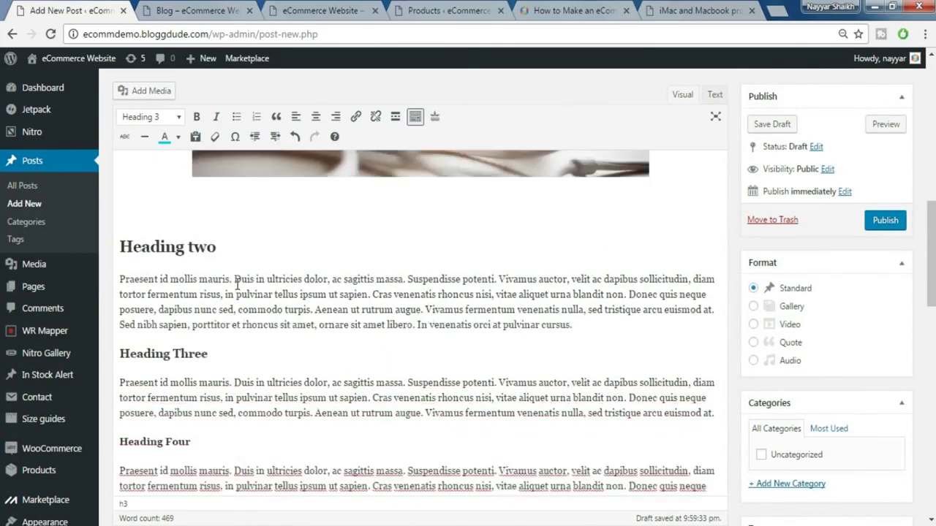
pyautogui.click(185, 297)
pyautogui.scroll(5, 256, 334)
pyautogui.scroll(5, 256, 334)
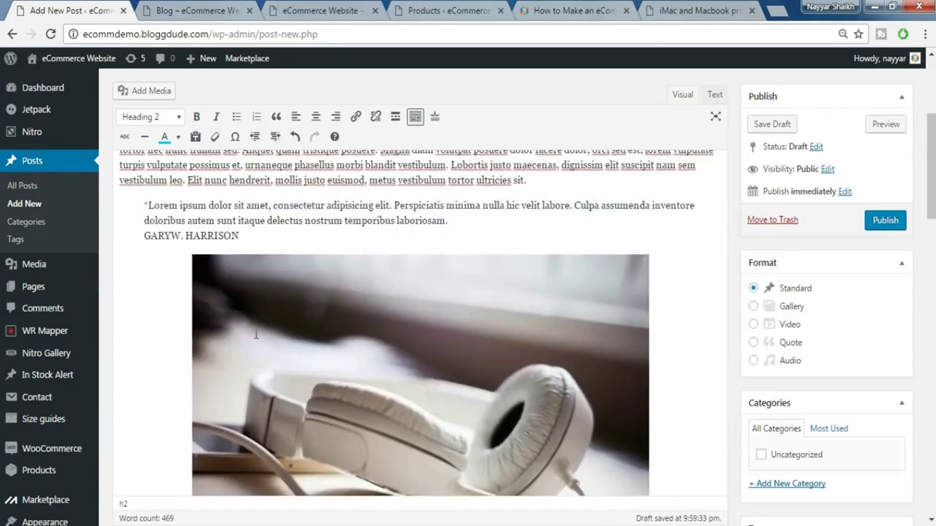
pyautogui.click(158, 367)
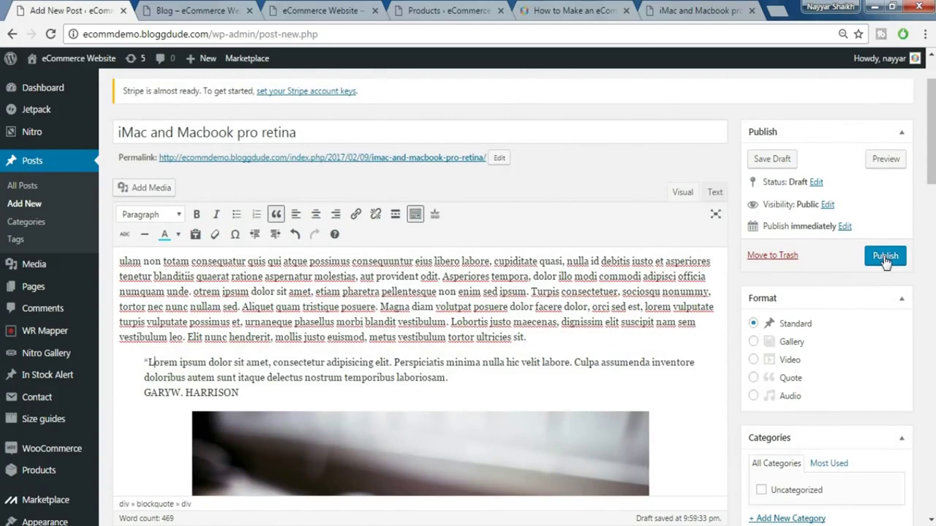
# - Create a new 'technology' category and tick it for the post
pyautogui.scroll(-2, 779, 300)
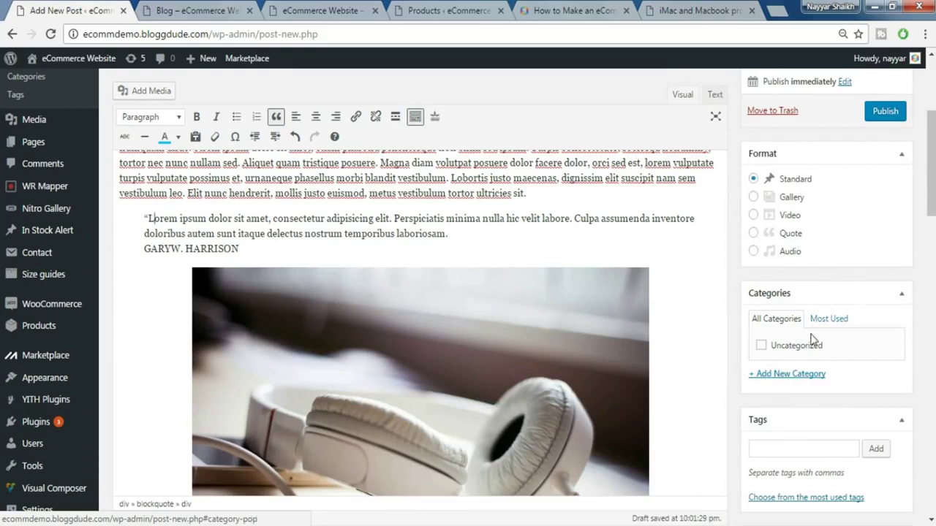
pyautogui.click(778, 376)
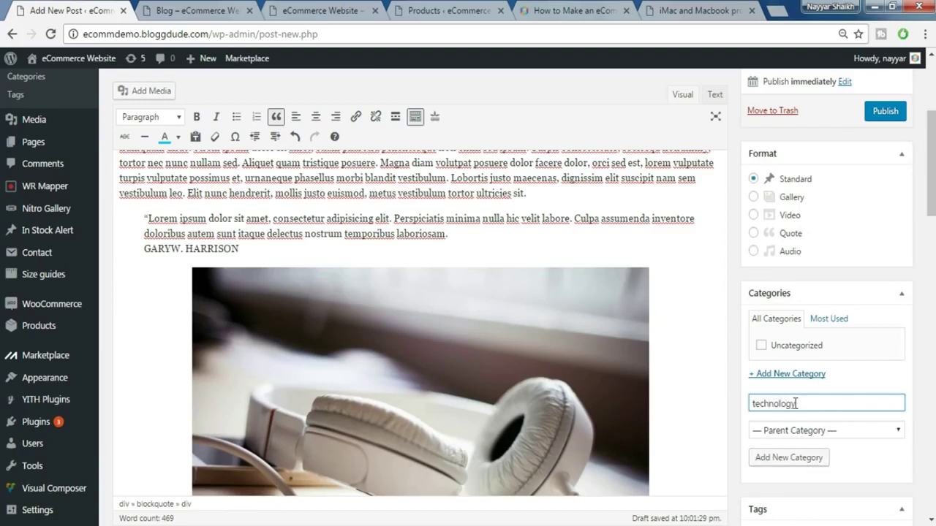
pyautogui.click(795, 462)
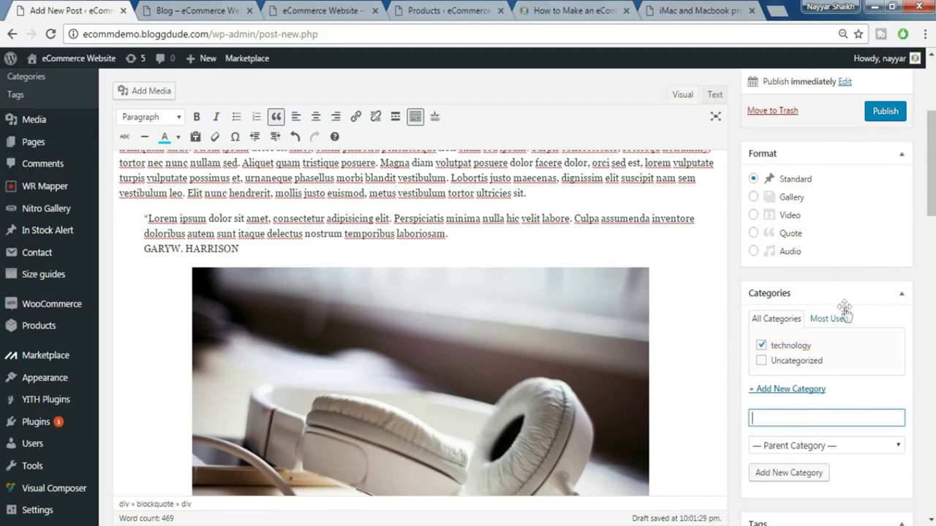
pyautogui.scroll(-4, 811, 307)
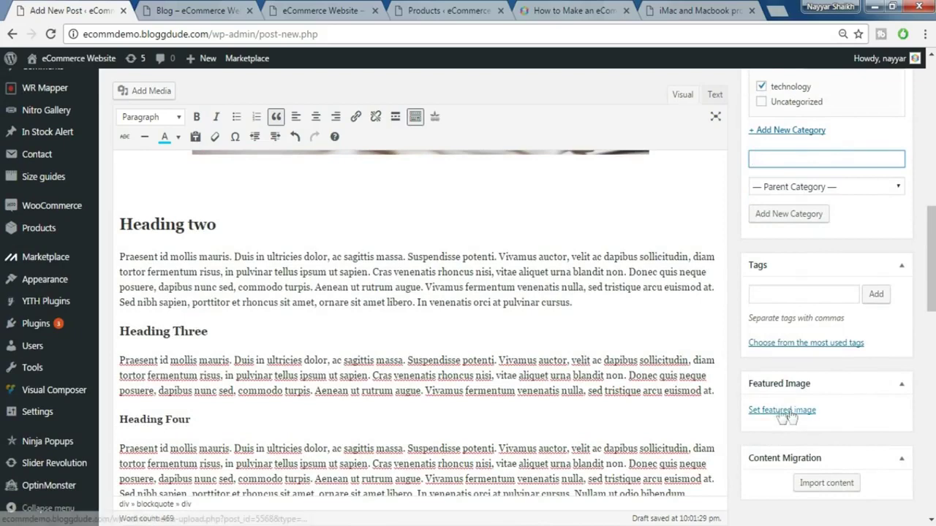
pyautogui.click(698, 8)
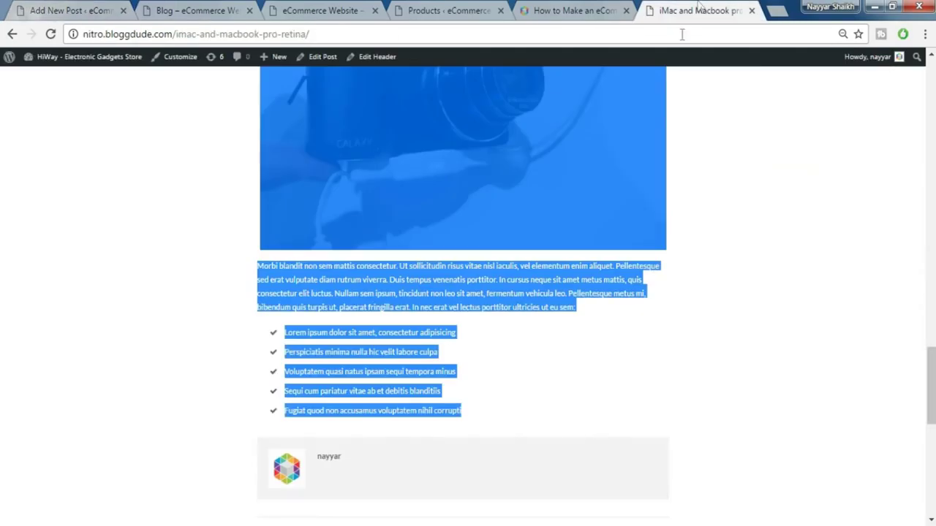
pyautogui.click(9, 33)
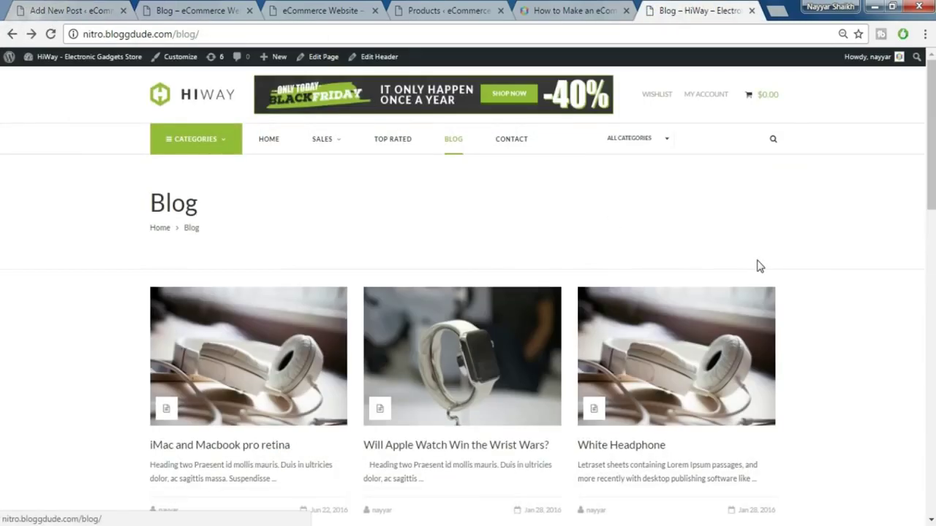
pyautogui.scroll(-2, 846, 215)
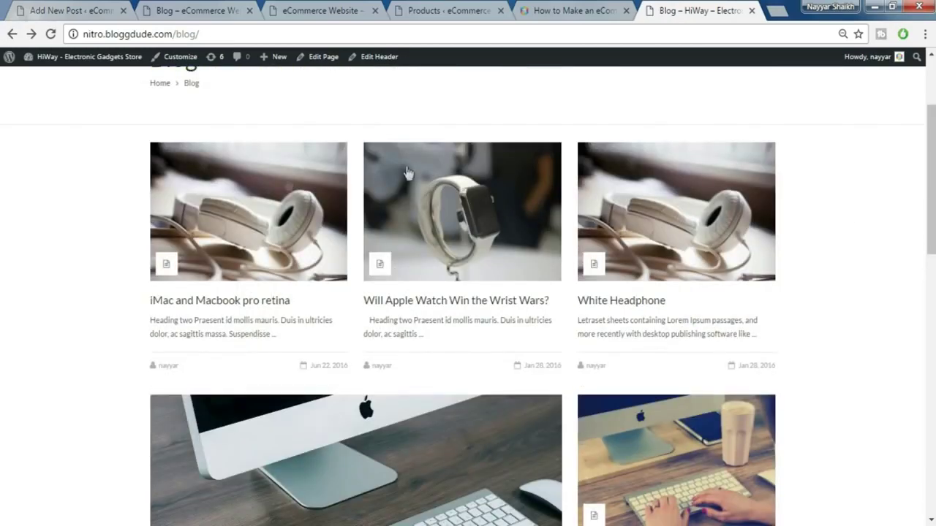
pyautogui.scroll(-2, 800, 277)
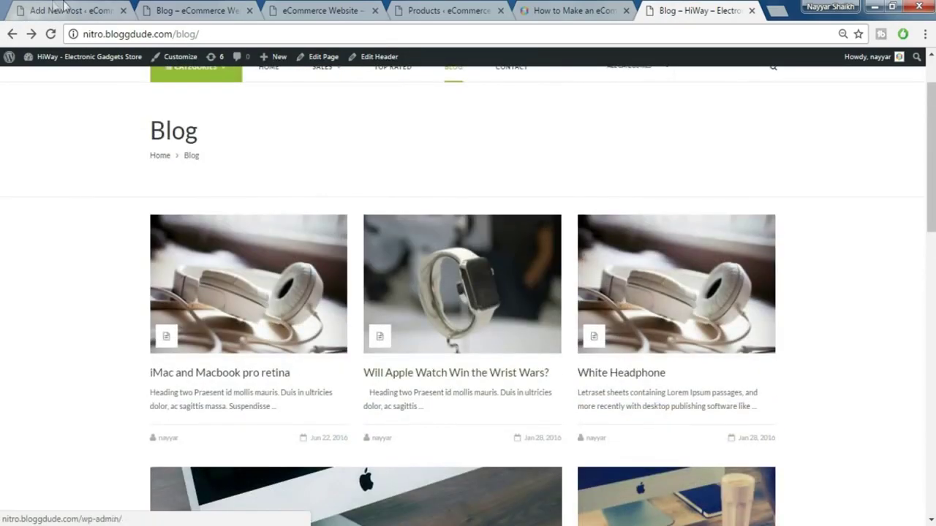
pyautogui.click(116, 20)
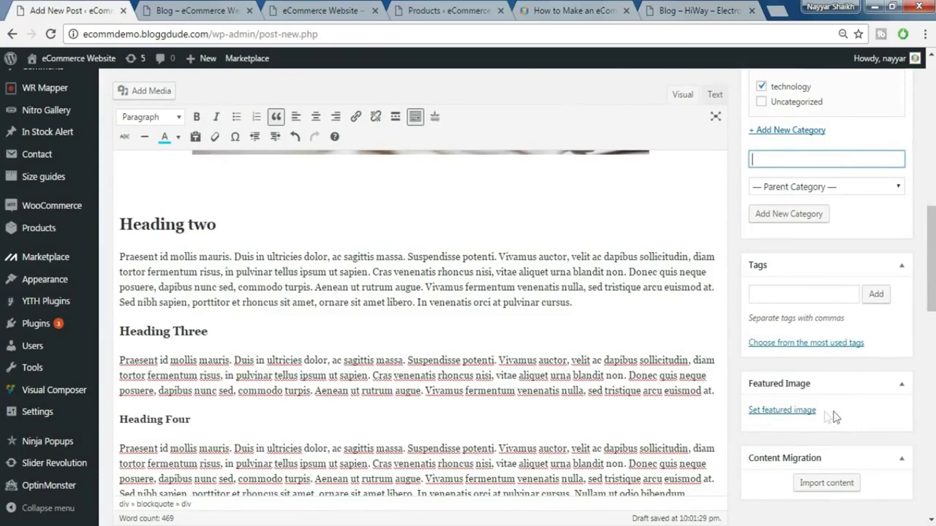
# - Upload 'Blog Featured Image' from Nitro Resources and set it as the featured image
pyautogui.click(798, 412)
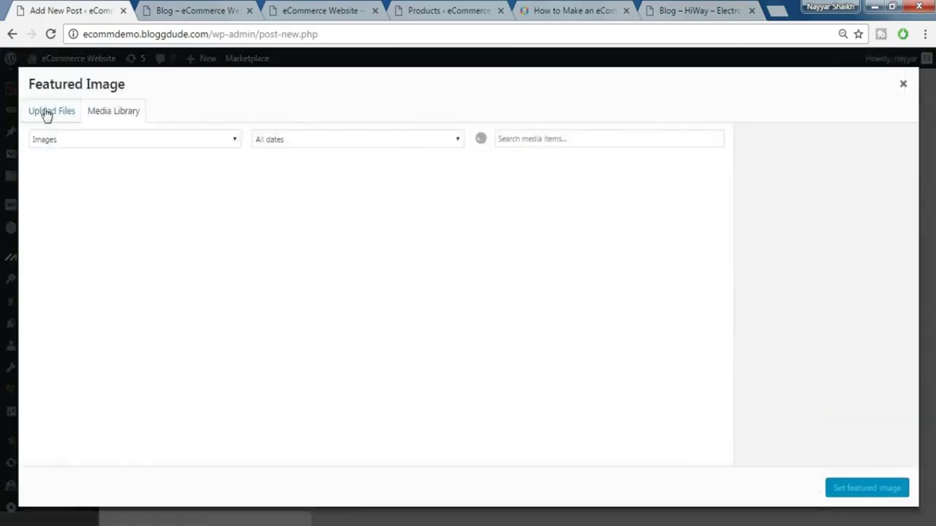
pyautogui.click(46, 114)
pyautogui.click(477, 291)
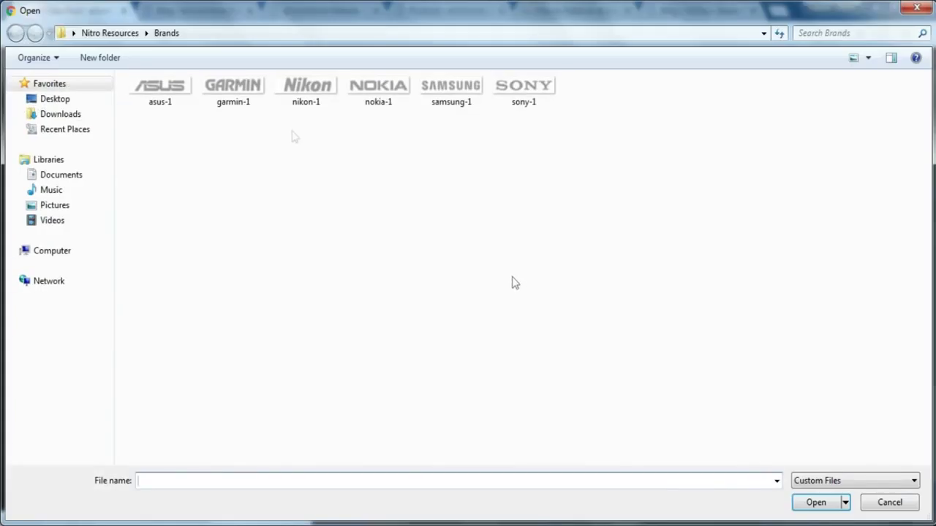
pyautogui.click(106, 33)
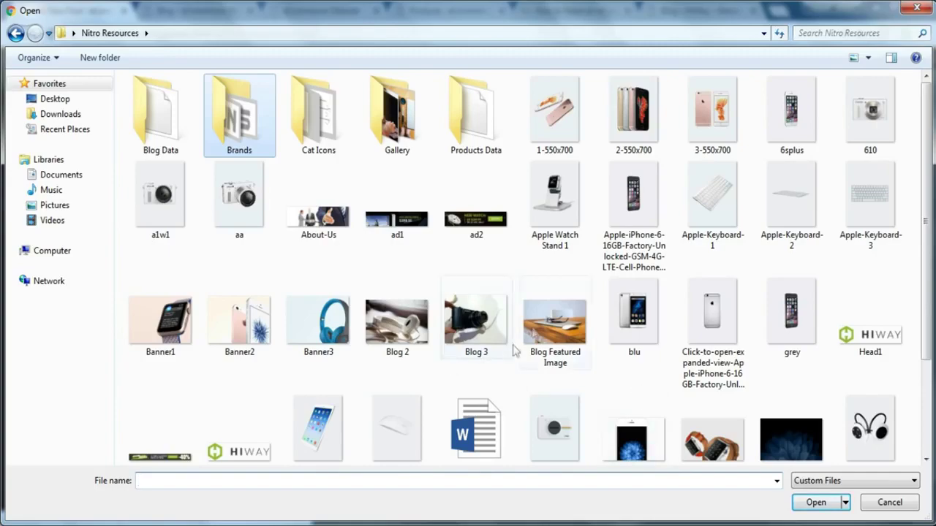
pyautogui.click(534, 327)
pyautogui.click(819, 503)
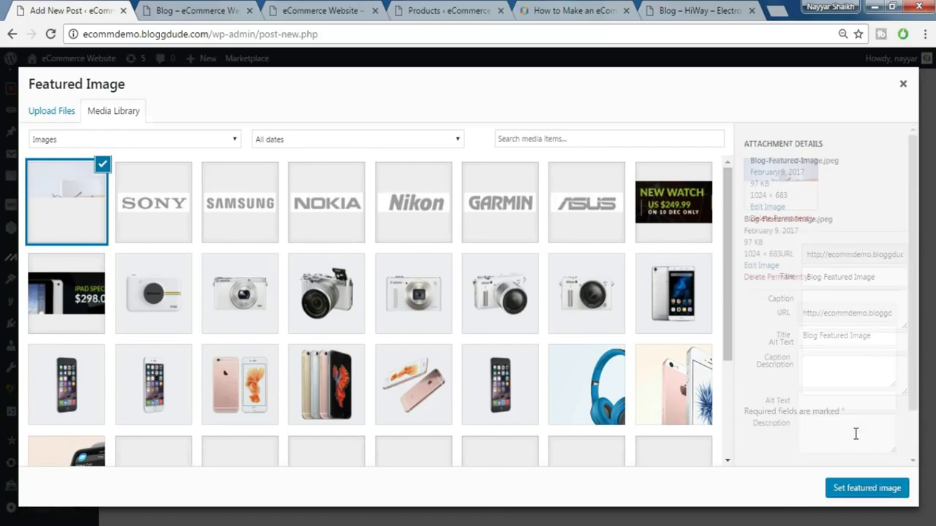
pyautogui.click(861, 490)
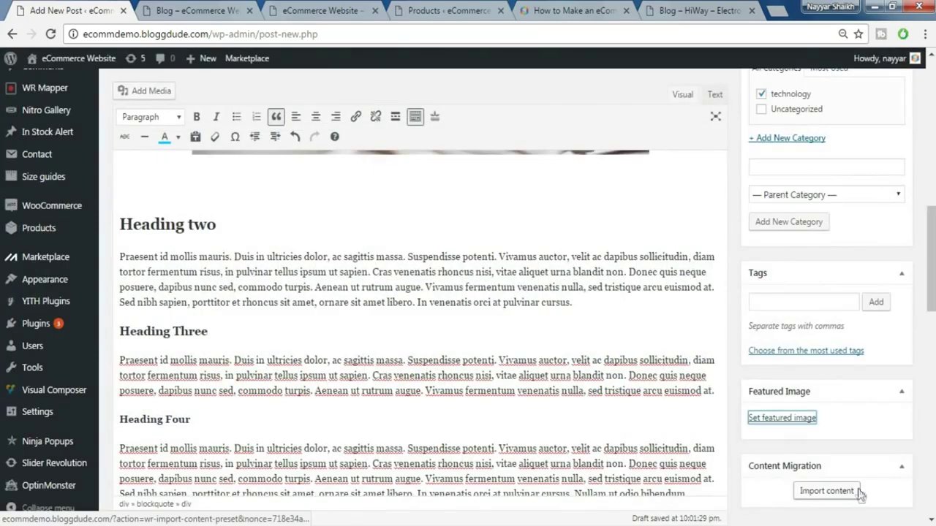
pyautogui.scroll(-2, 845, 453)
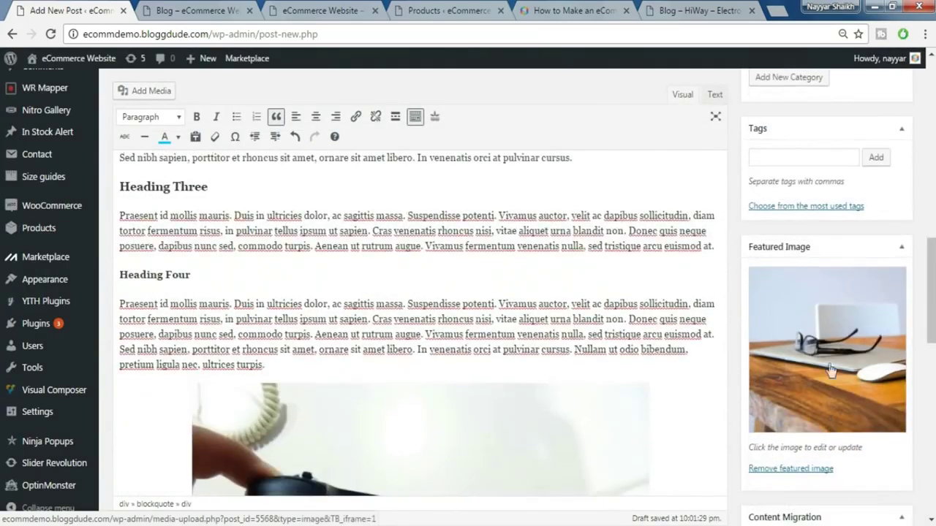
pyautogui.scroll(-3, 849, 435)
pyautogui.scroll(10, 851, 442)
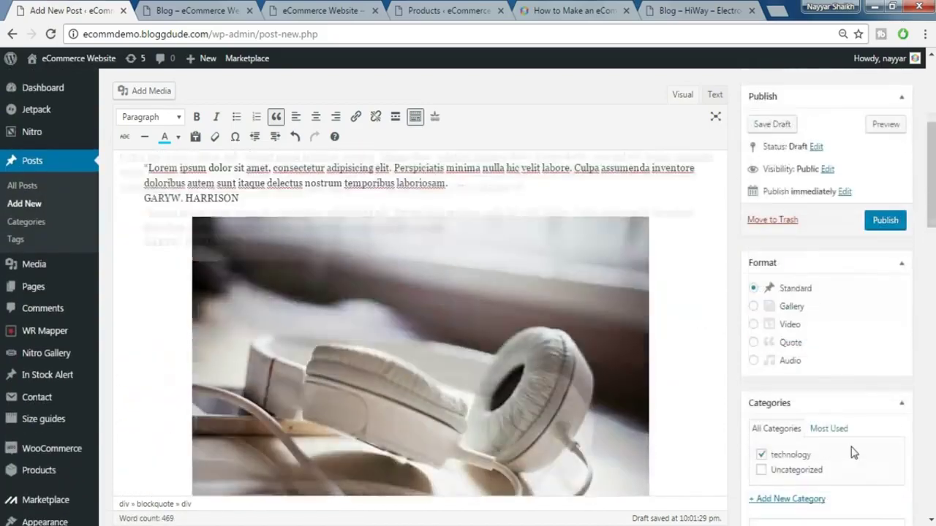
pyautogui.scroll(3, 853, 453)
# - Publish the post and reload the site's Blog page to show it
pyautogui.click(887, 346)
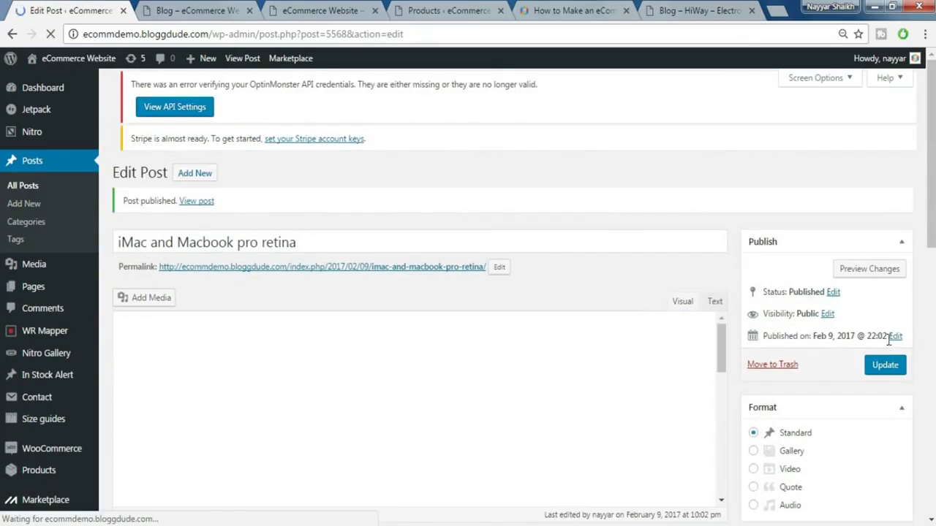
pyautogui.click(182, 9)
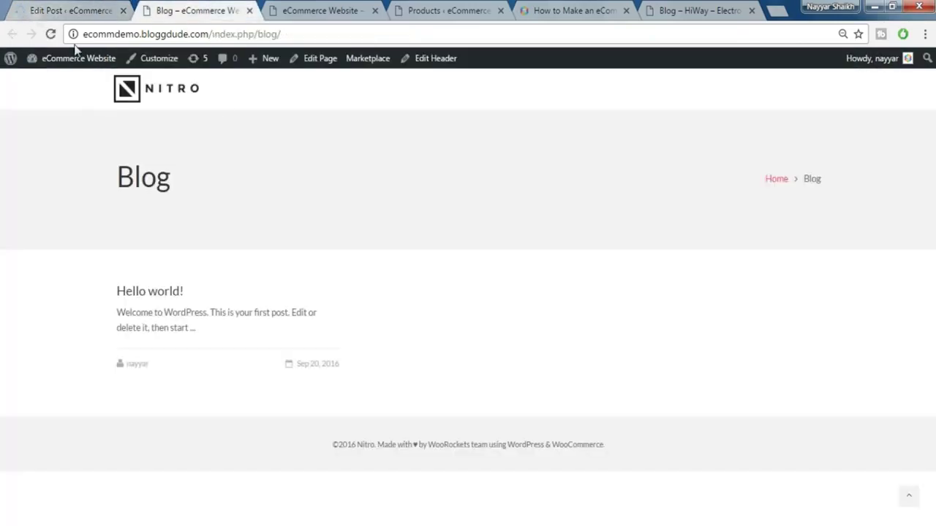
pyautogui.click(50, 34)
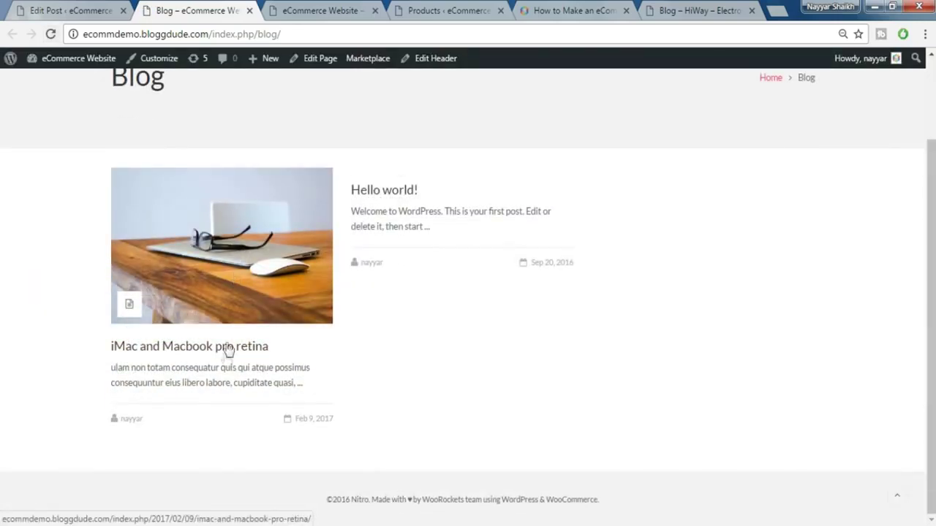
# - Compare the site's Blog page against the reference HiWay blog page
pyautogui.hotkey('ctrl', '9')
pyautogui.scroll(-6, 637, 249)
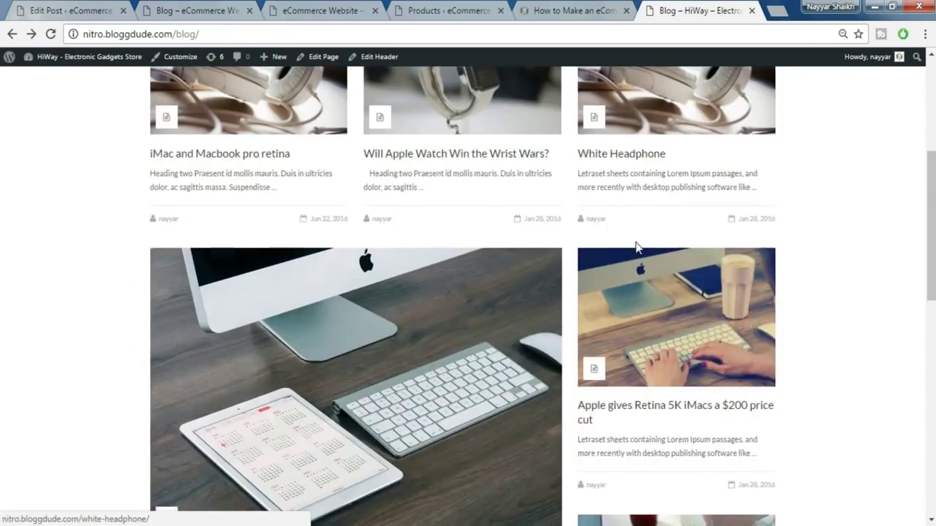
pyautogui.scroll(7, 805, 241)
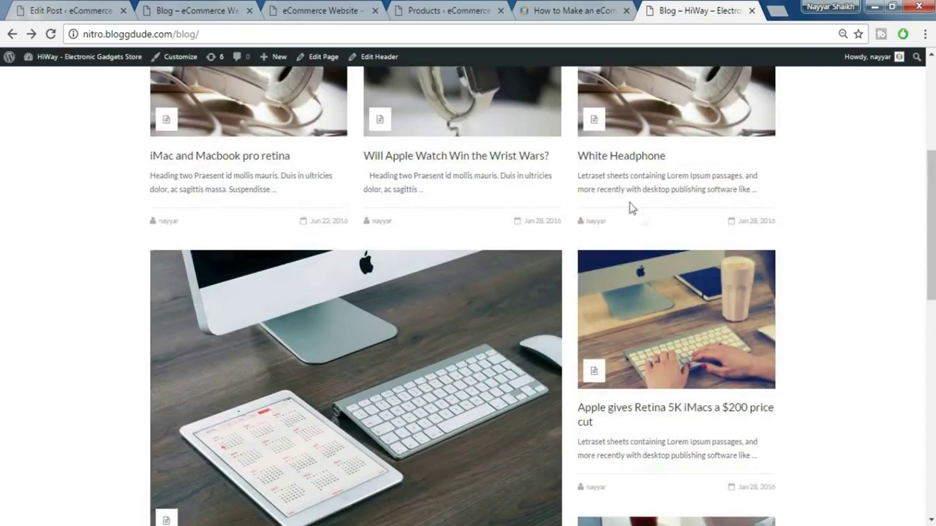
pyautogui.scroll(-10, 715, 302)
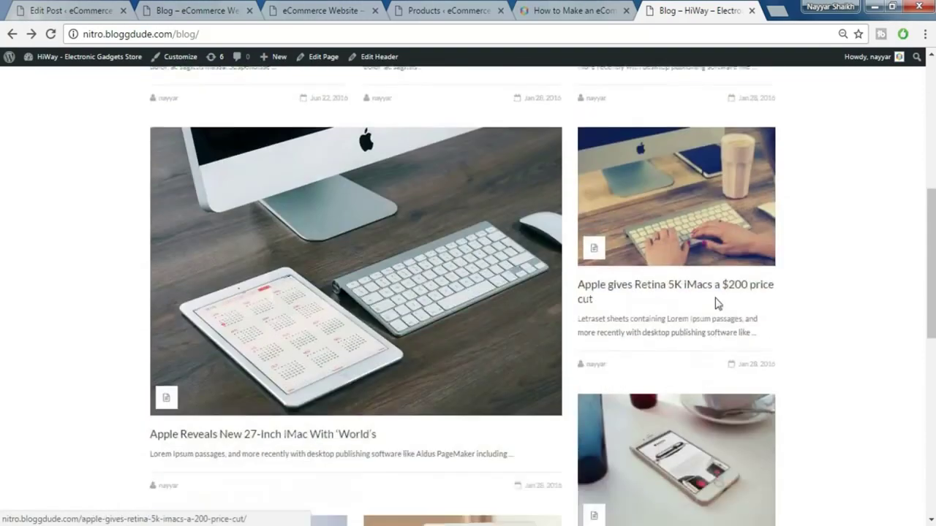
pyautogui.scroll(10, 721, 312)
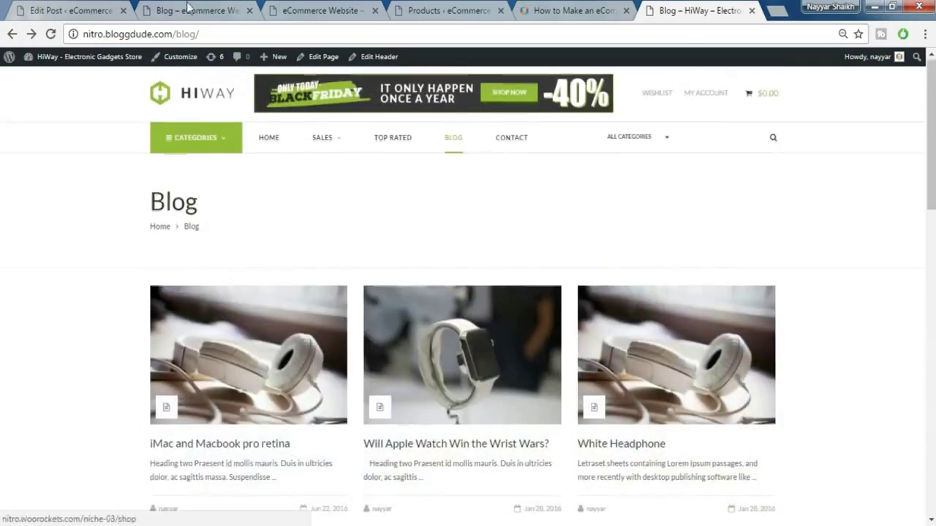
pyautogui.click(190, 10)
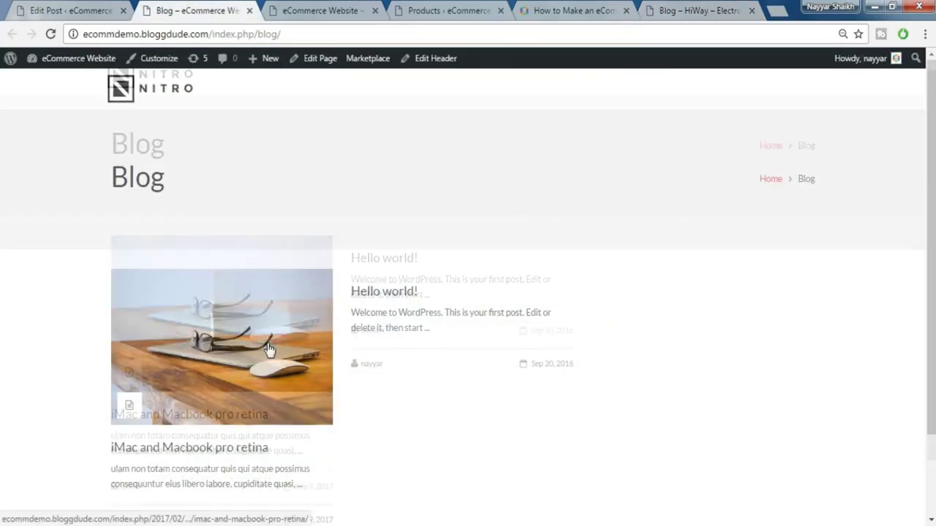
pyautogui.scroll(-2, 267, 351)
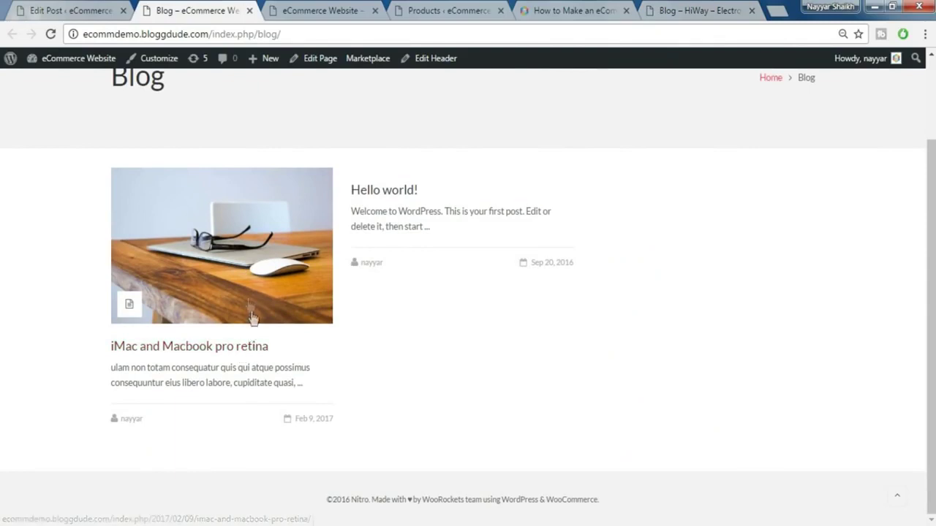
pyautogui.scroll(2, 275, 306)
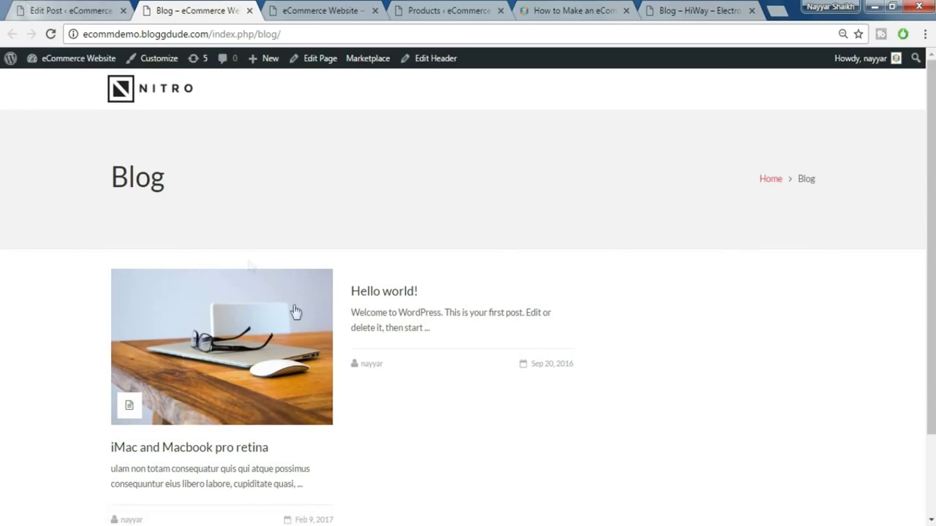
pyautogui.click(659, 7)
# - Browse the live store home page
pyautogui.click(198, 103)
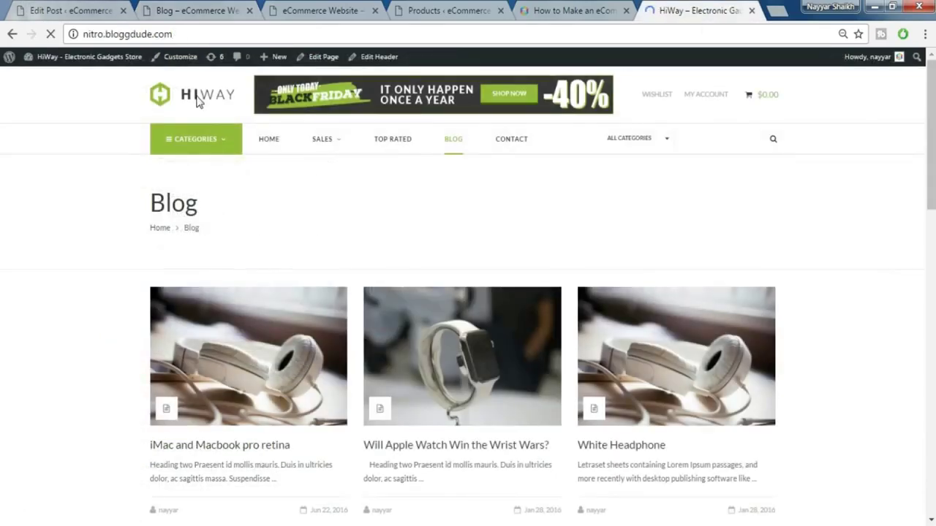
pyautogui.scroll(-4, 313, 225)
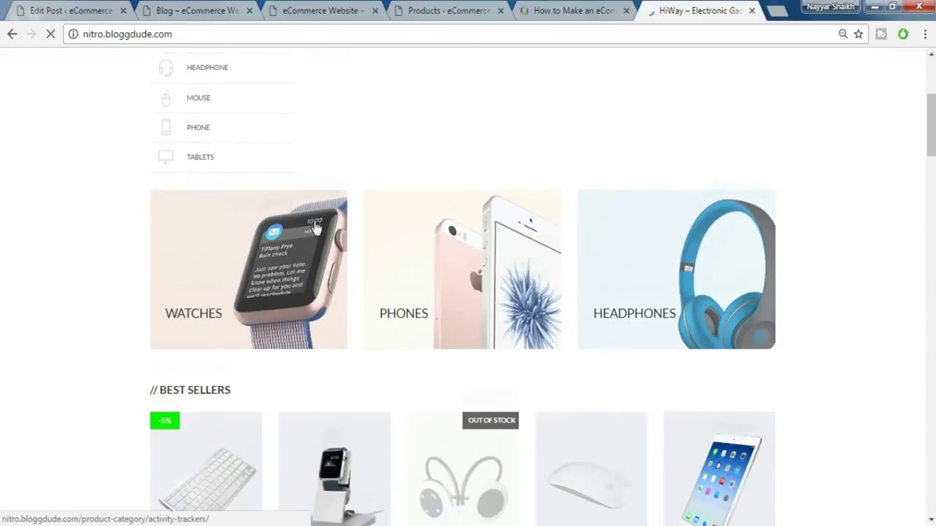
pyautogui.scroll(-8, 313, 227)
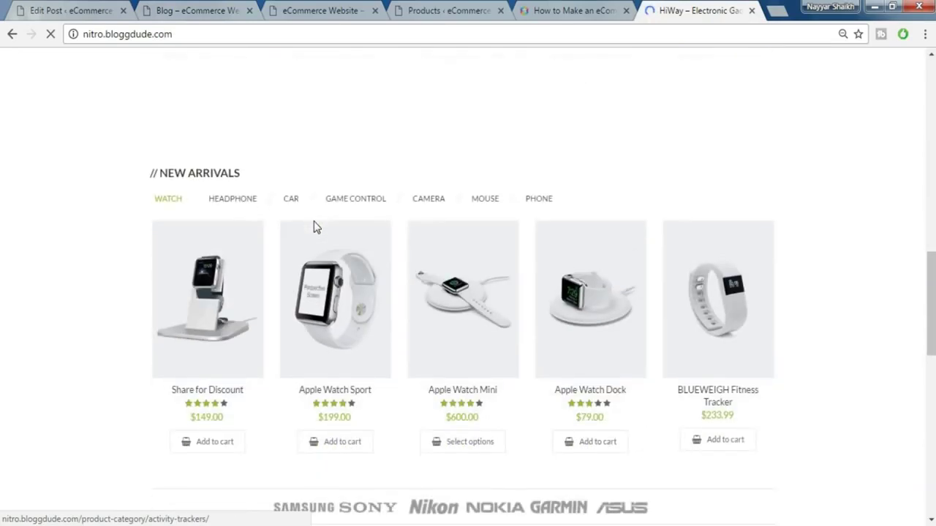
pyautogui.scroll(-5, 313, 226)
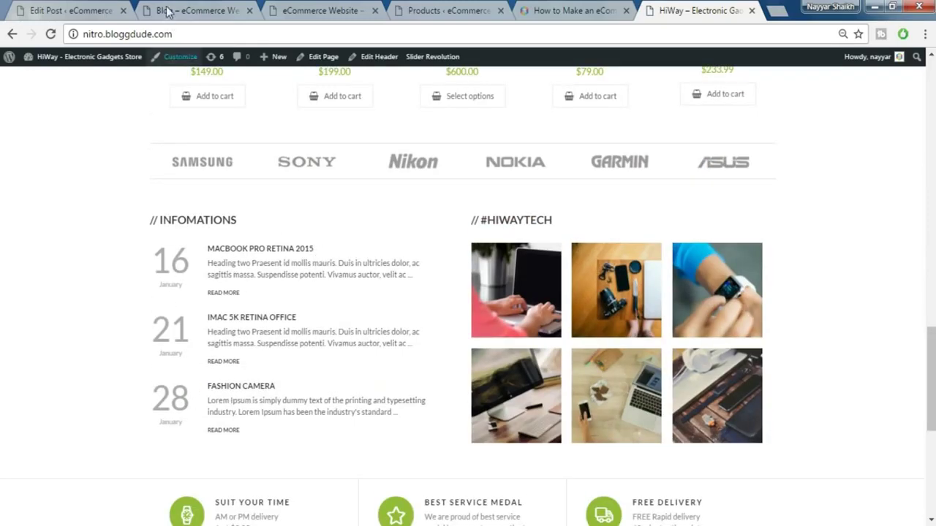
# - Return to the WordPress admin and open the list of site pages
pyautogui.click(73, 10)
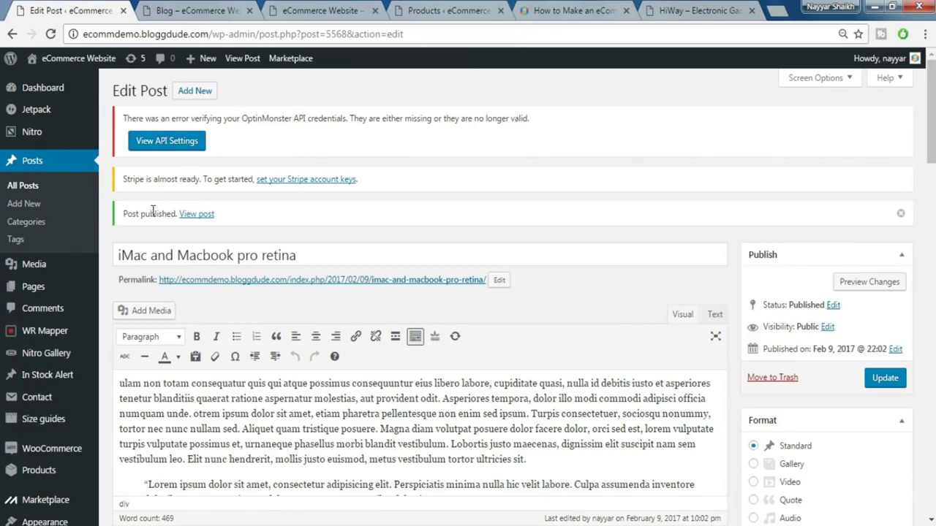
pyautogui.hotkey('alt', 'Left')
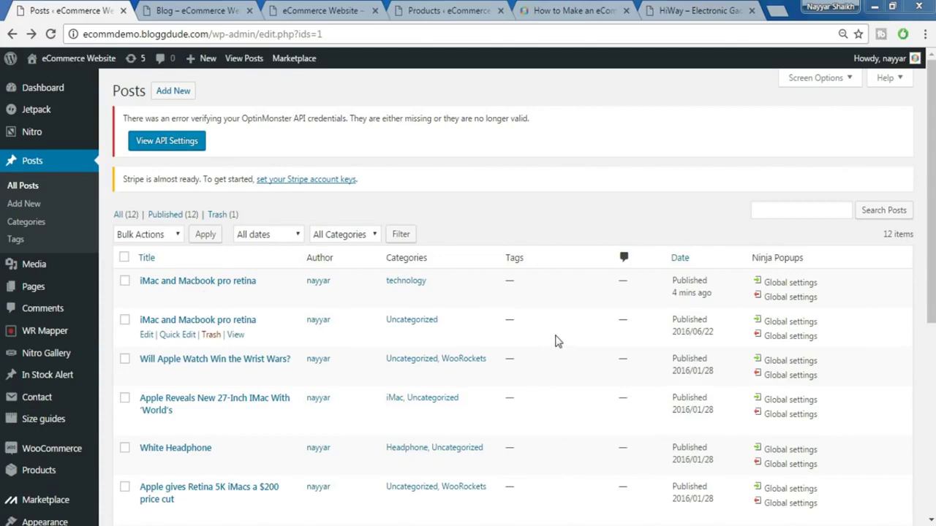
pyautogui.click(694, 12)
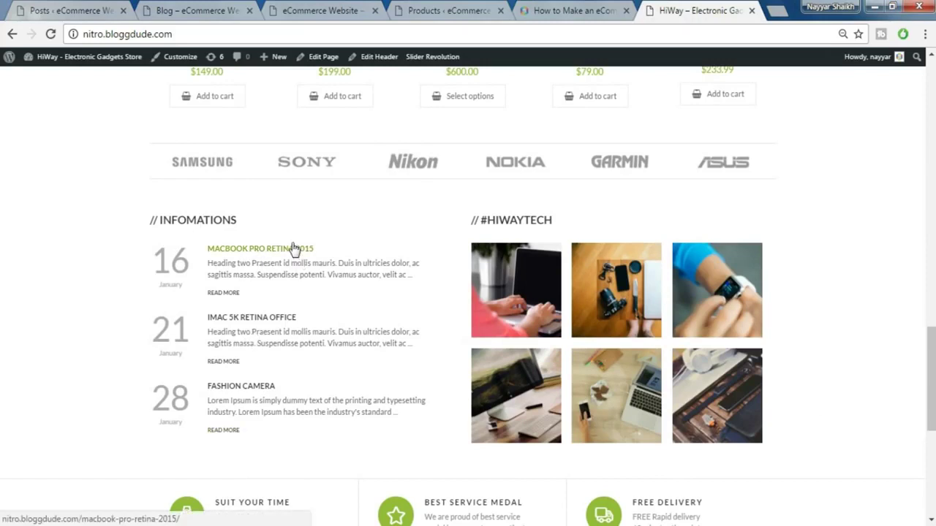
pyautogui.click(71, 8)
pyautogui.moveTo(53, 98)
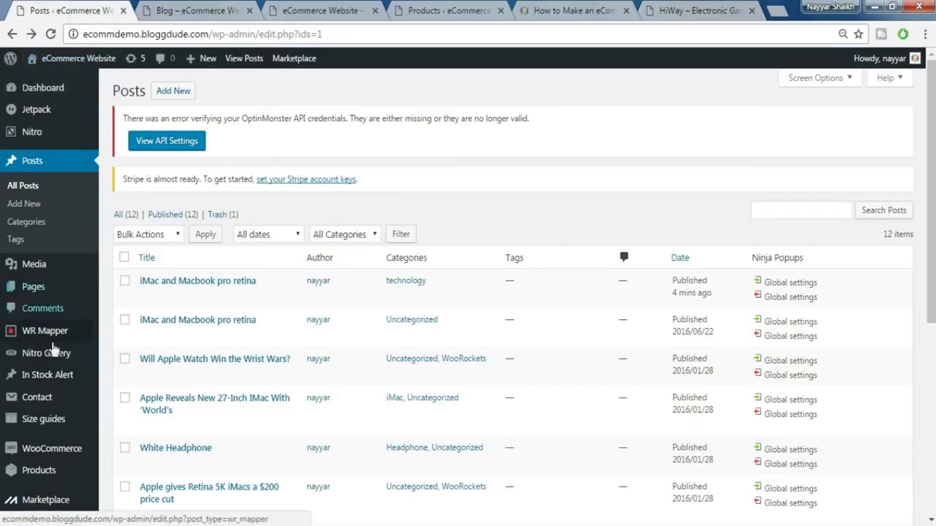
pyautogui.click(33, 286)
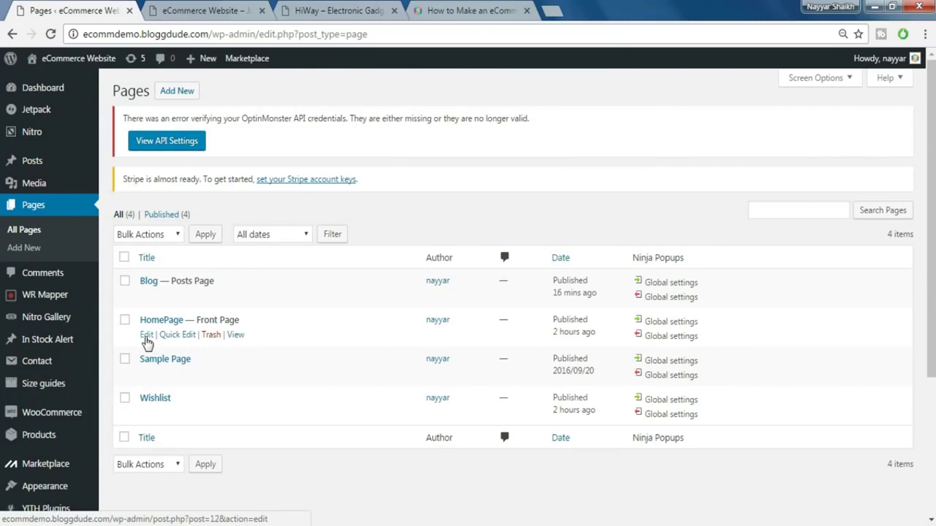
# - Add a Custom Heading reading '// INFOMATIONS' to HomePage's empty row
pyautogui.click(147, 337)
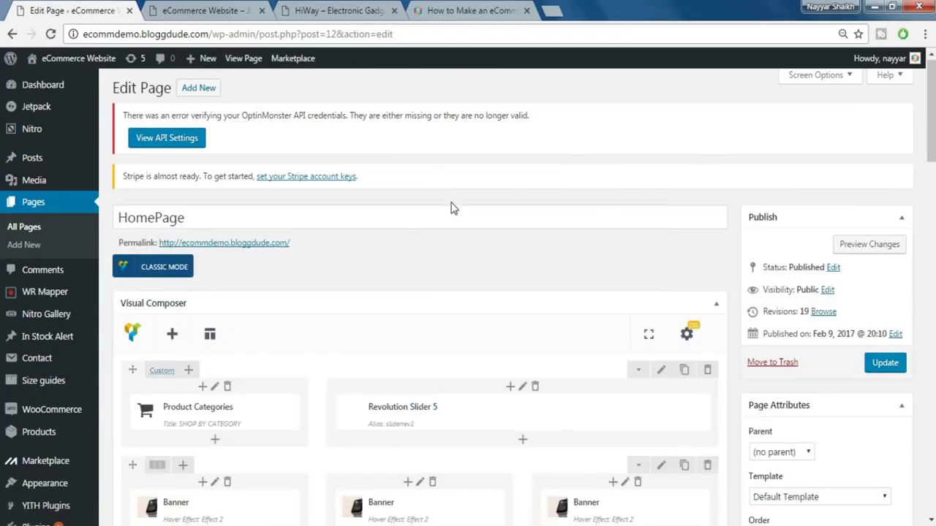
pyautogui.scroll(-10, 451, 209)
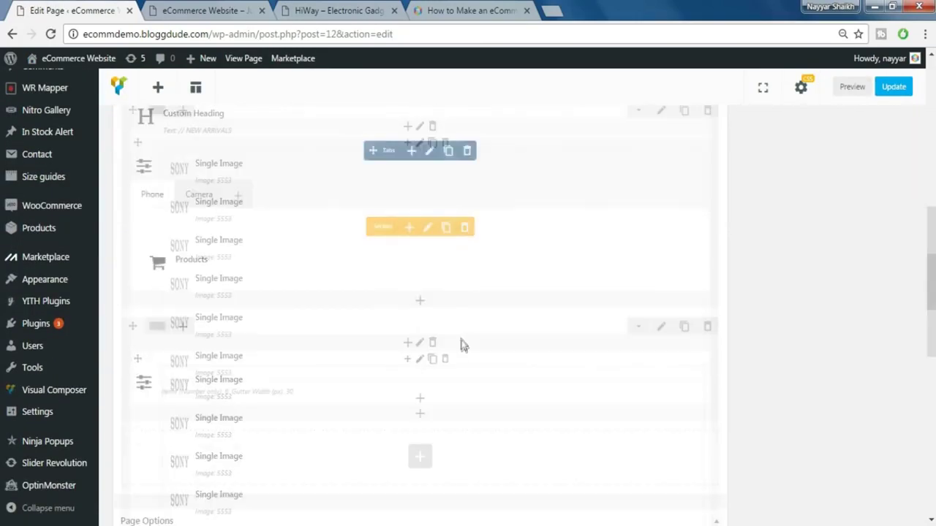
pyautogui.scroll(-2, 462, 345)
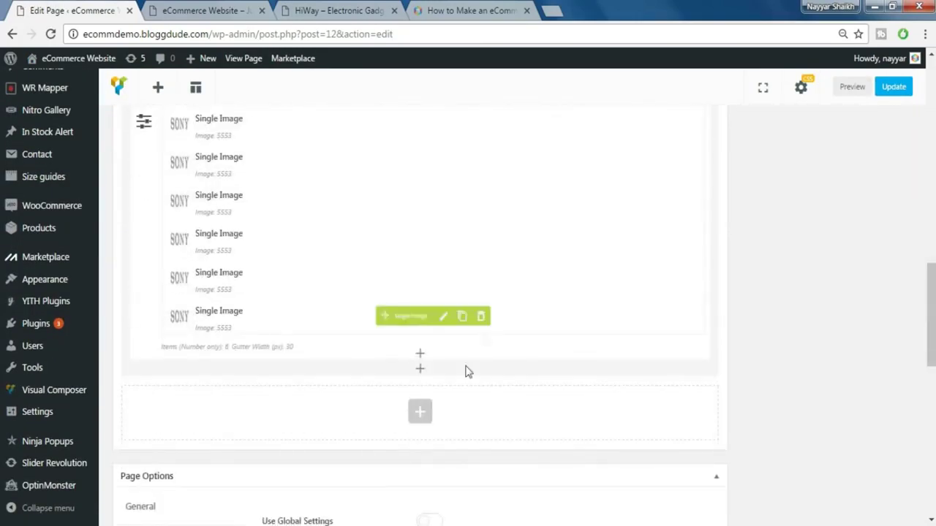
pyautogui.click(427, 414)
pyautogui.write('c')
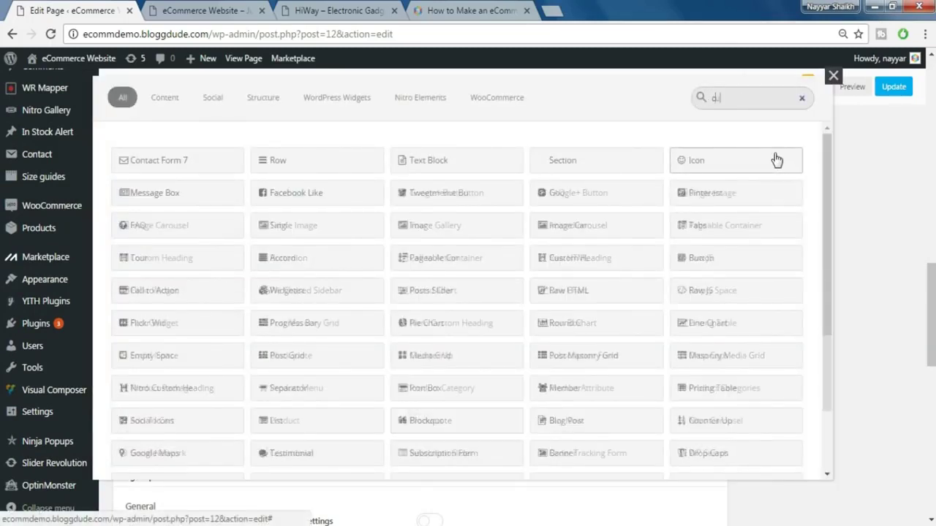
pyautogui.write('ust')
pyautogui.click(188, 170)
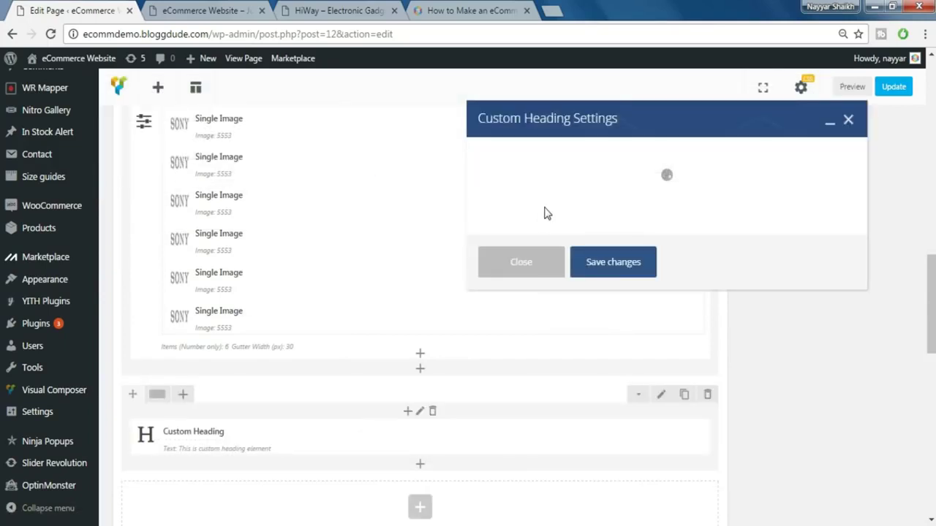
pyautogui.tripleClick(558, 277)
pyautogui.write('// INFOMATIONS')
# - Give the heading an h4 tag, size 20, 20px line height, theme font, class 'fwb', and save
pyautogui.scroll(-1, 570, 339)
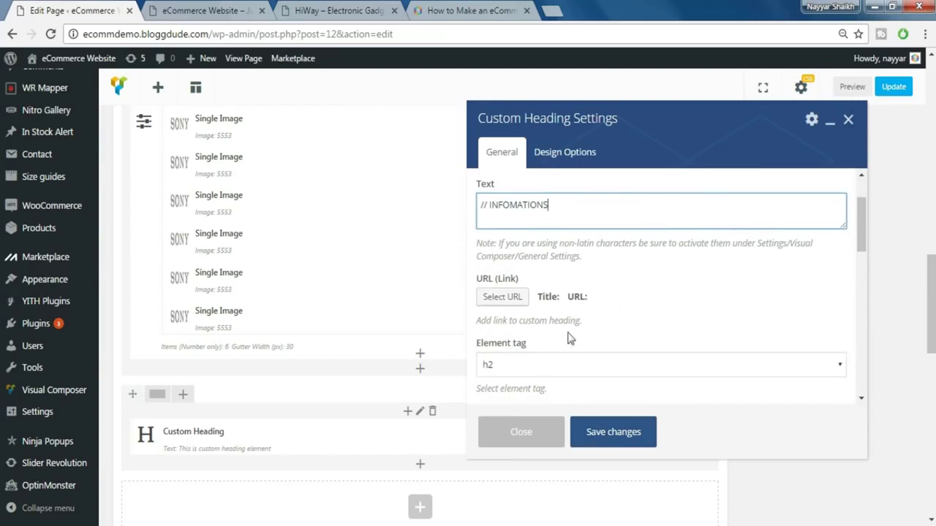
pyautogui.scroll(-2, 638, 326)
pyautogui.click(547, 220)
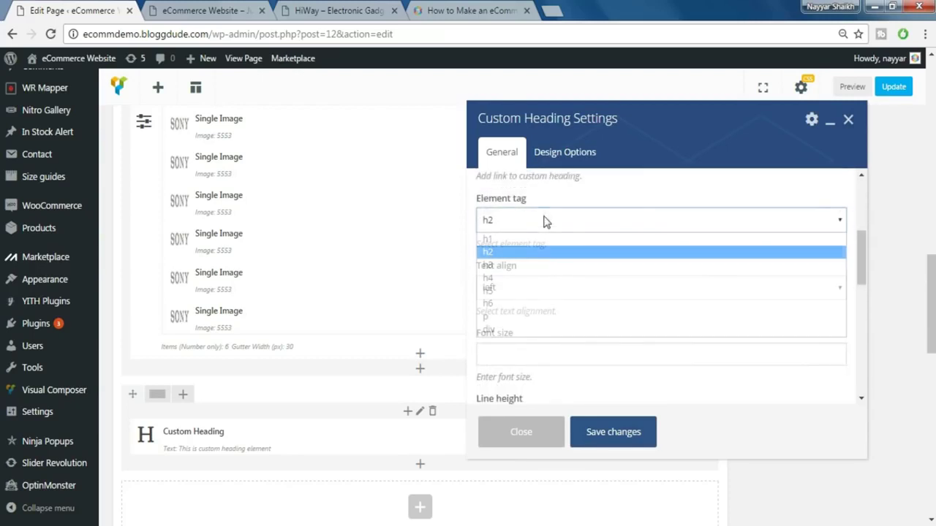
pyautogui.click(533, 279)
pyautogui.scroll(-1, 586, 286)
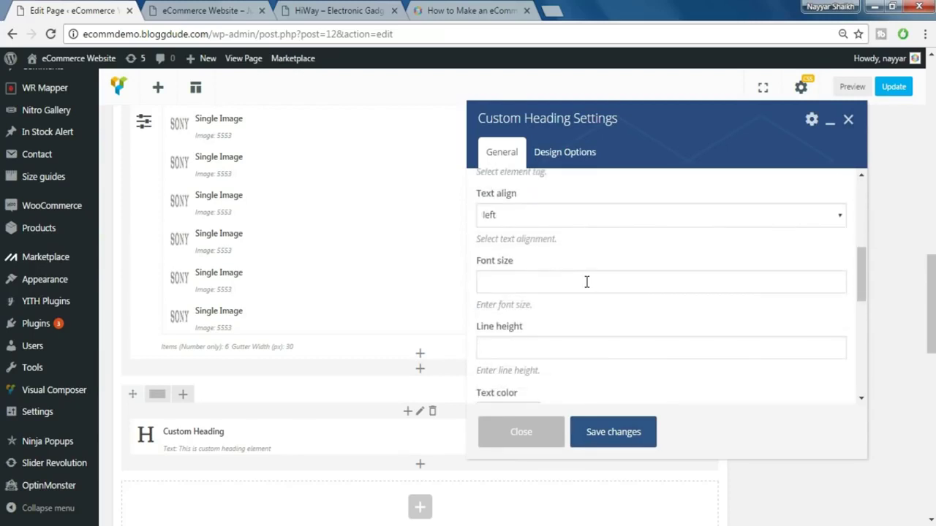
pyautogui.scroll(-1, 586, 283)
pyautogui.click(539, 210)
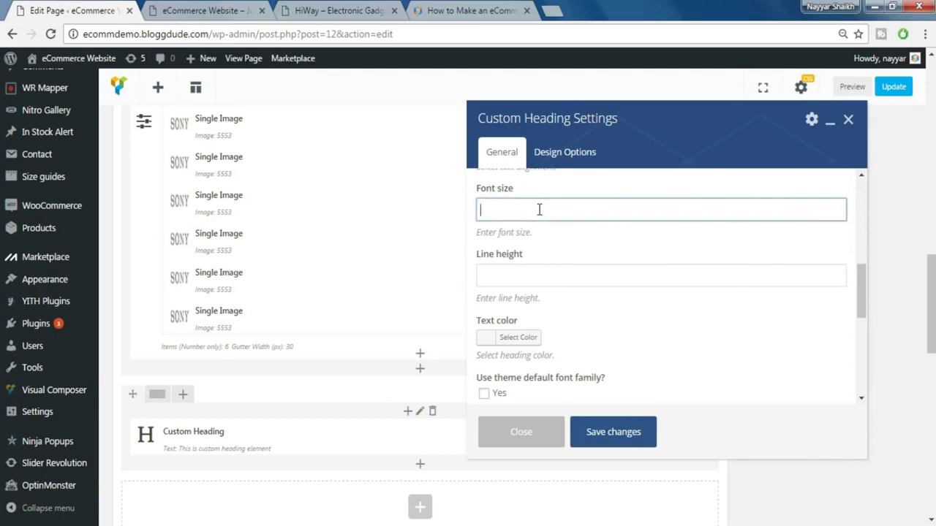
pyautogui.click(542, 285)
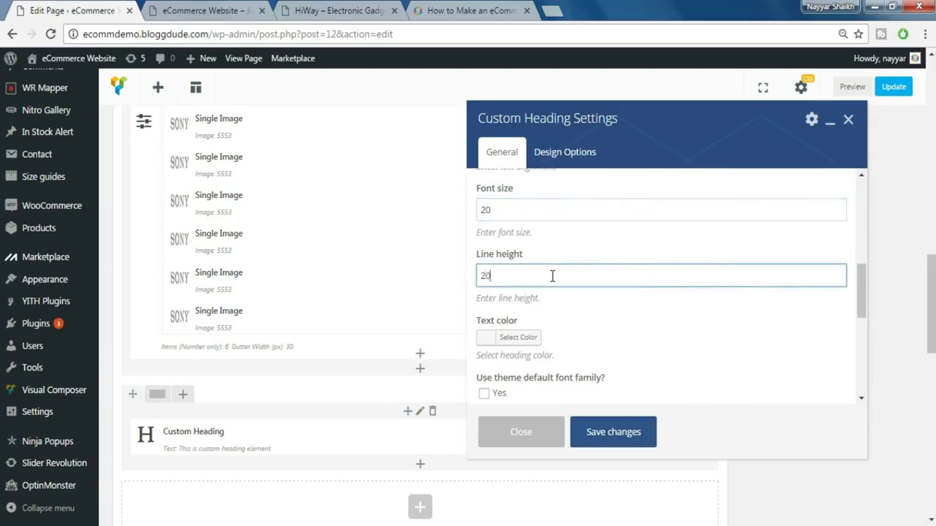
pyautogui.scroll(-1, 624, 253)
pyautogui.click(484, 321)
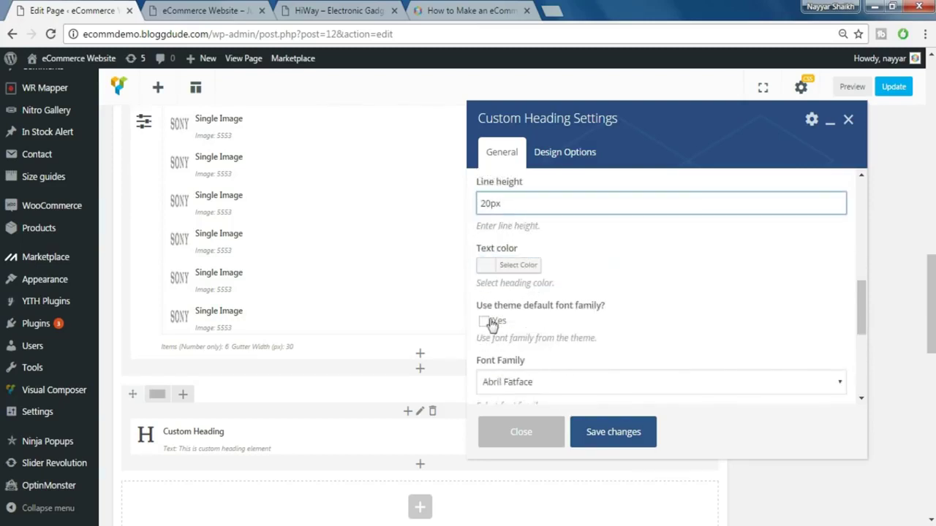
pyautogui.scroll(-2, 677, 330)
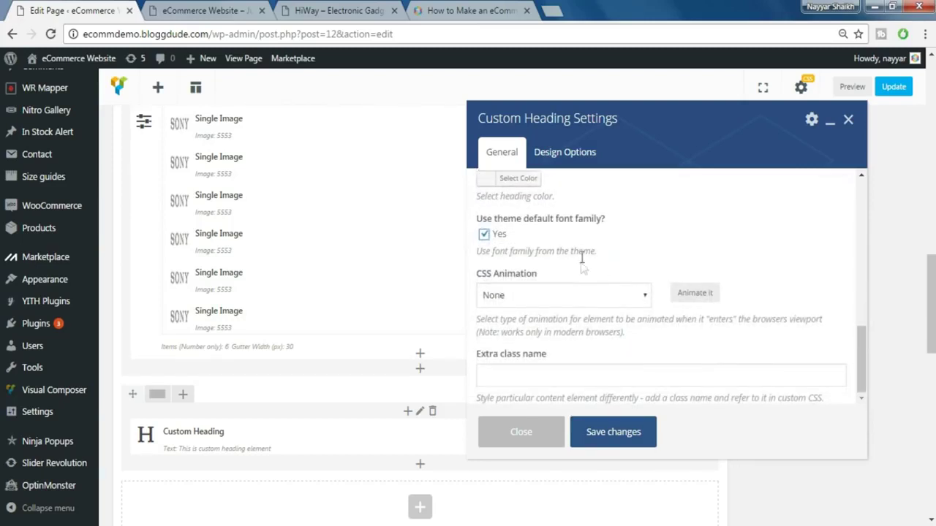
pyautogui.scroll(-1, 627, 292)
pyautogui.click(549, 369)
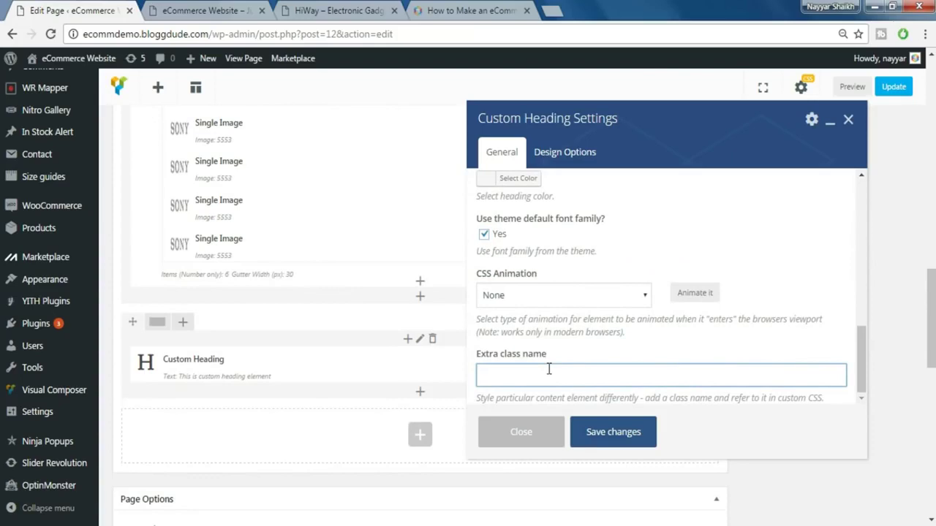
pyautogui.write('fwb')
pyautogui.click(585, 437)
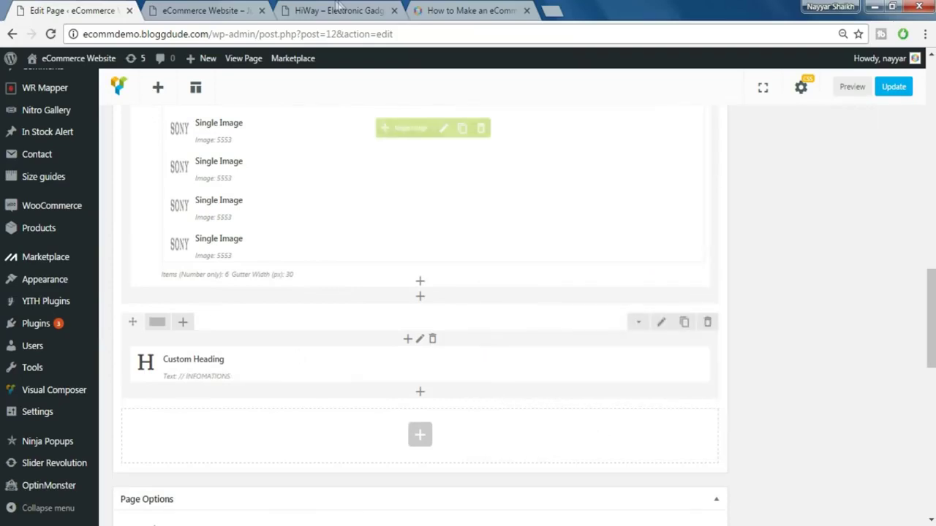
pyautogui.click(325, 10)
# - Split the INFOMATIONS row into 1/2 + 1/2 columns and add an element below the heading
pyautogui.click(375, 176)
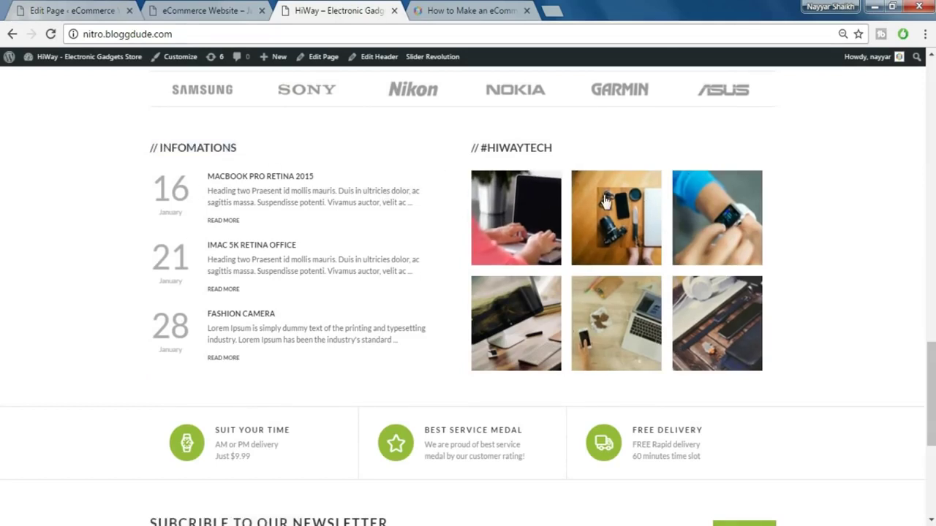
pyautogui.click(163, 9)
pyautogui.click(64, 8)
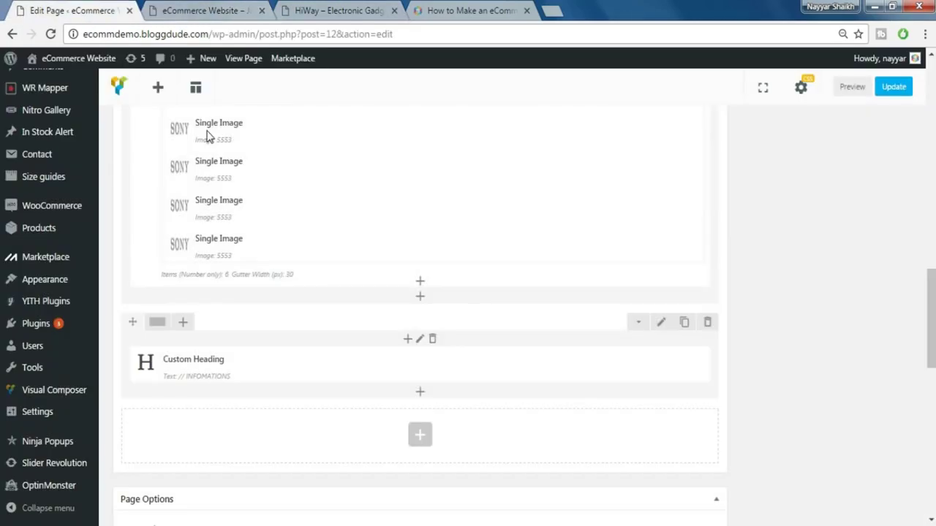
pyautogui.moveTo(157, 323)
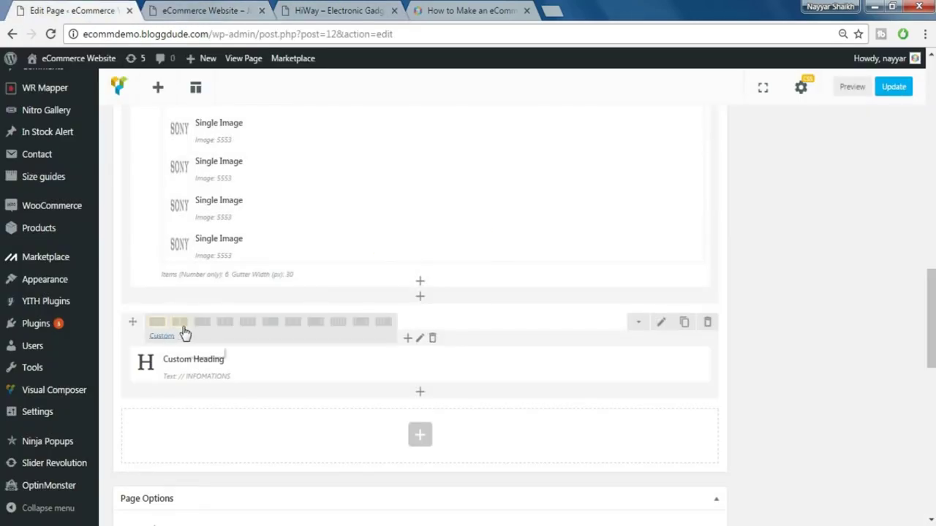
pyautogui.click(182, 329)
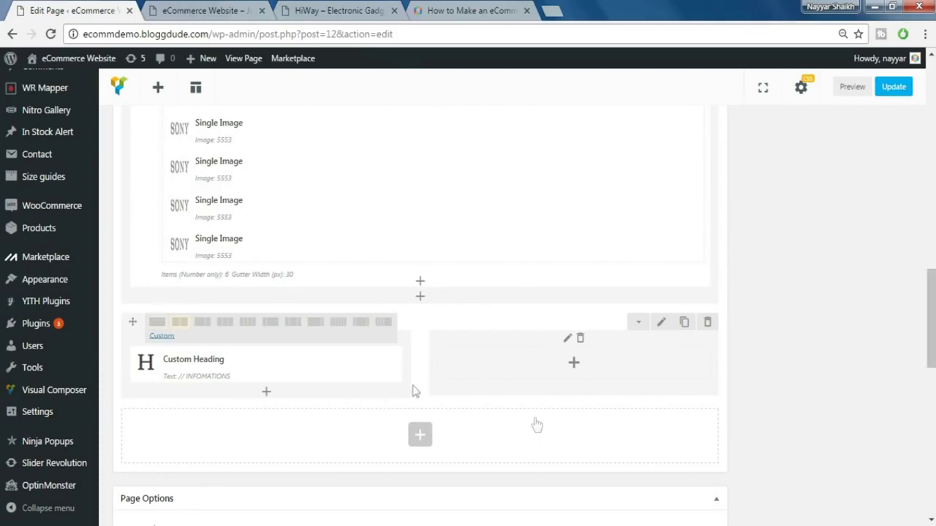
pyautogui.moveTo(234, 364); pyautogui.dragTo(241, 367)
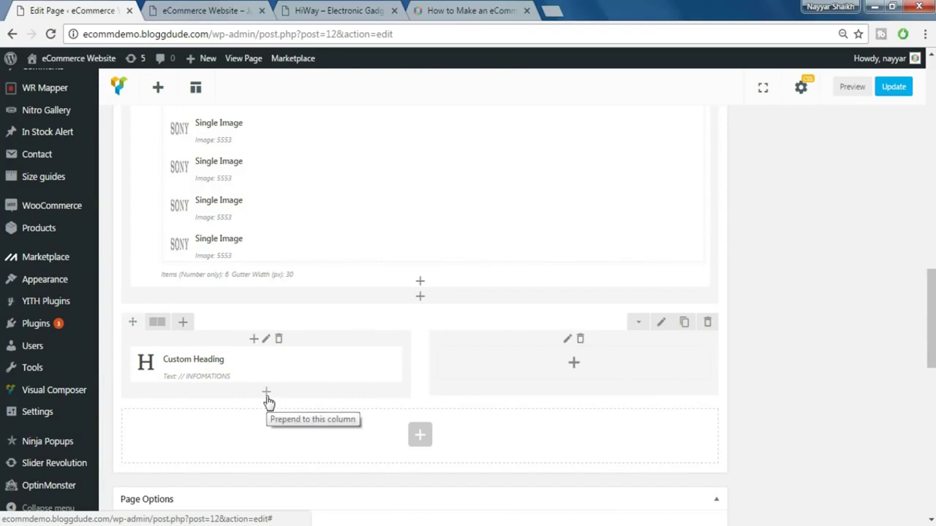
pyautogui.click(267, 393)
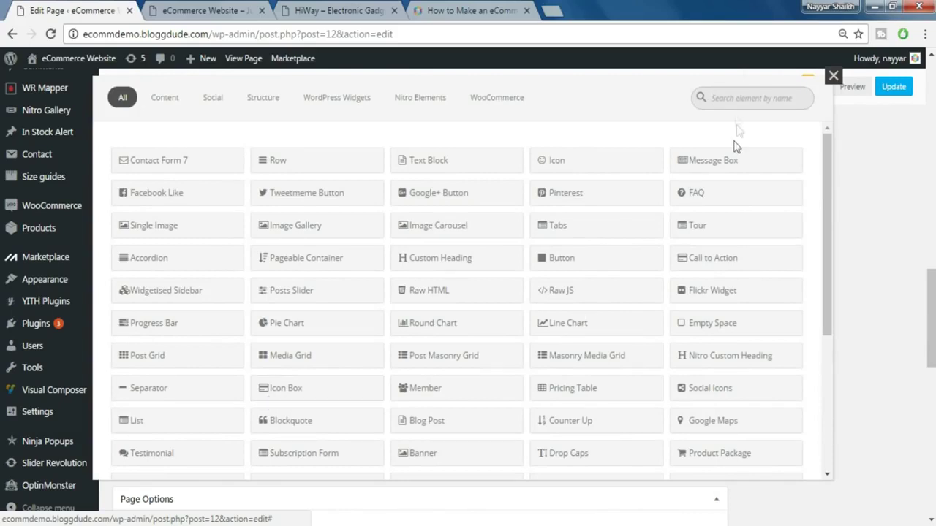
# - Add a Blog Post element ordered by recent posts in ascending order
pyautogui.write('blog')
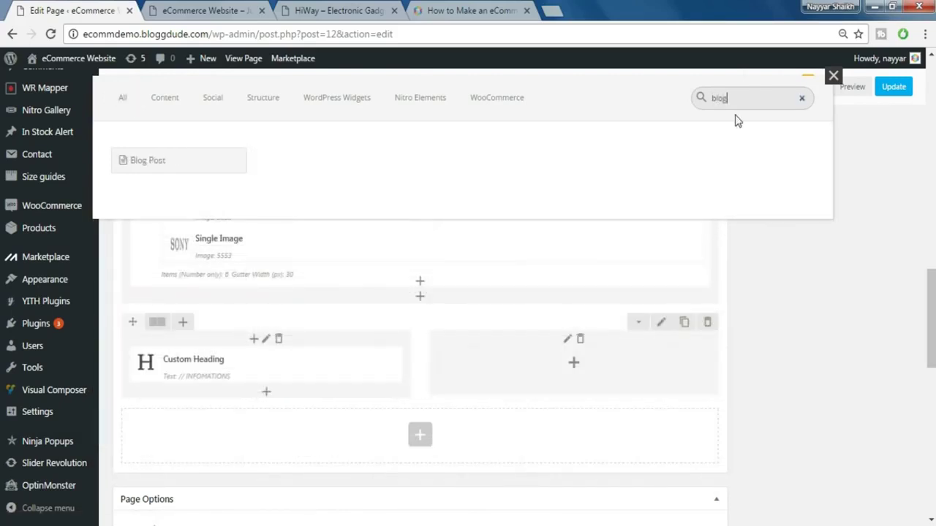
pyautogui.click(152, 171)
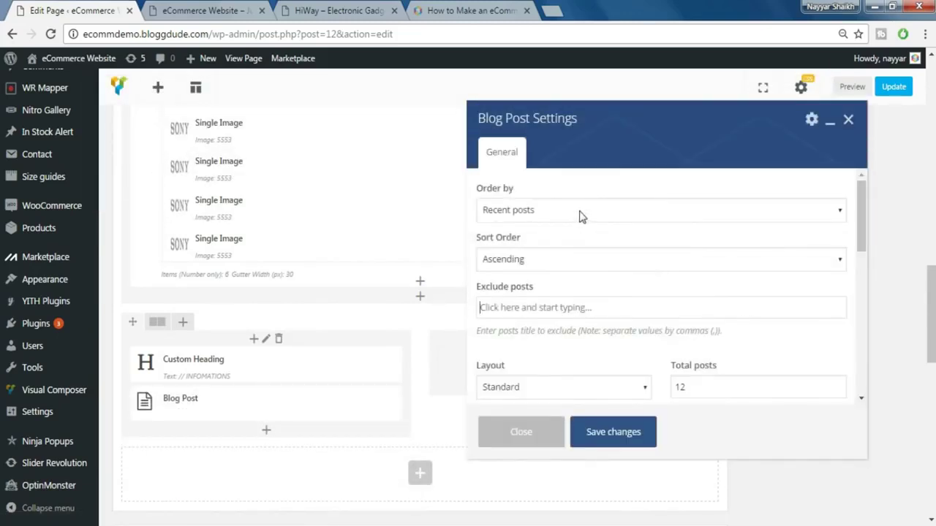
pyautogui.click(578, 212)
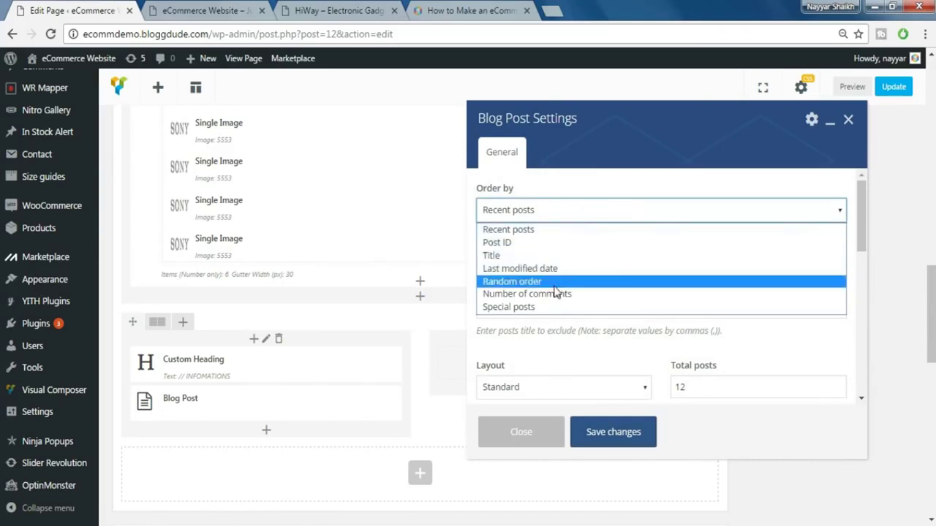
pyautogui.click(556, 230)
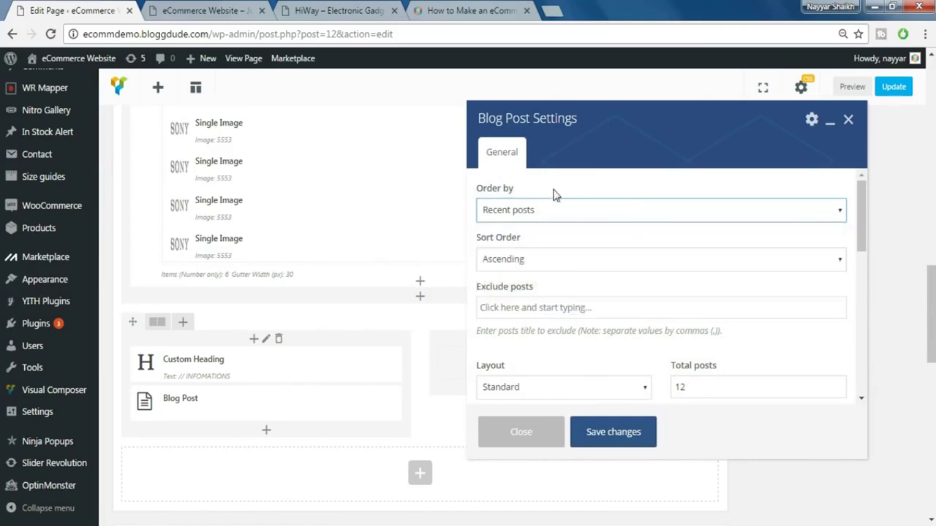
pyautogui.click(562, 263)
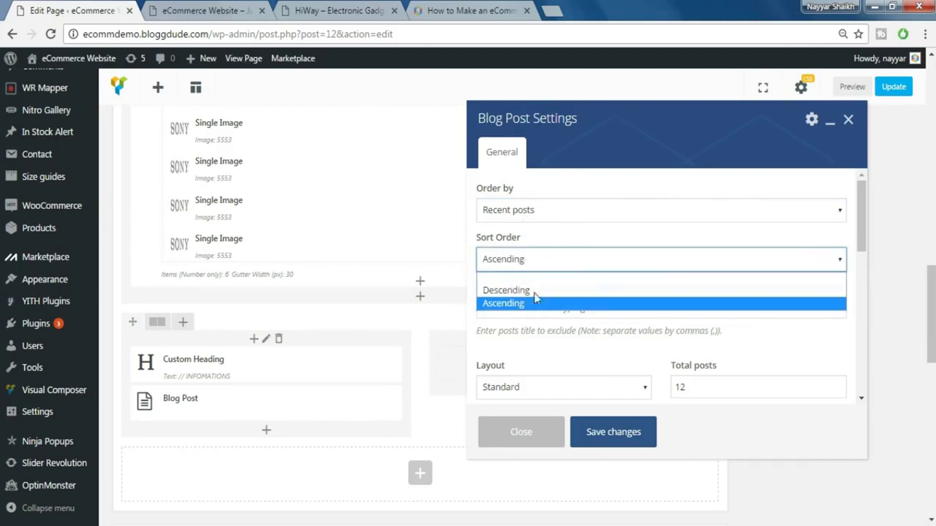
pyautogui.click(560, 235)
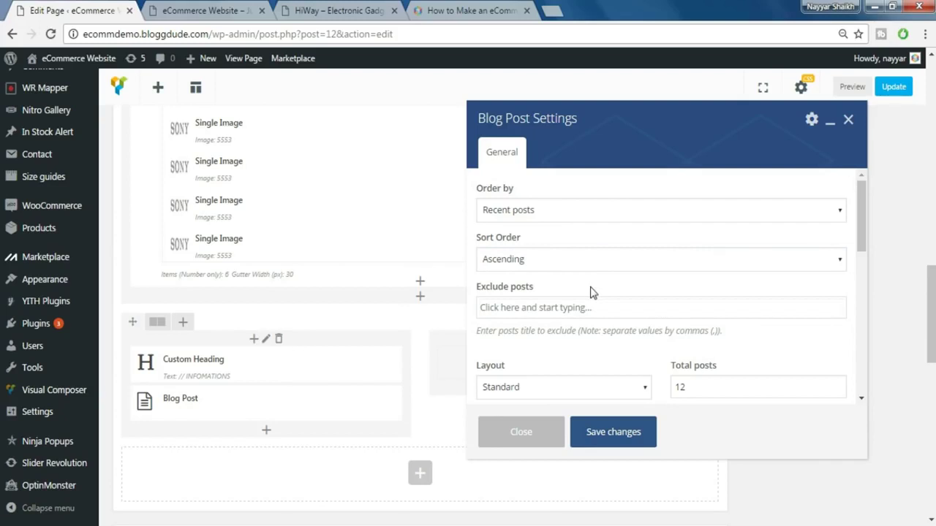
# - Set Minimal layout, 3 total posts, 0 px gutter and 14 px heading size, then save
pyautogui.scroll(-1, 593, 292)
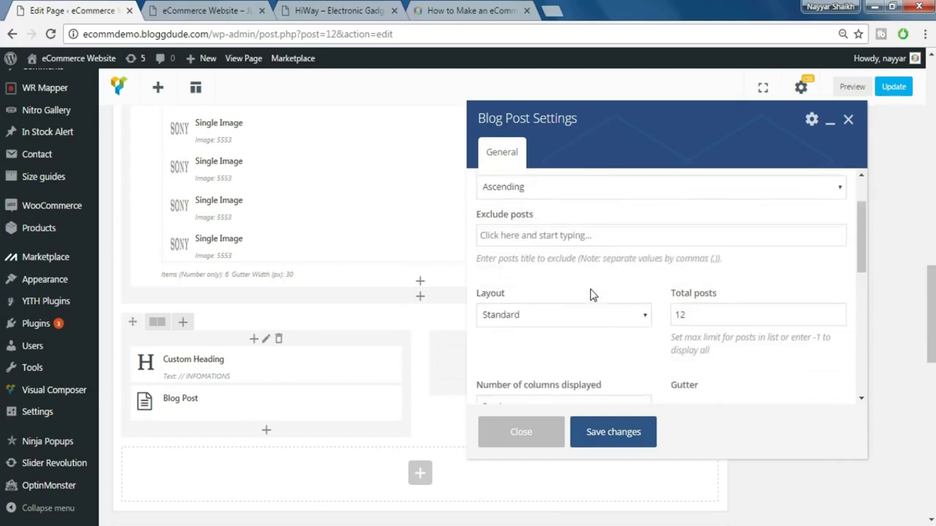
pyautogui.click(555, 316)
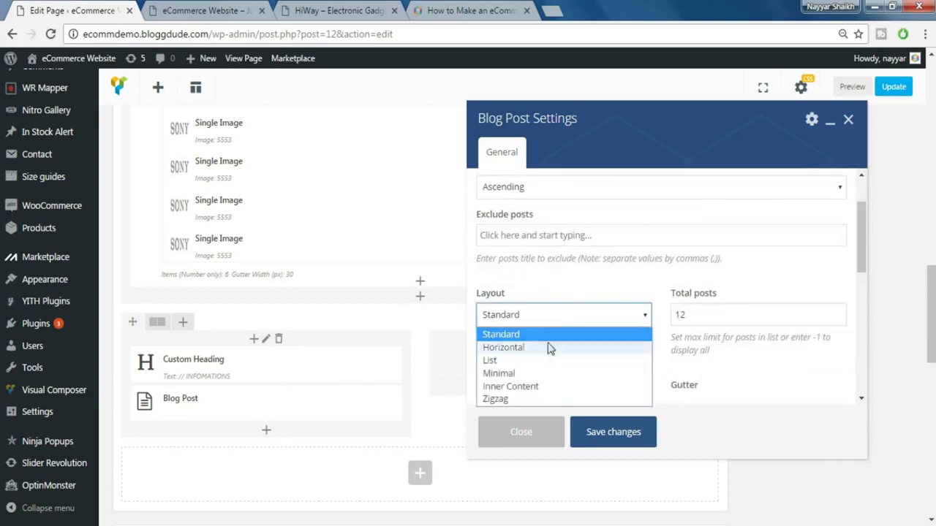
pyautogui.click(545, 375)
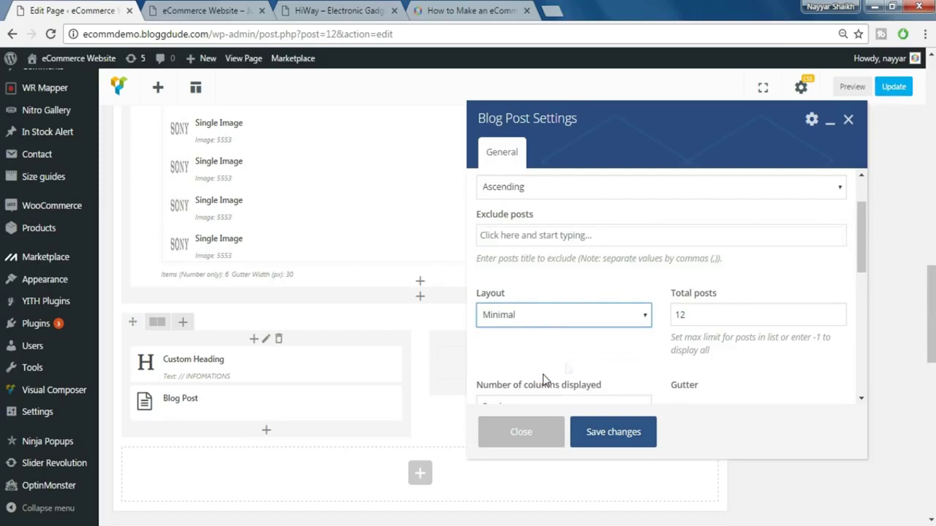
pyautogui.doubleClick(703, 311)
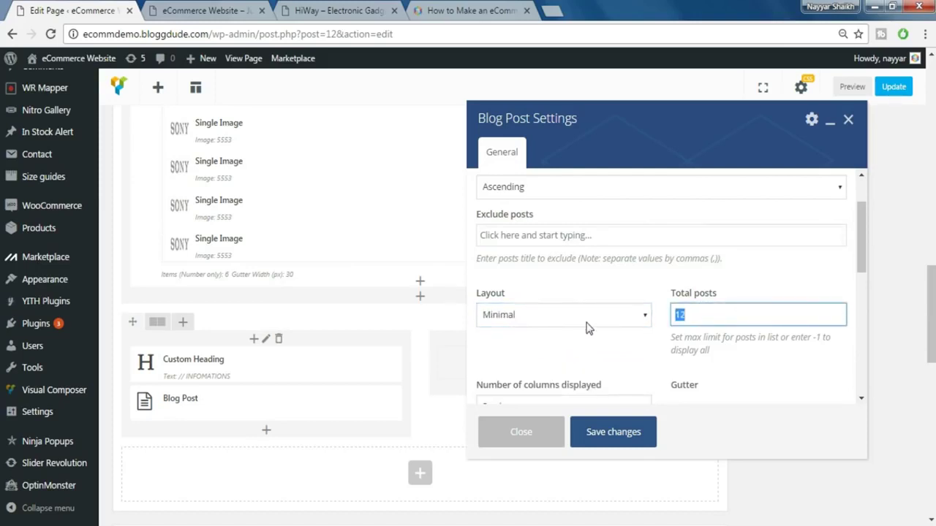
pyautogui.scroll(-1, 709, 275)
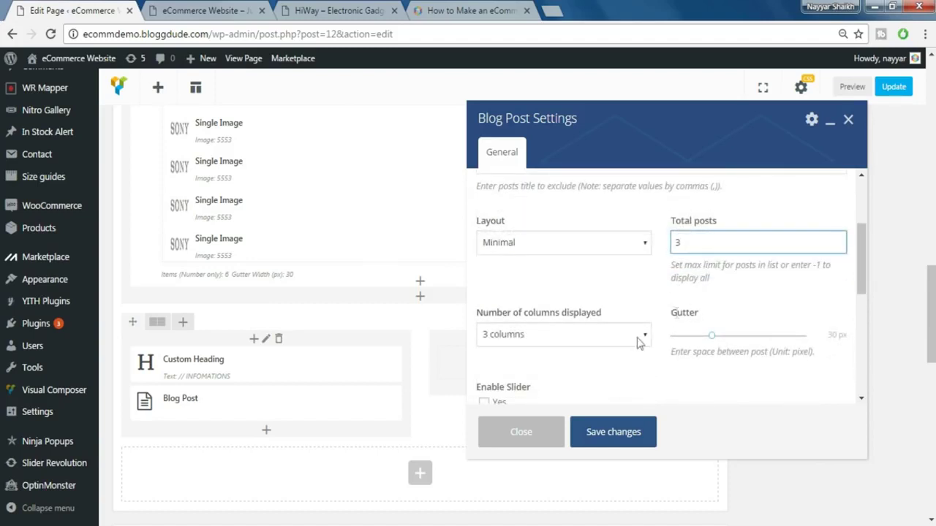
pyautogui.scroll(-1, 638, 343)
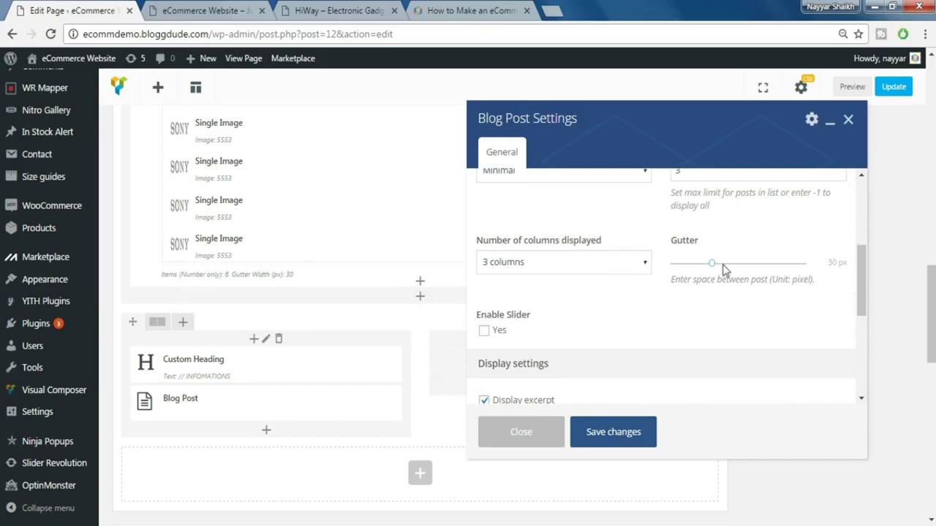
pyautogui.moveTo(713, 269); pyautogui.dragTo(663, 278)
pyautogui.scroll(-3, 669, 305)
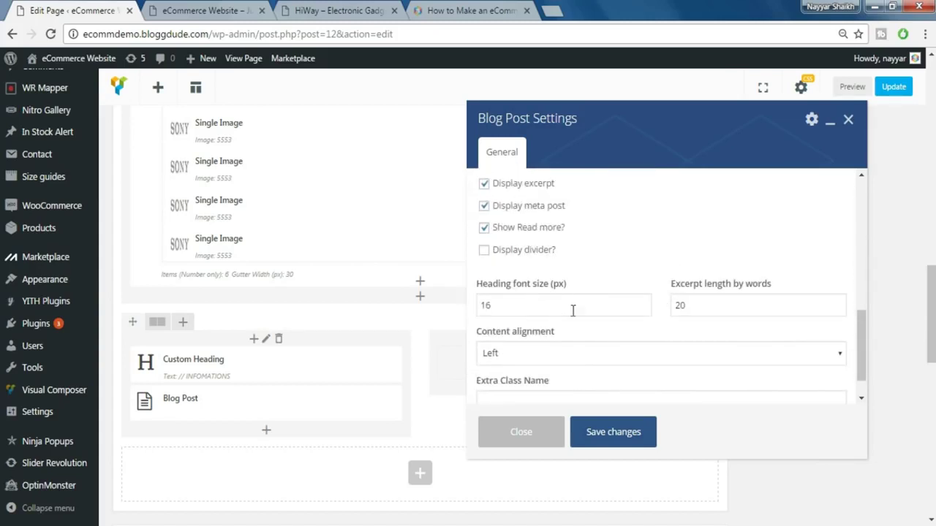
pyautogui.doubleClick(524, 310)
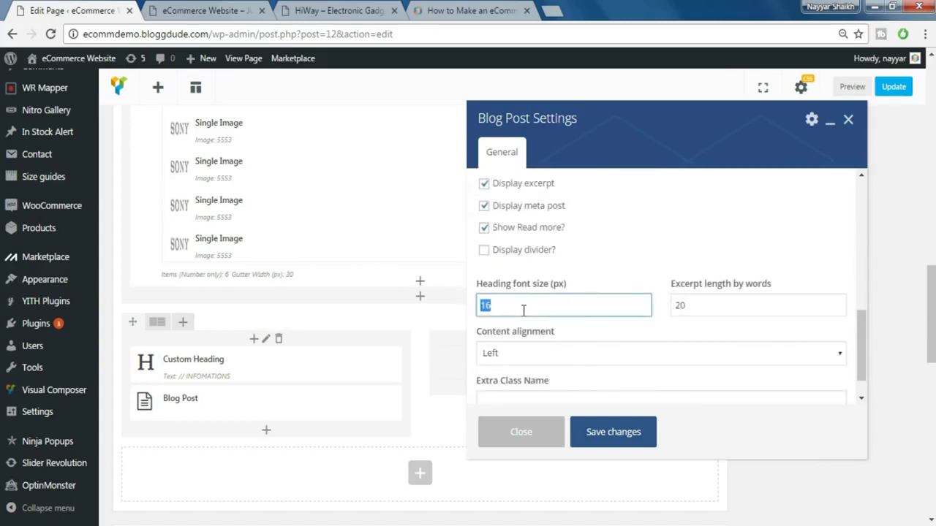
pyautogui.scroll(-1, 554, 312)
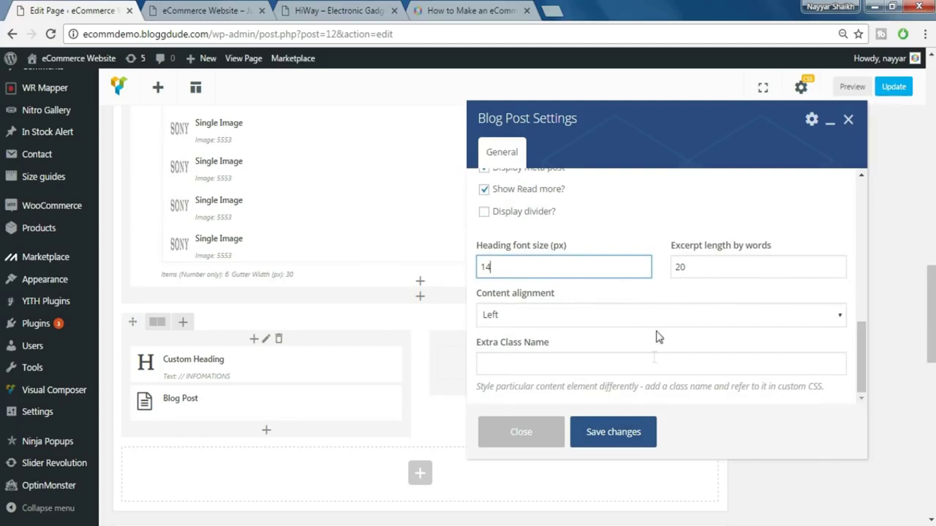
pyautogui.click(629, 436)
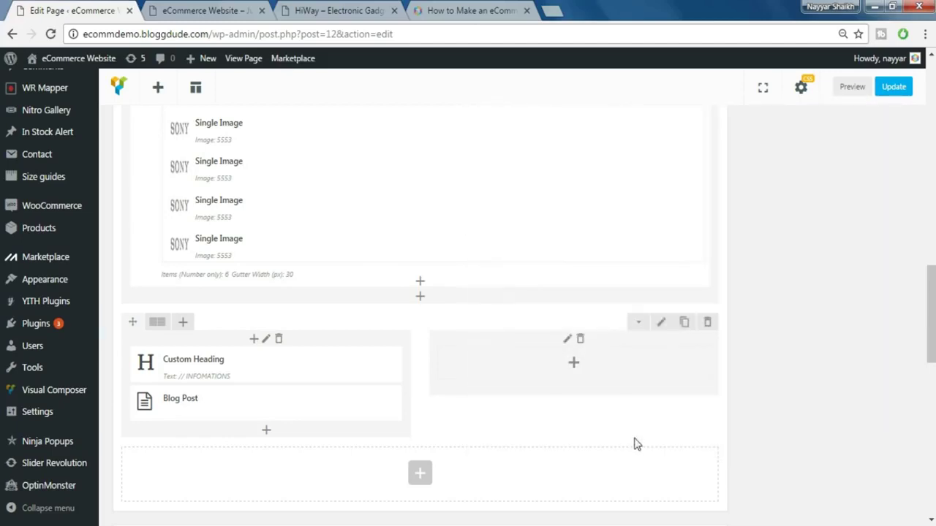
# - Grab the '// #HIWAYTECH' heading text from the HiWay demo page and return to the page editor
pyautogui.click(214, 9)
pyautogui.click(313, 8)
pyautogui.moveTo(558, 150); pyautogui.dragTo(465, 147)
pyautogui.hotkey('ctrl', 'c')
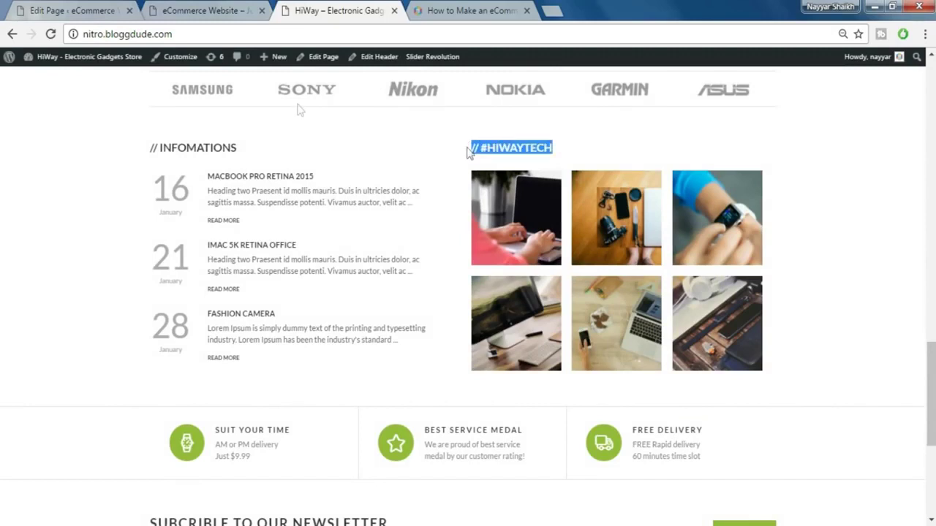
pyautogui.click(117, 9)
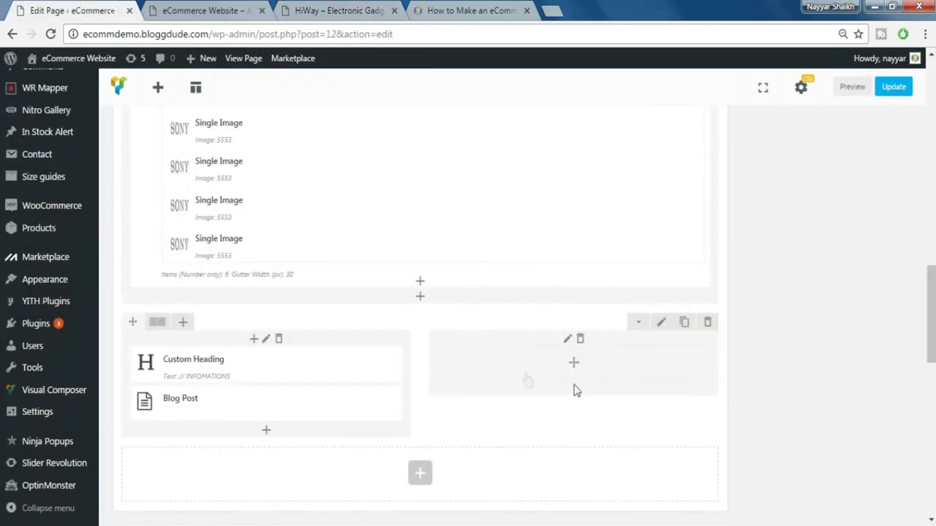
# - Insert a Custom Heading in the right column with the text '// #HIWAYTECH'
pyautogui.click(575, 372)
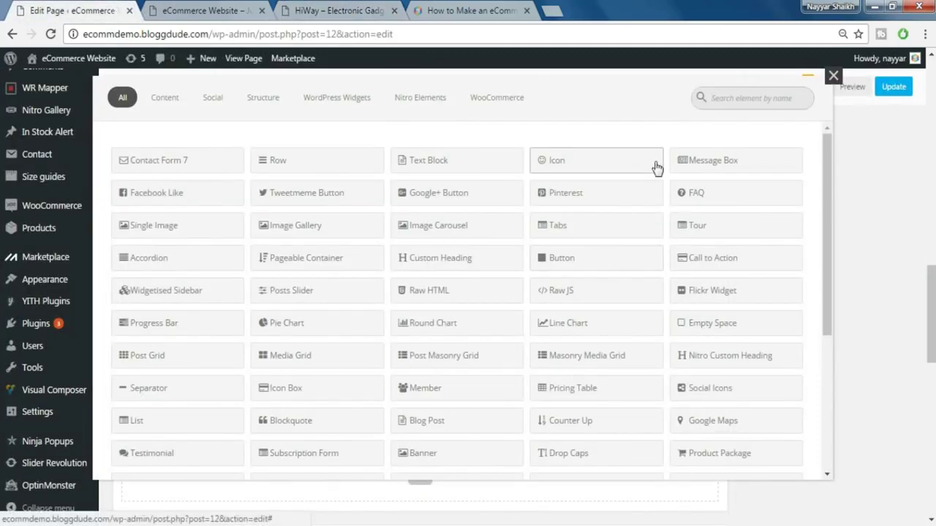
pyautogui.write('cust')
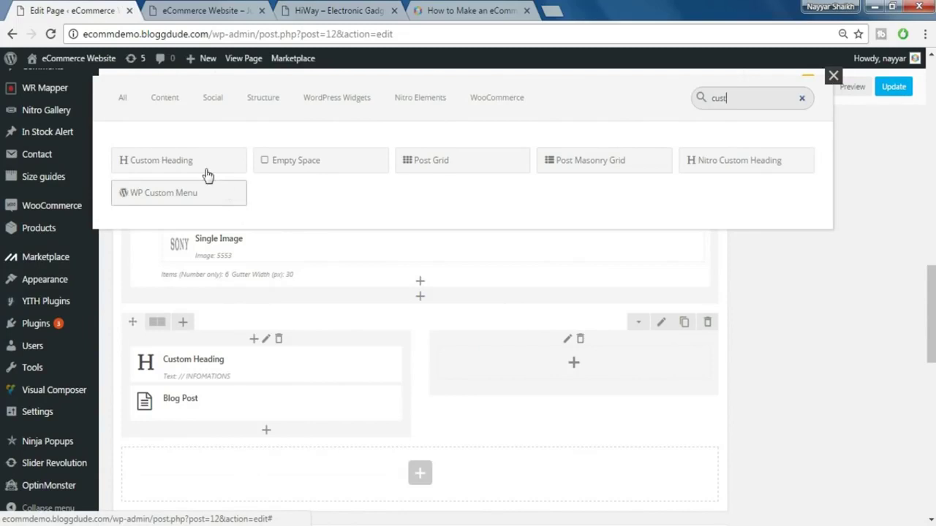
pyautogui.click(204, 172)
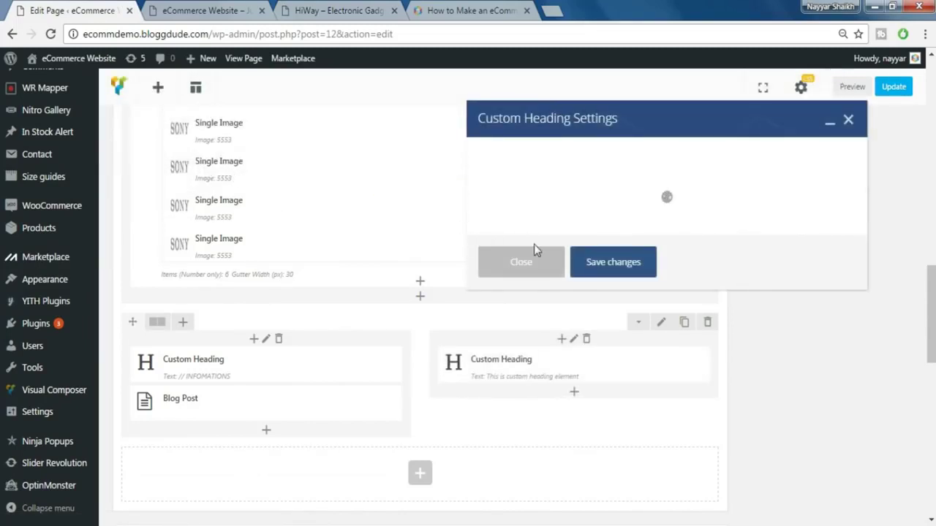
pyautogui.click(589, 212)
pyautogui.tripleClick(619, 273)
pyautogui.hotkey('ctrl', 'v')
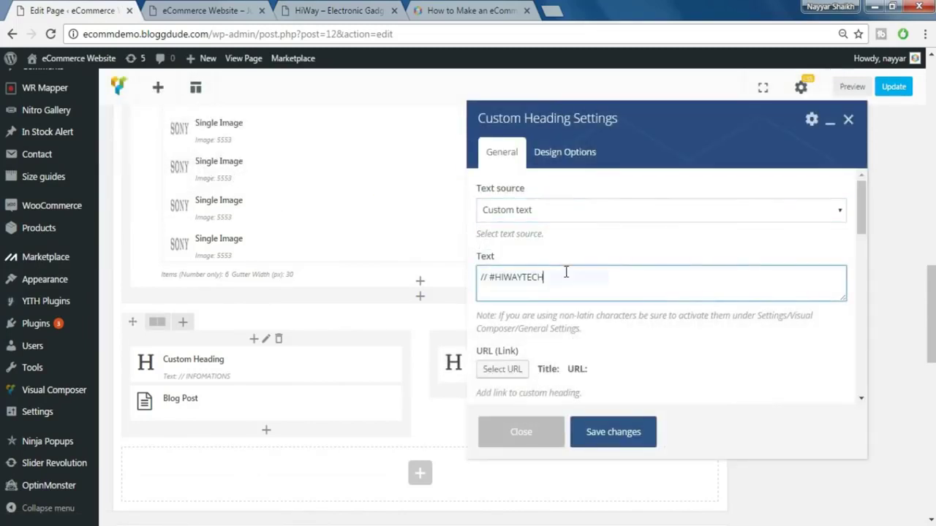
# - Make the heading an h4, aligned left
pyautogui.scroll(-2, 658, 281)
pyautogui.click(560, 293)
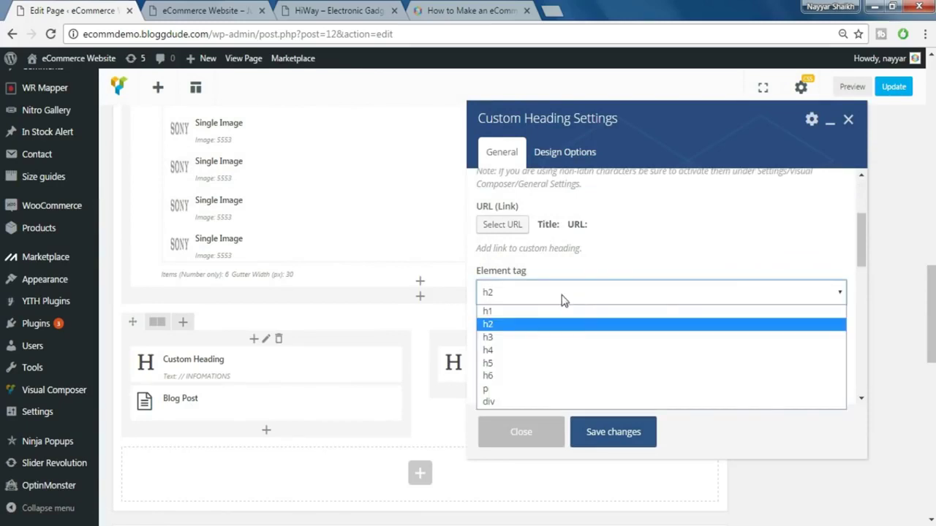
pyautogui.click(533, 351)
pyautogui.scroll(-1, 621, 340)
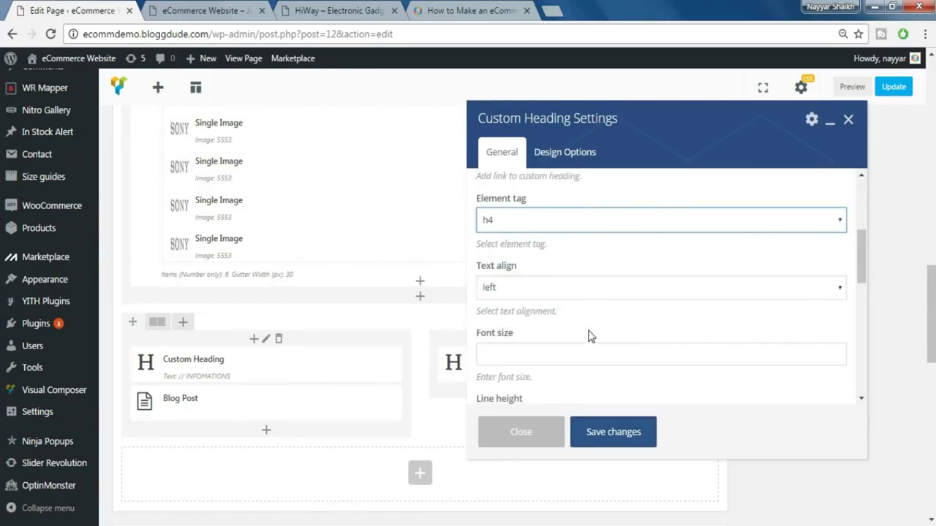
pyautogui.click(556, 287)
pyautogui.click(621, 301)
# - Give the heading font size and line height 20, theme font, class fwb, and save
pyautogui.scroll(-1, 585, 293)
pyautogui.click(519, 283)
pyautogui.press('Tab')
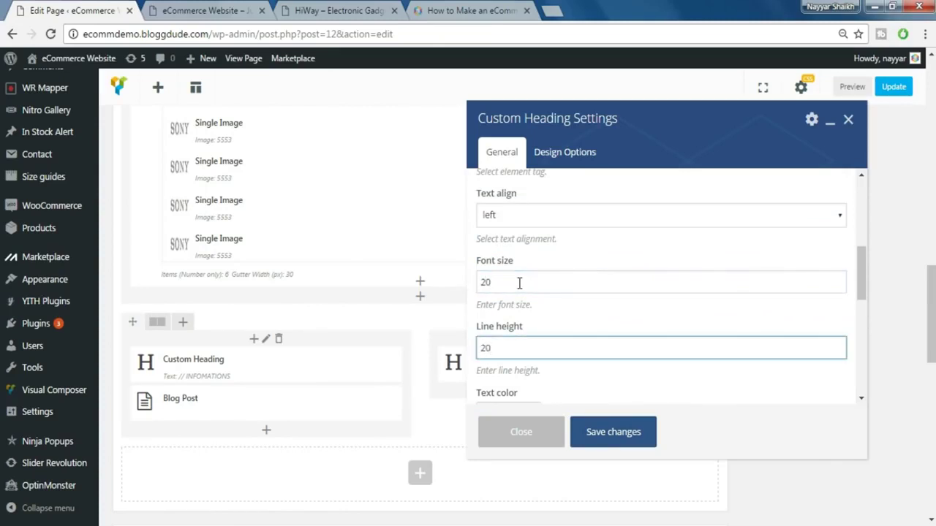
pyautogui.scroll(-2, 571, 311)
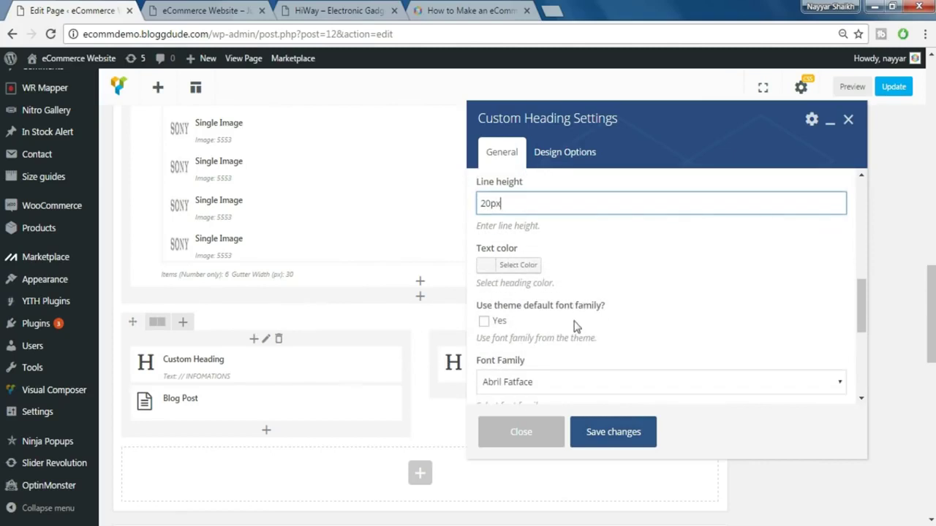
pyautogui.click(484, 322)
pyautogui.scroll(-2, 595, 331)
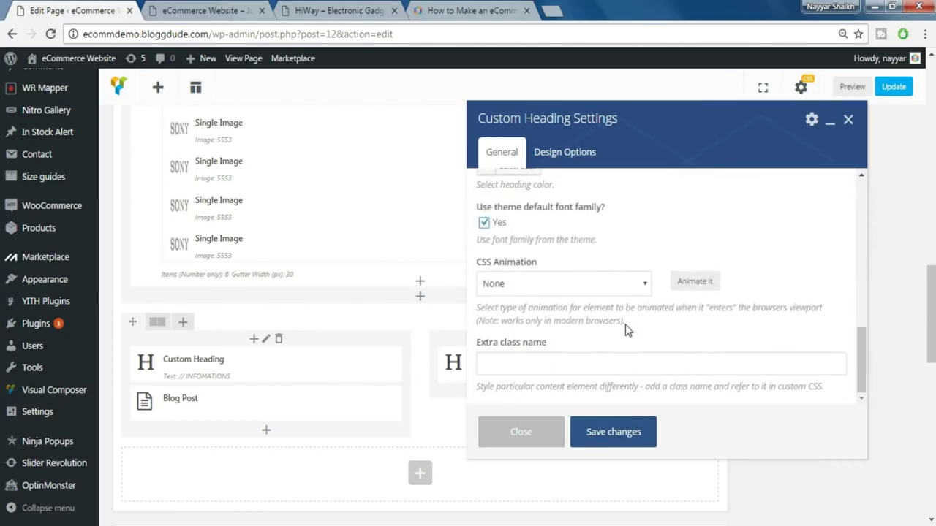
pyautogui.click(566, 362)
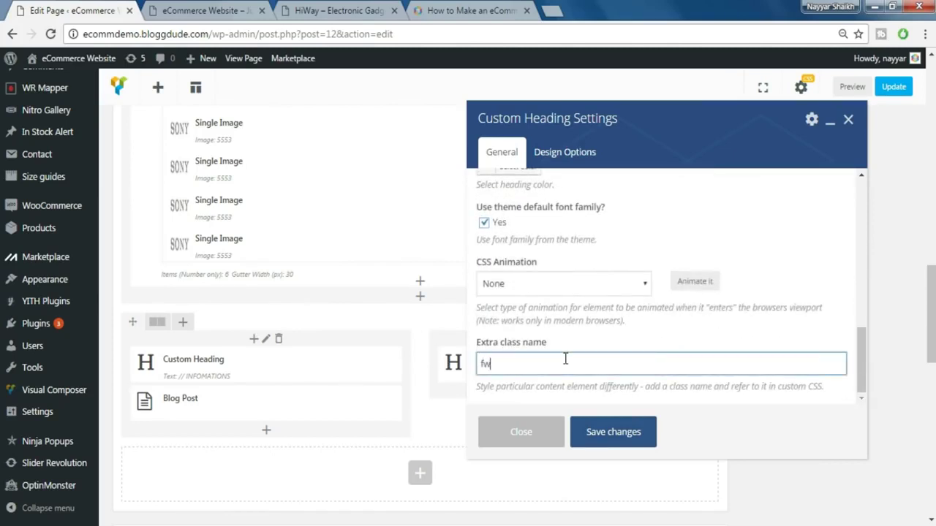
pyautogui.click(617, 438)
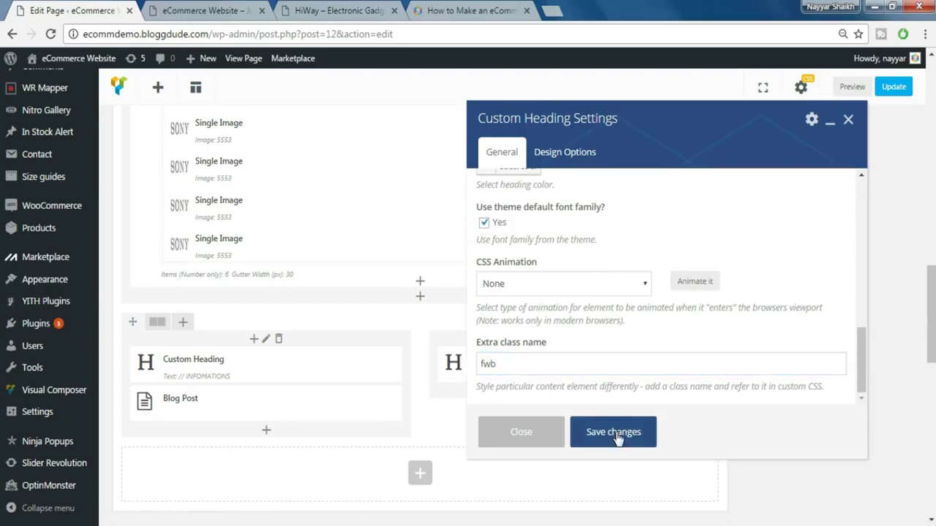
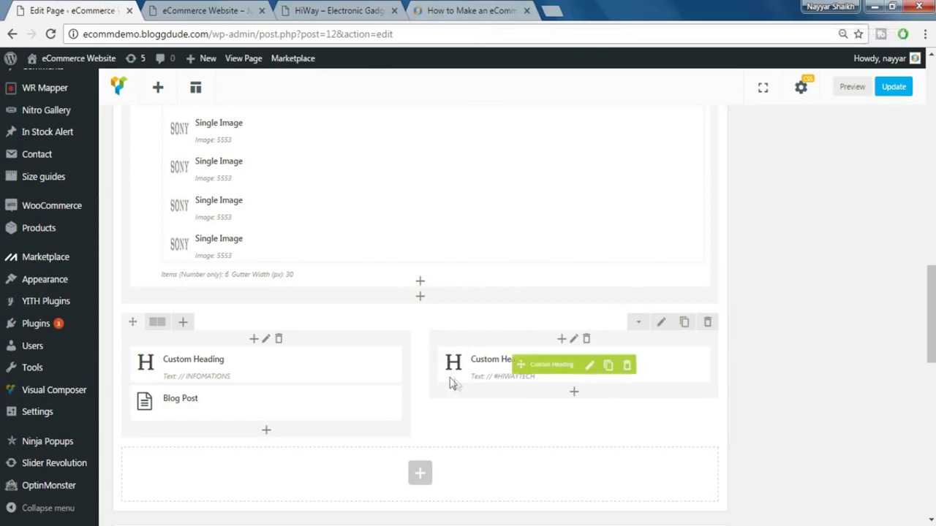
# - Add an Image Gallery to the right column with the gallery type set to Image grid
pyautogui.click(574, 395)
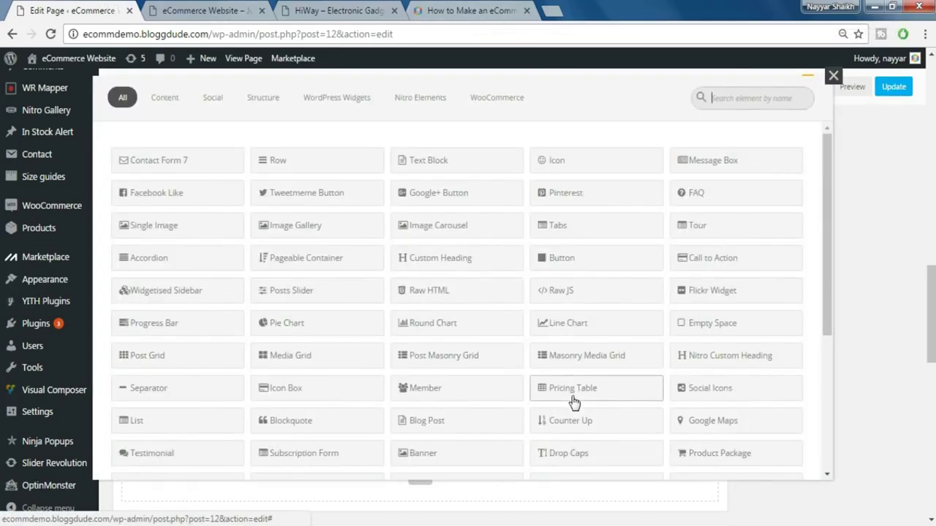
pyautogui.write('imag')
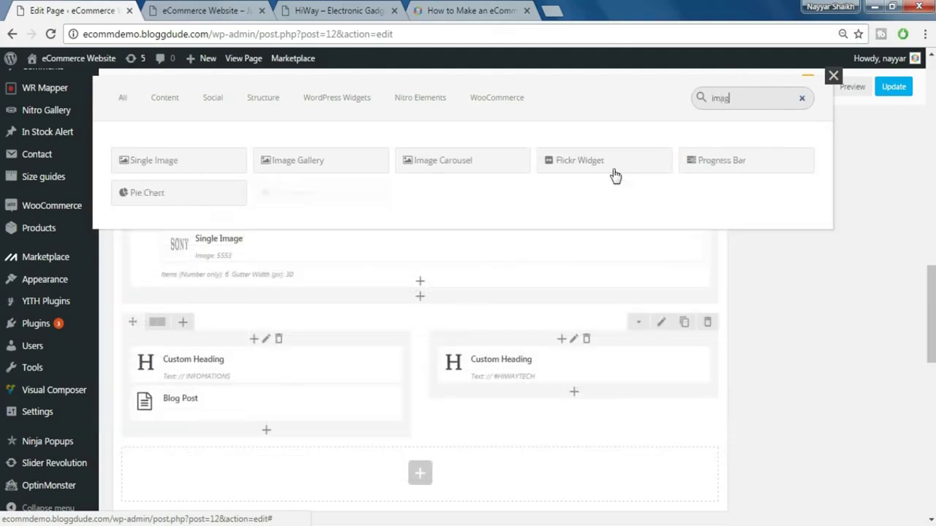
pyautogui.click(307, 164)
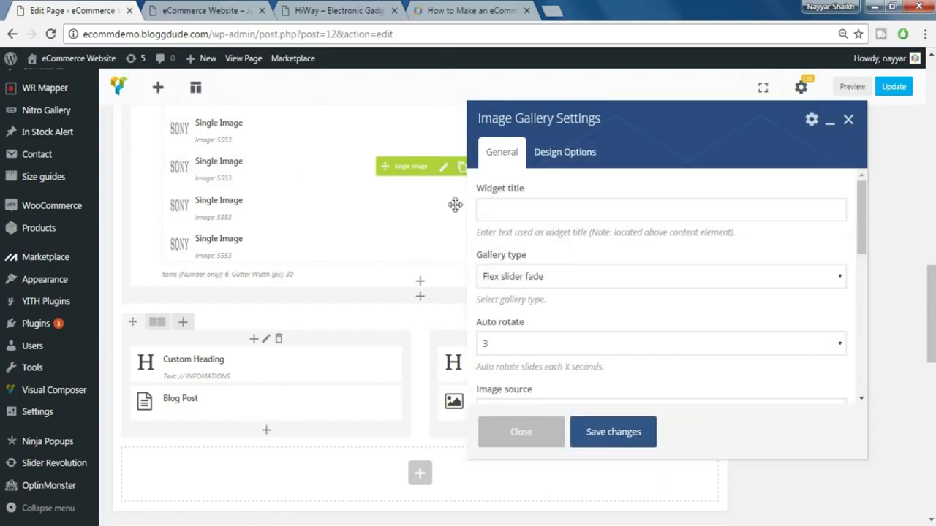
pyautogui.click(557, 280)
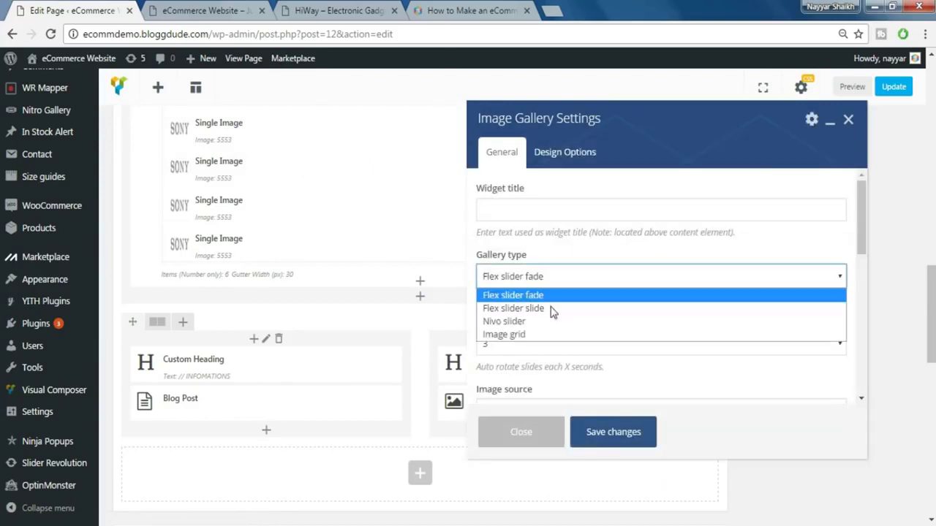
pyautogui.click(548, 335)
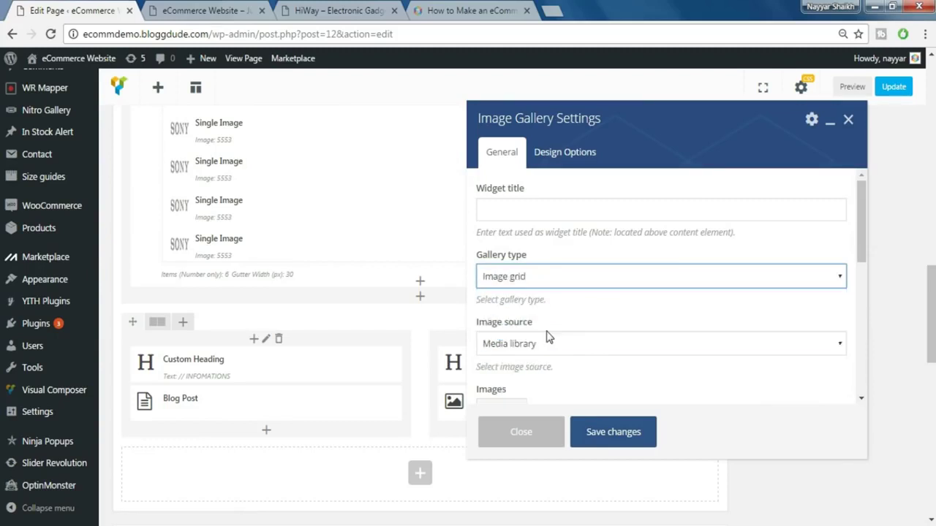
pyautogui.scroll(-1, 612, 317)
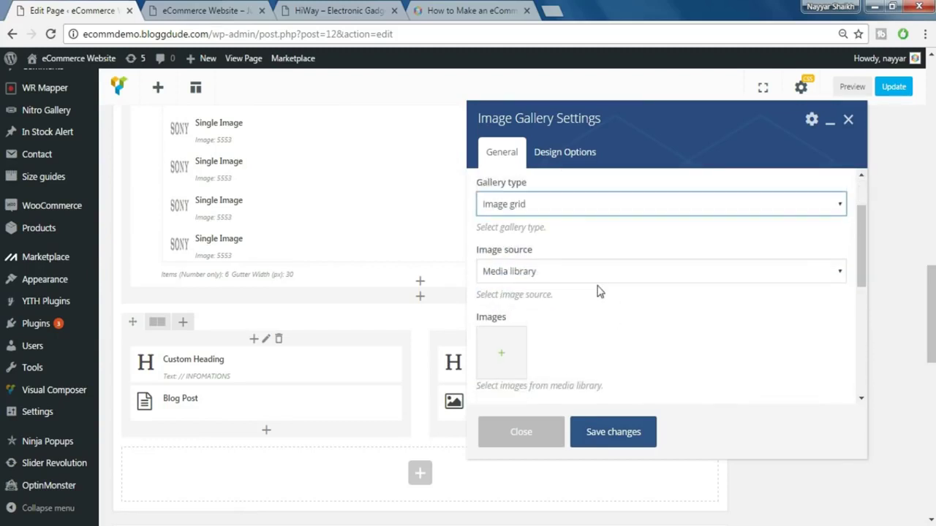
pyautogui.scroll(-1, 606, 300)
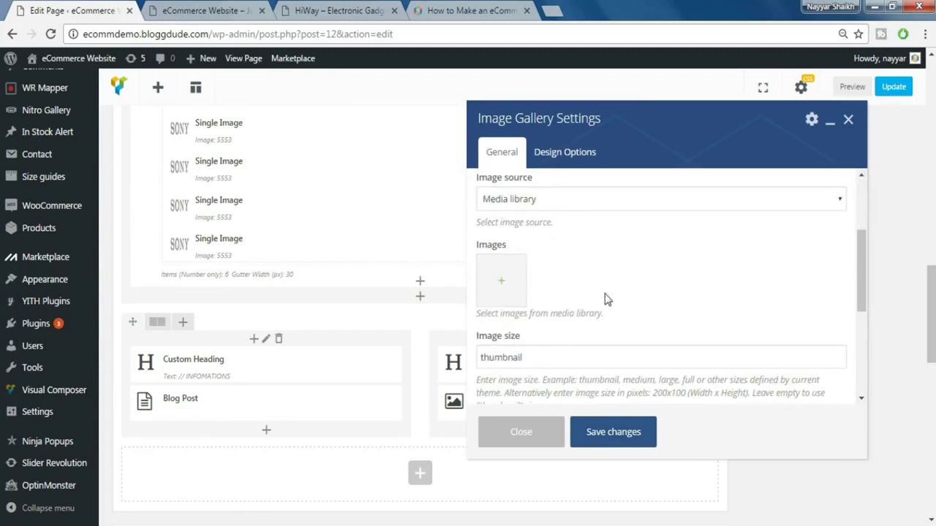
# - Upload the six Galary images from the Gallery folder and add them to the gallery
pyautogui.click(502, 280)
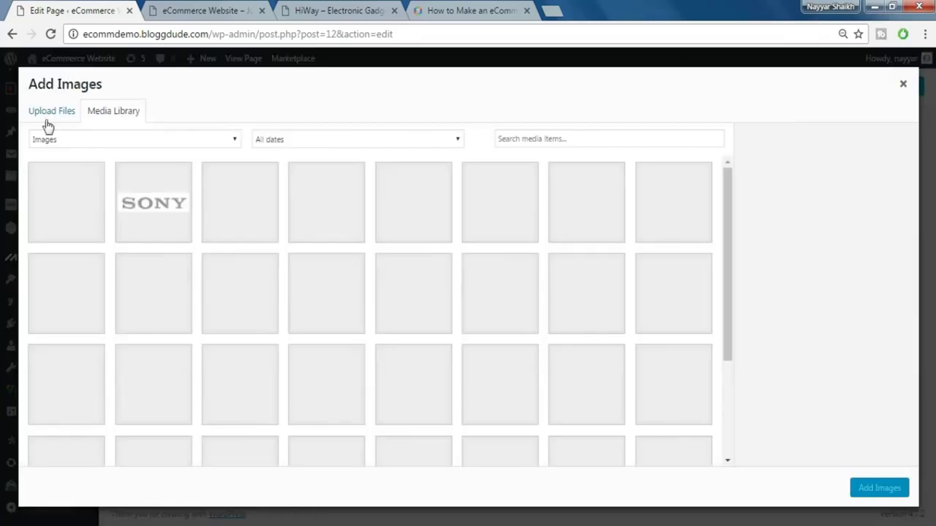
pyautogui.click(47, 126)
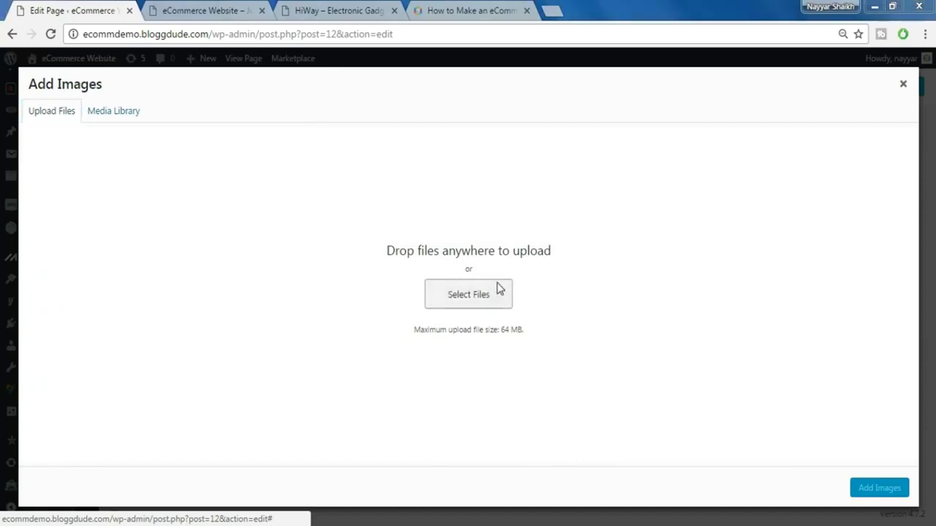
pyautogui.click(497, 286)
pyautogui.click(117, 33)
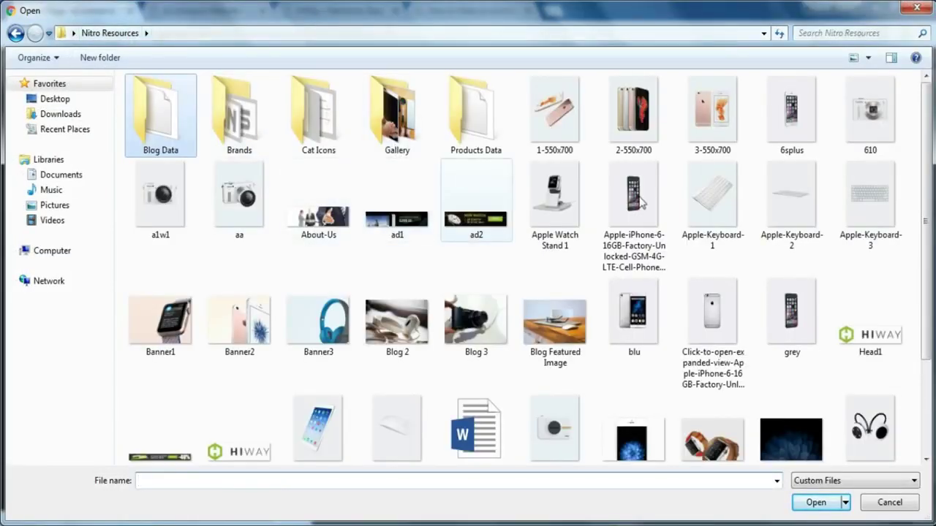
pyautogui.doubleClick(395, 128)
pyautogui.hotkey('ctrl', 'a')
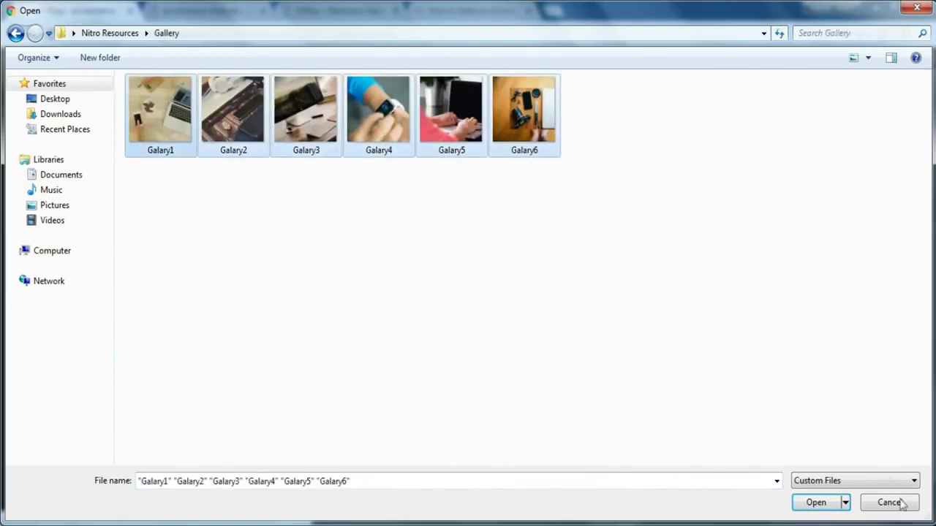
pyautogui.click(824, 501)
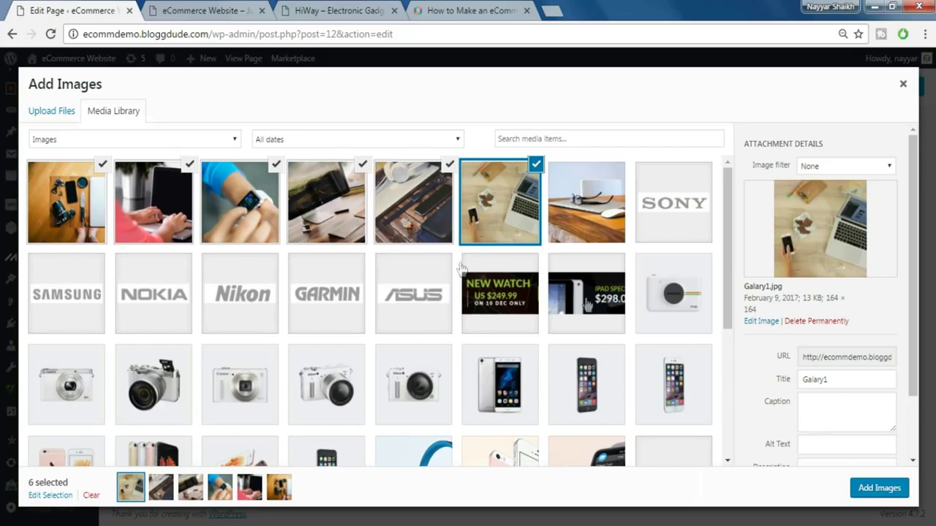
pyautogui.click(877, 489)
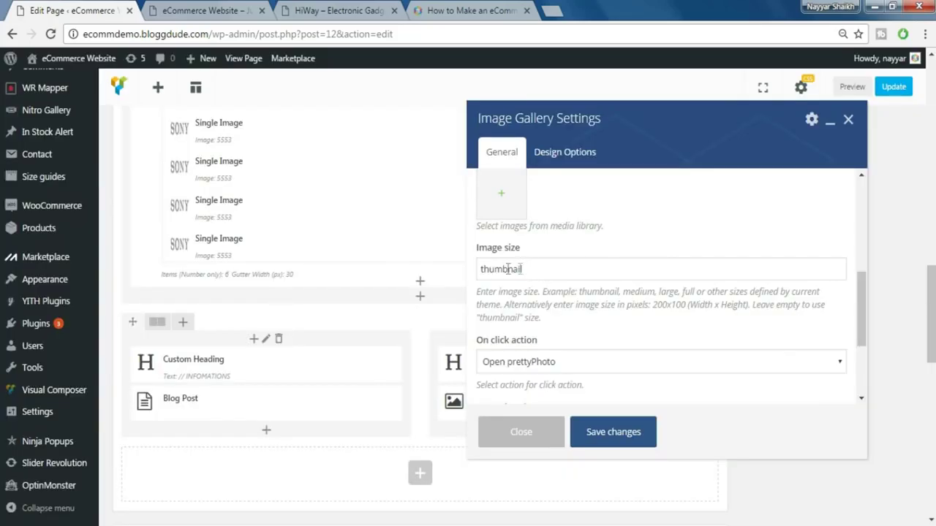
# - Set the gallery image size to 'full' and save the element
pyautogui.click(535, 269)
pyautogui.hotkey('ctrl', 'a')
pyautogui.write('fu')
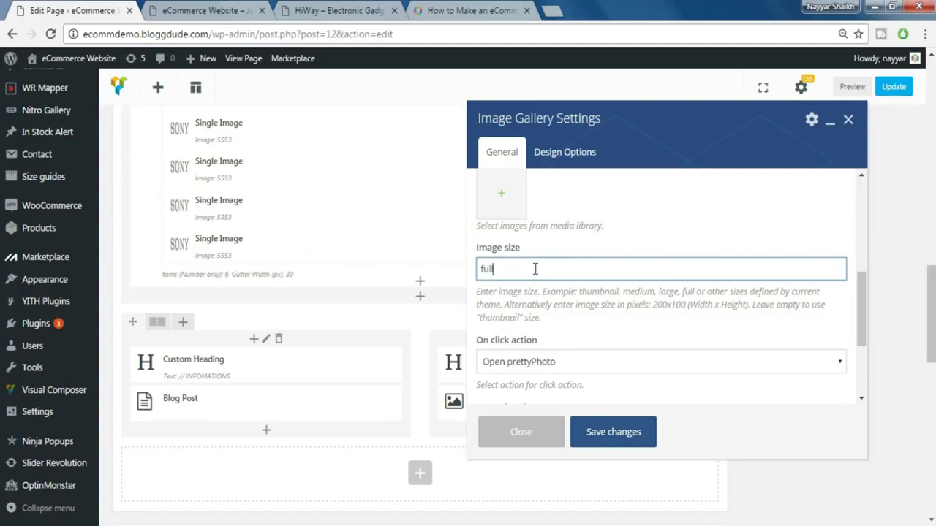
pyautogui.scroll(-2, 612, 312)
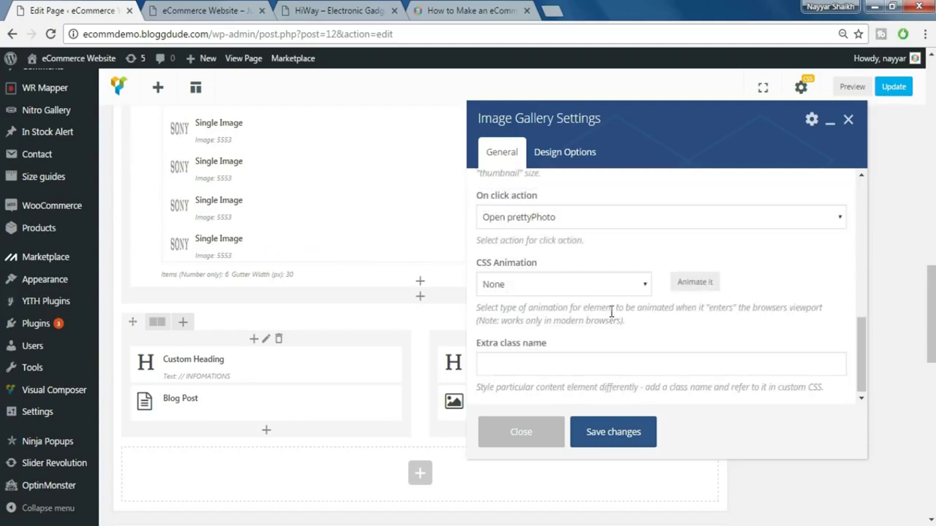
pyautogui.click(616, 435)
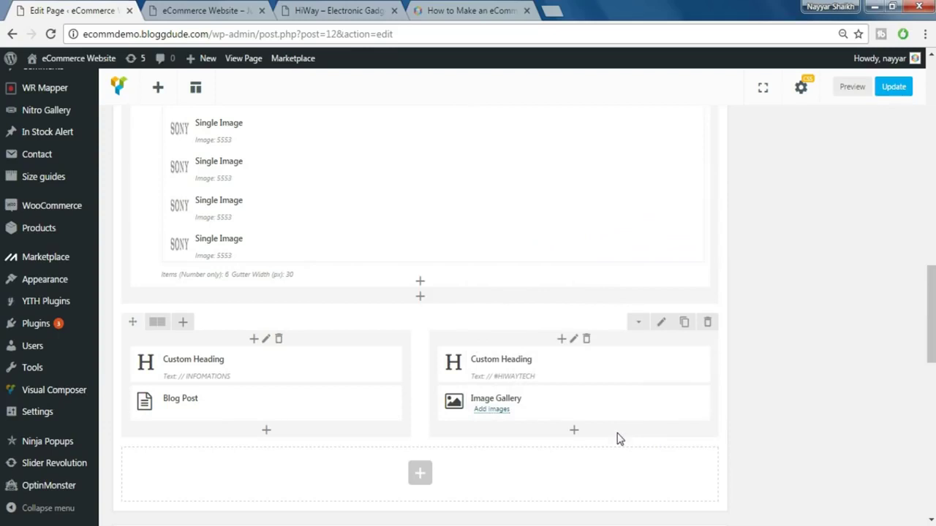
# - Give the heading-and-gallery row the extra class 'latest-blog' and update the page
pyautogui.click(662, 326)
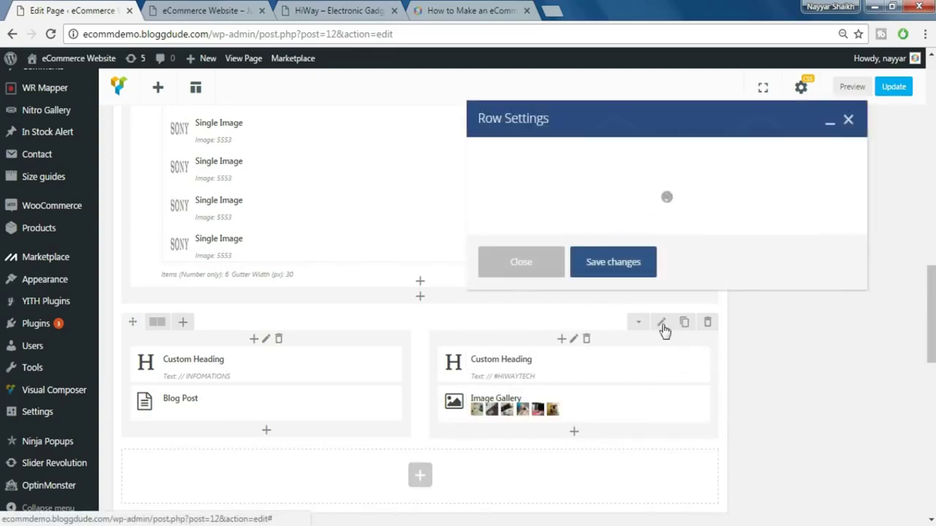
pyautogui.click(561, 363)
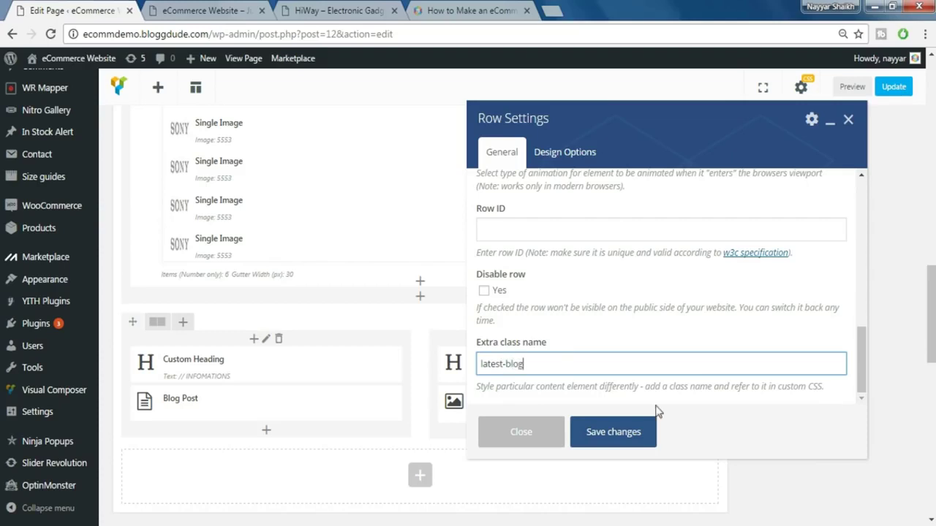
pyautogui.click(624, 432)
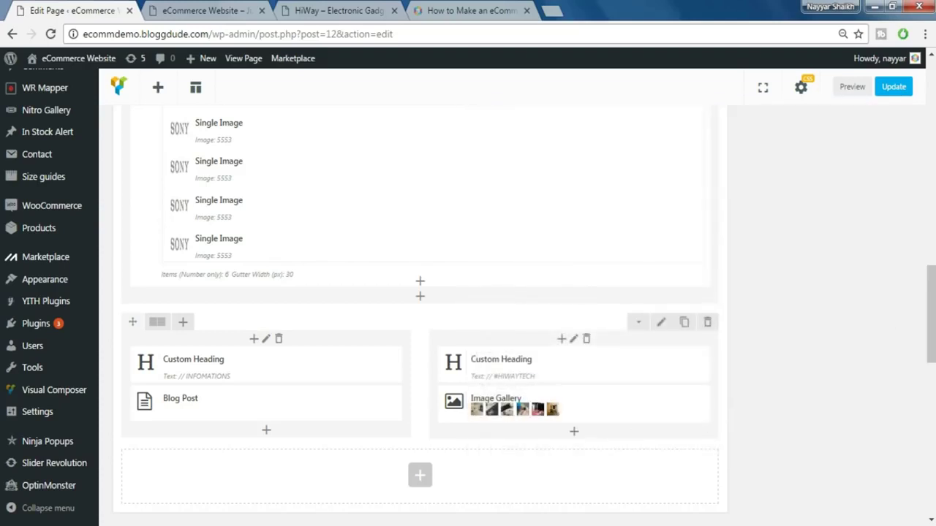
pyautogui.click(892, 88)
# - Compare the live homepage with the HiWay demo, then return to the page editor
pyautogui.hotkey('ctrl', 'Tab')
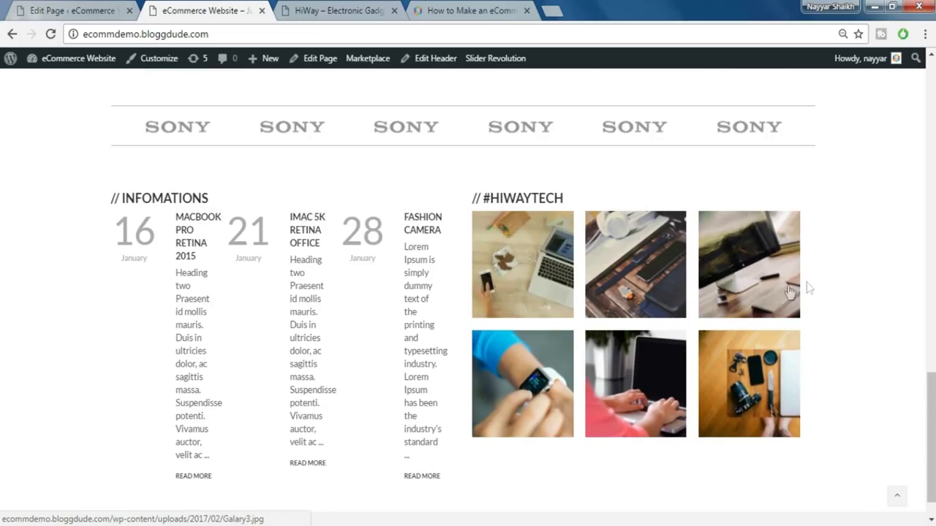
pyautogui.click(329, 9)
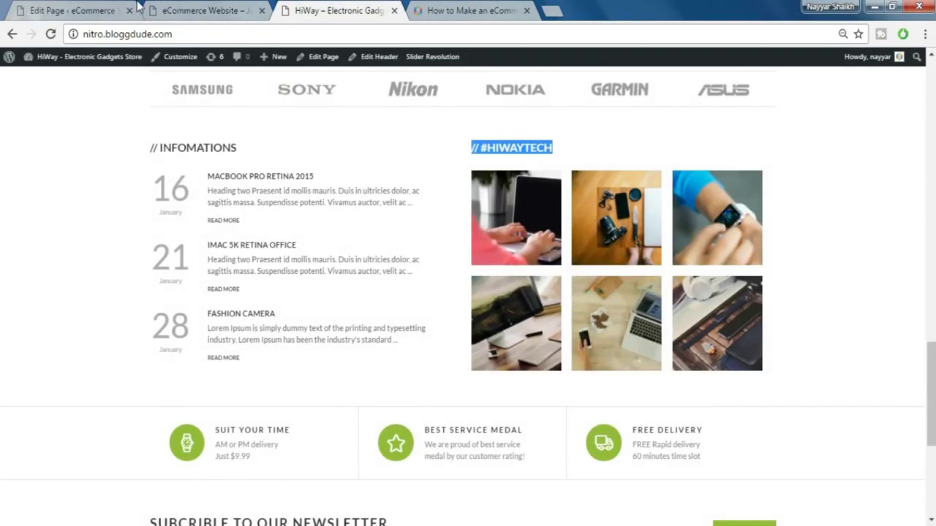
pyautogui.click(185, 7)
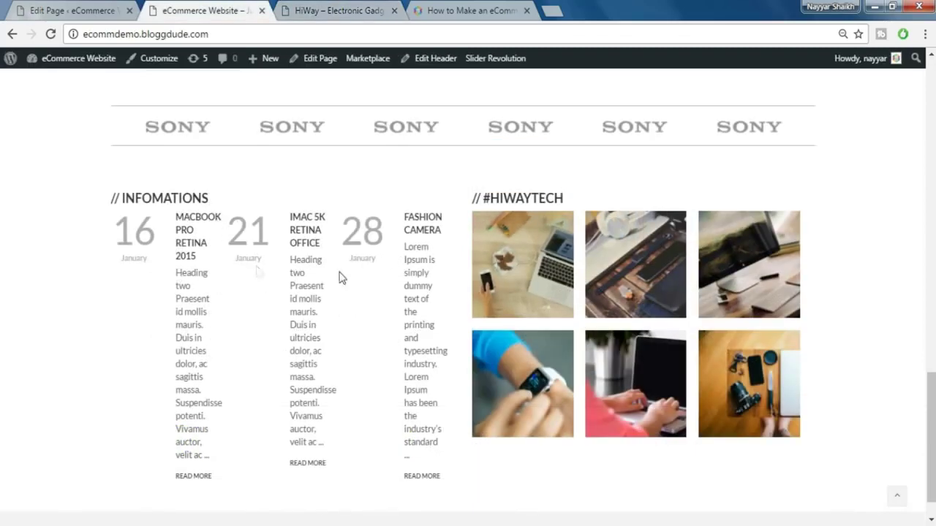
pyautogui.click(66, 6)
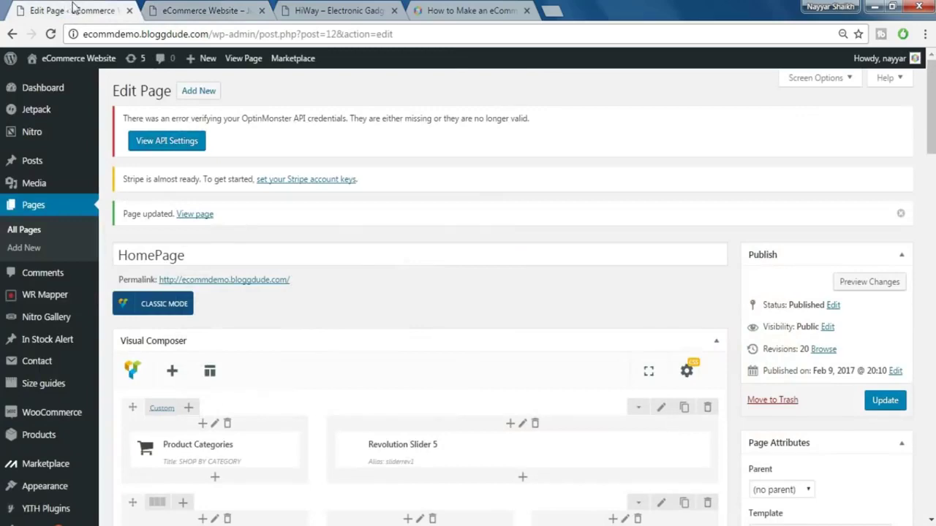
pyautogui.scroll(-7, 394, 322)
pyautogui.scroll(-8, 393, 326)
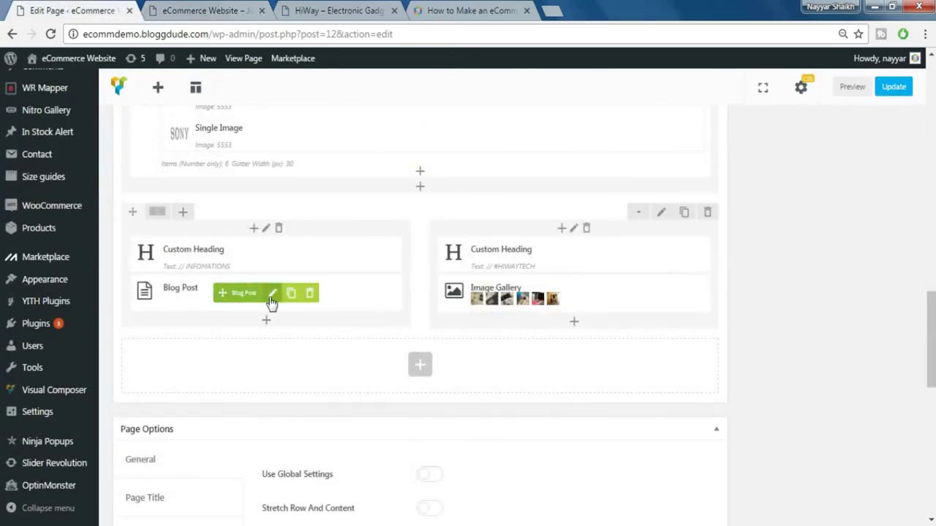
# - Set the Blog Post element to display 1 column, save, and update the page
pyautogui.click(271, 300)
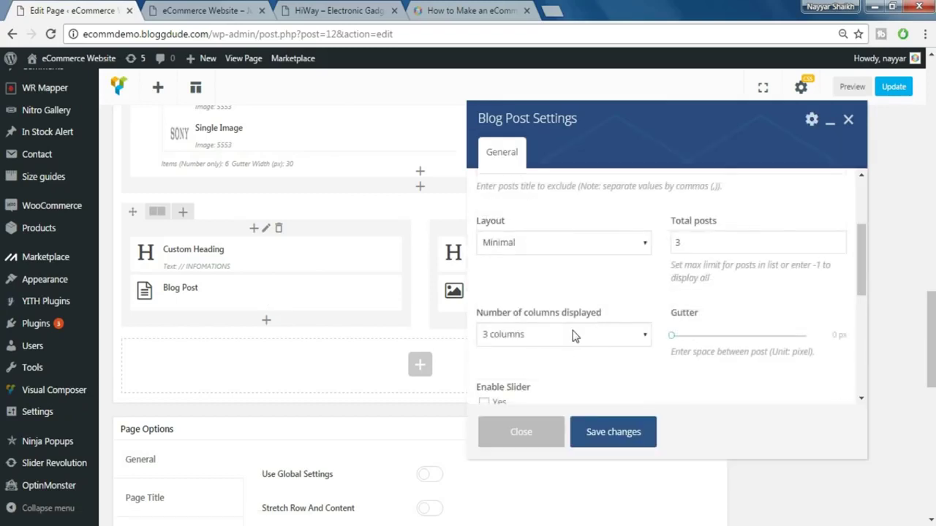
pyautogui.click(583, 336)
pyautogui.click(545, 356)
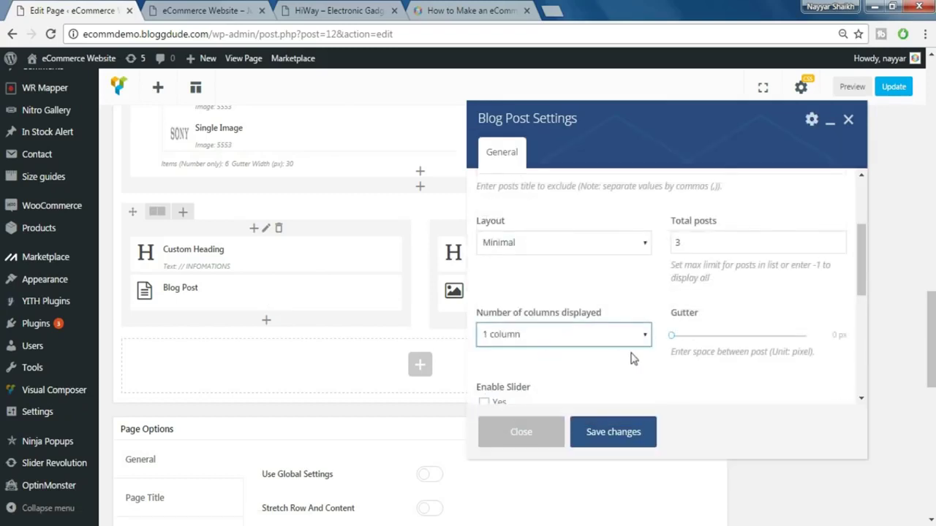
pyautogui.scroll(-1, 635, 343)
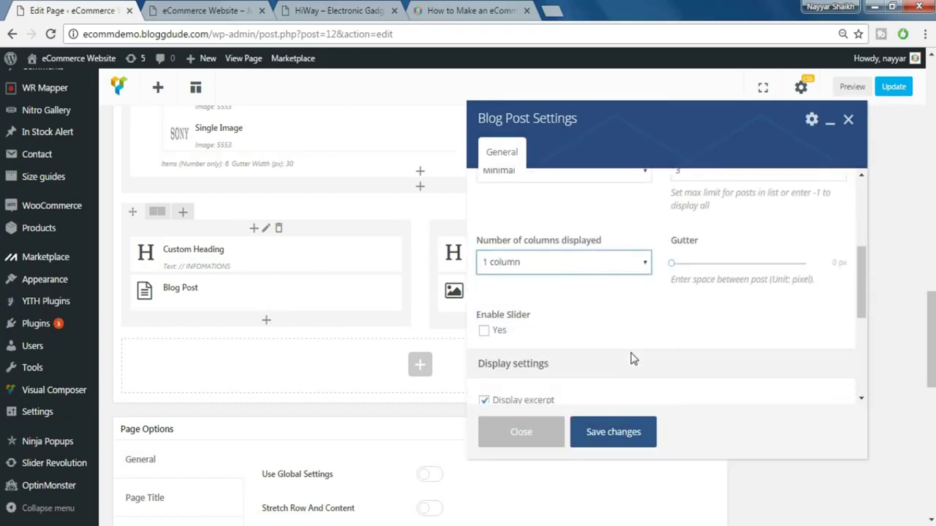
pyautogui.click(627, 436)
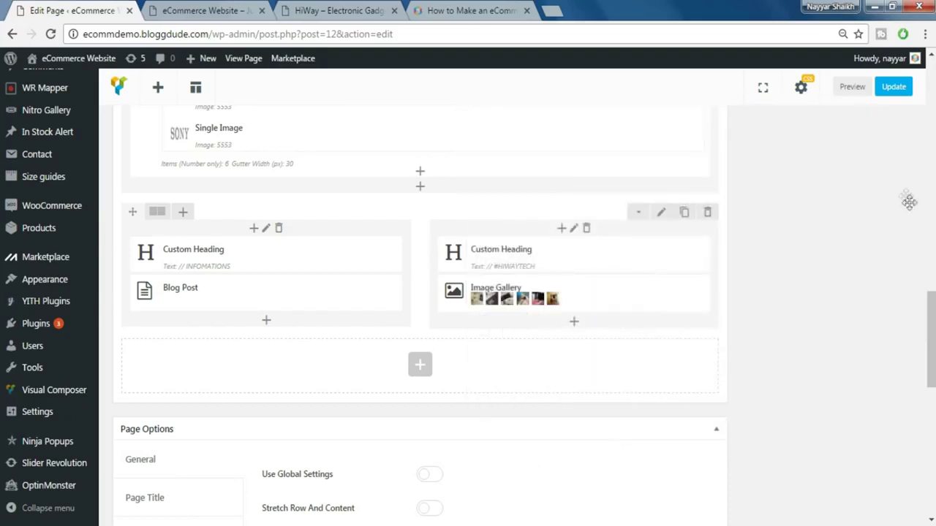
pyautogui.click(893, 87)
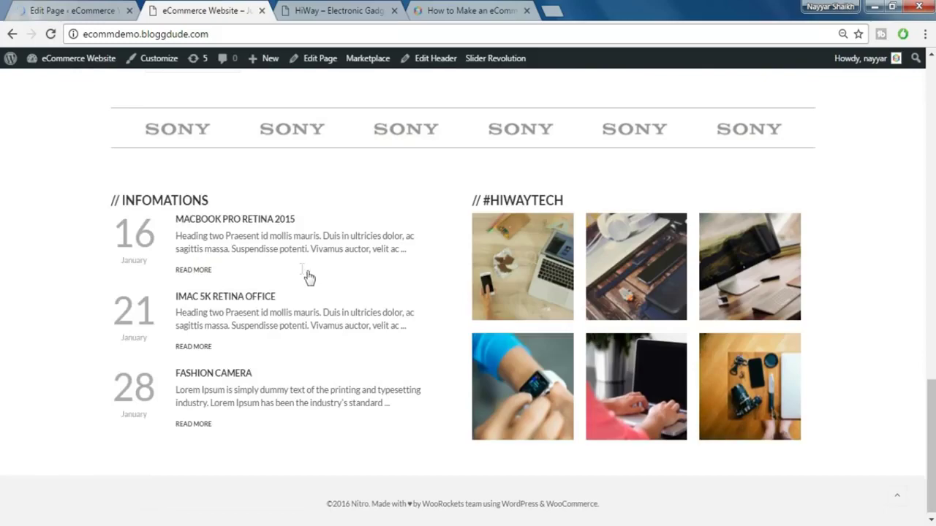
# - Check the tutorial and HiWay demo pages, then return to the Visual Composer editor
pyautogui.click(439, 10)
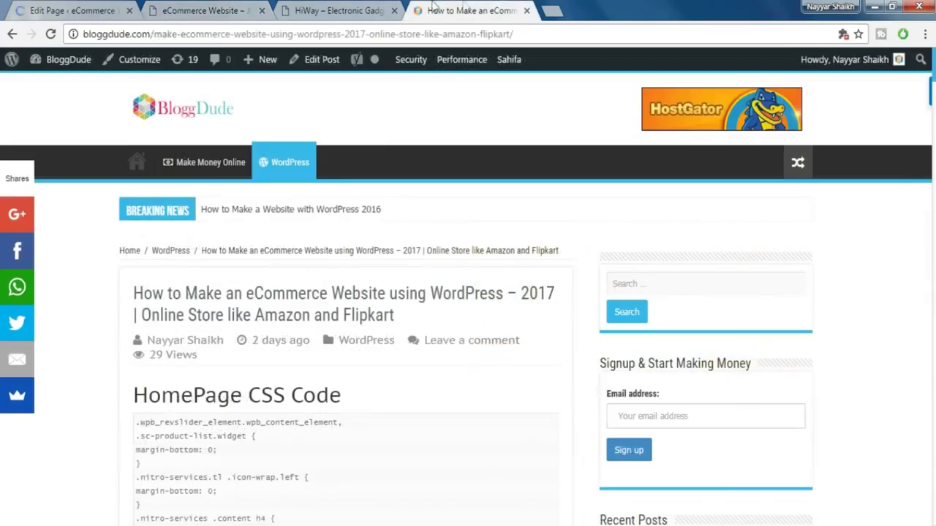
pyautogui.click(344, 8)
pyautogui.scroll(-2, 554, 308)
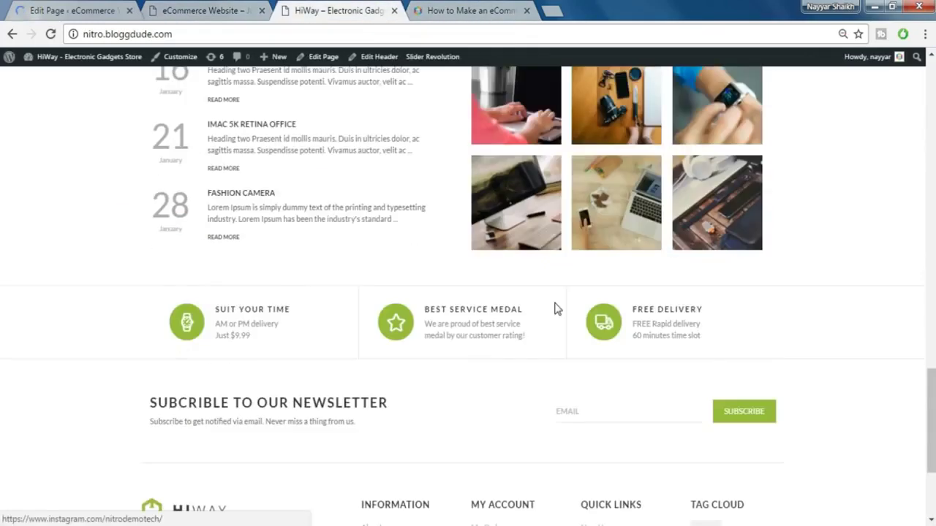
pyautogui.scroll(-1, 554, 309)
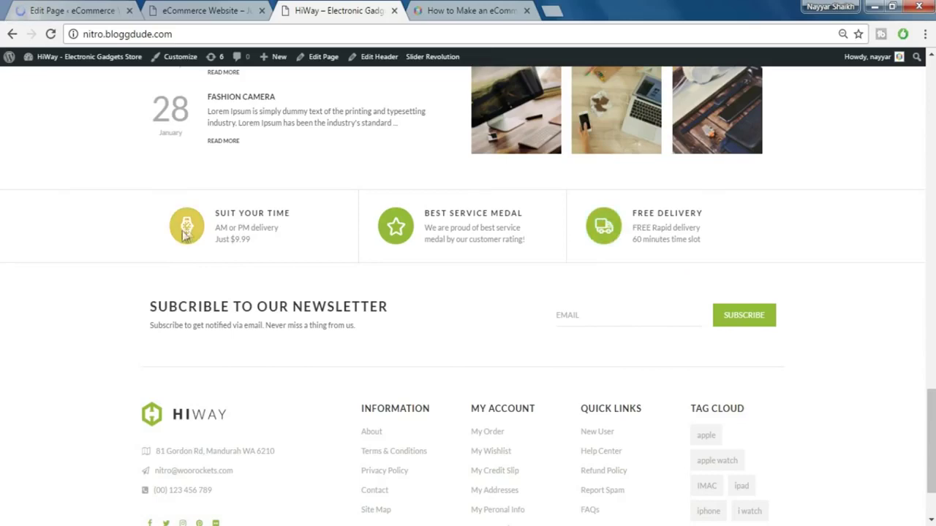
pyautogui.click(83, 5)
pyautogui.scroll(-3, 538, 355)
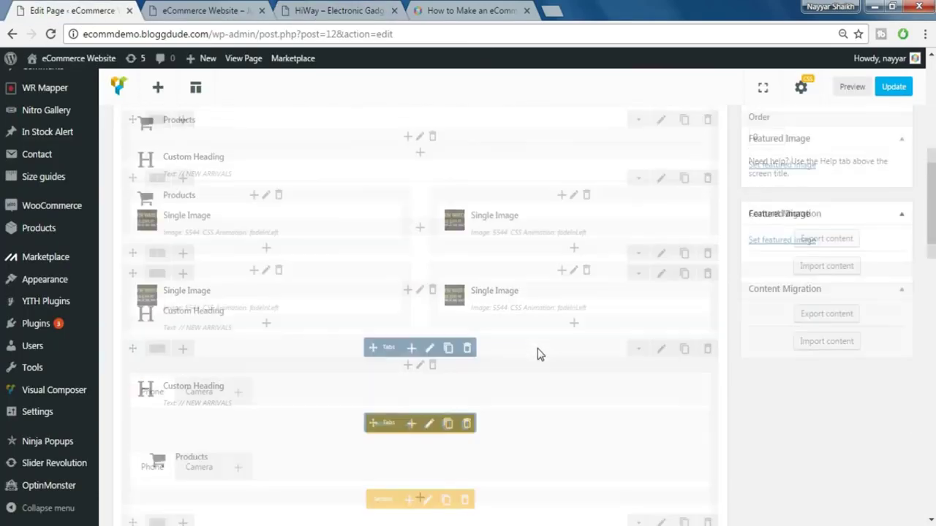
# - Add an Icon Box element below the Blog Post row and set its style to Icon
pyautogui.scroll(-10, 539, 355)
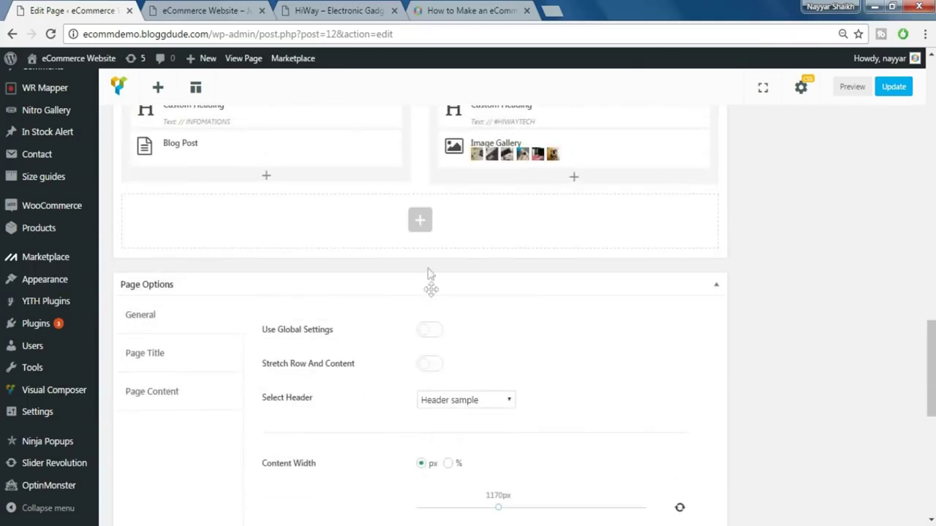
pyautogui.click(421, 220)
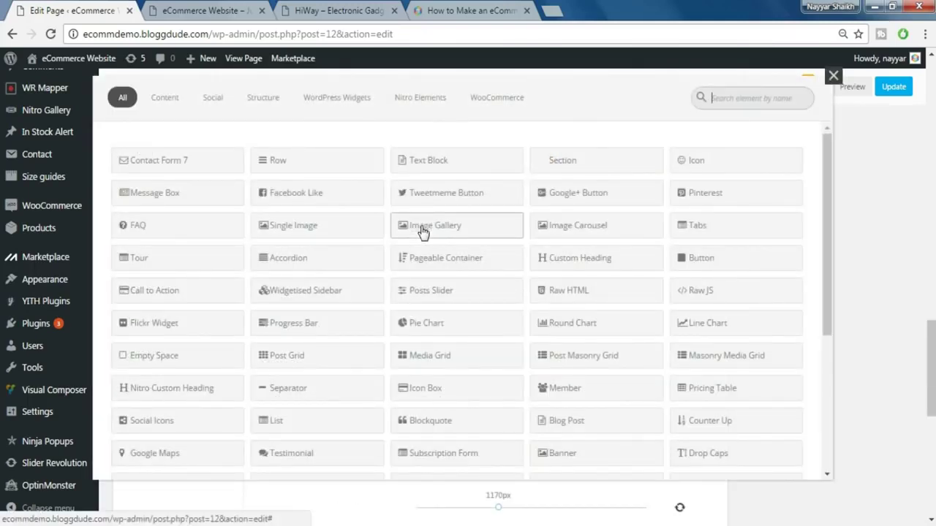
pyautogui.write('i')
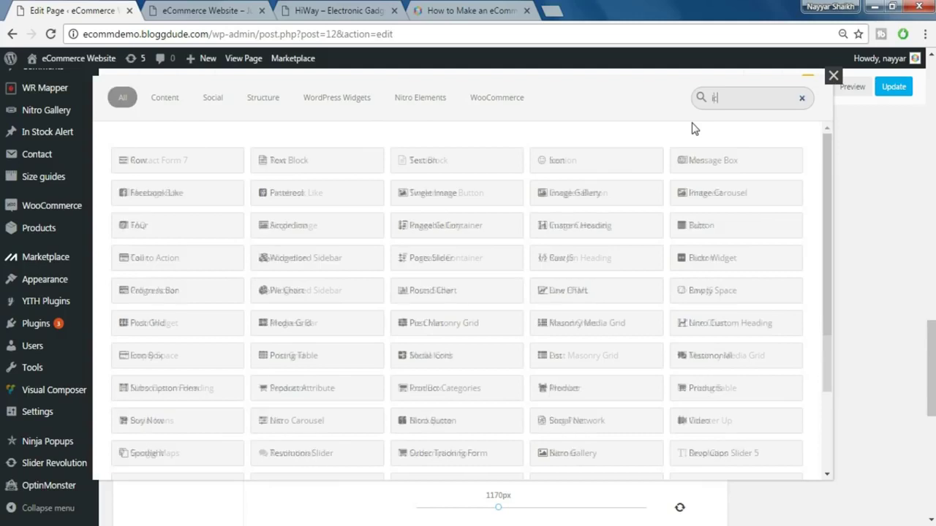
pyautogui.write('con')
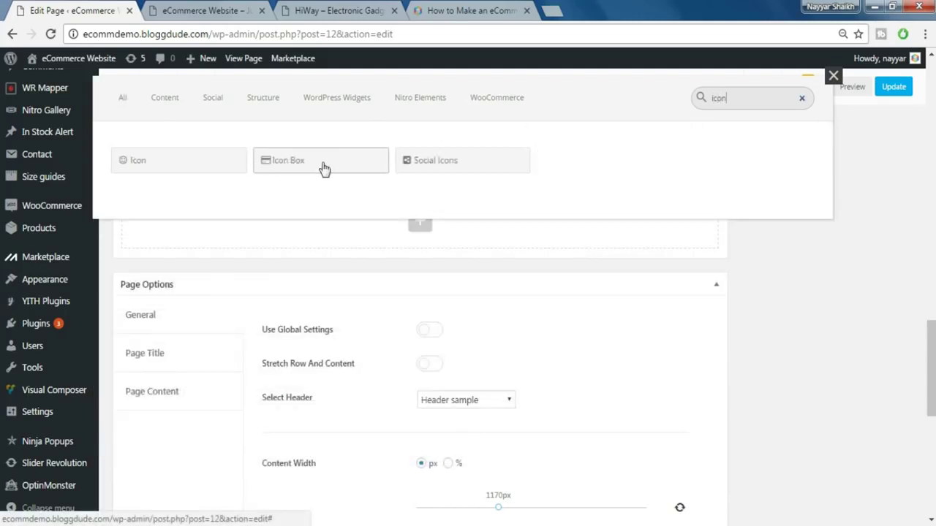
pyautogui.click(324, 168)
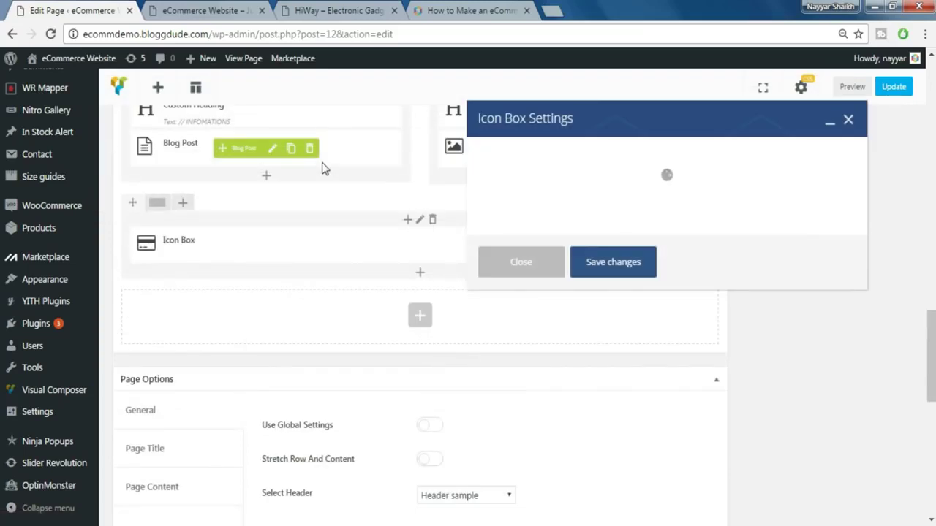
pyautogui.click(512, 229)
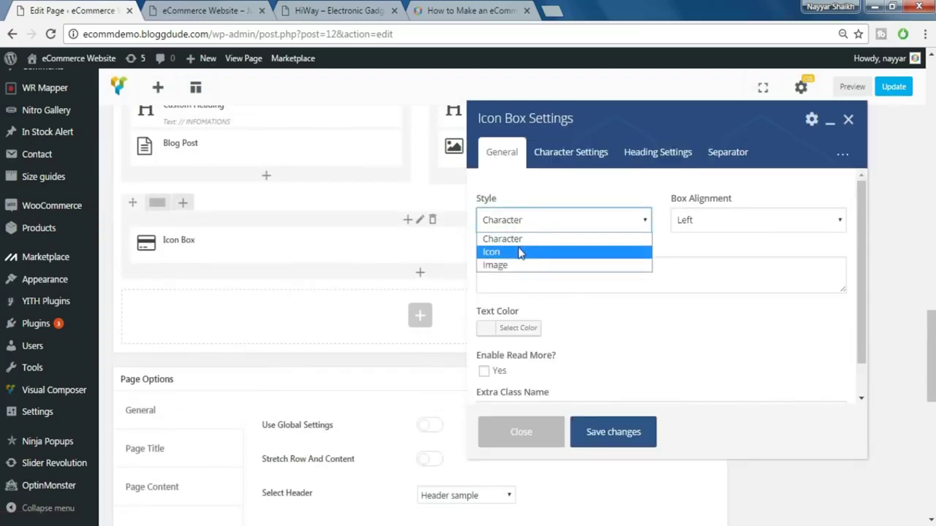
pyautogui.click(518, 252)
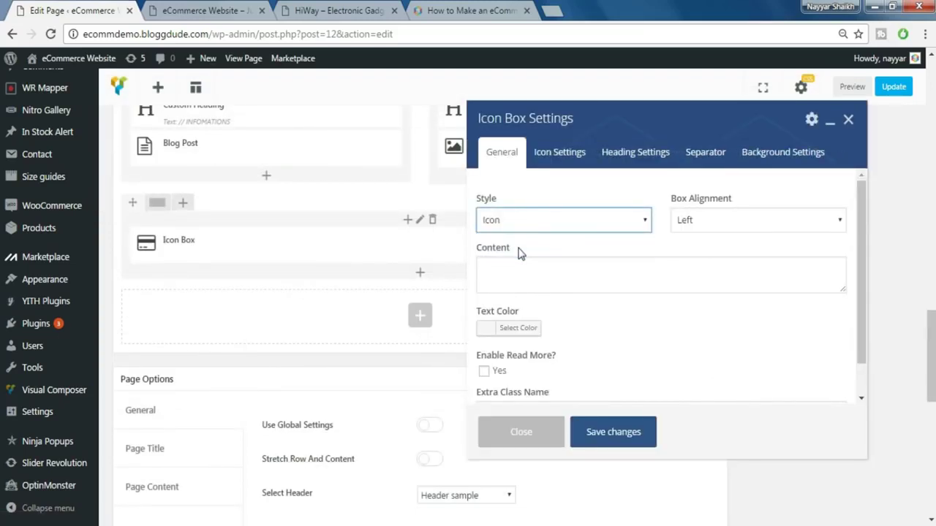
# - Paste the storefront's 'AM or PM delivery / Just $9.99' text as content, coloured #898989
pyautogui.click(519, 264)
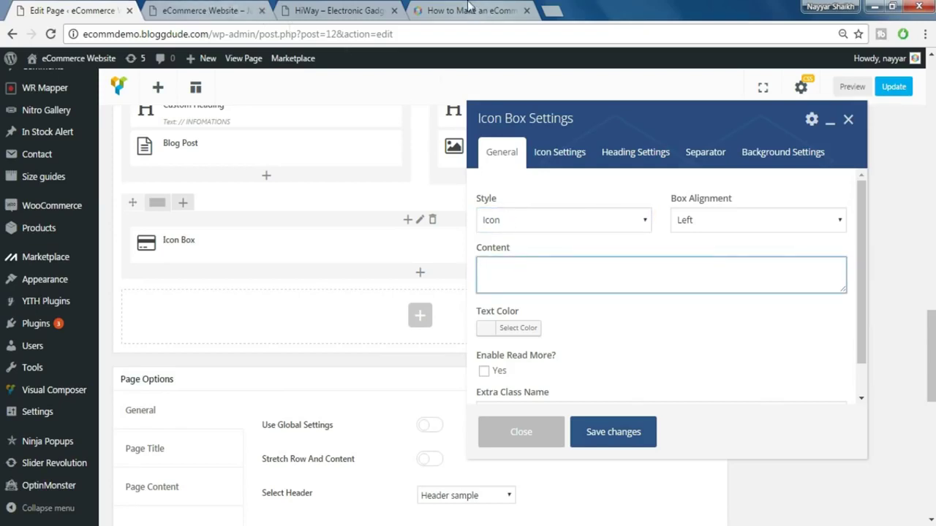
pyautogui.click(309, 9)
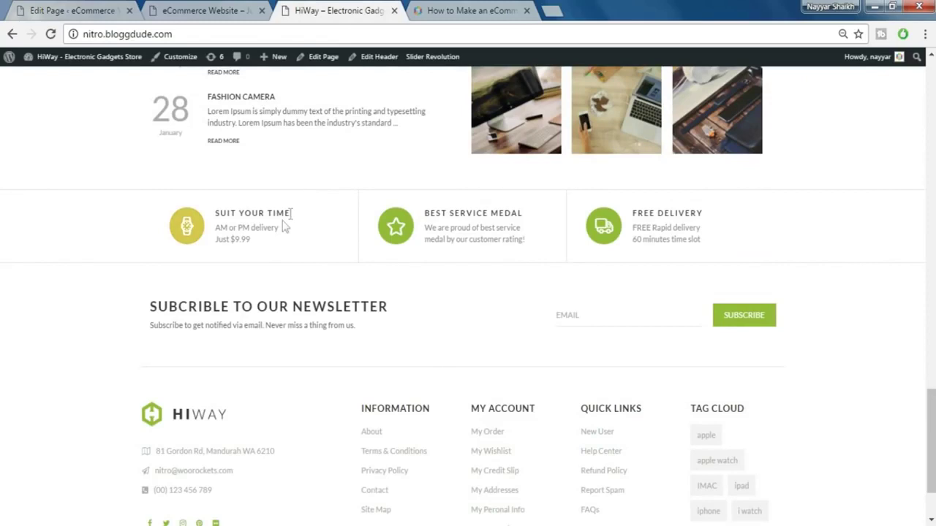
pyautogui.moveTo(216, 227); pyautogui.dragTo(254, 245)
pyautogui.hotkey('ctrl', 'c')
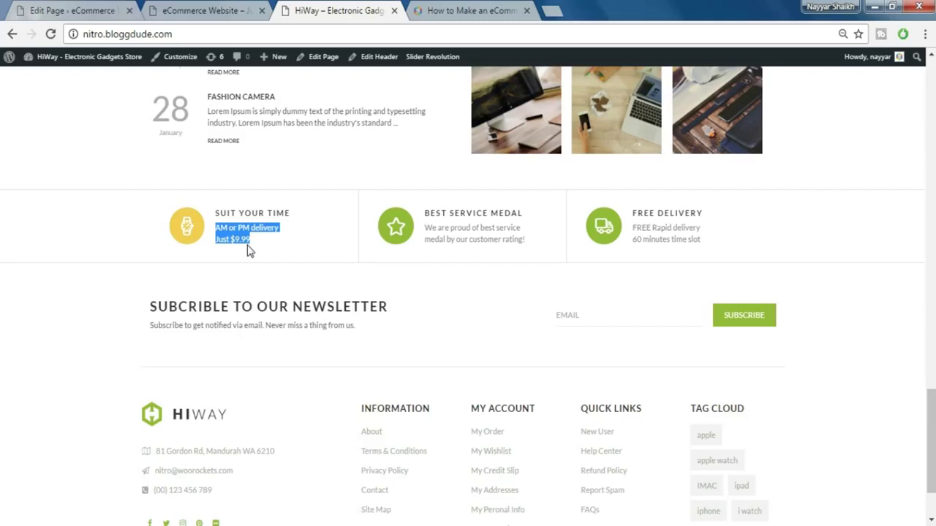
pyautogui.hotkey('ctrl', '1')
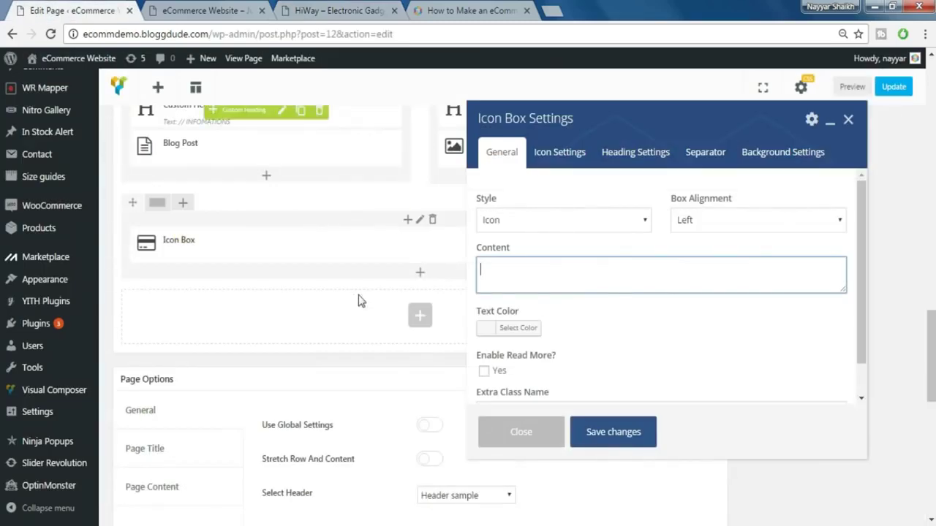
pyautogui.hotkey('ctrl', 'v')
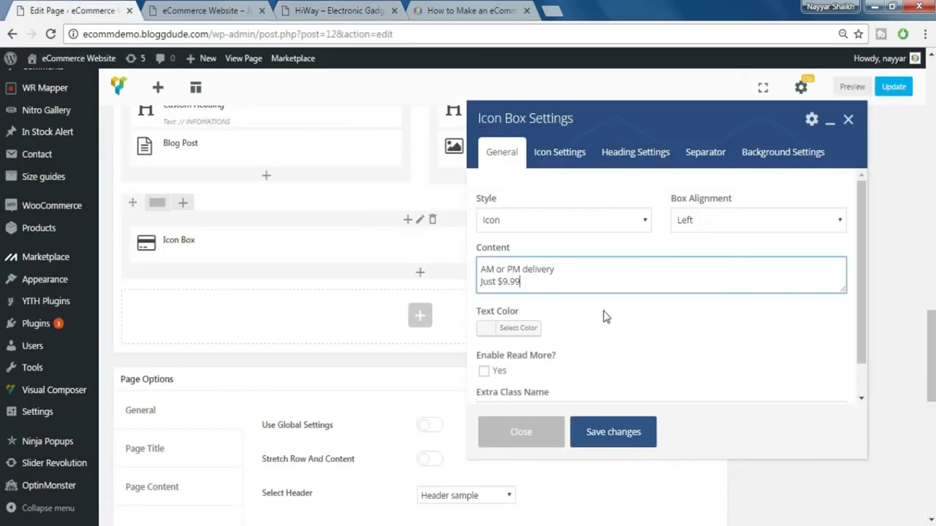
pyautogui.click(518, 329)
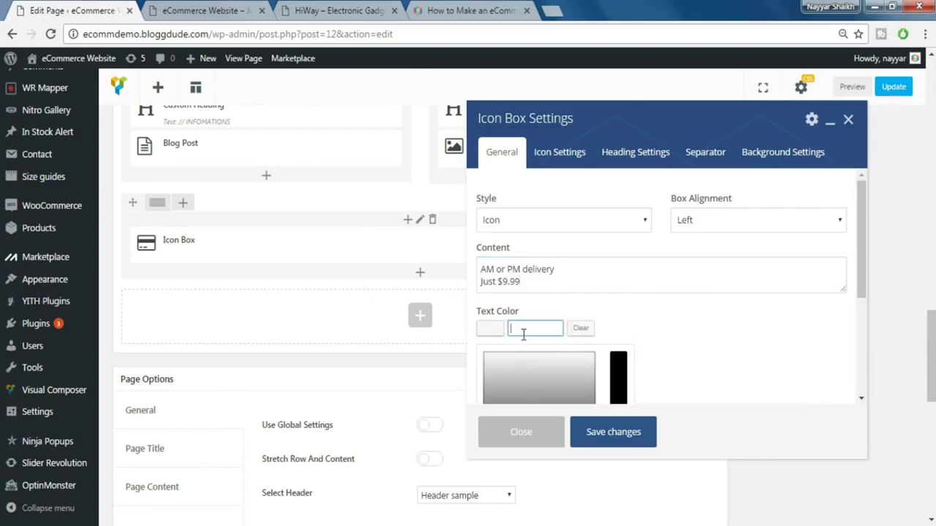
pyautogui.write('#898989')
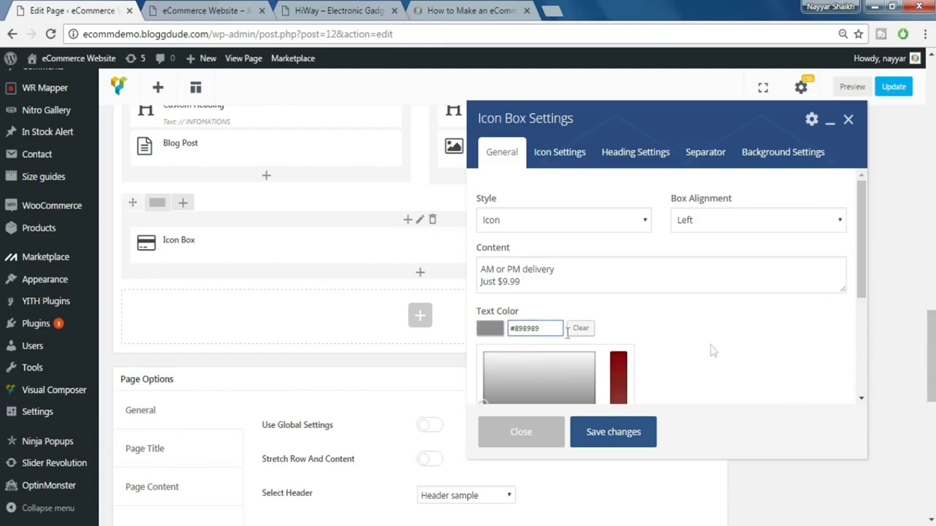
pyautogui.press('Return')
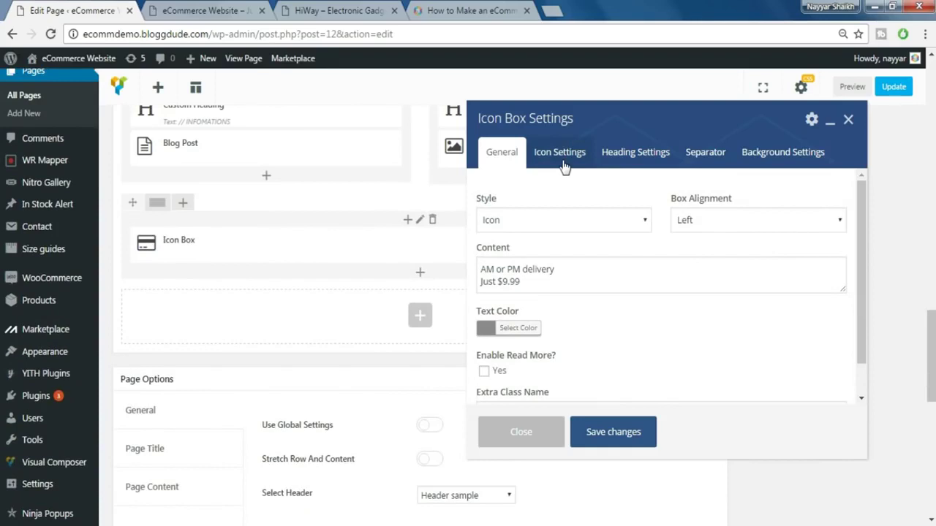
# - Choose the Linecons clock icon for the Icon Box
pyautogui.click(563, 163)
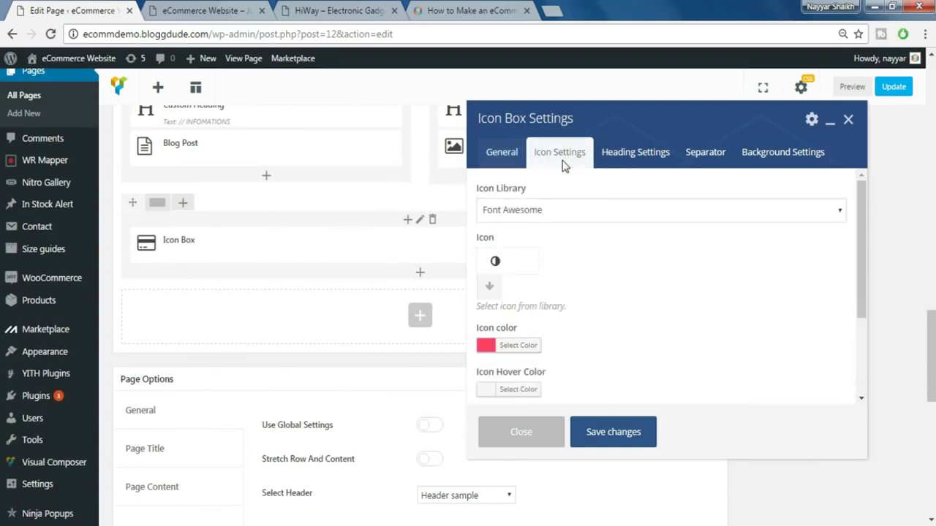
pyautogui.click(553, 221)
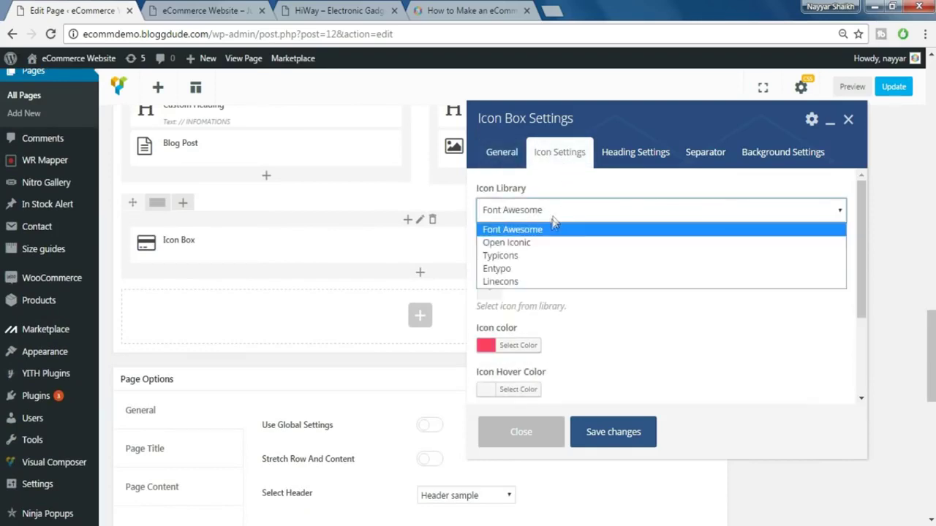
pyautogui.click(534, 282)
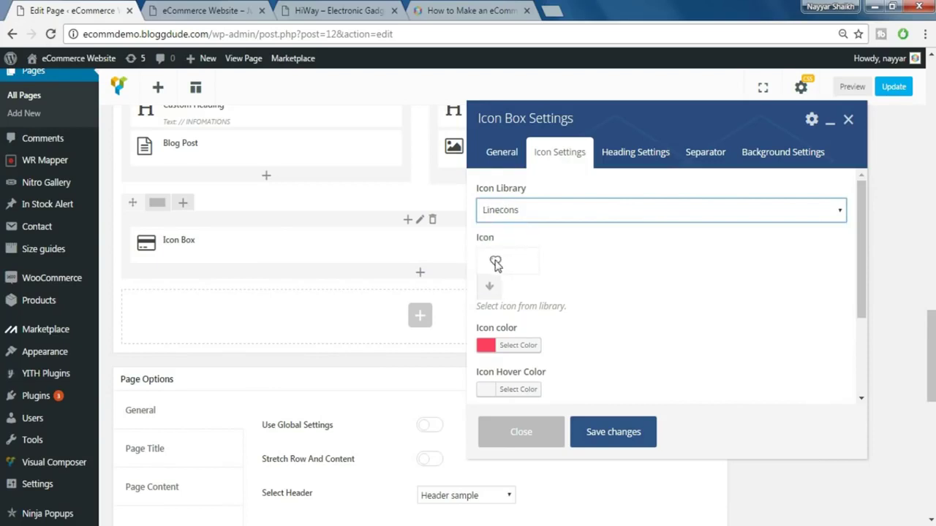
pyautogui.click(490, 286)
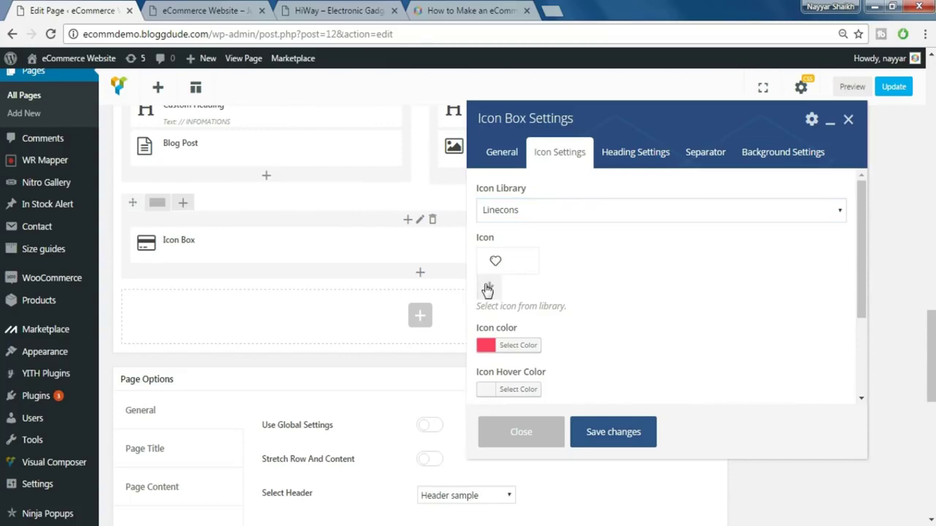
pyautogui.click(492, 7)
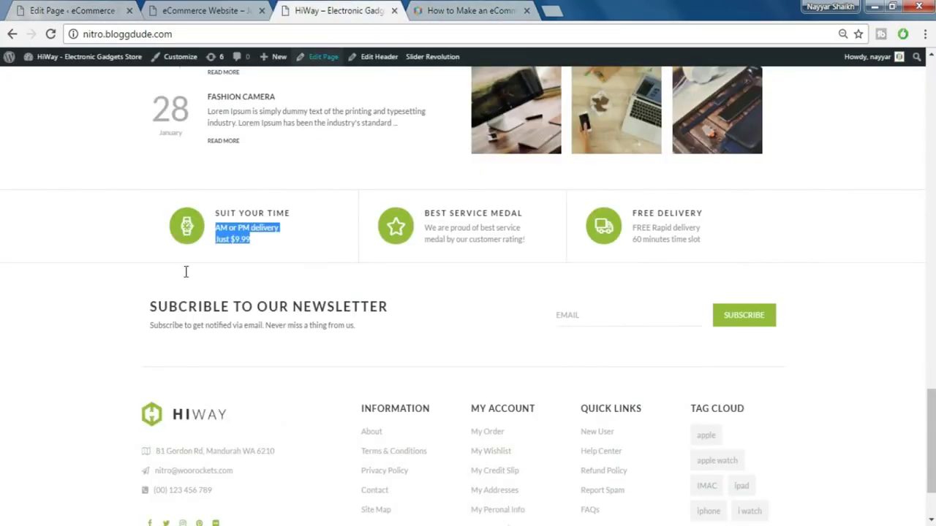
pyautogui.click(78, 7)
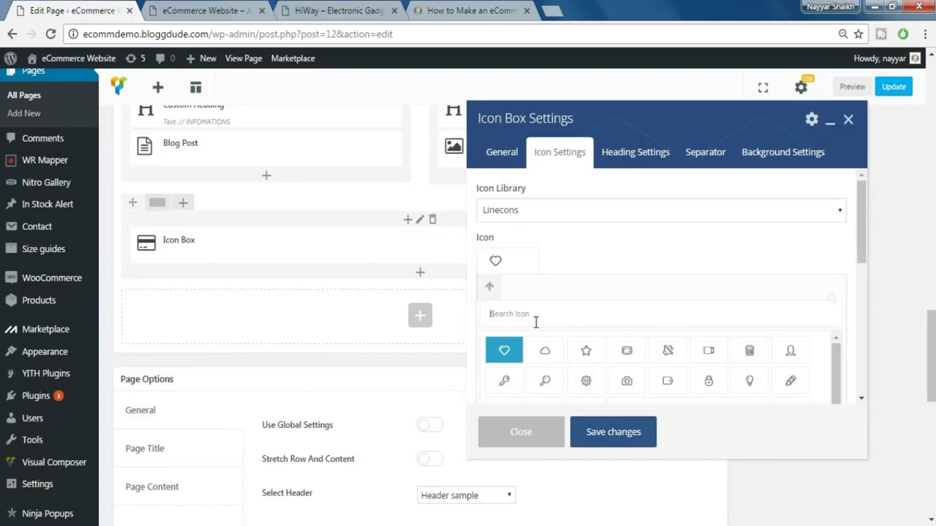
pyautogui.write('clock')
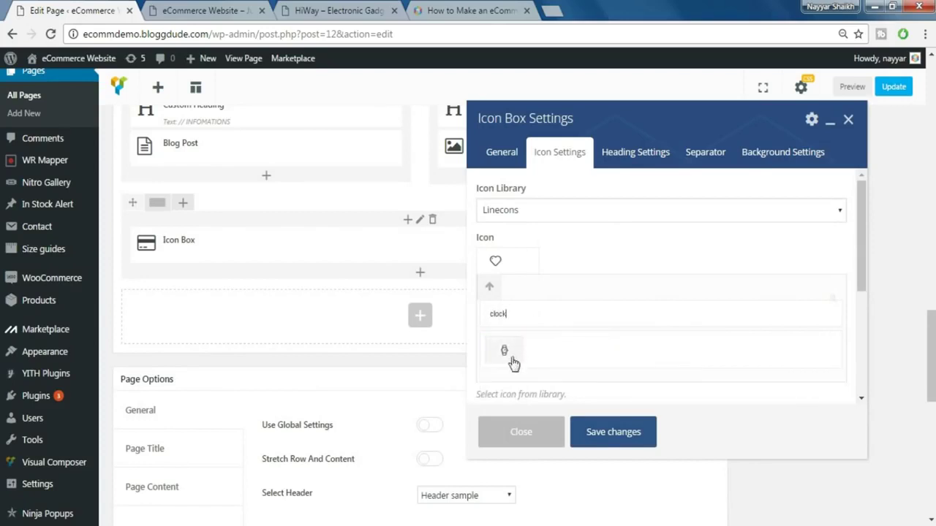
pyautogui.click(504, 353)
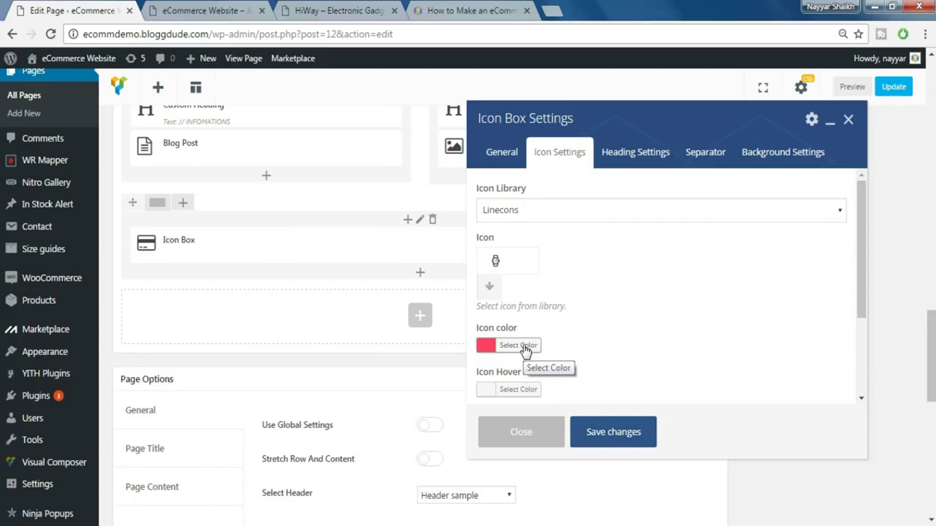
# - Keep the icon colour #ff4064 and set the icon hover colour to red #dd3333
pyautogui.click(525, 348)
pyautogui.moveTo(543, 345); pyautogui.dragTo(489, 334)
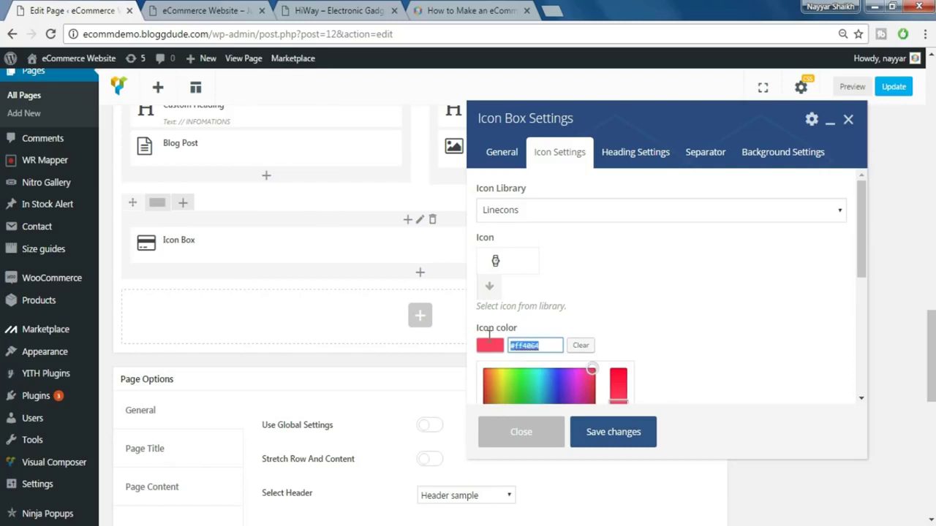
pyautogui.click(624, 323)
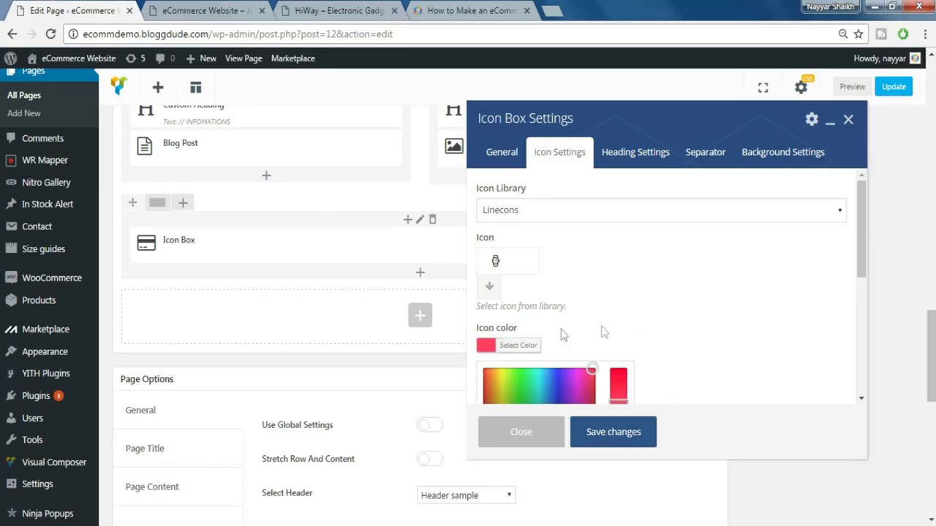
pyautogui.scroll(-2, 664, 326)
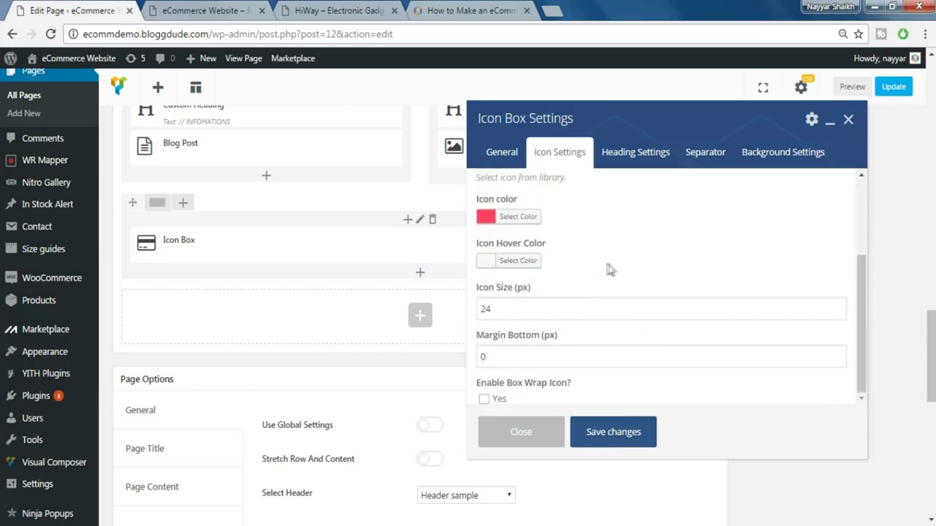
pyautogui.click(522, 265)
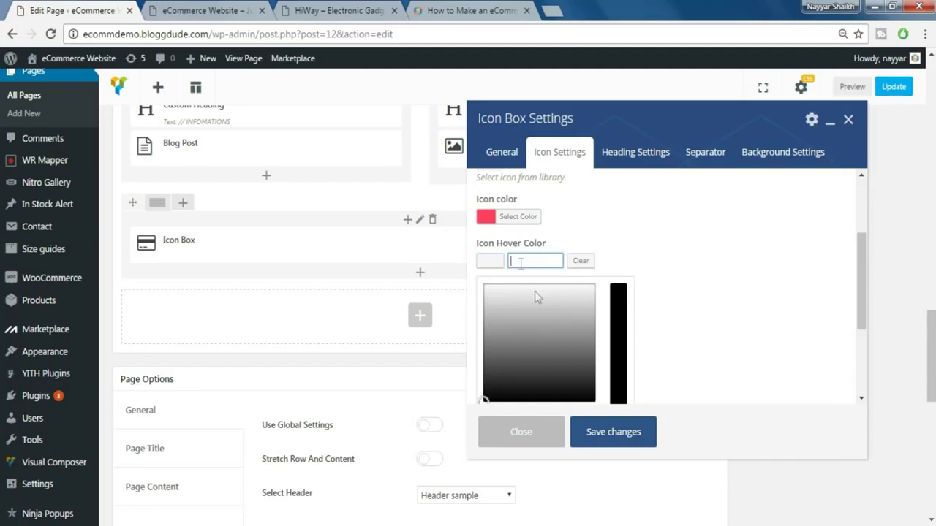
pyautogui.scroll(-2, 662, 313)
pyautogui.click(545, 339)
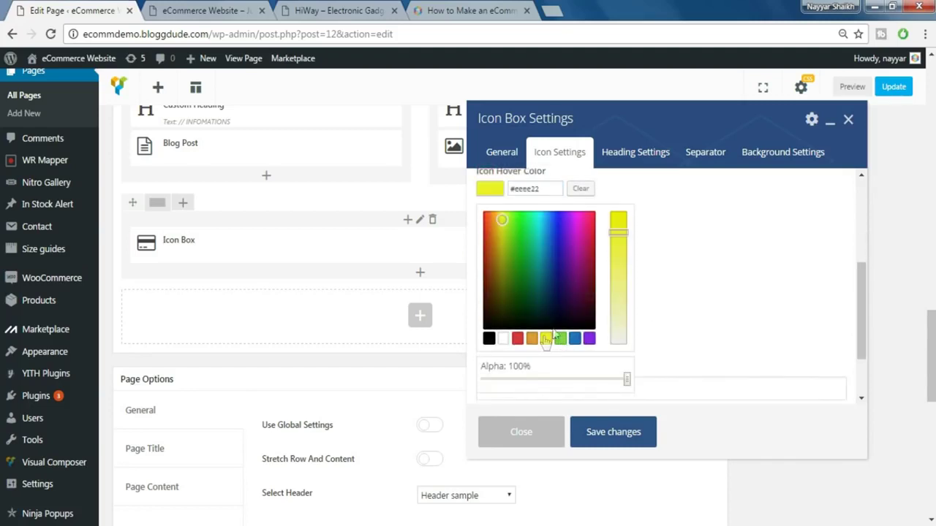
pyautogui.click(518, 339)
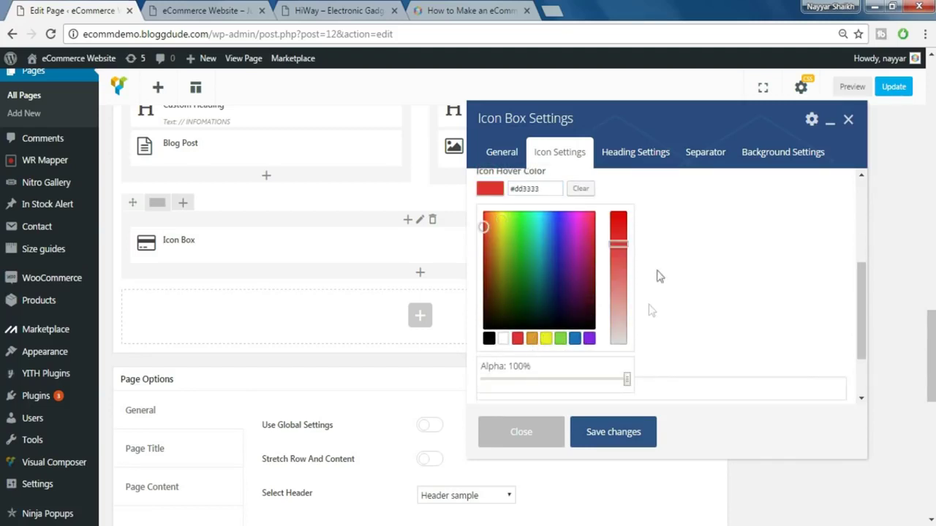
pyautogui.click(707, 250)
pyautogui.scroll(-1, 687, 279)
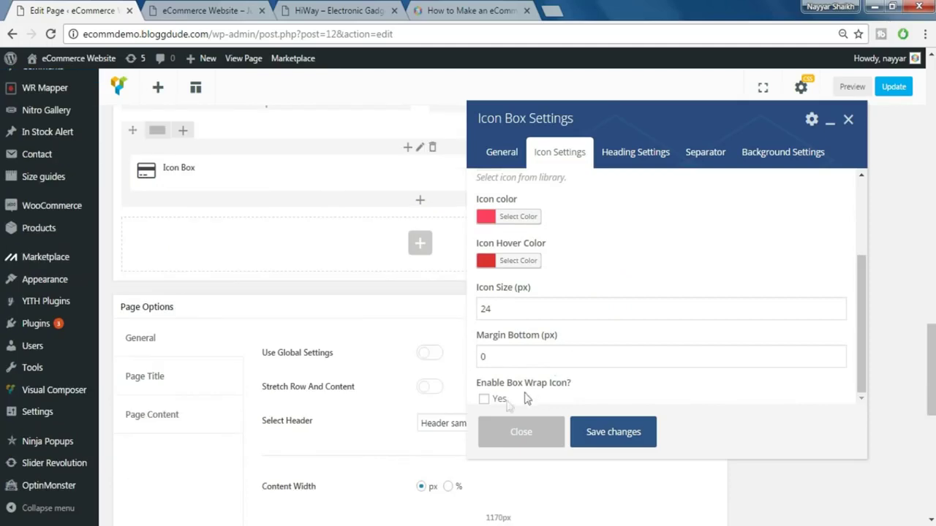
# - Put the icon in a box positioned Left at Medium (64x64px) width
pyautogui.click(489, 402)
pyautogui.scroll(-5, 726, 362)
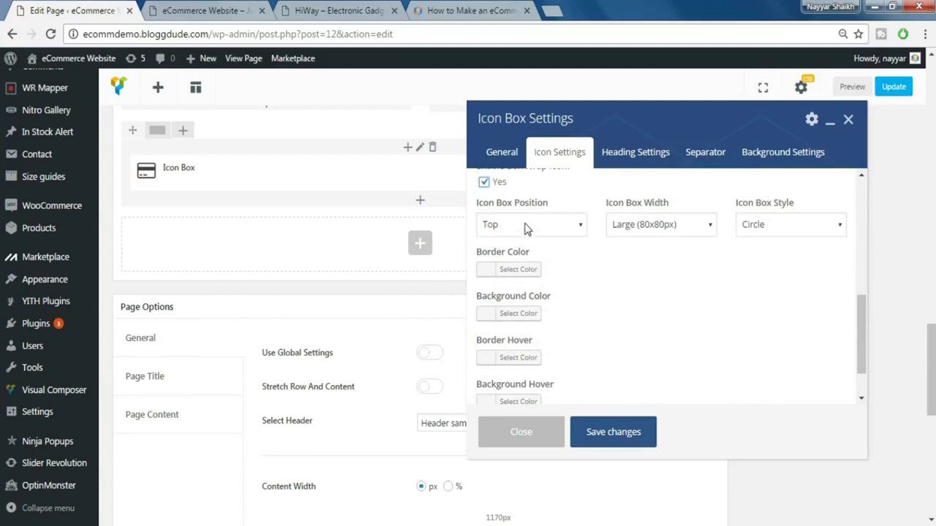
pyautogui.click(525, 226)
pyautogui.click(528, 257)
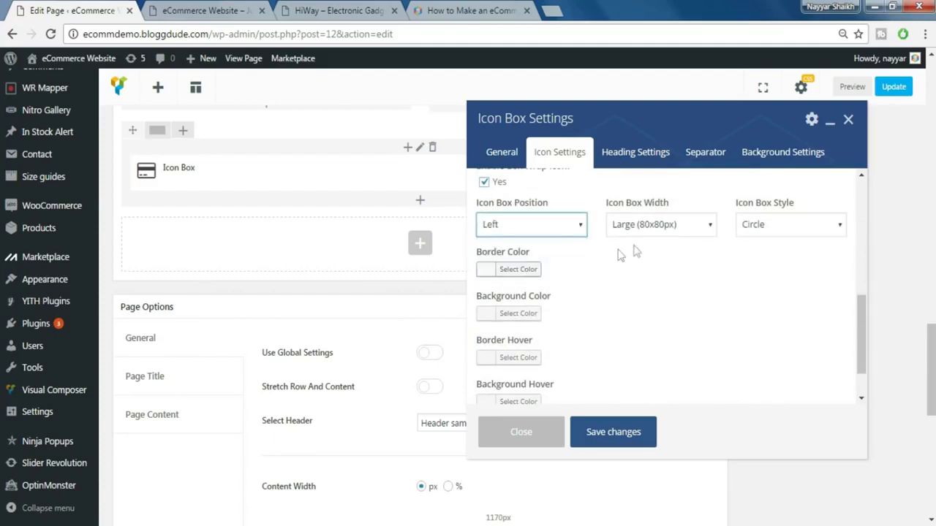
pyautogui.click(666, 230)
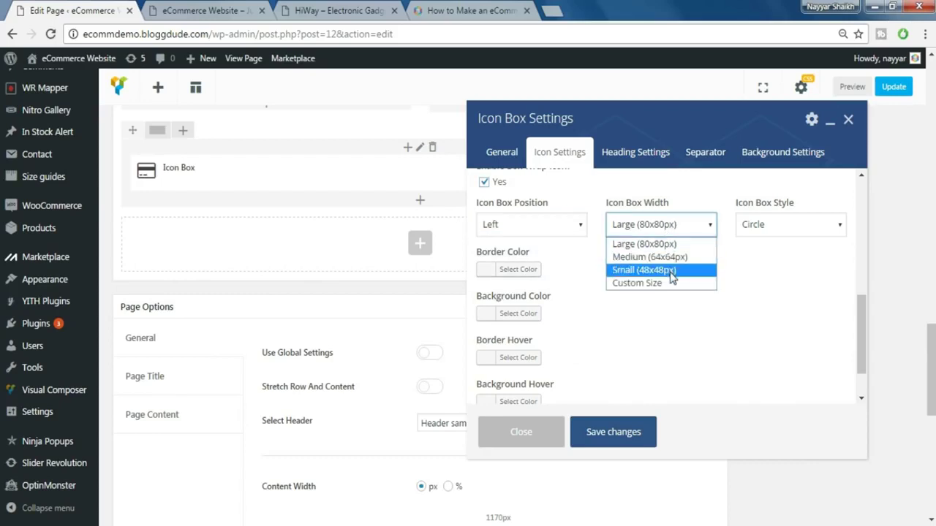
pyautogui.click(672, 258)
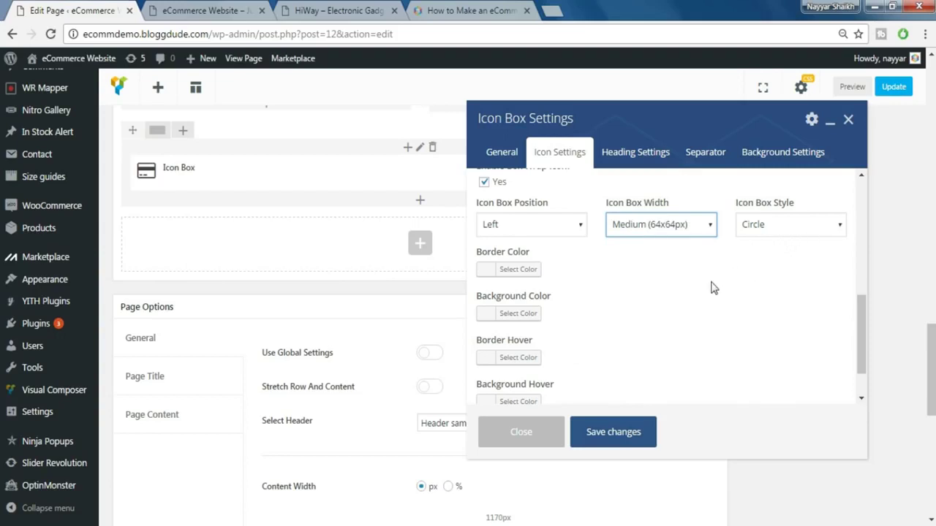
# - Set the icon box background colour to #ff4064
pyautogui.click(526, 314)
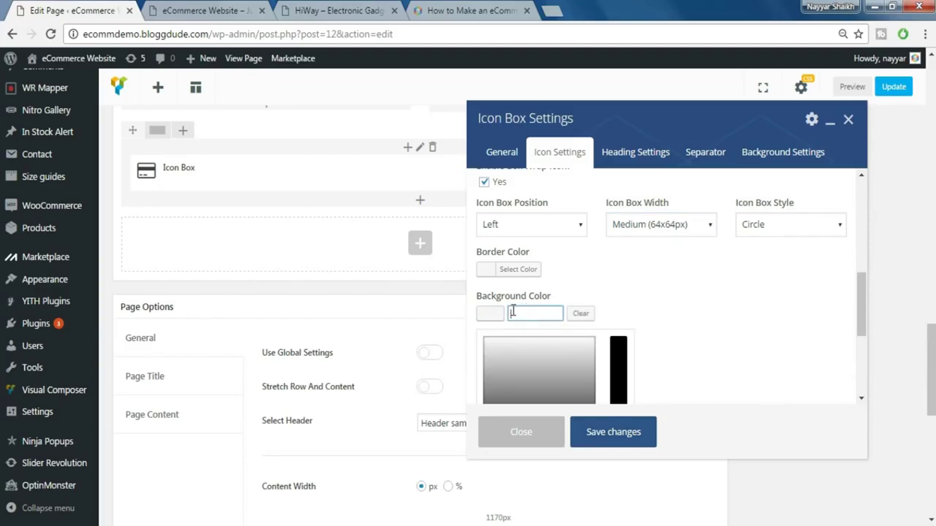
pyautogui.click(206, 10)
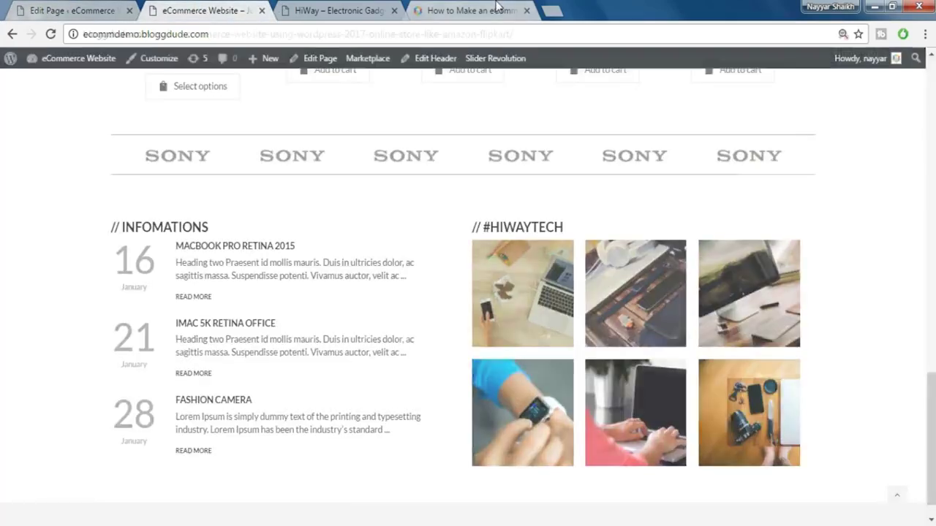
pyautogui.click(497, 9)
pyautogui.click(356, 7)
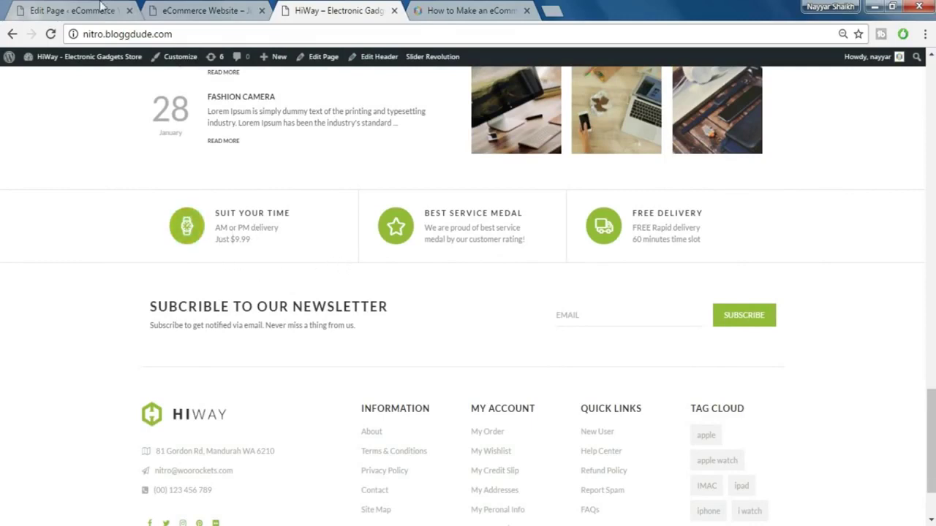
pyautogui.click(64, 6)
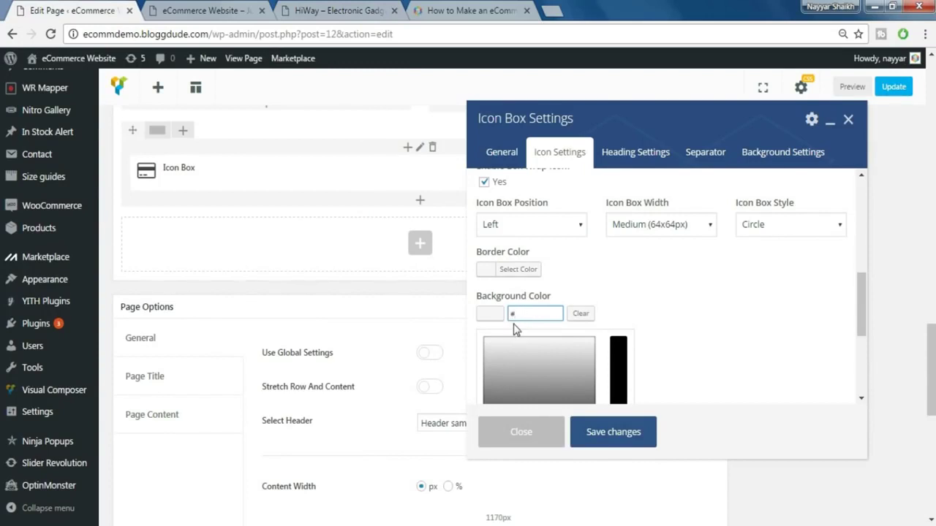
pyautogui.write('ff')
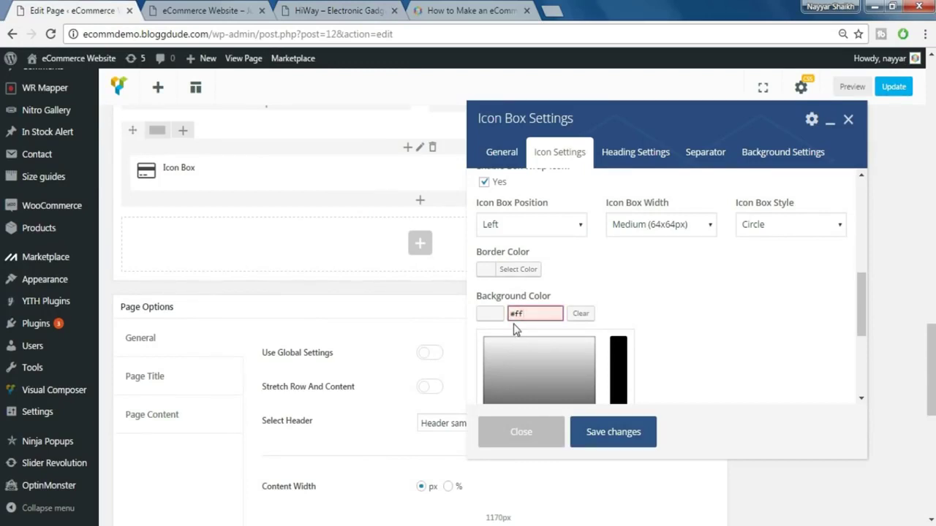
pyautogui.write('4064')
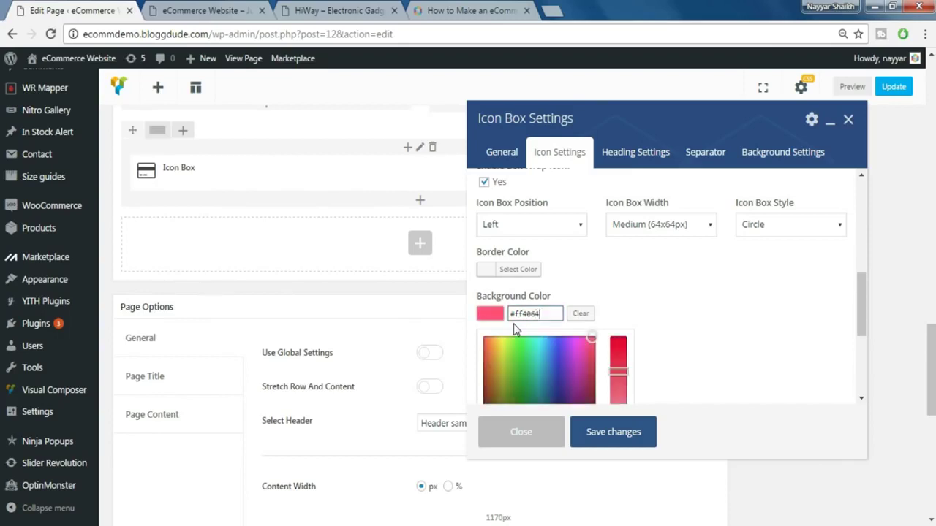
pyautogui.click(705, 334)
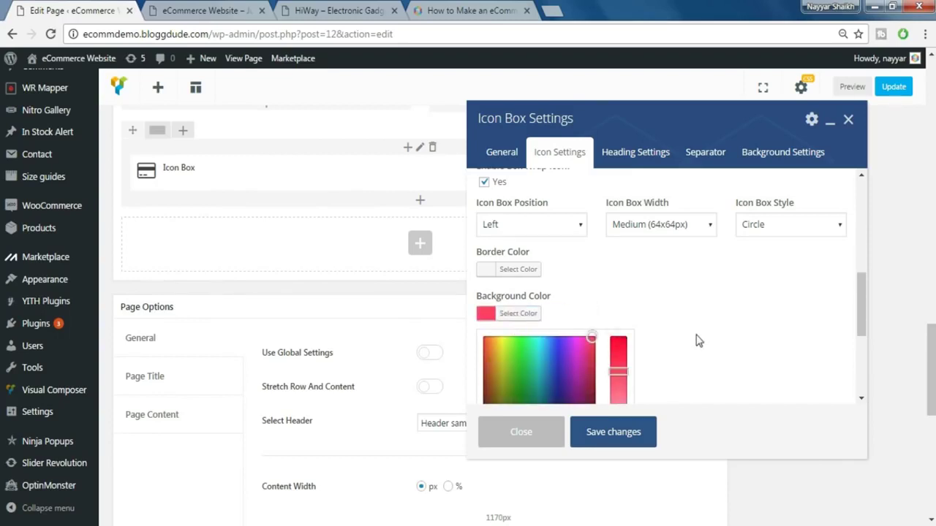
# - Make the icon box background hover colour yellow
pyautogui.scroll(-1, 692, 341)
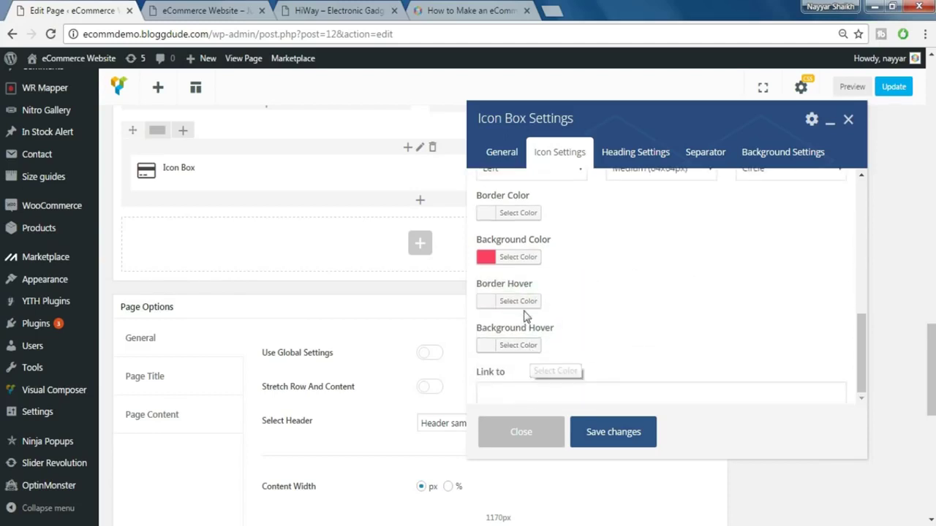
pyautogui.click(532, 348)
pyautogui.scroll(-3, 702, 337)
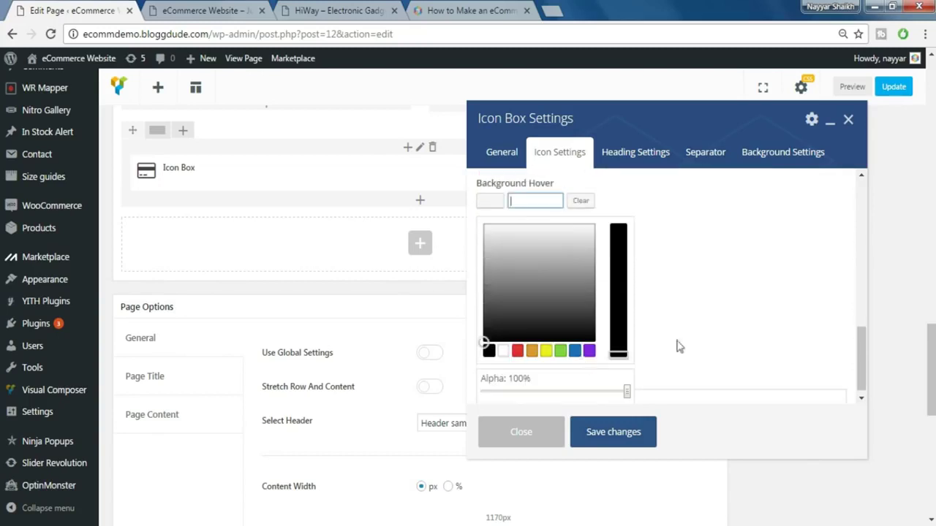
pyautogui.click(517, 351)
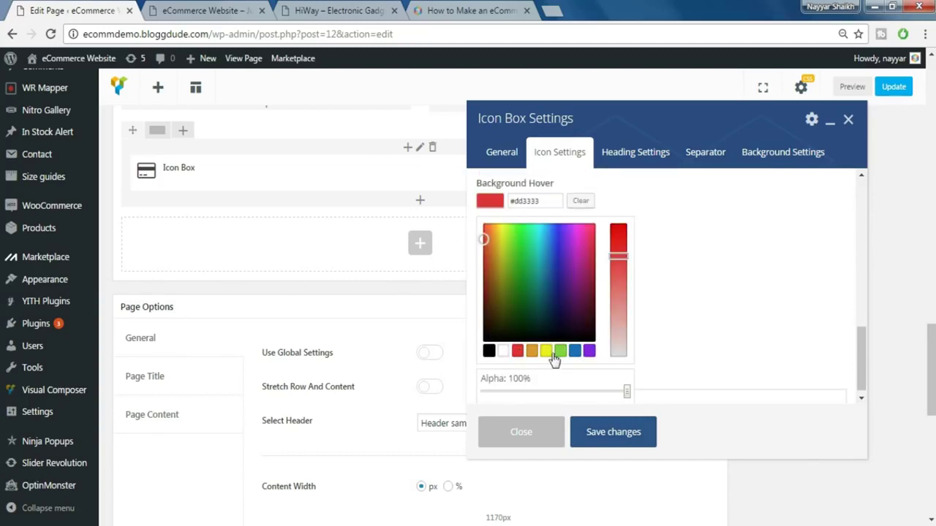
pyautogui.click(546, 351)
pyautogui.click(735, 328)
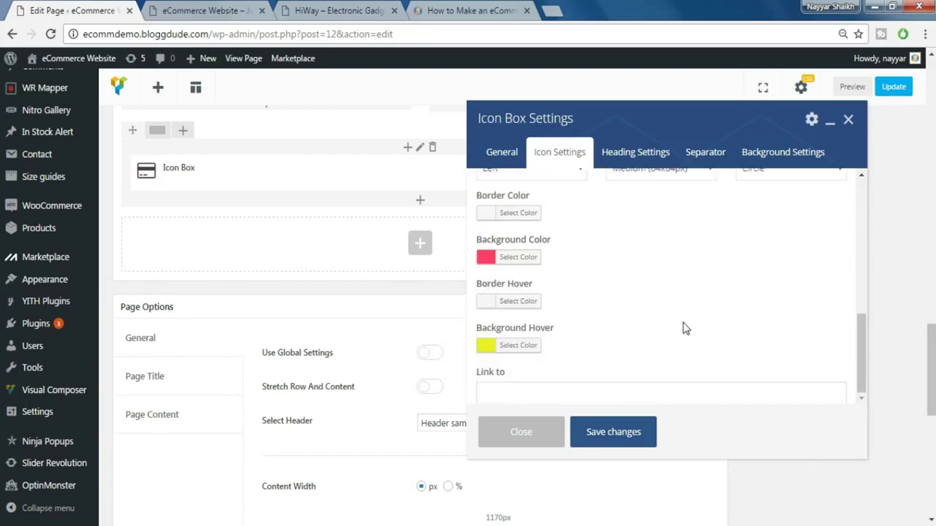
pyautogui.scroll(-2, 683, 268)
pyautogui.scroll(2, 683, 328)
pyautogui.scroll(5, 683, 292)
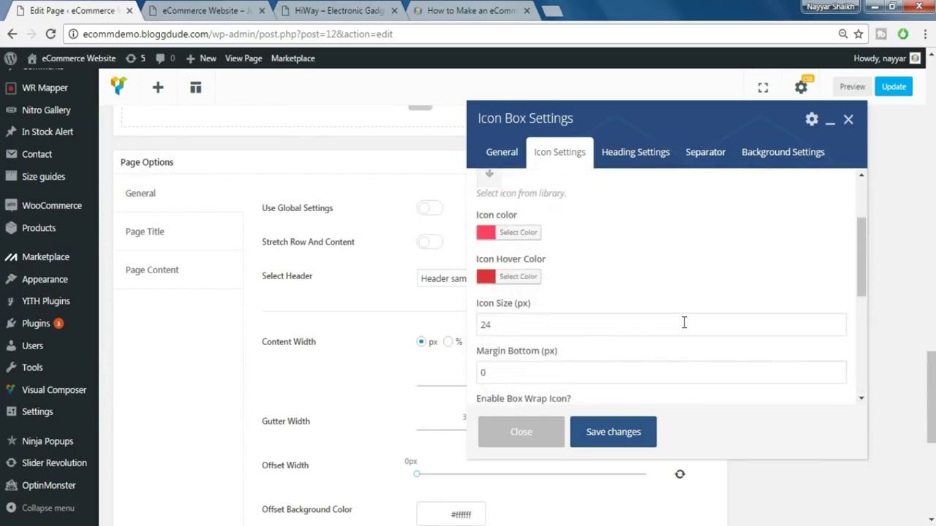
pyautogui.click(630, 157)
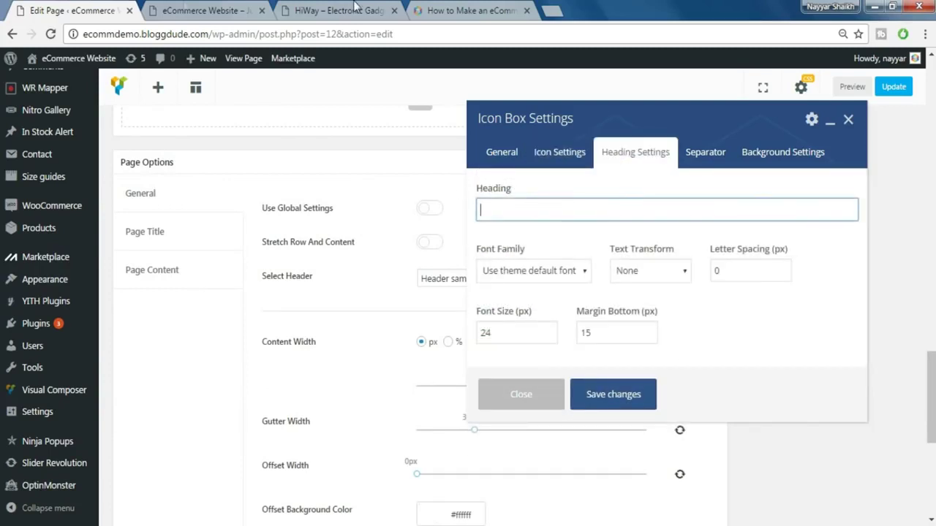
# - Copy 'SUIT YOUR TIME' from the HiWay demo and paste it as the Icon Box heading
pyautogui.click(184, 11)
pyautogui.click(367, 9)
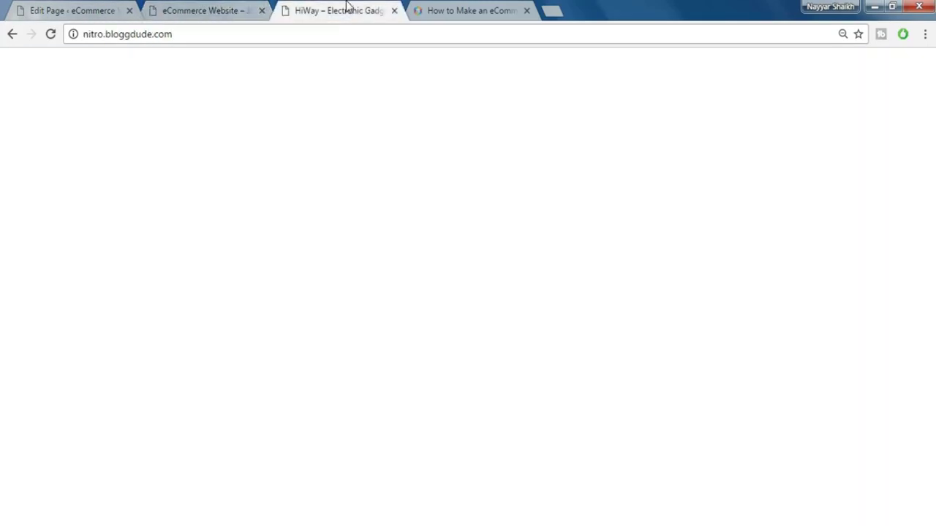
pyautogui.tripleClick(220, 207)
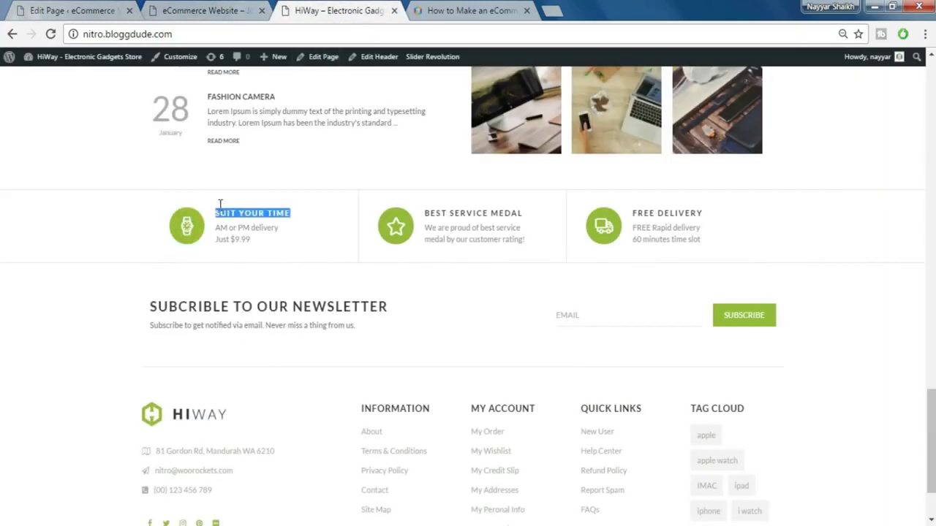
pyautogui.hotkey('ctrl', 'c')
pyautogui.hotkey('ctrl', '1')
pyautogui.hotkey('ctrl', 'v')
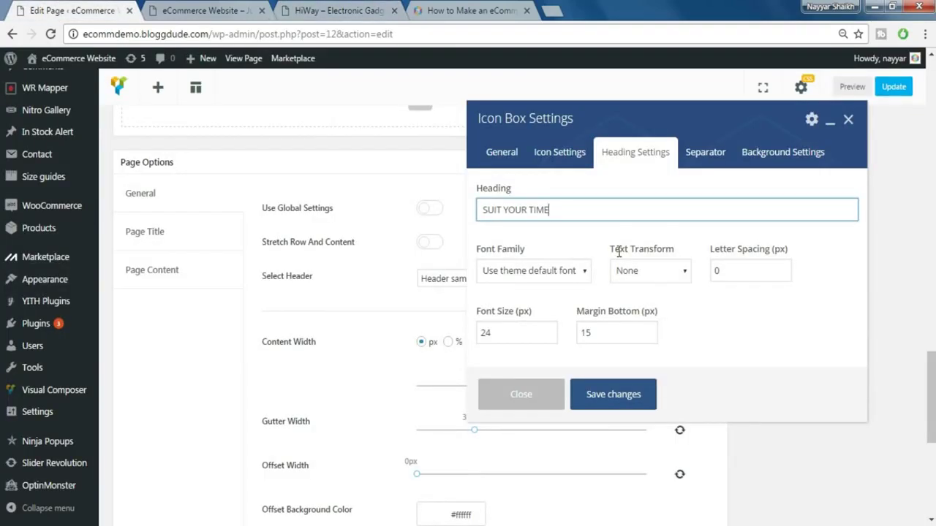
# - Style the heading uppercase, letter spacing 2, font size 14, bottom margin 5, and save
pyautogui.click(564, 272)
pyautogui.click(563, 278)
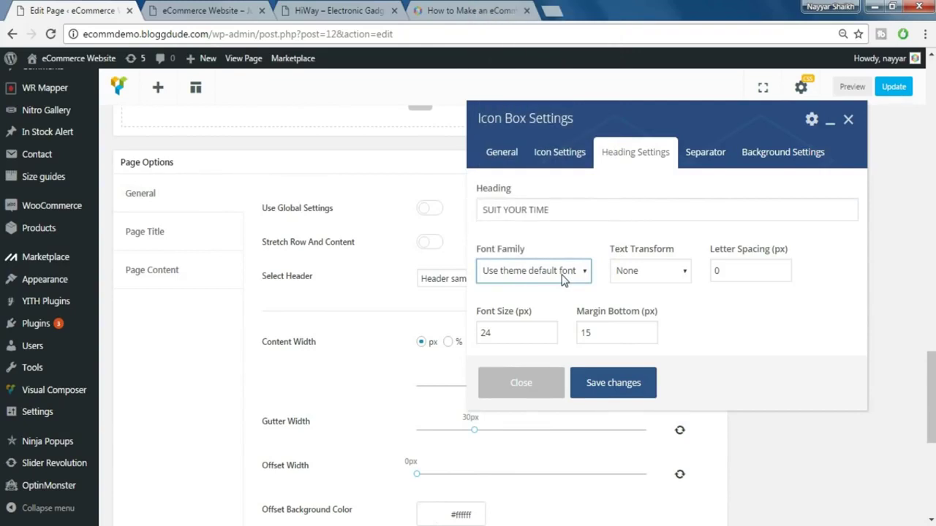
pyautogui.click(664, 271)
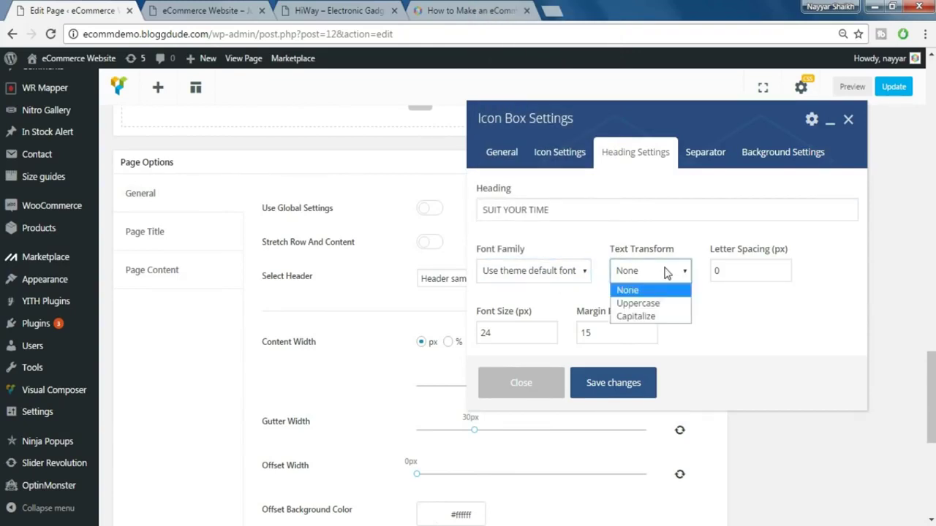
pyautogui.click(655, 304)
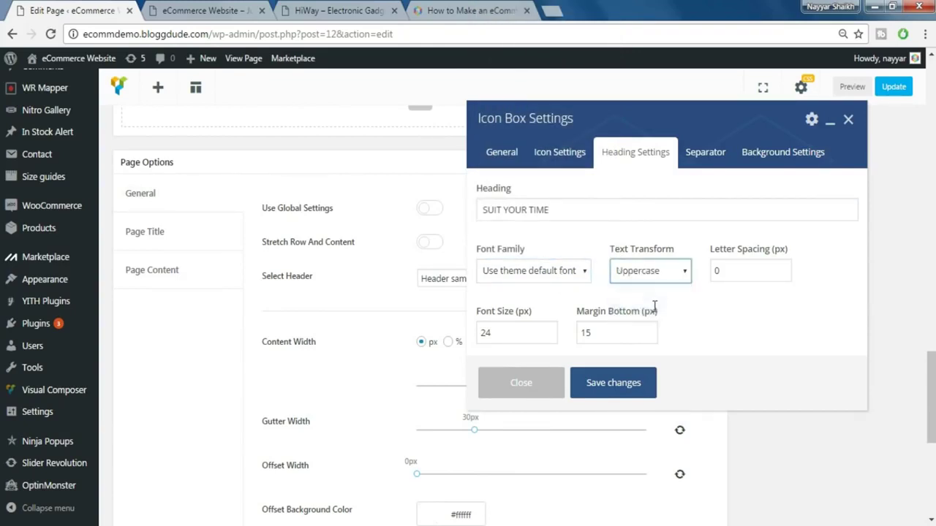
pyautogui.doubleClick(740, 279)
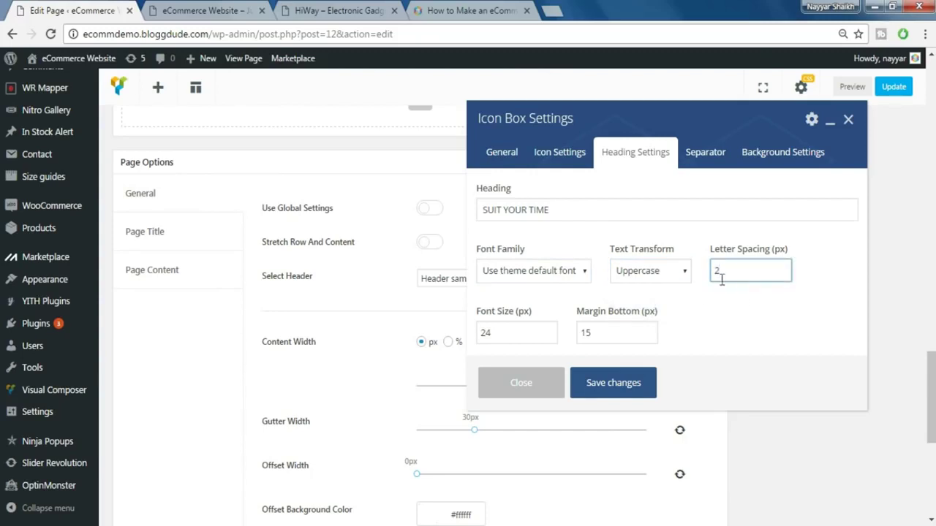
pyautogui.doubleClick(510, 336)
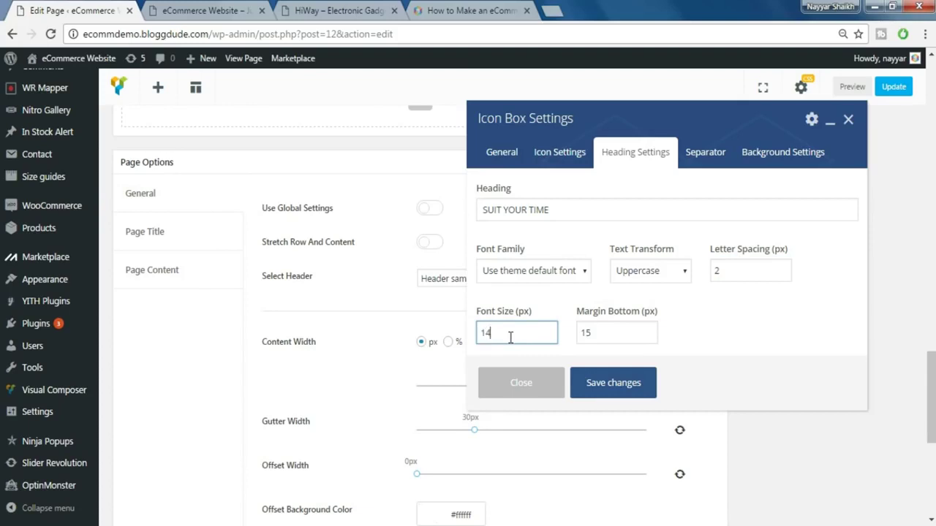
pyautogui.doubleClick(614, 338)
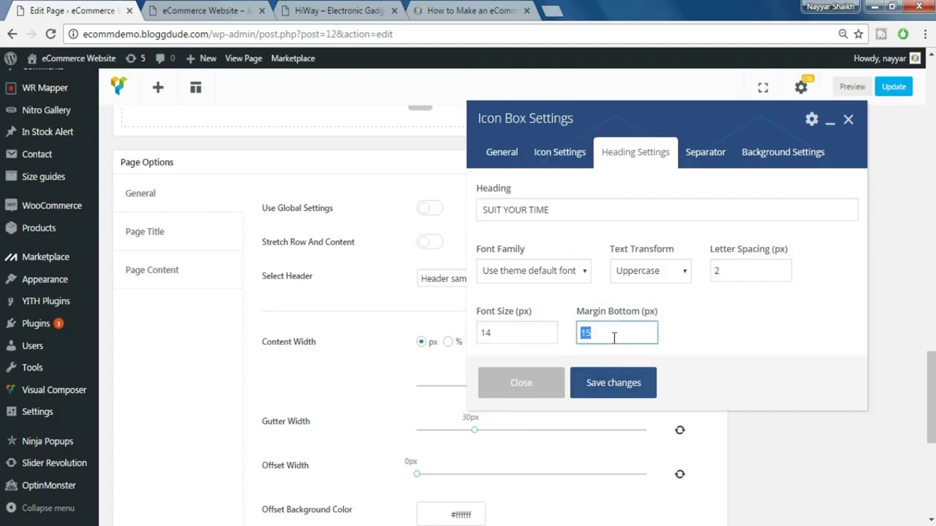
pyautogui.click(747, 317)
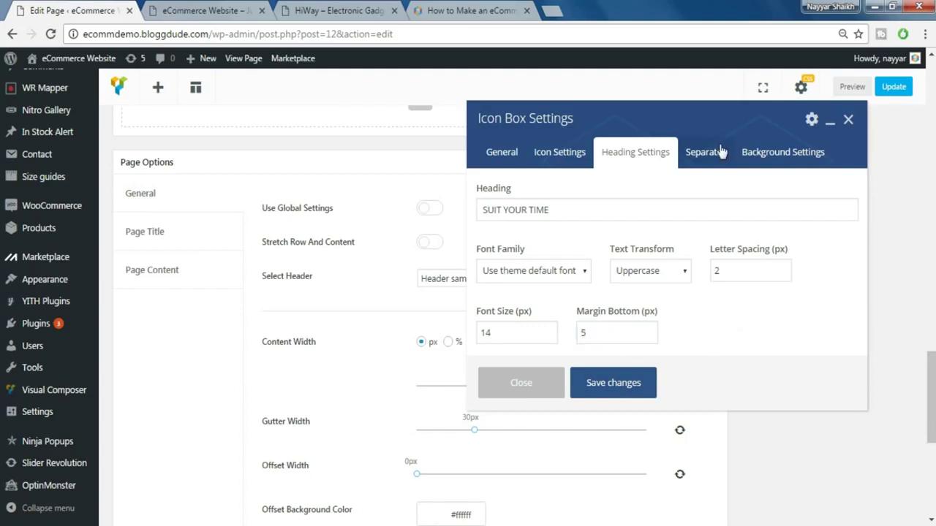
pyautogui.click(755, 154)
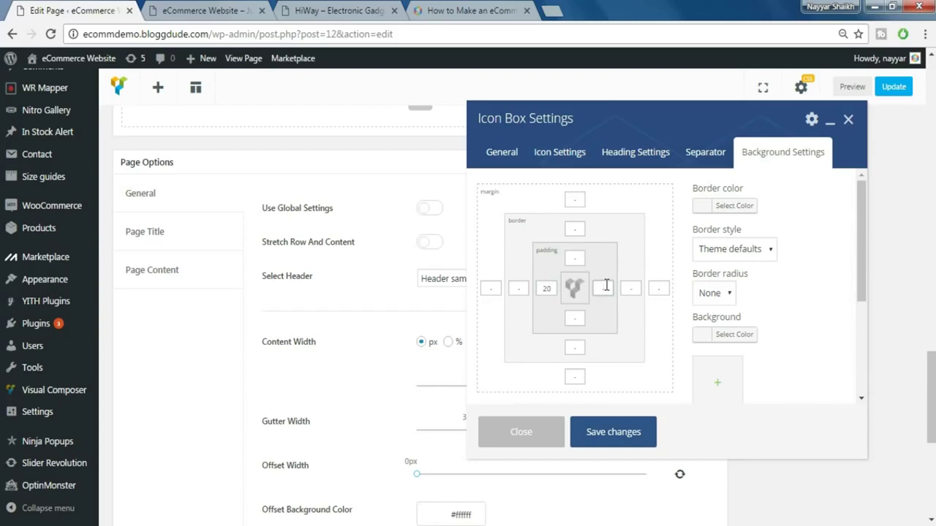
pyautogui.click(613, 432)
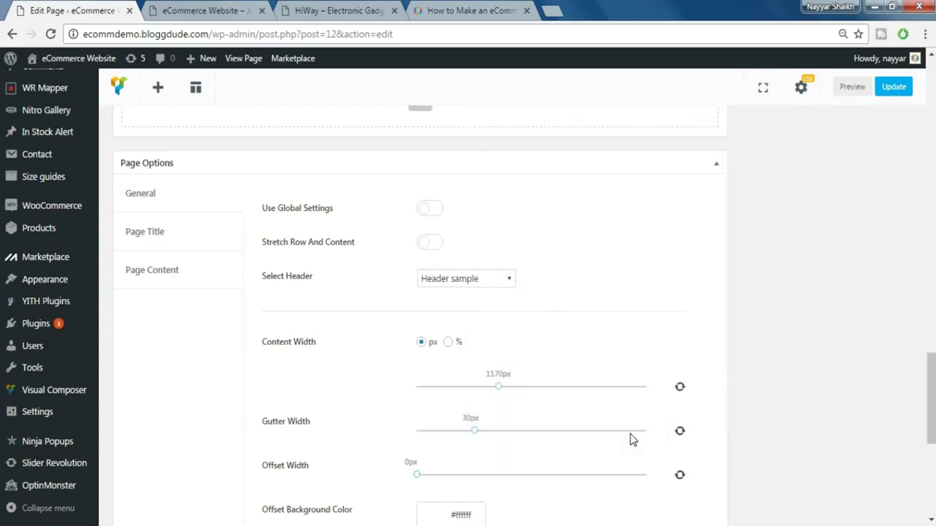
# - Compare the Icon Box with the HiWay demo's three-feature strip, then return to the page builder
pyautogui.scroll(3, 726, 376)
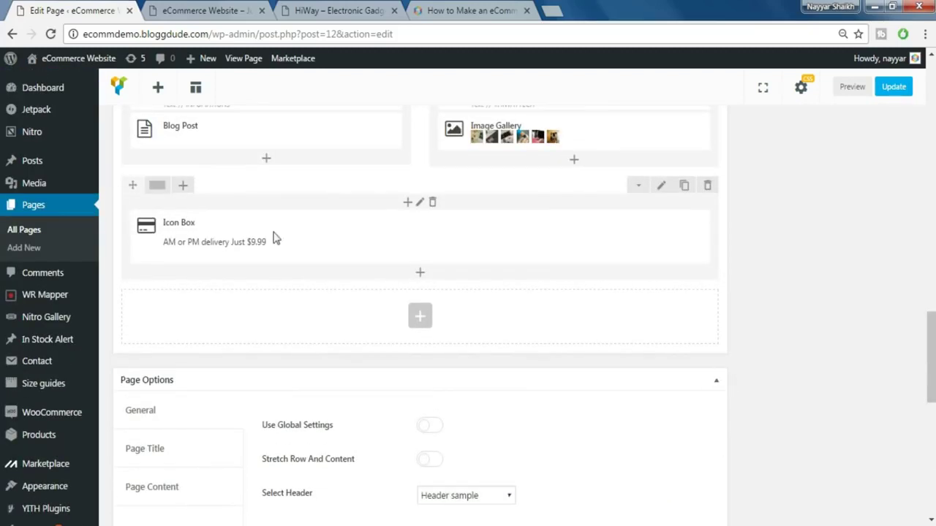
pyautogui.click(344, 10)
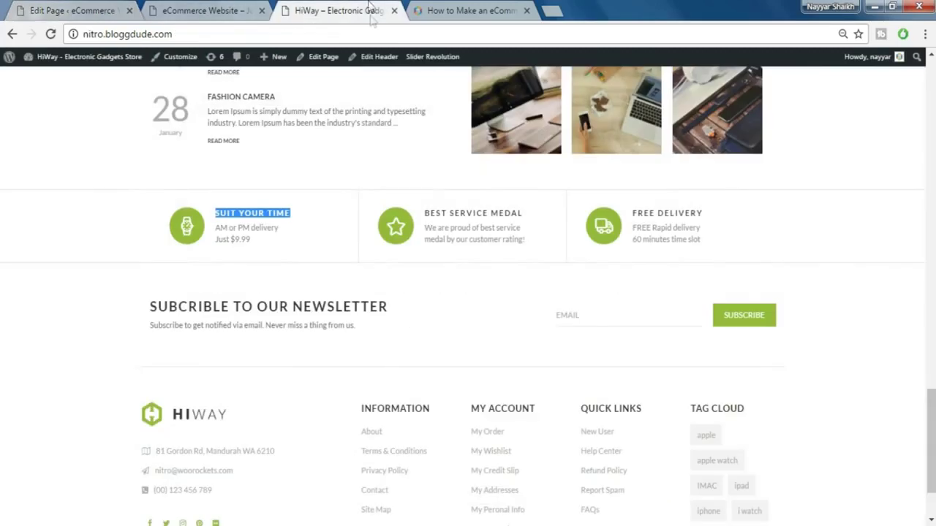
pyautogui.click(256, 249)
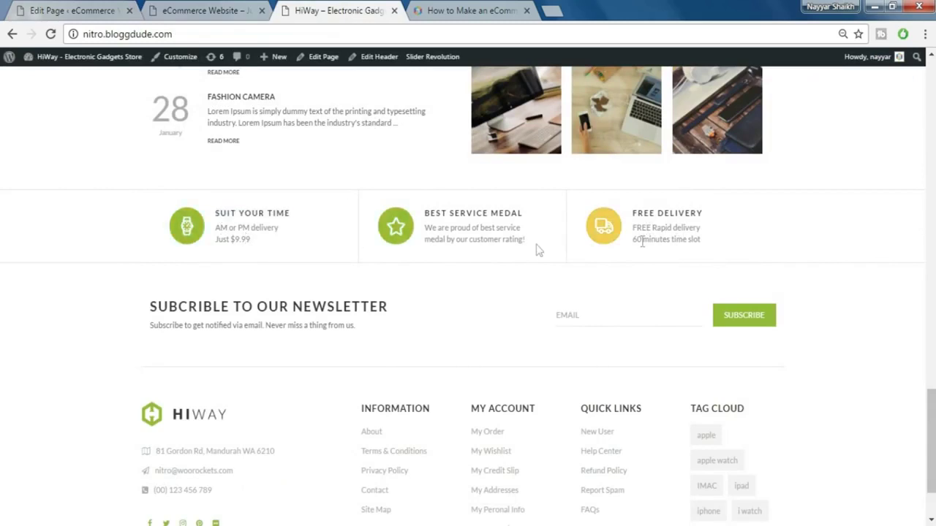
pyautogui.click(82, 10)
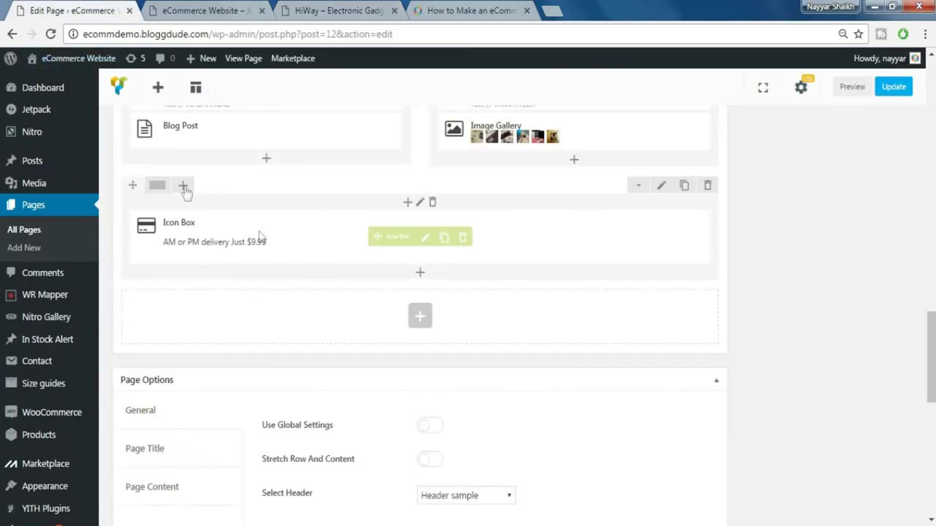
pyautogui.click(321, 13)
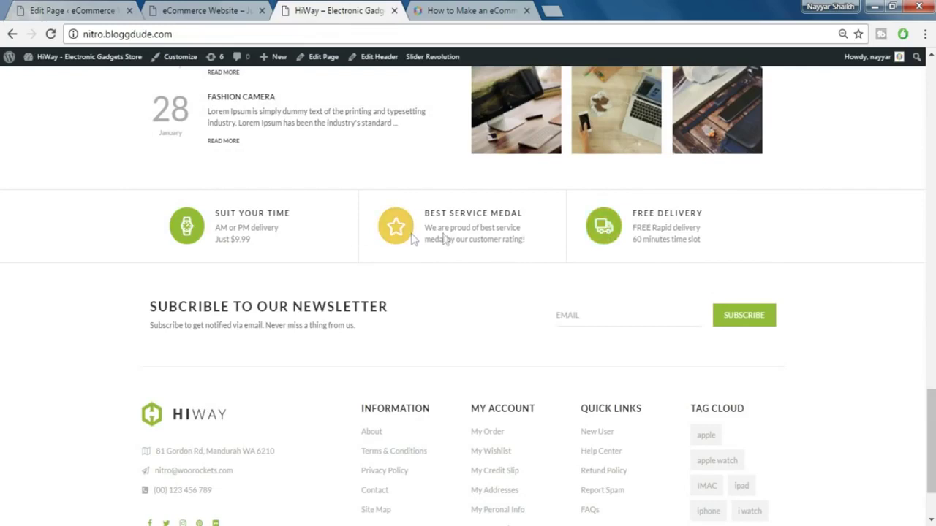
pyautogui.click(55, 17)
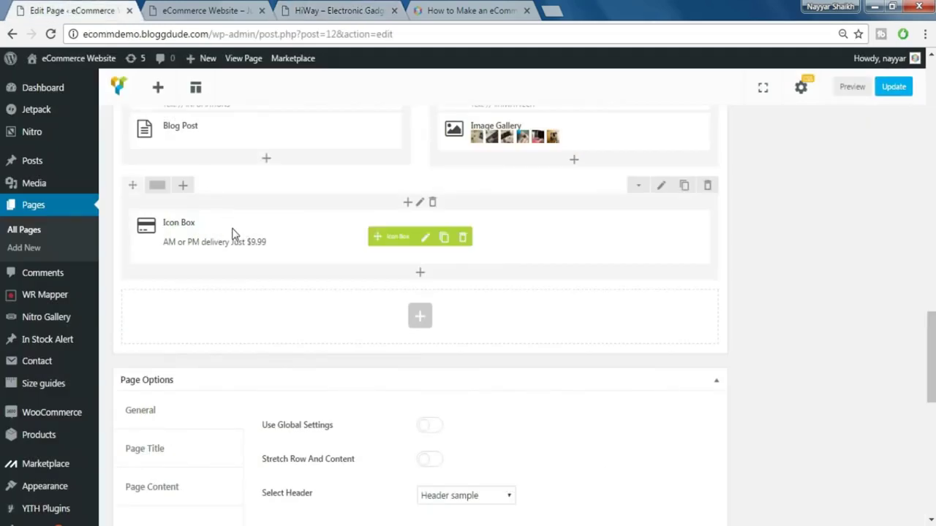
pyautogui.moveTo(161, 188)
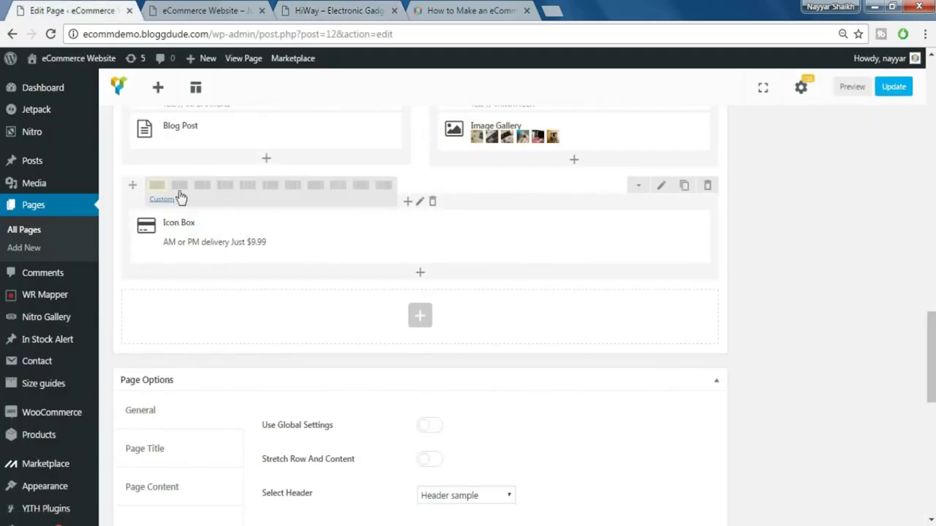
# - Change the Icon Box row to three columns, cloning the box twice into columns two and three
pyautogui.click(246, 189)
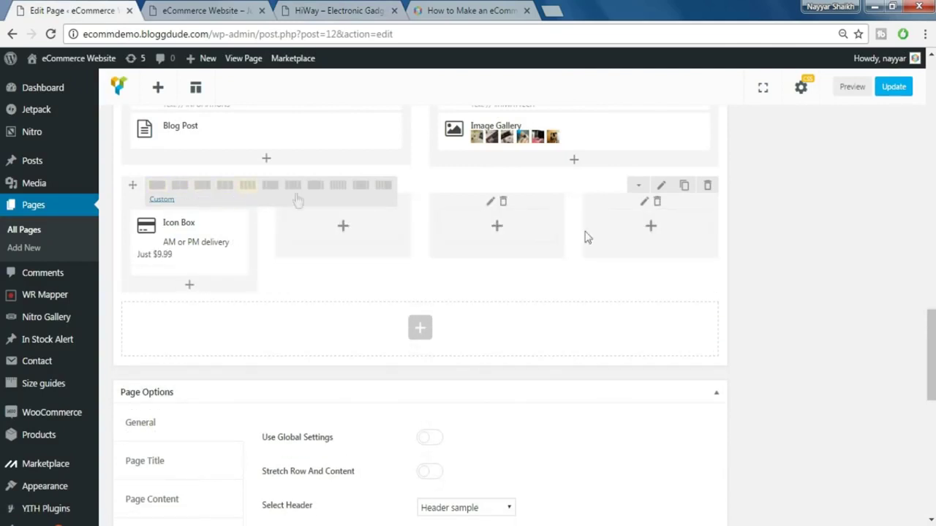
pyautogui.click(225, 190)
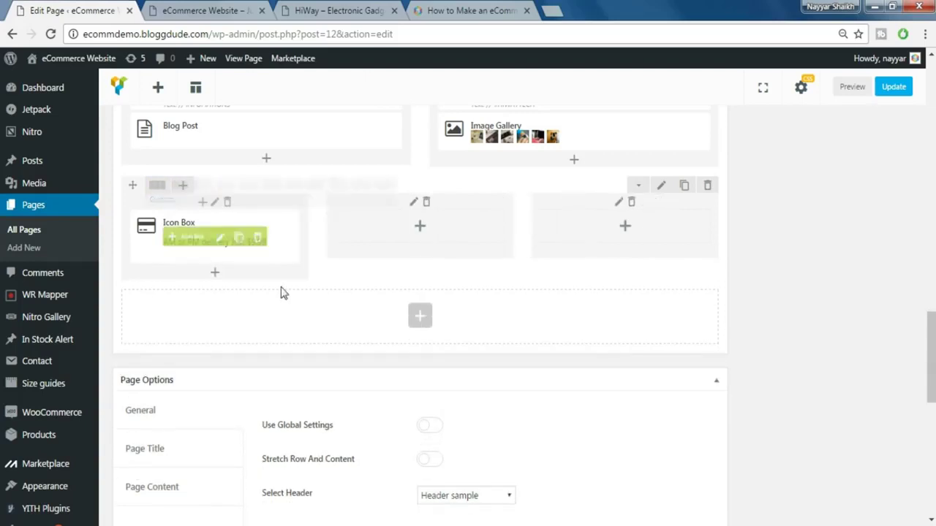
pyautogui.moveTo(249, 243)
pyautogui.click(239, 239)
pyautogui.click(239, 239)
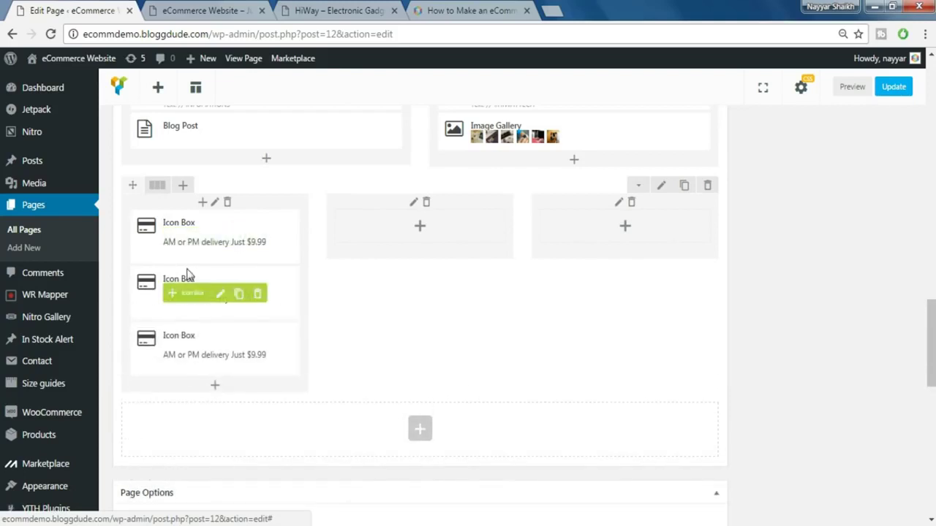
pyautogui.moveTo(177, 289); pyautogui.dragTo(401, 227)
pyautogui.moveTo(361, 272); pyautogui.dragTo(595, 215)
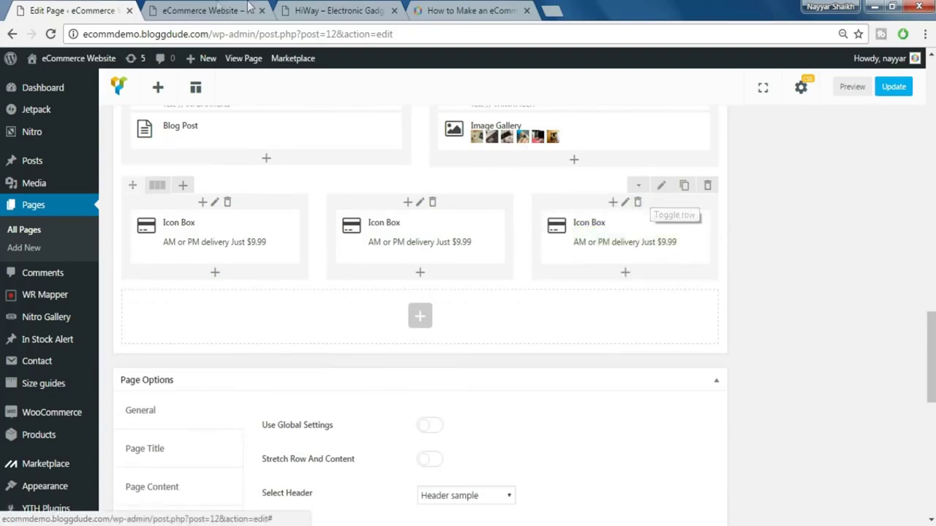
pyautogui.click(217, 6)
pyautogui.click(345, 8)
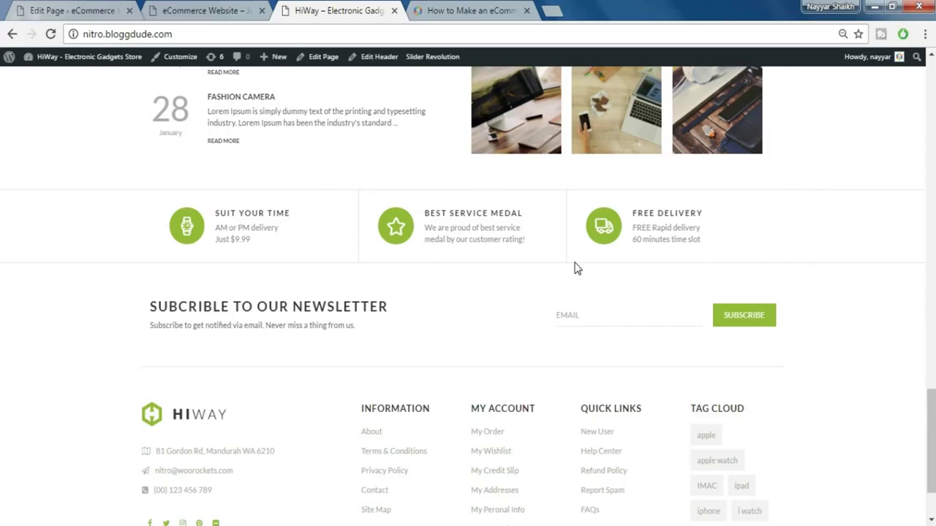
# - Set the Icon Box row's top and bottom borders to 1 and its margins to 0
pyautogui.click(96, 8)
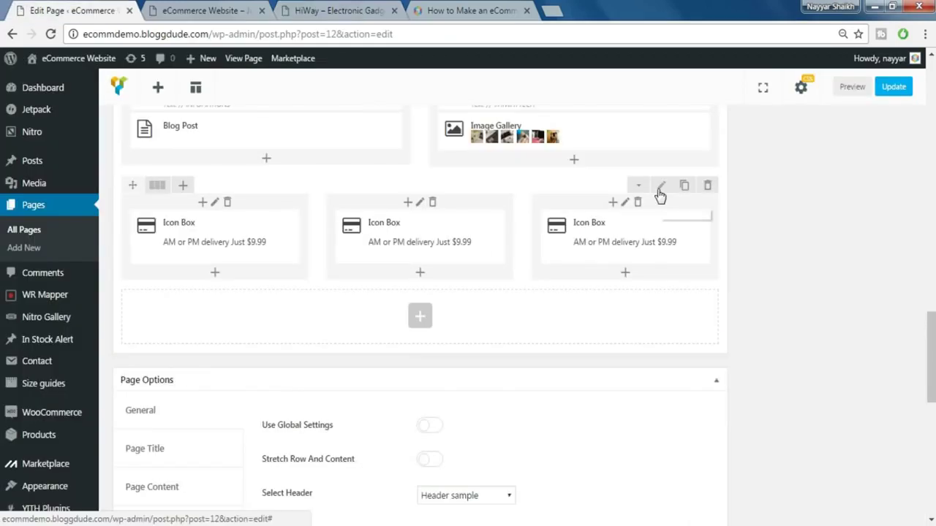
pyautogui.click(660, 189)
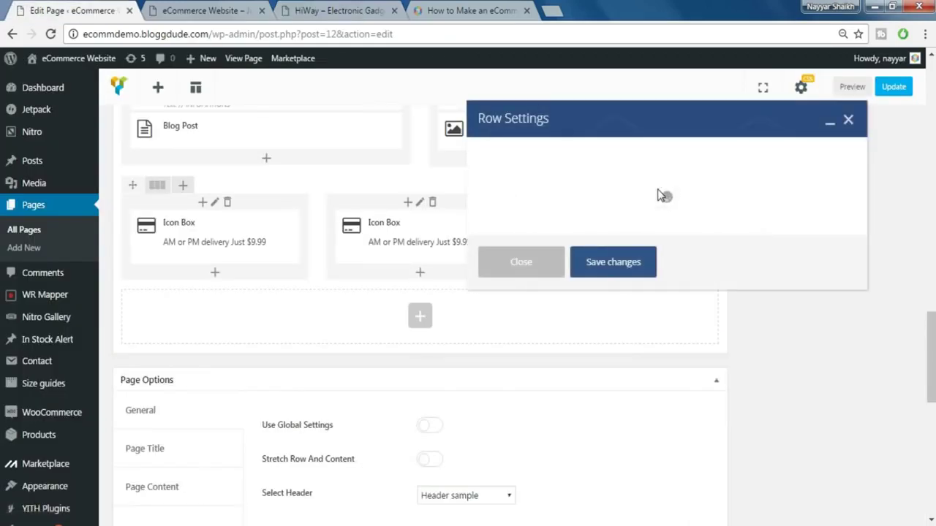
pyautogui.click(584, 155)
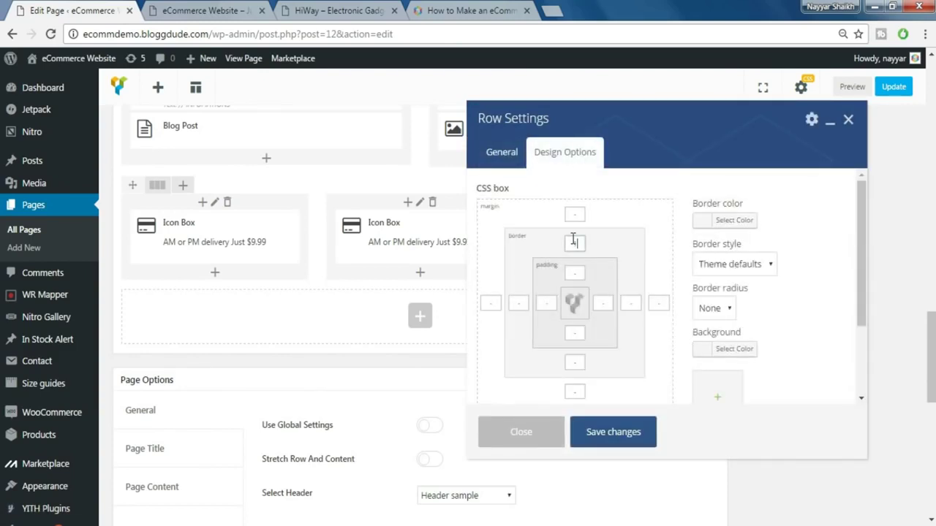
pyautogui.write('1')
pyautogui.click(491, 303)
pyautogui.click(572, 392)
# - Give the row a solid #cecece border colour and save the row settings
pyautogui.click(737, 221)
pyautogui.moveTo(721, 274); pyautogui.dragTo(696, 266)
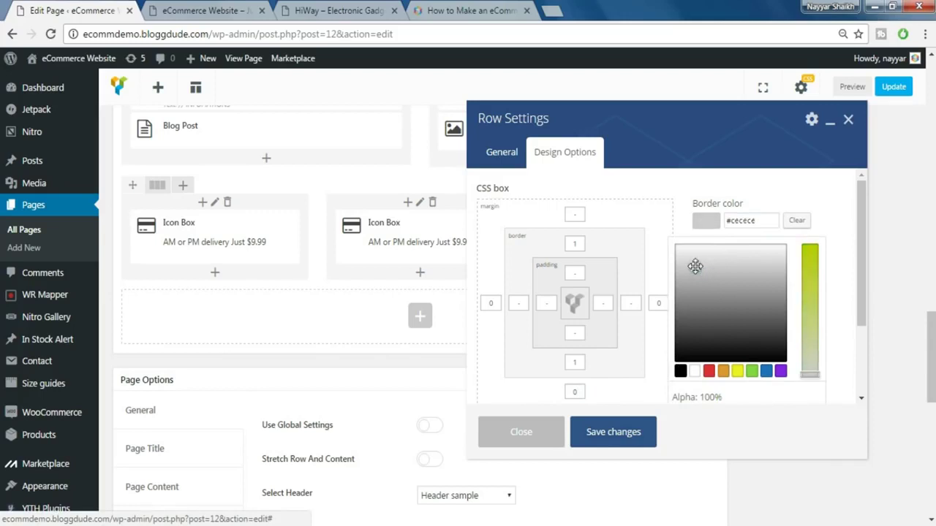
pyautogui.click(797, 194)
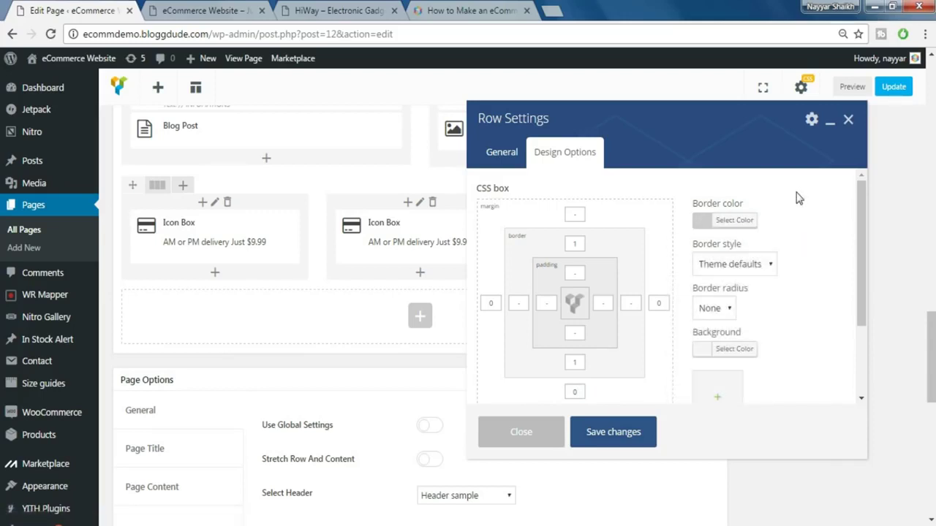
pyautogui.click(741, 262)
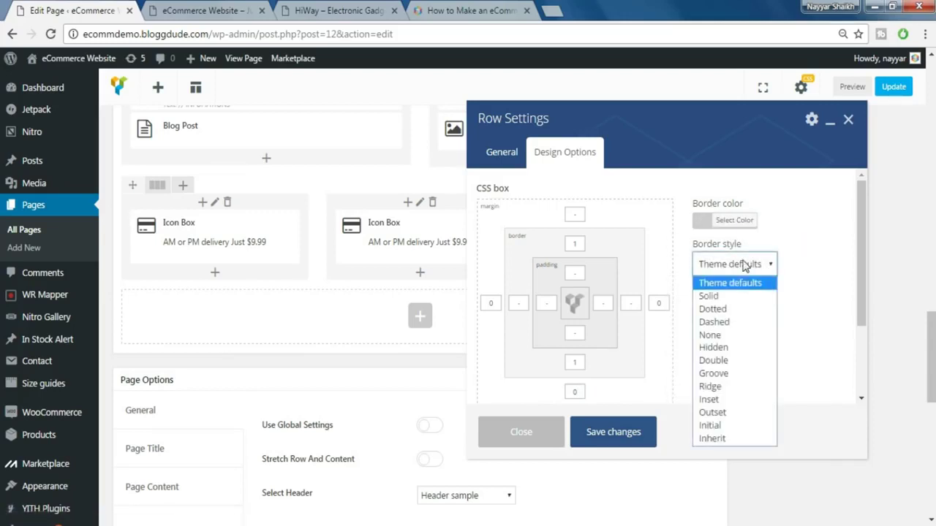
pyautogui.click(724, 296)
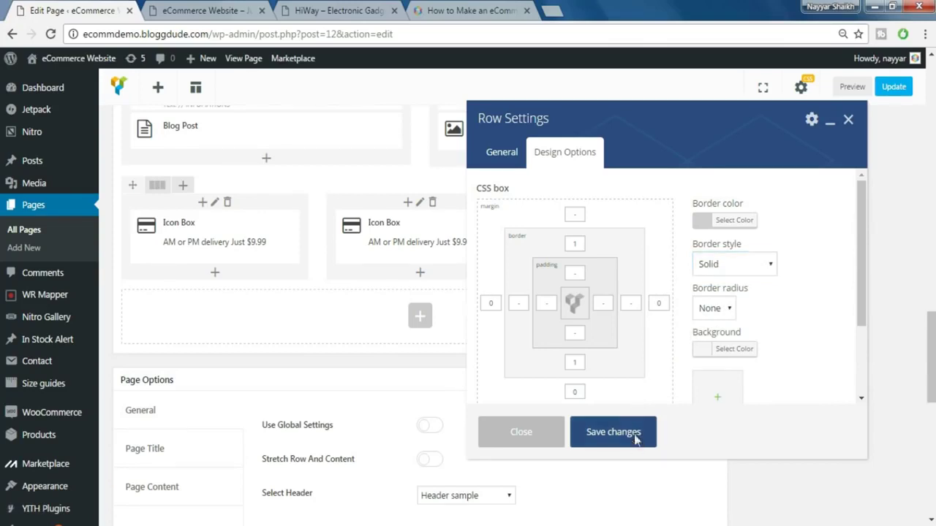
pyautogui.click(613, 432)
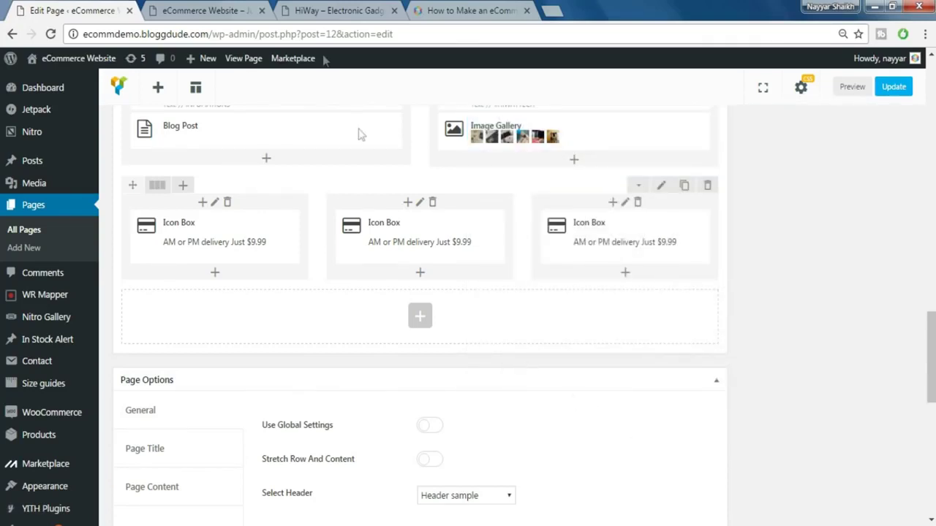
# - Give the middle column solid #c6c6c6 borders of 1 on its left and right sides
pyautogui.click(379, 9)
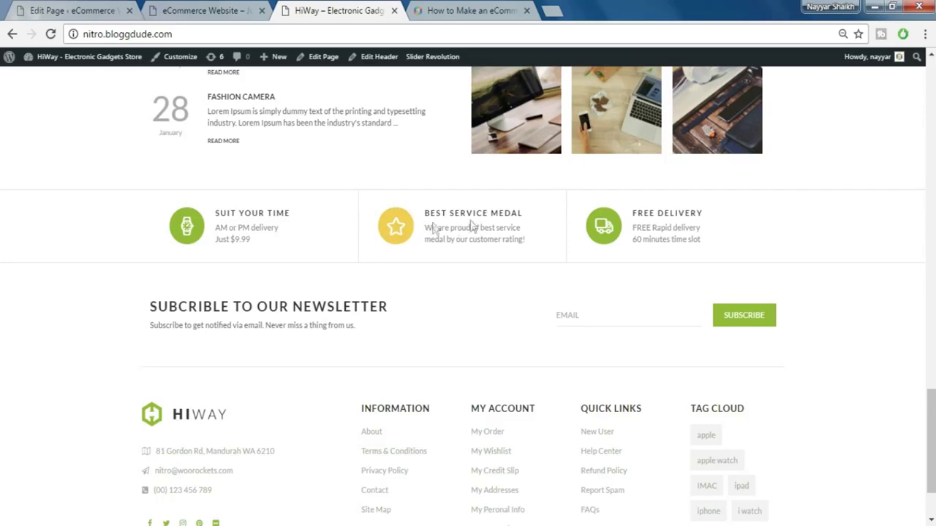
pyautogui.hotkey('ctrl', '1')
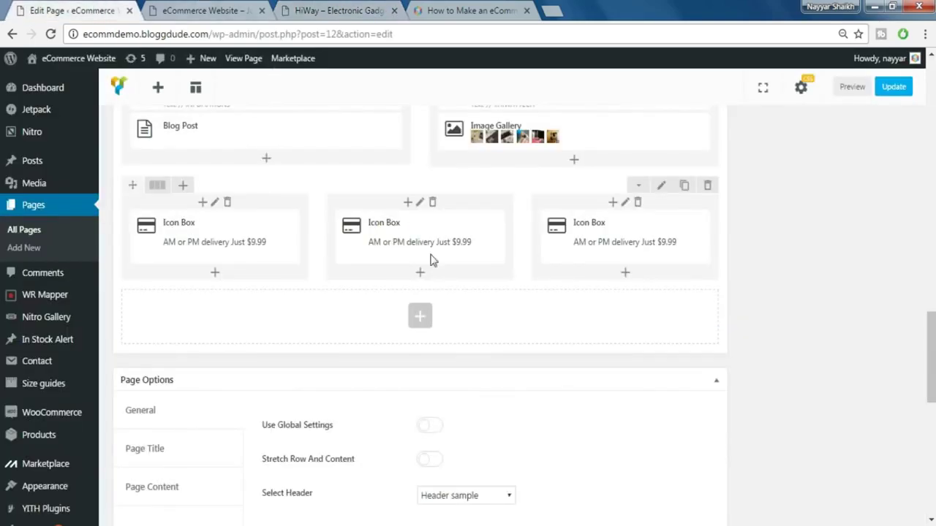
pyautogui.moveTo(422, 224)
pyautogui.click(419, 202)
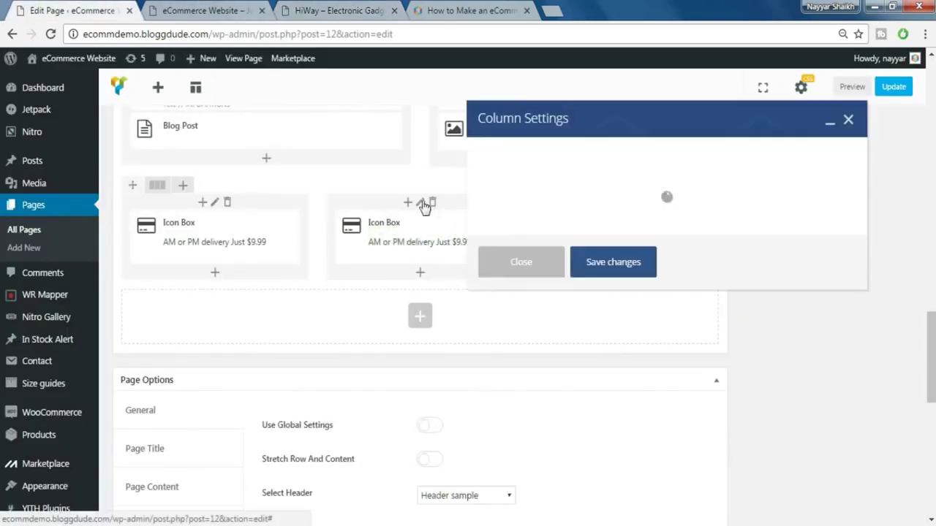
pyautogui.click(565, 152)
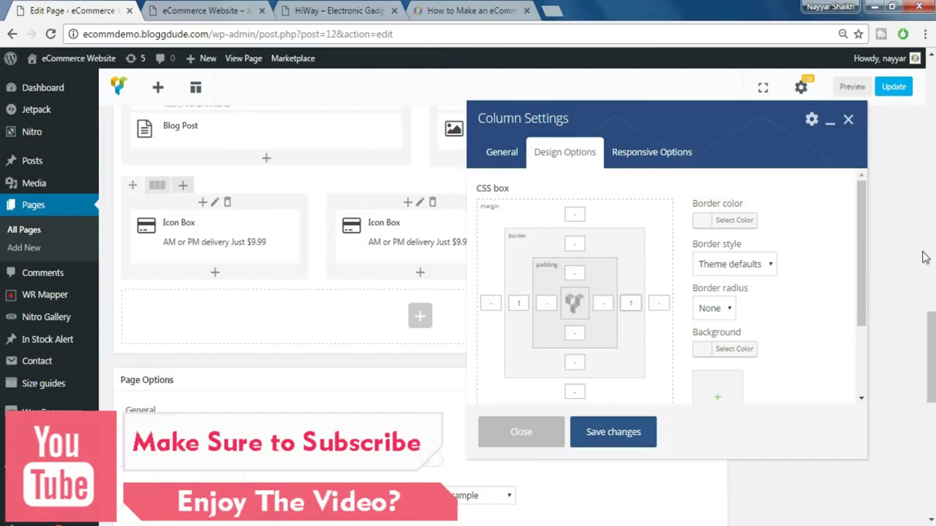
pyautogui.click(724, 220)
pyautogui.click(706, 270)
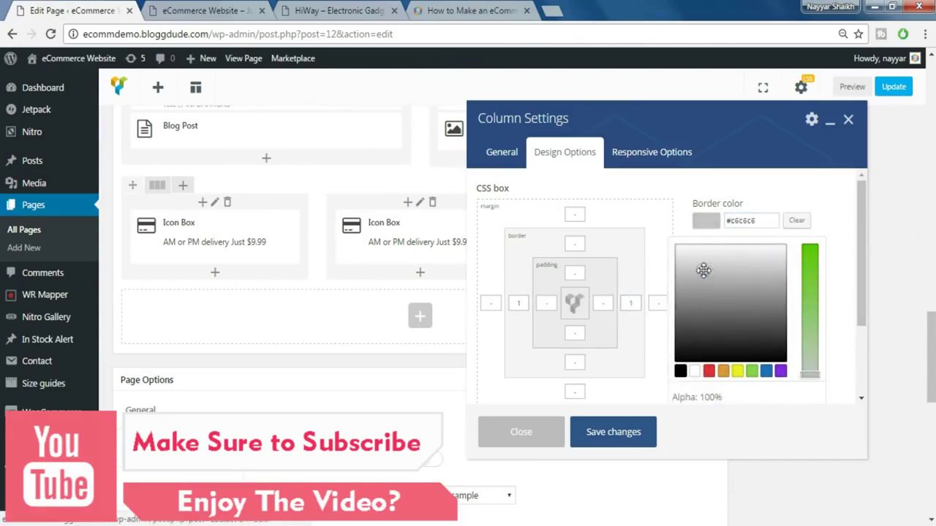
pyautogui.click(770, 203)
pyautogui.click(735, 264)
pyautogui.click(722, 295)
pyautogui.click(631, 434)
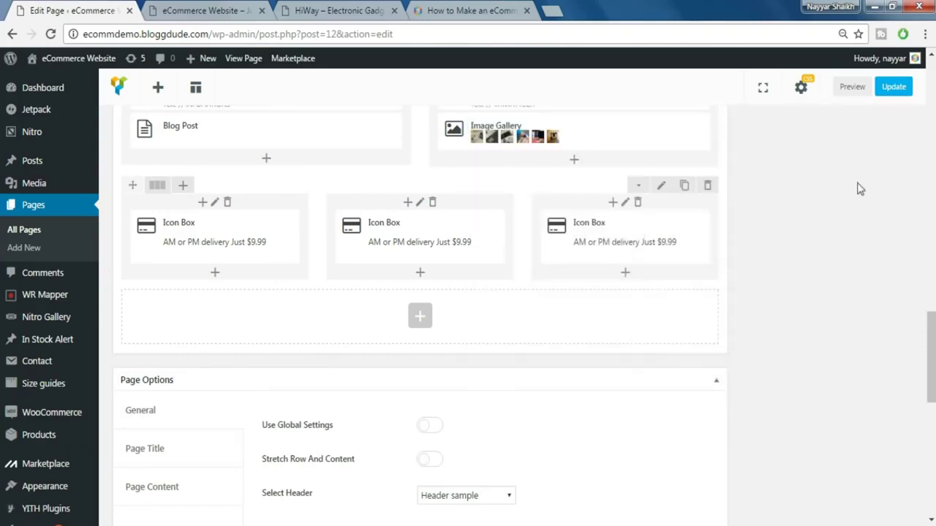
# - Update the page and reload the live eCommerce Website to check the bordered Icon Box row
pyautogui.click(903, 91)
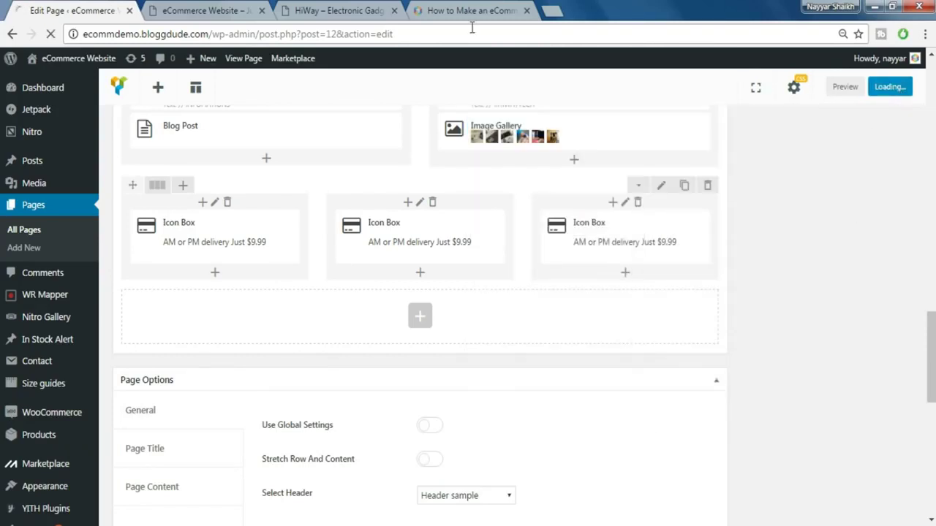
pyautogui.click(334, 9)
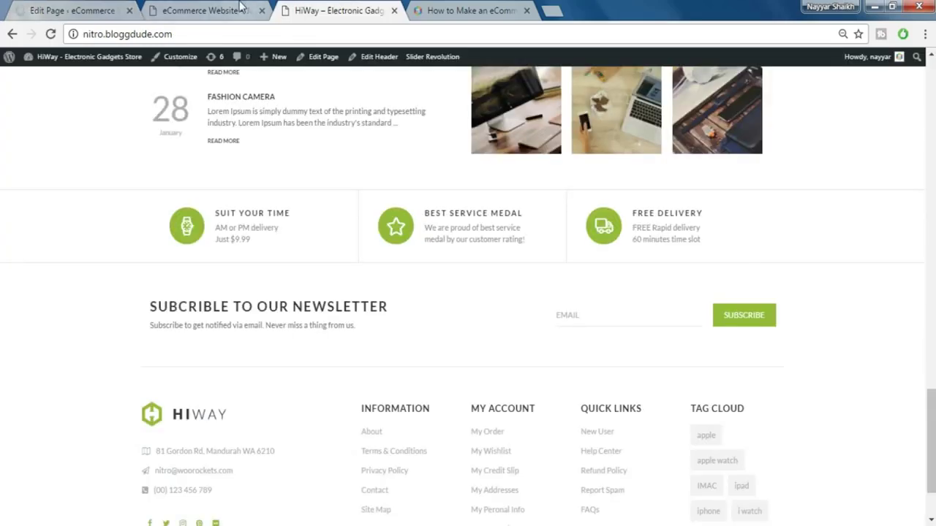
pyautogui.click(241, 9)
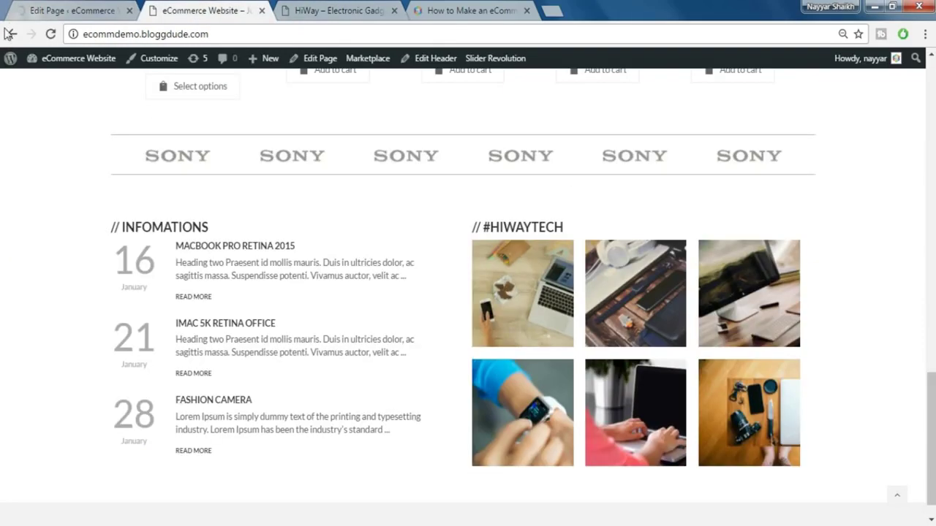
pyautogui.click(52, 36)
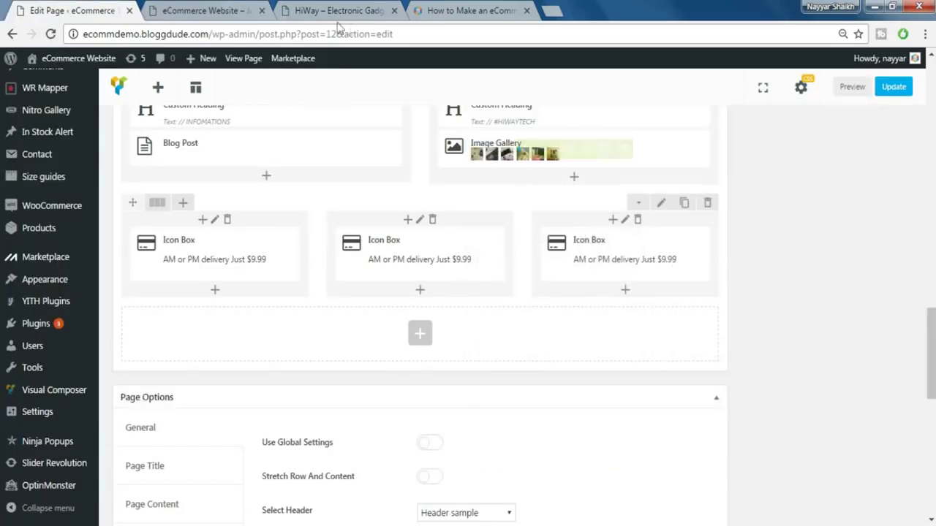
pyautogui.click(246, 9)
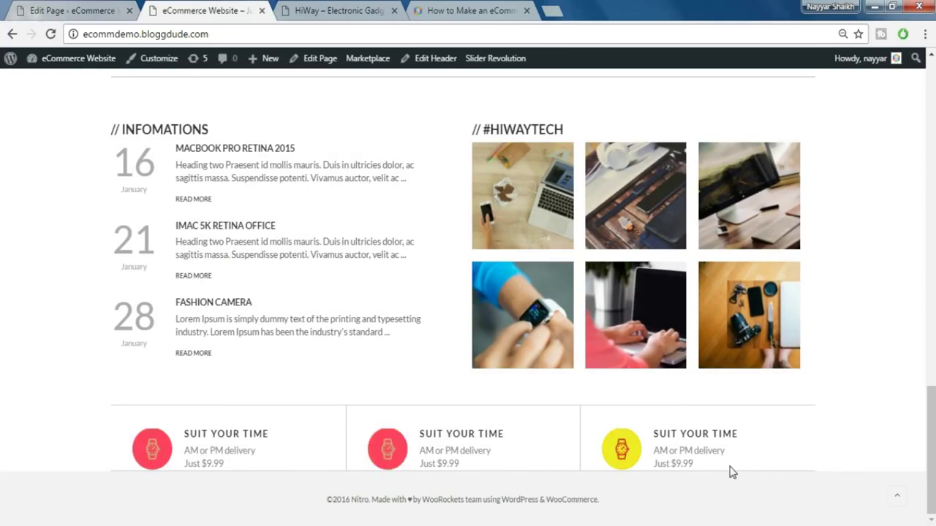
pyautogui.click(95, 10)
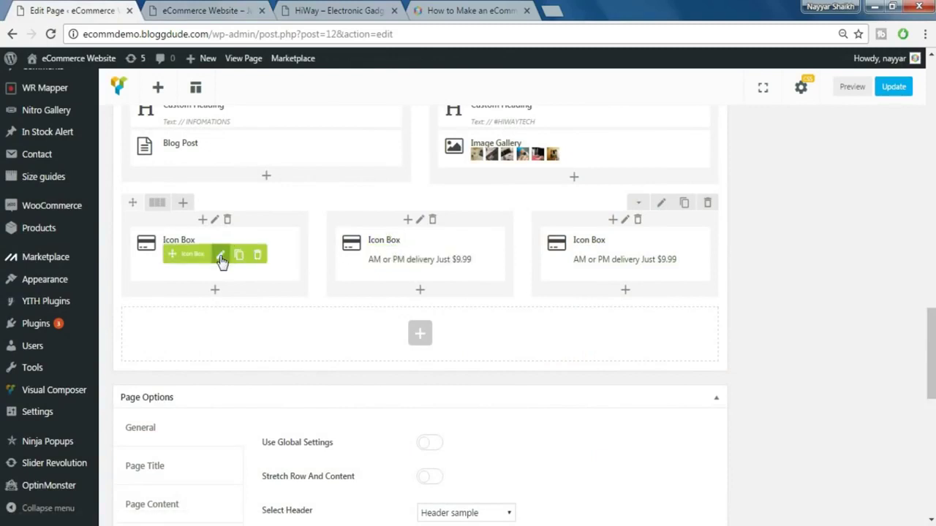
# - Give the first and middle Icon Boxes a bottom margin of 5
pyautogui.click(221, 256)
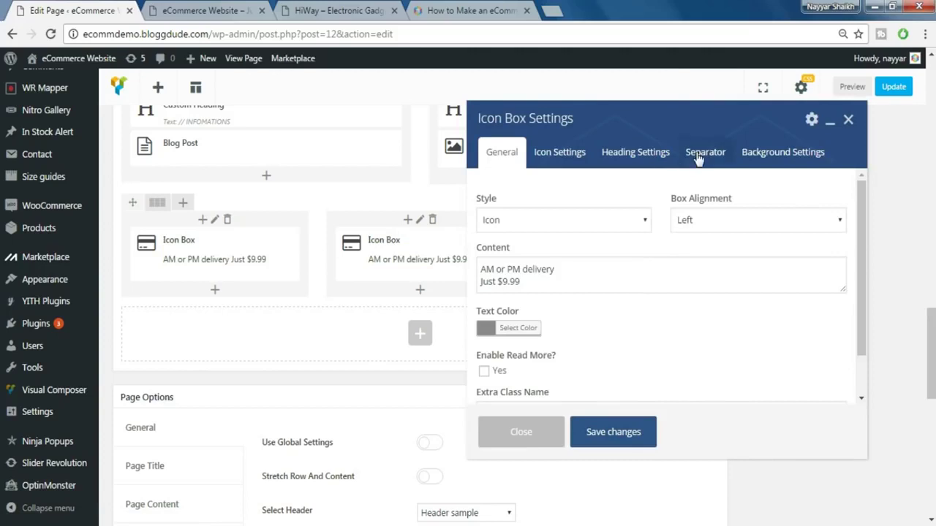
pyautogui.click(780, 152)
pyautogui.click(576, 377)
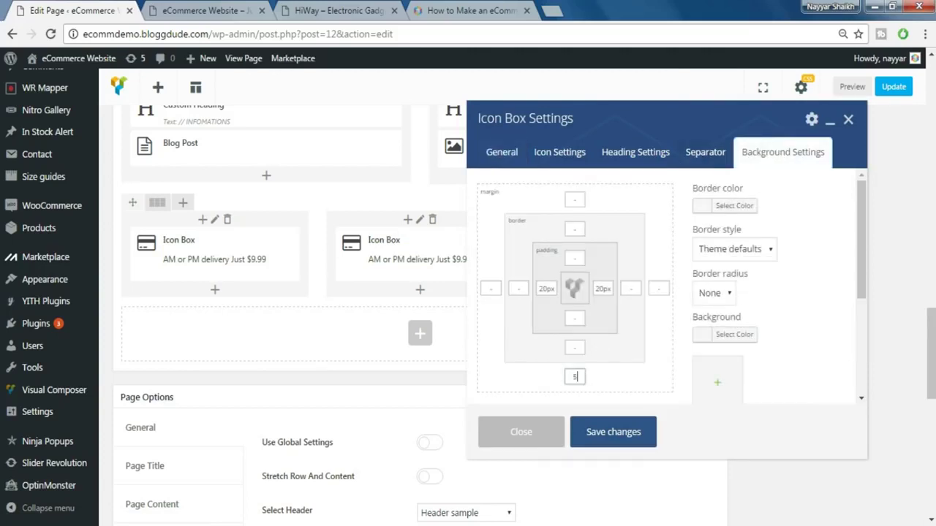
pyautogui.click(625, 436)
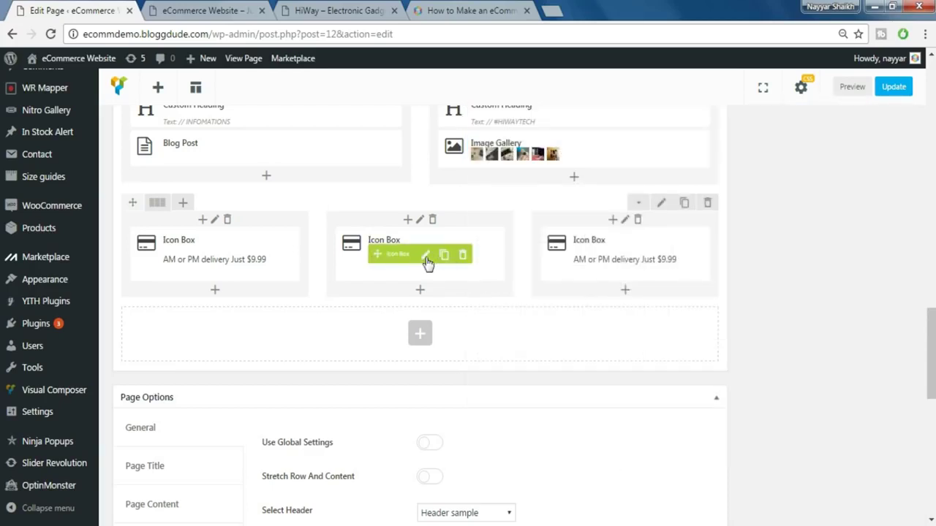
pyautogui.click(427, 258)
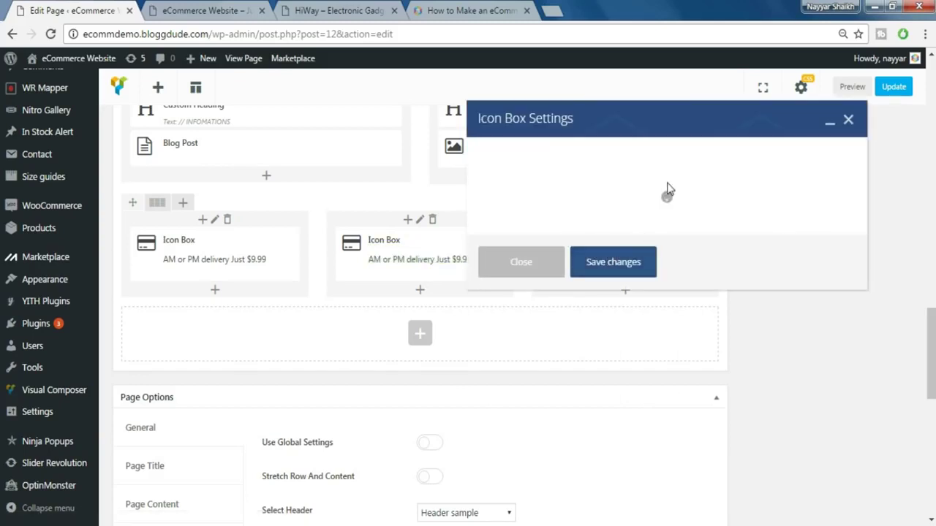
pyautogui.click(761, 152)
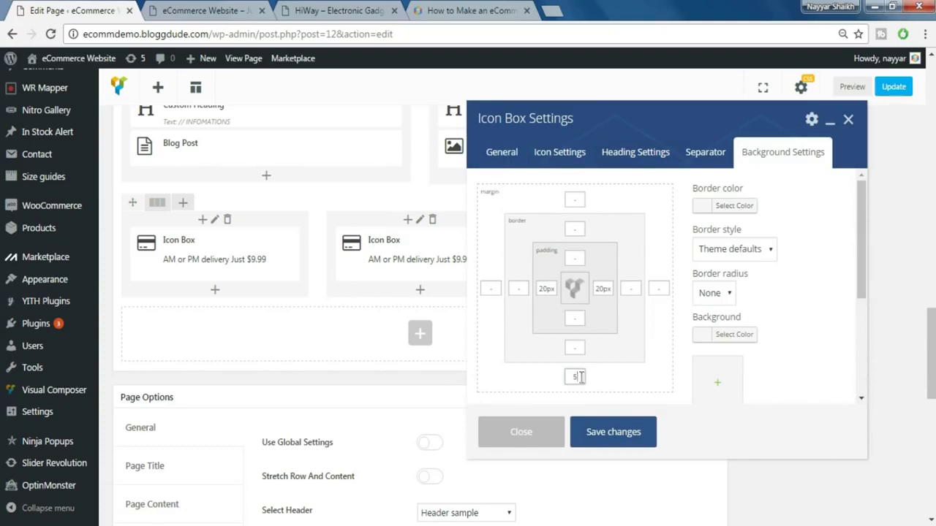
pyautogui.click(607, 432)
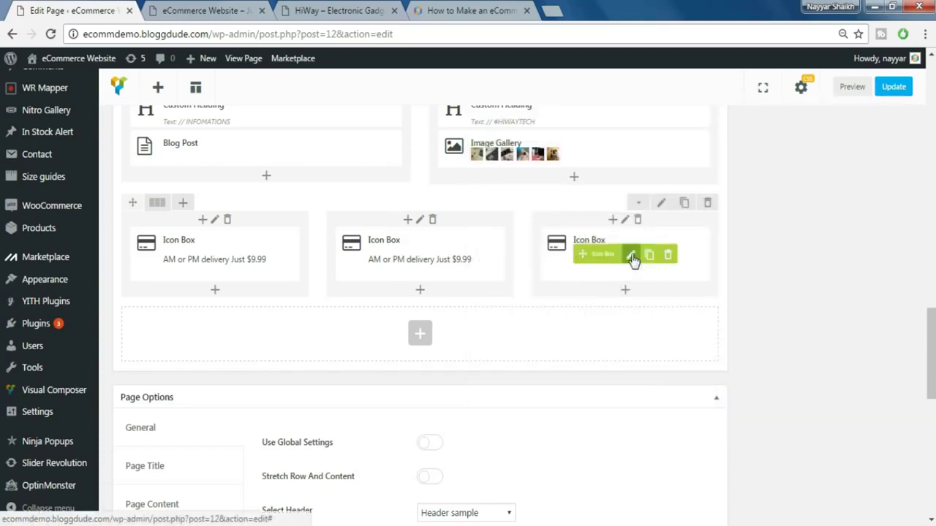
# - Set the third Icon Box's bottom margin to 5, update the page, and view it live
pyautogui.click(631, 255)
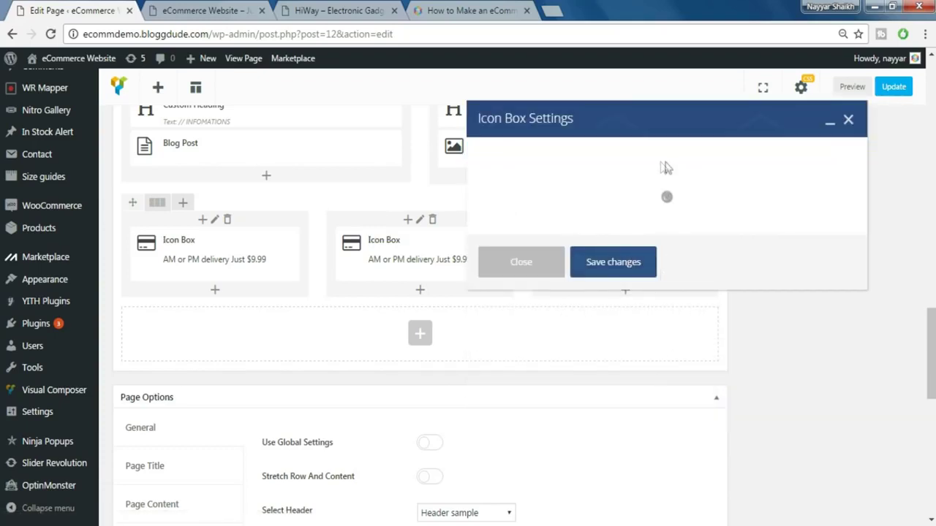
pyautogui.click(760, 153)
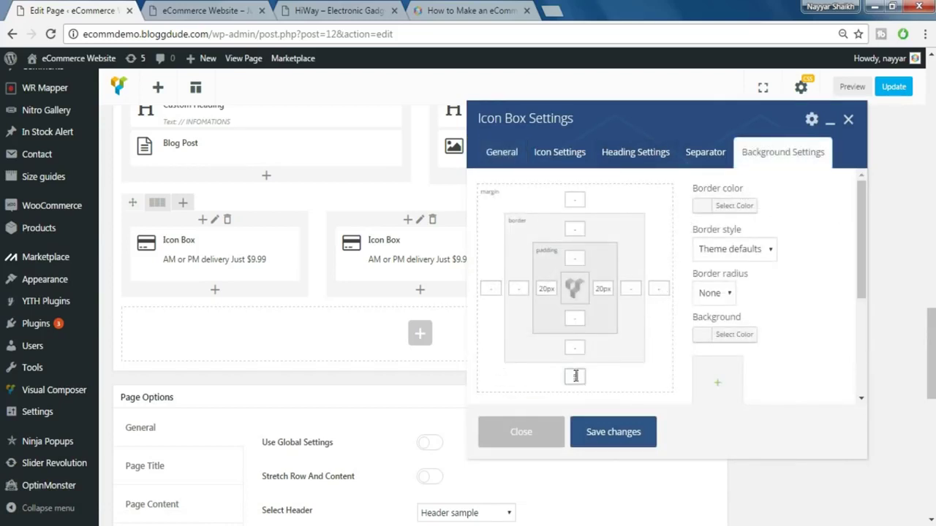
pyautogui.click(611, 436)
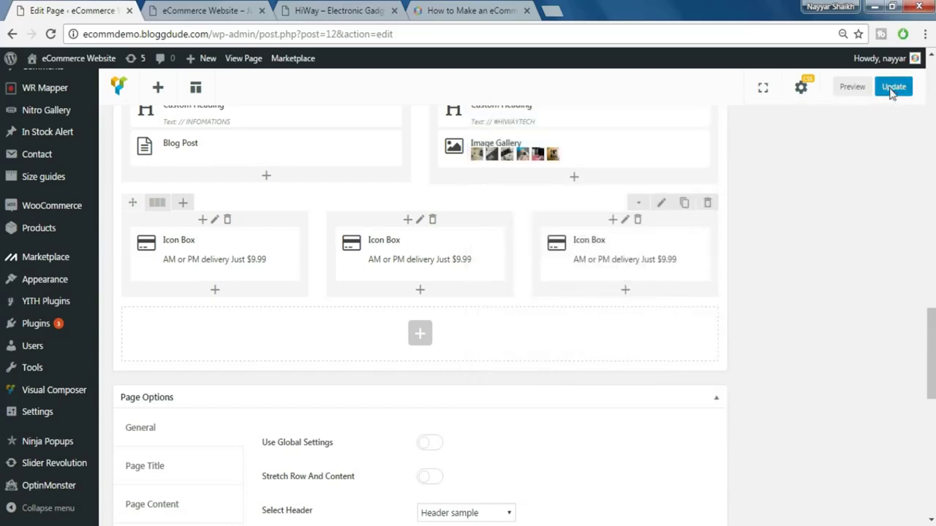
pyautogui.click(892, 88)
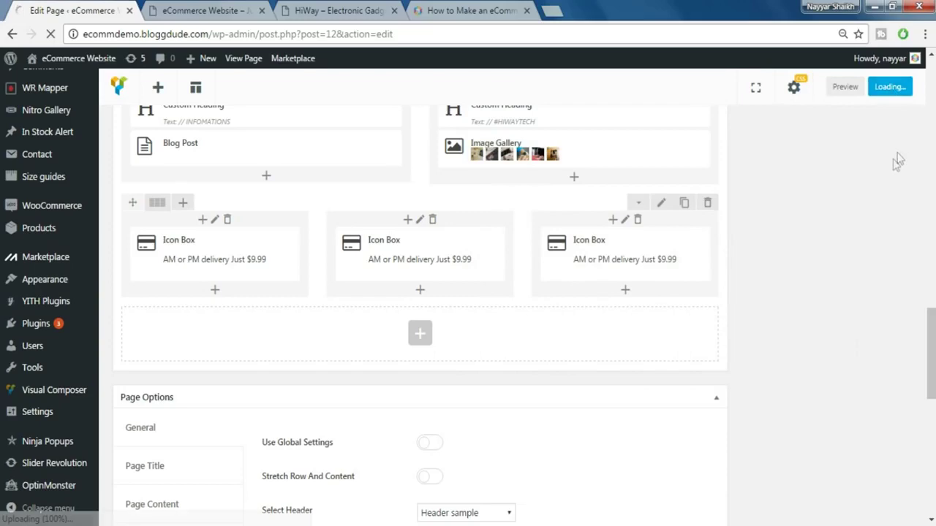
pyautogui.click(228, 15)
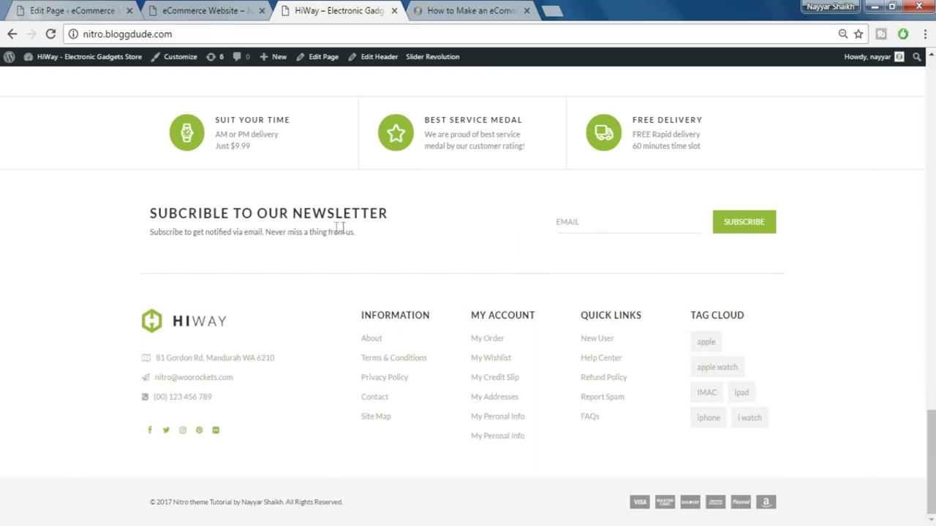
# - Add a Custom Heading, found by searching 'cust', to the empty row below the Icon Boxes
pyautogui.click(79, 10)
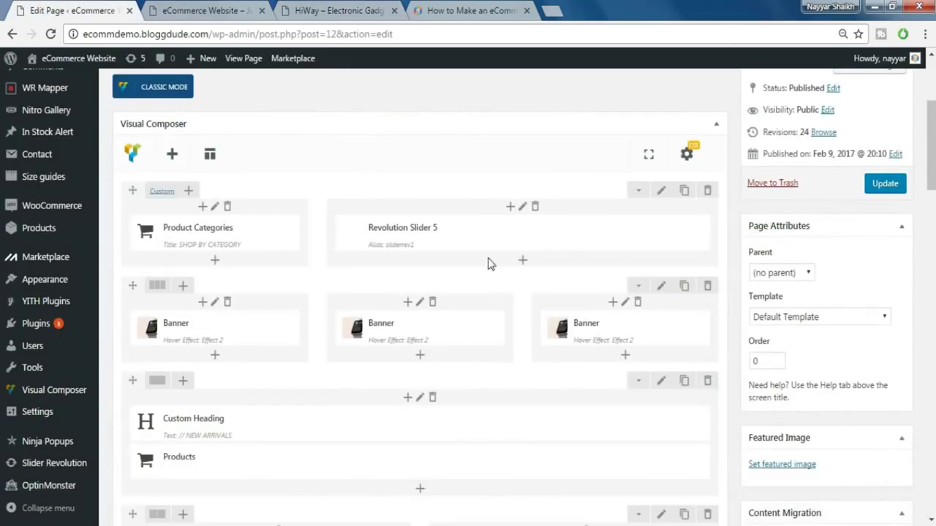
pyautogui.scroll(-10, 493, 248)
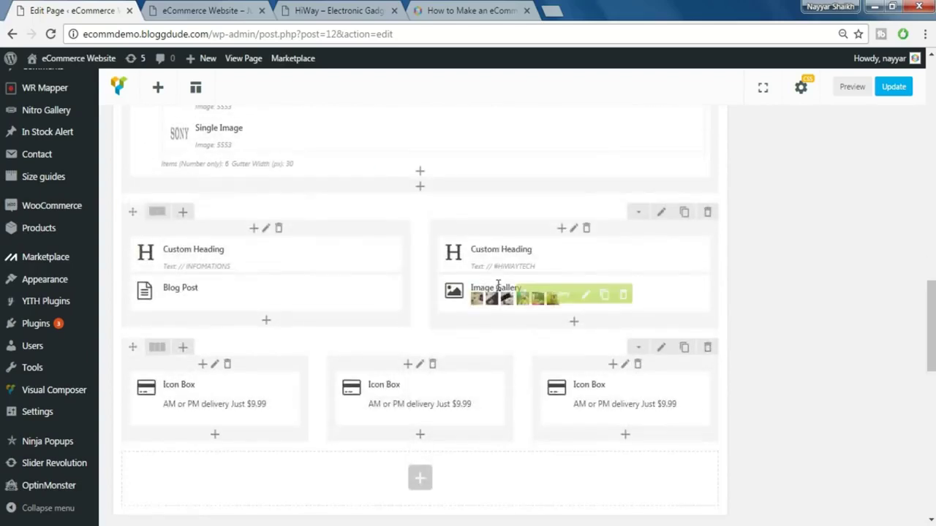
pyautogui.scroll(-3, 497, 285)
pyautogui.click(427, 273)
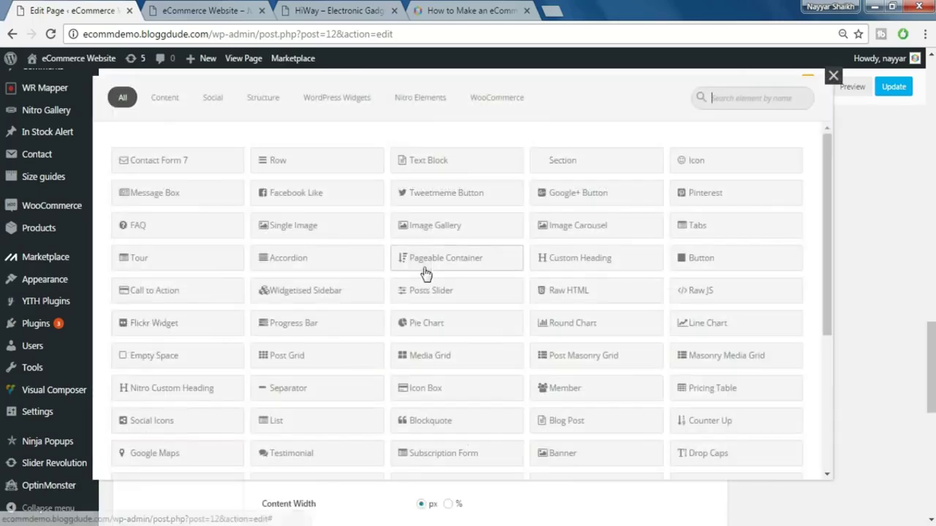
pyautogui.click(358, 9)
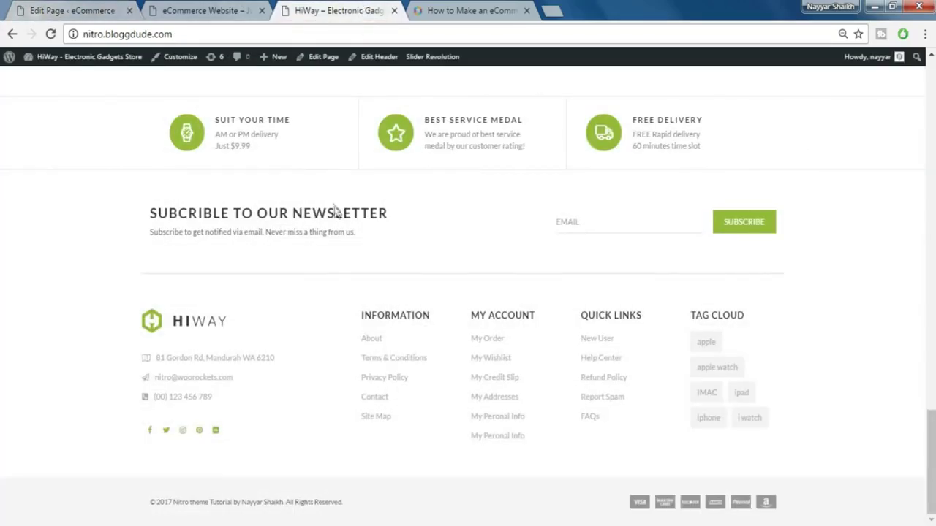
pyautogui.click(35, 8)
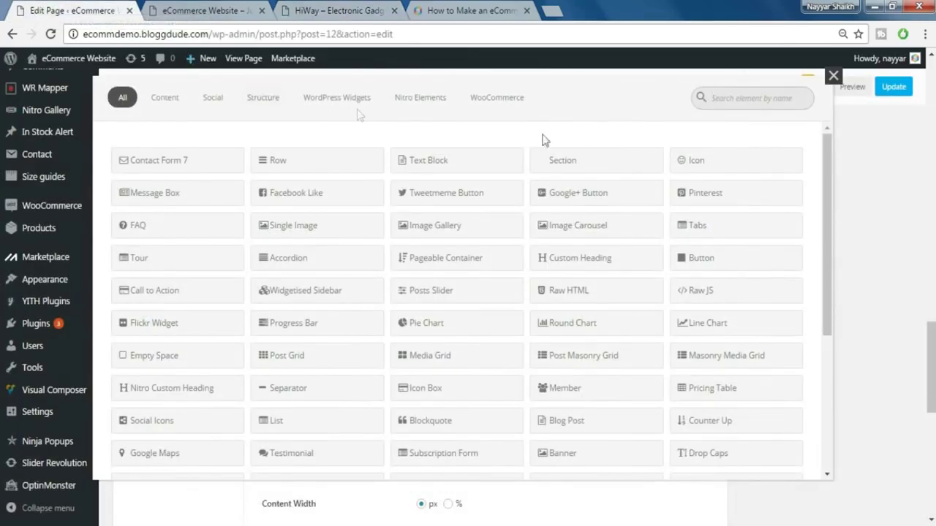
pyautogui.write('cust')
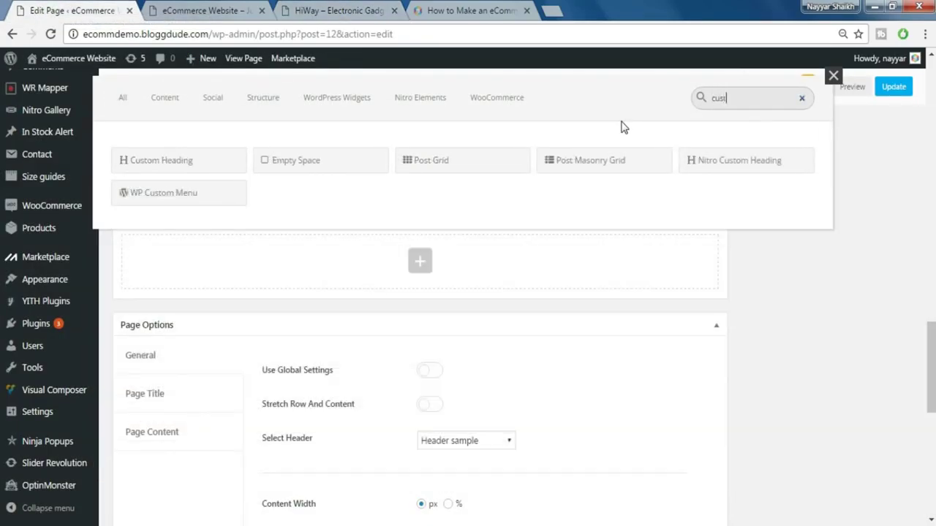
pyautogui.click(220, 168)
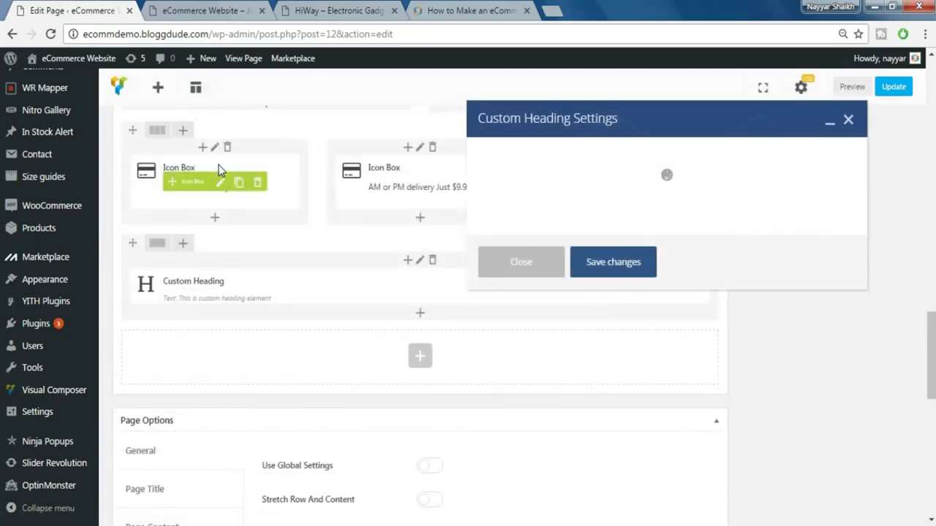
# - Replace the heading text with the copied 'SUBCRIBLE TO OUR NEWSLETTER' and make it an h3
pyautogui.tripleClick(598, 280)
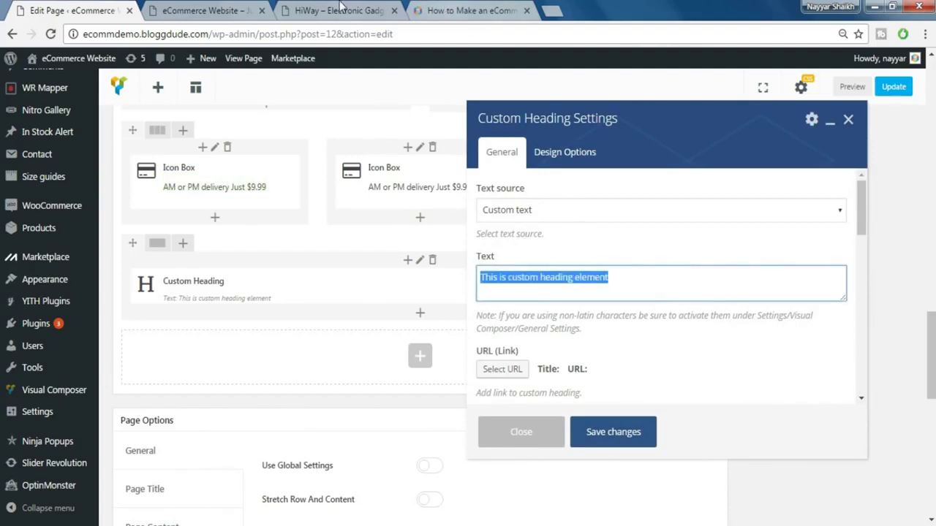
pyautogui.click(340, 10)
pyautogui.tripleClick(303, 215)
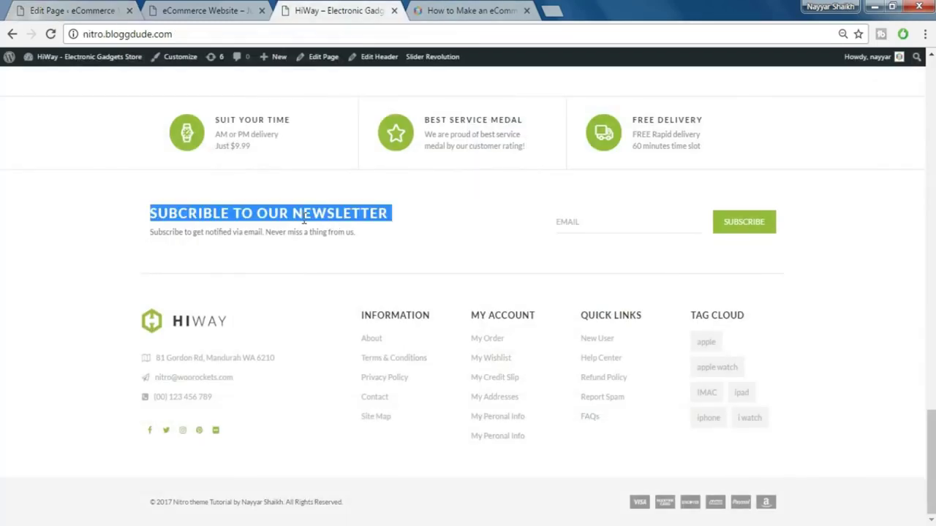
pyautogui.hotkey('ctrl', 'c')
pyautogui.click(46, 9)
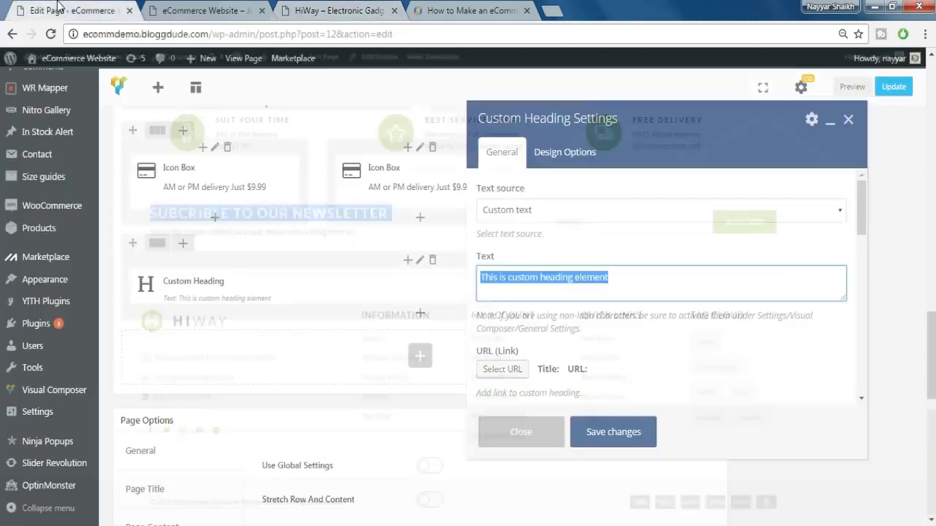
pyautogui.hotkey('ctrl', 'v')
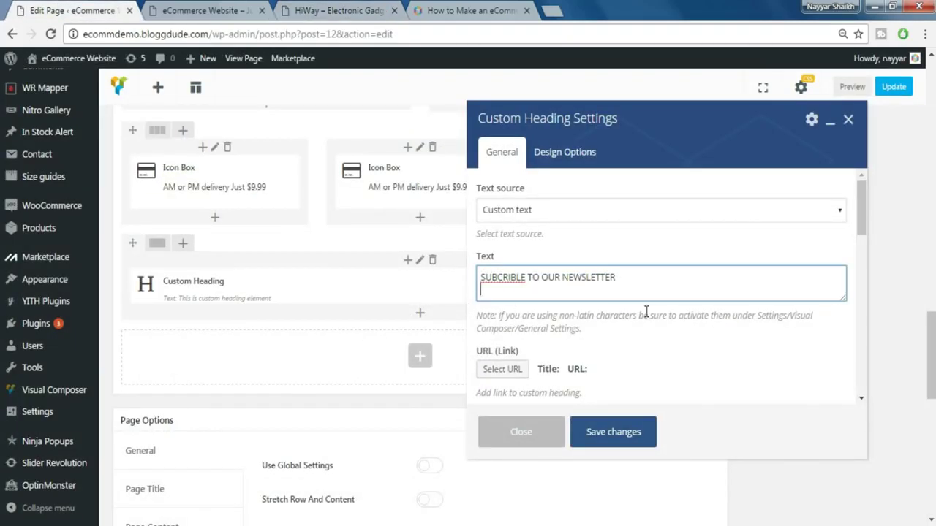
pyautogui.scroll(-1, 646, 315)
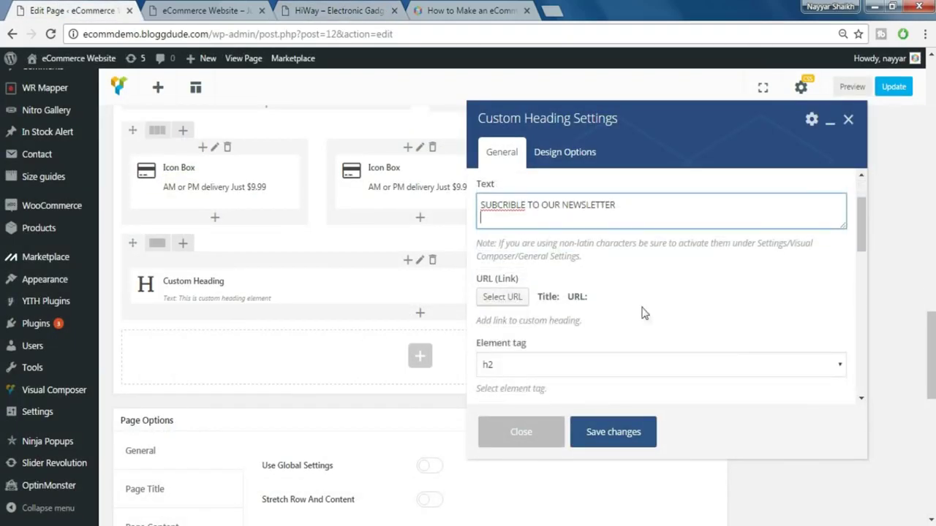
pyautogui.click(563, 366)
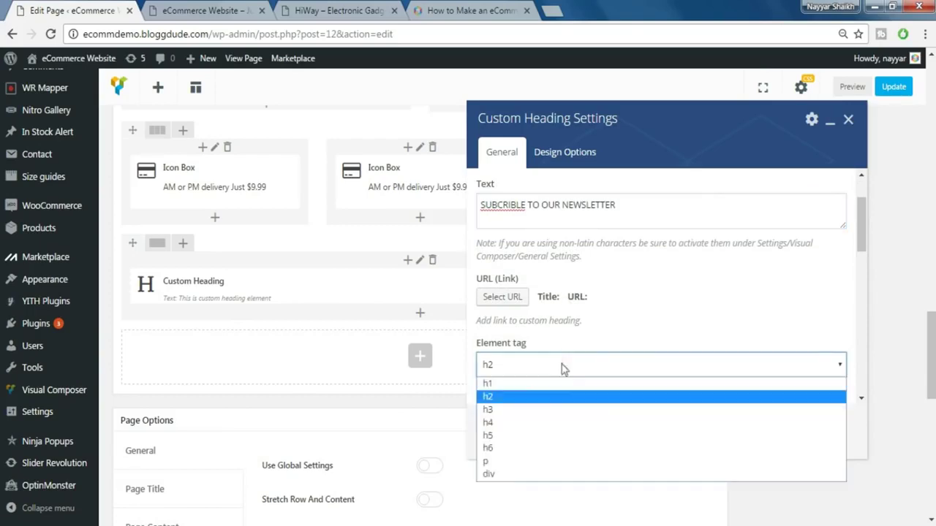
pyautogui.click(557, 410)
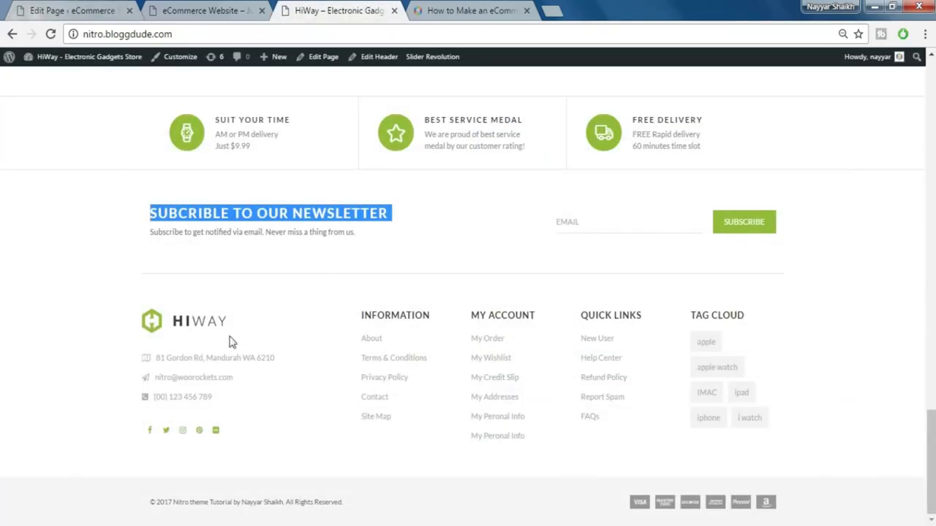
# - Set the heading's font size to 24 and line height to 30px
pyautogui.click(303, 231)
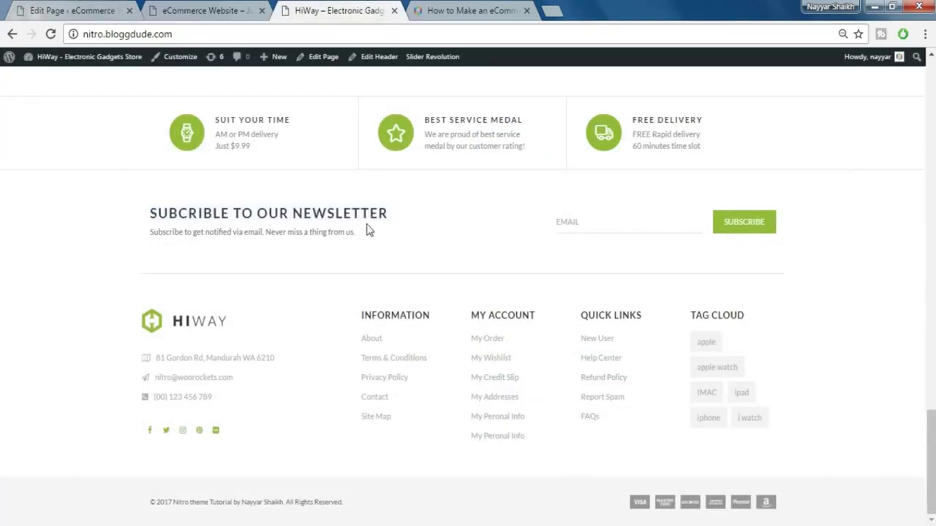
pyautogui.click(89, 9)
pyautogui.scroll(-3, 608, 316)
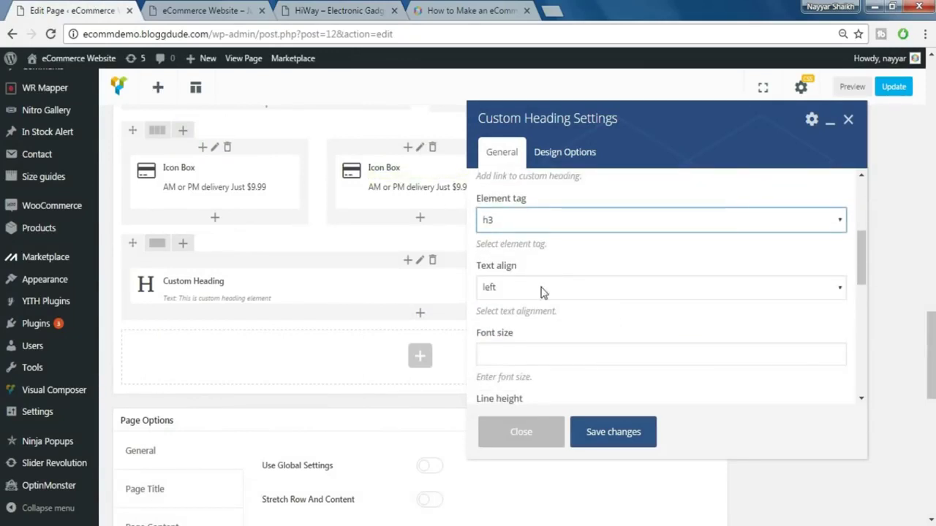
pyautogui.scroll(-1, 564, 293)
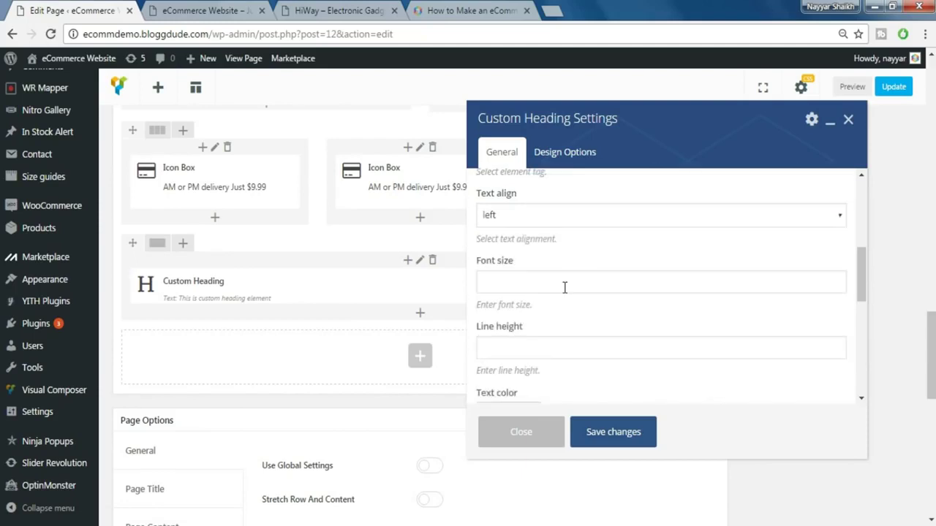
pyautogui.scroll(-1, 563, 292)
pyautogui.scroll(2, 563, 293)
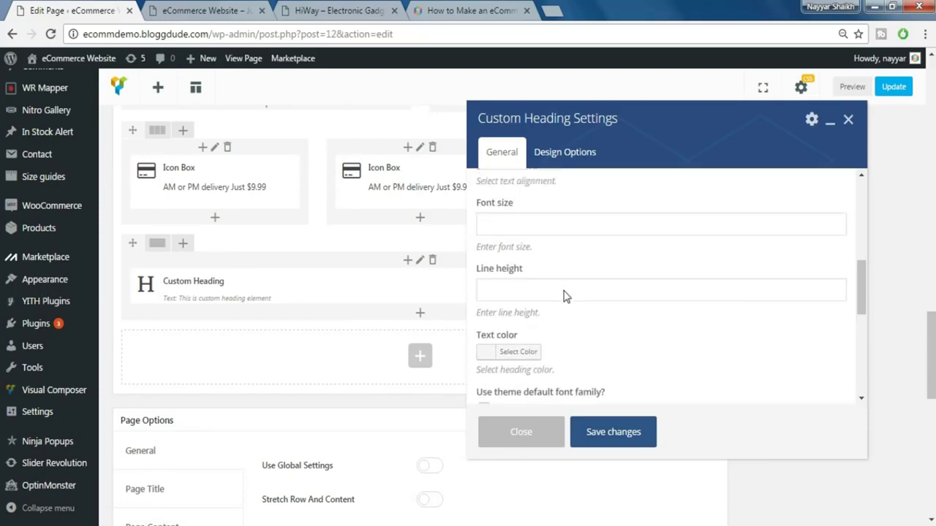
pyautogui.scroll(-1, 564, 296)
pyautogui.click(538, 287)
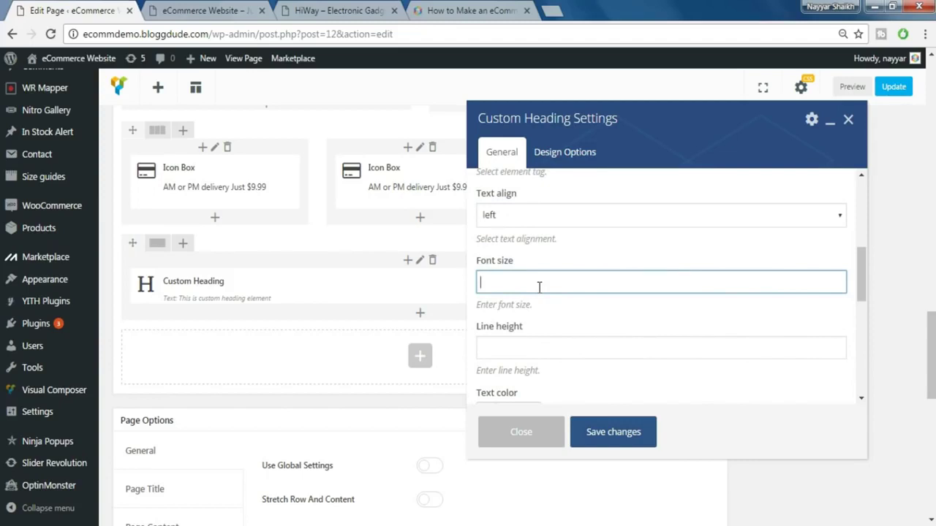
pyautogui.click(541, 344)
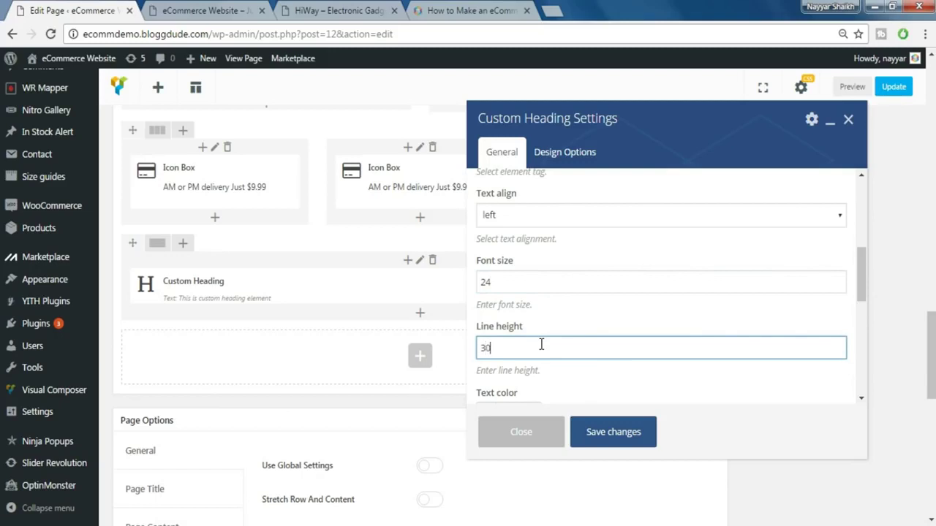
pyautogui.write('30px')
# - Add extra classes 'ls-2 fwb' and a bottom margin of 5, then save the heading
pyautogui.scroll(-3, 653, 329)
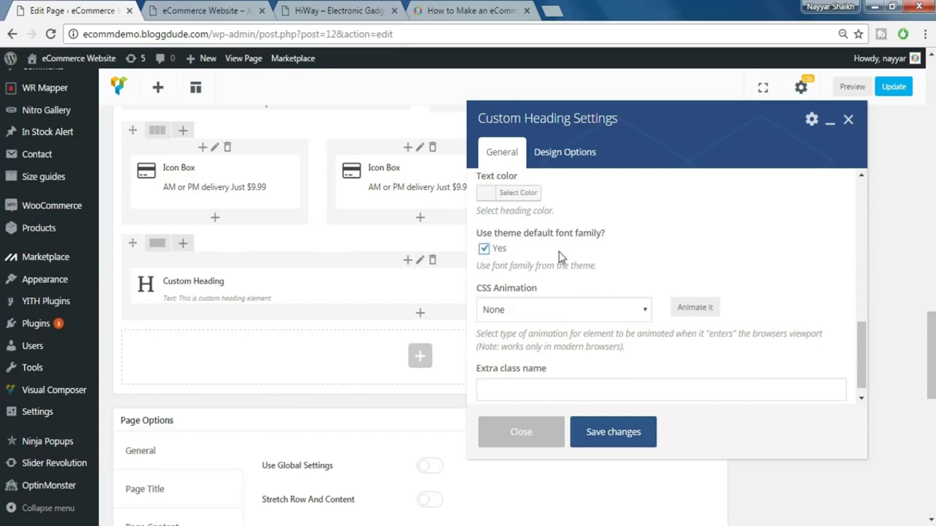
pyautogui.click(571, 394)
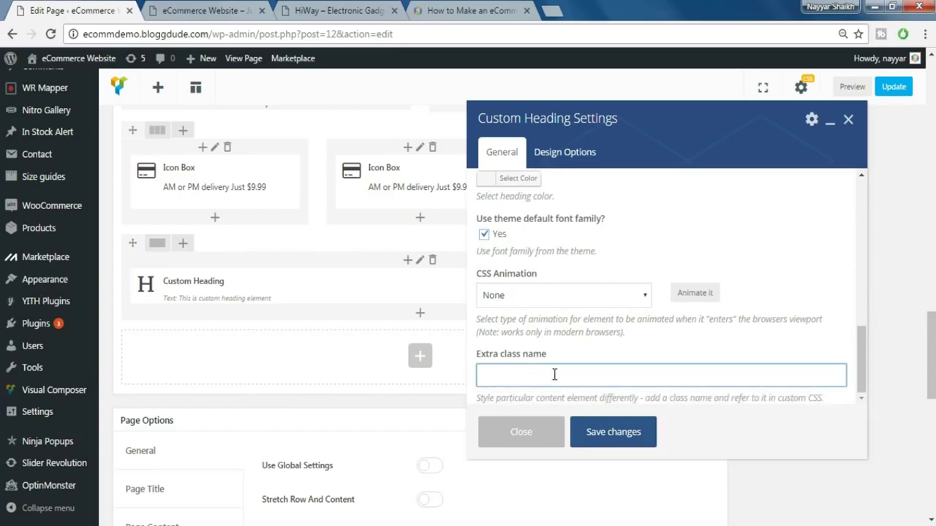
pyautogui.write('ls-2 fwb')
pyautogui.click(566, 155)
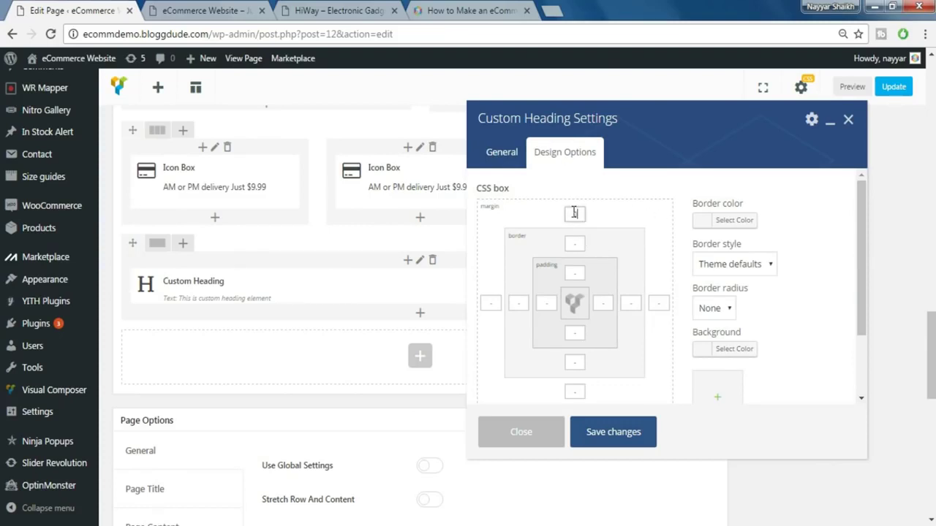
pyautogui.click(576, 392)
pyautogui.write('5')
pyautogui.click(617, 442)
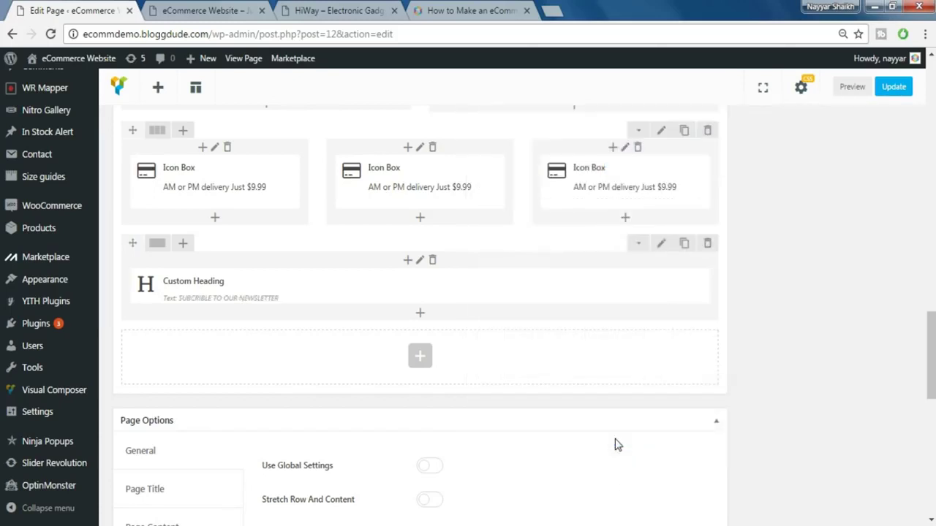
# - Set the newsletter row's padding in its Design Options and save
pyautogui.click(662, 248)
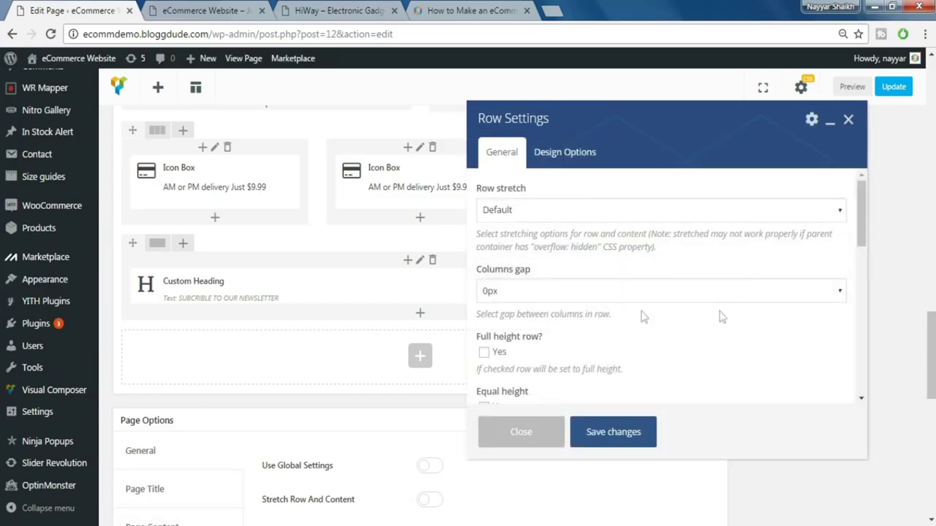
pyautogui.click(573, 162)
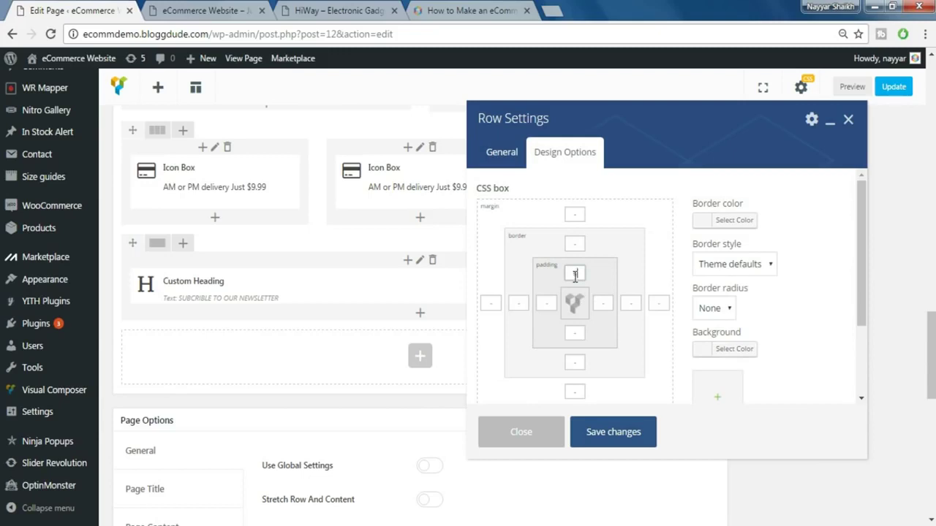
pyautogui.click(577, 335)
pyautogui.click(627, 438)
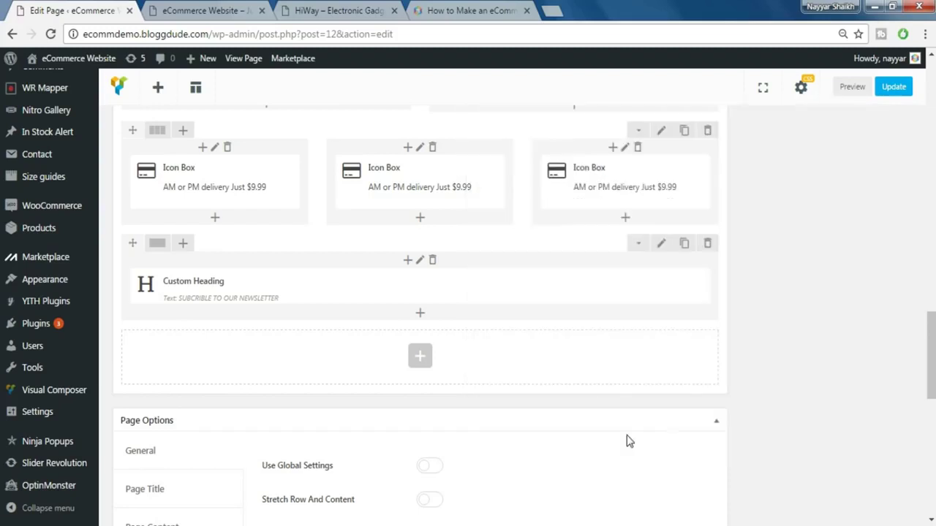
# - Split the heading row into two equal 1/2 + 1/2 columns
pyautogui.click(340, 8)
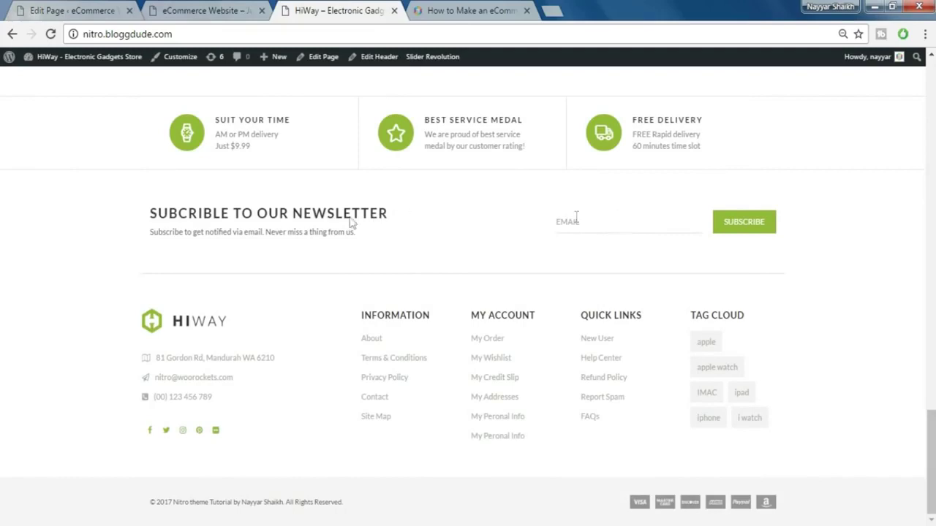
pyautogui.moveTo(302, 208); pyautogui.dragTo(302, 235)
pyautogui.click(309, 244)
pyautogui.click(72, 9)
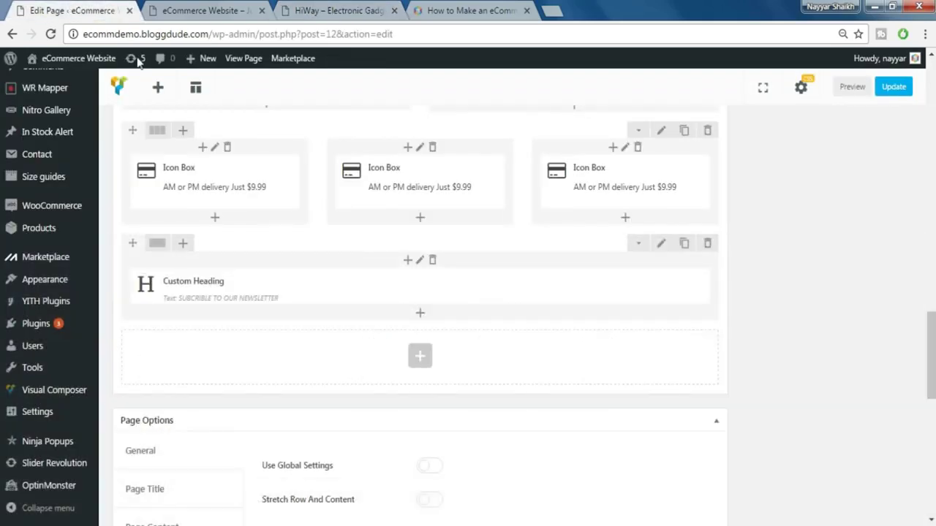
pyautogui.moveTo(163, 248)
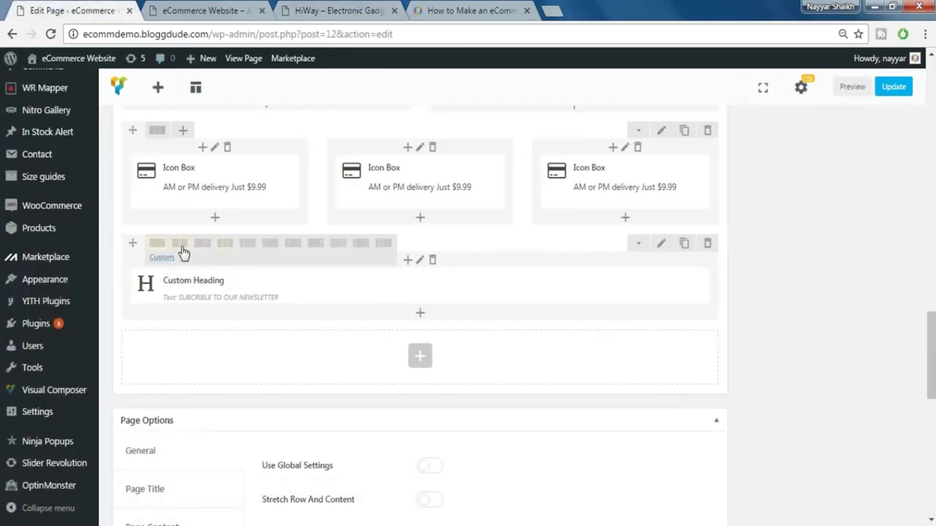
pyautogui.click(180, 247)
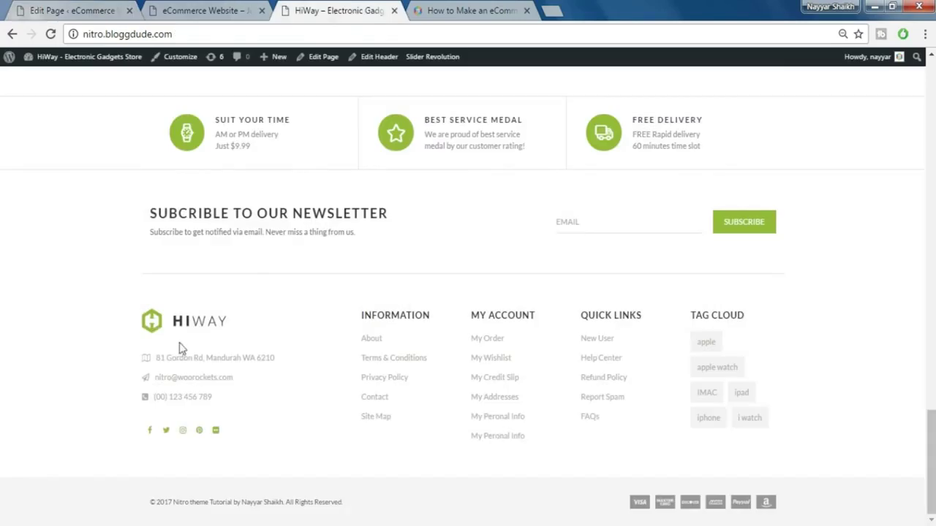
# - Select the newsletter subtitle line on the live HiWay site for copying
pyautogui.click(336, 10)
pyautogui.tripleClick(266, 231)
pyautogui.hotkey('ctrl', 'c')
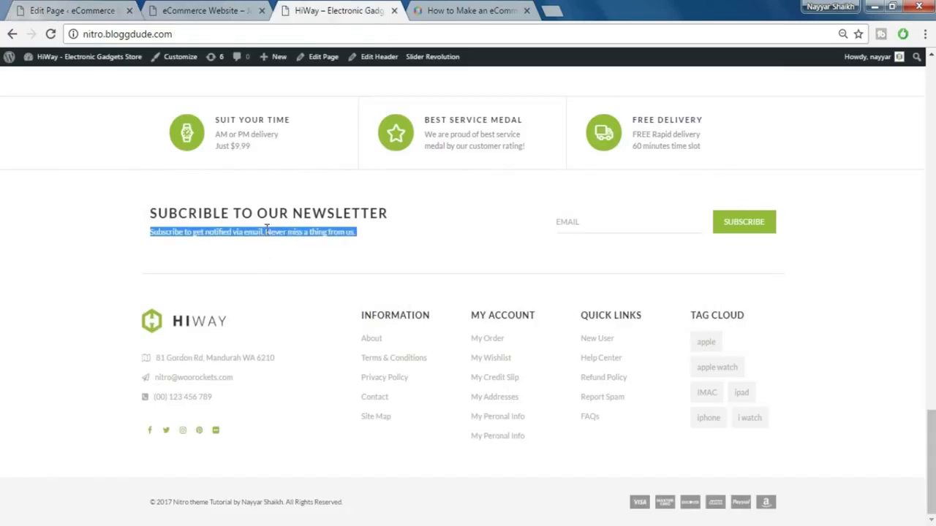
pyautogui.click(264, 248)
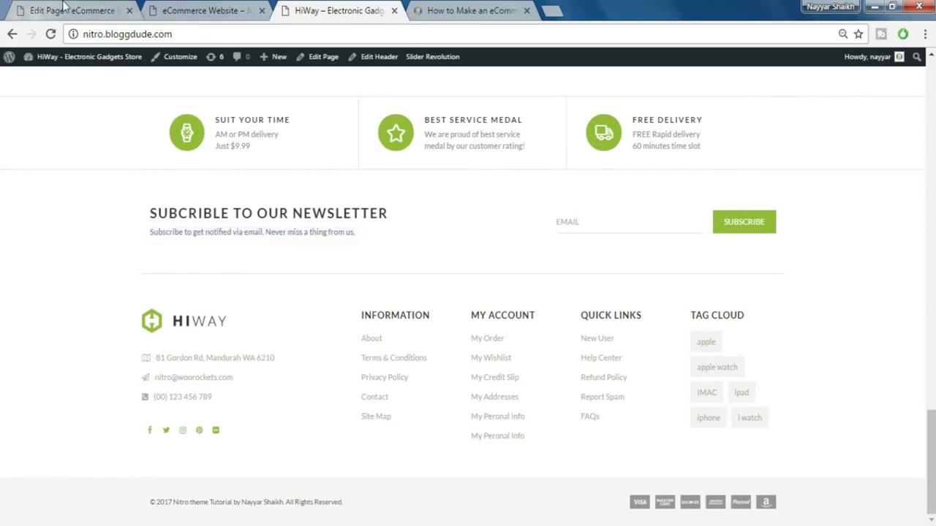
pyautogui.click(67, 10)
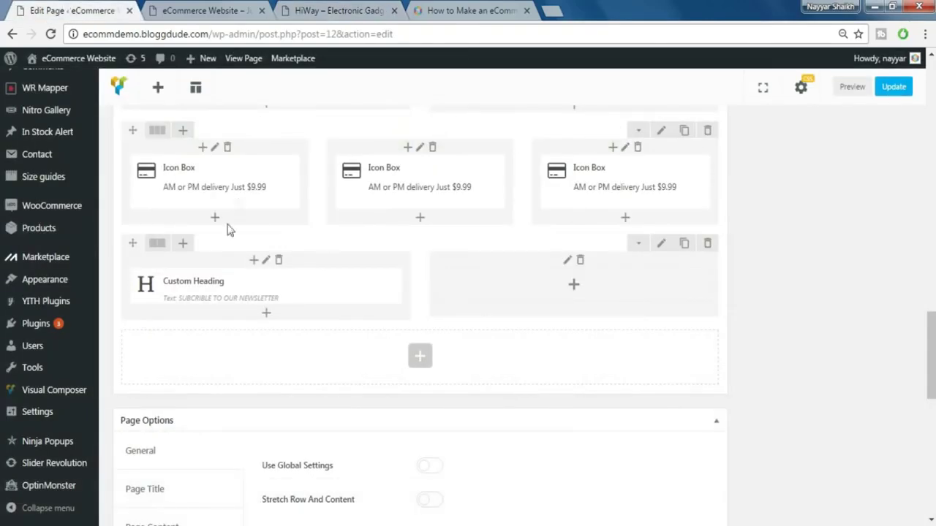
# - Add a Text Block reading 'Subscribe to get notified via email. Never miss a thing from us.'
pyautogui.click(265, 312)
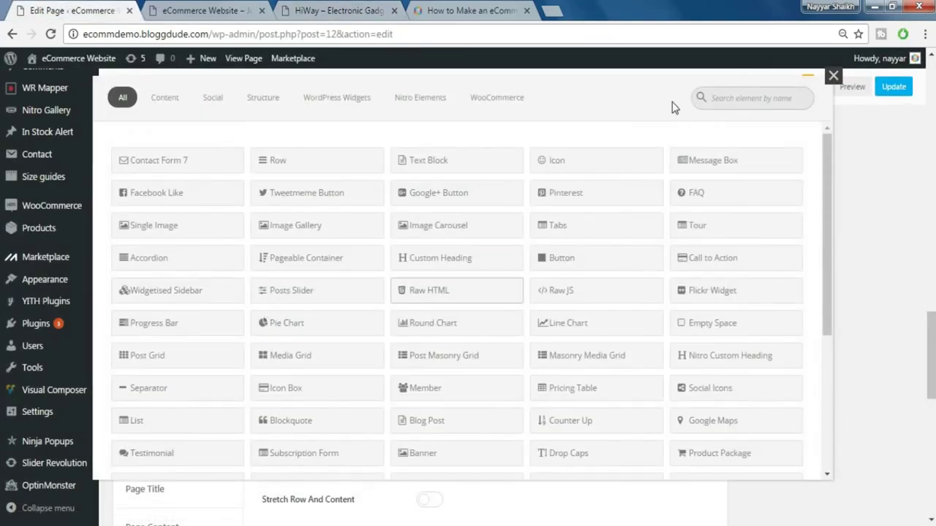
pyautogui.click(717, 94)
pyautogui.write('text')
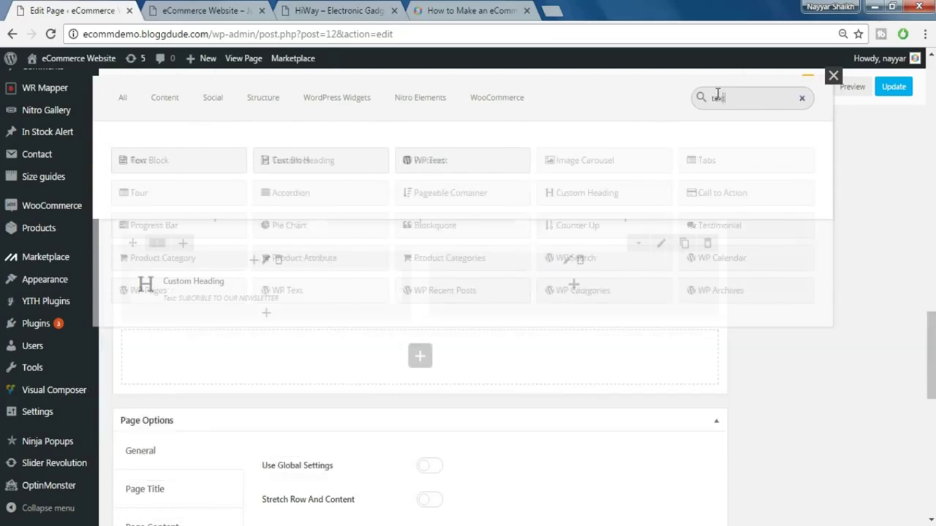
pyautogui.click(190, 163)
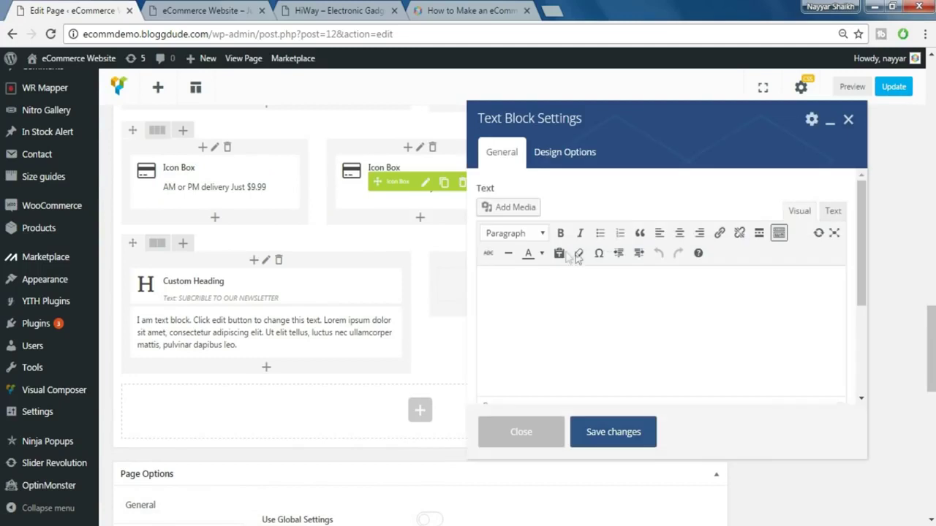
pyautogui.click(576, 315)
pyautogui.hotkey('ctrl', 'a')
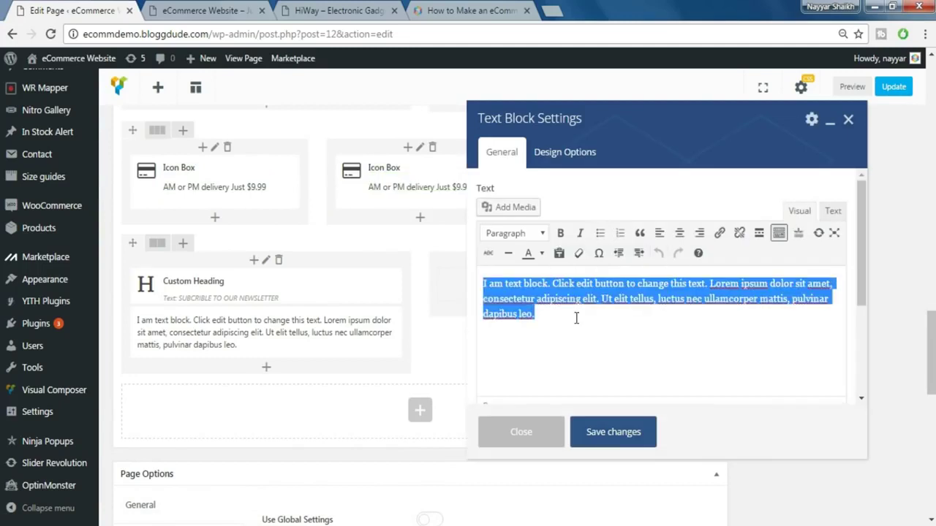
pyautogui.hotkey('ctrl', 'v')
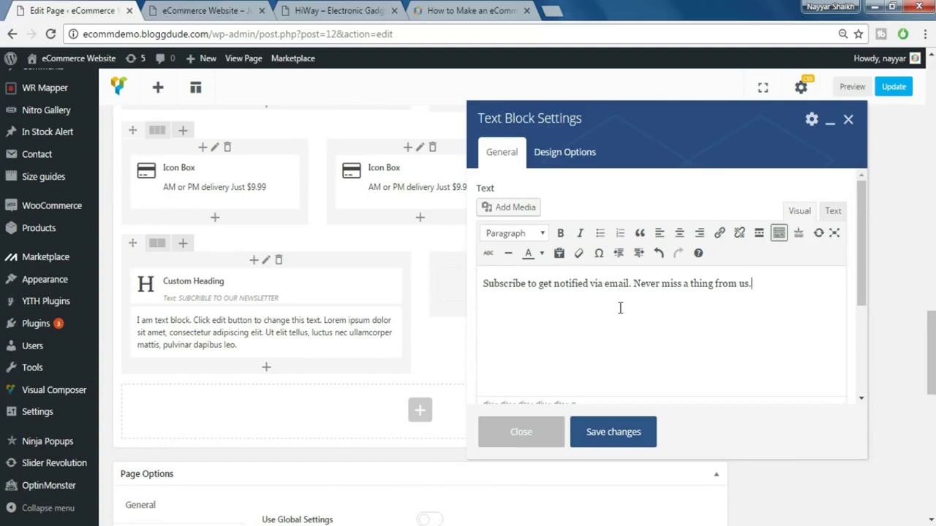
# - Set the Text Block's design-options margin, save it, and compare with the live site
pyautogui.click(565, 153)
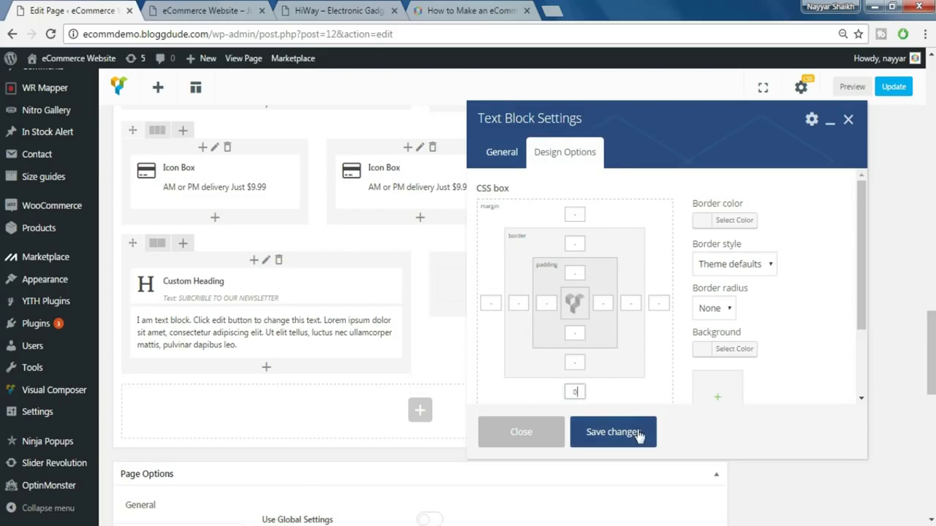
pyautogui.click(614, 432)
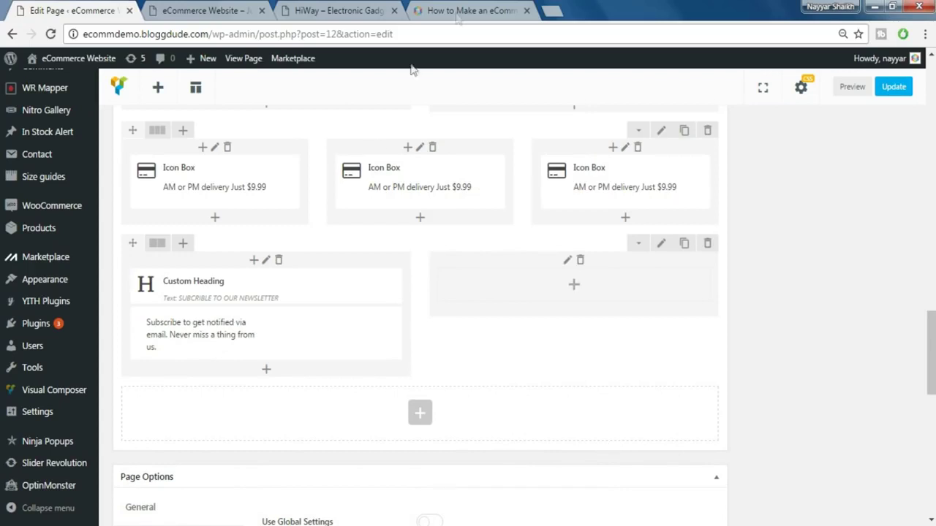
pyautogui.click(343, 9)
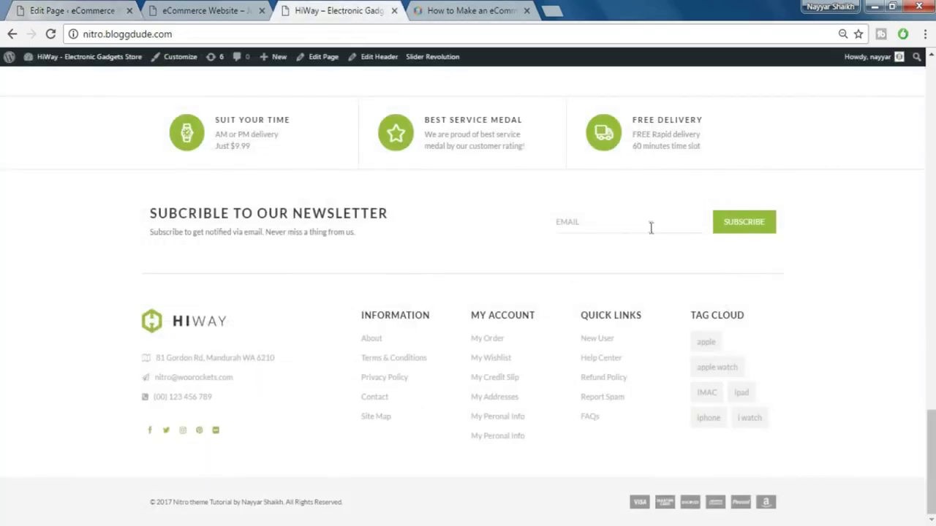
pyautogui.click(98, 9)
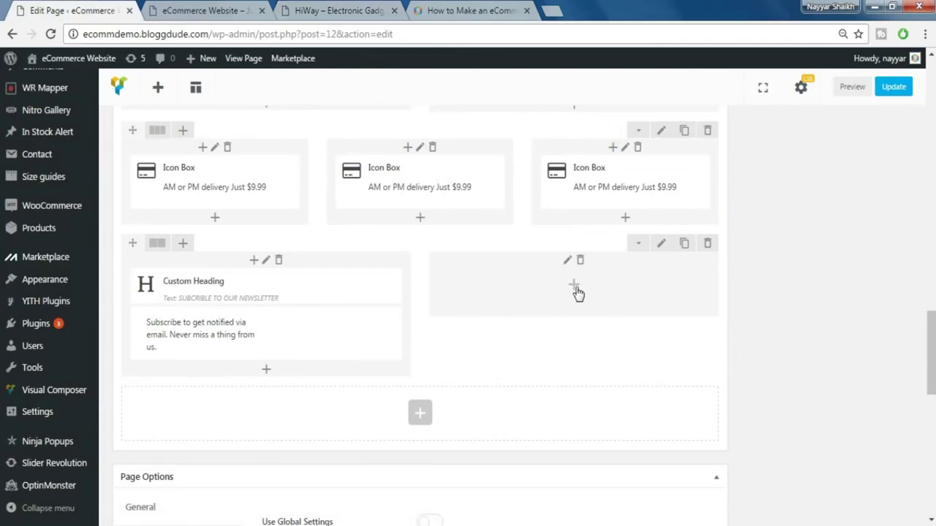
# - Add a Subscription Form element, searched as 'sub', to the empty right column
pyautogui.click(573, 285)
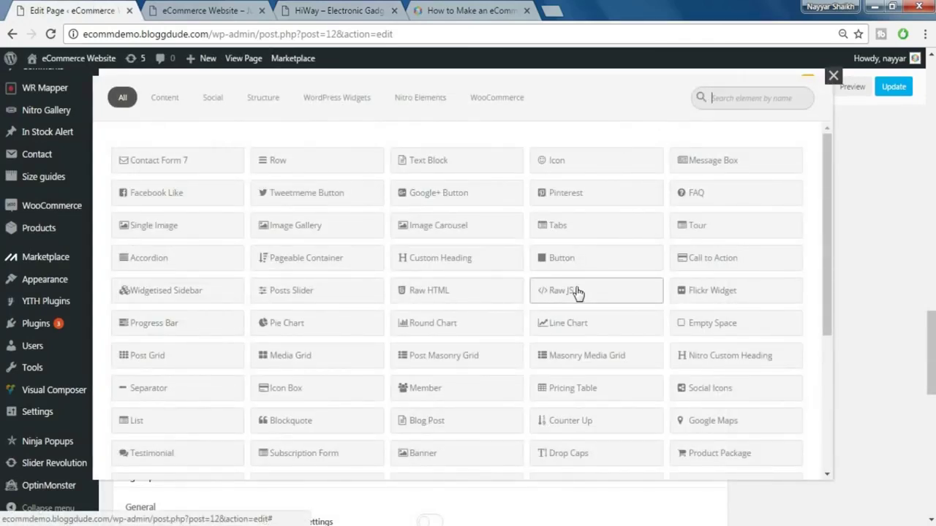
pyautogui.write('sub')
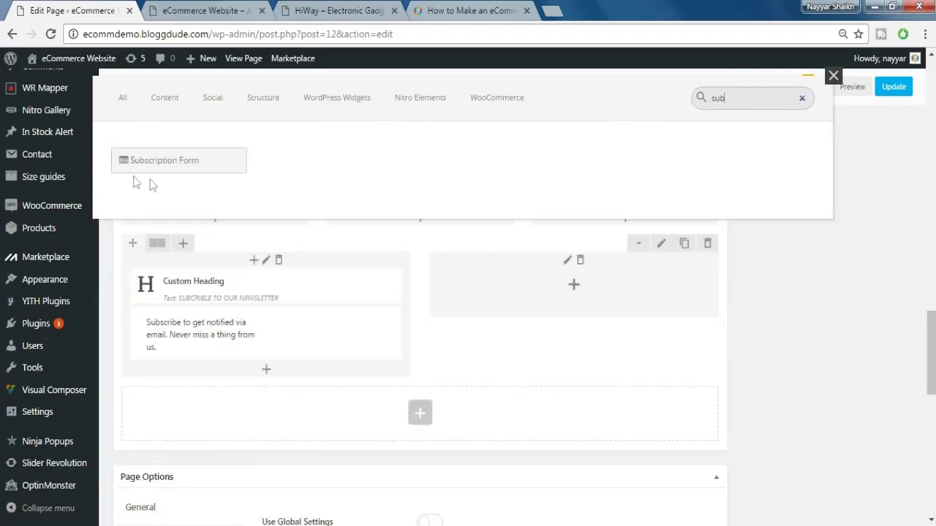
pyautogui.click(183, 166)
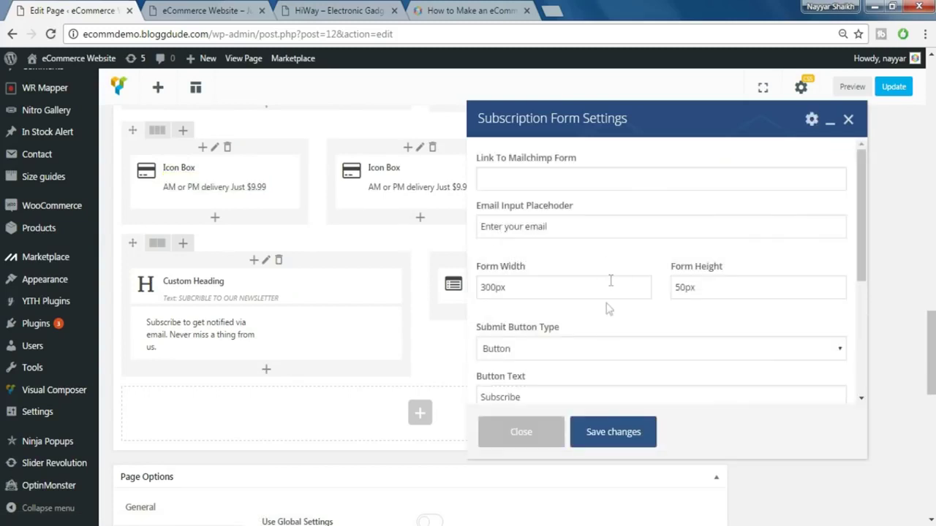
pyautogui.scroll(-5, 604, 292)
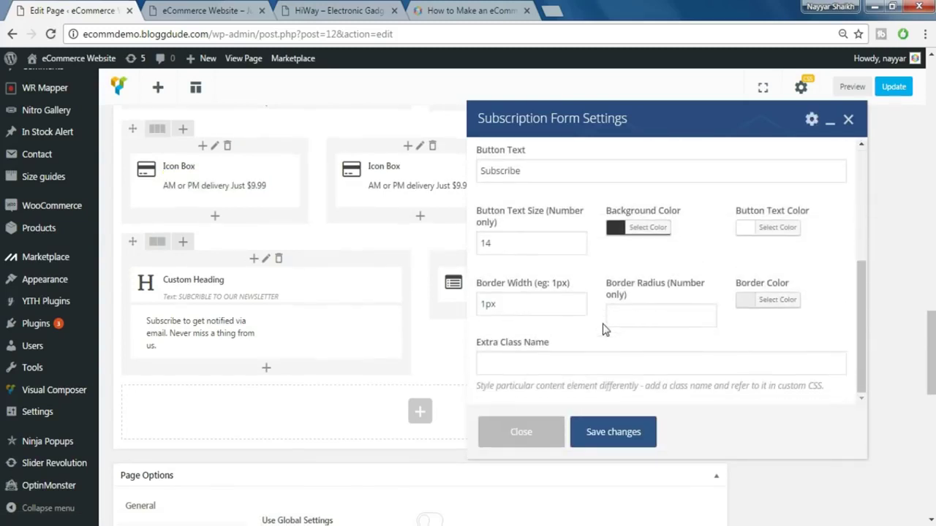
pyautogui.scroll(10, 604, 329)
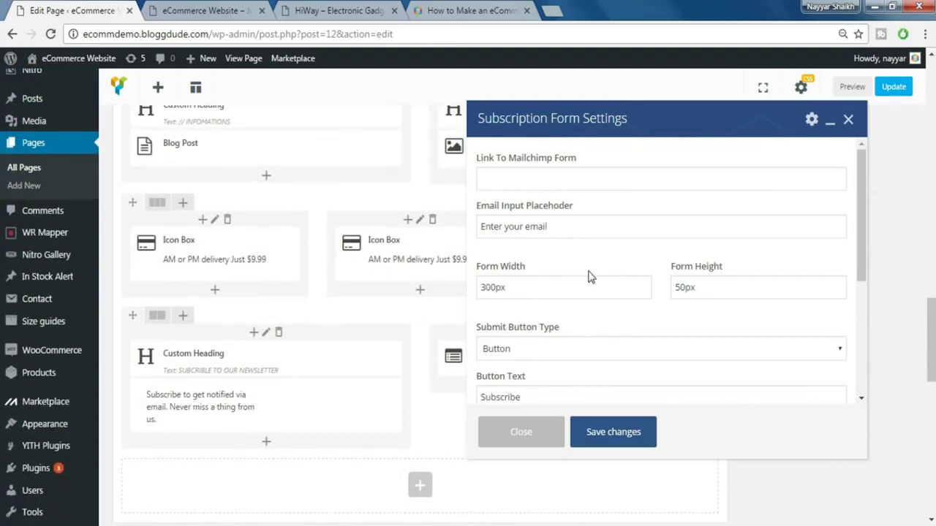
pyautogui.scroll(-5, 591, 277)
pyautogui.scroll(5, 591, 276)
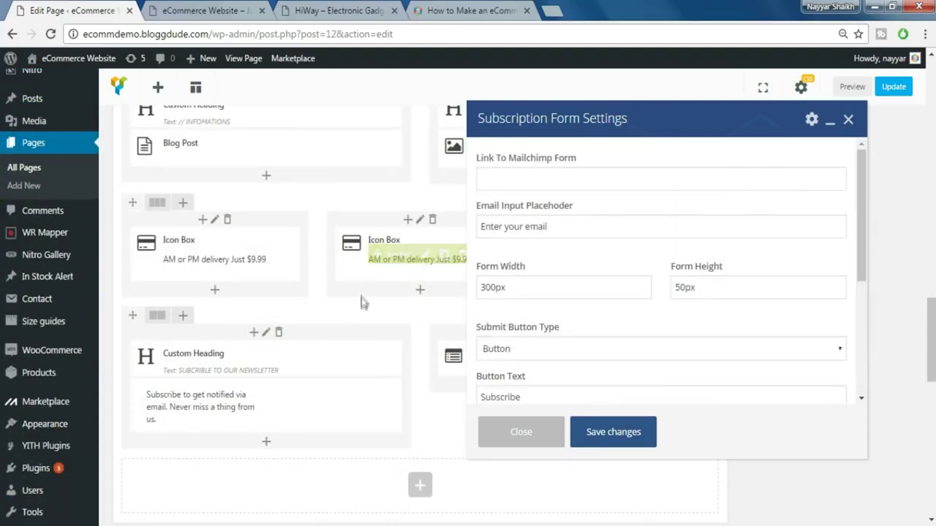
pyautogui.scroll(-1, 363, 302)
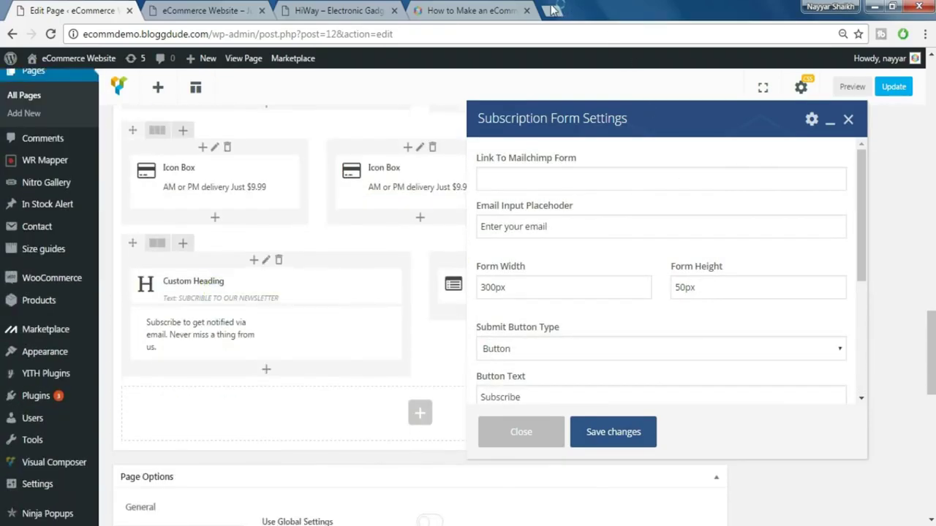
# - Go to mailchimp.com in a new tab, log in, and start a new list from Lists
pyautogui.click(554, 10)
pyautogui.write('mail')
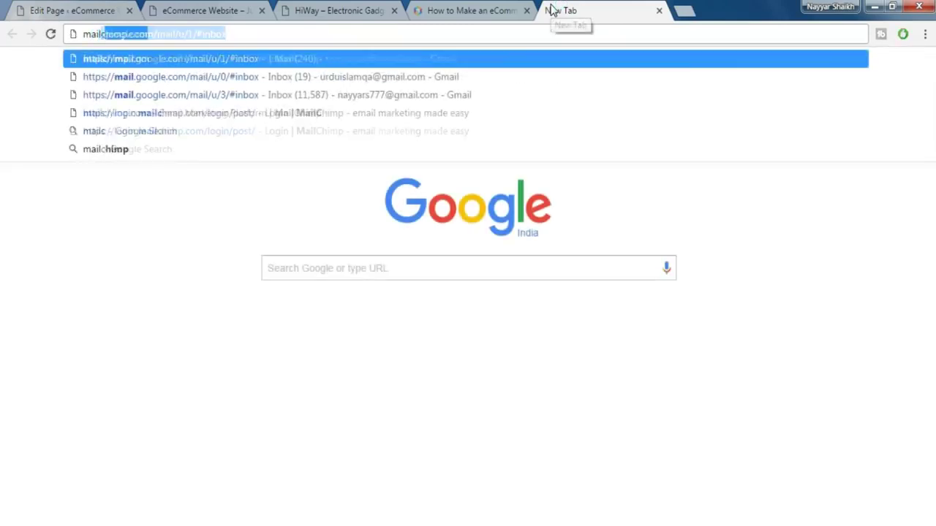
pyautogui.write('c')
pyautogui.press('Return')
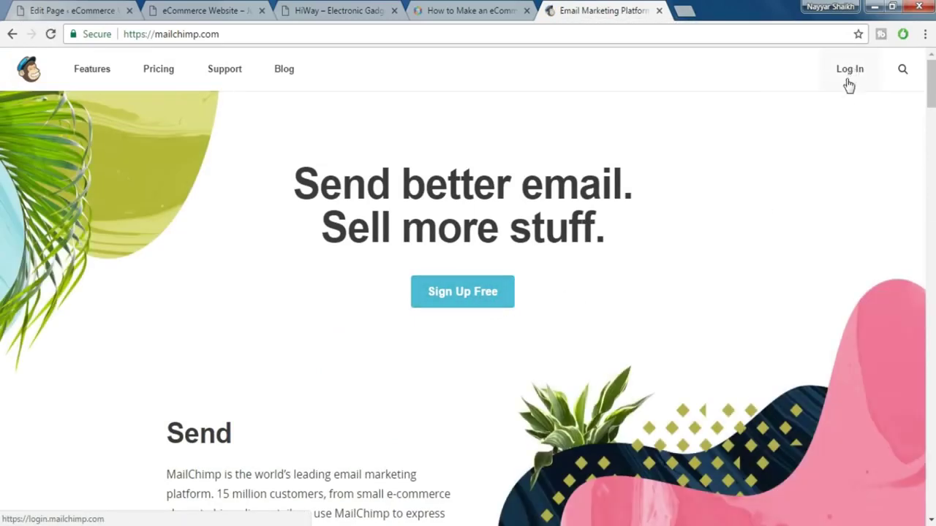
pyautogui.click(843, 74)
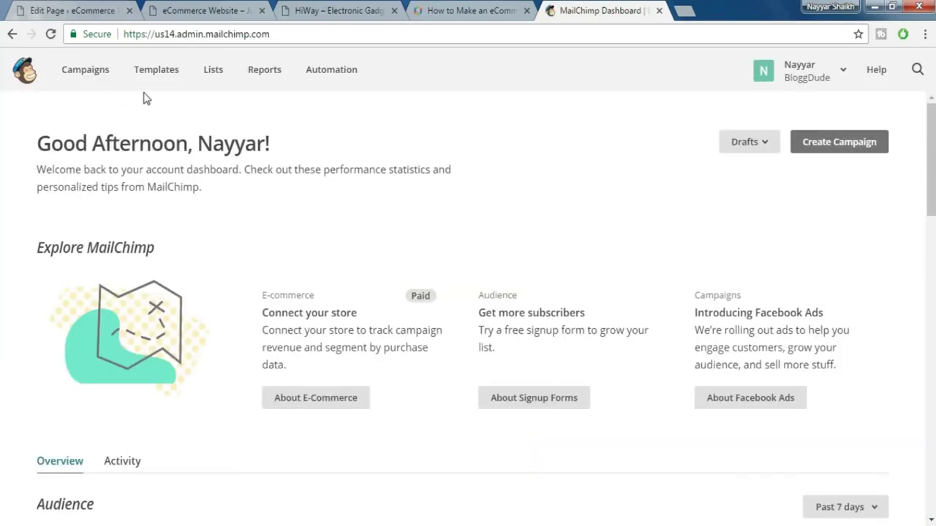
pyautogui.click(213, 82)
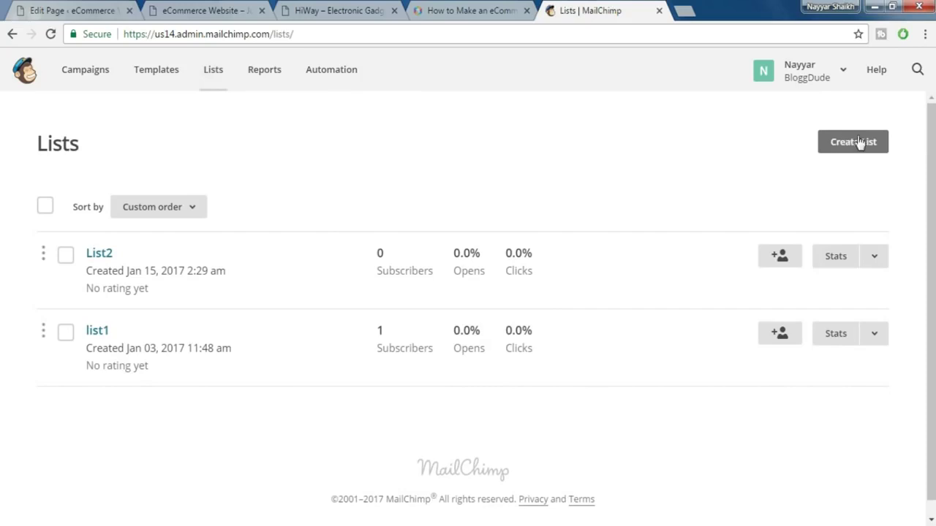
pyautogui.click(850, 146)
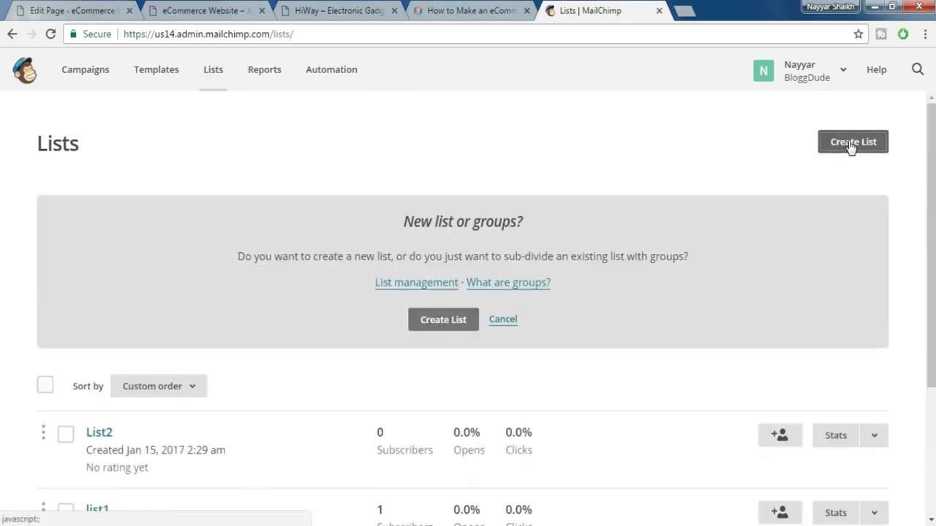
# - Create a new Mailchimp list named List3 and autofill its default from e-mail address
pyautogui.click(443, 320)
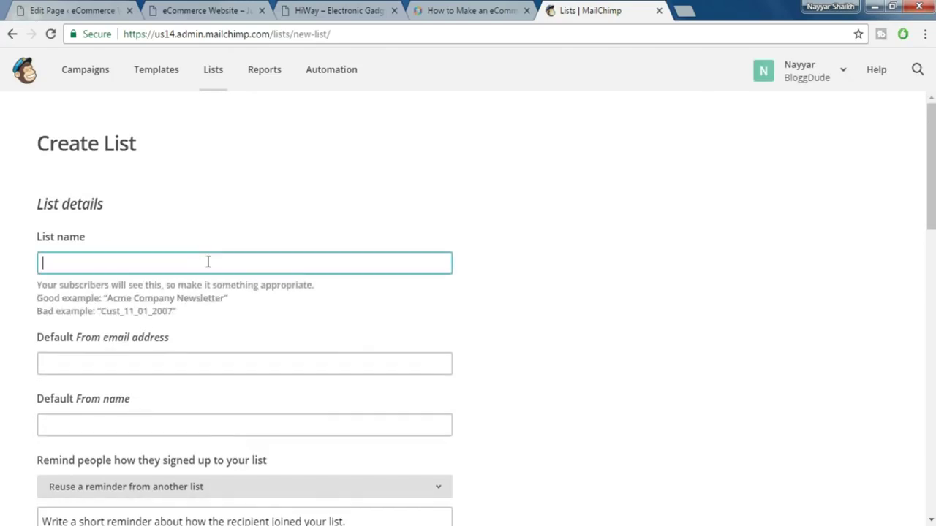
pyautogui.write('List3')
pyautogui.click(142, 364)
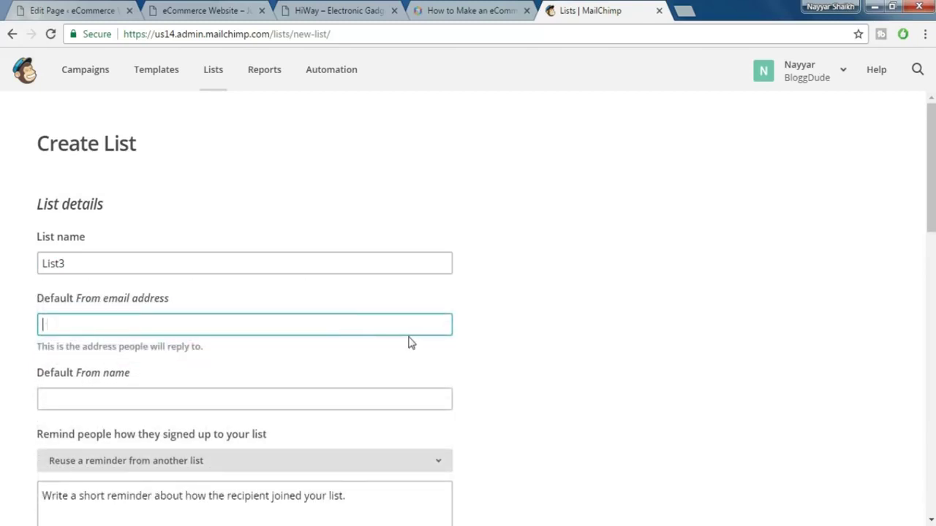
pyautogui.write('re')
pyautogui.click(160, 345)
# - Enter "Name" as the default from name and scroll down to the Save button
pyautogui.scroll(-2, 556, 341)
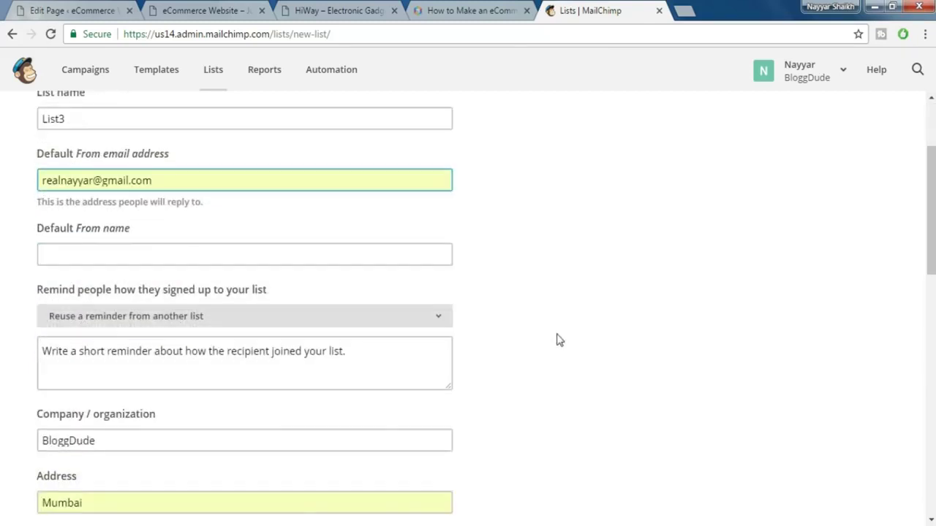
pyautogui.click(158, 257)
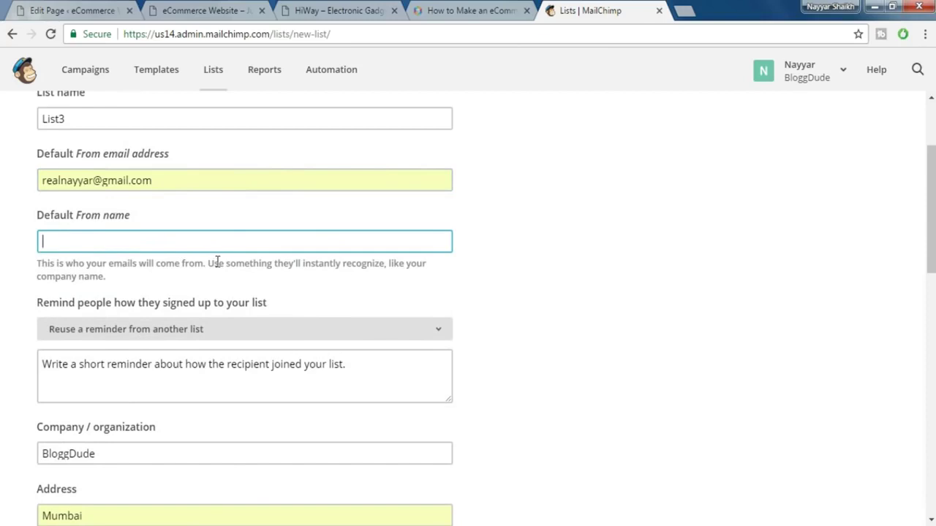
pyautogui.write('Name')
pyautogui.scroll(-3, 514, 497)
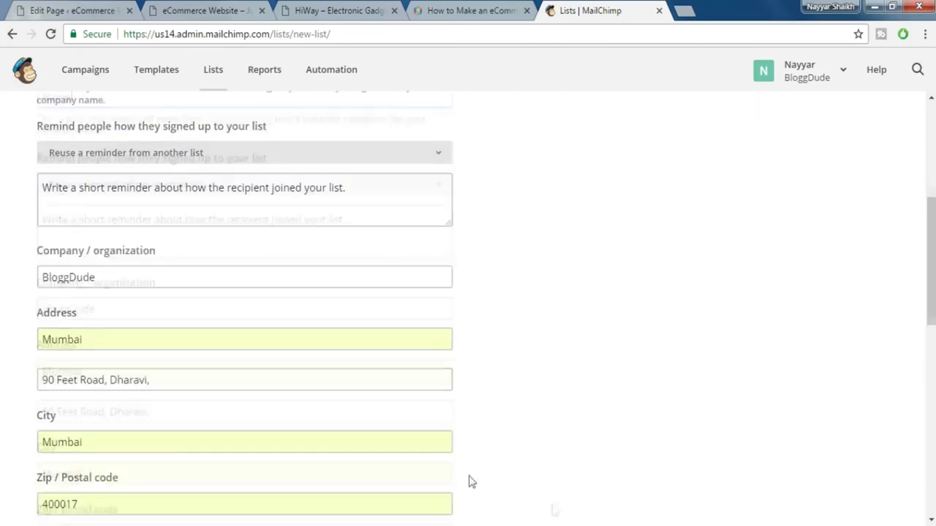
pyautogui.scroll(-1, 125, 263)
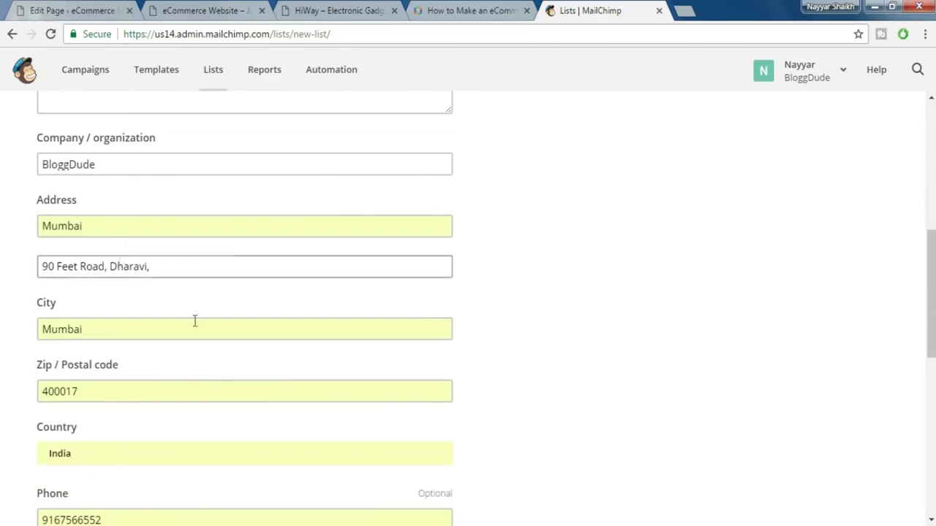
pyautogui.scroll(-3, 195, 319)
pyautogui.scroll(-4, 447, 435)
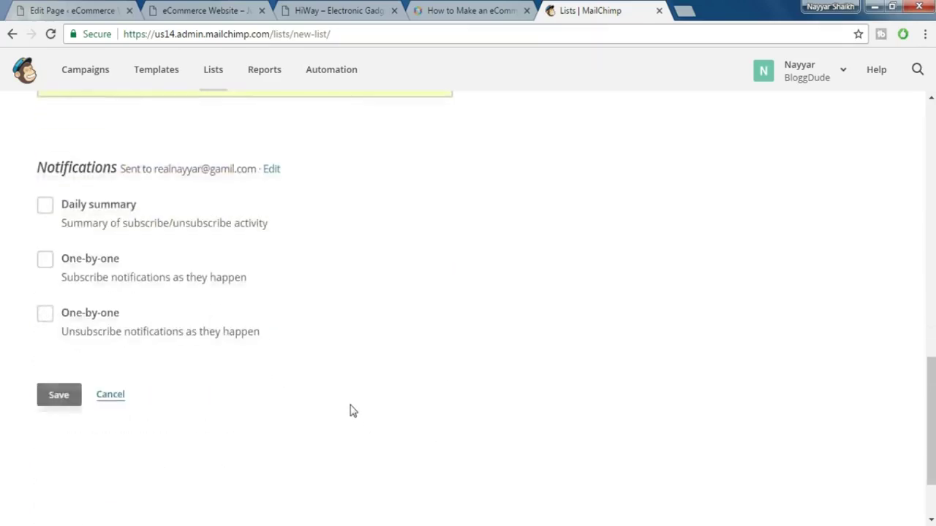
# - Save List3 and bring up its embedded signup form code
pyautogui.click(63, 334)
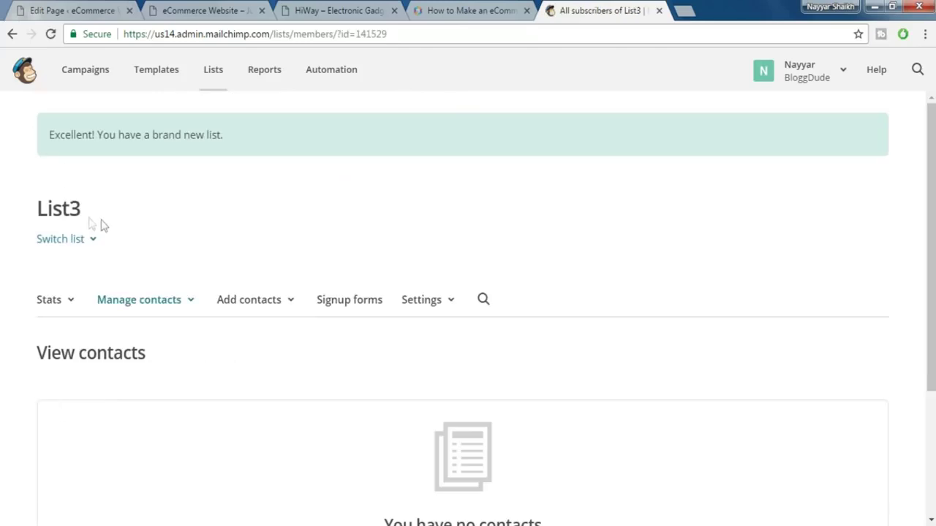
pyautogui.click(339, 307)
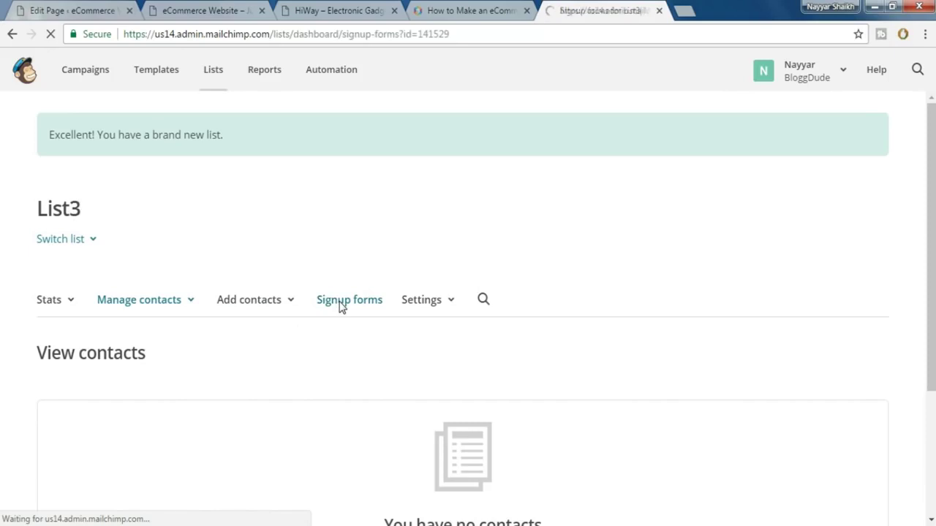
pyautogui.scroll(-2, 359, 299)
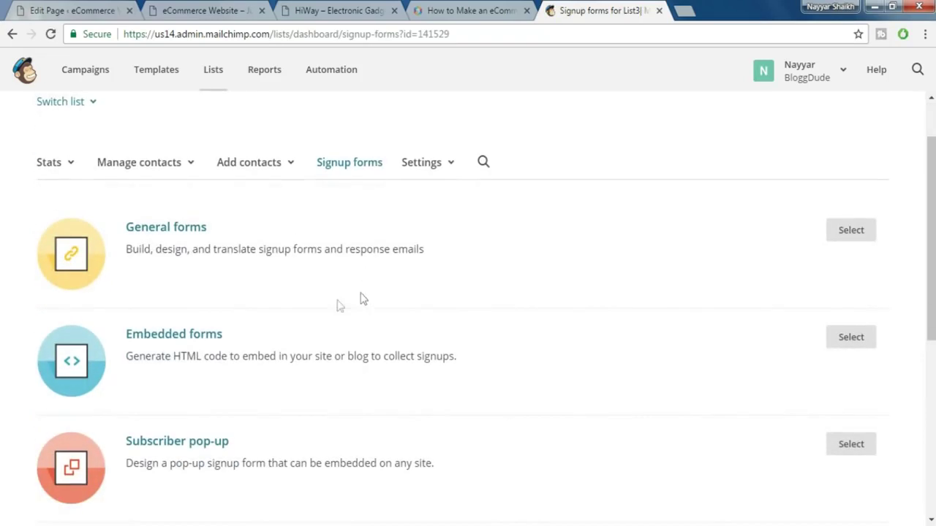
pyautogui.click(186, 341)
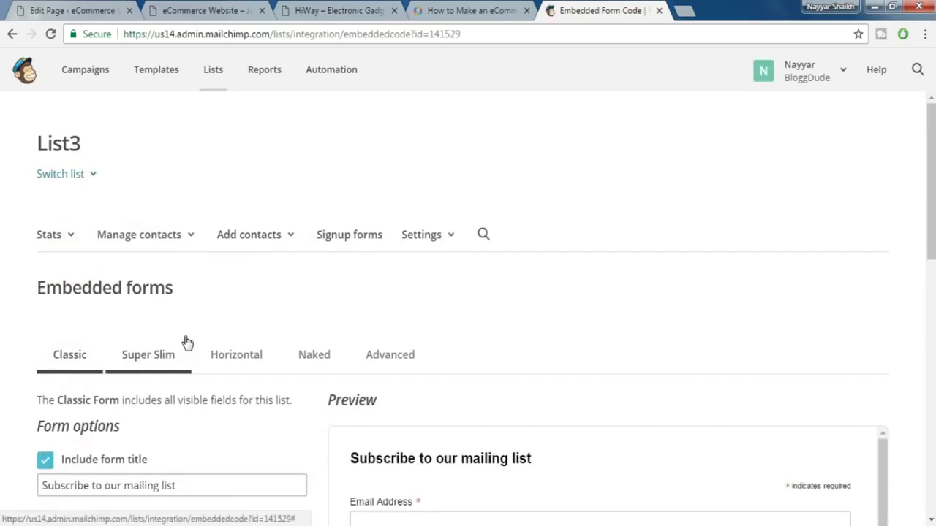
pyautogui.scroll(-3, 411, 329)
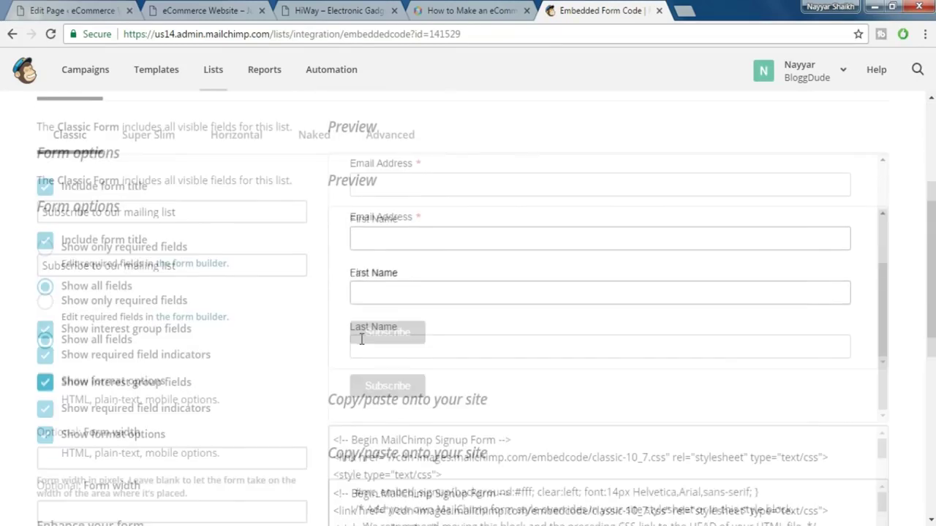
pyautogui.scroll(-3, 409, 333)
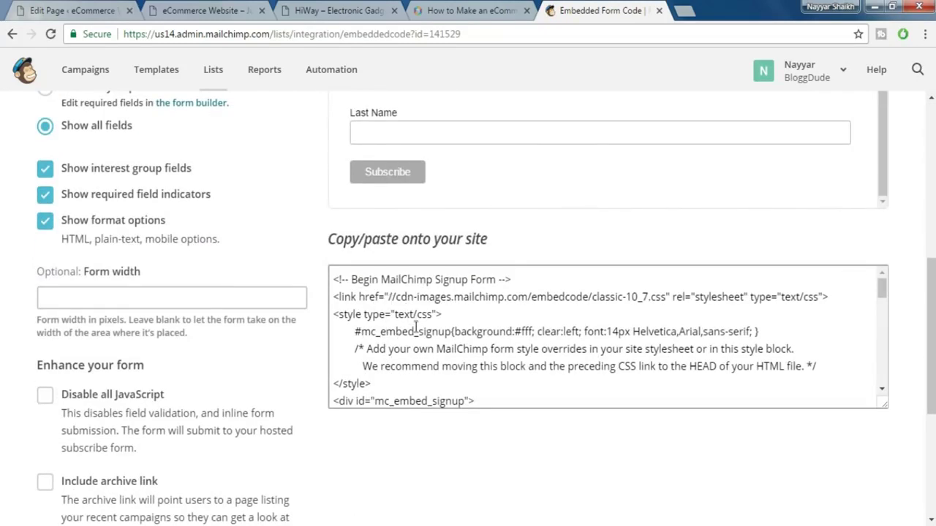
pyautogui.scroll(-3, 415, 329)
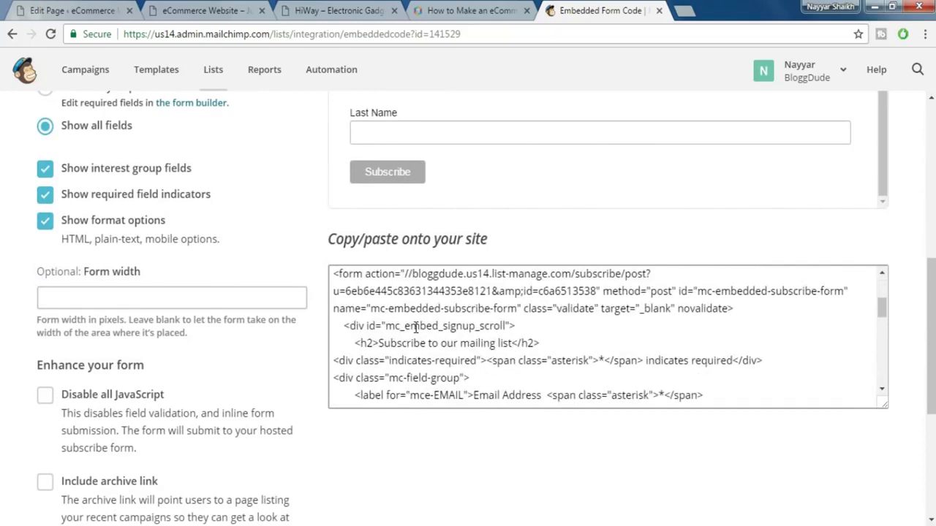
# - Select and copy the form action subscribe URL from the embed code
pyautogui.moveTo(335, 277); pyautogui.dragTo(360, 277)
pyautogui.hotkey('ctrl', 'a')
pyautogui.click(379, 361)
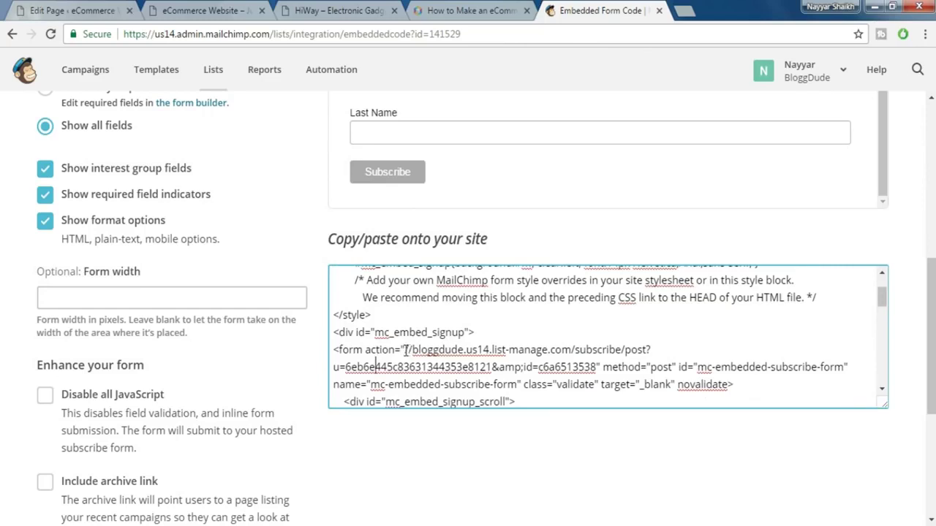
pyautogui.click(597, 367)
pyautogui.hotkey('shift', 'Left')
pyautogui.hotkey('shift', 'Left')
pyautogui.hotkey('shift', 'Left')
pyautogui.hotkey('shift', 'Left')
pyautogui.hotkey('shift', 'Left')
pyautogui.hotkey('shift', 'Left')
pyautogui.hotkey('shift', 'Left')
pyautogui.hotkey('shift', 'Left')
pyautogui.hotkey('shift', 'Left')
pyautogui.hotkey('shift', 'Left')
pyautogui.hotkey('shift', 'Left')
pyautogui.hotkey('shift', 'Left')
pyautogui.hotkey('shift', 'Left')
pyautogui.hotkey('shift', 'Left')
pyautogui.hotkey('shift', 'Left')
pyautogui.hotkey('shift', 'Left')
pyautogui.hotkey('shift', 'Left')
pyautogui.hotkey('shift', 'Left')
pyautogui.hotkey('shift', 'Left')
pyautogui.hotkey('shift', 'Left')
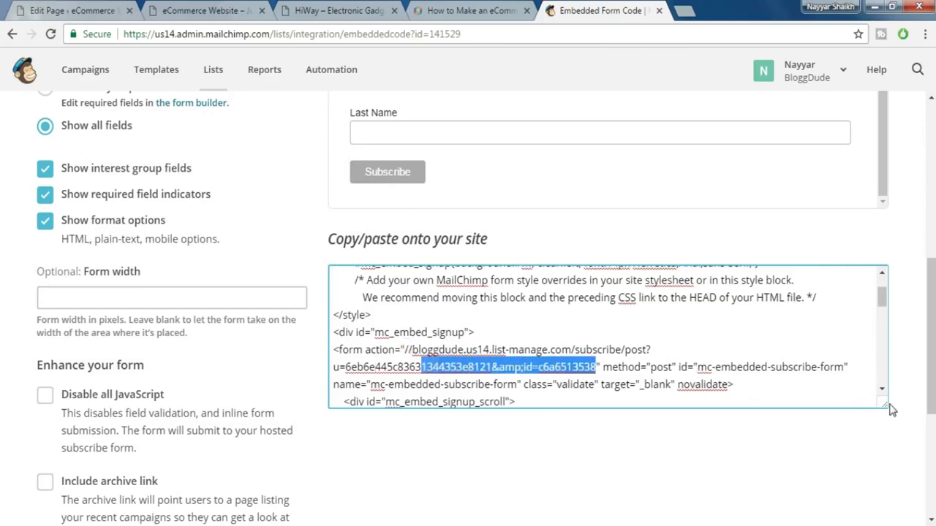
pyautogui.hotkey('shift', 'Left')
pyautogui.hotkey('shift', 'Left')
pyautogui.hotkey('shift', 'Left')
pyautogui.hotkey('shift', 'Left')
pyautogui.hotkey('shift', 'Left')
pyautogui.hotkey('shift', 'Left')
pyautogui.hotkey('shift', 'Left')
pyautogui.hotkey('shift', 'Left')
pyautogui.hotkey('shift', 'Left')
pyautogui.hotkey('shift', 'Left')
pyautogui.hotkey('shift', 'Left')
pyautogui.hotkey('shift', 'Left')
pyautogui.hotkey('shift', 'Left')
pyautogui.hotkey('shift', 'Left')
pyautogui.hotkey('shift', 'Left')
pyautogui.hotkey('shift', 'Left')
pyautogui.hotkey('shift', 'Left')
pyautogui.hotkey('shift', 'Left')
pyautogui.hotkey('shift', 'Left')
pyautogui.hotkey('shift', 'Left')
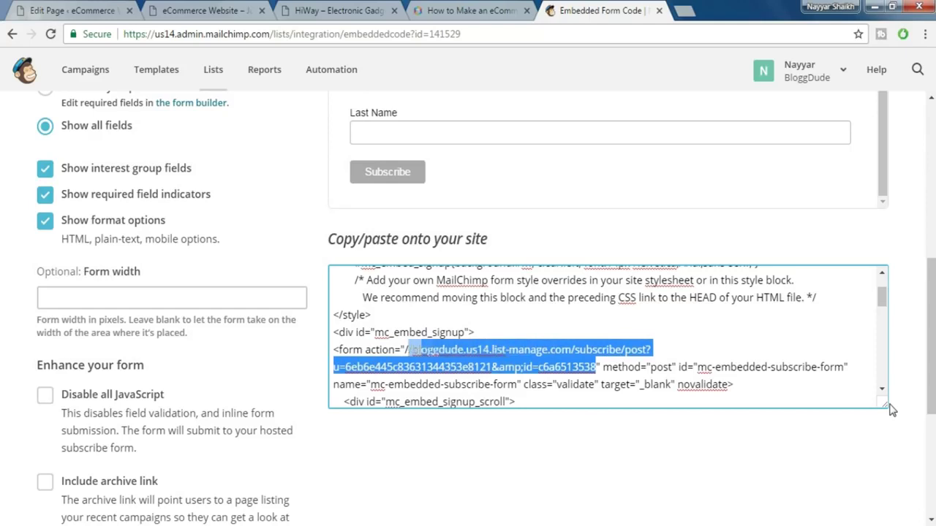
pyautogui.hotkey('shift', 'Right')
pyautogui.hotkey('shift', 'Right')
pyautogui.hotkey('shift', 'Right')
pyautogui.rightClick(438, 366)
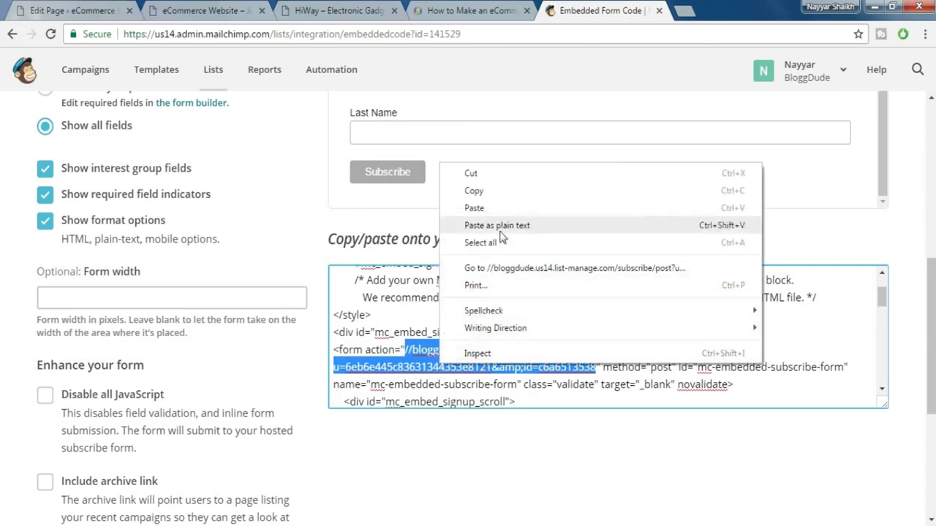
pyautogui.click(474, 191)
pyautogui.click(217, 11)
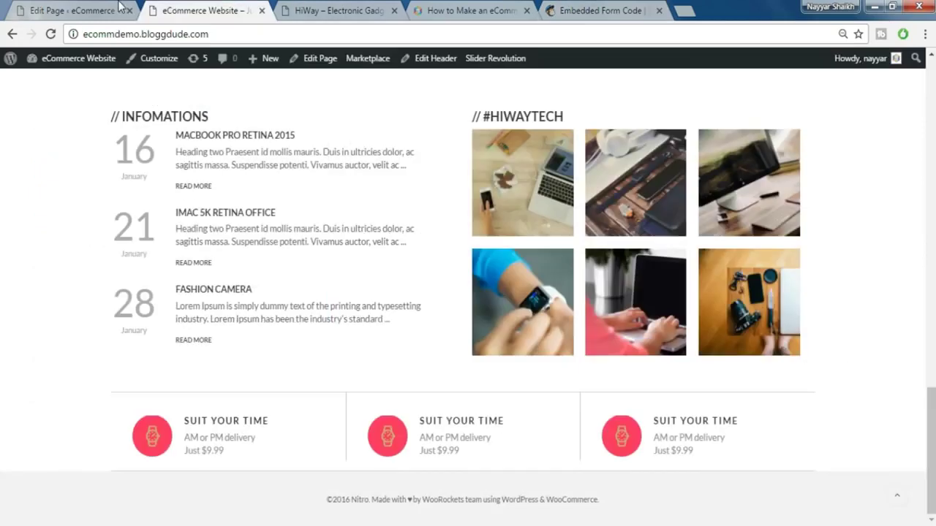
# - Paste the copied Mailchimp subscribe URL into the Link To Mailchimp Form field
pyautogui.click(121, 9)
pyautogui.click(583, 185)
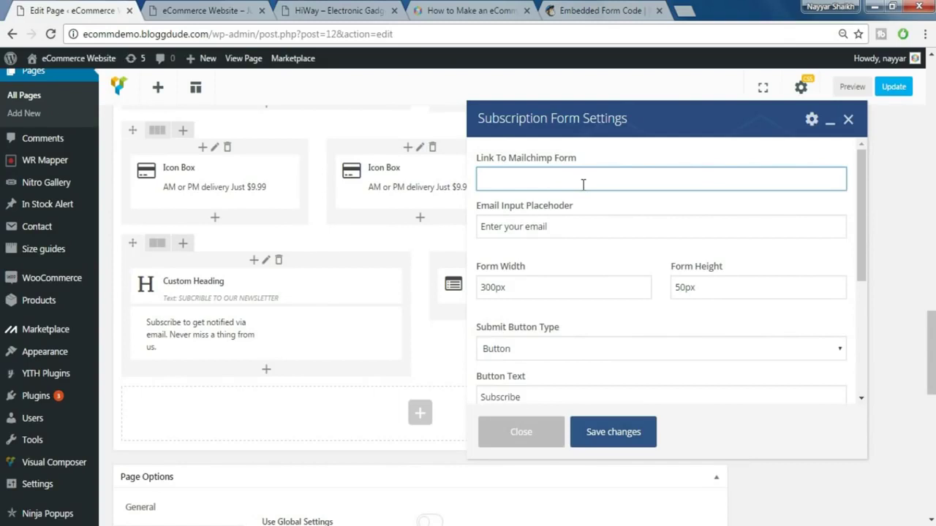
pyautogui.hotkey('ctrl', 'v')
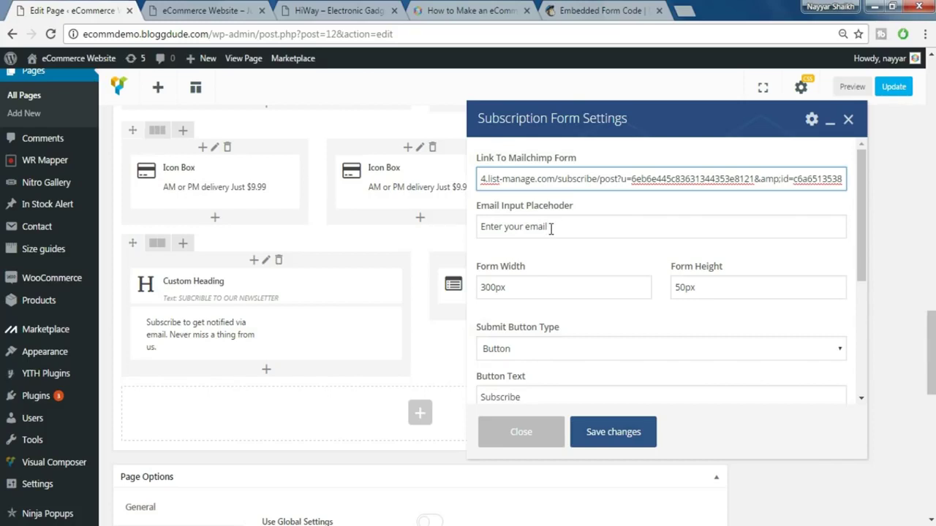
# - Set the subscription Form Width to 400 and Form Height to 40
pyautogui.doubleClick(523, 287)
pyautogui.write('400')
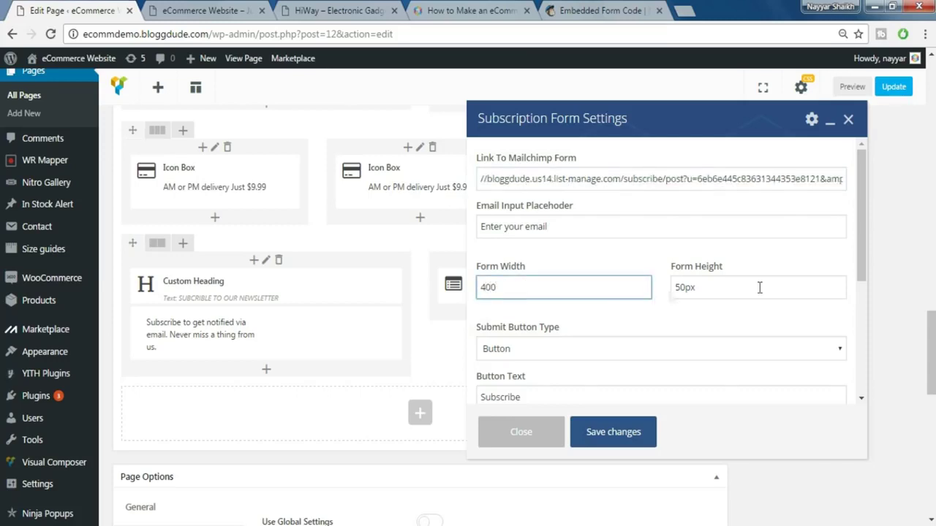
pyautogui.doubleClick(685, 289)
pyautogui.write('40')
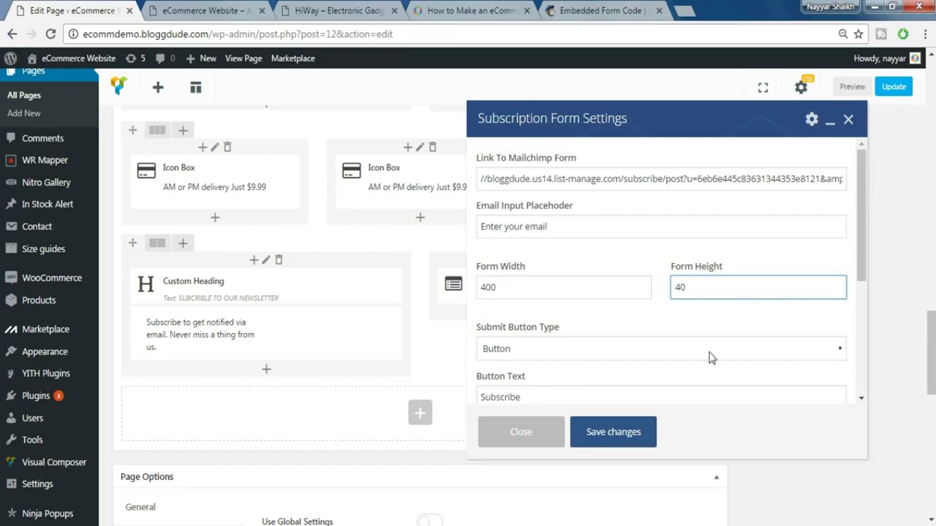
pyautogui.click(618, 314)
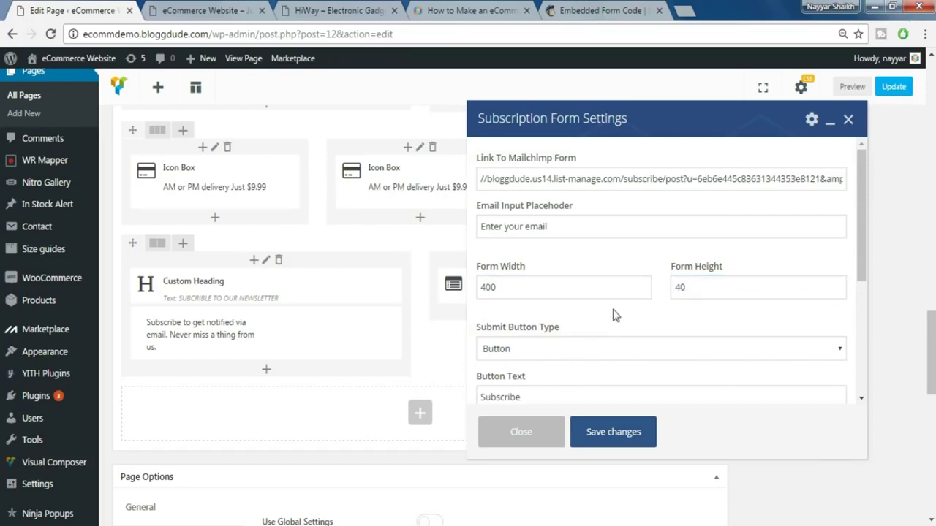
# - Set the subscription button background colour to red #dd3333
pyautogui.scroll(-2, 615, 314)
pyautogui.scroll(-1, 614, 314)
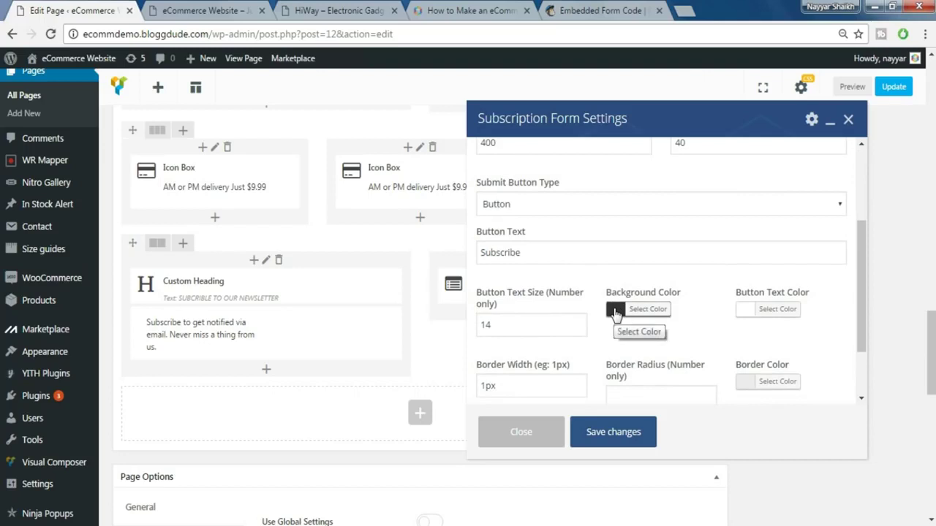
pyautogui.scroll(-2, 615, 312)
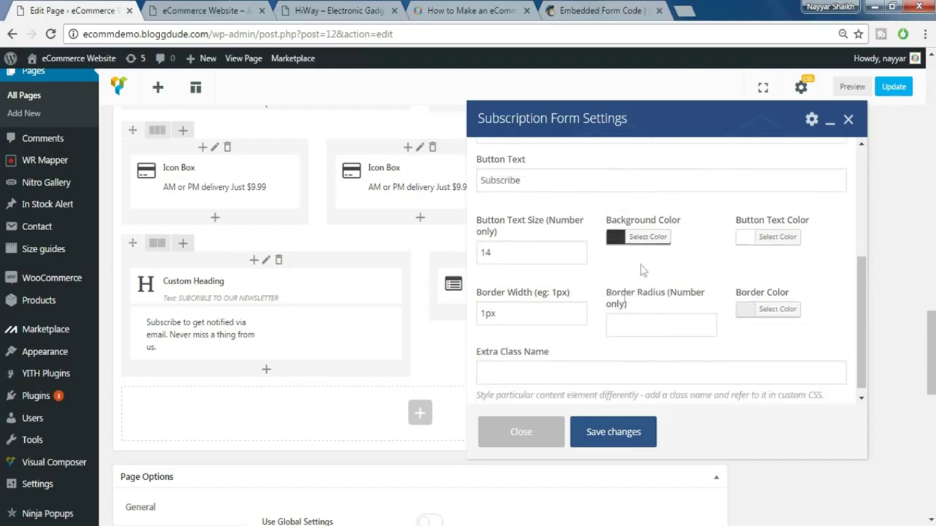
pyautogui.click(648, 237)
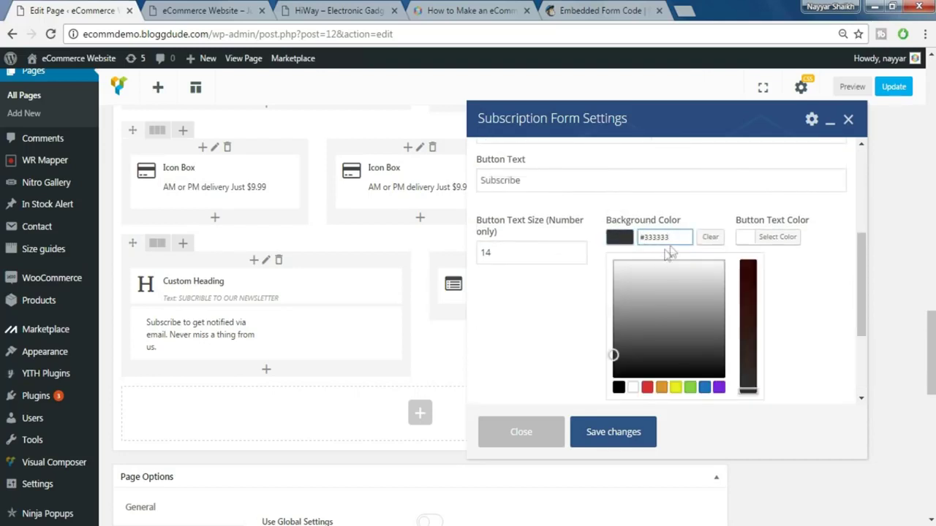
pyautogui.click(690, 388)
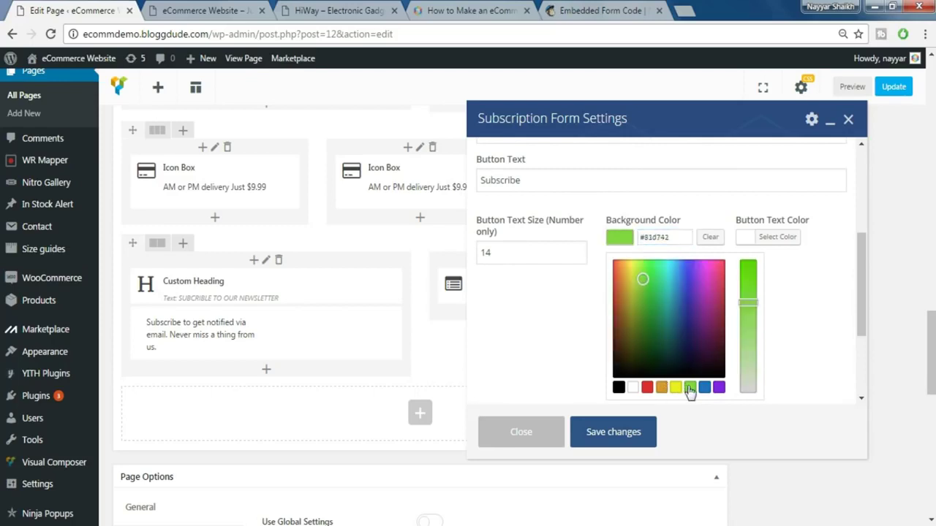
pyautogui.click(647, 388)
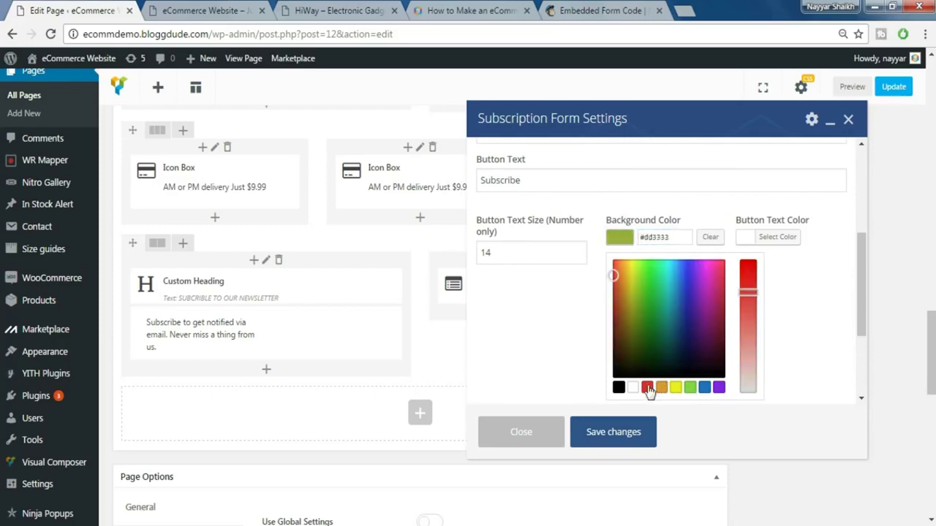
pyautogui.click(785, 314)
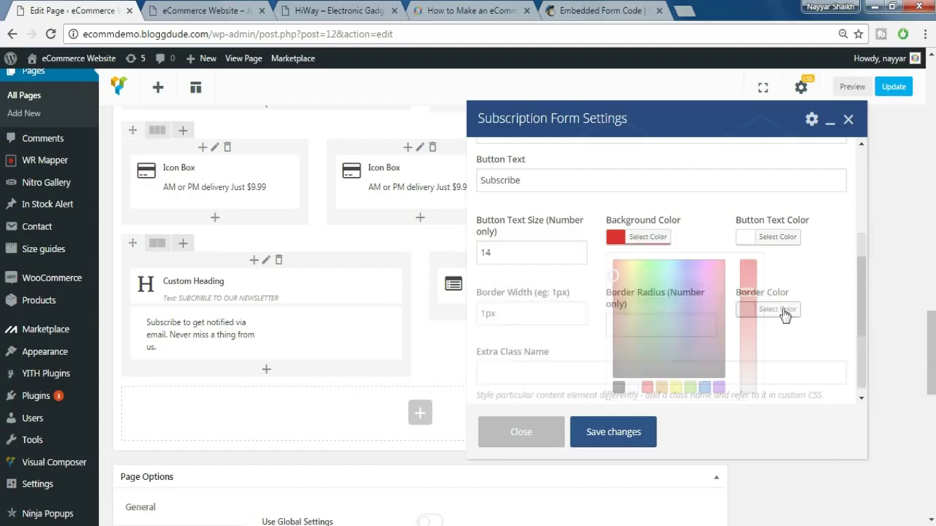
# - Change the button Border Width from 1px to 0
pyautogui.scroll(-1, 728, 324)
pyautogui.click(531, 308)
pyautogui.doubleClick(531, 308)
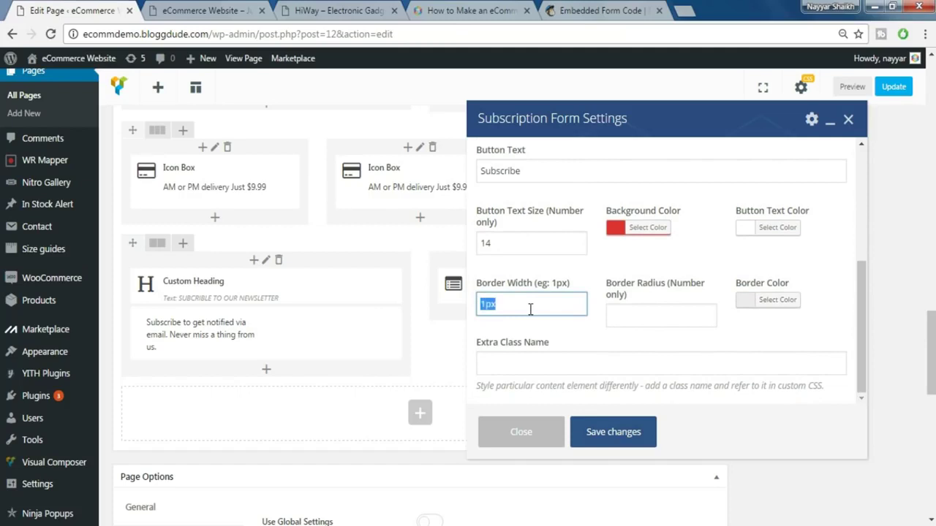
pyautogui.write('0 0')
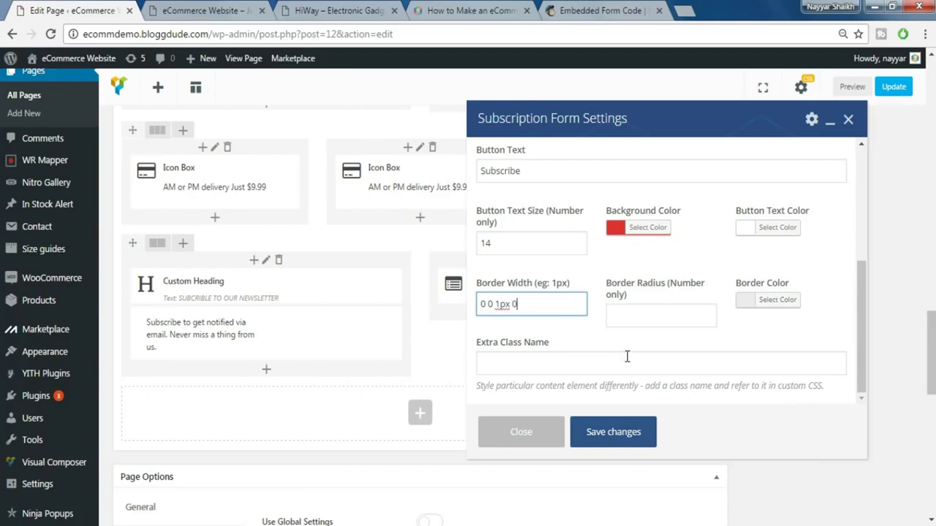
# - Save the subscription form with border width 0 0 1px 0, update the home page, and view the live site
pyautogui.click(618, 438)
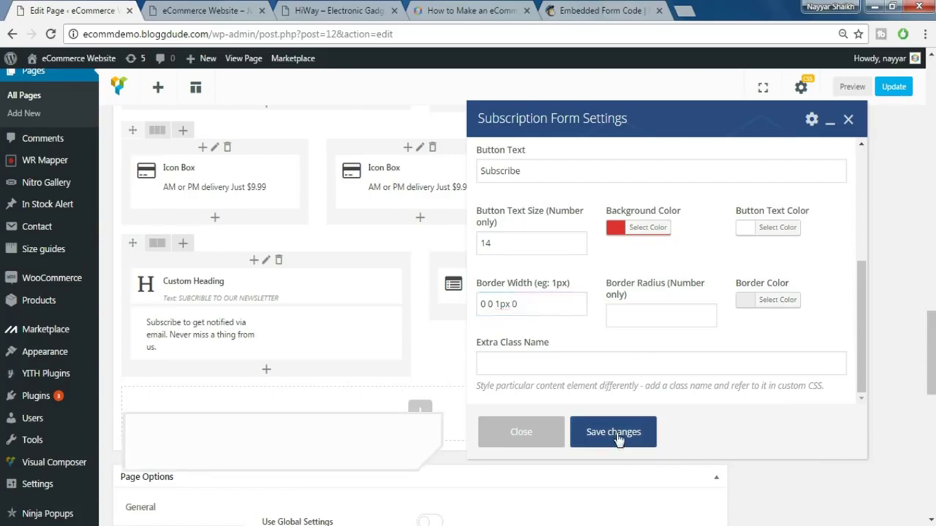
pyautogui.click(899, 90)
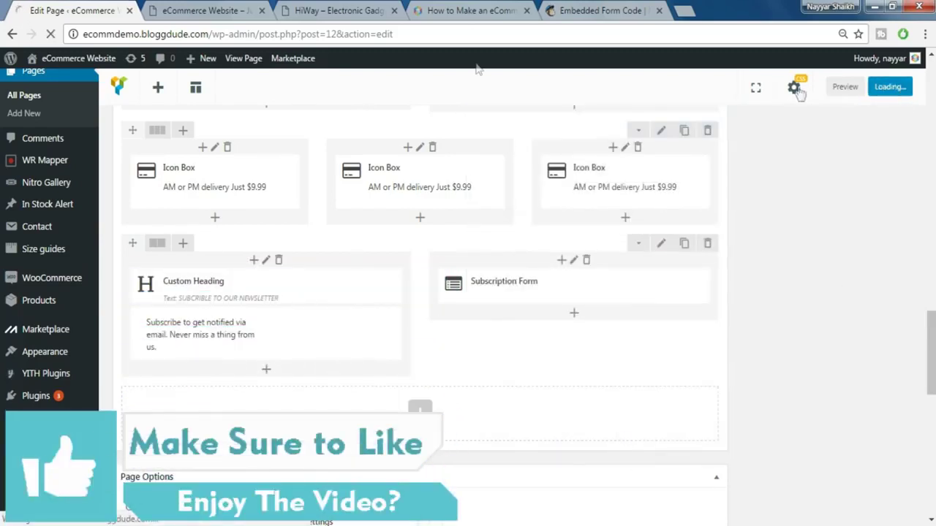
pyautogui.click(219, 15)
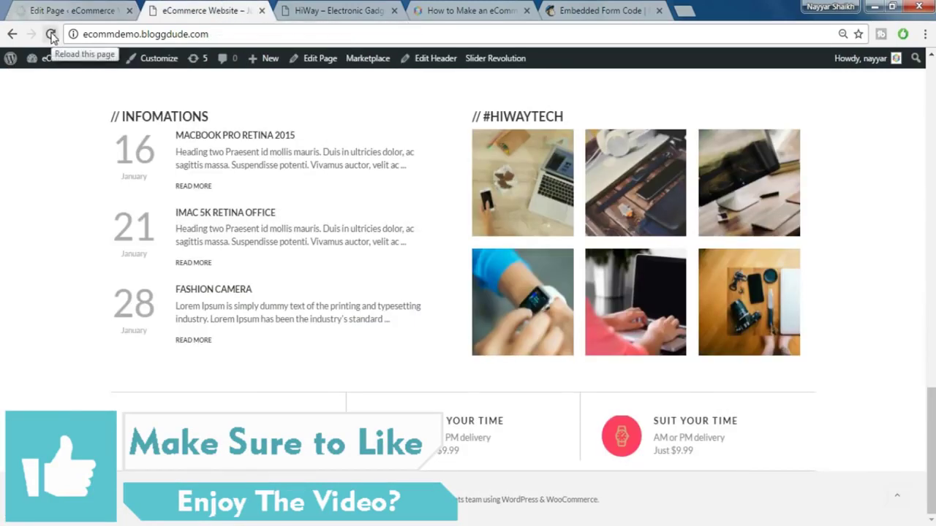
# - Reload the live home page and inspect the newsletter heading and two-line blurb
pyautogui.click(51, 35)
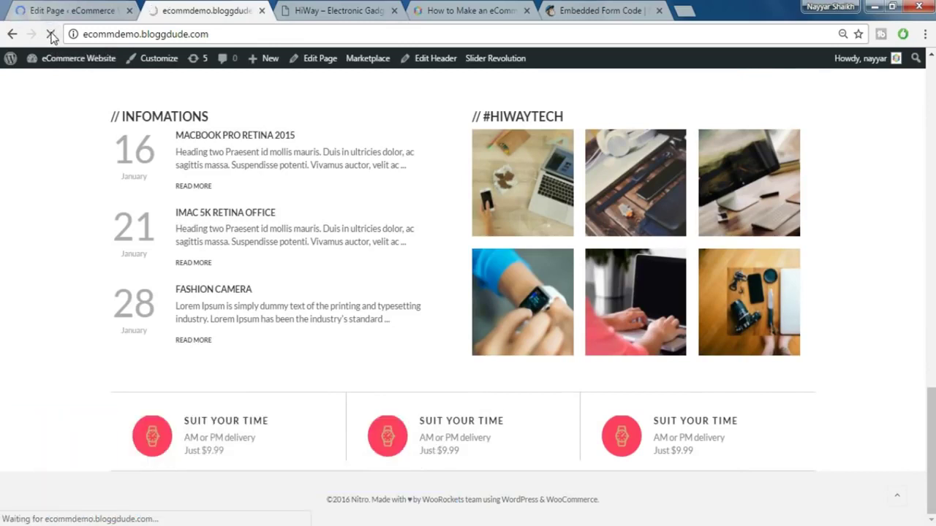
pyautogui.scroll(-2, 696, 391)
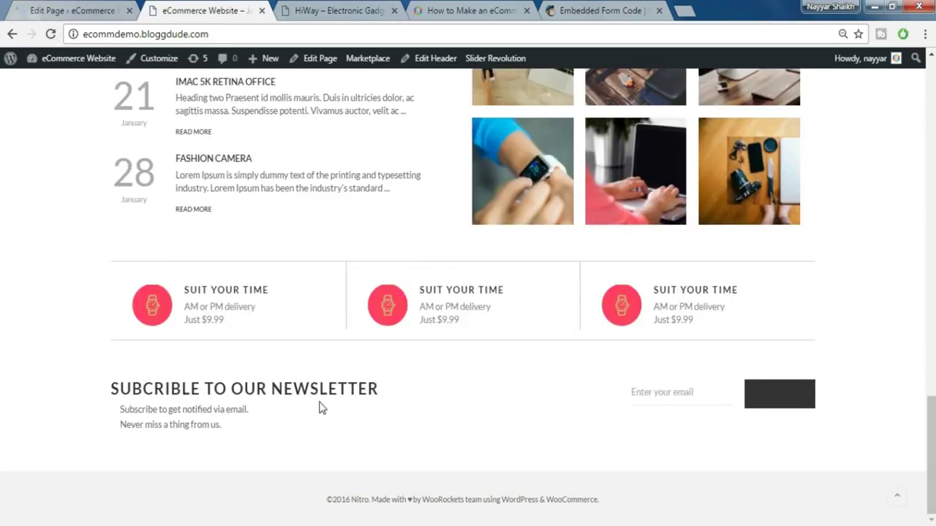
pyautogui.moveTo(102, 389); pyautogui.dragTo(373, 388)
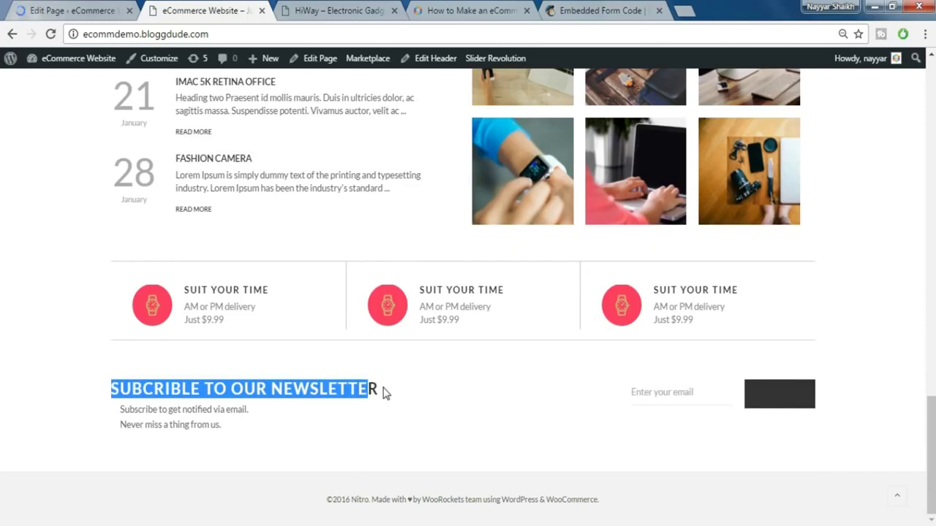
pyautogui.click(385, 393)
pyautogui.moveTo(122, 411); pyautogui.dragTo(245, 434)
pyautogui.click(244, 434)
pyautogui.click(242, 436)
pyautogui.moveTo(120, 410); pyautogui.dragTo(212, 424)
pyautogui.click(213, 424)
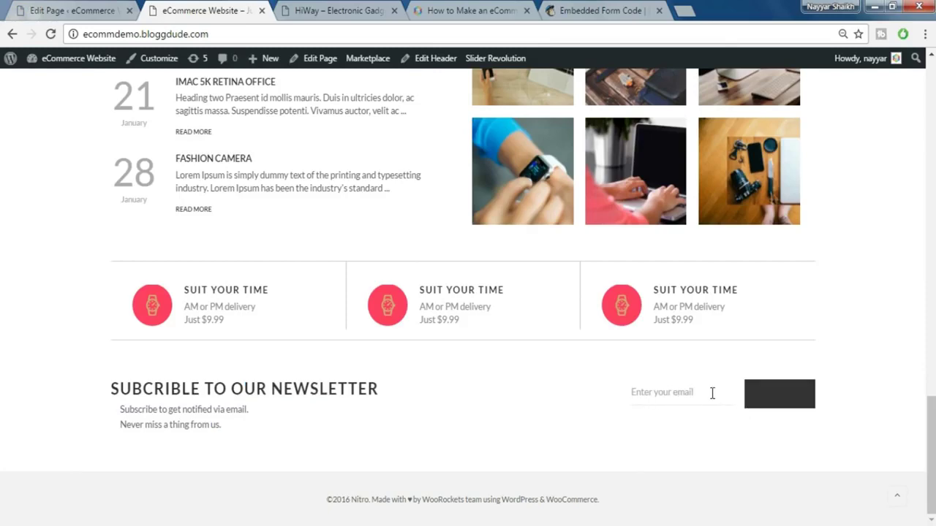
# - Compare the newsletter blurb lines in the page editor
pyautogui.click(69, 9)
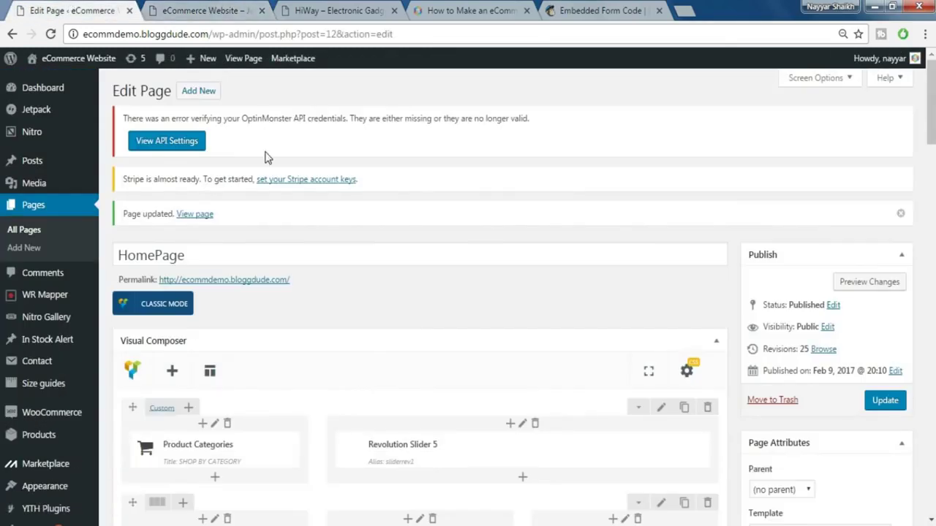
pyautogui.scroll(-3, 266, 158)
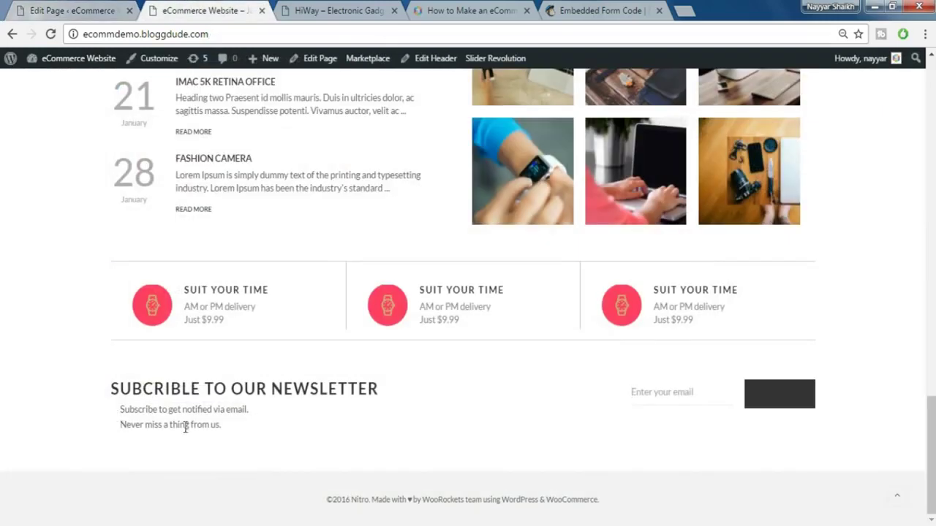
pyautogui.tripleClick(229, 426)
pyautogui.click(229, 432)
# - Open the newsletter text block and delete its existing sentence
pyautogui.click(57, 9)
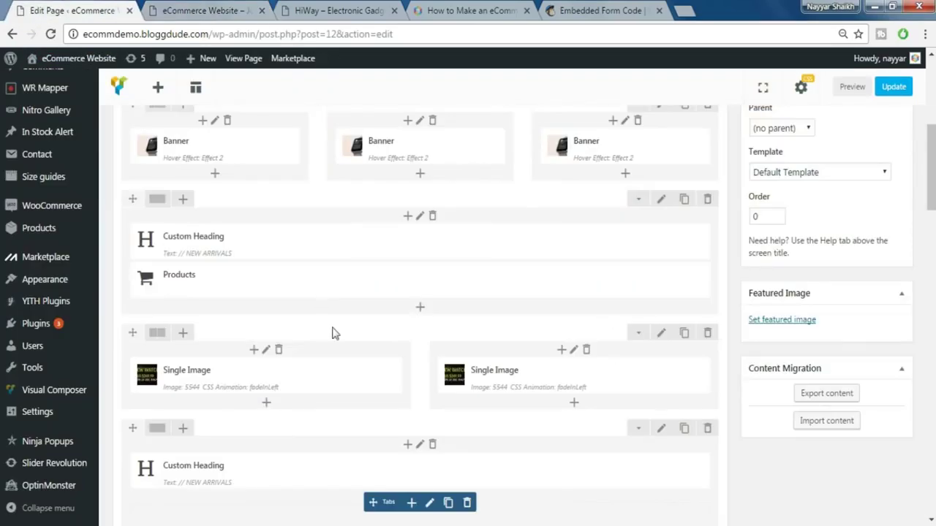
pyautogui.scroll(-15, 333, 333)
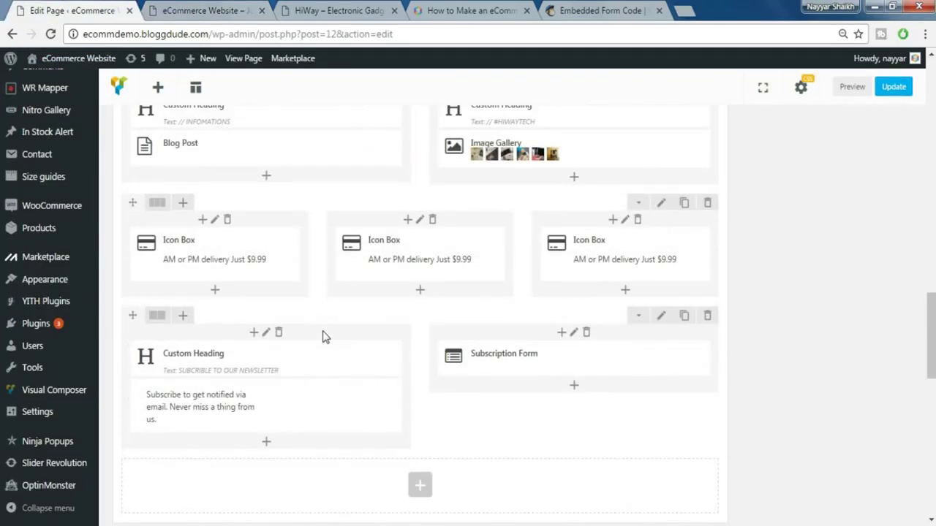
pyautogui.scroll(-1, 309, 344)
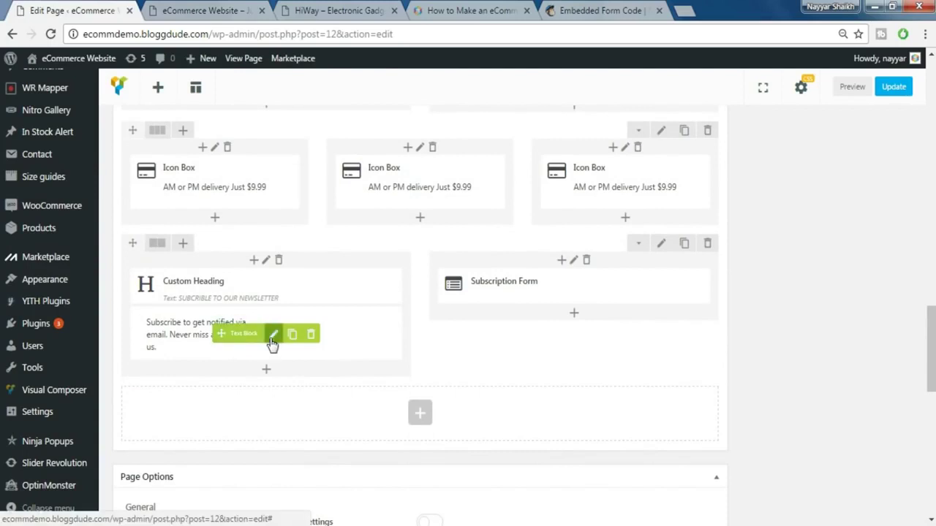
pyautogui.click(273, 334)
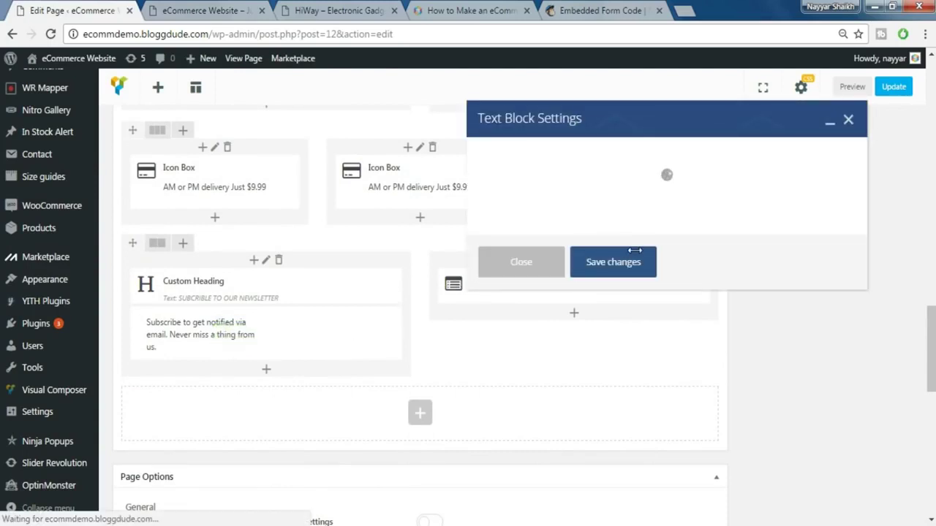
pyautogui.moveTo(753, 284); pyautogui.dragTo(477, 288)
pyautogui.hotkey('ctrl', 'c')
pyautogui.press('BackSpace')
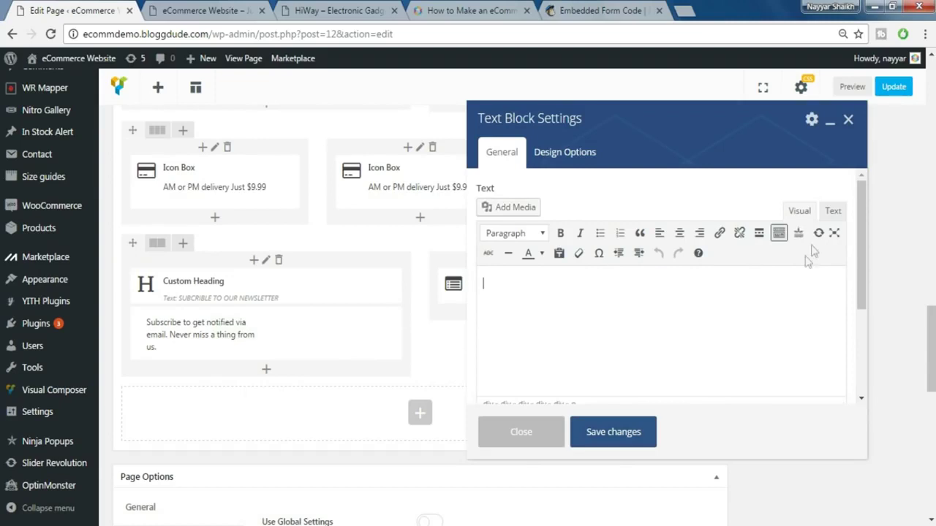
# - Clear the block's HTML and paste 'Subscribe to get notified via email. Never miss a thing from us.', then save
pyautogui.click(833, 210)
pyautogui.click(618, 336)
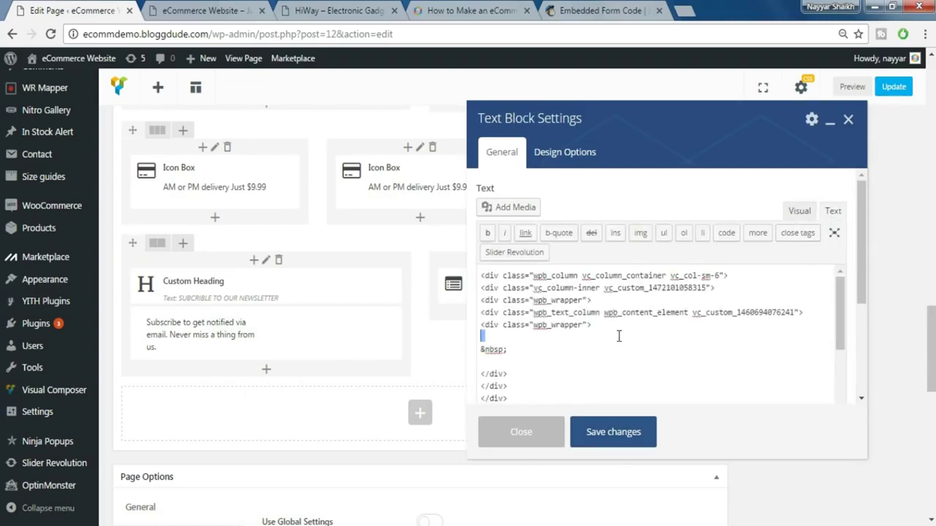
pyautogui.hotkey('ctrl', 'a')
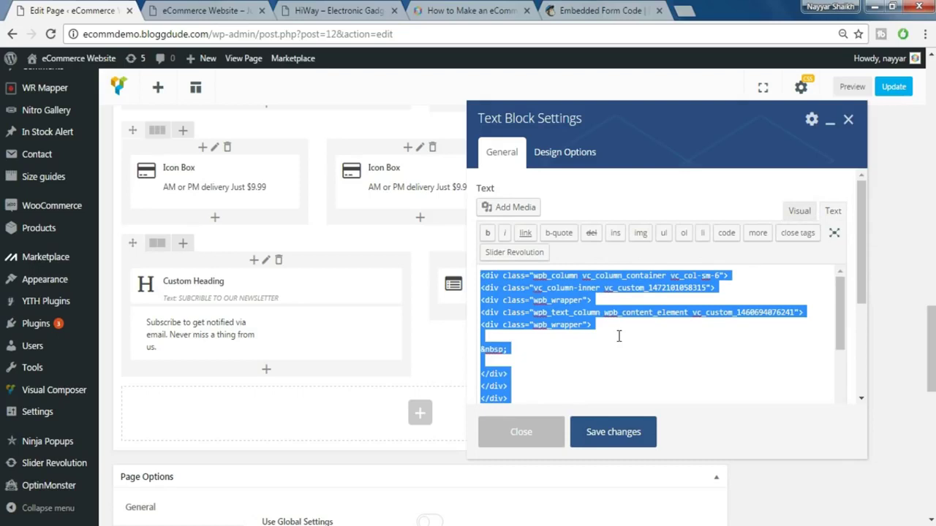
pyautogui.press('BackSpace')
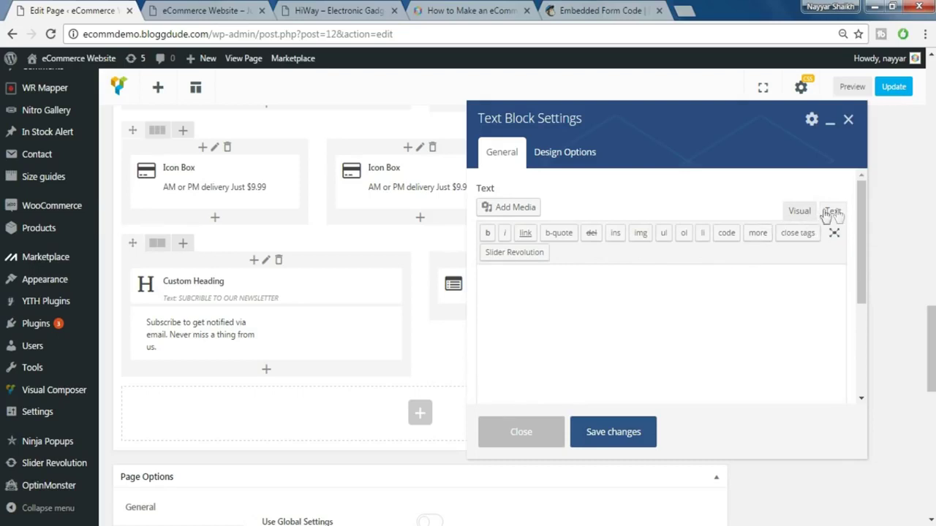
pyautogui.click(800, 213)
pyautogui.click(831, 213)
pyautogui.hotkey('ctrl', 'v')
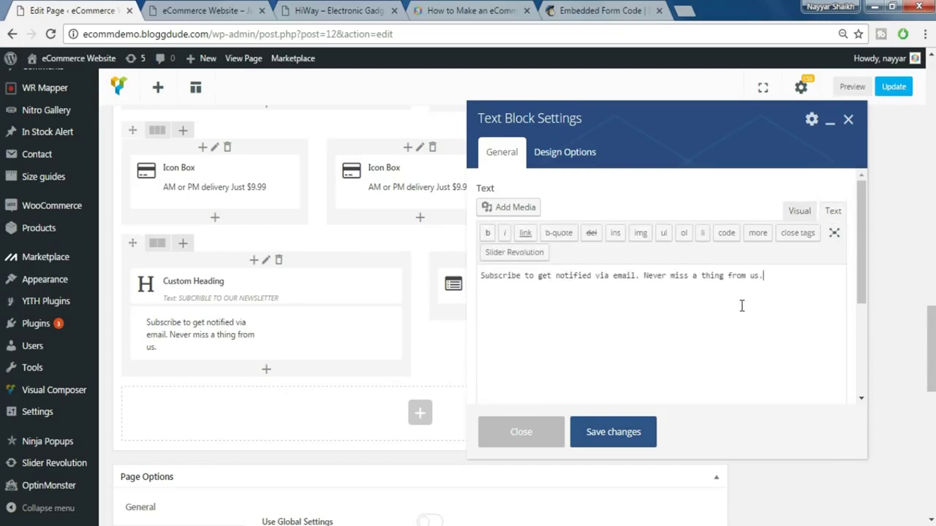
pyautogui.click(613, 432)
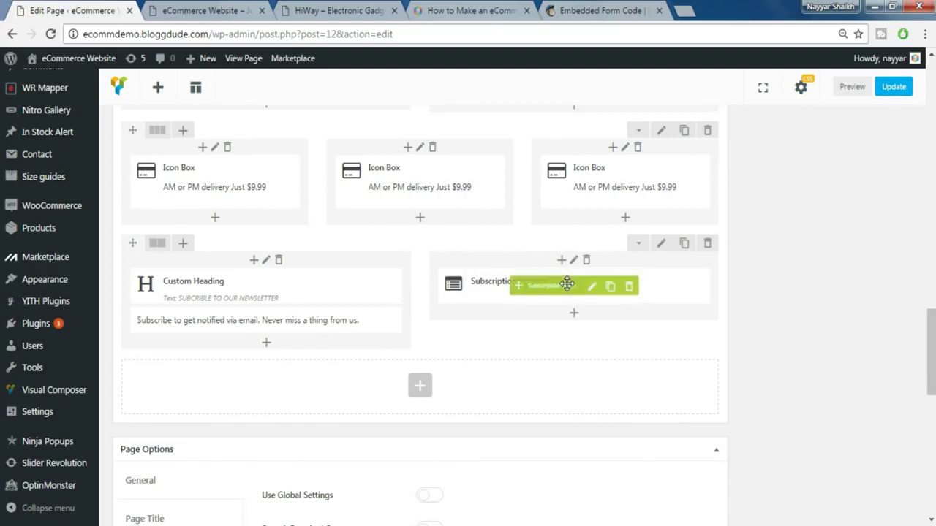
# - Set the subscription form's Button Text Color to #ffffff
pyautogui.click(594, 287)
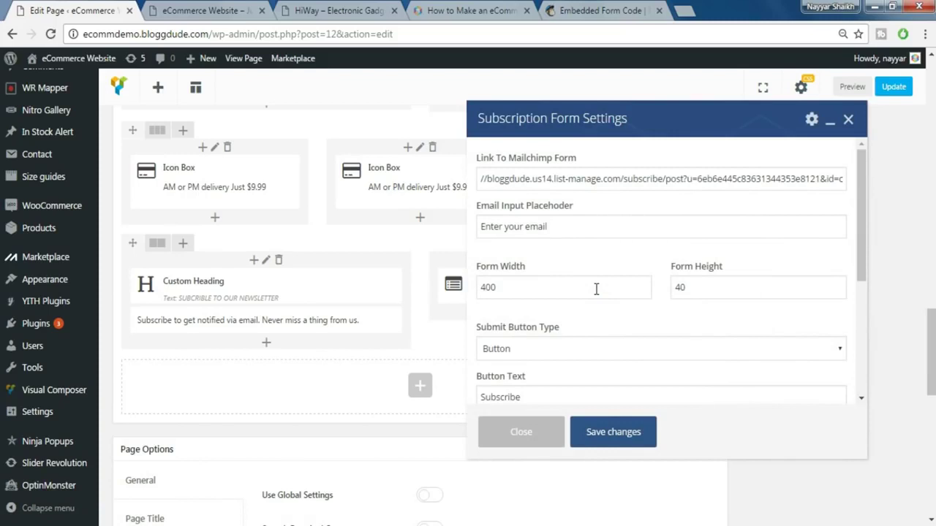
pyautogui.scroll(-5, 594, 280)
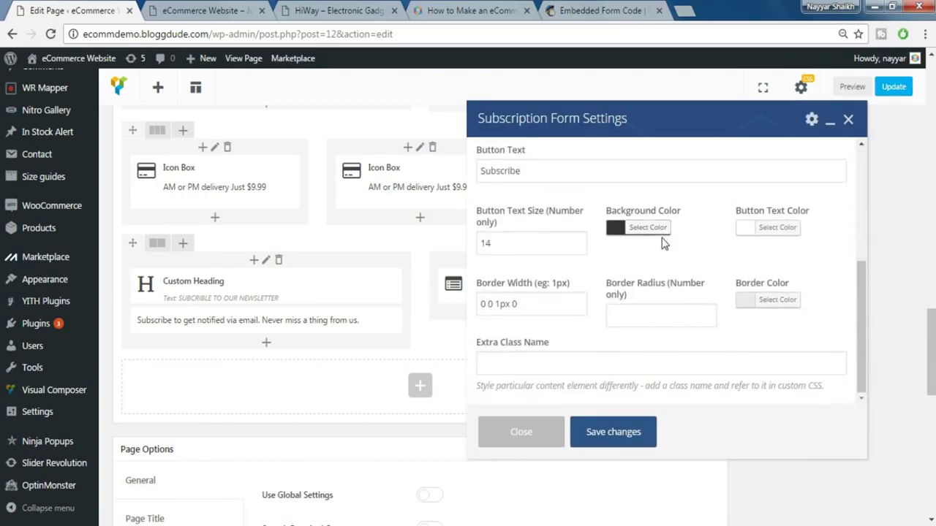
pyautogui.click(753, 228)
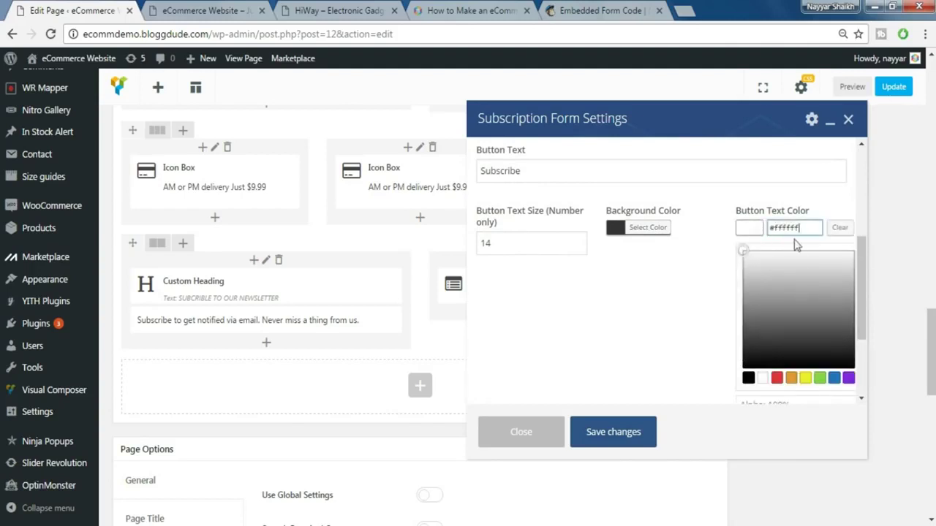
pyautogui.click(738, 284)
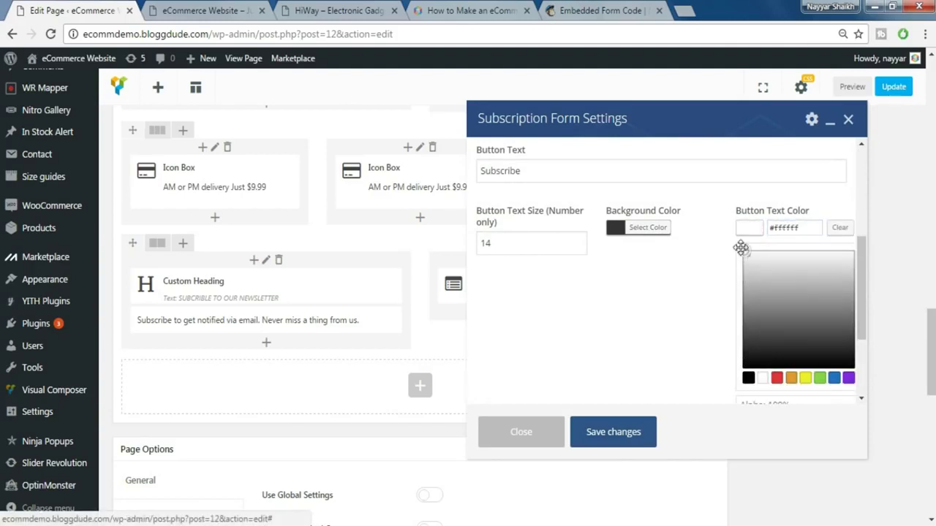
pyautogui.scroll(-2, 667, 202)
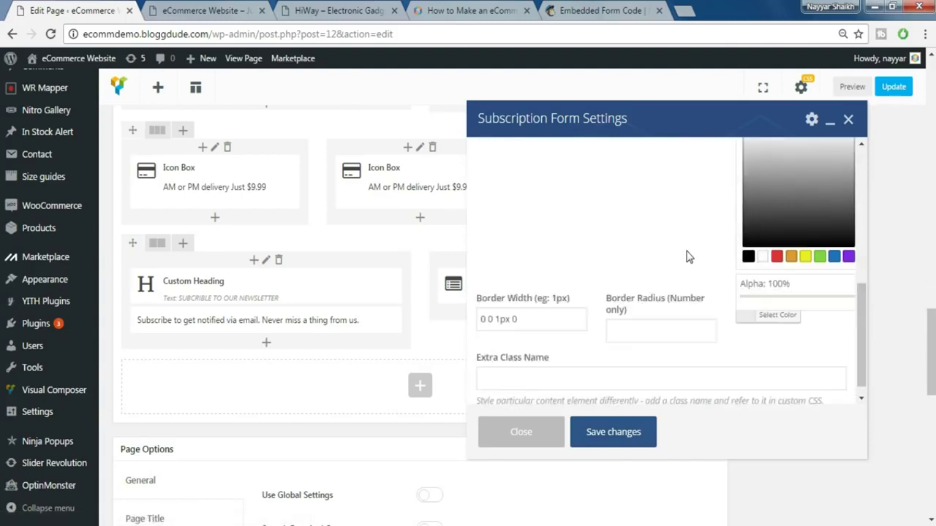
pyautogui.click(664, 201)
pyautogui.scroll(-3, 716, 256)
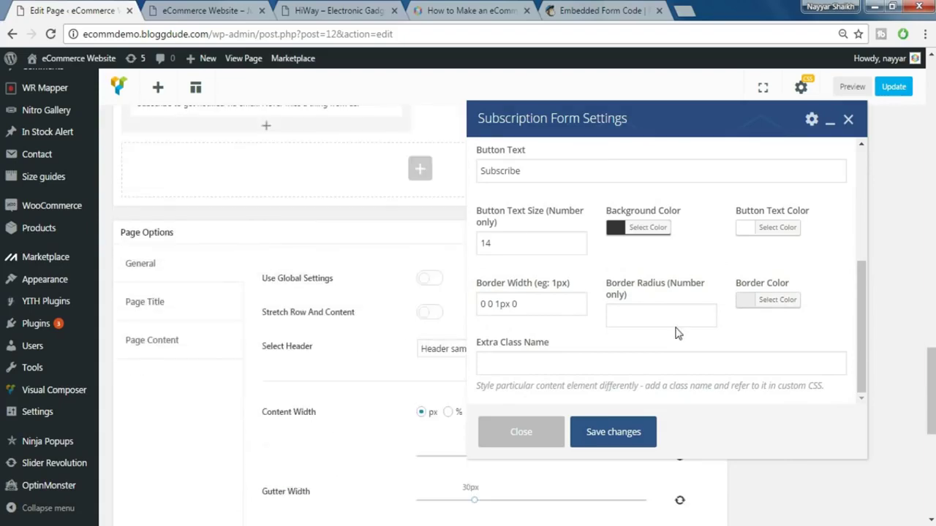
pyautogui.scroll(3, 677, 333)
pyautogui.scroll(3, 677, 333)
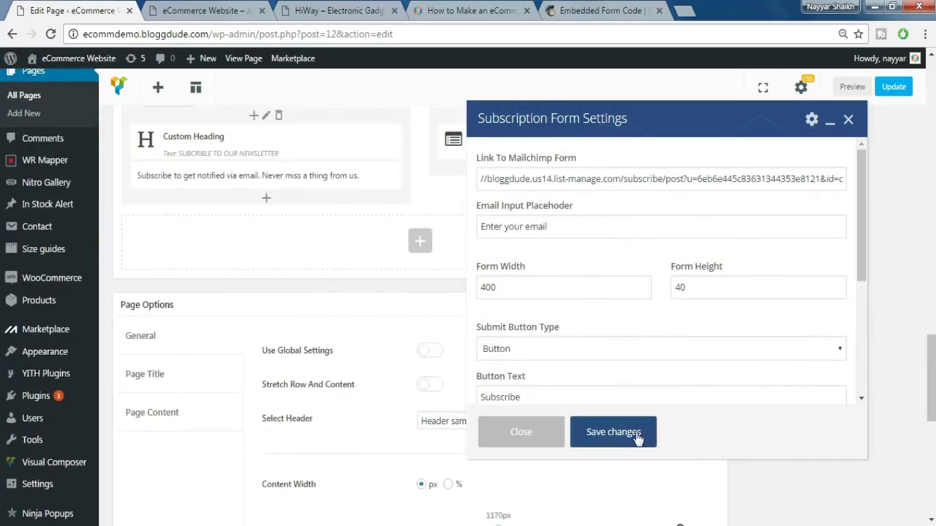
# - Save the subscription form settings and update the home page
pyautogui.click(613, 432)
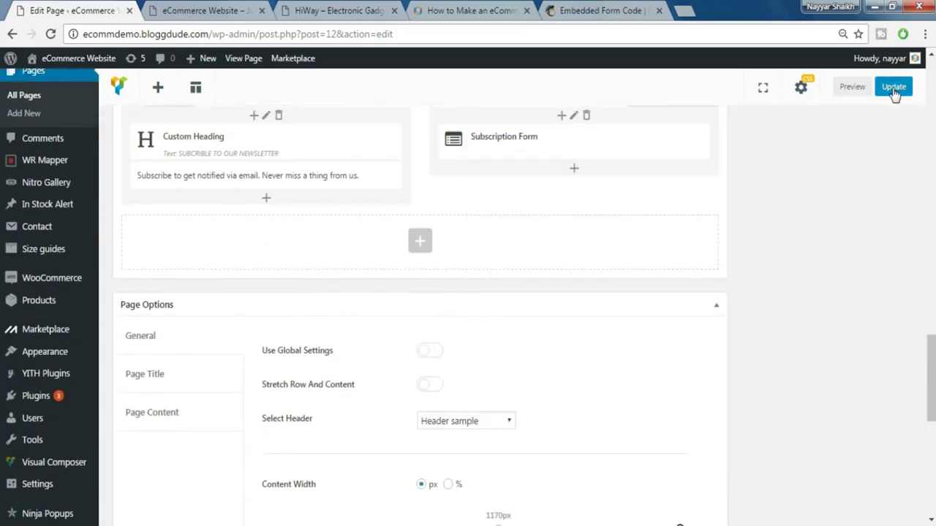
pyautogui.click(893, 86)
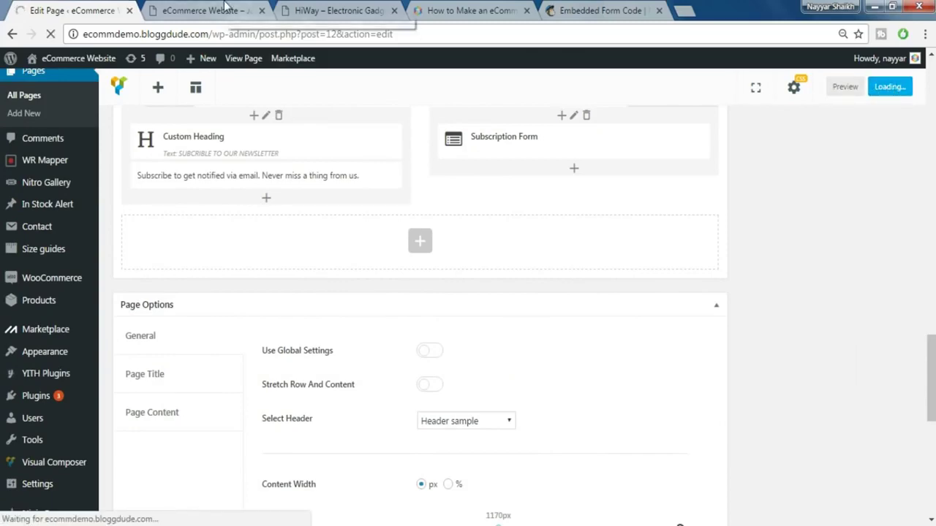
pyautogui.scroll(-15, 544, 252)
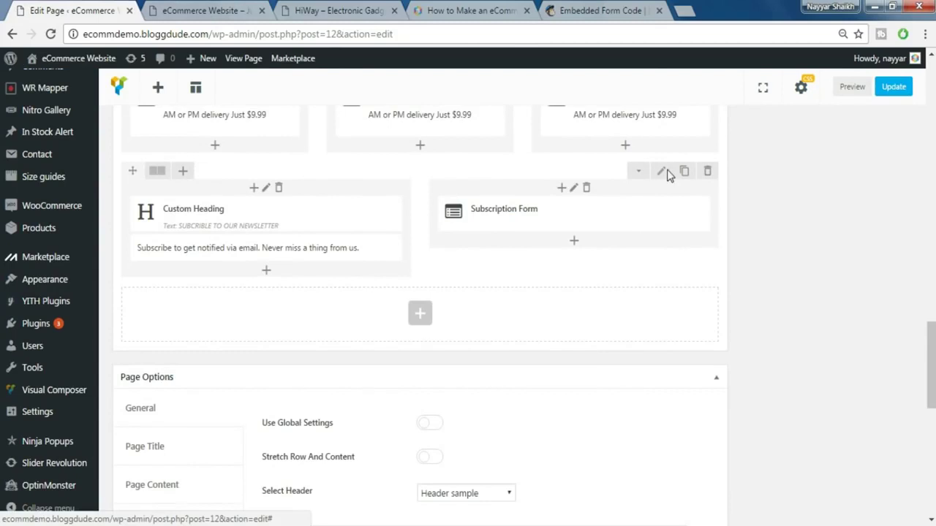
# - Add the extra class name section-subscribe to the newsletter row and update the homepage
pyautogui.click(665, 173)
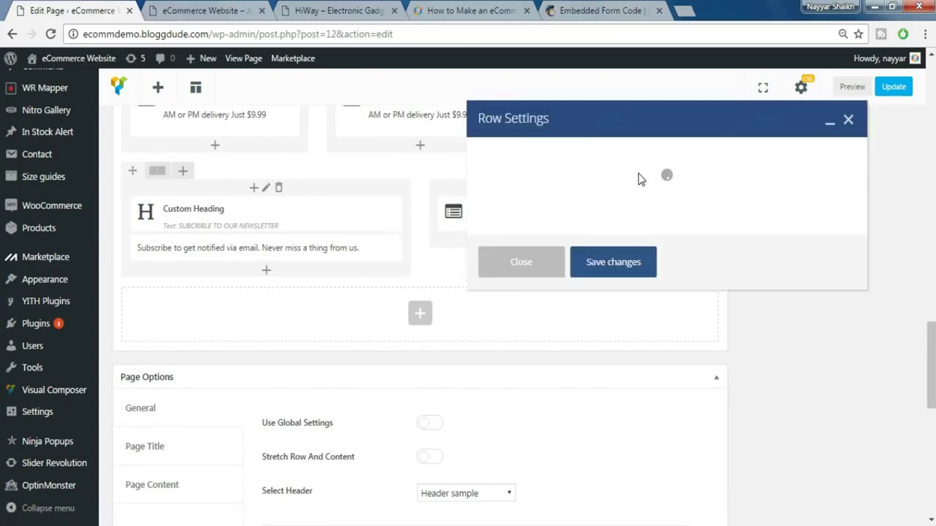
pyautogui.scroll(-10, 621, 277)
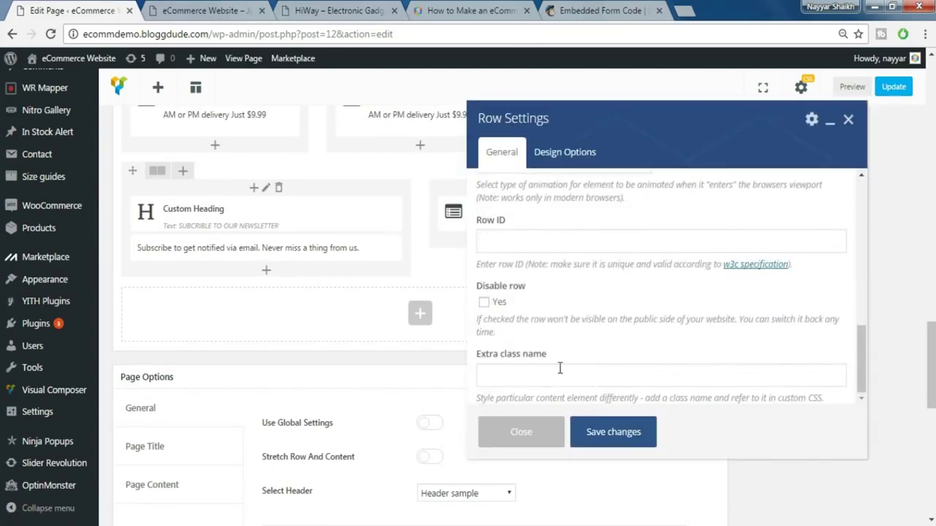
pyautogui.click(560, 368)
pyautogui.write('section-subscribe')
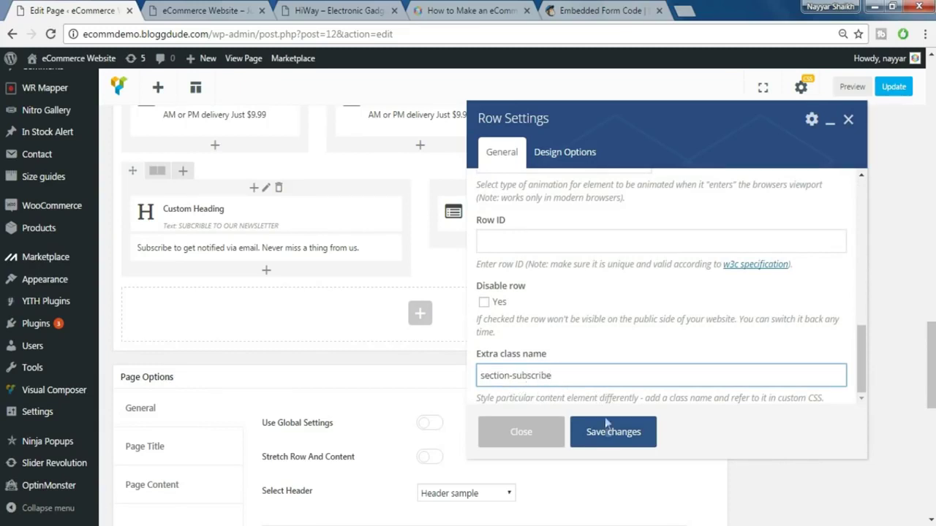
pyautogui.click(606, 433)
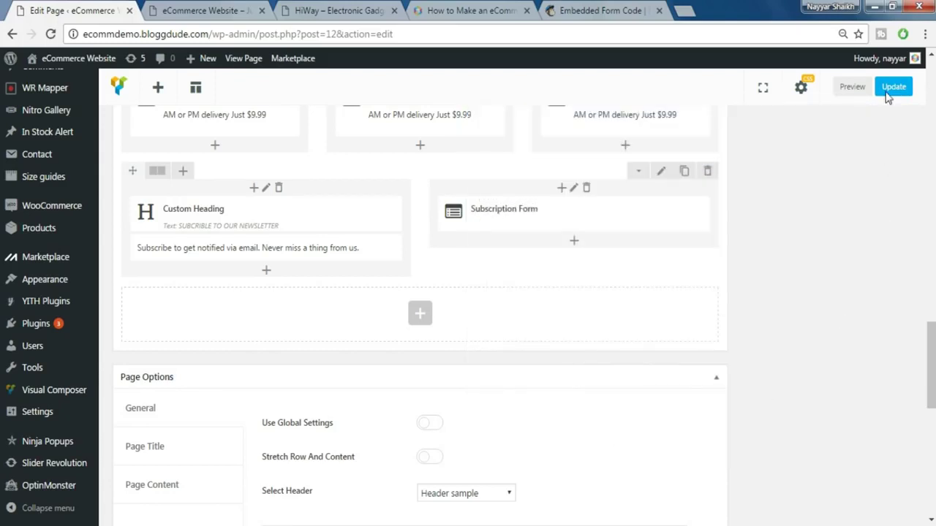
pyautogui.click(895, 88)
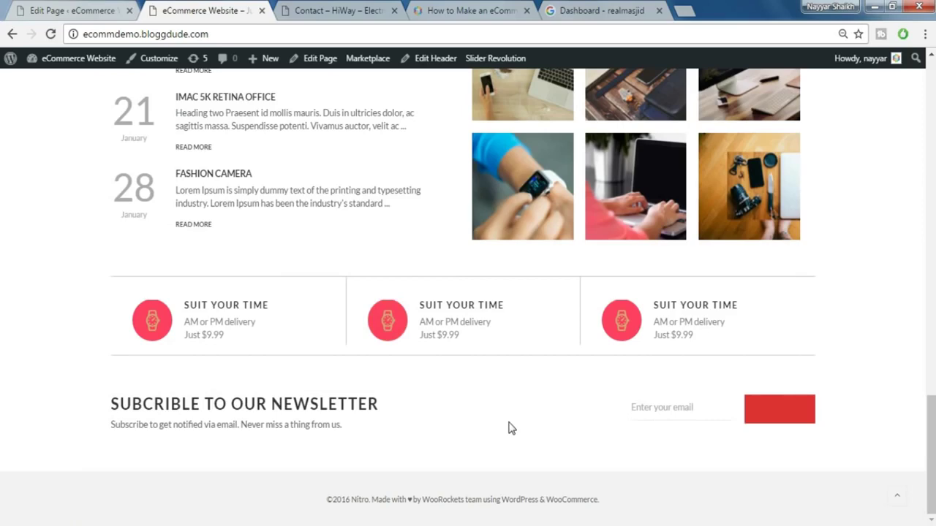
# - View the reference HiWay Contact page, then return to the HomePage editor
pyautogui.click(373, 9)
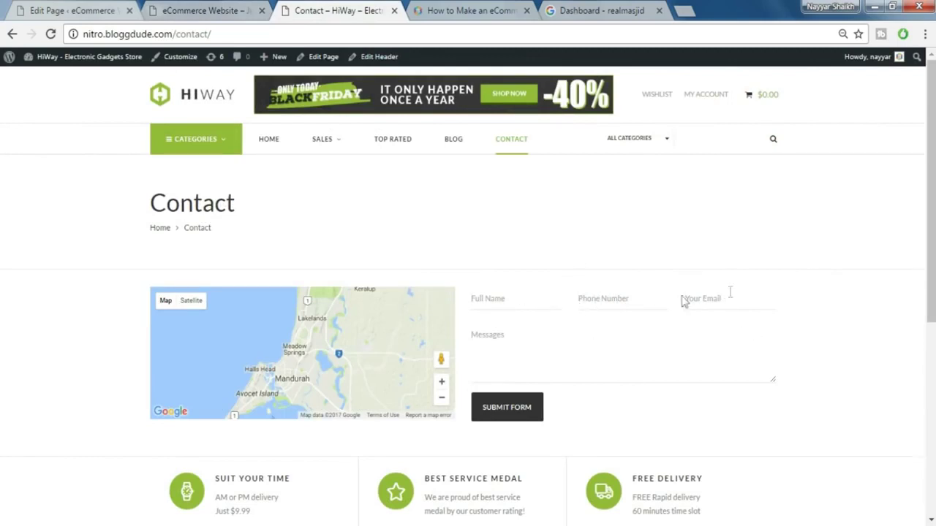
pyautogui.click(70, 10)
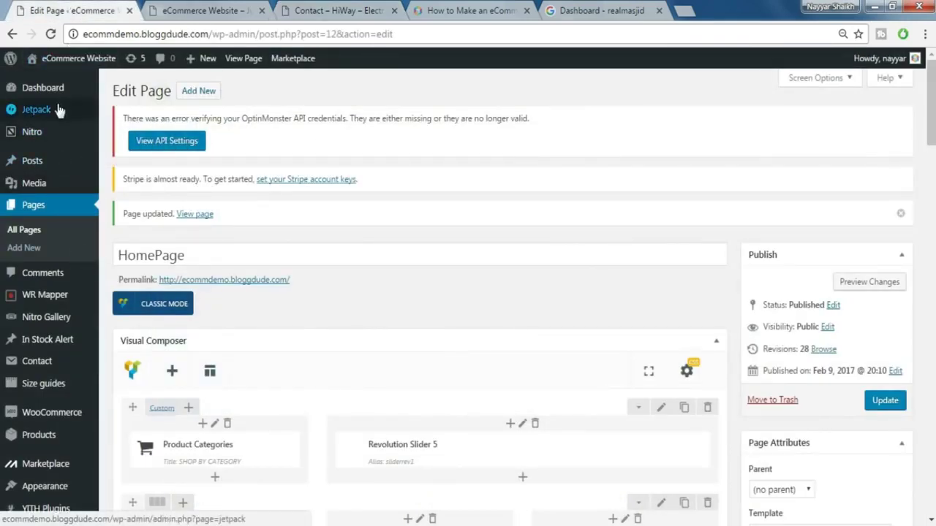
# - Start a new contact form via Contact > Add New
pyautogui.scroll(-1, 73, 361)
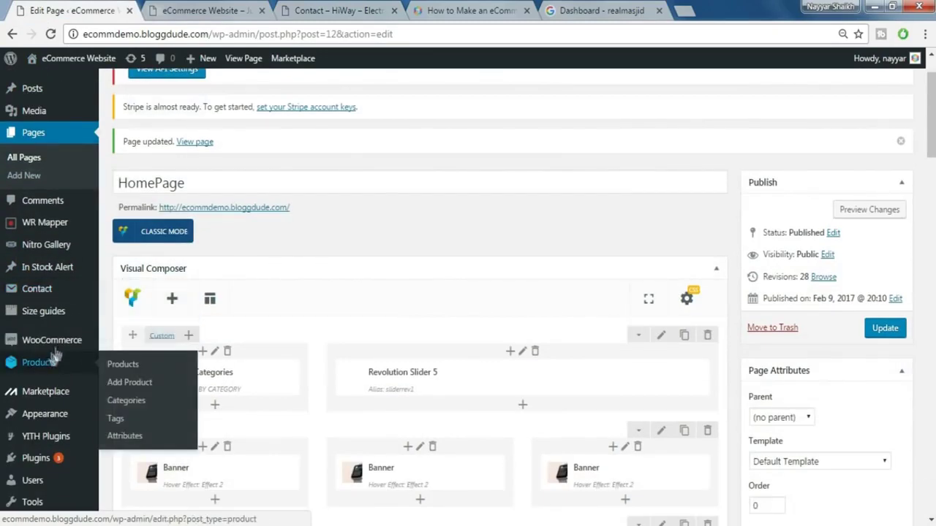
pyautogui.moveTo(55, 300)
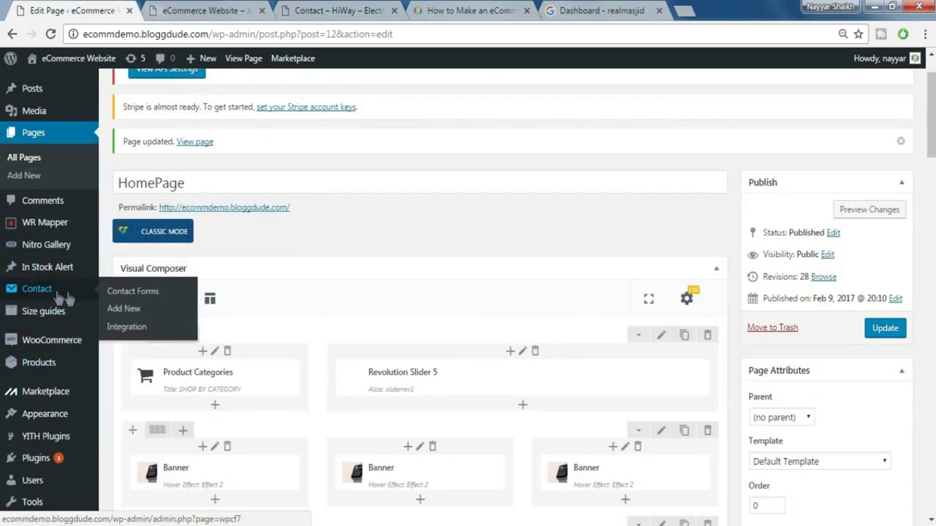
pyautogui.click(130, 310)
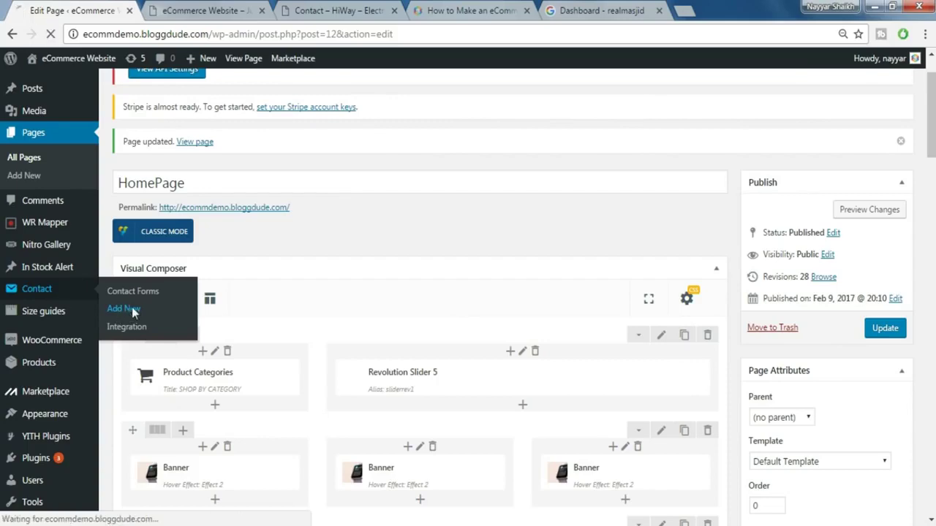
# - Select the complete Contact Form code in the tutorial article
pyautogui.click(457, 9)
pyautogui.scroll(-15, 468, 383)
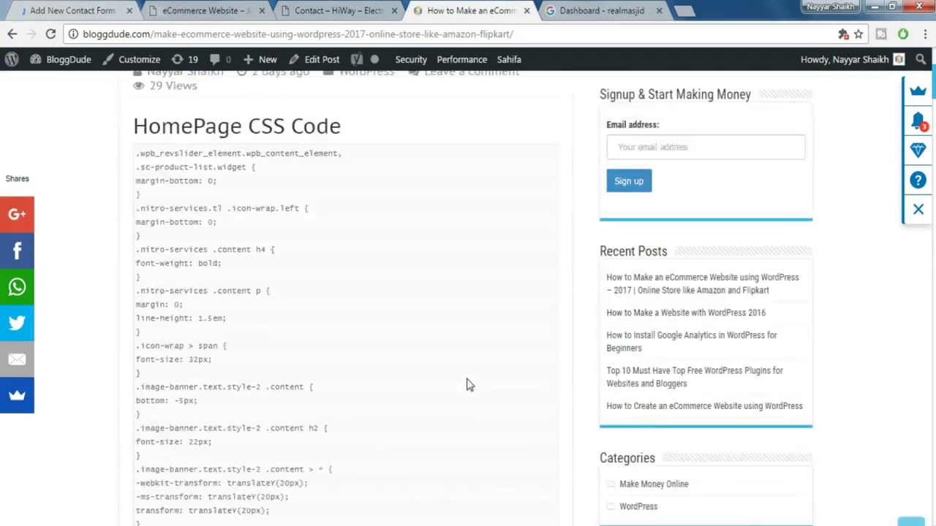
pyautogui.scroll(-15, 469, 384)
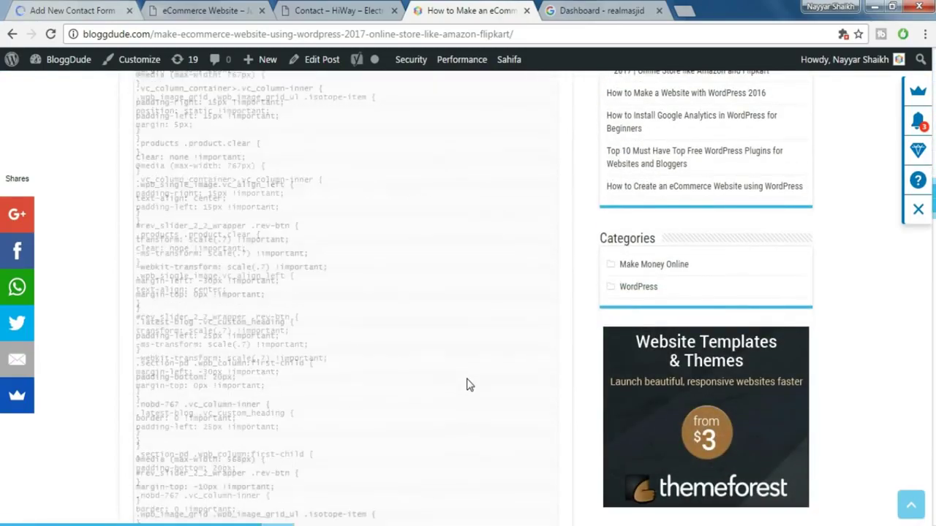
pyautogui.scroll(-10, 469, 385)
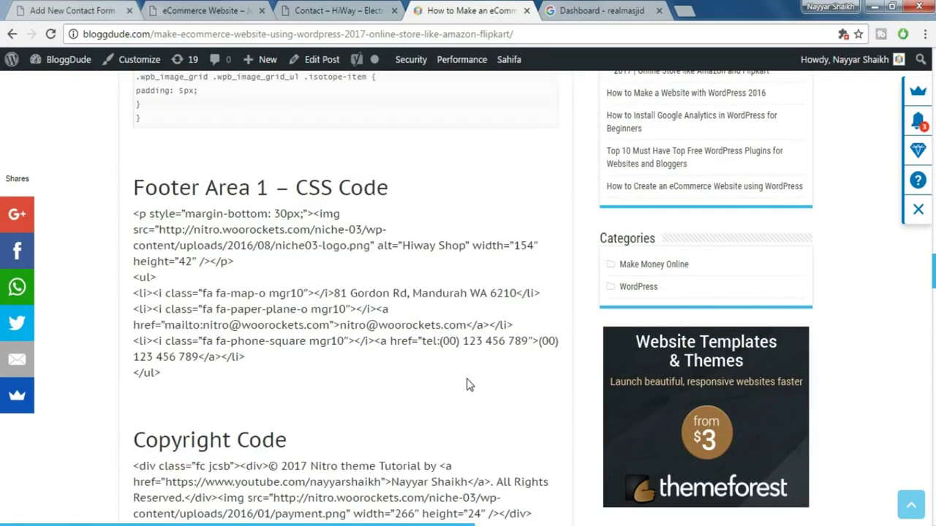
pyautogui.scroll(-4, 468, 385)
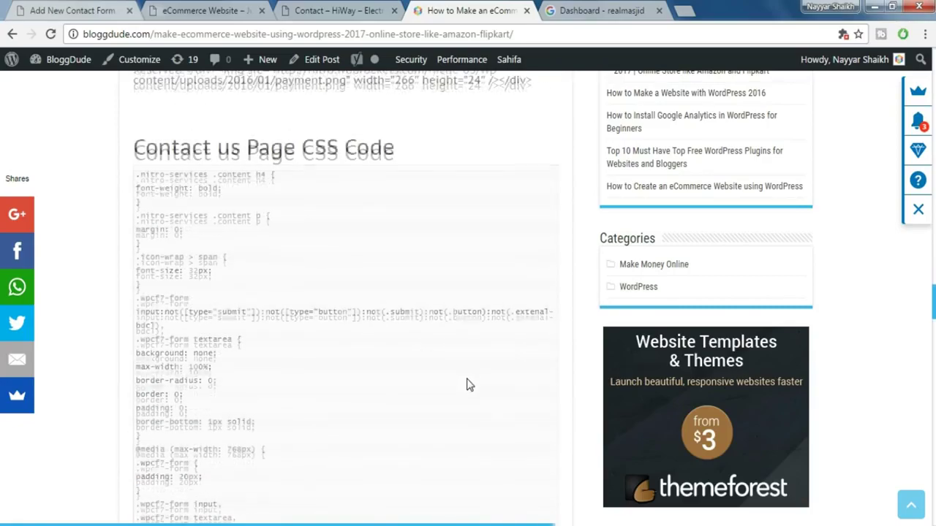
pyautogui.scroll(5, 302, 199)
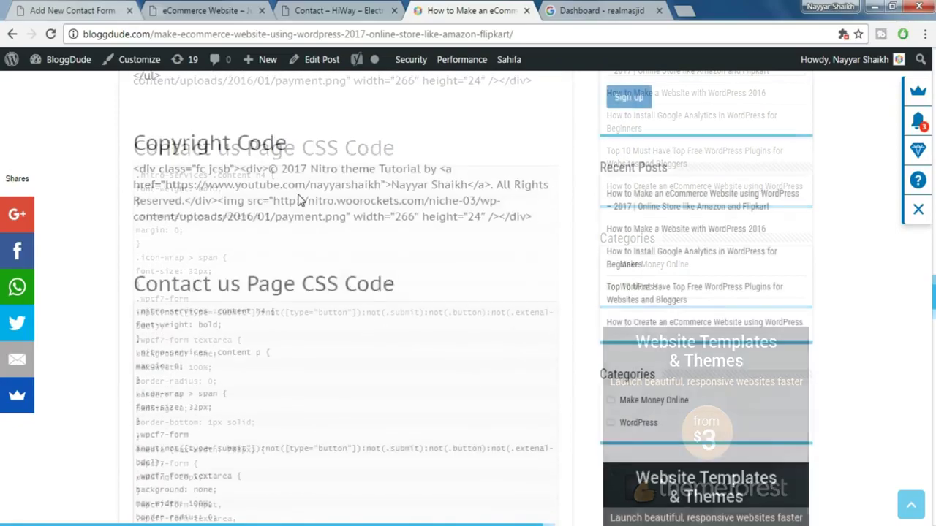
pyautogui.scroll(3, 307, 216)
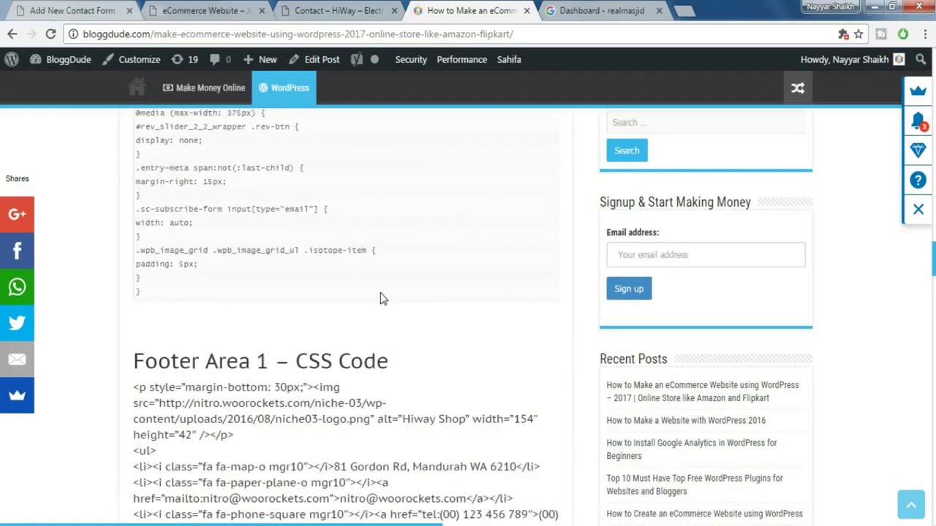
pyautogui.scroll(-12, 381, 298)
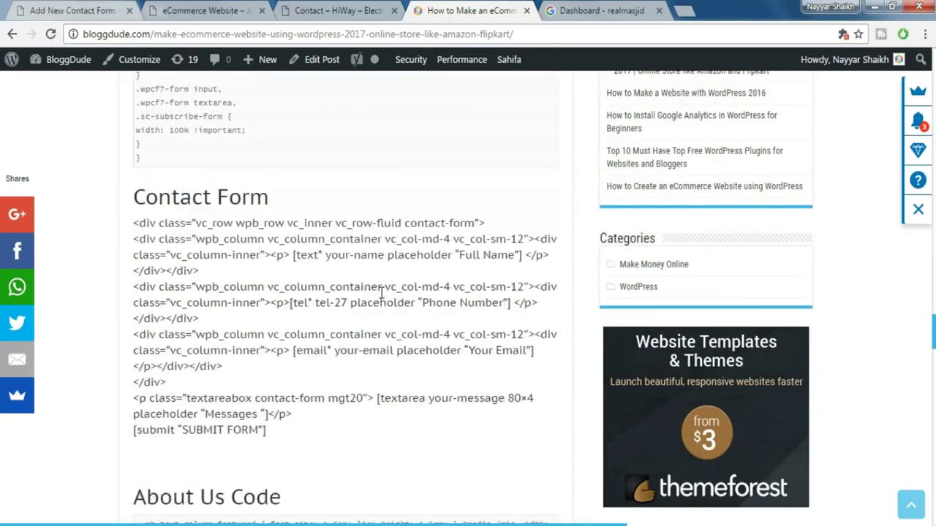
pyautogui.scroll(-1, 380, 293)
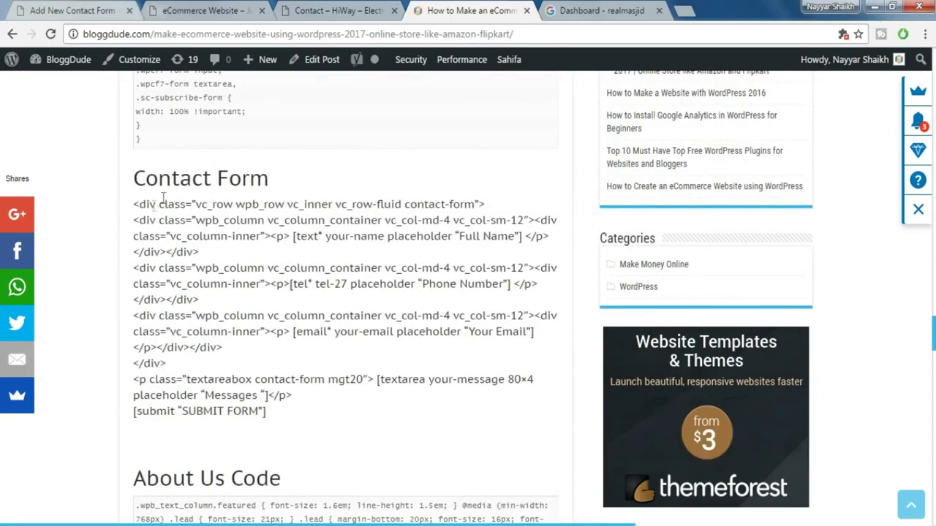
pyautogui.moveTo(134, 204); pyautogui.dragTo(290, 410)
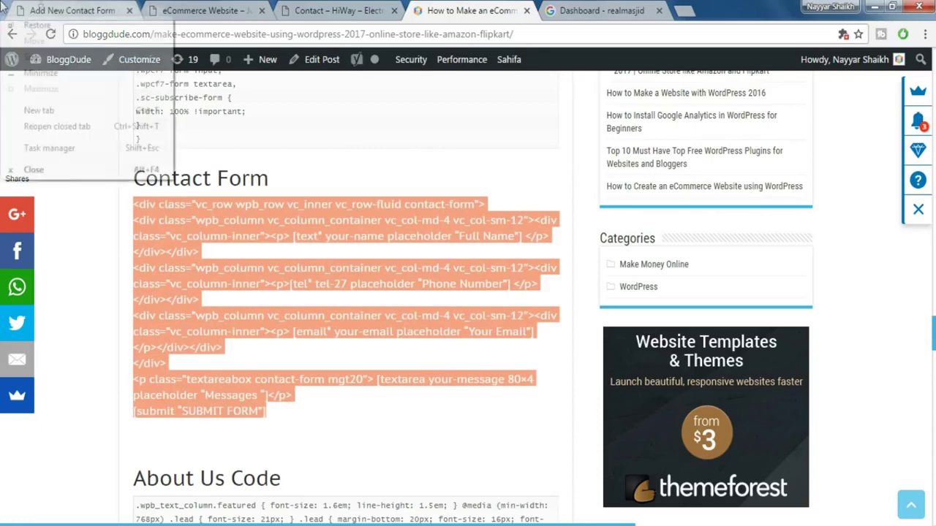
# - Replace Form12's default template with the tutorial's Full Name, Phone, Email and Messages code, then save
pyautogui.click(37, 8)
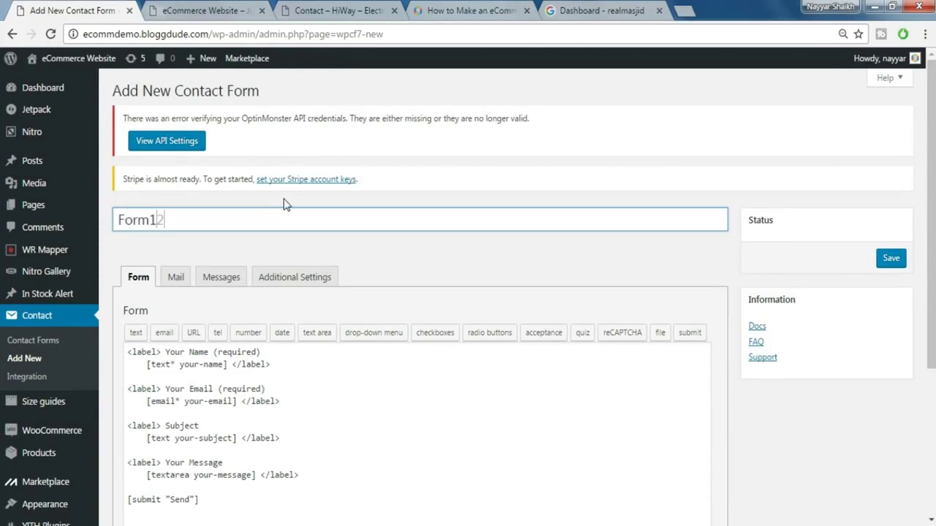
pyautogui.scroll(-2, 378, 426)
pyautogui.click(270, 388)
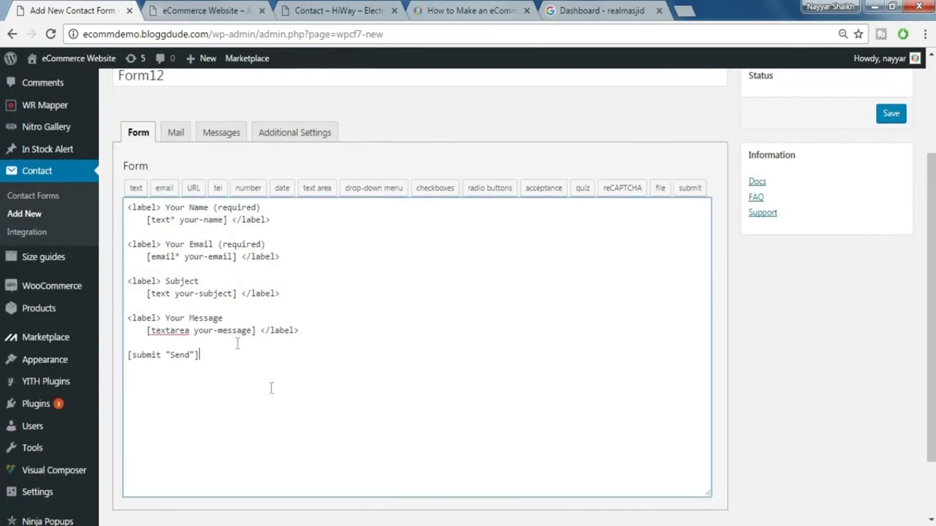
pyautogui.moveTo(129, 213); pyautogui.dragTo(295, 394)
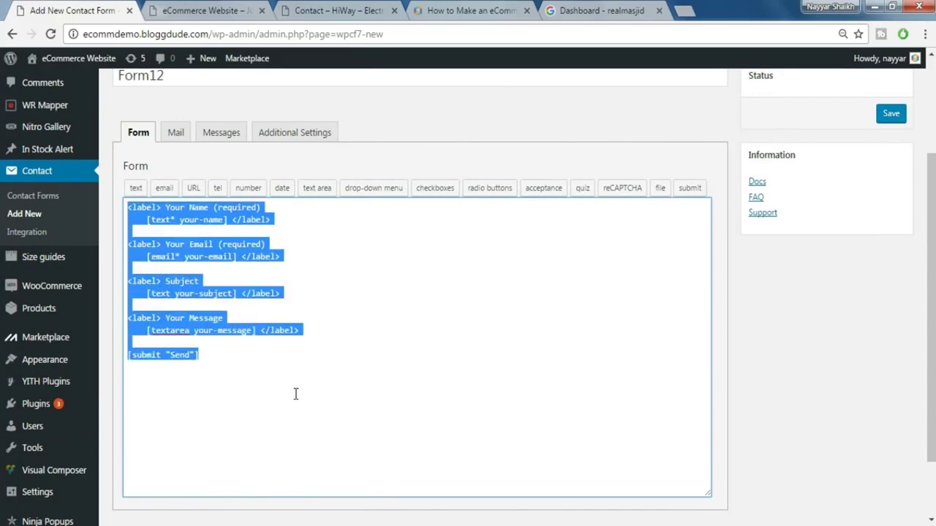
pyautogui.press('Delete')
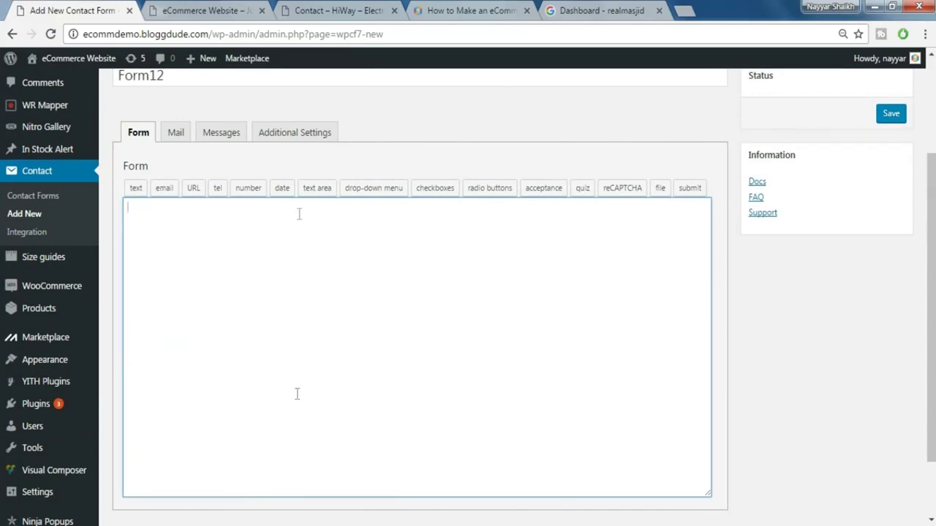
pyautogui.click(483, 9)
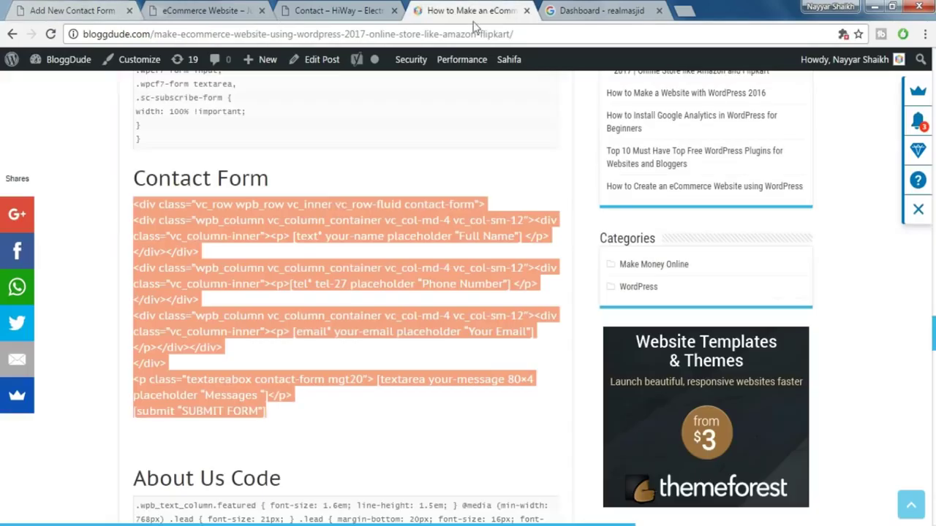
pyautogui.click(86, 11)
pyautogui.write('<div class="vc_row wpb_row vc_inner vc_row-fluid contact-form"> <div class="wpb_column vc_column_container vc_col-md-4 vc_col-sm-12"><div class="vc_column-inner"><p> [text* your-name placeholder "Full Name"] </p></div></div> <div class="wpb_column vc_column_container vc_col-md-4 vc_col-sm-12"><div class="vc_column-inner"><p>[tel* tel-27 placeholder "Phone Number"] </p></div></div> <div class="wpb_column vc_column_container vc_col-md-4 vc_col-sm-12"><div class="vc_column-inner"><p> [email* your-email placeholder "Your Email"] </p></div></div> </div> <p class="textareabox contact-form mgt20"> [textarea your-message 80x4 placeholder "Messages "]</p> [submit "SUBMIT FORM"]')
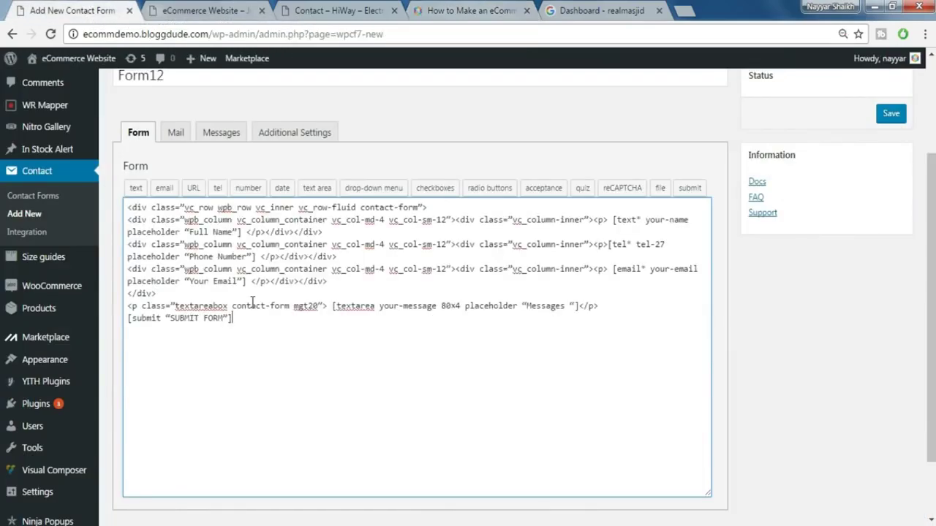
pyautogui.click(894, 116)
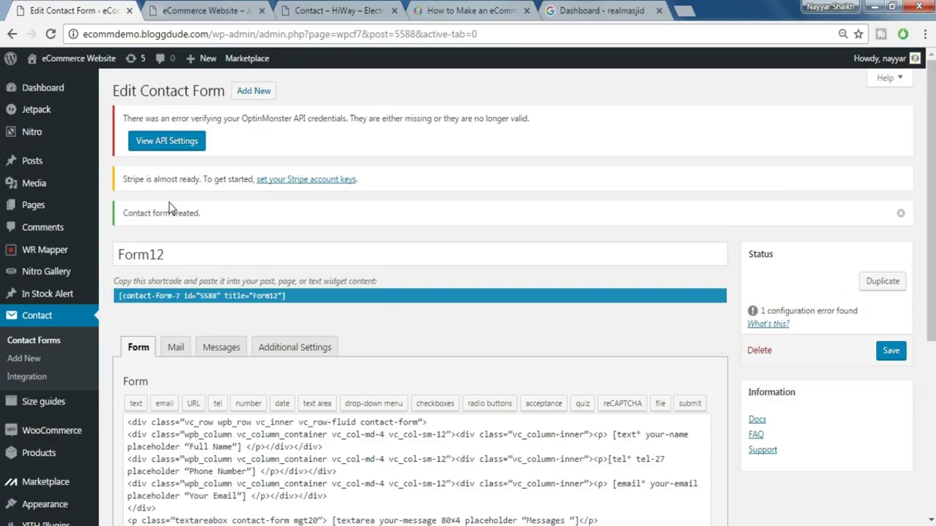
# - Publish a new page titled 'Contact us', then view the reference HiWay Contact page
pyautogui.moveTo(59, 209)
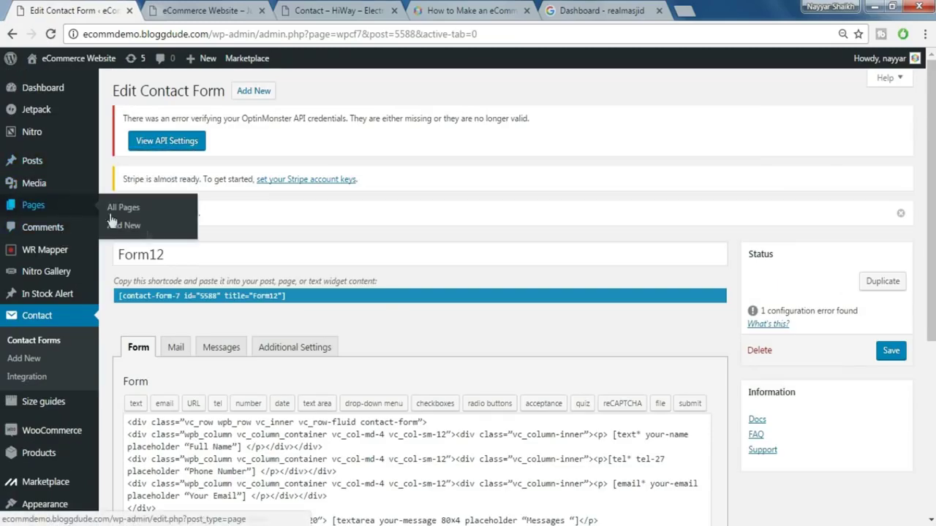
pyautogui.click(142, 230)
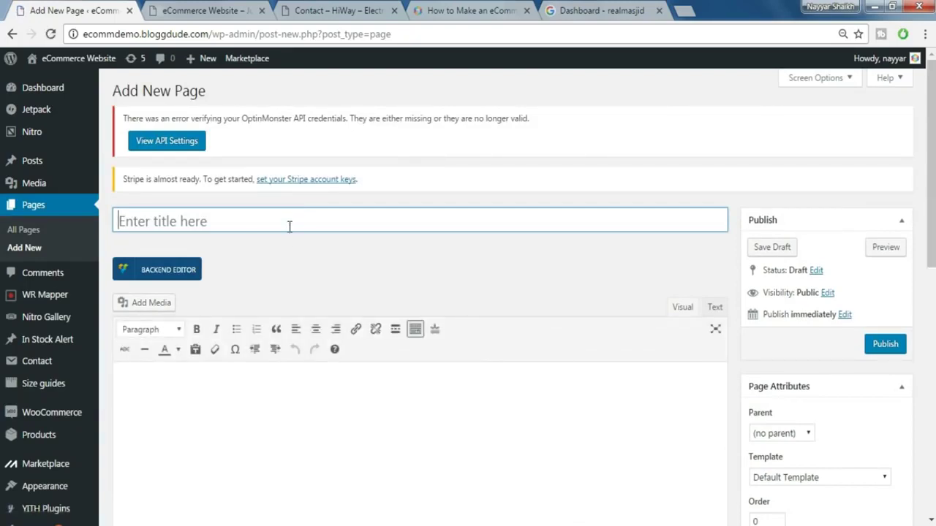
pyautogui.write('Contact us')
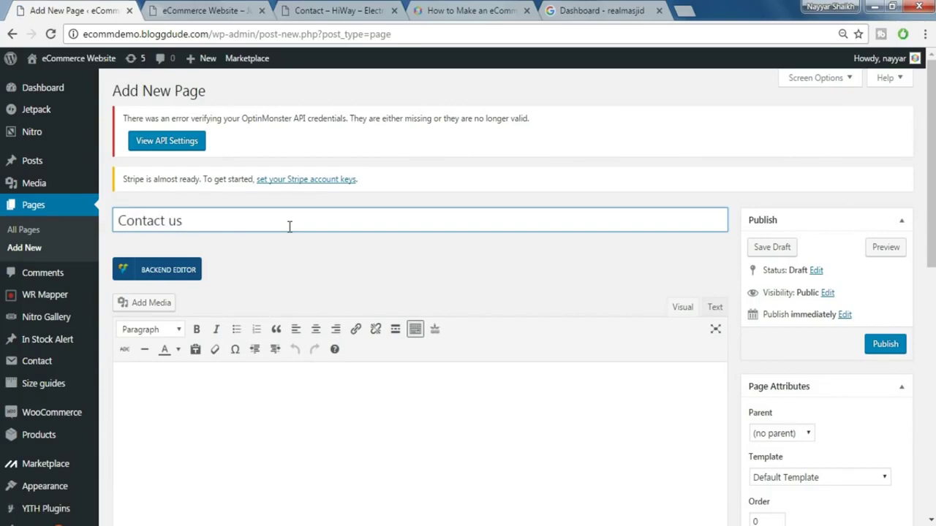
pyautogui.click(884, 344)
pyautogui.click(338, 11)
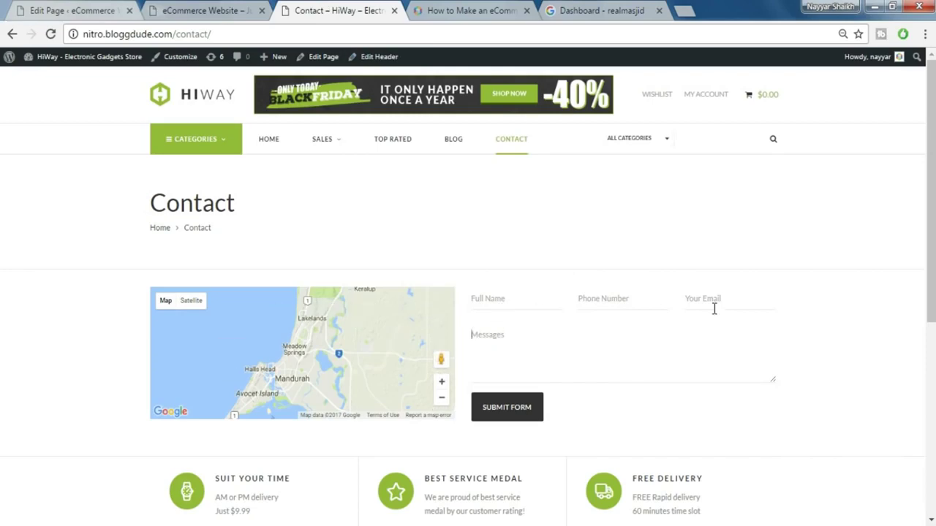
# - Switch Contact us to Visual Composer and add a Google Maps element
pyautogui.click(84, 7)
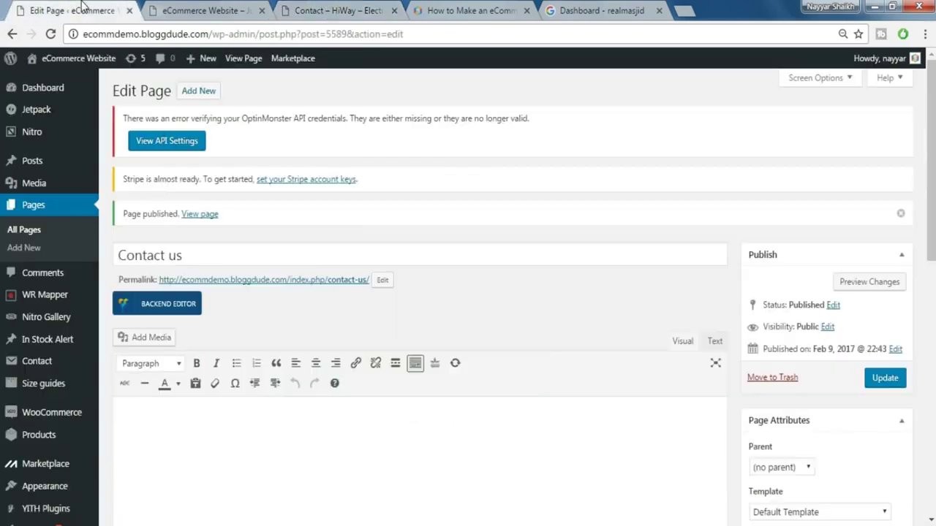
pyautogui.scroll(-2, 168, 191)
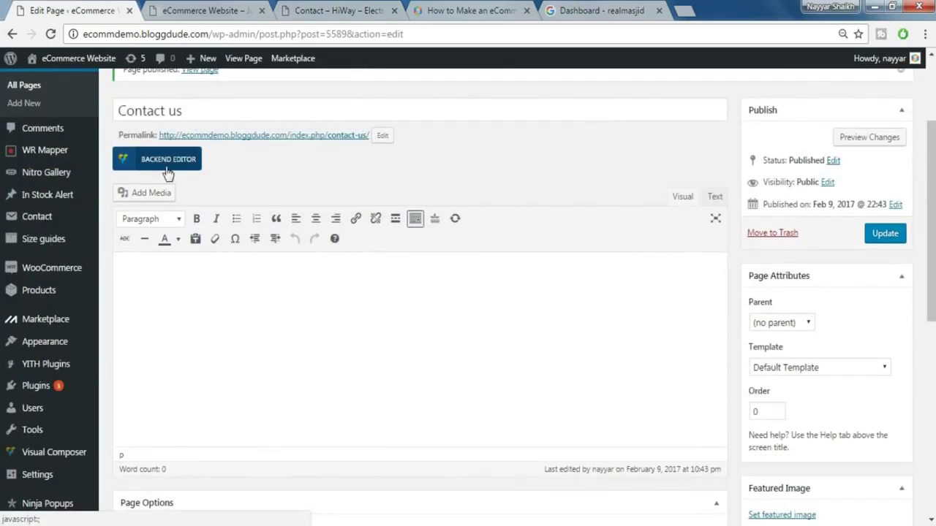
pyautogui.click(179, 170)
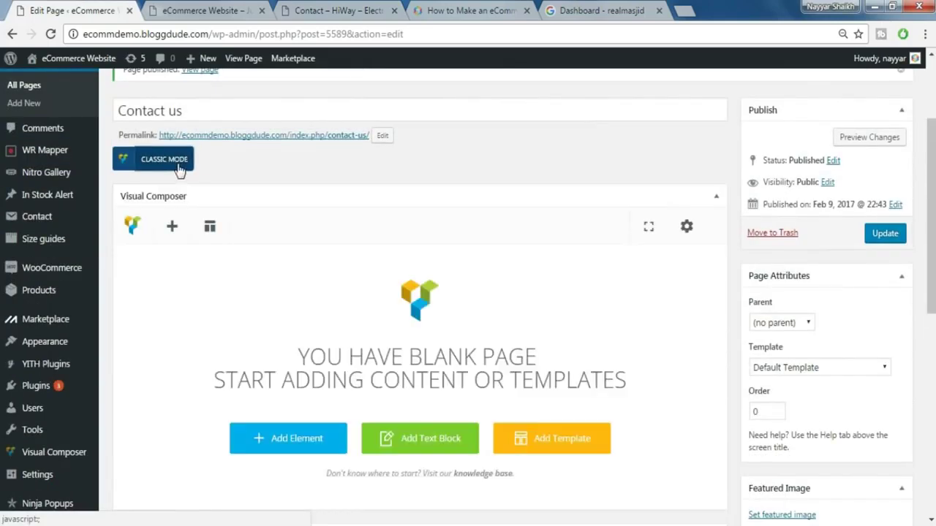
pyautogui.click(290, 438)
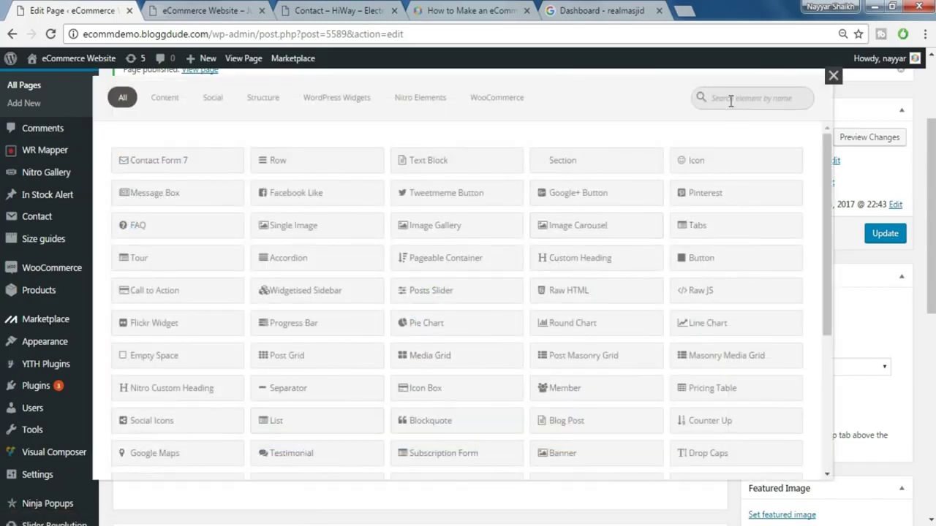
pyautogui.write('goo')
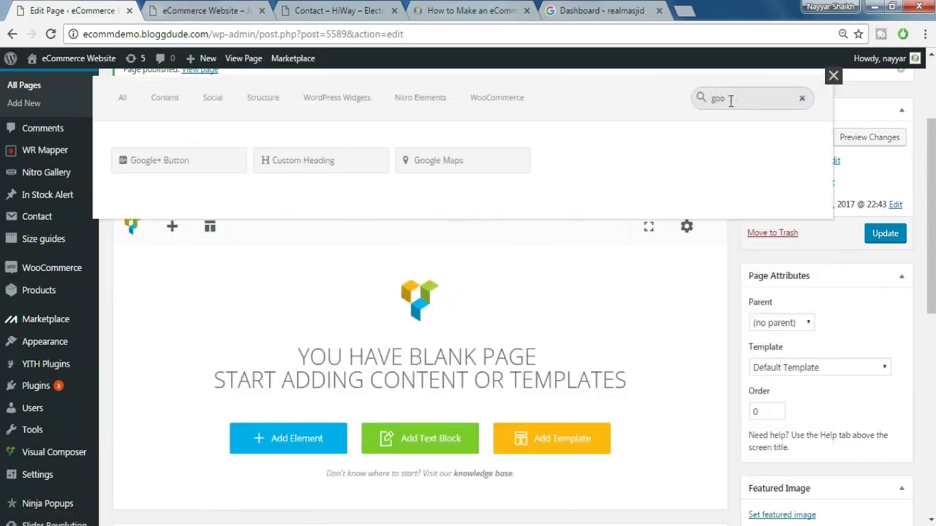
pyautogui.click(449, 169)
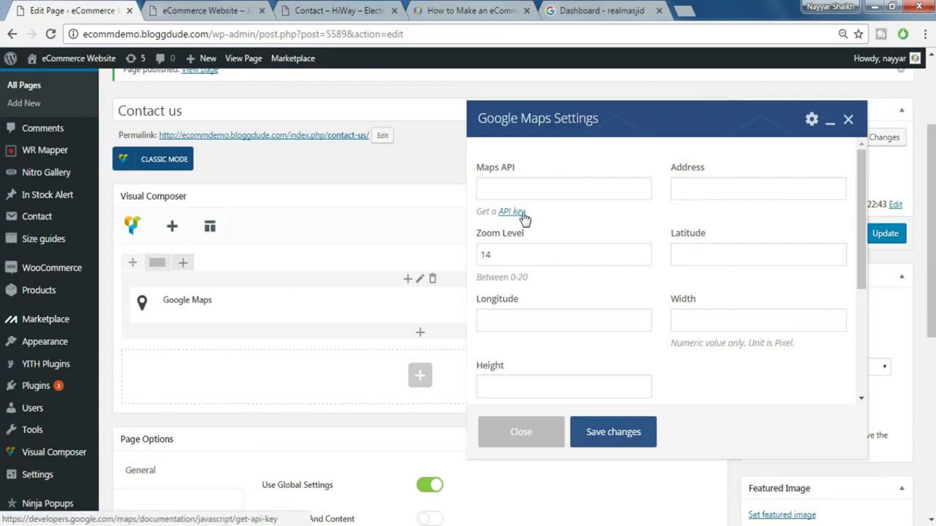
# - Review the map on the HiWay demo Contact page, then return to the Google API dashboard
pyautogui.click(229, 9)
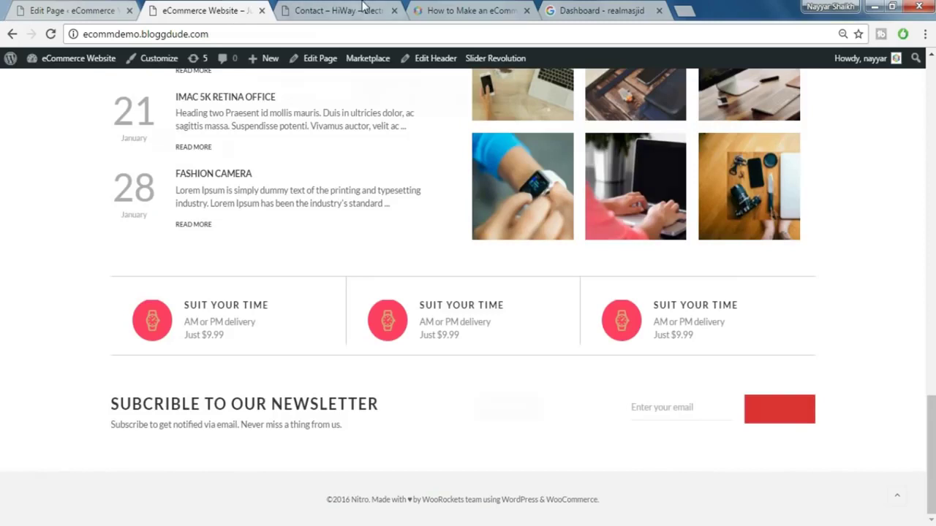
pyautogui.click(364, 9)
pyautogui.scroll(-1, 359, 358)
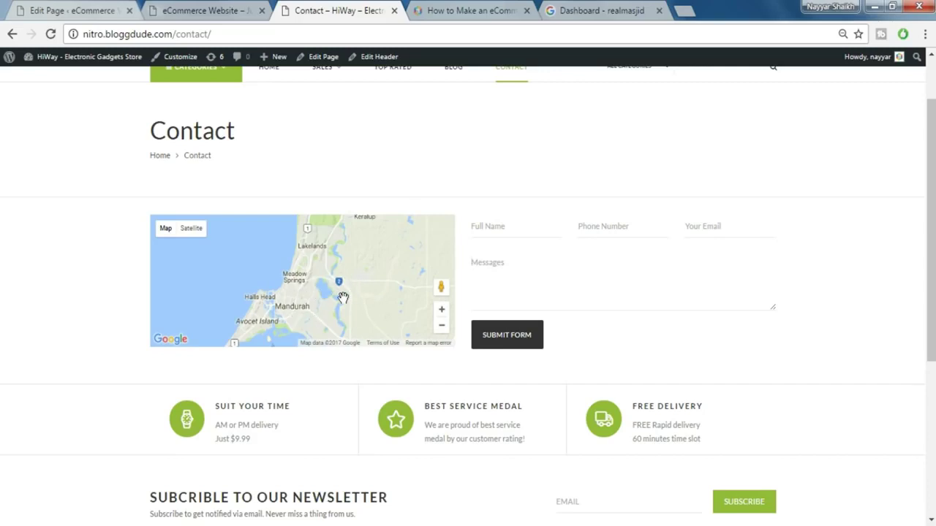
pyautogui.click(588, 10)
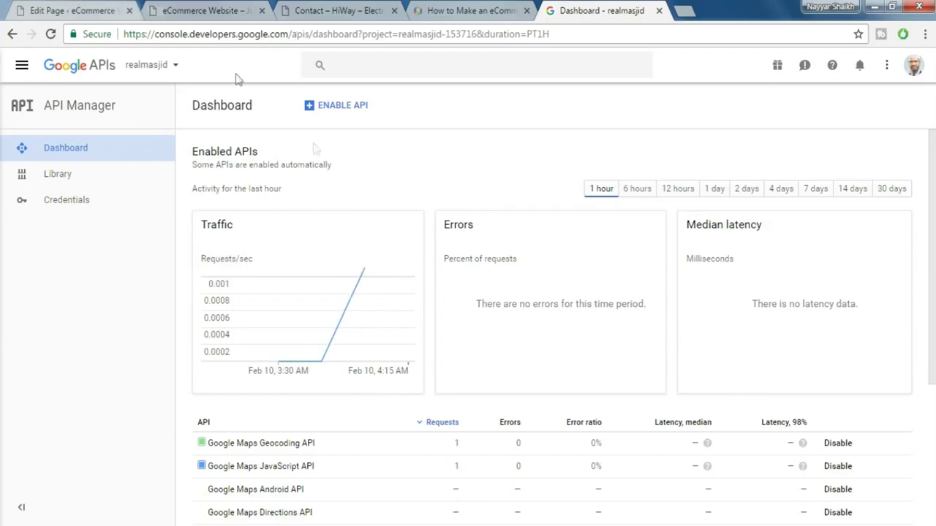
# - Create a new Google API key and paste it into the WordPress map's Maps API field
pyautogui.click(73, 205)
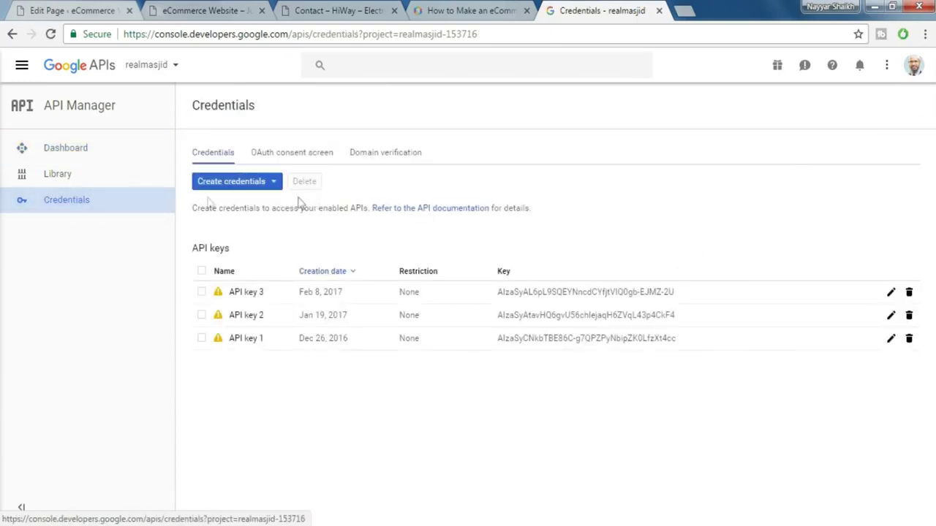
pyautogui.click(240, 187)
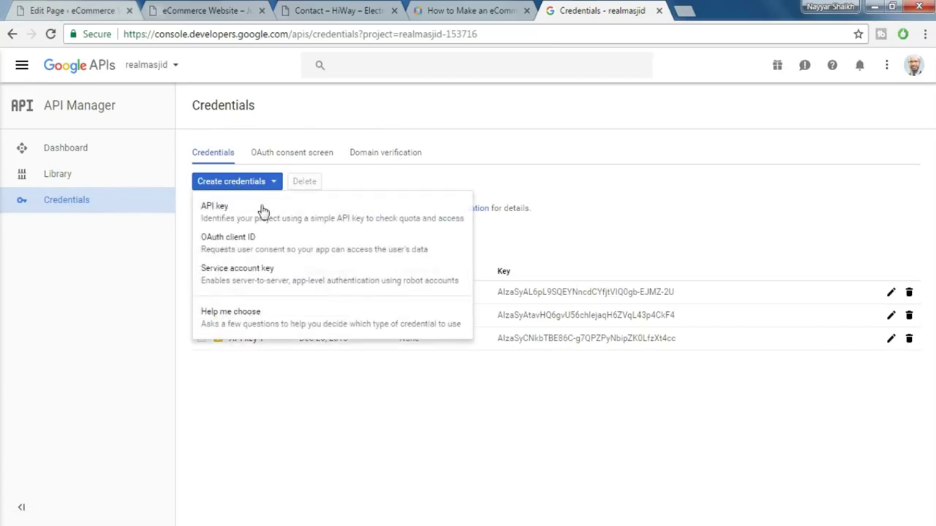
pyautogui.click(231, 223)
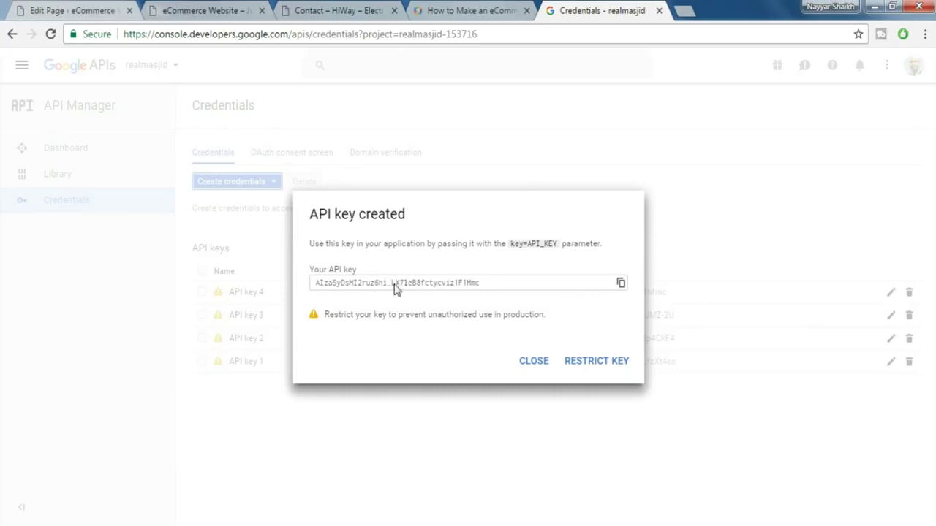
pyautogui.click(620, 285)
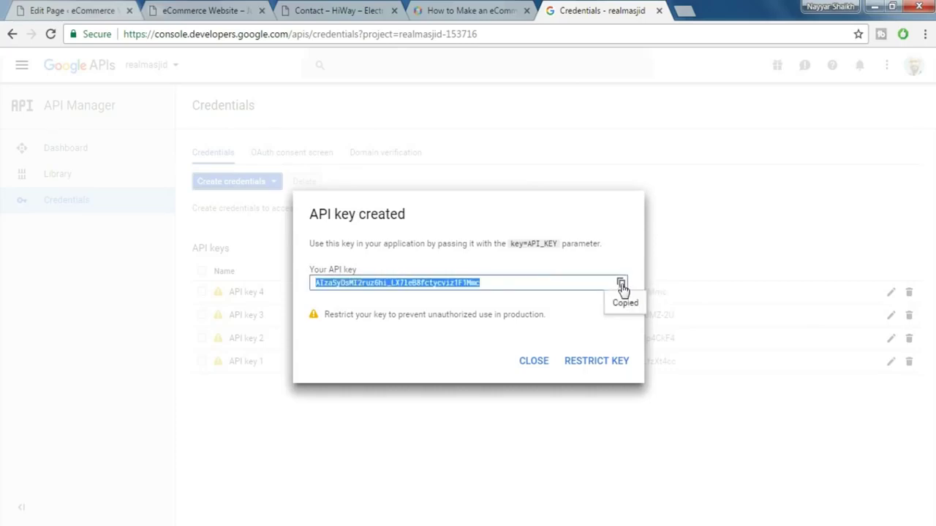
pyautogui.click(95, 8)
pyautogui.click(538, 187)
pyautogui.hotkey('ctrl', 'v')
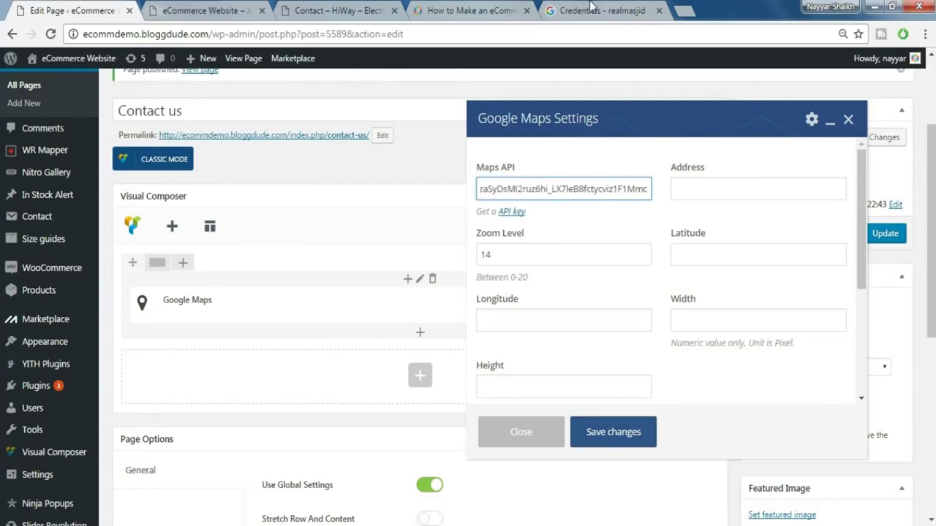
pyautogui.click(579, 9)
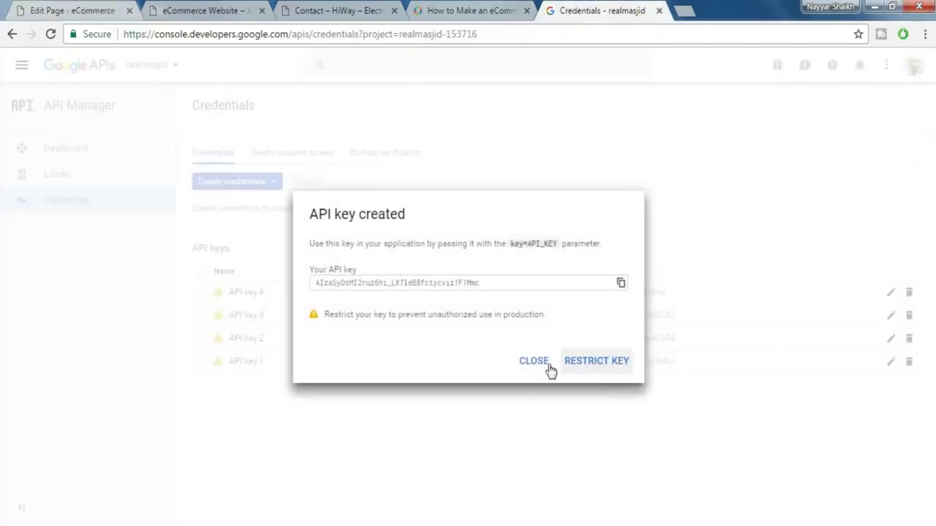
pyautogui.click(534, 363)
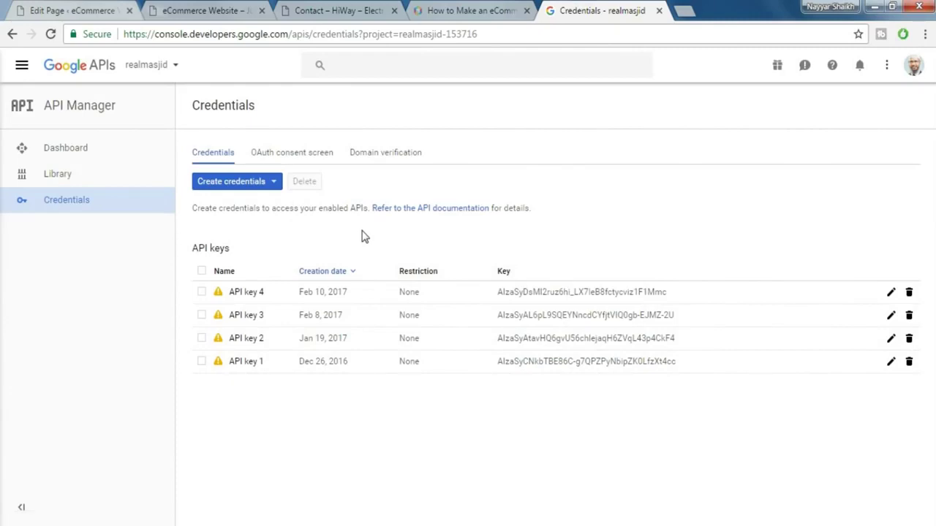
# - Look up the Google Maps Geocoding API in the API Library, then return to the library
pyautogui.click(79, 183)
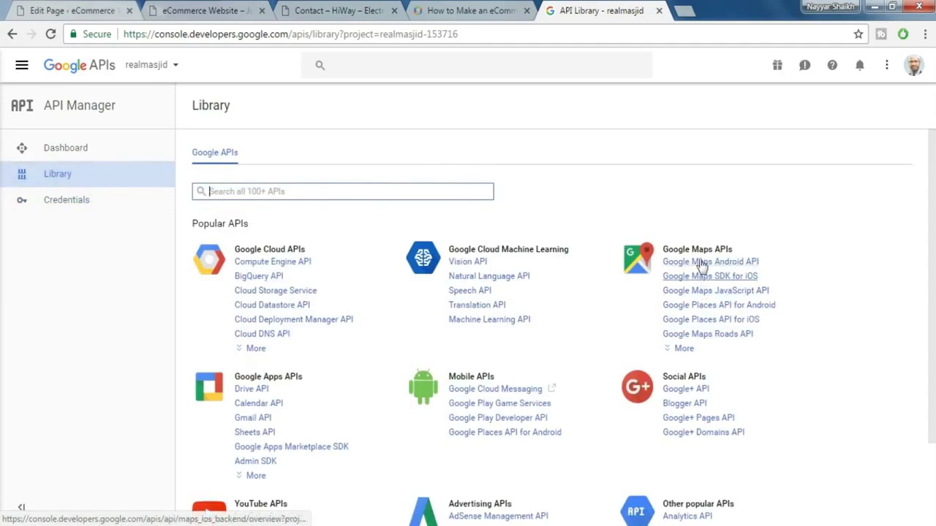
pyautogui.click(695, 350)
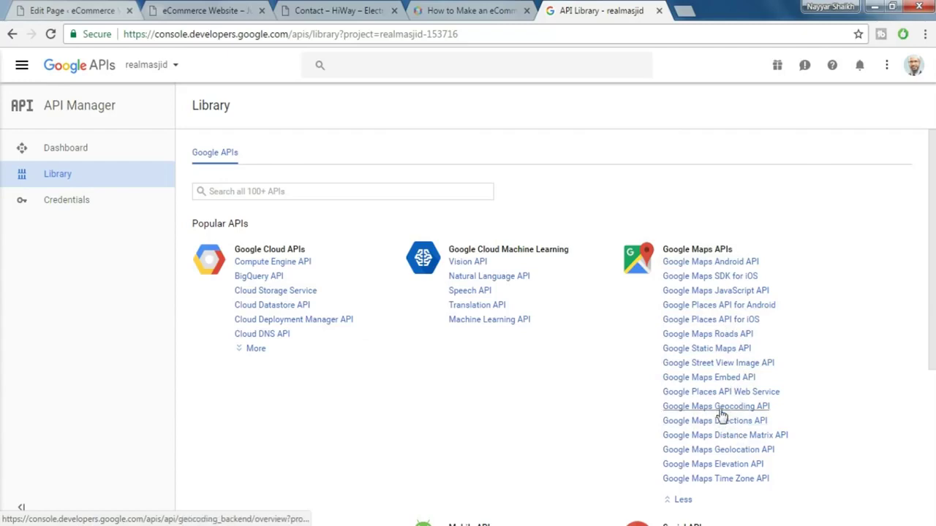
pyautogui.click(721, 410)
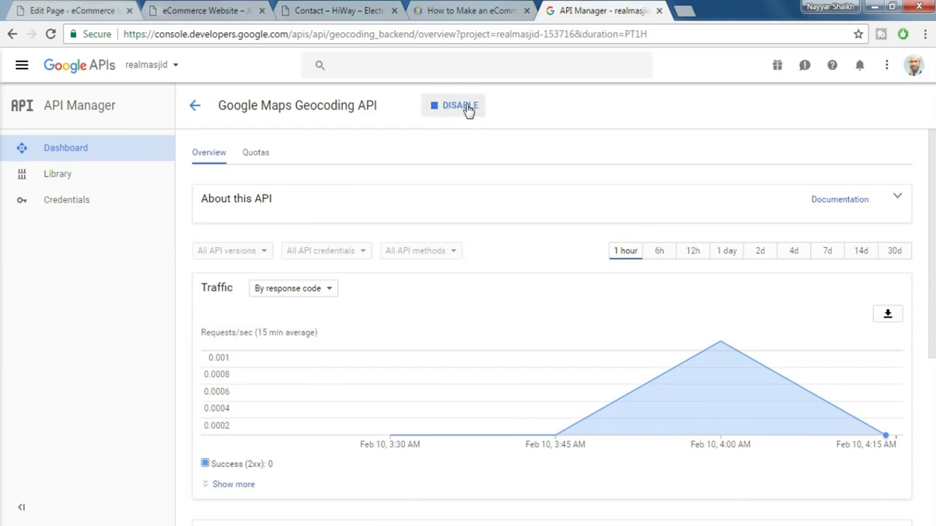
pyautogui.click(77, 183)
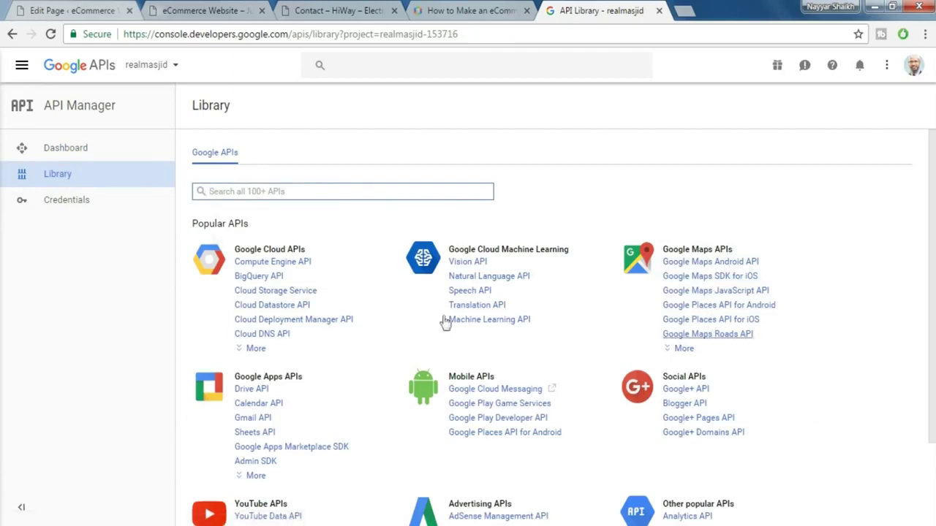
# - Go back to the WordPress Google Maps Settings and move from the Address field to the Latitude field
pyautogui.click(106, 9)
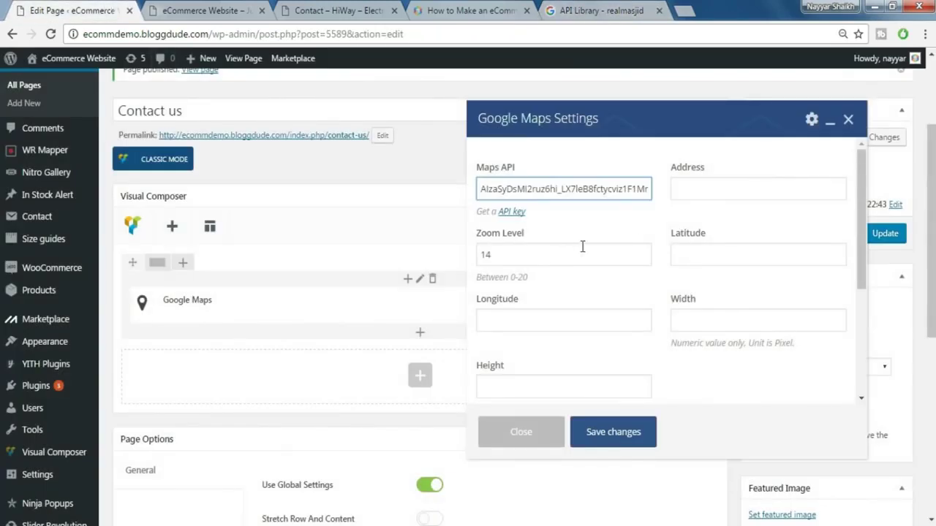
pyautogui.click(733, 190)
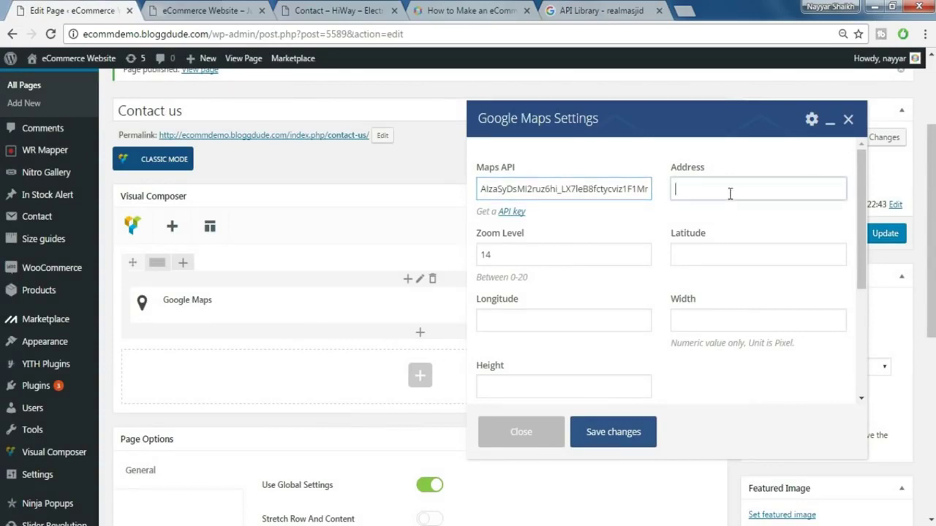
pyautogui.click(724, 255)
pyautogui.click(574, 328)
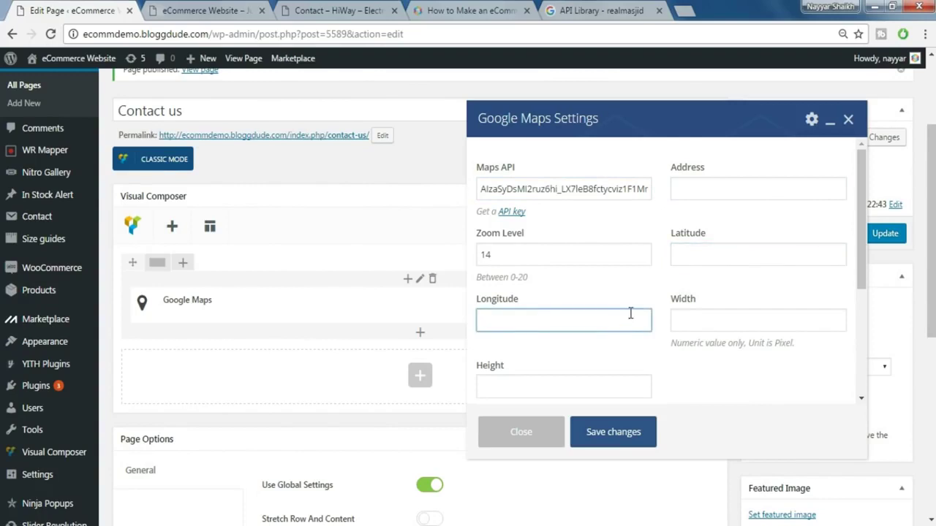
pyautogui.click(690, 7)
pyautogui.write('l')
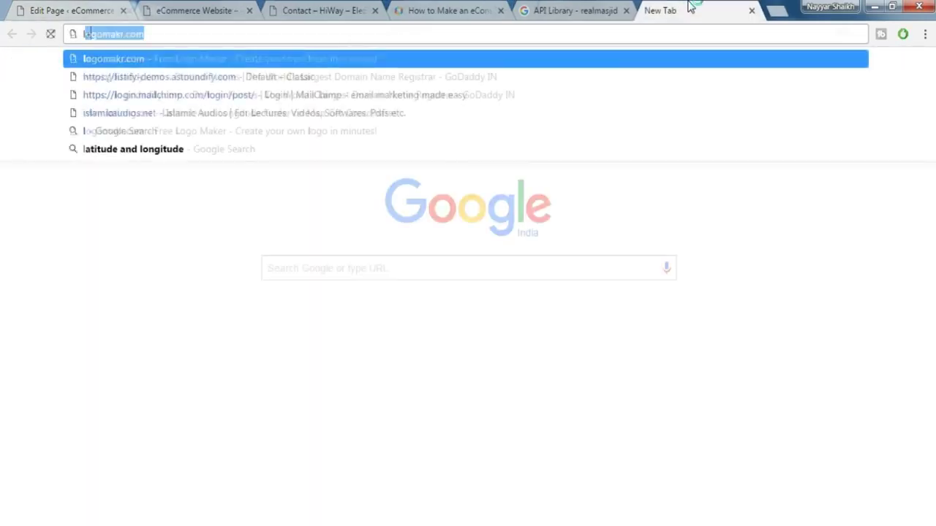
pyautogui.write('at')
pyautogui.press('Down')
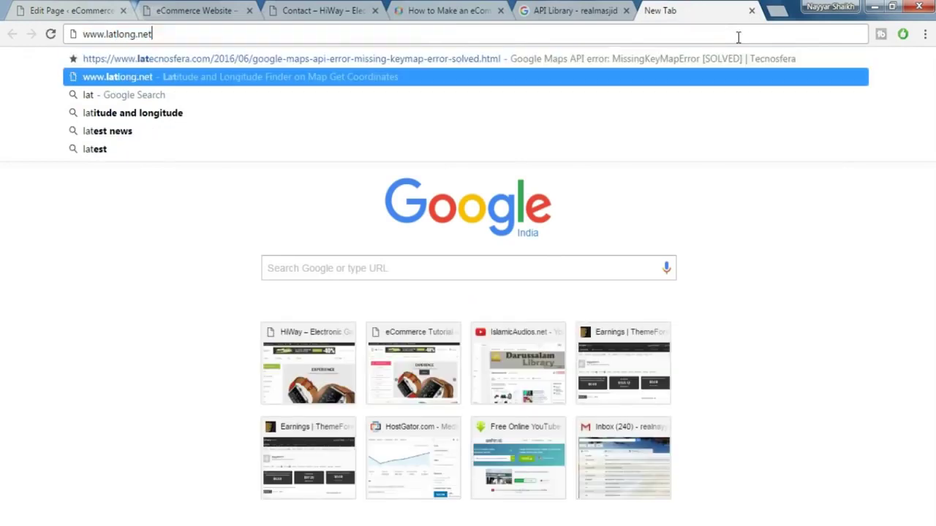
pyautogui.press('Return')
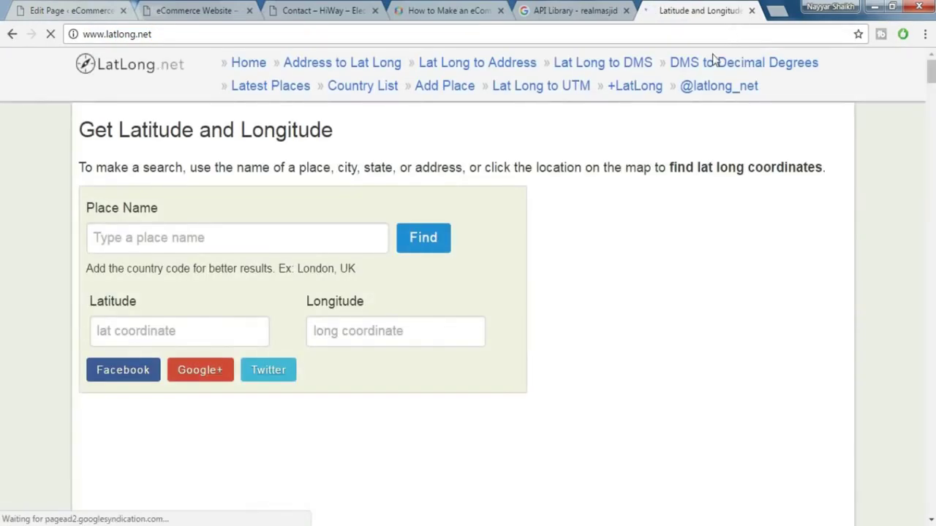
# - Find Mumbai's coordinates on LatLong.net and select the latitude 19.075984
pyautogui.click(244, 237)
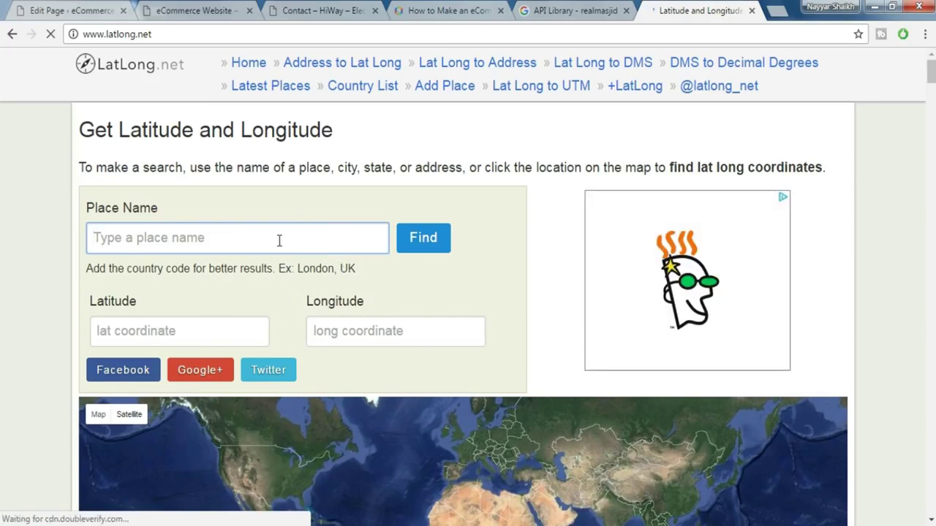
pyautogui.write('Mumbai')
pyautogui.click(424, 242)
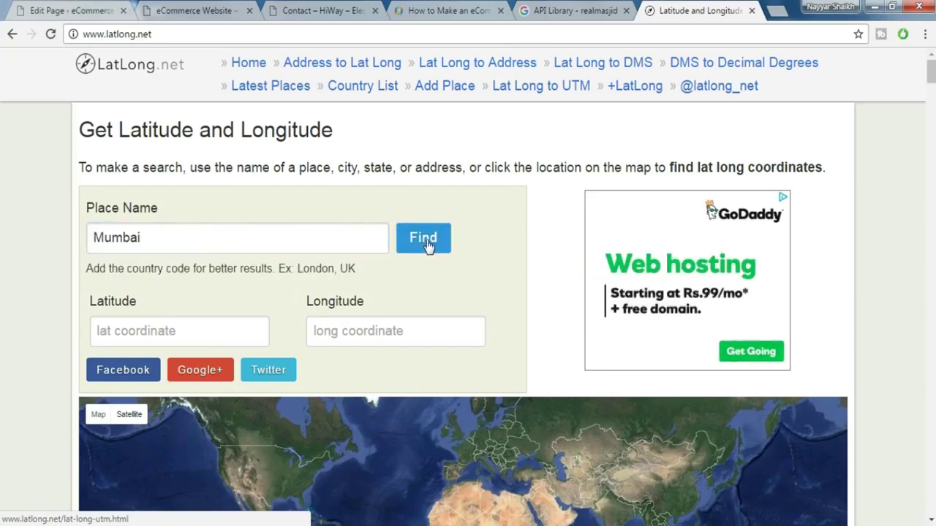
pyautogui.scroll(-2, 428, 256)
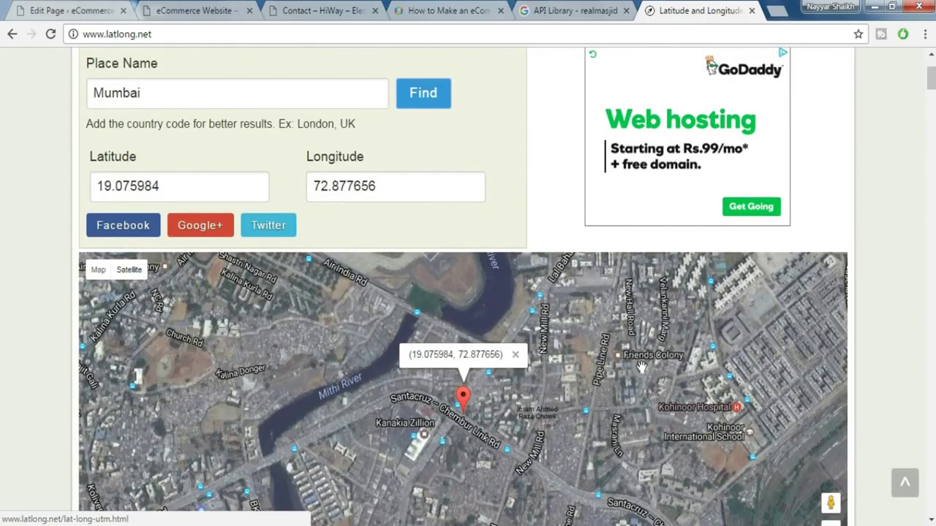
pyautogui.moveTo(179, 187); pyautogui.dragTo(92, 180)
pyautogui.hotkey('ctrl', 'c')
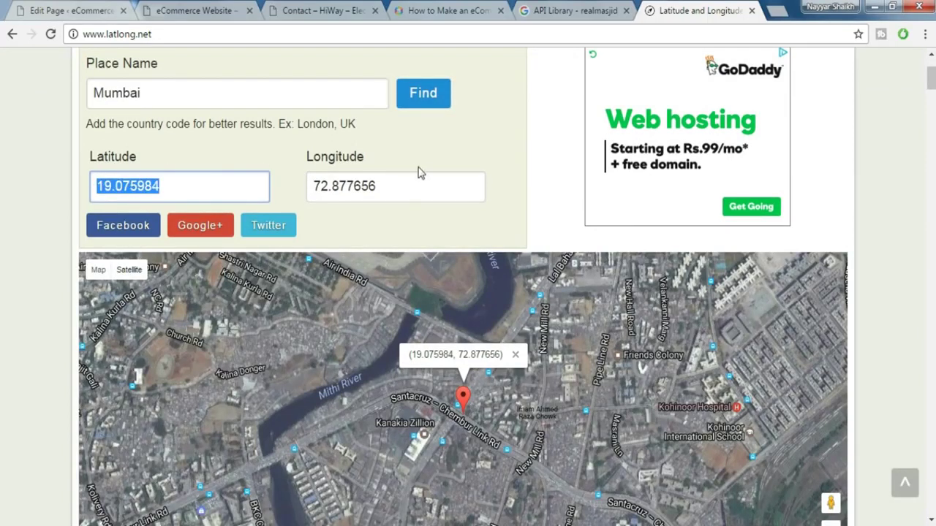
# - Enter Mumbai's latitude 19.075984 and longitude 72.877656 in the map settings
pyautogui.click(229, 8)
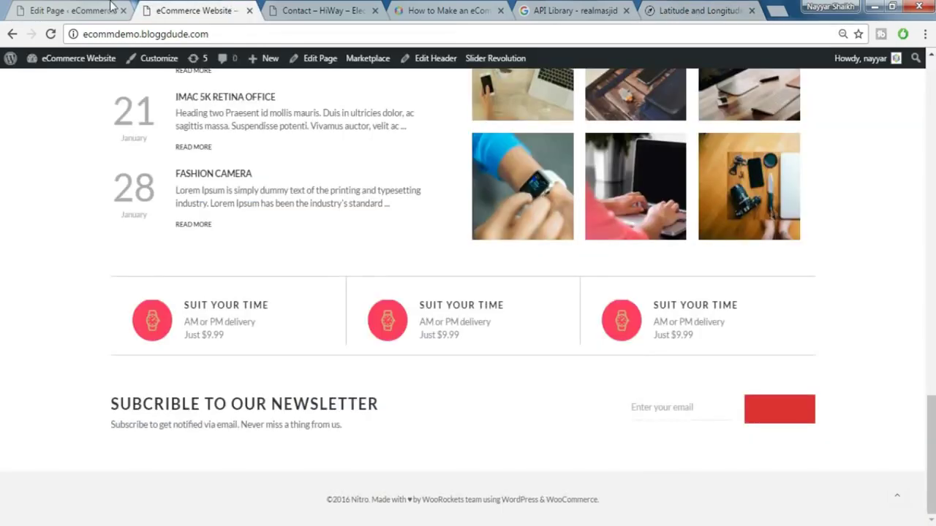
pyautogui.click(113, 8)
pyautogui.hotkey('ctrl', 'v')
pyautogui.click(706, 254)
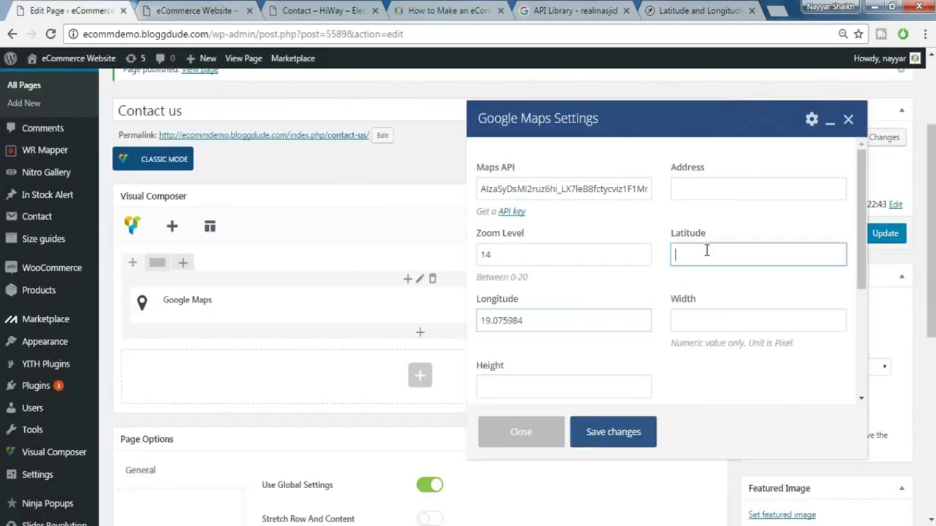
pyautogui.hotkey('ctrl', 'v')
pyautogui.click(716, 7)
pyautogui.moveTo(383, 184); pyautogui.dragTo(310, 175)
pyautogui.hotkey('ctrl', 'c')
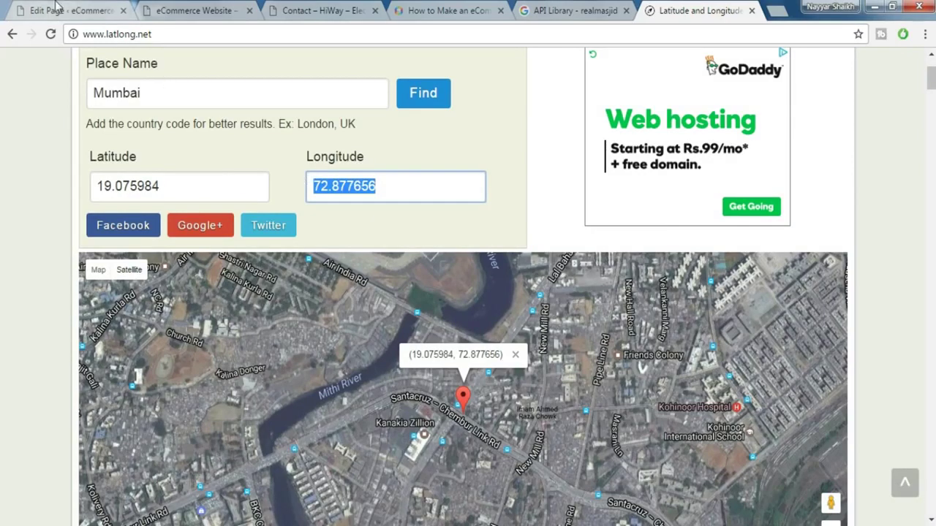
pyautogui.click(57, 7)
pyautogui.click(553, 319)
pyautogui.hotkey('ctrl', 'a')
pyautogui.hotkey('ctrl', 'v')
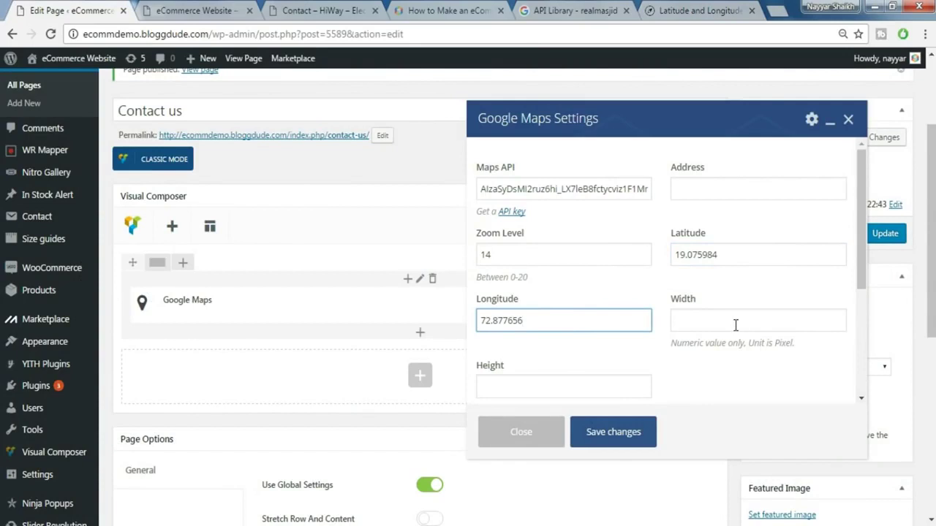
# - Set map height 229, width 100% and TERRAIN map type, then save the map settings
pyautogui.click(550, 385)
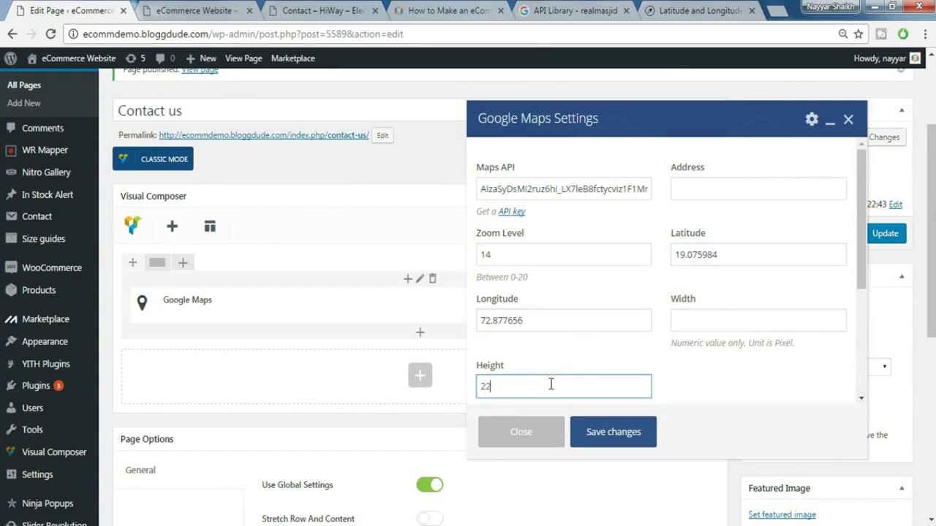
pyautogui.press('BackSpace')
pyautogui.scroll(-1, 585, 329)
pyautogui.click(685, 249)
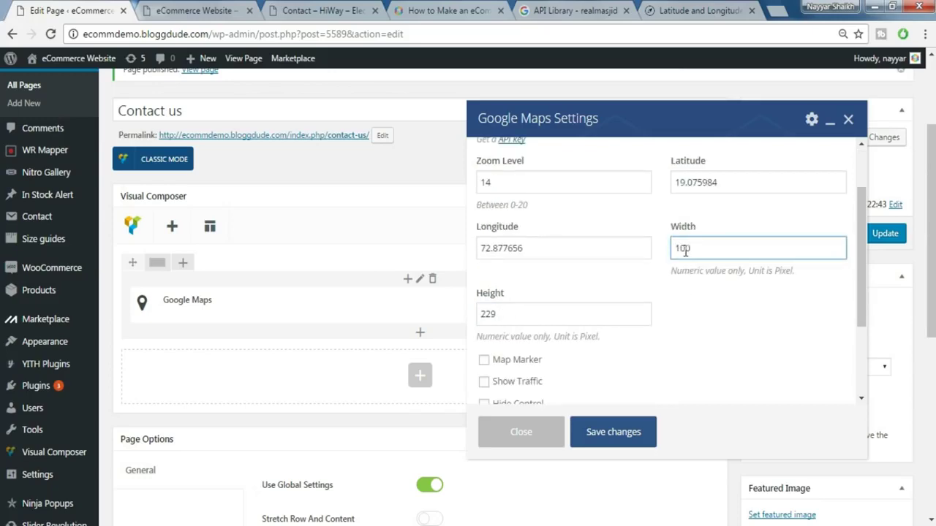
pyautogui.scroll(-4, 754, 313)
pyautogui.scroll(4, 754, 307)
pyautogui.scroll(-4, 754, 309)
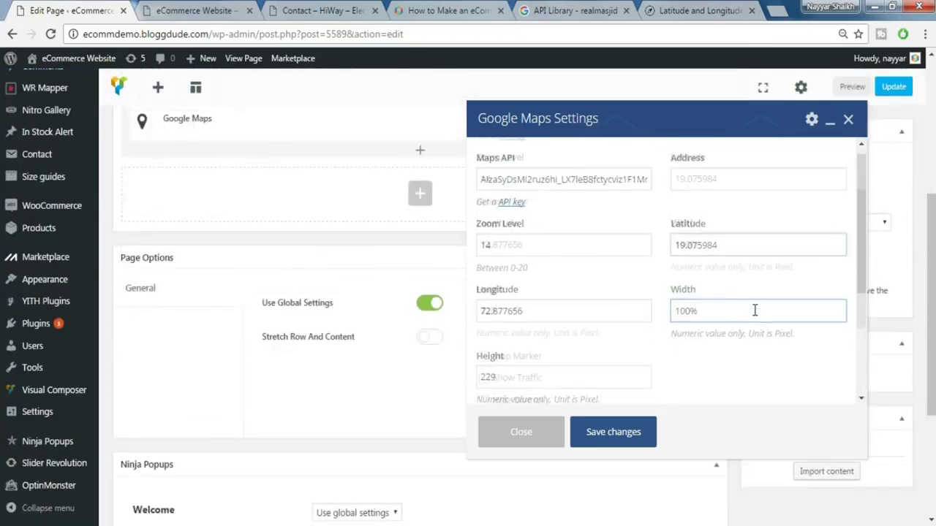
pyautogui.click(576, 350)
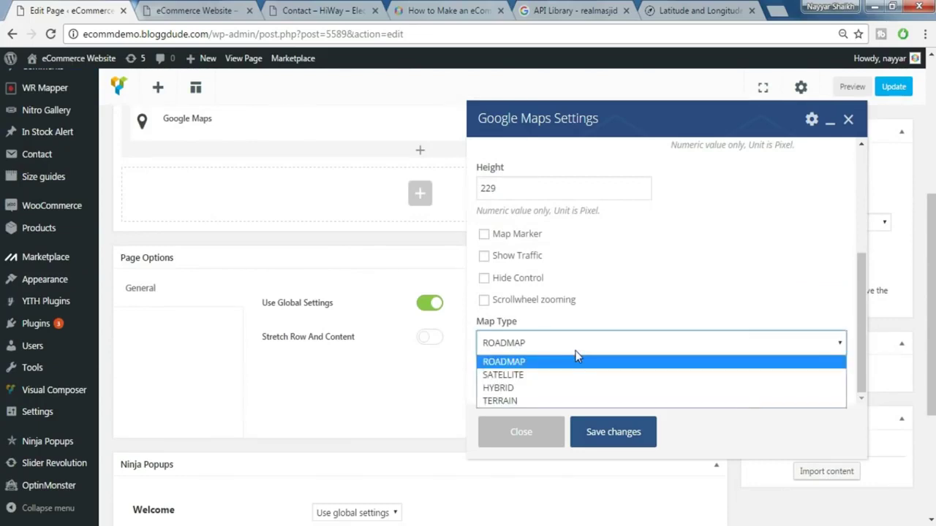
pyautogui.click(552, 403)
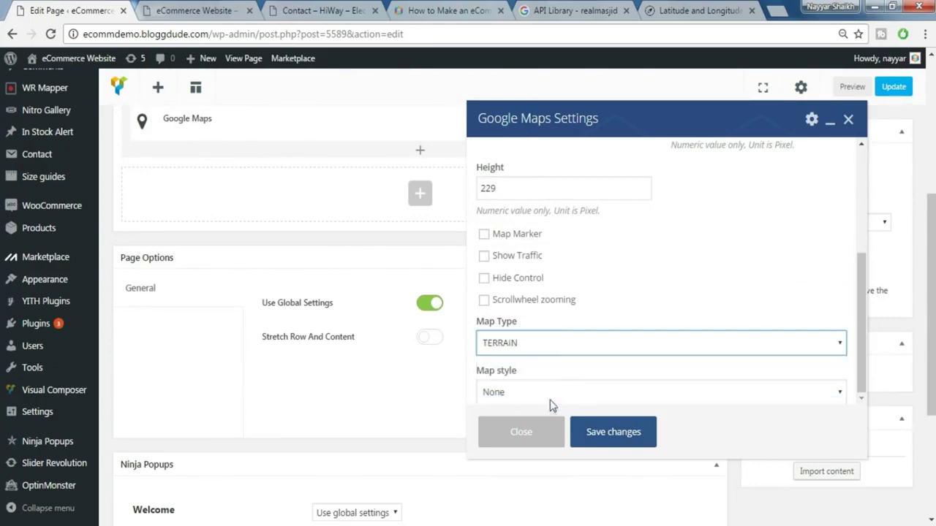
pyautogui.click(556, 350)
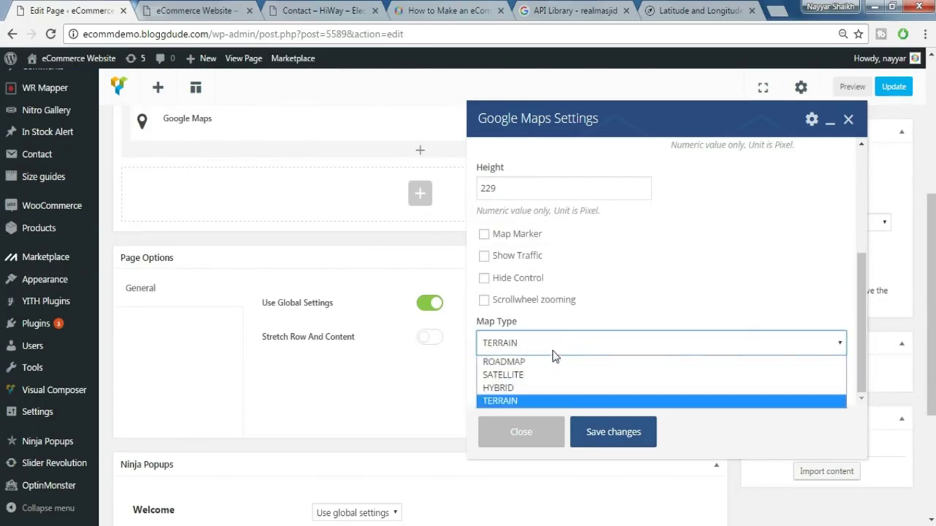
pyautogui.click(538, 401)
pyautogui.scroll(5, 622, 307)
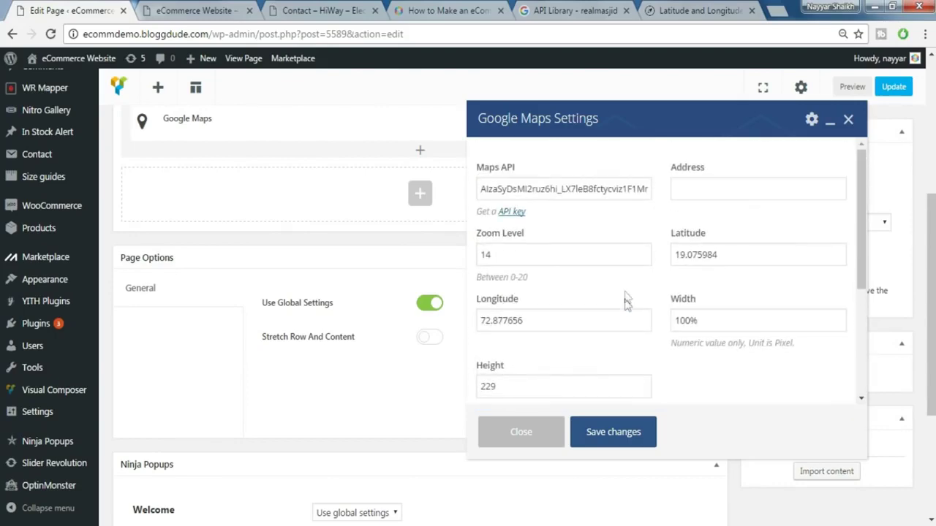
pyautogui.click(621, 435)
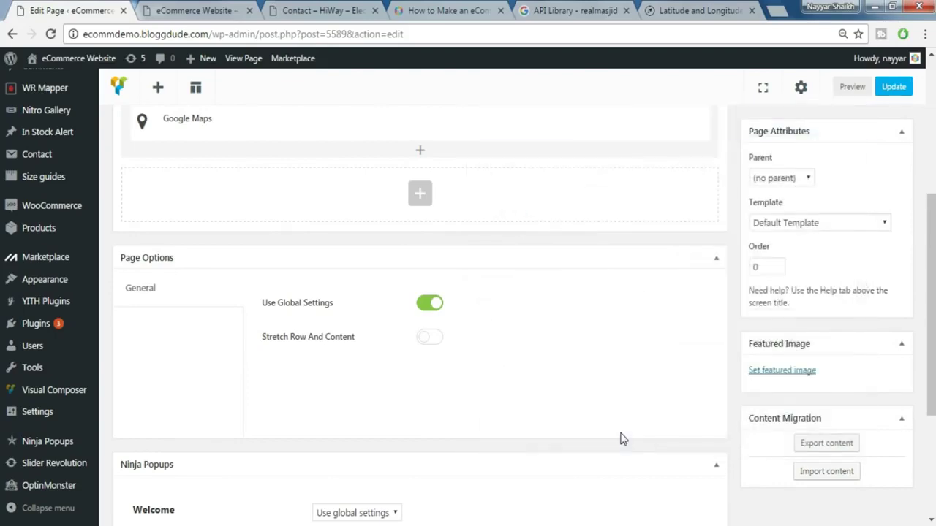
pyautogui.scroll(3, 510, 363)
pyautogui.moveTo(209, 307)
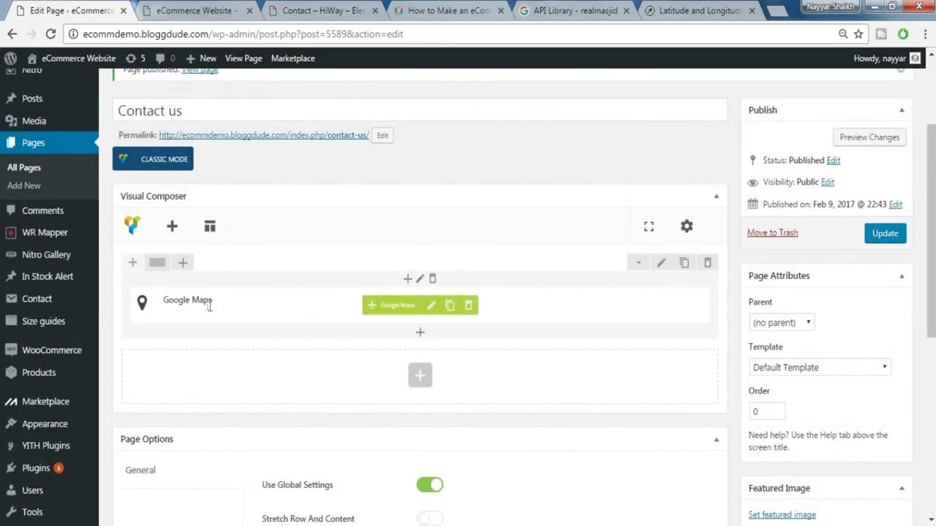
# - Split the Contact us row 1/2 + 1/2 and add a Contact Form 7 element beside the map
pyautogui.moveTo(156, 263)
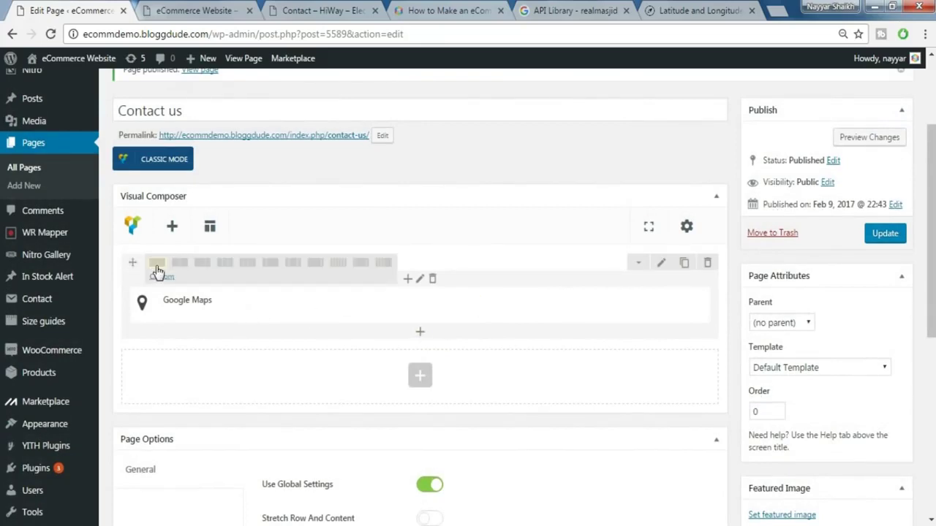
pyautogui.click(179, 265)
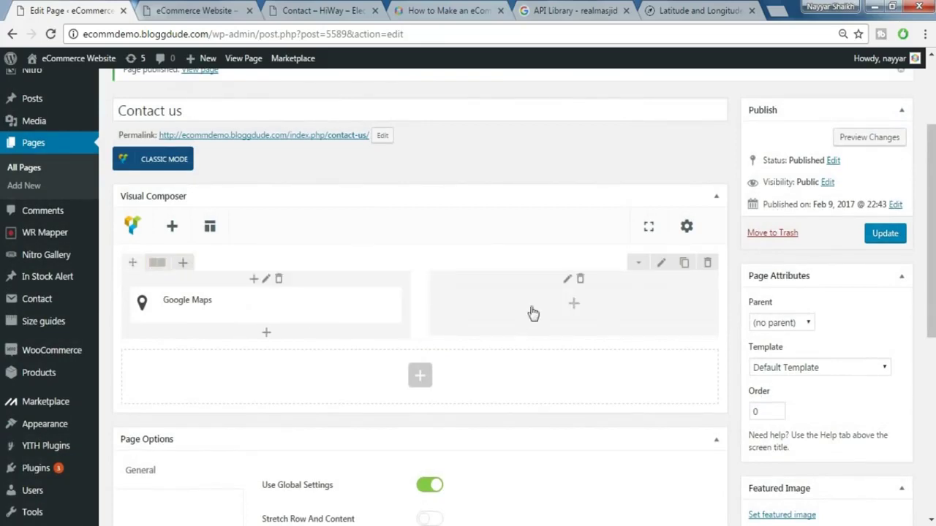
pyautogui.click(576, 305)
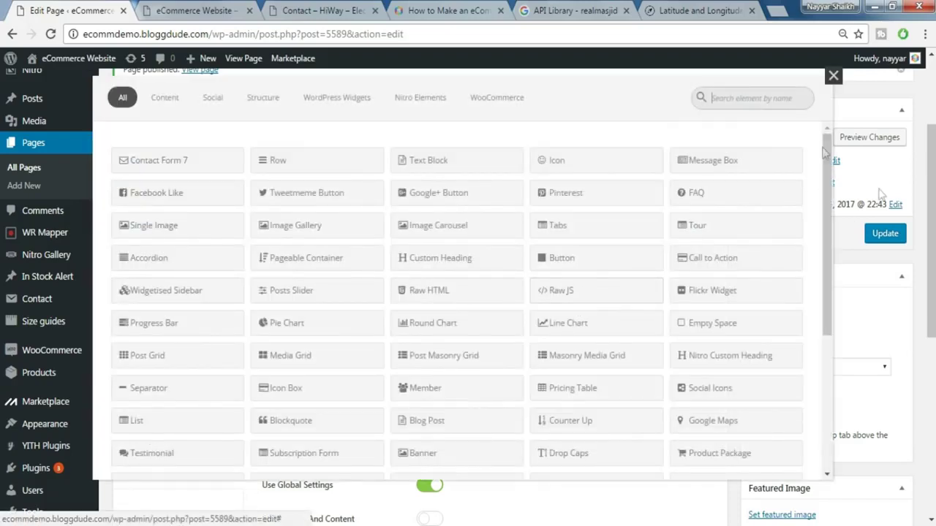
pyautogui.write('cont')
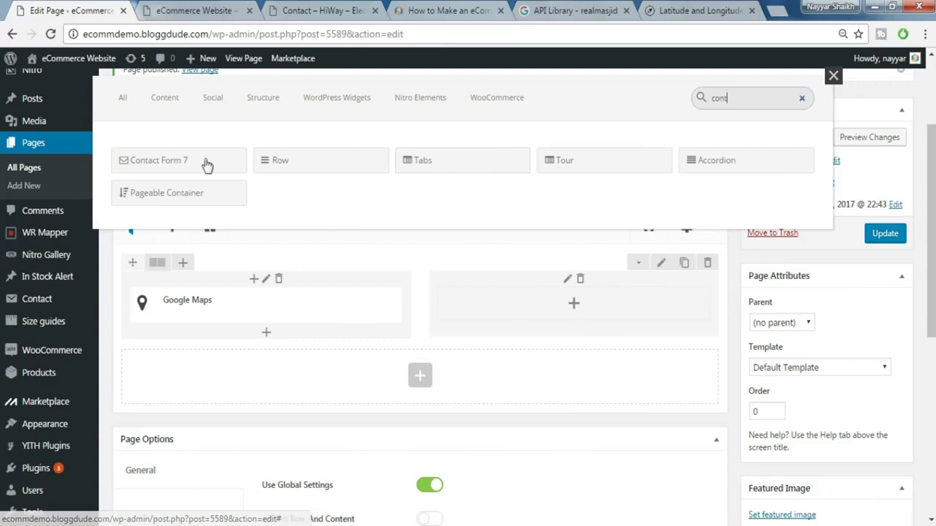
pyautogui.click(178, 160)
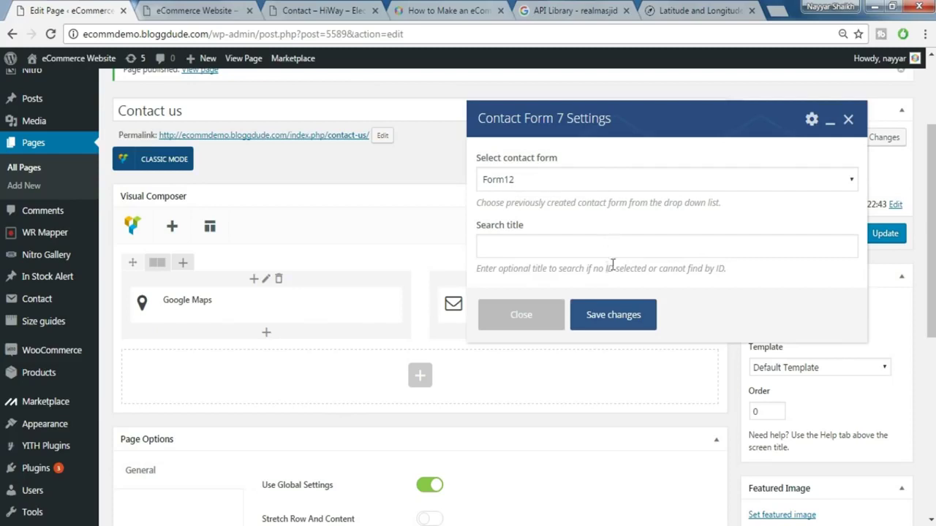
pyautogui.click(617, 323)
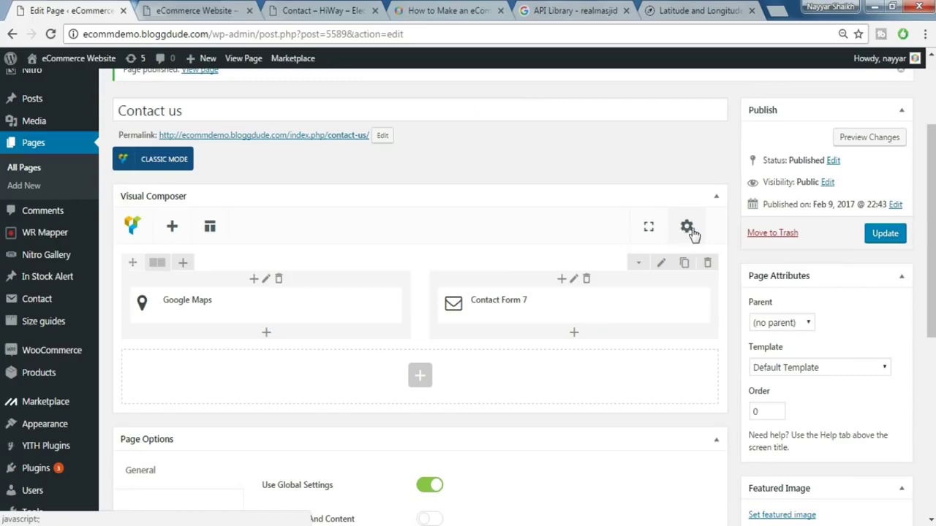
pyautogui.click(687, 228)
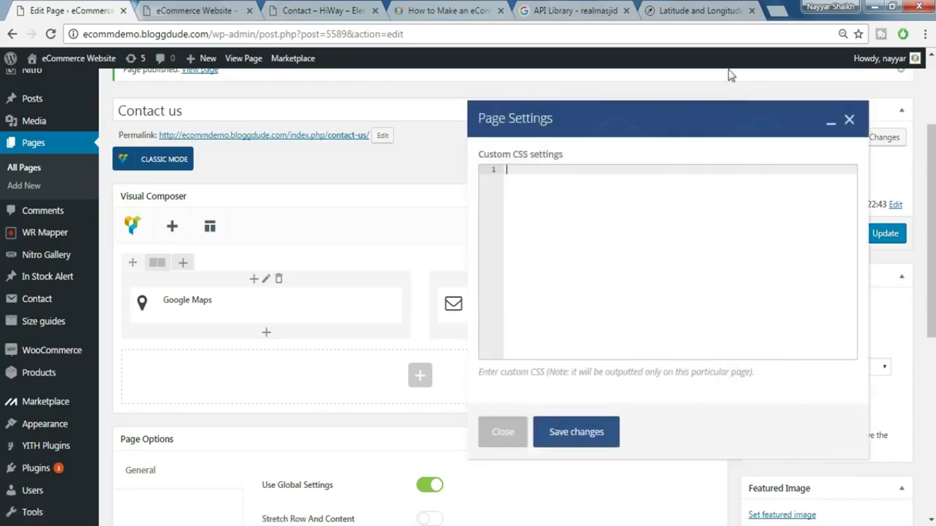
# - Copy the tutorial's Contact us Page CSS into the page's Custom CSS, save it, and update the page
pyautogui.click(446, 10)
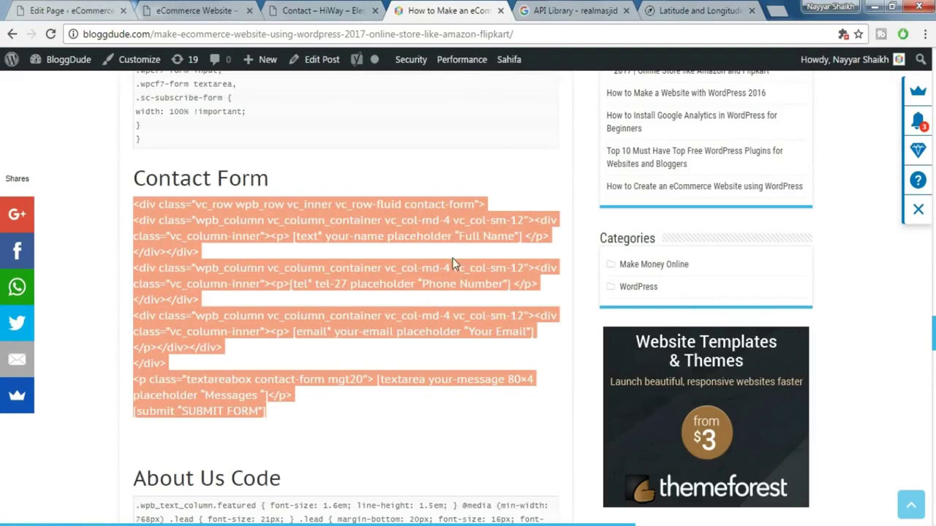
pyautogui.click(481, 269)
pyautogui.scroll(5, 481, 269)
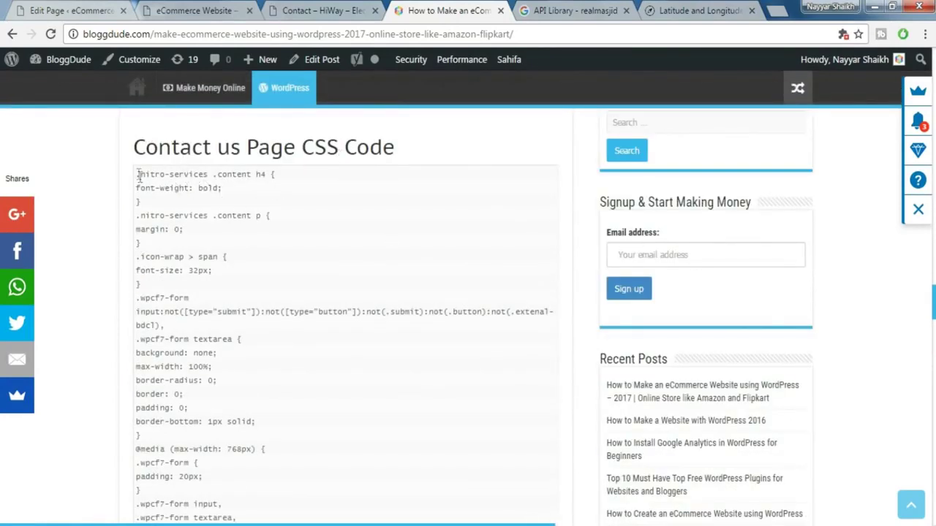
pyautogui.moveTo(135, 179); pyautogui.dragTo(148, 302)
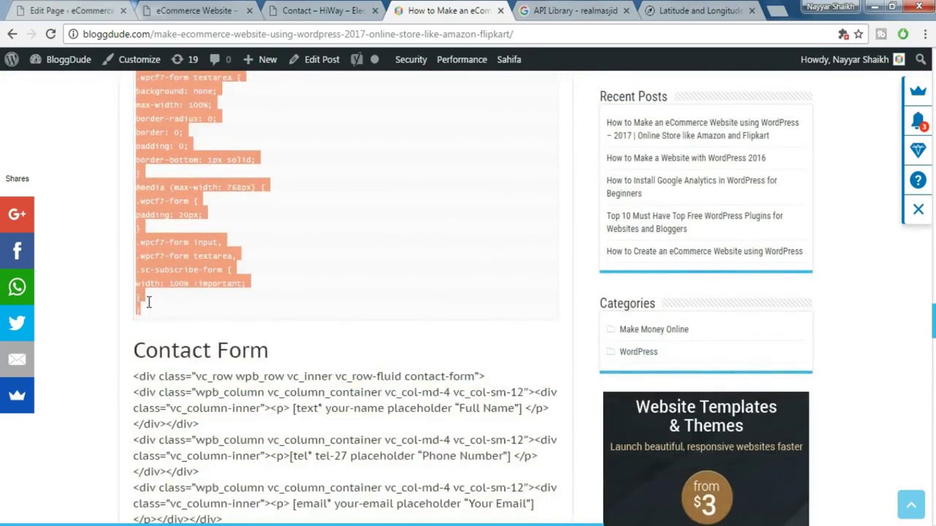
pyautogui.hotkey('ctrl', 'c')
pyautogui.click(130, 9)
pyautogui.click(596, 280)
pyautogui.hotkey('ctrl', 'v')
pyautogui.click(577, 433)
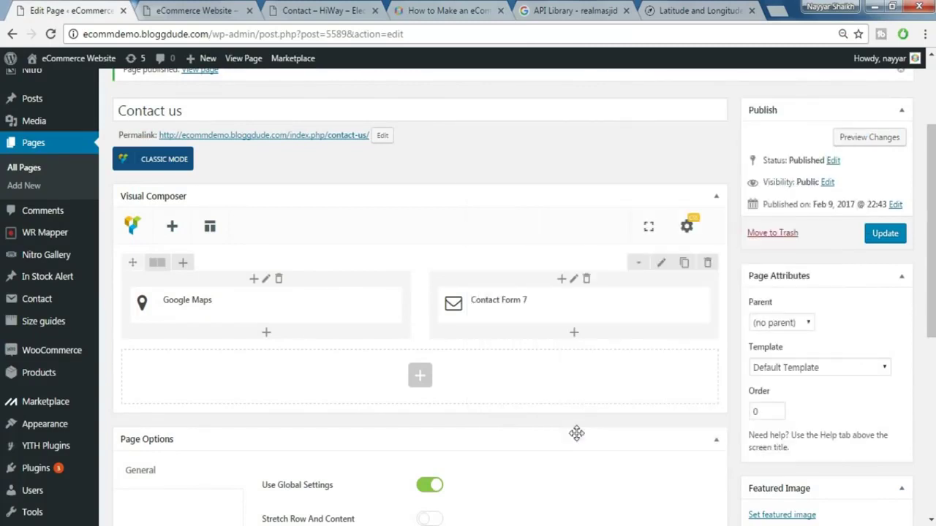
pyautogui.click(885, 234)
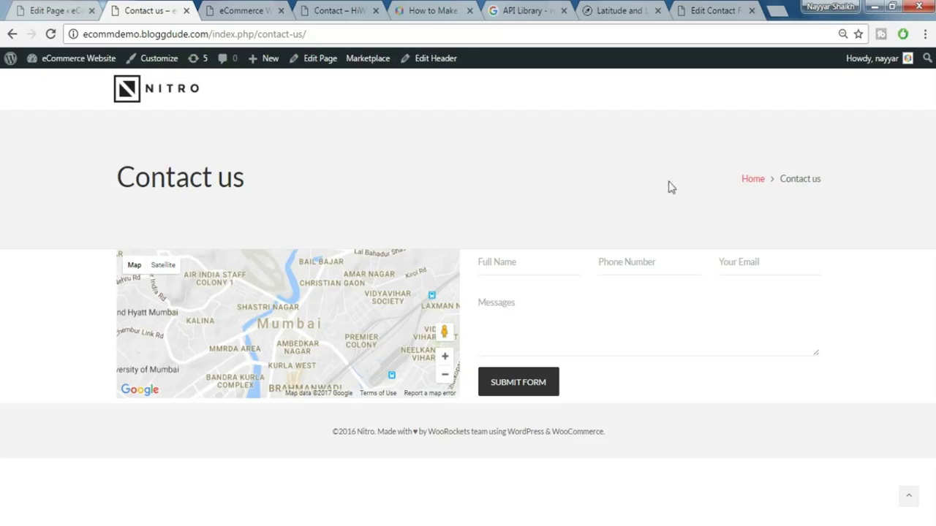
# - Open the Customizer from the admin bar on the live Contact us page
pyautogui.click(153, 64)
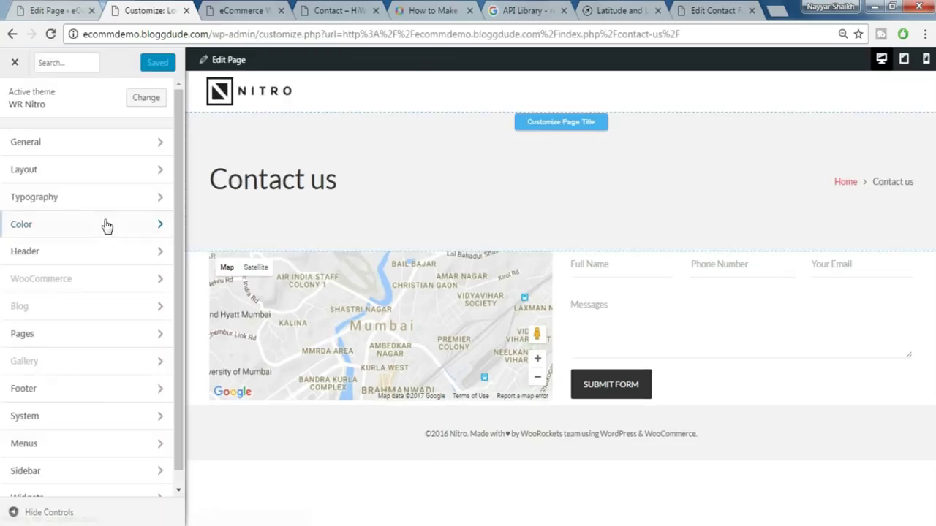
# - Give the page title band a white #ffffff background instead of the general colour, and publish
pyautogui.click(107, 226)
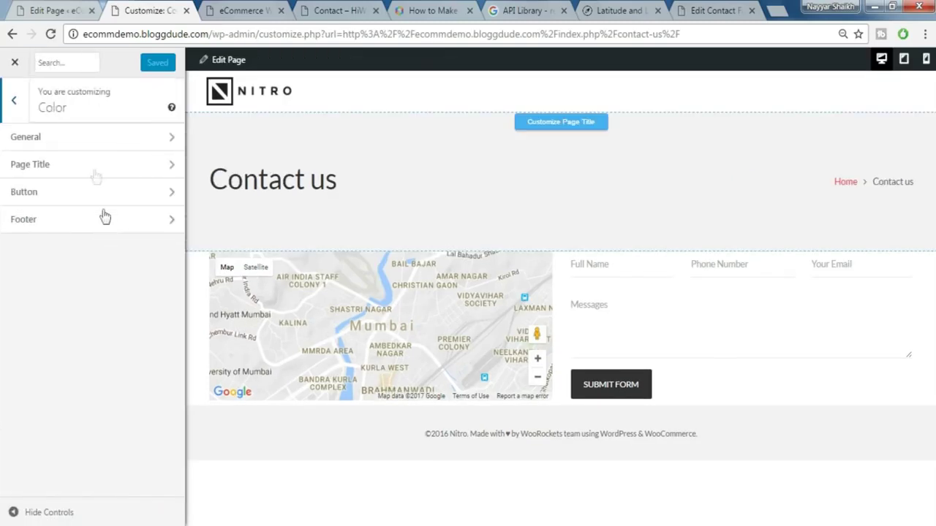
pyautogui.click(78, 164)
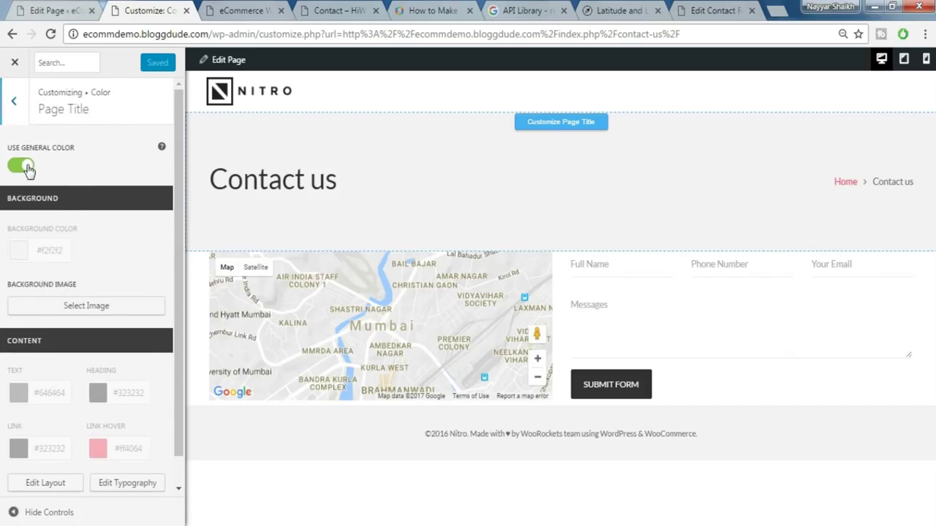
pyautogui.click(24, 167)
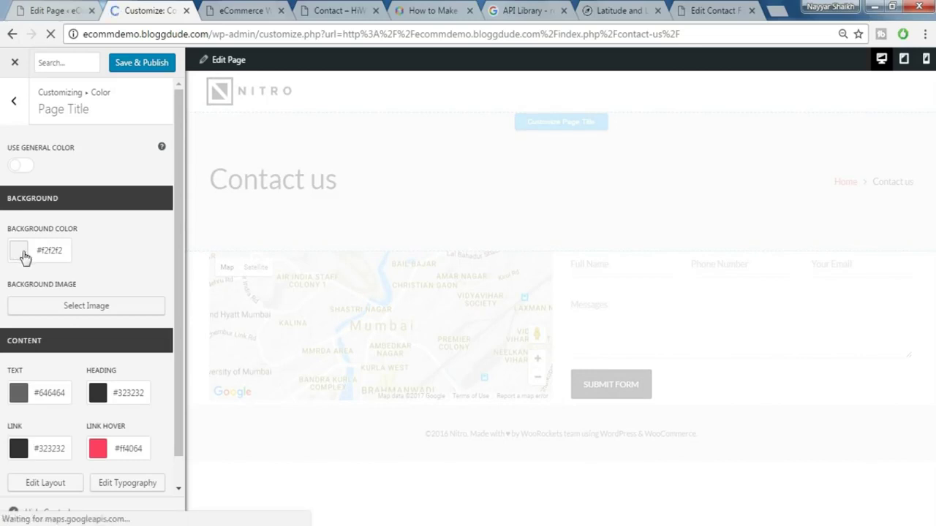
pyautogui.click(23, 254)
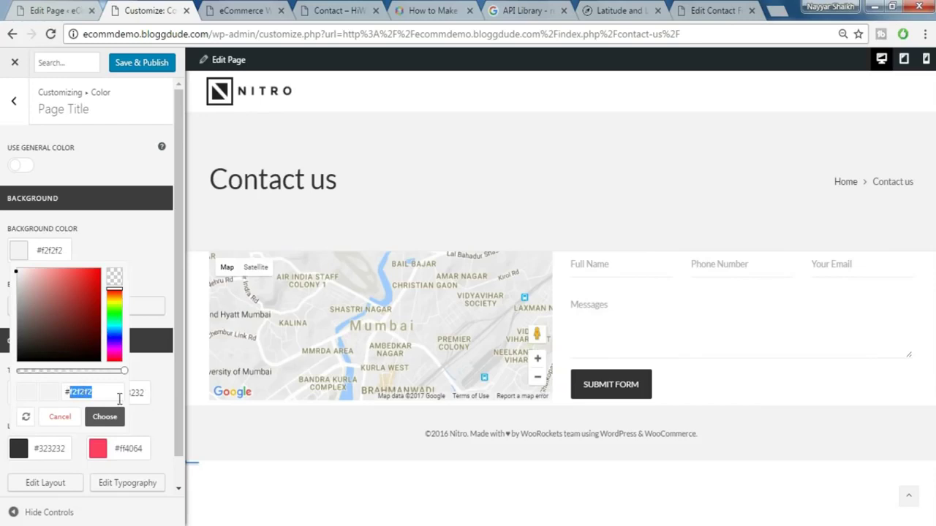
pyautogui.write('fff')
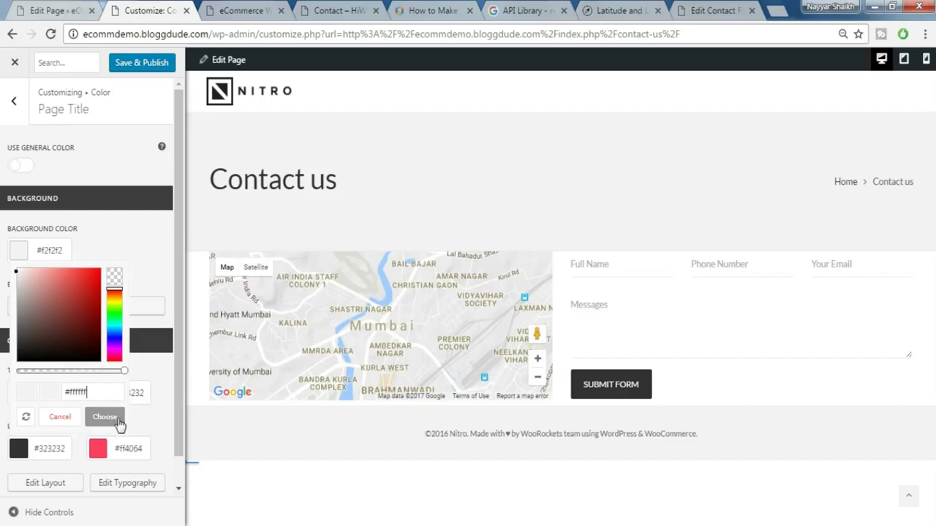
pyautogui.click(107, 419)
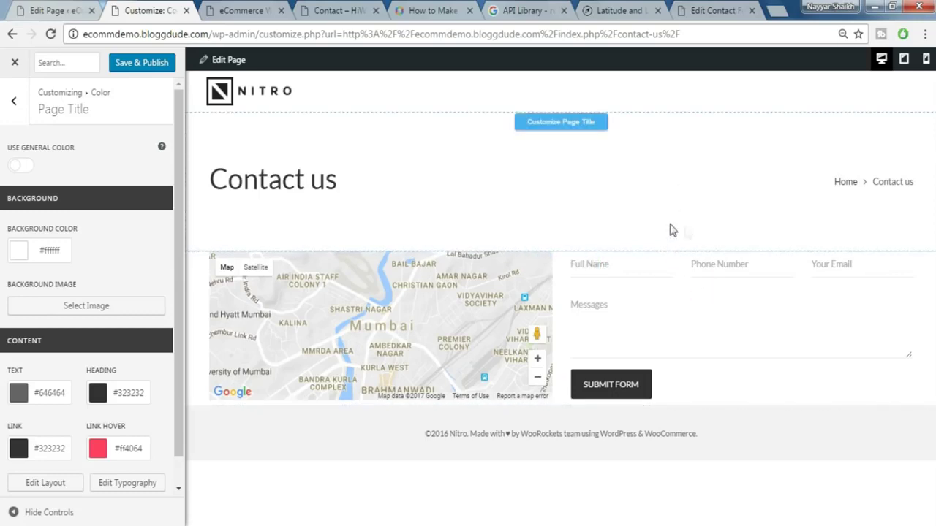
pyautogui.click(155, 65)
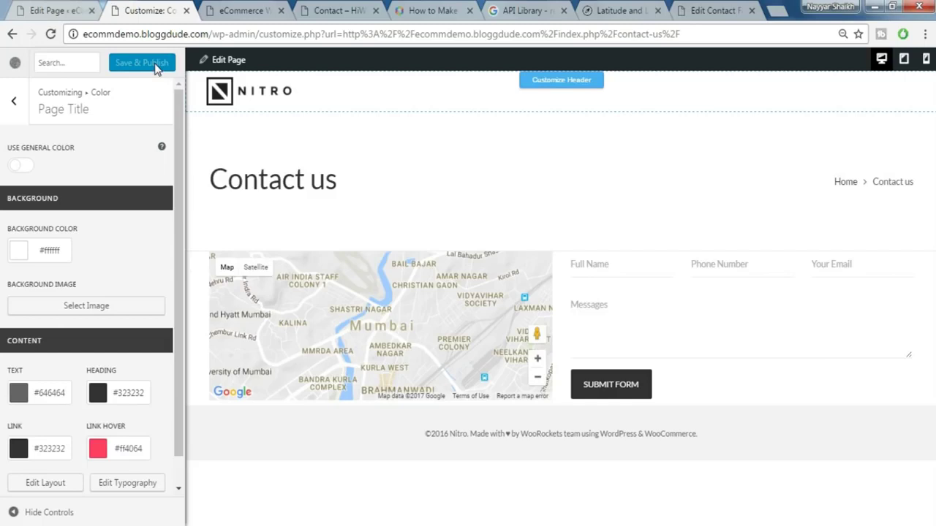
pyautogui.click(13, 65)
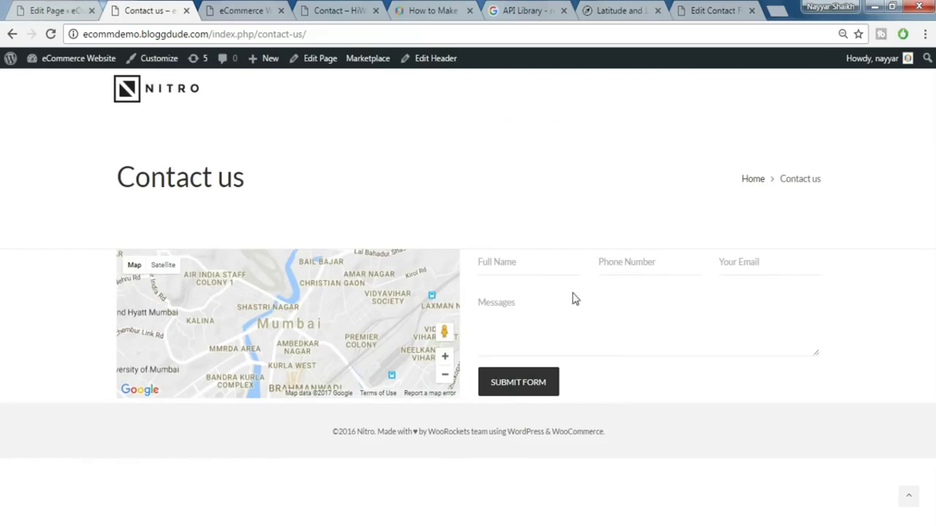
# - Compare the site's Contact us page with the HiWay demo's, ending at the demo's footer
pyautogui.click(241, 9)
pyautogui.click(336, 7)
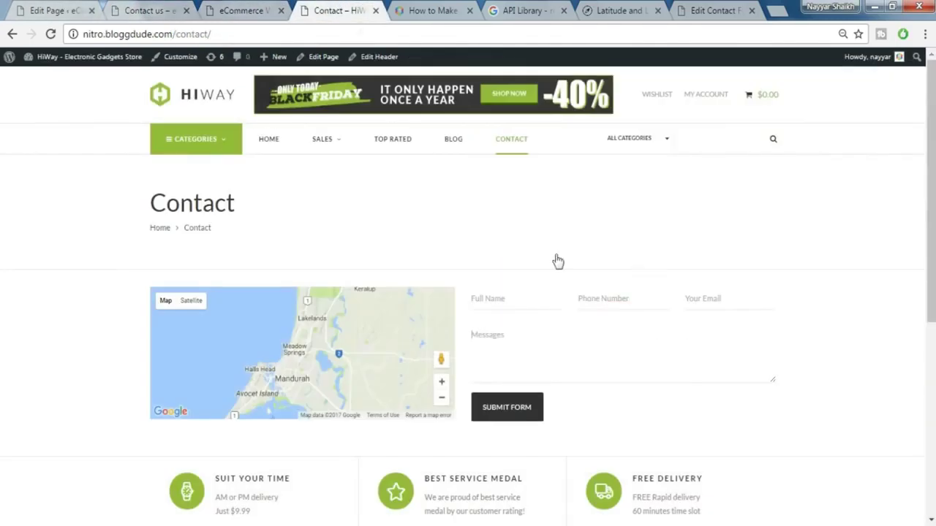
pyautogui.scroll(-3, 591, 326)
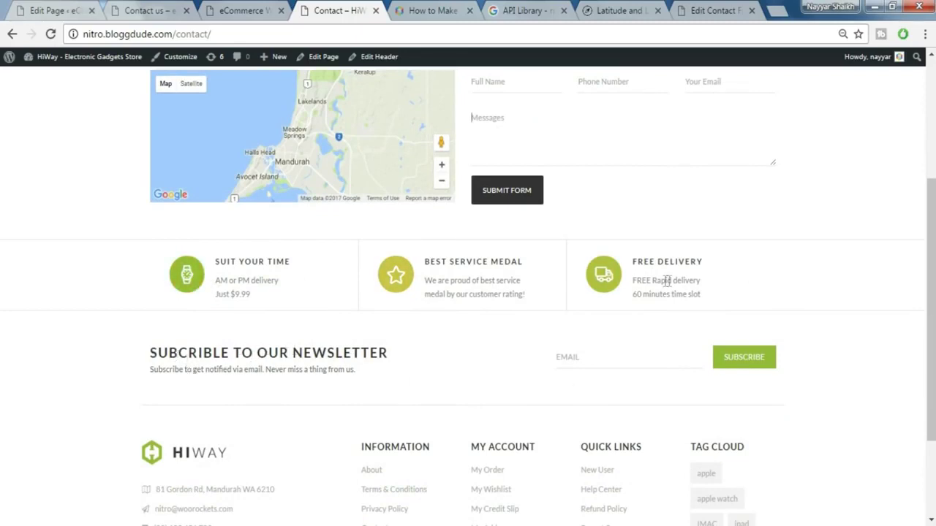
pyautogui.click(164, 9)
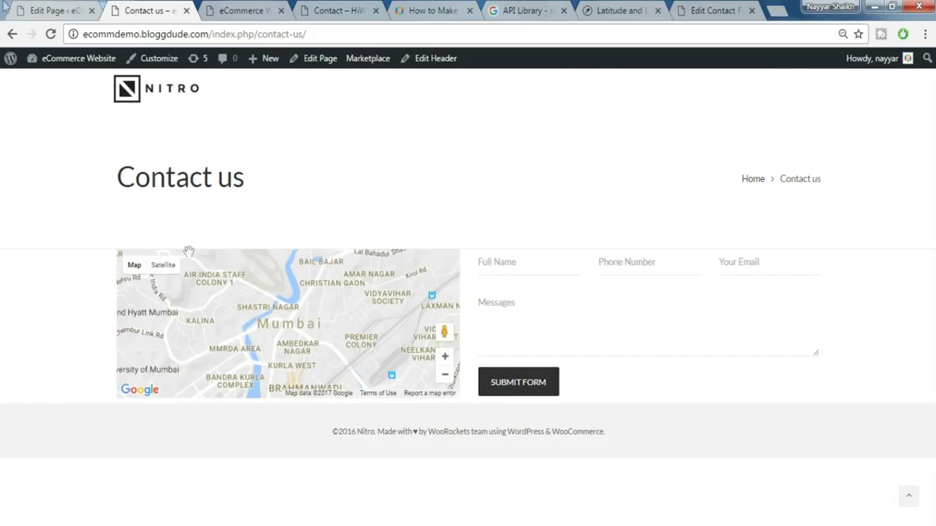
pyautogui.click(33, 8)
pyautogui.scroll(-2, 348, 231)
pyautogui.scroll(-1, 348, 231)
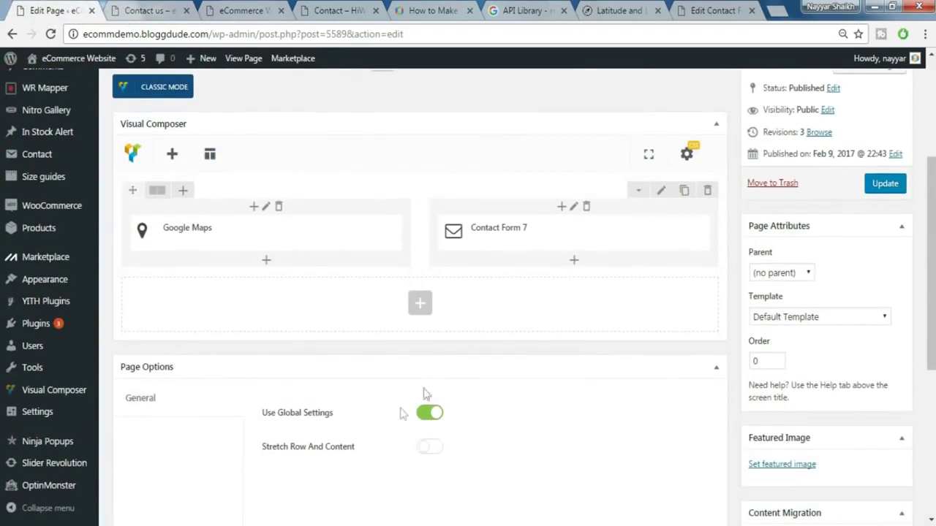
pyautogui.click(141, 6)
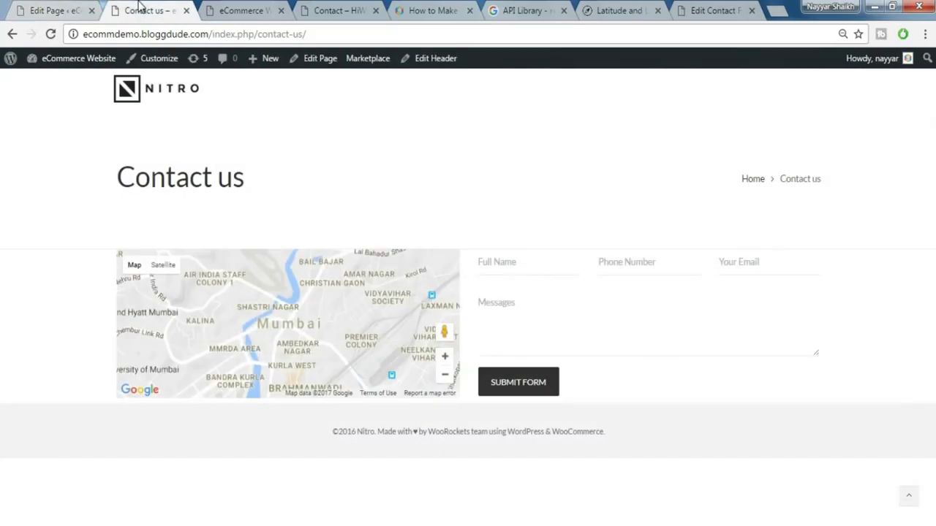
pyautogui.click(316, 8)
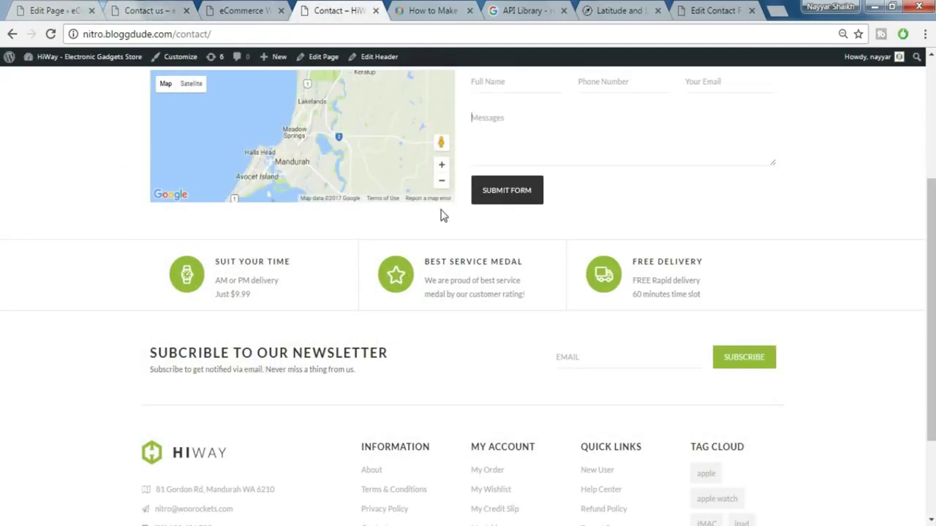
pyautogui.scroll(-3, 361, 371)
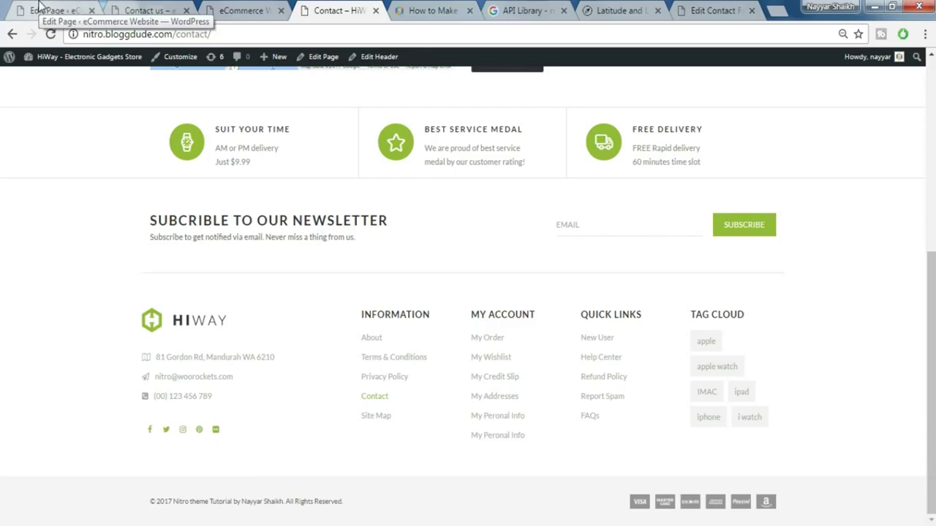
# - Go from the page editor to the Appearance > Widgets page
pyautogui.click(40, 7)
pyautogui.scroll(3, 46, 190)
pyautogui.moveTo(46, 141)
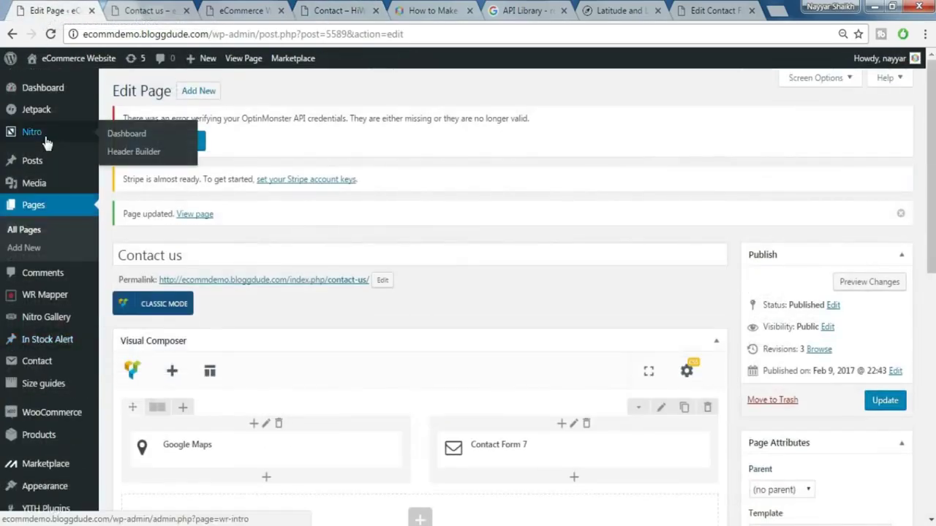
pyautogui.scroll(-2, 51, 183)
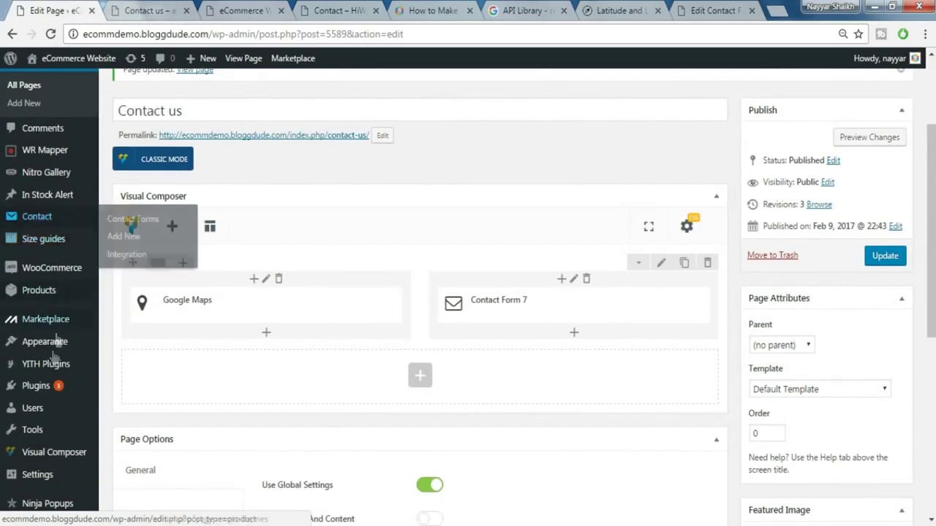
pyautogui.moveTo(55, 352)
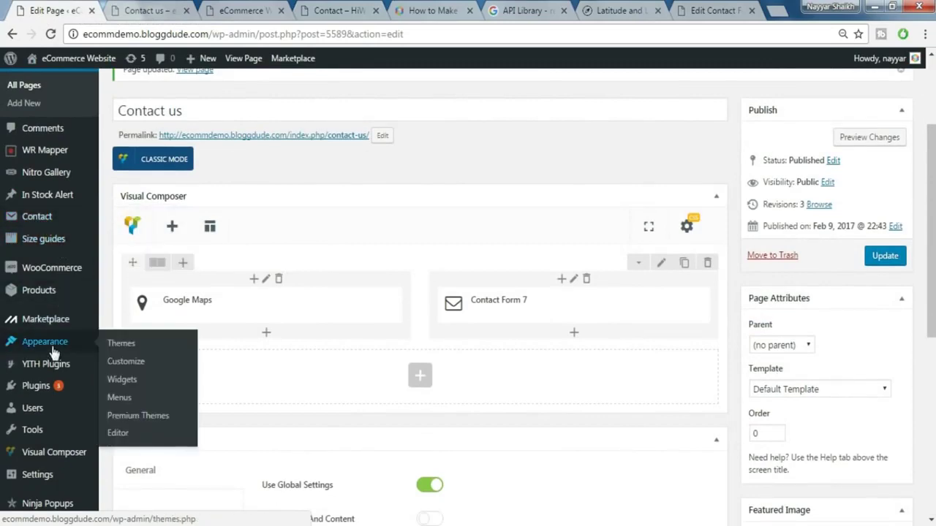
pyautogui.click(144, 376)
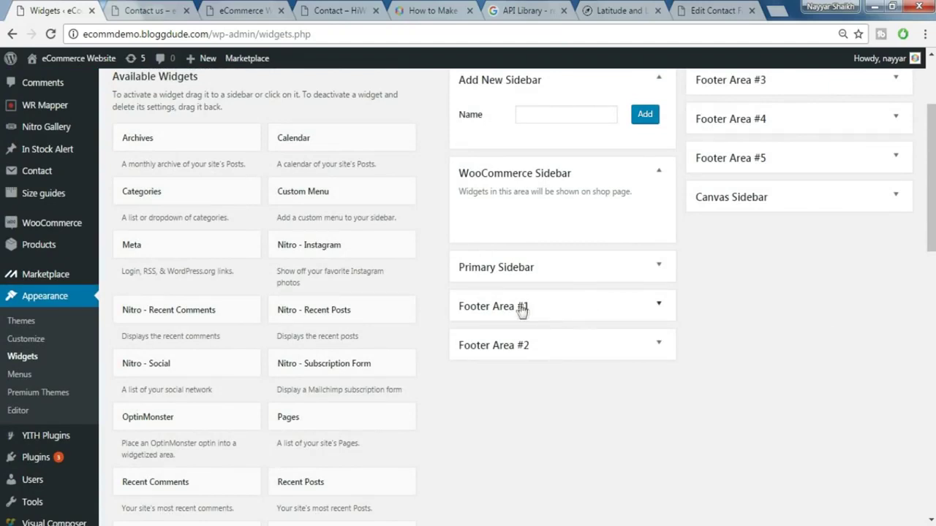
# - Add a Text widget to Footer Area #1 and bring up the tutorial article
pyautogui.click(547, 308)
pyautogui.click(547, 308)
pyautogui.scroll(-3, 369, 417)
pyautogui.scroll(-2, 311, 391)
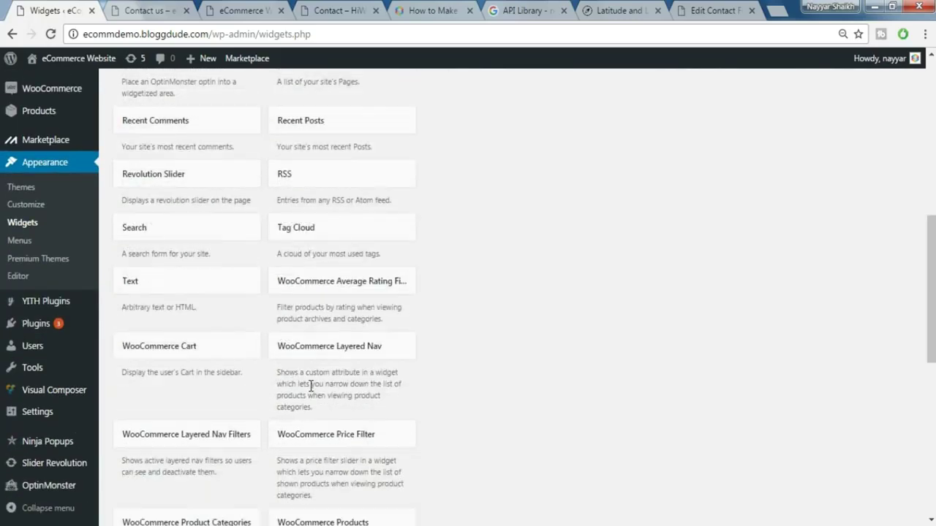
pyautogui.click(194, 286)
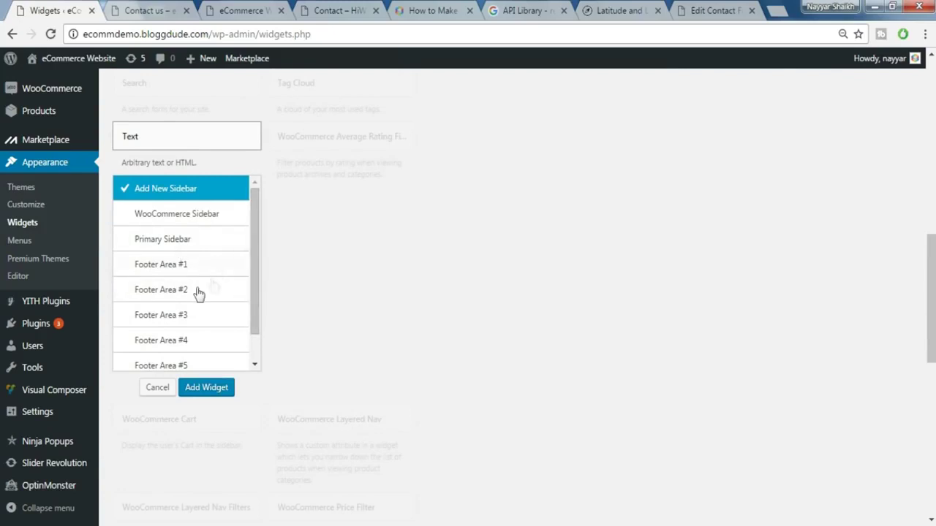
pyautogui.click(187, 272)
pyautogui.click(199, 391)
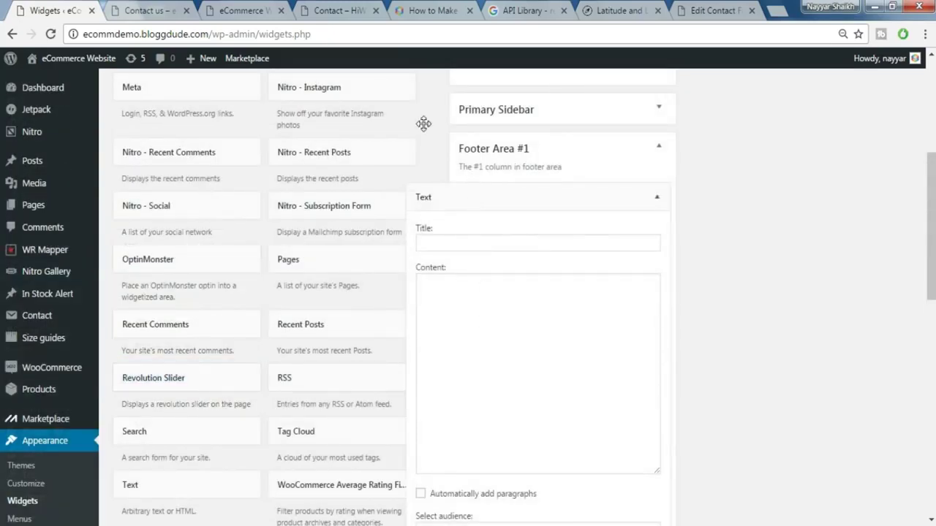
pyautogui.click(411, 9)
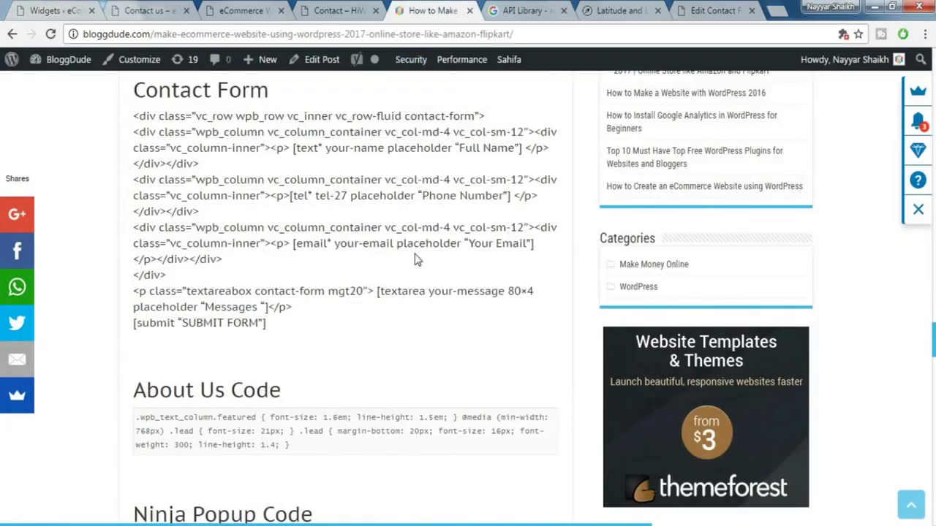
# - Copy the whole 'Footer Area 1 – CSS Code' block from the article, then return to Widgets
pyautogui.scroll(-5, 416, 259)
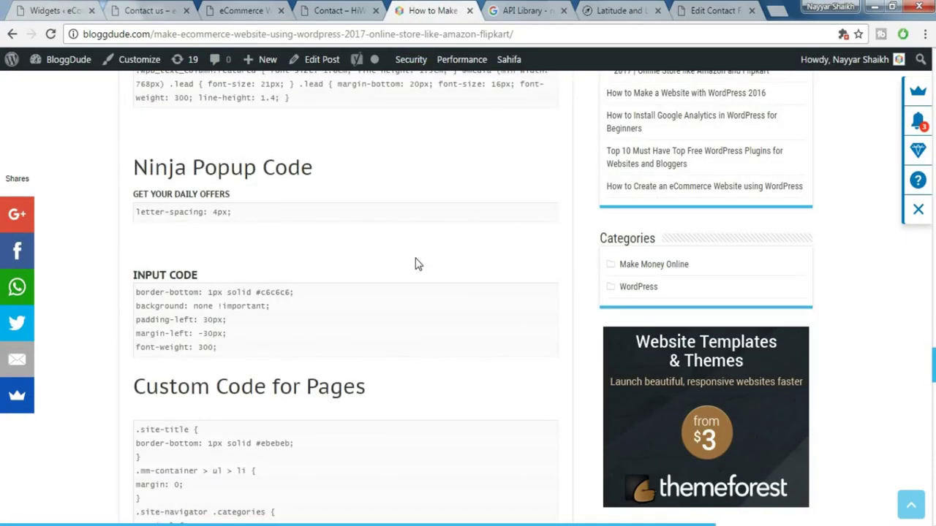
pyautogui.scroll(-15, 416, 263)
pyautogui.scroll(-2, 416, 263)
pyautogui.scroll(15, 417, 267)
pyautogui.scroll(15, 421, 286)
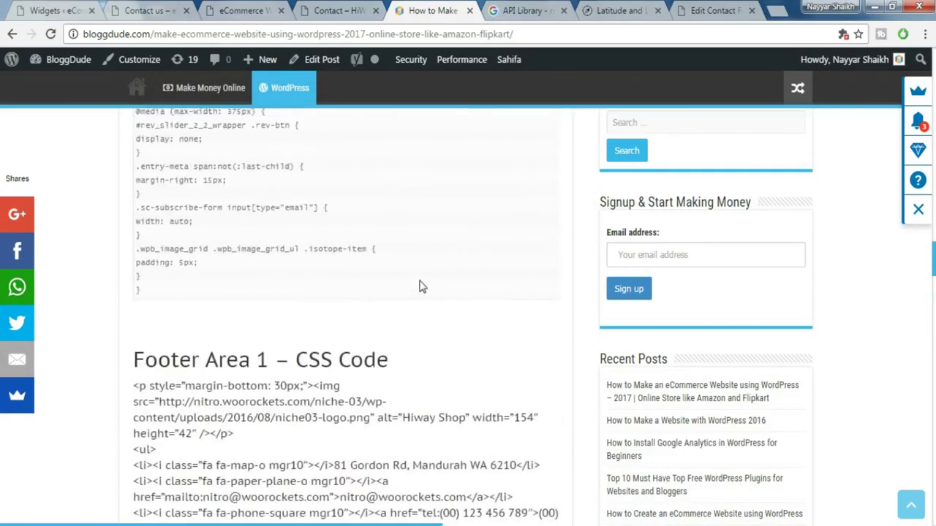
pyautogui.scroll(-4, 420, 287)
pyautogui.scroll(1, 371, 271)
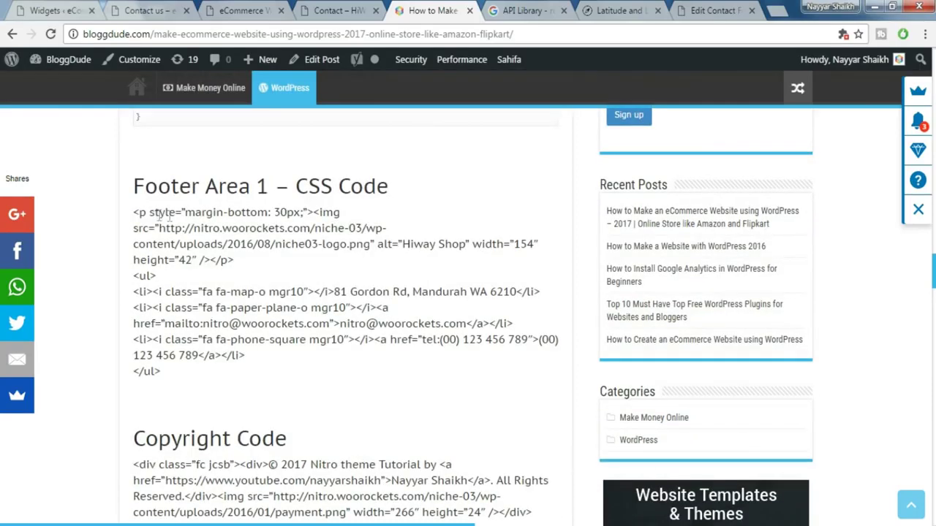
pyautogui.tripleClick(145, 219)
pyautogui.moveTo(144, 222); pyautogui.dragTo(222, 375)
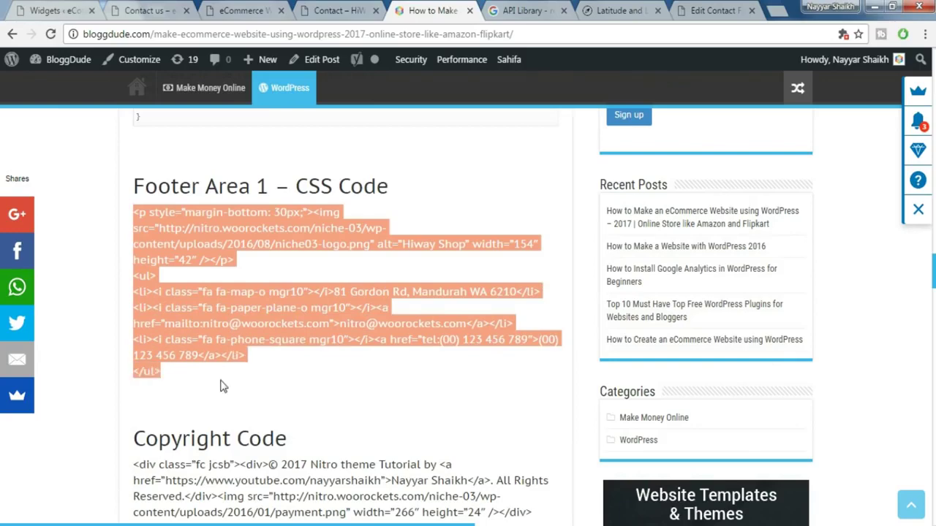
pyautogui.click(81, 9)
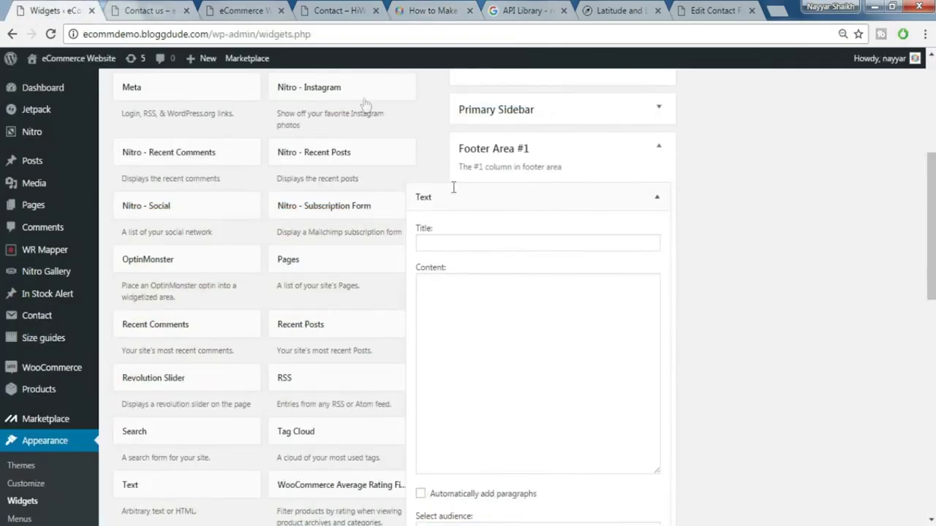
# - Paste the logo and contact-list HTML into the Text widget's Content and save it
pyautogui.click(490, 298)
pyautogui.hotkey('ctrl', 'v')
pyautogui.scroll(-2, 644, 323)
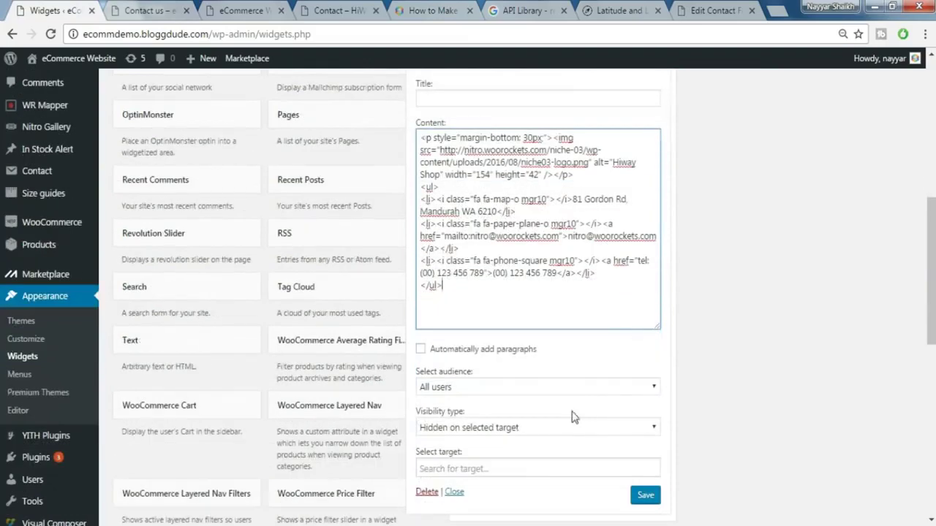
pyautogui.click(646, 497)
pyautogui.scroll(2, 725, 426)
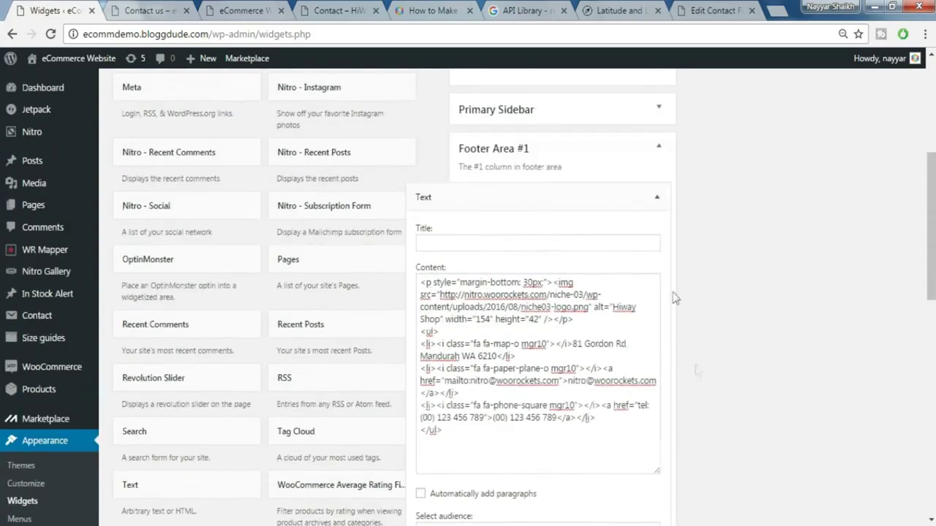
pyautogui.click(656, 201)
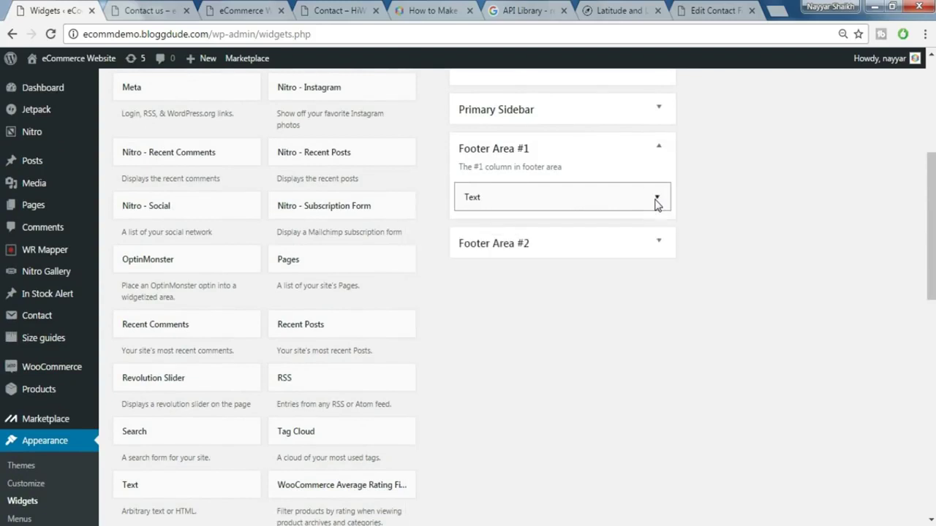
# - Reopen the Footer Area #1 Text widget and select the logo image URL in its code
pyautogui.click(664, 152)
pyautogui.click(661, 151)
pyautogui.click(655, 197)
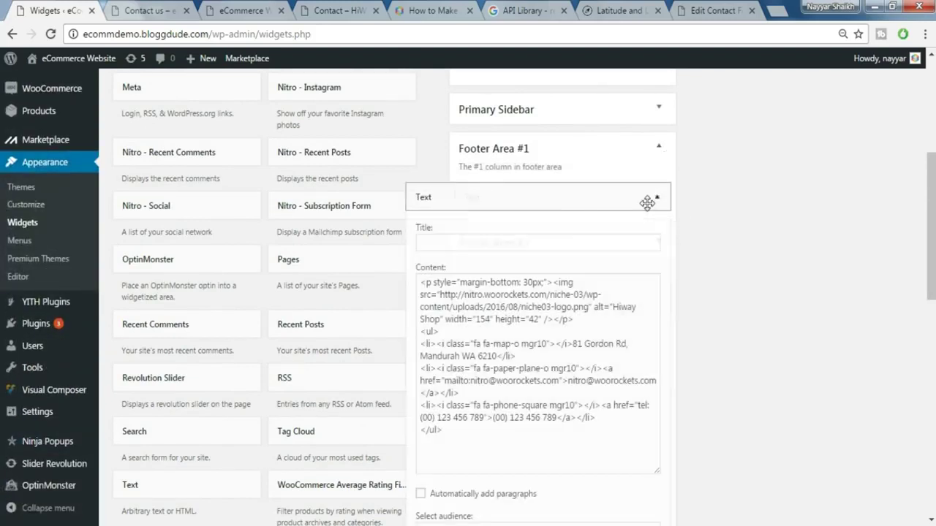
pyautogui.scroll(-1, 653, 294)
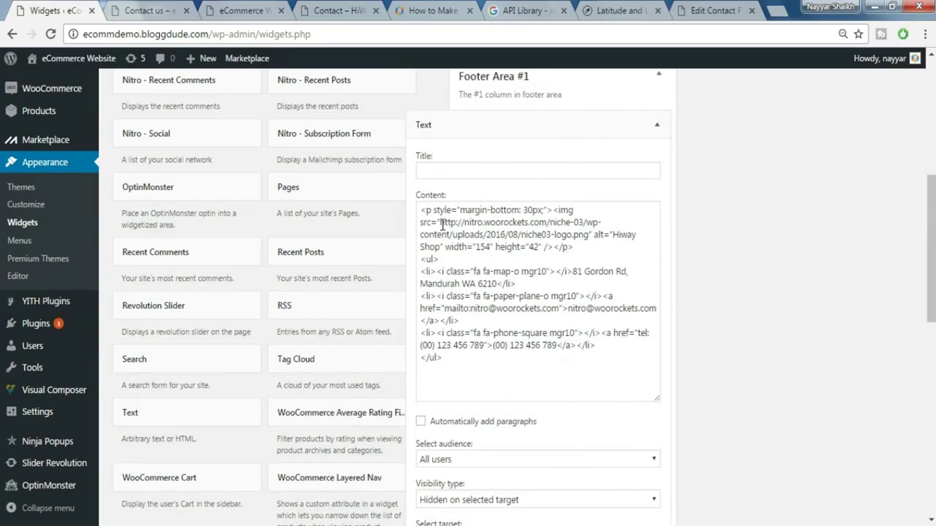
pyautogui.moveTo(440, 223); pyautogui.dragTo(590, 238)
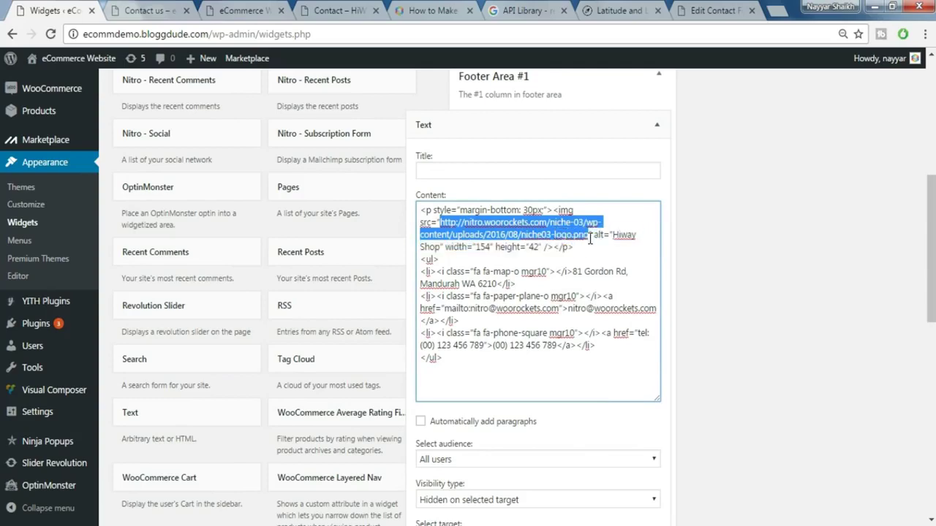
# - Compare against the demo footer, deleting then restoring the logo image URL
pyautogui.click(279, 6)
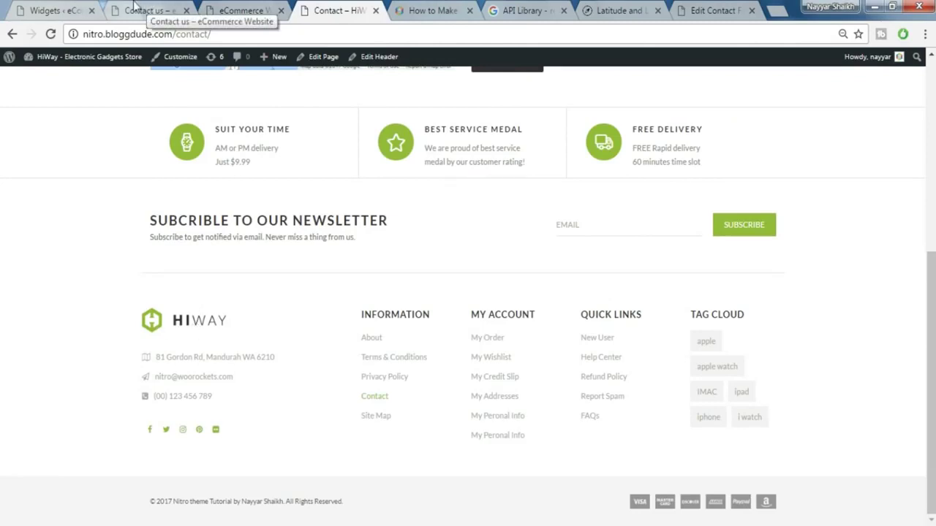
pyautogui.click(73, 8)
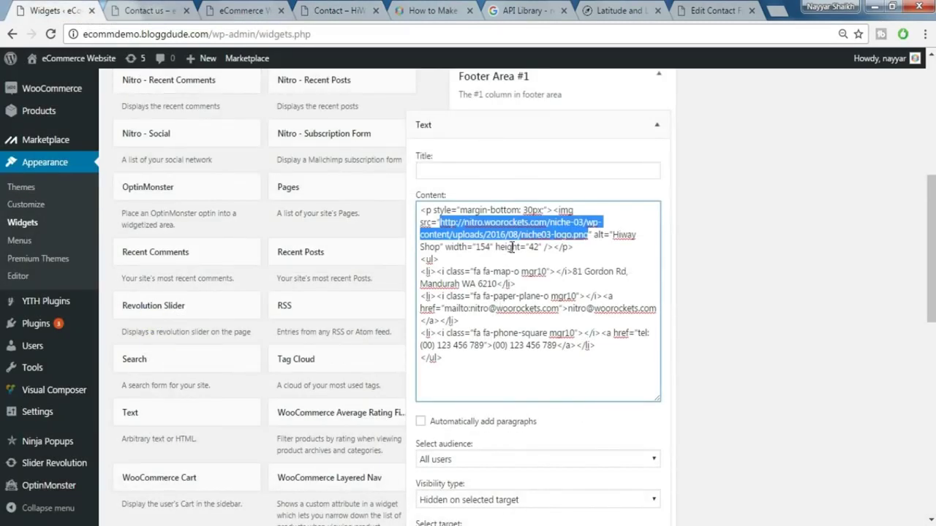
pyautogui.press('BackSpace')
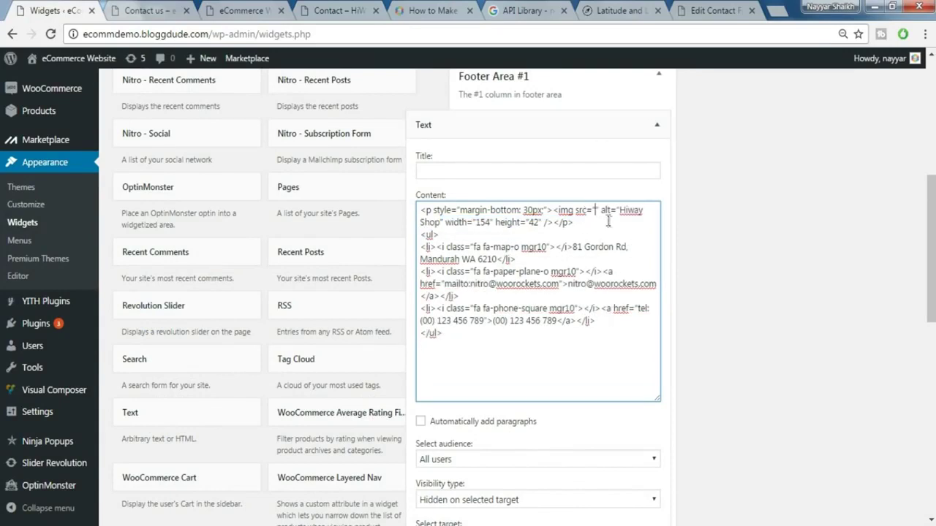
pyautogui.hotkey('ctrl', 'z')
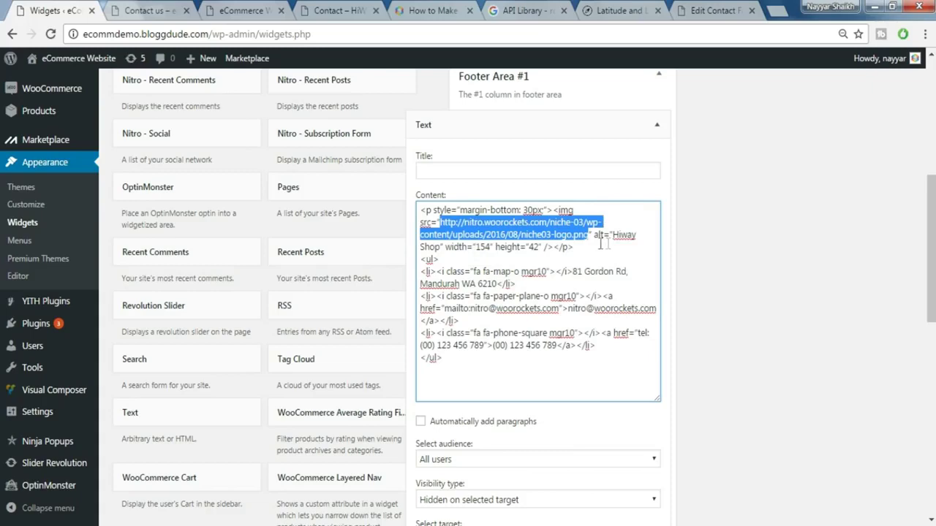
pyautogui.click(342, 10)
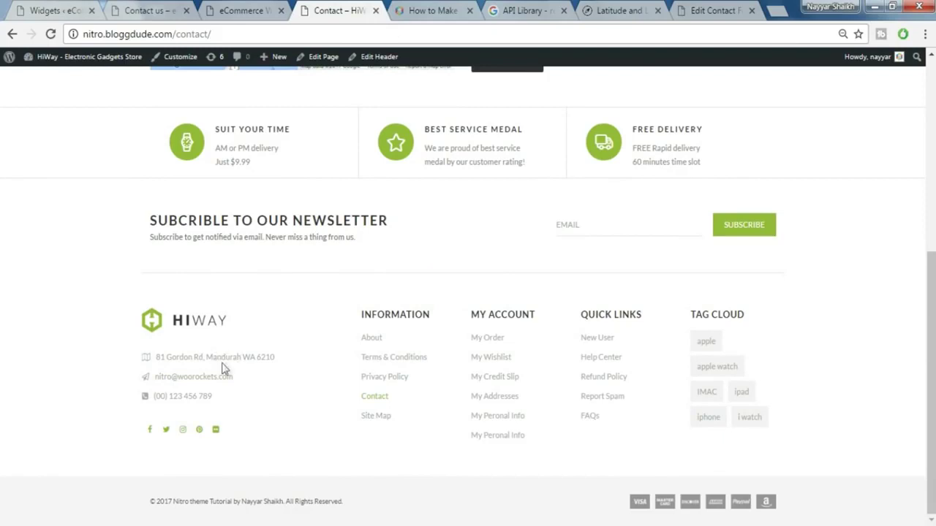
pyautogui.click(69, 8)
pyautogui.click(564, 265)
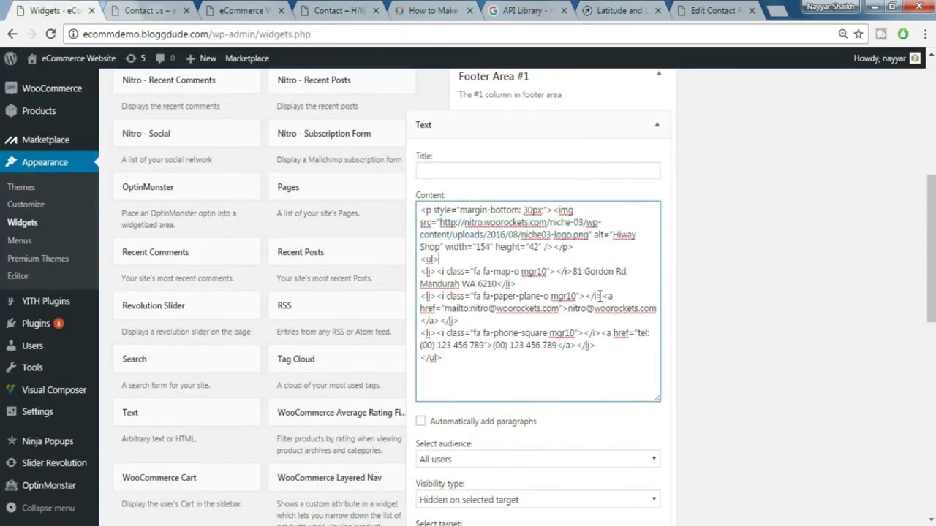
# - Replace the address line in the widget content with 'Mumbai Road'
pyautogui.moveTo(577, 271); pyautogui.dragTo(580, 283)
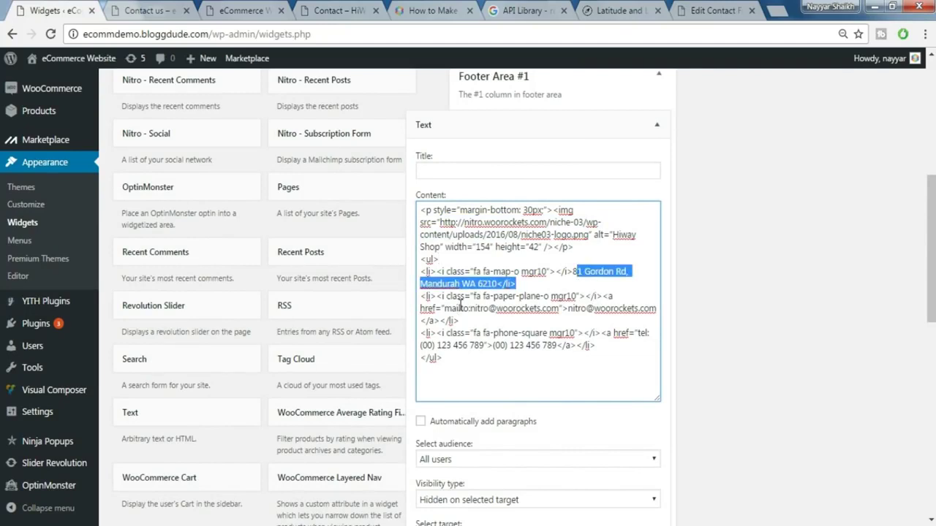
pyautogui.click(577, 275)
pyautogui.moveTo(572, 272); pyautogui.dragTo(496, 285)
pyautogui.write('Mumbai Road')
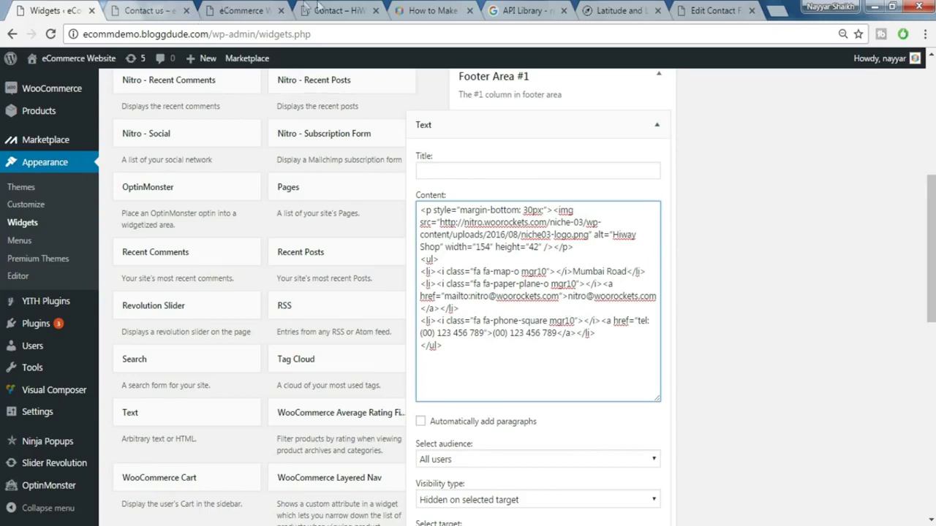
# - Check the live footer and review the e-mail and phone number entries in the code
pyautogui.click(322, 11)
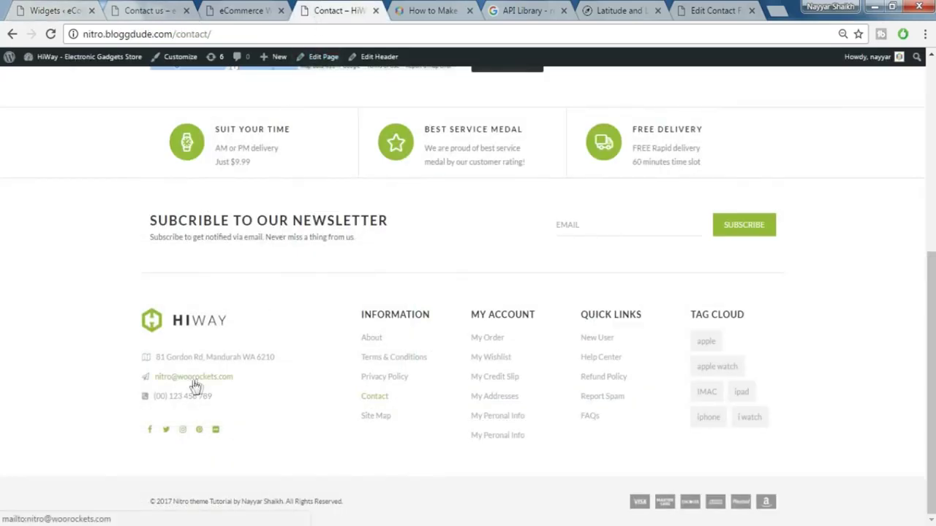
pyautogui.click(66, 9)
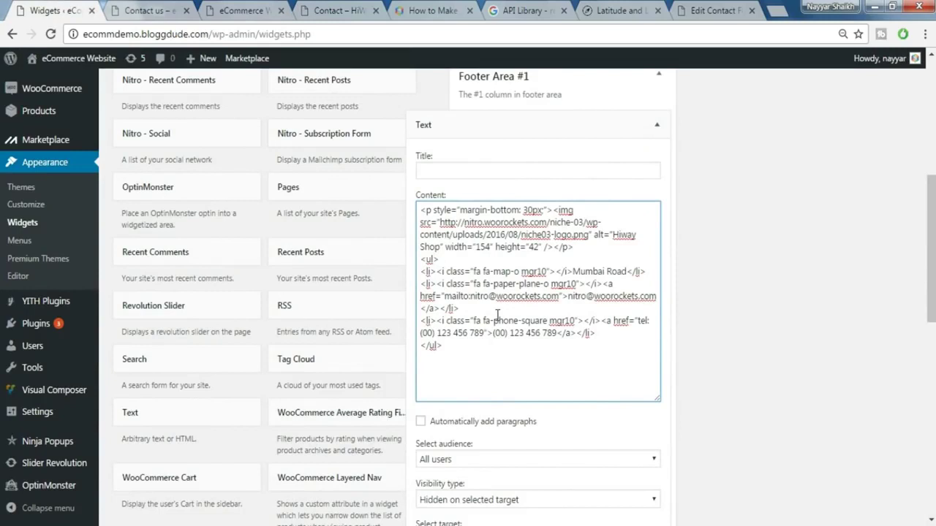
pyautogui.moveTo(569, 300); pyautogui.dragTo(660, 297)
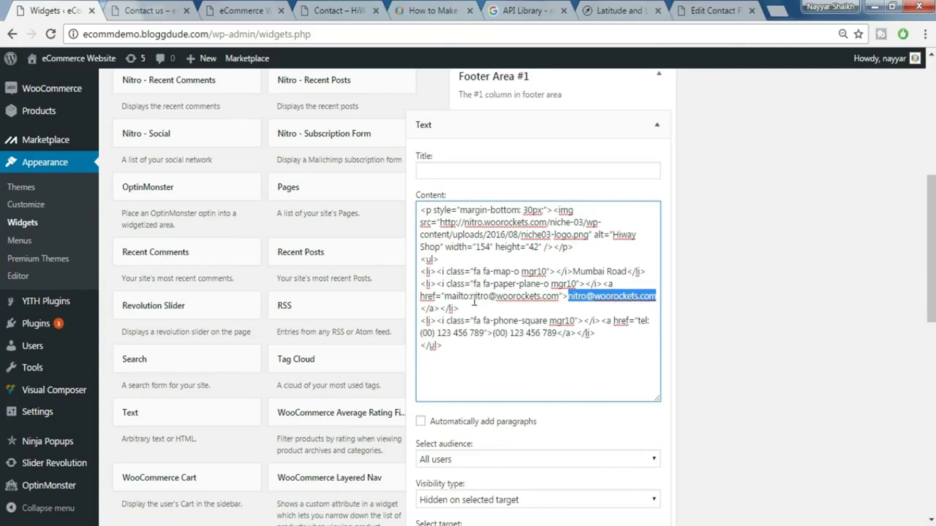
pyautogui.moveTo(471, 300); pyautogui.dragTo(558, 302)
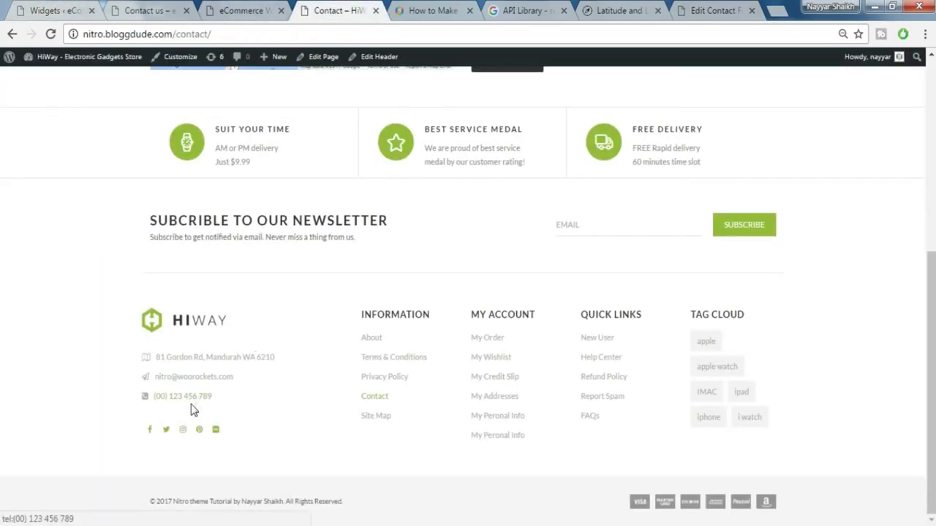
pyautogui.click(58, 11)
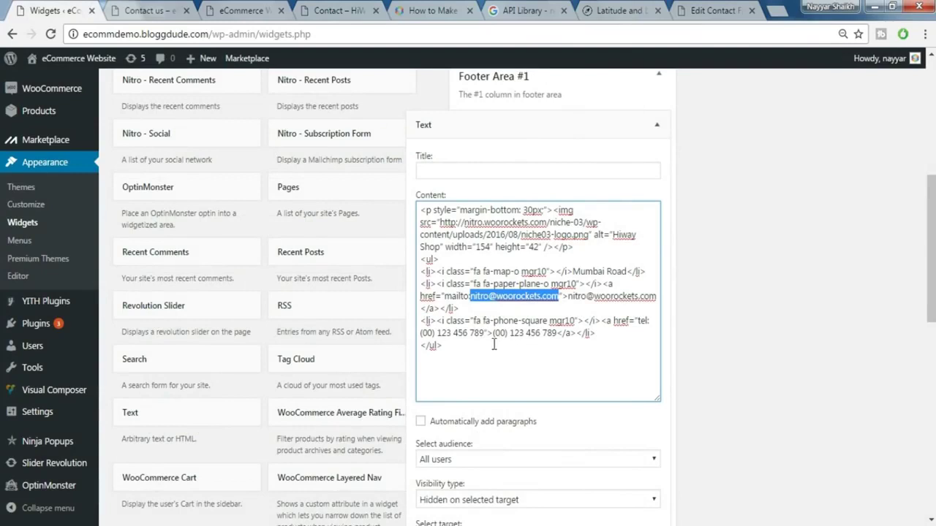
pyautogui.moveTo(557, 336); pyautogui.dragTo(503, 337)
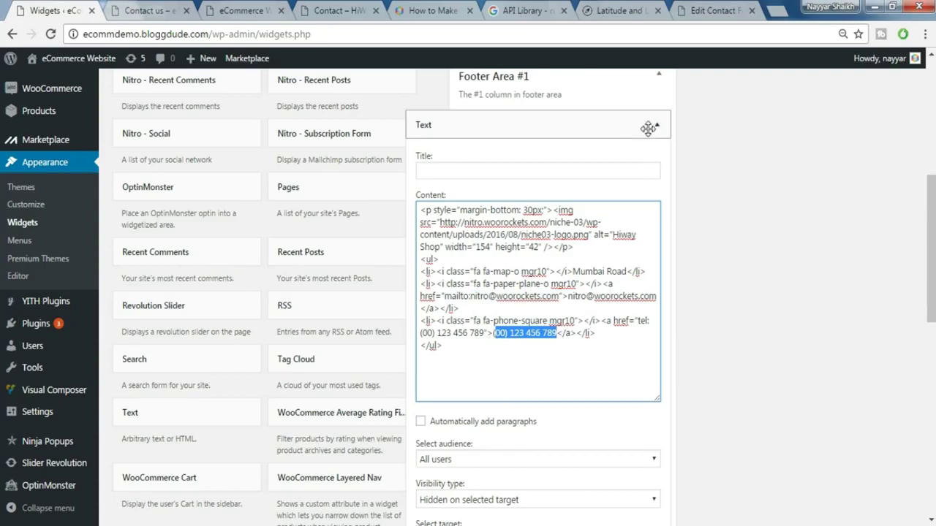
# - Save and collapse the Text widget, then check the live Contact page footer
pyautogui.scroll(-3, 599, 372)
pyautogui.click(646, 351)
pyautogui.scroll(3, 653, 293)
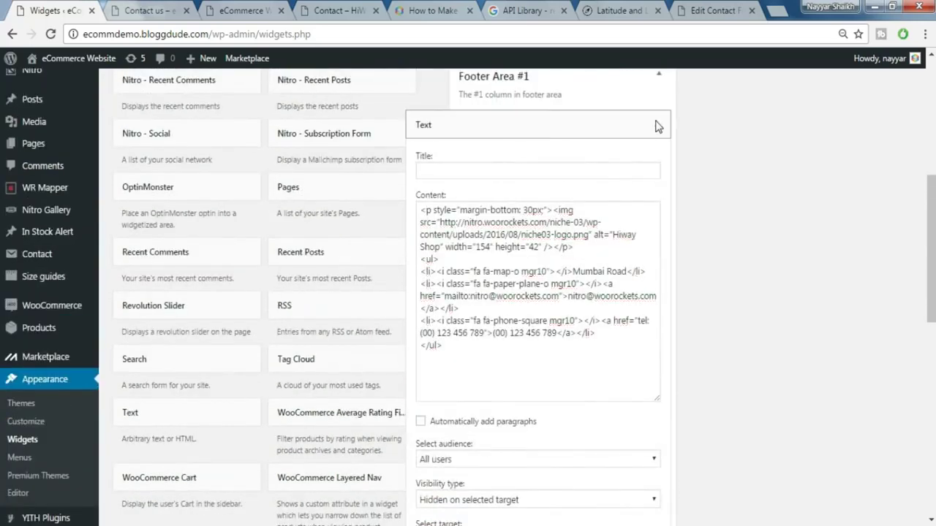
pyautogui.click(657, 126)
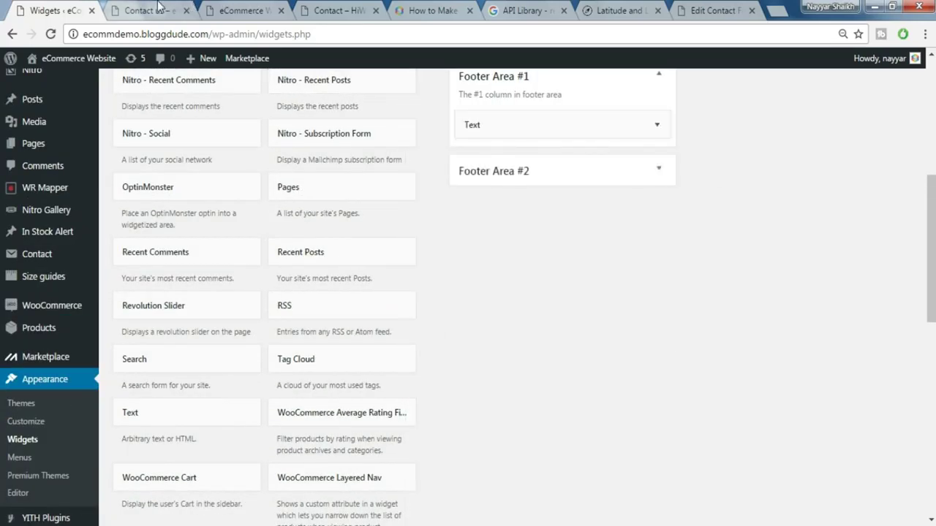
pyautogui.click(159, 8)
pyautogui.click(365, 7)
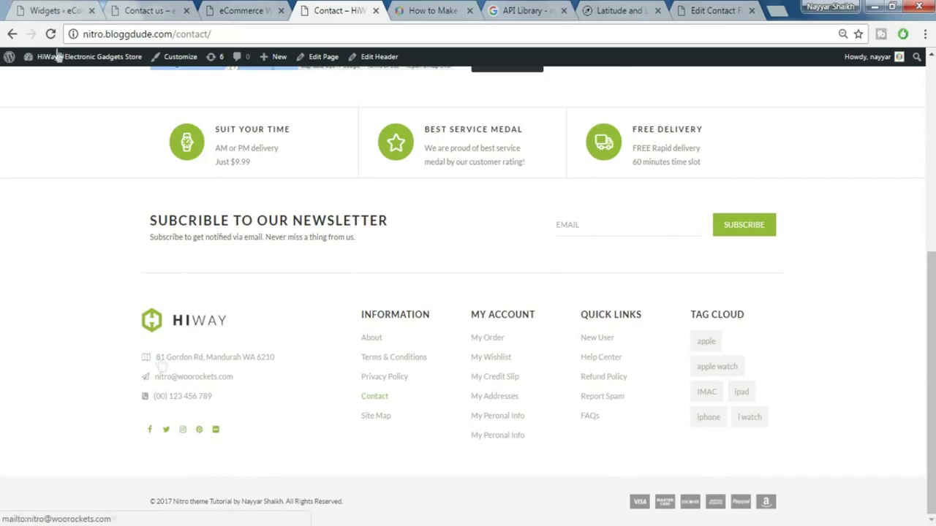
pyautogui.click(70, 11)
pyautogui.scroll(-3, 592, 393)
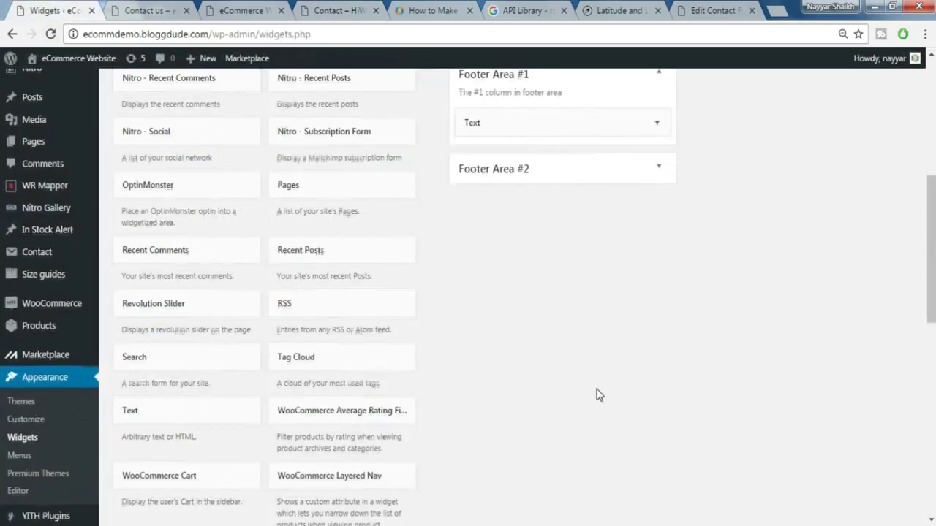
pyautogui.scroll(5, 596, 395)
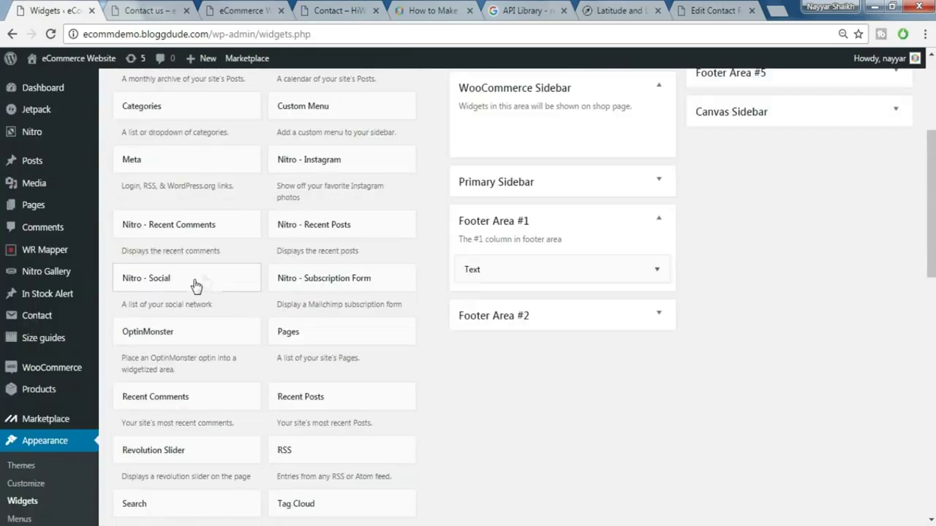
# - Add a Nitro - Social widget to Footer Area #1
pyautogui.click(205, 280)
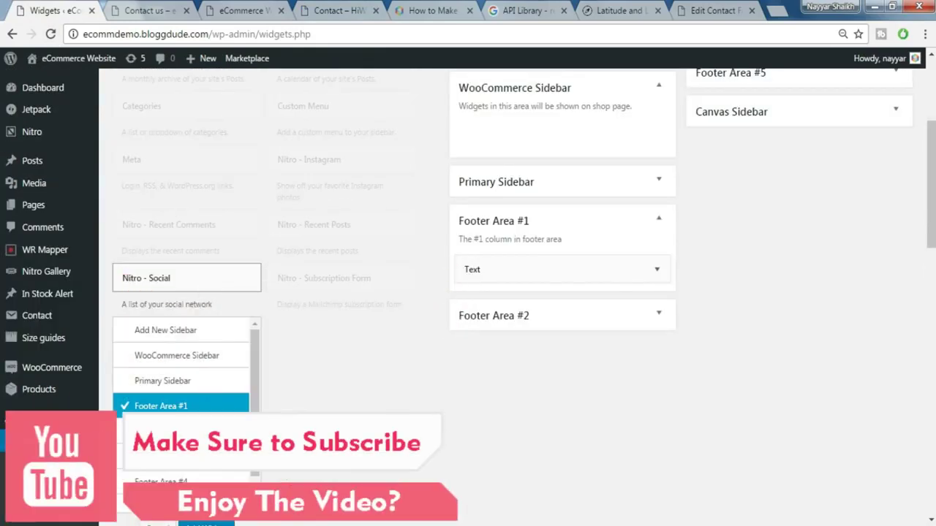
pyautogui.scroll(-1, 290, 403)
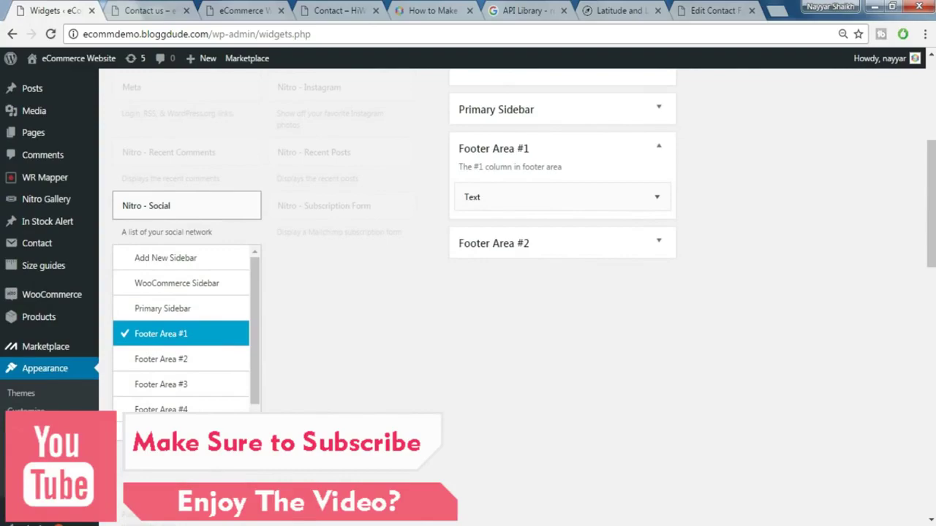
pyautogui.click(226, 438)
pyautogui.scroll(-2, 618, 376)
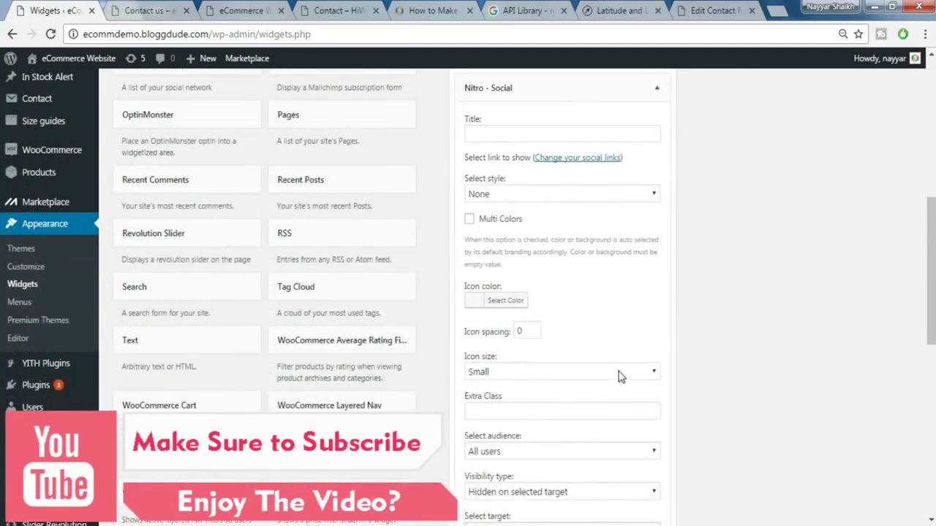
pyautogui.scroll(-3, 619, 376)
pyautogui.scroll(2, 620, 376)
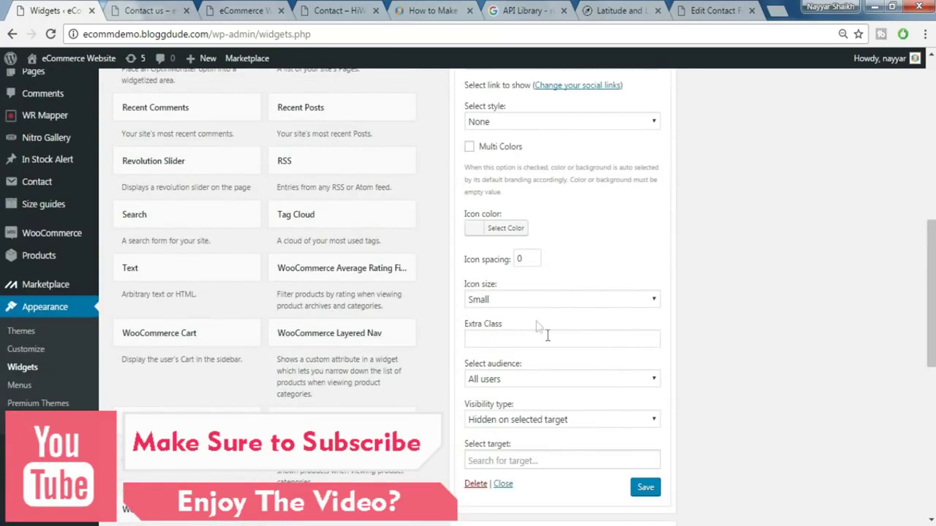
# - Set the social icon colour to green and the icon style to None
pyautogui.click(504, 230)
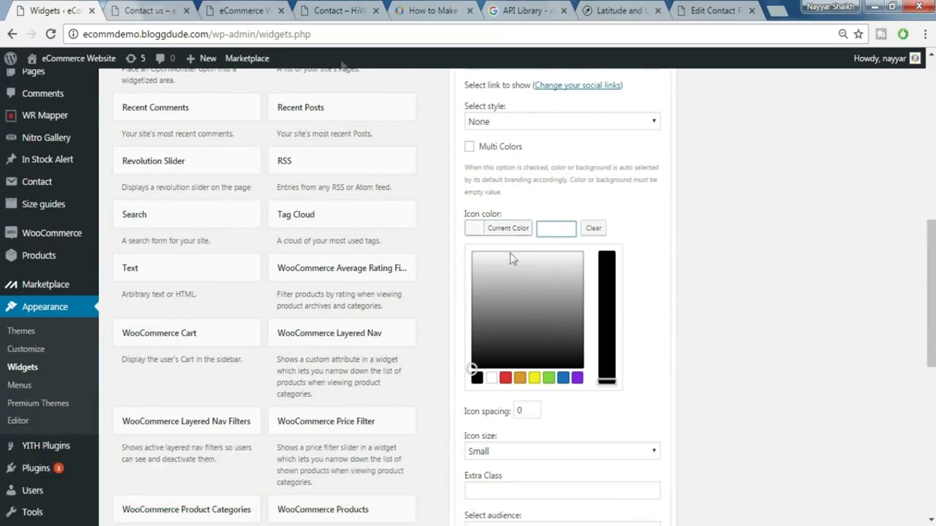
pyautogui.click(338, 10)
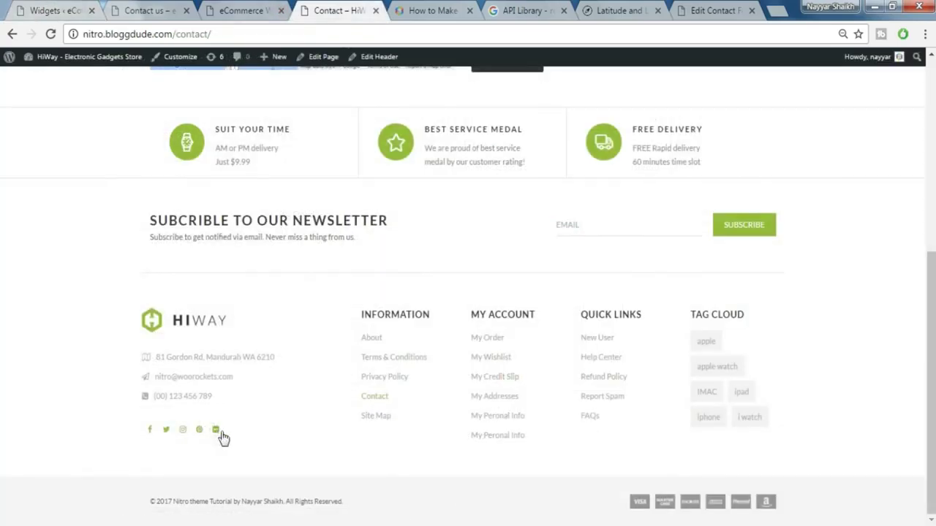
pyautogui.click(65, 8)
pyautogui.click(549, 378)
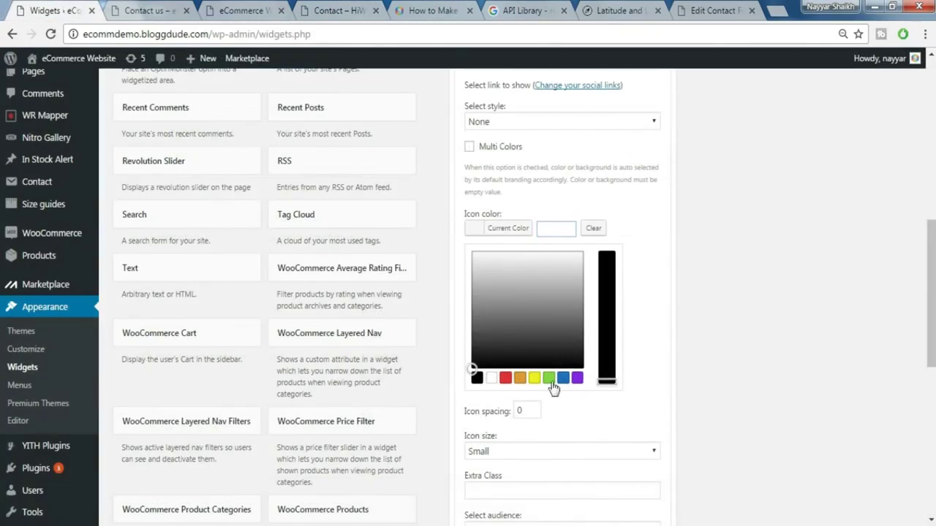
pyautogui.click(610, 176)
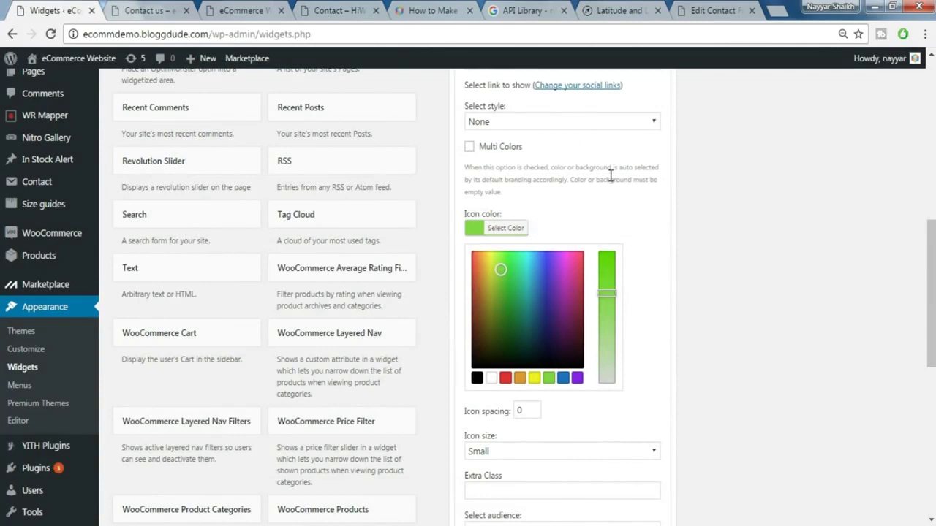
pyautogui.click(607, 123)
pyautogui.click(569, 150)
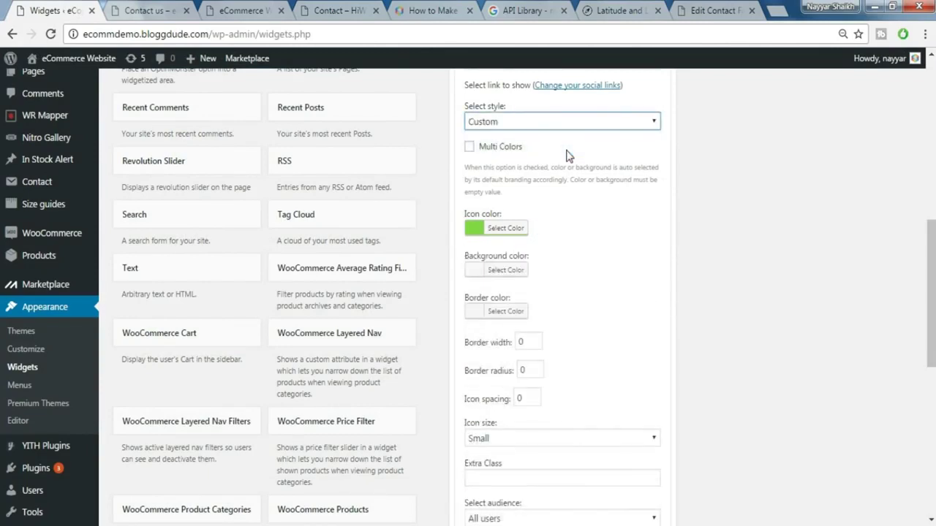
pyautogui.click(553, 131)
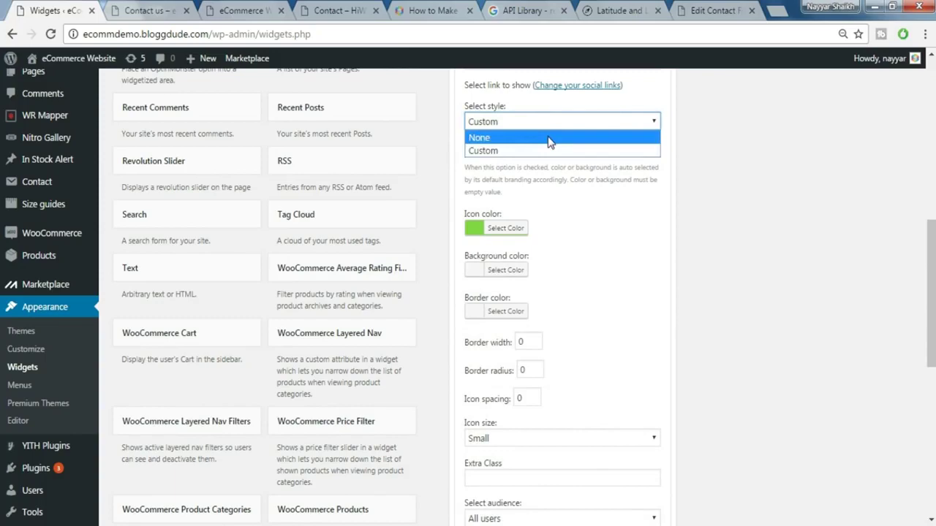
pyautogui.click(549, 136)
# - Save the Nitro - Social widget and check the live Contact page footer
pyautogui.scroll(1, 606, 241)
pyautogui.scroll(2, 605, 241)
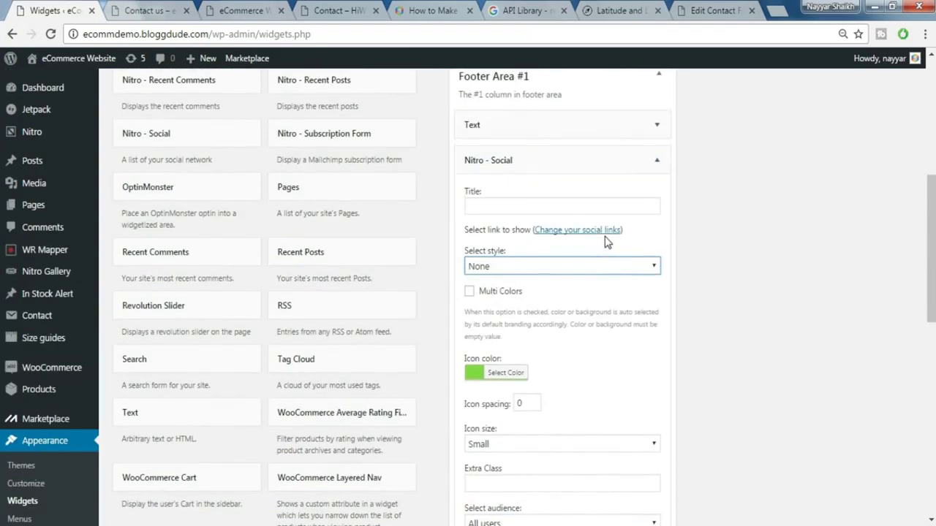
pyautogui.click(581, 205)
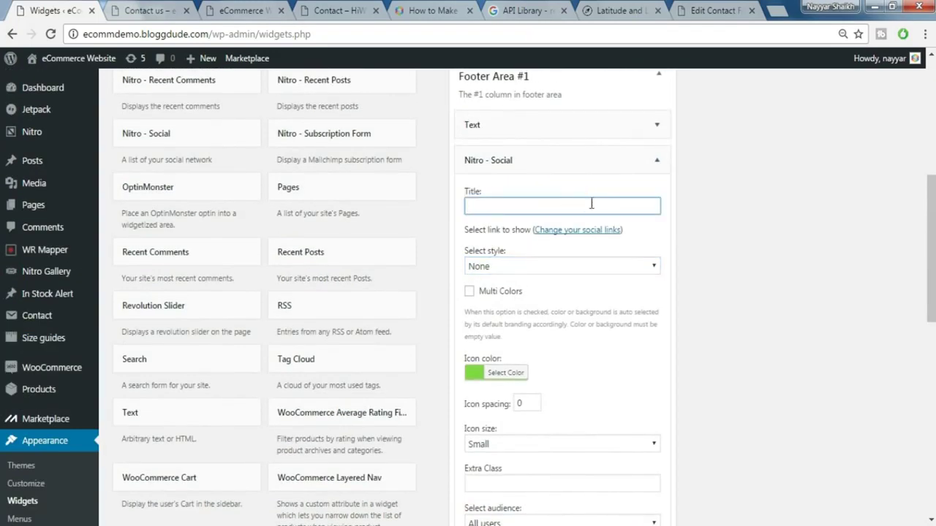
pyautogui.scroll(-2, 633, 272)
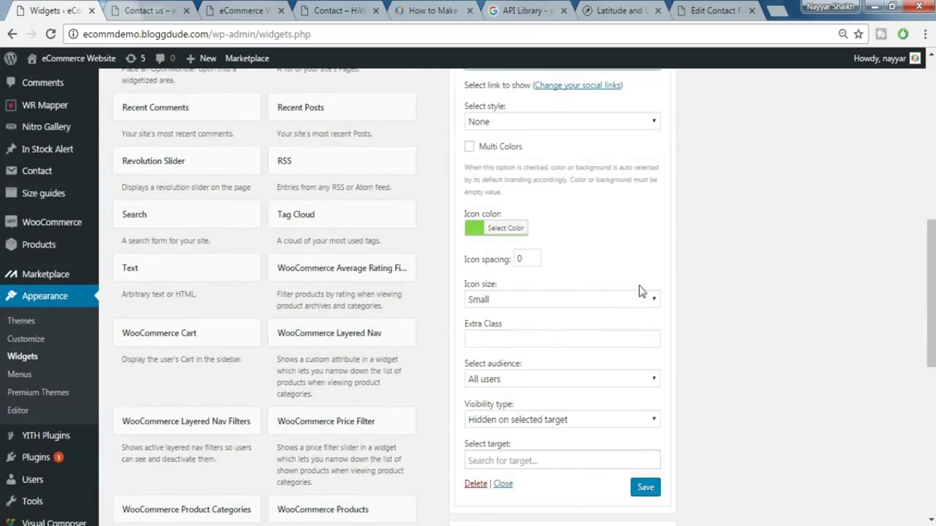
pyautogui.scroll(-2, 639, 291)
pyautogui.click(649, 349)
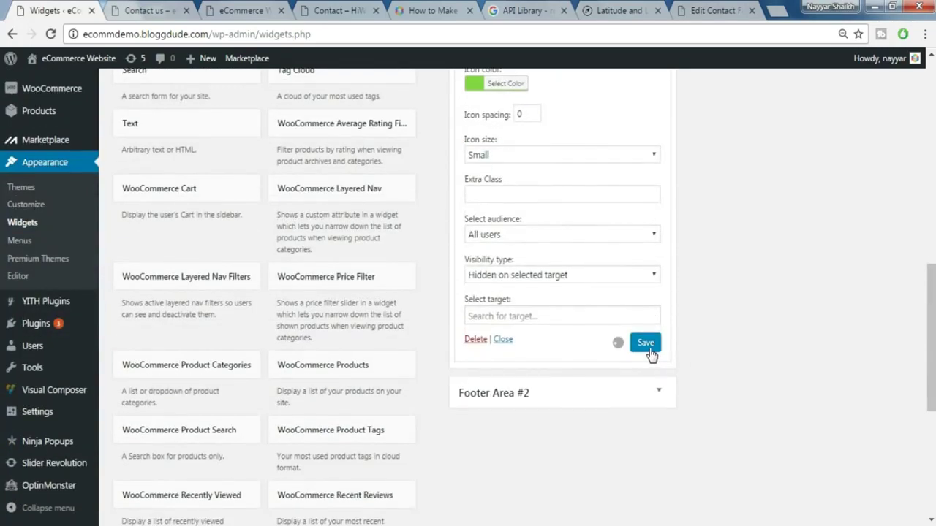
pyautogui.hotkey('ctrl', '4')
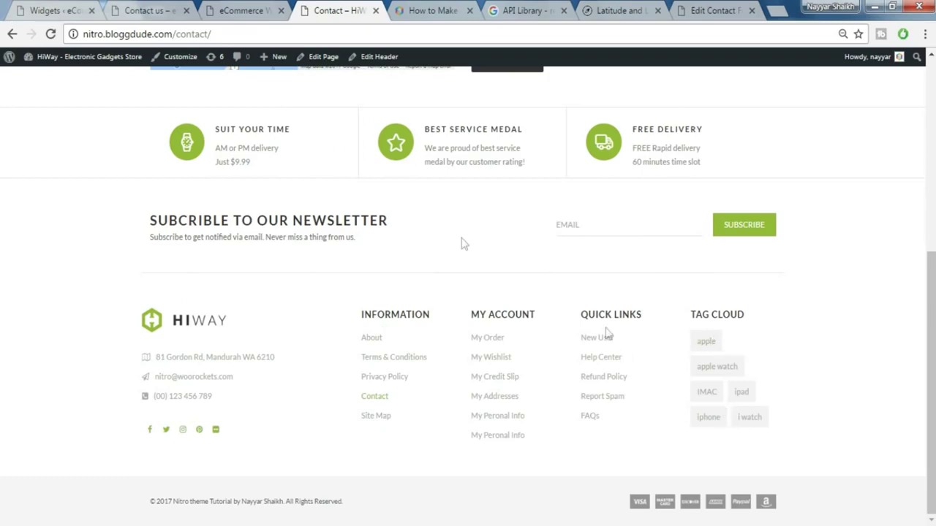
pyautogui.click(50, 9)
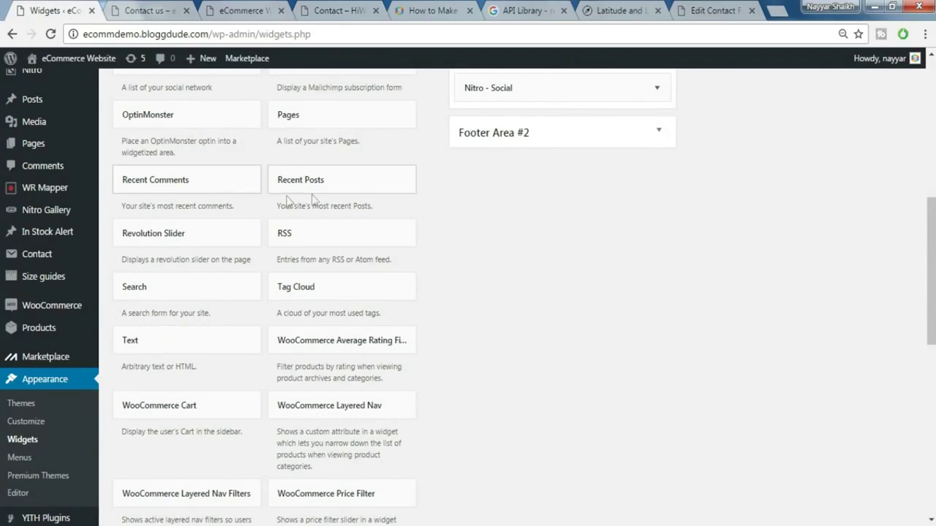
# - Add a Tag Cloud widget to Footer Area #2, save it, and collapse the area
pyautogui.scroll(1, 655, 197)
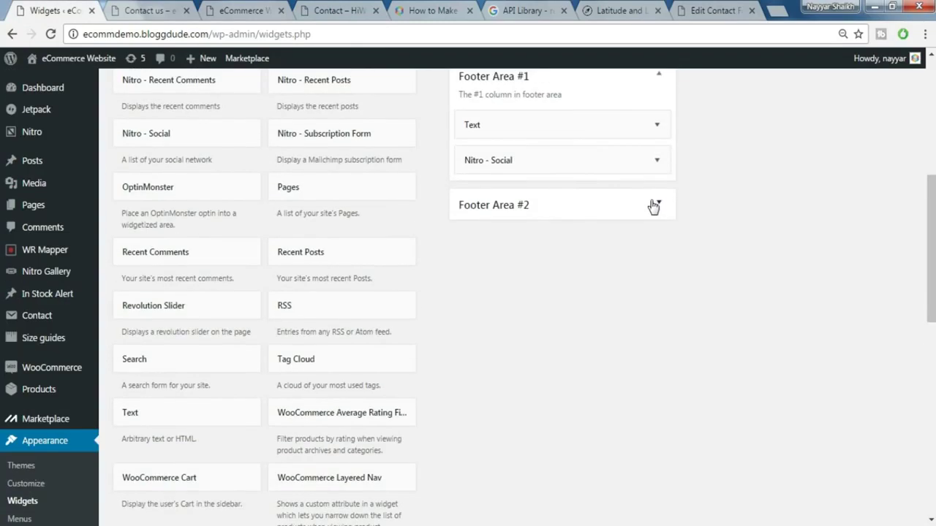
pyautogui.scroll(-3, 622, 233)
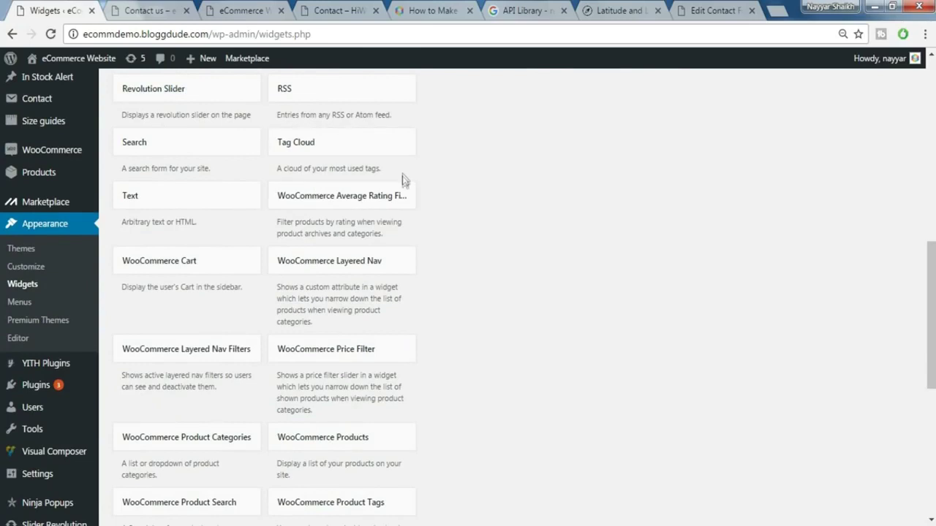
pyautogui.click(348, 151)
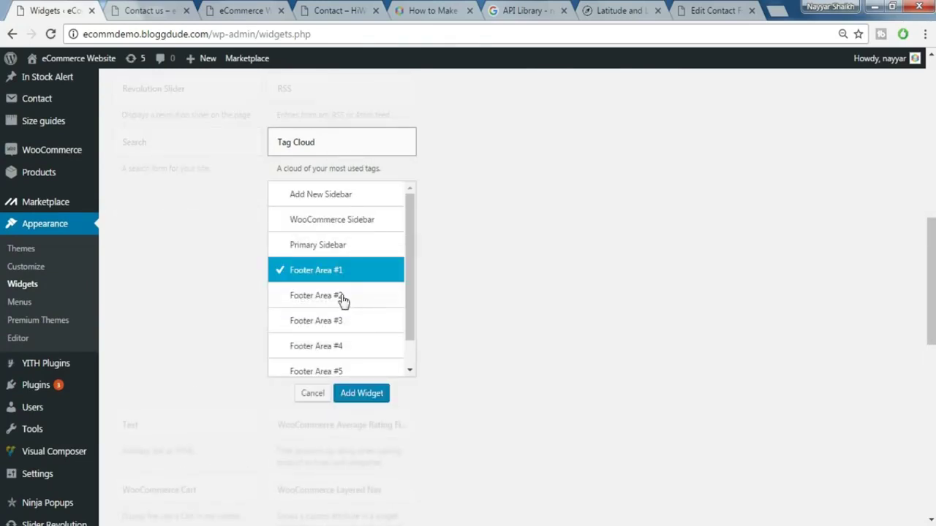
pyautogui.click(341, 297)
pyautogui.click(361, 395)
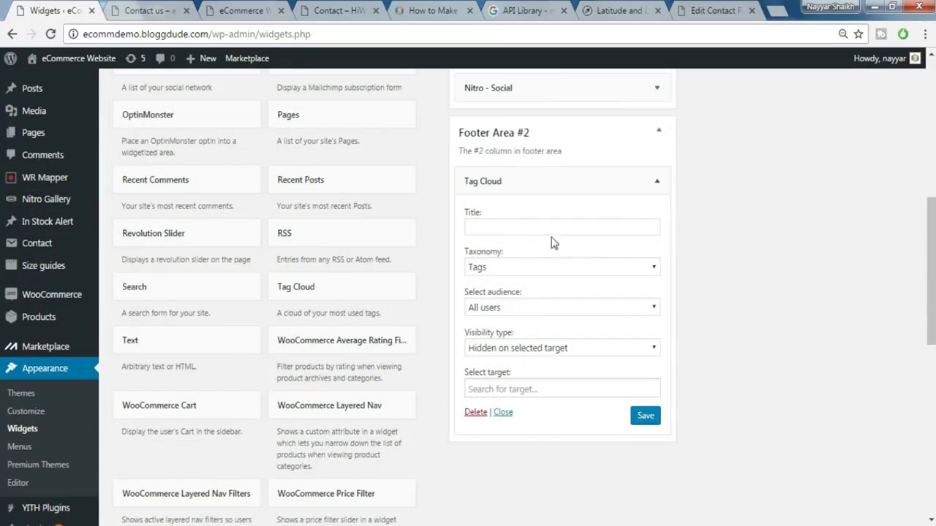
pyautogui.click(544, 224)
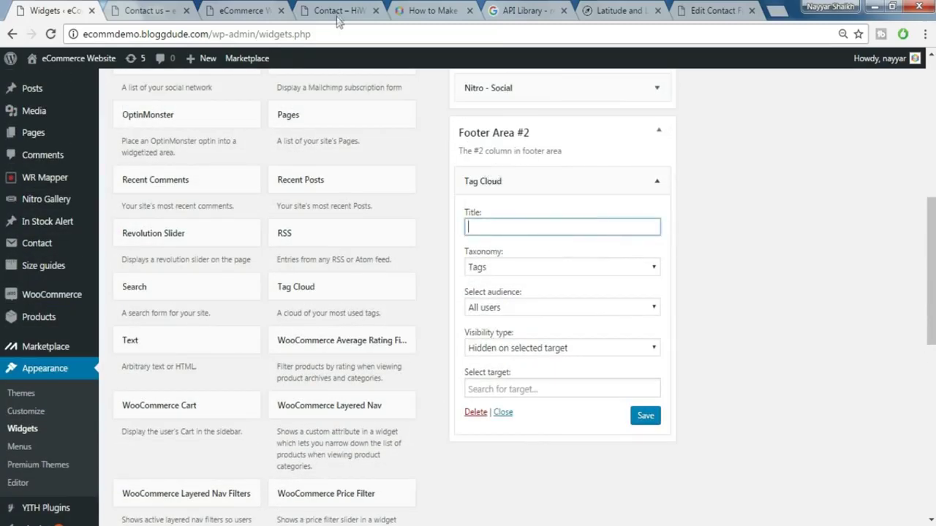
pyautogui.click(338, 12)
pyautogui.click(22, 10)
pyautogui.click(646, 416)
pyautogui.click(668, 137)
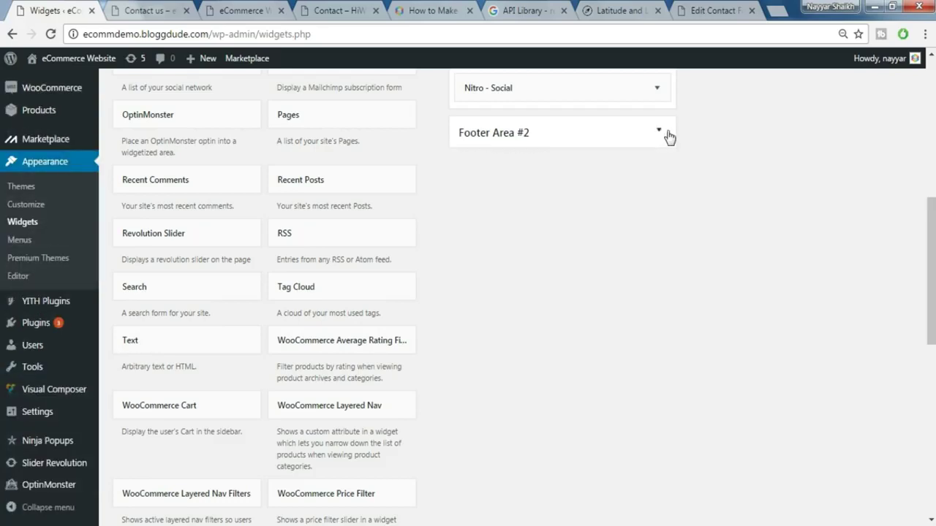
# - Add a Recent Posts widget to Footer Area #3 showing 3 posts and save it
pyautogui.click(365, 183)
pyautogui.click(351, 360)
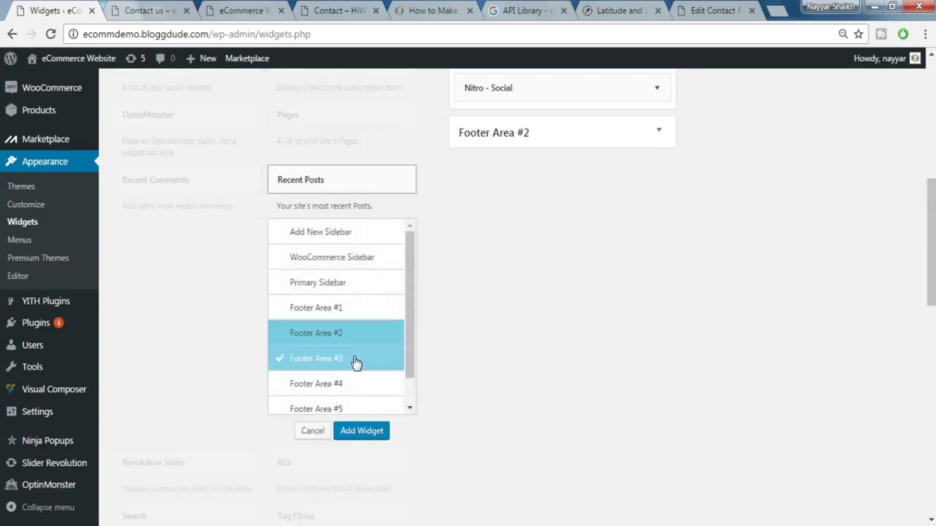
pyautogui.click(369, 433)
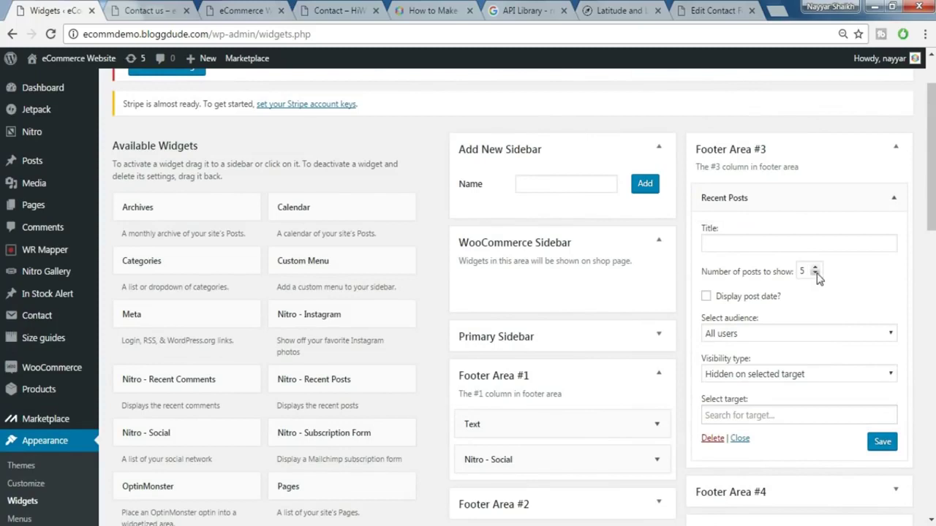
pyautogui.click(816, 270)
pyautogui.scroll(-1, 833, 316)
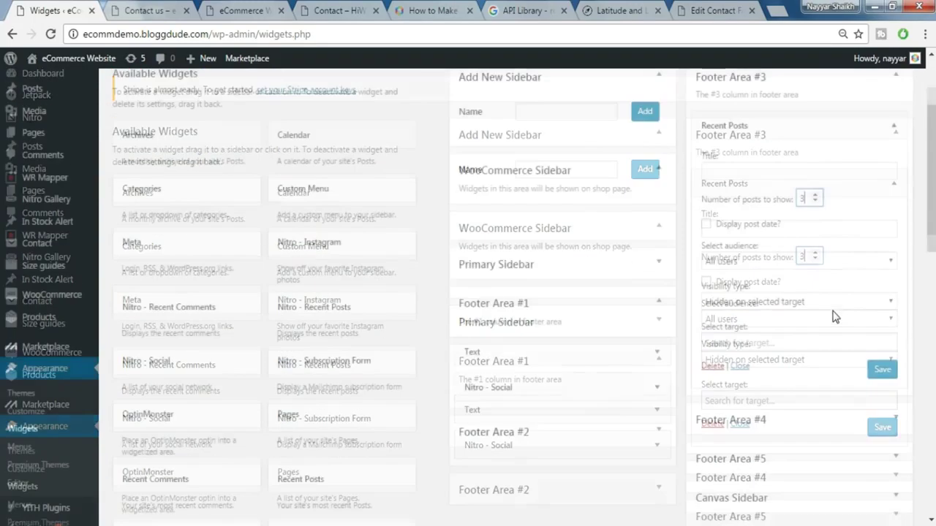
pyautogui.click(884, 383)
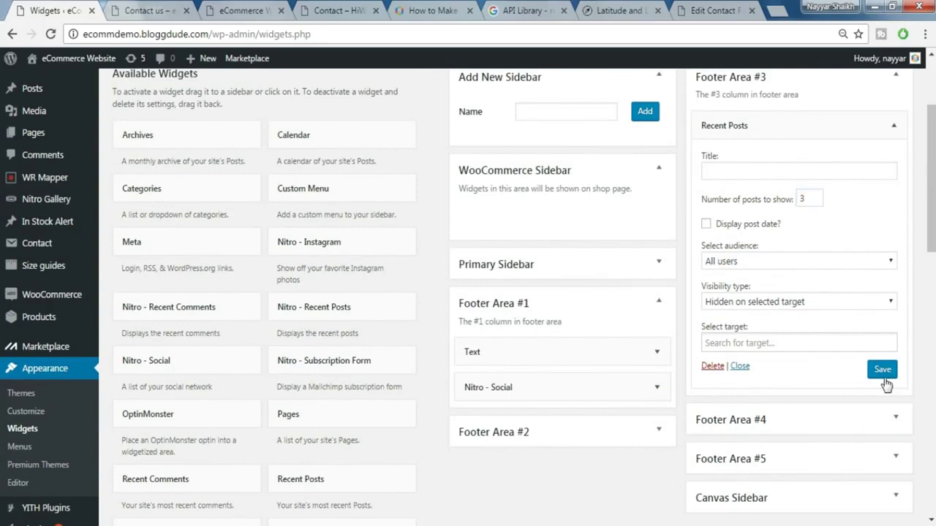
pyautogui.click(891, 130)
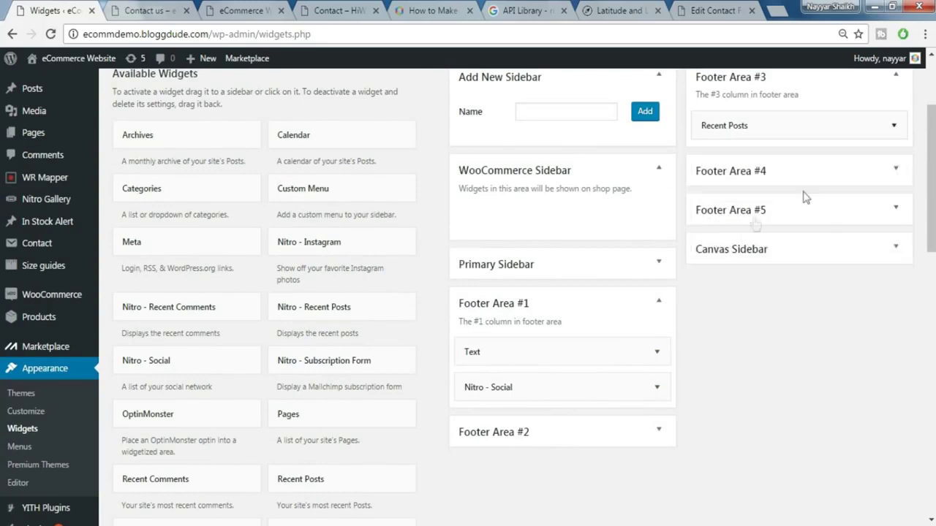
pyautogui.scroll(2, 804, 307)
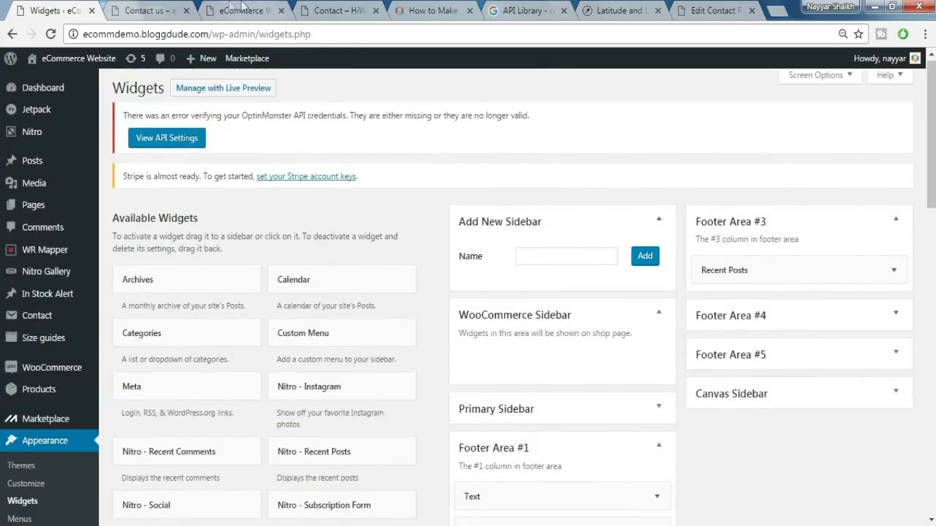
pyautogui.click(140, 8)
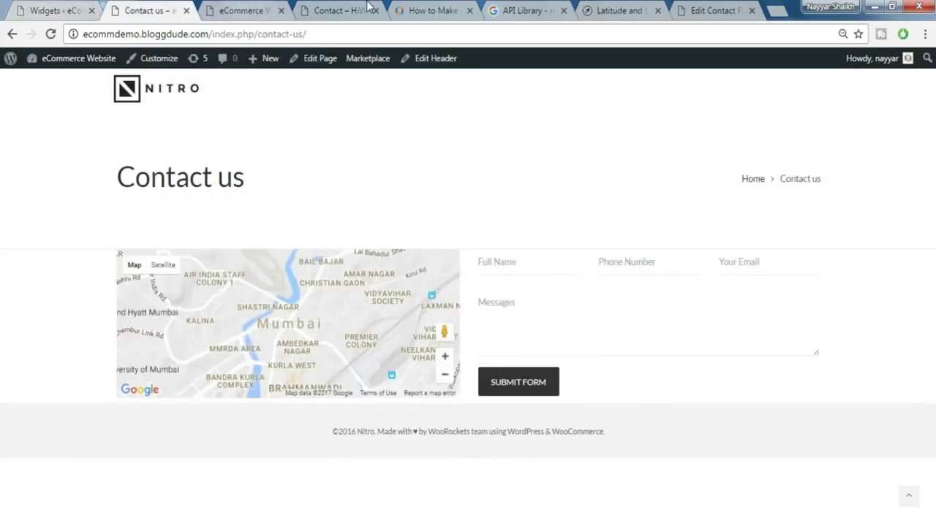
# - Compare the live footer's three recent posts with the HiWay demo, then reopen the Recent Posts widget
pyautogui.click(369, 9)
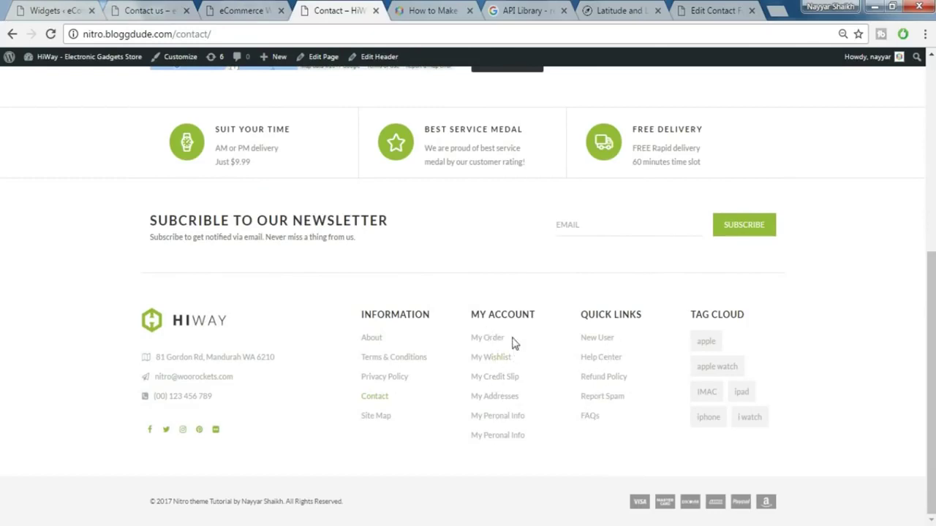
pyautogui.click(146, 11)
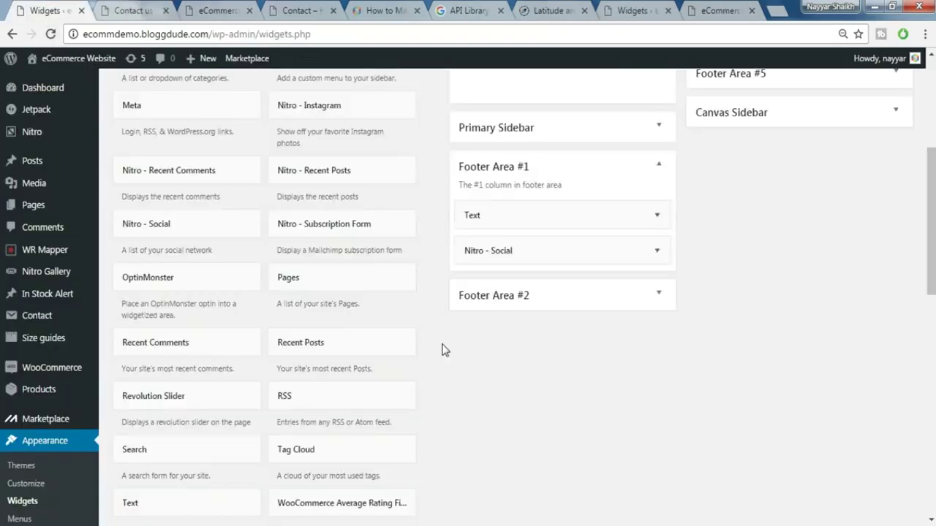
pyautogui.scroll(5, 444, 349)
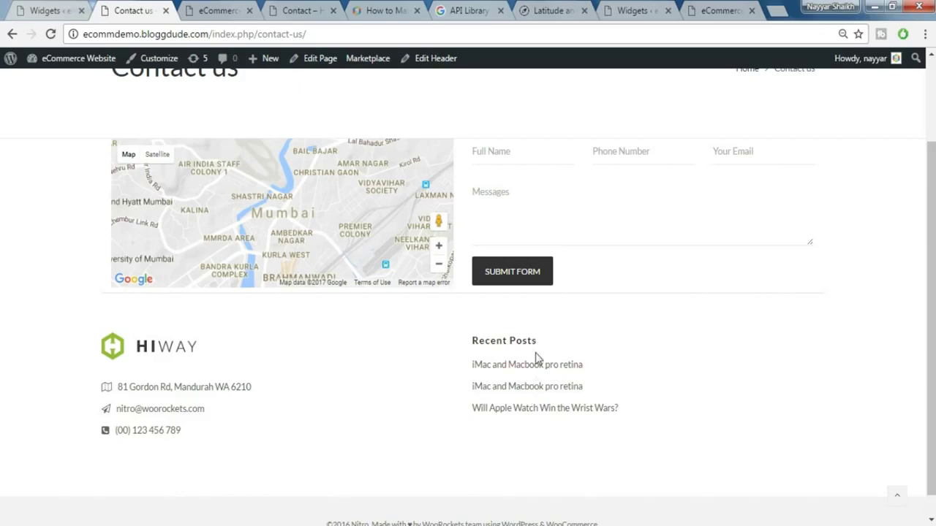
pyautogui.click(64, 9)
pyautogui.click(858, 278)
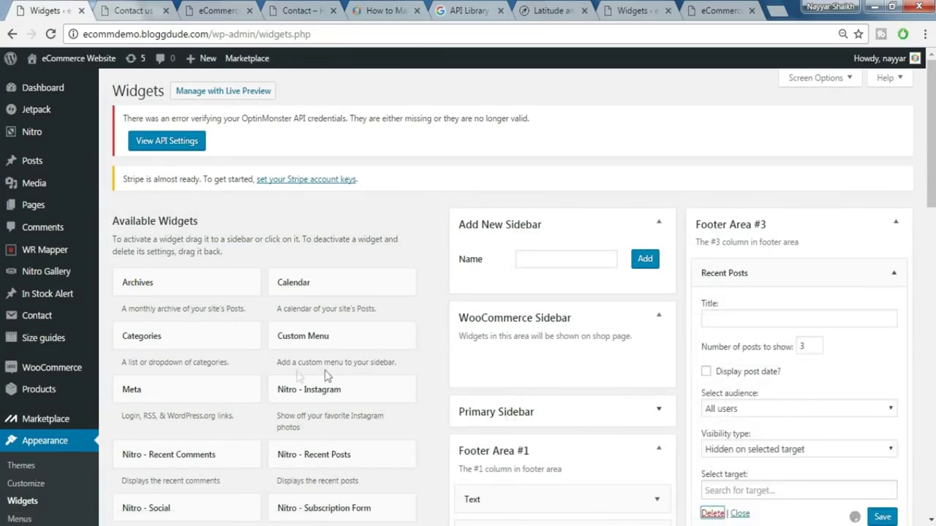
# - Add a Nitro - Recent Posts widget to Footer Area #3 with all categories selected and save it
pyautogui.scroll(-2, 281, 389)
pyautogui.scroll(-3, 282, 389)
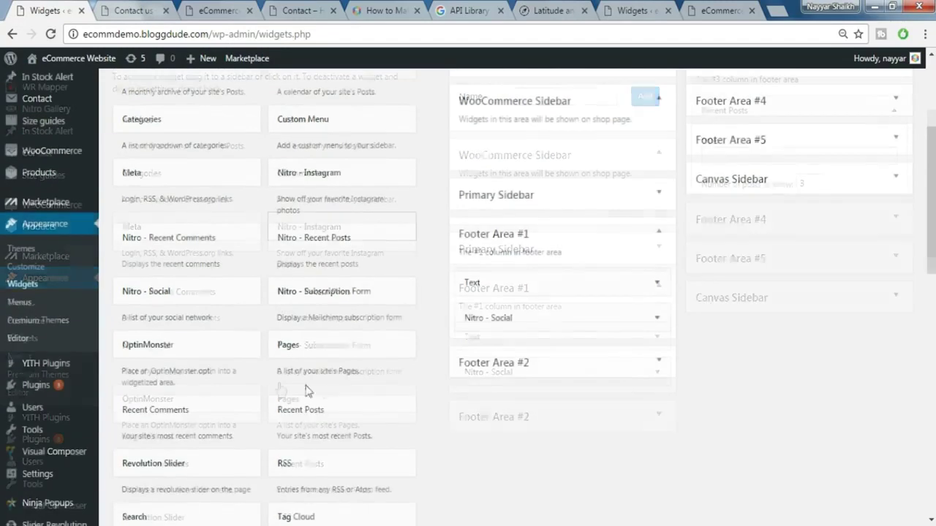
pyautogui.click(339, 244)
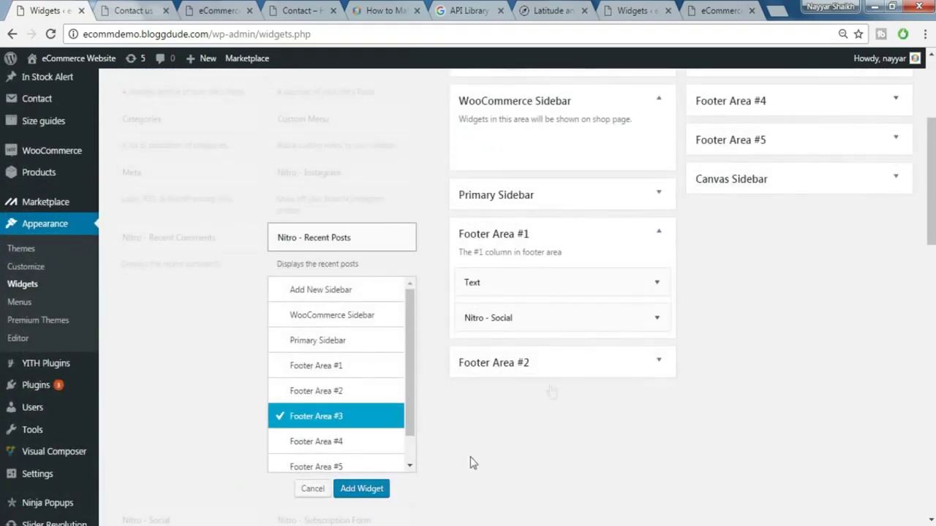
pyautogui.click(368, 495)
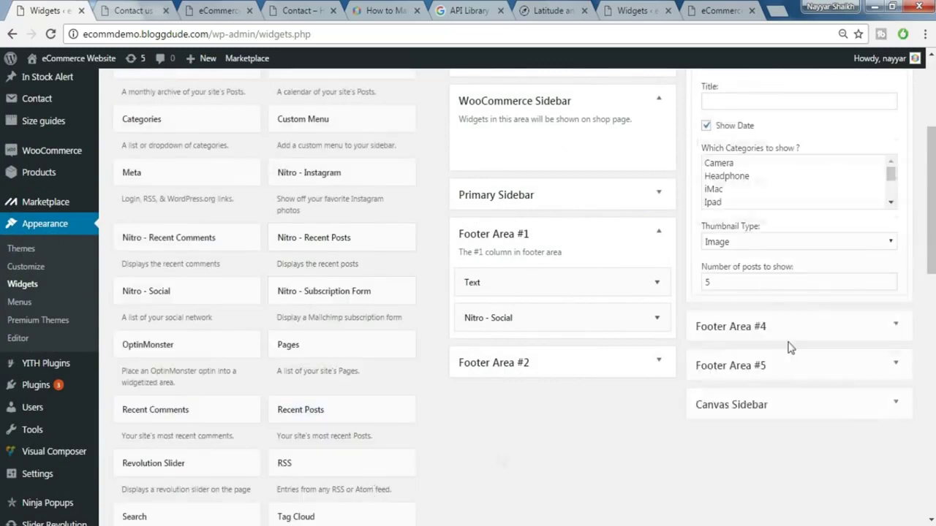
pyautogui.scroll(1, 850, 276)
pyautogui.scroll(-2, 797, 256)
pyautogui.click(728, 248)
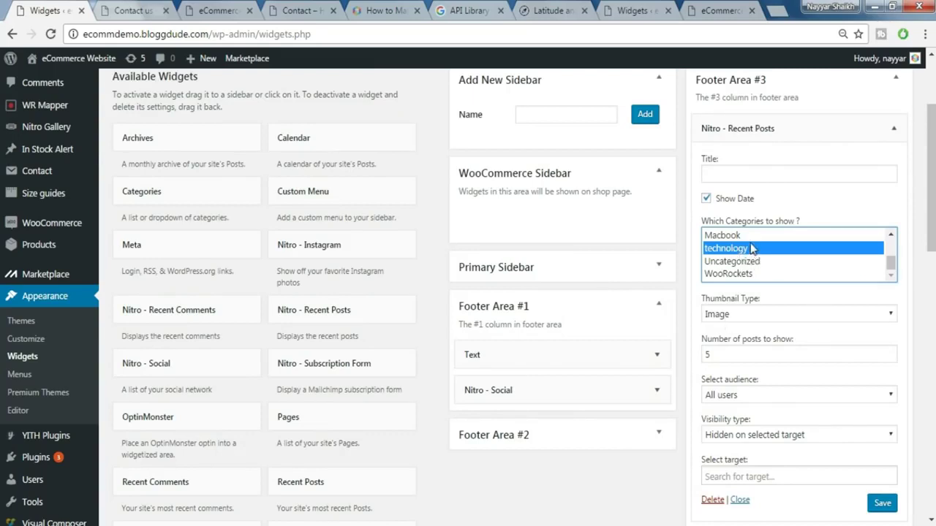
pyautogui.hotkey('ctrl', 'a')
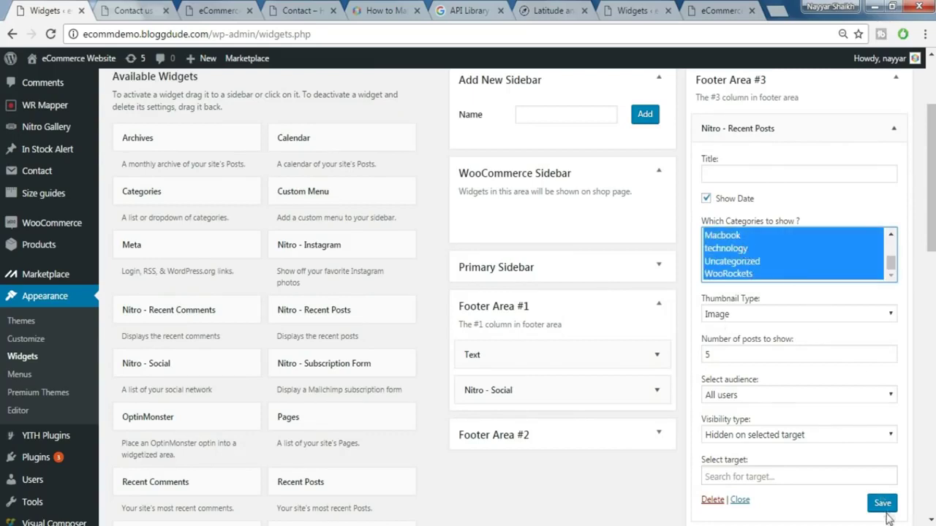
pyautogui.click(882, 504)
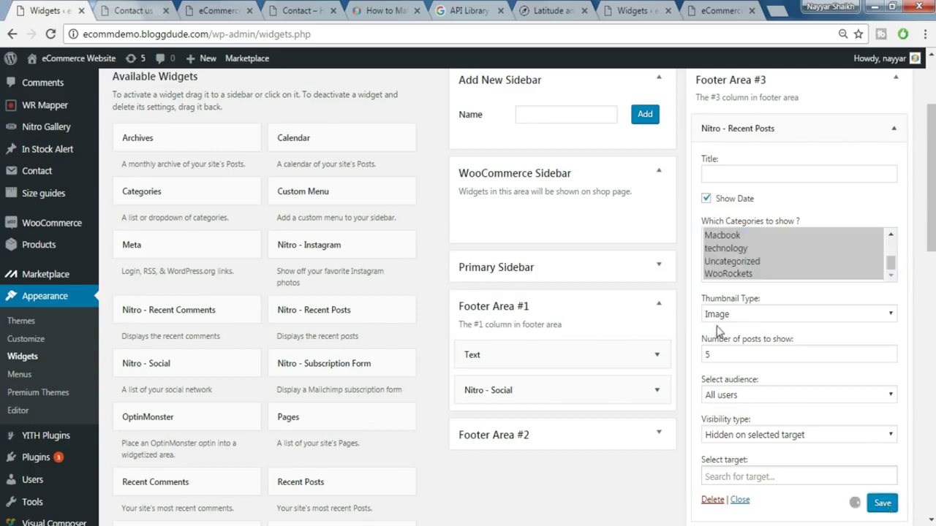
pyautogui.click(194, 9)
# - Reload the Contact us page and compare its footer copyright line with the HiWay demo
pyautogui.click(134, 7)
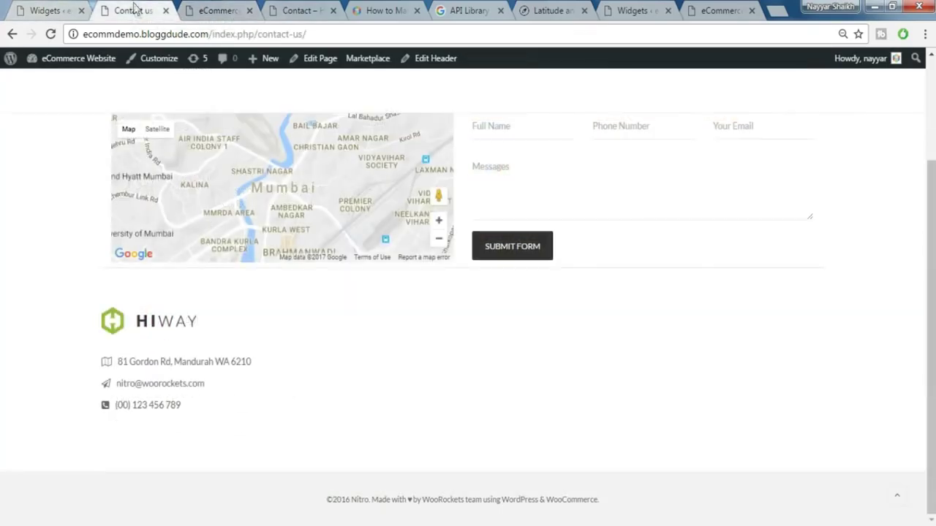
pyautogui.click(51, 34)
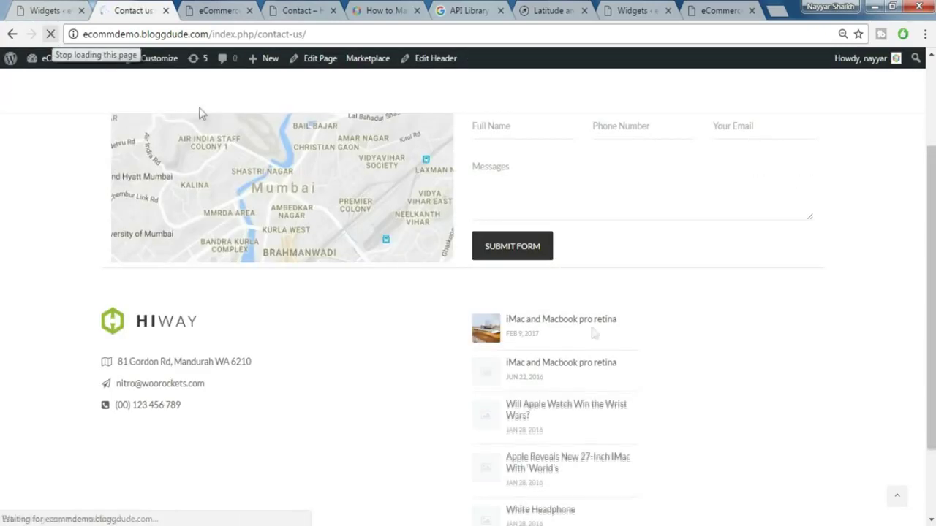
pyautogui.scroll(-3, 590, 314)
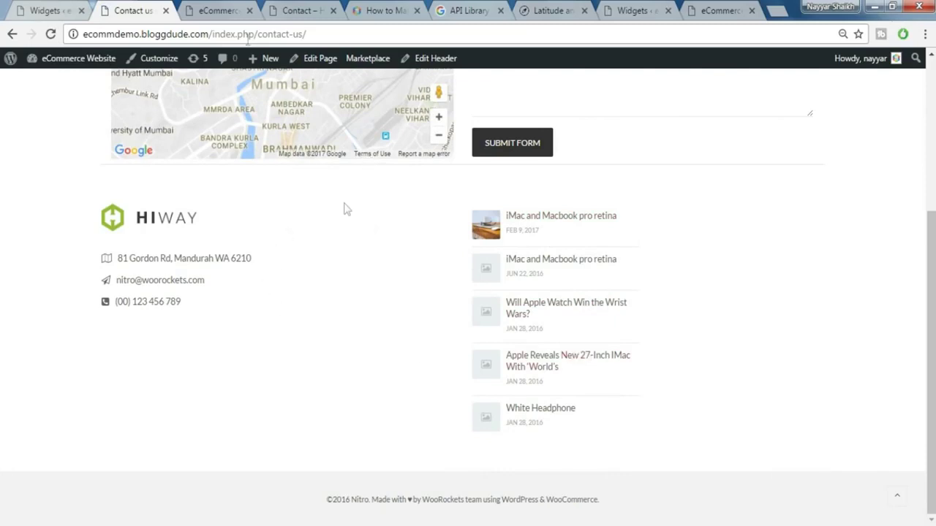
pyautogui.click(281, 7)
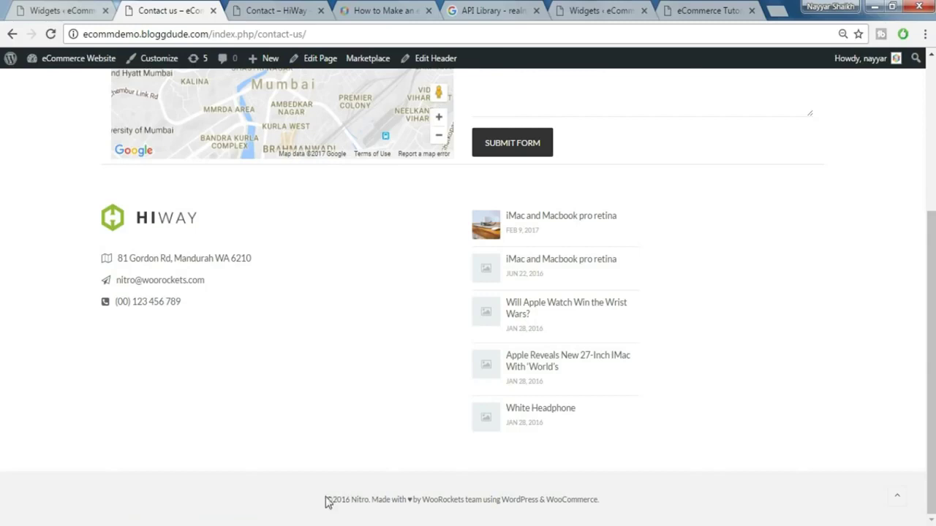
pyautogui.moveTo(327, 501); pyautogui.dragTo(618, 503)
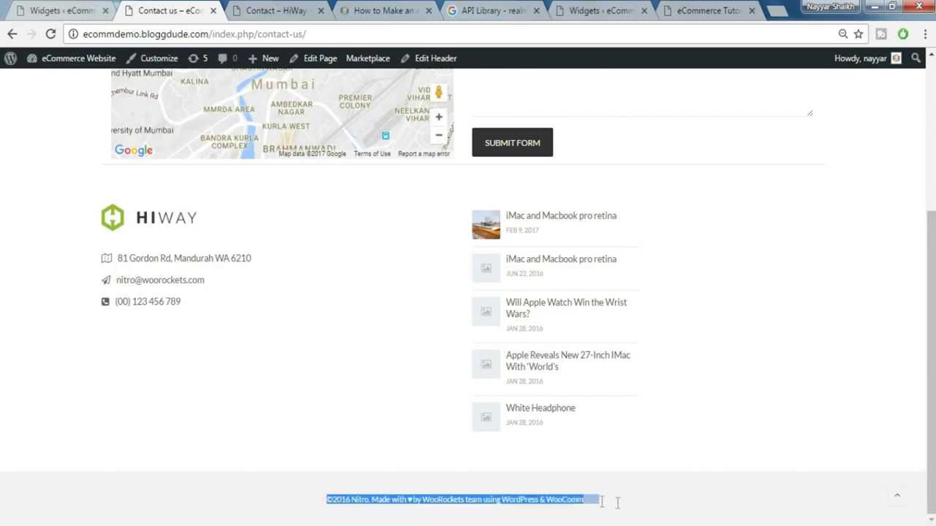
pyautogui.click(282, 9)
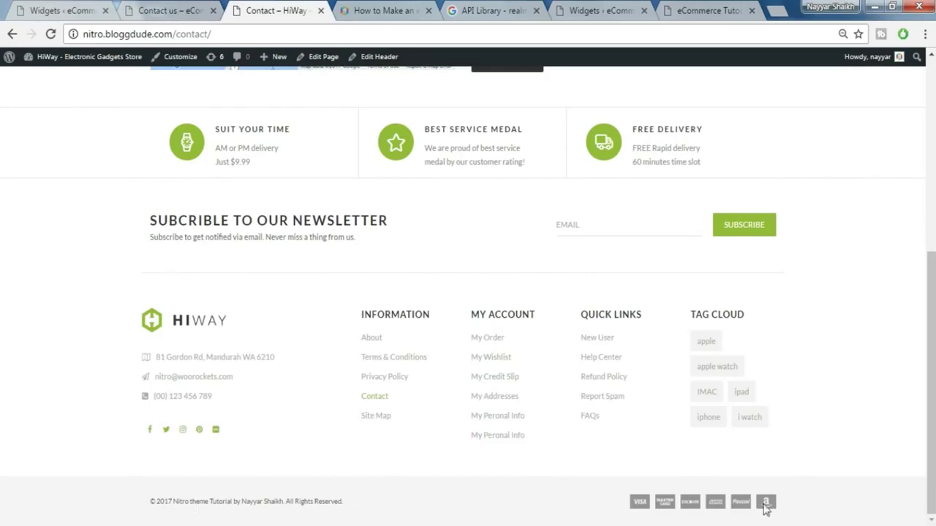
pyautogui.click(155, 9)
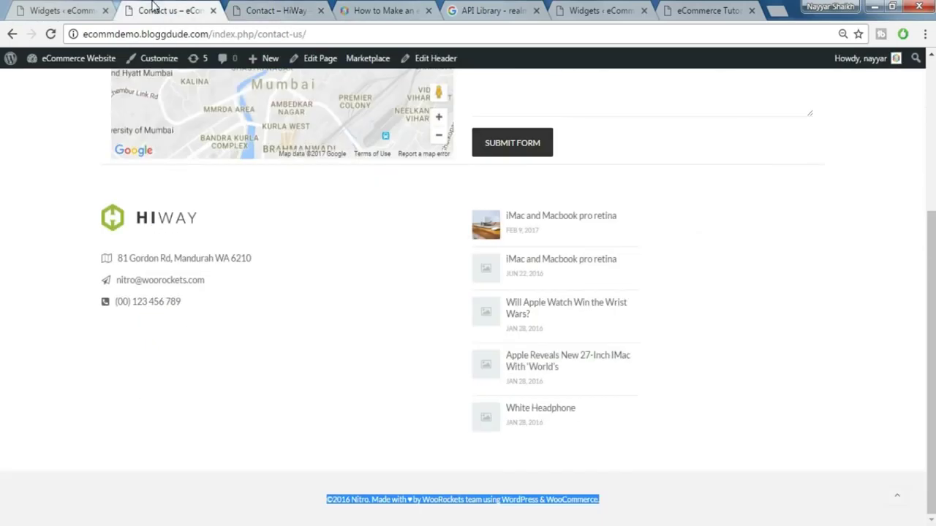
pyautogui.click(306, 424)
pyautogui.scroll(4, 307, 424)
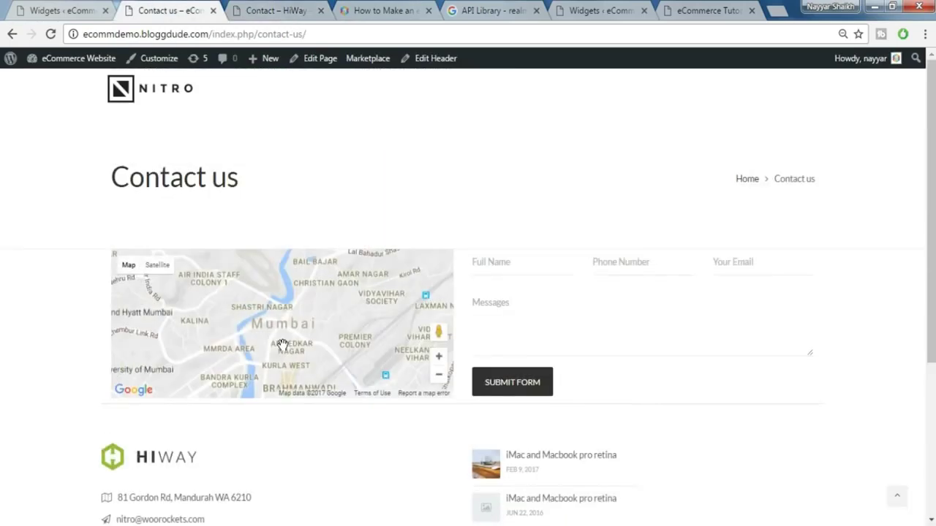
# - Open the Copyright Text editor in the Customizer's Footer settings
pyautogui.click(161, 63)
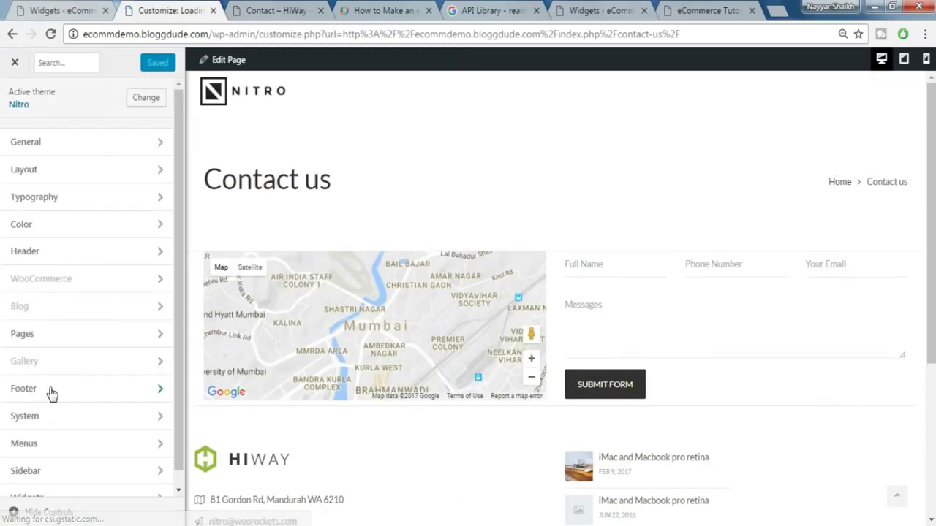
pyautogui.click(51, 393)
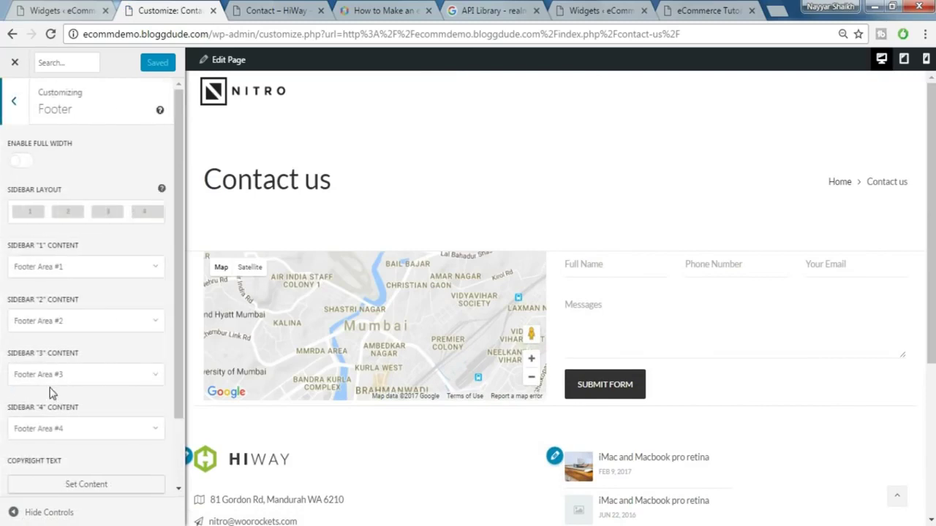
pyautogui.scroll(-2, 114, 385)
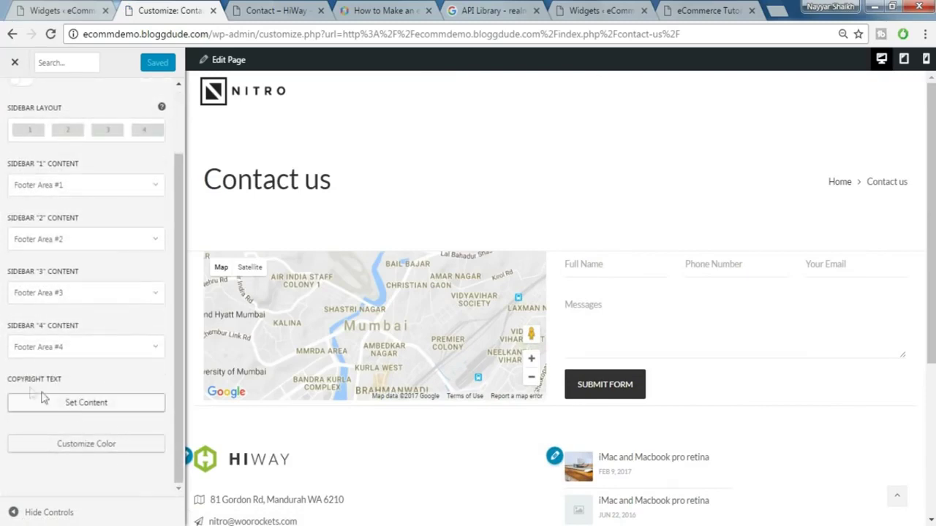
pyautogui.click(93, 408)
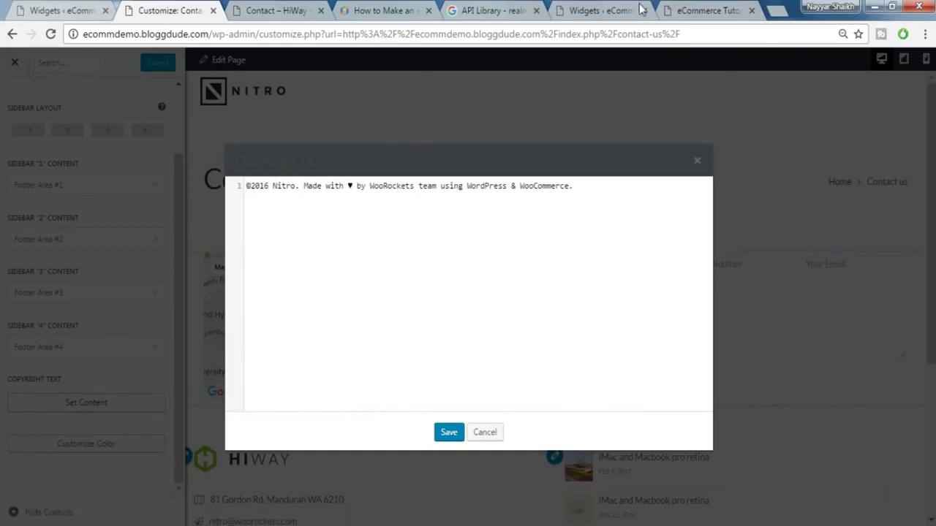
# - Select the full Copyright Code block in the tutorial post to copy it
pyautogui.click(387, 9)
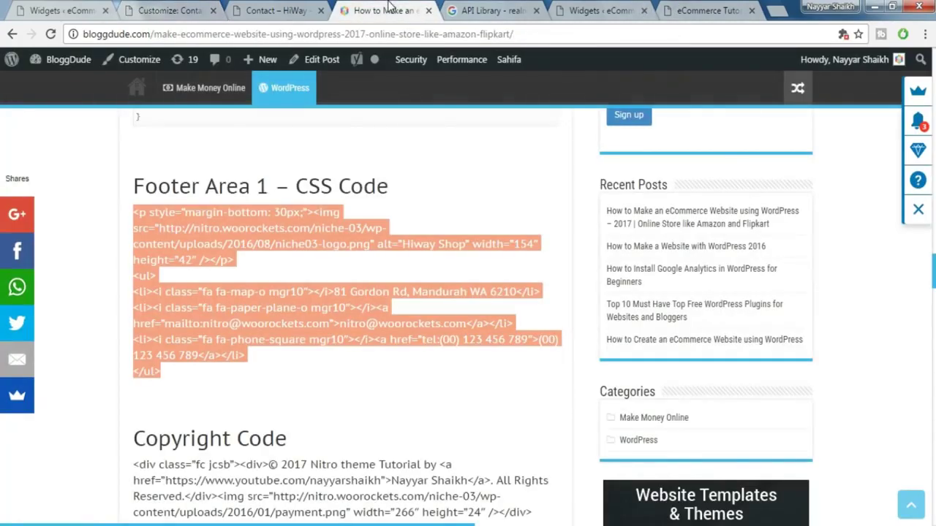
pyautogui.scroll(-3, 479, 284)
pyautogui.scroll(-1, 514, 294)
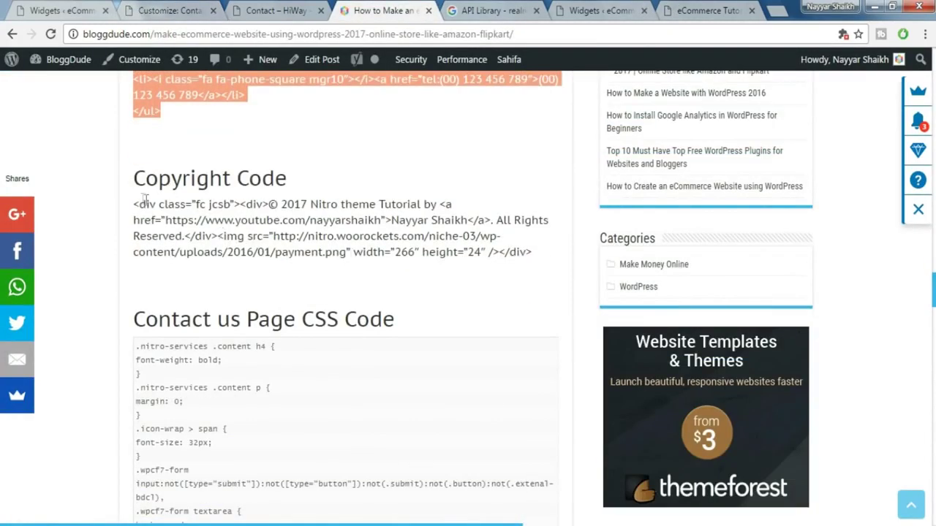
pyautogui.moveTo(135, 201); pyautogui.dragTo(540, 248)
pyautogui.hotkey('ctrl', 'c')
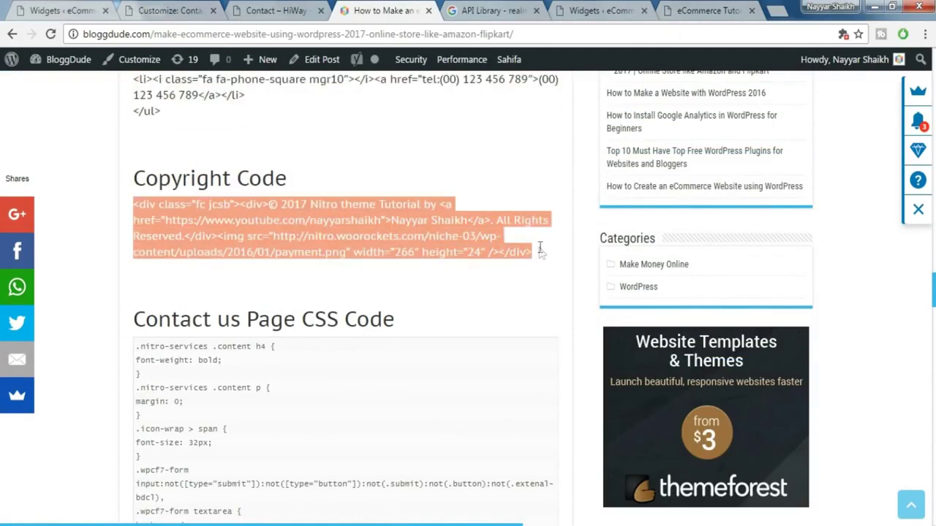
# - Replace the old copyright line with the copied '© 2017 Nitro theme Tutorial' HTML and save it
pyautogui.click(174, 10)
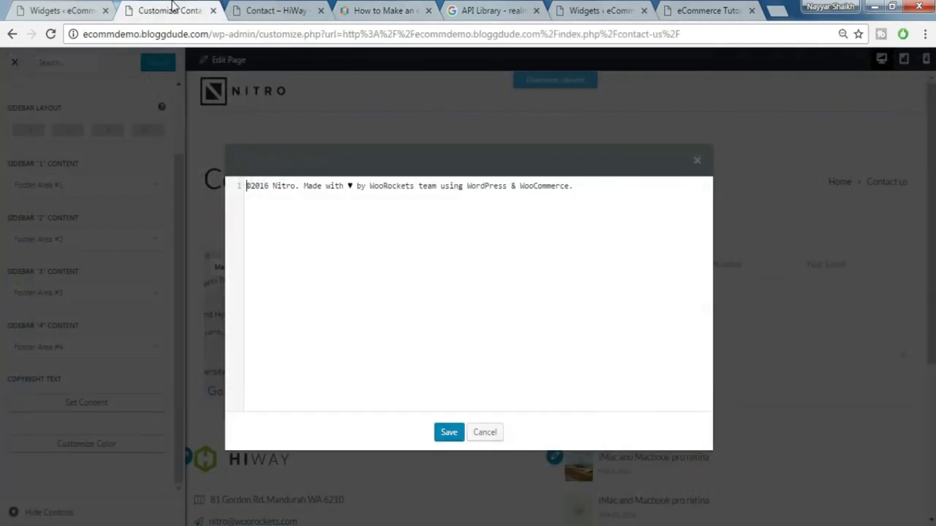
pyautogui.hotkey('ctrl', 'a')
pyautogui.hotkey('ctrl', 'v')
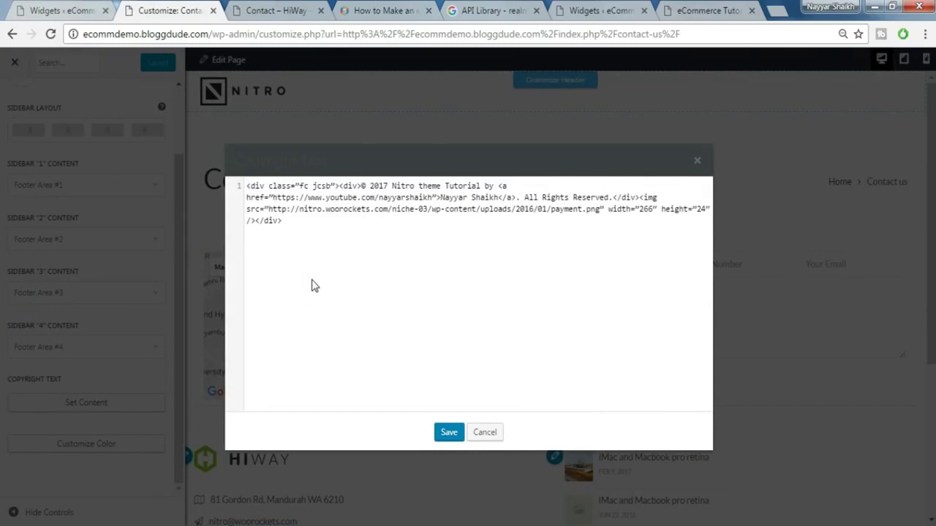
pyautogui.click(452, 434)
pyautogui.scroll(-3, 466, 428)
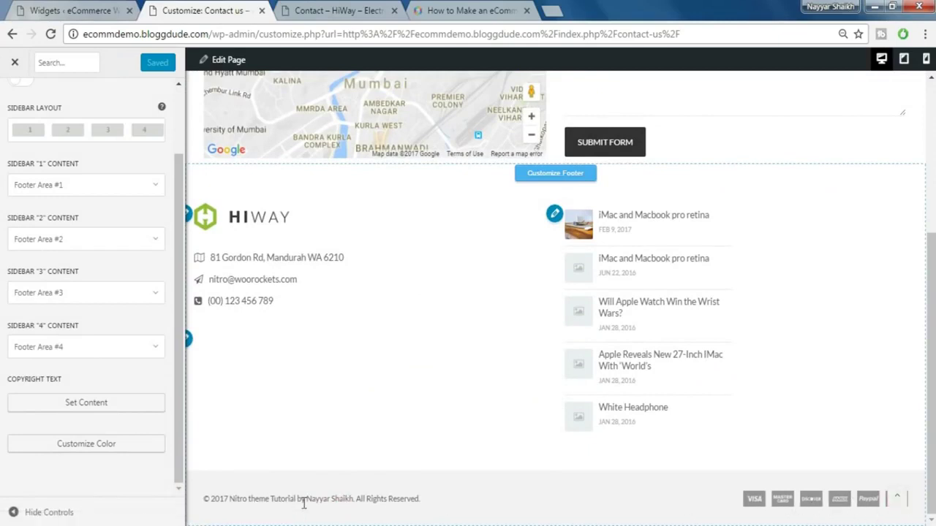
pyautogui.click(87, 403)
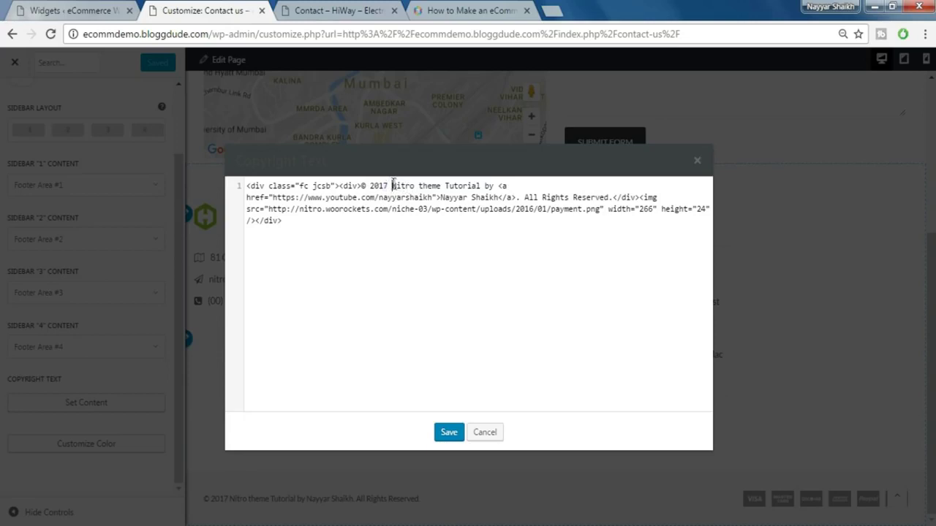
pyautogui.moveTo(429, 183); pyautogui.dragTo(474, 186)
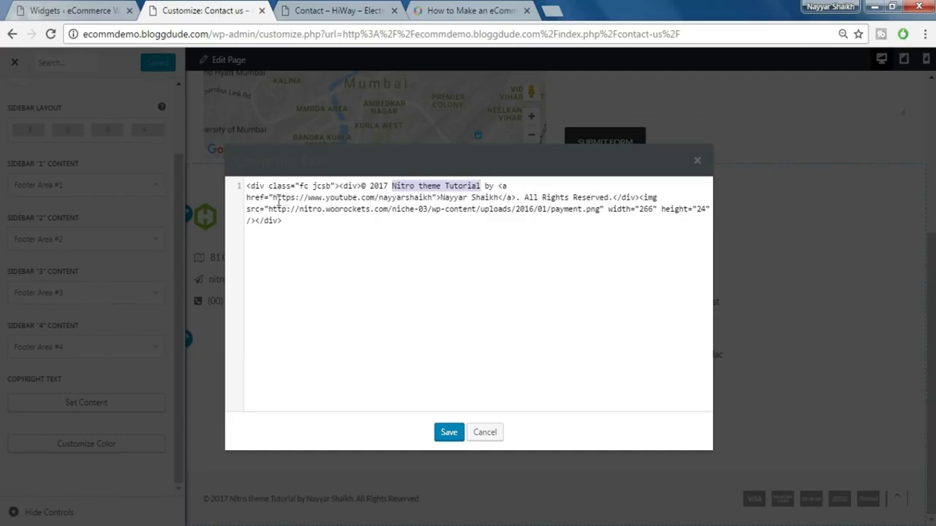
pyautogui.moveTo(273, 198); pyautogui.dragTo(431, 205)
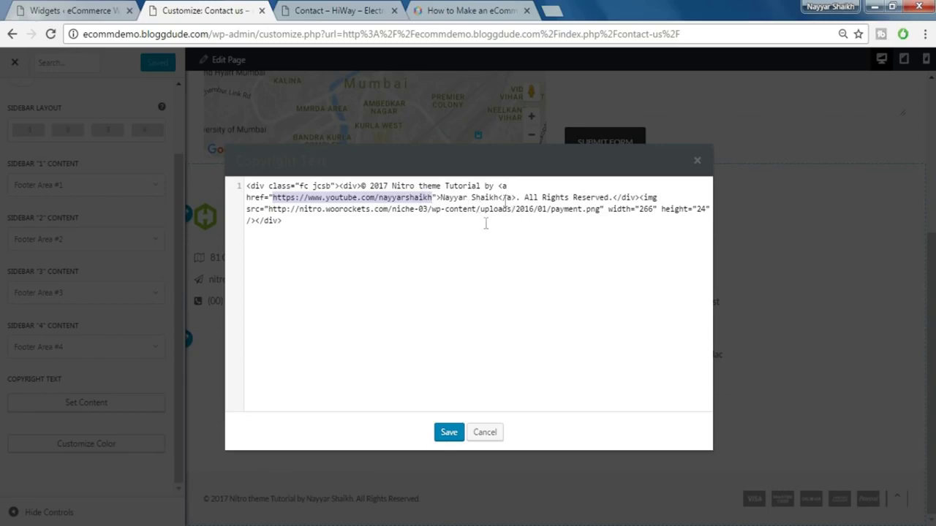
pyautogui.moveTo(441, 198); pyautogui.dragTo(504, 199)
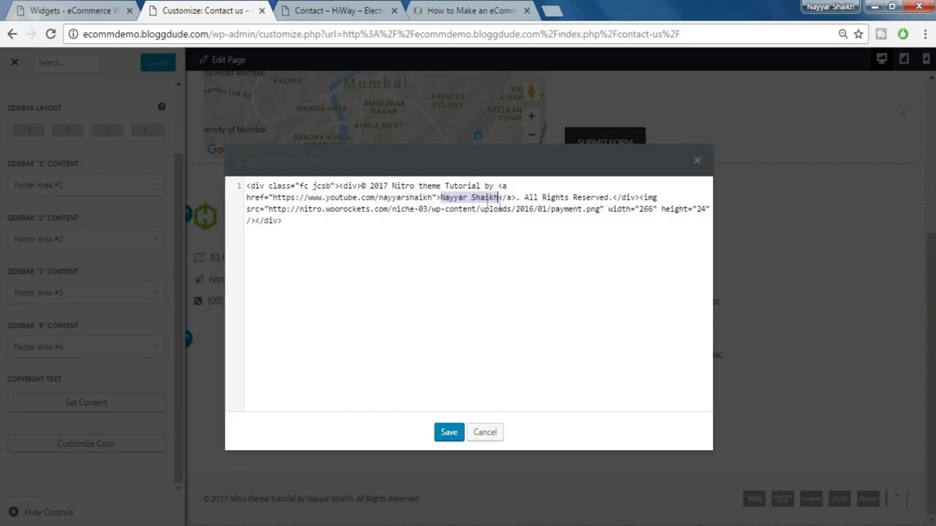
pyautogui.click(450, 439)
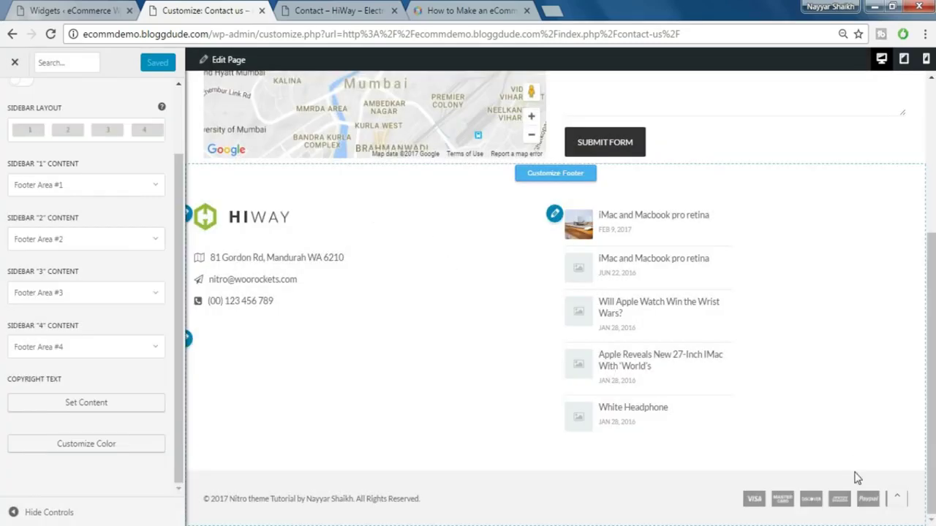
# - Exit the Customizer and check the live footer's new copyright credit and payment icons
pyautogui.click(14, 66)
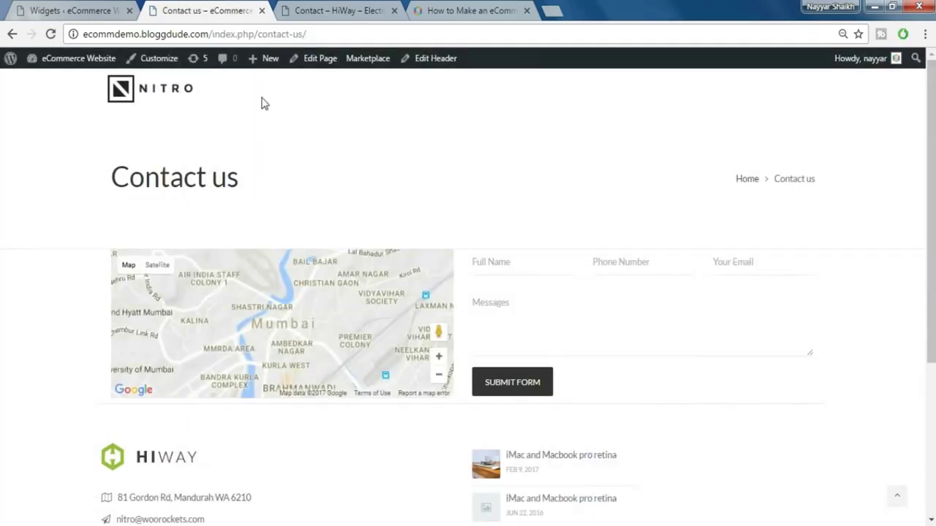
pyautogui.scroll(-2, 194, 101)
pyautogui.scroll(2, 194, 101)
pyautogui.scroll(-3, 263, 150)
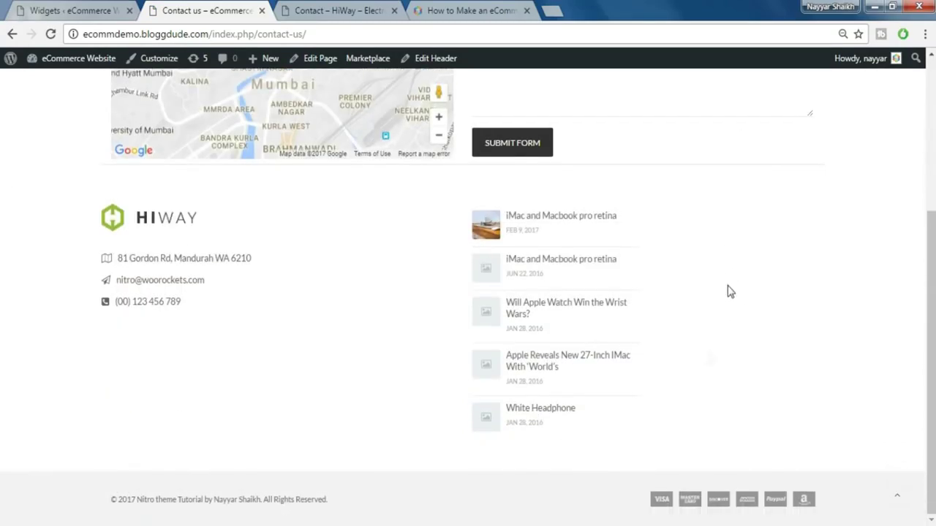
pyautogui.scroll(3, 710, 357)
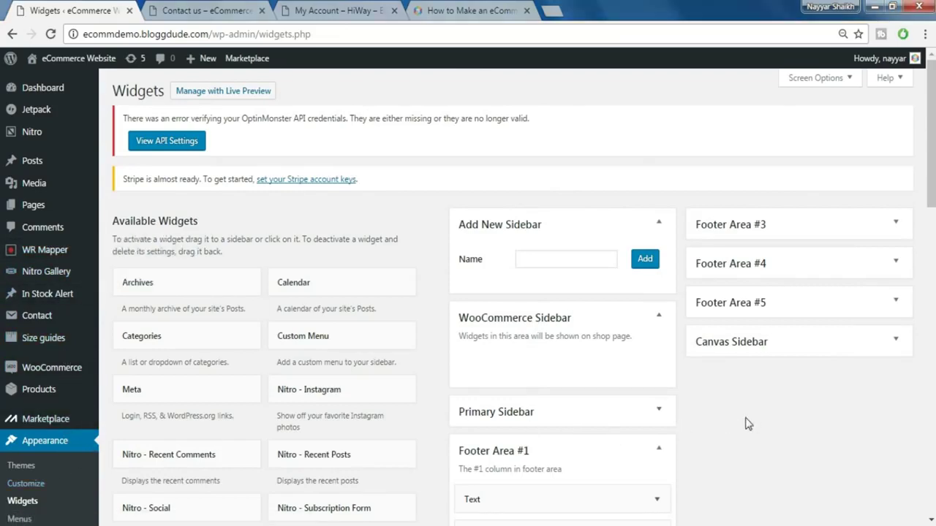
pyautogui.scroll(-2, 745, 424)
# - Go to the Menus page, reviewing the HiWay demo's footer account menu for reference
pyautogui.click(19, 376)
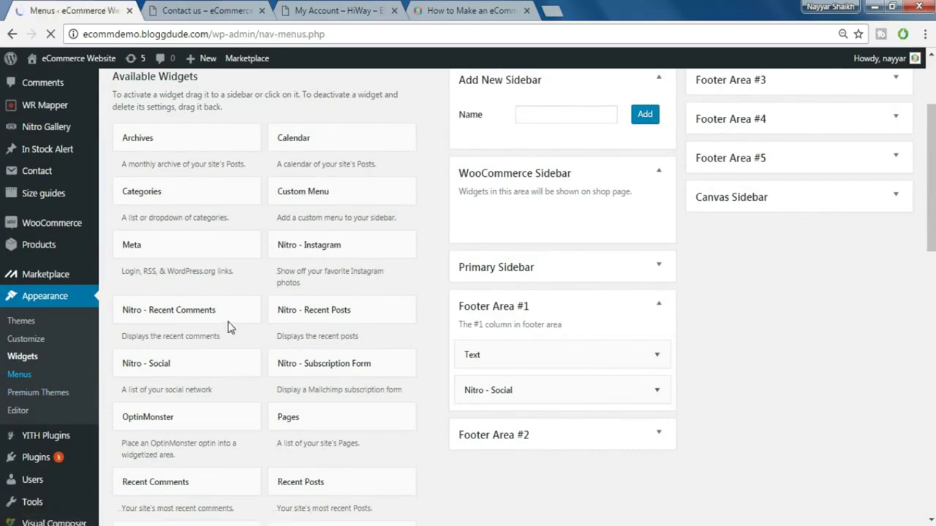
pyautogui.click(341, 9)
pyautogui.scroll(-10, 401, 278)
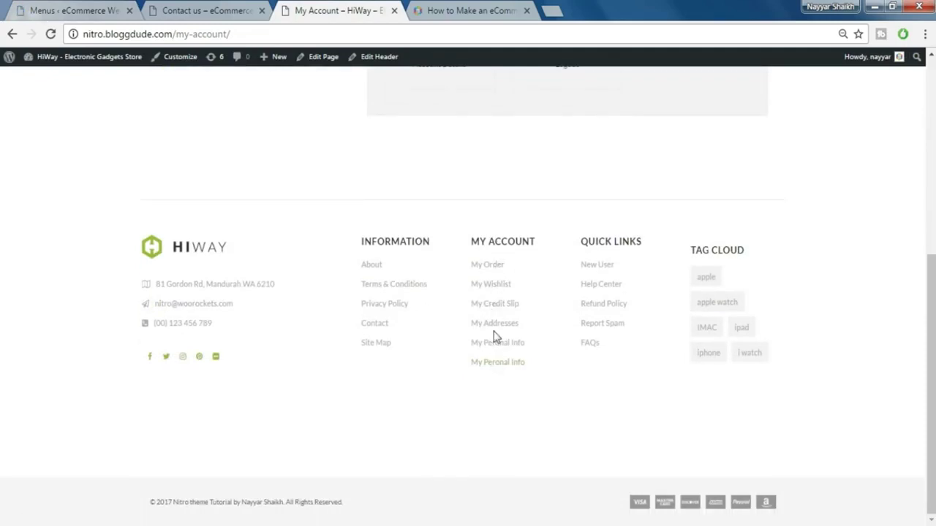
pyautogui.click(496, 344)
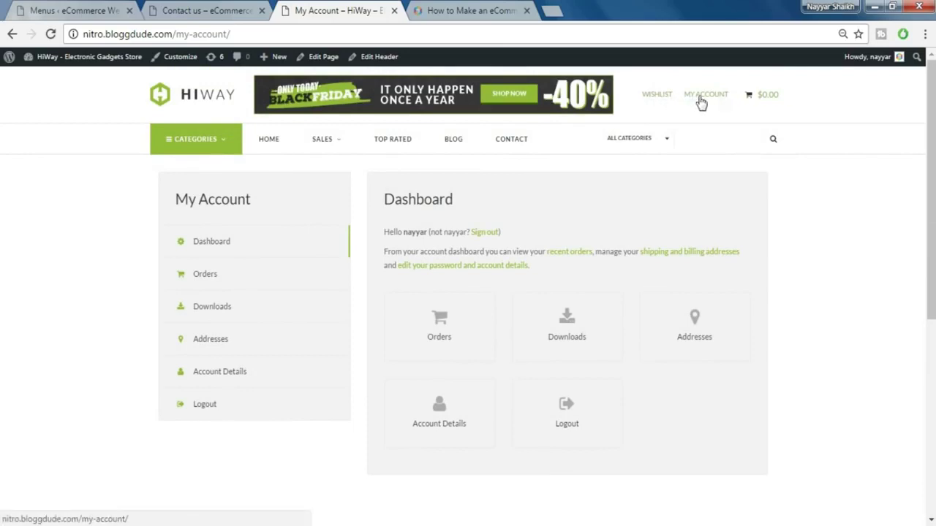
pyautogui.moveTo(216, 146)
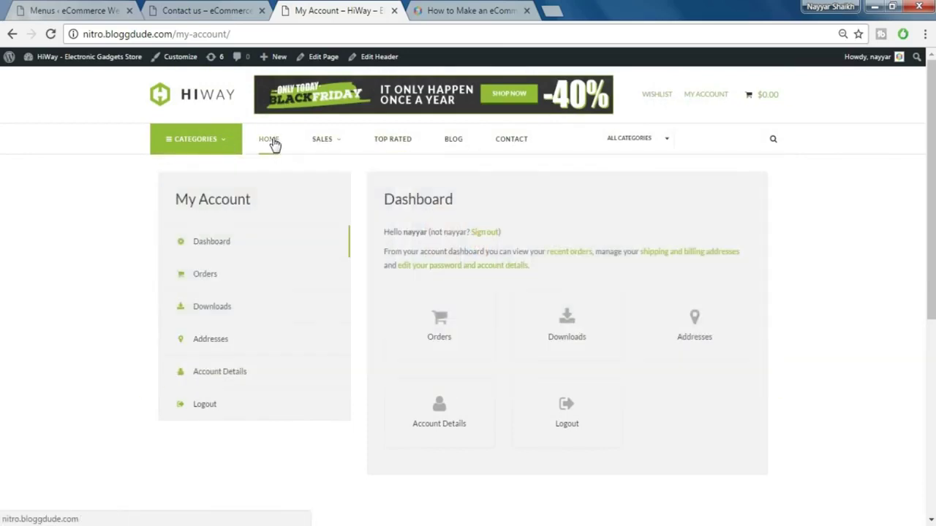
pyautogui.moveTo(329, 143)
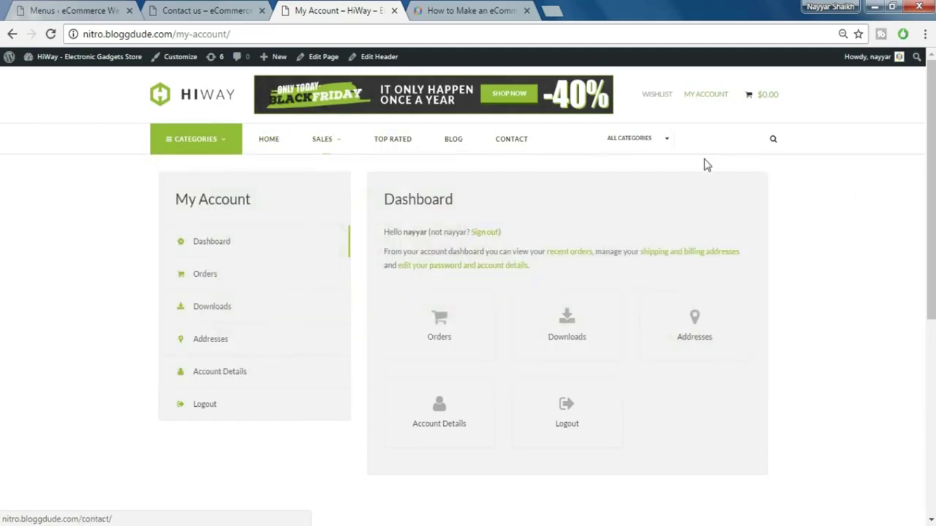
pyautogui.click(44, 8)
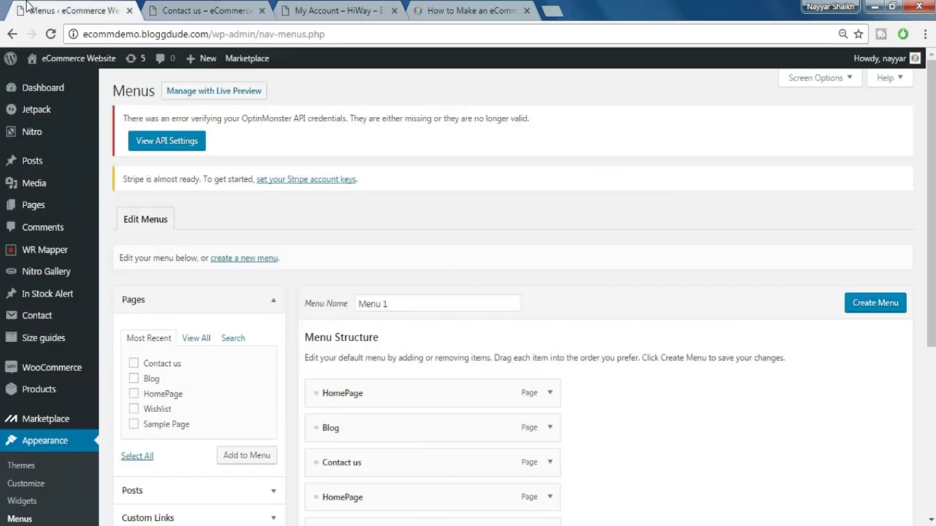
# - Create a new empty menu named FooterMenu, then view the HiWay demo's My Account page
pyautogui.scroll(-2, 627, 307)
pyautogui.scroll(1, 641, 351)
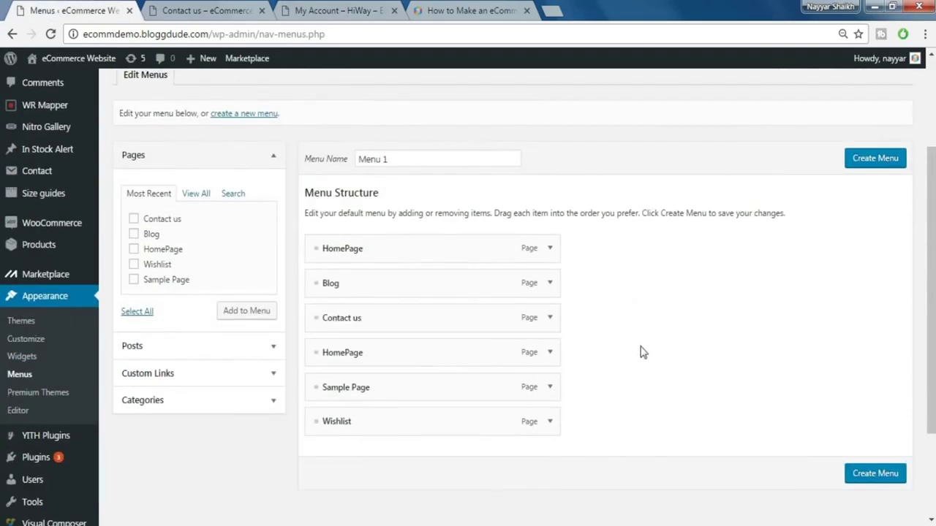
pyautogui.click(250, 189)
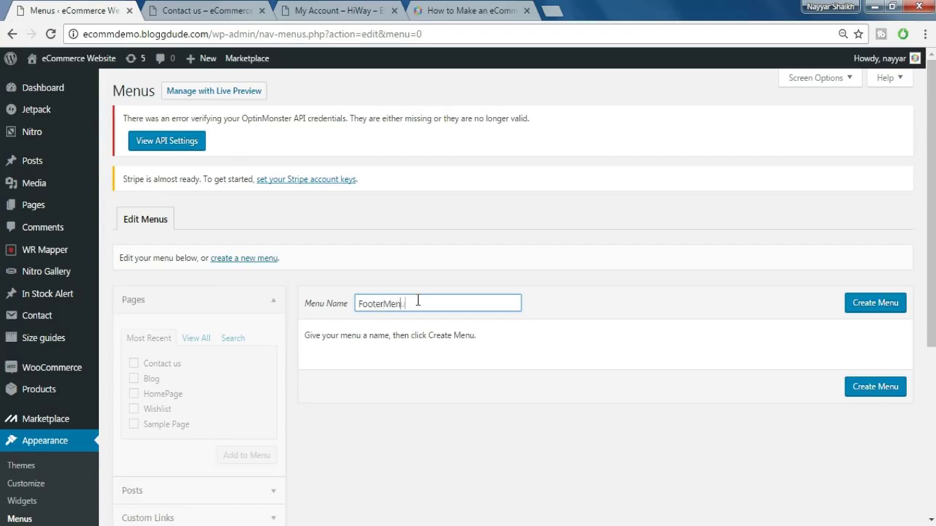
pyautogui.click(851, 311)
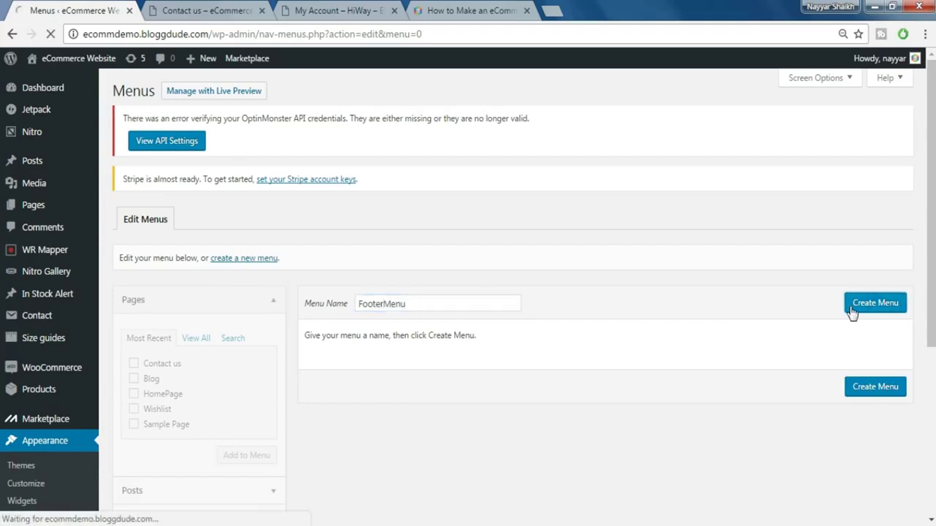
pyautogui.click(336, 10)
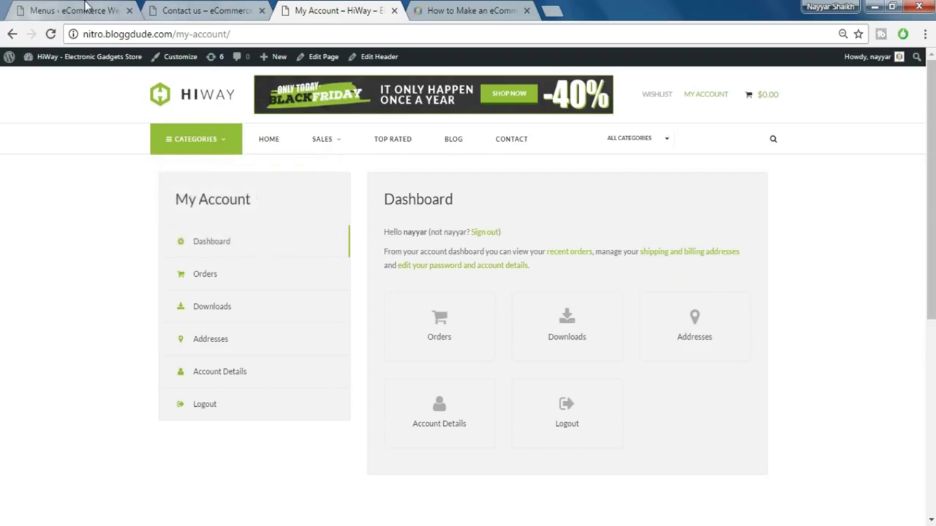
# - Open the Custom Links fields and copy the Dashboard link address from the store's My Account page
pyautogui.moveTo(85, 6); pyautogui.dragTo(205, 9)
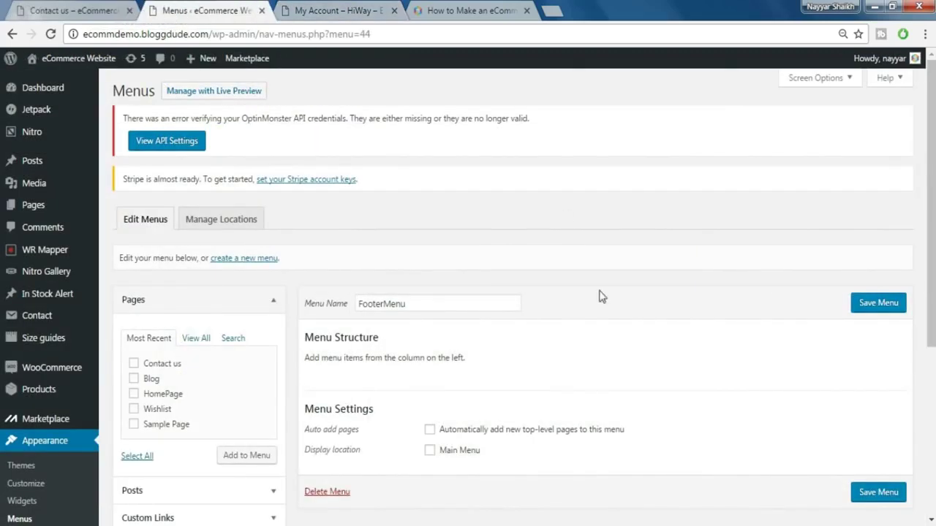
pyautogui.scroll(-2, 472, 232)
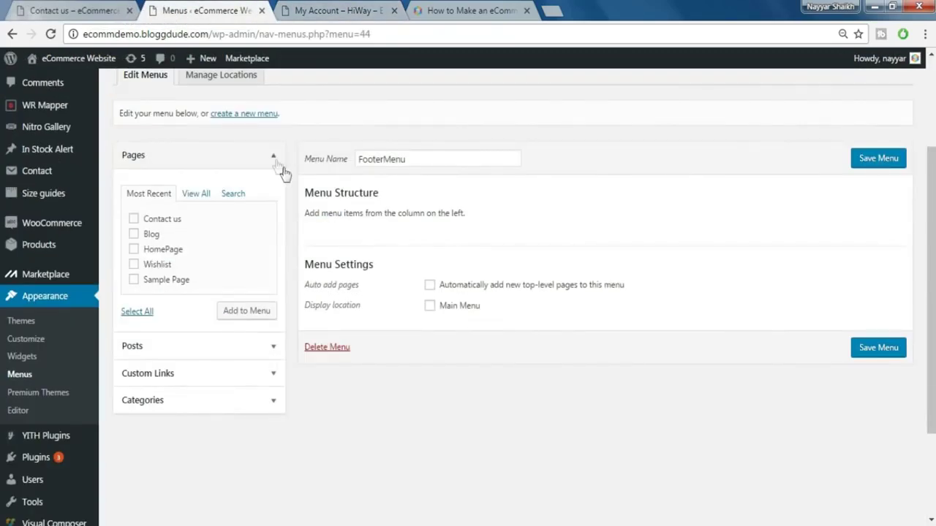
pyautogui.click(275, 162)
pyautogui.click(166, 213)
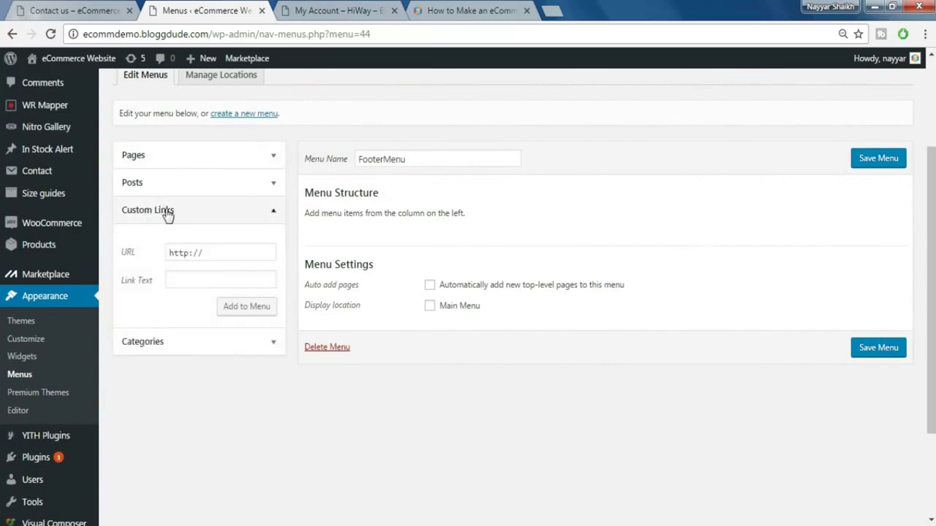
pyautogui.click(337, 12)
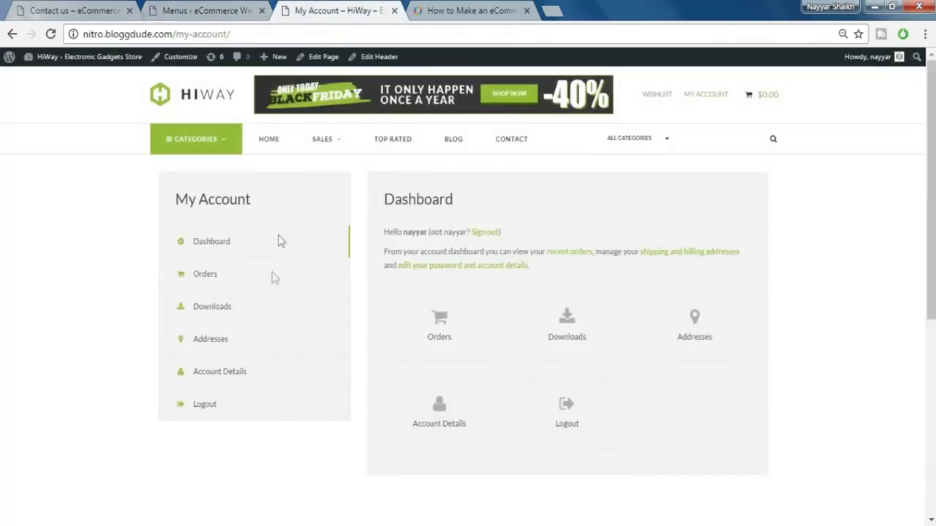
pyautogui.rightClick(213, 245)
pyautogui.click(206, 247)
pyautogui.rightClick(206, 247)
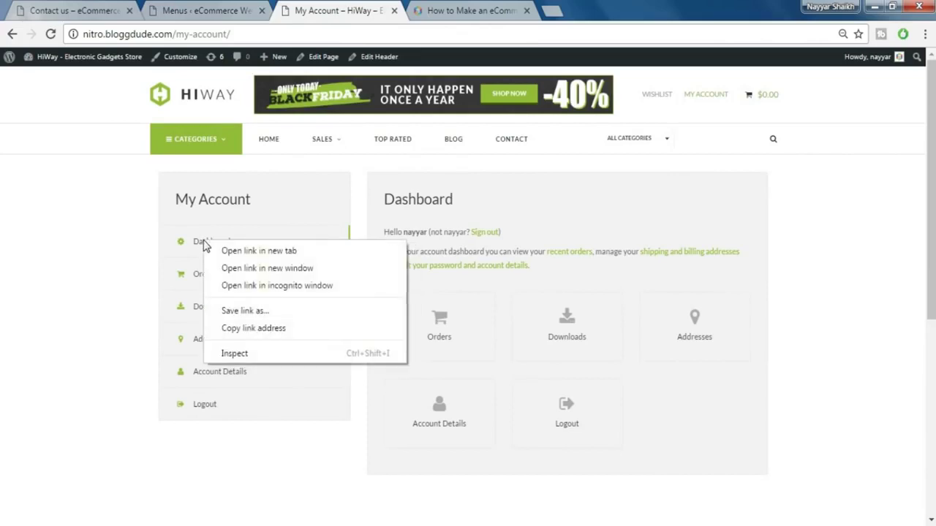
pyautogui.click(194, 247)
pyautogui.rightClick(195, 247)
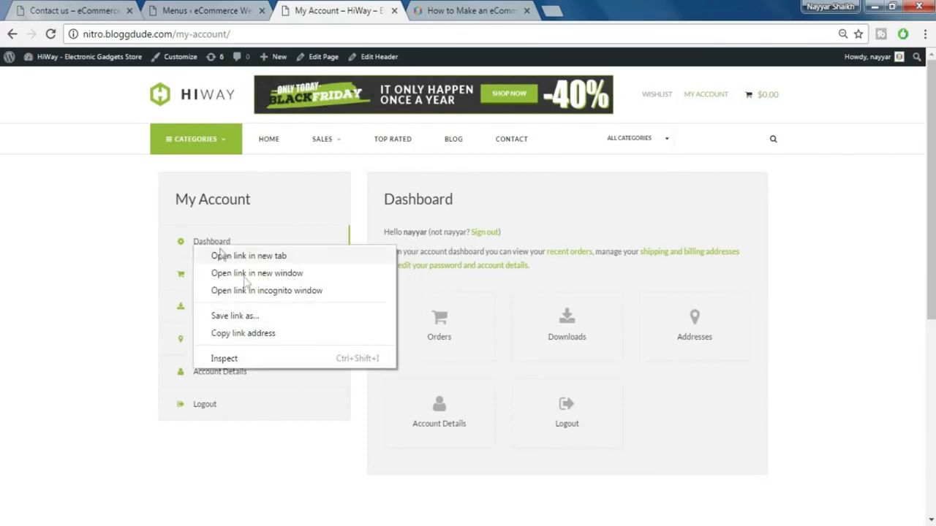
pyautogui.click(258, 335)
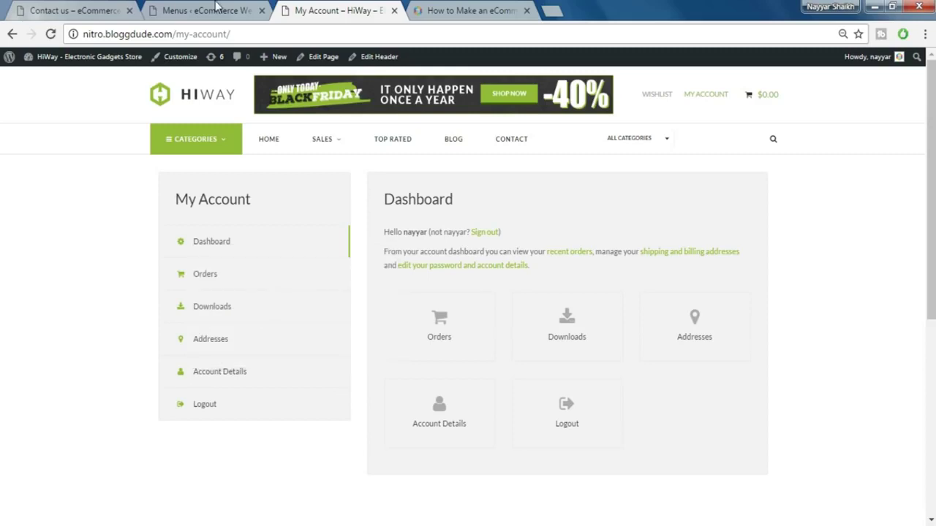
# - Add a My Dashboard custom link with the copied Dashboard URL to FooterMenu
pyautogui.click(212, 10)
pyautogui.click(231, 250)
pyautogui.hotkey('ctrl', 'a')
pyautogui.hotkey('ctrl', 'v')
pyautogui.click(219, 280)
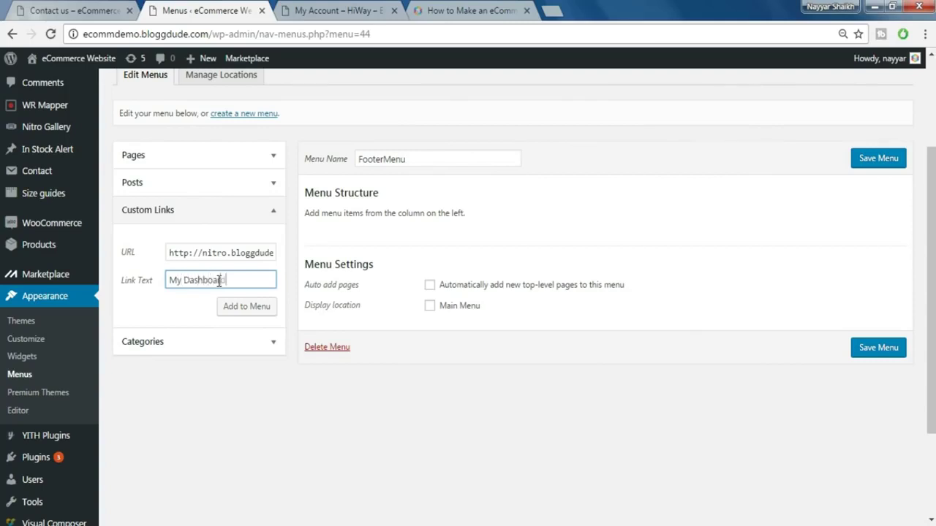
pyautogui.click(234, 307)
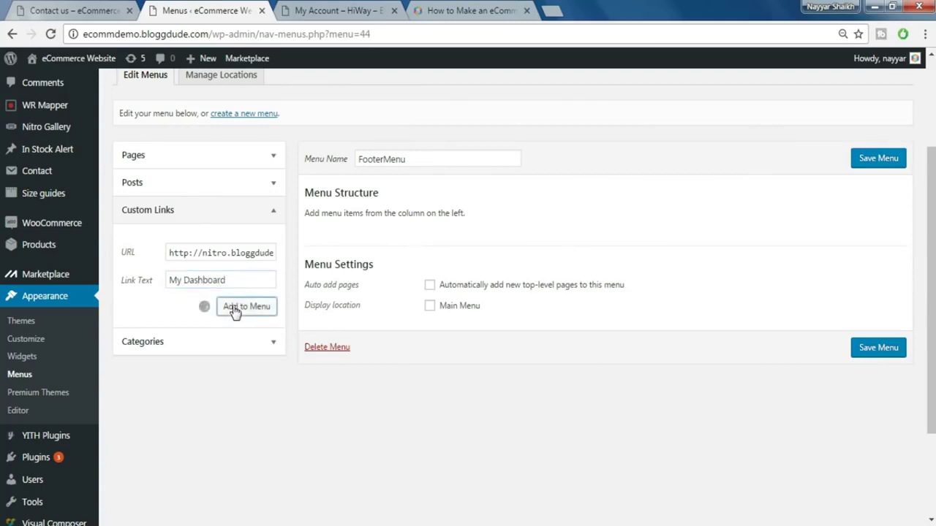
# - Add a 'My Orders' custom link using the copied Orders page URL
pyautogui.click(354, 9)
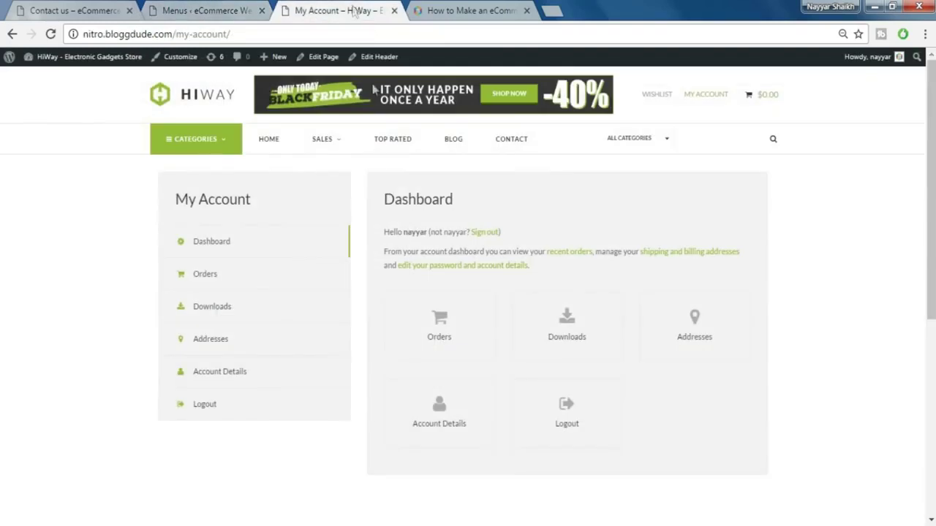
pyautogui.rightClick(207, 278)
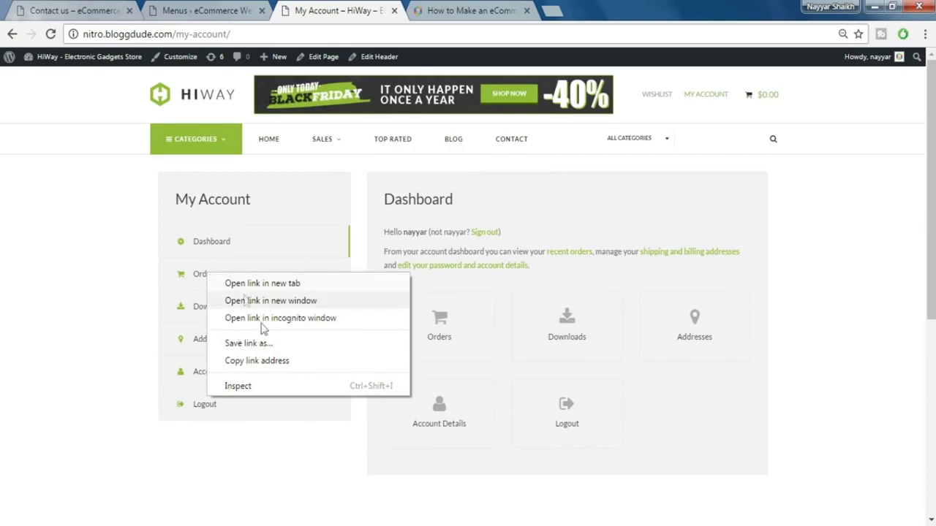
pyautogui.click(271, 361)
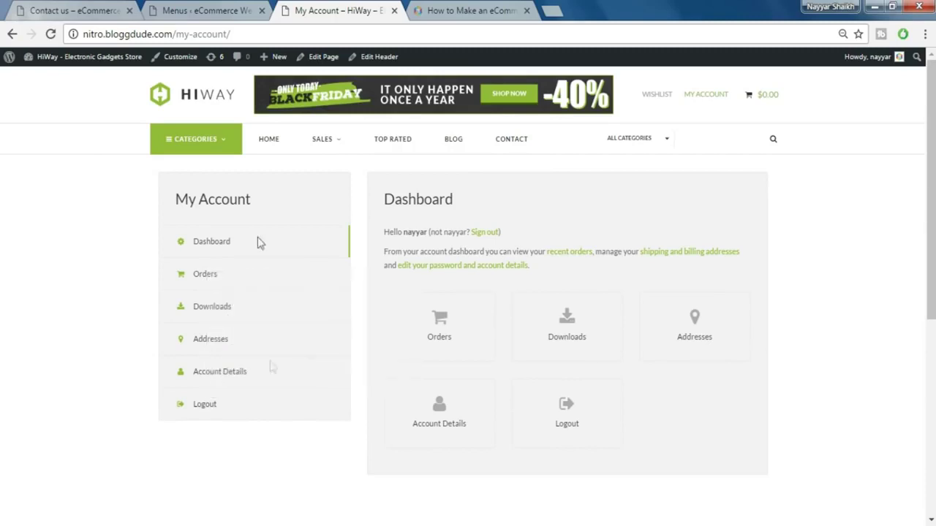
pyautogui.click(207, 10)
pyautogui.click(208, 250)
pyautogui.hotkey('ctrl', 'a')
pyautogui.hotkey('ctrl', 'v')
pyautogui.click(220, 278)
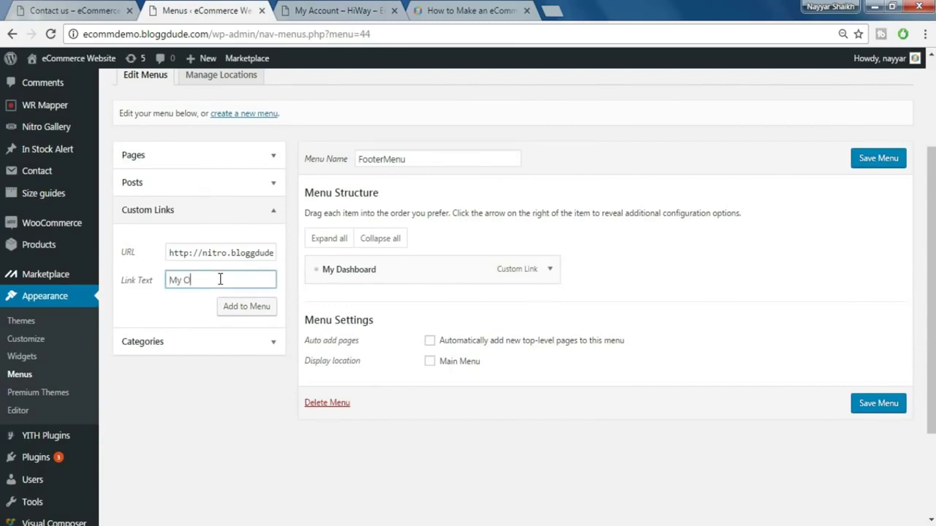
pyautogui.write('My Orders')
pyautogui.click(256, 308)
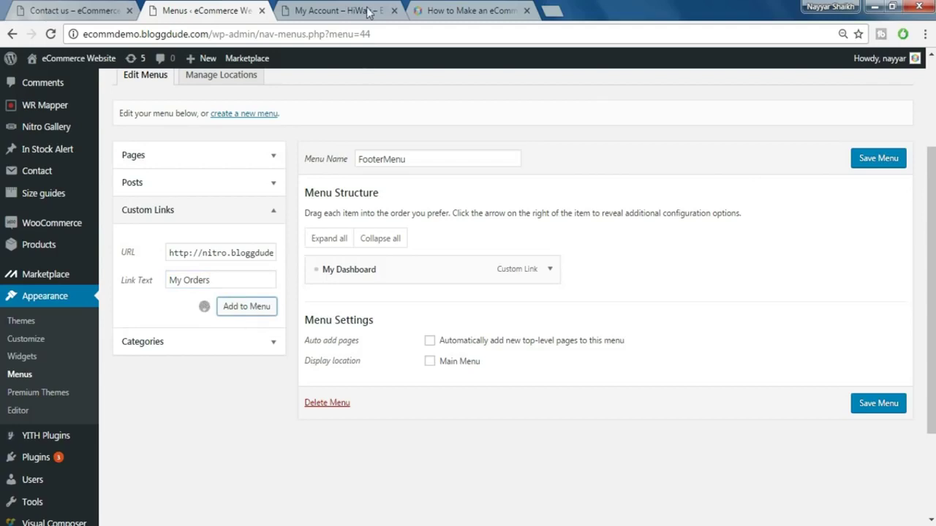
pyautogui.click(370, 11)
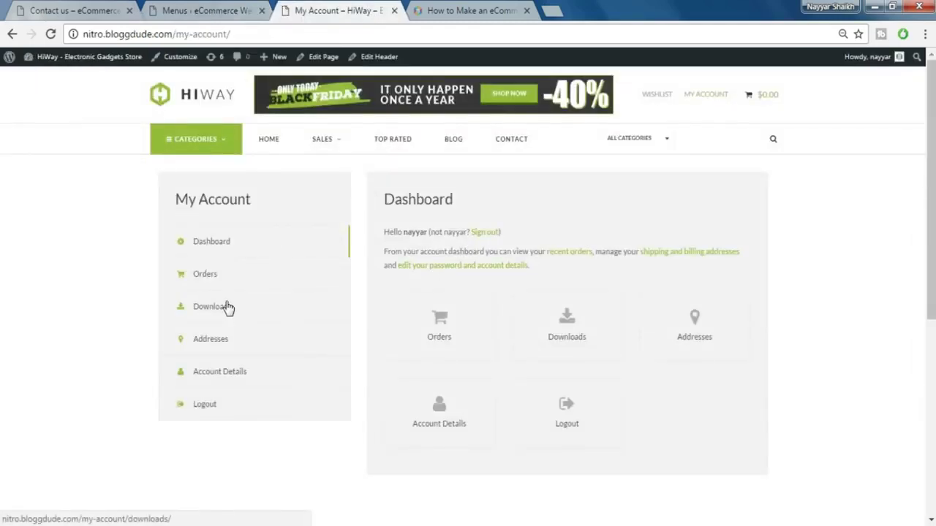
# - Add a 'My Addresses' custom link using the copied Addresses page URL
pyautogui.rightClick(222, 340)
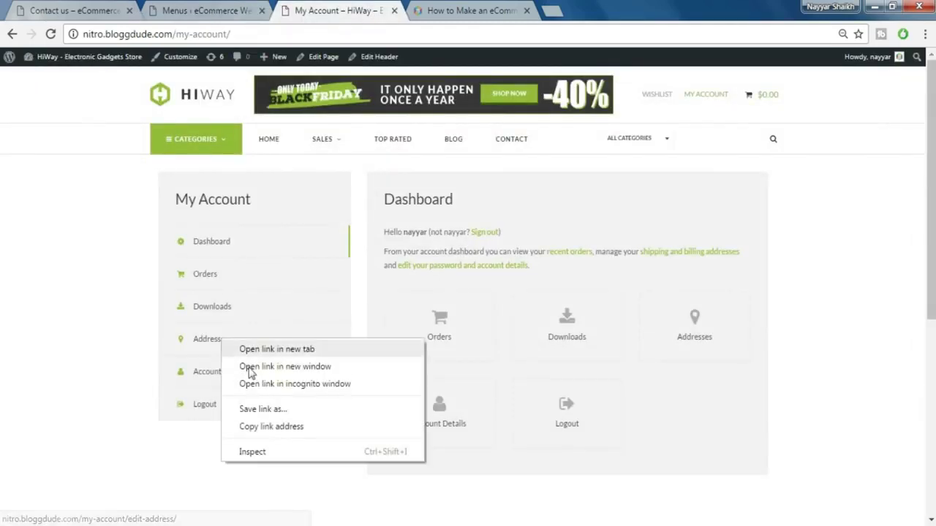
pyautogui.click(271, 426)
pyautogui.click(234, 10)
pyautogui.click(222, 253)
pyautogui.hotkey('ctrl', 'a')
pyautogui.hotkey('ctrl', 'v')
pyautogui.click(222, 281)
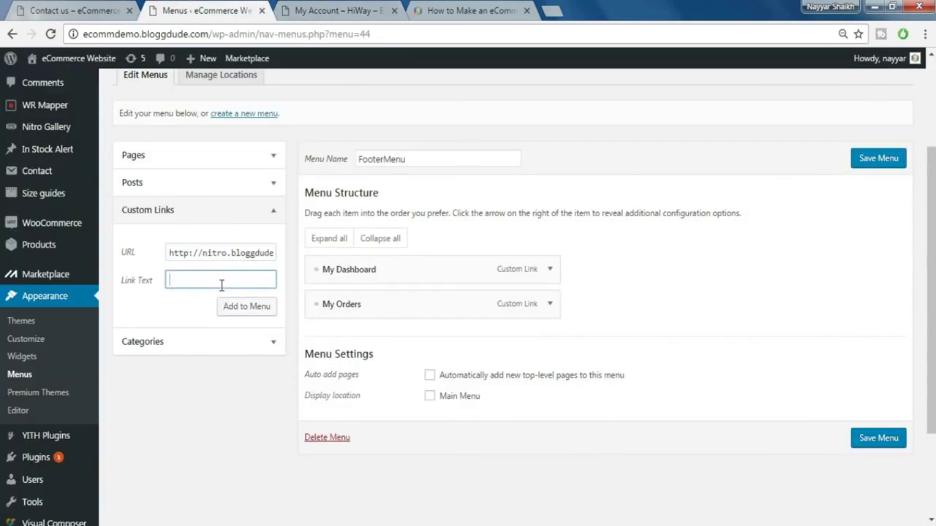
pyautogui.hotkey('ctrl', 'shift', 'm')
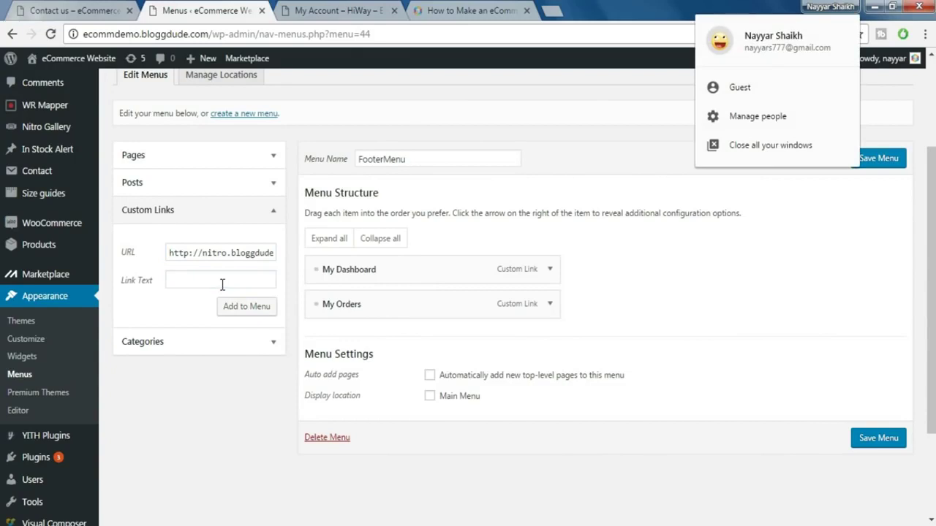
pyautogui.click(222, 281)
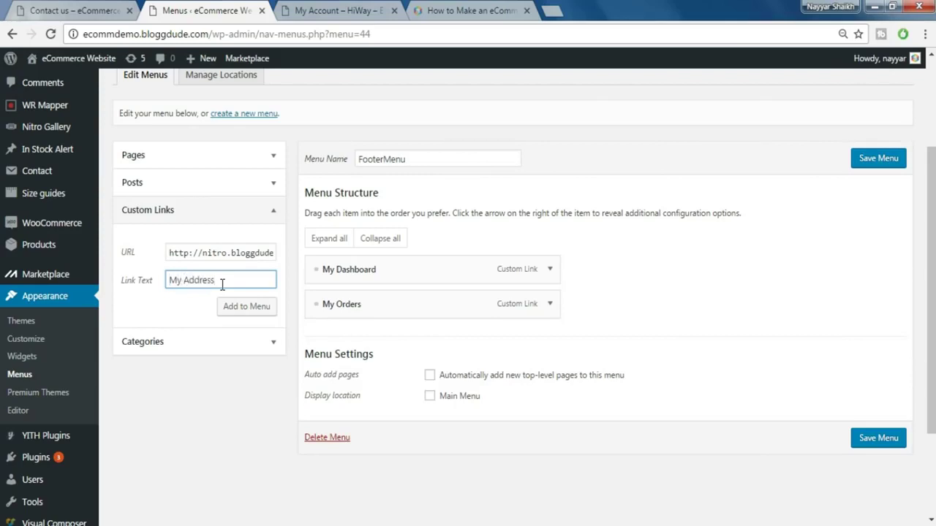
pyautogui.write('s')
pyautogui.click(250, 307)
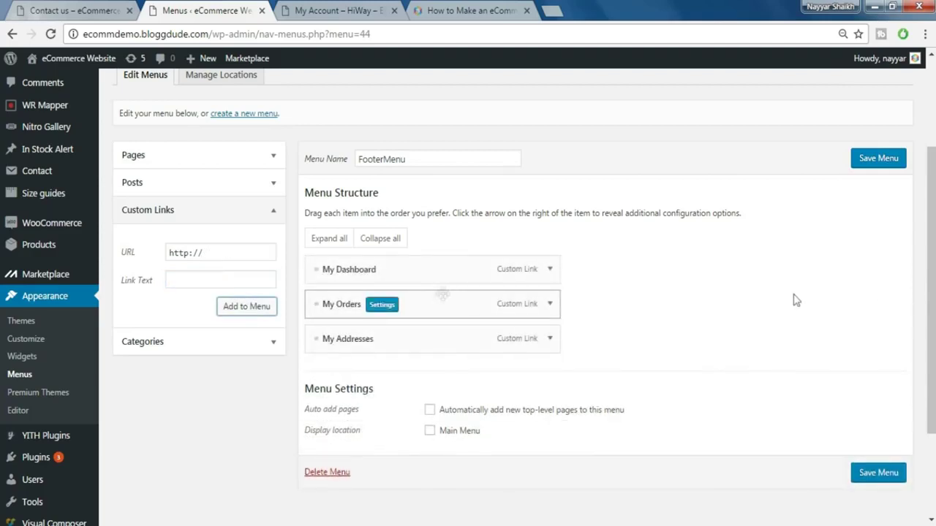
# - Save the FooterMenu with its three account links
pyautogui.click(880, 474)
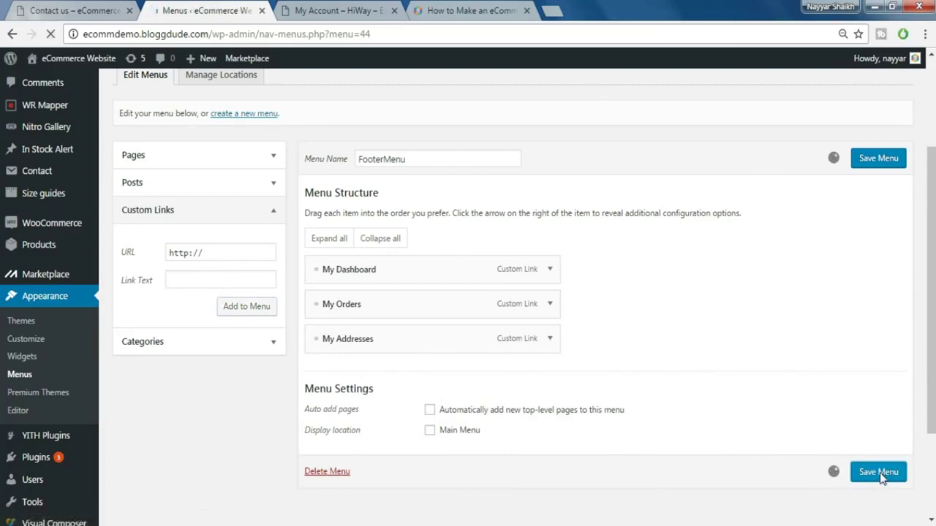
pyautogui.scroll(-3, 614, 351)
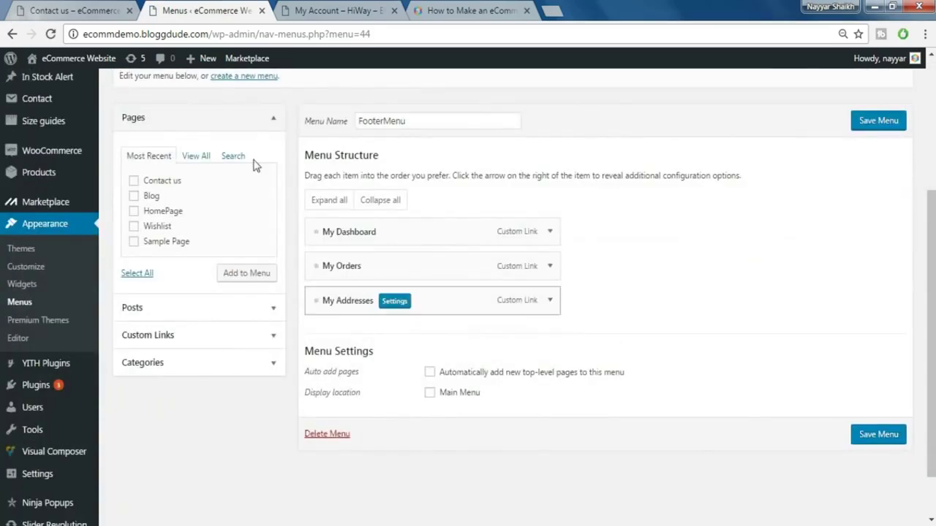
pyautogui.scroll(2, 249, 168)
pyautogui.click(235, 226)
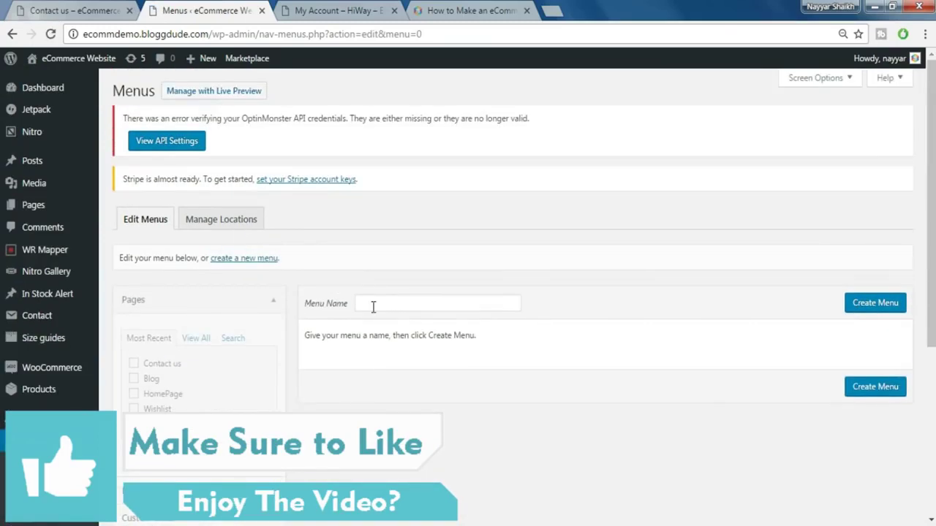
# - Create a new menu named TopMenu
pyautogui.click(373, 307)
pyautogui.write('TopMenu')
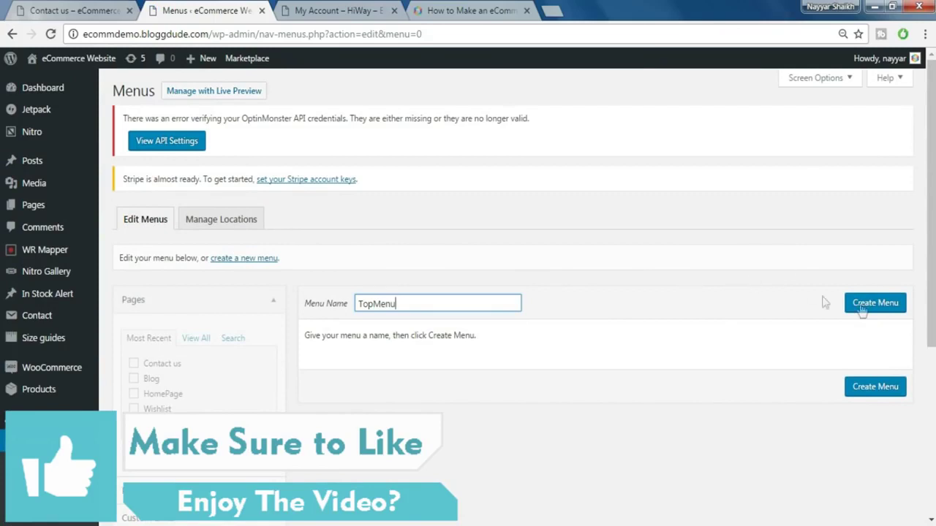
pyautogui.click(863, 307)
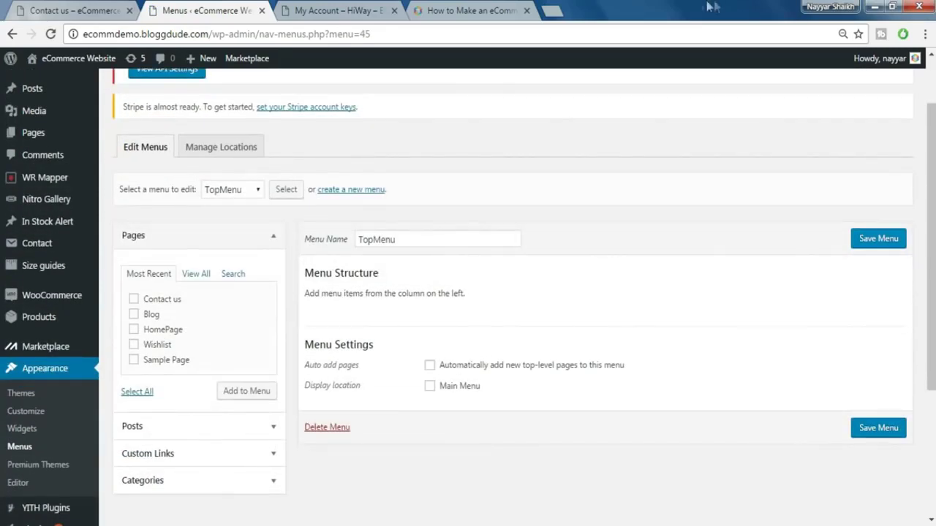
# - Add the Wishlist page to TopMenu
pyautogui.click(390, 9)
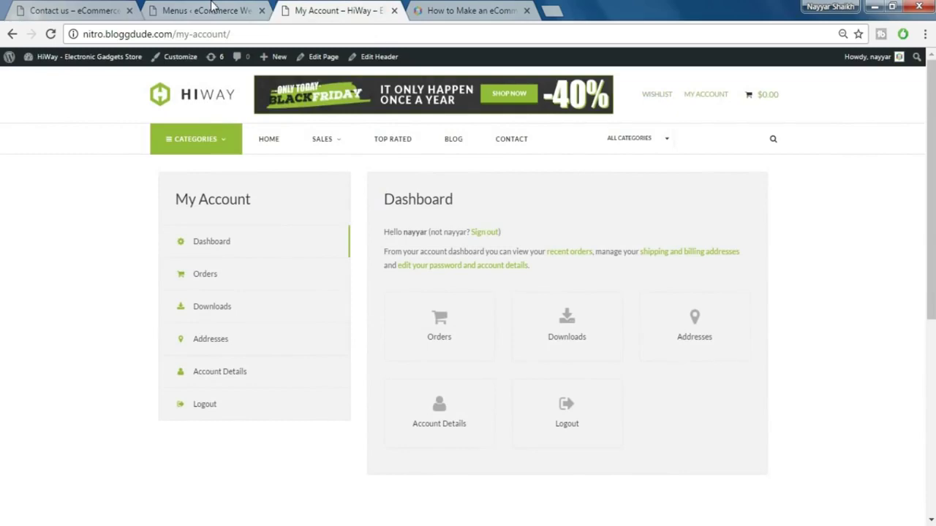
pyautogui.click(214, 9)
pyautogui.scroll(-2, 172, 318)
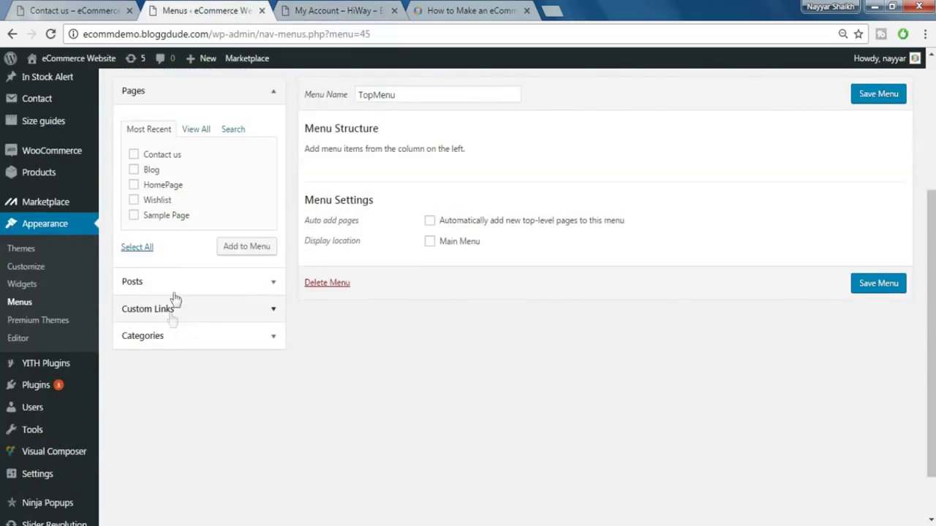
pyautogui.scroll(1, 219, 290)
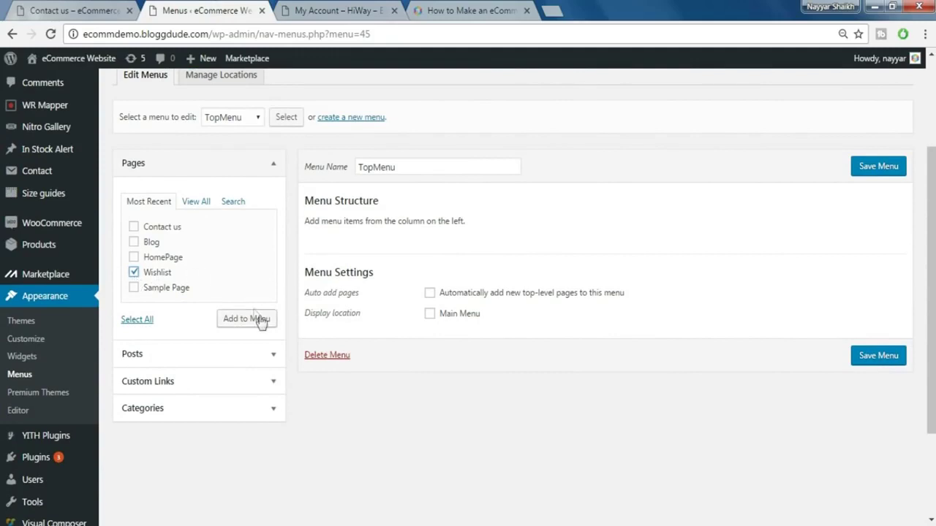
pyautogui.click(242, 328)
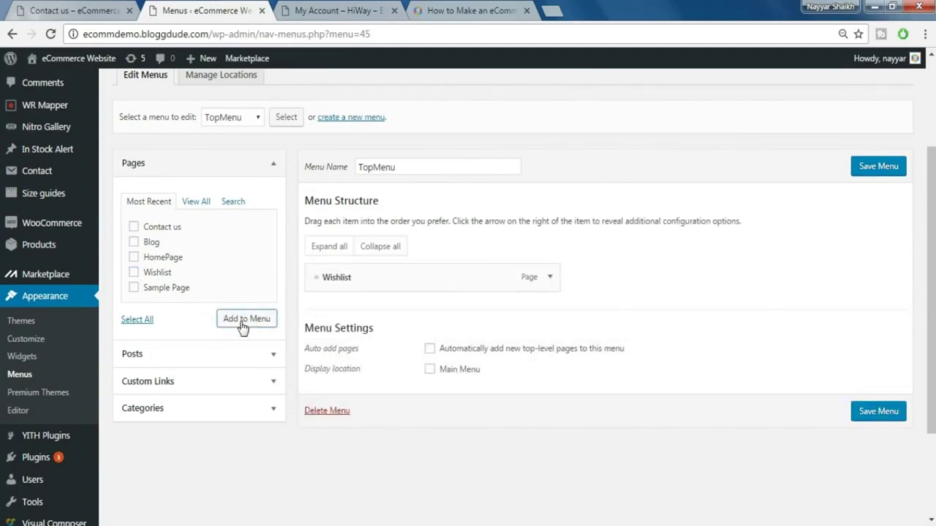
pyautogui.click(194, 386)
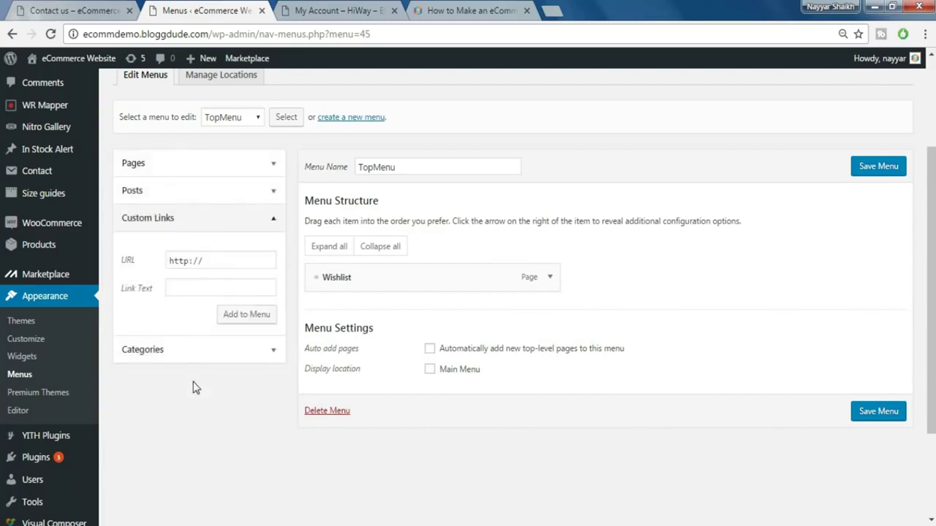
# - Add a My Account custom link using the copied My Account page URL
pyautogui.click(326, 9)
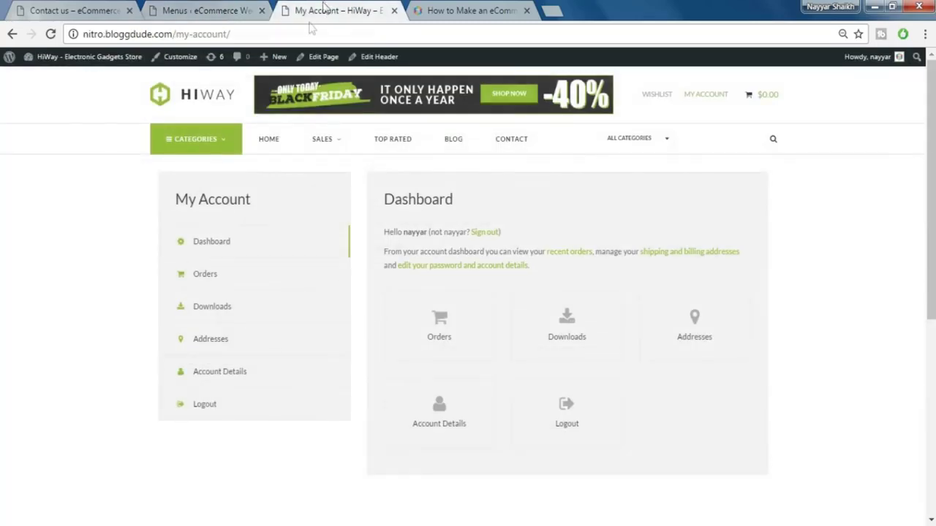
pyautogui.click(232, 31)
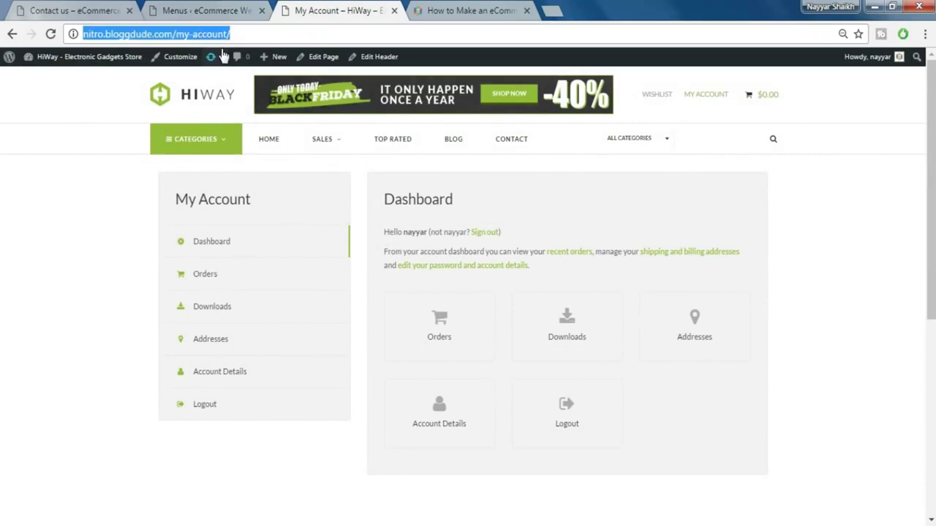
pyautogui.click(221, 8)
pyautogui.tripleClick(209, 267)
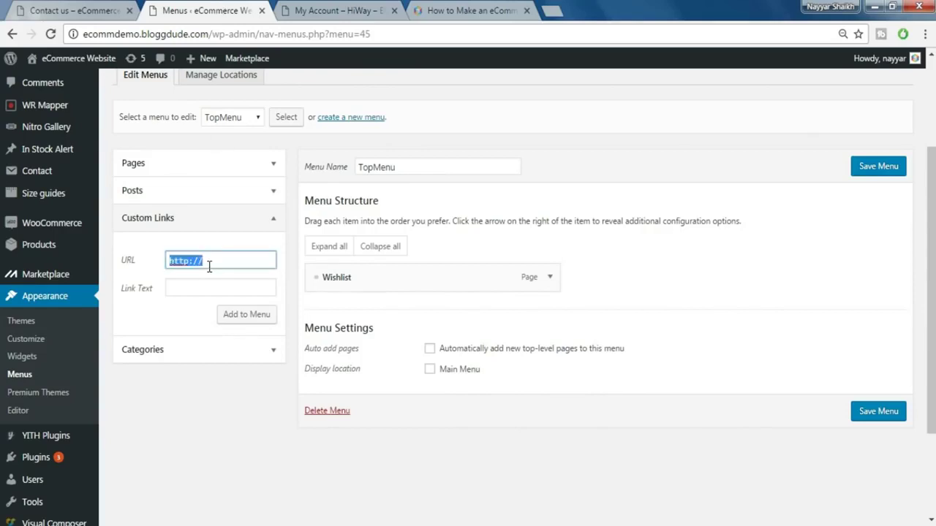
pyautogui.hotkey('ctrl', 'v')
pyautogui.click(232, 286)
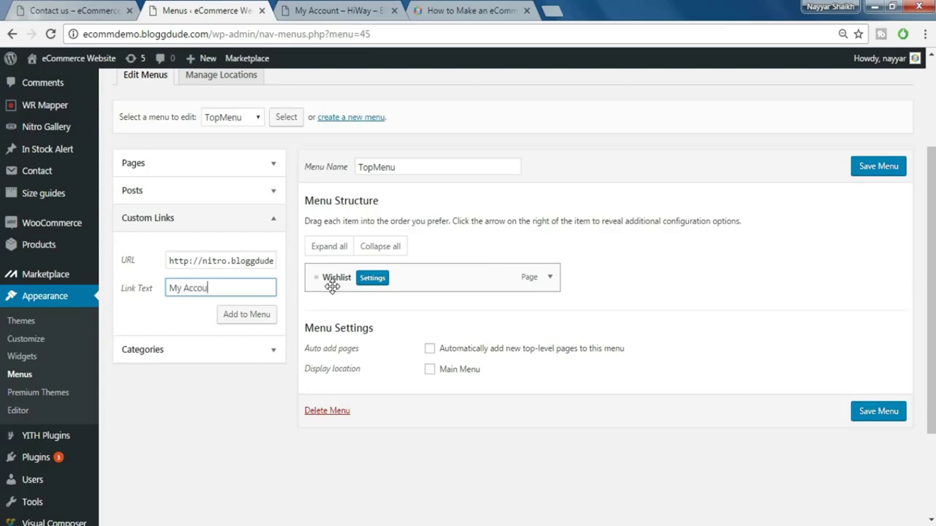
pyautogui.click(253, 318)
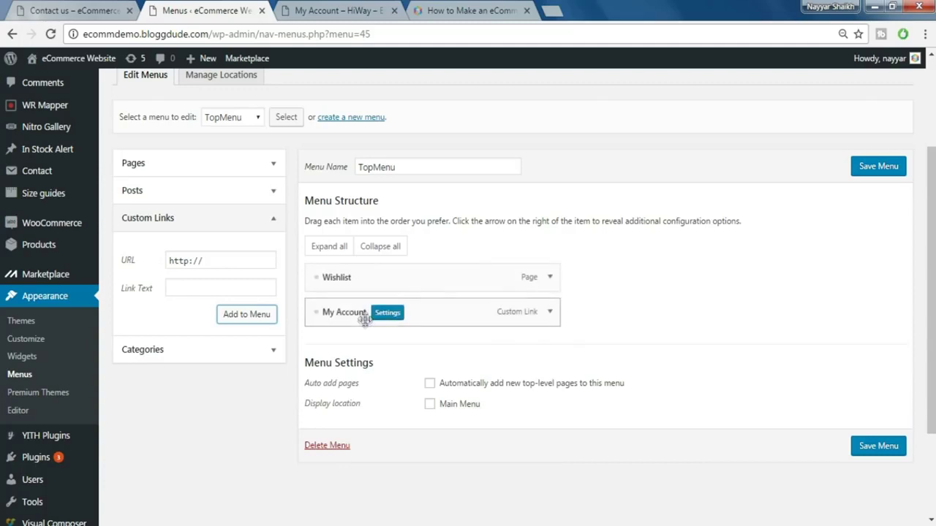
# - Move My Account above Wishlist, save TopMenu, and check the live header
pyautogui.moveTo(340, 315); pyautogui.dragTo(338, 281)
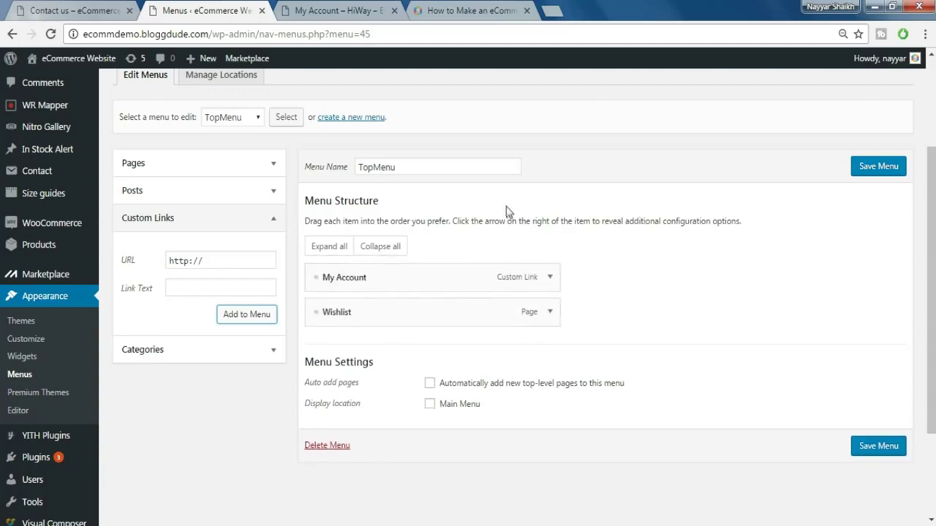
pyautogui.click(880, 174)
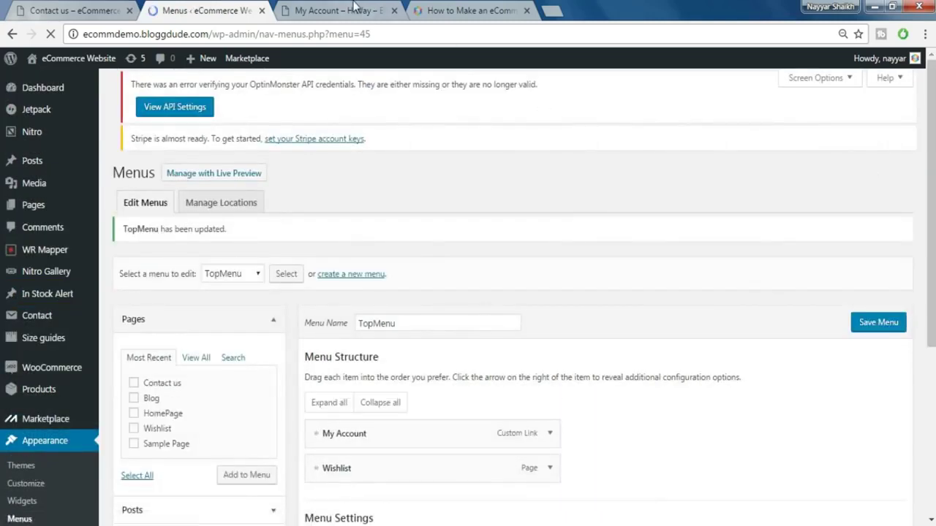
pyautogui.click(355, 9)
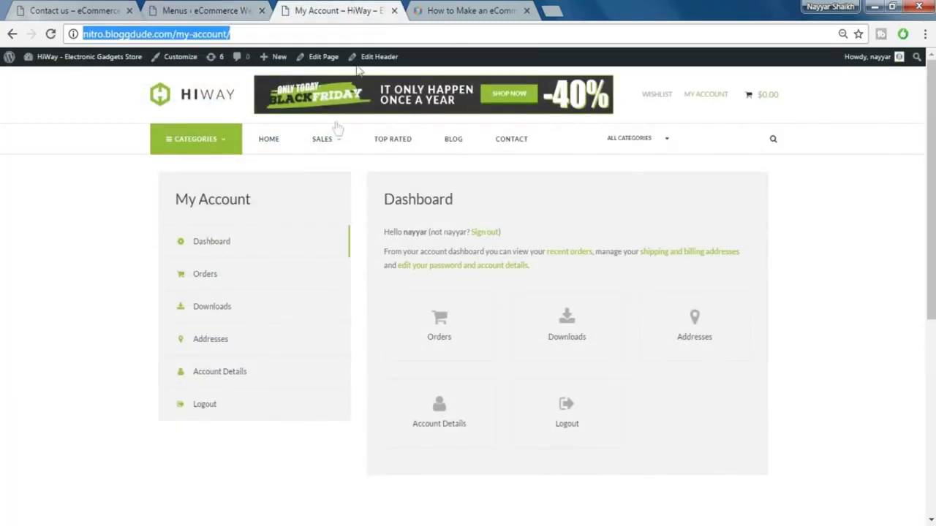
pyautogui.moveTo(338, 154)
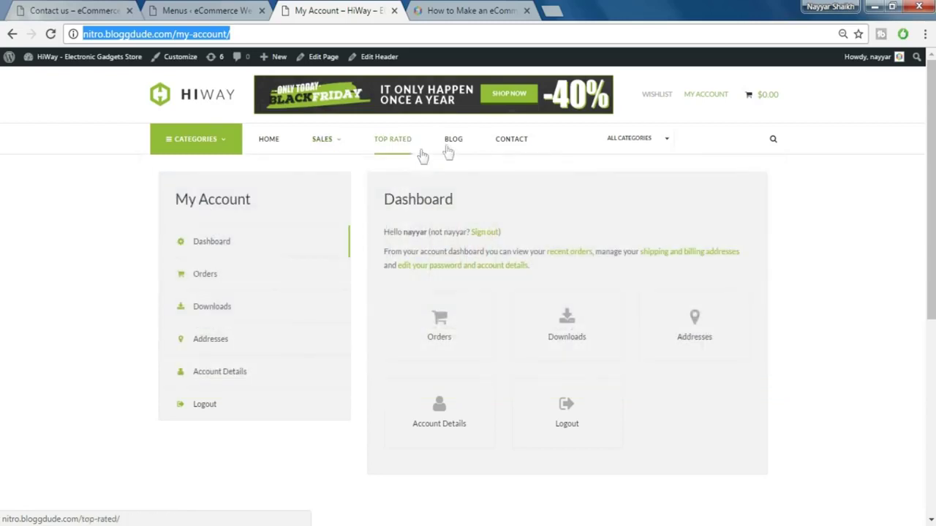
pyautogui.click(201, 10)
pyautogui.scroll(-2, 576, 238)
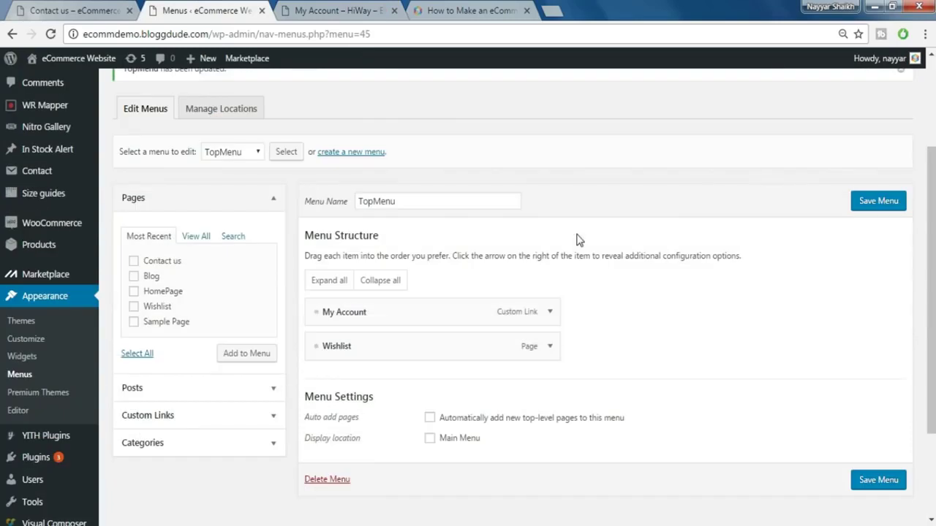
# - Create a new empty menu named MainMenu
pyautogui.click(353, 155)
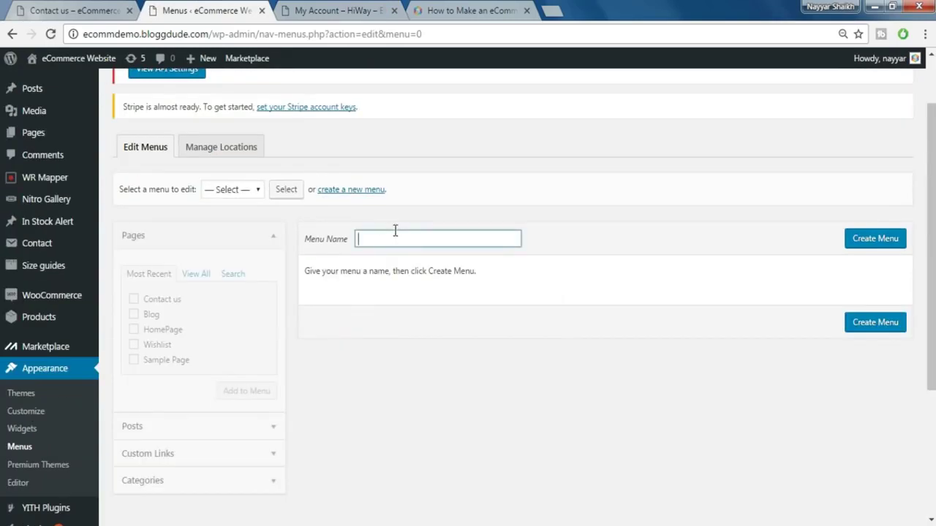
pyautogui.write('MainMN')
pyautogui.click(865, 244)
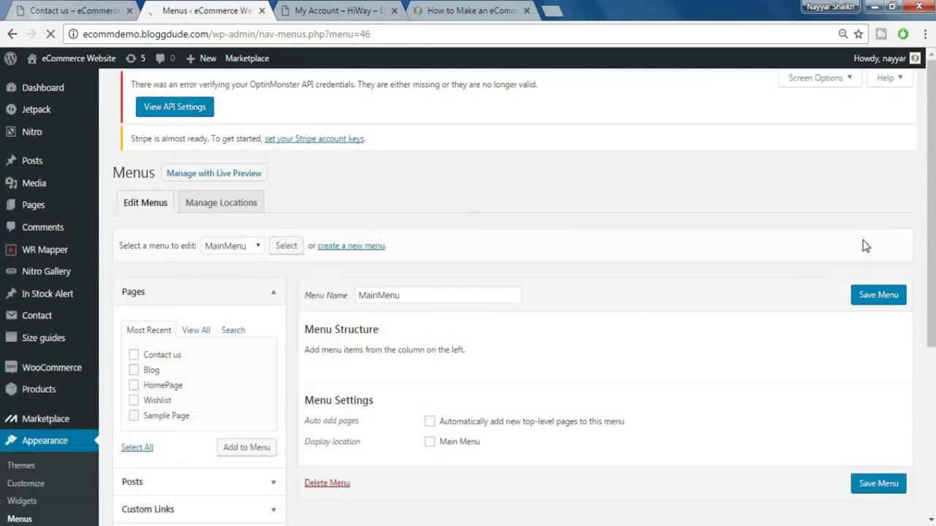
# - Expand the Custom Links box and check the live site's HiWay logo link
pyautogui.scroll(-3, 234, 383)
pyautogui.click(272, 95)
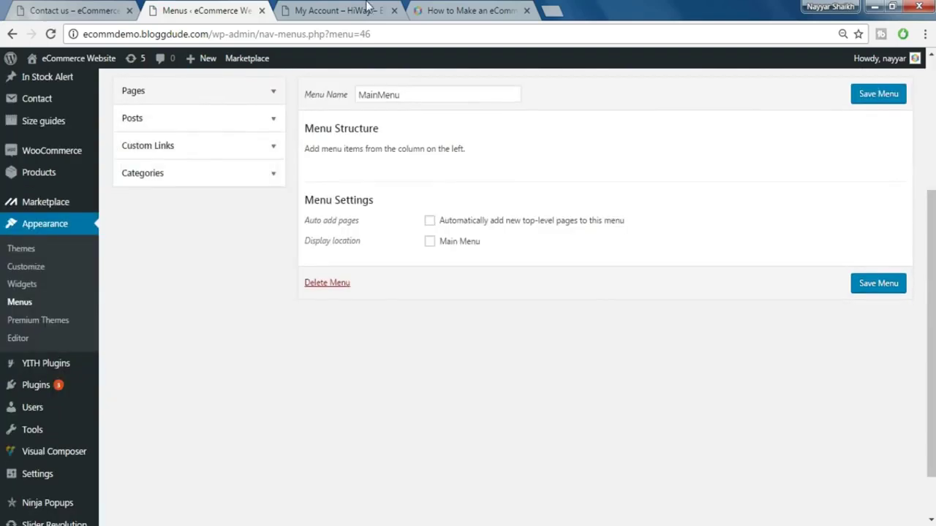
pyautogui.hotkey('ctrl', 'Tab')
pyautogui.hotkey('ctrl', 'shift', 'Tab')
pyautogui.click(218, 181)
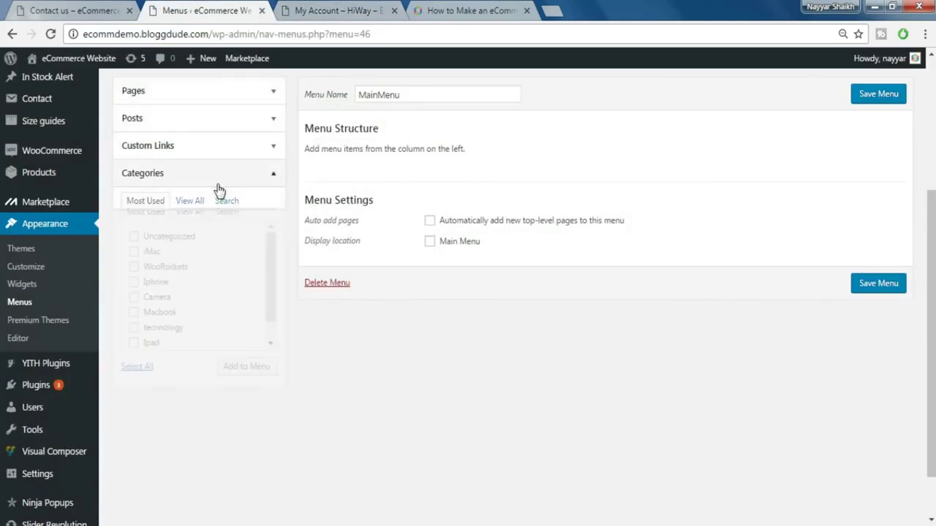
pyautogui.click(230, 147)
pyautogui.click(312, 9)
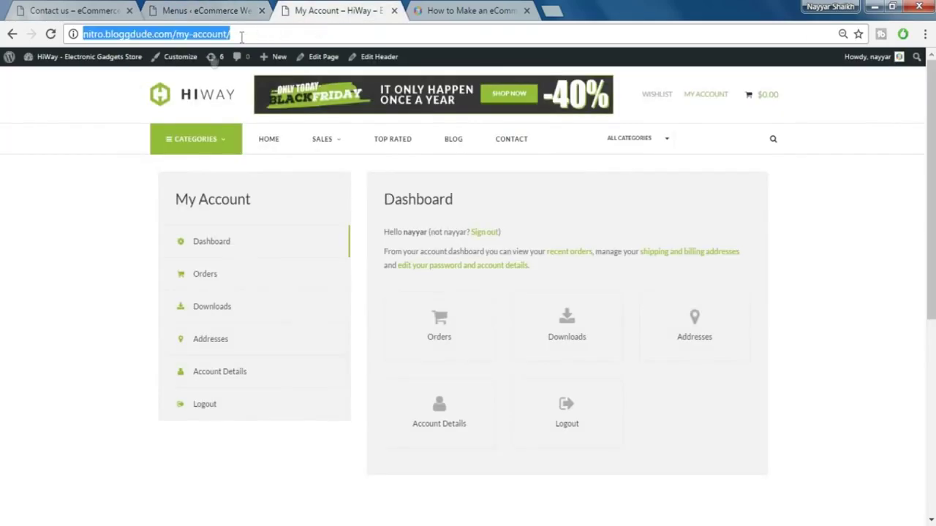
pyautogui.rightClick(186, 91)
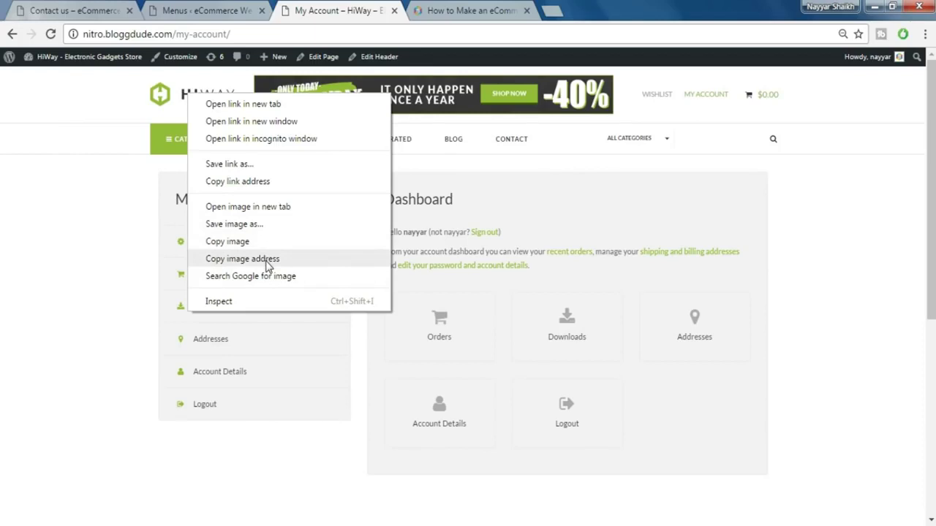
pyautogui.click(238, 181)
pyautogui.hotkey('ctrl', 'shift', 'Tab')
pyautogui.click(209, 188)
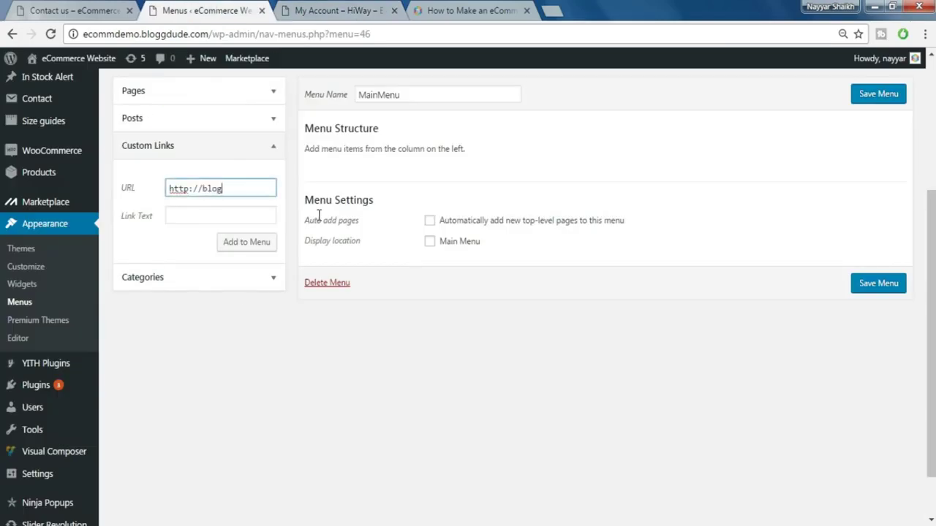
pyautogui.write('bloggdude.com')
pyautogui.click(263, 216)
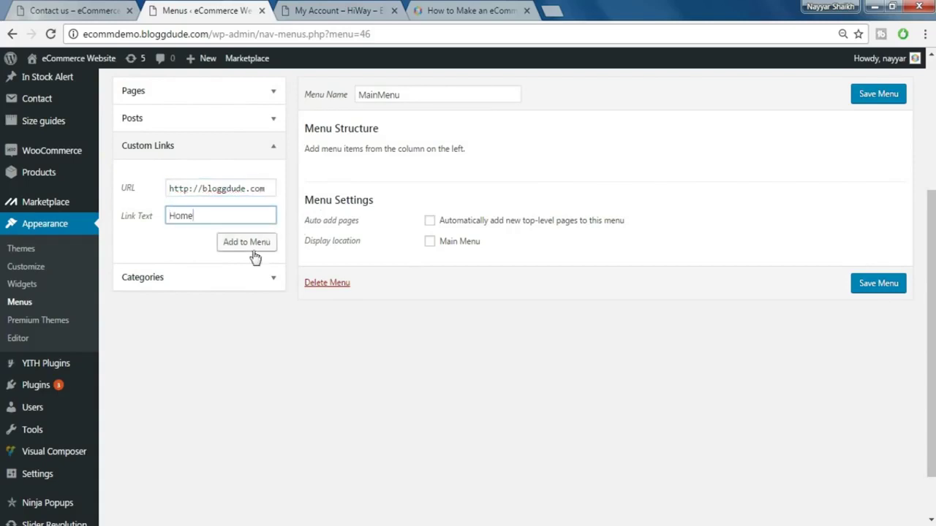
pyautogui.click(249, 247)
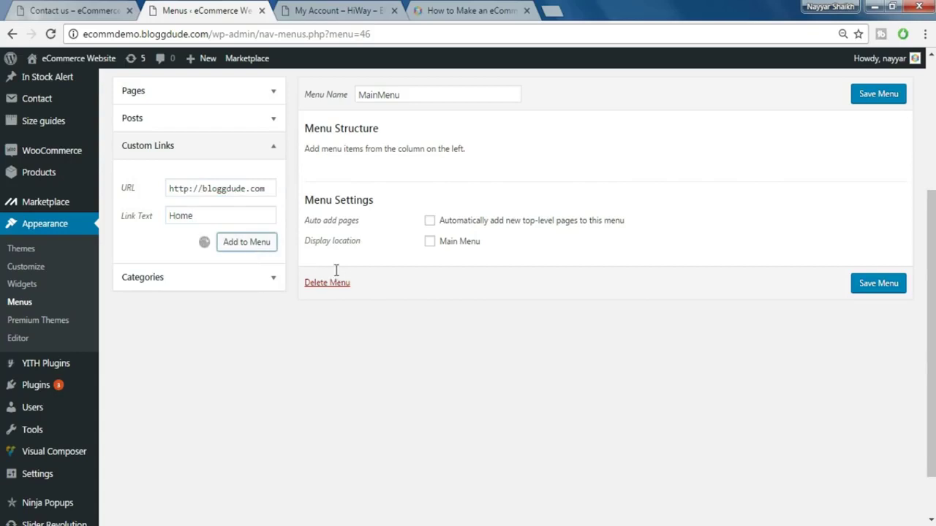
pyautogui.click(344, 9)
pyautogui.moveTo(325, 155)
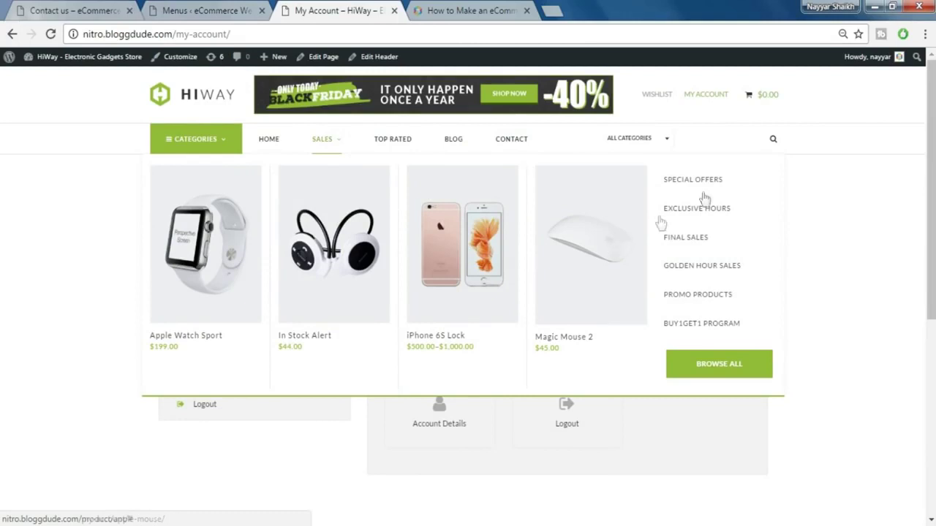
pyautogui.click(223, 9)
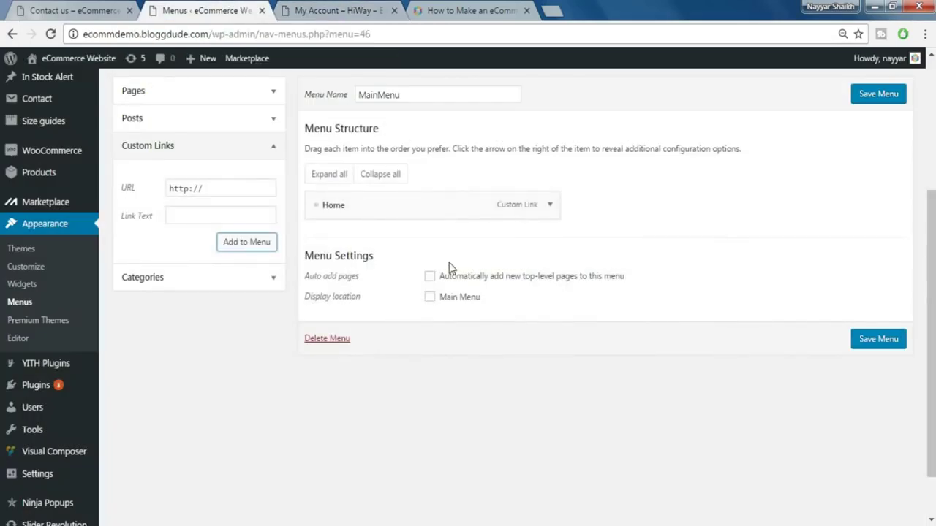
# - Add a Sales custom link with the placeholder URL #
pyautogui.click(212, 190)
pyautogui.tripleClick(212, 187)
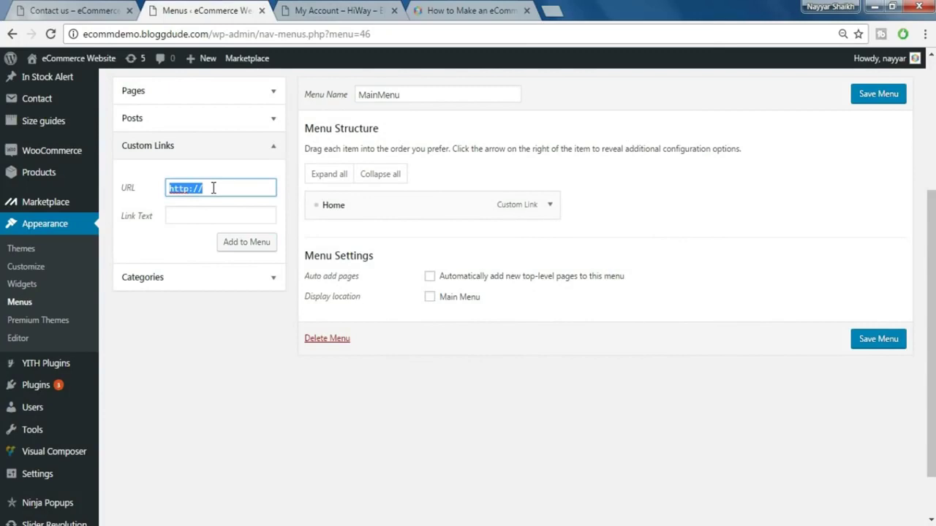
pyautogui.write('#')
pyautogui.click(210, 214)
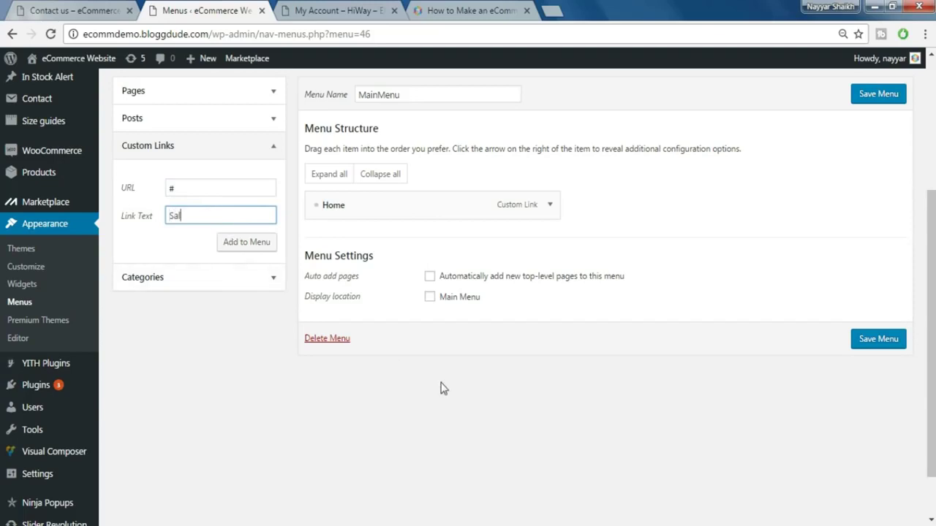
pyautogui.click(249, 244)
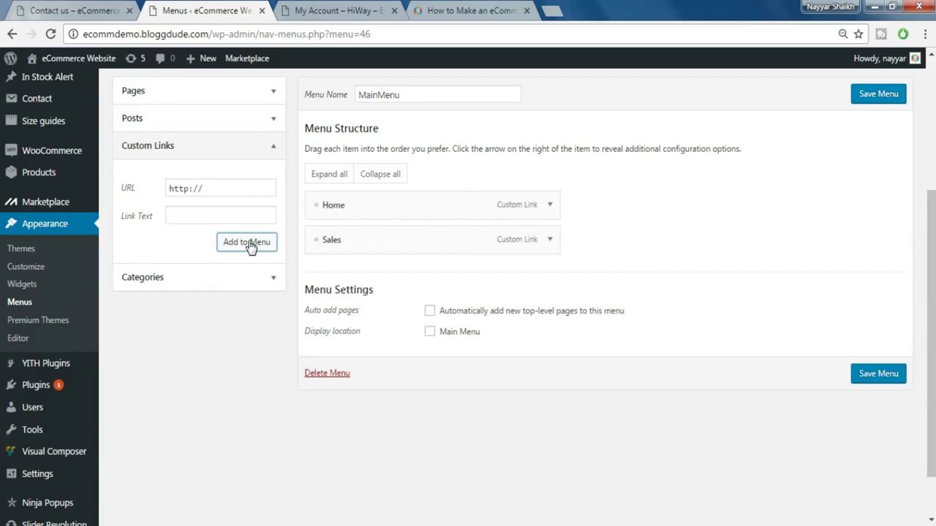
# - Add an Item1 custom link with URL # and view the live menu
pyautogui.click(223, 188)
pyautogui.hotkey('ctrl', 'a')
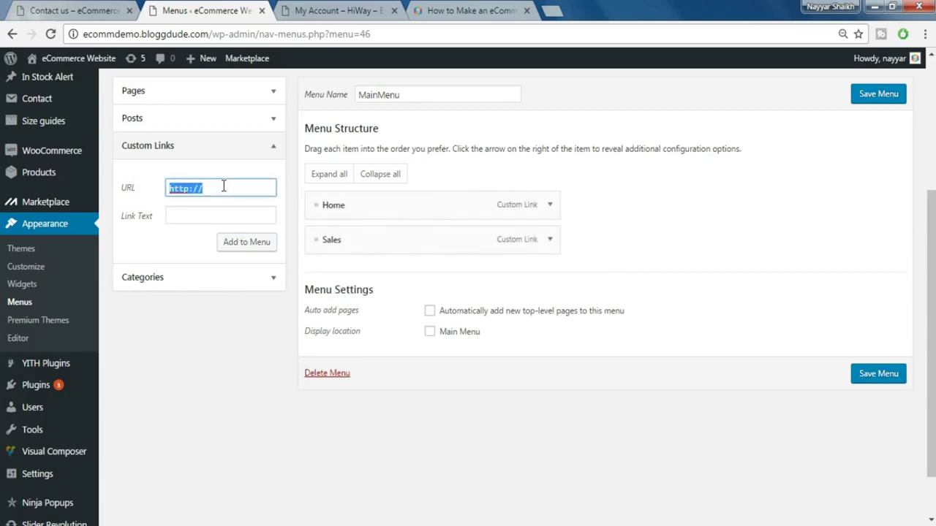
pyautogui.write('#')
pyautogui.click(219, 221)
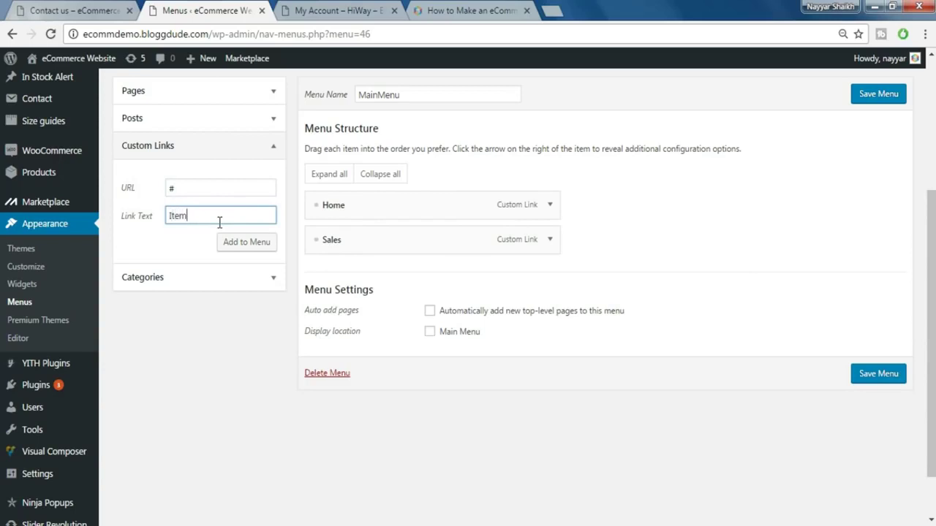
pyautogui.write('Item1')
pyautogui.click(249, 246)
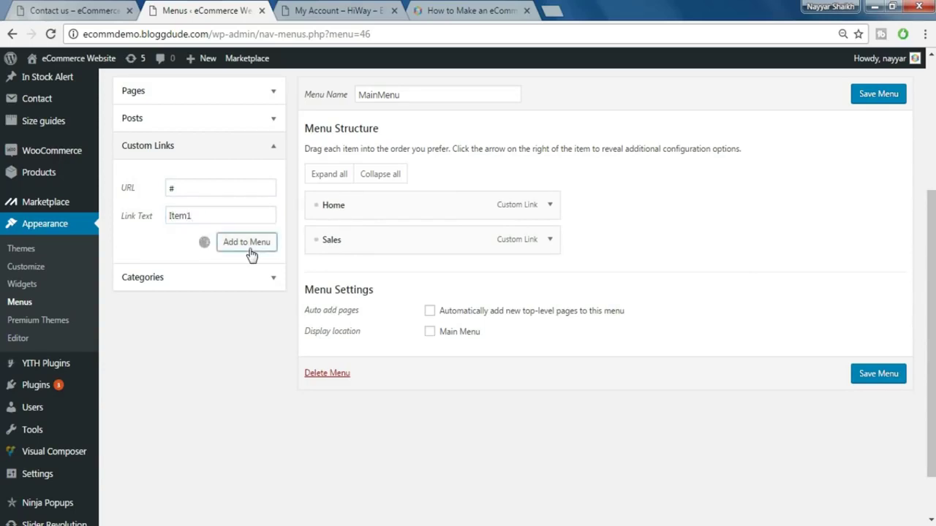
pyautogui.click(306, 15)
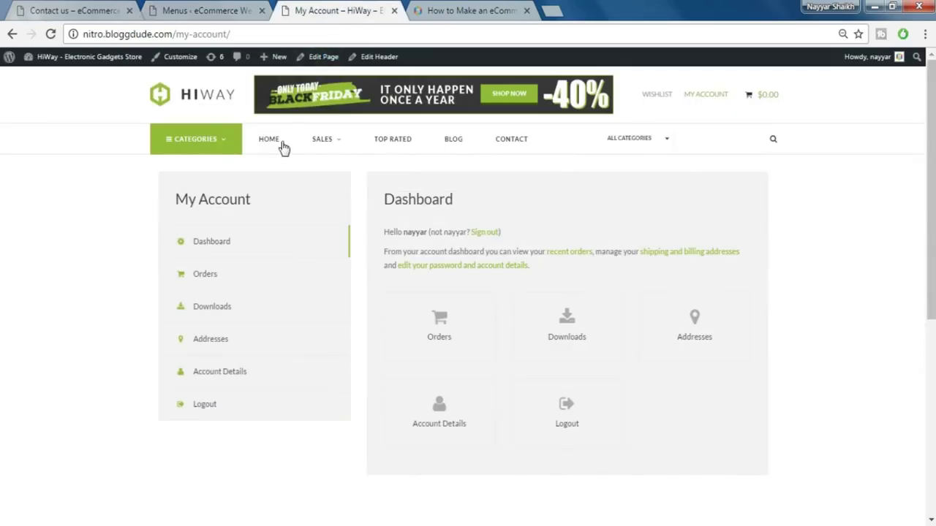
pyautogui.moveTo(313, 150)
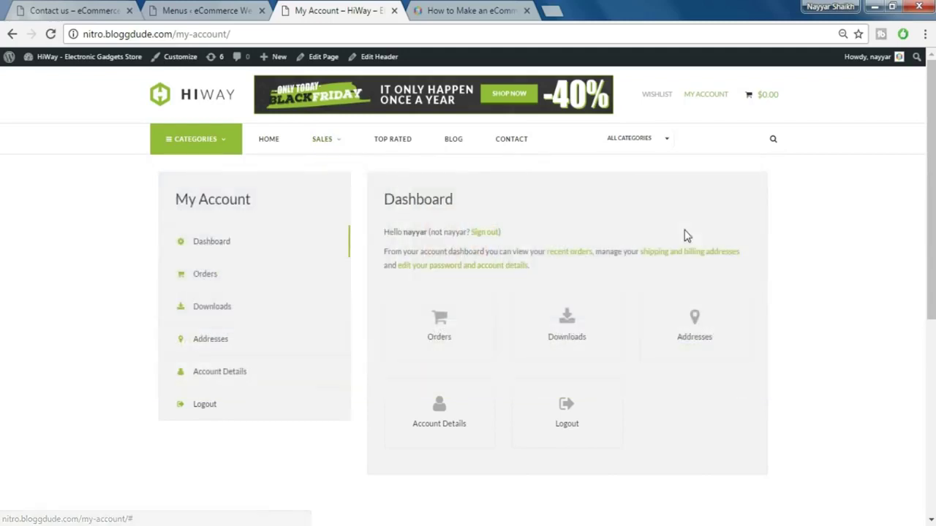
# - Add an Item2 custom link with URL # to MainMenu
pyautogui.click(215, 6)
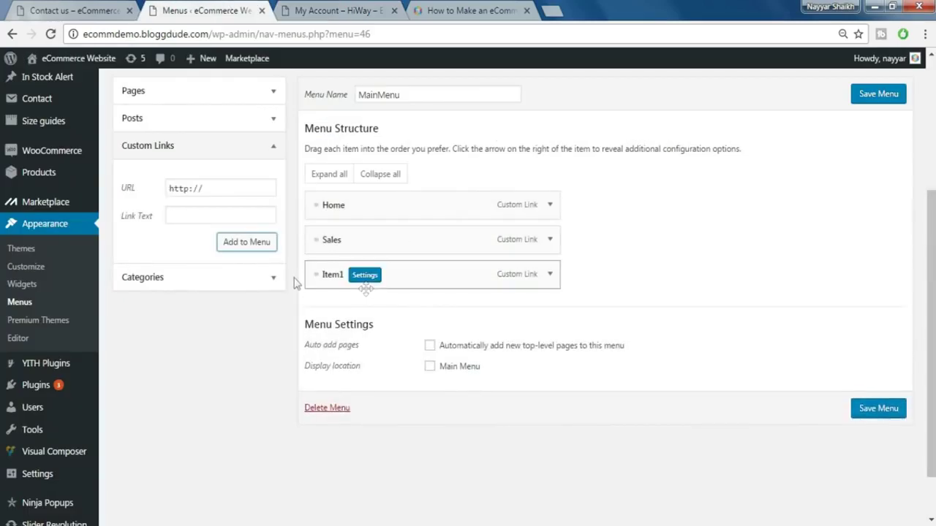
pyautogui.click(235, 188)
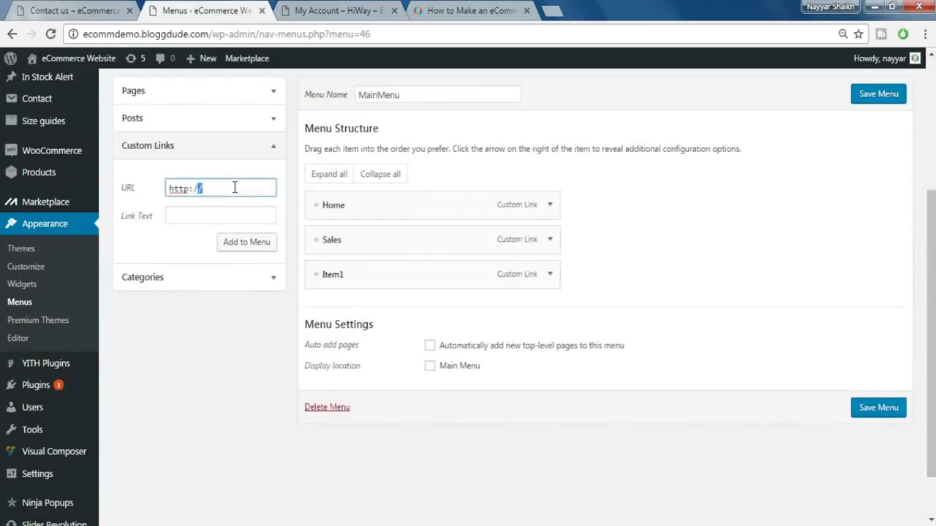
pyautogui.tripleClick(235, 188)
pyautogui.write('#')
pyautogui.click(223, 215)
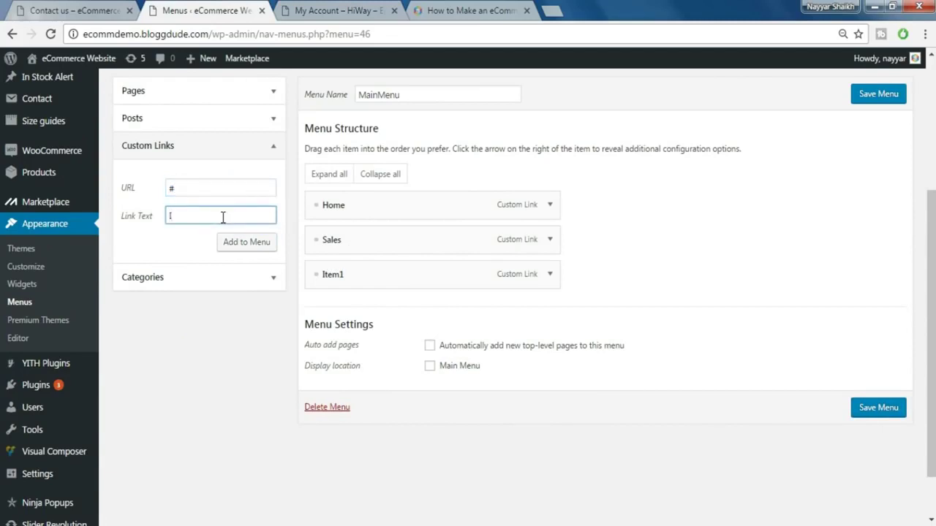
pyautogui.click(223, 249)
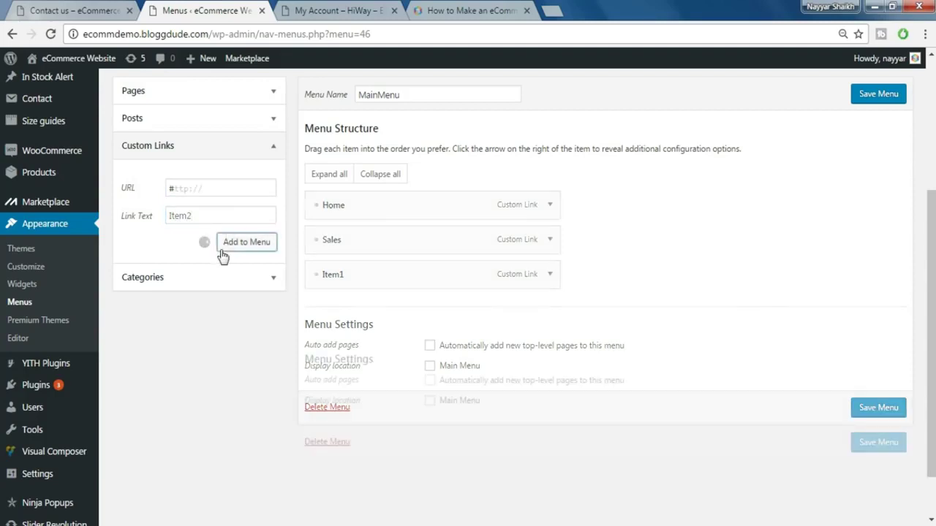
# - Add Item3 and Item4 custom links, both with URL #
pyautogui.click(224, 189)
pyautogui.hotkey('shift', 'Left')
pyautogui.hotkey('shift', 'Home')
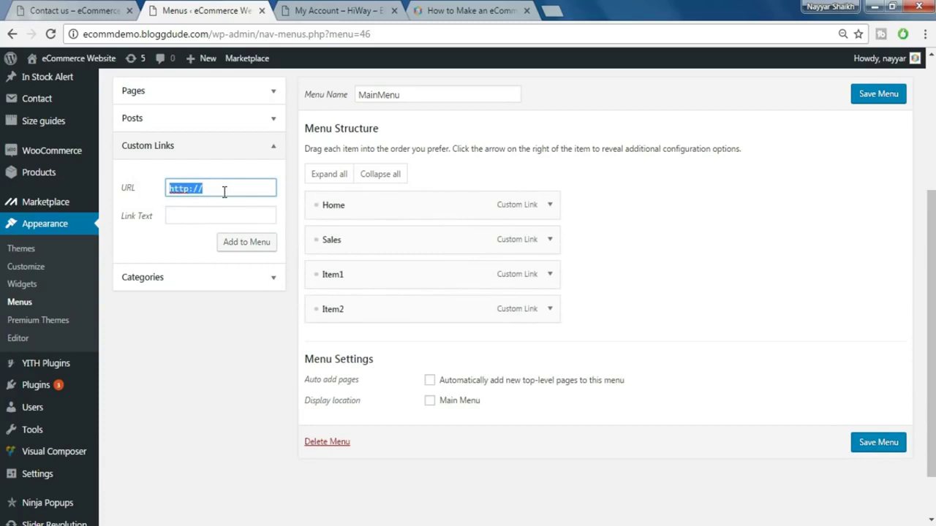
pyautogui.write('#')
pyautogui.press('Tab')
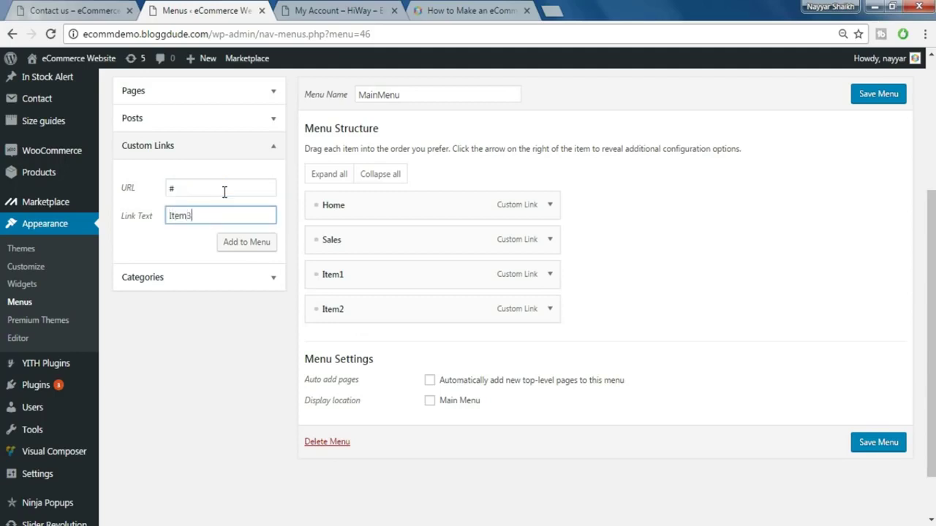
pyautogui.click(266, 248)
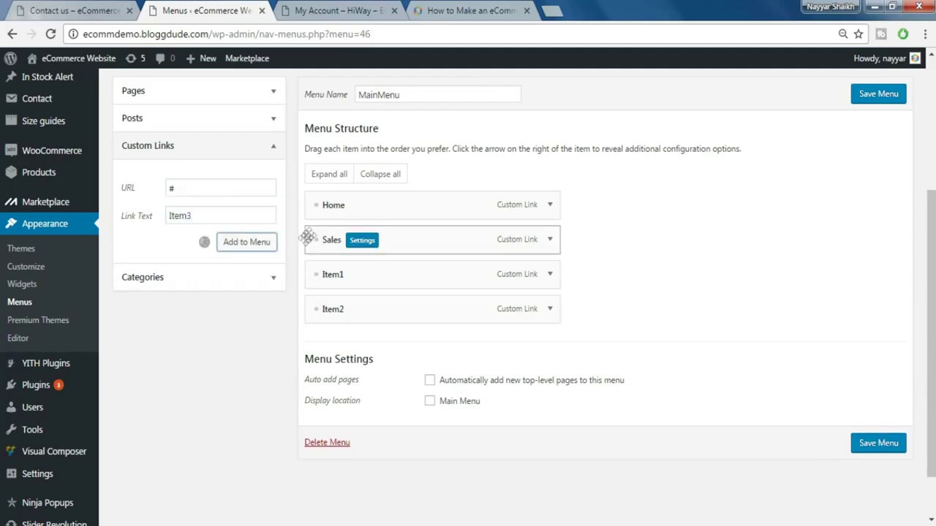
pyautogui.tripleClick(199, 188)
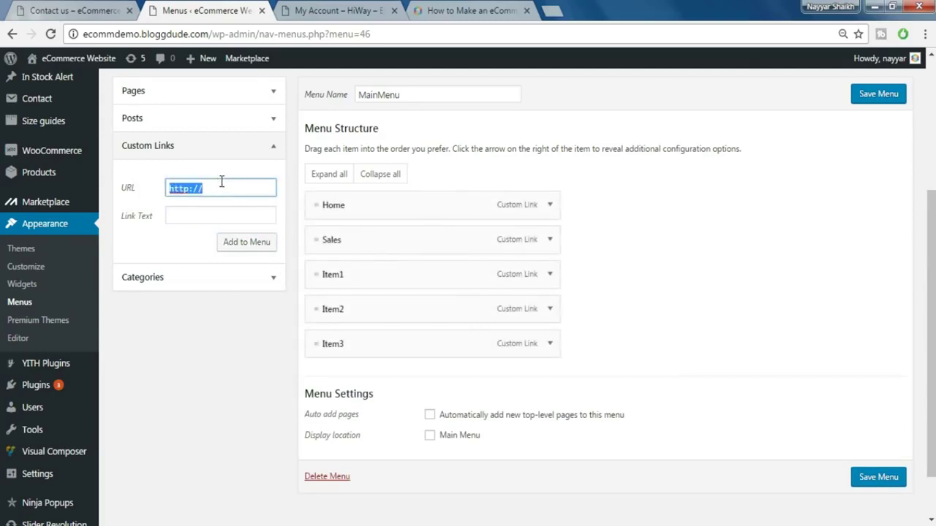
pyautogui.write('#')
pyautogui.press('Tab')
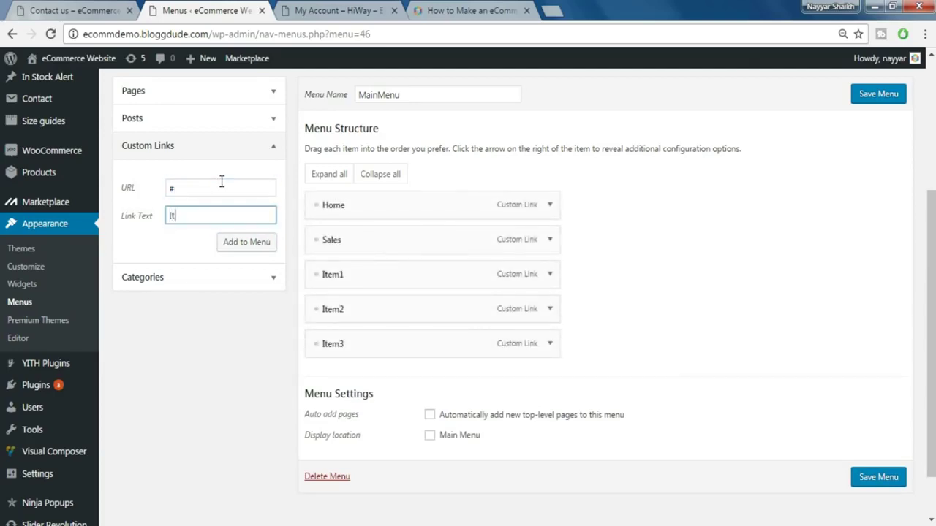
pyautogui.click(257, 248)
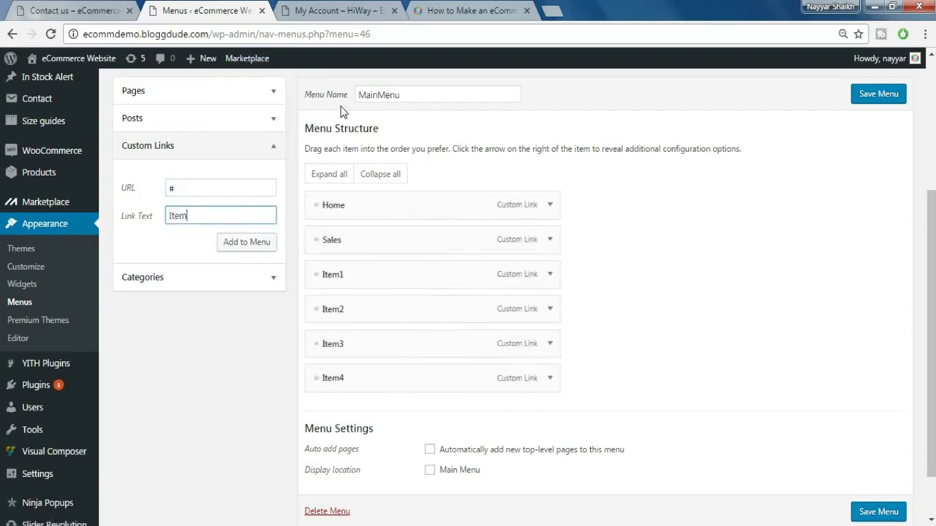
# - Add Item5 and nest Item1 through Item5 as sub items under Sales
pyautogui.click(245, 244)
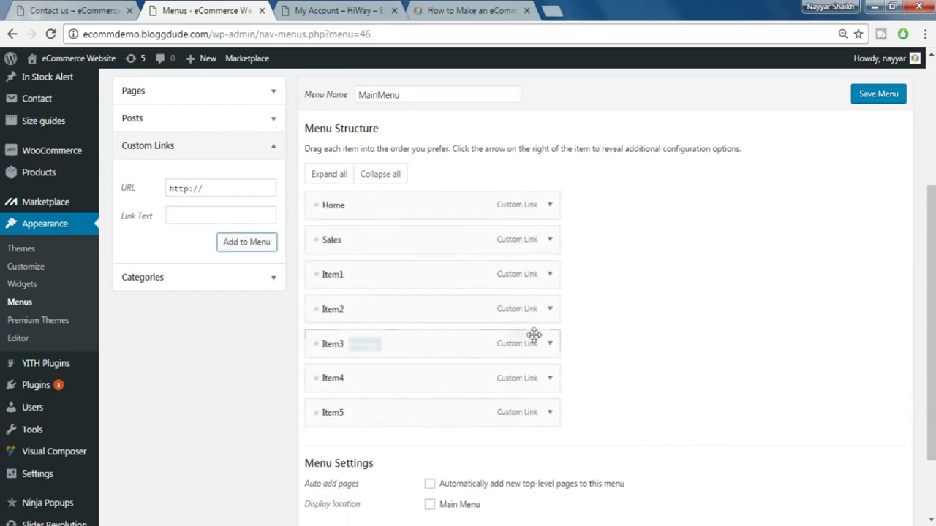
pyautogui.moveTo(333, 278); pyautogui.dragTo(344, 307)
pyautogui.moveTo(335, 343); pyautogui.dragTo(345, 346)
pyautogui.moveTo(324, 378); pyautogui.dragTo(345, 378)
pyautogui.moveTo(353, 411); pyautogui.dragTo(364, 411)
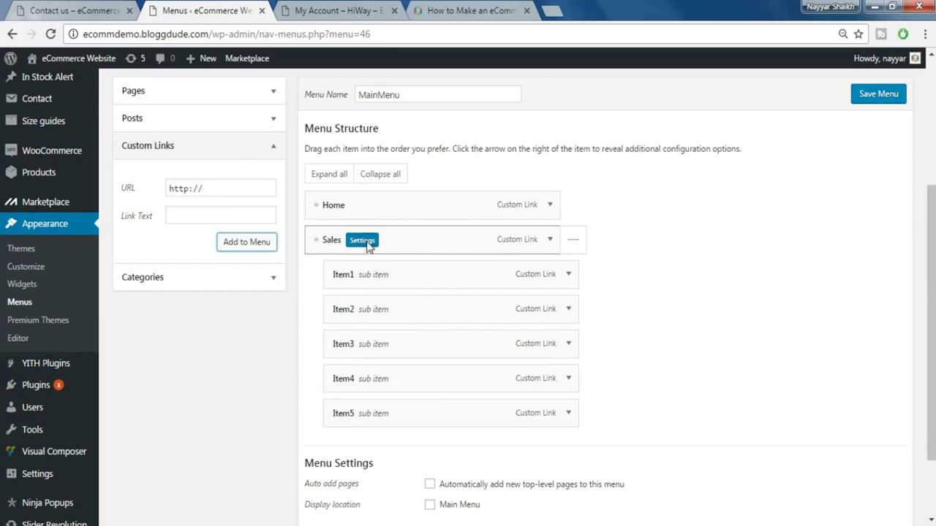
# - Enable MegaMenu on Sales with a five-column 1/5 layout
pyautogui.click(361, 241)
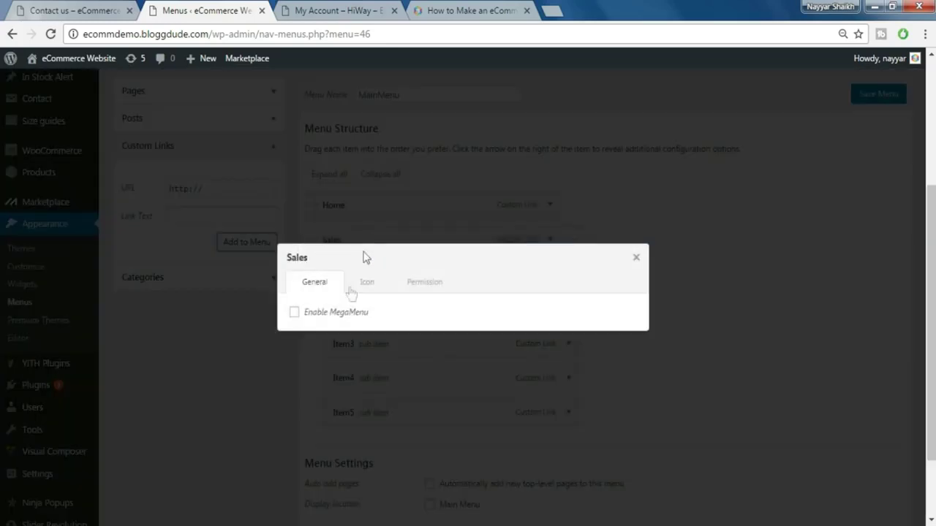
pyautogui.click(318, 314)
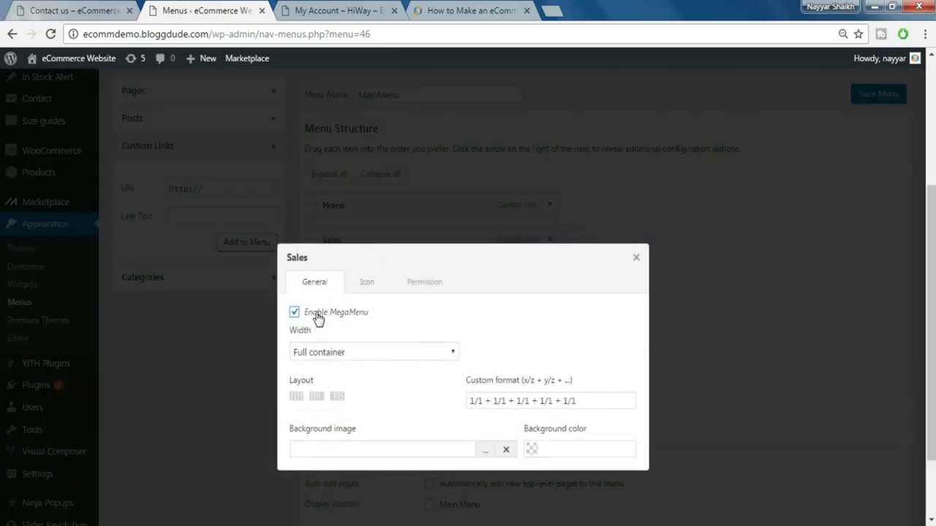
pyautogui.click(297, 398)
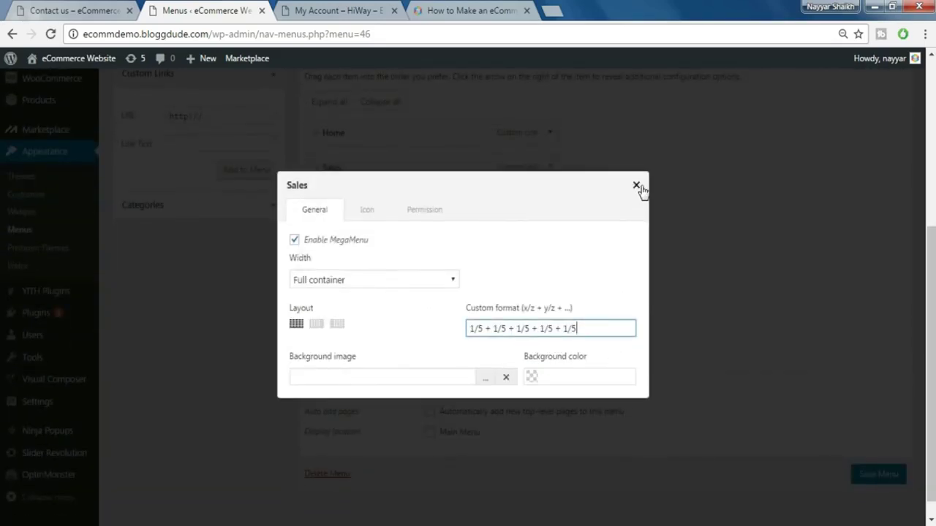
pyautogui.click(638, 187)
pyautogui.moveTo(384, 214)
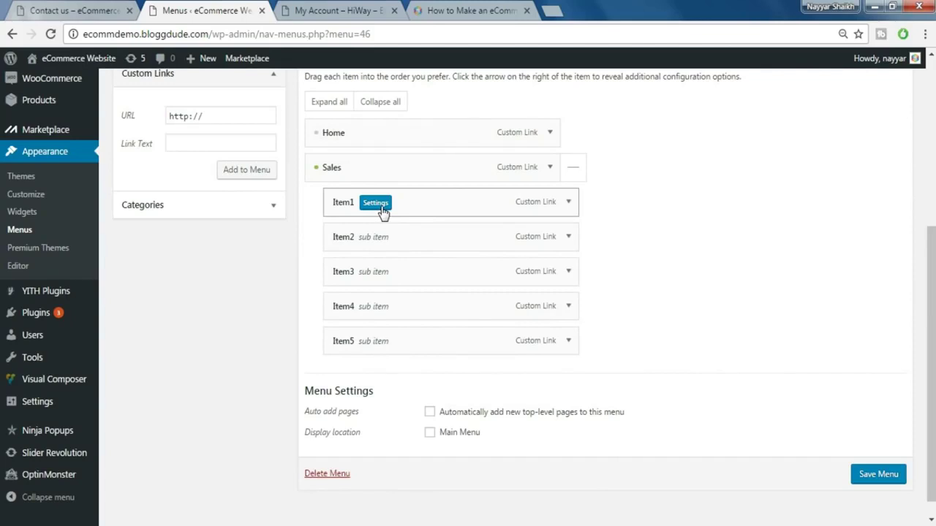
# - Give Item1 a products element showing the iPhone 6S Plus
pyautogui.click(375, 205)
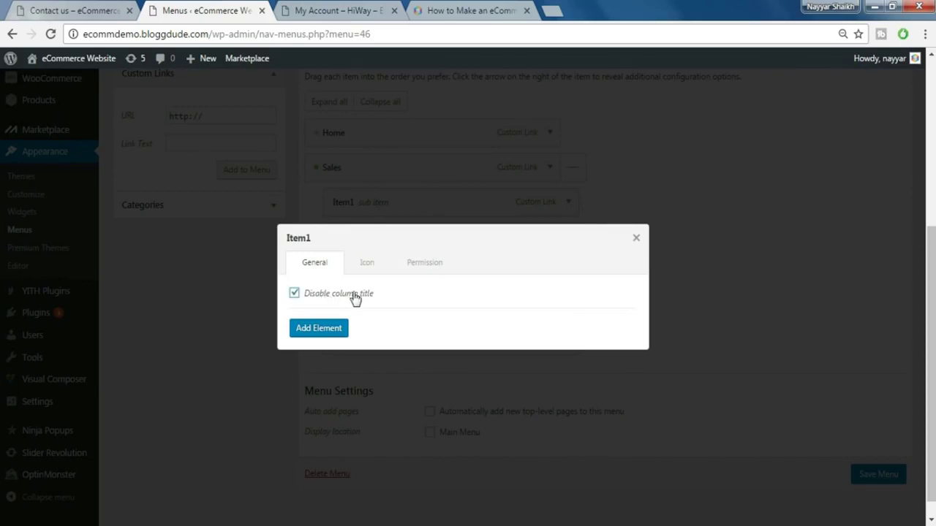
pyautogui.click(324, 333)
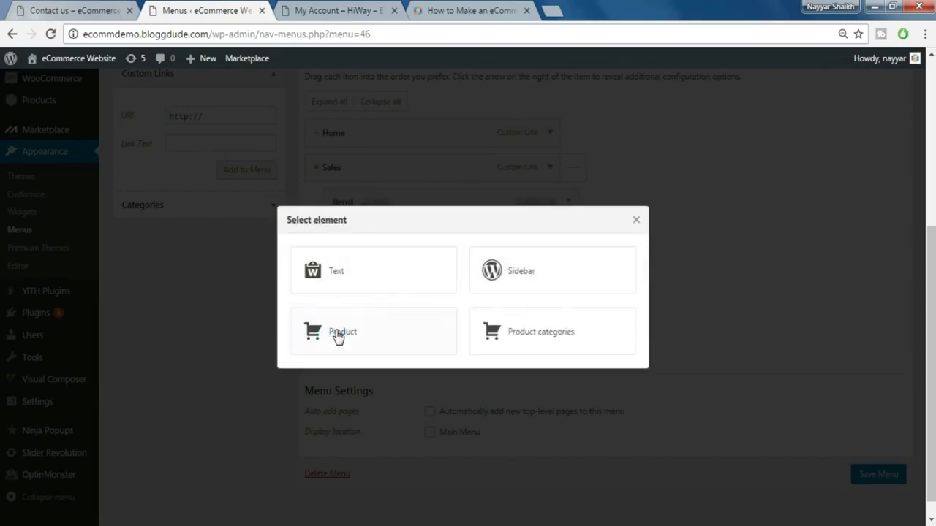
pyautogui.click(388, 333)
pyautogui.click(327, 9)
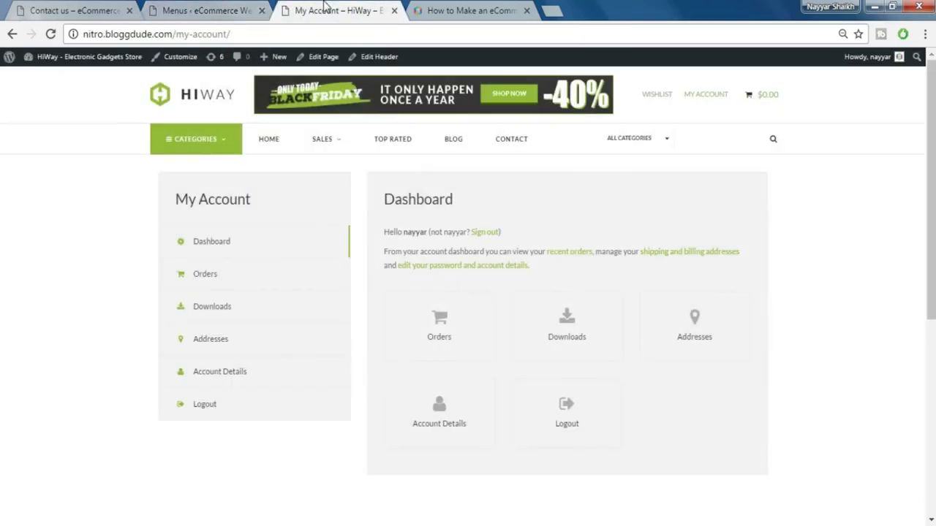
pyautogui.moveTo(329, 145)
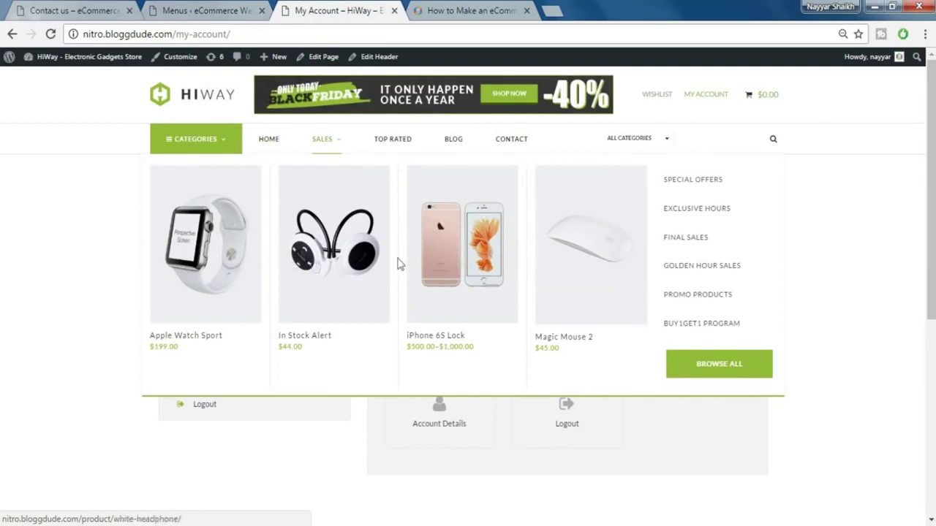
pyautogui.click(208, 10)
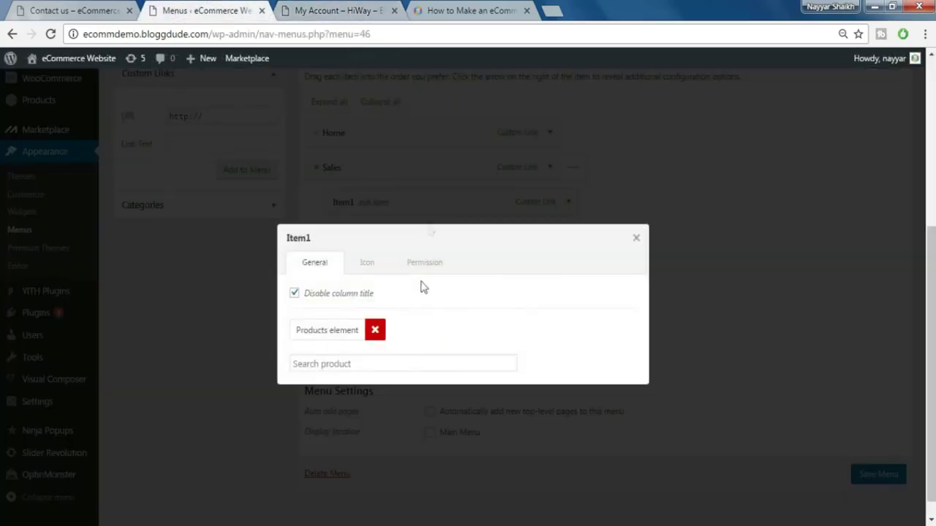
pyautogui.click(337, 366)
pyautogui.write('ipho')
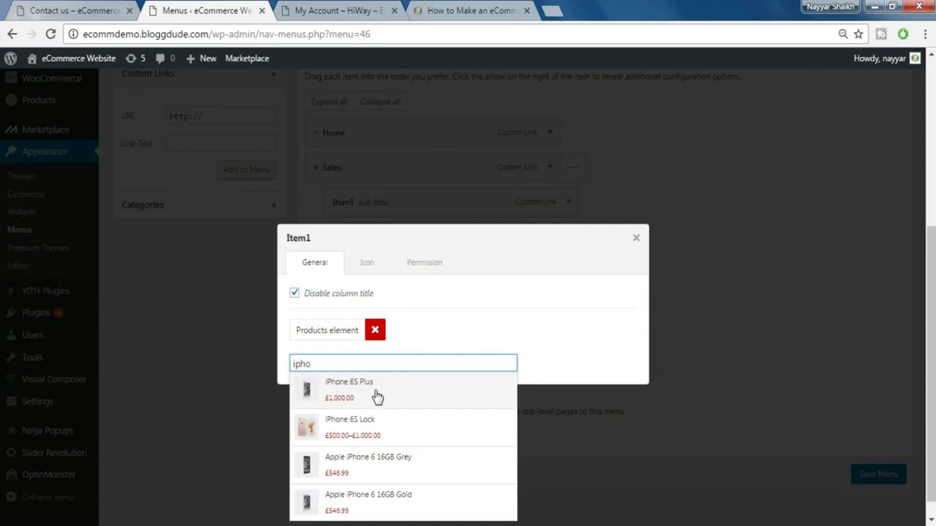
pyautogui.click(372, 395)
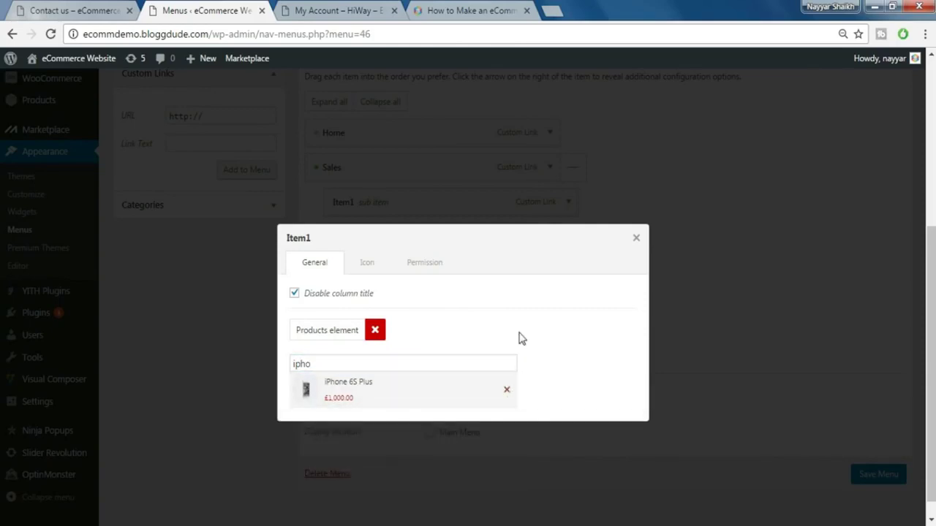
pyautogui.click(361, 264)
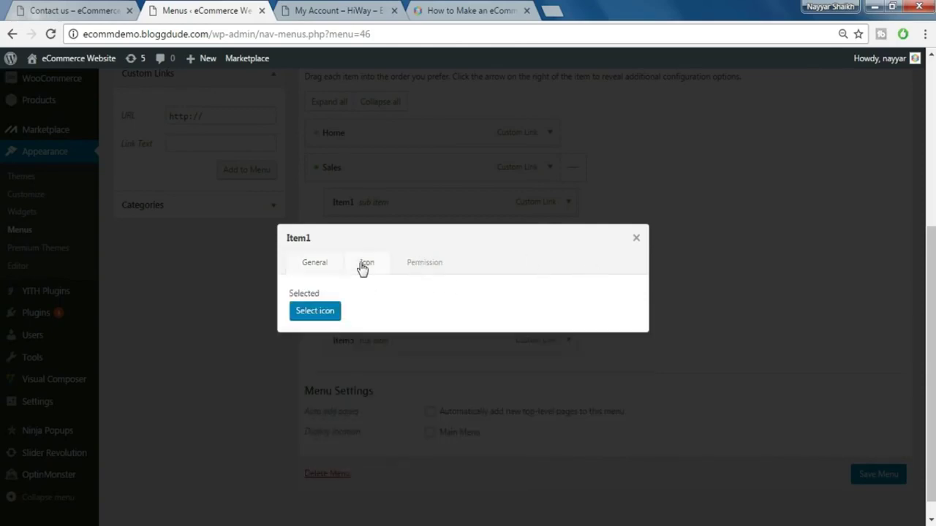
pyautogui.click(326, 264)
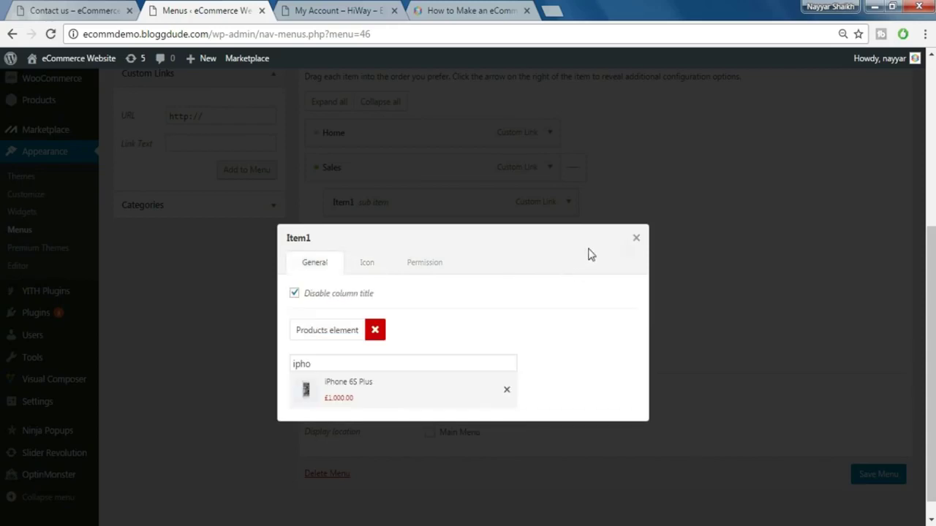
pyautogui.click(633, 240)
# - Give Item2 a products element showing the iPhone 6S Lock
pyautogui.click(376, 239)
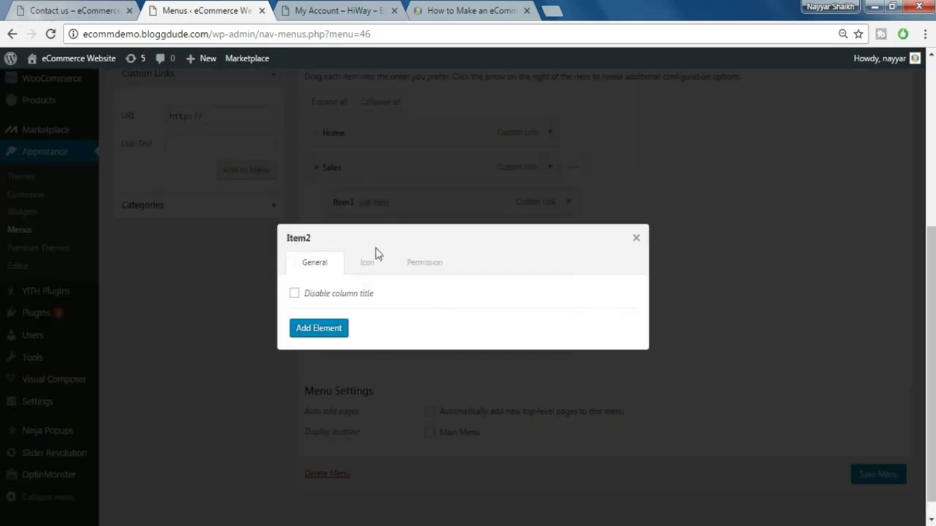
pyautogui.click(311, 331)
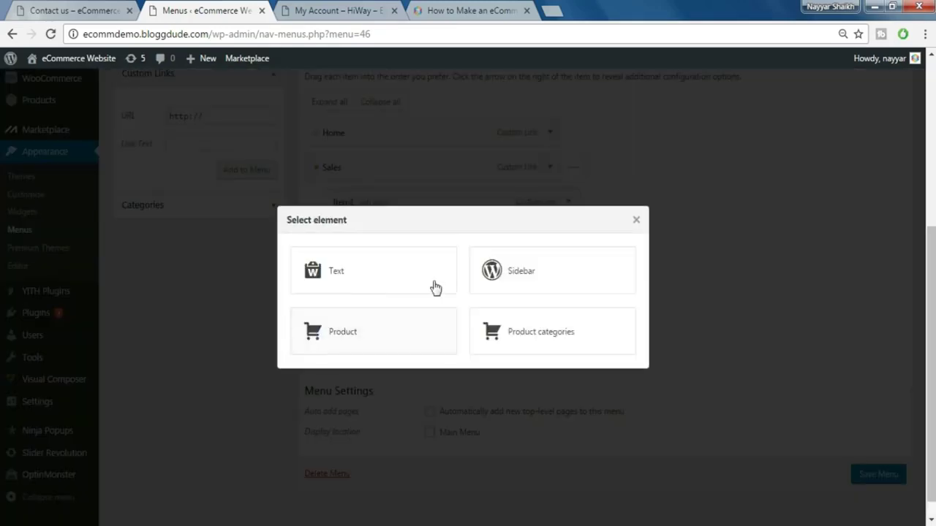
pyautogui.click(374, 328)
pyautogui.click(318, 363)
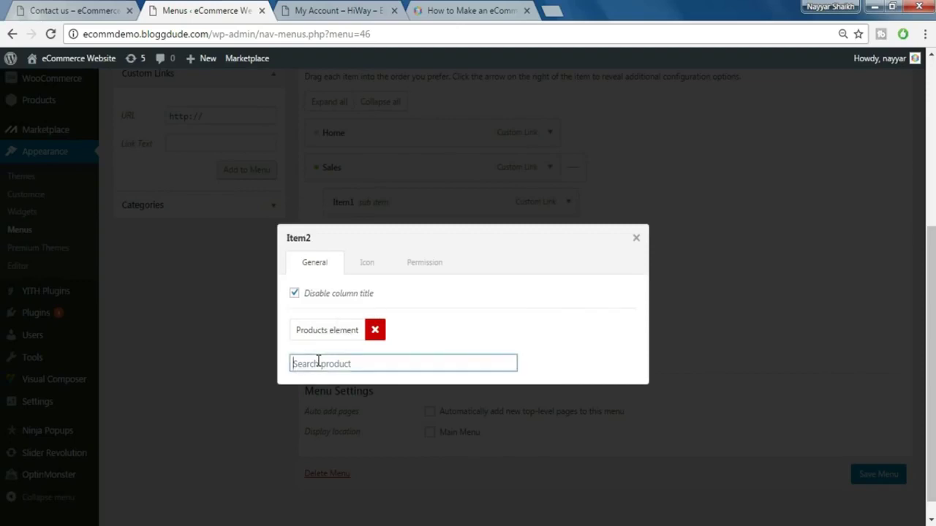
pyautogui.write('iphon')
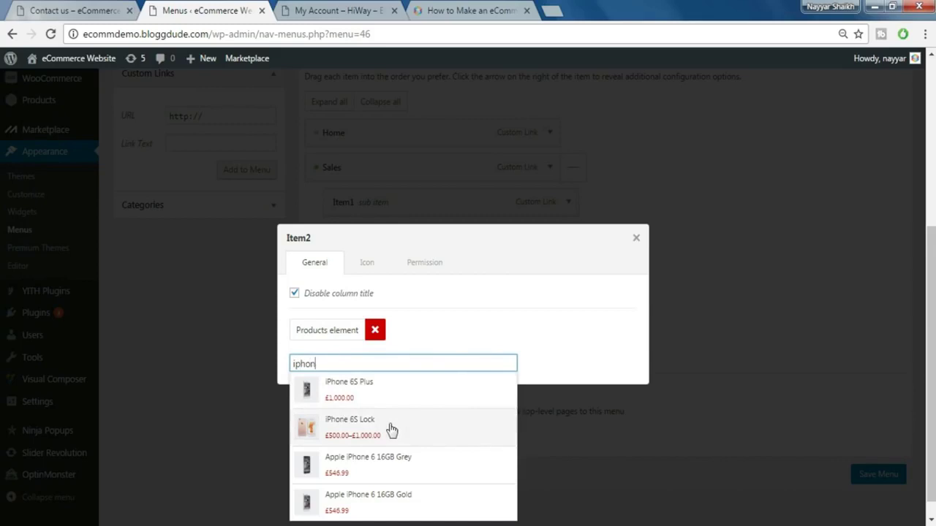
pyautogui.click(392, 431)
pyautogui.click(636, 241)
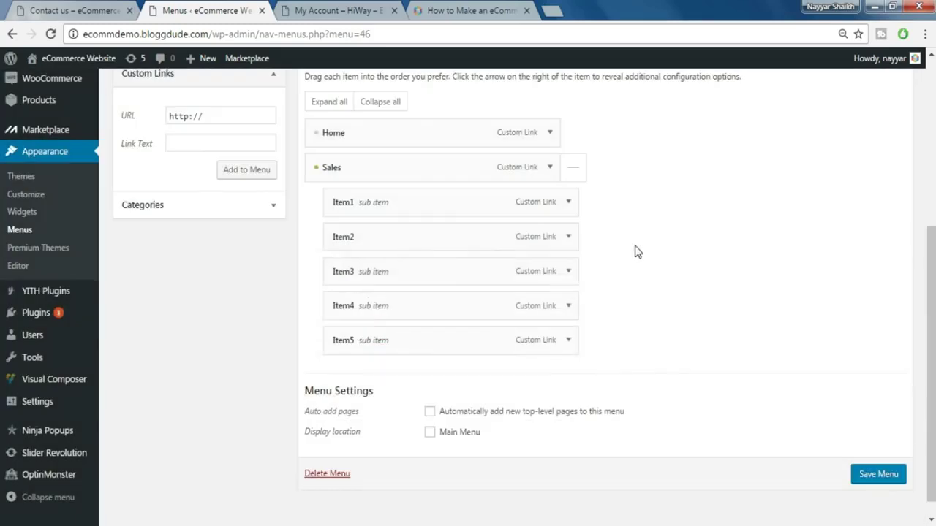
# - Hide Item3's column title and set its product to Apple iPhone 6 16GB Grey
pyautogui.click(378, 217)
pyautogui.click(307, 293)
pyautogui.click(314, 329)
pyautogui.click(367, 333)
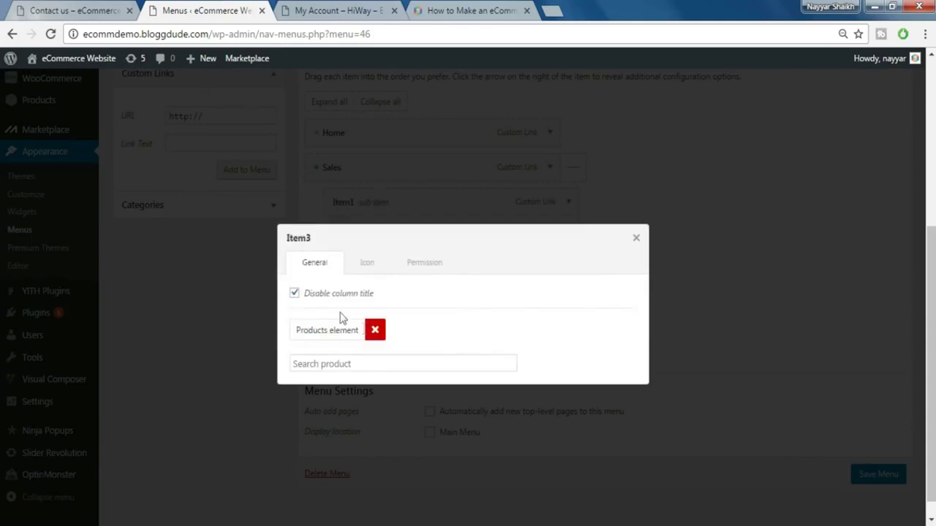
pyautogui.click(338, 362)
pyautogui.write('iph')
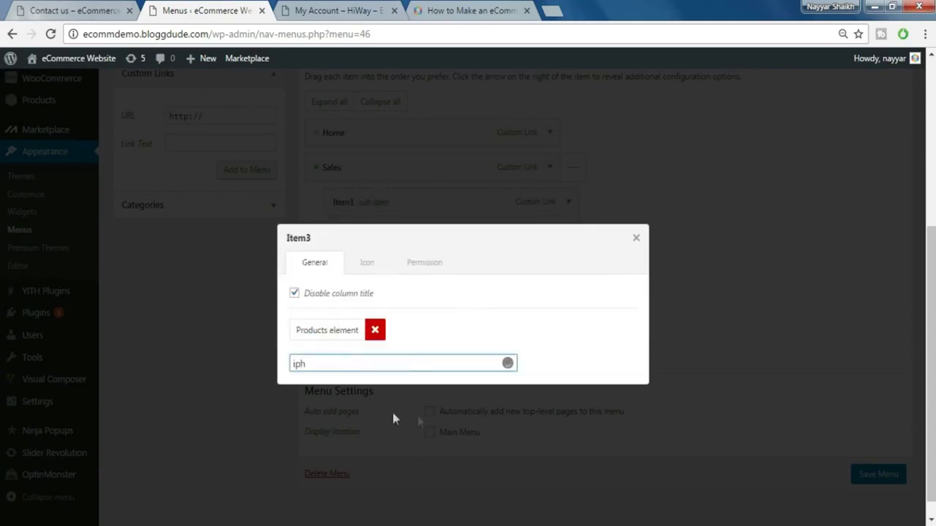
pyautogui.click(375, 470)
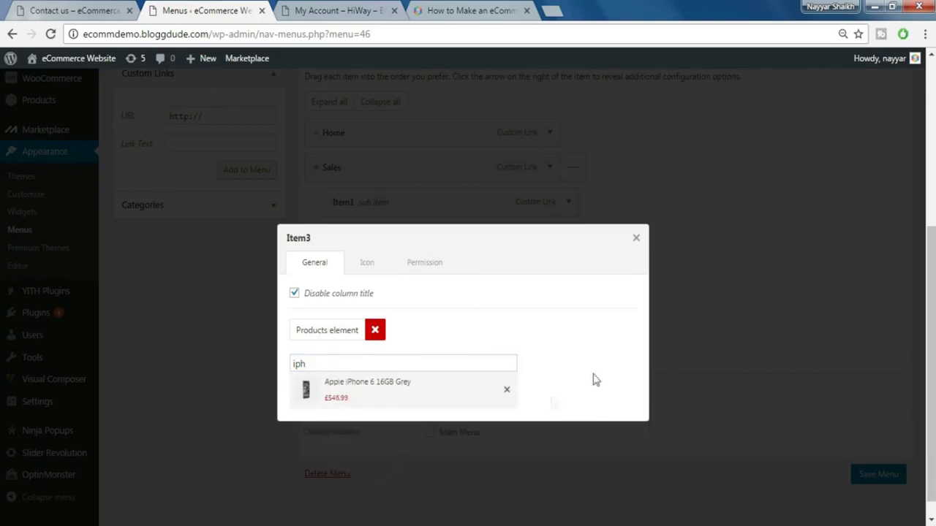
pyautogui.click(636, 240)
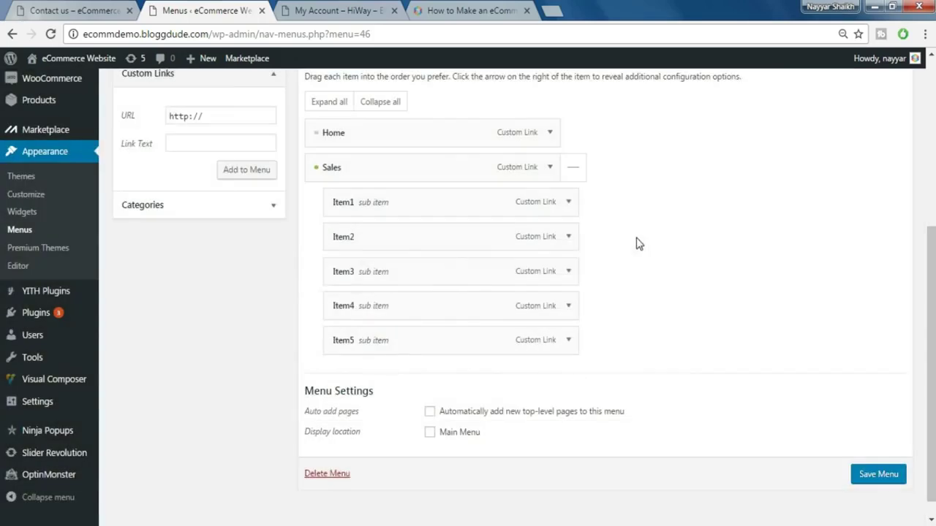
# - Hide Item4's column title, set its product to Apple iPhone 6 16GB Gold, then view My Account
pyautogui.click(381, 313)
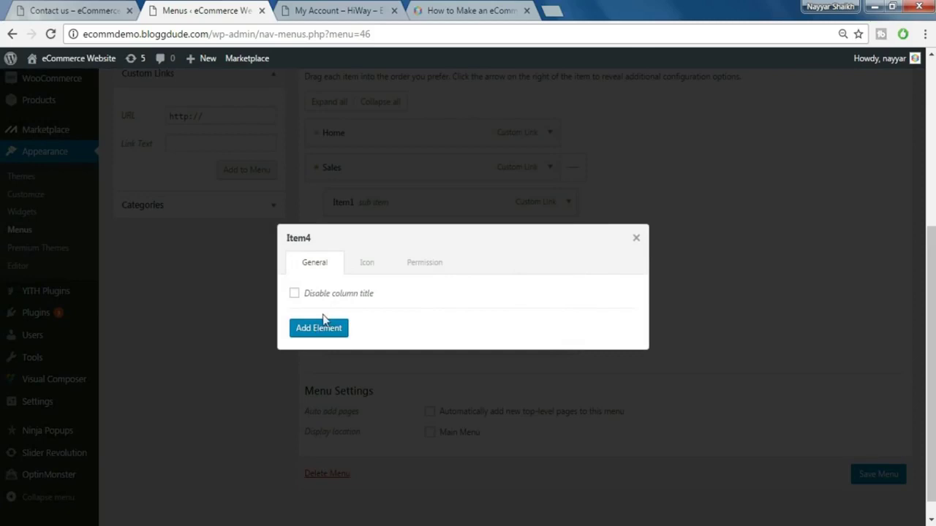
pyautogui.click(294, 293)
pyautogui.click(319, 329)
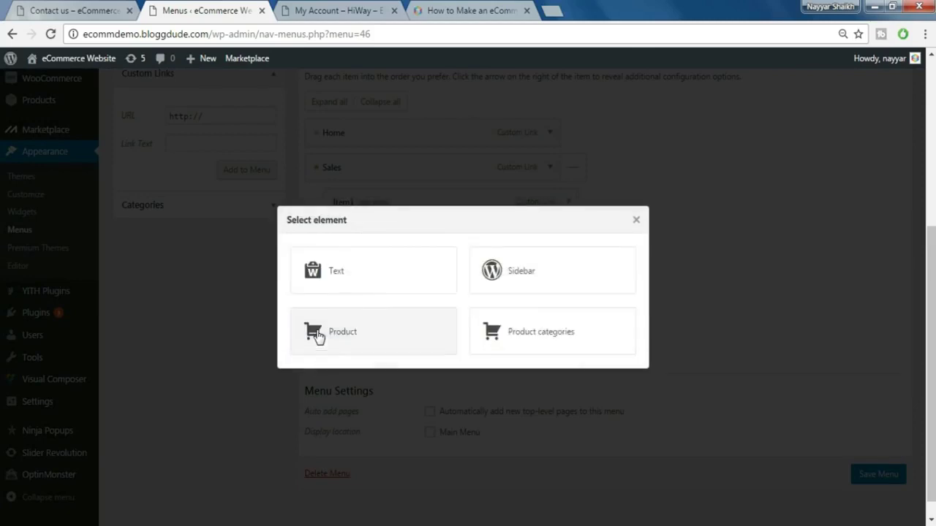
pyautogui.click(371, 335)
pyautogui.click(337, 364)
pyautogui.write('iphon')
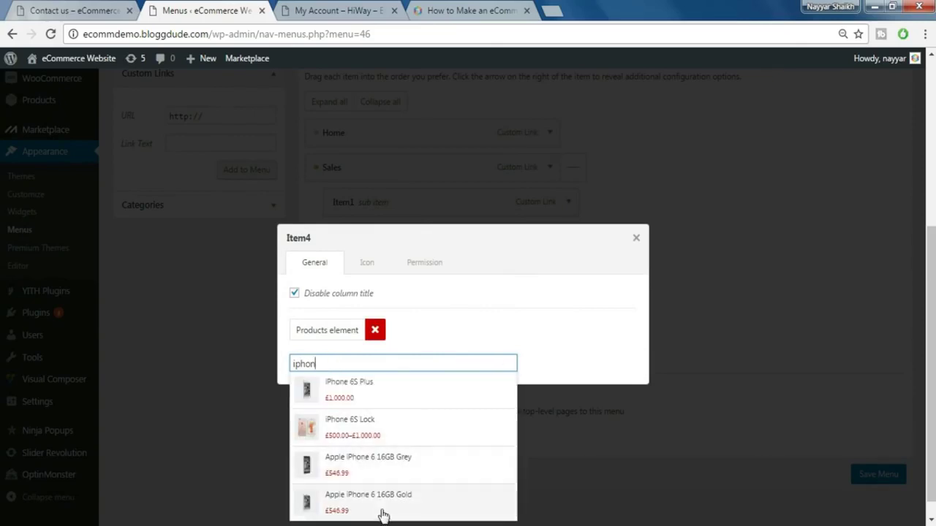
pyautogui.click(383, 508)
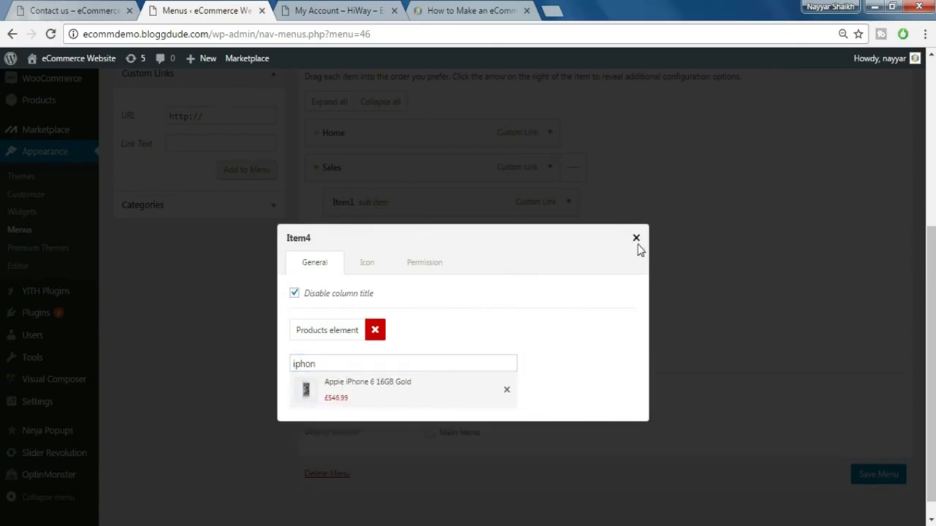
pyautogui.click(636, 238)
pyautogui.click(338, 10)
pyautogui.moveTo(315, 155)
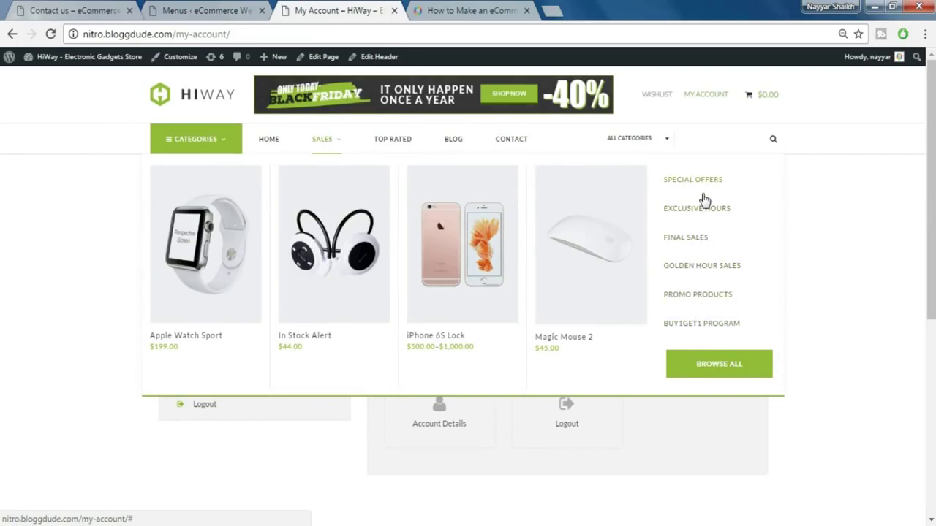
pyautogui.click(229, 8)
pyautogui.scroll(1, 214, 205)
pyautogui.click(206, 192)
pyautogui.doubleClick(206, 192)
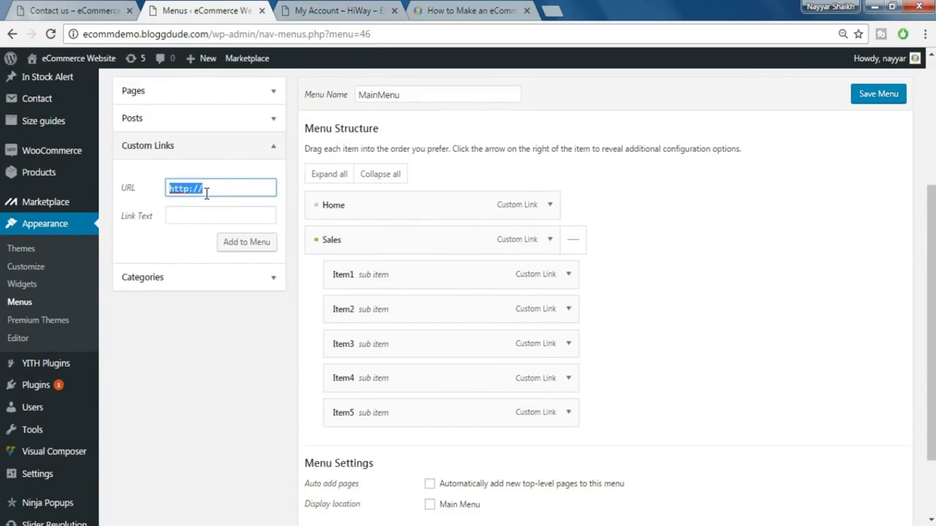
# - Add a Special Offers custom link with URL # and nest it under Item5
pyautogui.write('#')
pyautogui.press('Tab')
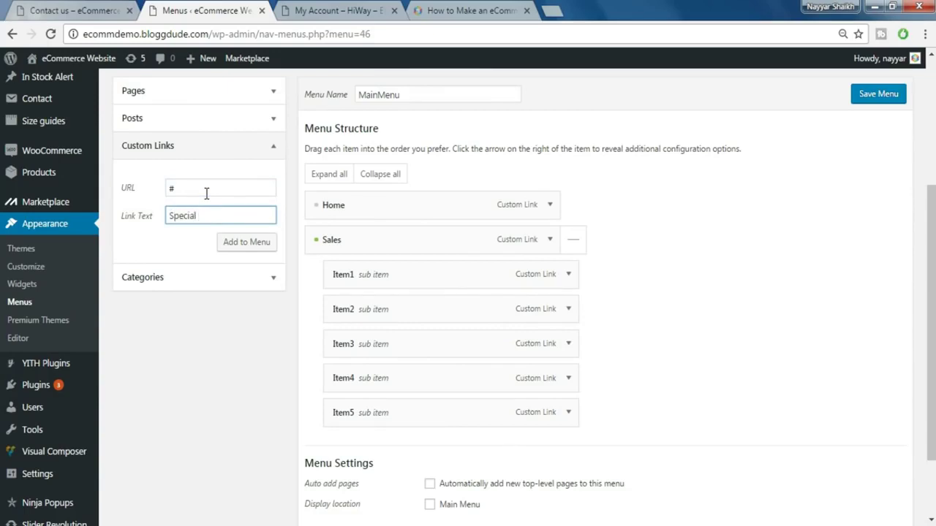
pyautogui.click(231, 242)
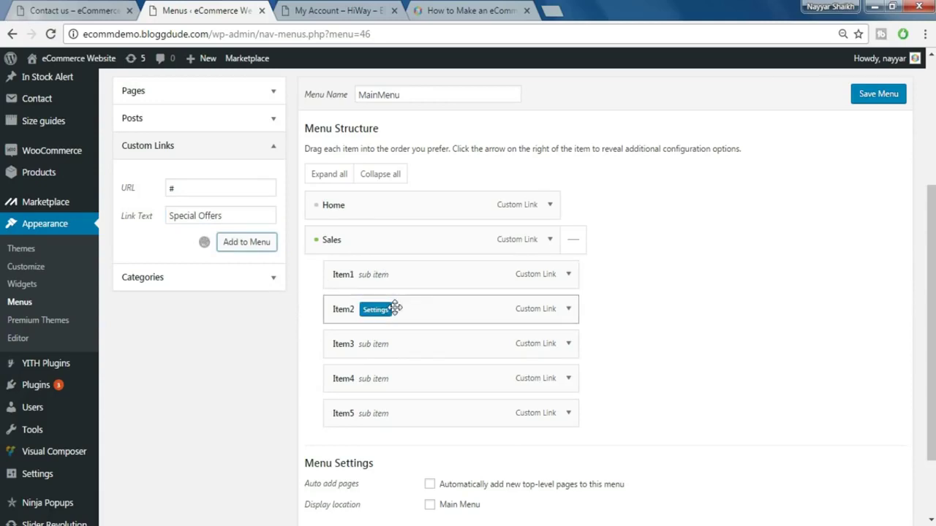
pyautogui.scroll(-1, 395, 308)
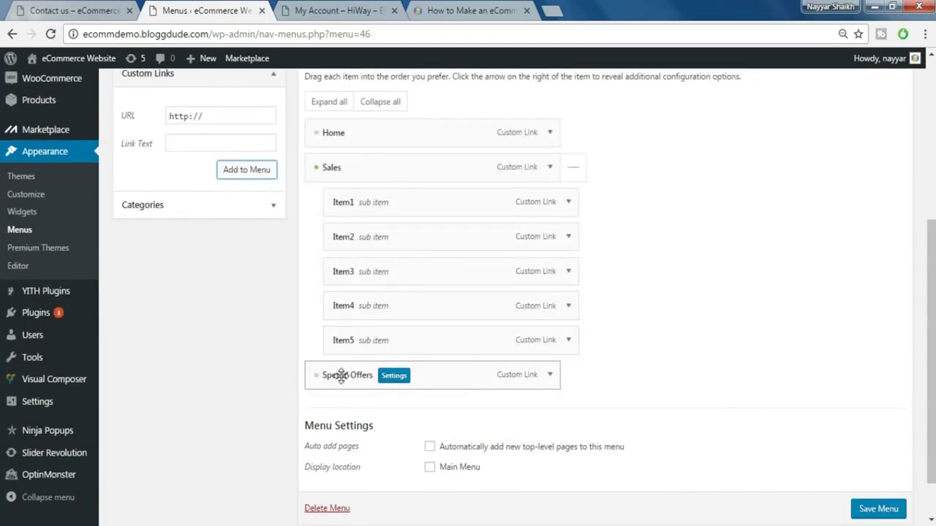
pyautogui.moveTo(333, 377); pyautogui.dragTo(392, 369)
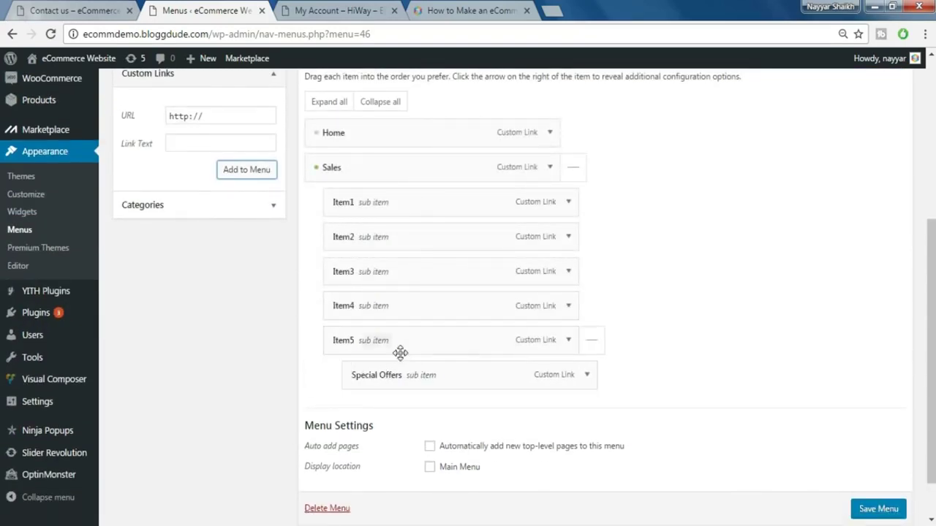
# - Add a Browse All custom link (URL #) under Item5 below Best Deals and check the live menu
pyautogui.click(209, 119)
pyautogui.tripleClick(209, 120)
pyautogui.write('#')
pyautogui.press('Tab')
pyautogui.scroll(3, 424, 445)
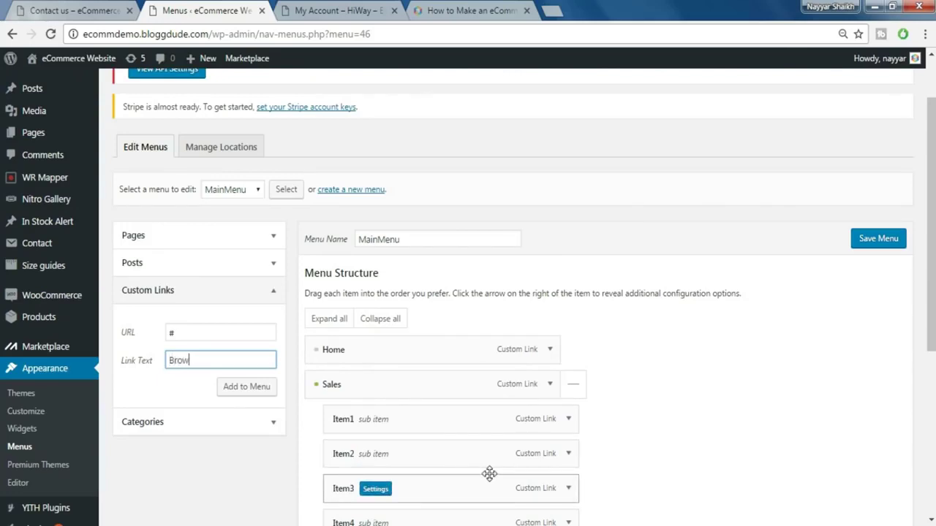
pyautogui.press('BackSpace')
pyautogui.click(228, 393)
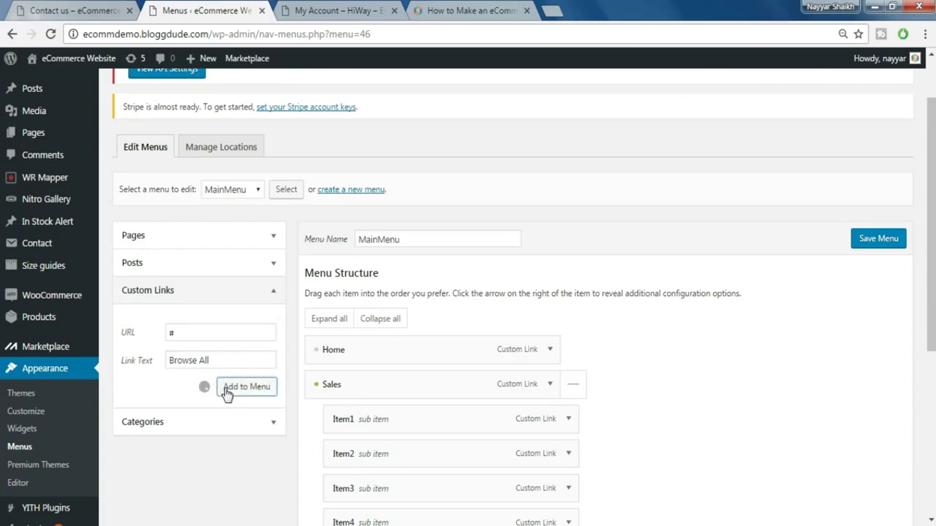
pyautogui.scroll(-4, 400, 374)
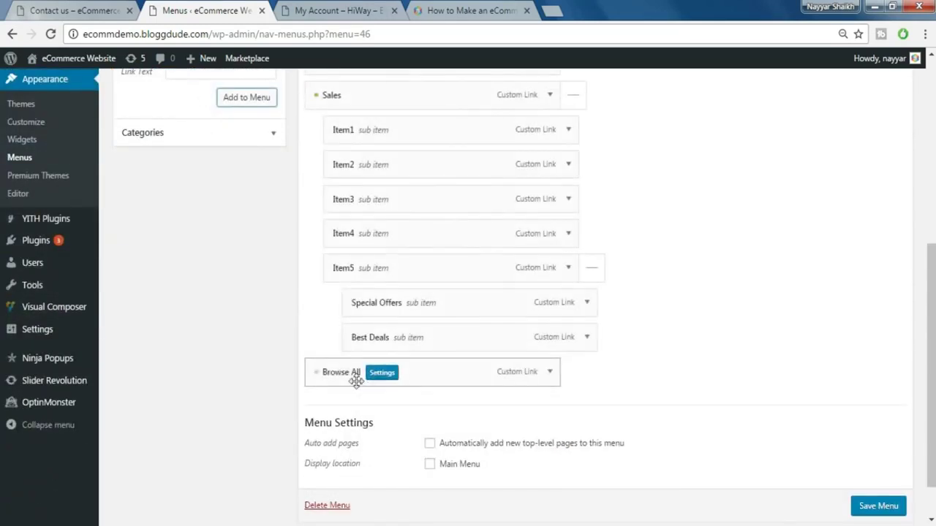
pyautogui.moveTo(367, 376)
pyautogui.mouseDown()
pyautogui.moveTo(377, 370)
pyautogui.moveTo(368, 373)
pyautogui.mouseUp()
pyautogui.click(371, 12)
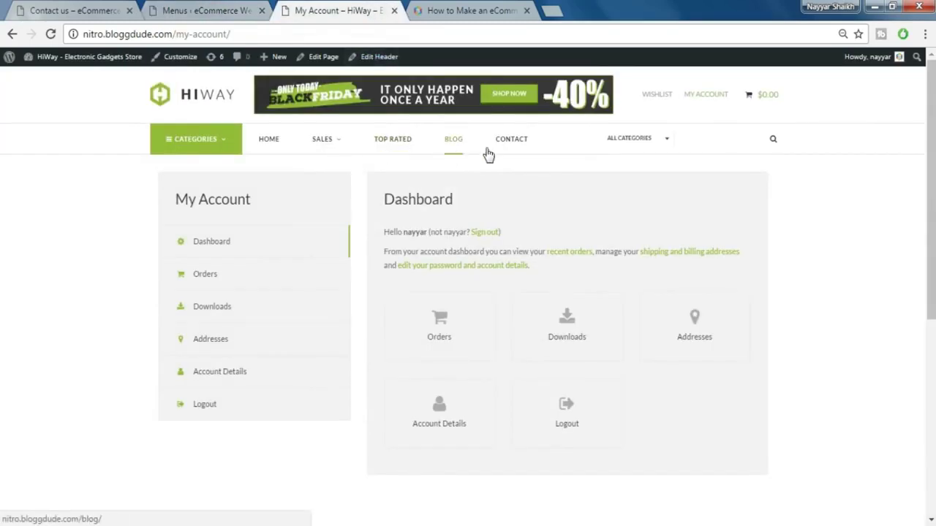
pyautogui.click(230, 11)
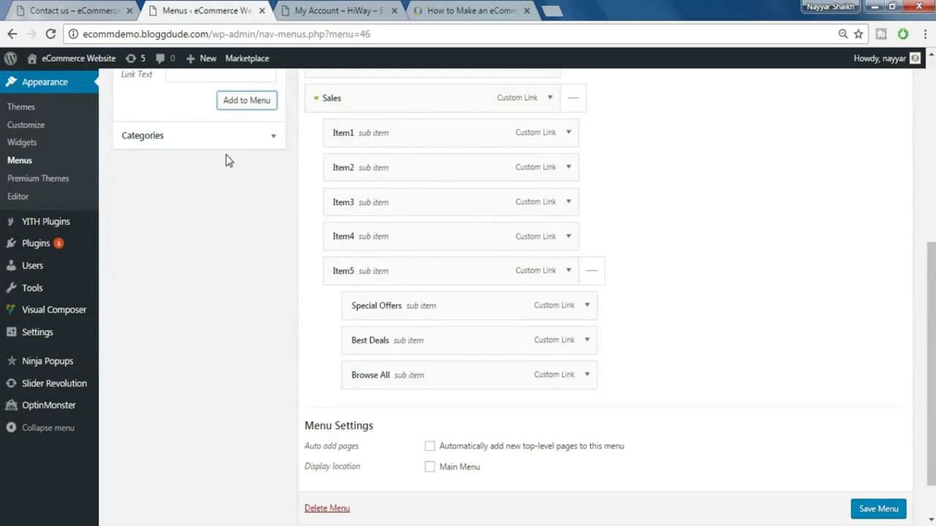
pyautogui.scroll(2, 227, 160)
# - Add the Contact us and Blog pages to MainMenu as top-level items
pyautogui.click(268, 147)
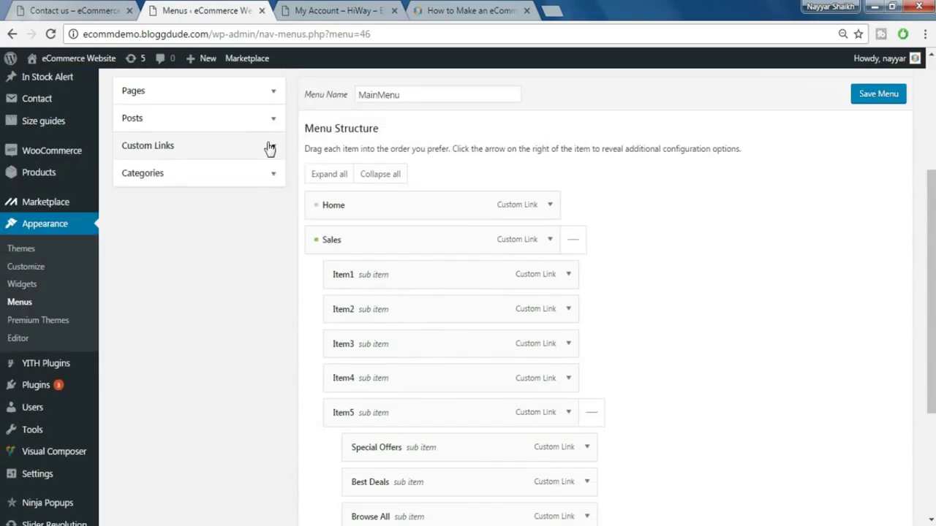
pyautogui.click(244, 94)
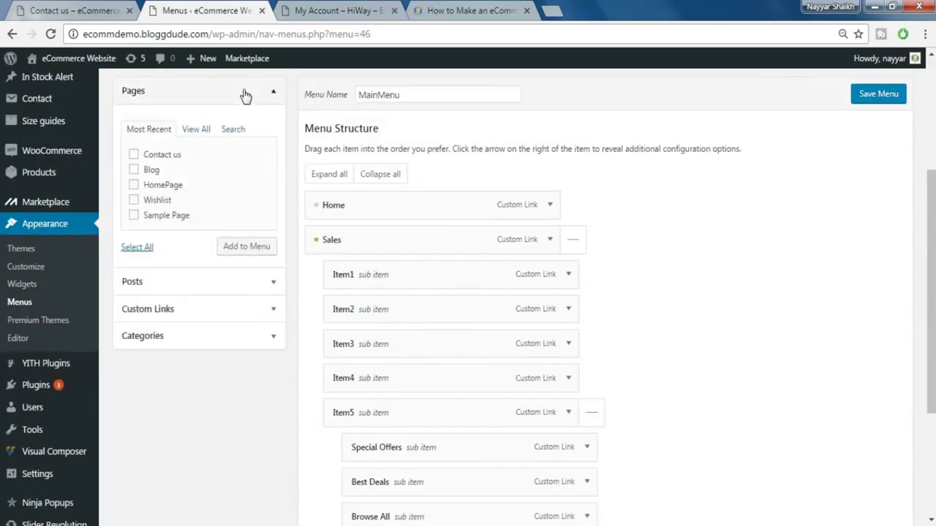
pyautogui.click(134, 168)
pyautogui.click(241, 253)
# - Save MainMenu so it is updated and assigned as the Main Menu
pyautogui.scroll(-3, 516, 244)
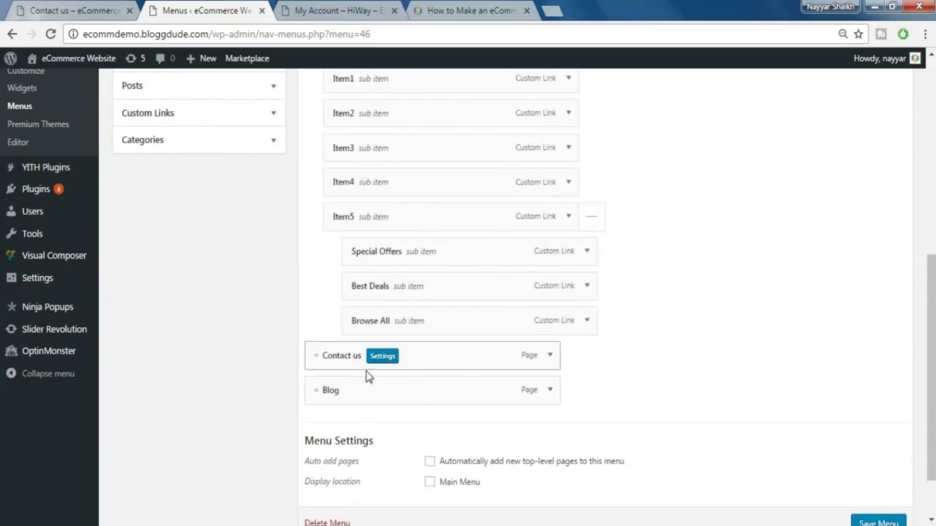
pyautogui.scroll(2, 687, 377)
pyautogui.scroll(-4, 704, 378)
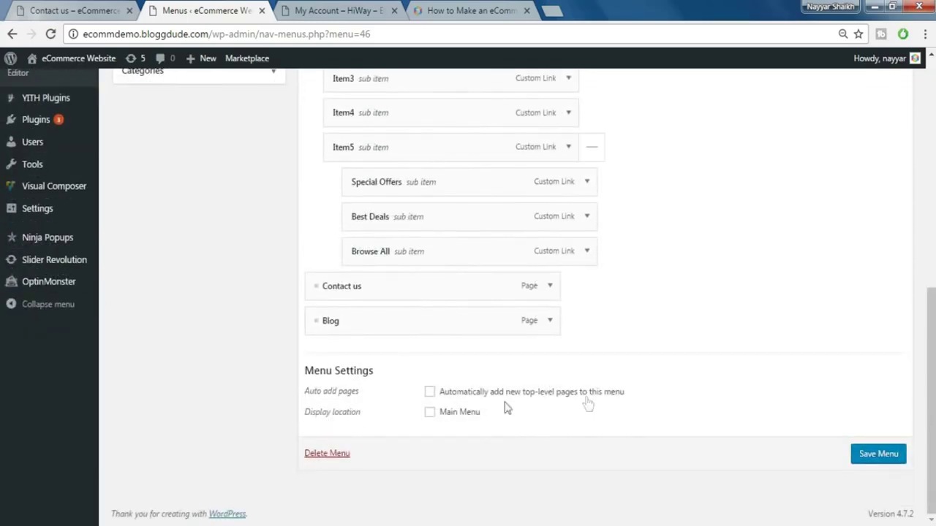
pyautogui.scroll(4, 570, 303)
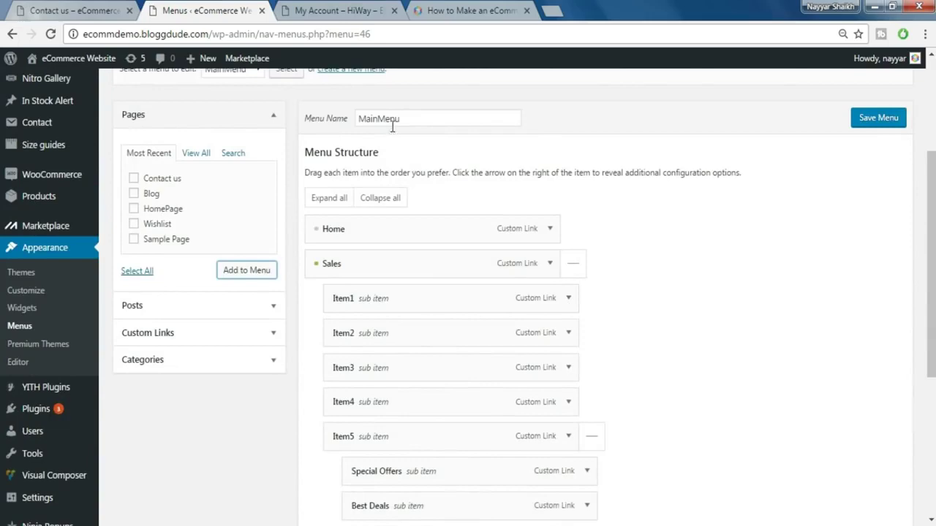
pyautogui.scroll(-1, 496, 209)
pyautogui.scroll(-4, 495, 209)
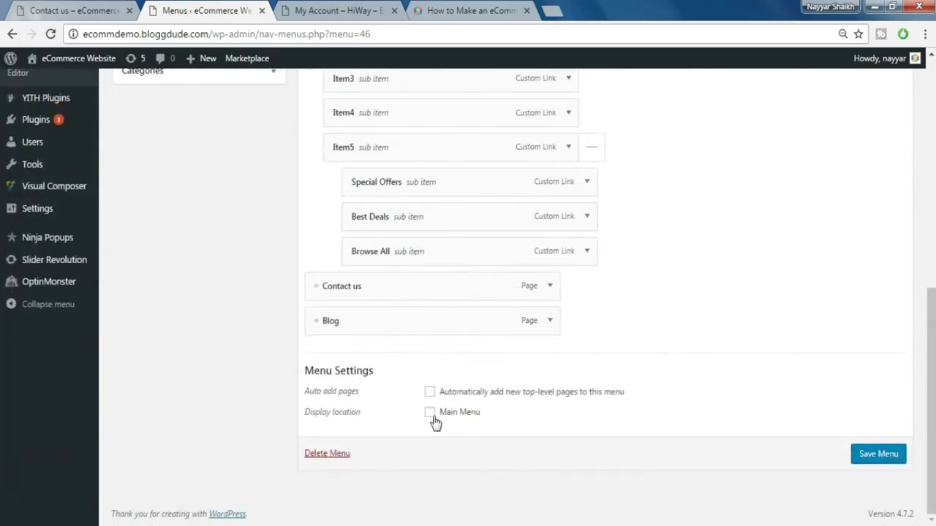
pyautogui.scroll(5, 731, 343)
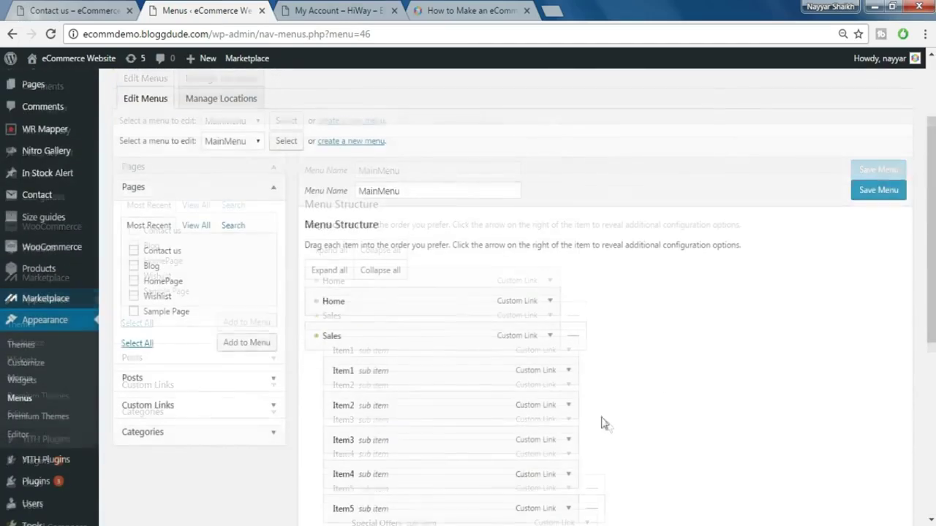
pyautogui.click(881, 192)
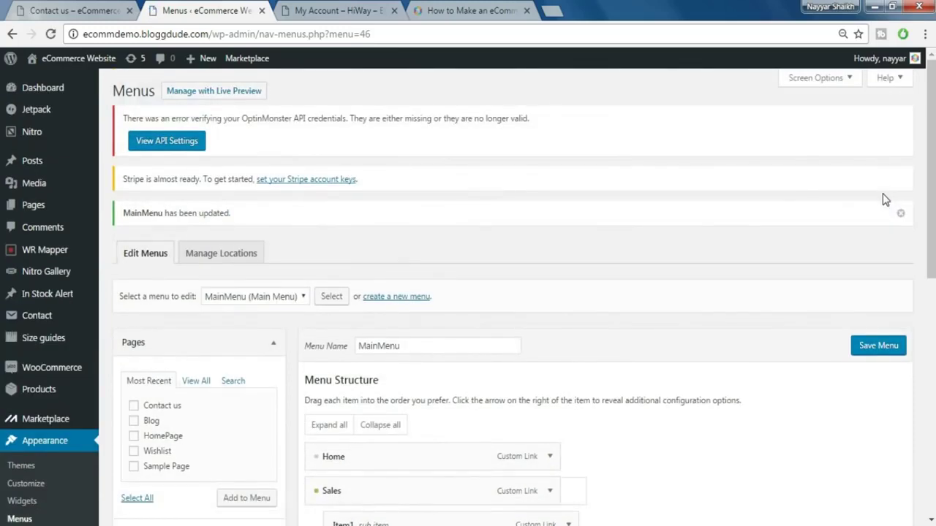
# - Add a Custom Menu widget showing FooterMenu to Footer Area #4 and save it
pyautogui.click(90, 8)
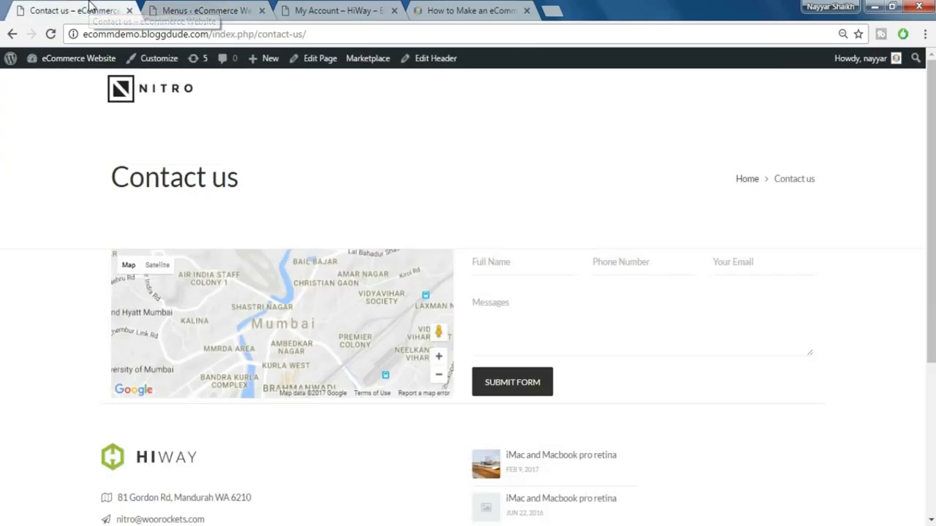
pyautogui.click(69, 63)
pyautogui.moveTo(56, 416)
pyautogui.click(133, 438)
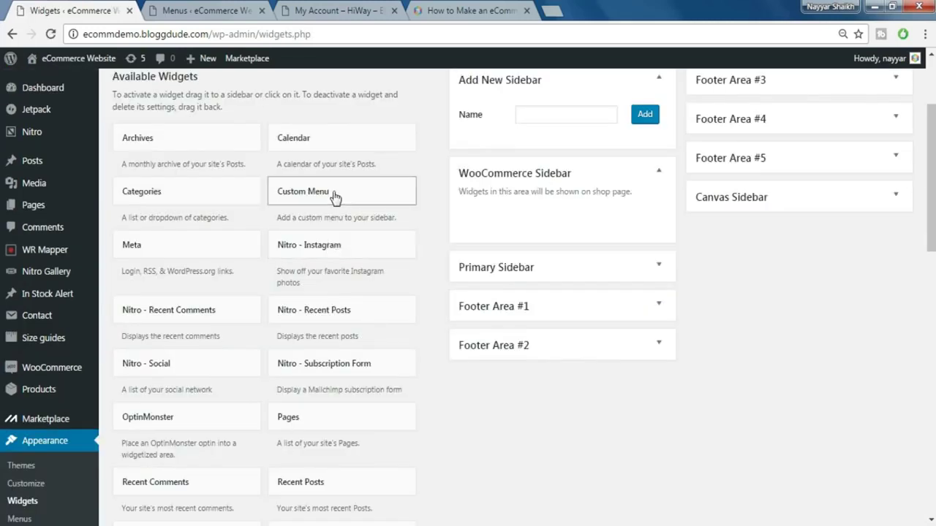
pyautogui.click(334, 195)
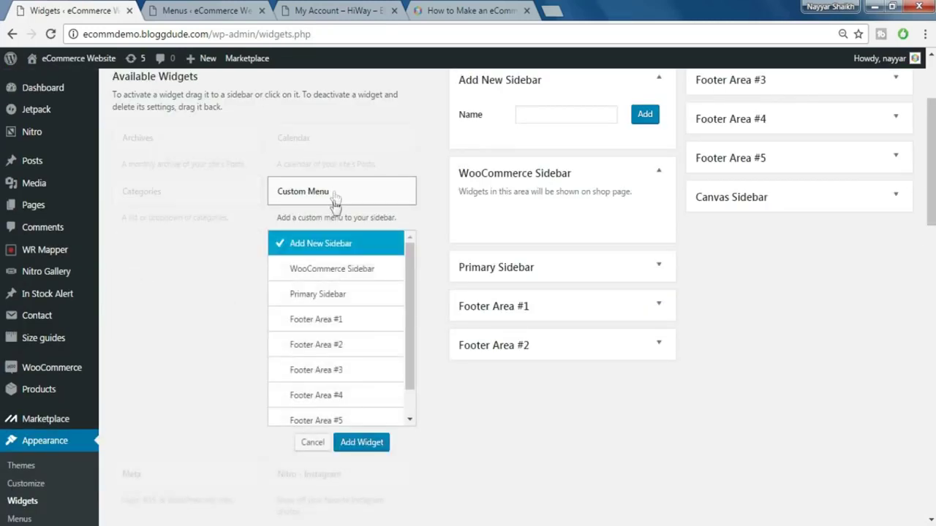
pyautogui.click(334, 399)
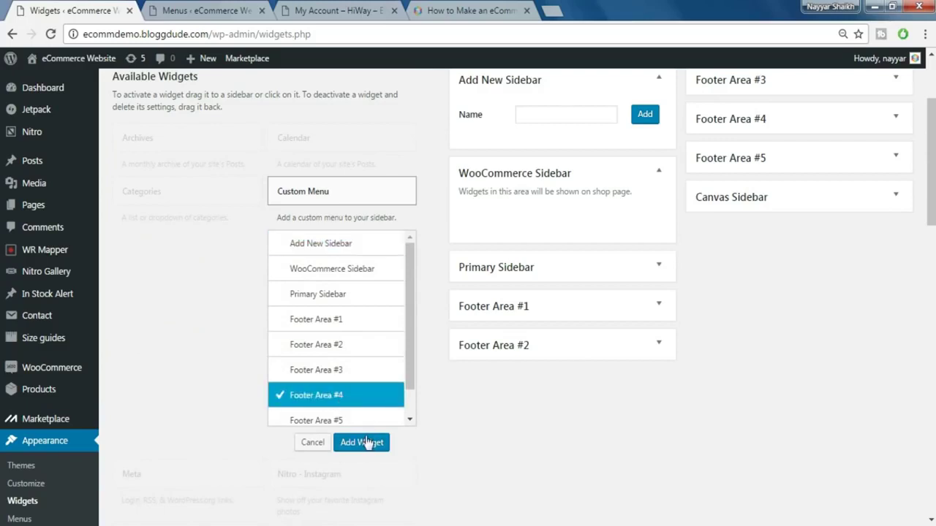
pyautogui.click(361, 442)
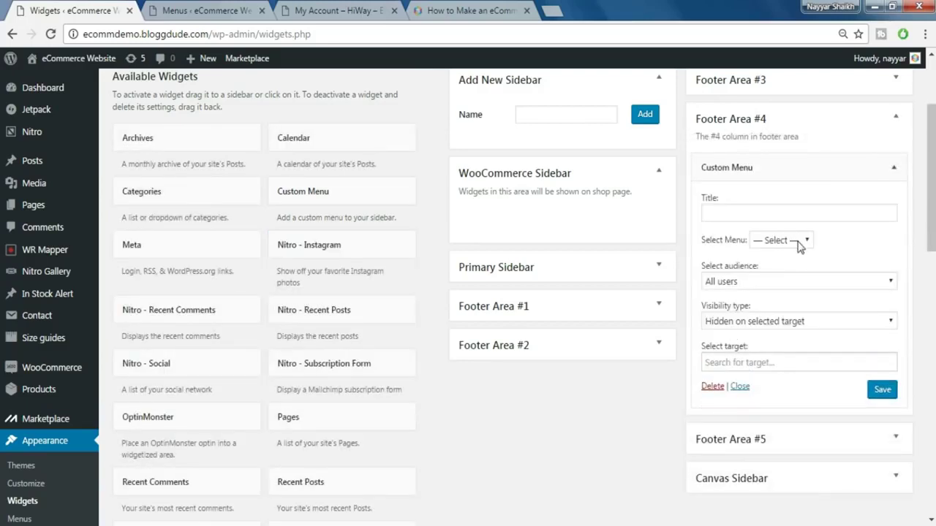
pyautogui.click(780, 241)
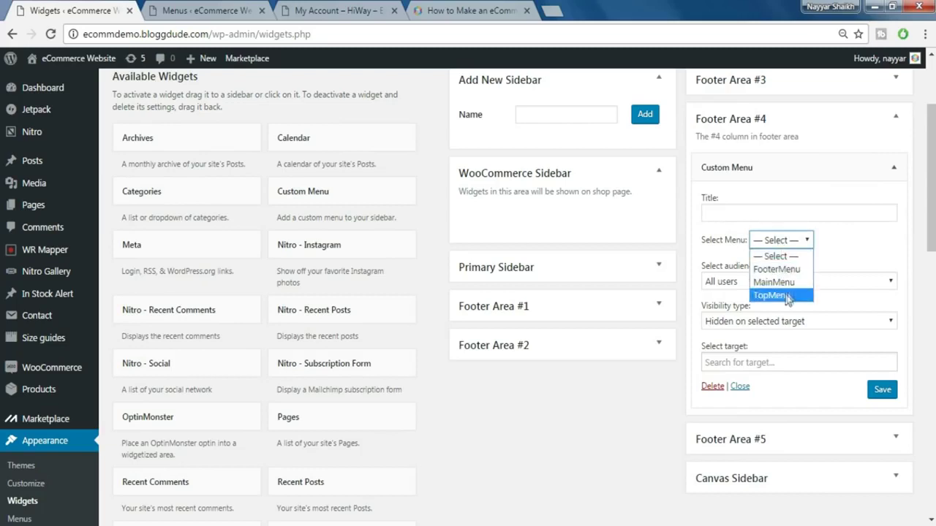
pyautogui.click(776, 266)
pyautogui.click(889, 393)
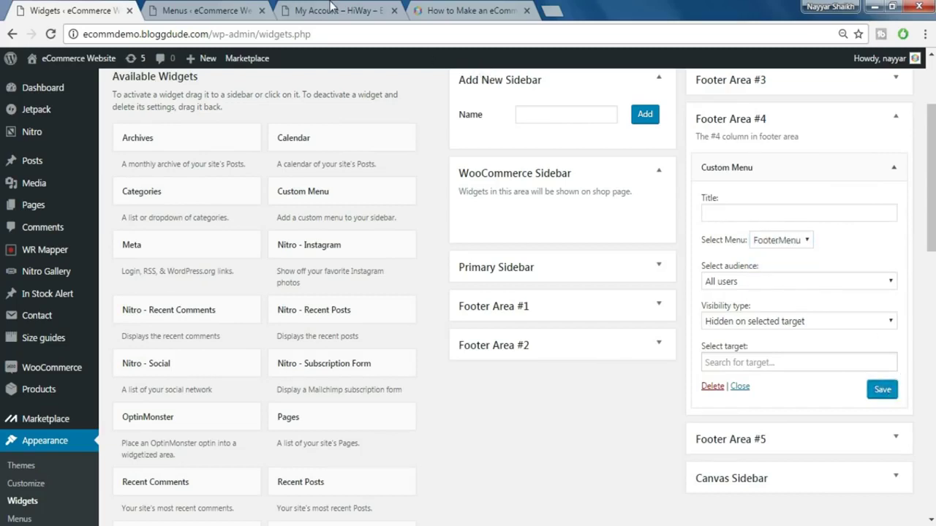
# - Open the live storefront in a new tab and switch to it
pyautogui.click(331, 7)
pyautogui.click(220, 8)
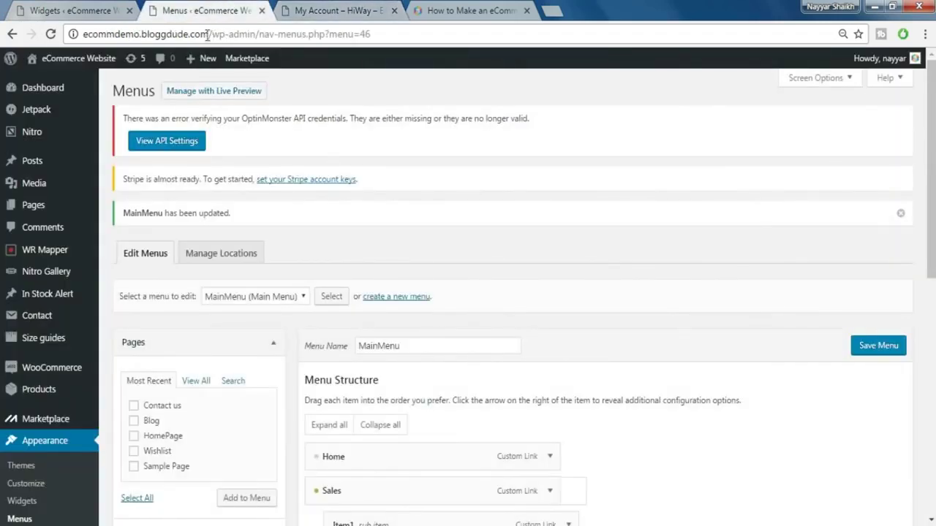
pyautogui.click(69, 10)
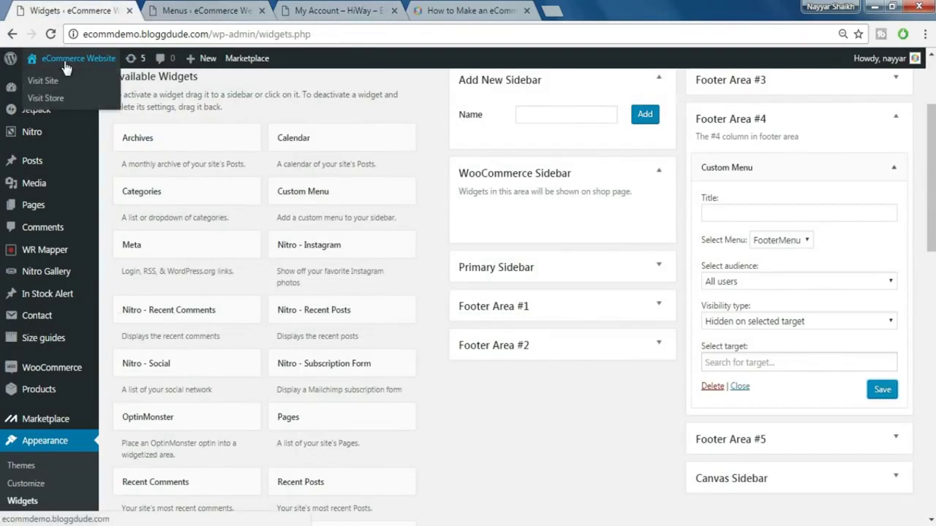
pyautogui.middleClick(65, 65)
pyautogui.click(198, 9)
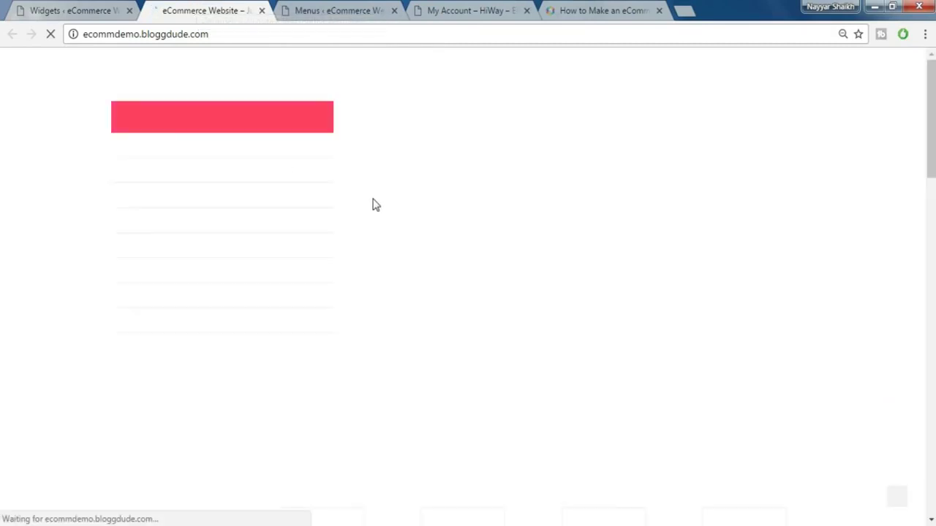
# - Scroll through the storefront, compare it with the HiWay My Account page, then return to Widgets
pyautogui.scroll(-6, 373, 205)
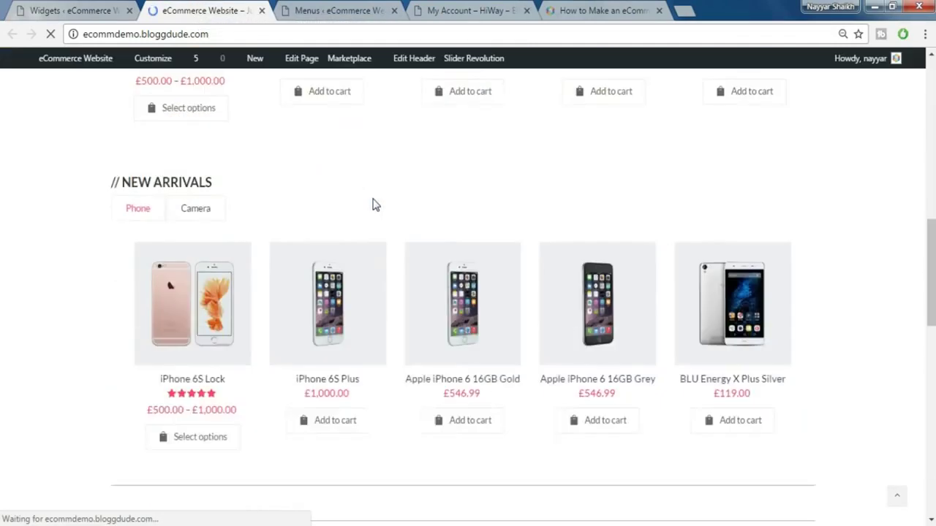
pyautogui.scroll(-15, 372, 205)
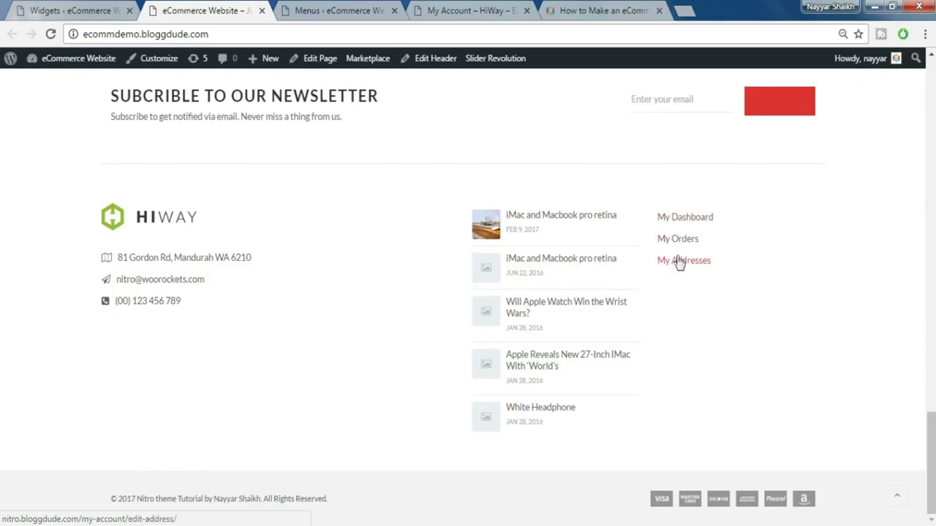
pyautogui.scroll(1, 441, 189)
pyautogui.scroll(15, 442, 205)
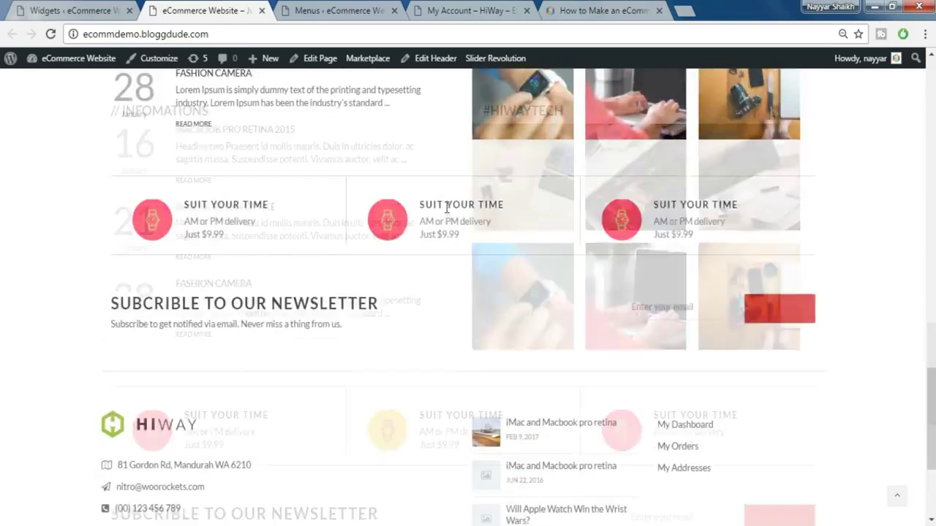
pyautogui.scroll(3, 453, 224)
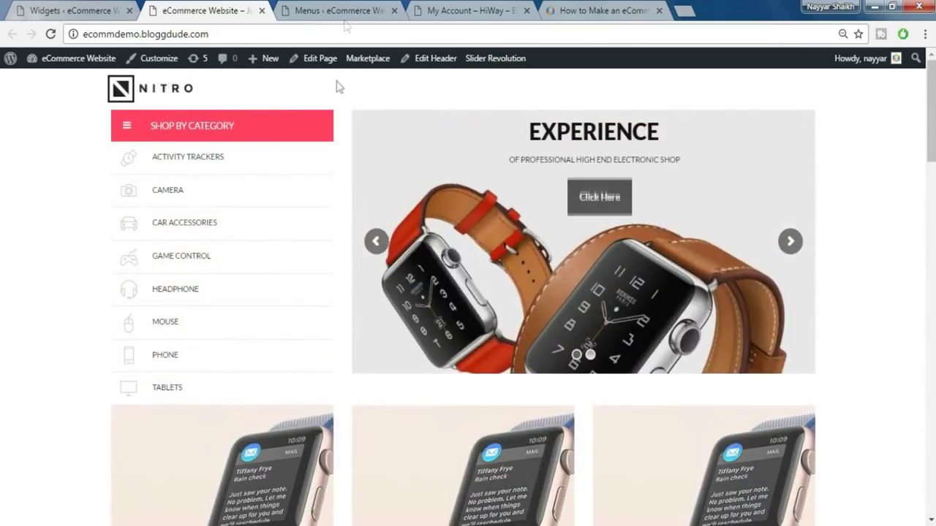
pyautogui.click(352, 6)
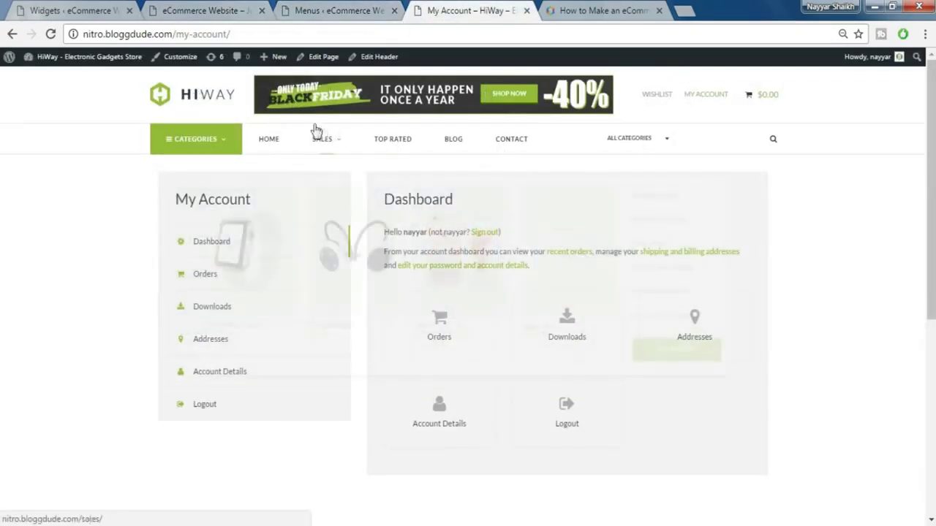
pyautogui.click(68, 6)
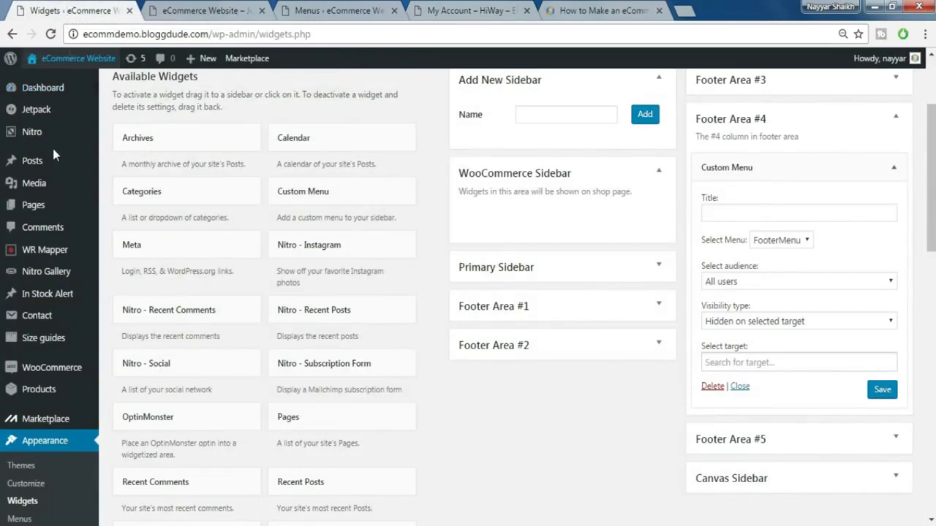
# - Edit the Header sample header in Nitro Header Builder, with the HiWay tab moved beside it
pyautogui.scroll(2, 52, 148)
pyautogui.moveTo(40, 138)
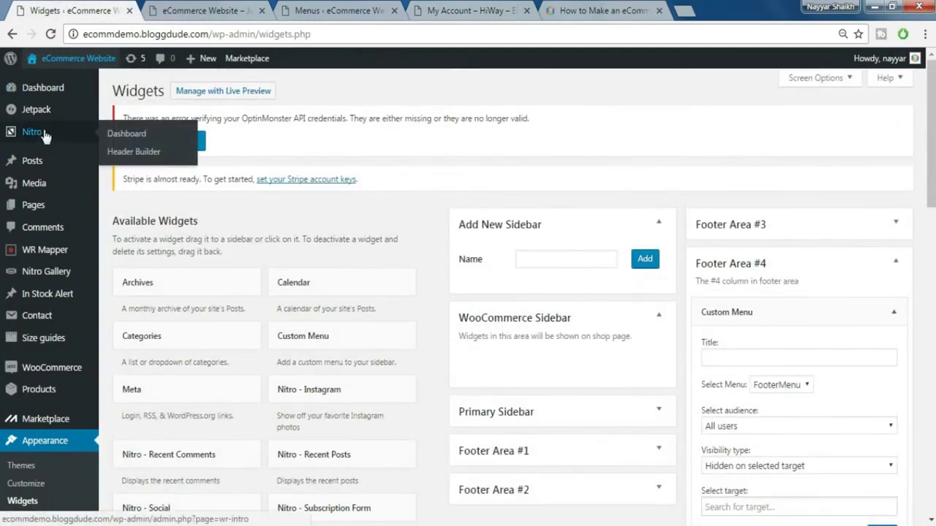
pyautogui.click(128, 157)
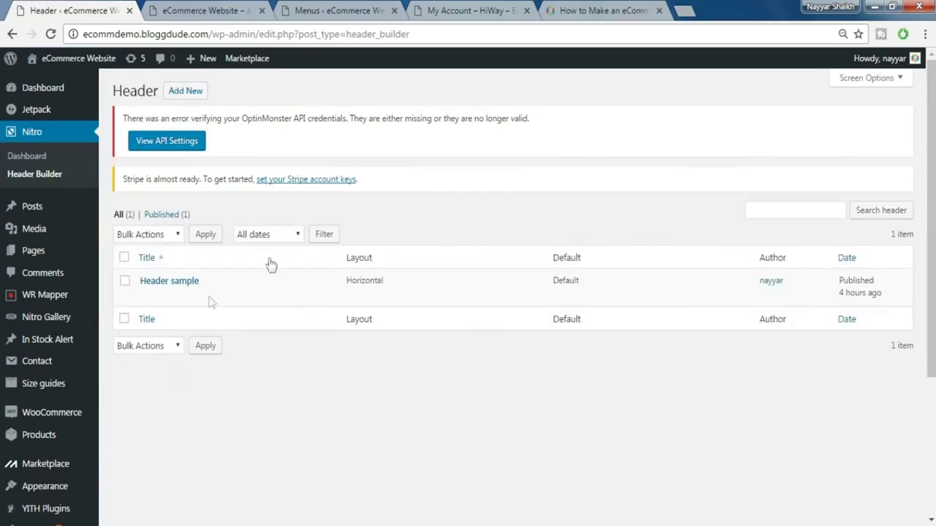
pyautogui.moveTo(155, 307)
pyautogui.click(146, 297)
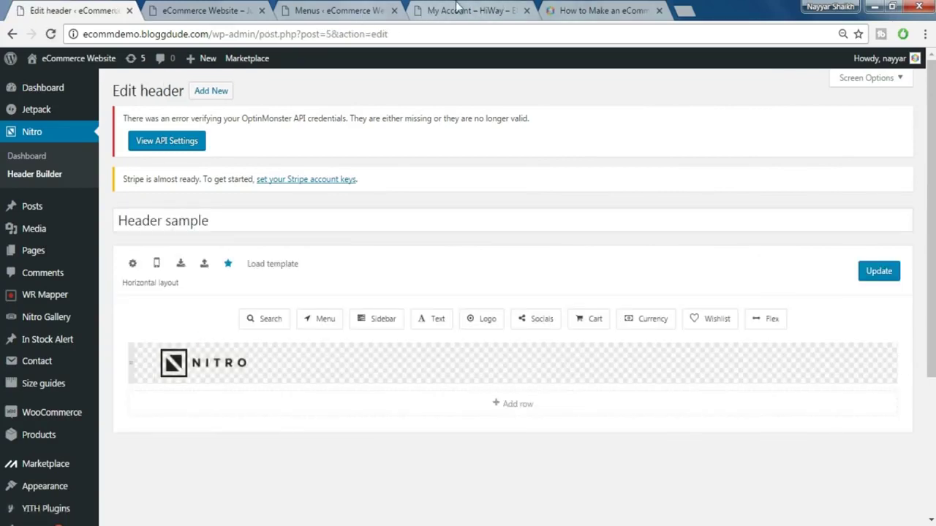
pyautogui.moveTo(456, 7); pyautogui.dragTo(226, 9)
# - Replace the NITRO regular logo with the uploaded Head1.png
pyautogui.click(73, 10)
pyautogui.click(199, 363)
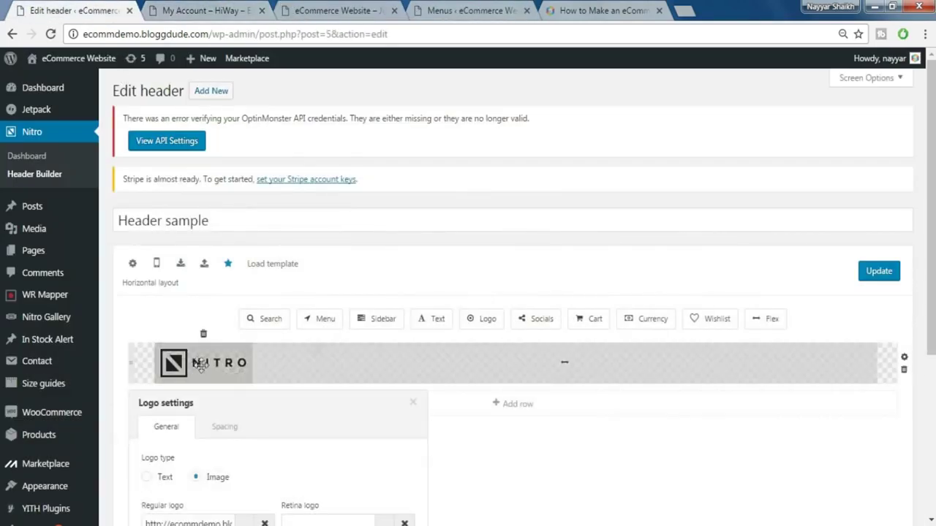
pyautogui.scroll(-2, 199, 363)
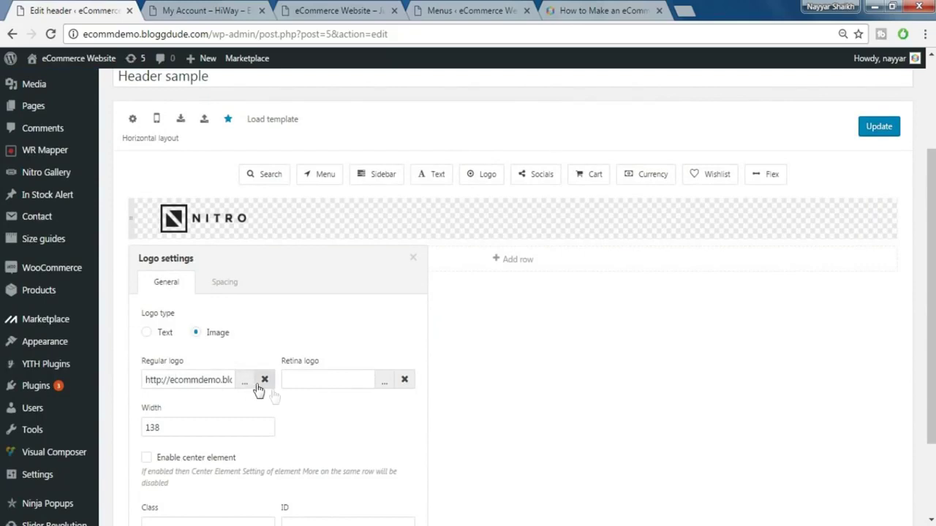
pyautogui.scroll(-2, 258, 390)
pyautogui.click(264, 267)
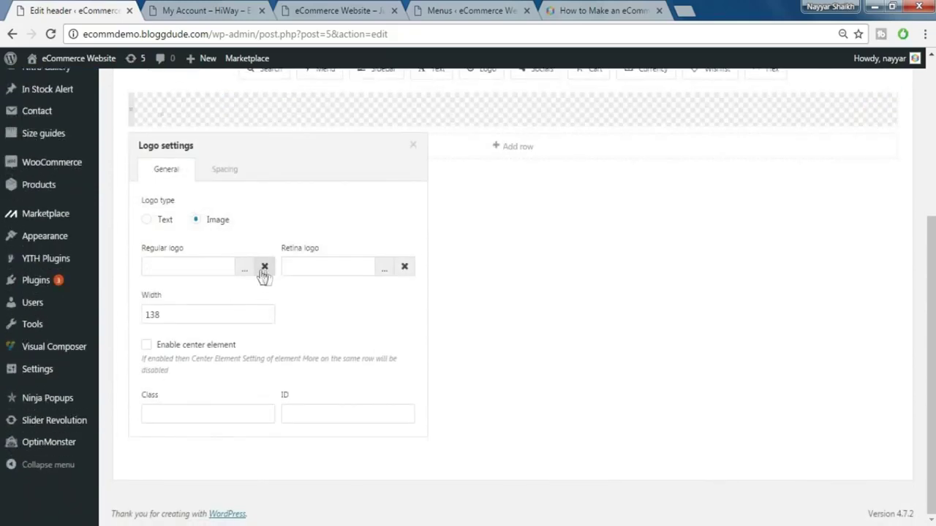
pyautogui.click(242, 269)
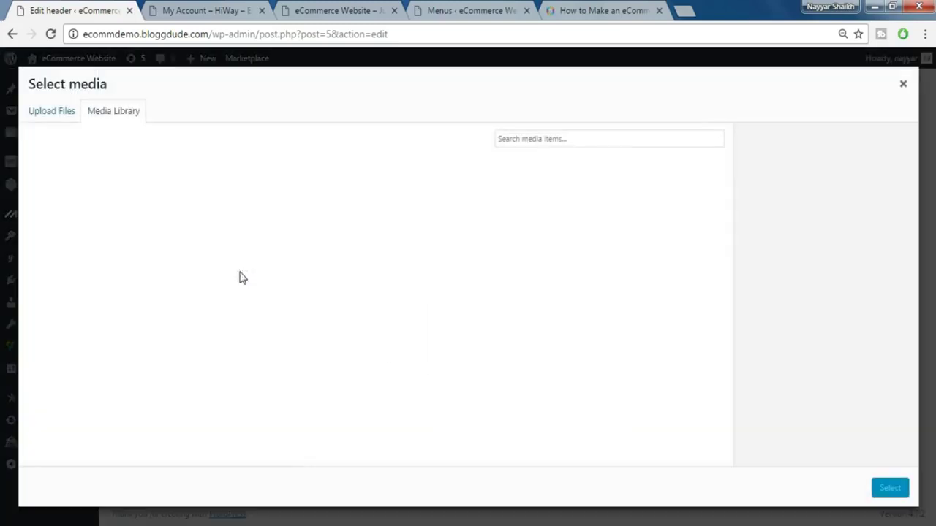
pyautogui.click(52, 112)
pyautogui.click(450, 294)
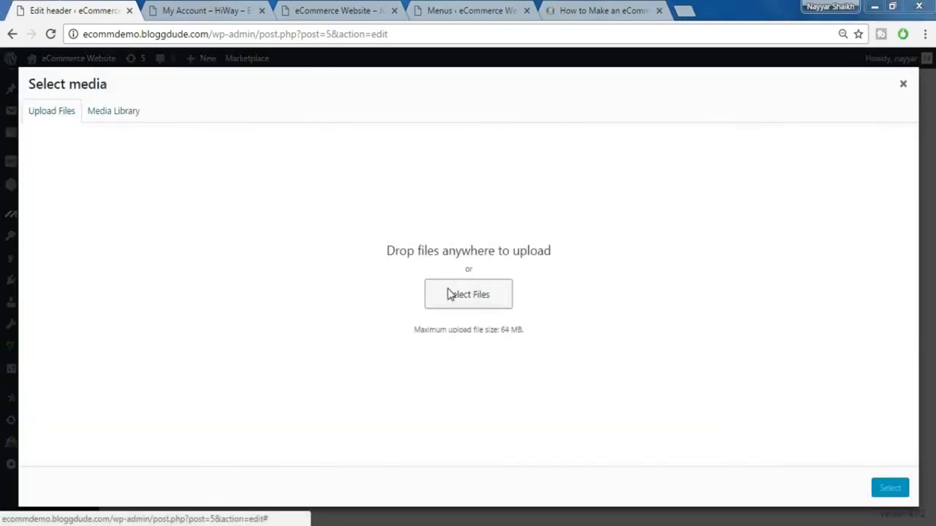
pyautogui.click(101, 33)
pyautogui.scroll(-1, 857, 298)
pyautogui.click(856, 298)
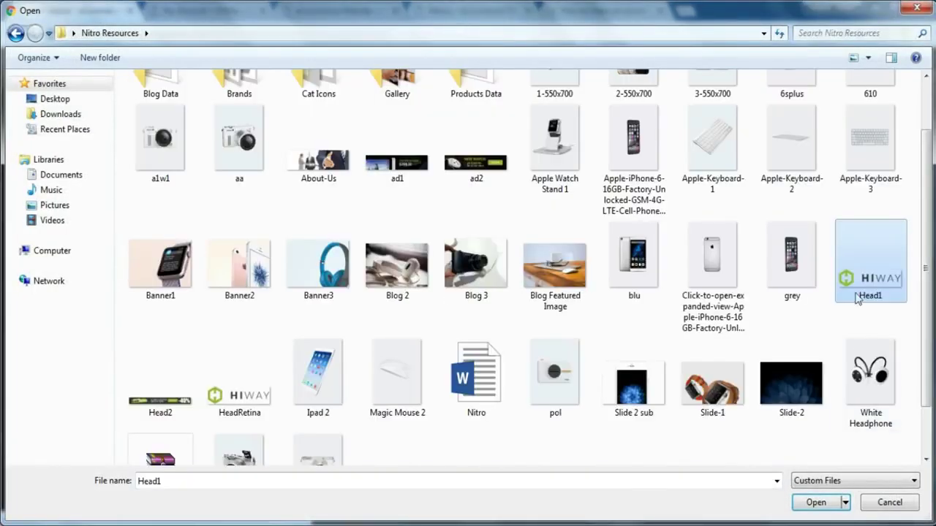
pyautogui.click(816, 503)
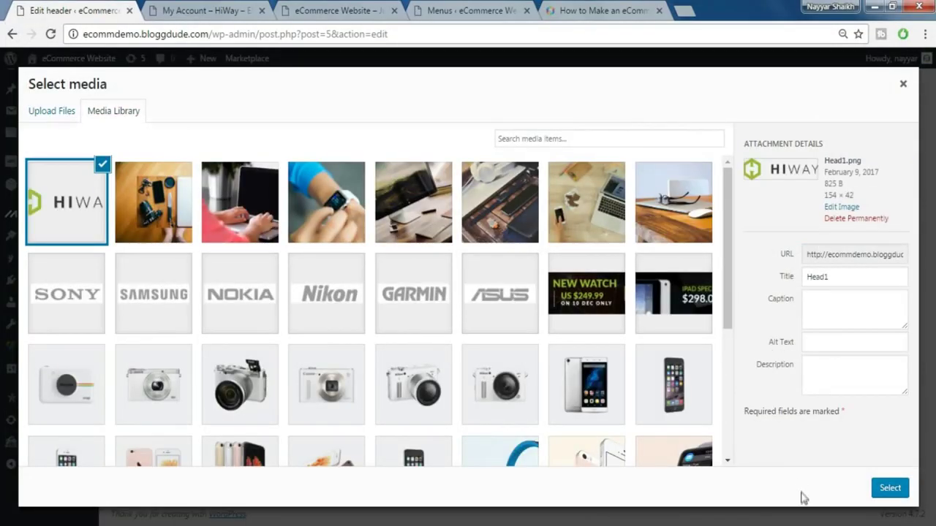
pyautogui.click(885, 491)
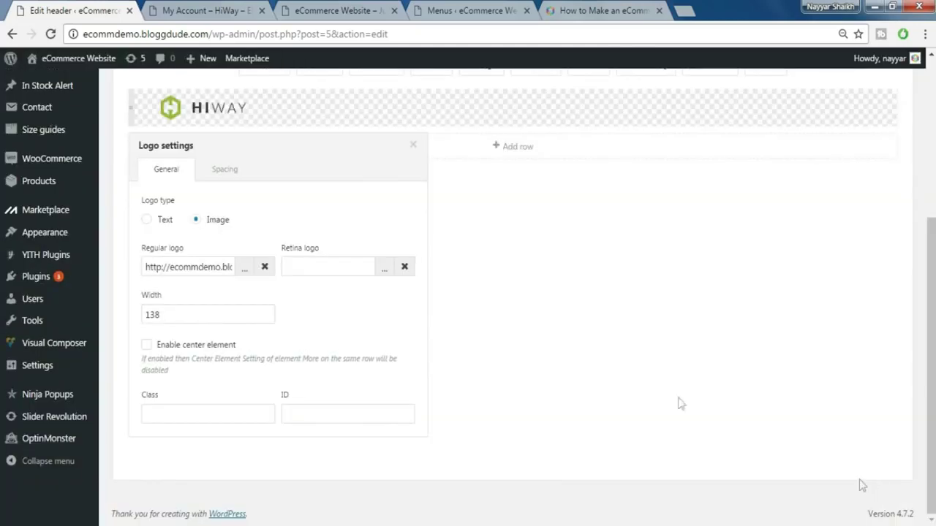
# - Upload HeadRetina.png and use it as the retina logo
pyautogui.click(381, 270)
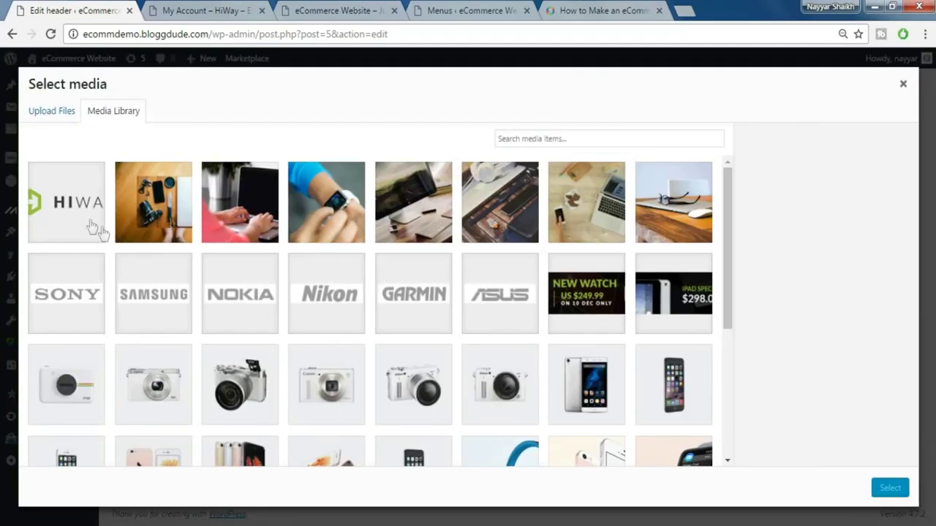
pyautogui.click(51, 116)
pyautogui.click(438, 293)
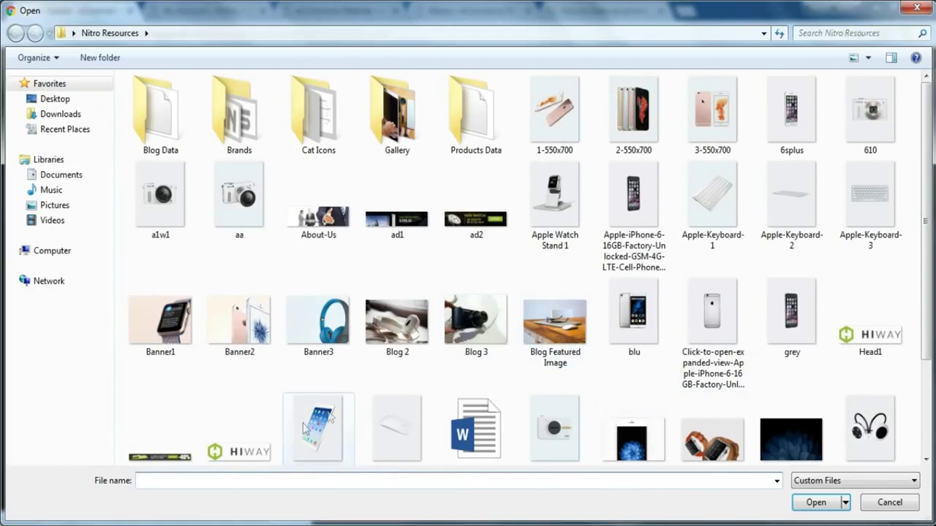
pyautogui.click(240, 438)
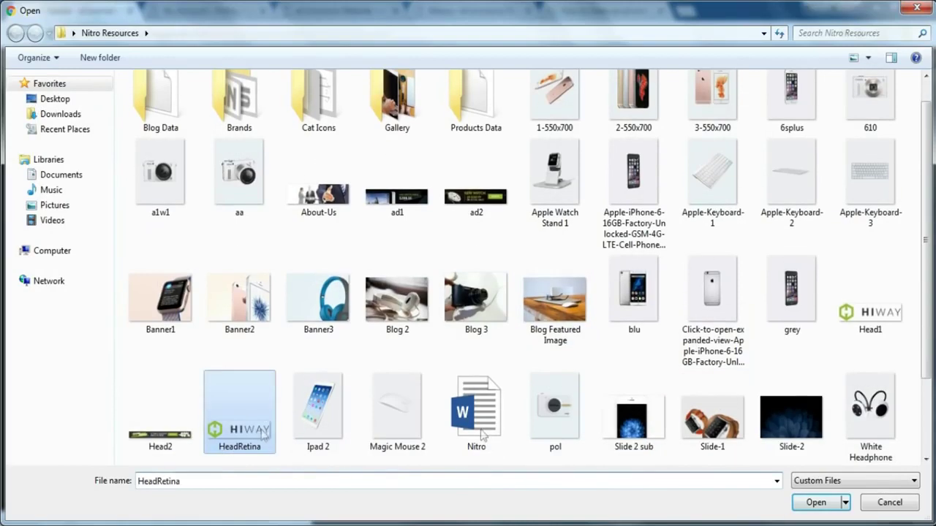
pyautogui.click(826, 508)
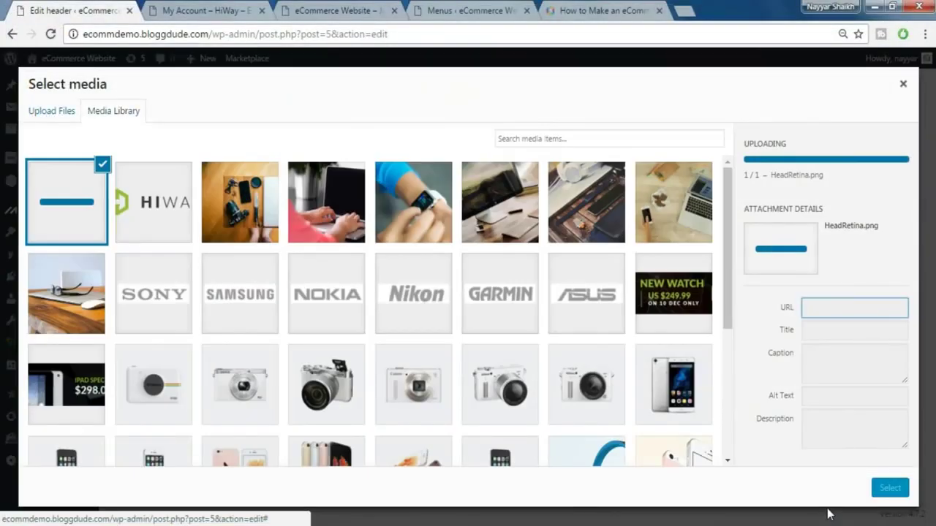
pyautogui.click(890, 488)
# - Set the logo width to 154 and its left padding to 15 px
pyautogui.doubleClick(182, 315)
pyautogui.write('154')
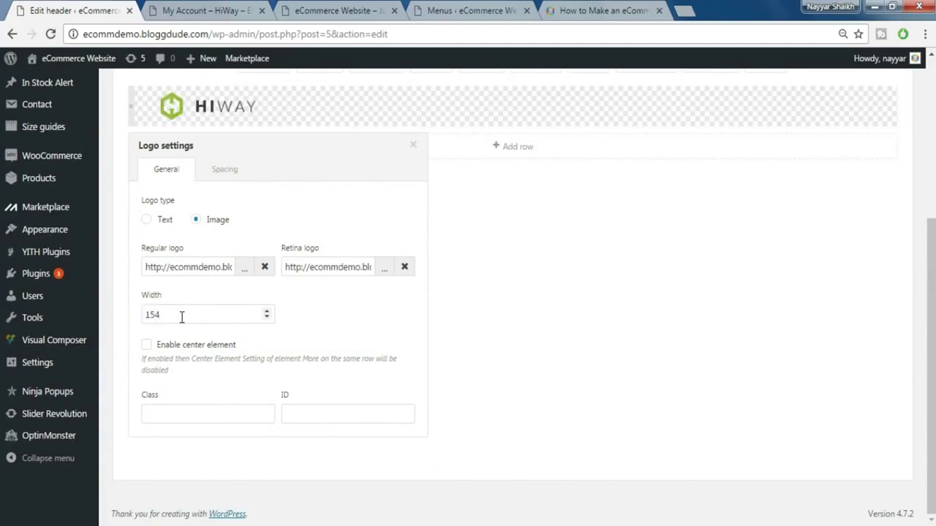
pyautogui.click(224, 170)
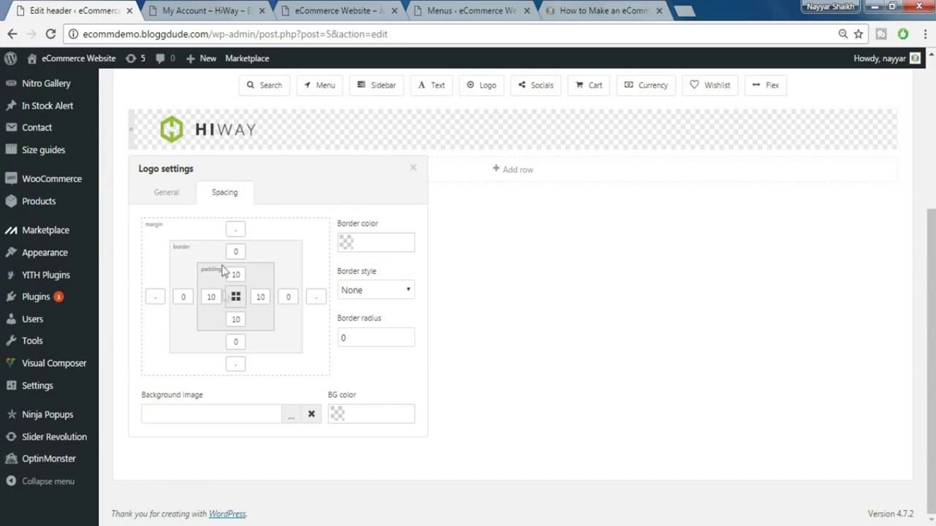
pyautogui.write('15')
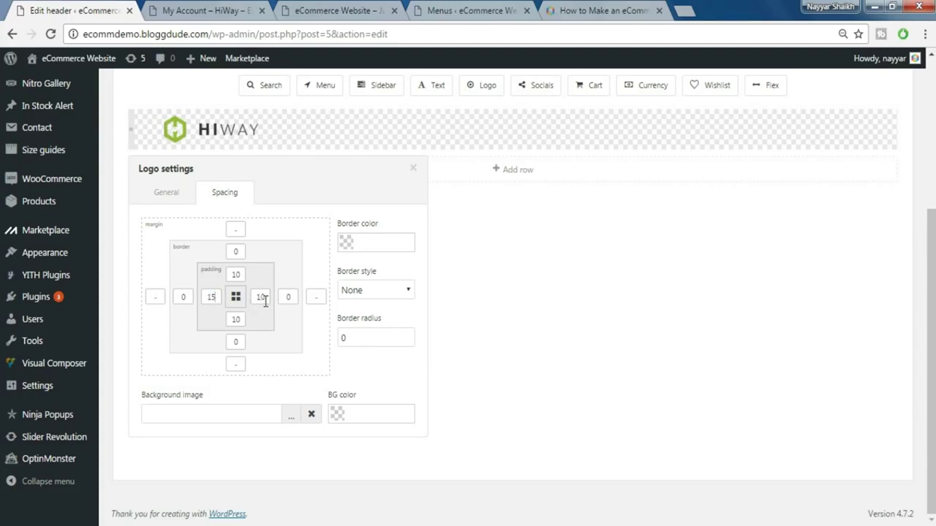
pyautogui.click(476, 234)
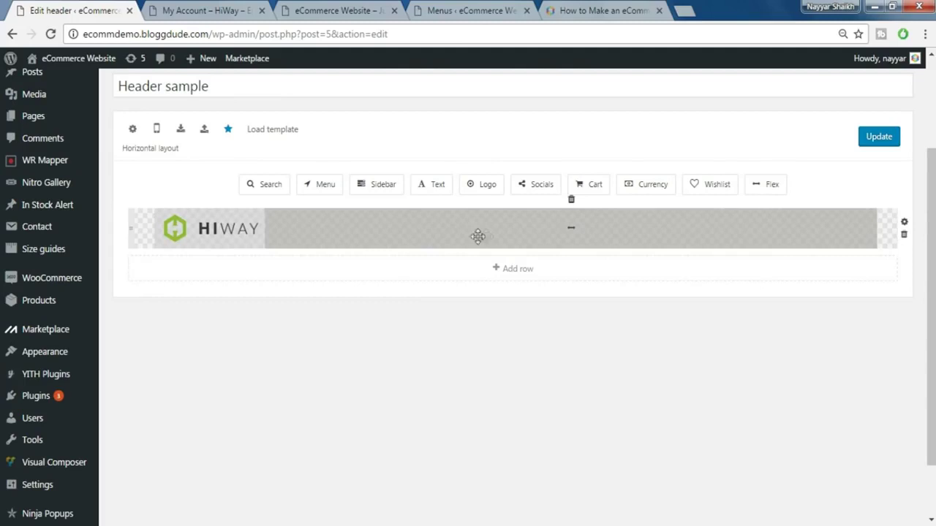
# - Give the header row's container 15 top and bottom padding and the row 15 padding
pyautogui.click(905, 226)
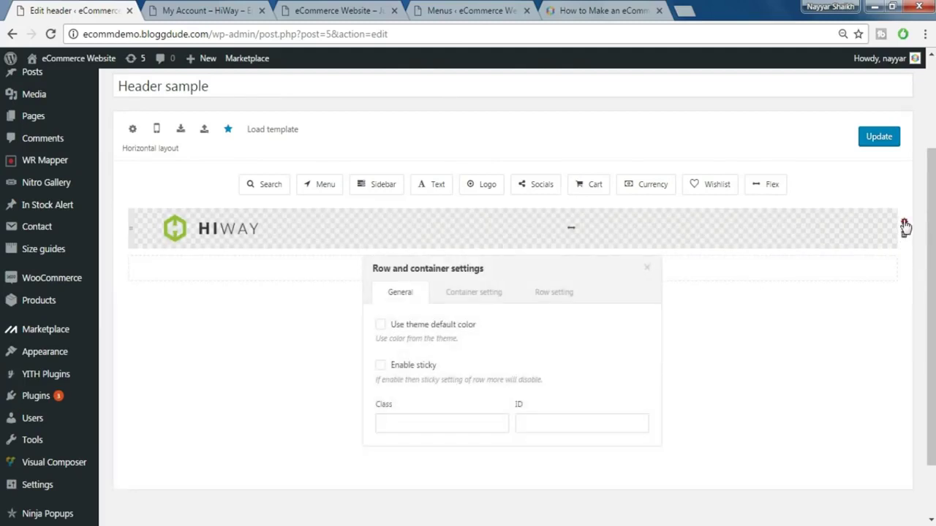
pyautogui.click(473, 292)
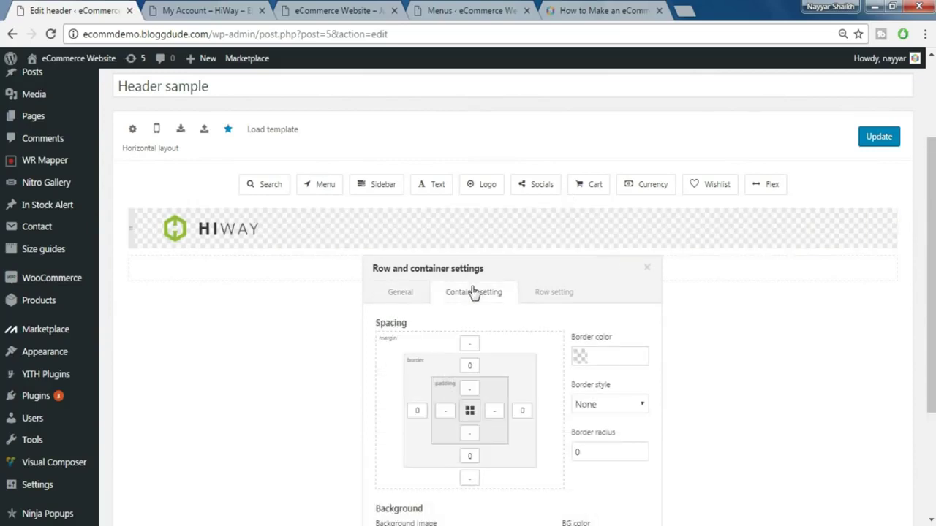
pyautogui.scroll(-1, 527, 314)
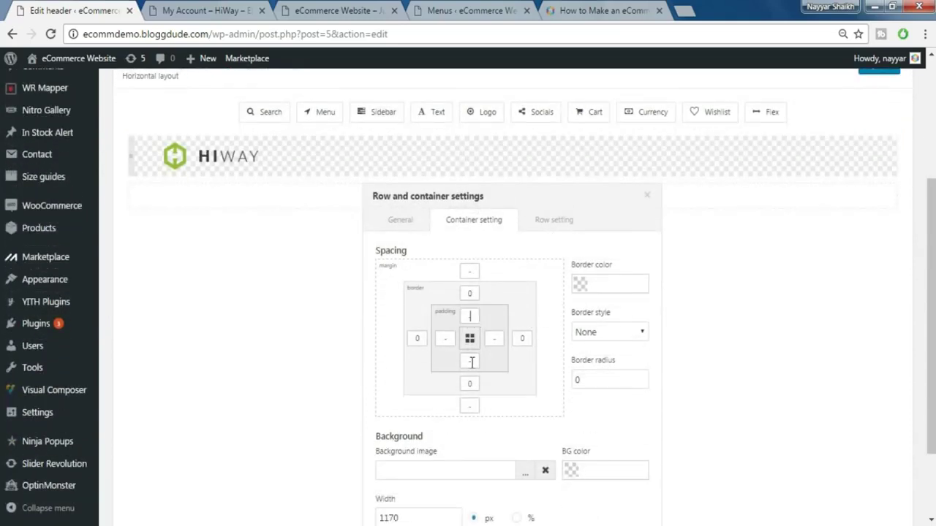
pyautogui.write('15')
pyautogui.click(472, 370)
pyautogui.write('15')
pyautogui.click(421, 359)
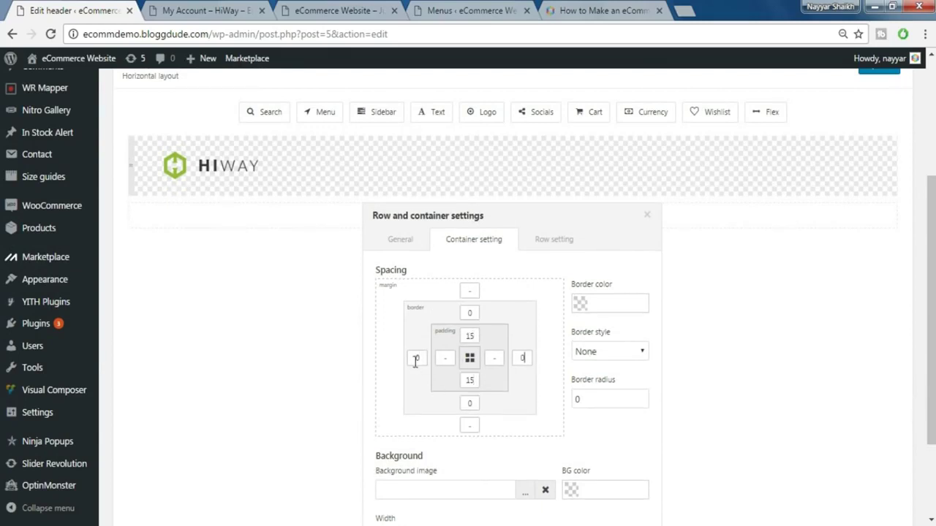
pyautogui.click(549, 243)
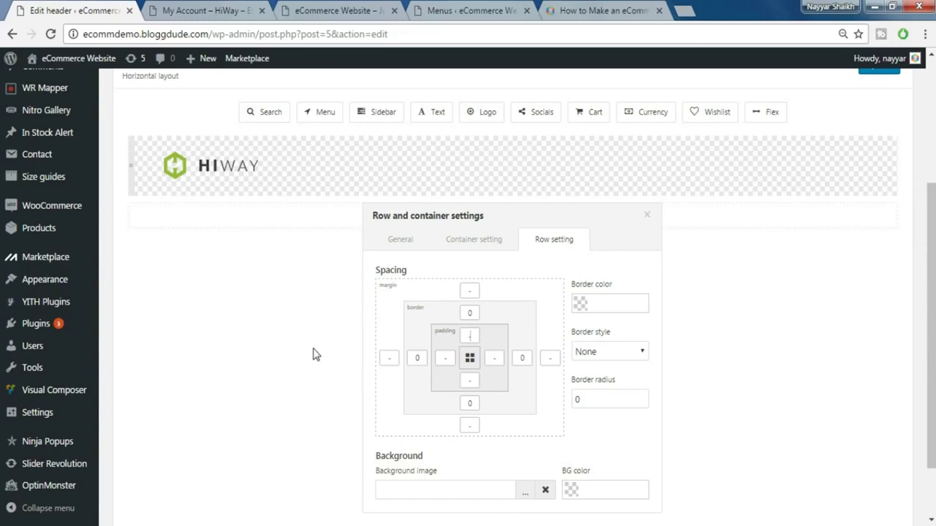
pyautogui.write('15')
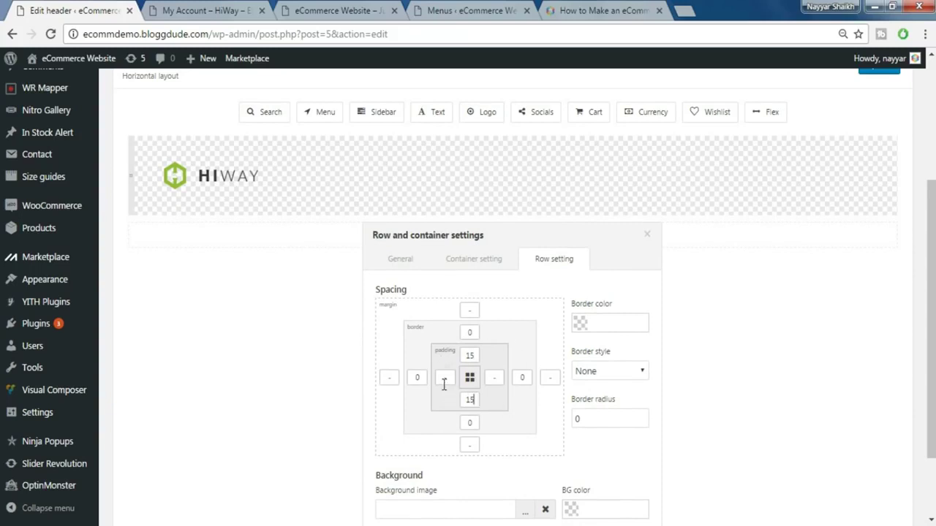
# - Clear the container's top and bottom padding, then check the live header on My Account
pyautogui.click(468, 268)
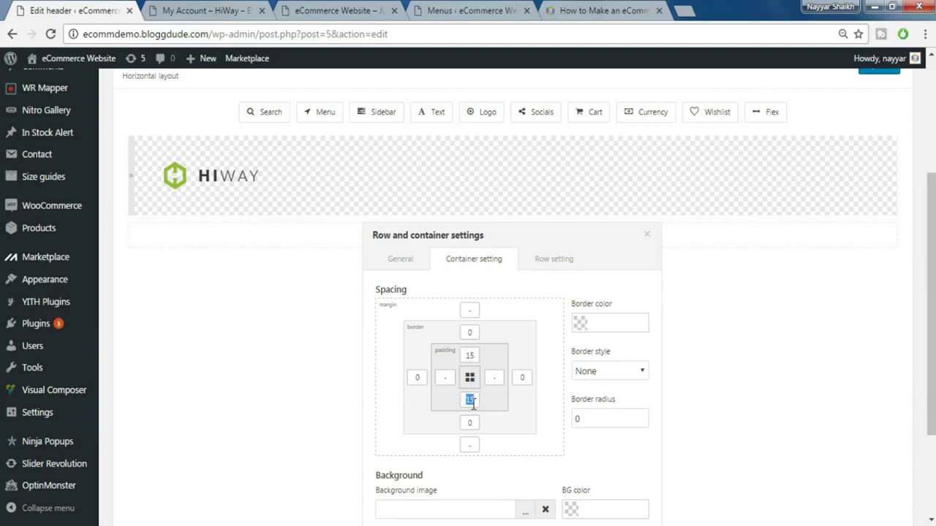
pyautogui.press('BackSpace')
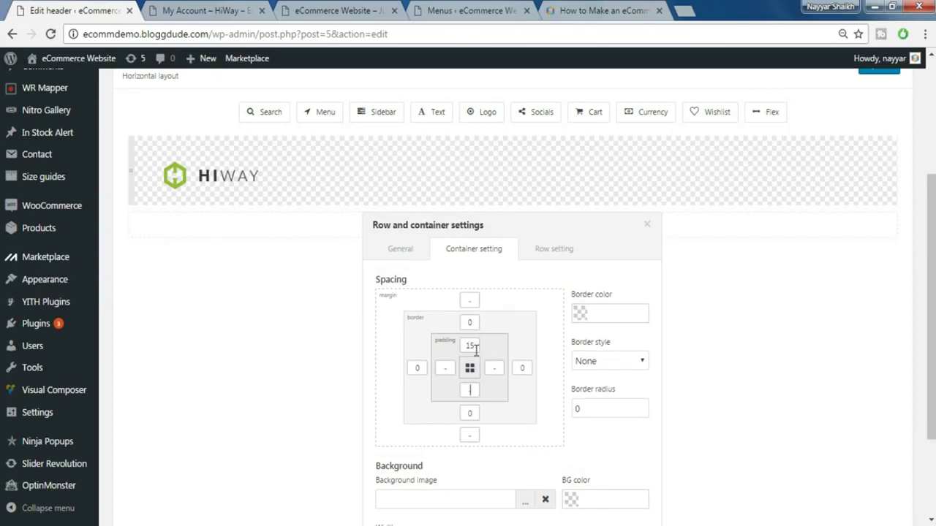
pyautogui.press('BackSpace')
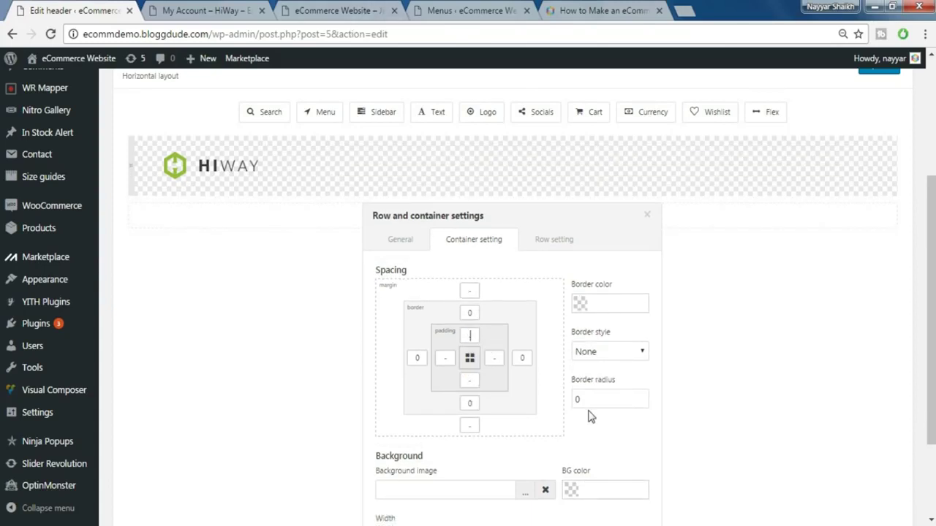
pyautogui.scroll(-1, 591, 417)
pyautogui.click(554, 167)
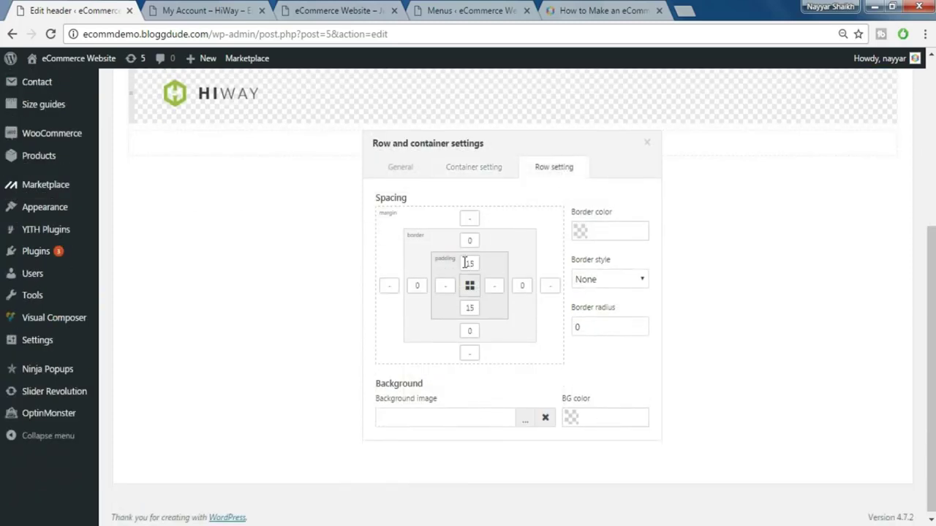
pyautogui.click(482, 167)
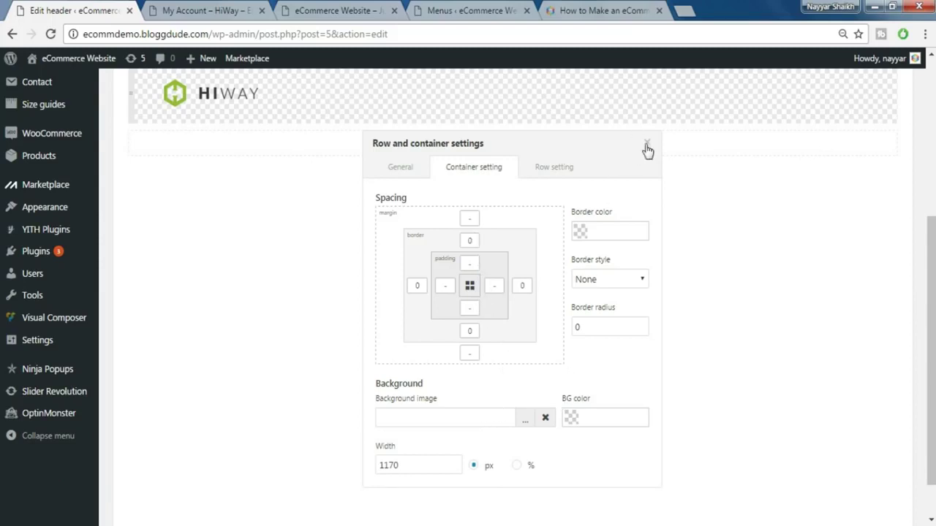
pyautogui.click(647, 144)
pyautogui.click(204, 10)
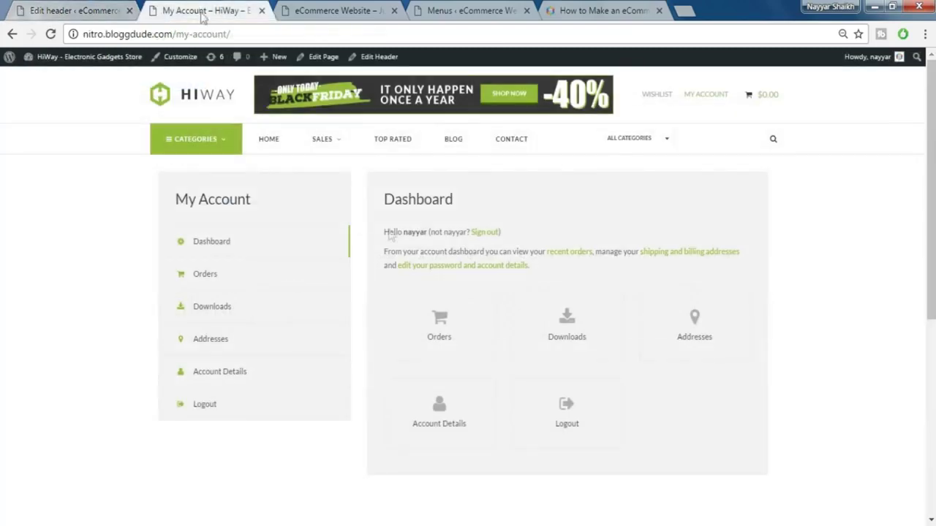
pyautogui.click(44, 11)
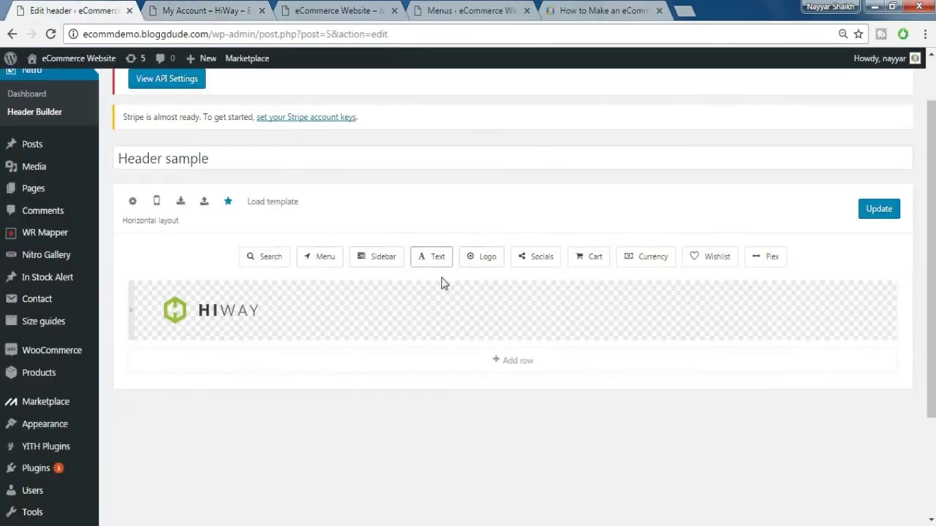
# - Add a Text element after the HIWAY logo and delete its placeholder word 'Text'
pyautogui.moveTo(432, 256); pyautogui.dragTo(417, 306)
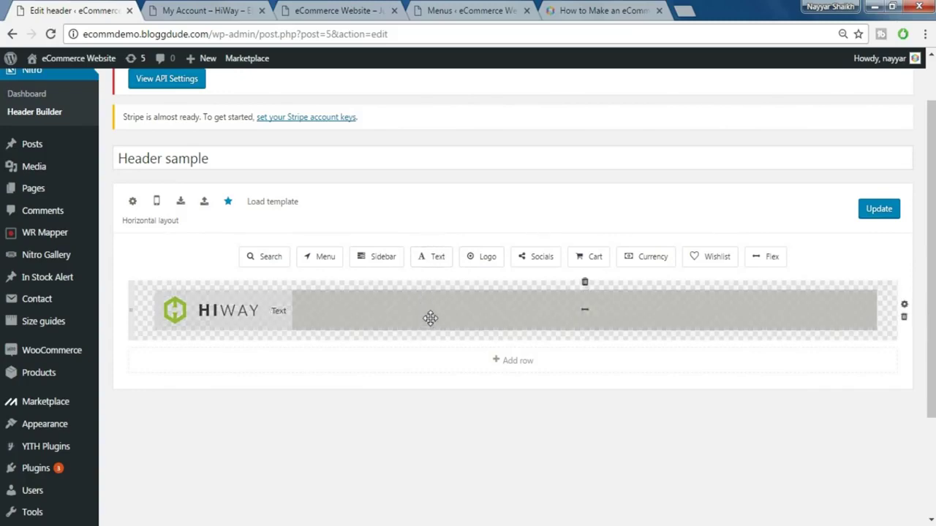
pyautogui.scroll(-1, 434, 315)
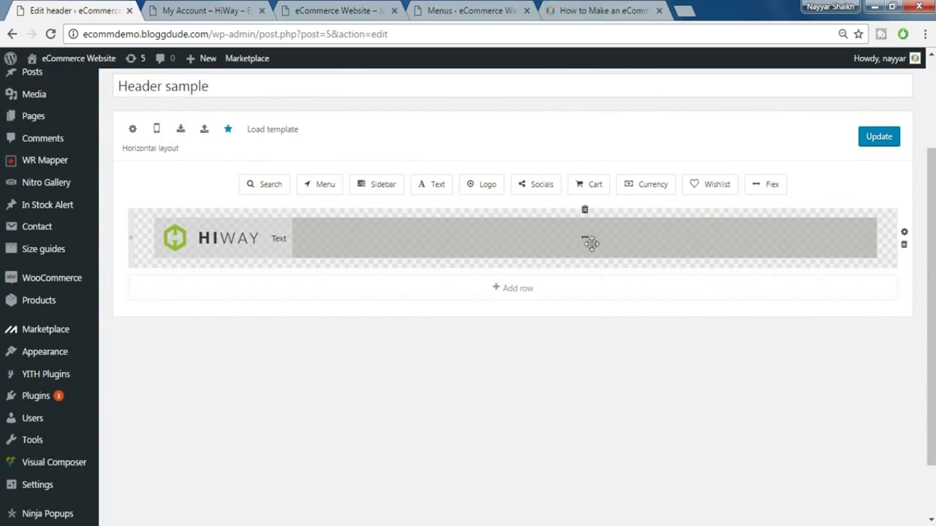
pyautogui.click(281, 239)
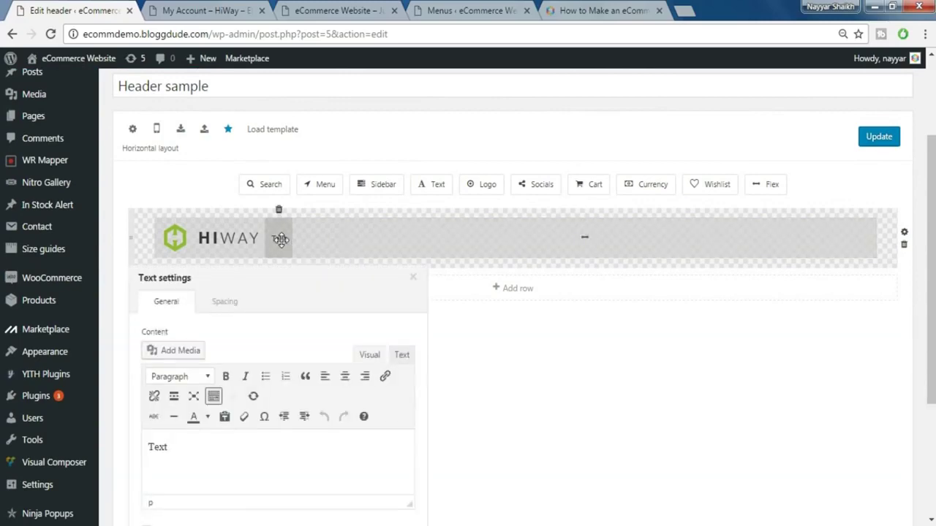
pyautogui.scroll(-2, 296, 271)
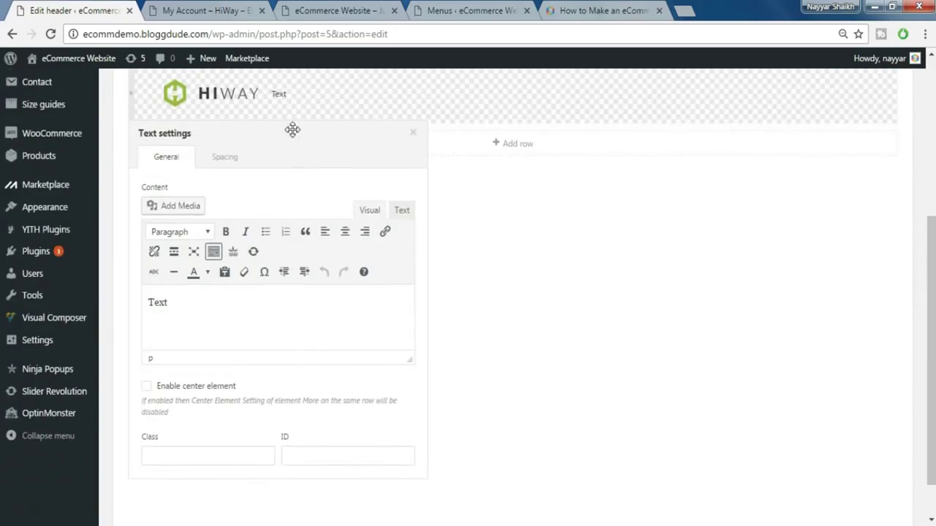
pyautogui.tripleClick(221, 316)
pyautogui.press('BackSpace')
# - Upload the Head2 banner image through Add Media and insert it into the text element
pyautogui.click(183, 207)
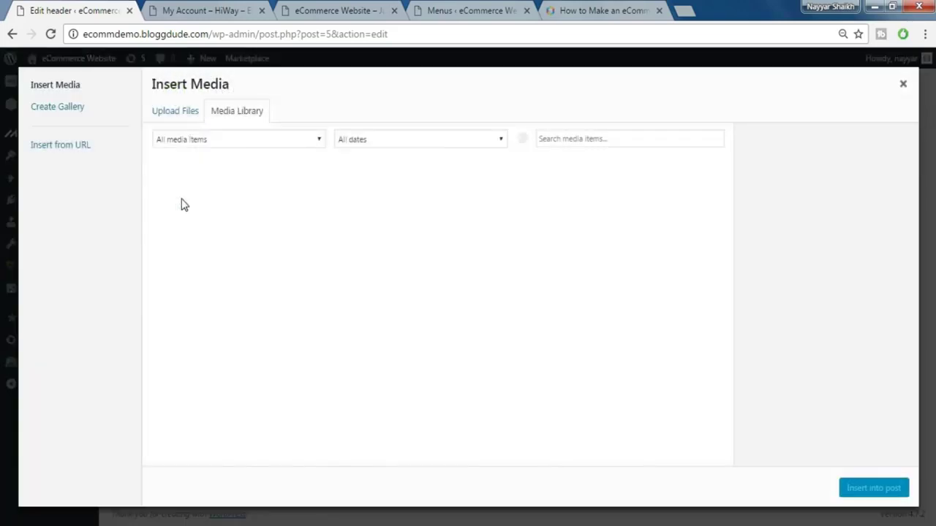
pyautogui.click(177, 116)
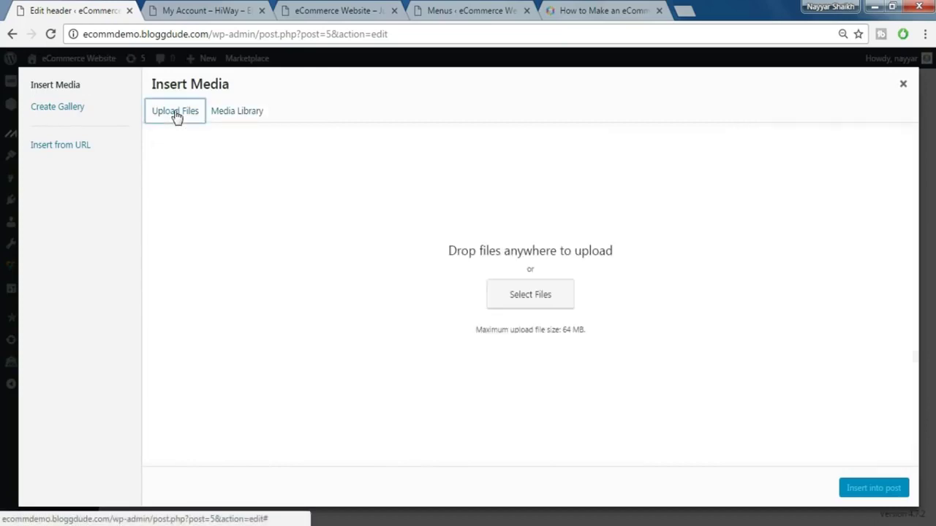
pyautogui.click(526, 301)
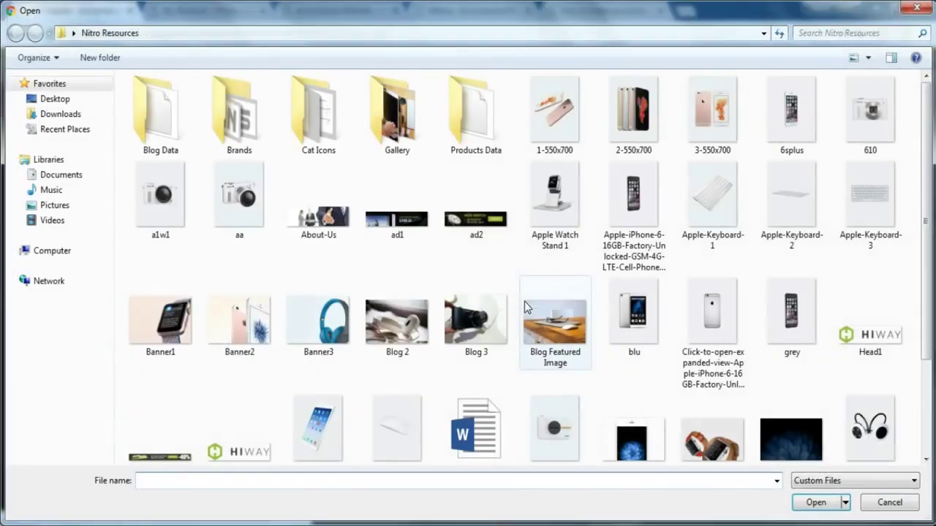
pyautogui.click(177, 435)
pyautogui.scroll(-3, 241, 395)
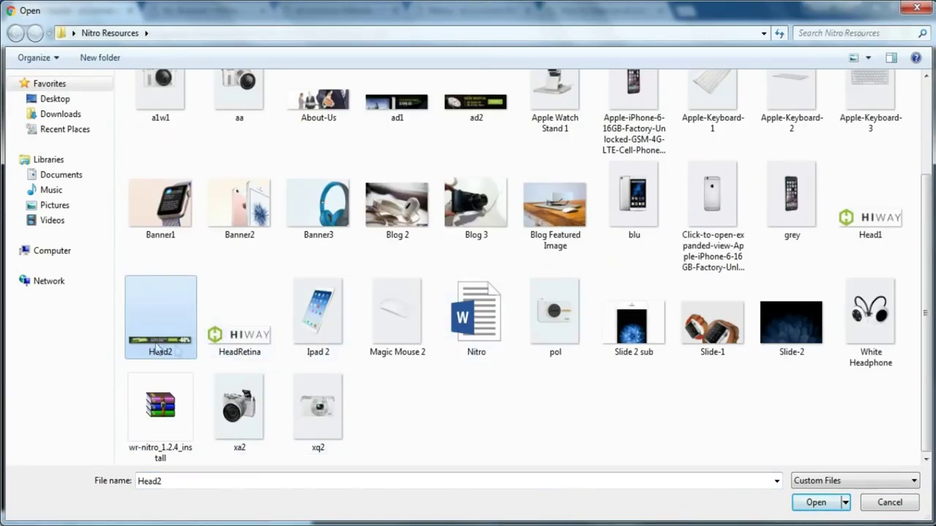
pyautogui.click(815, 503)
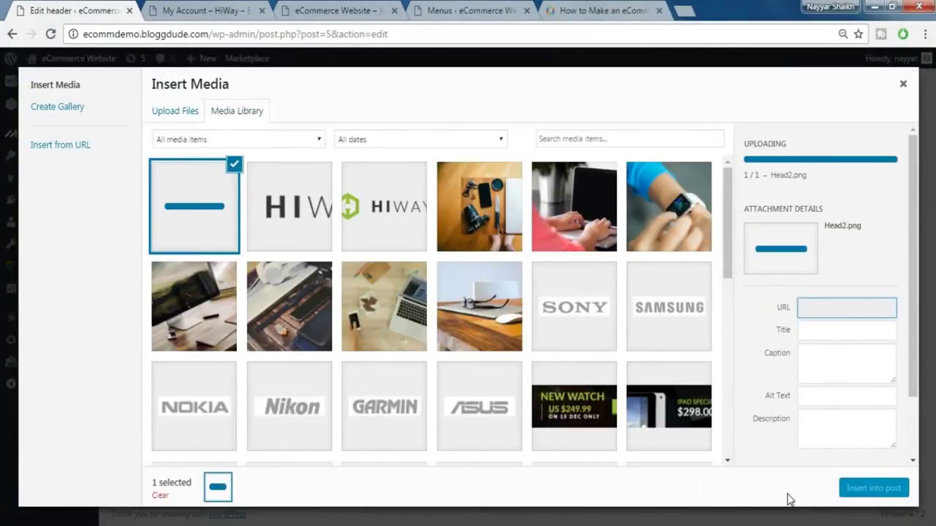
pyautogui.click(874, 488)
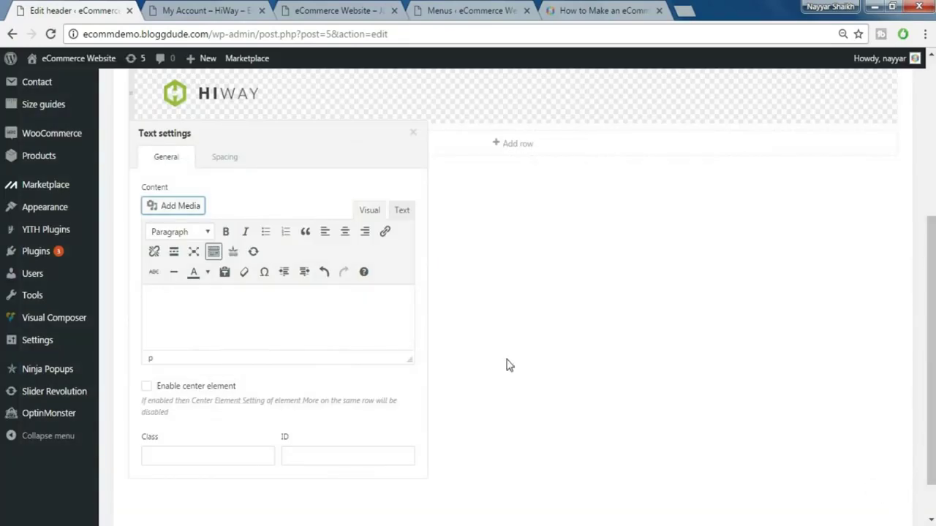
# - Give the banner's text element 0 top and bottom padding and a 15 left margin
pyautogui.click(224, 159)
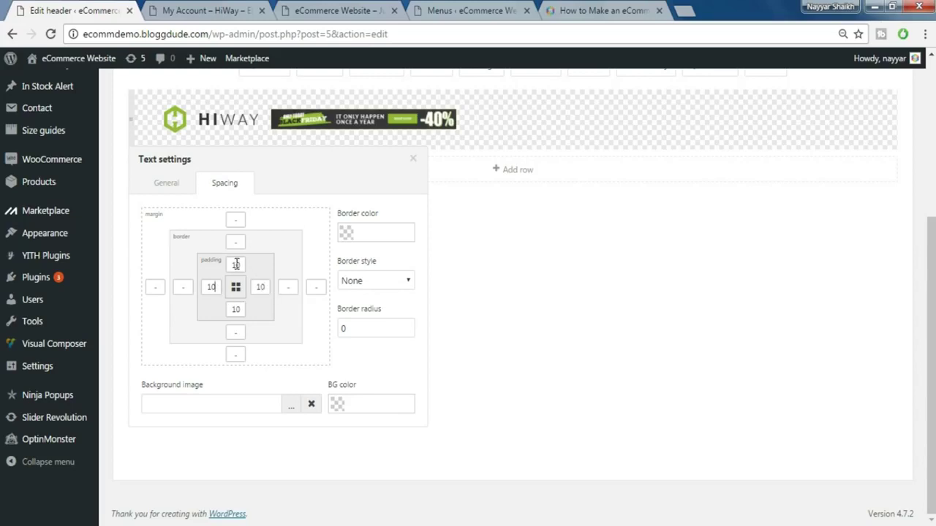
pyautogui.click(234, 310)
pyautogui.write('0')
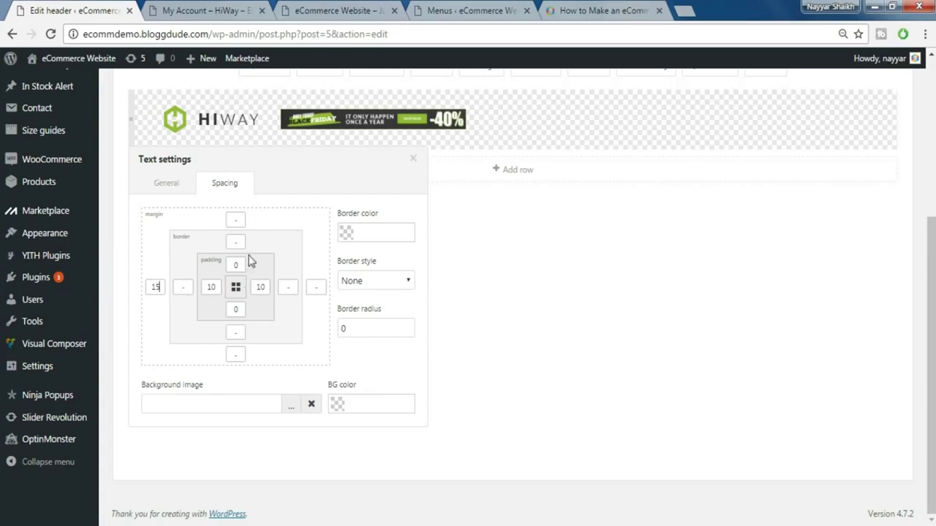
pyautogui.click(167, 187)
pyautogui.click(236, 303)
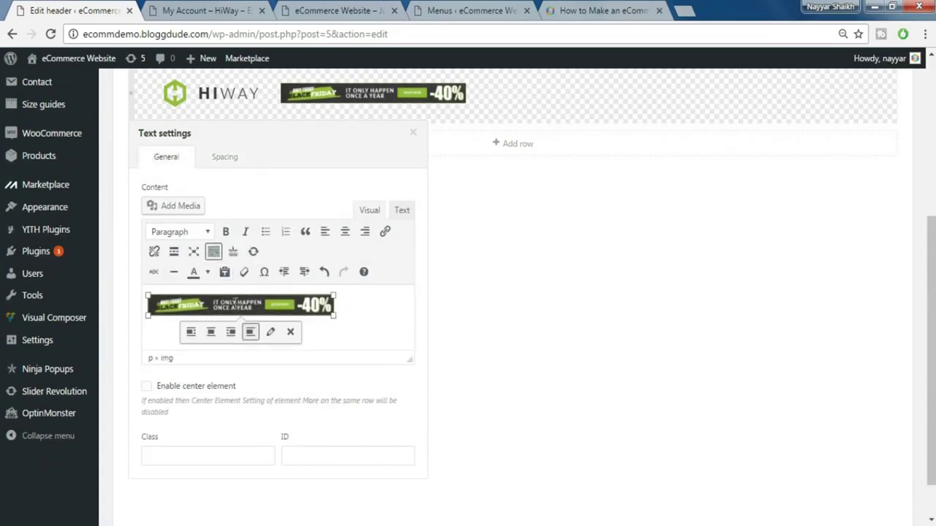
# - Drag the Head2 banner's corner handles to enlarge it to near full size, then close Text settings
pyautogui.moveTo(334, 316); pyautogui.dragTo(422, 364)
pyautogui.scroll(1, 357, 318)
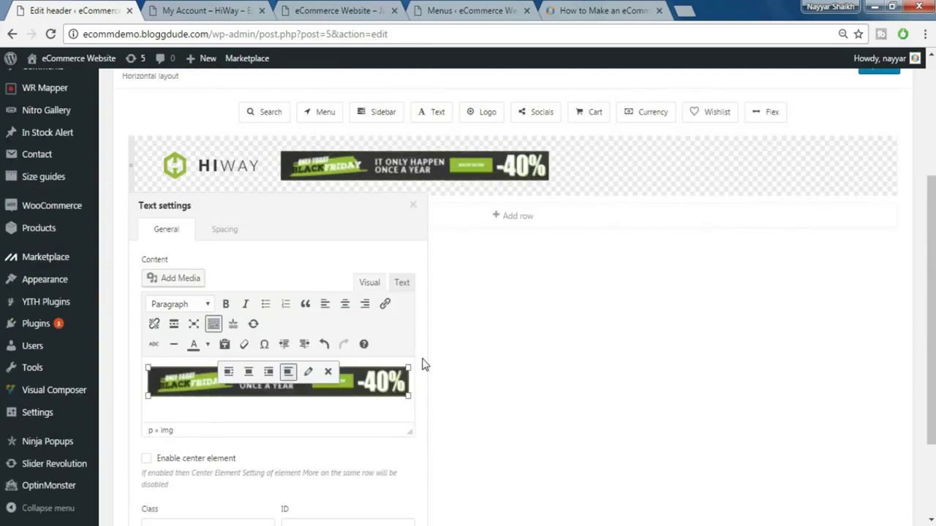
pyautogui.click(149, 400)
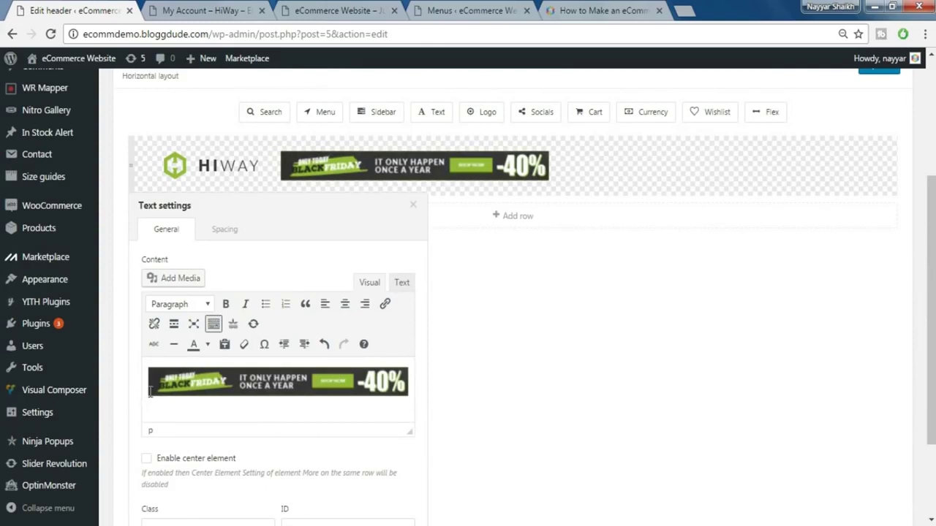
pyautogui.click(151, 391)
pyautogui.moveTo(146, 394); pyautogui.dragTo(114, 424)
pyautogui.moveTo(148, 397); pyautogui.dragTo(80, 424)
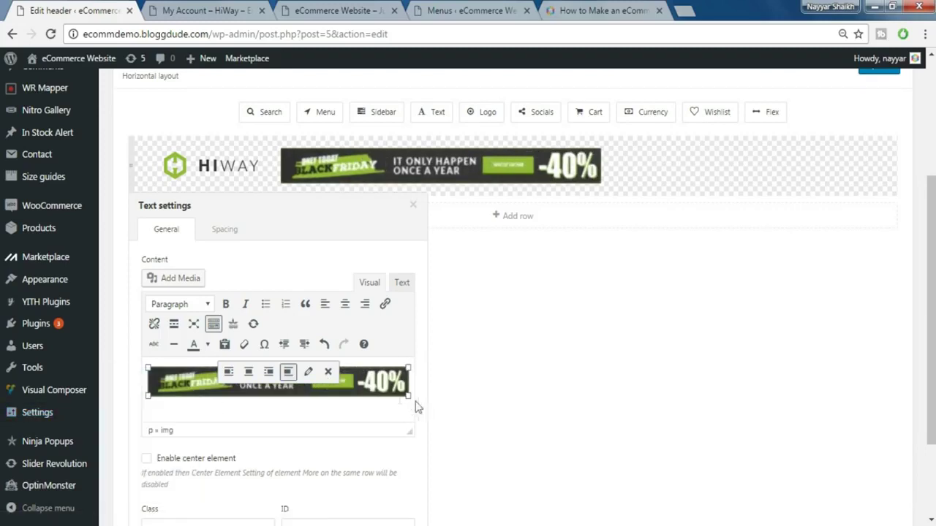
pyautogui.moveTo(410, 397); pyautogui.dragTo(430, 410)
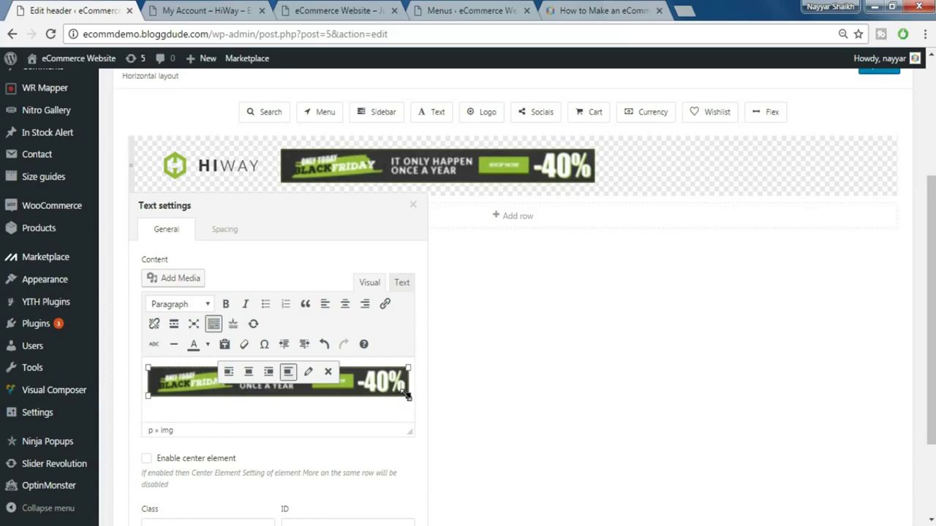
pyautogui.moveTo(408, 396); pyautogui.dragTo(494, 464)
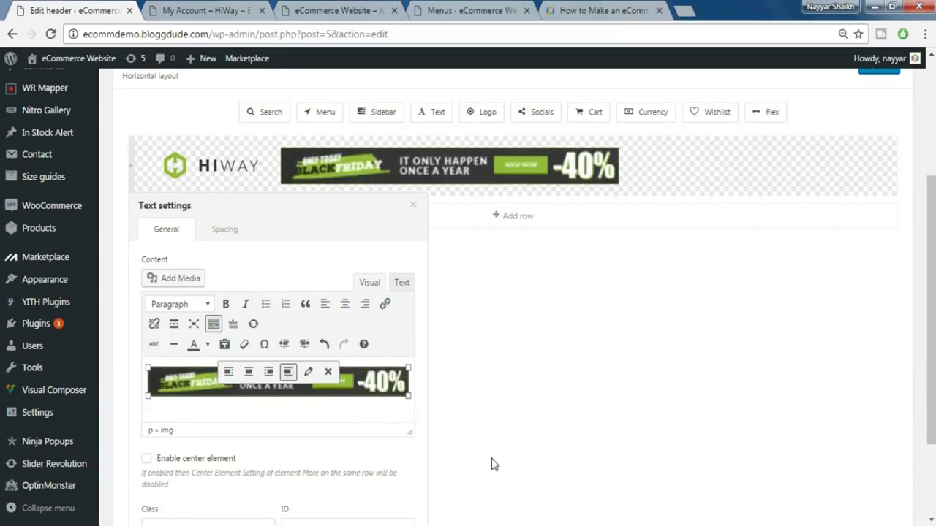
pyautogui.scroll(-1, 344, 387)
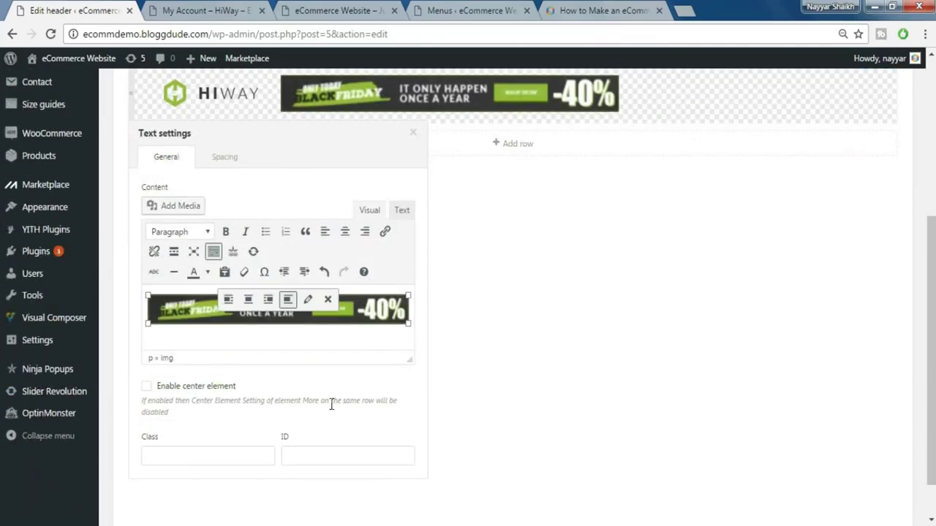
pyautogui.scroll(1, 331, 404)
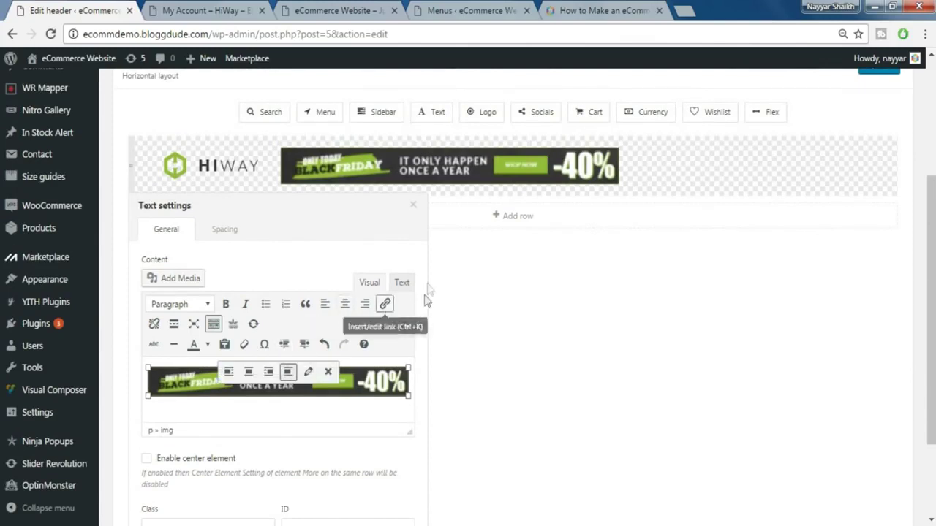
pyautogui.click(413, 206)
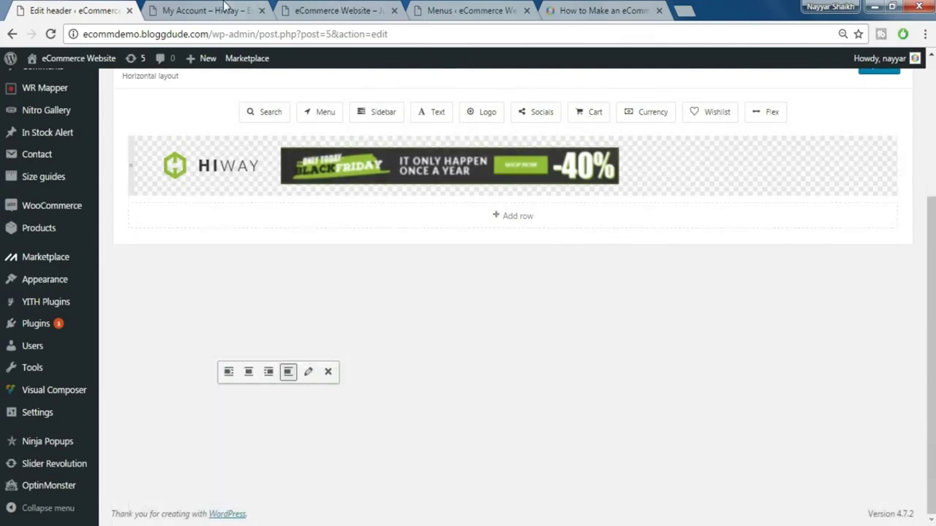
# - Add a Menu element after the banner and set it to display TopMenu
pyautogui.hotkey('ctrl', 'Tab')
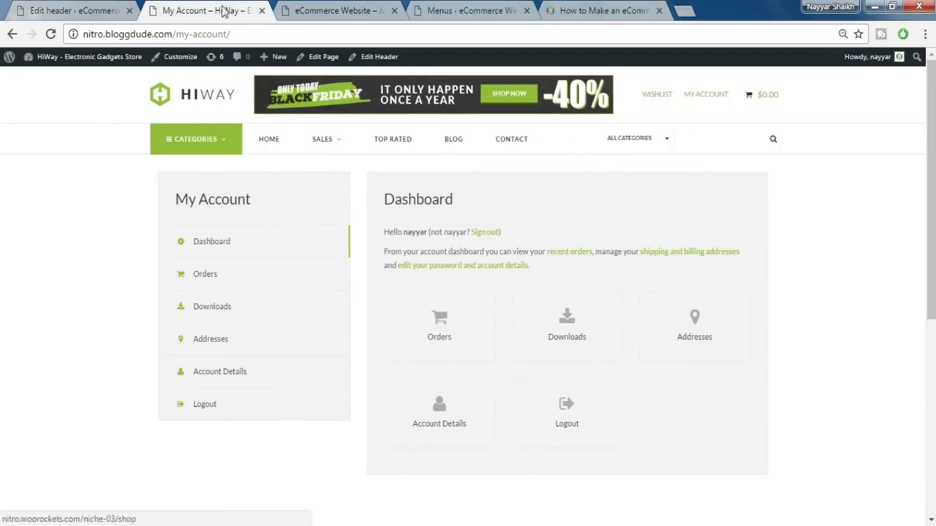
pyautogui.click(100, 8)
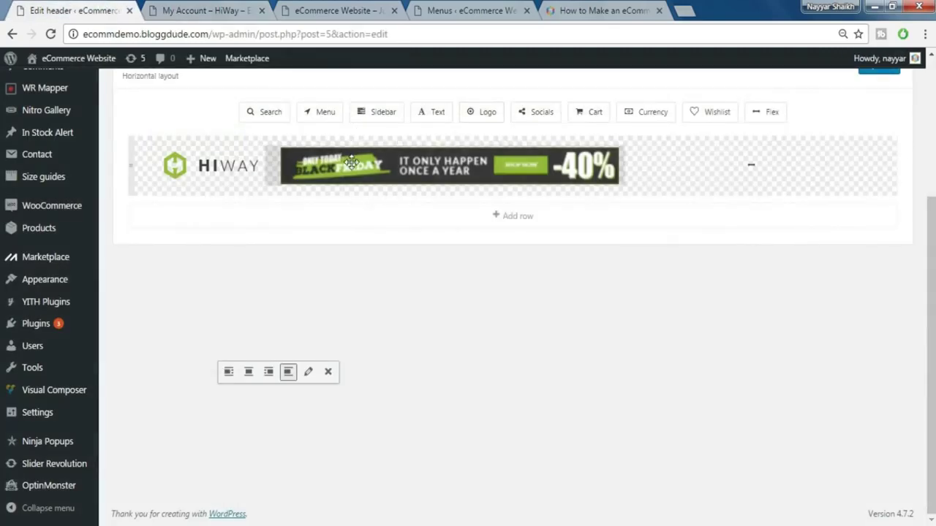
pyautogui.scroll(2, 321, 135)
pyautogui.moveTo(324, 184); pyautogui.dragTo(702, 247)
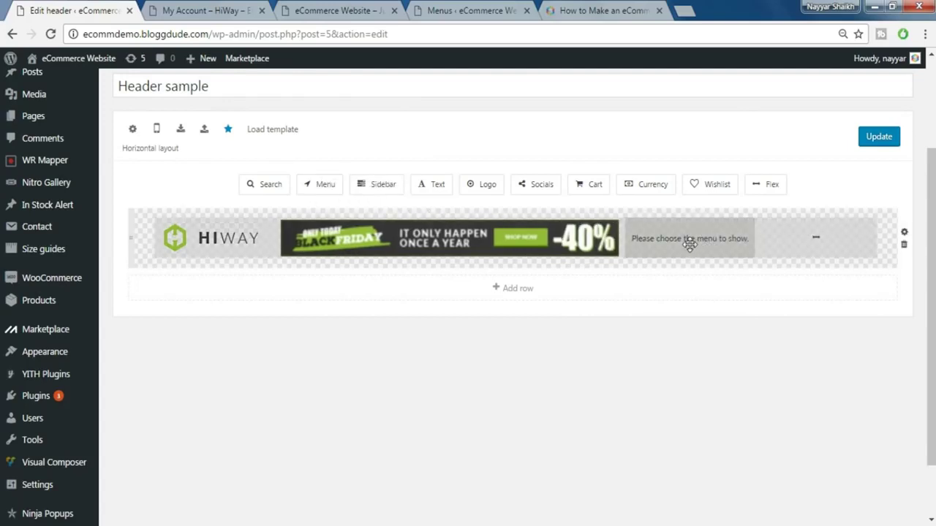
pyautogui.click(689, 244)
pyautogui.scroll(-1, 721, 303)
pyautogui.click(617, 282)
pyautogui.click(609, 335)
pyautogui.scroll(-1, 767, 373)
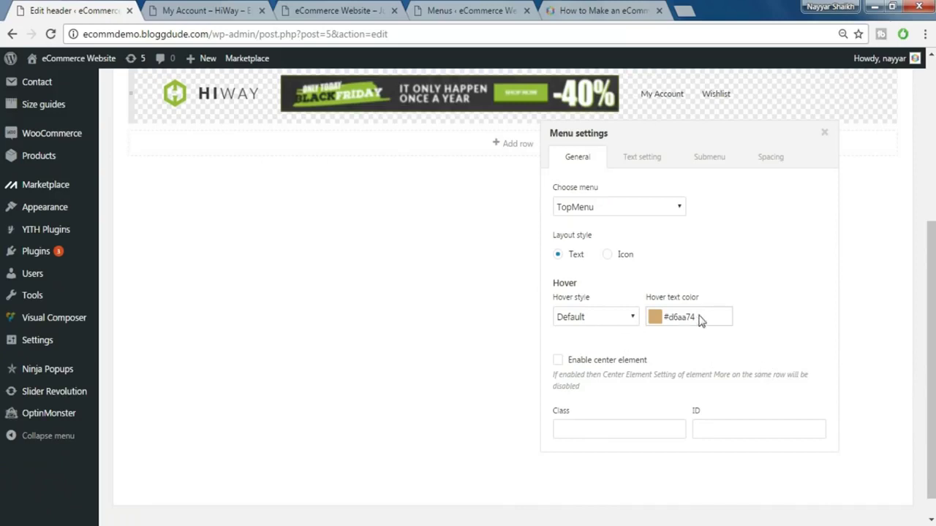
# - Style the TopMenu with font size 12, line height 14 and item spacing 22
pyautogui.click(651, 169)
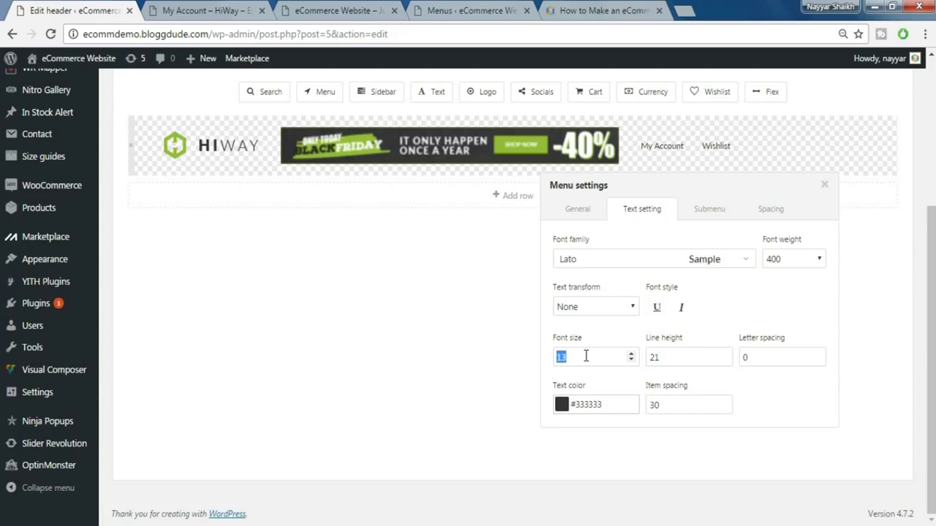
pyautogui.write('12')
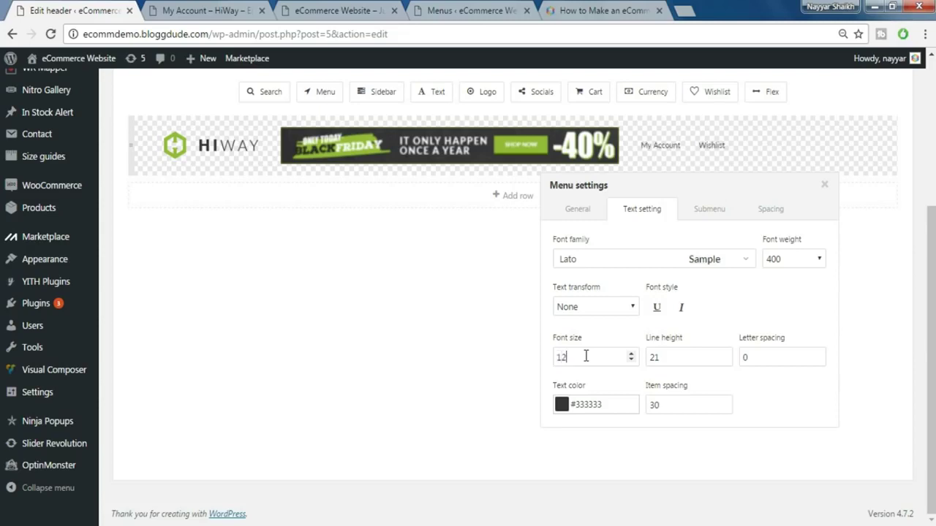
pyautogui.doubleClick(668, 357)
pyautogui.doubleClick(694, 406)
pyautogui.write('22')
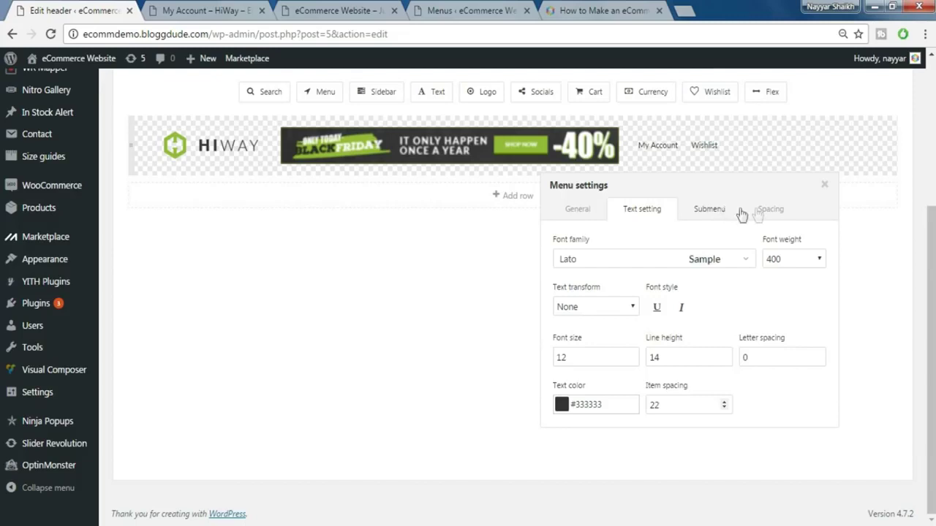
pyautogui.click(769, 210)
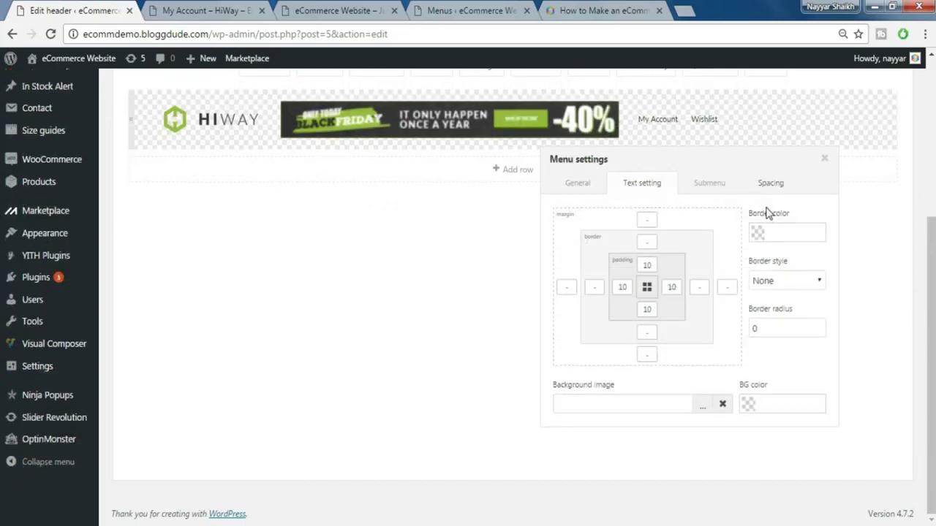
pyautogui.click(825, 161)
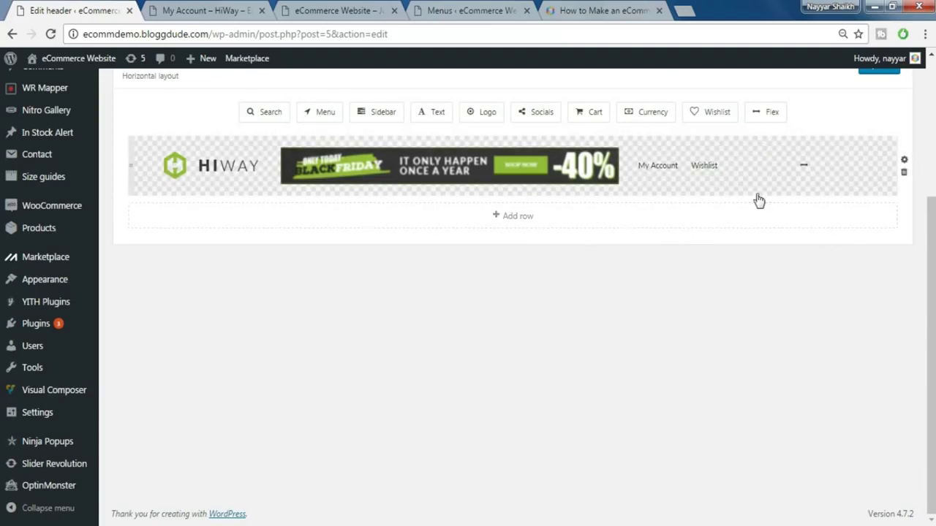
# - Add the $686 Cart element at the row's end, keeping its original price and hover colours
pyautogui.moveTo(590, 112); pyautogui.dragTo(791, 164)
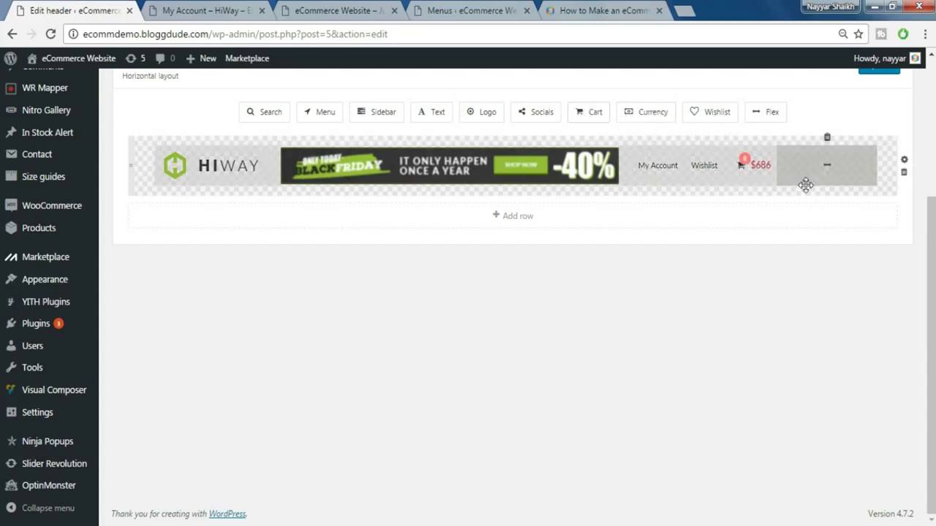
pyautogui.click(760, 165)
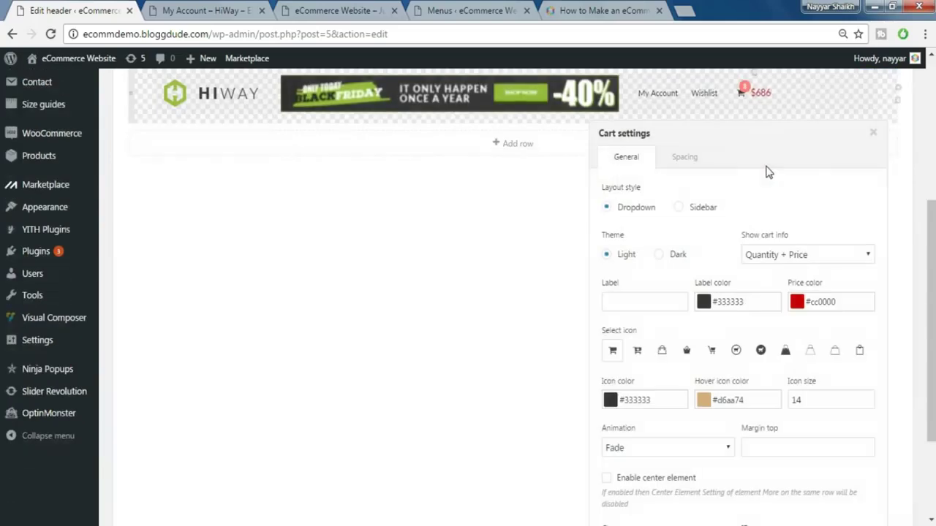
pyautogui.click(798, 303)
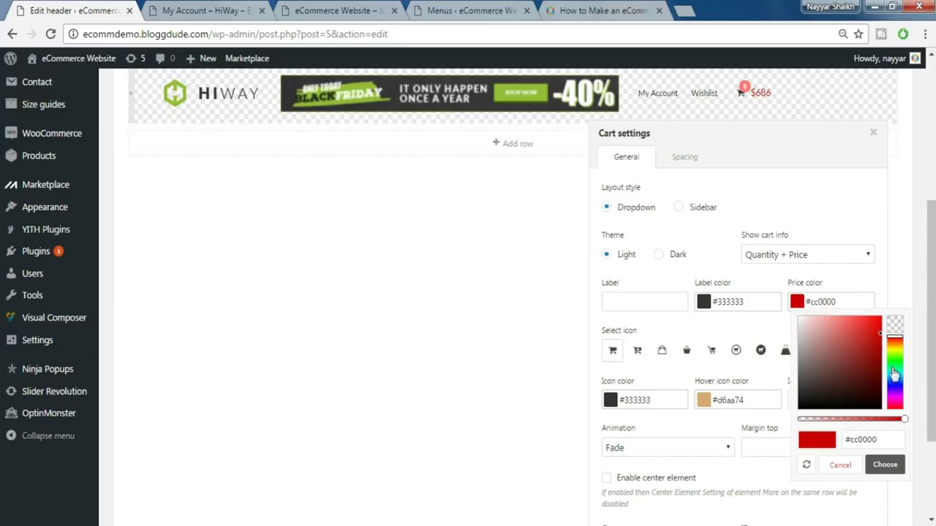
pyautogui.moveTo(894, 373); pyautogui.dragTo(894, 353)
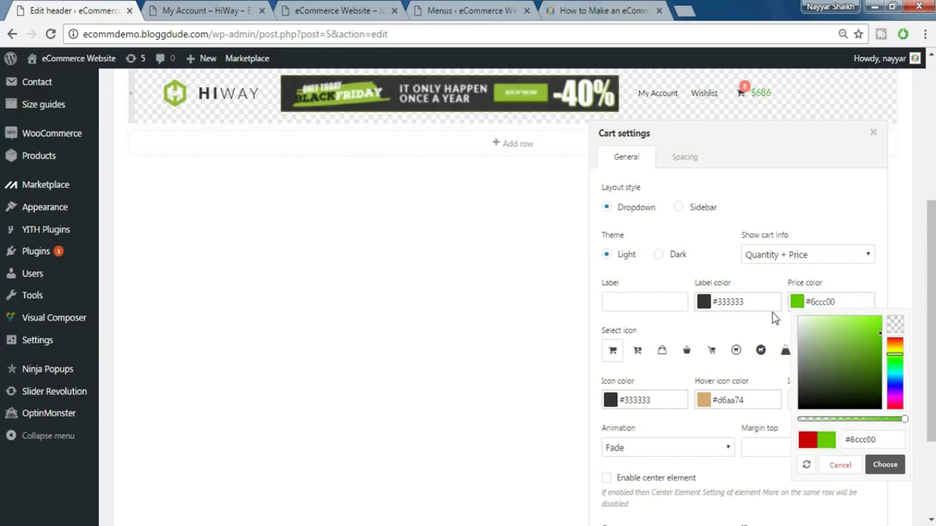
pyautogui.click(768, 333)
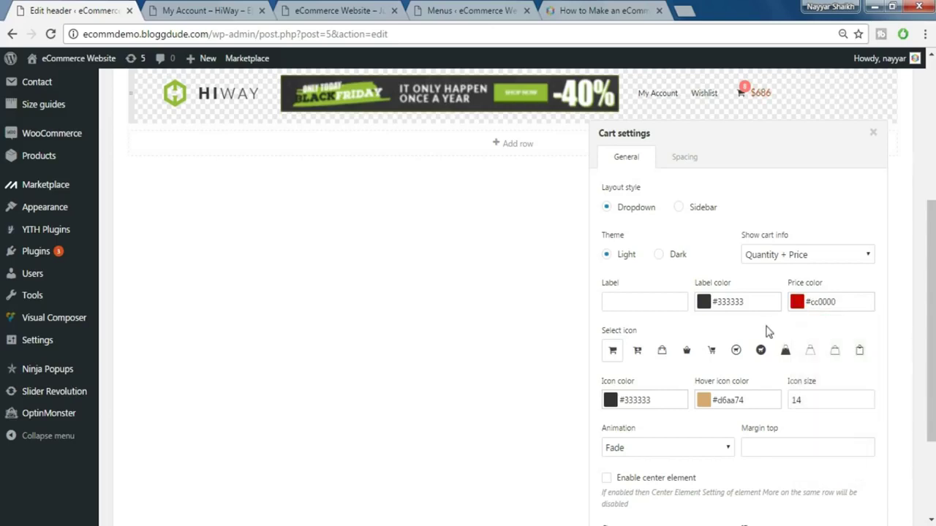
pyautogui.click(703, 399)
pyautogui.click(801, 270)
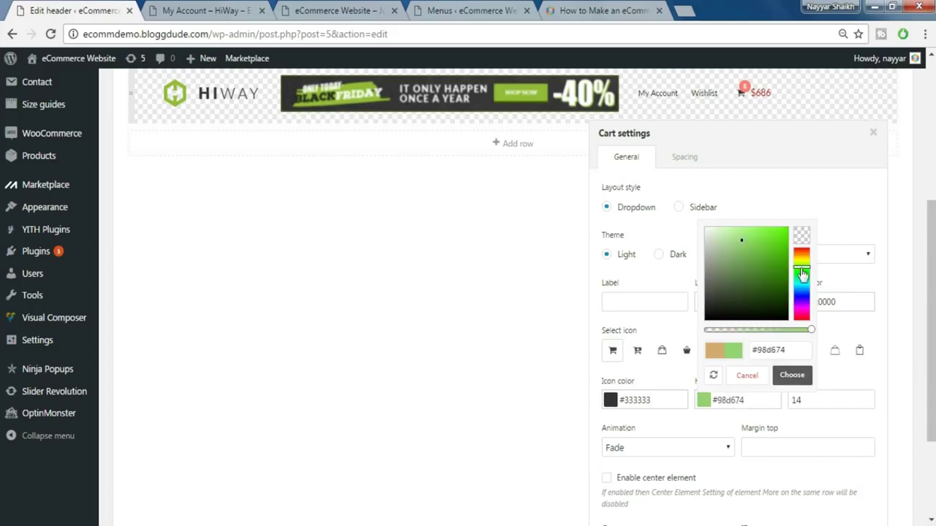
pyautogui.click(663, 378)
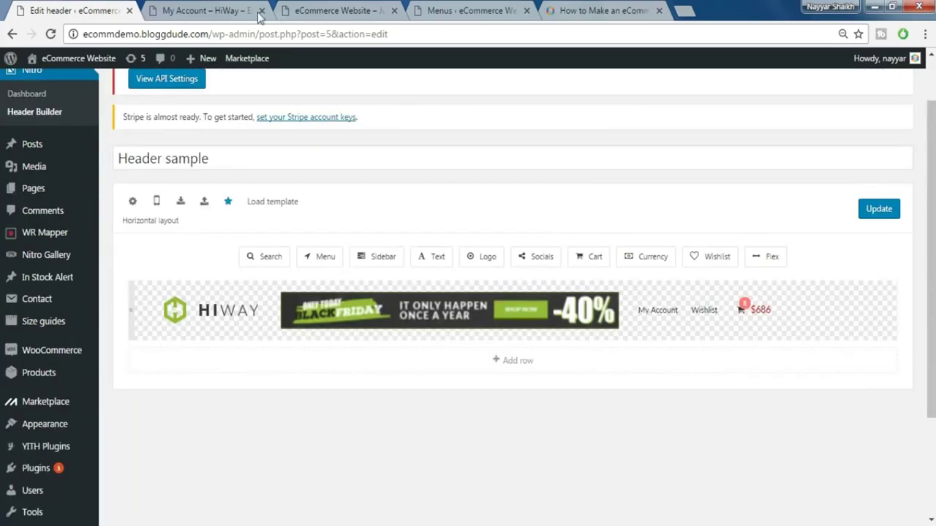
# - Add a second header row holding a Menu element set to MainMenu
pyautogui.click(200, 13)
pyautogui.click(533, 368)
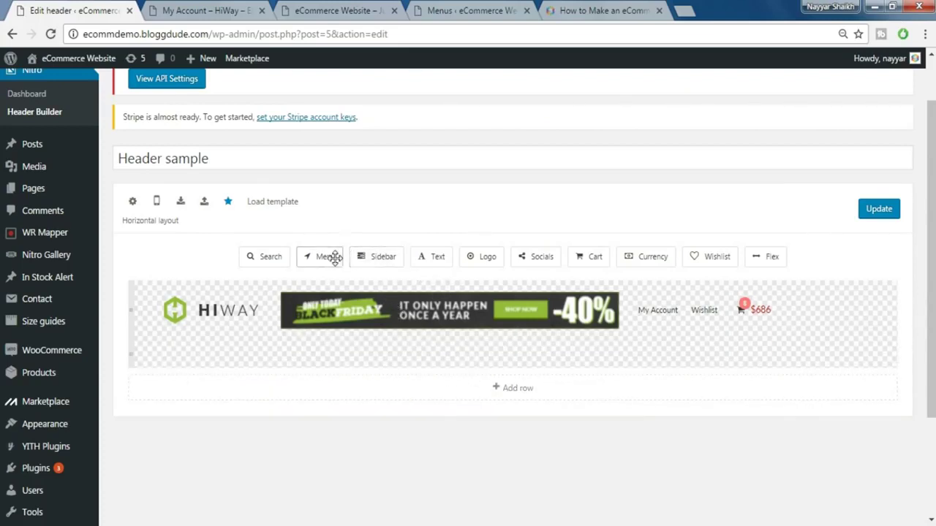
pyautogui.moveTo(324, 257); pyautogui.dragTo(335, 358)
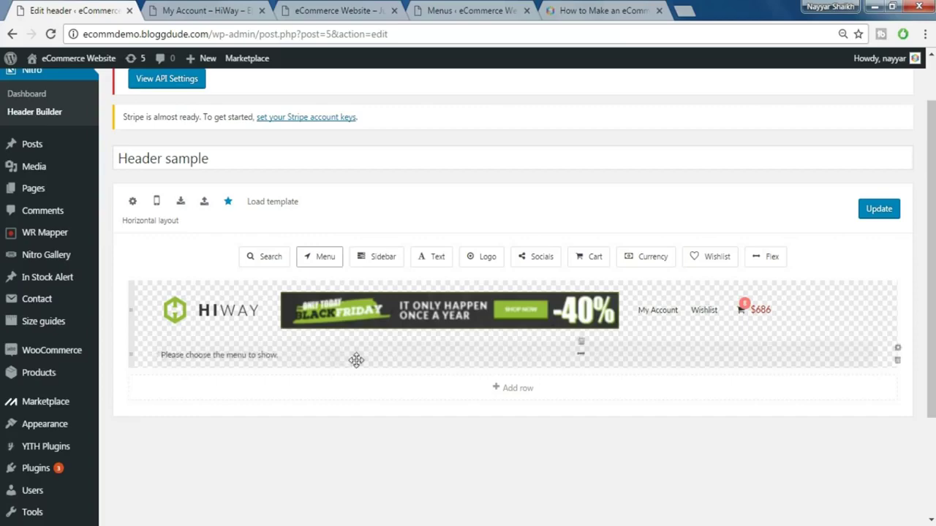
pyautogui.click(249, 357)
pyautogui.scroll(-1, 220, 380)
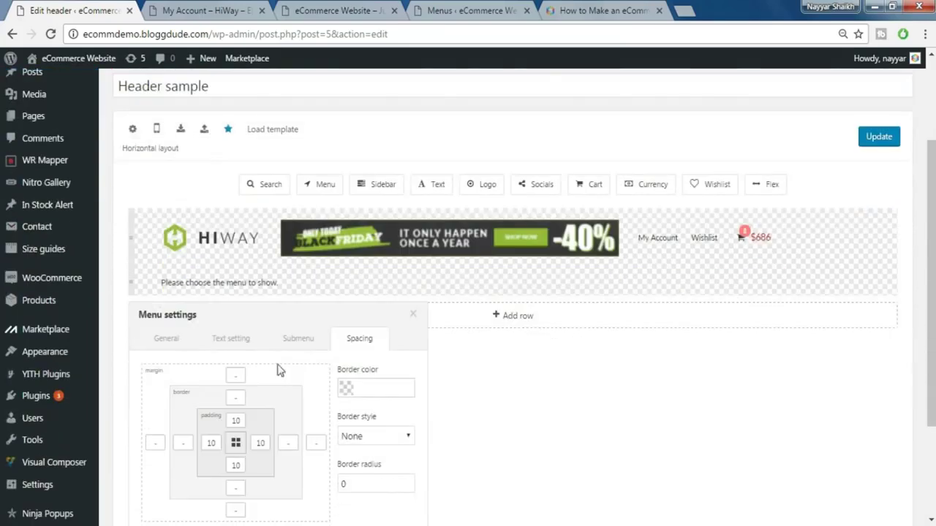
pyautogui.click(164, 338)
pyautogui.scroll(-2, 292, 354)
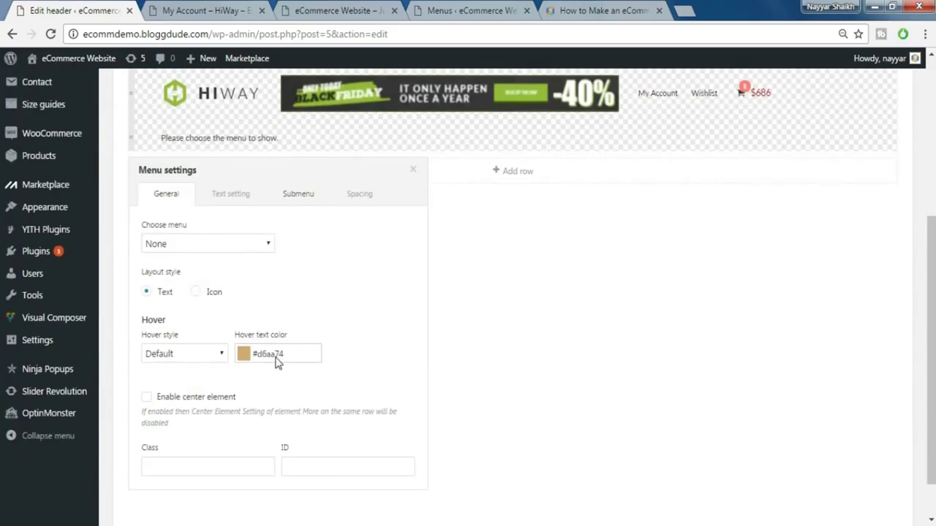
pyautogui.click(208, 246)
pyautogui.click(193, 287)
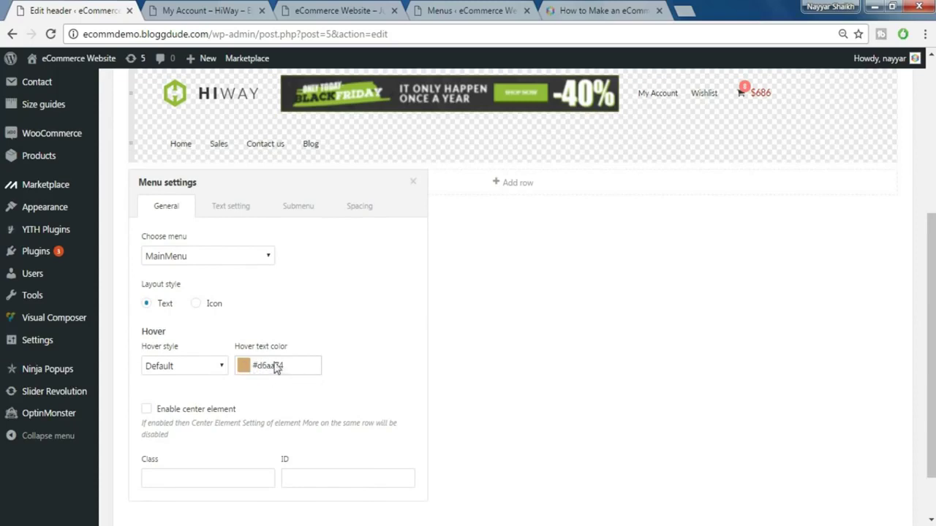
# - Try a green menu hover text colour, then cancel to keep the original
pyautogui.scroll(-2, 309, 382)
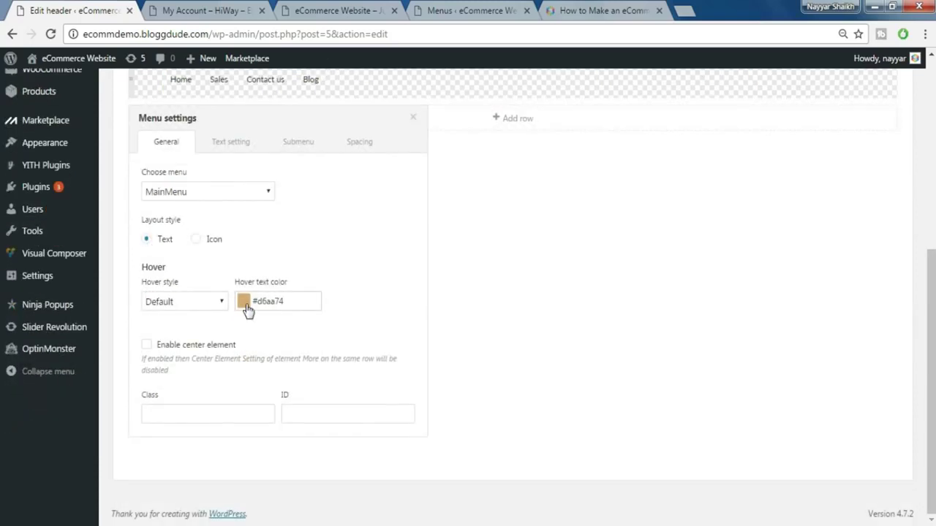
pyautogui.click(244, 304)
pyautogui.moveTo(344, 352); pyautogui.dragTo(344, 364)
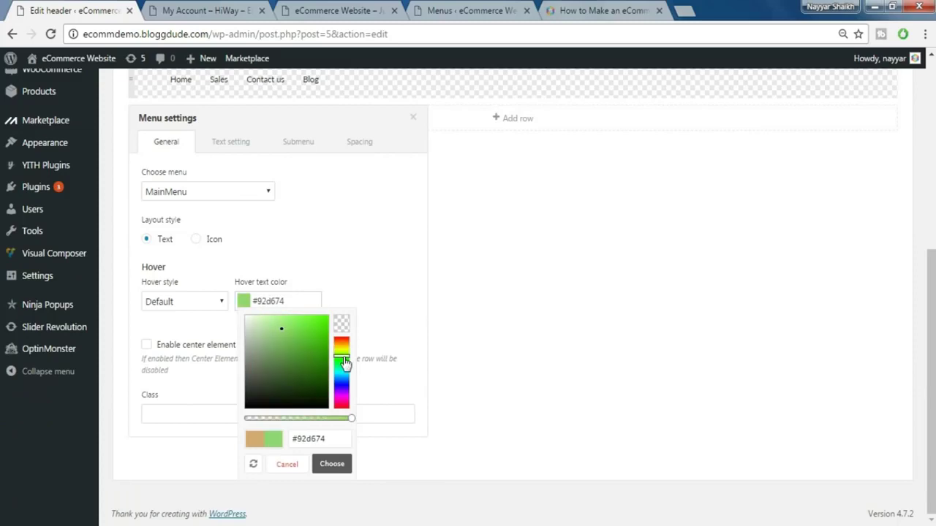
pyautogui.click(357, 298)
# - Make the main menu links weight 700, uppercase, font size 11 and line height 34
pyautogui.scroll(2, 361, 300)
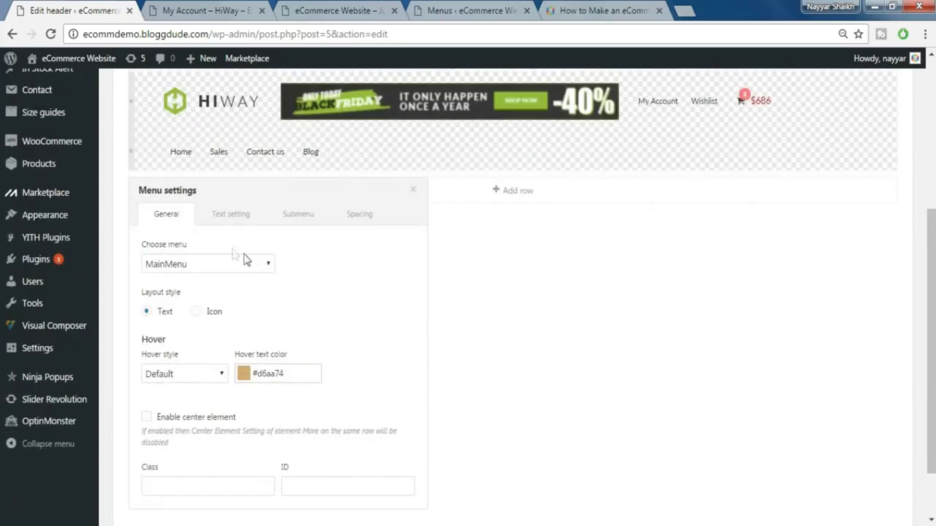
pyautogui.click(234, 224)
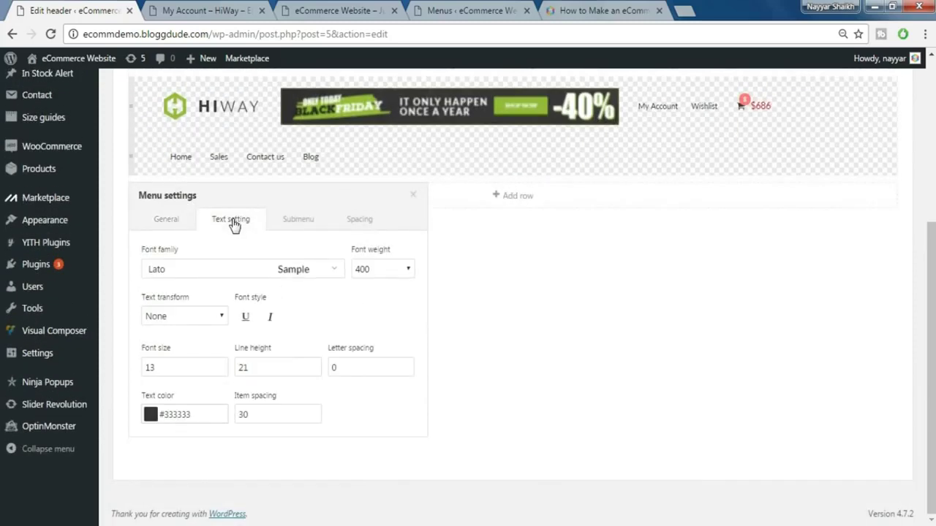
pyautogui.click(381, 276)
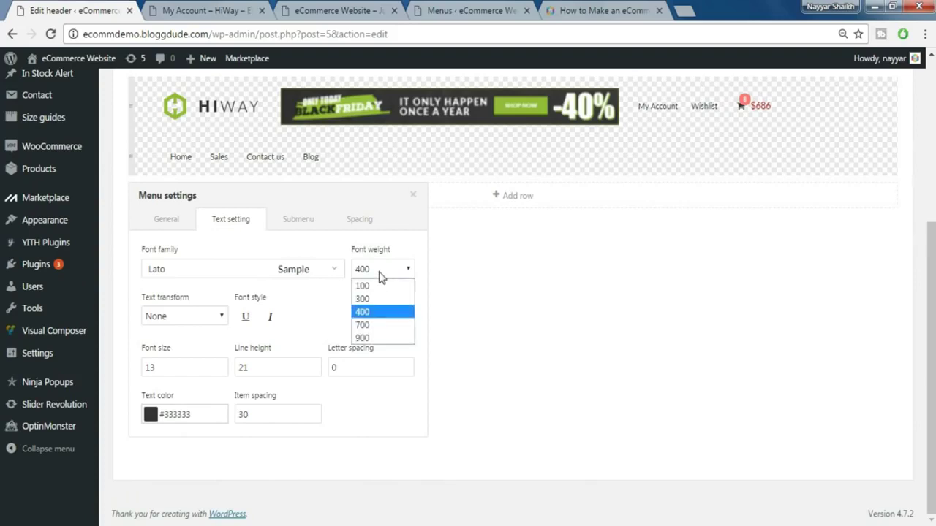
pyautogui.click(371, 324)
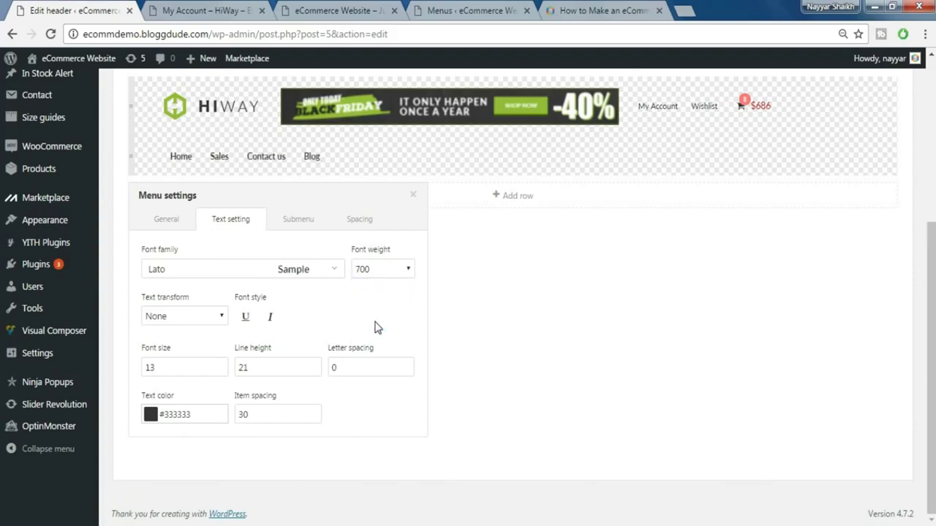
pyautogui.click(211, 316)
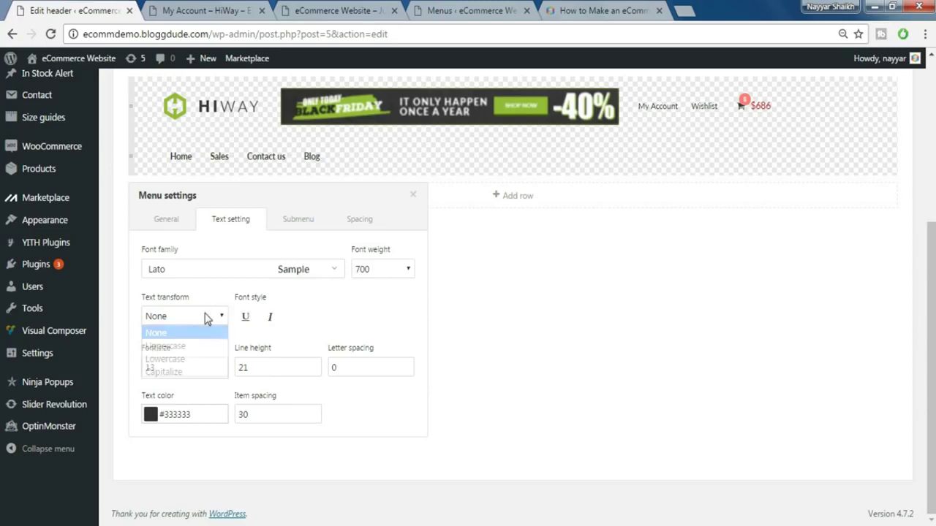
pyautogui.click(194, 349)
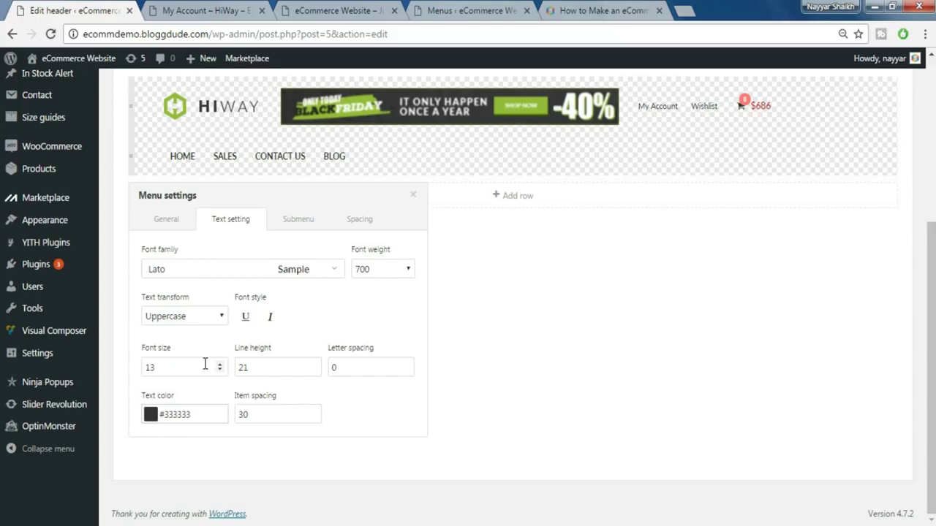
pyautogui.write('11')
pyautogui.moveTo(38, 415)
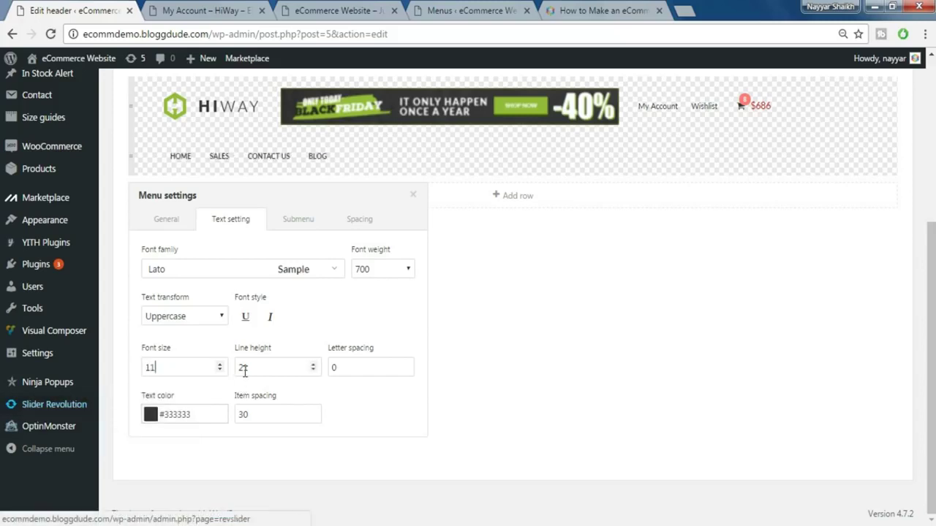
pyautogui.moveTo(244, 368); pyautogui.dragTo(257, 367)
pyautogui.write('3')
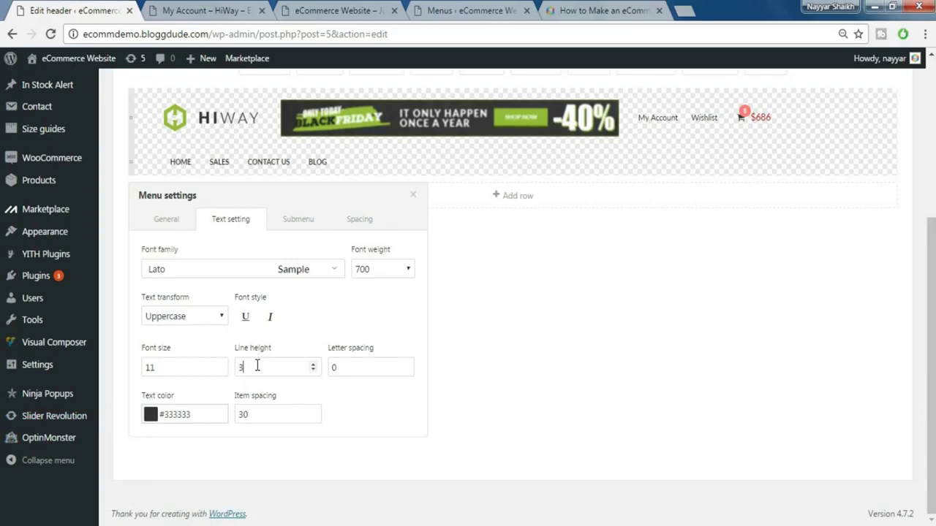
pyautogui.write('4')
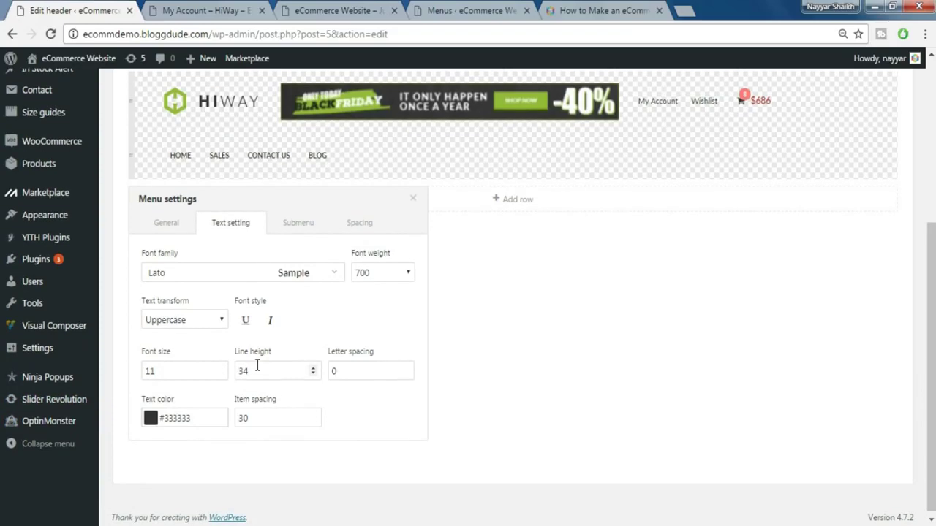
# - Increase the menu letter spacing slightly and make the submenu text uppercase
pyautogui.click(405, 368)
pyautogui.click(298, 224)
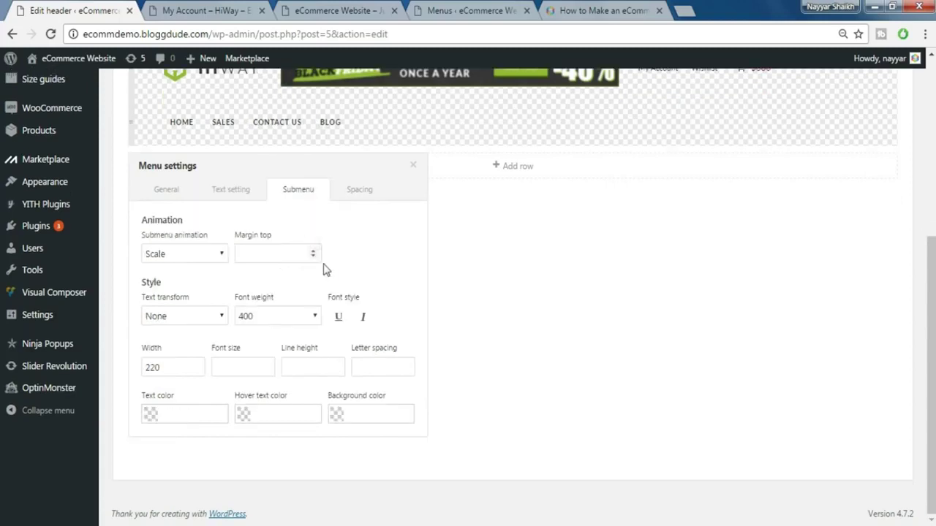
pyautogui.click(195, 318)
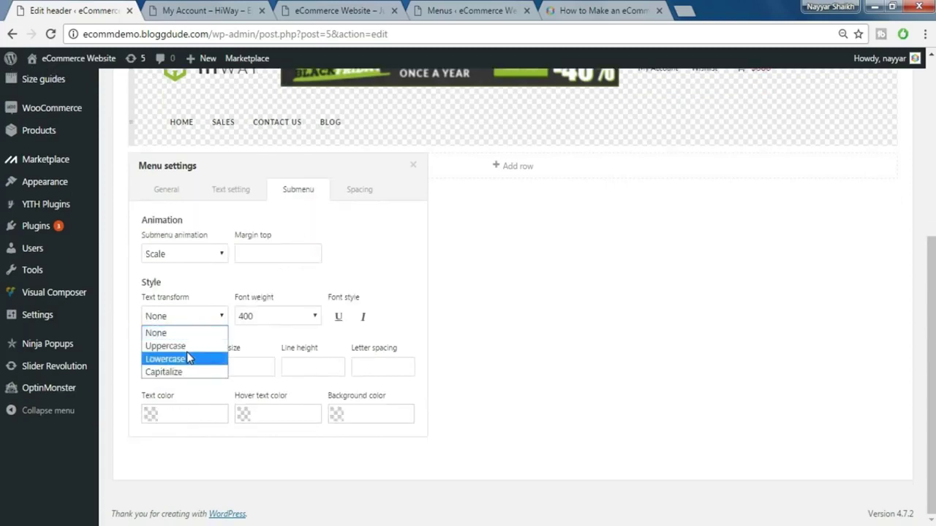
pyautogui.click(188, 345)
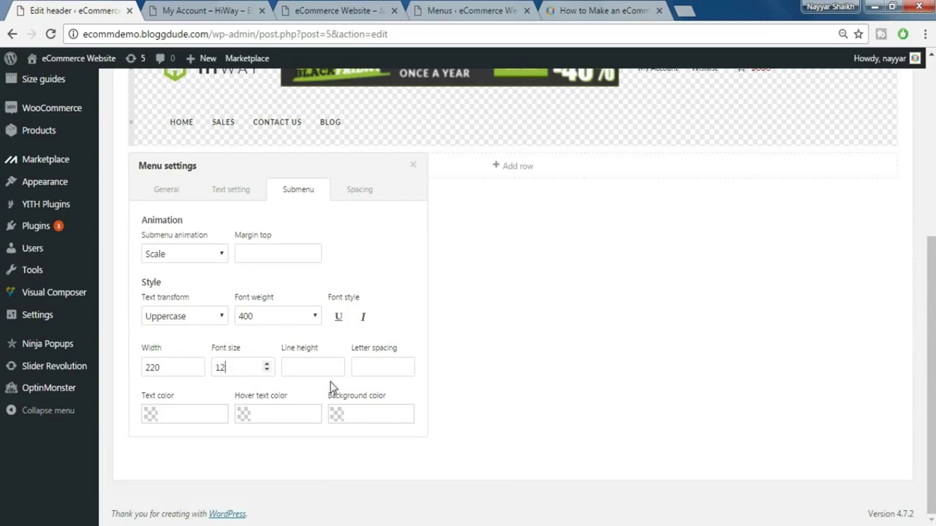
# - Set the main menu's top and bottom padding to 0 and close its settings
pyautogui.click(357, 200)
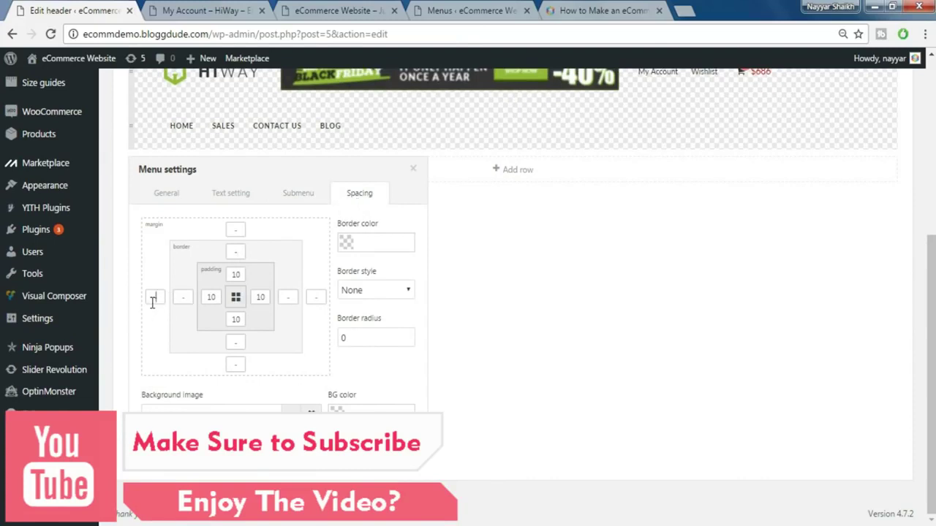
pyautogui.write('-25')
pyautogui.scroll(1, 240, 384)
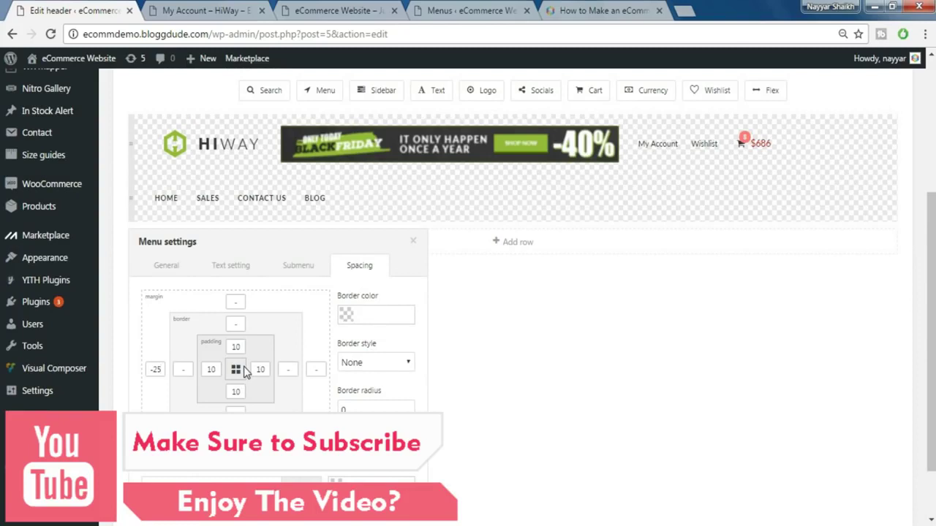
pyautogui.doubleClick(235, 346)
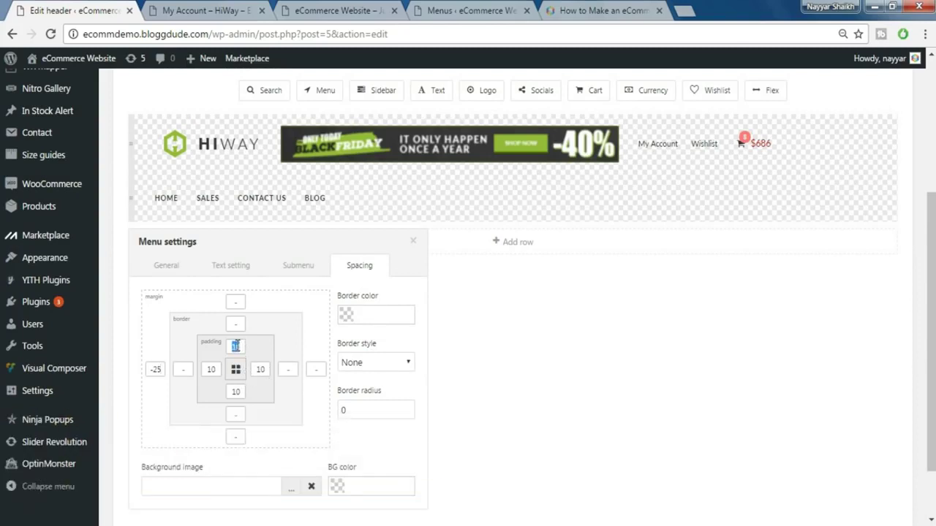
pyautogui.write('0')
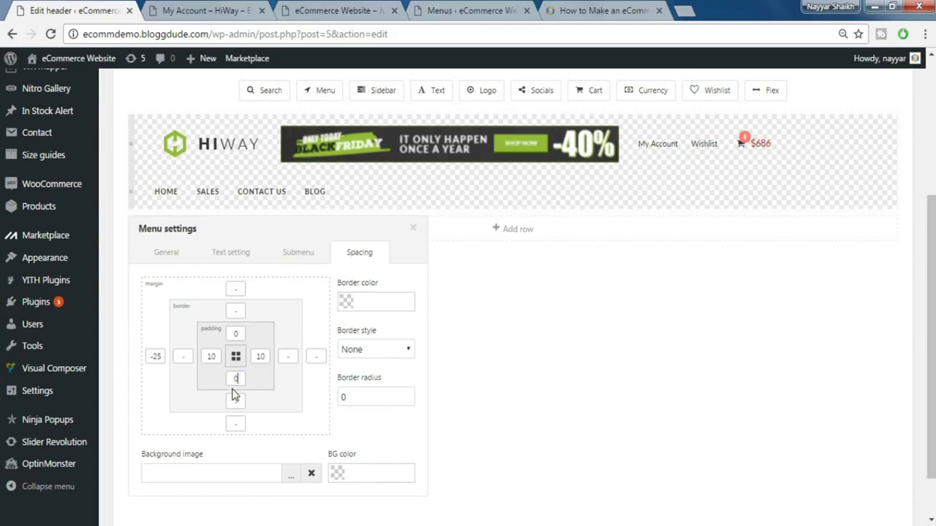
pyautogui.scroll(-1, 384, 395)
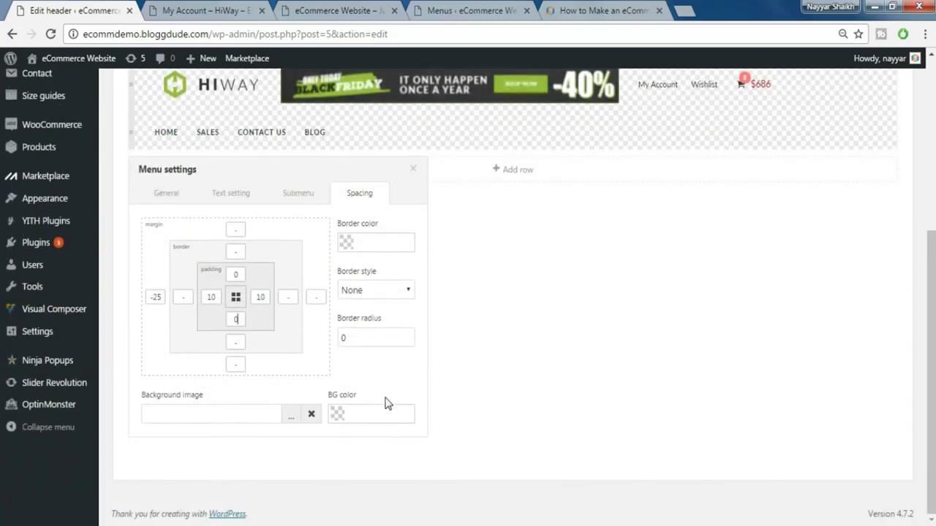
pyautogui.scroll(1, 387, 406)
pyautogui.click(416, 242)
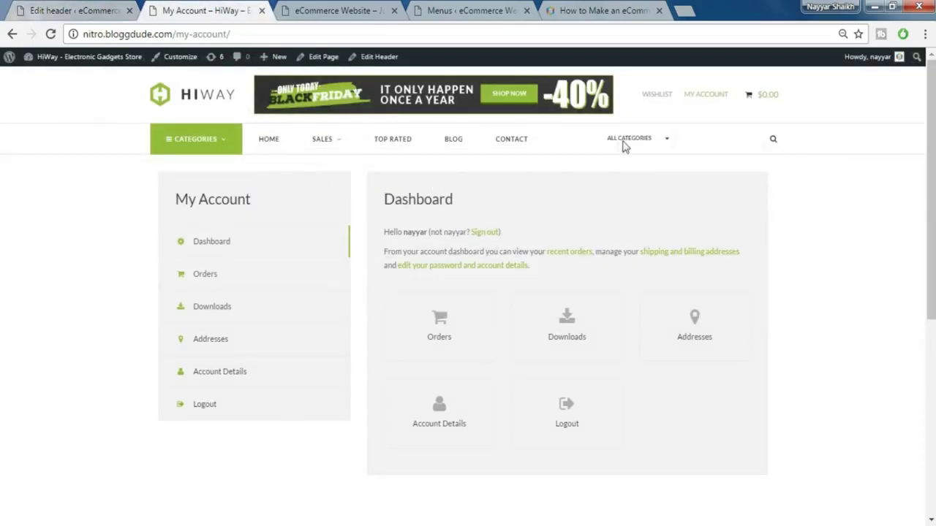
# - Add a Search element after BLOG with the Boxed layout style and live search enabled
pyautogui.click(84, 8)
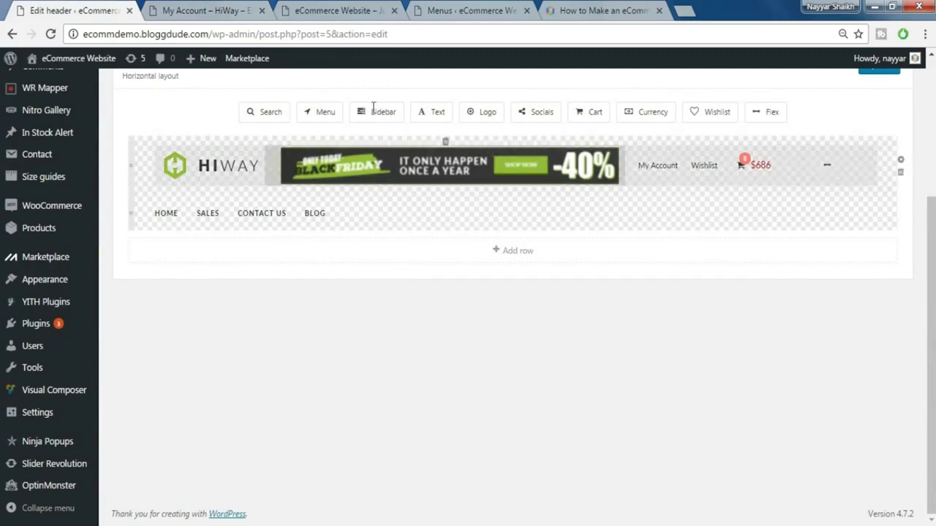
pyautogui.moveTo(261, 111); pyautogui.dragTo(457, 208)
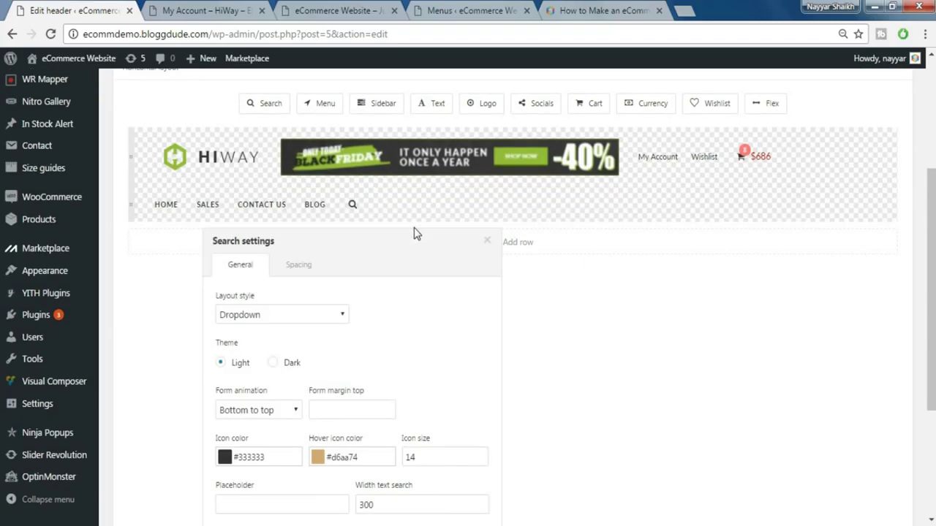
pyautogui.scroll(-1, 414, 234)
pyautogui.click(281, 242)
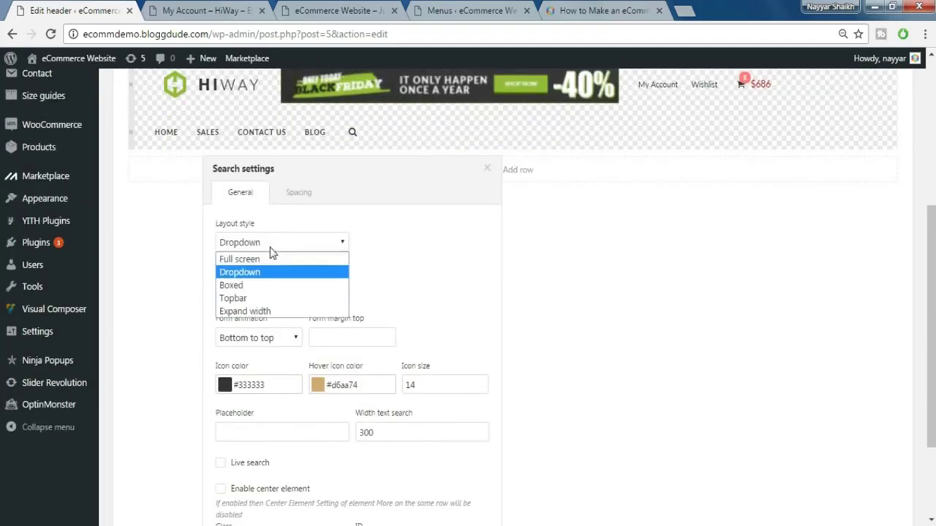
pyautogui.click(256, 285)
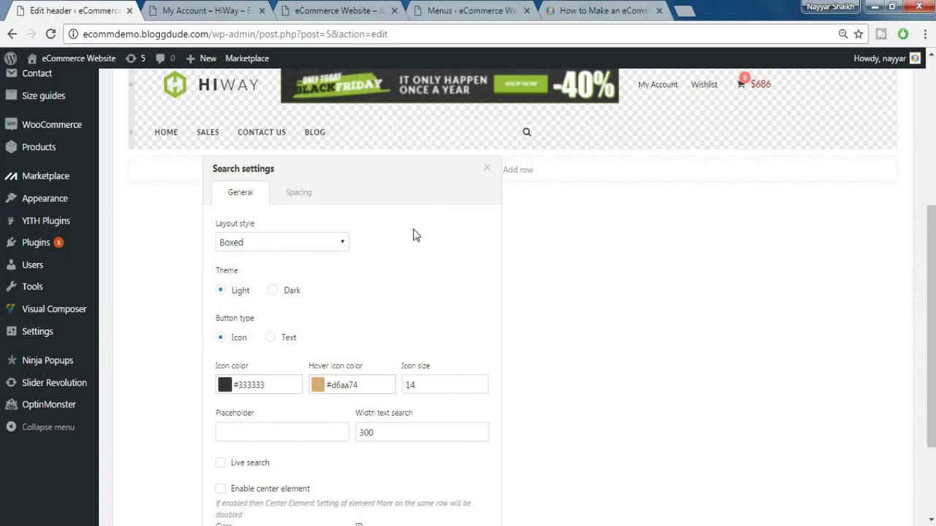
pyautogui.scroll(-1, 413, 248)
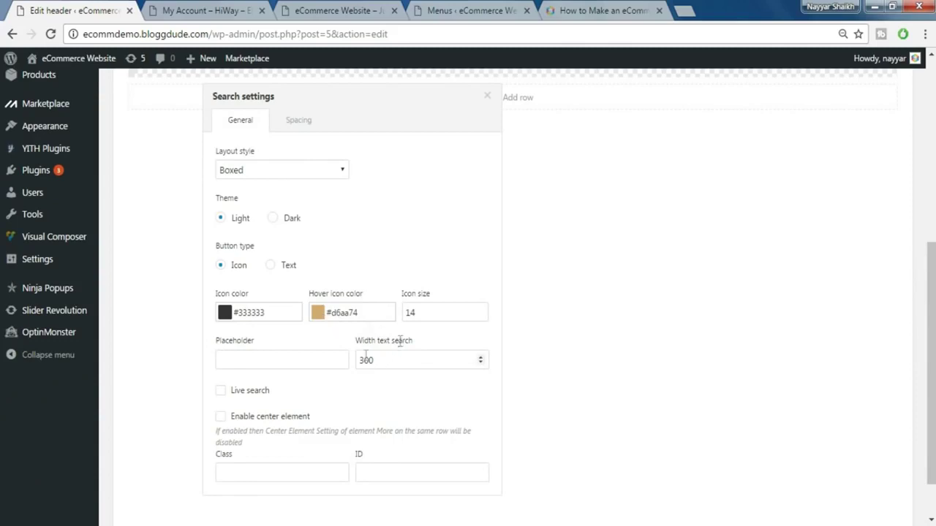
pyautogui.scroll(1, 412, 357)
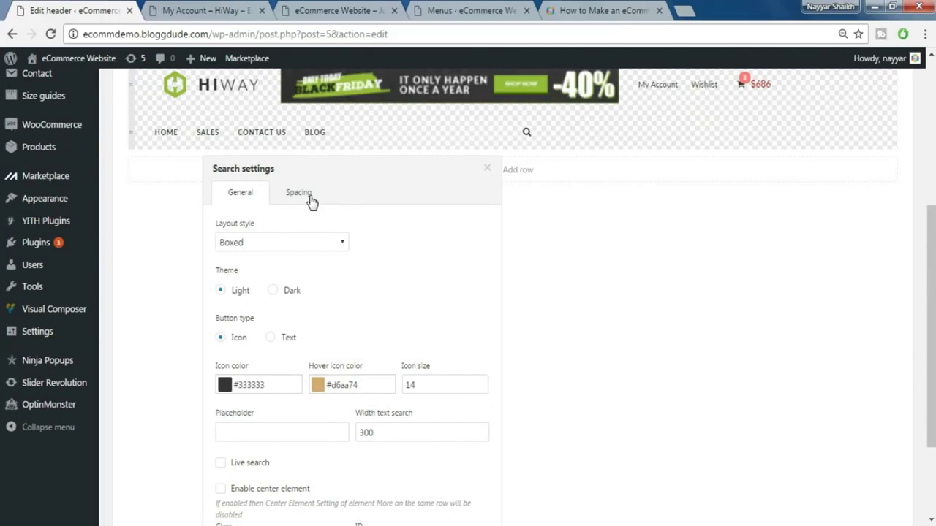
pyautogui.scroll(-2, 359, 270)
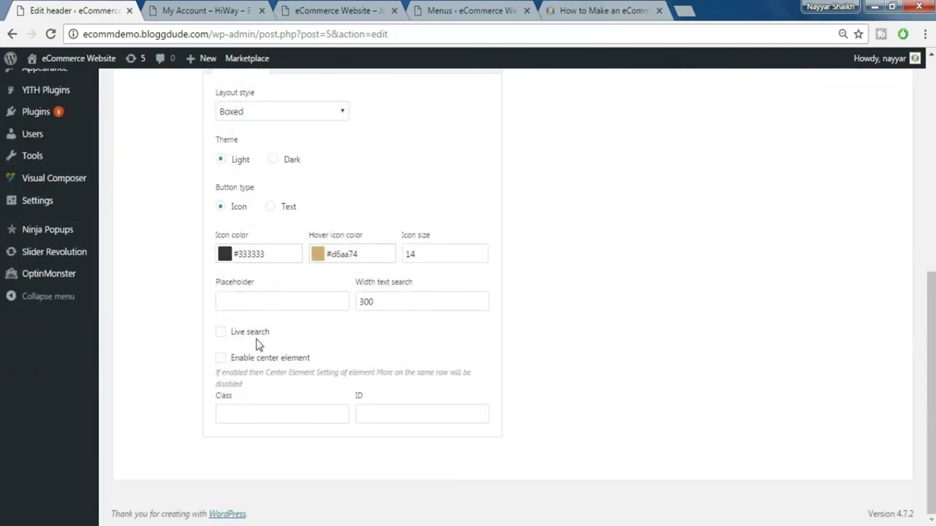
pyautogui.click(221, 333)
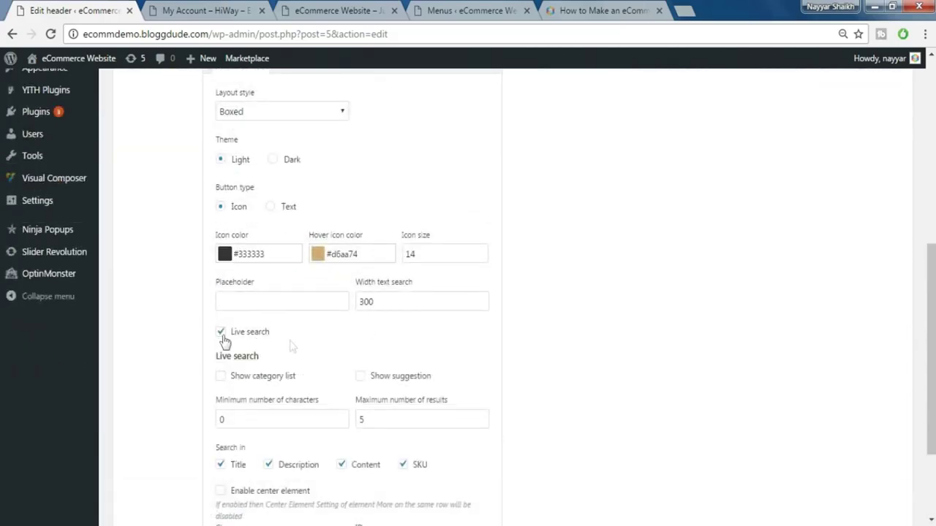
pyautogui.scroll(-2, 404, 362)
pyautogui.scroll(5, 491, 277)
pyautogui.click(488, 269)
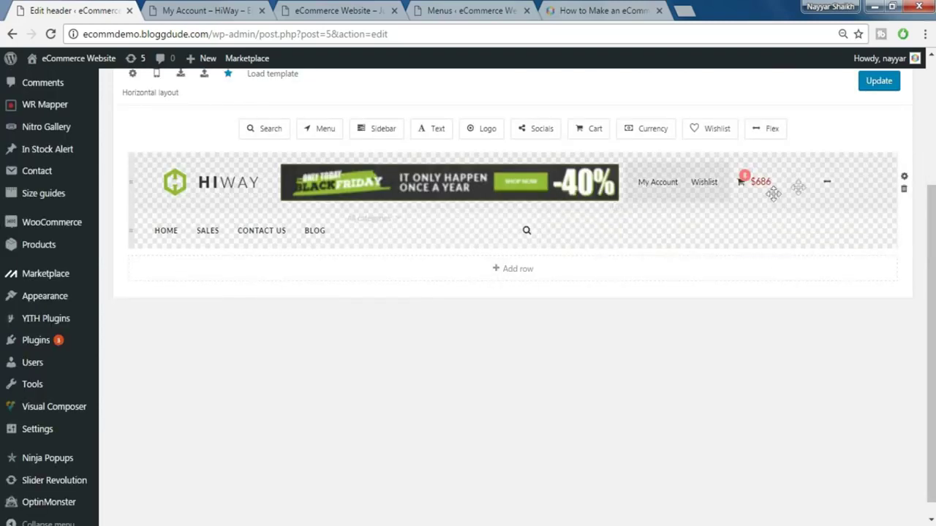
# - Save the header with Update and reload the storefront to verify it live
pyautogui.click(881, 86)
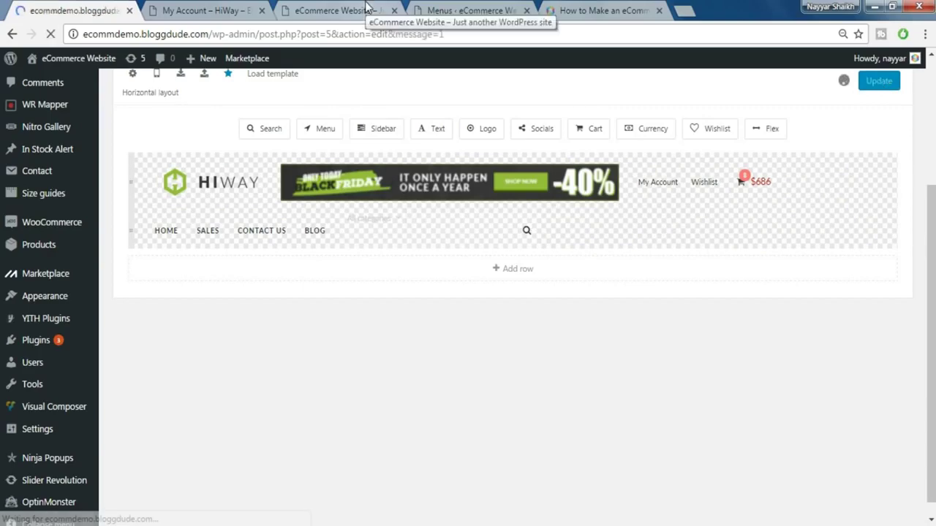
pyautogui.click(344, 10)
pyautogui.click(50, 34)
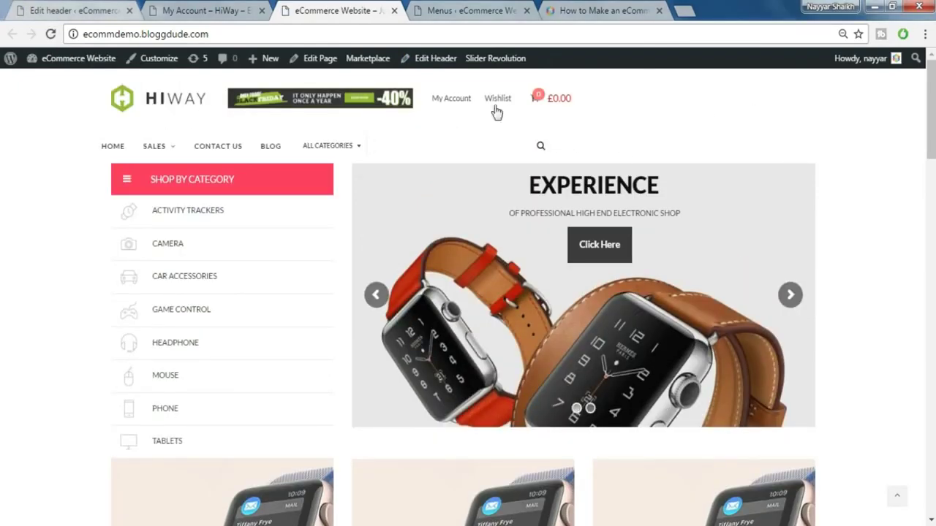
pyautogui.click(100, 9)
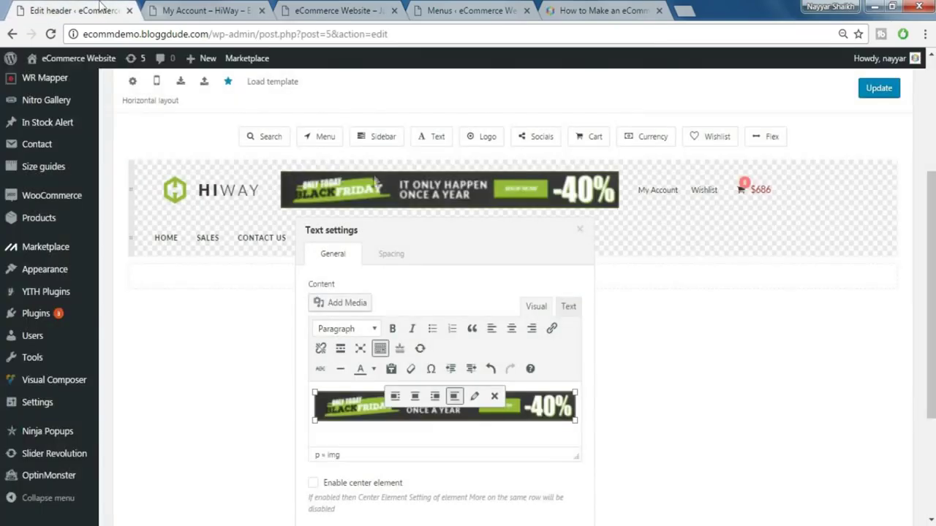
# - Set the Black Friday banner image in the header's text element to Full Size, 655 × 68
pyautogui.click(579, 230)
pyautogui.click(500, 202)
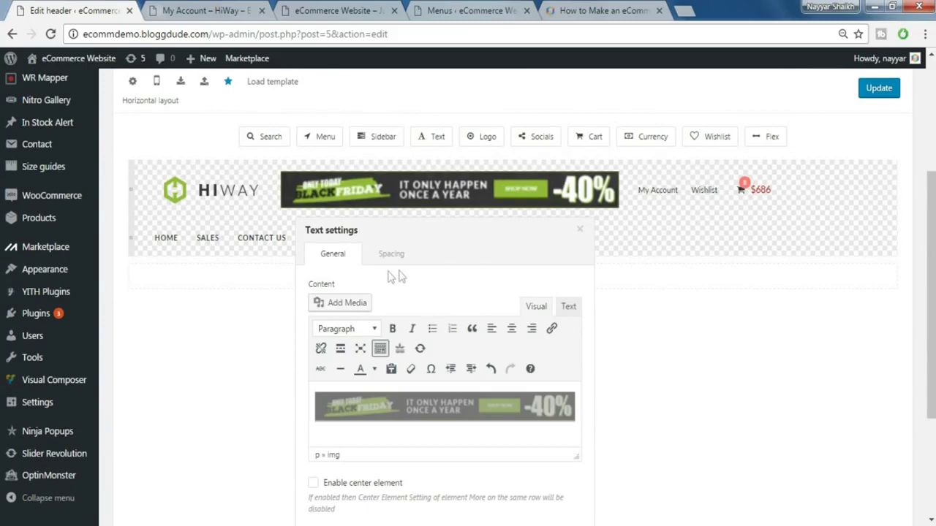
pyautogui.scroll(-2, 453, 285)
pyautogui.click(430, 261)
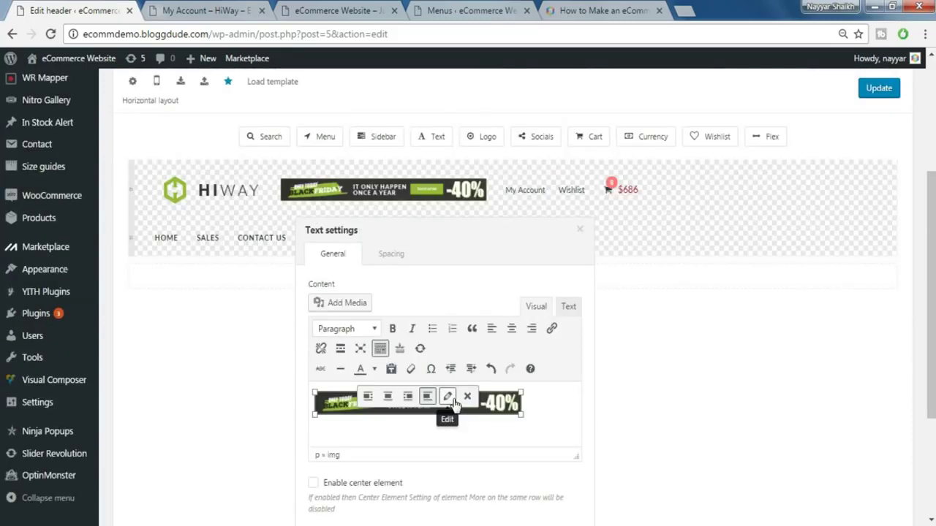
pyautogui.click(448, 397)
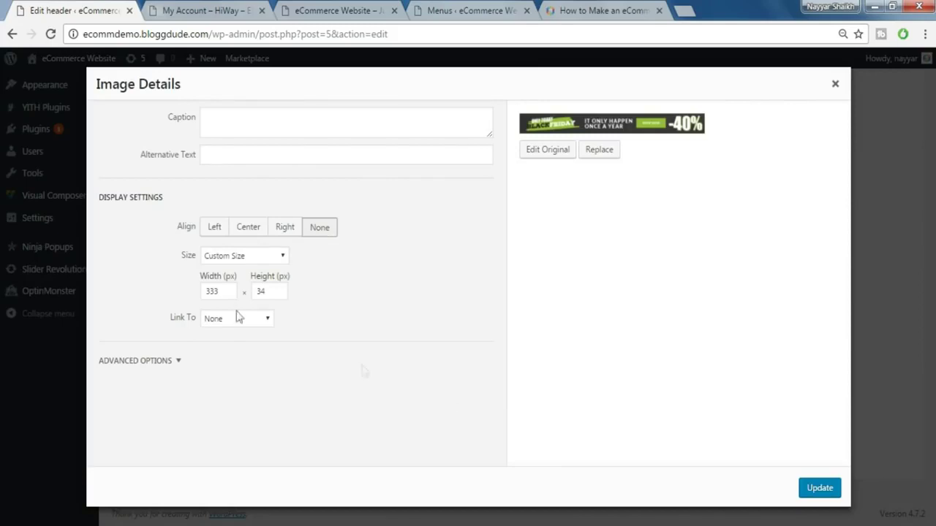
pyautogui.click(224, 255)
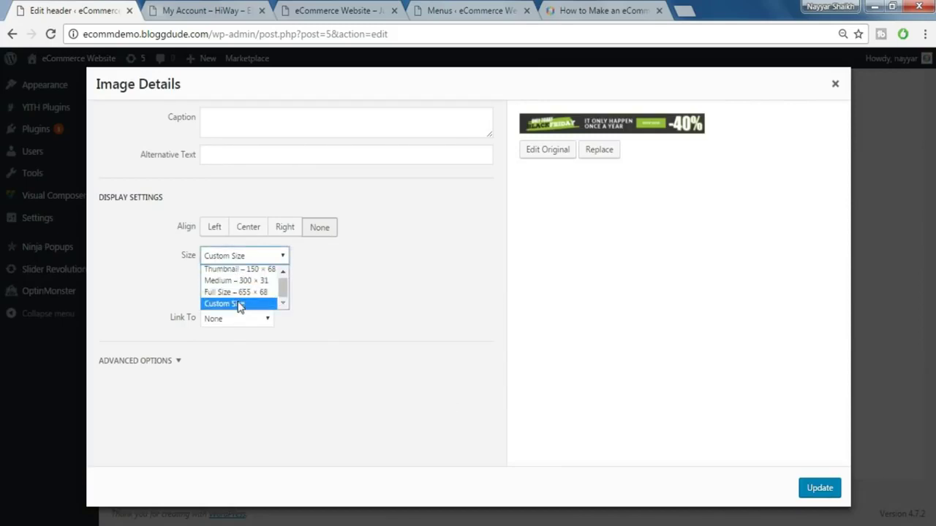
pyautogui.click(238, 292)
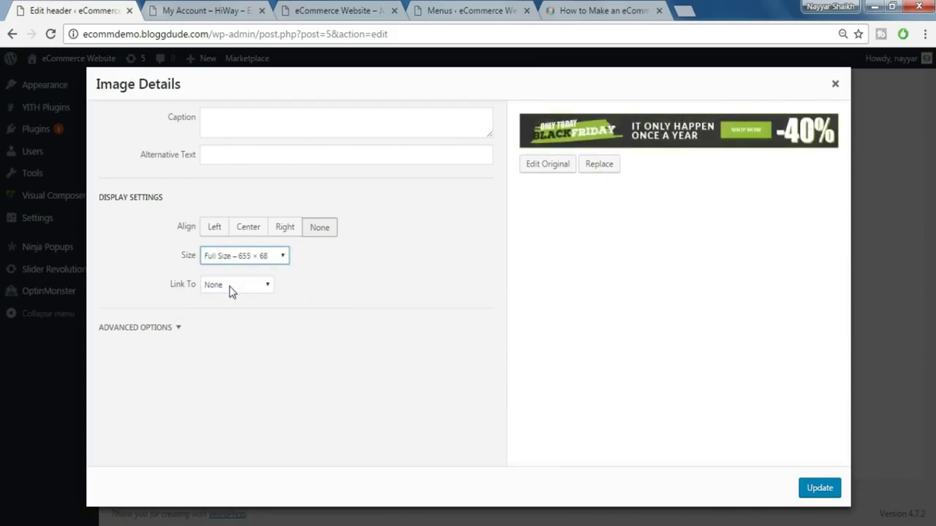
pyautogui.click(829, 498)
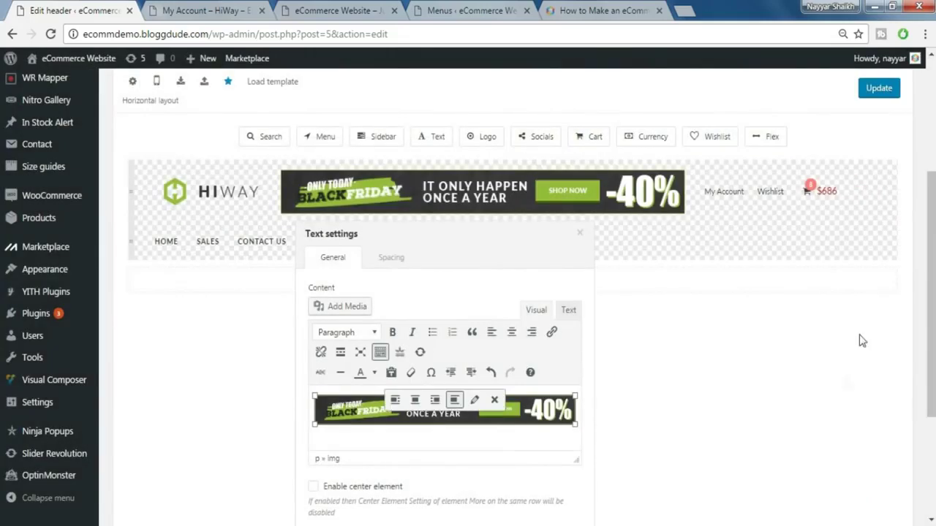
# - Save the header and reload the storefront to check the full-size banner
pyautogui.click(879, 91)
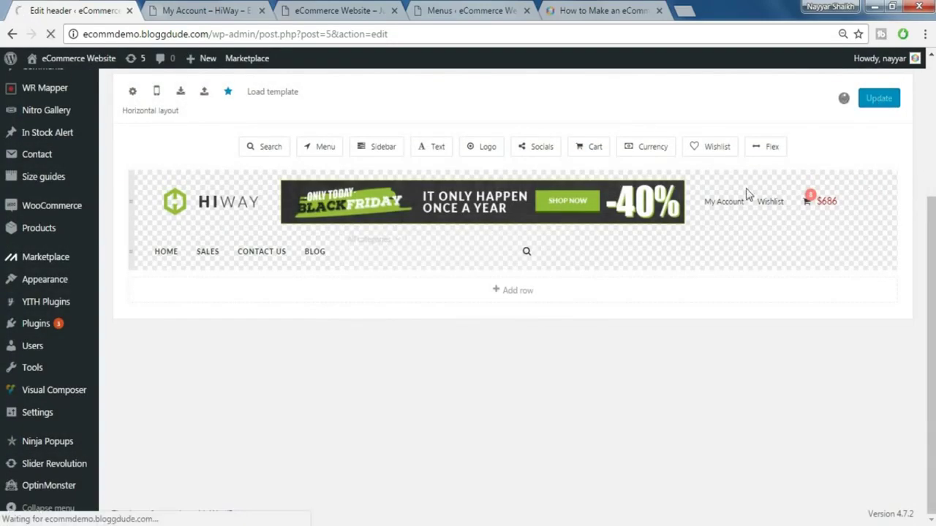
pyautogui.click(316, 10)
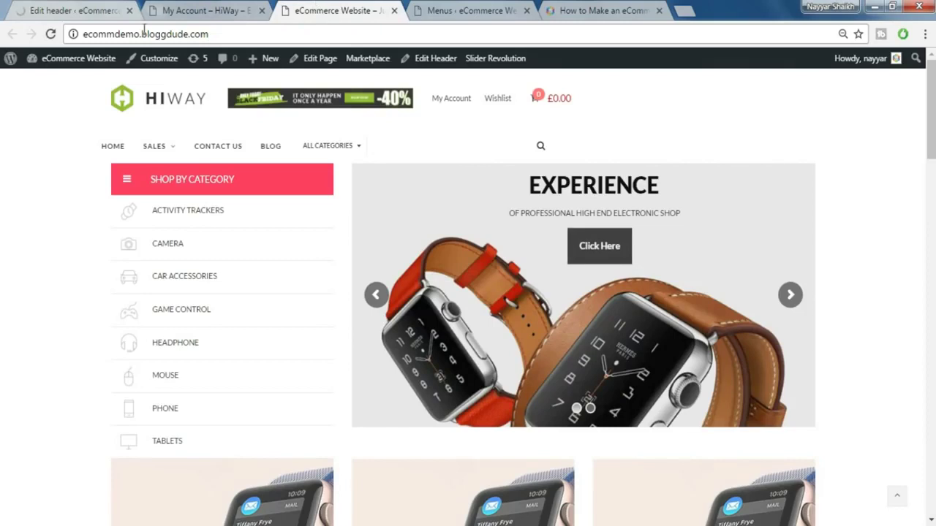
pyautogui.click(51, 34)
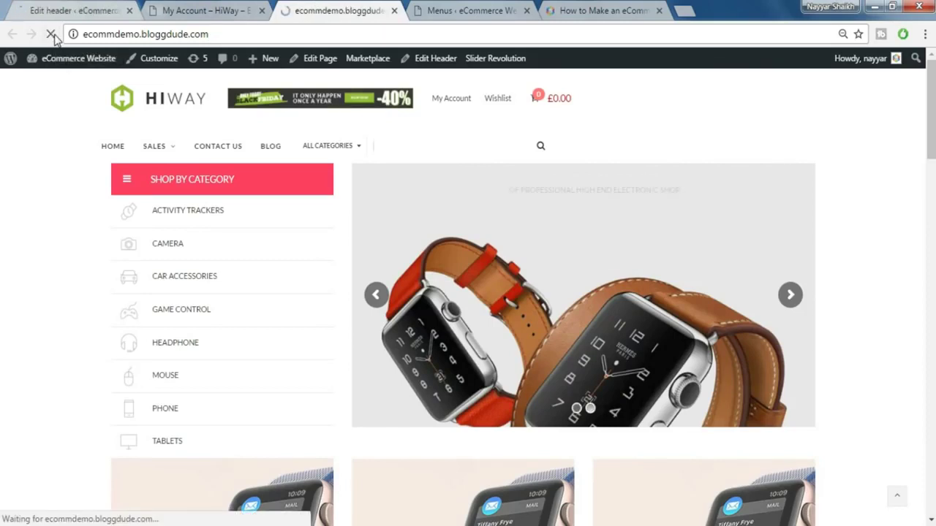
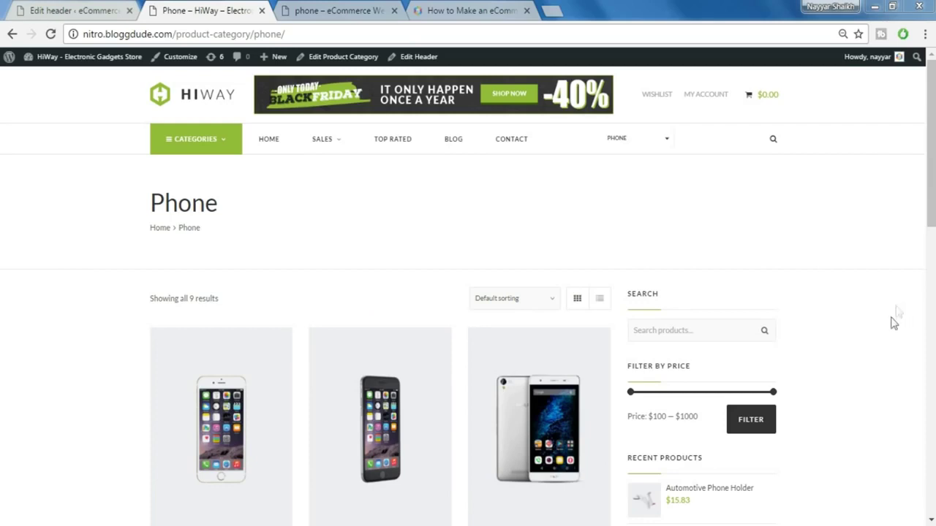
pyautogui.scroll(-1, 890, 331)
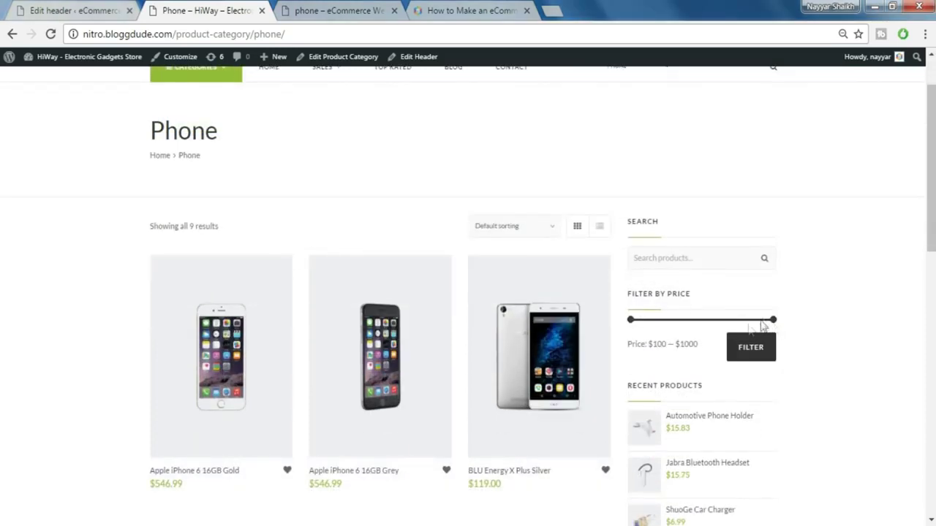
pyautogui.click(341, 10)
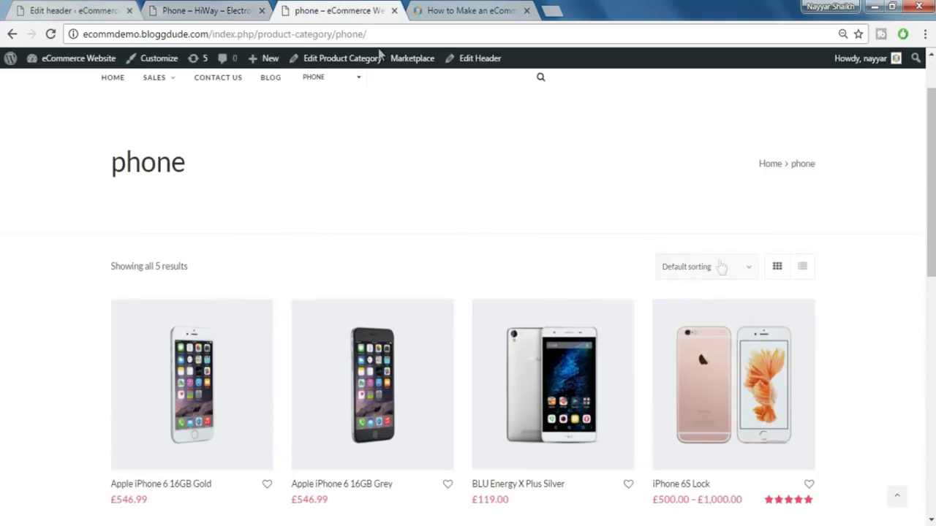
pyautogui.scroll(-2, 618, 273)
pyautogui.scroll(2, 845, 306)
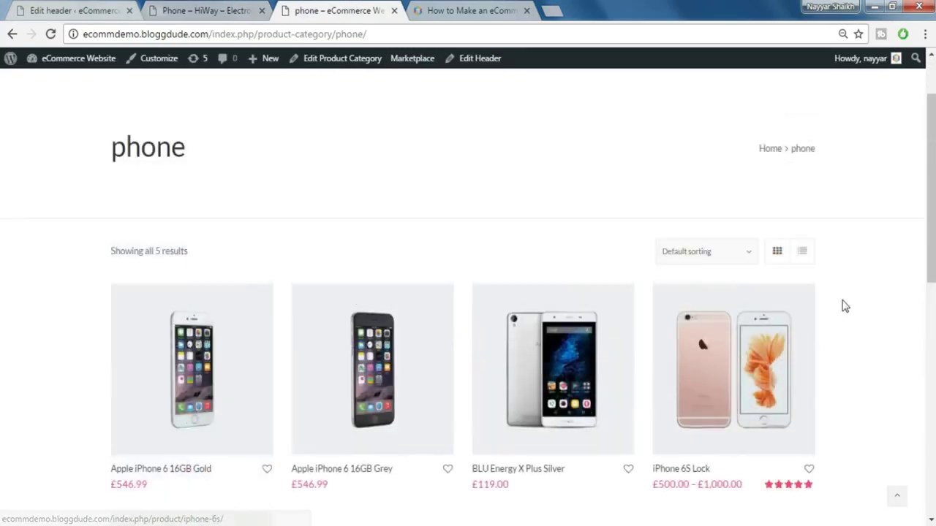
pyautogui.scroll(1, 845, 307)
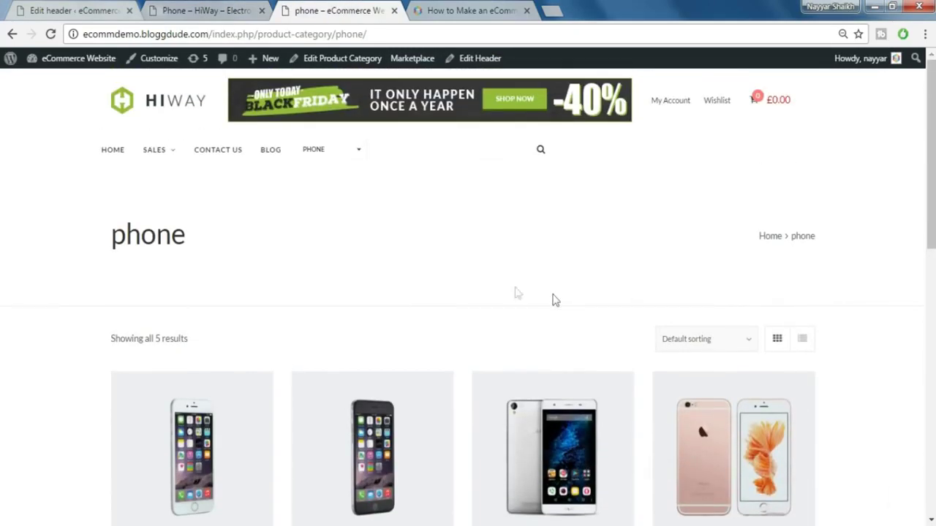
pyautogui.scroll(-3, 478, 236)
pyautogui.scroll(3, 478, 236)
# - In the Customizer, set product category pages to a right sidebar layout and publish it
pyautogui.click(151, 64)
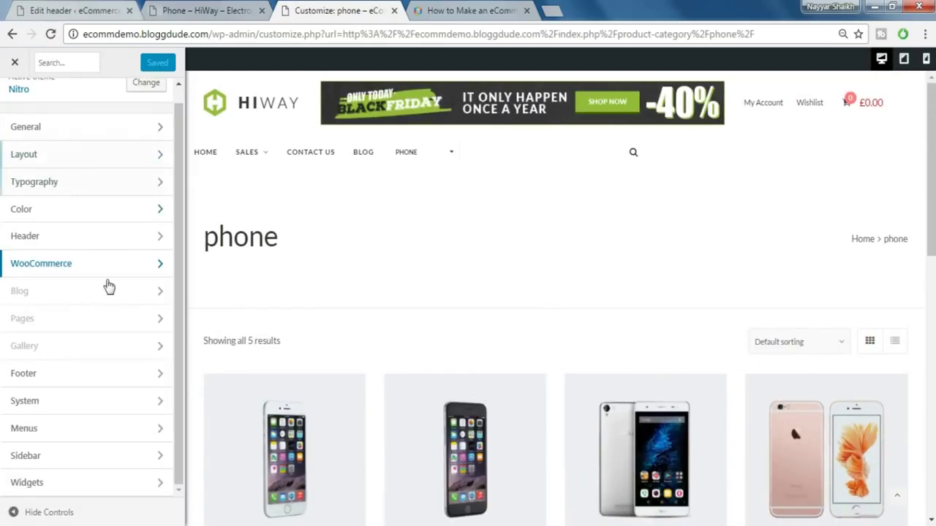
pyautogui.click(99, 271)
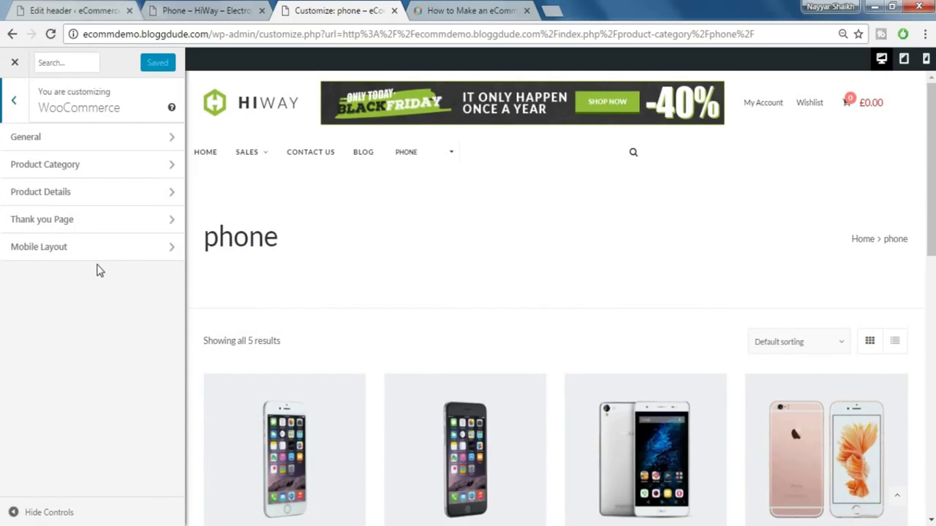
pyautogui.click(87, 175)
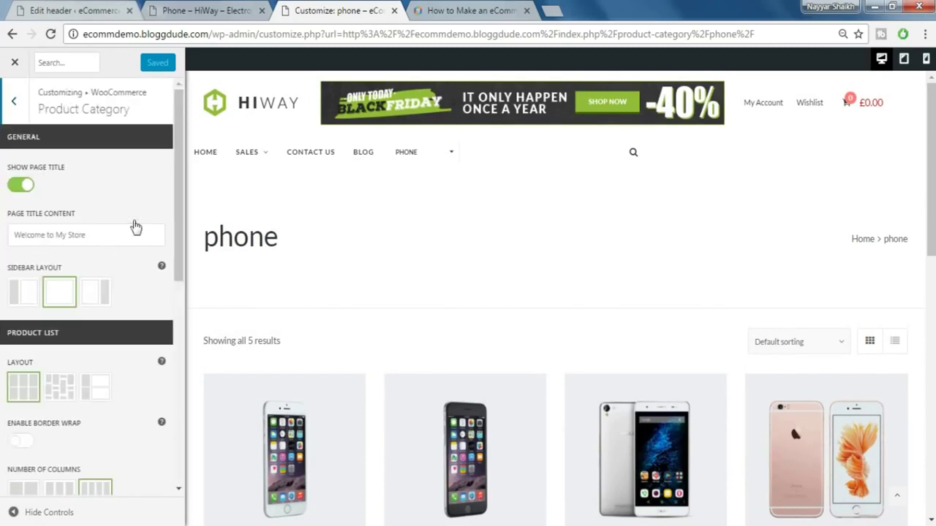
pyautogui.scroll(-1, 135, 227)
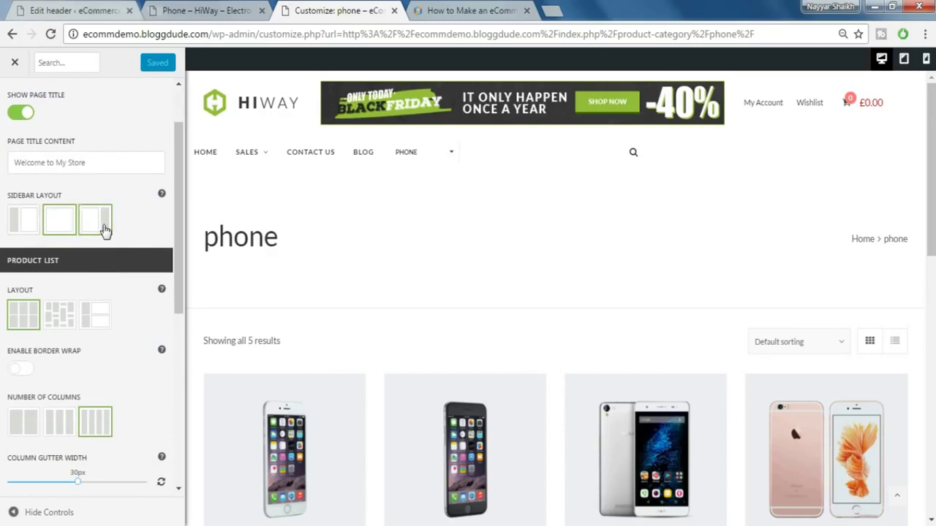
pyautogui.click(103, 228)
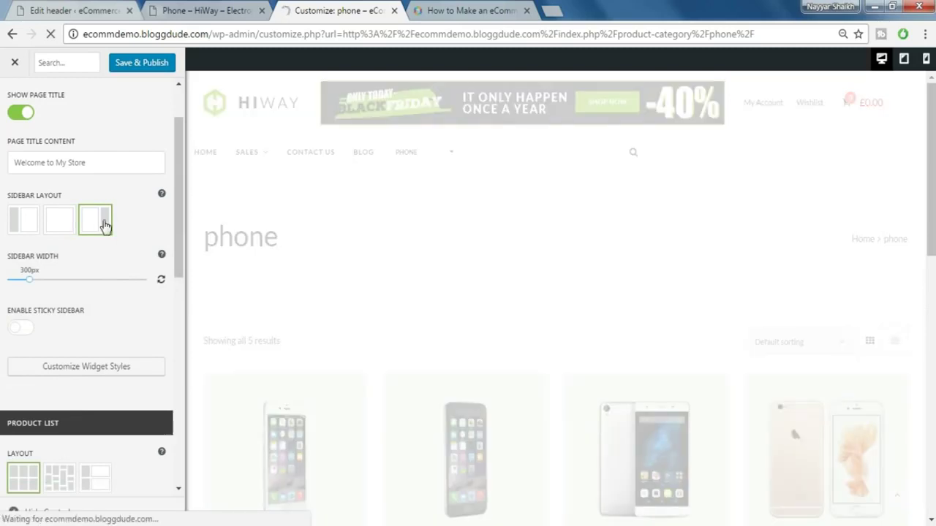
pyautogui.scroll(-1, 811, 383)
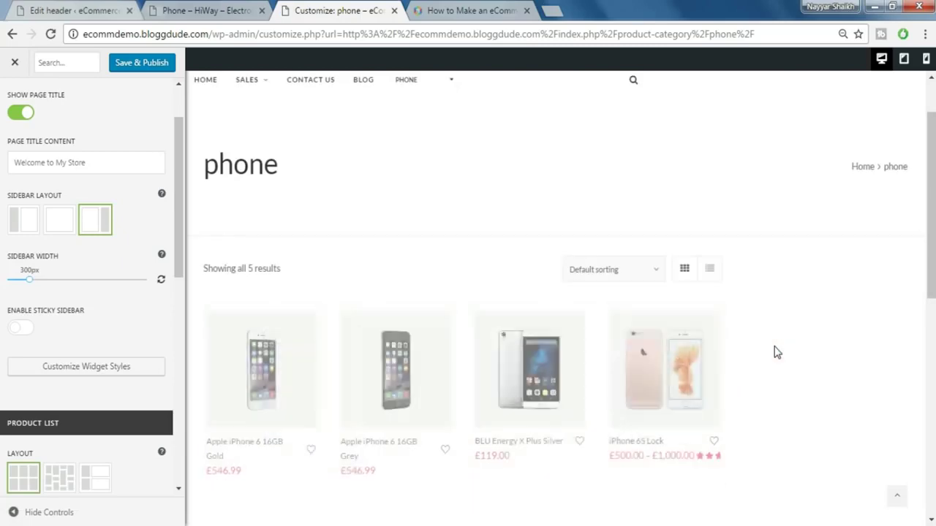
pyautogui.scroll(-2, 776, 347)
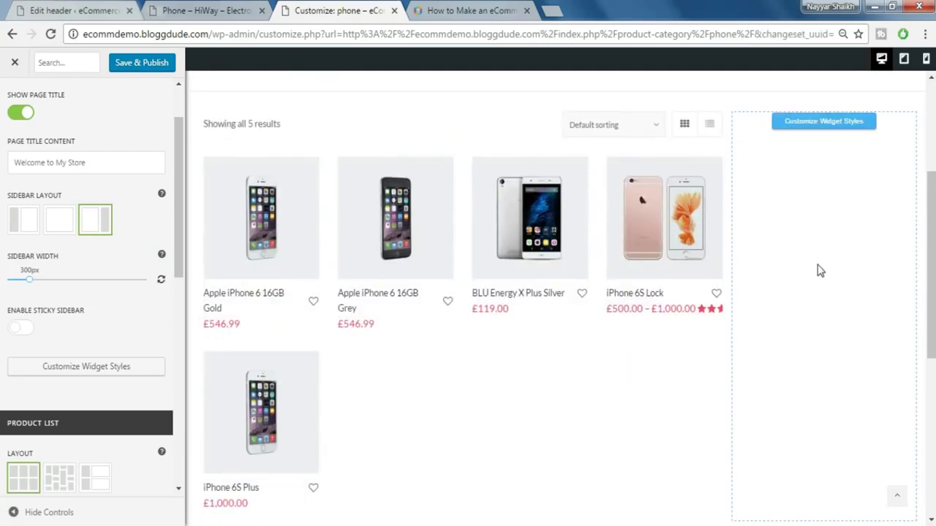
pyautogui.scroll(-3, 804, 320)
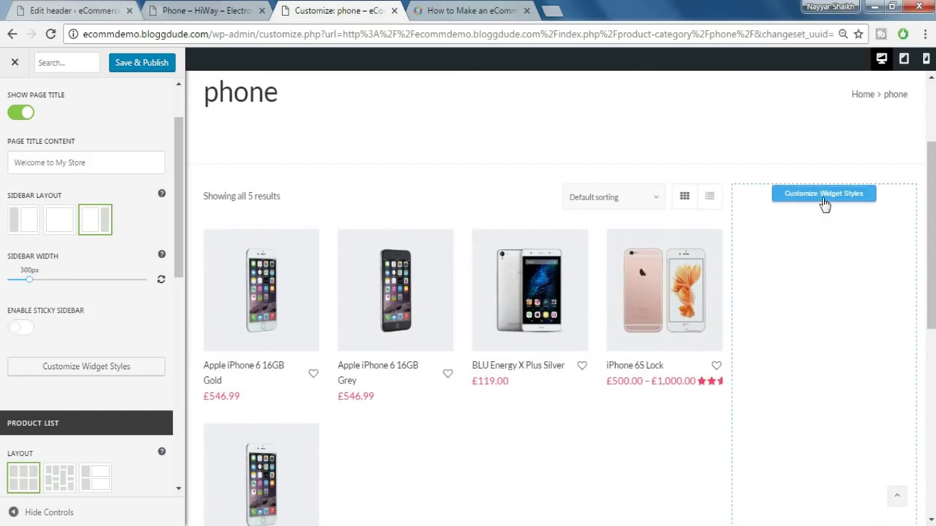
pyautogui.click(142, 64)
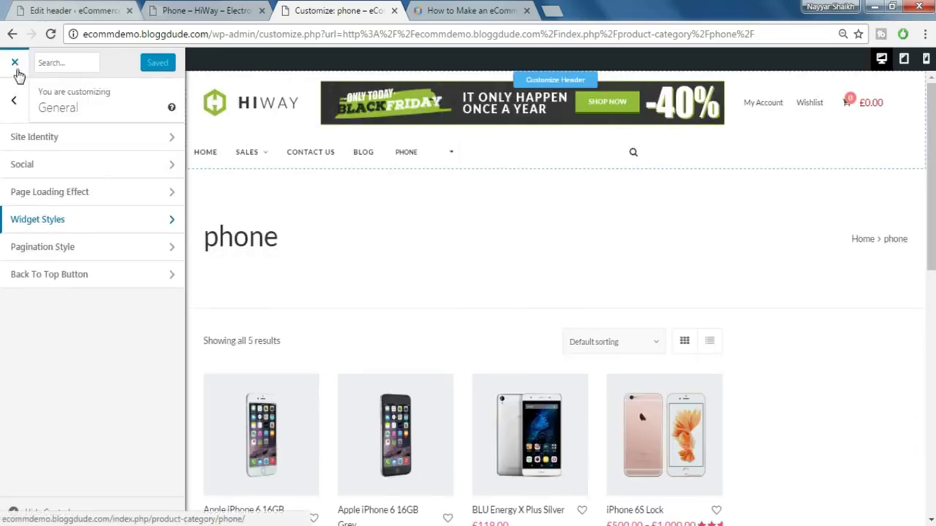
pyautogui.click(16, 69)
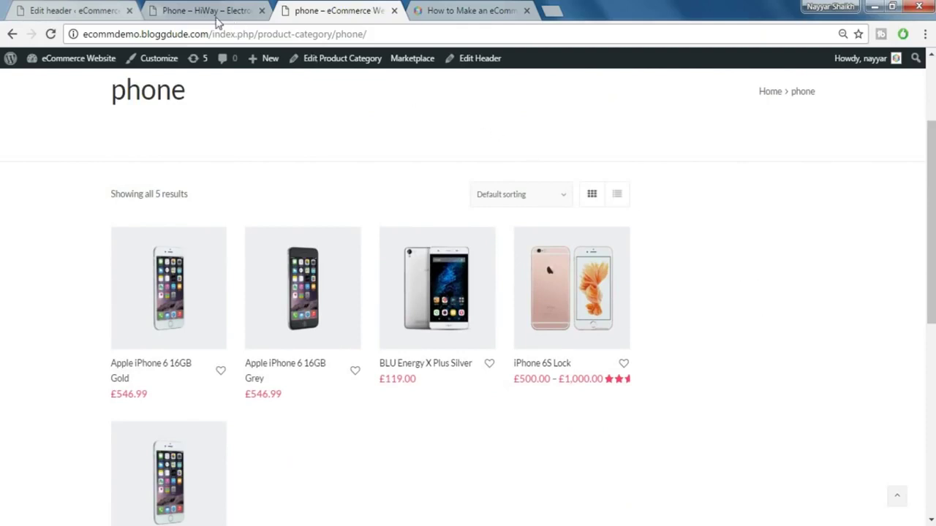
pyautogui.click(88, 8)
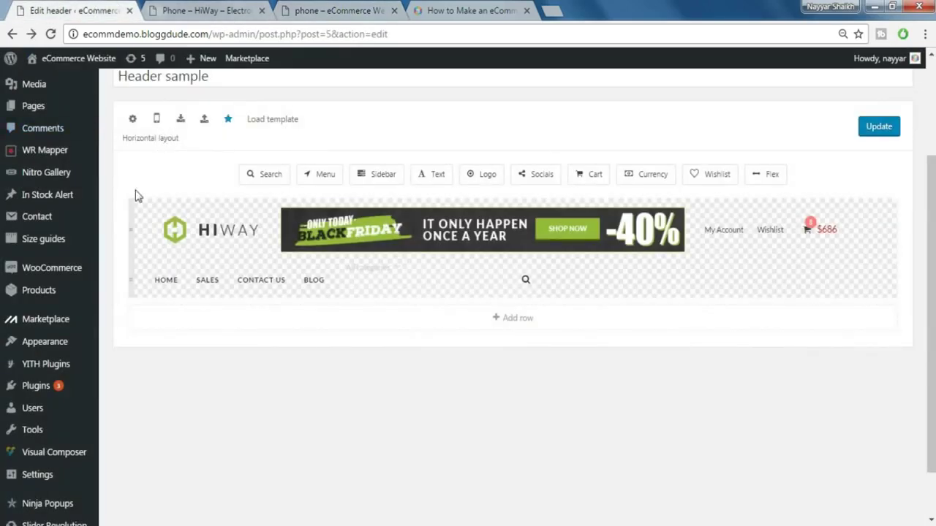
# - On the Widgets screen, add a Search widget to the WooCommerce Sidebar
pyautogui.moveTo(72, 343)
pyautogui.click(136, 381)
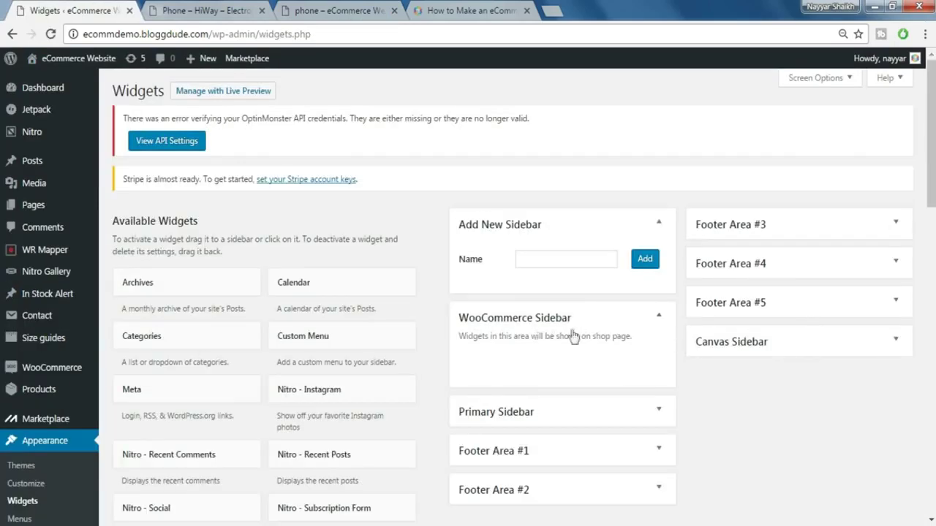
pyautogui.scroll(-1, 586, 338)
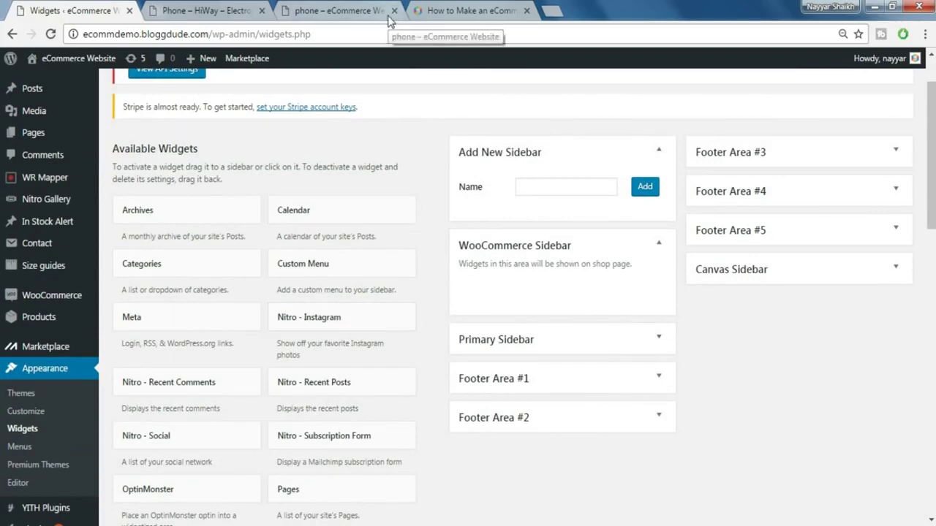
pyautogui.scroll(-1, 338, 253)
pyautogui.scroll(-3, 420, 285)
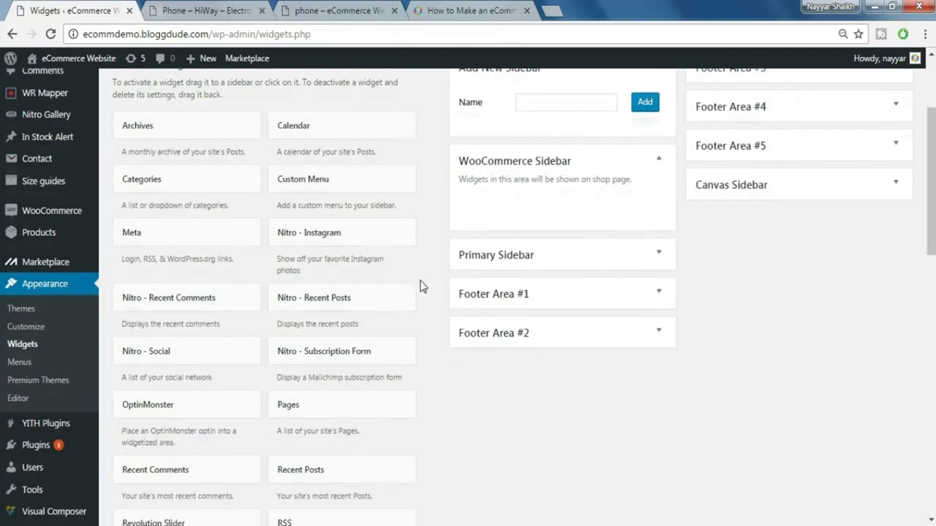
pyautogui.scroll(-1, 420, 285)
pyautogui.click(209, 314)
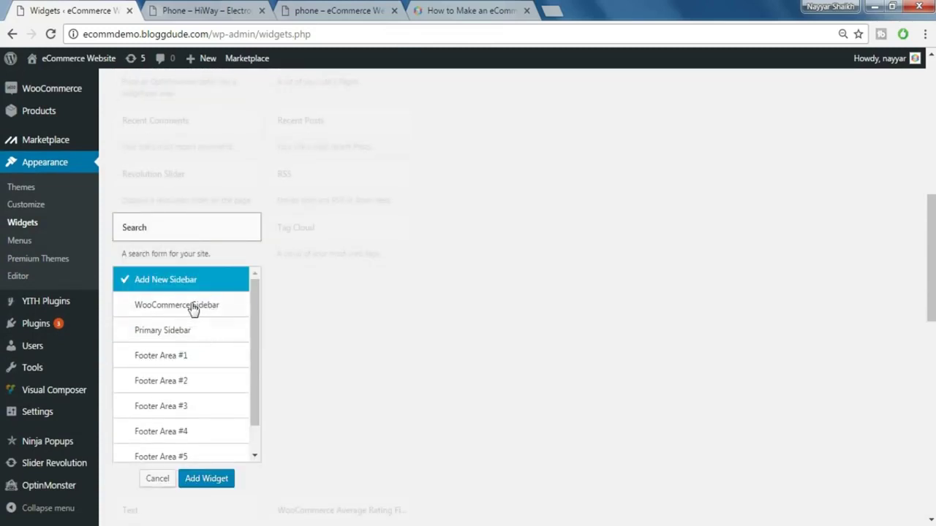
pyautogui.click(194, 309)
pyautogui.click(212, 481)
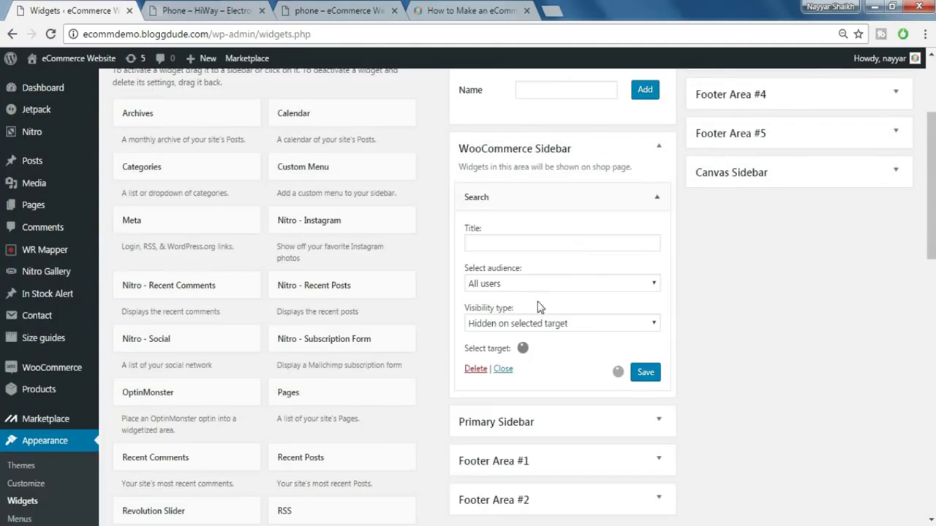
pyautogui.click(653, 204)
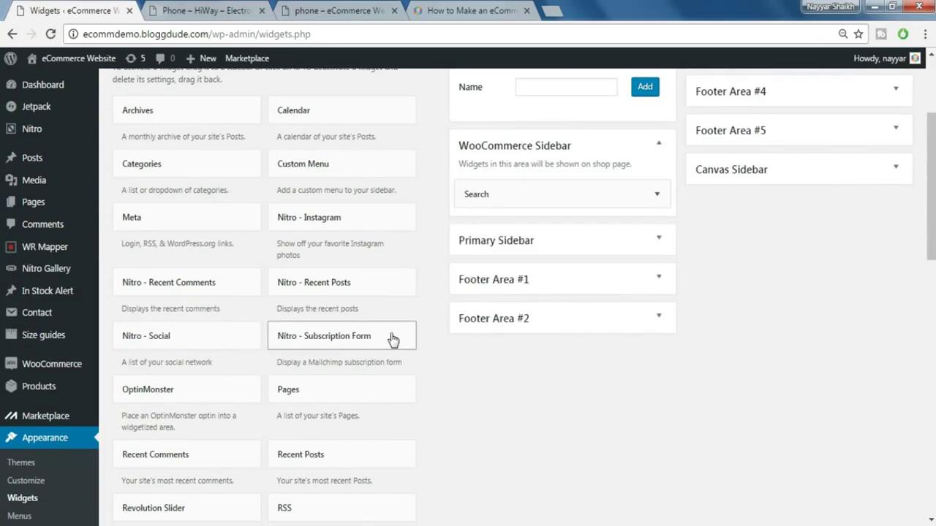
# - Add the WOOF – WooCommerce Products Filter widget to the WooCommerce Sidebar and save it
pyautogui.scroll(-6, 392, 339)
pyautogui.scroll(-5, 393, 339)
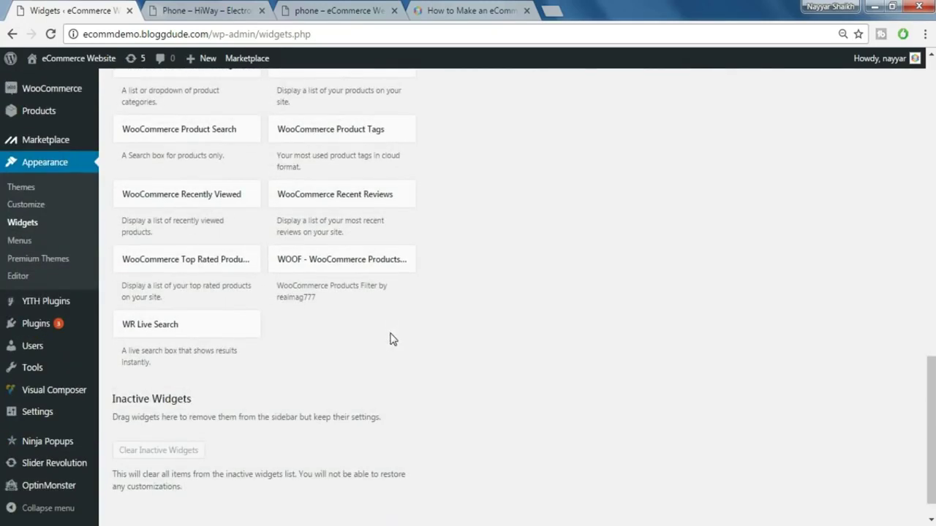
pyautogui.click(384, 268)
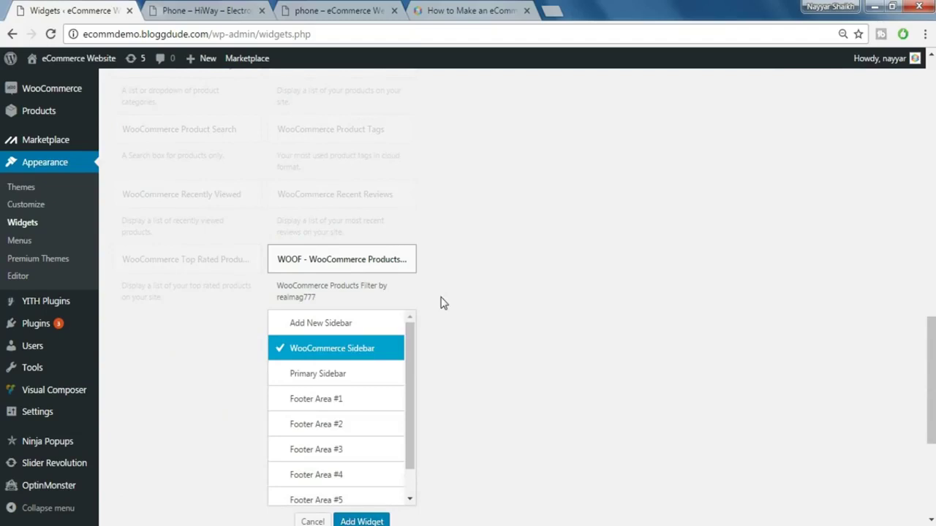
pyautogui.scroll(-1, 438, 301)
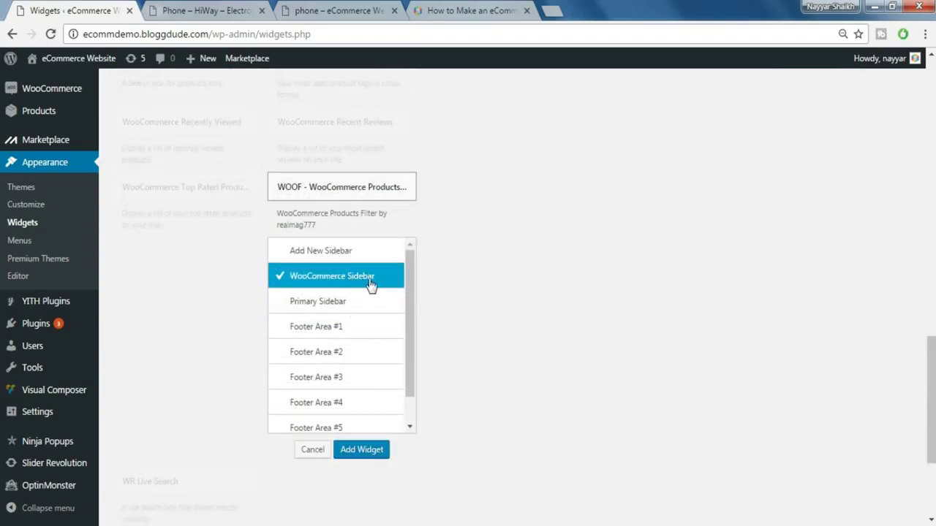
pyautogui.click(359, 452)
pyautogui.scroll(-4, 686, 335)
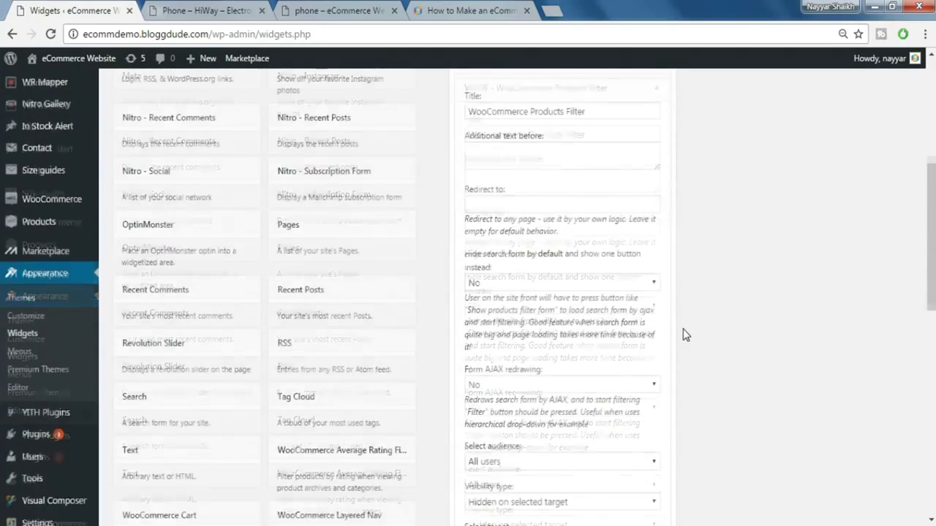
pyautogui.scroll(3, 686, 335)
pyautogui.scroll(-2, 658, 333)
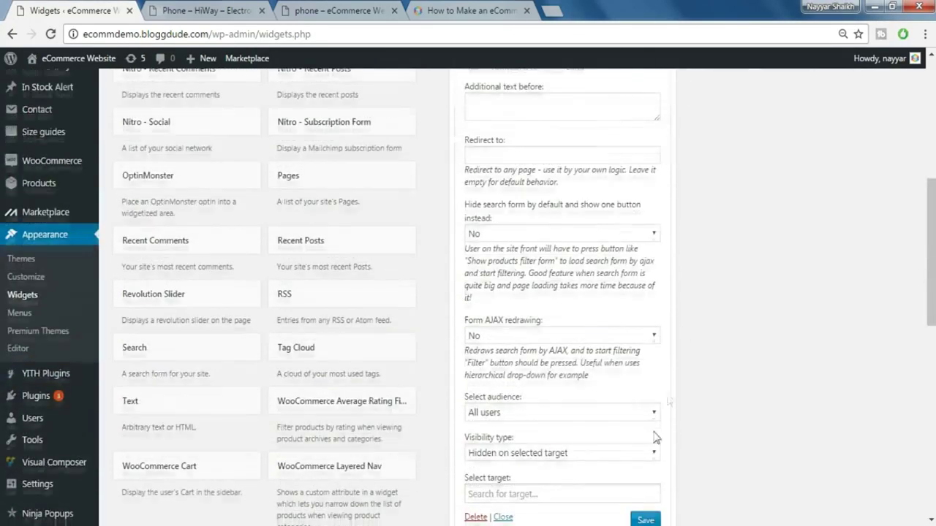
pyautogui.click(646, 518)
# - Save the Search widget, then collapse both the Search and WOOF widgets
pyautogui.scroll(-1, 687, 468)
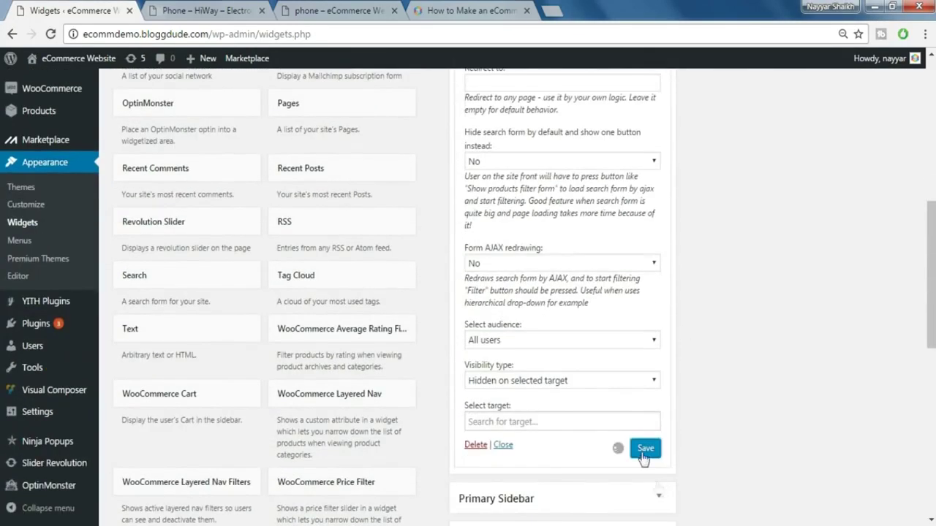
pyautogui.scroll(5, 653, 438)
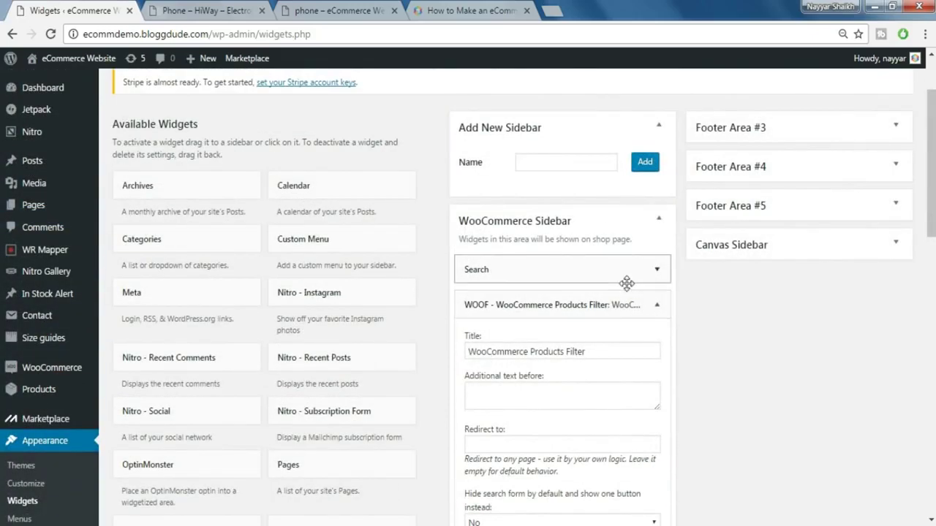
pyautogui.click(643, 262)
pyautogui.scroll(-1, 692, 297)
pyautogui.click(645, 395)
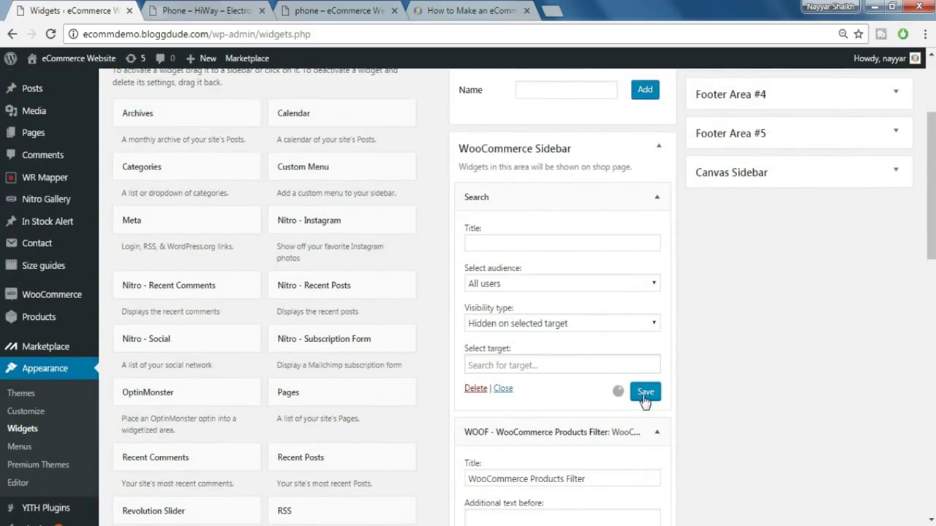
pyautogui.click(657, 202)
pyautogui.click(658, 217)
pyautogui.scroll(-1, 669, 294)
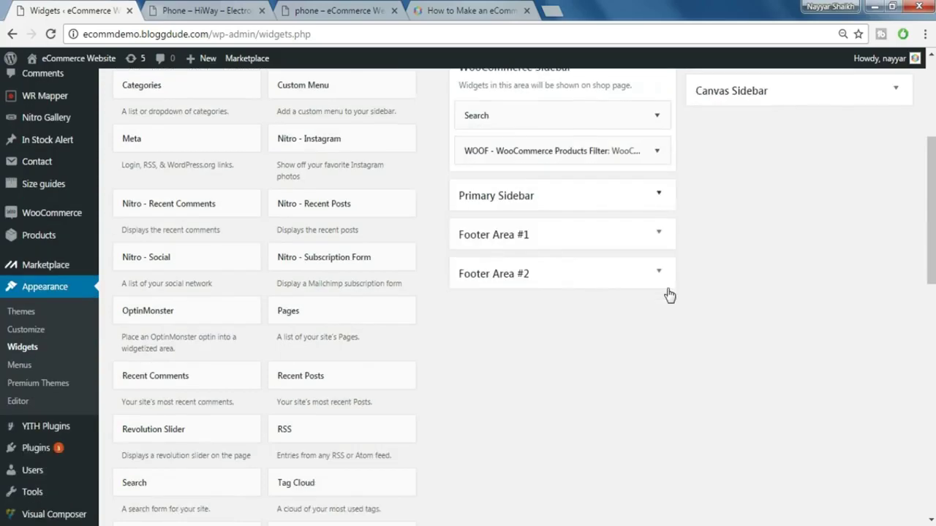
pyautogui.scroll(-4, 669, 295)
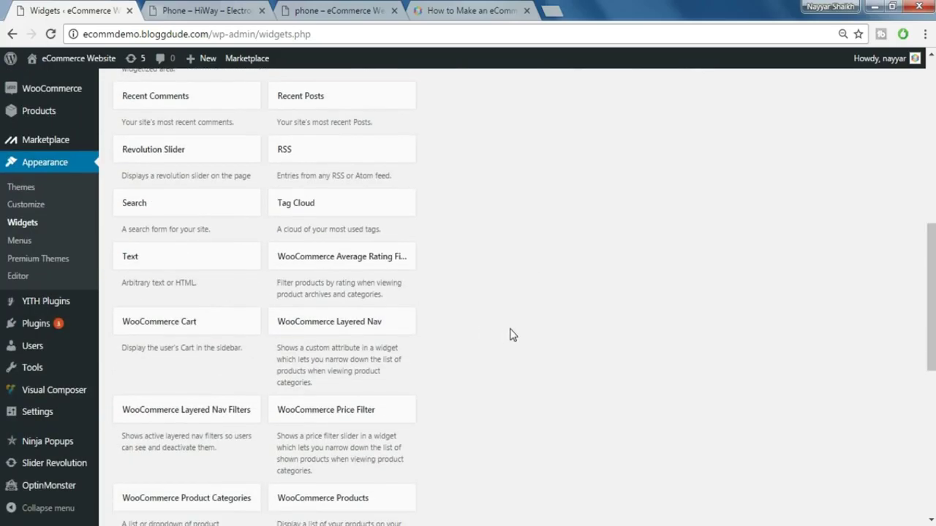
# - Add the WooCommerce Product Categories widget to the WooCommerce Sidebar
pyautogui.scroll(-1, 512, 334)
pyautogui.scroll(-2, 512, 334)
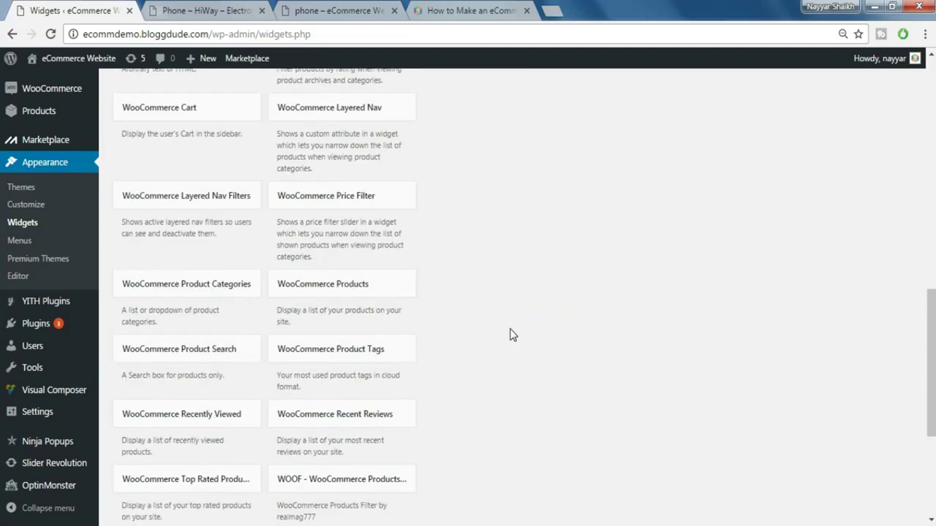
pyautogui.click(231, 288)
pyautogui.scroll(-2, 322, 307)
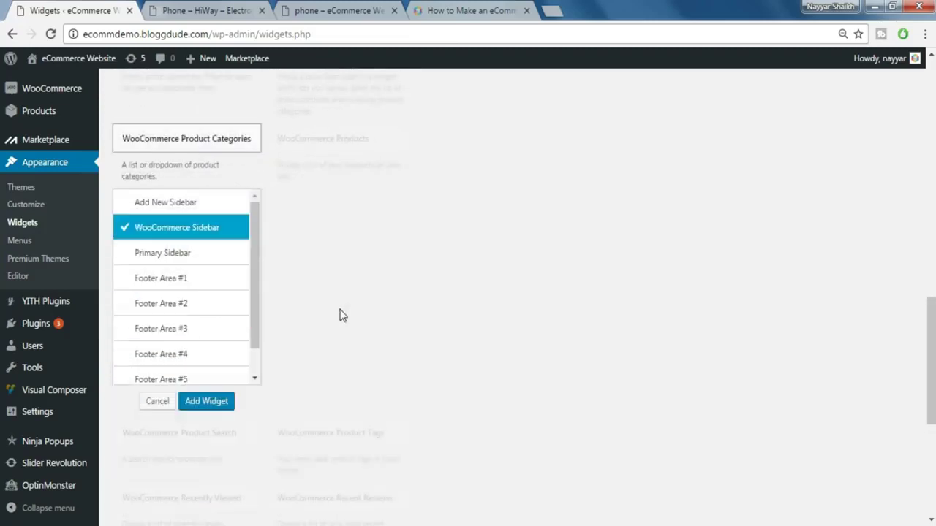
pyautogui.scroll(2, 215, 406)
pyautogui.press('Return')
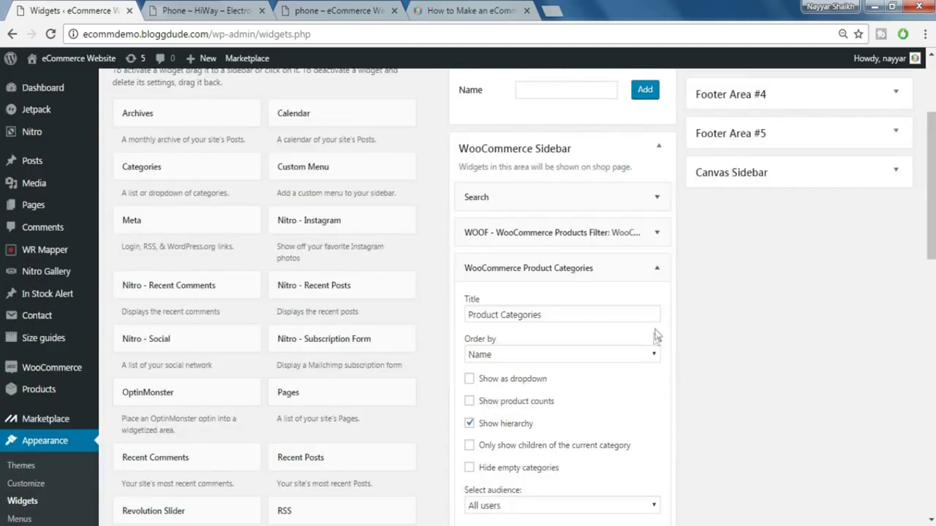
pyautogui.click(656, 269)
pyautogui.scroll(-8, 592, 301)
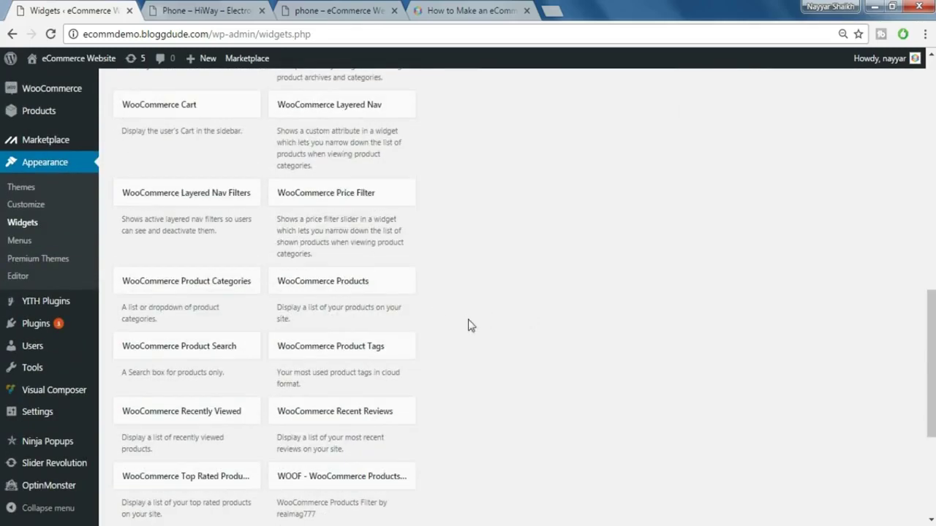
pyautogui.scroll(-1, 471, 325)
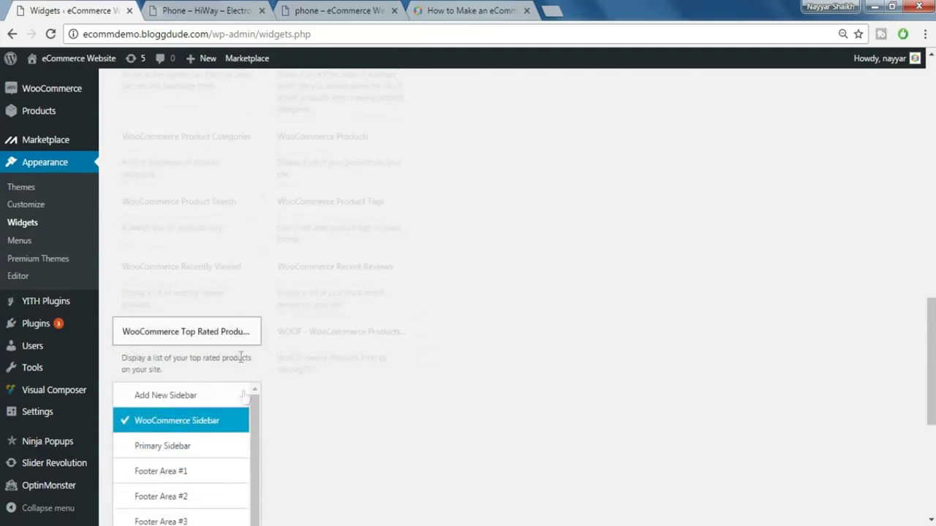
pyautogui.click(242, 338)
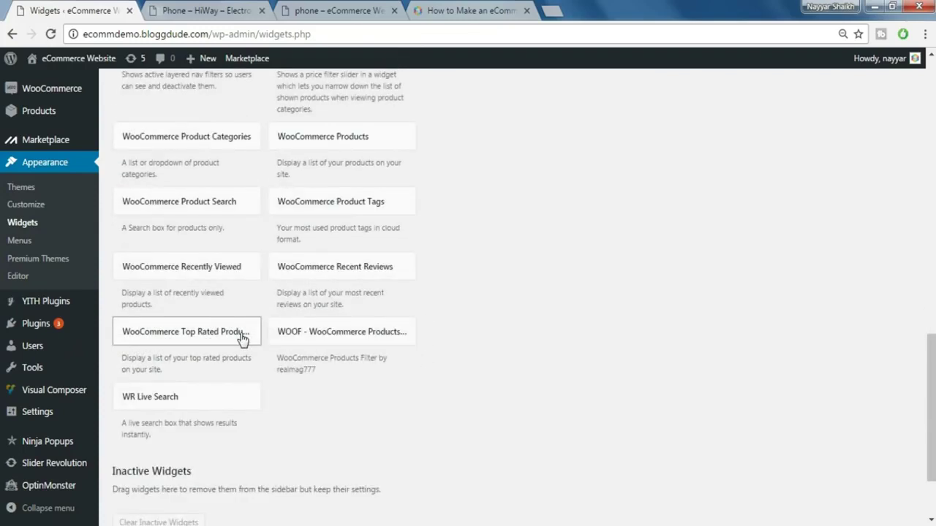
# - Add the WooCommerce Recently Viewed widget to the WooCommerce Sidebar
pyautogui.click(233, 274)
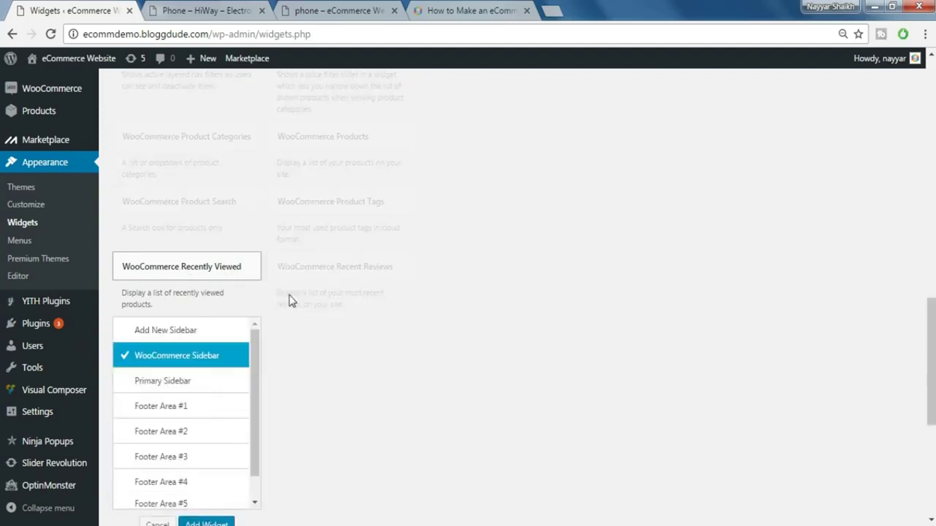
pyautogui.click(224, 390)
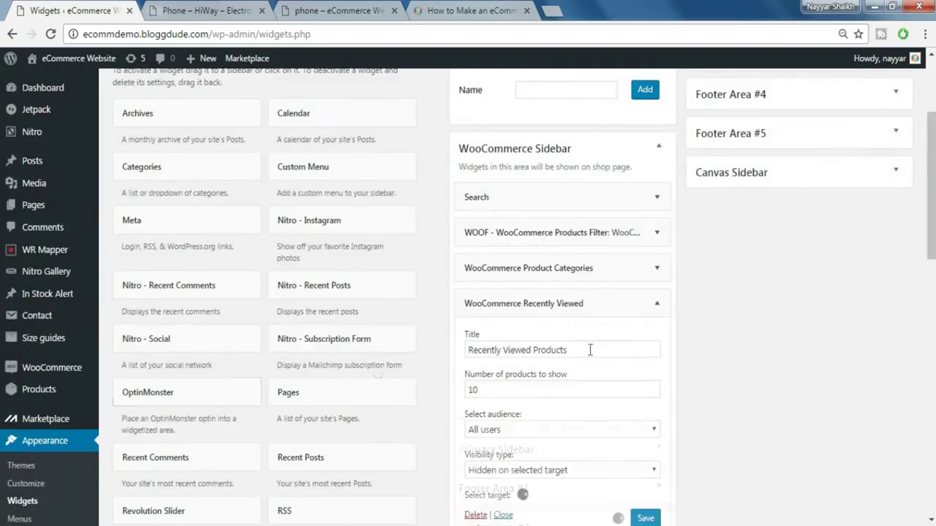
pyautogui.click(649, 303)
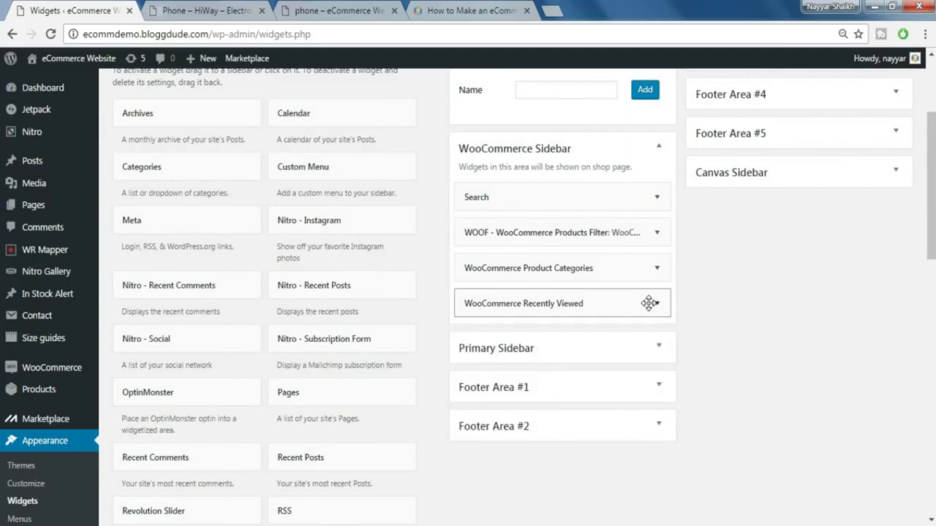
pyautogui.scroll(2, 650, 278)
pyautogui.scroll(-2, 650, 292)
# - Save the Product Categories and Recently Viewed widgets
pyautogui.click(655, 269)
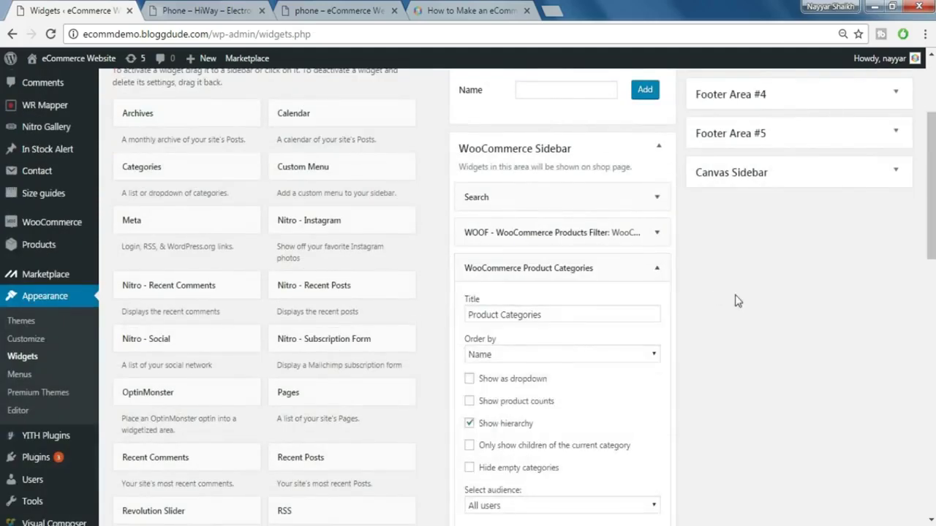
pyautogui.scroll(-3, 737, 302)
pyautogui.click(646, 397)
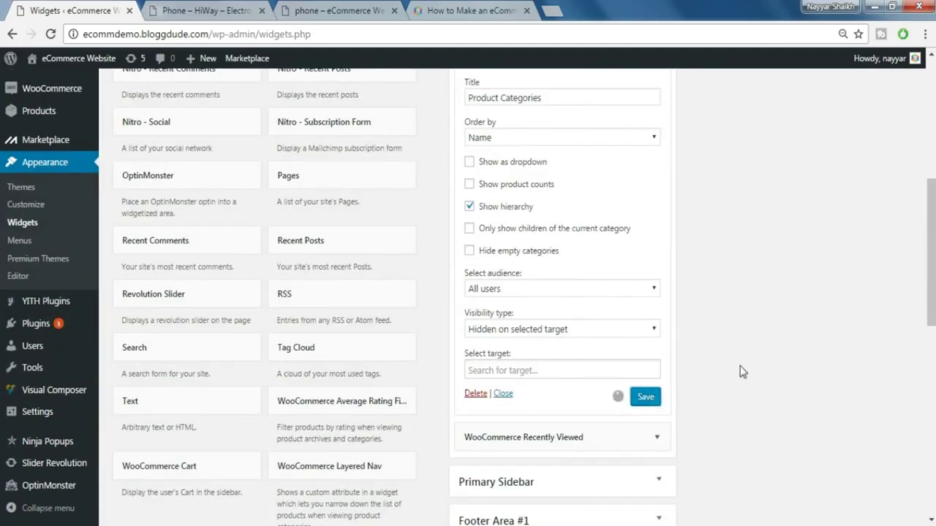
pyautogui.scroll(4, 740, 372)
pyautogui.click(656, 268)
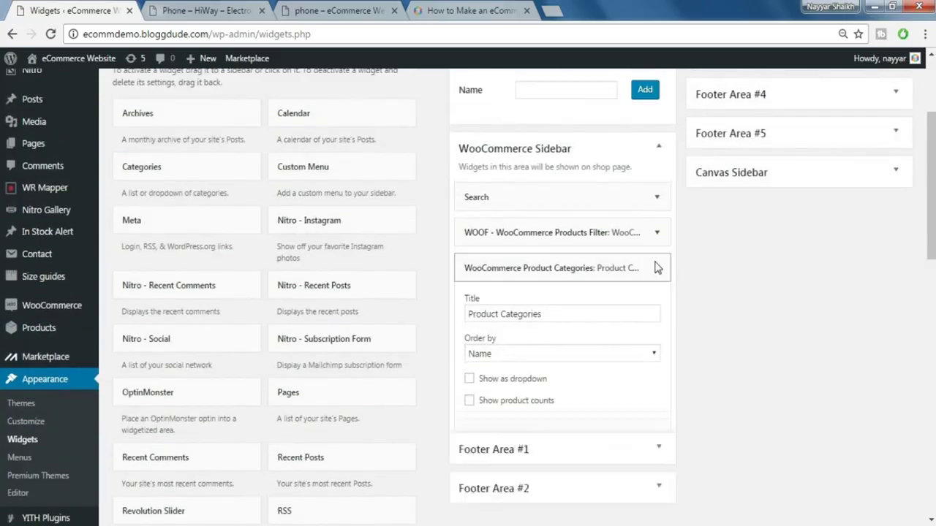
pyautogui.click(656, 304)
pyautogui.scroll(-3, 725, 315)
pyautogui.click(644, 321)
pyautogui.scroll(10, 714, 315)
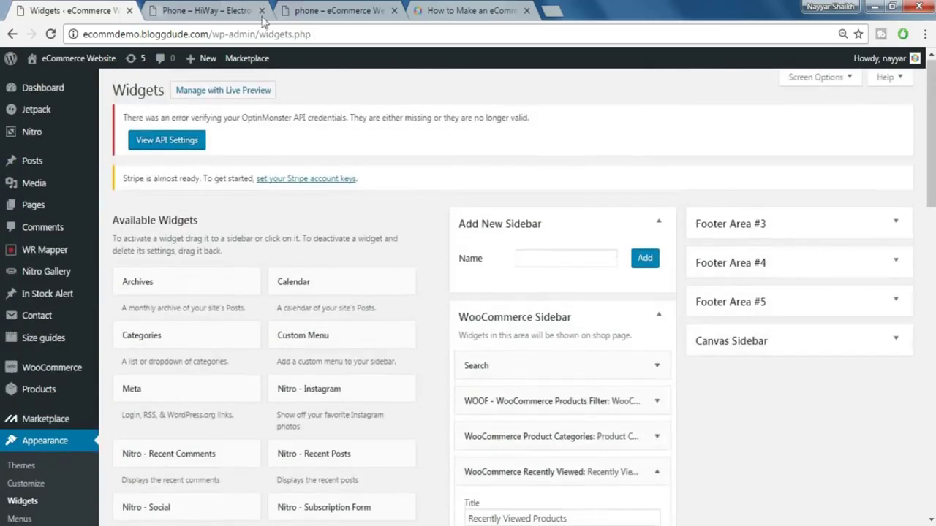
pyautogui.click(250, 12)
# - Reload the phone category page and check its new search, filter, categories and recently viewed sidebar
pyautogui.click(328, 10)
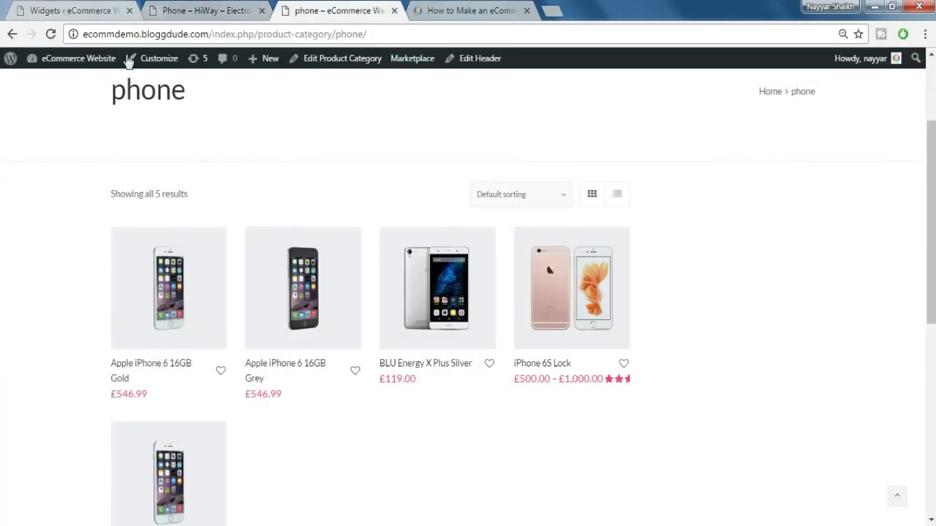
pyautogui.click(50, 33)
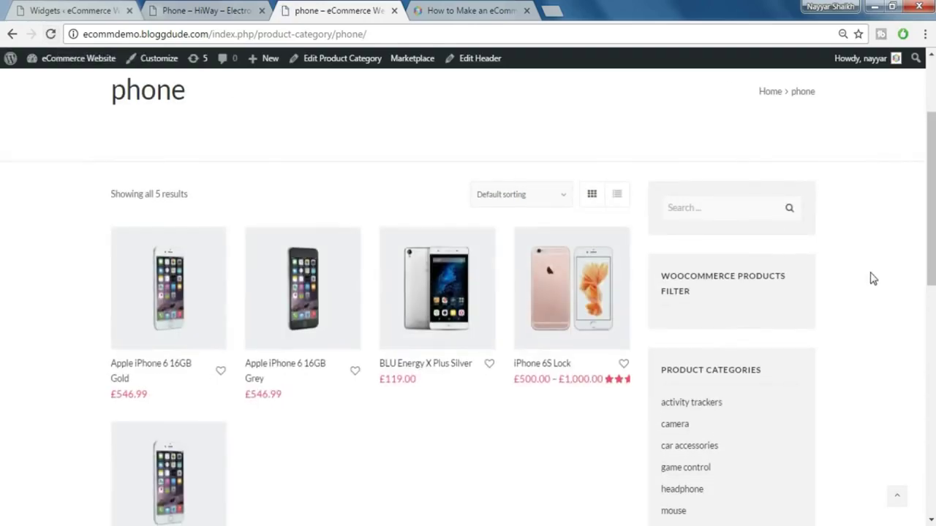
pyautogui.scroll(-5, 824, 291)
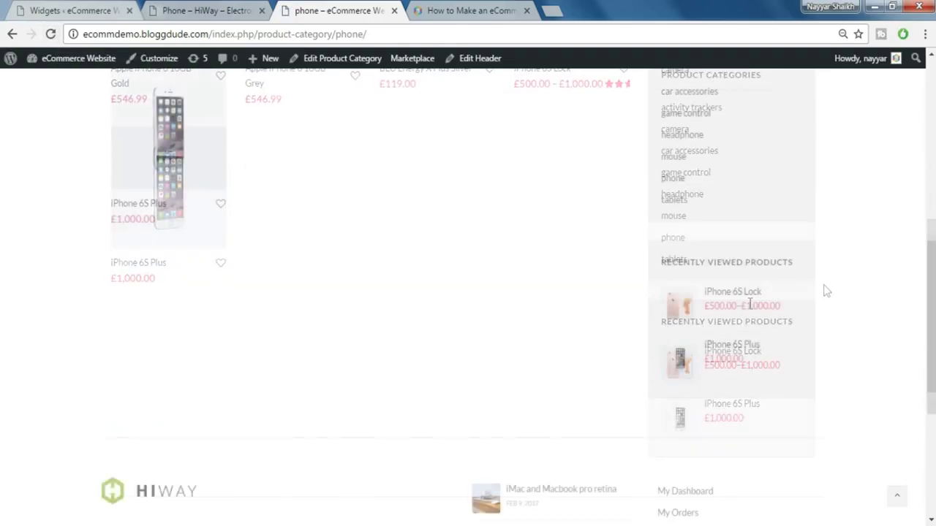
pyautogui.scroll(3, 736, 332)
pyautogui.scroll(2, 736, 333)
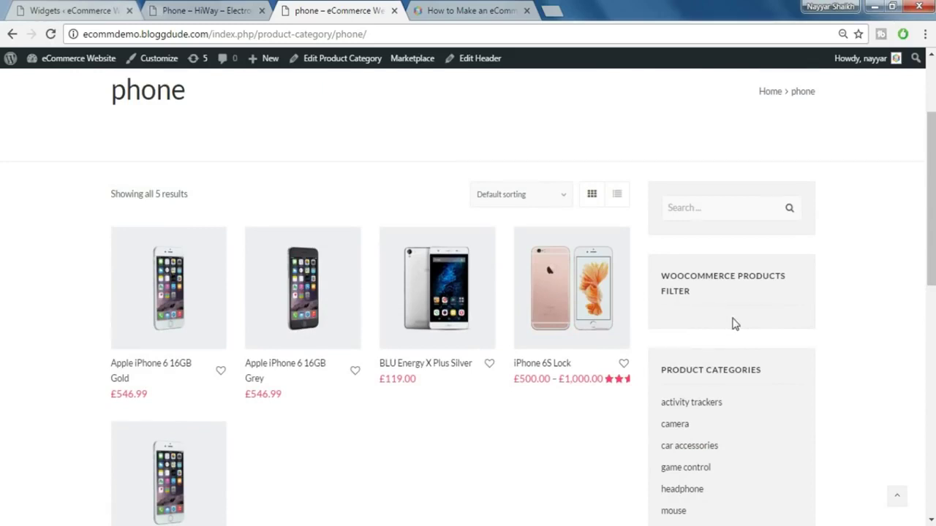
pyautogui.click(91, 8)
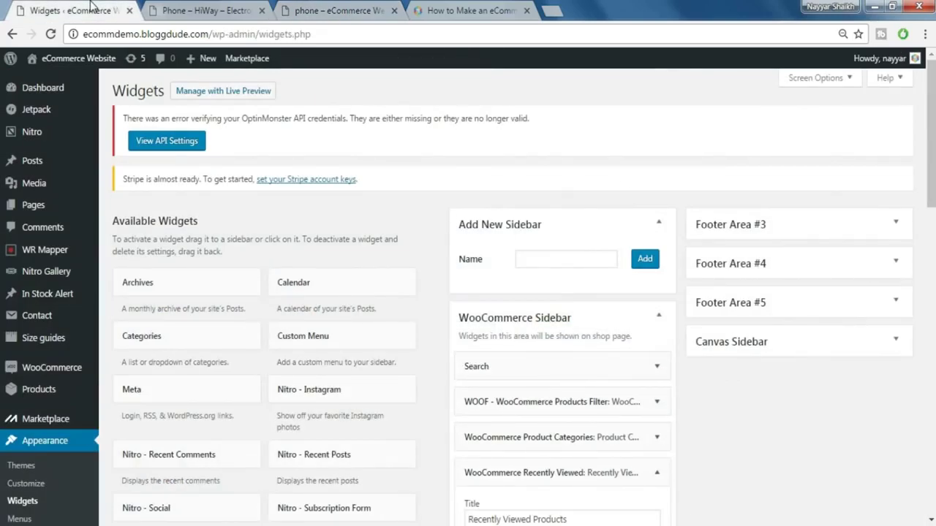
# - In WooCommerce Products Filter settings, set Search by Price to the woo range-slider
pyautogui.moveTo(79, 369)
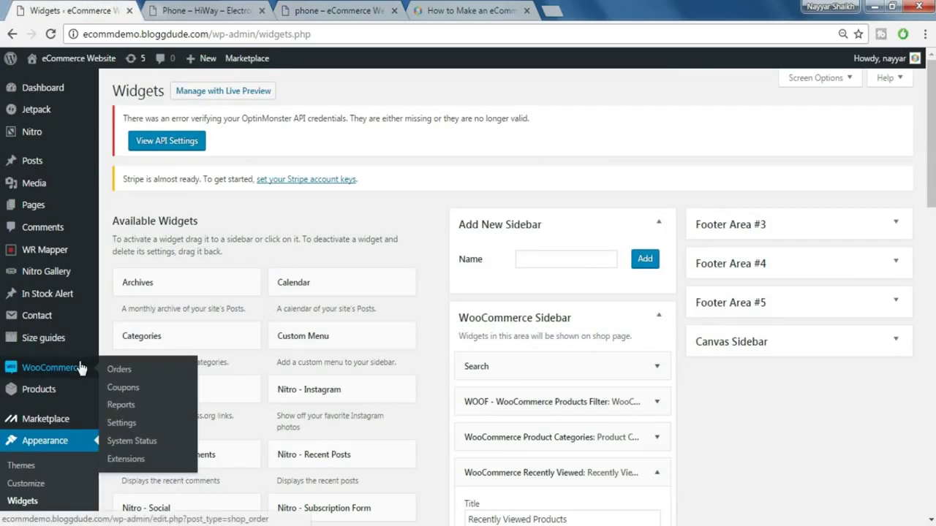
pyautogui.click(120, 423)
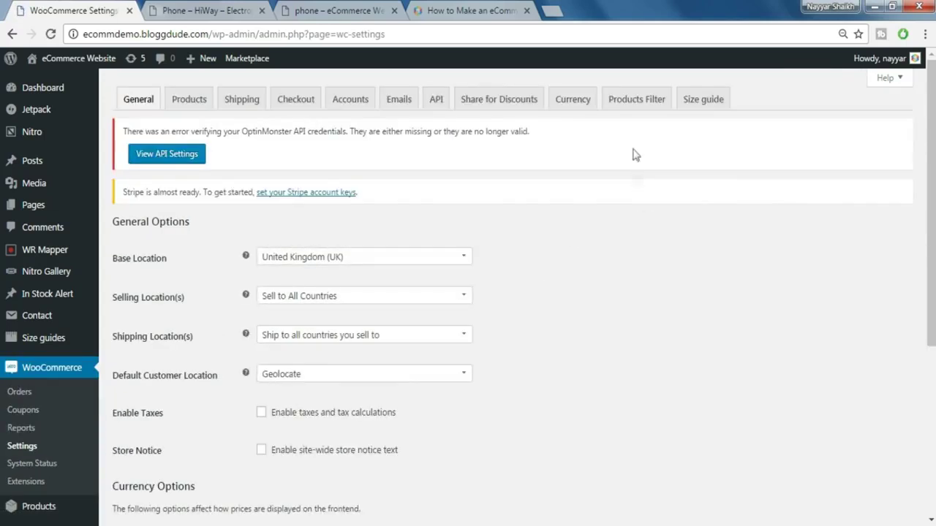
pyautogui.click(635, 103)
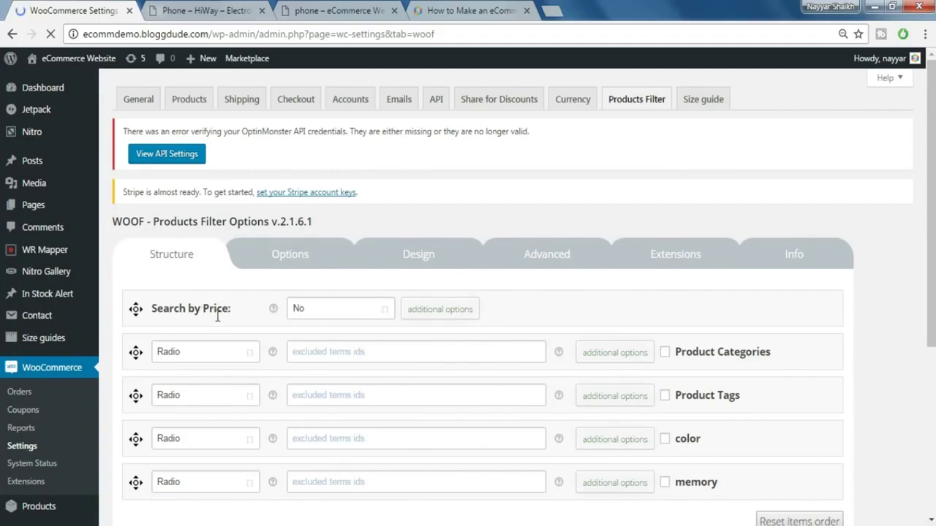
pyautogui.click(332, 311)
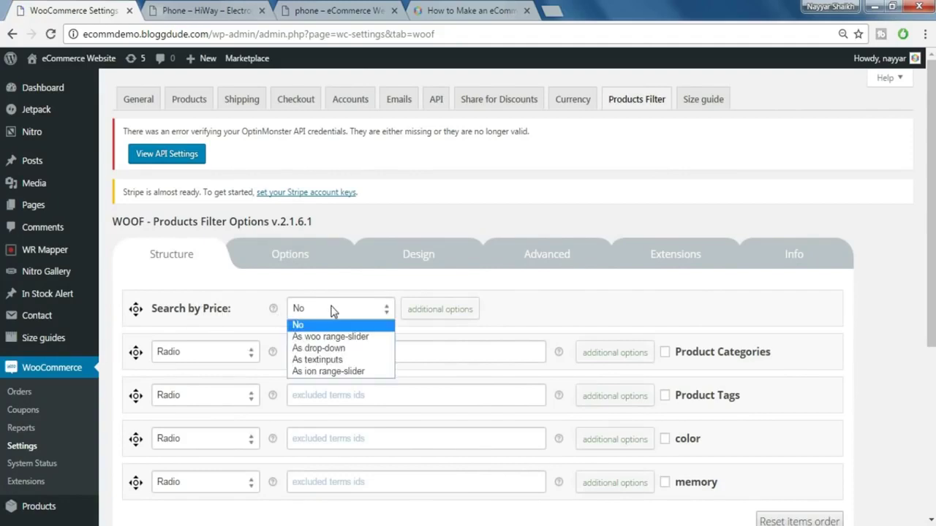
pyautogui.click(353, 338)
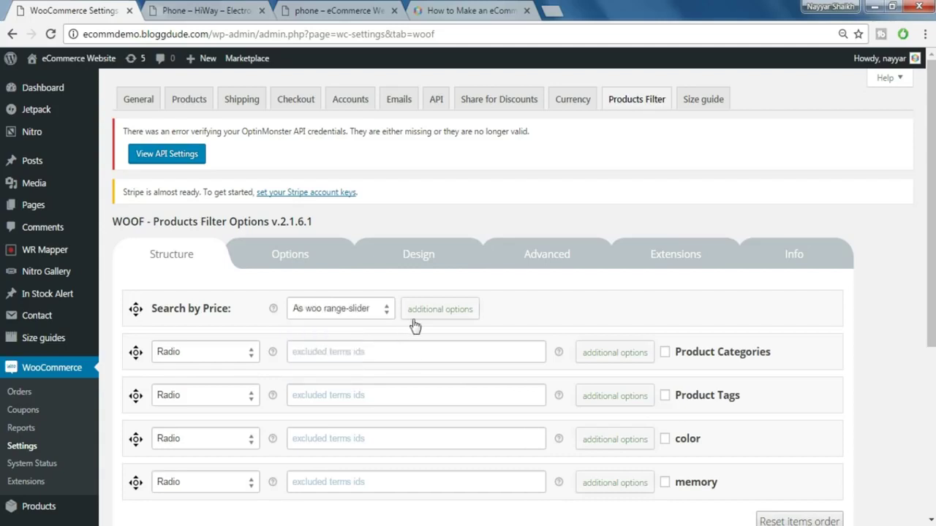
pyautogui.scroll(-1, 636, 317)
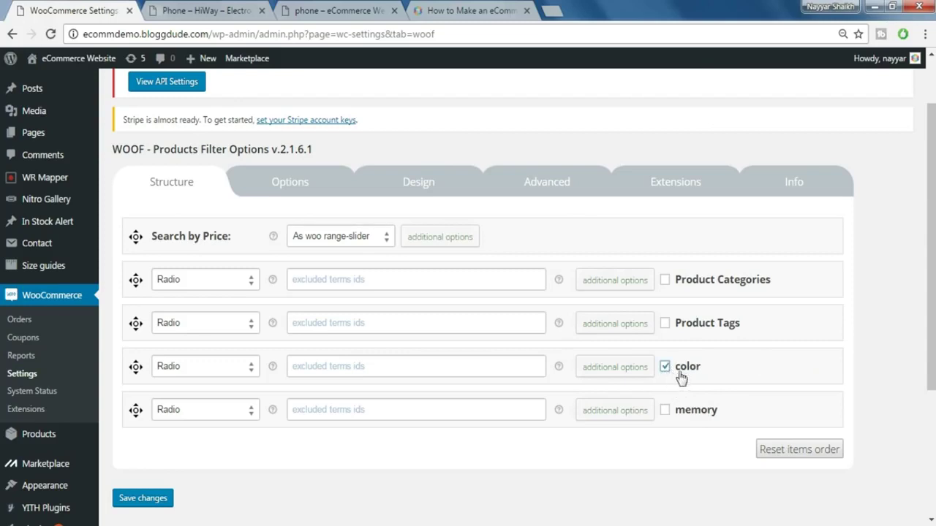
# - Keep the color filter type as Radio, enable the Color extension, and save changes
pyautogui.click(230, 377)
pyautogui.click(230, 381)
pyautogui.click(226, 364)
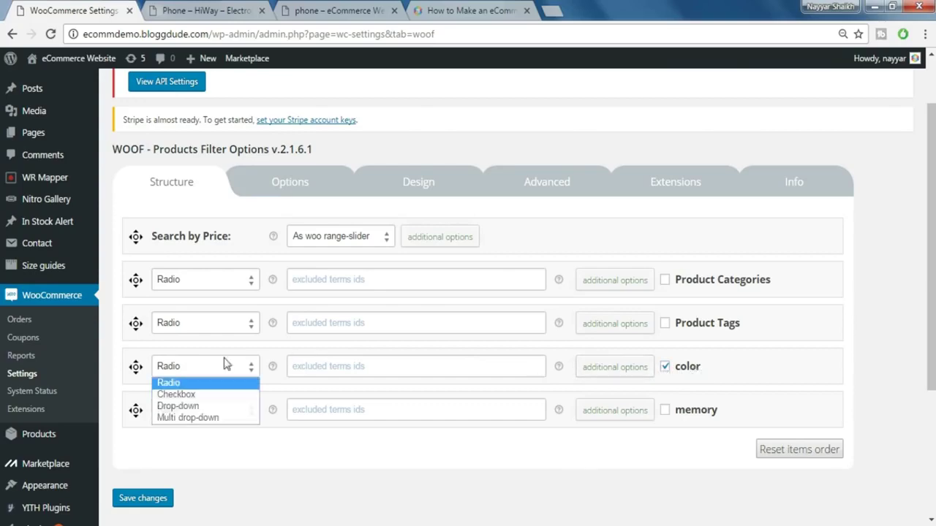
pyautogui.click(225, 368)
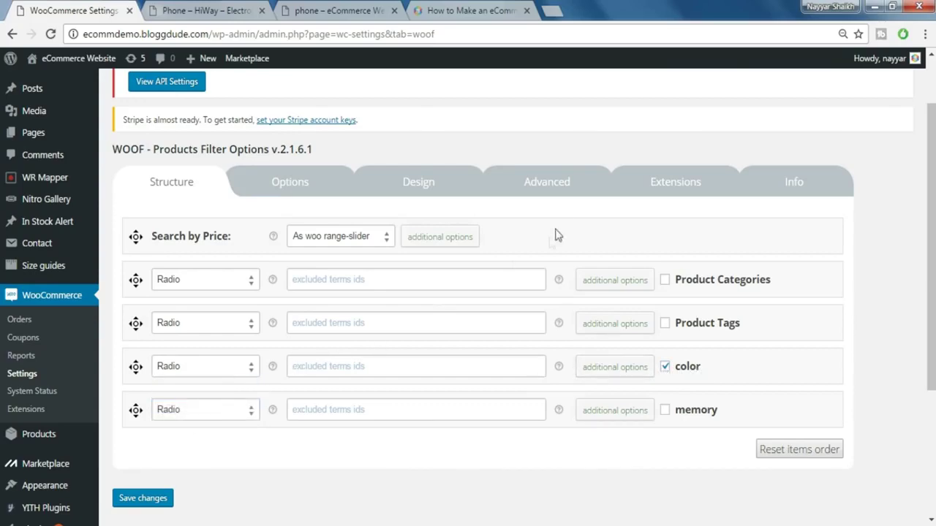
pyautogui.click(687, 193)
pyautogui.scroll(-4, 818, 300)
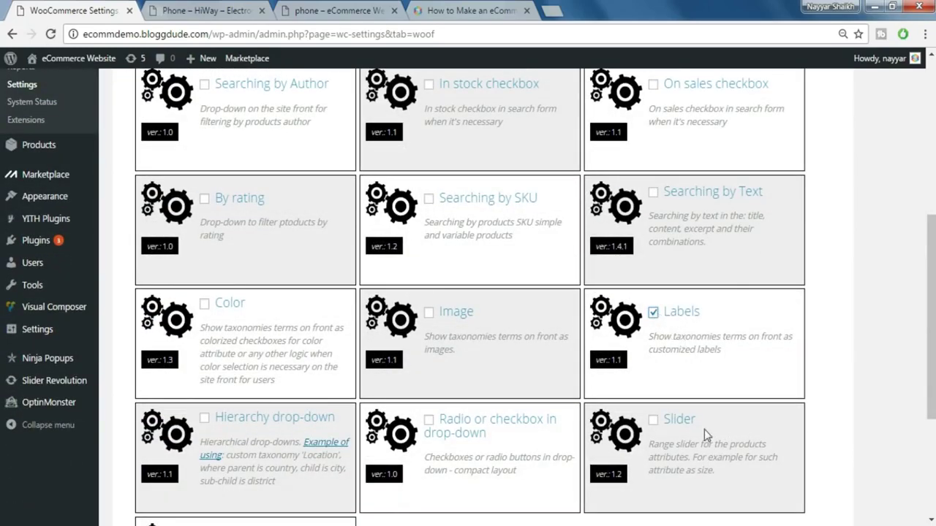
pyautogui.click(207, 306)
pyautogui.scroll(-3, 326, 344)
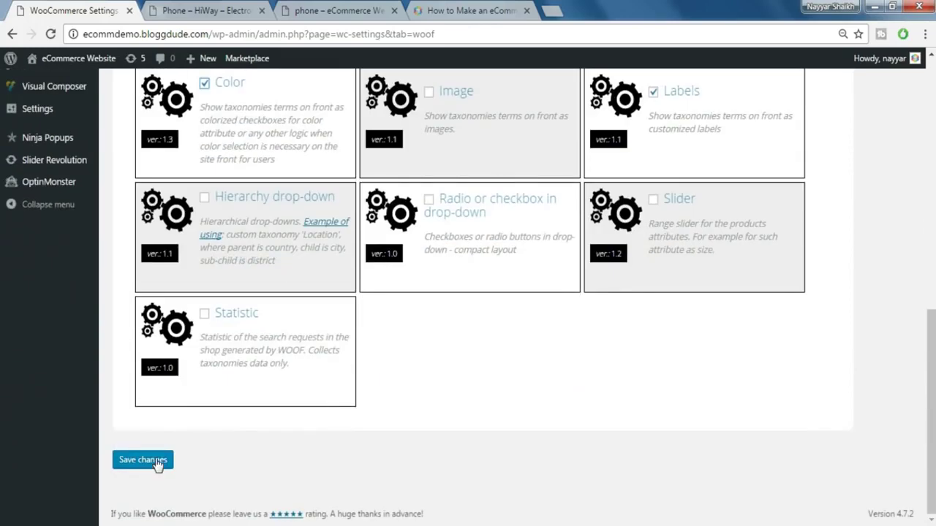
pyautogui.click(157, 462)
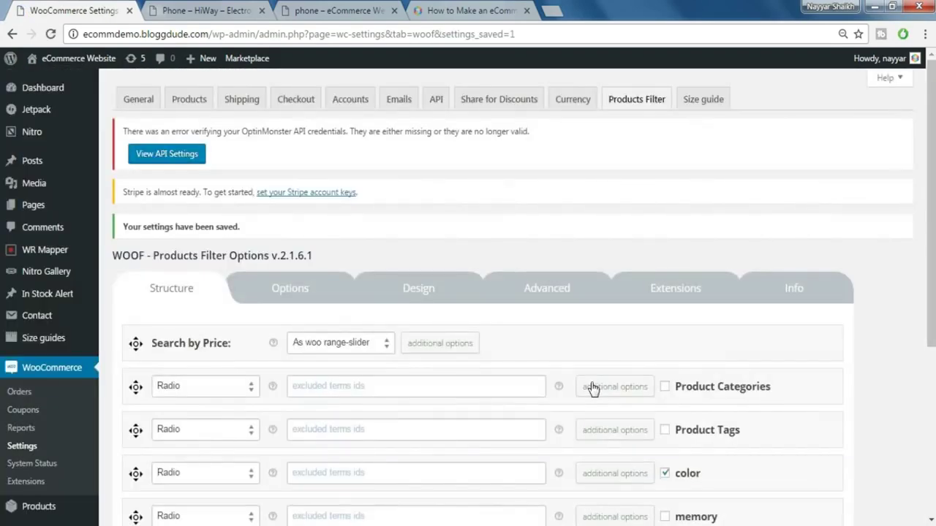
# - Change the color filter's display type from Radio to Color and save the settings
pyautogui.scroll(-2, 594, 389)
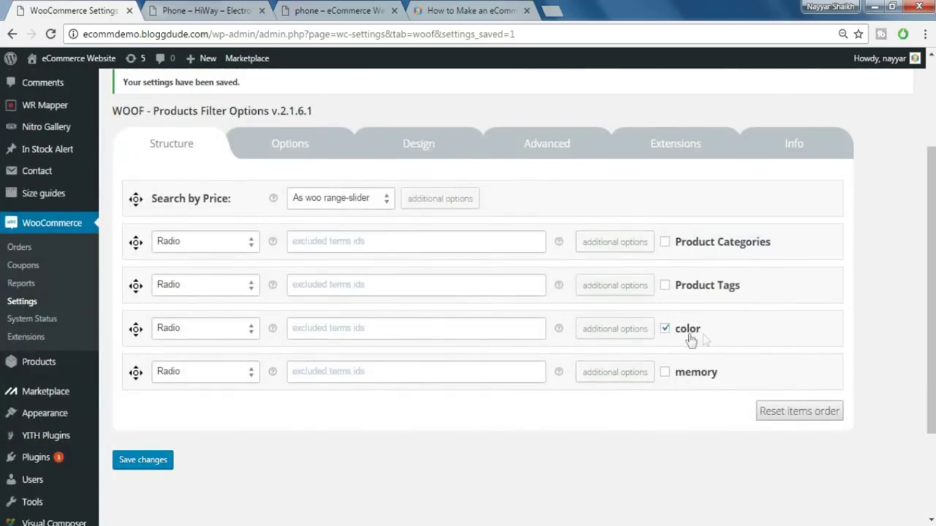
pyautogui.click(215, 331)
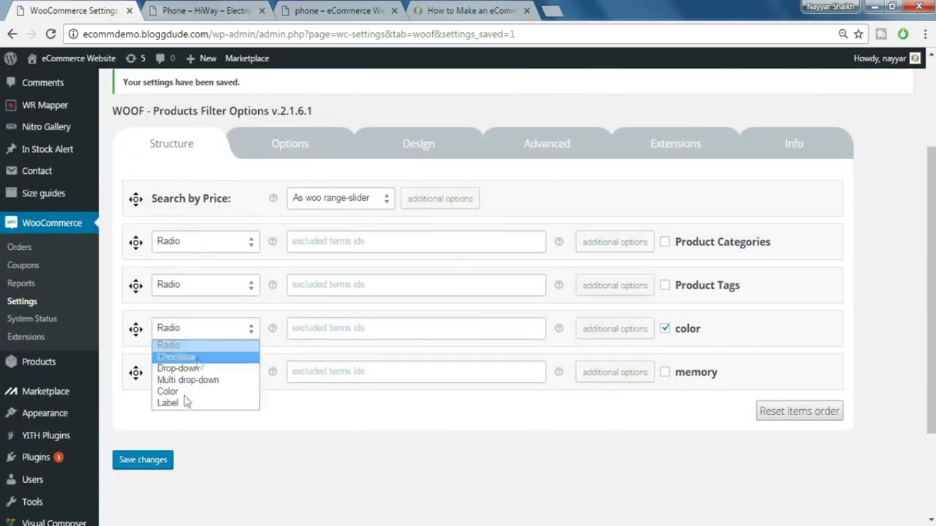
pyautogui.click(168, 393)
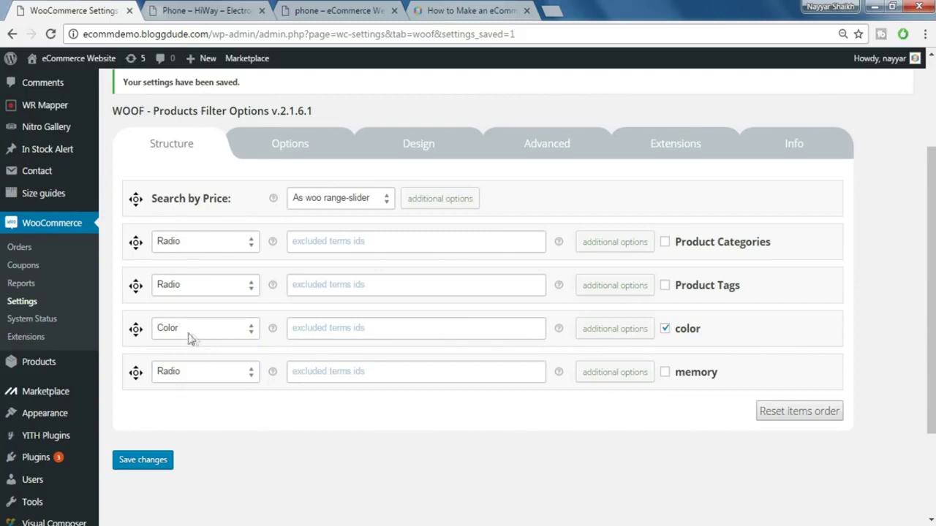
pyautogui.click(617, 330)
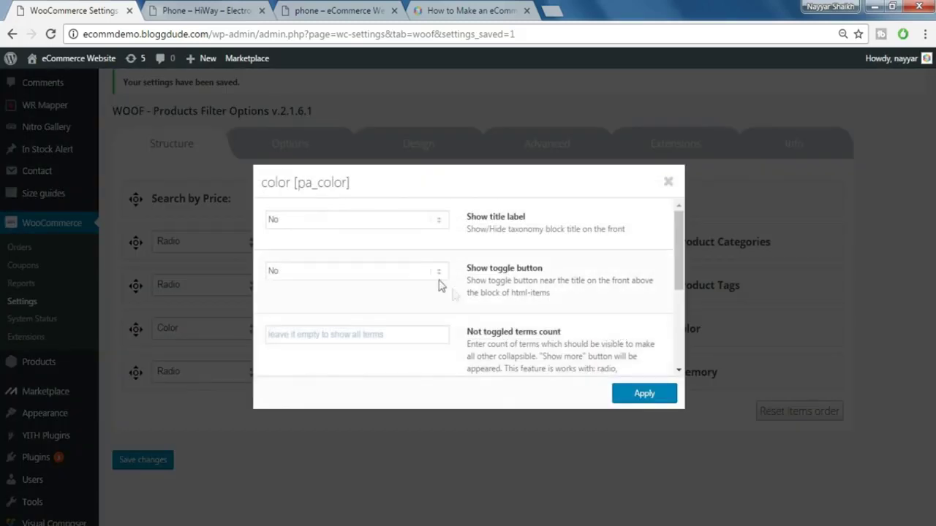
pyautogui.click(668, 181)
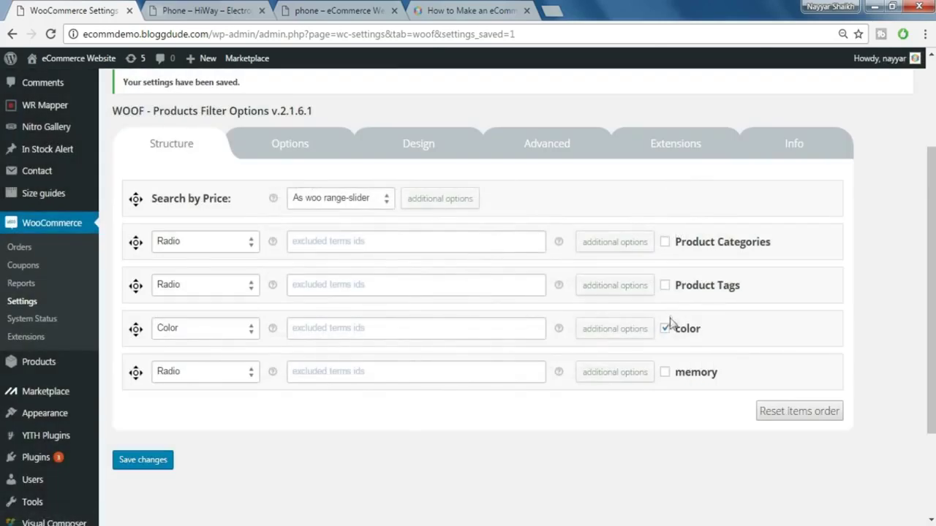
pyautogui.click(140, 467)
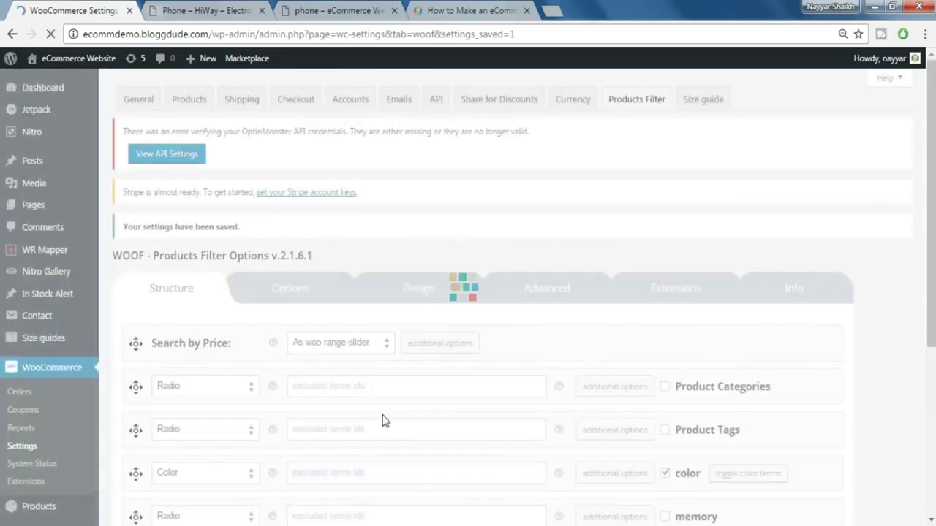
pyautogui.scroll(-3, 746, 408)
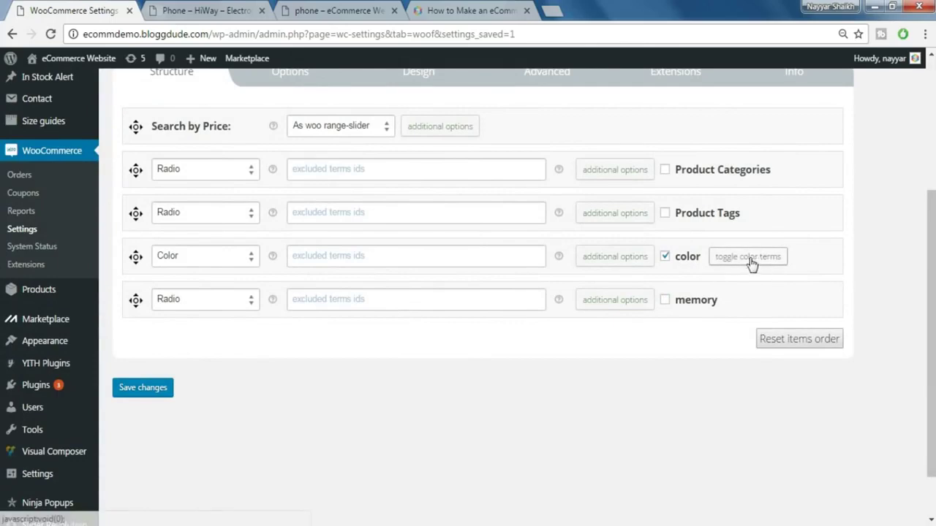
# - Give the blue colour term a blue swatch (#1e73be)
pyautogui.click(754, 265)
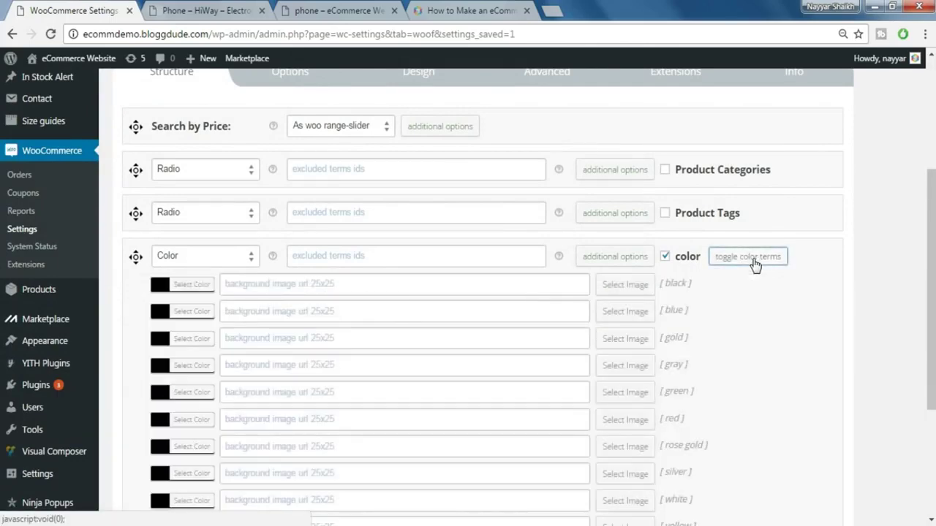
pyautogui.scroll(-1, 756, 270)
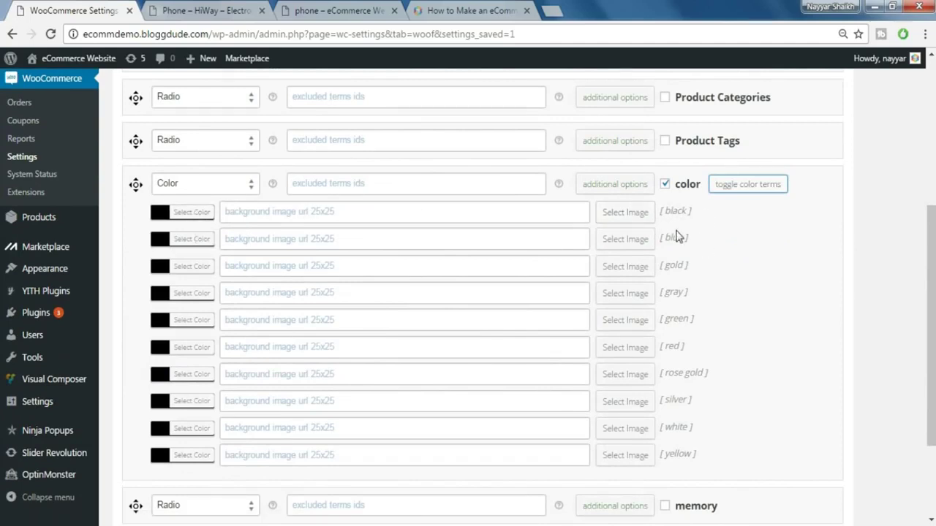
pyautogui.click(191, 239)
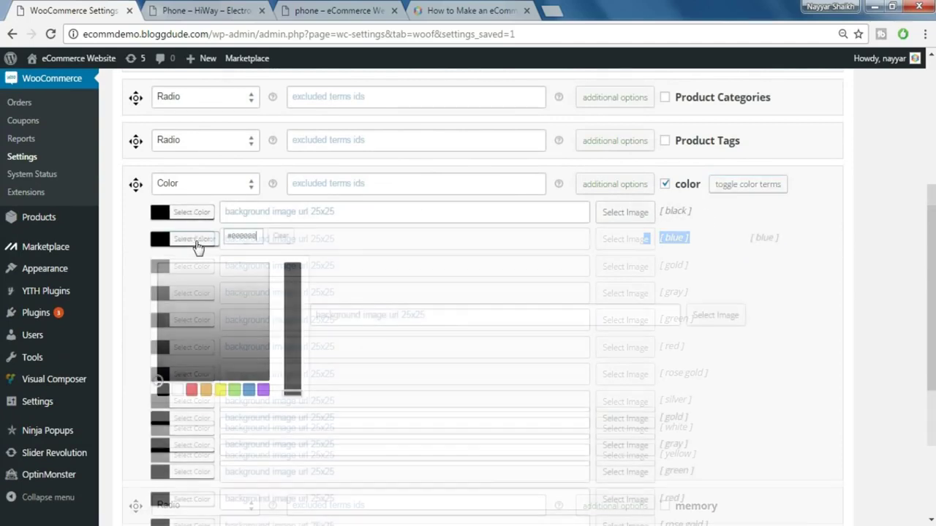
pyautogui.click(248, 390)
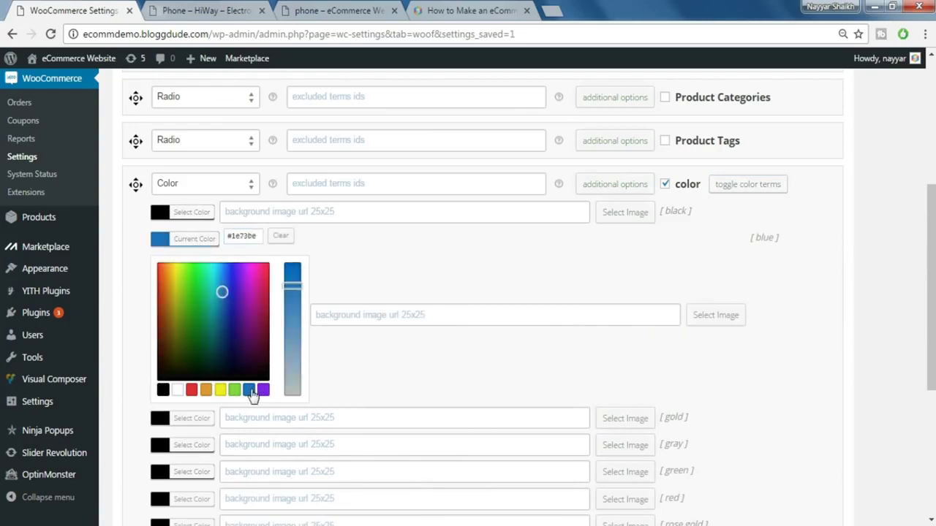
pyautogui.tripleClick(781, 288)
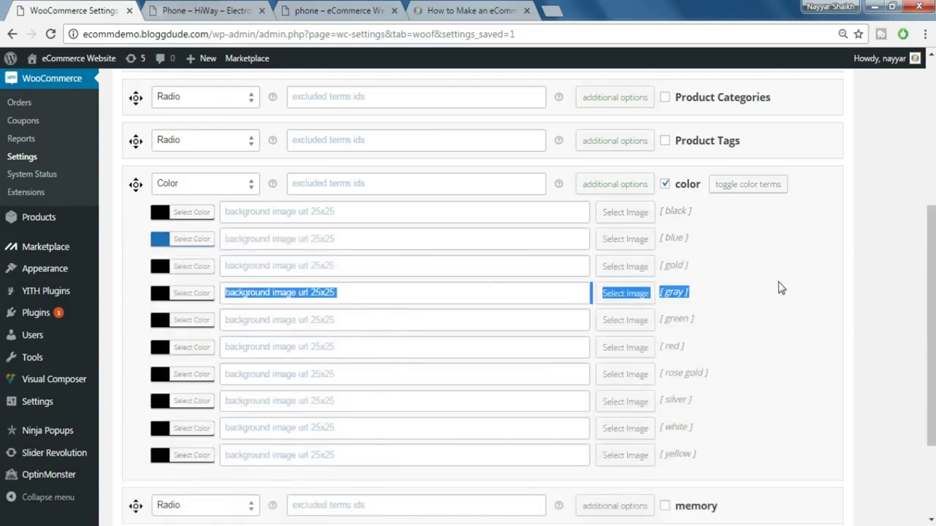
pyautogui.click(687, 268)
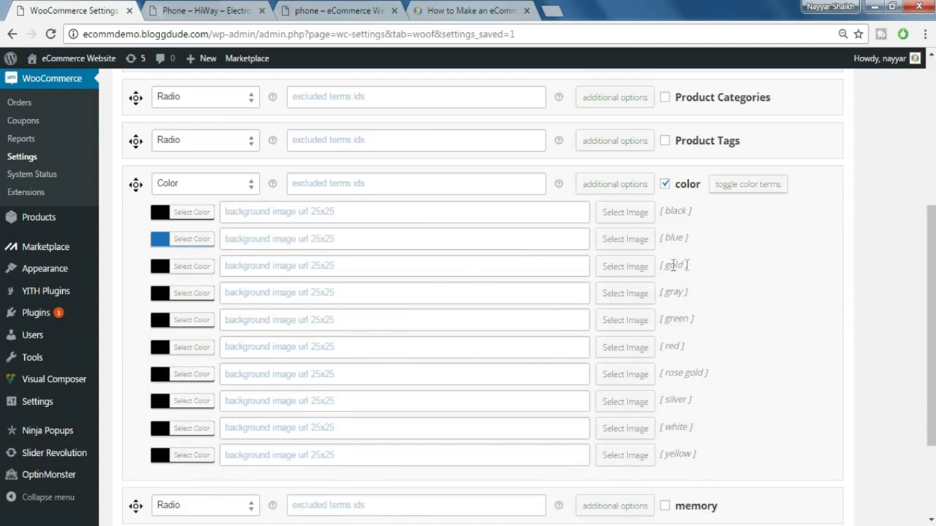
# - Give the gold term an orange swatch, collapse the term list, and save the settings
pyautogui.click(196, 267)
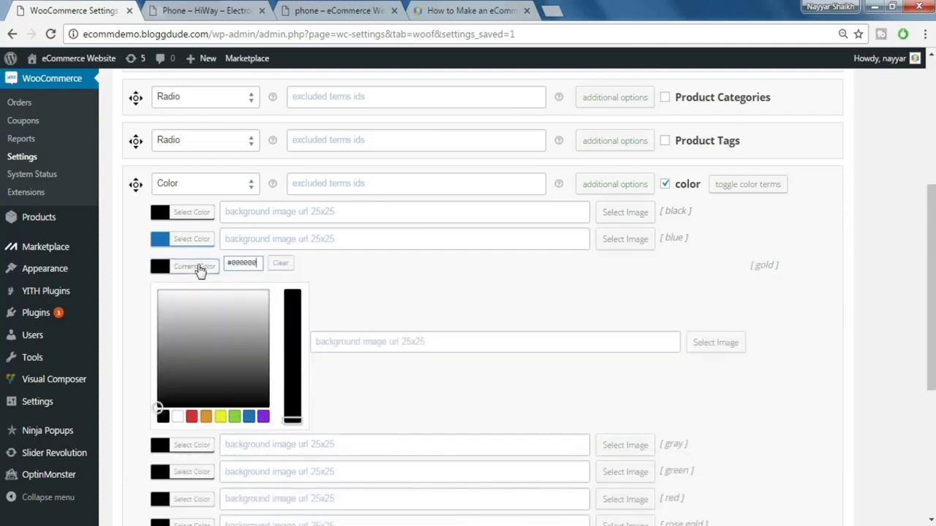
pyautogui.click(206, 418)
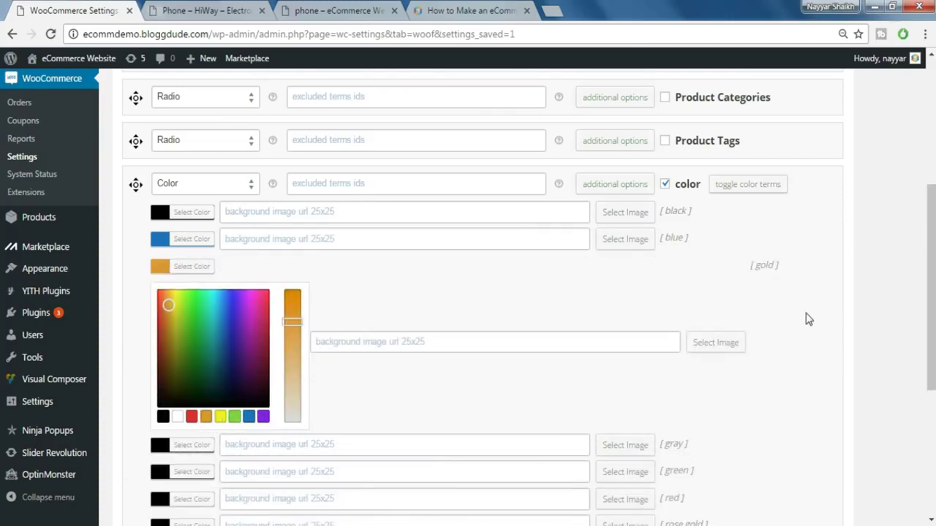
pyautogui.click(808, 320)
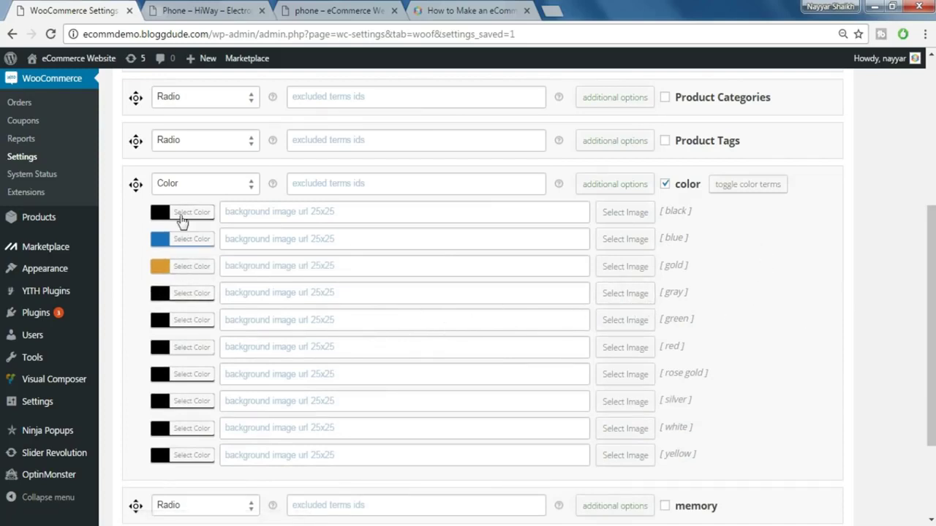
pyautogui.click(728, 185)
pyautogui.click(677, 243)
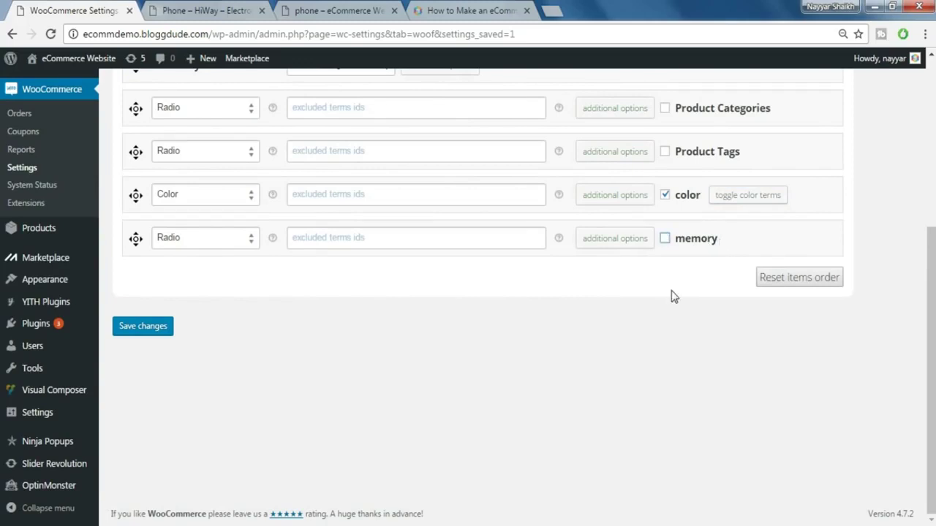
pyautogui.scroll(2, 676, 291)
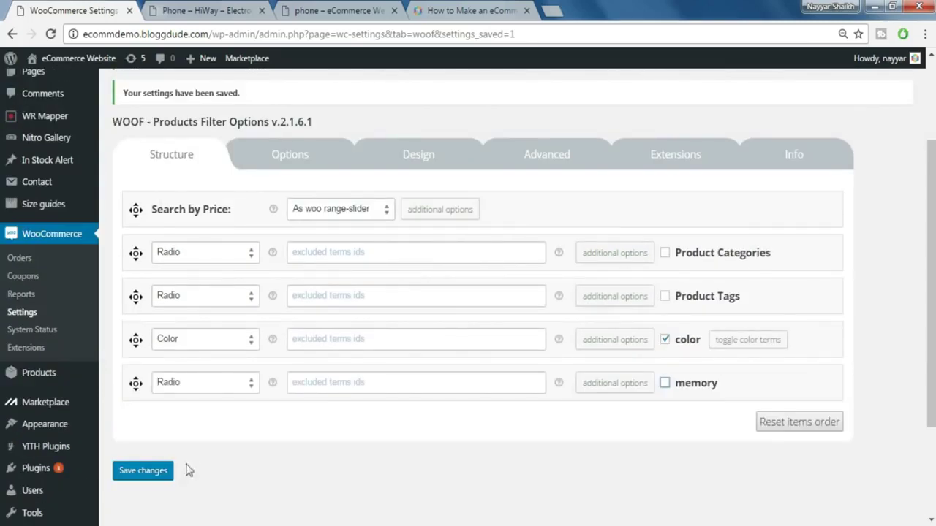
pyautogui.click(150, 477)
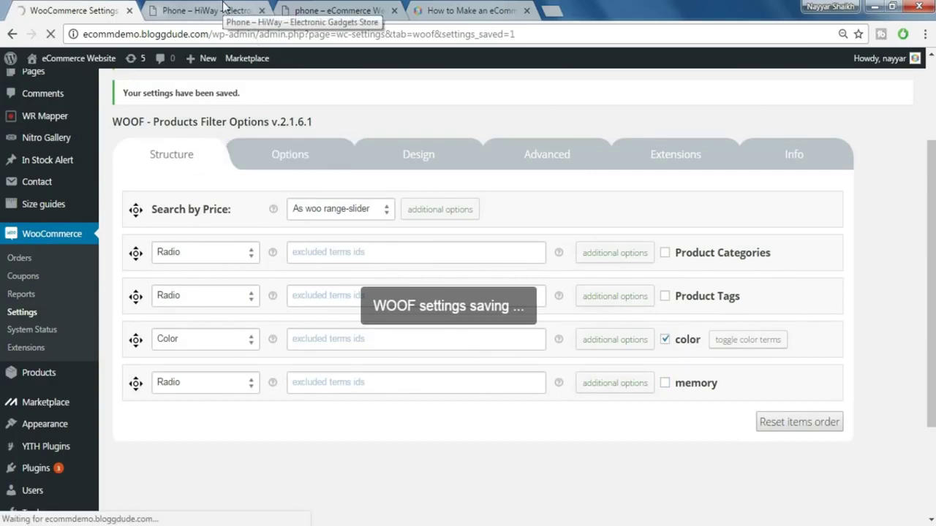
pyautogui.click(316, 7)
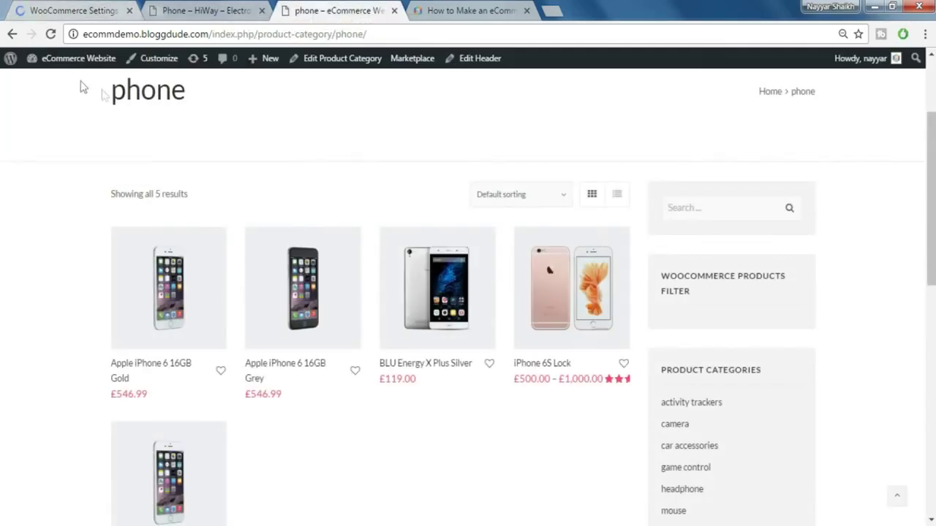
# - Reload the phone category page and narrow the price slider to £119 – £628, leaving 4 results
pyautogui.click(50, 34)
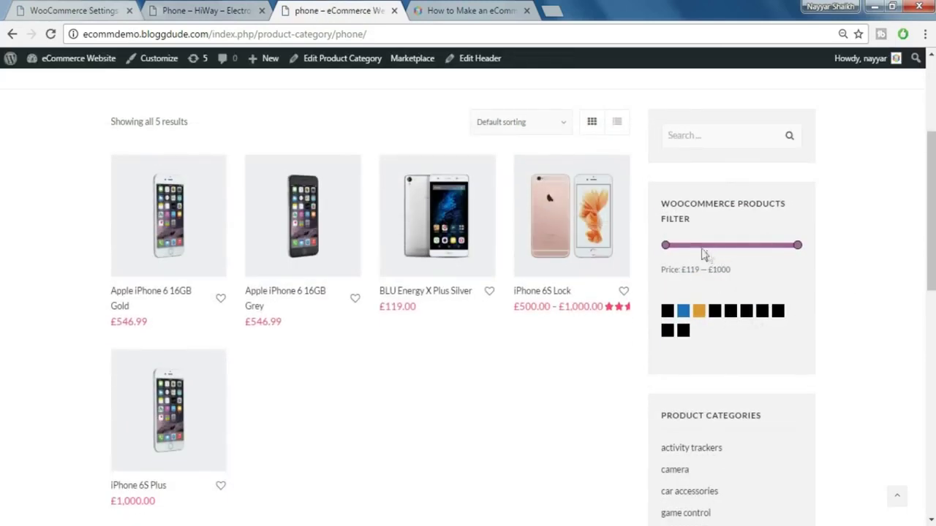
pyautogui.moveTo(794, 245)
pyautogui.mouseDown()
pyautogui.moveTo(712, 246)
pyautogui.moveTo(811, 253)
pyautogui.mouseUp()
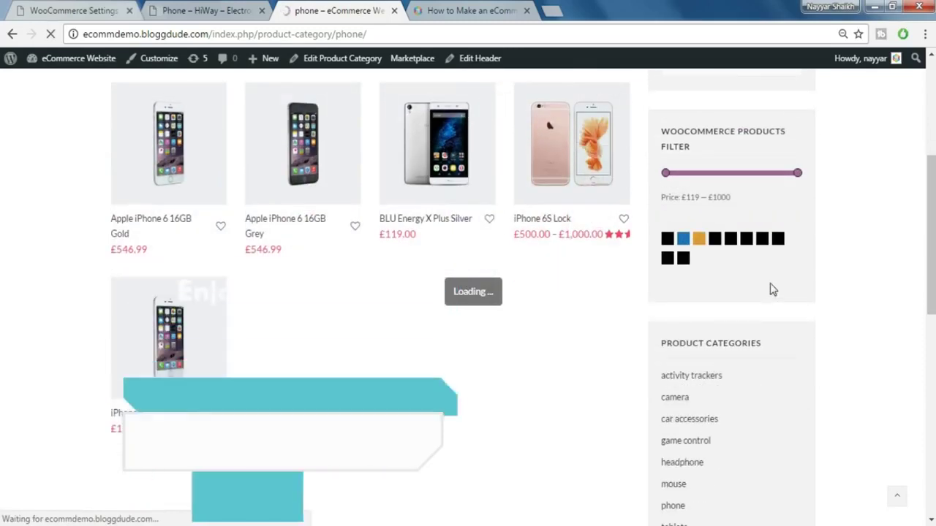
pyautogui.scroll(-2, 797, 285)
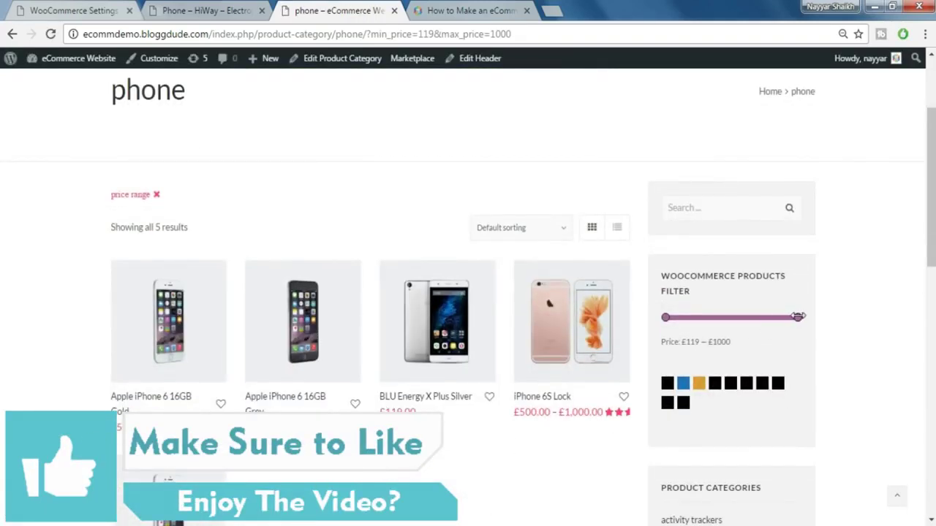
pyautogui.moveTo(798, 317); pyautogui.dragTo(741, 318)
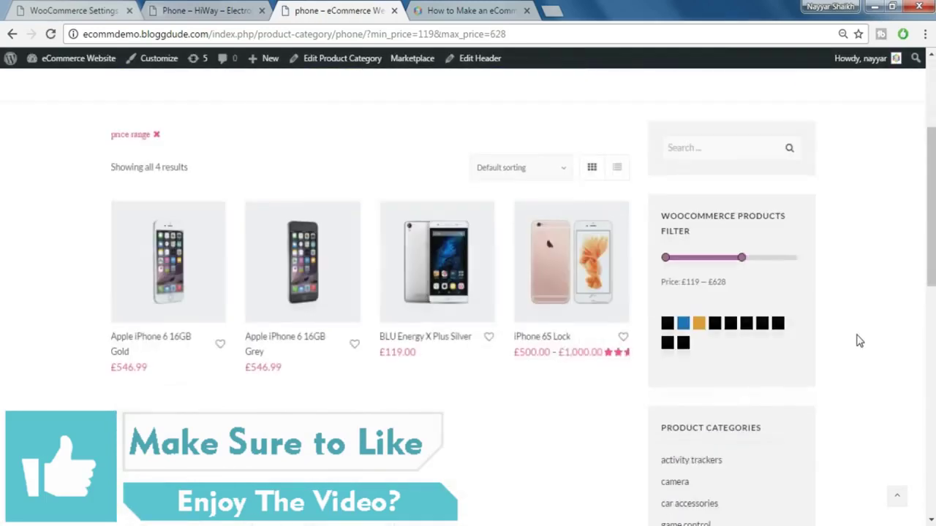
pyautogui.scroll(-4, 890, 288)
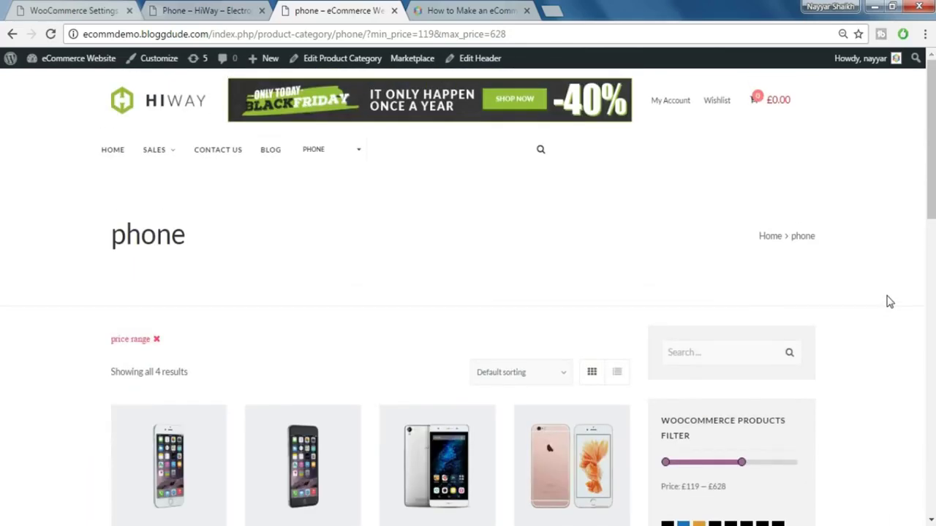
pyautogui.scroll(-2, 890, 302)
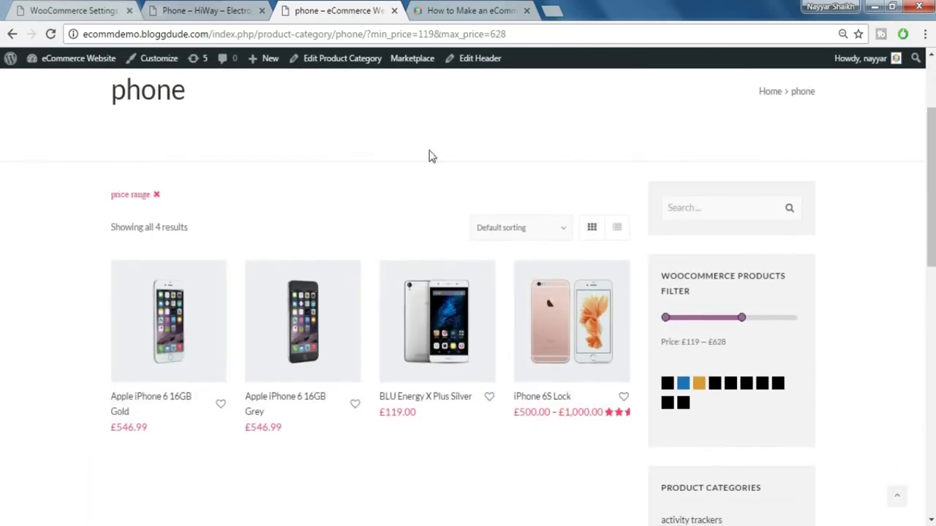
pyautogui.click(100, 5)
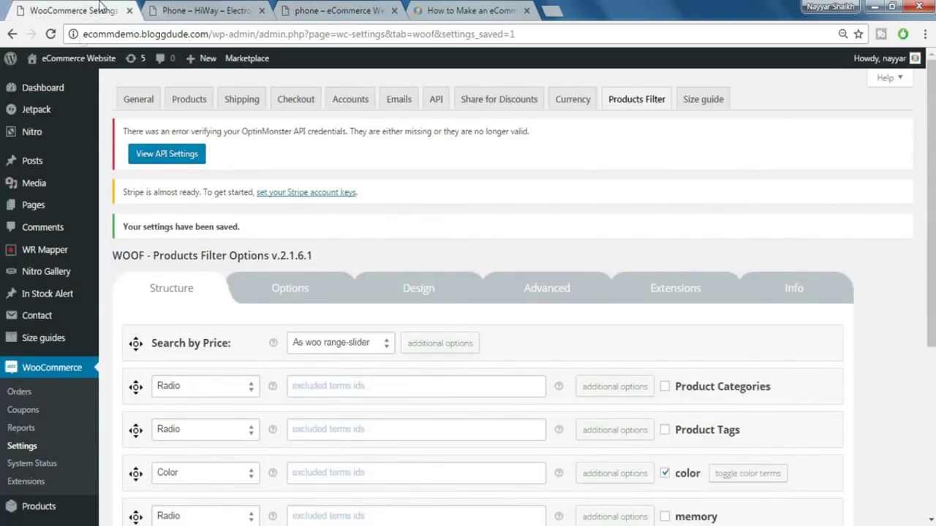
# - In In Stock Alert settings, enable MailChimp Integration and start filling in the Username field
pyautogui.moveTo(41, 306)
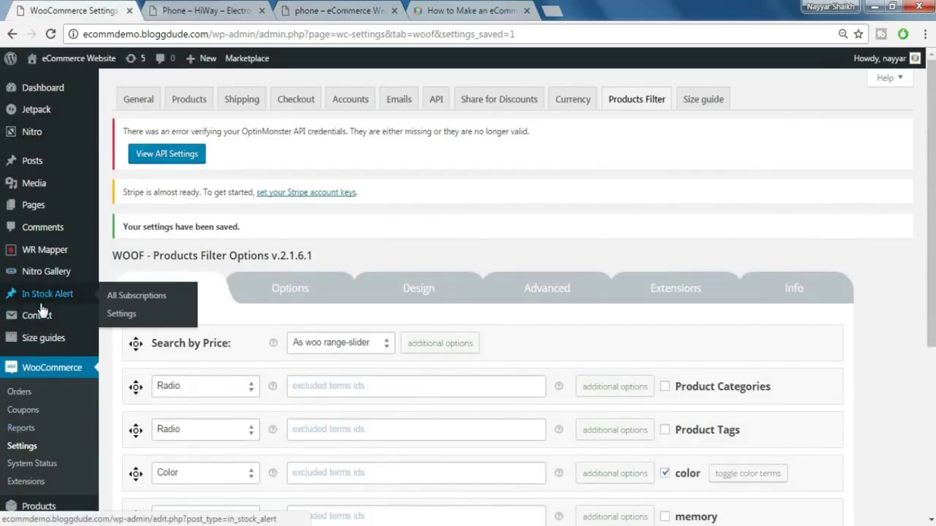
pyautogui.click(123, 316)
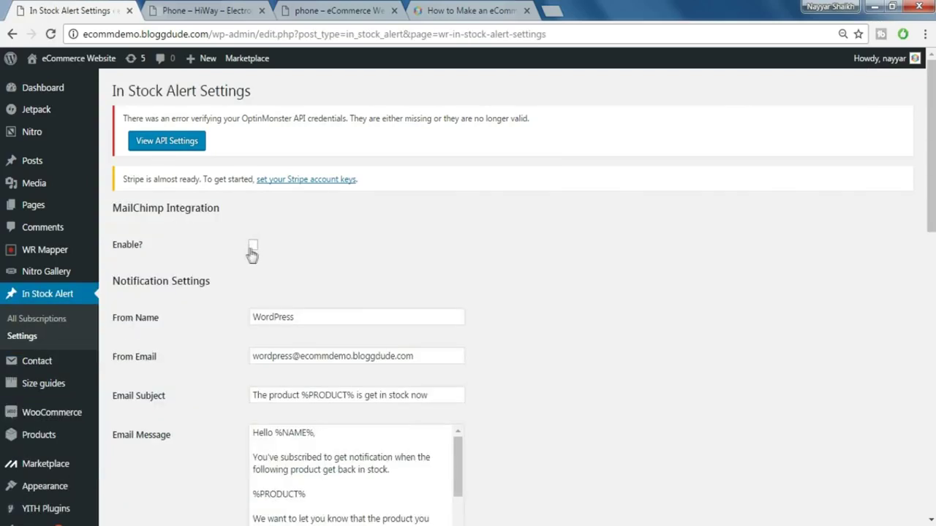
pyautogui.click(253, 246)
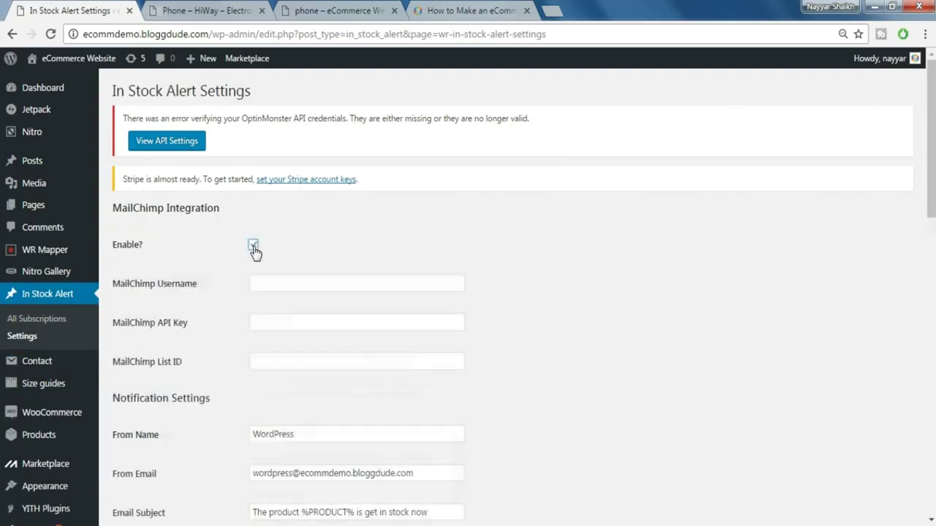
pyautogui.scroll(-1, 724, 313)
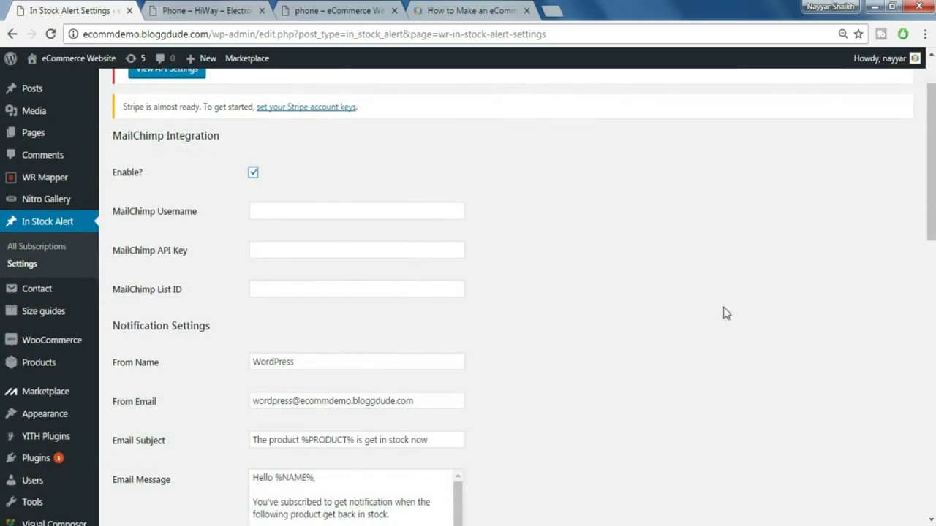
pyautogui.click(341, 209)
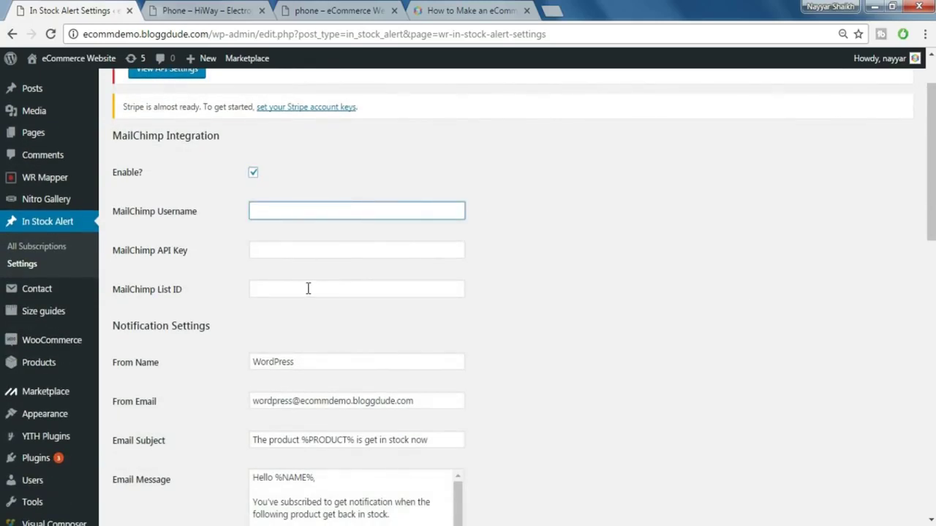
pyautogui.click(549, 13)
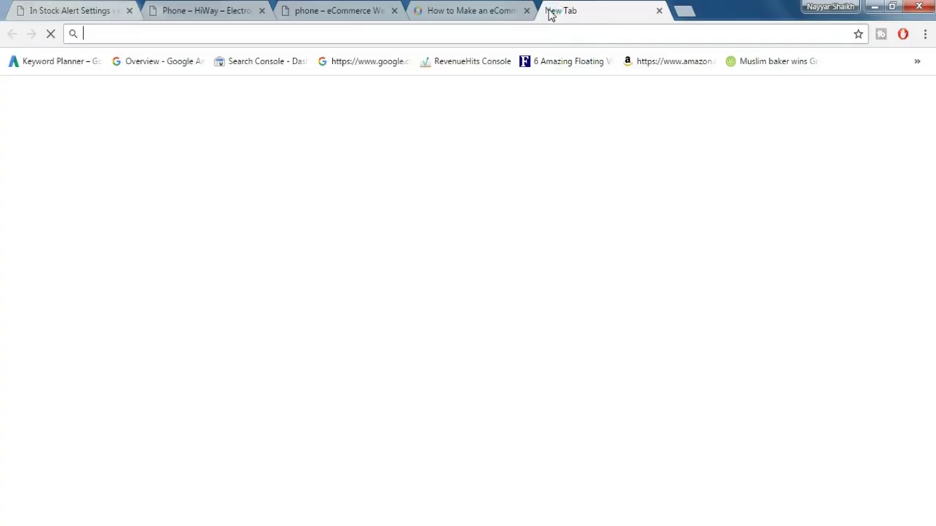
# - Log in to the MailChimp account and open its profile page
pyautogui.write('ma')
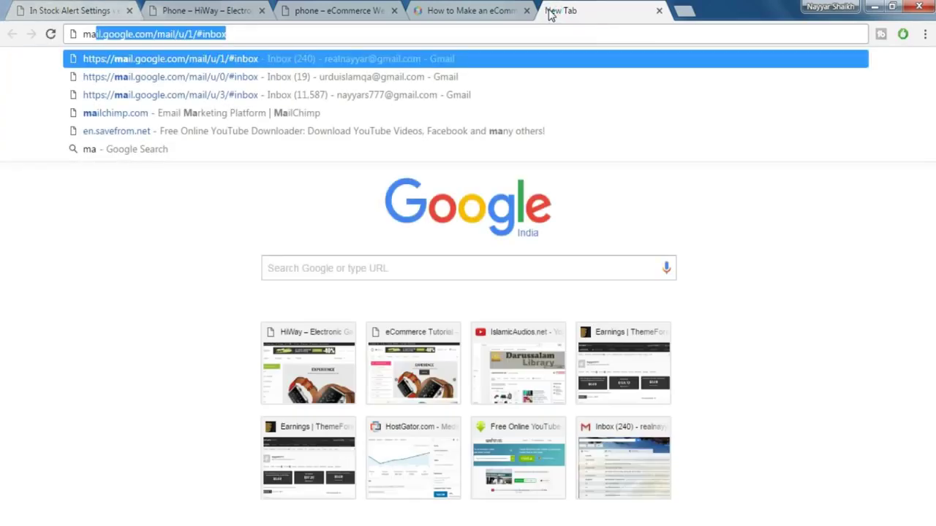
pyautogui.write('ilc')
pyautogui.press('Return')
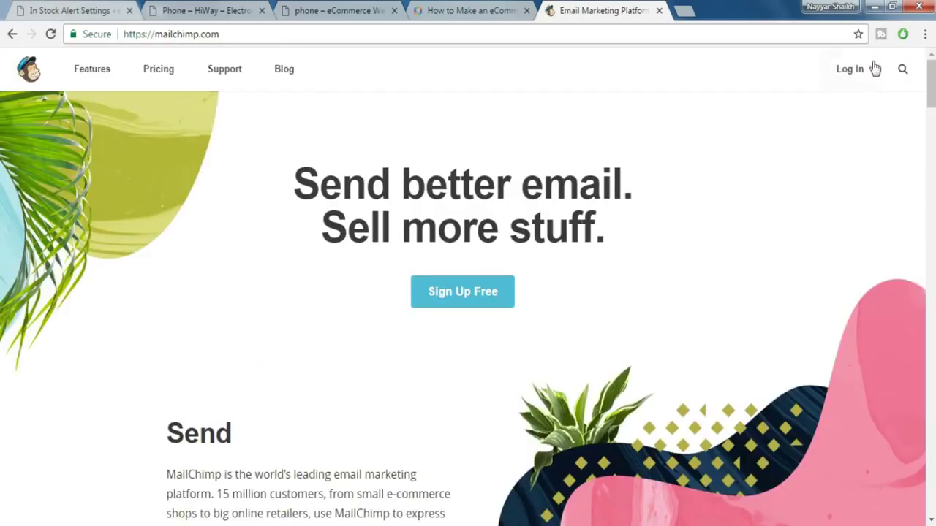
pyautogui.click(837, 69)
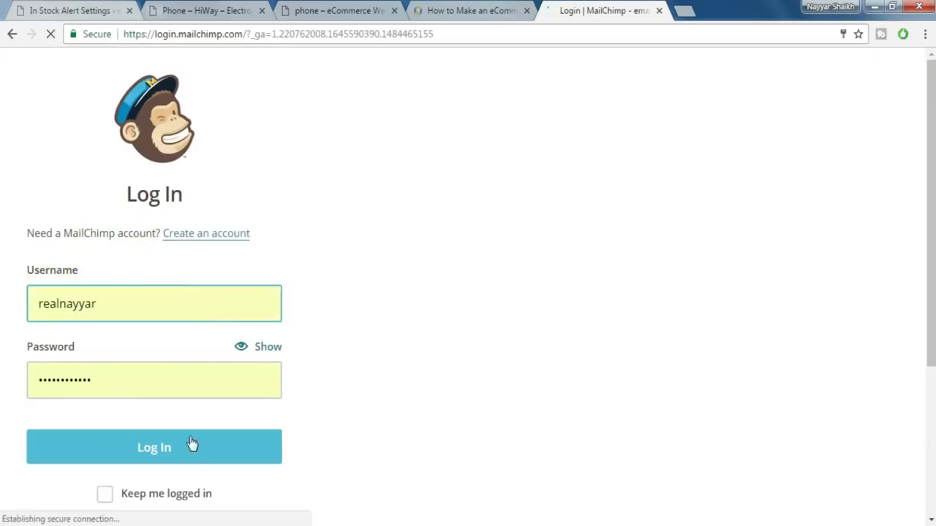
pyautogui.click(191, 447)
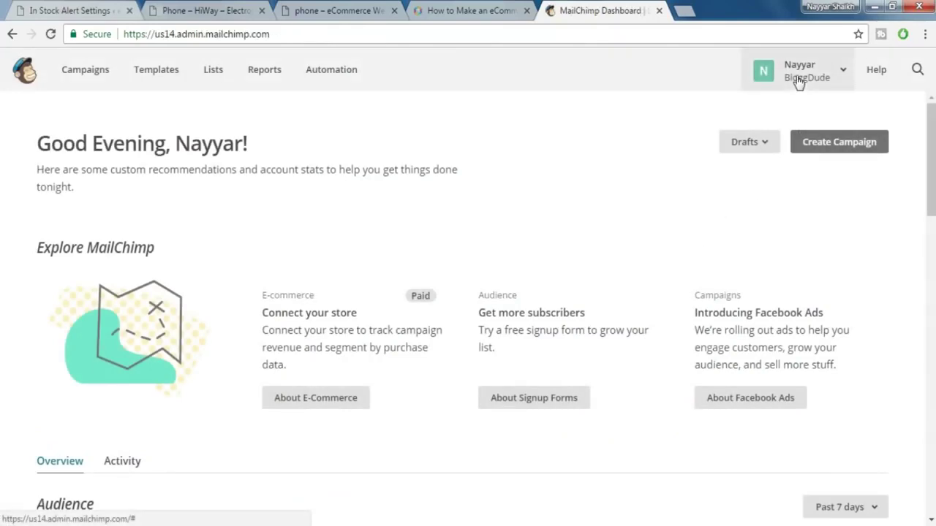
pyautogui.click(801, 82)
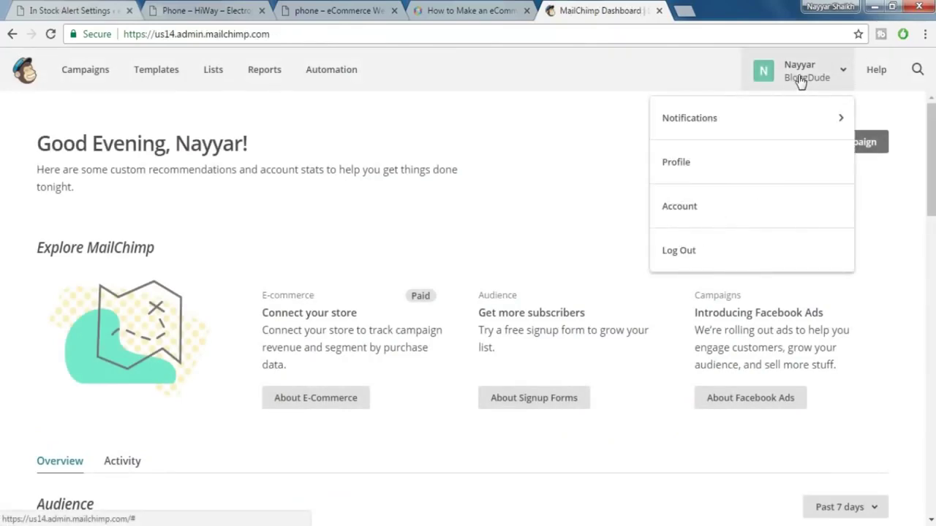
pyautogui.click(712, 165)
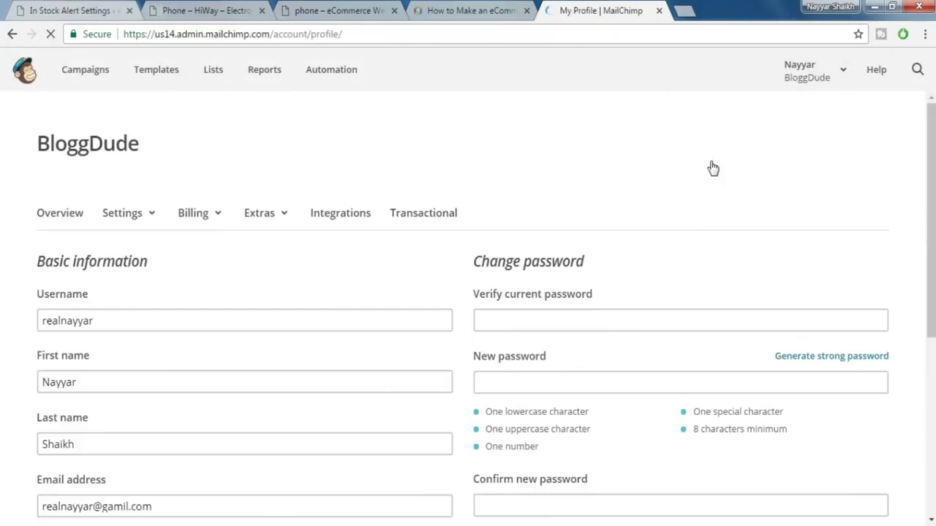
# - Copy the profile's account username into the In Stock Alert MailChimp Username field
pyautogui.scroll(-2, 606, 278)
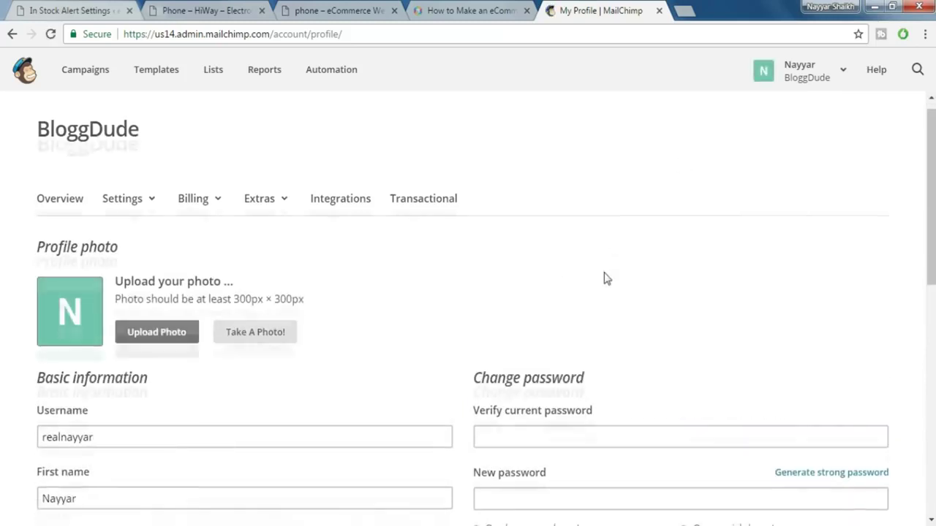
pyautogui.click(115, 307)
pyautogui.doubleClick(115, 306)
pyautogui.hotkey('ctrl', 'c')
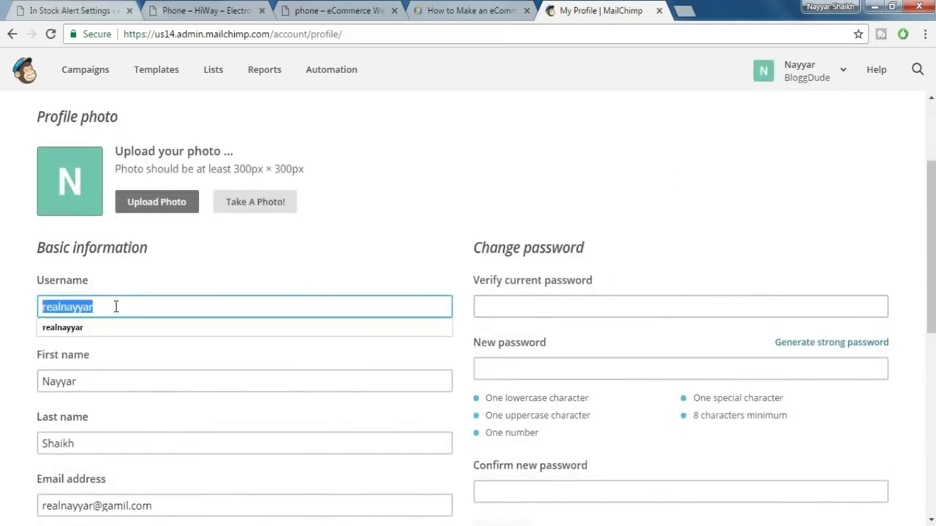
pyautogui.click(158, 8)
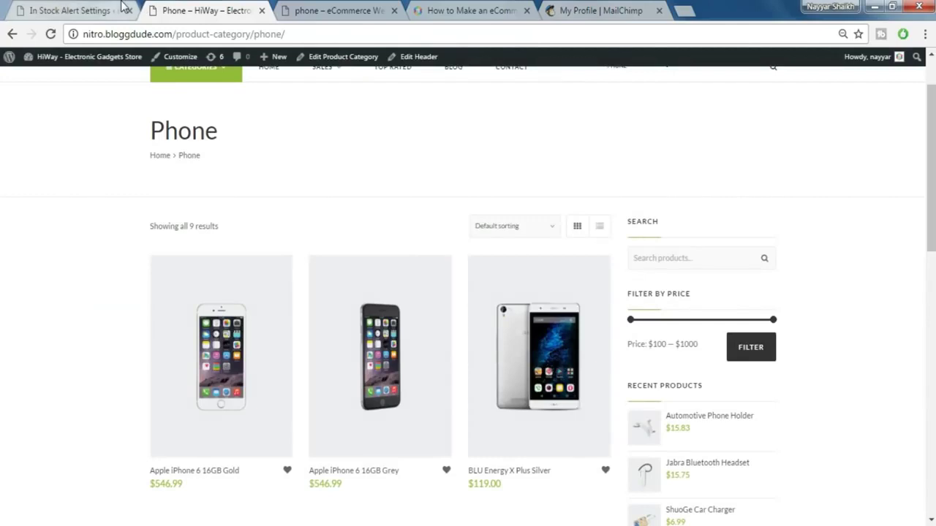
pyautogui.click(111, 7)
pyautogui.hotkey('ctrl', 'v')
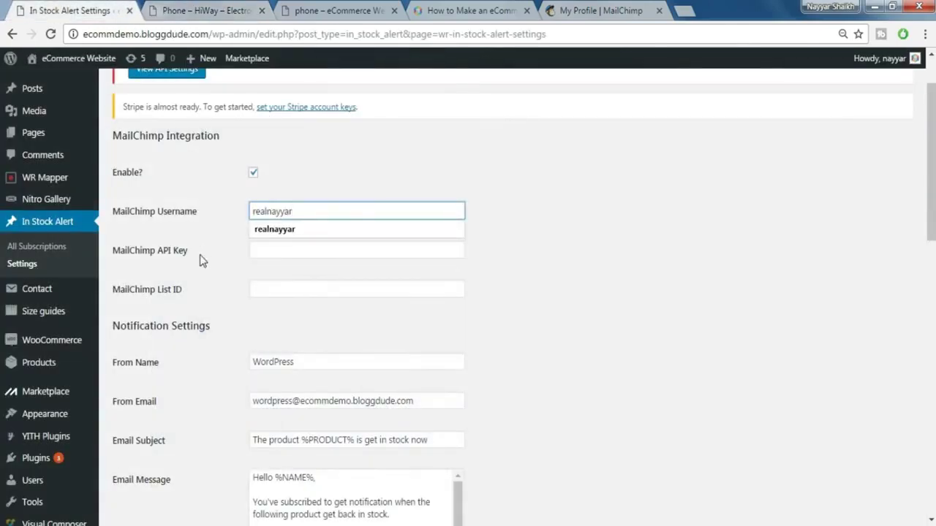
# - Open MailChimp's Extras > API keys page and copy the existing active API key
pyautogui.click(583, 8)
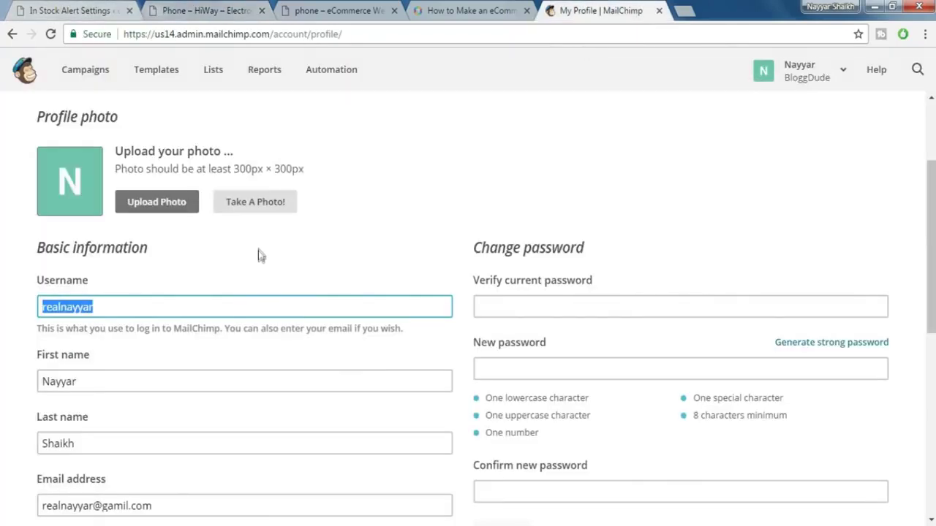
pyautogui.scroll(2, 322, 220)
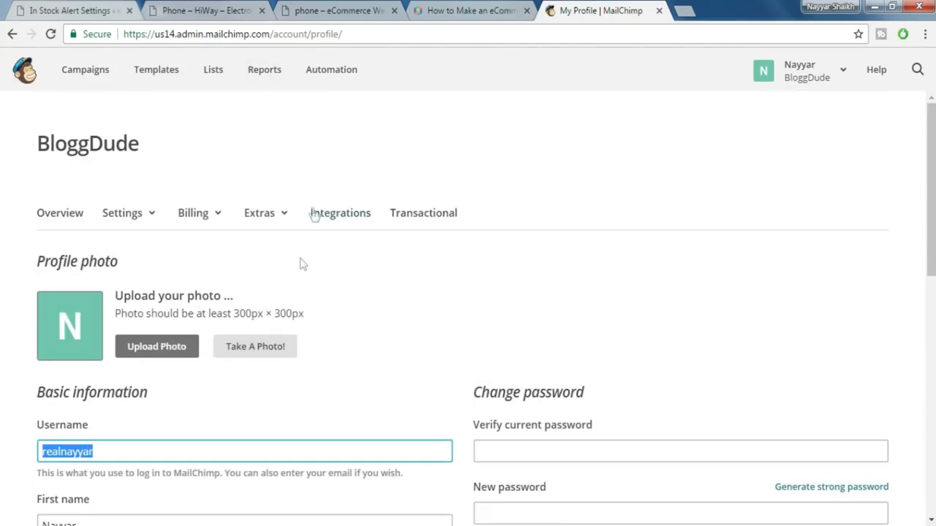
pyautogui.click(349, 221)
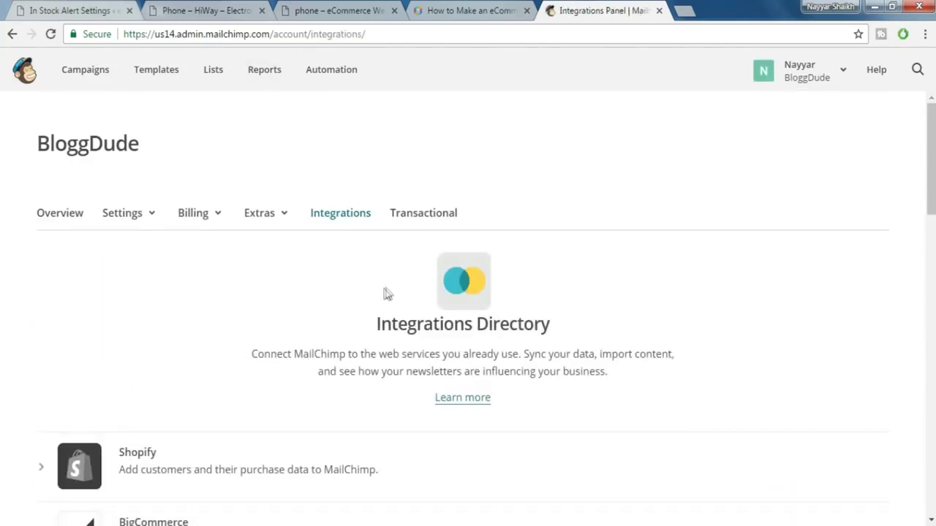
pyautogui.click(270, 213)
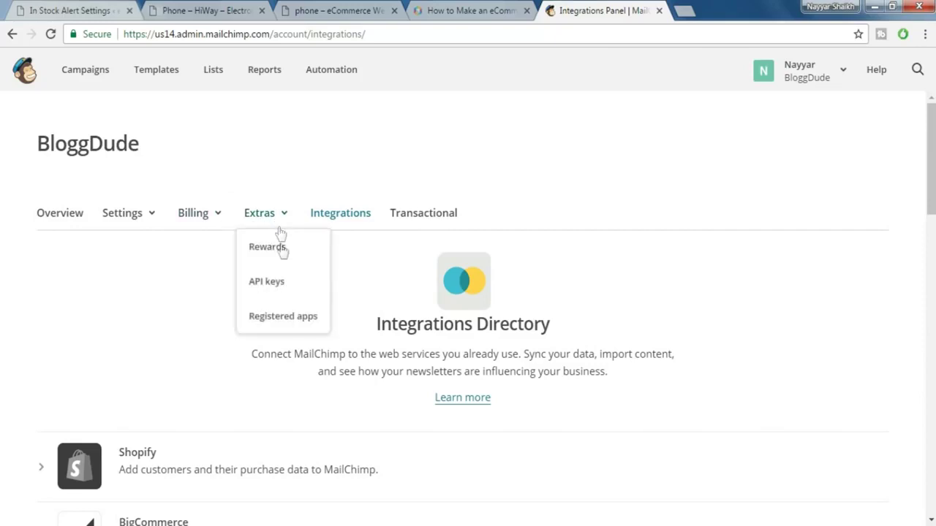
pyautogui.click(270, 287)
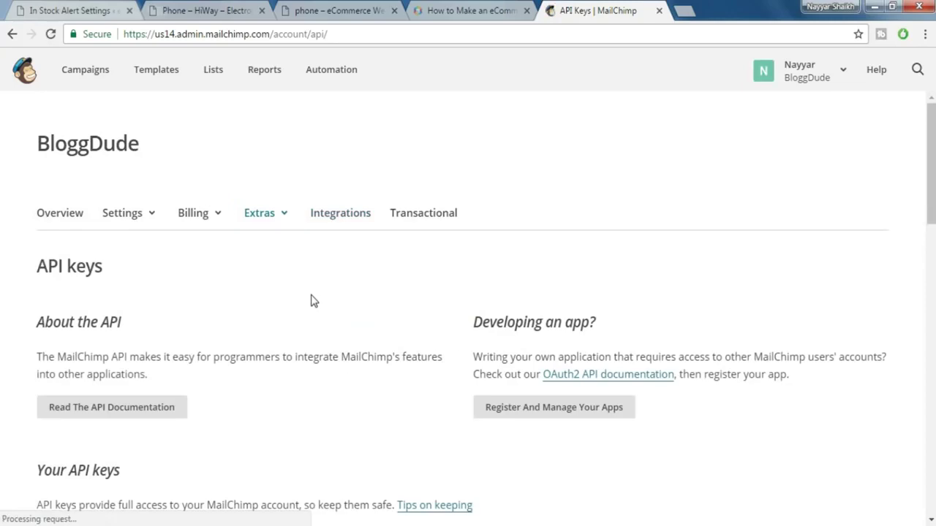
pyautogui.scroll(-1, 307, 304)
pyautogui.scroll(-2, 344, 338)
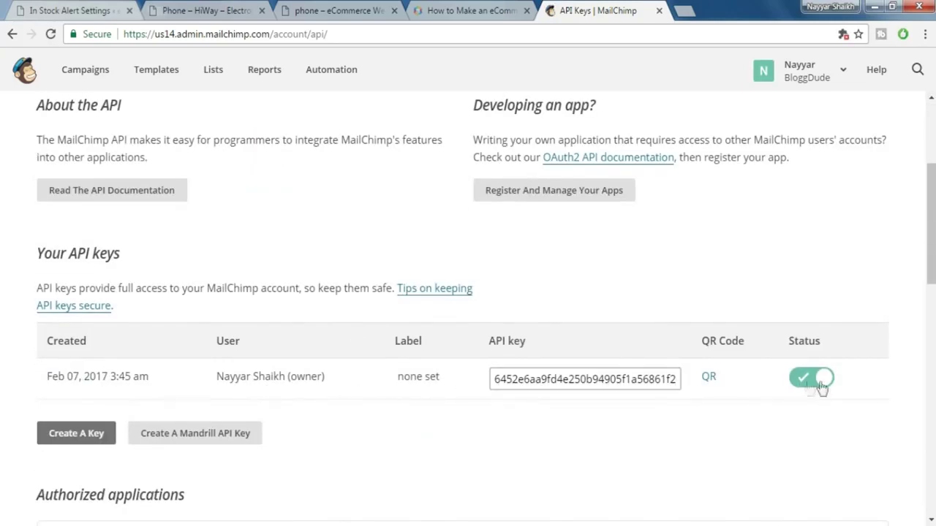
pyautogui.click(599, 379)
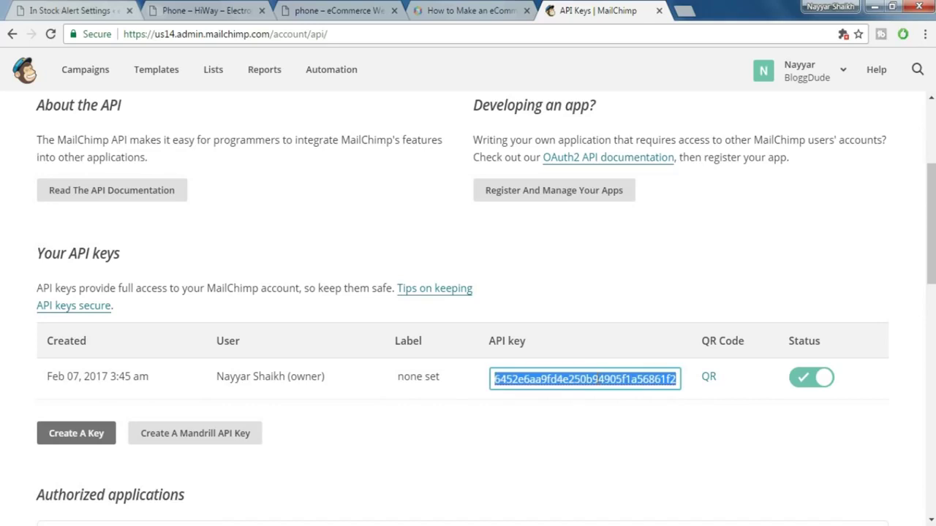
pyautogui.scroll(1, 598, 381)
pyautogui.scroll(-2, 601, 355)
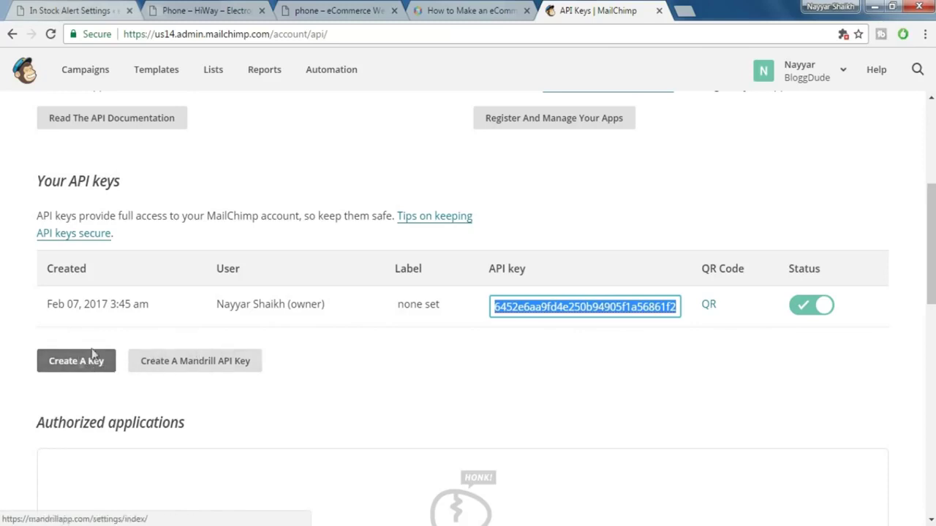
# - Paste the copied key into the In Stock Alert MailChimp API Key field, then return to MailChimp's lists
pyautogui.click(100, 8)
pyautogui.click(313, 253)
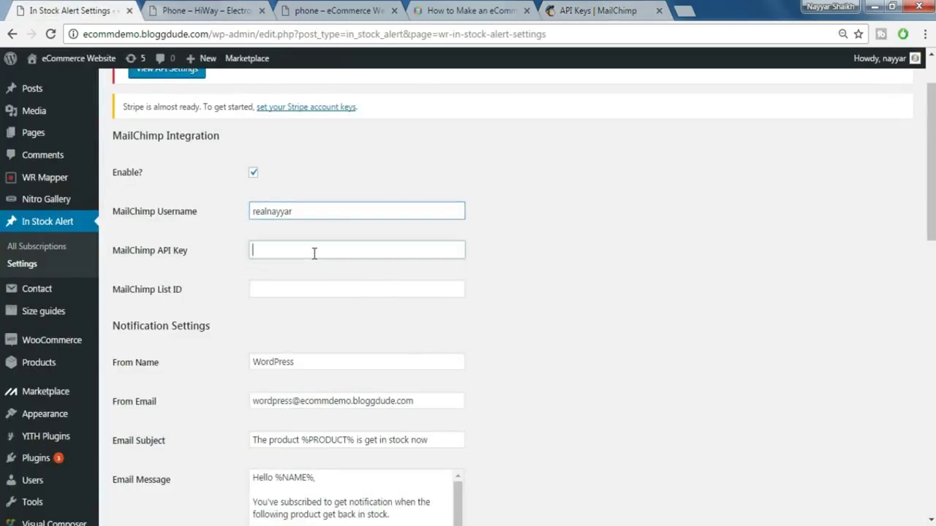
pyautogui.hotkey('ctrl', 'v')
pyautogui.click(292, 310)
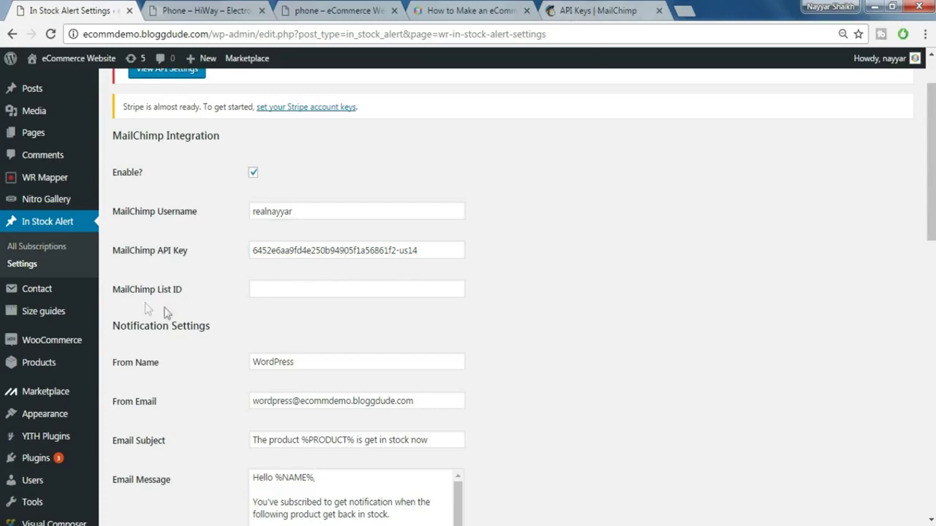
pyautogui.click(599, 13)
pyautogui.scroll(3, 229, 93)
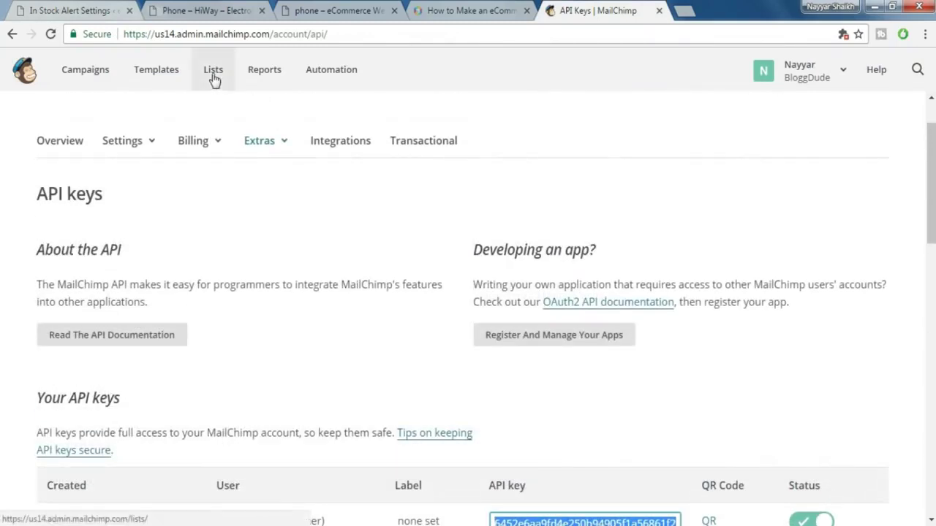
pyautogui.click(213, 79)
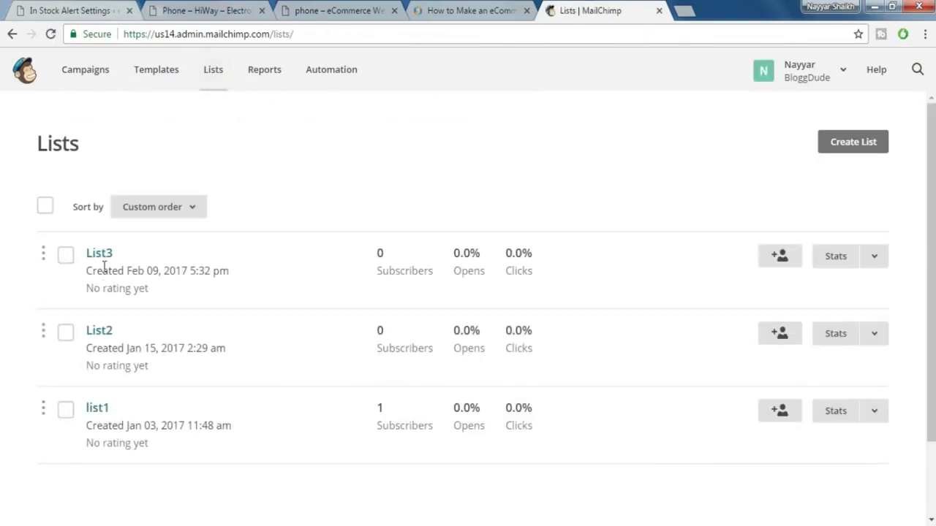
# - Copy List3's id 141529 from its URL into the MailChimp List ID field
pyautogui.click(106, 258)
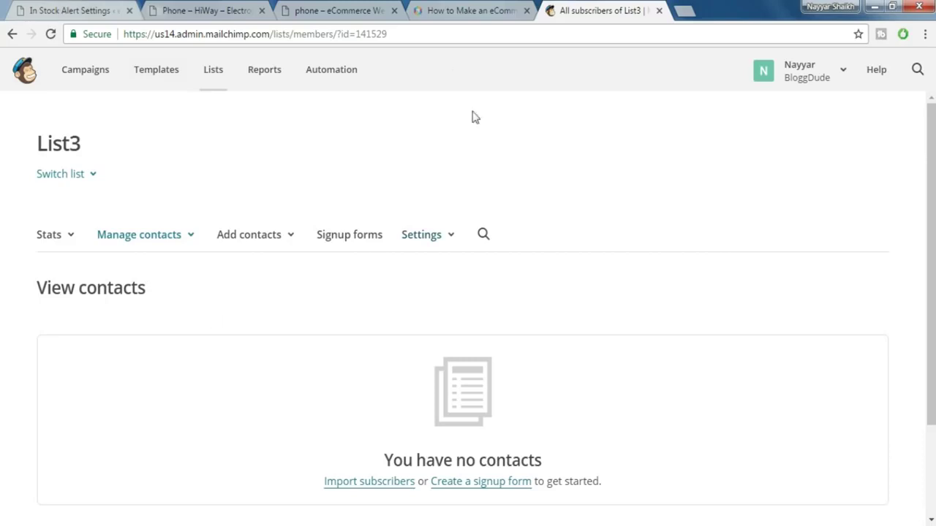
pyautogui.moveTo(413, 37); pyautogui.dragTo(359, 38)
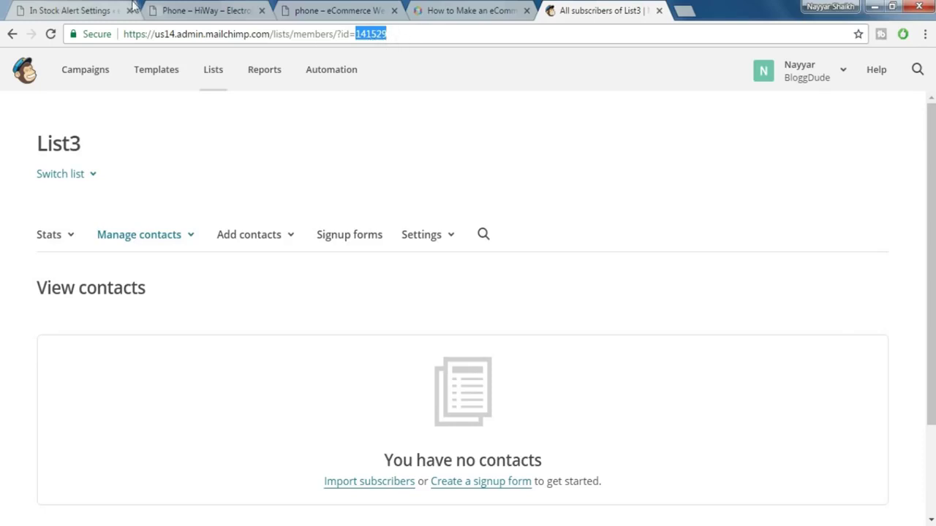
pyautogui.click(108, 7)
pyautogui.click(355, 287)
pyautogui.write('141529')
# - Save the In Stock Alert settings with username, API key and list ID, then view the 'Phone – HiWay' page
pyautogui.click(626, 329)
pyautogui.scroll(-2, 626, 329)
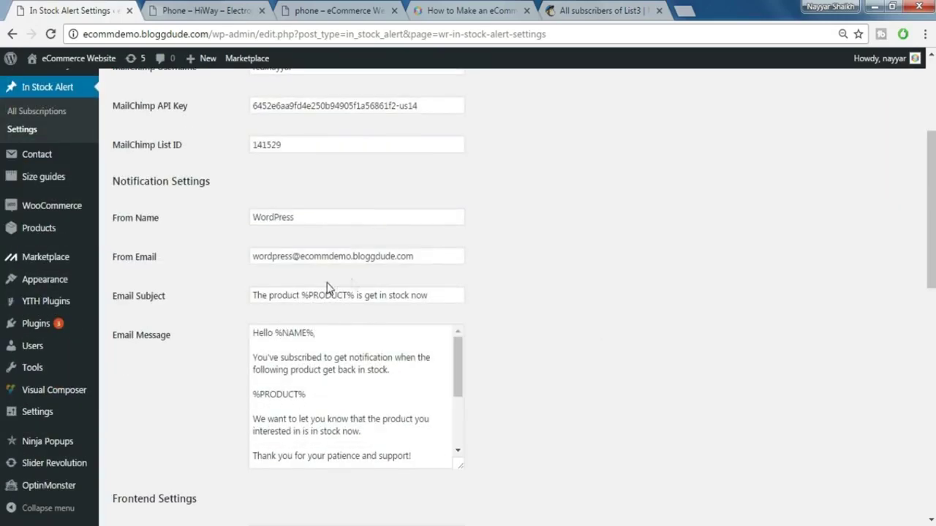
pyautogui.scroll(-1, 421, 282)
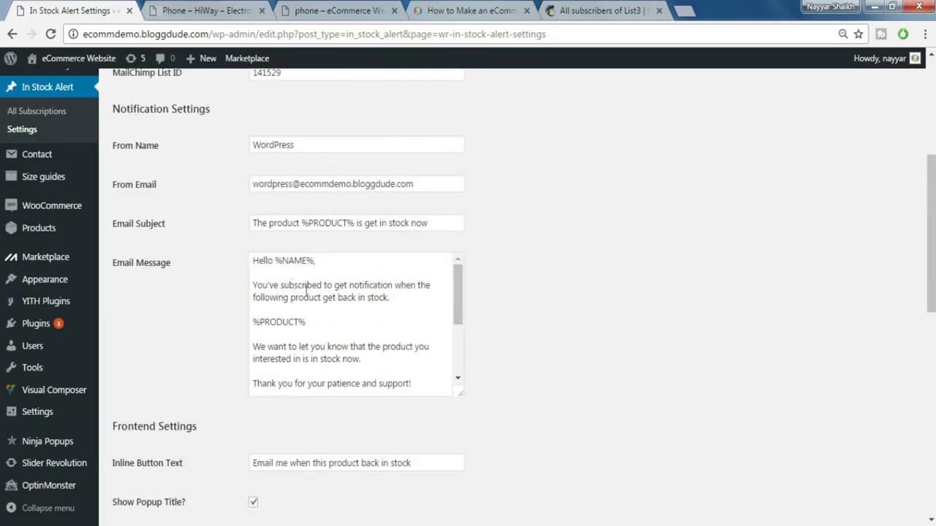
pyautogui.scroll(1, 504, 295)
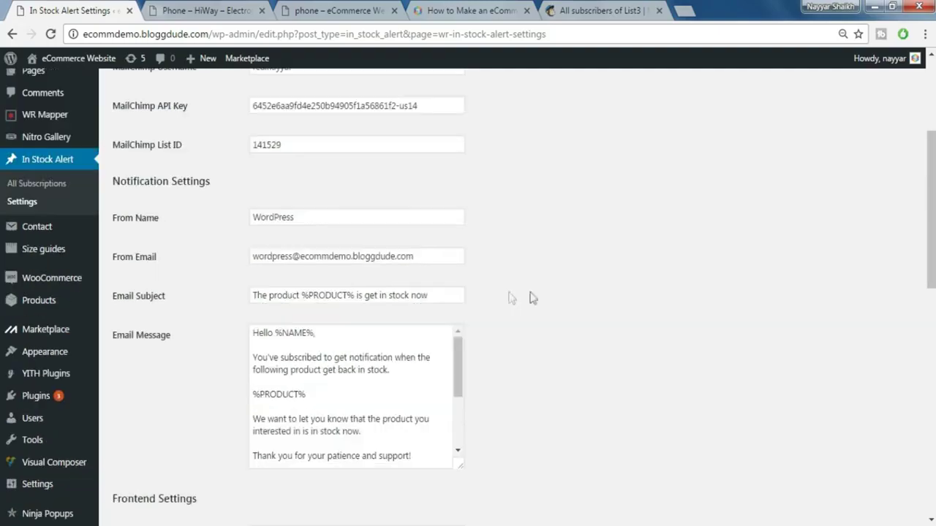
pyautogui.scroll(3, 538, 295)
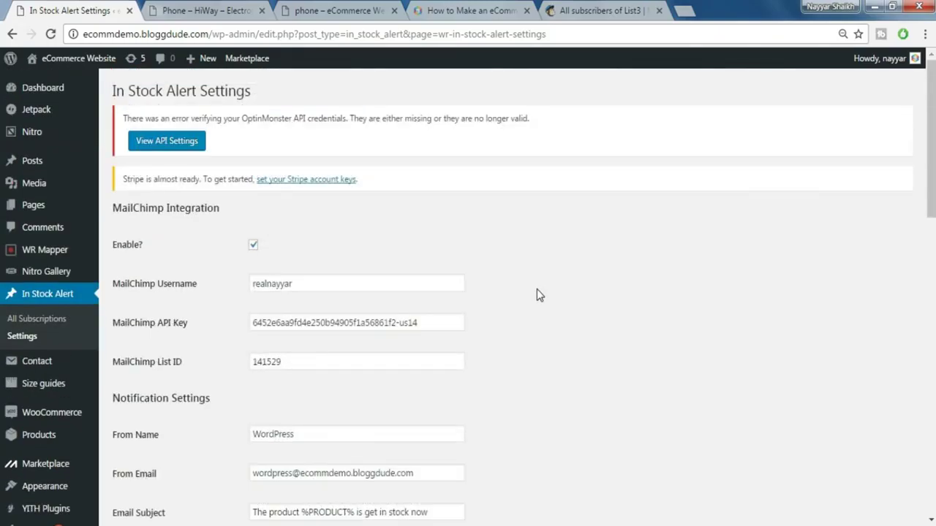
pyautogui.scroll(-4, 537, 292)
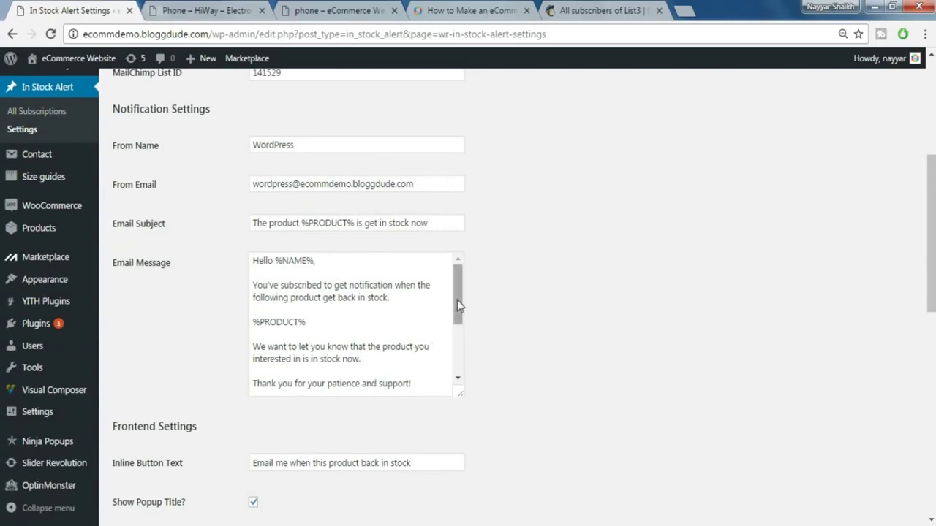
pyautogui.moveTo(460, 307)
pyautogui.mouseDown()
pyautogui.moveTo(461, 325)
pyautogui.moveTo(462, 295)
pyautogui.mouseUp()
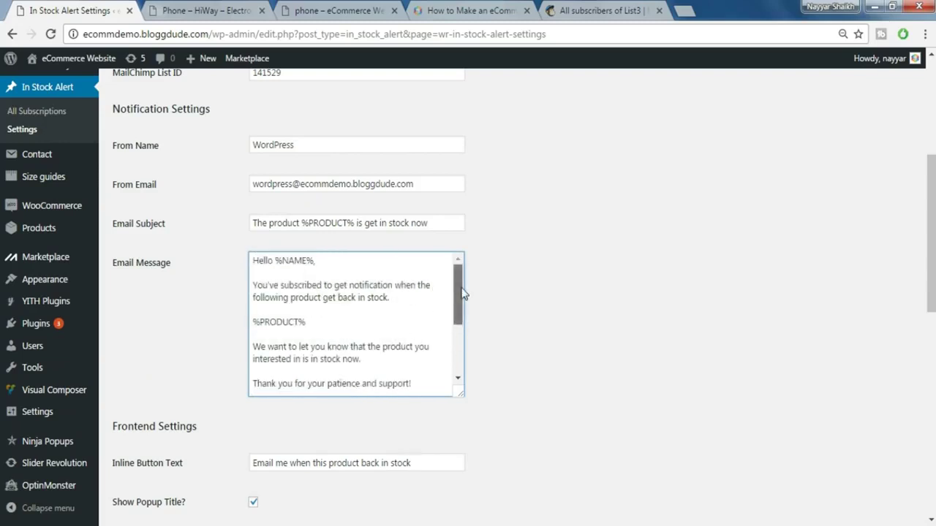
pyautogui.scroll(-5, 534, 328)
pyautogui.scroll(-3, 534, 329)
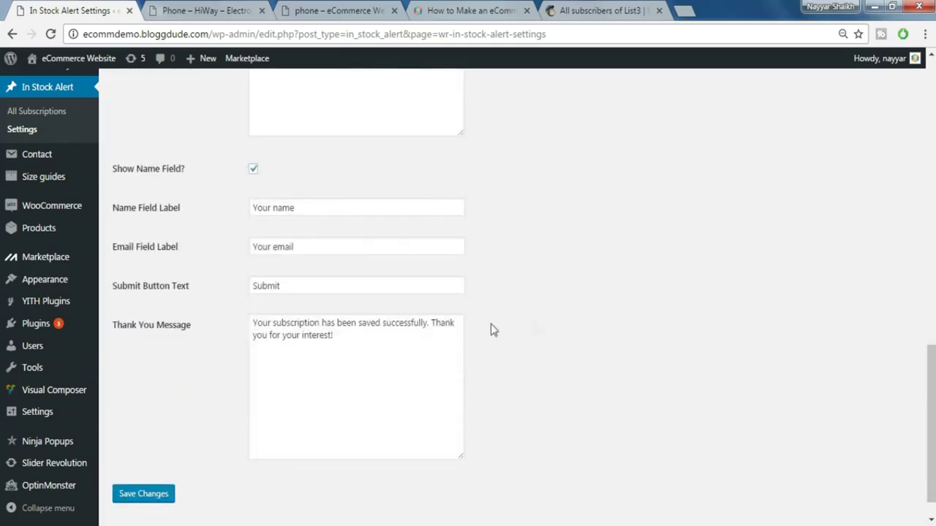
pyautogui.click(152, 495)
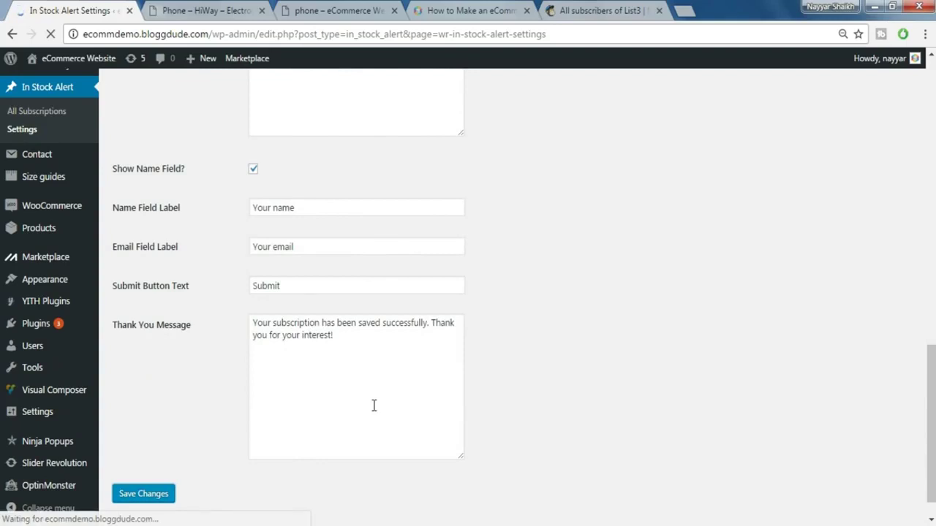
pyautogui.click(205, 10)
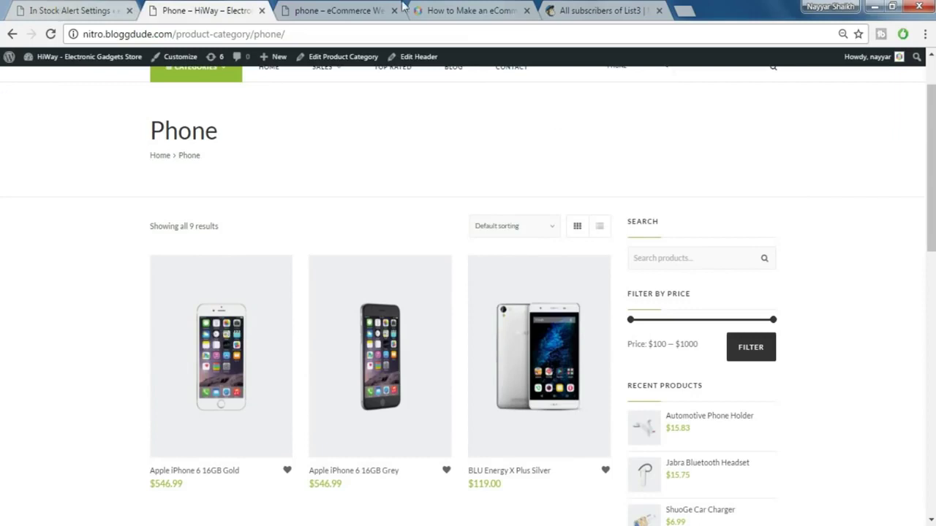
# - Browse the stores' phone category pages and go to the HiWay home page
pyautogui.click(341, 7)
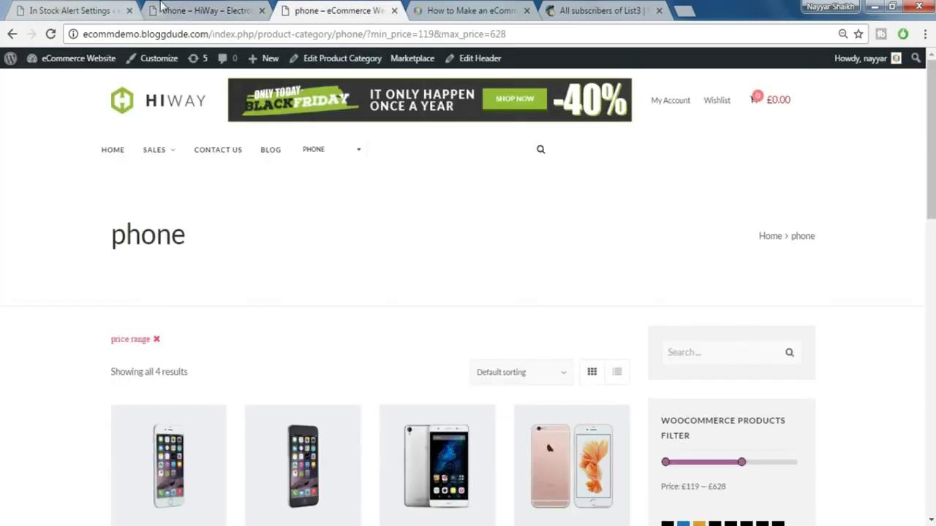
pyautogui.click(163, 8)
pyautogui.scroll(1, 178, 122)
pyautogui.click(184, 100)
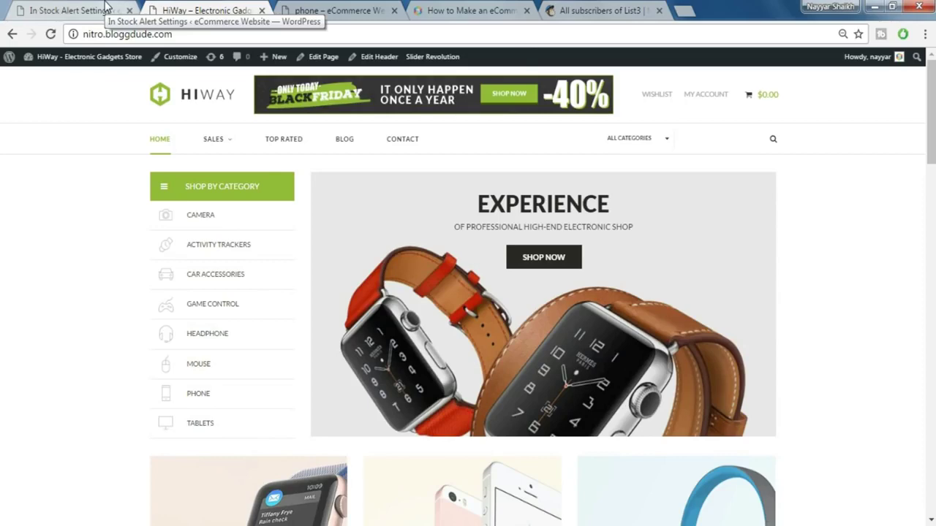
# - Back on the saved In Stock Alert settings, open WooCommerce Settings from the sidebar
pyautogui.click(107, 7)
pyautogui.scroll(-1, 292, 293)
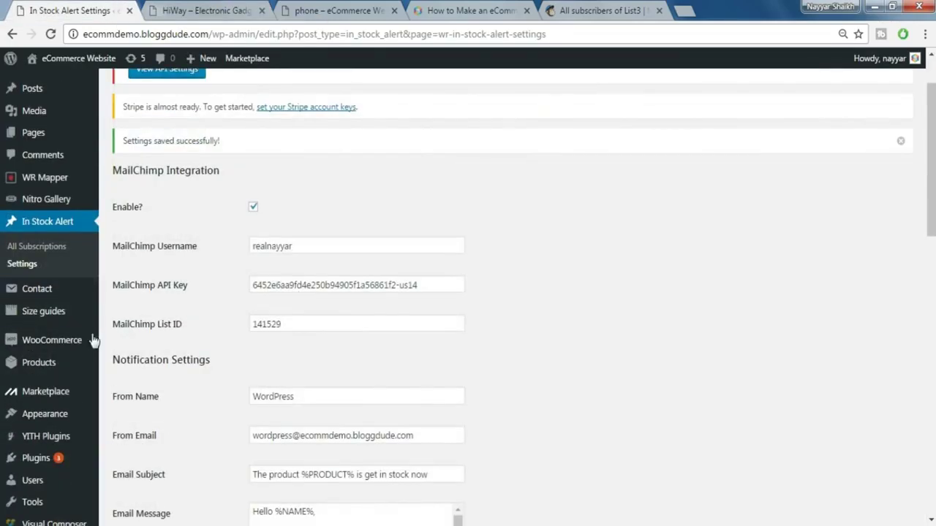
pyautogui.moveTo(59, 347)
pyautogui.click(122, 397)
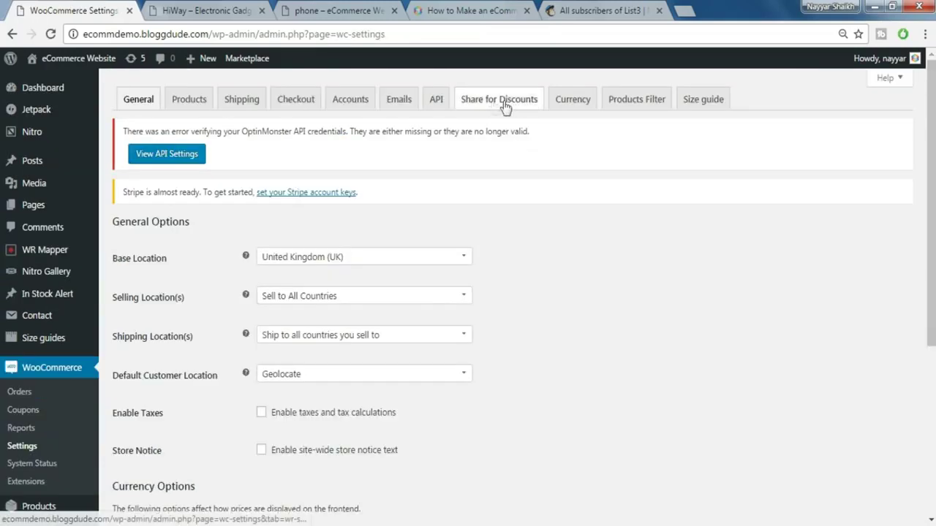
# - Enable Facebook, Twitter and Google+ sharing under Share for Discounts and enter the Twitter username
pyautogui.click(490, 103)
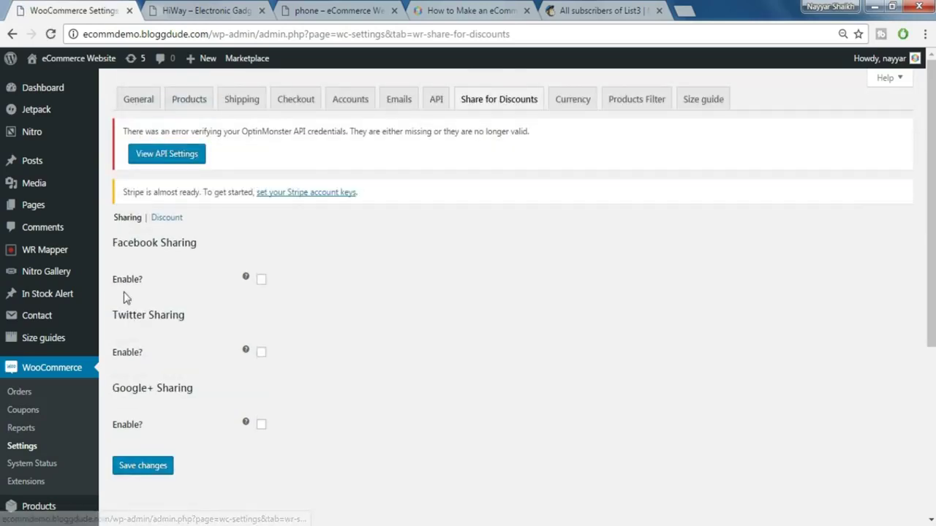
pyautogui.click(261, 281)
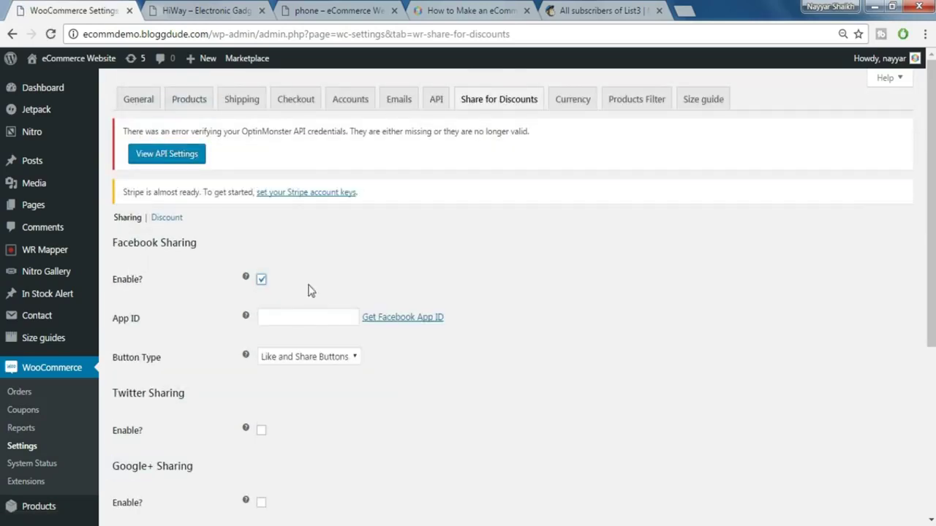
pyautogui.scroll(-1, 356, 303)
pyautogui.scroll(-3, 356, 302)
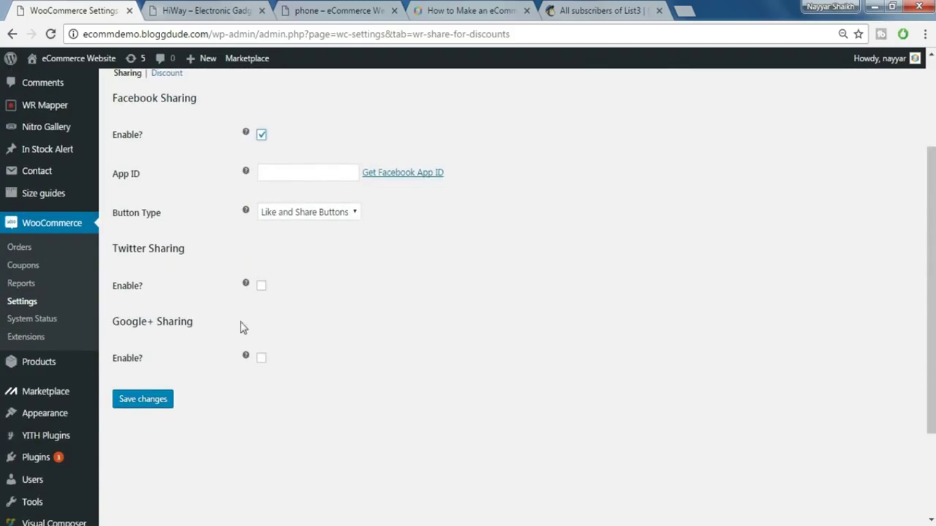
pyautogui.click(262, 286)
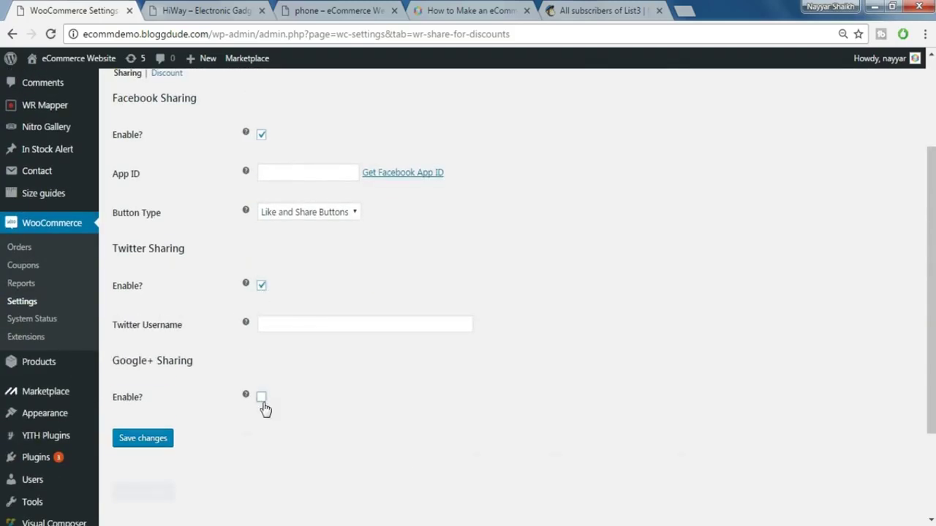
pyautogui.click(261, 399)
pyautogui.scroll(2, 402, 388)
pyautogui.click(267, 395)
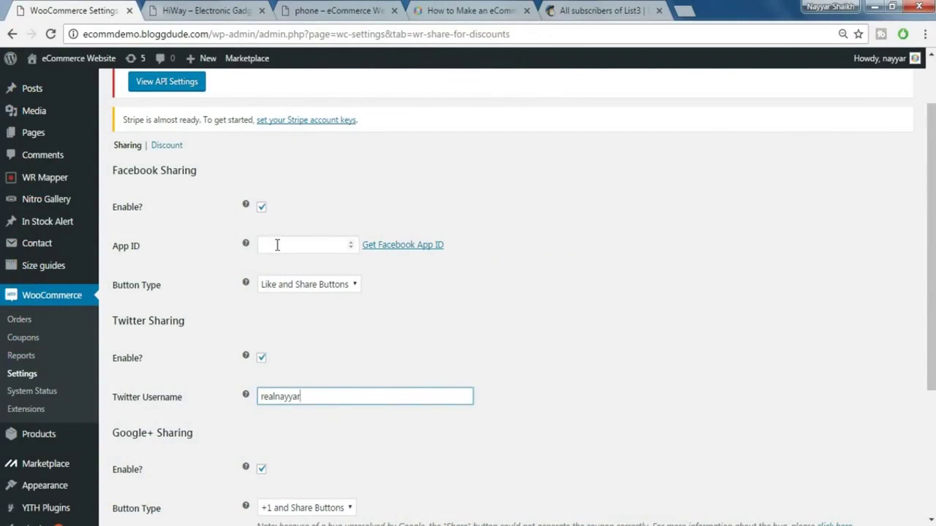
pyautogui.click(294, 245)
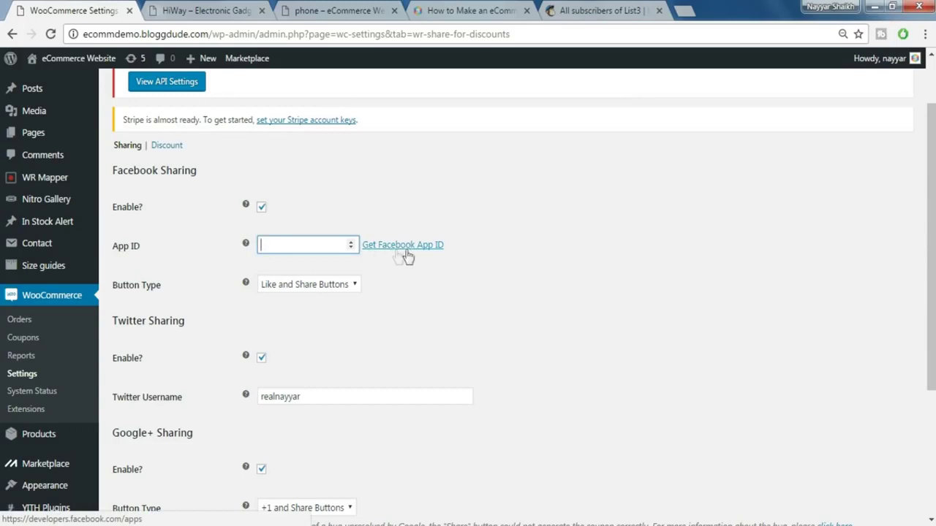
# - Log in to Facebook for Developers with the saved account's login e-mail
pyautogui.click(410, 251)
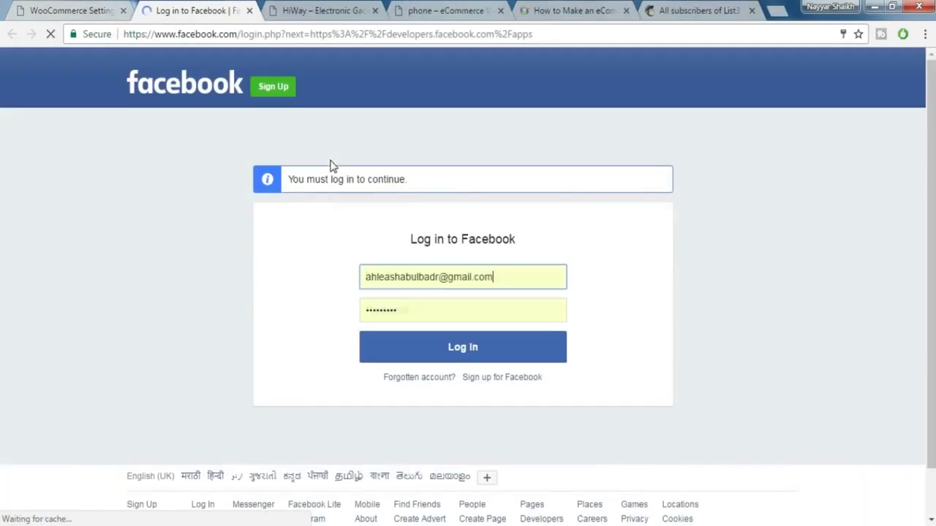
pyautogui.click(439, 287)
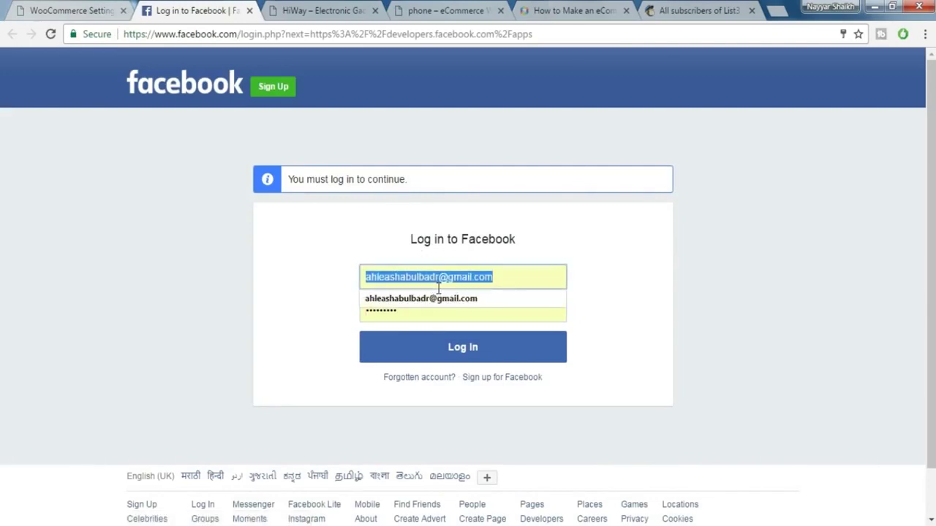
pyautogui.write('ns')
pyautogui.click(424, 298)
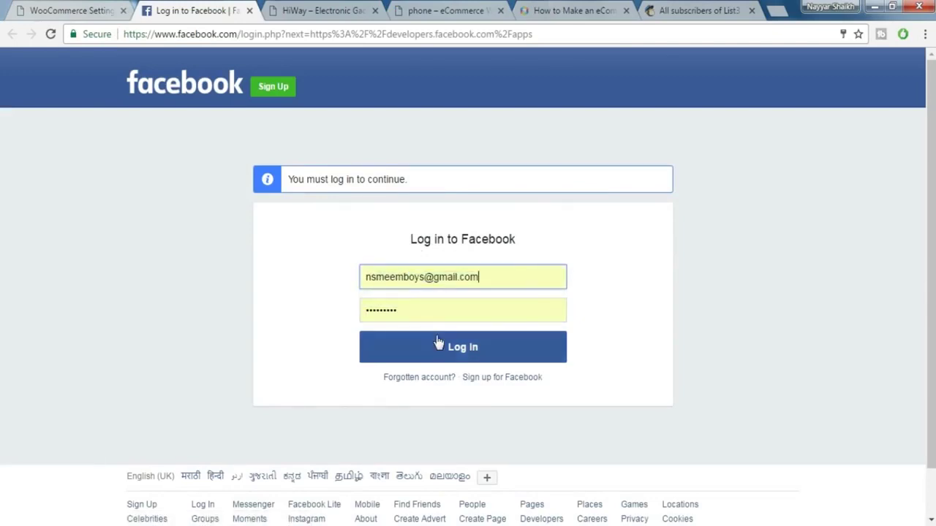
pyautogui.click(436, 341)
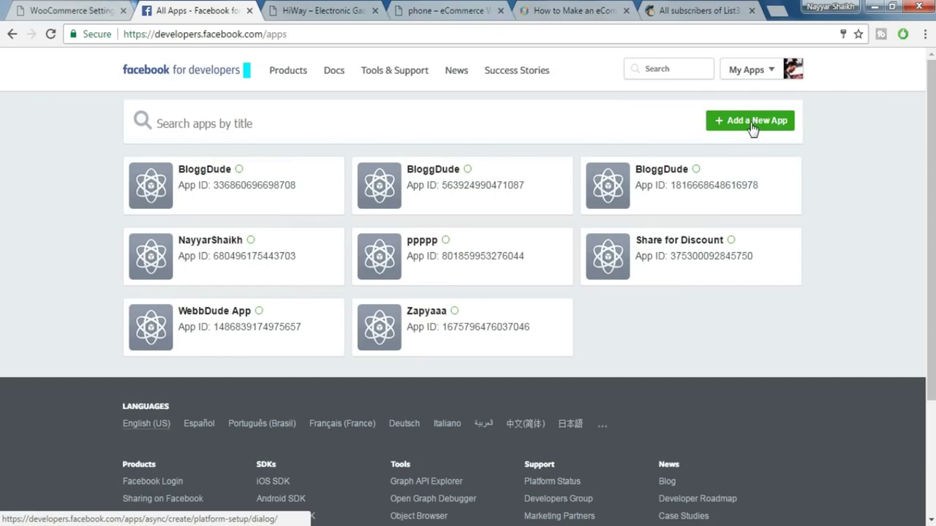
# - Create a new Facebook app named Share for Discount in the Finance category
pyautogui.click(752, 126)
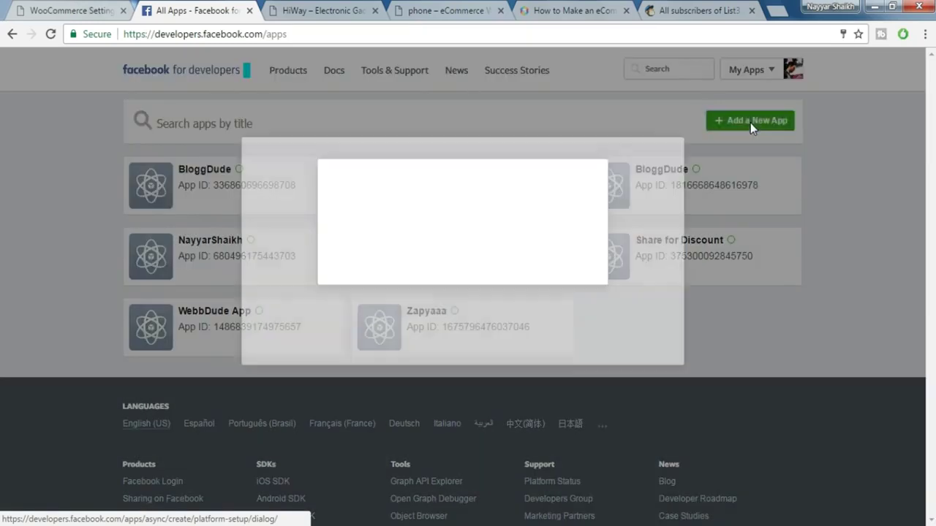
pyautogui.click(381, 227)
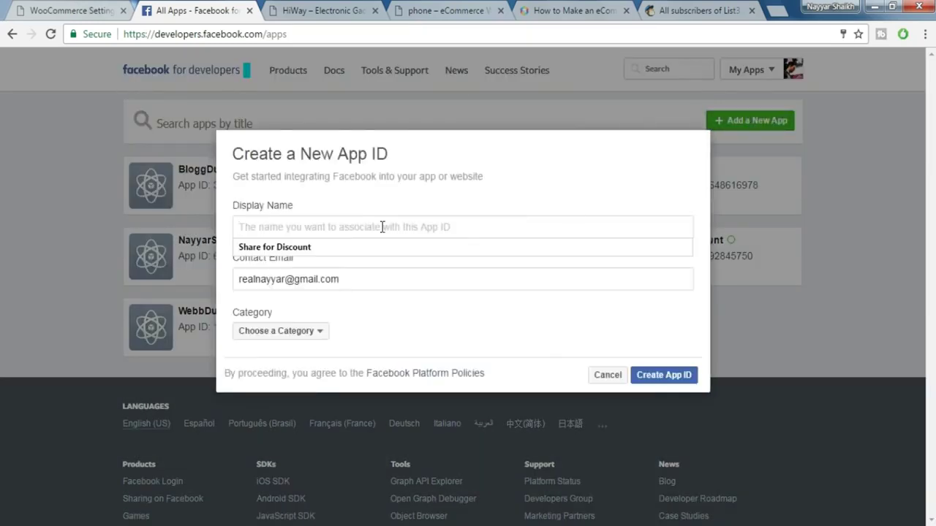
pyautogui.click(341, 248)
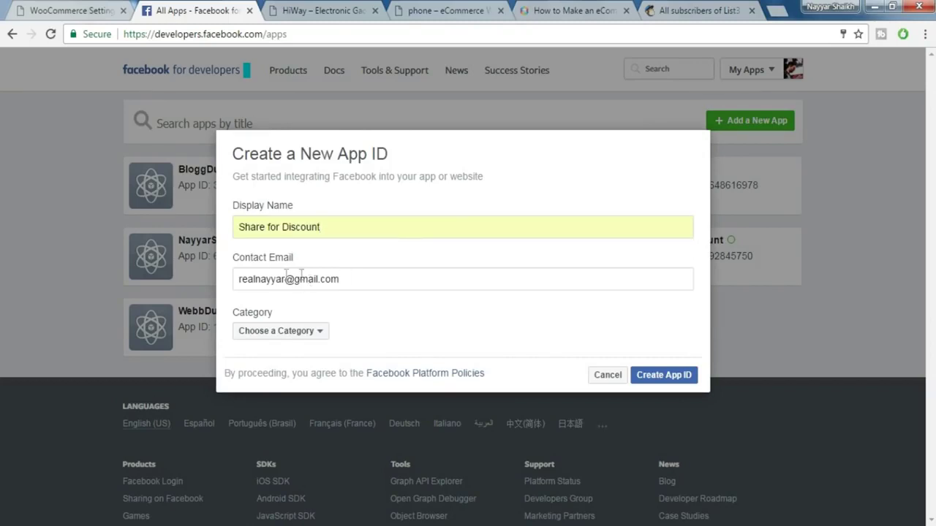
pyautogui.click(293, 333)
pyautogui.click(289, 275)
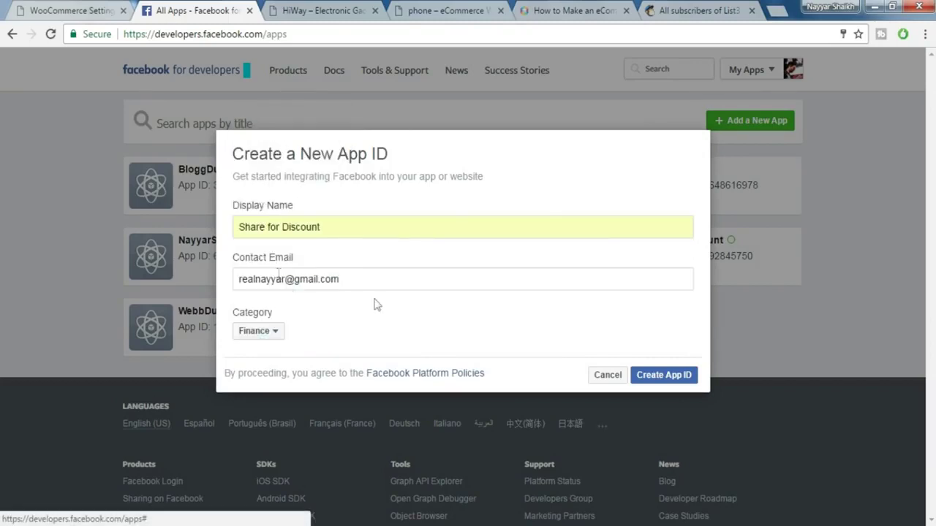
pyautogui.click(666, 377)
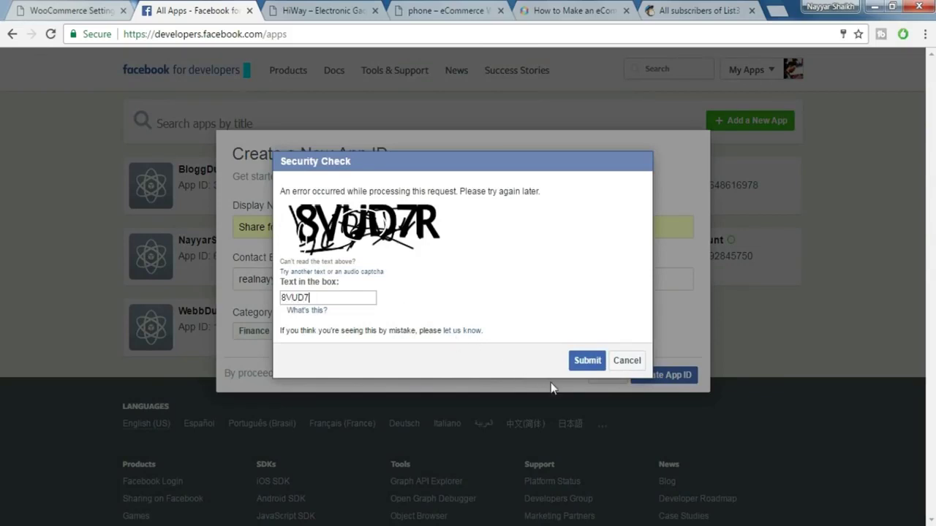
pyautogui.click(587, 361)
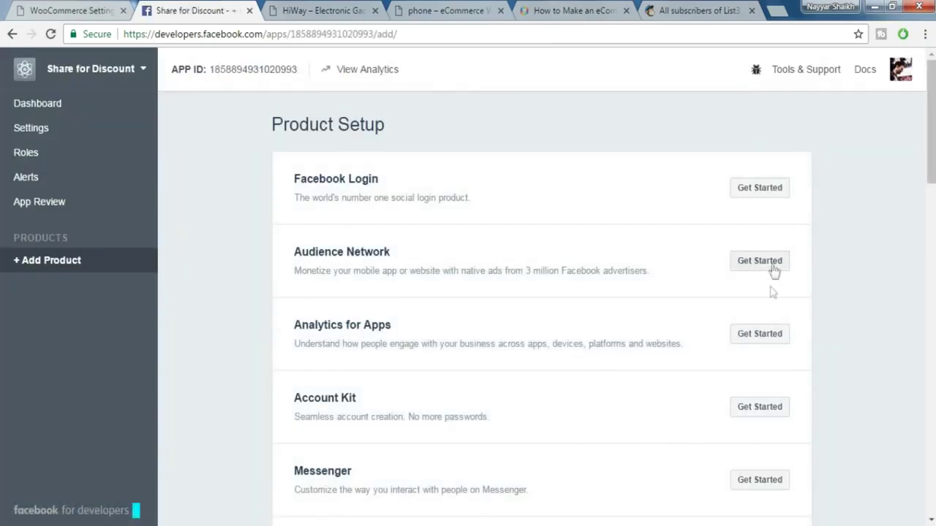
# - Copy the app's ID from its dashboard into WooCommerce's Facebook App ID field
pyautogui.click(44, 105)
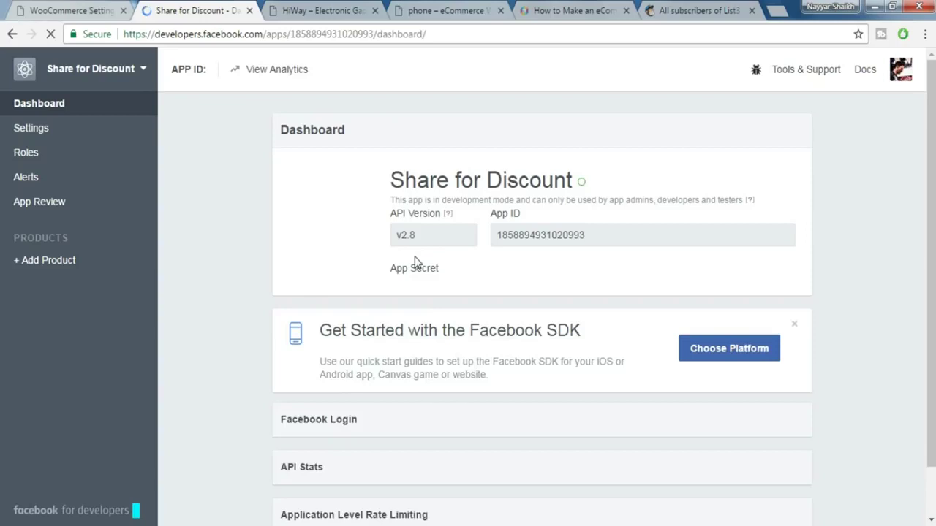
pyautogui.doubleClick(497, 235)
pyautogui.hotkey('ctrl', 'c')
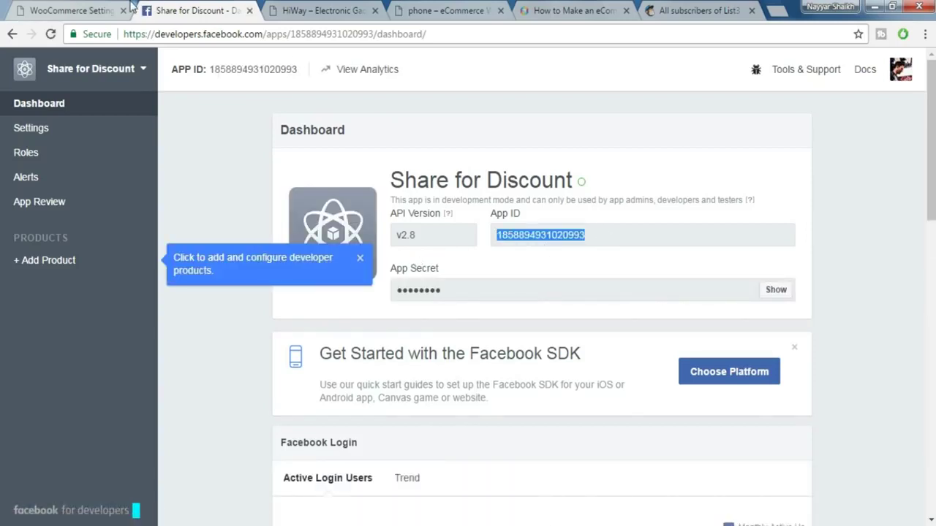
pyautogui.hotkey('ctrl', 'shift', 'Tab')
pyautogui.click(290, 249)
pyautogui.hotkey('ctrl', 'v')
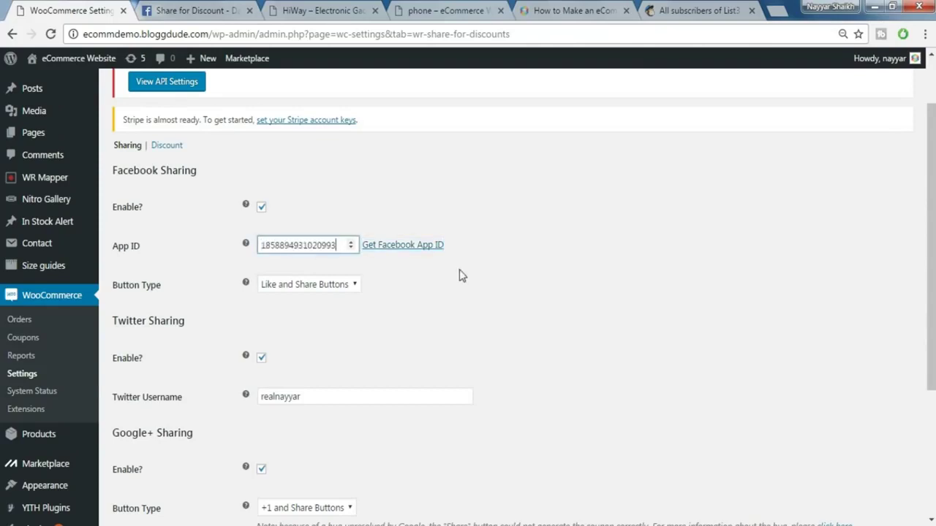
# - Save the Facebook sharing settings and enable Product Discount in the Discount settings
pyautogui.click(173, 149)
pyautogui.press('Return')
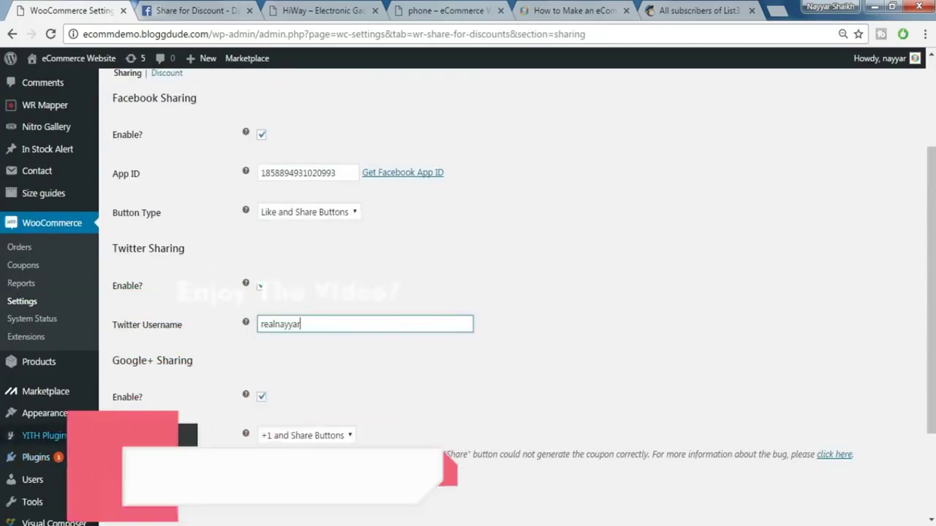
pyautogui.click(171, 254)
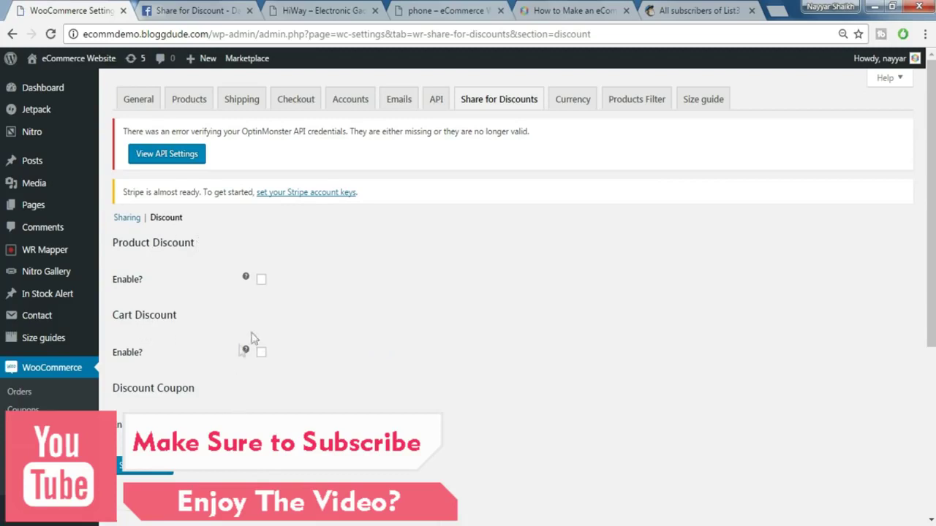
pyautogui.click(261, 281)
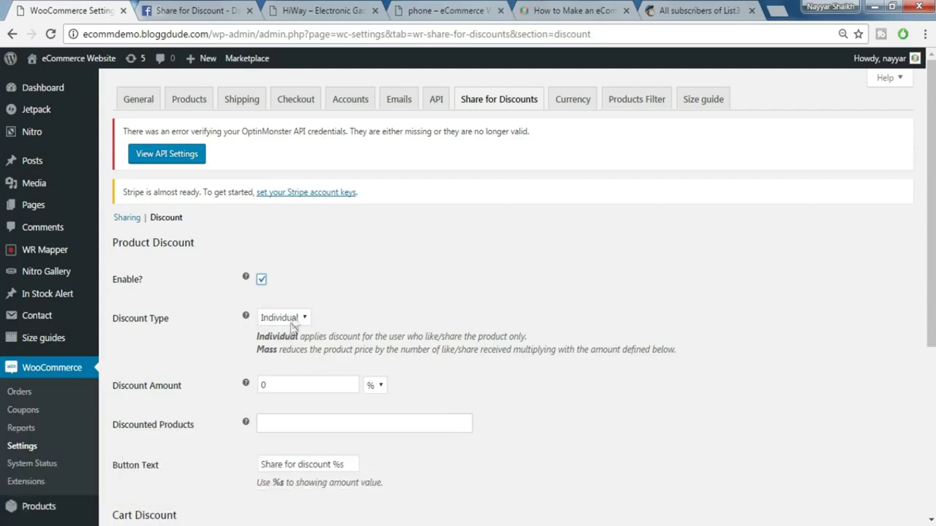
# - Set a 1 % discount on iPhone 6S Plus and save the discount settings
pyautogui.scroll(-1, 358, 337)
pyautogui.doubleClick(297, 316)
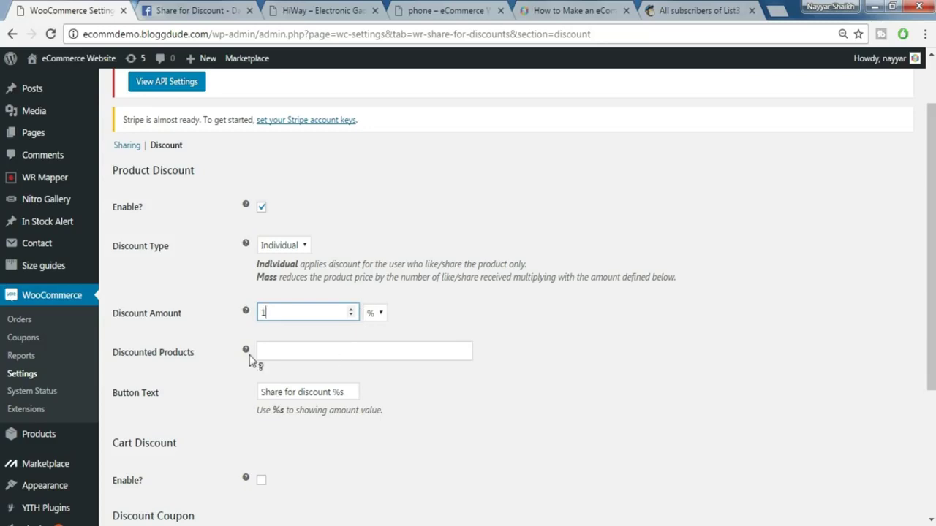
pyautogui.click(284, 351)
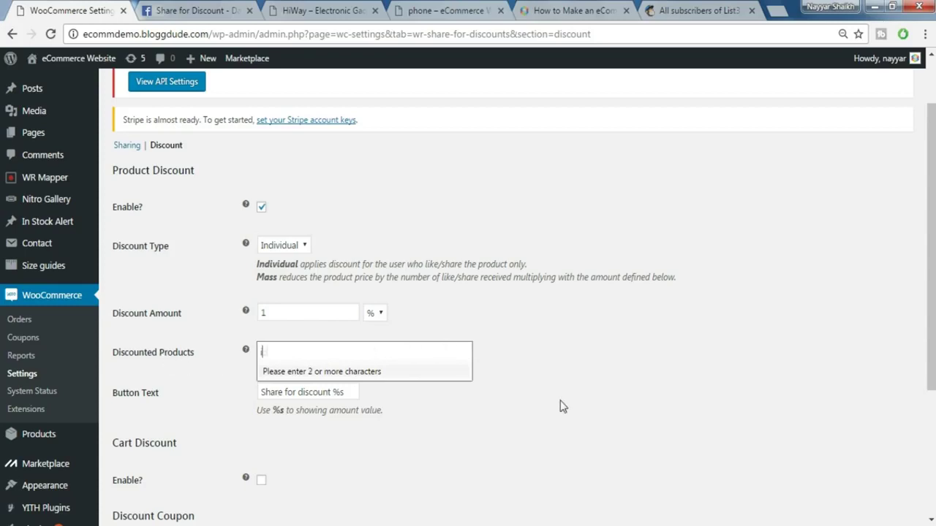
pyautogui.write('ipho')
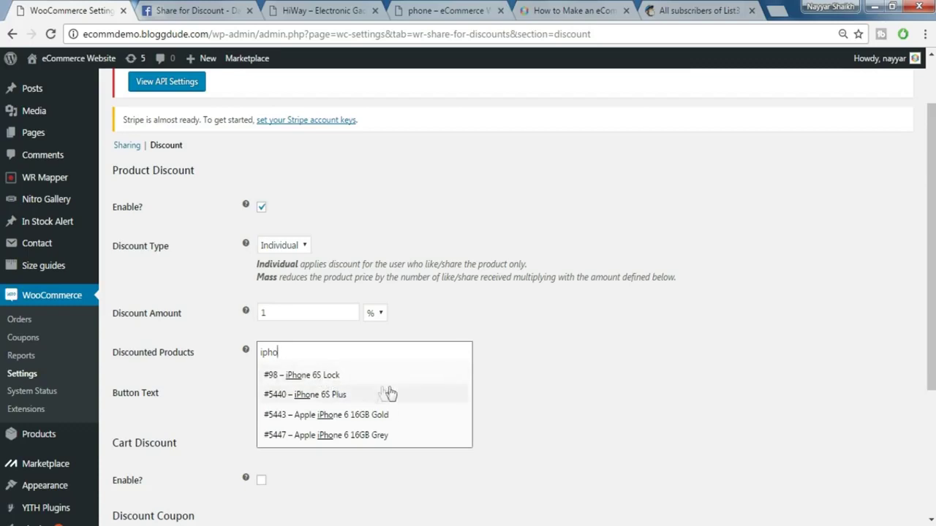
pyautogui.click(354, 395)
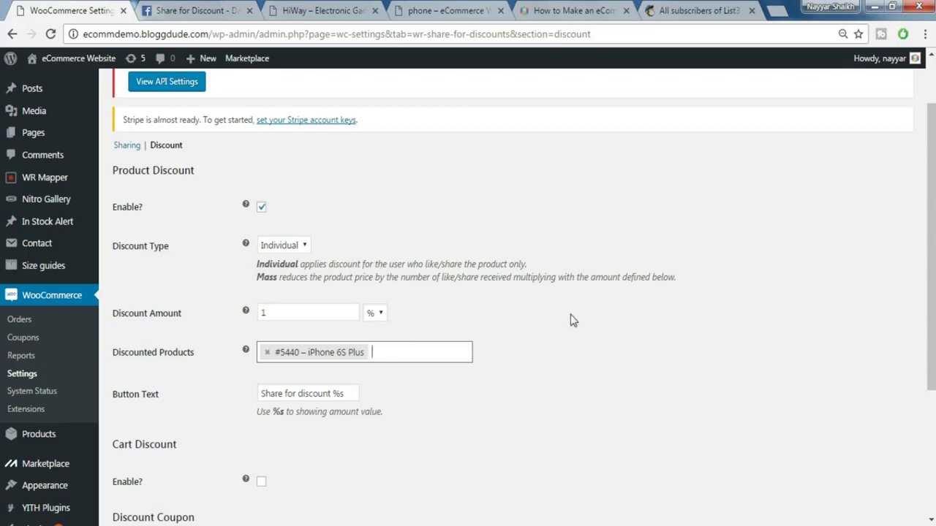
pyautogui.click(307, 313)
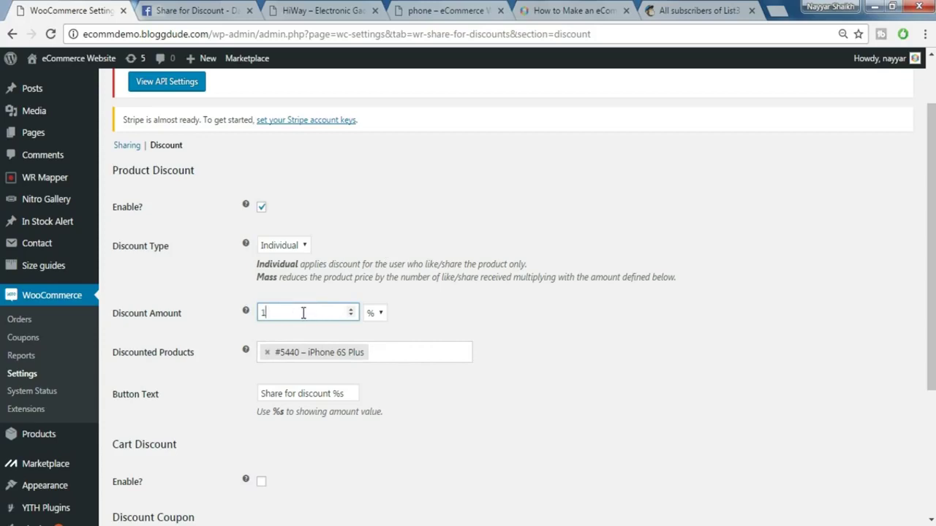
pyautogui.click(371, 313)
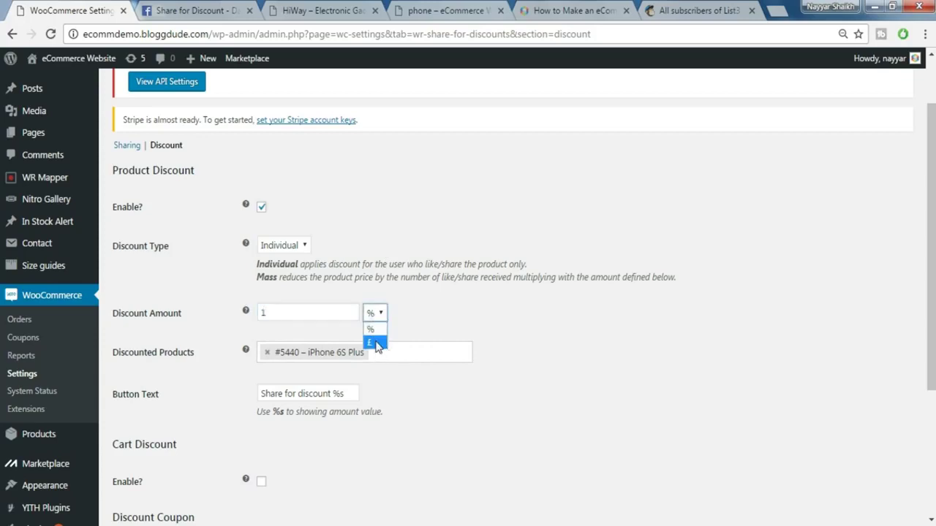
pyautogui.click(371, 329)
pyautogui.scroll(-1, 516, 316)
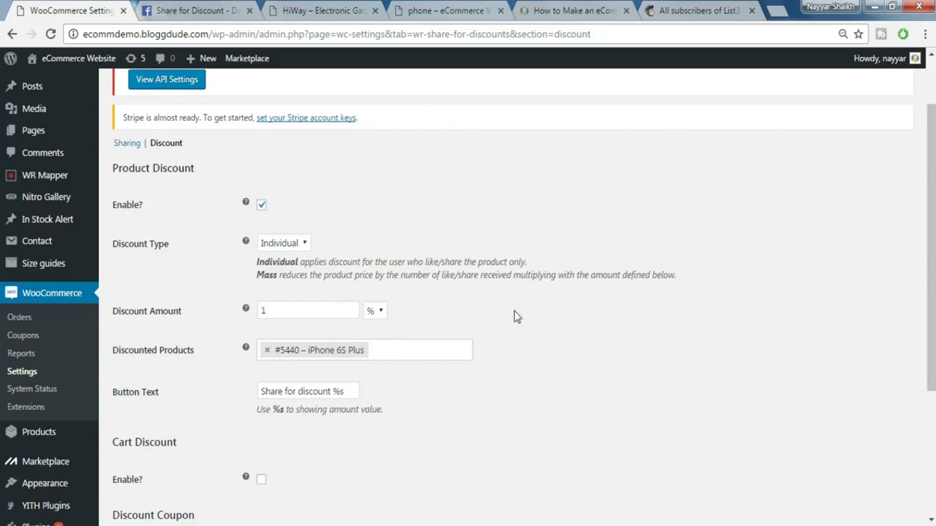
pyautogui.scroll(-3, 515, 316)
pyautogui.click(142, 389)
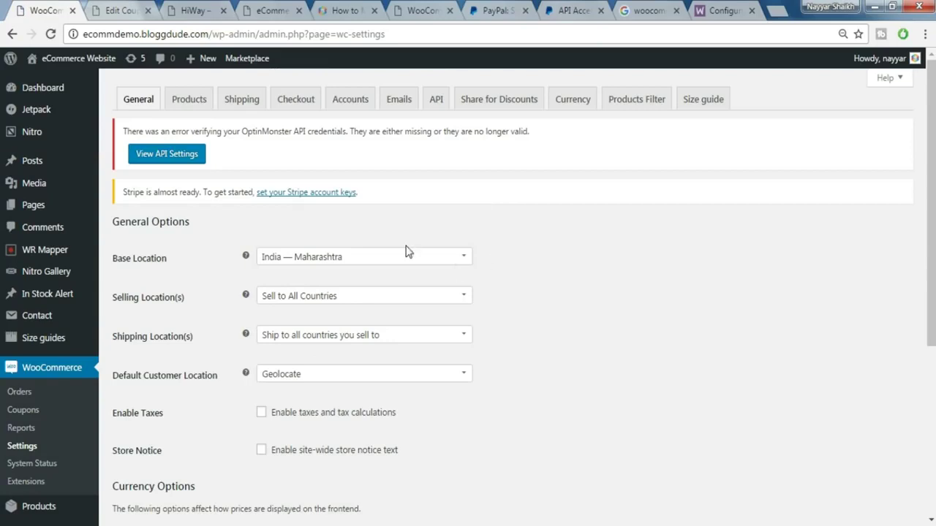
# - Load /wp-admin/index.php?page=wc-setup on the HiWay site to open the WooCommerce setup wizard
pyautogui.click(187, 7)
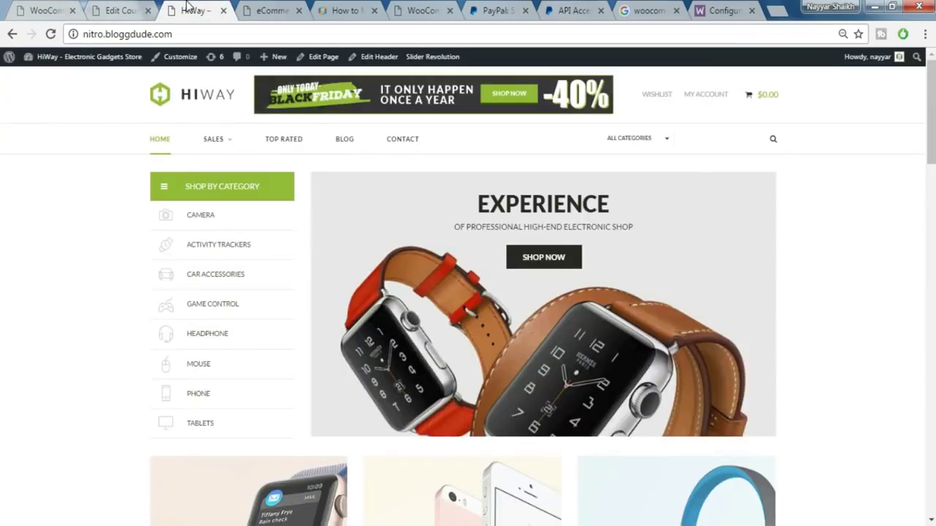
pyautogui.click(207, 37)
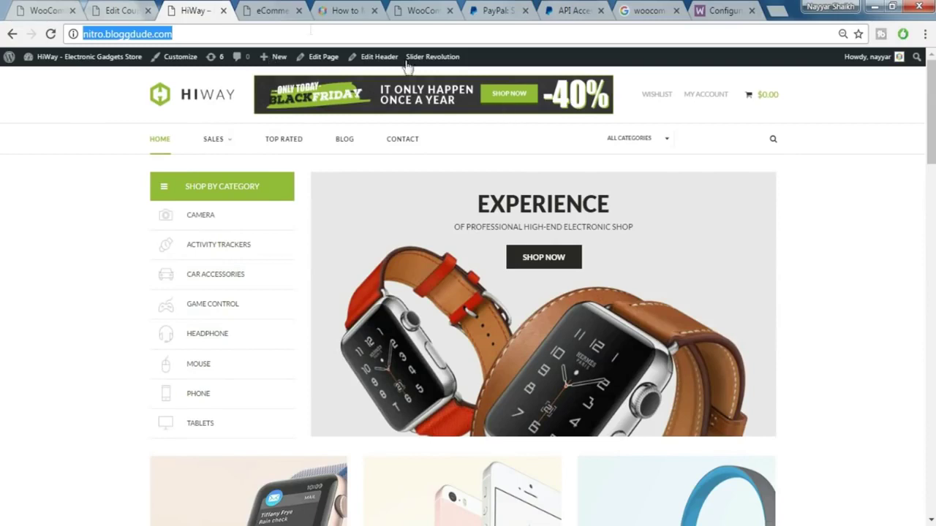
pyautogui.click(285, 33)
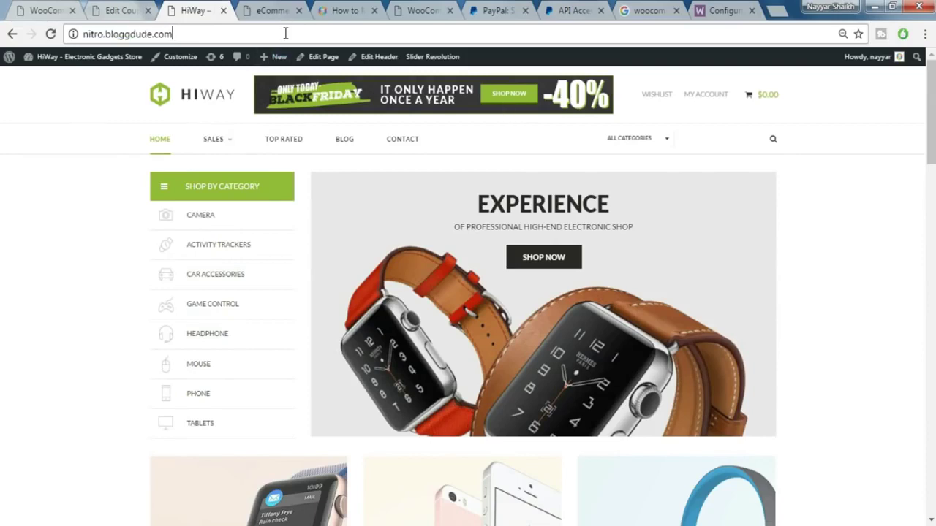
pyautogui.write('/wp-admin/index.php?page=wc-setup')
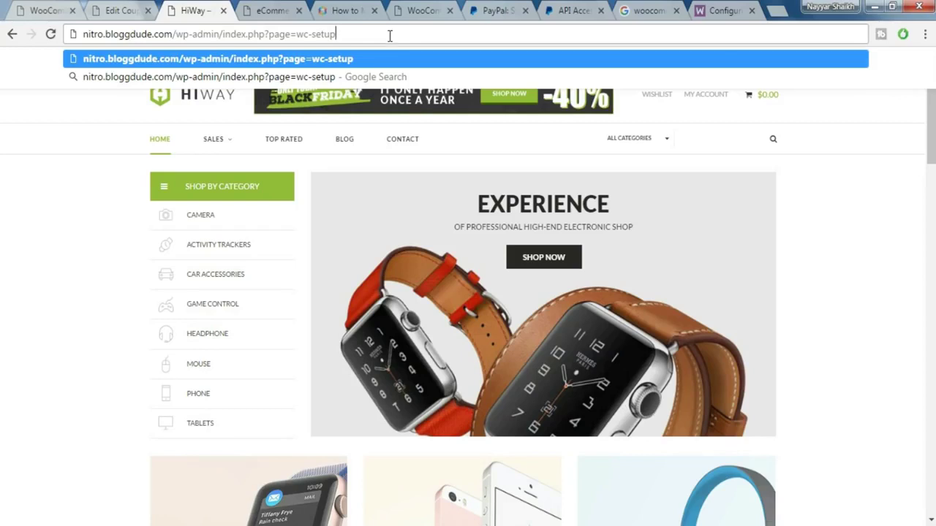
pyautogui.press('Return')
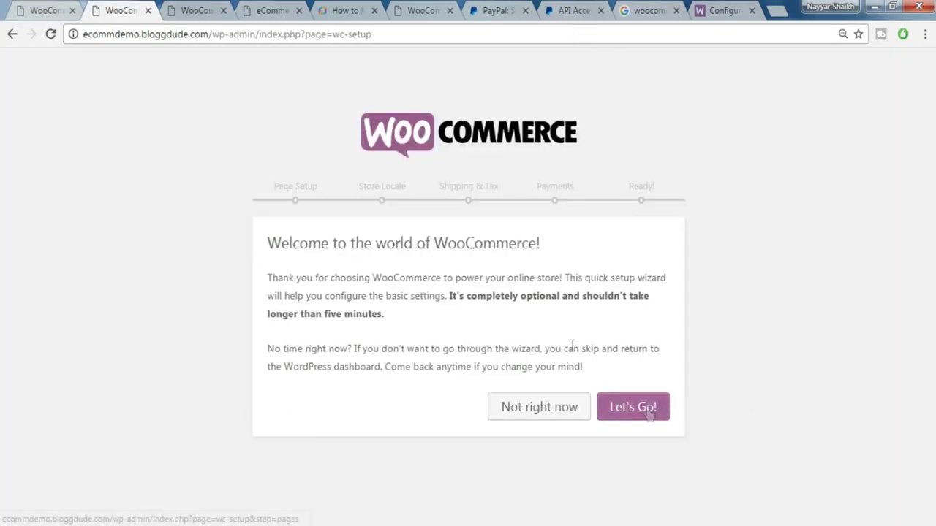
# - Start the wizard and accept the default store pages to reach Store Locale Setup
pyautogui.click(636, 410)
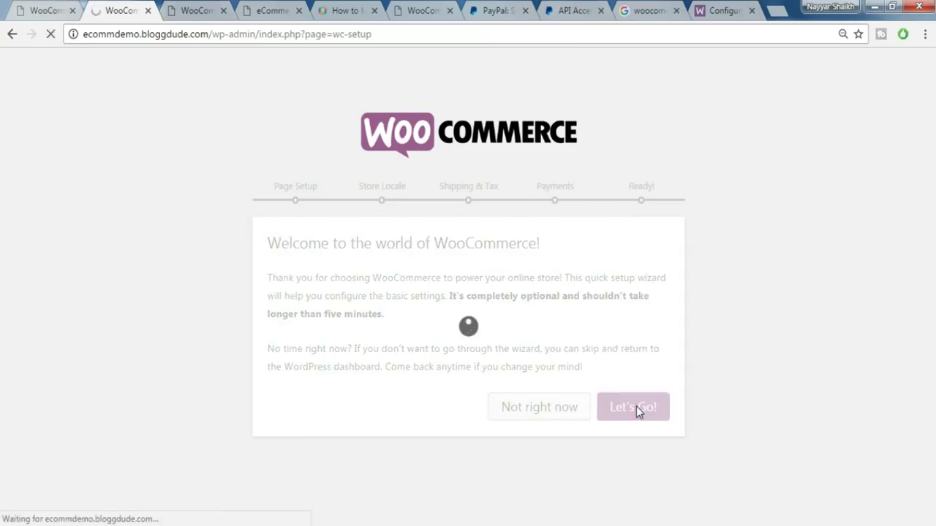
pyautogui.scroll(-2, 634, 364)
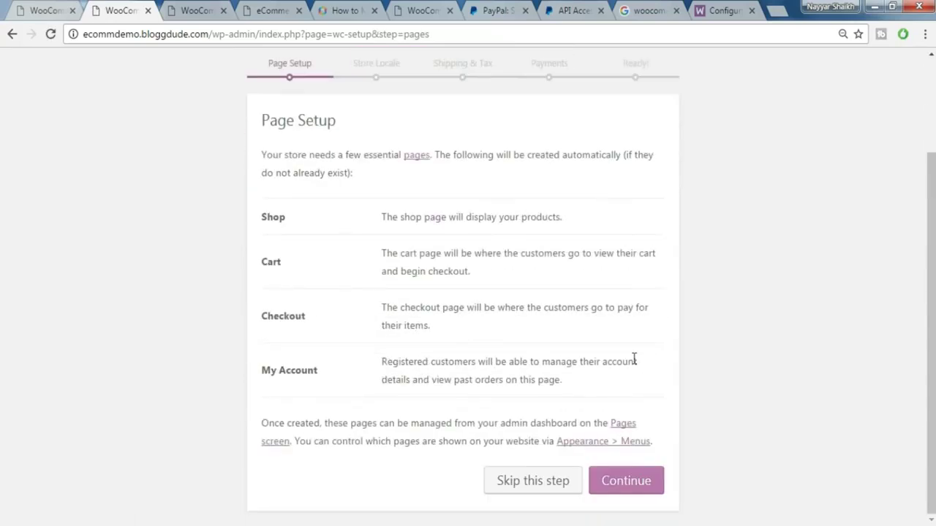
pyautogui.click(638, 482)
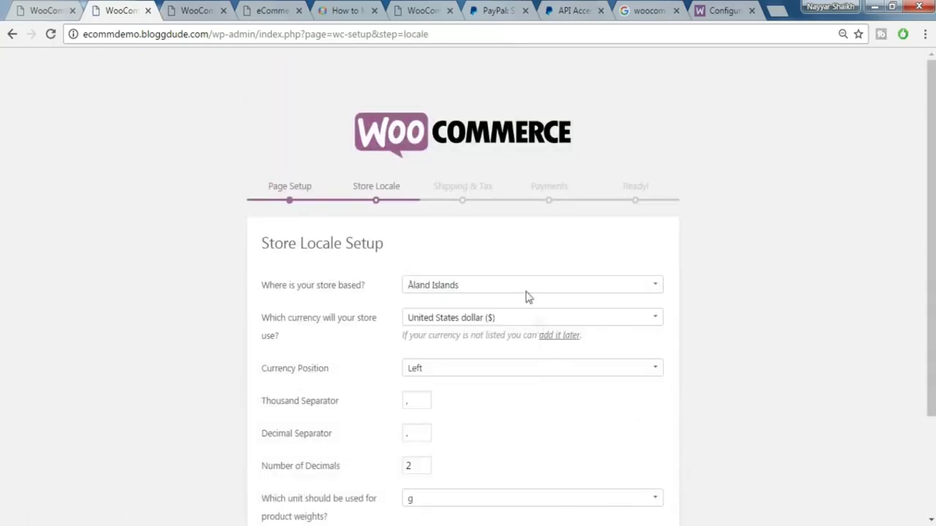
pyautogui.click(522, 286)
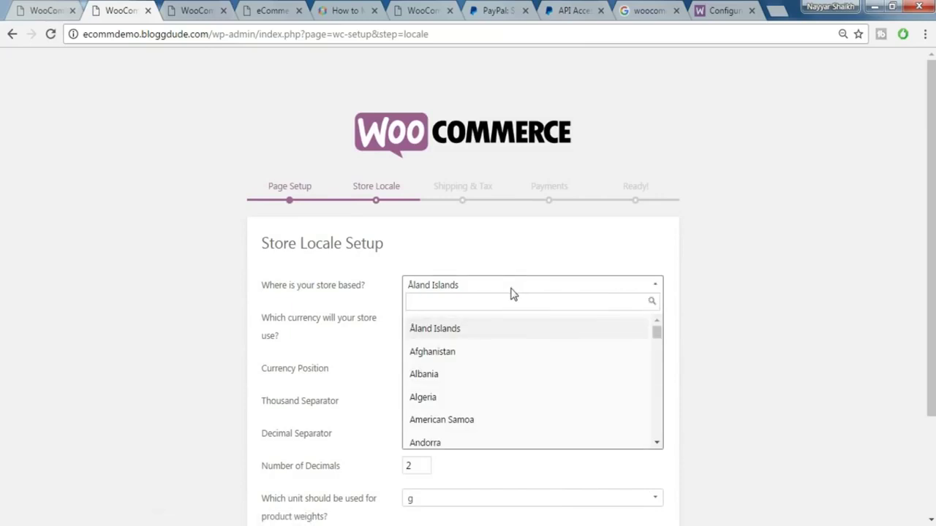
# - Set the store location to India — Maharashtra and continue to Shipping & Tax
pyautogui.write('mahar')
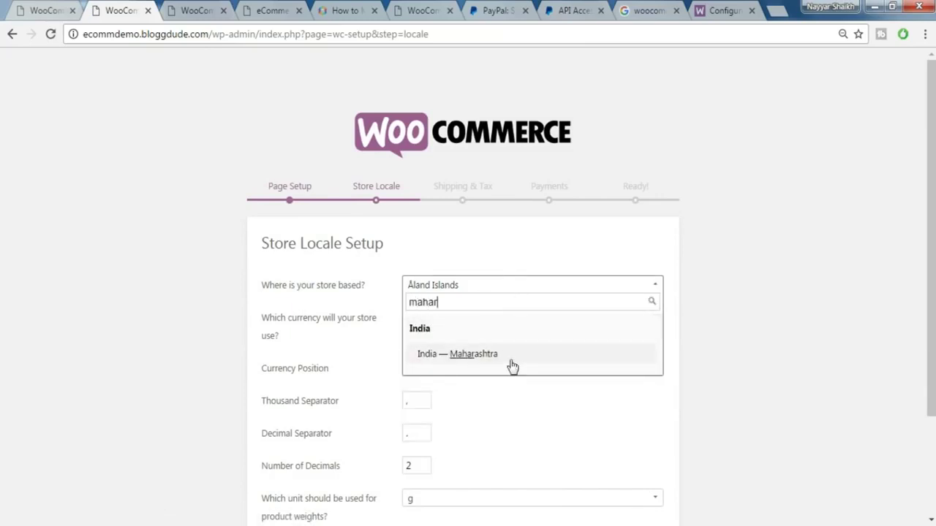
pyautogui.click(511, 358)
pyautogui.scroll(-1, 504, 329)
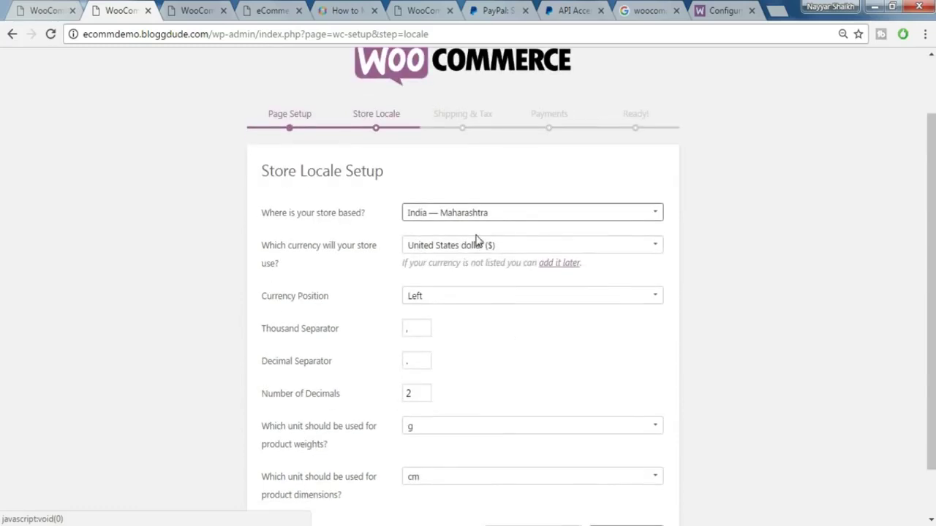
pyautogui.scroll(-1, 513, 299)
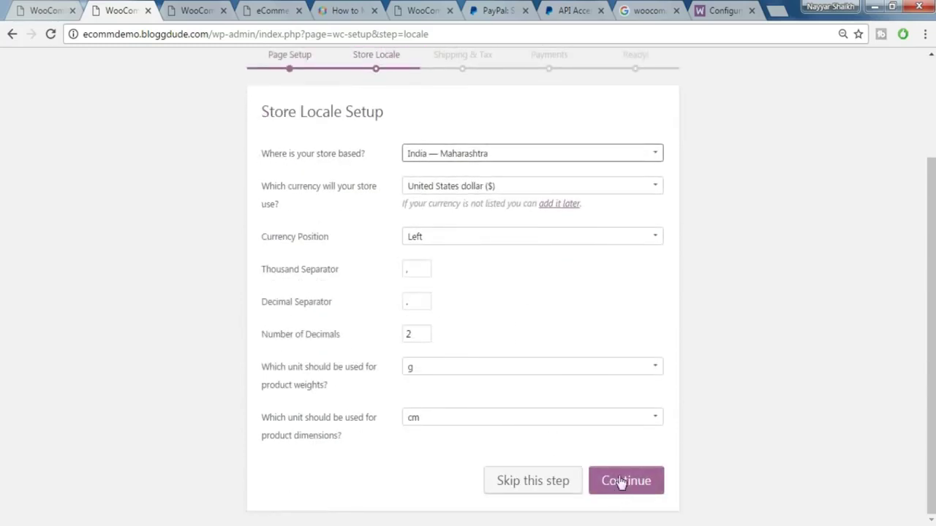
pyautogui.click(646, 487)
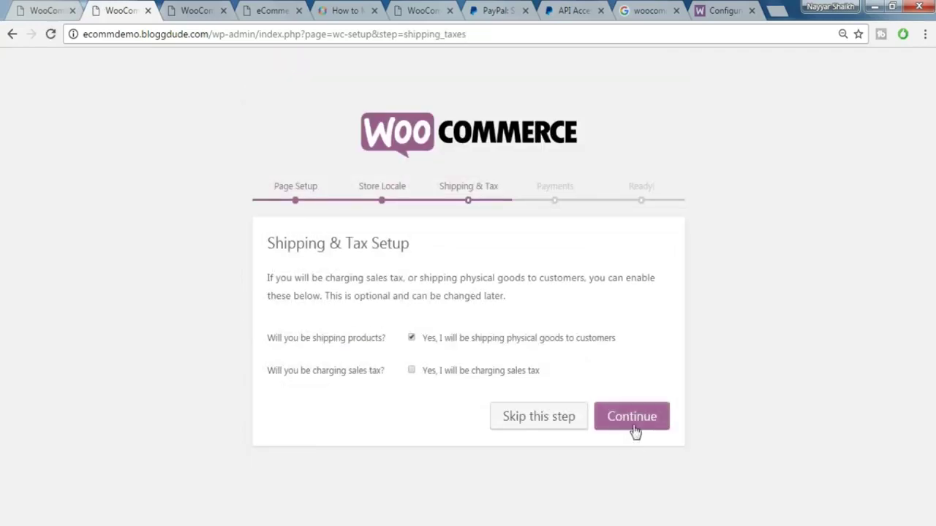
# - Leave the sales tax option unchecked with shipping enabled
pyautogui.click(475, 377)
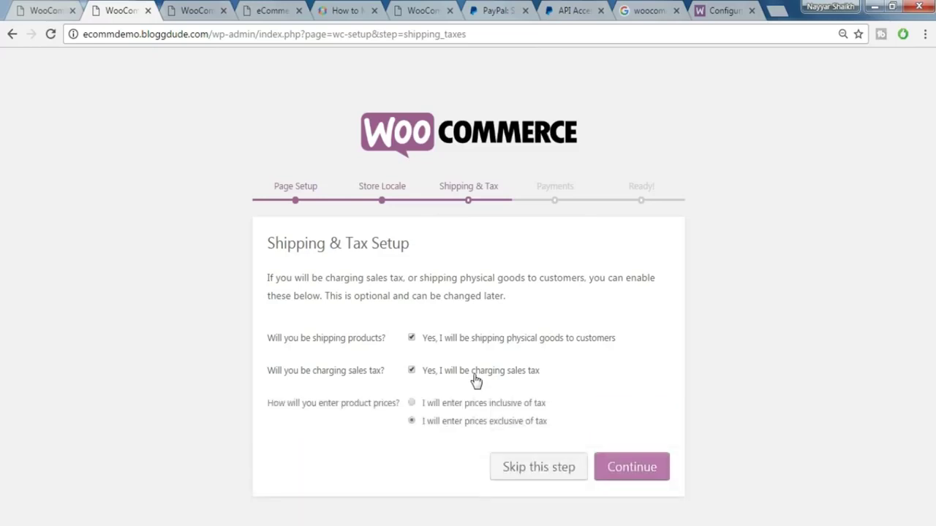
pyautogui.click(459, 377)
pyautogui.click(456, 377)
pyautogui.click(469, 374)
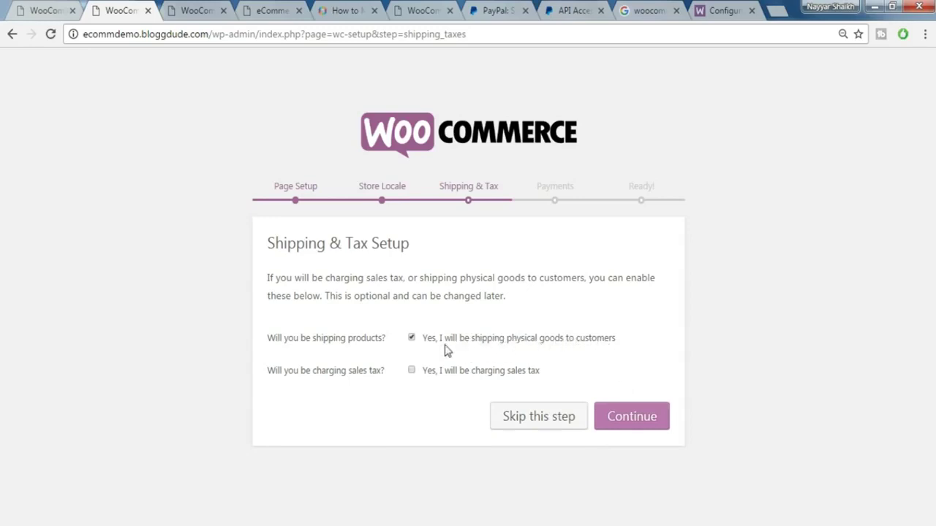
# - Skip past Shipping & Tax and Payments without a gateway, then decline usage data sharing
pyautogui.click(626, 420)
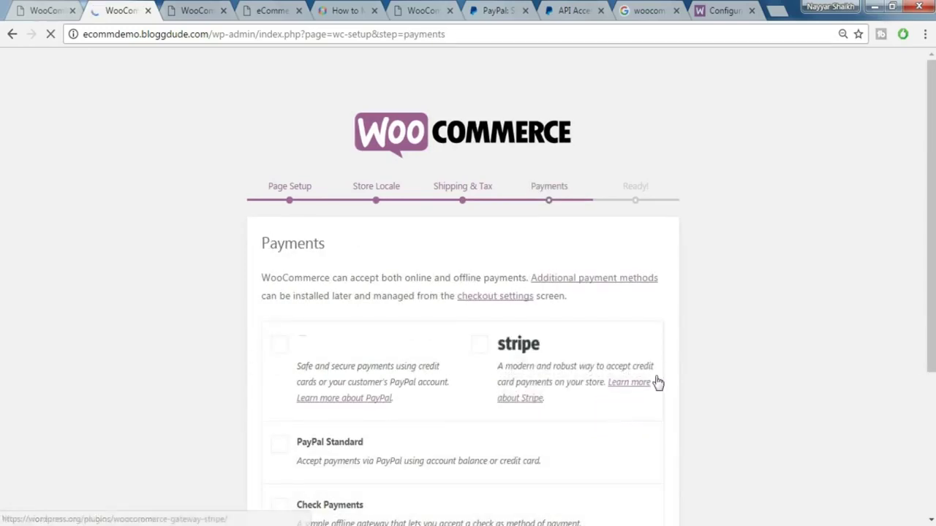
pyautogui.scroll(-2, 499, 364)
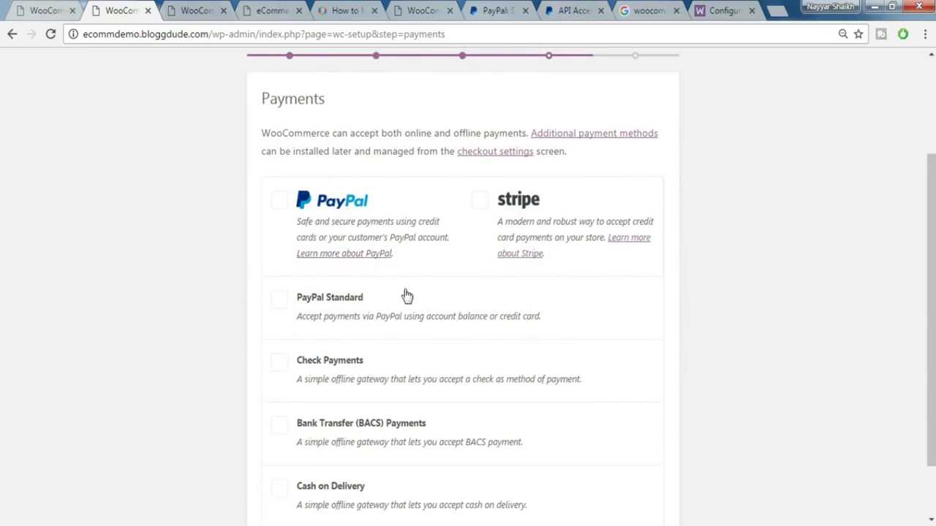
pyautogui.scroll(-1, 407, 294)
pyautogui.click(646, 485)
pyautogui.scroll(3, 462, 365)
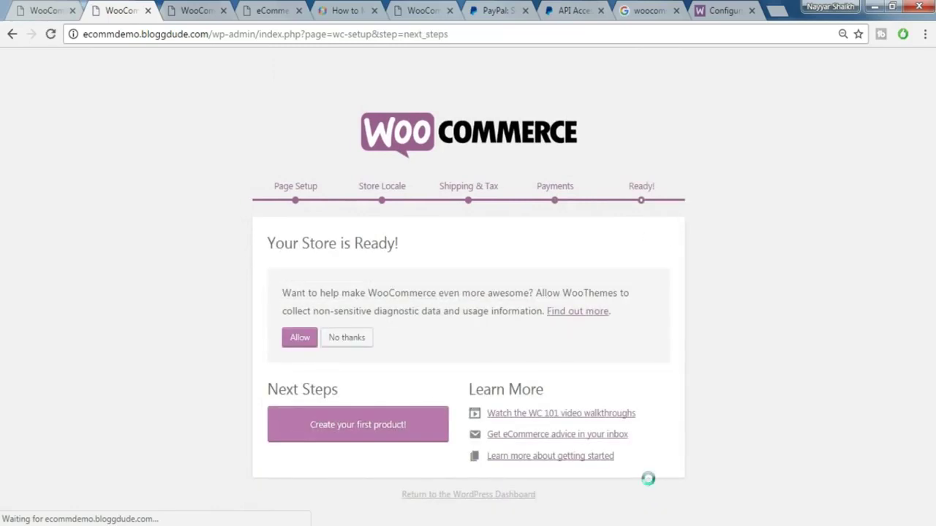
pyautogui.click(358, 345)
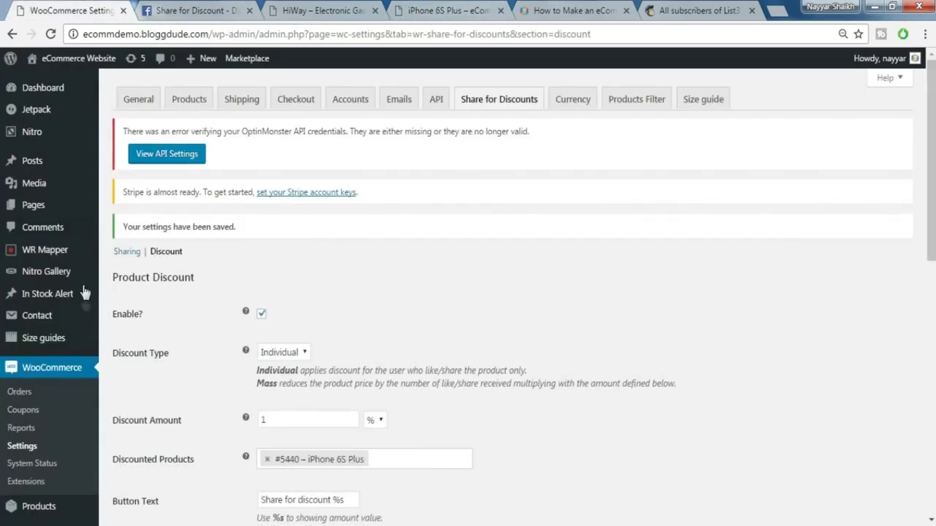
# - Set the General settings base location to India — Maharashtra
pyautogui.scroll(-1, 84, 292)
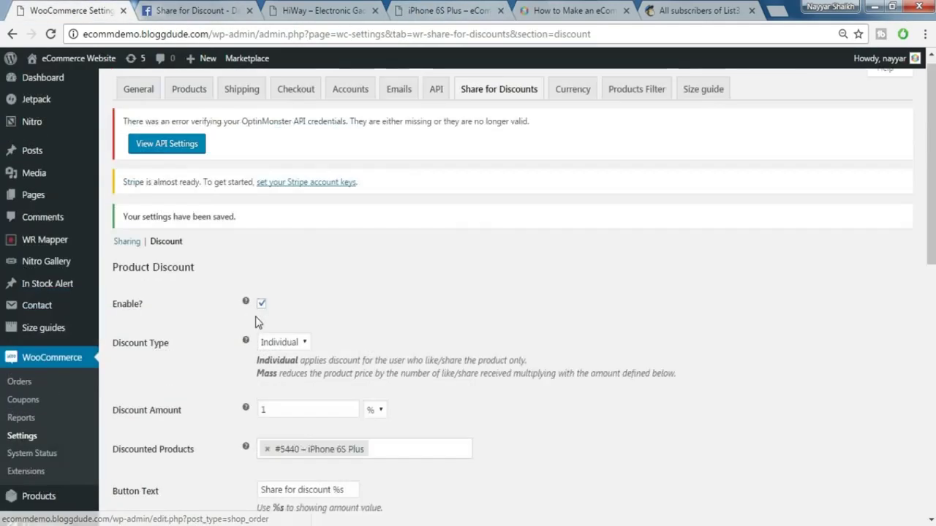
pyautogui.click(143, 106)
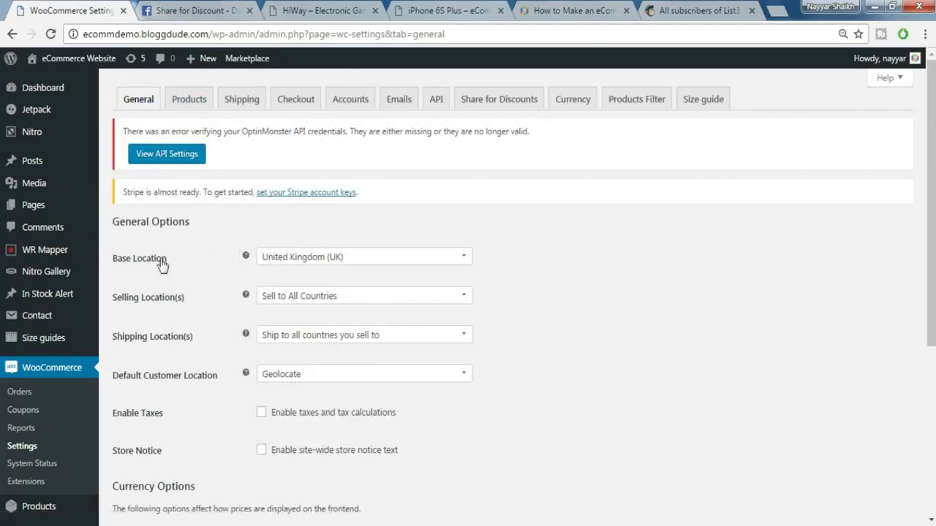
pyautogui.click(349, 267)
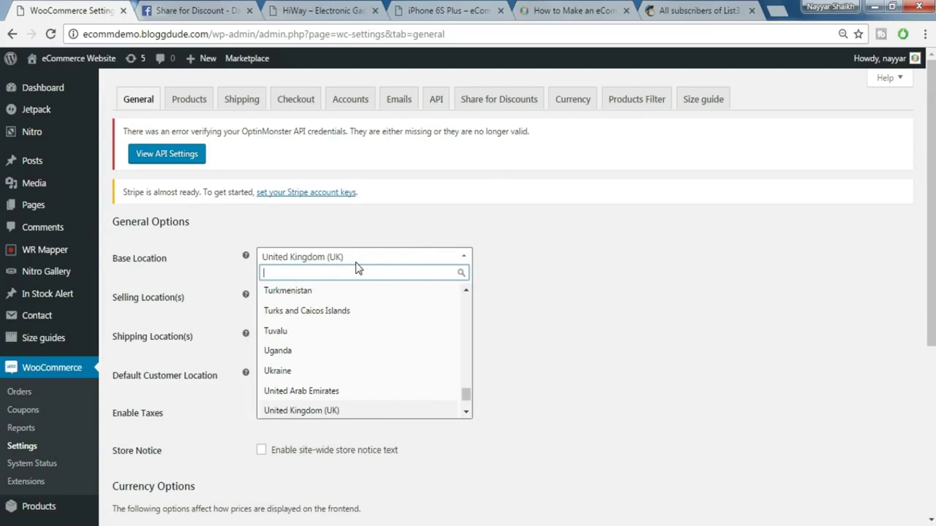
pyautogui.write('mahar')
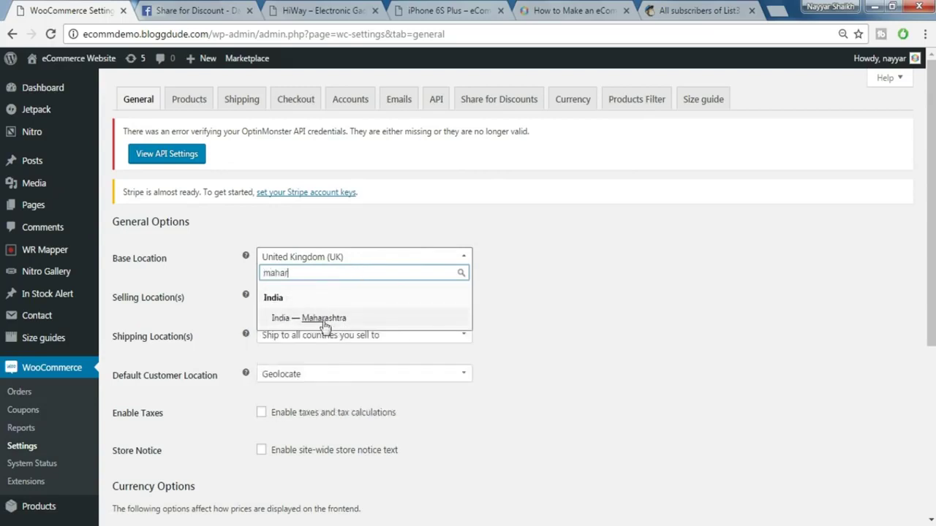
pyautogui.click(323, 320)
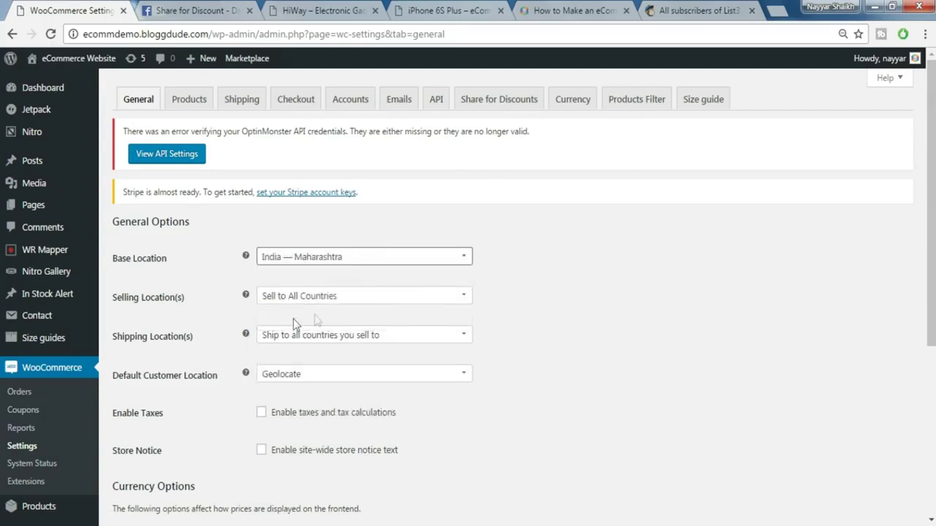
# - Keep the store selling to all countries after trying the all-except option
pyautogui.click(339, 301)
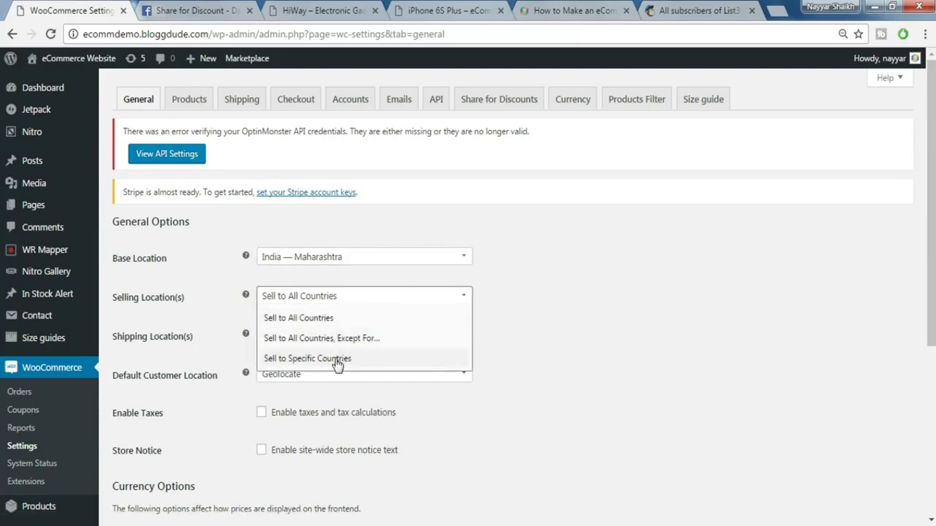
pyautogui.click(320, 320)
pyautogui.click(336, 300)
pyautogui.click(345, 336)
pyautogui.click(336, 299)
pyautogui.click(335, 318)
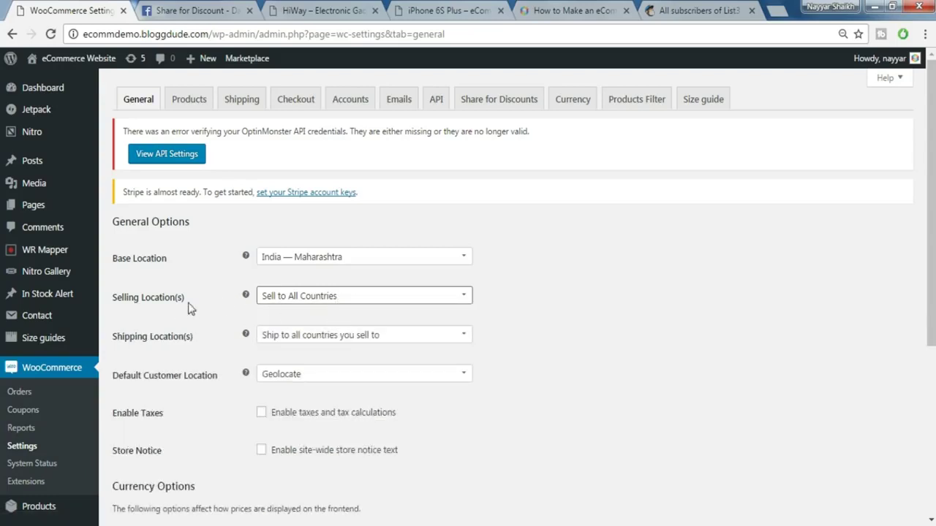
pyautogui.scroll(-1, 546, 362)
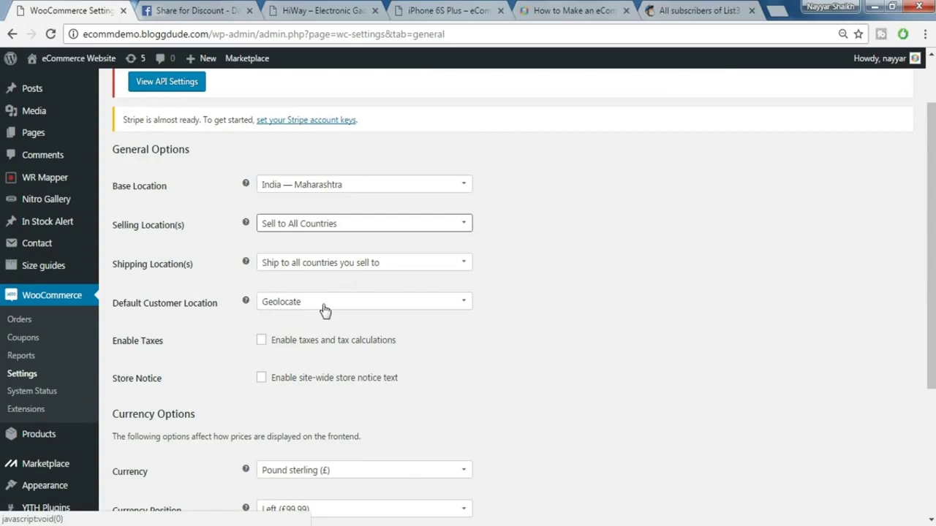
pyautogui.scroll(-2, 325, 311)
pyautogui.click(261, 195)
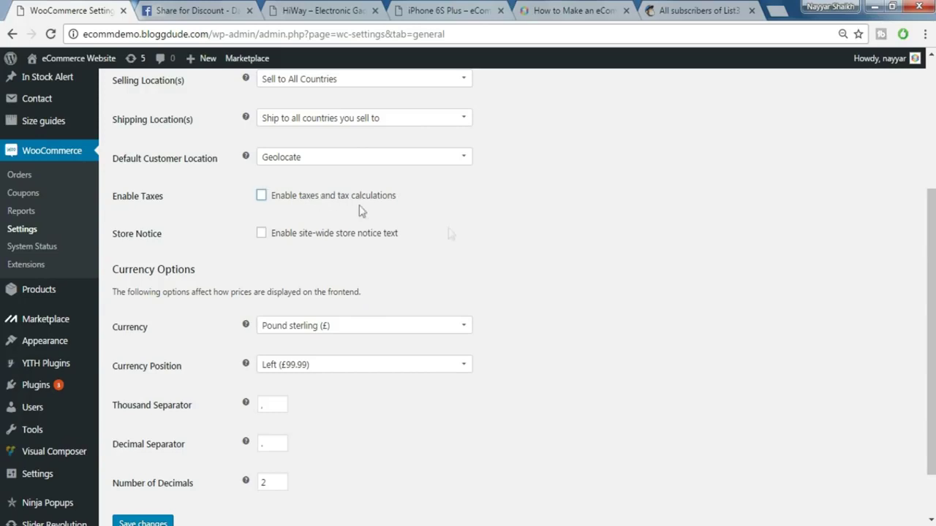
# - Set the currency to United States dollar ($) and save the settings
pyautogui.click(383, 323)
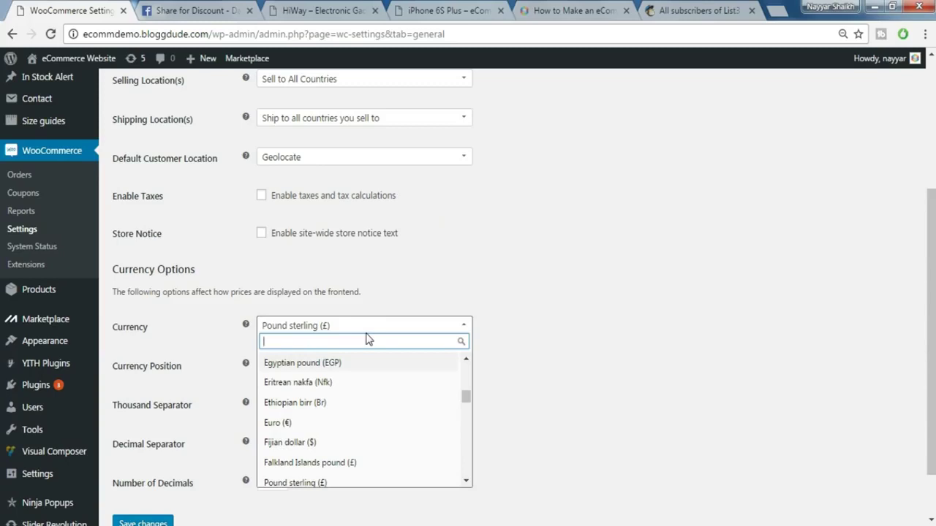
pyautogui.write('uni')
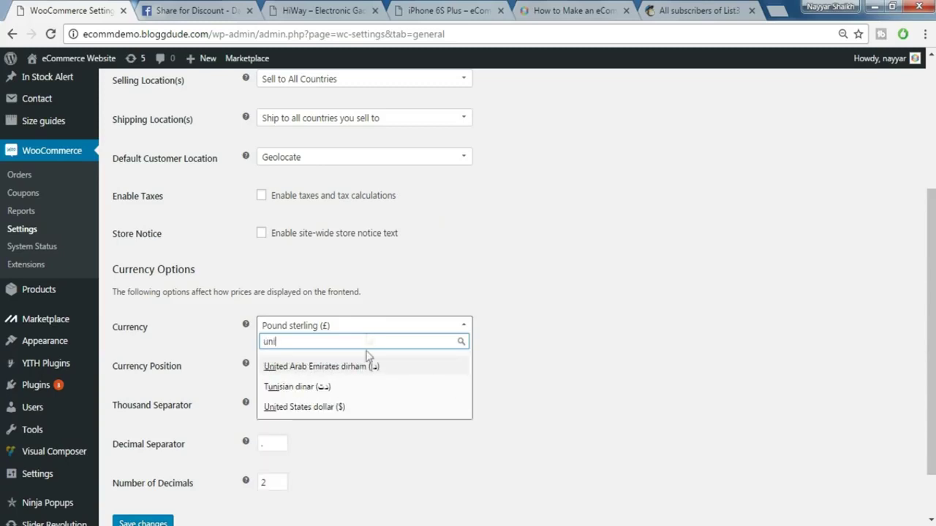
pyautogui.click(358, 411)
pyautogui.scroll(-2, 366, 375)
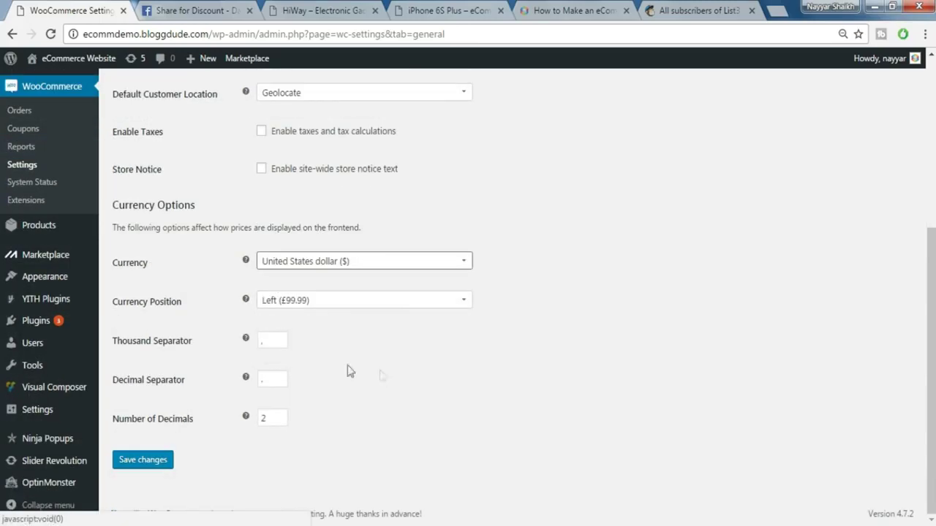
pyautogui.click(161, 461)
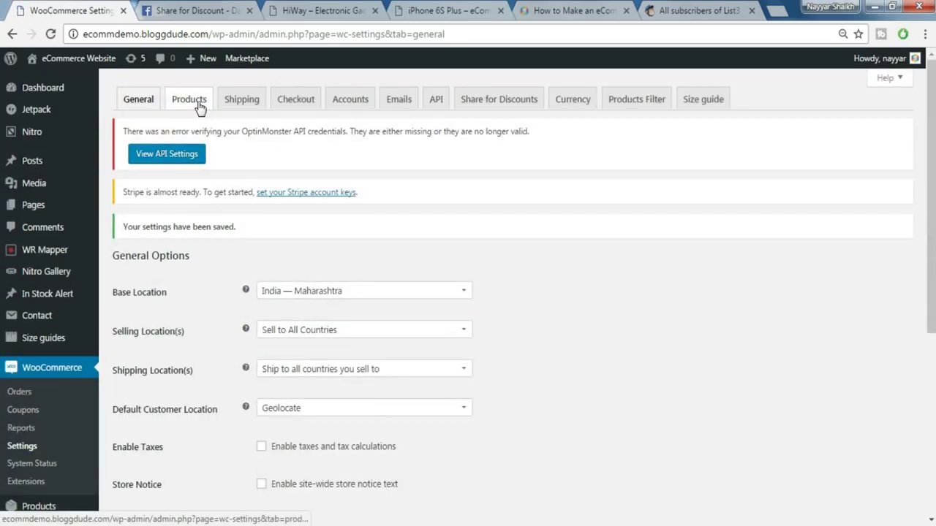
# - Set the product weight unit to g, keep dimensions in cm, and save
pyautogui.click(186, 104)
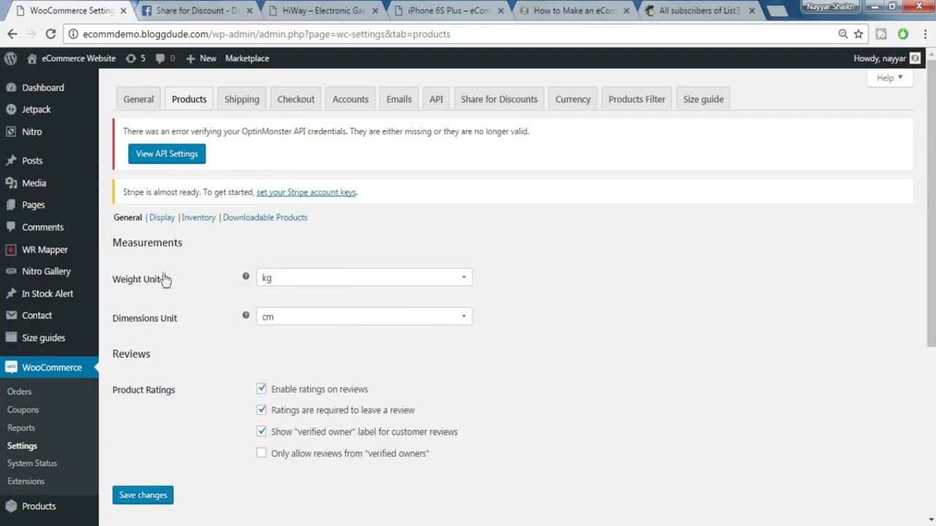
pyautogui.click(324, 280)
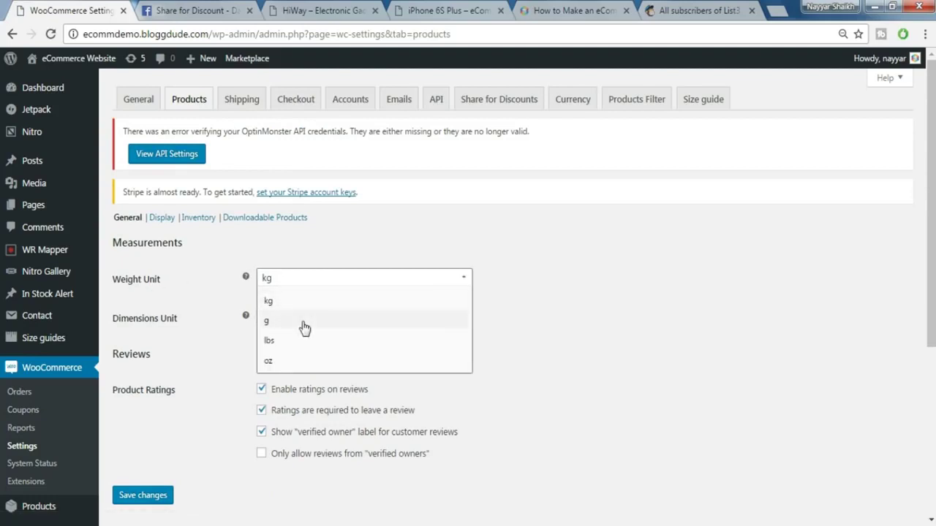
pyautogui.click(304, 320)
pyautogui.click(295, 320)
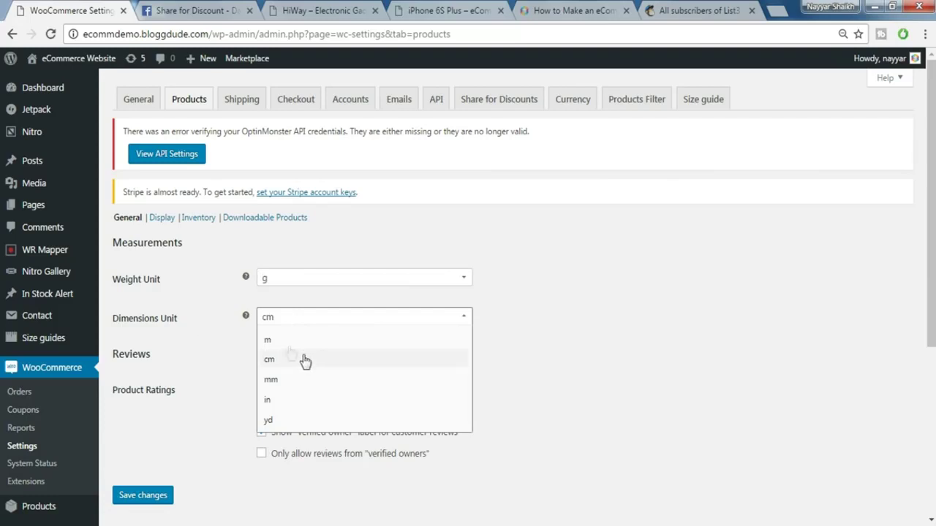
pyautogui.click(194, 334)
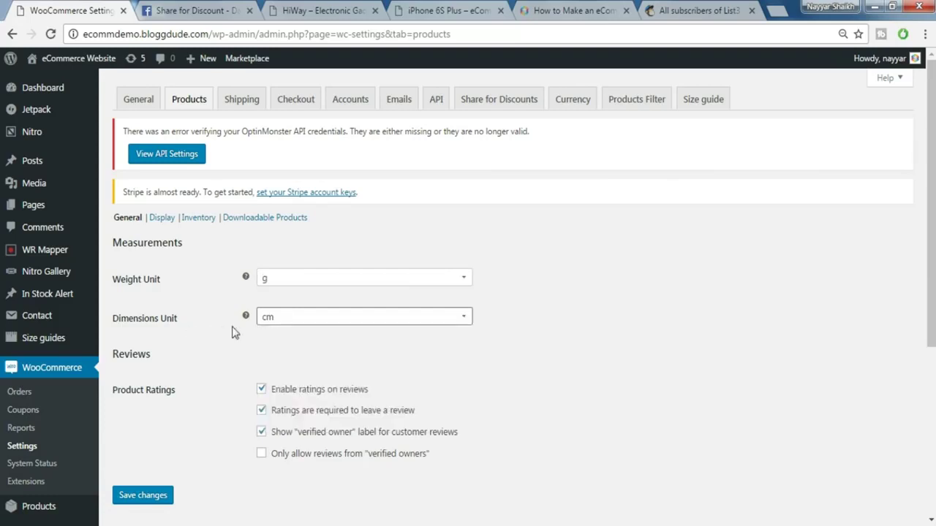
pyautogui.click(153, 497)
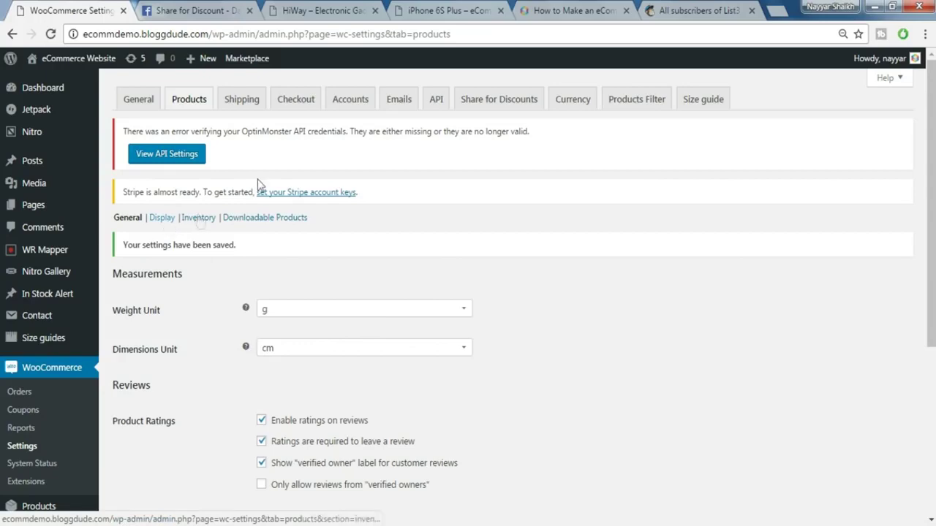
pyautogui.click(243, 109)
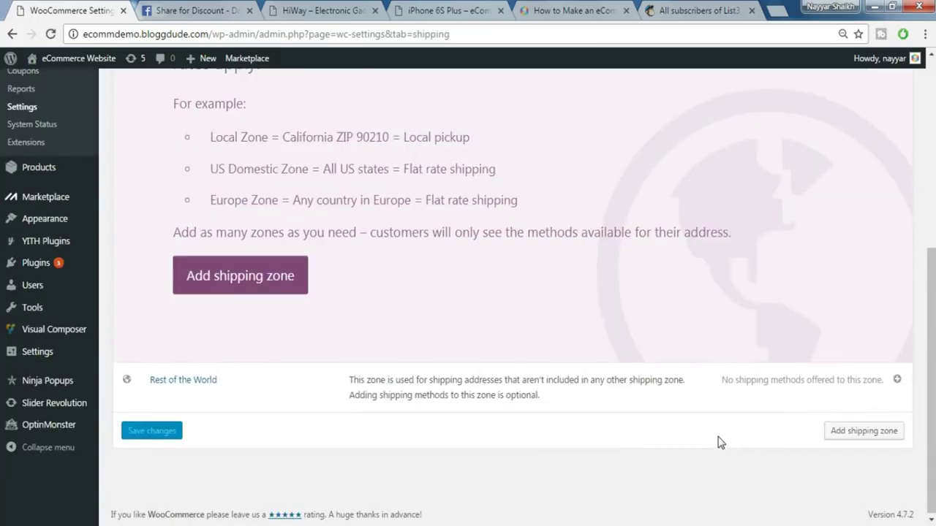
# - Add a shipping zone named India covering the region India and save it
pyautogui.scroll(5, 717, 442)
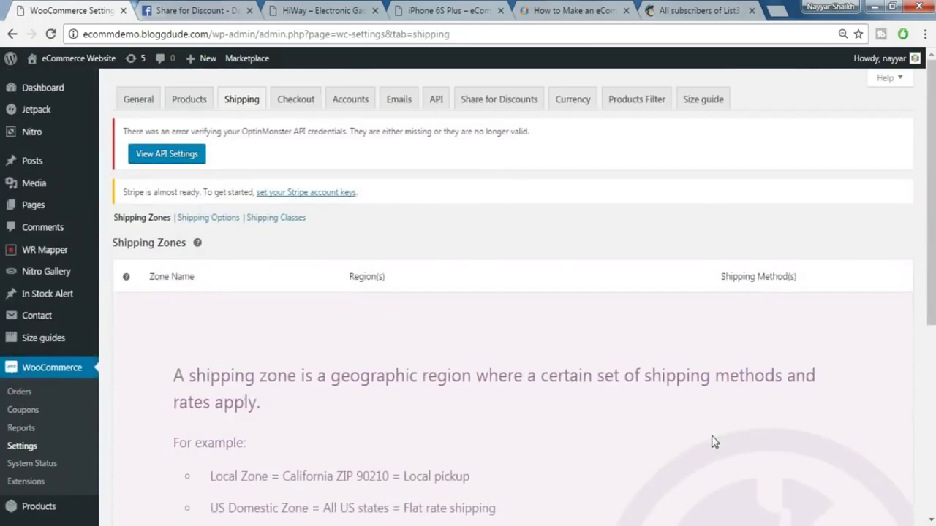
pyautogui.scroll(-4, 574, 330)
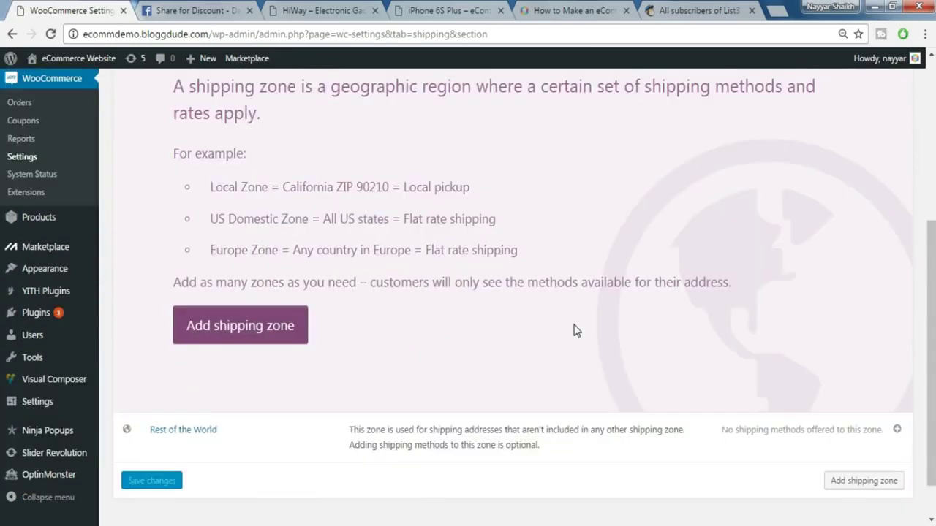
pyautogui.scroll(5, 574, 333)
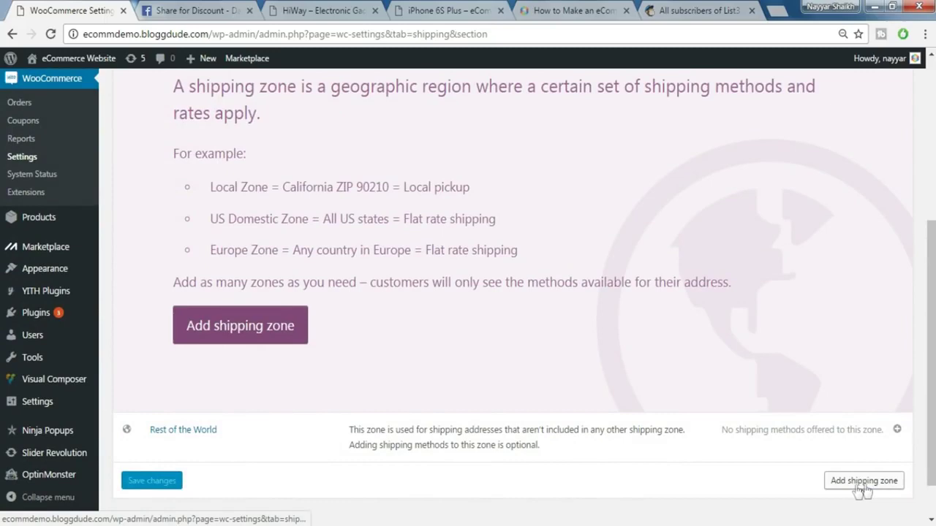
pyautogui.click(863, 483)
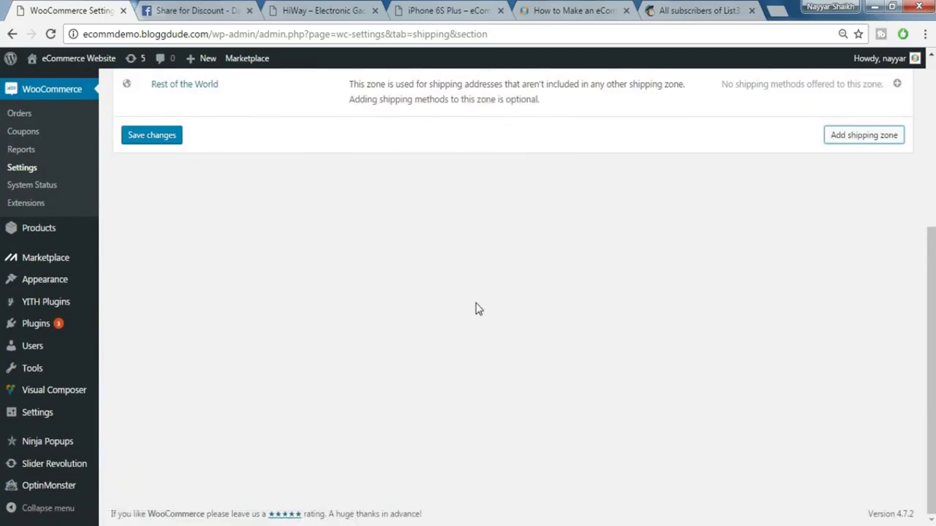
pyautogui.scroll(2, 475, 309)
pyautogui.click(261, 179)
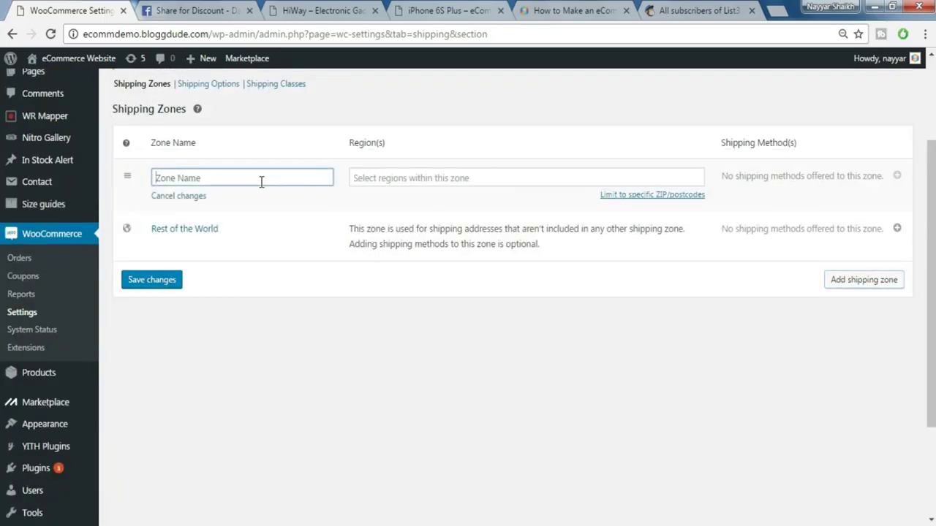
pyautogui.write('India')
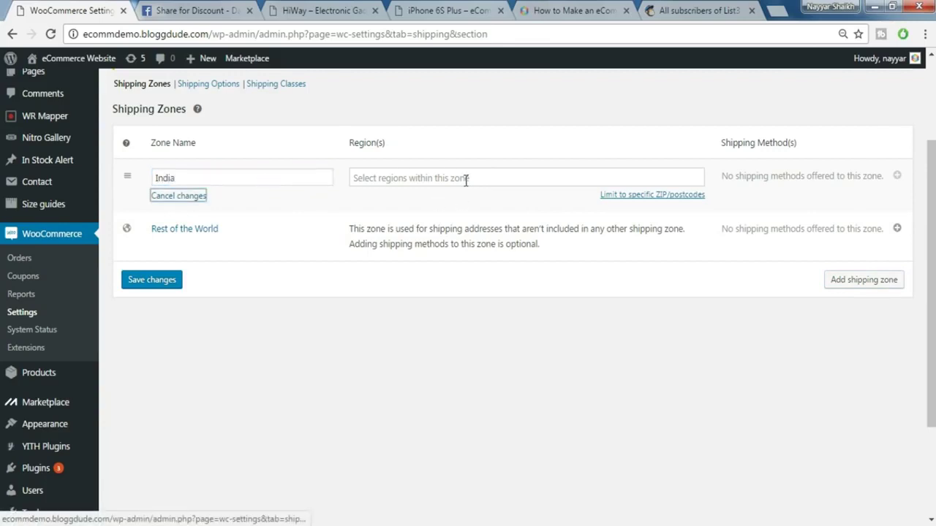
pyautogui.click(359, 179)
pyautogui.write('india')
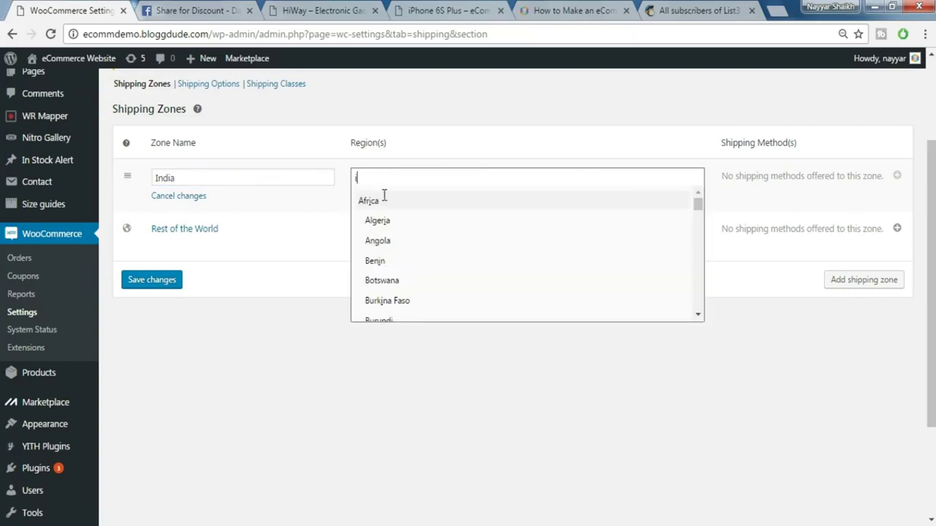
pyautogui.click(373, 221)
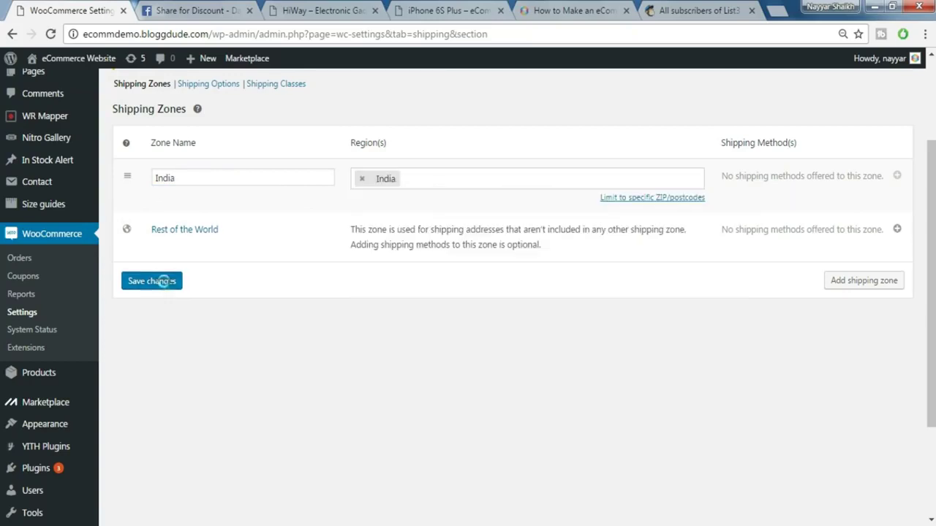
pyautogui.click(165, 280)
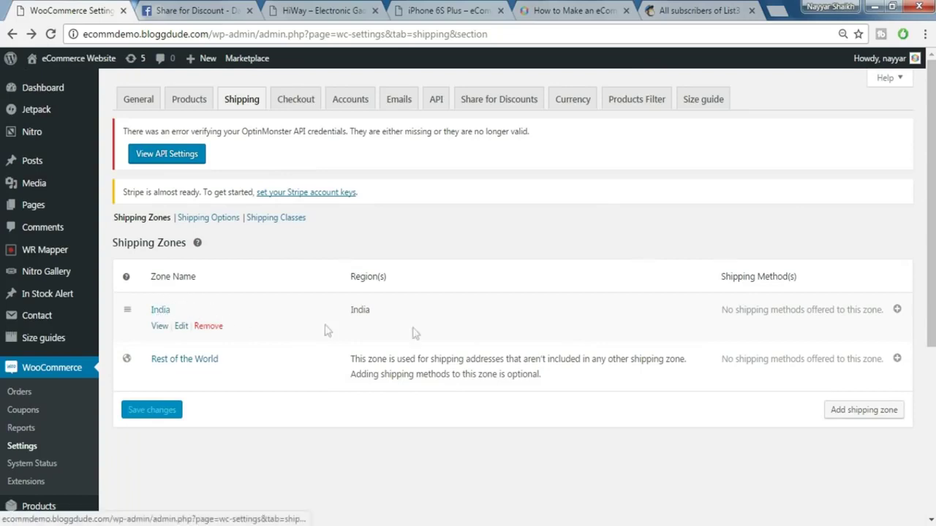
# - Add a Flat Rate method with a cost of 10 to the India zone
pyautogui.click(164, 312)
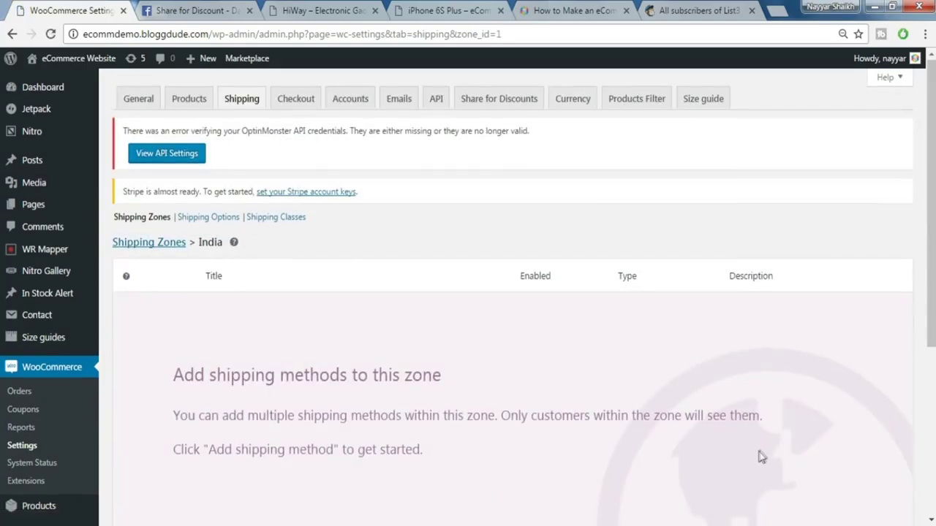
pyautogui.scroll(-3, 168, 315)
pyautogui.click(843, 354)
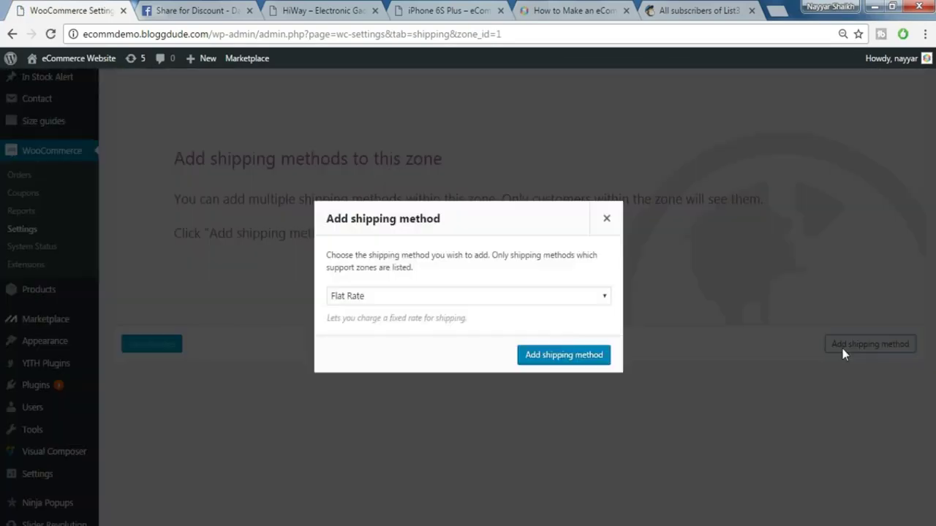
pyautogui.click(572, 301)
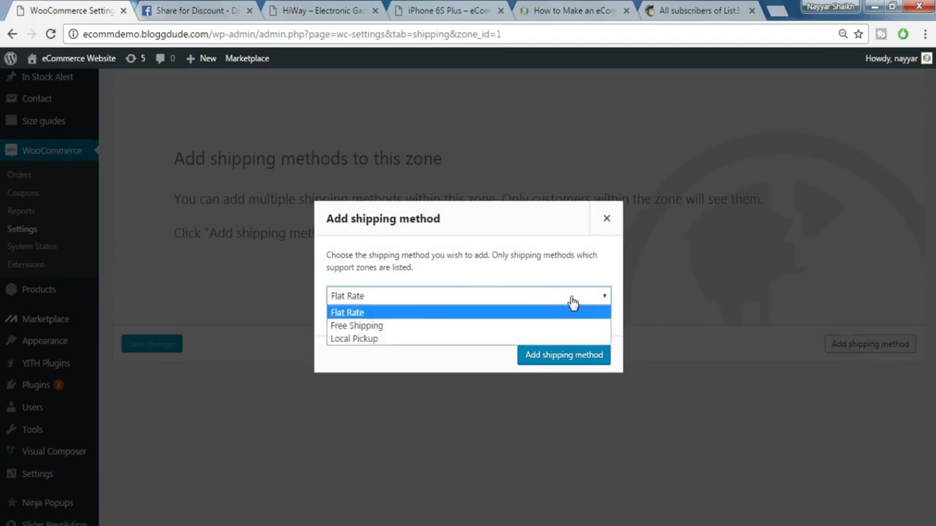
pyautogui.click(383, 317)
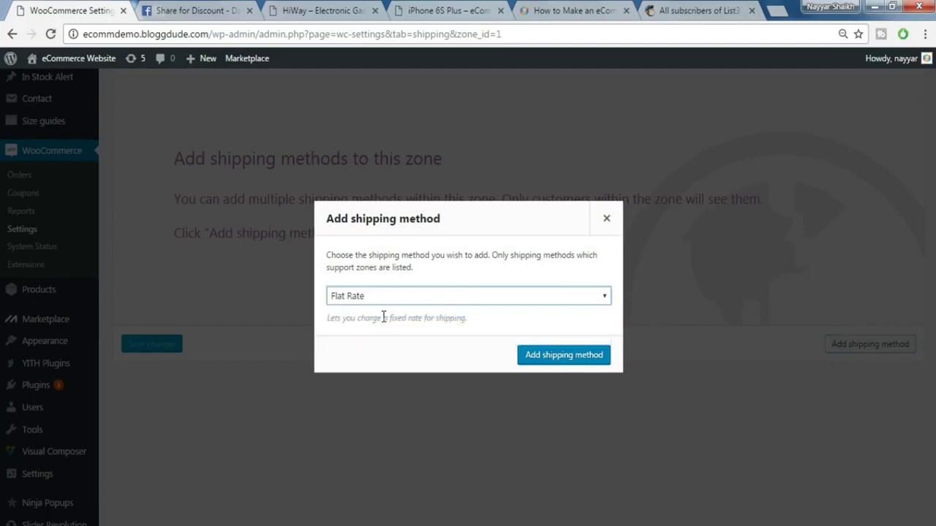
pyautogui.click(555, 356)
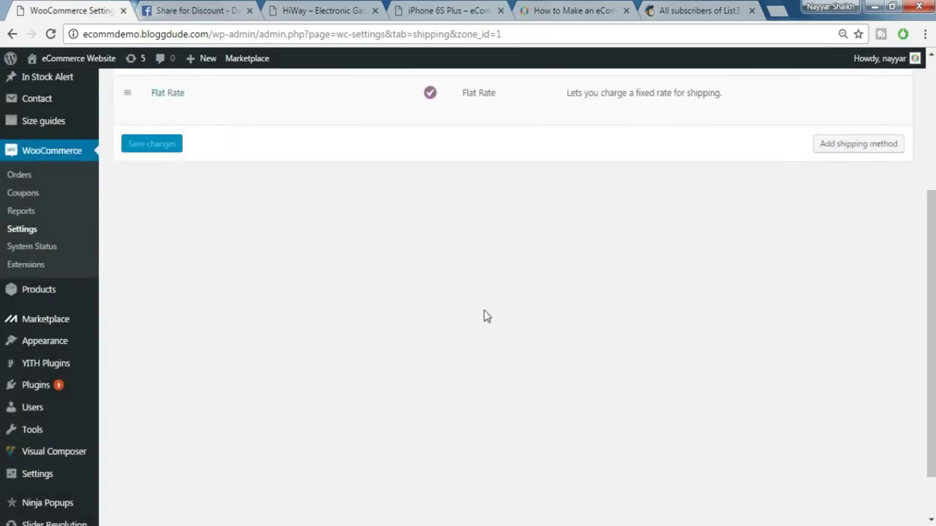
pyautogui.scroll(1, 455, 303)
pyautogui.moveTo(602, 163)
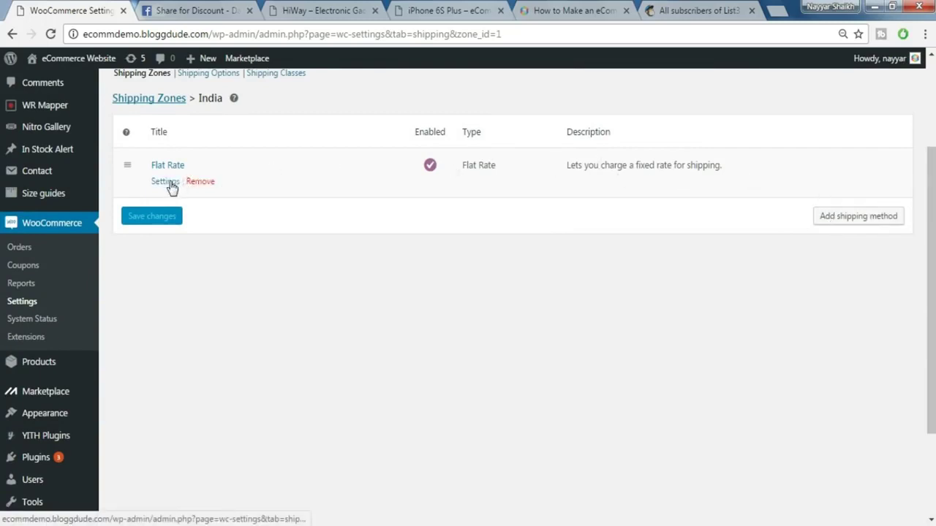
pyautogui.click(169, 184)
pyautogui.click(379, 330)
pyautogui.write('10')
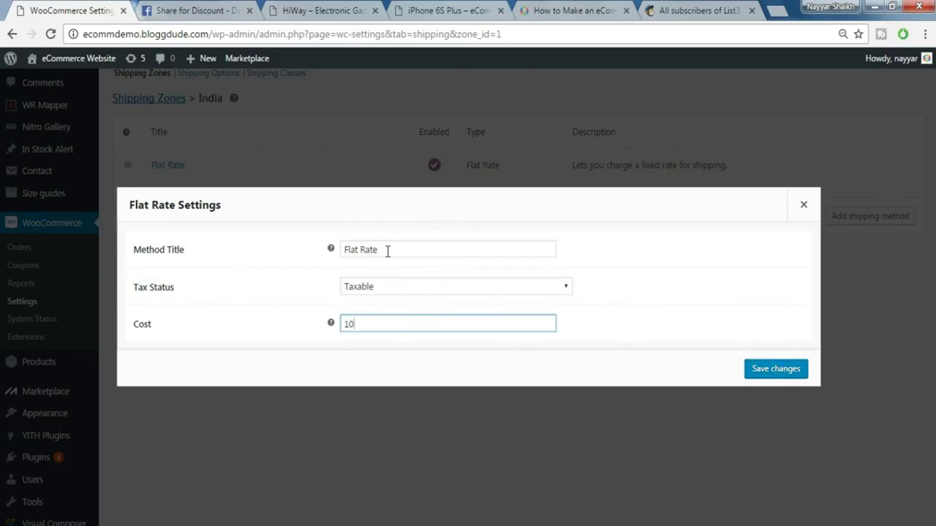
pyautogui.click(771, 369)
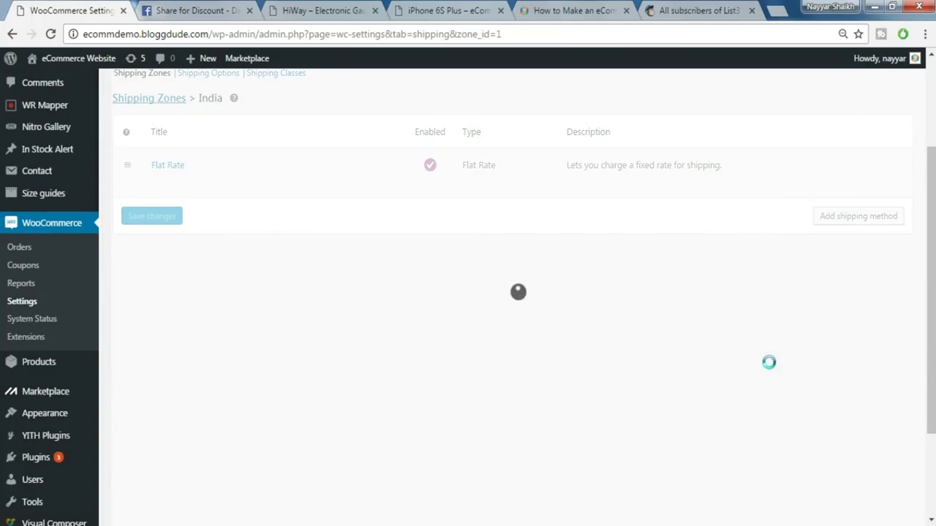
# - Add a Free Shipping method to the India zone
pyautogui.moveTo(256, 196)
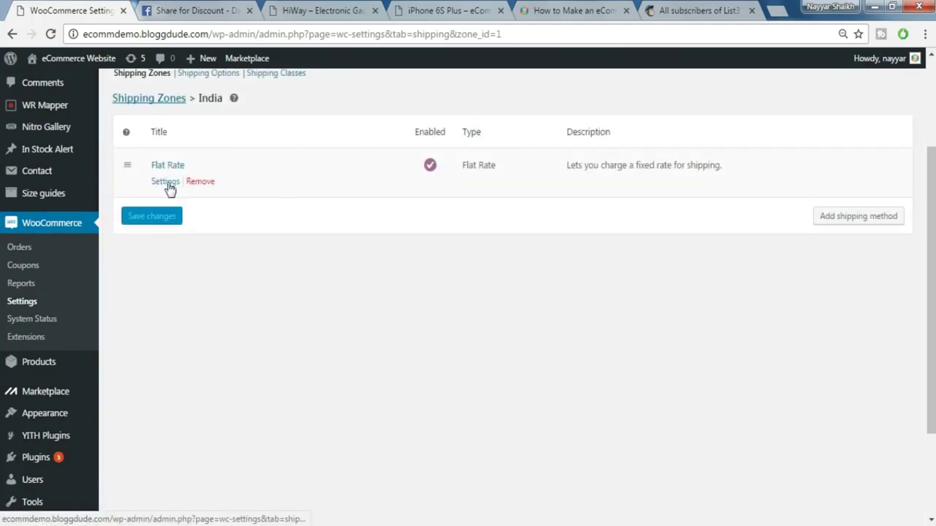
pyautogui.click(871, 216)
pyautogui.click(417, 296)
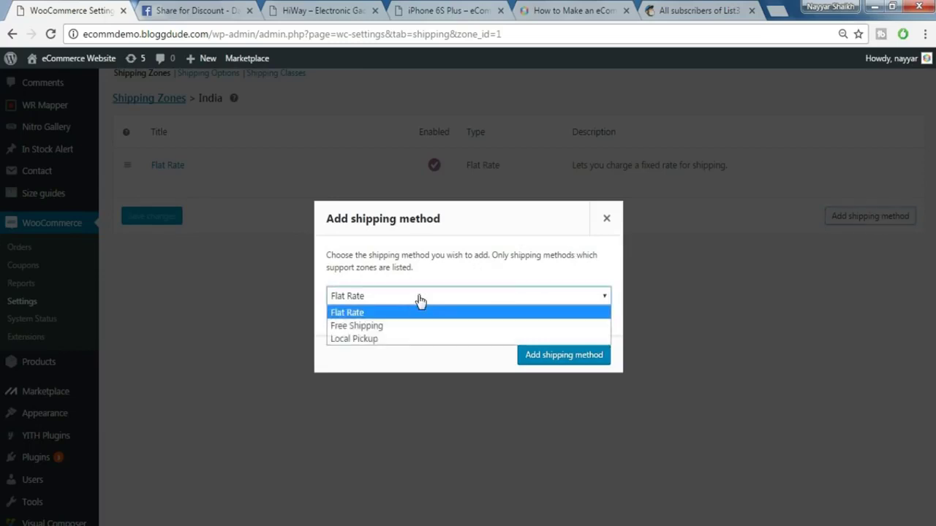
pyautogui.click(382, 327)
pyautogui.click(582, 362)
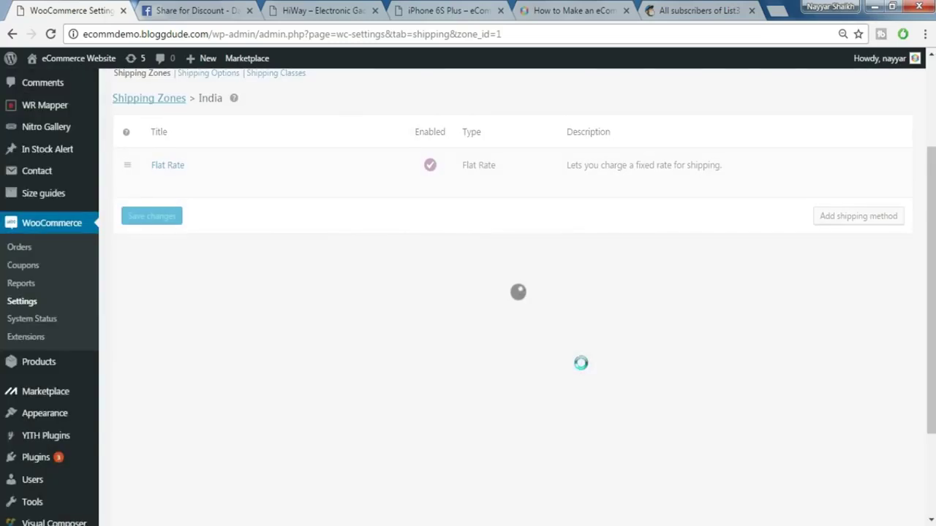
pyautogui.scroll(2, 271, 169)
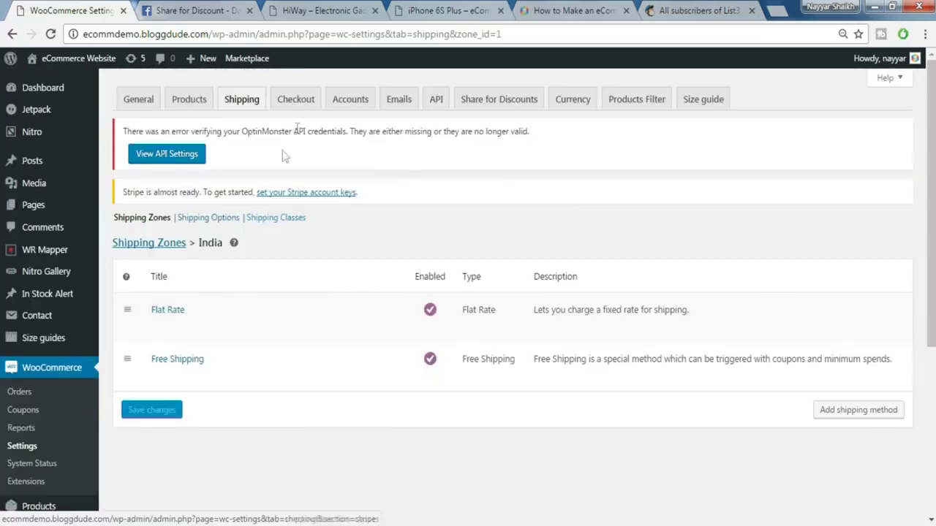
pyautogui.click(308, 108)
# - Turn on 'Calculate coupon discounts sequentially' in Checkout settings and save
pyautogui.click(308, 108)
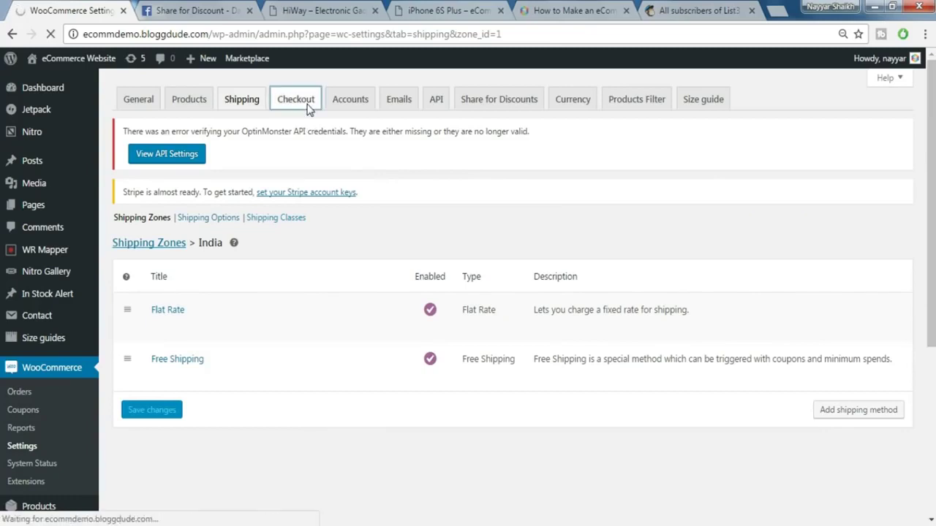
pyautogui.scroll(-2, 585, 351)
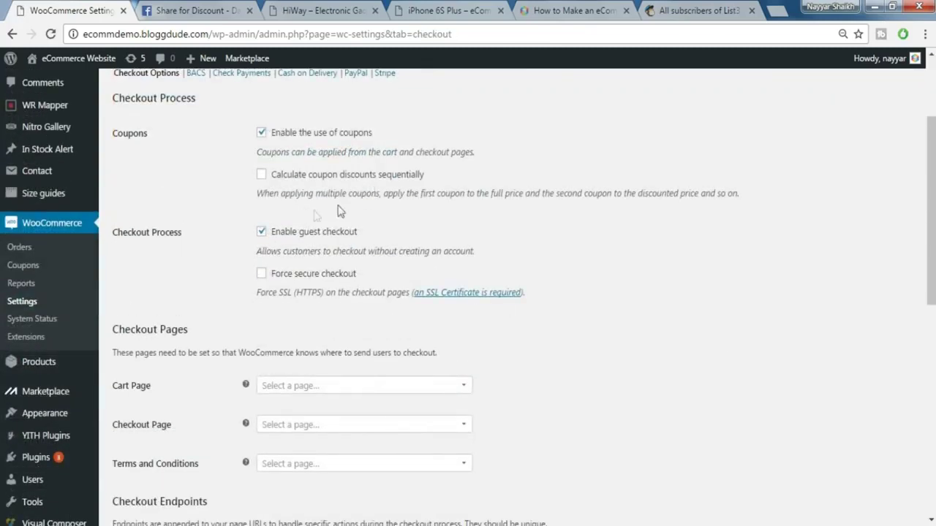
pyautogui.click(265, 177)
pyautogui.scroll(-10, 168, 460)
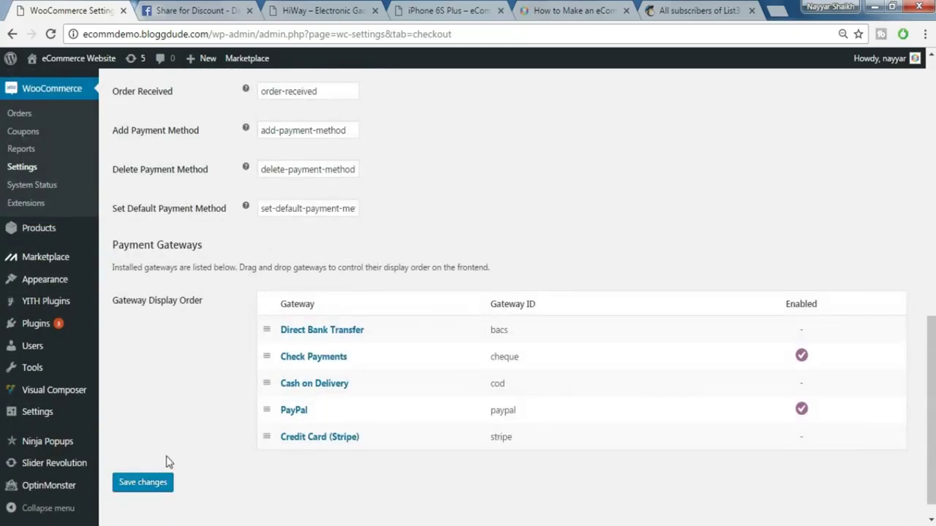
pyautogui.click(161, 459)
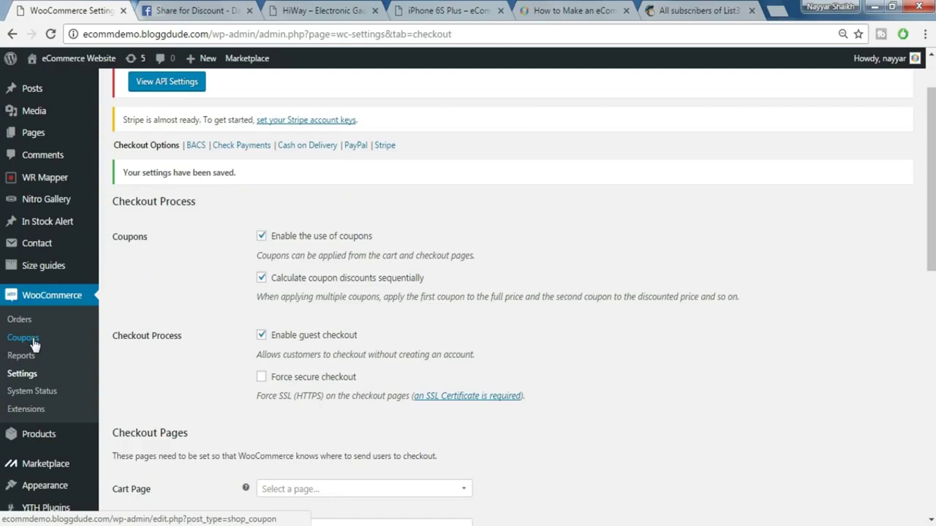
pyautogui.keyDown('ctrl'); pyautogui.click(32, 338); pyautogui.keyUp('ctrl')
# - Start a new coupon with the description 'GET A 10 % DISCOUNT'
pyautogui.hotkey('ctrl', 'Tab')
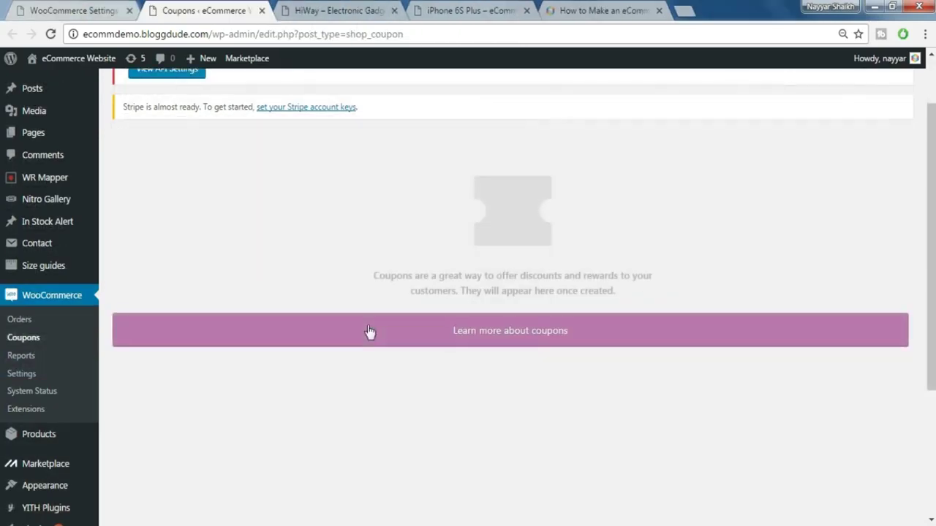
pyautogui.scroll(1, 296, 266)
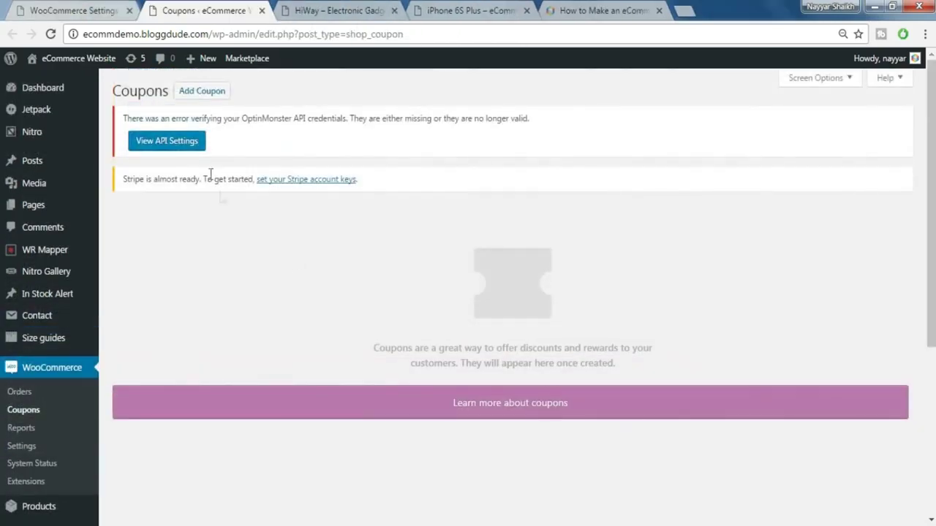
pyautogui.click(207, 95)
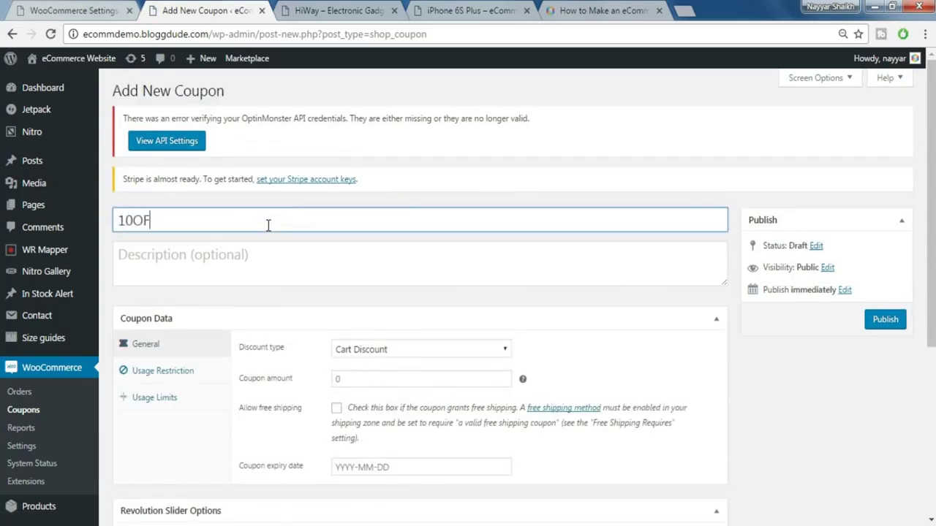
pyautogui.click(268, 271)
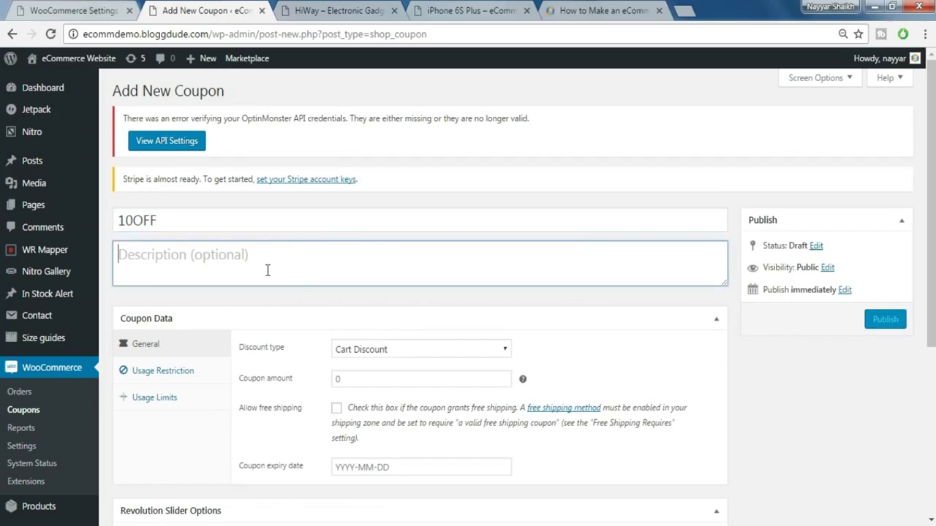
pyautogui.write('GET A 10')
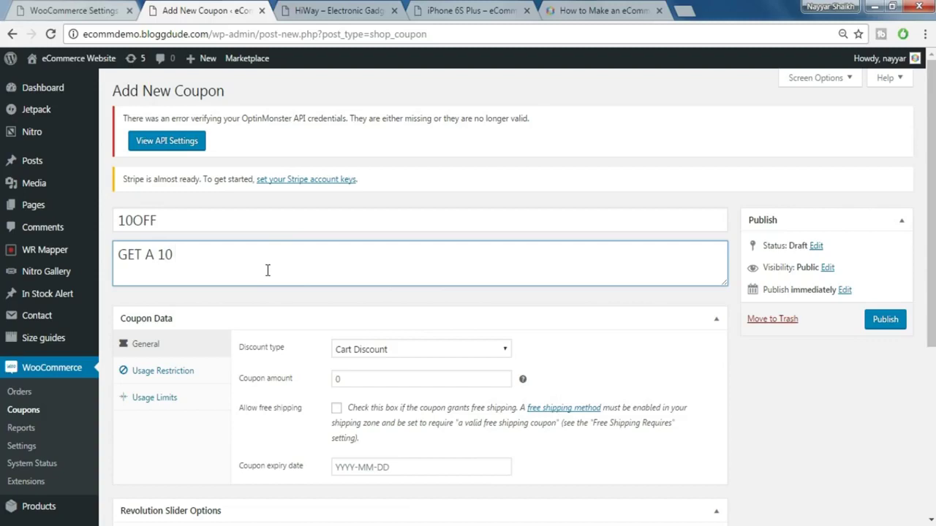
pyautogui.write(' % DISCOUNT...')
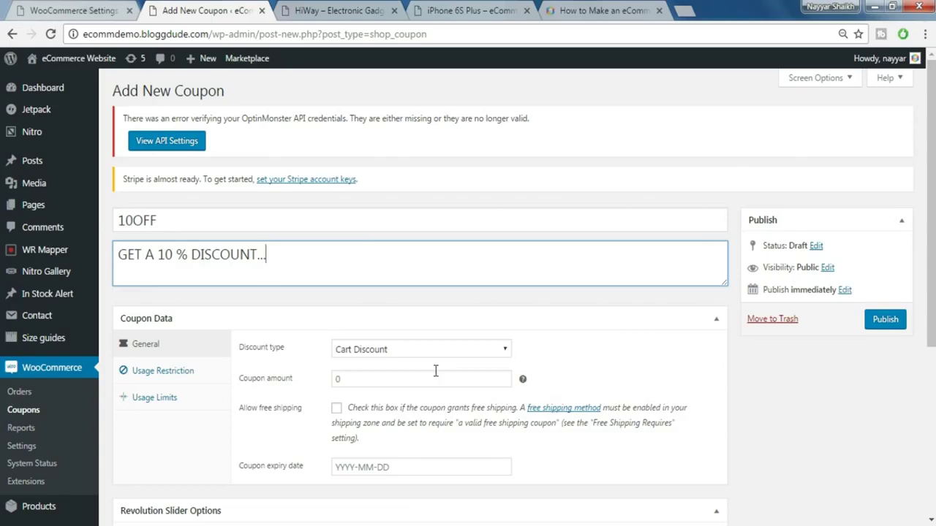
# - Make the 10OFF coupon a Cart Discount with a coupon amount of 10
pyautogui.scroll(-1, 430, 366)
pyautogui.click(395, 280)
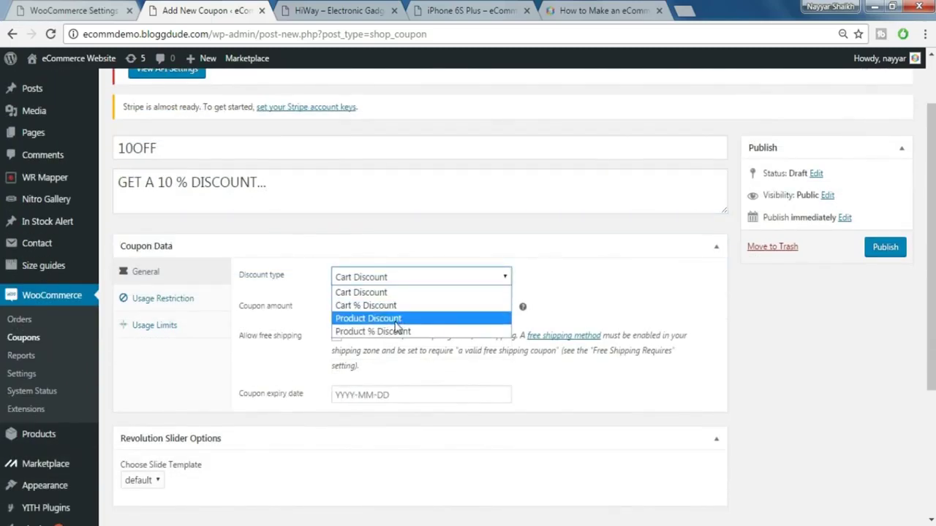
pyautogui.click(396, 322)
pyautogui.click(416, 278)
pyautogui.click(405, 292)
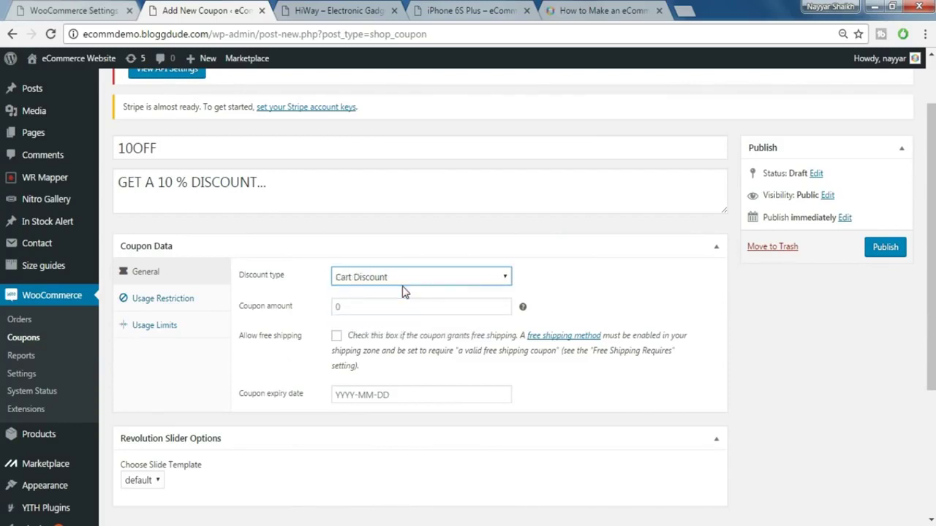
pyautogui.moveTo(157, 157); pyautogui.dragTo(116, 149)
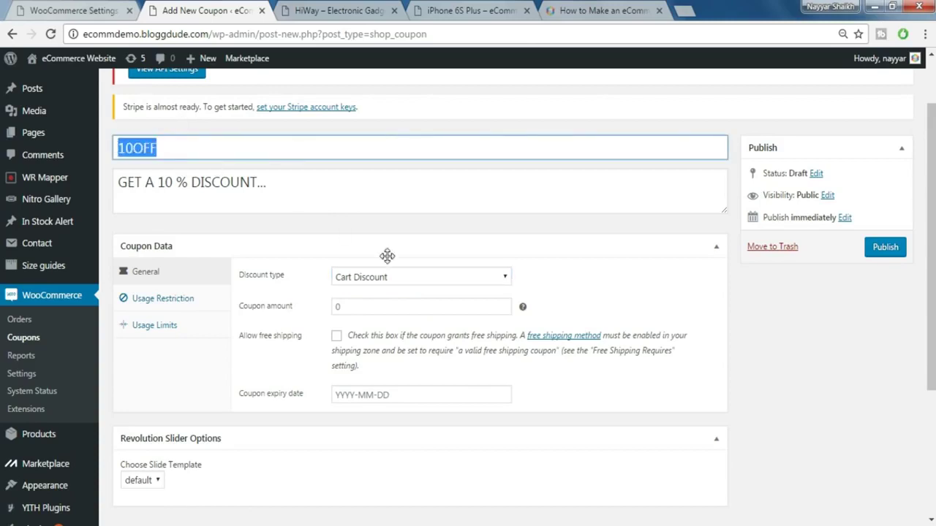
pyautogui.click(383, 304)
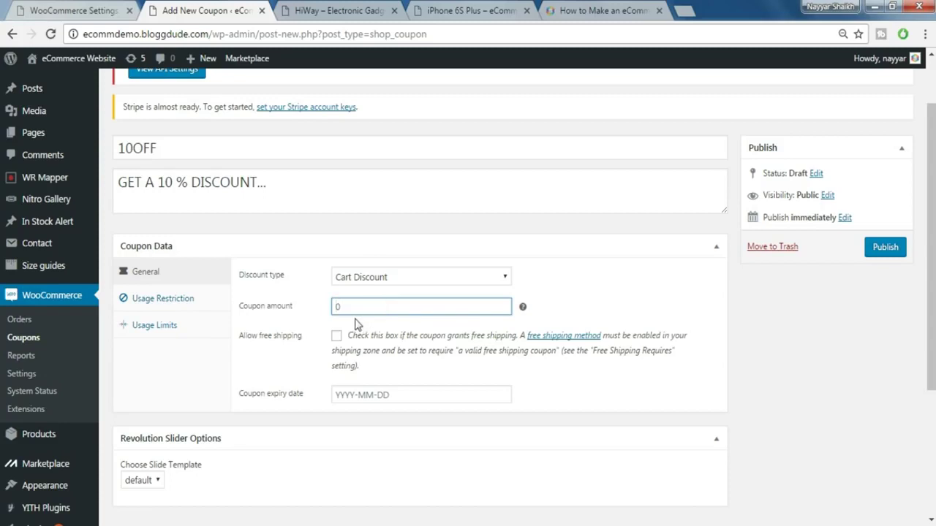
pyautogui.write('10')
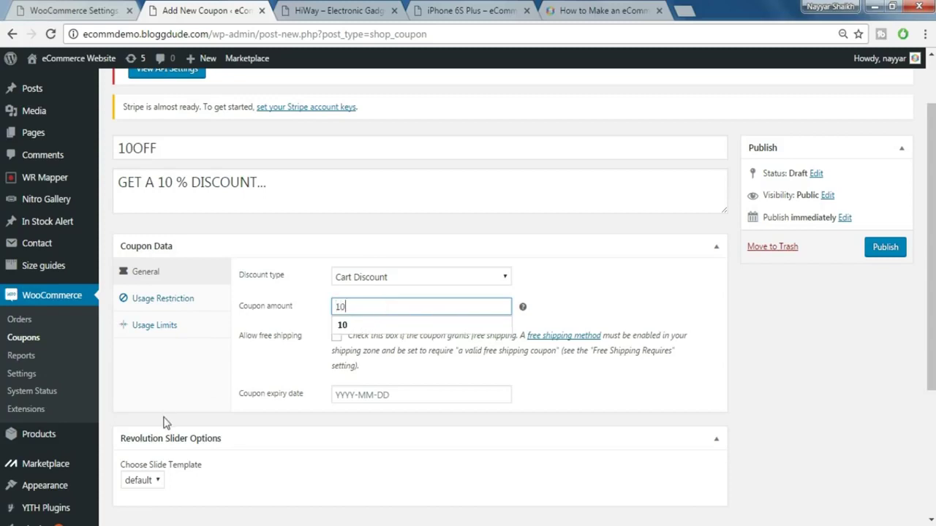
pyautogui.click(363, 329)
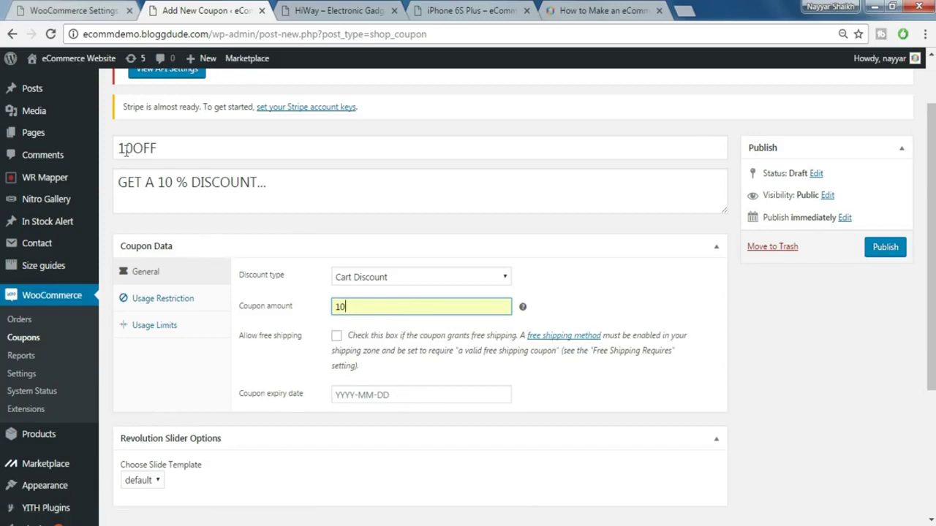
# - Set the coupon expiry date to 2017-02-11 and review its usage limits and restrictions
pyautogui.click(360, 400)
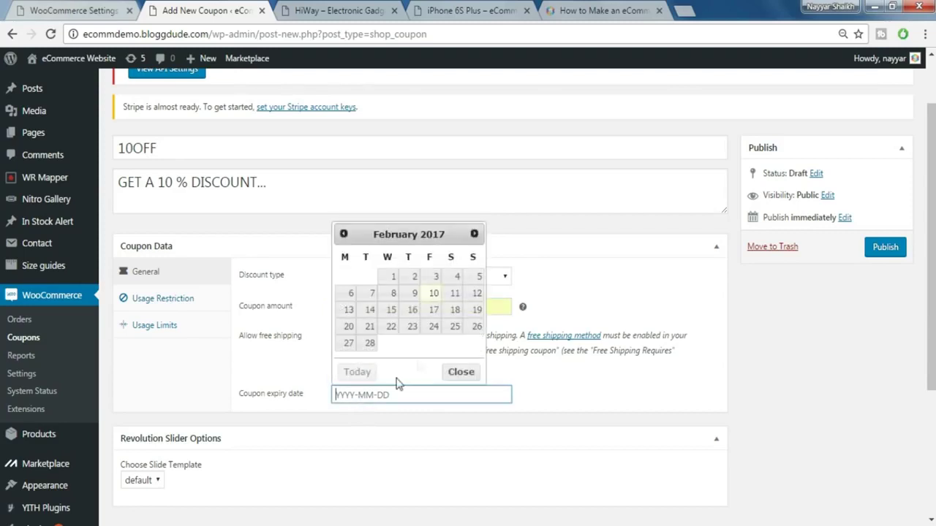
pyautogui.click(454, 295)
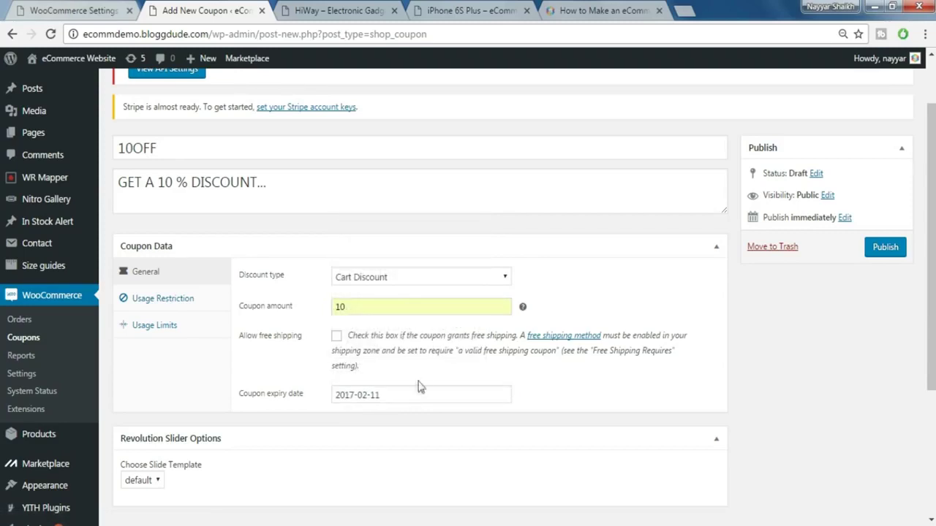
pyautogui.click(182, 325)
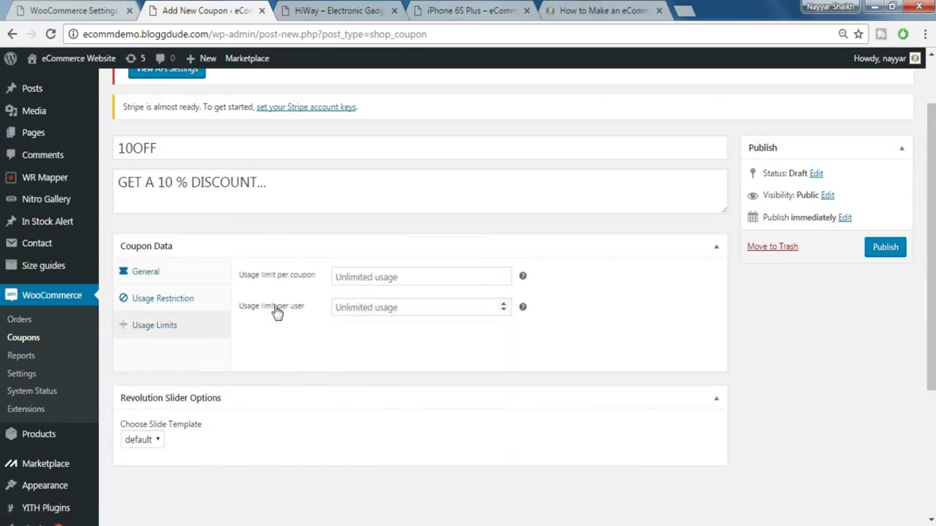
pyautogui.click(363, 307)
pyautogui.click(373, 274)
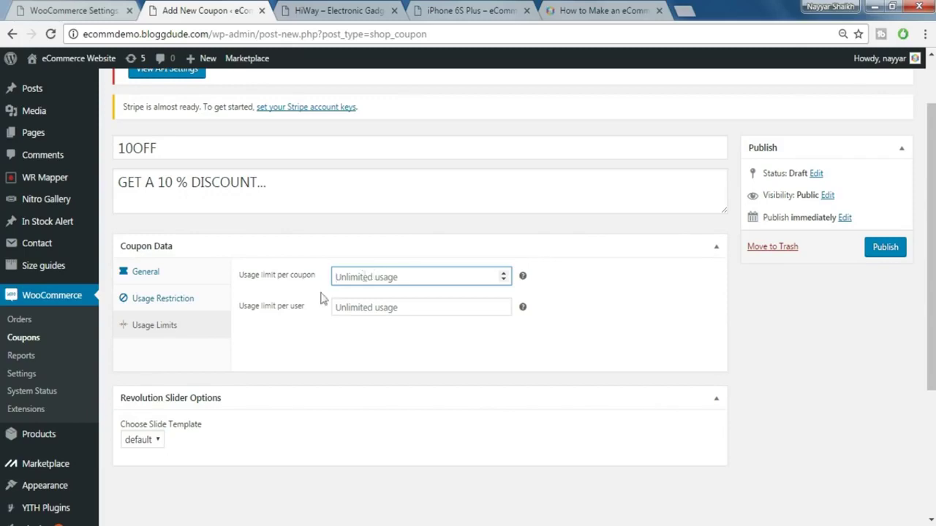
pyautogui.click(170, 300)
pyautogui.click(157, 274)
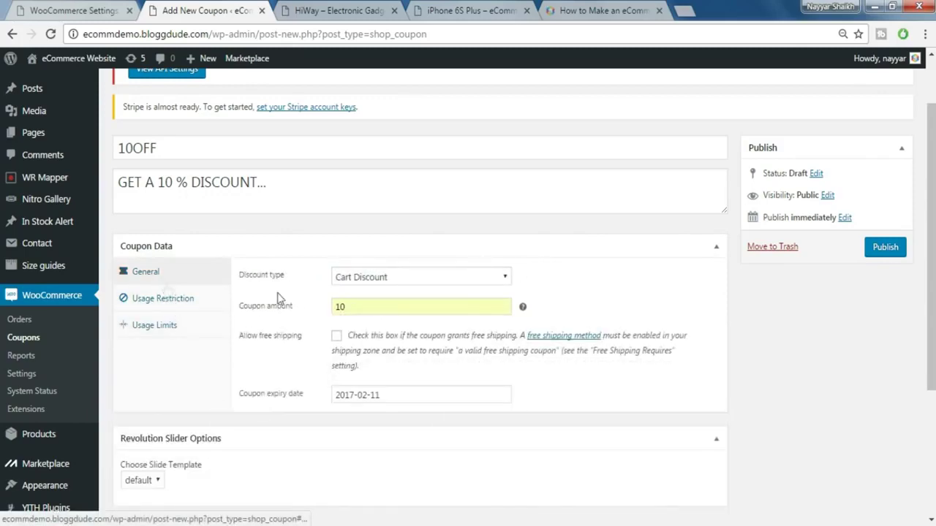
# - Publish the 10OFF coupon
pyautogui.scroll(-3, 344, 351)
pyautogui.scroll(2, 342, 352)
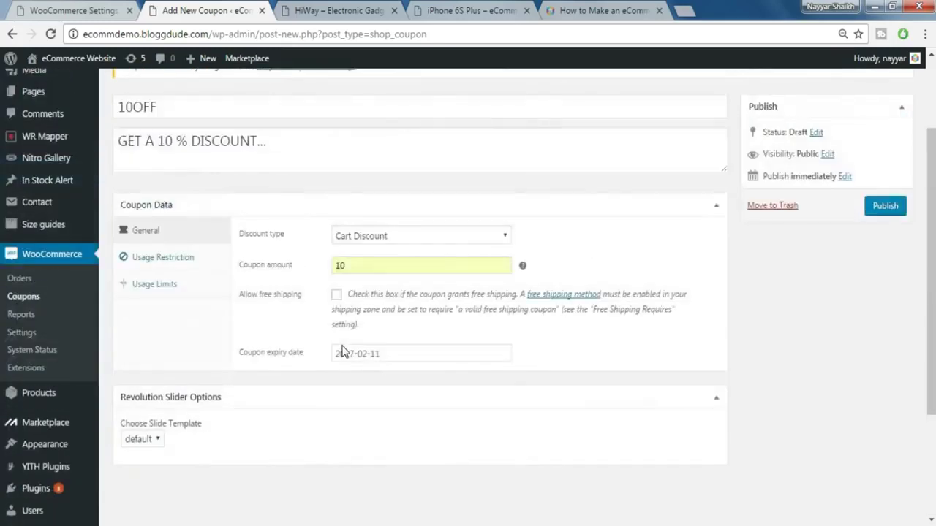
pyautogui.scroll(2, 341, 352)
pyautogui.click(884, 320)
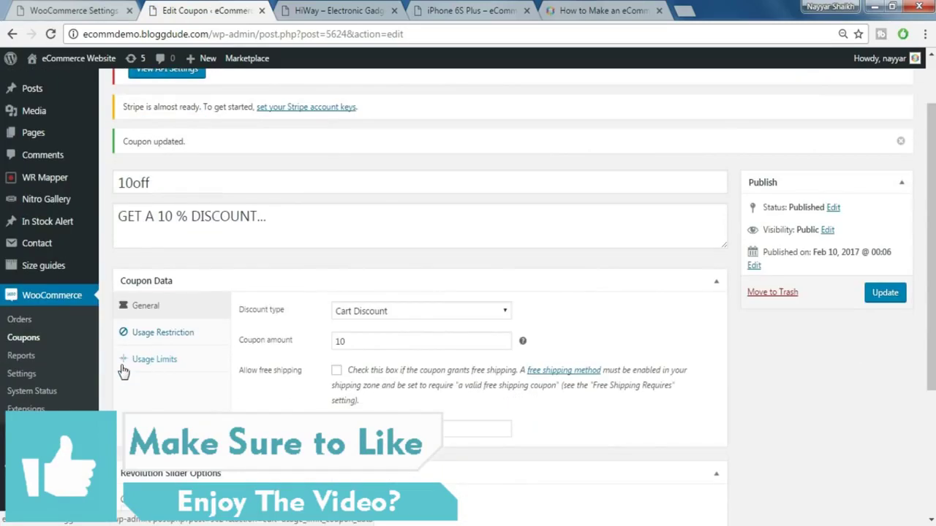
# - Open the PayPal payment gateway settings and scroll down to the empty API Credentials
pyautogui.click(115, 13)
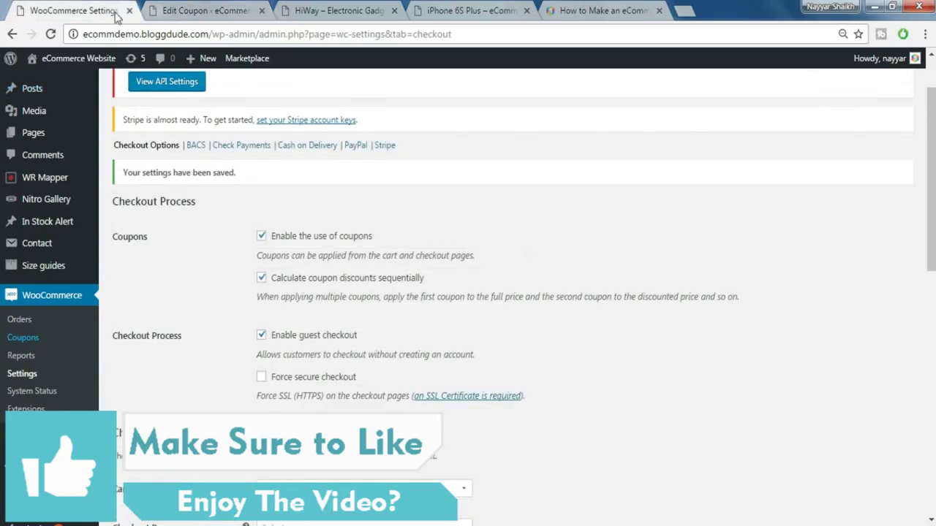
pyautogui.scroll(-9, 523, 266)
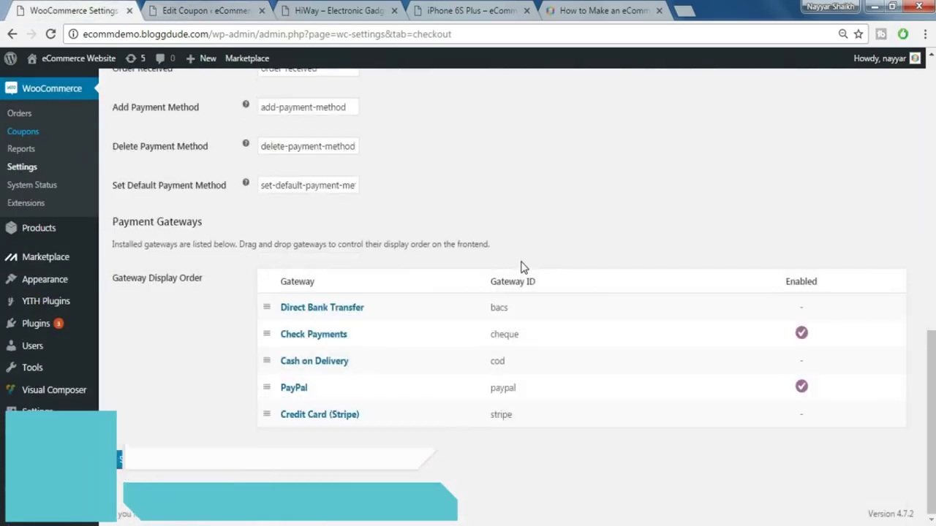
pyautogui.click(302, 395)
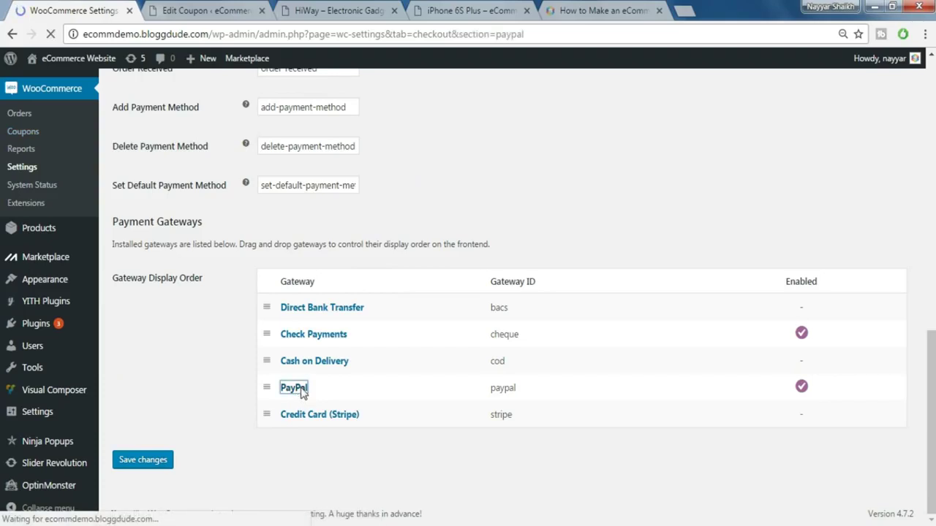
pyautogui.scroll(-2, 524, 358)
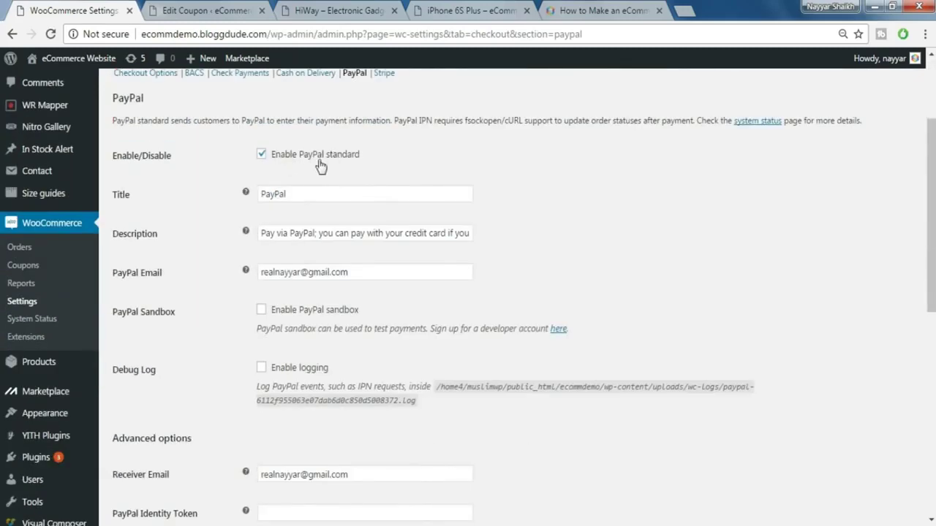
pyautogui.scroll(-7, 488, 245)
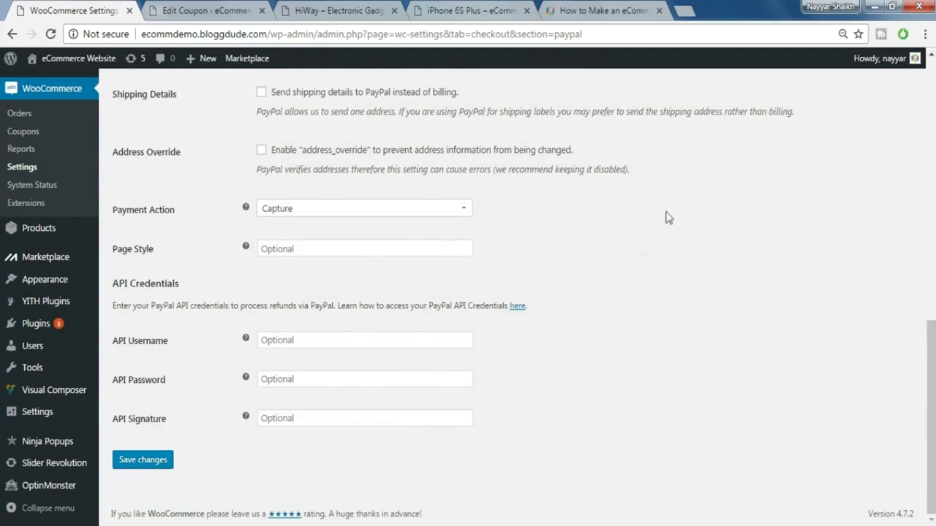
# - Open paypal.com in a new tab and log in to the PayPal account
pyautogui.click(685, 11)
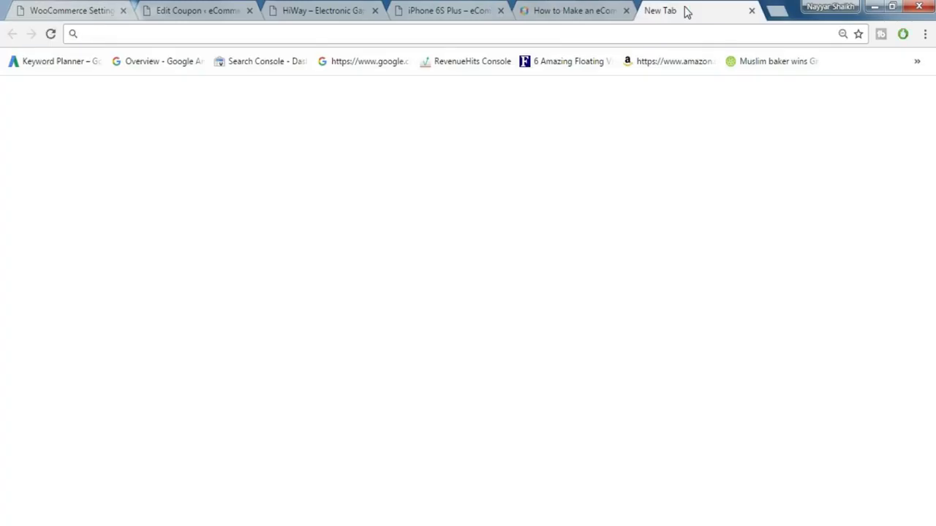
pyautogui.write('PA')
pyautogui.press('Return')
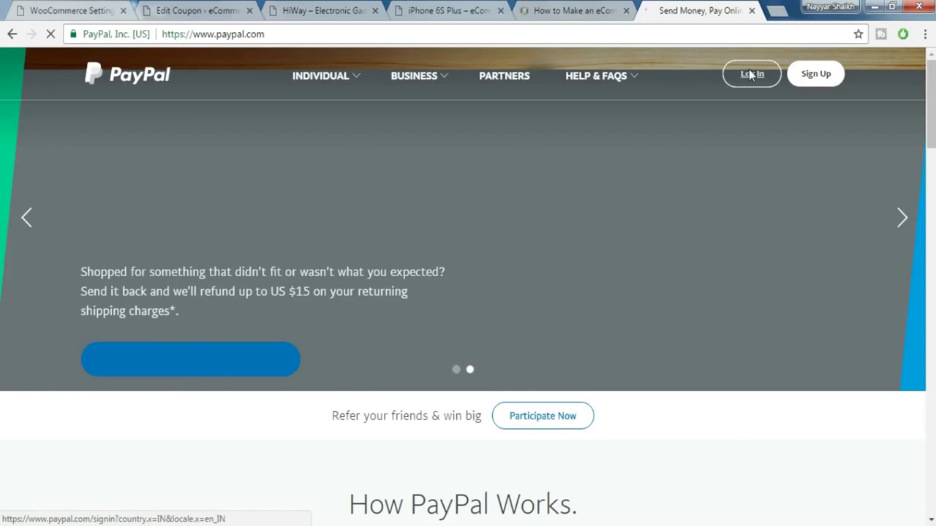
pyautogui.click(750, 74)
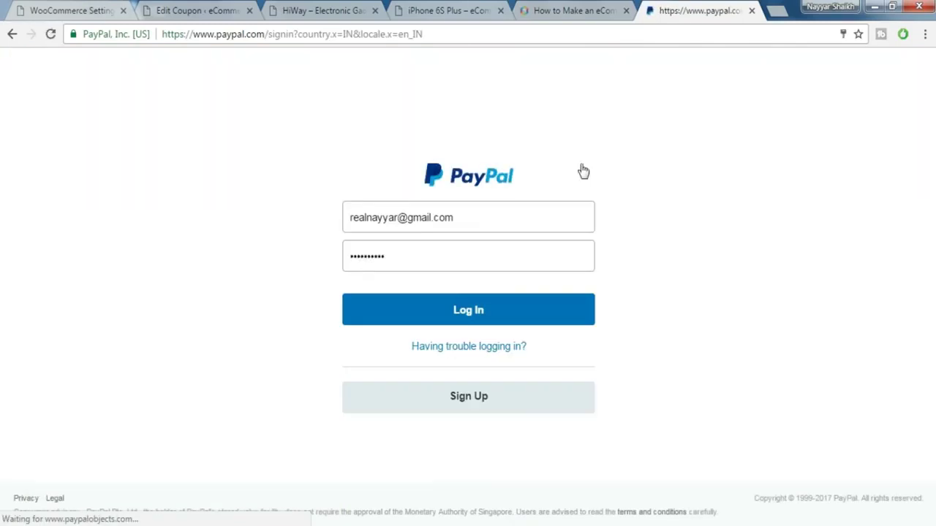
pyautogui.click(488, 319)
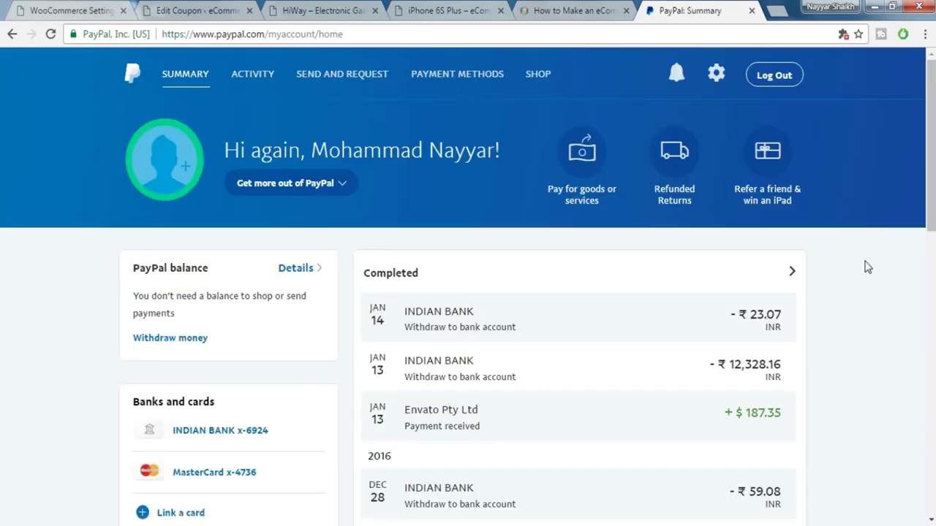
# - Open the API access page from PayPal Seller preferences, then go back to the WooCommerce PayPal settings
pyautogui.scroll(-5, 866, 267)
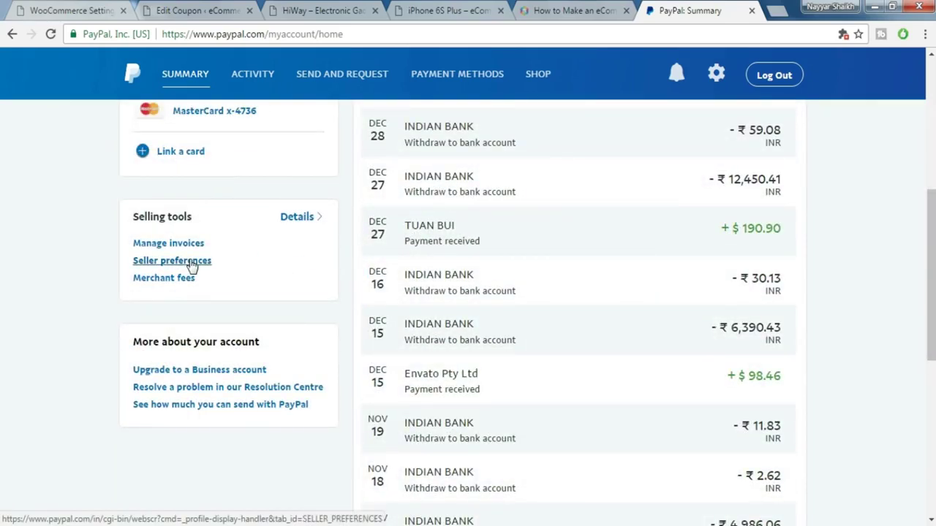
pyautogui.click(188, 262)
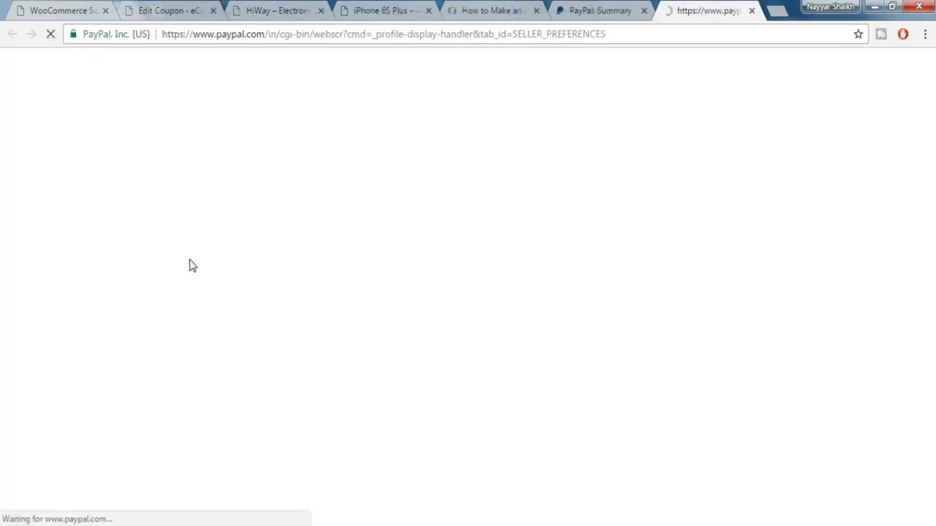
pyautogui.moveTo(133, 286); pyautogui.dragTo(183, 286)
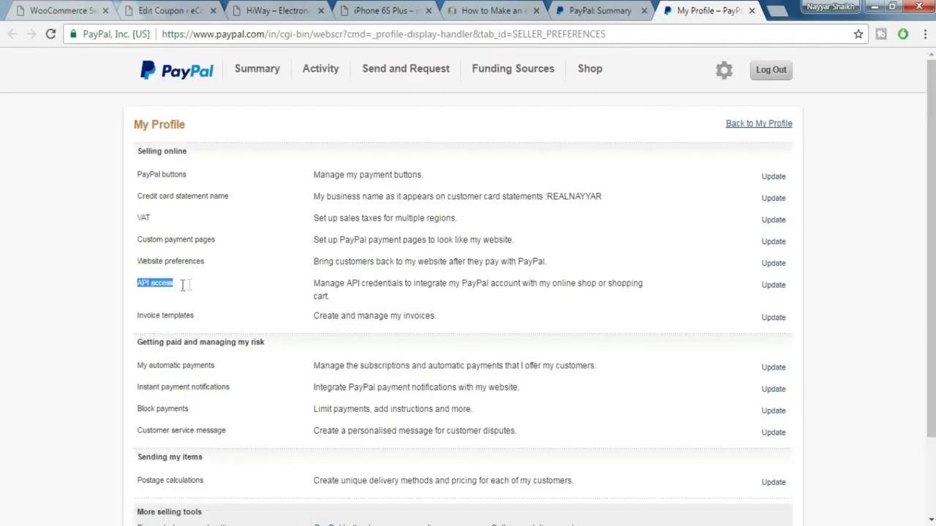
pyautogui.click(779, 291)
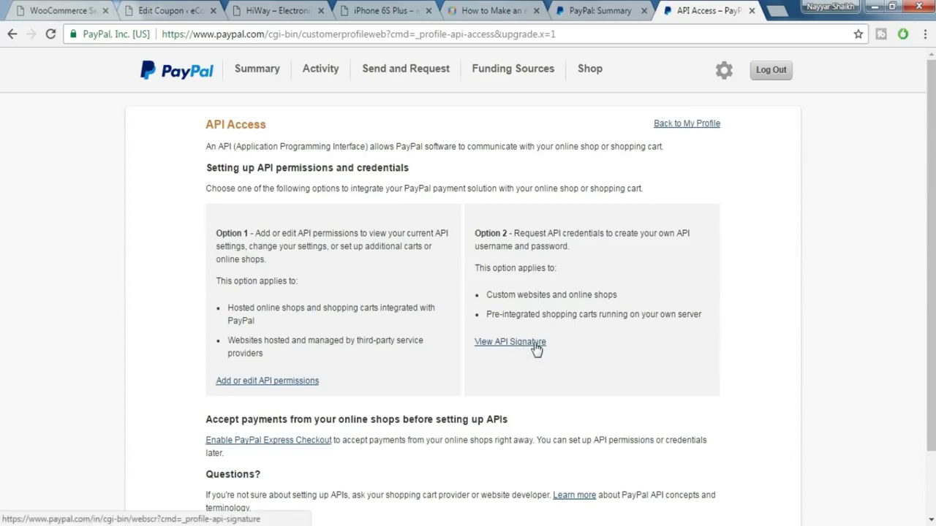
pyautogui.scroll(-2, 542, 347)
pyautogui.scroll(2, 574, 347)
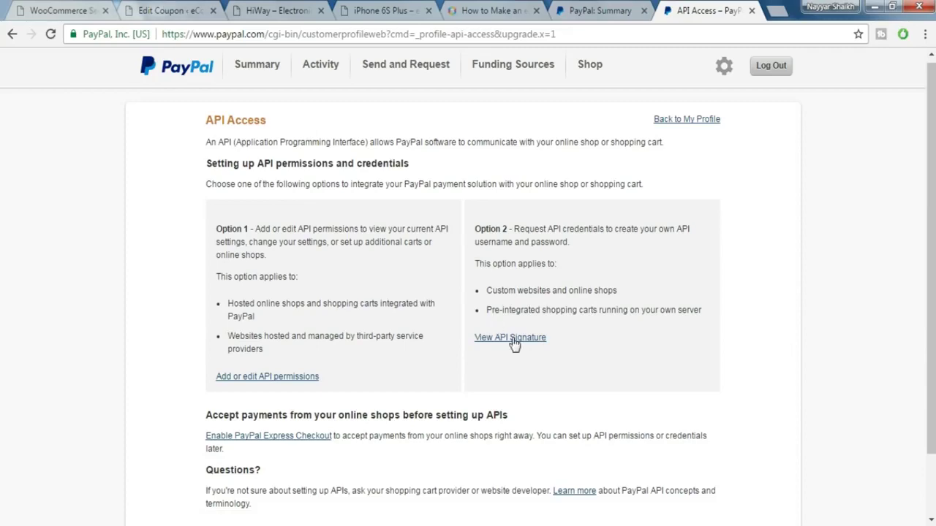
pyautogui.click(84, 6)
pyautogui.scroll(-6, 414, 283)
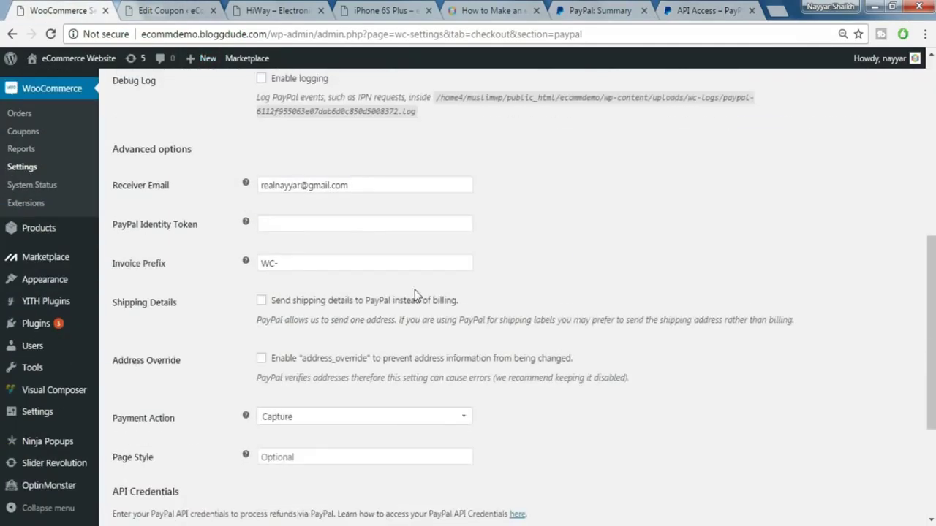
# - Clear the wrongly autofilled PayPal API password, then save the PayPal gateway settings
pyautogui.scroll(-3, 415, 284)
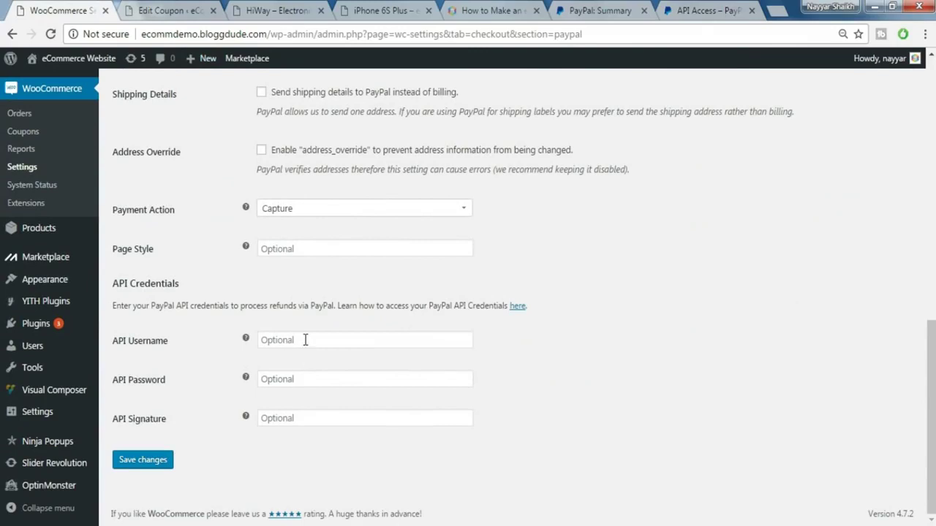
pyautogui.click(306, 340)
pyautogui.click(577, 330)
pyautogui.click(356, 386)
pyautogui.click(348, 417)
pyautogui.doubleClick(355, 380)
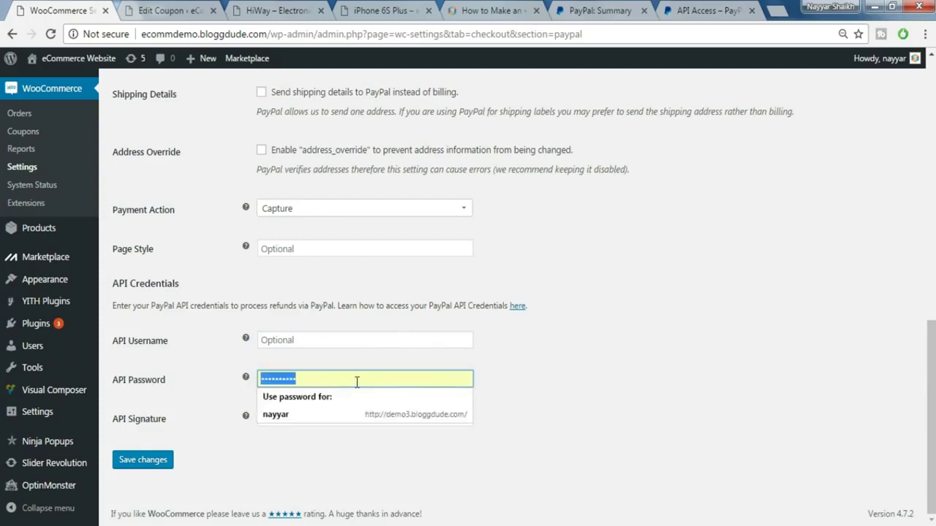
pyautogui.press('BackSpace')
pyautogui.click(674, 10)
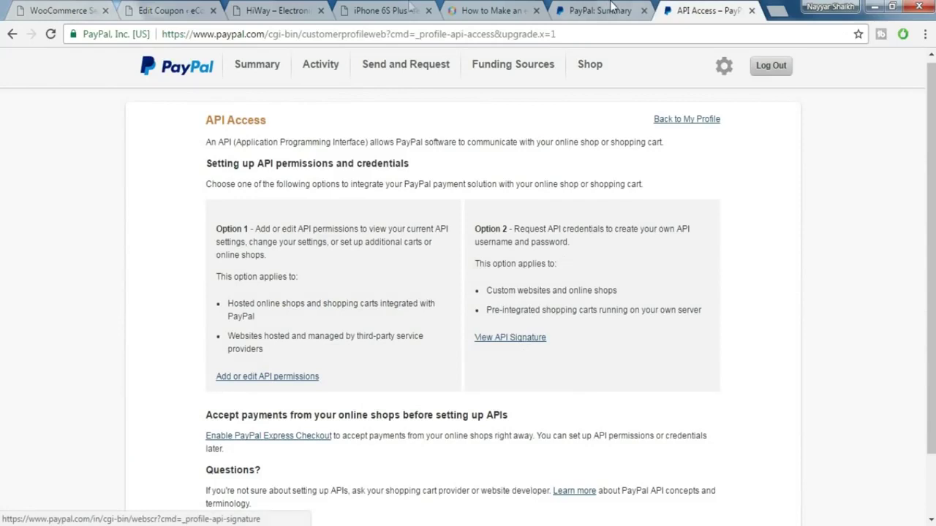
pyautogui.click(53, 8)
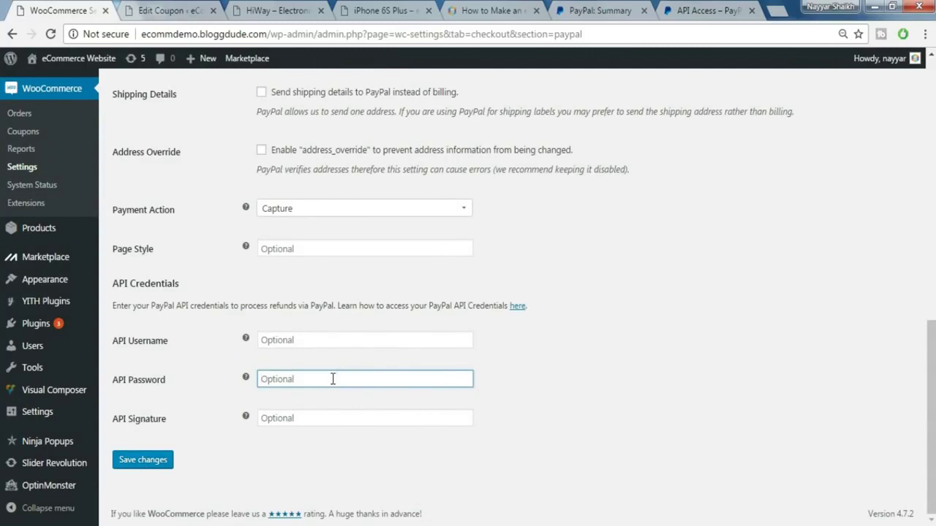
pyautogui.click(138, 463)
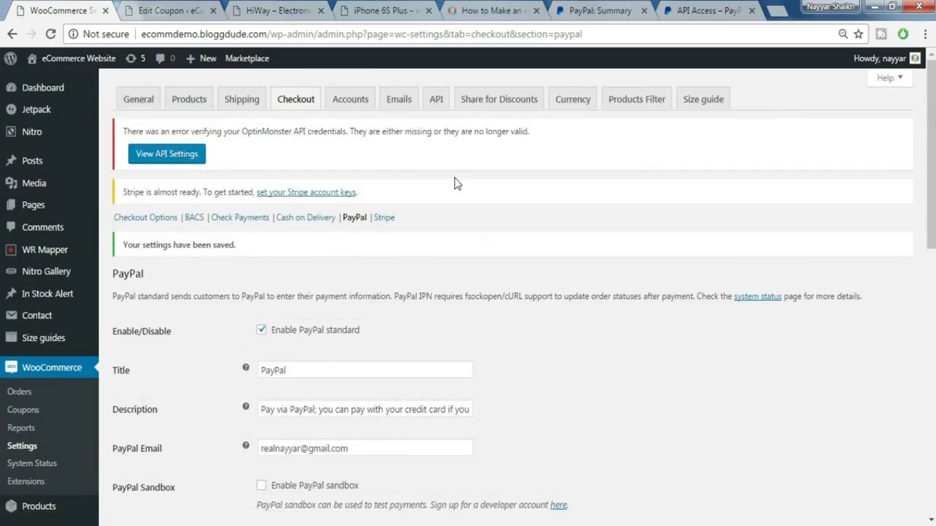
# - Save the WooCommerce Accounts settings, allowing registration on the My Account page
pyautogui.click(344, 109)
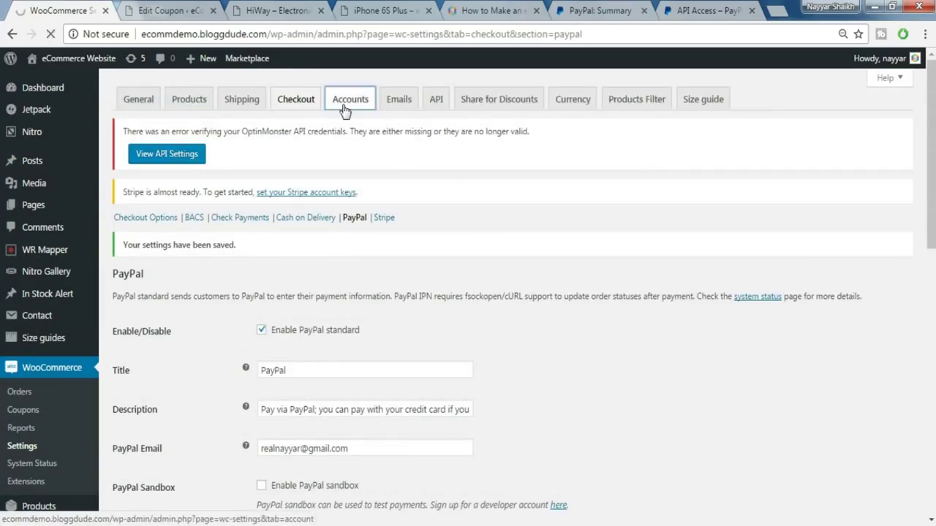
pyautogui.scroll(-1, 315, 263)
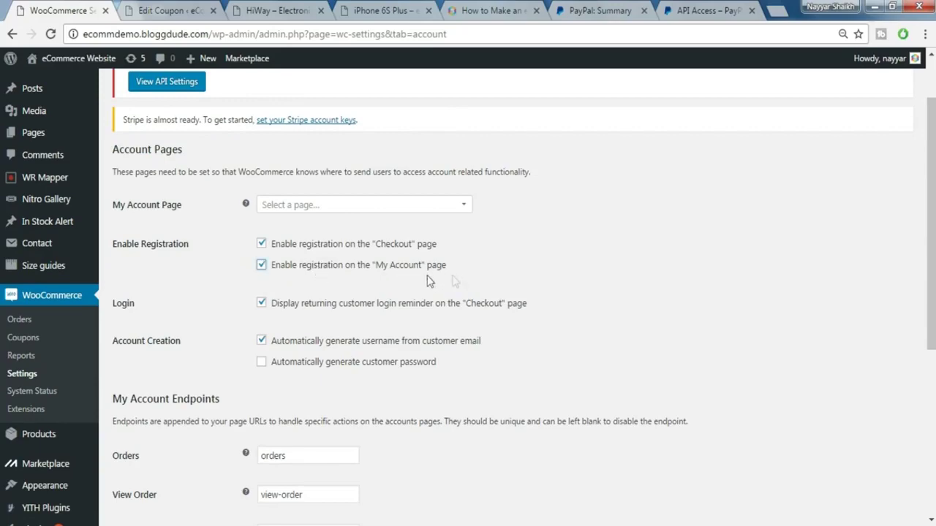
pyautogui.scroll(-2, 448, 289)
pyautogui.scroll(-3, 448, 289)
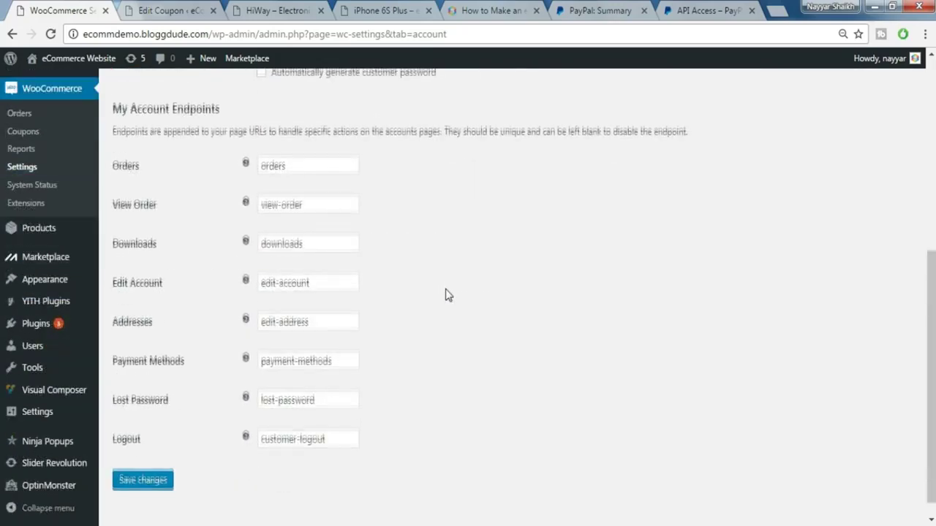
pyautogui.click(159, 467)
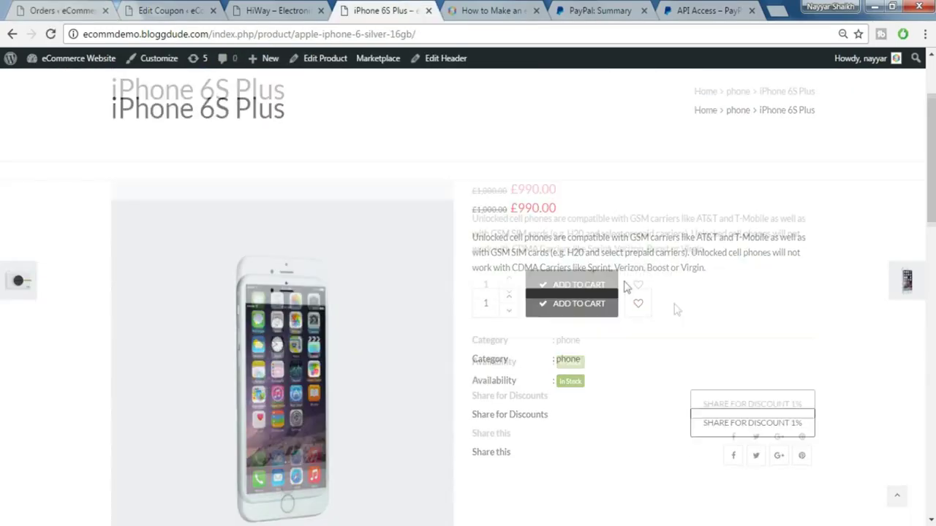
# - Turn on the Buy Now button under the Customizer's WooCommerce > General, publish, and exit
pyautogui.scroll(2, 672, 310)
pyautogui.click(148, 64)
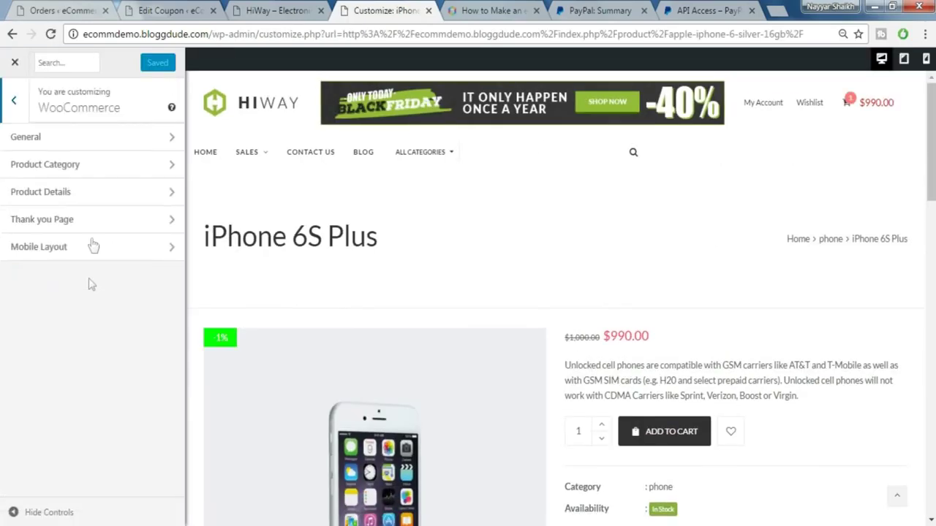
pyautogui.click(93, 141)
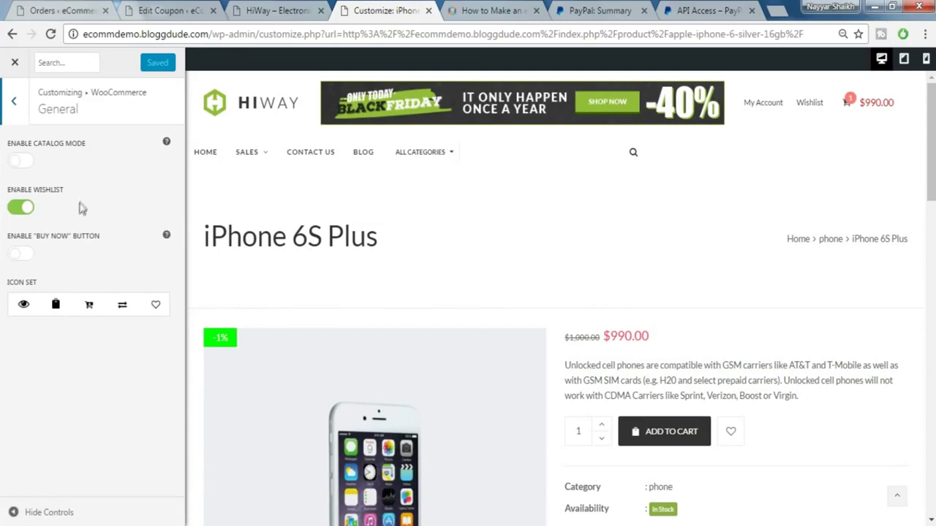
pyautogui.click(24, 257)
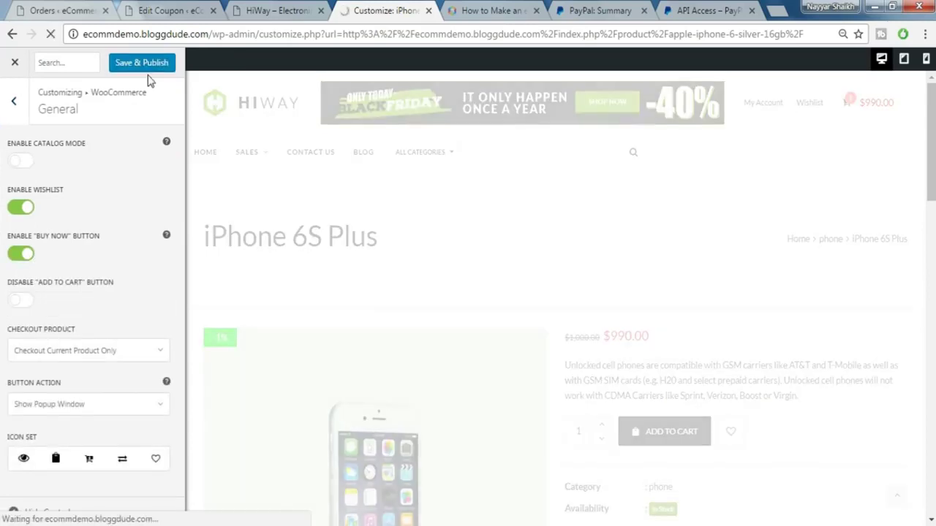
pyautogui.click(153, 65)
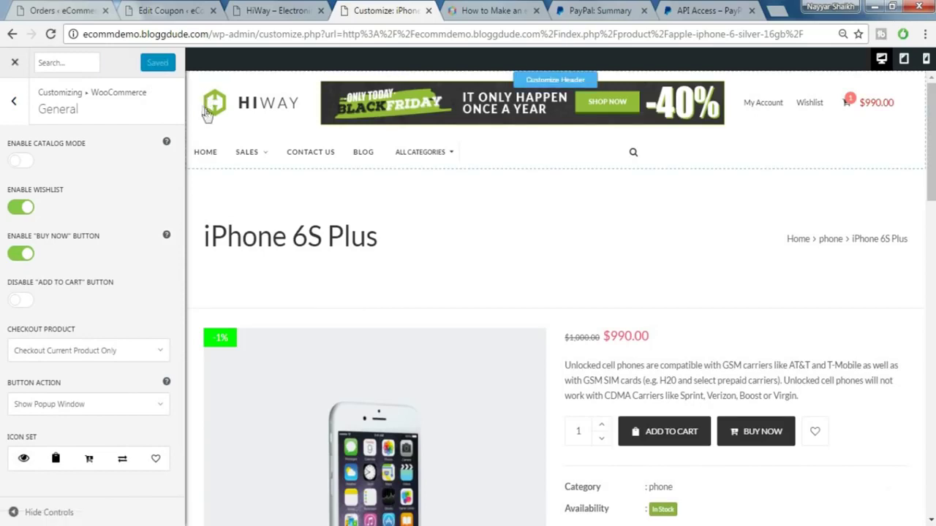
pyautogui.click(14, 65)
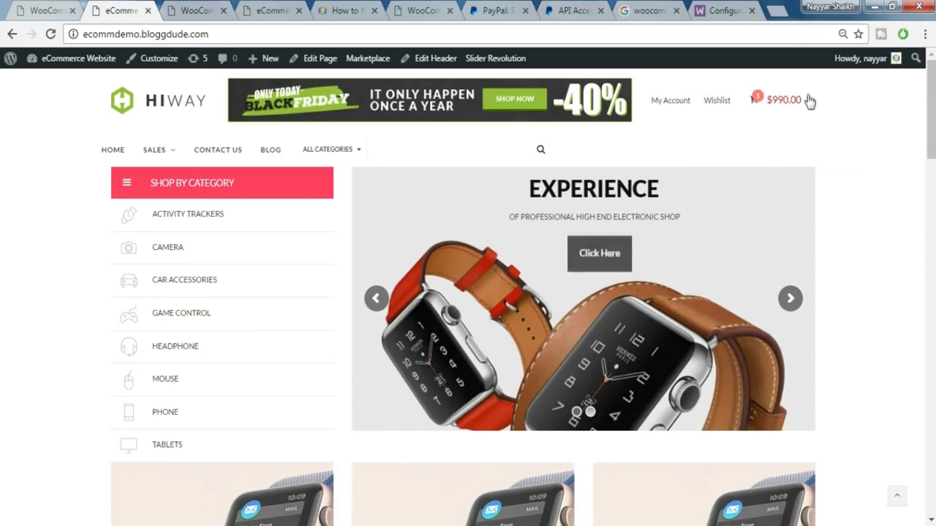
# - Go to checkout from the mini-cart and fill the billing first and last name from saved suggestions
pyautogui.moveTo(775, 101)
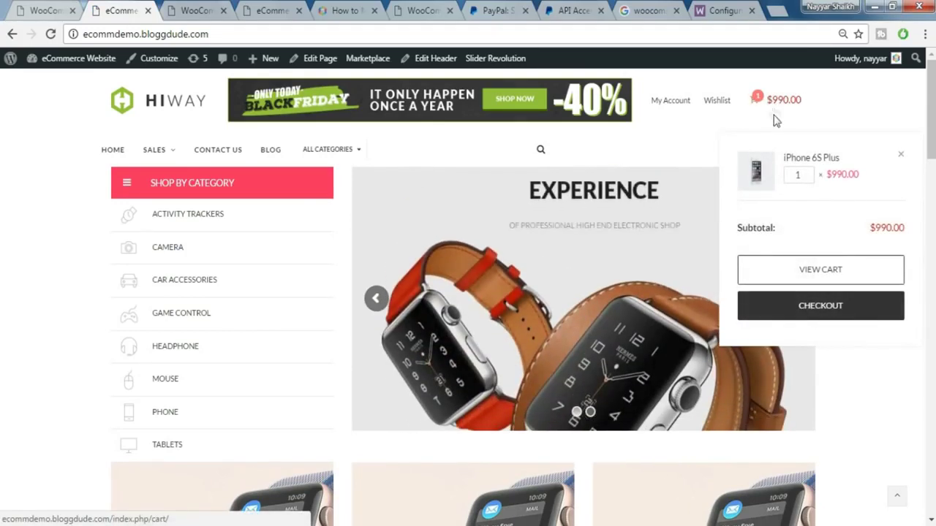
pyautogui.click(805, 310)
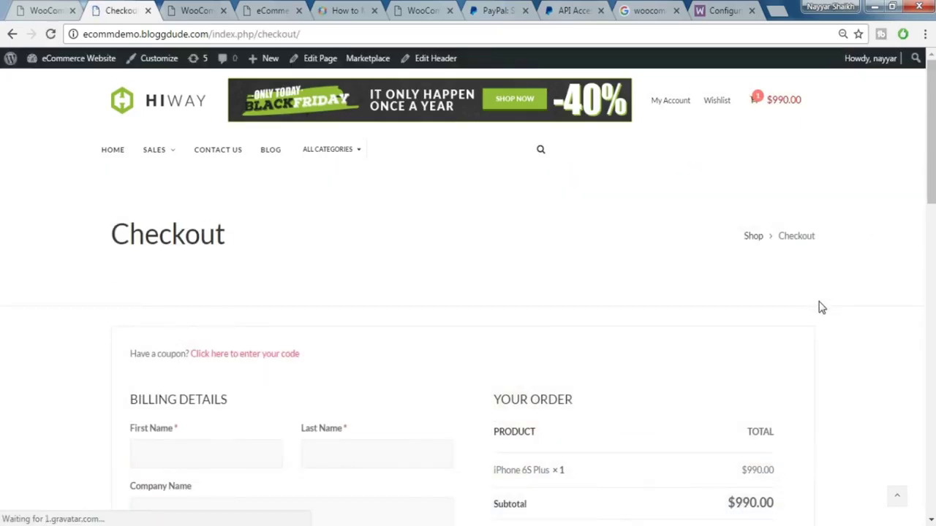
pyautogui.scroll(-3, 818, 305)
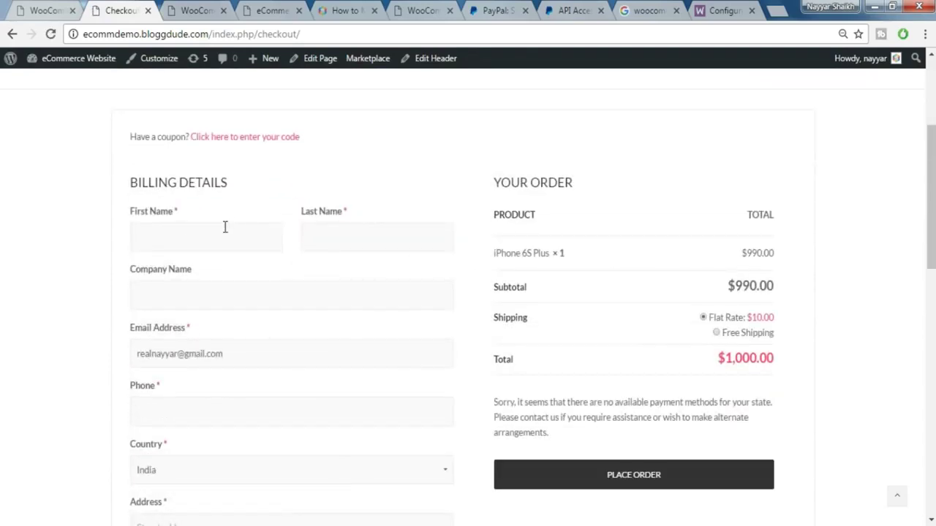
pyautogui.write('na')
pyautogui.press('BackSpace')
pyautogui.press('BackSpace')
pyautogui.press('Down')
pyautogui.press('Return')
pyautogui.scroll(-1, 293, 205)
pyautogui.click(345, 184)
pyautogui.write('Shikah')
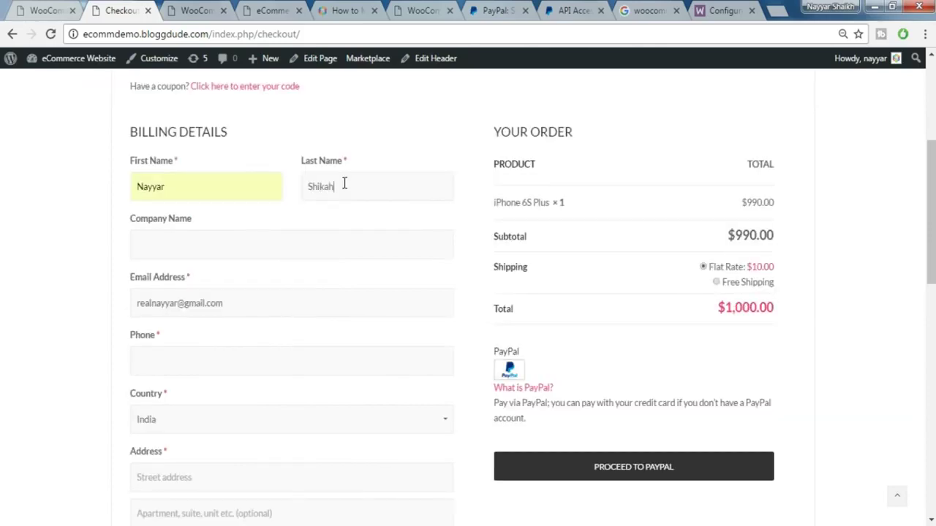
pyautogui.doubleClick(351, 183)
pyautogui.write('Sh')
pyautogui.click(345, 211)
# - Fill the billing phone number and address from saved suggestions
pyautogui.scroll(-3, 244, 343)
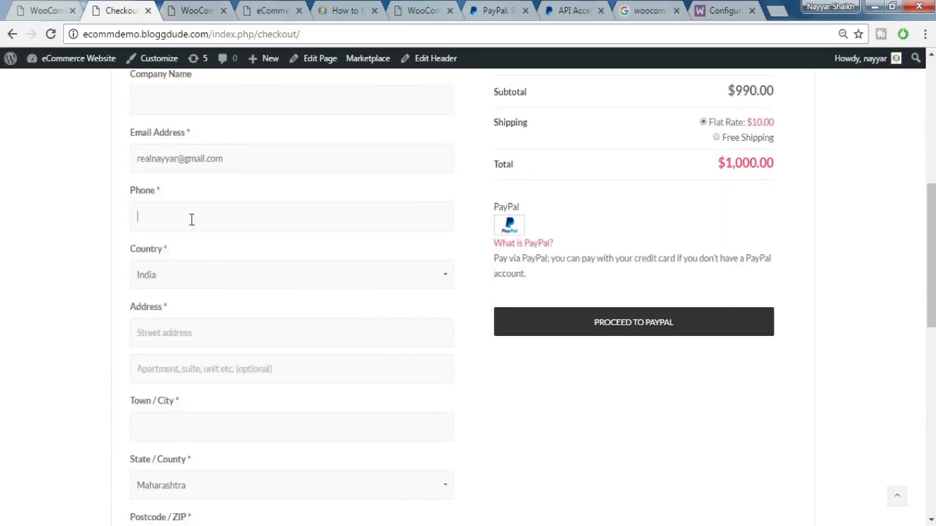
pyautogui.write('1')
pyautogui.rightClick(191, 226)
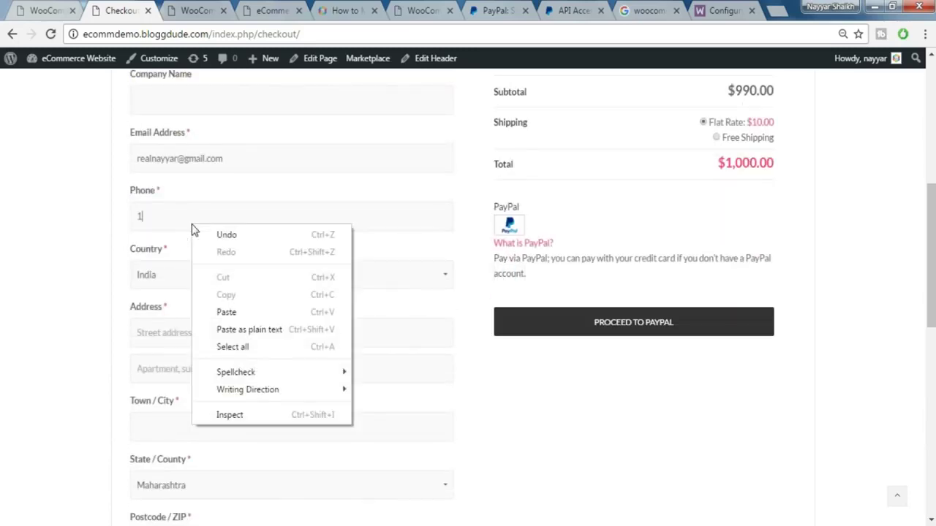
pyautogui.click(192, 214)
pyautogui.write('23')
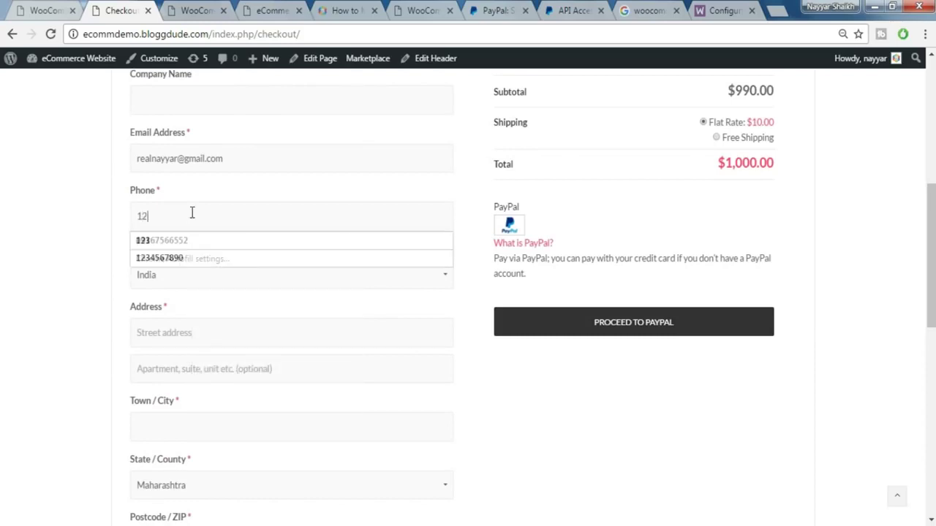
pyautogui.click(168, 258)
pyautogui.scroll(-2, 202, 273)
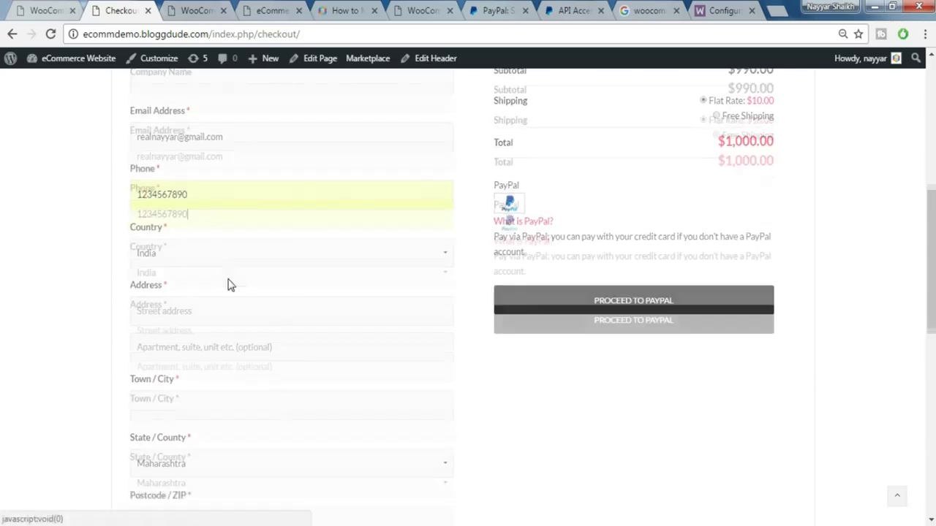
pyautogui.click(184, 211)
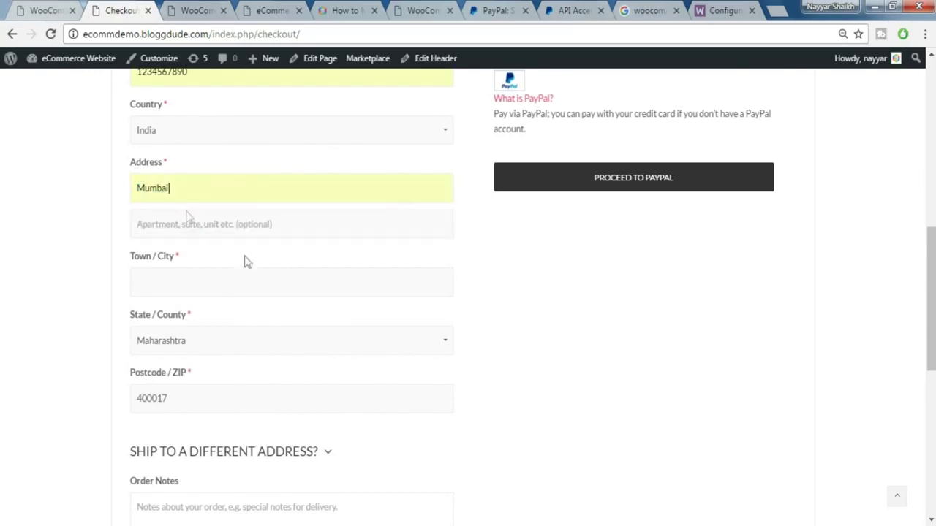
# - Apply the 10OFF coupon, reducing the order total to $990
pyautogui.scroll(-4, 334, 309)
pyautogui.scroll(10, 353, 371)
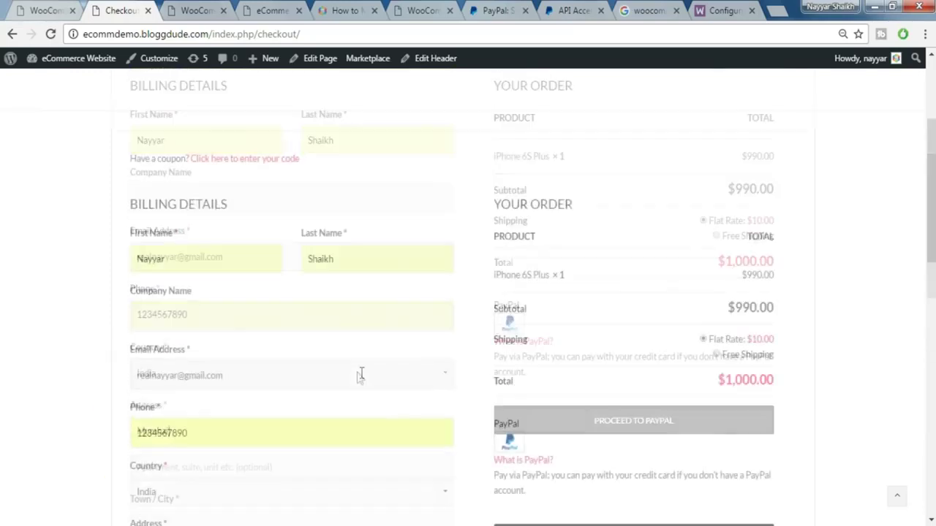
pyautogui.scroll(-1, 901, 395)
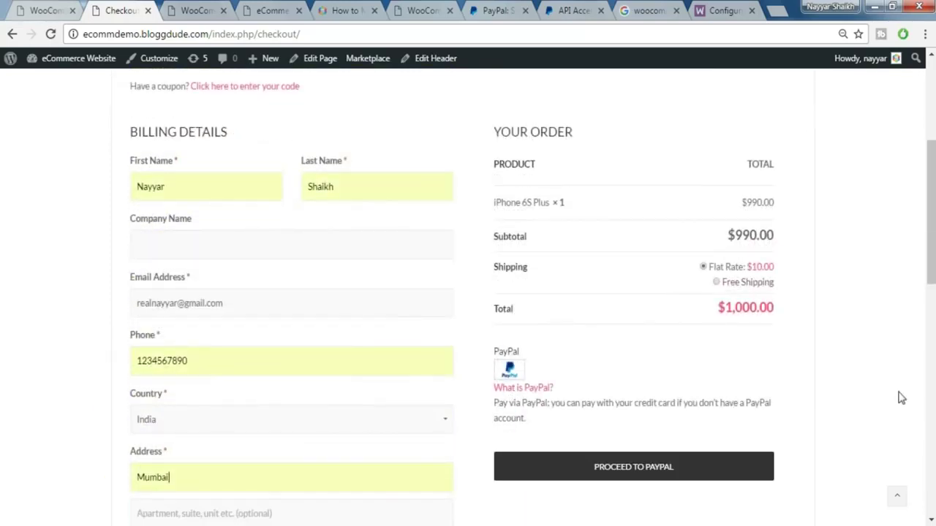
pyautogui.scroll(1, 281, 306)
pyautogui.click(261, 159)
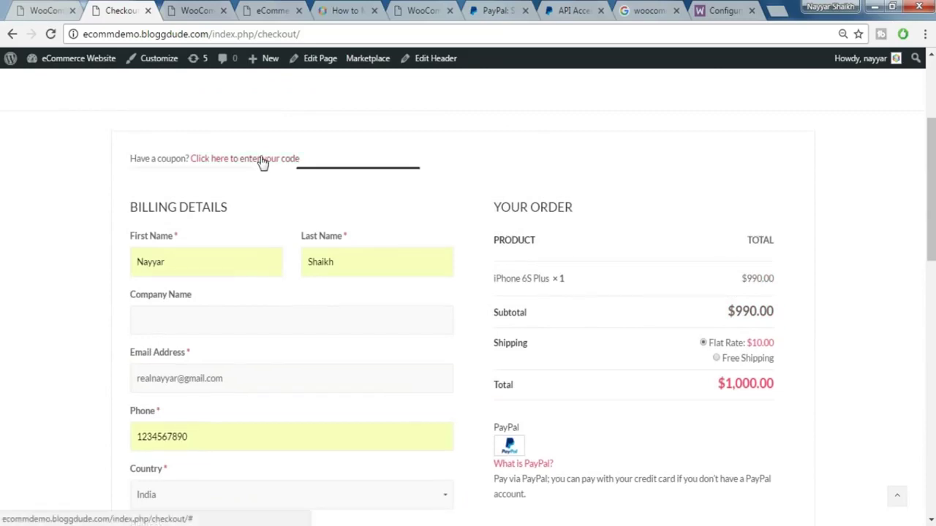
pyautogui.click(186, 189)
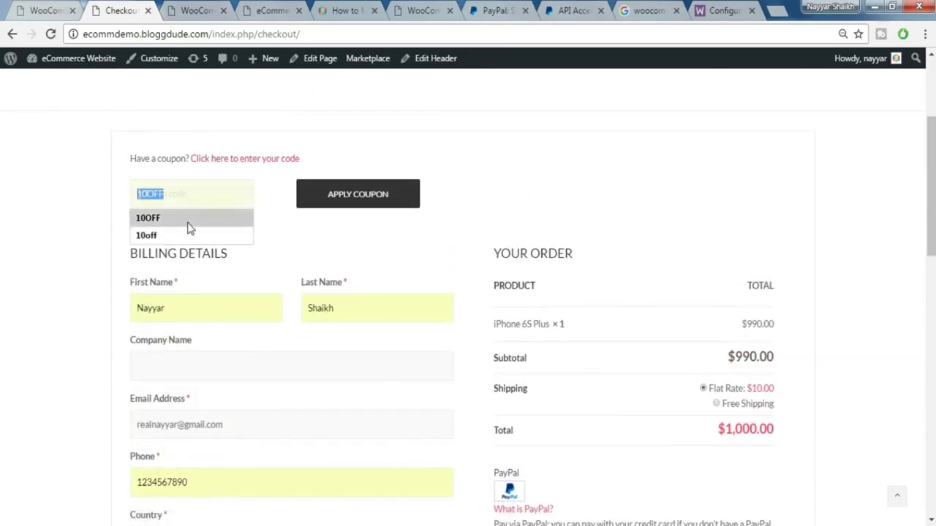
pyautogui.click(188, 223)
pyautogui.click(373, 213)
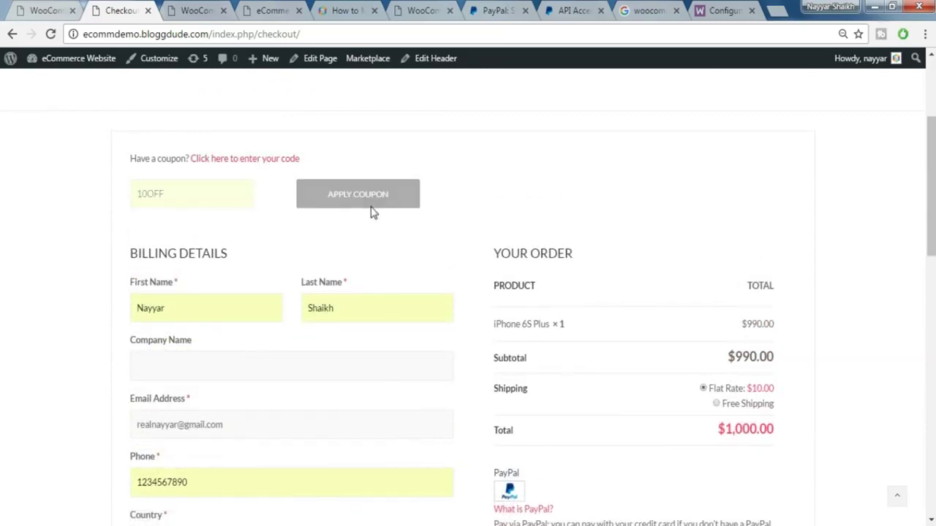
# - Proceed to PayPal to pay for the order
pyautogui.scroll(-1, 560, 362)
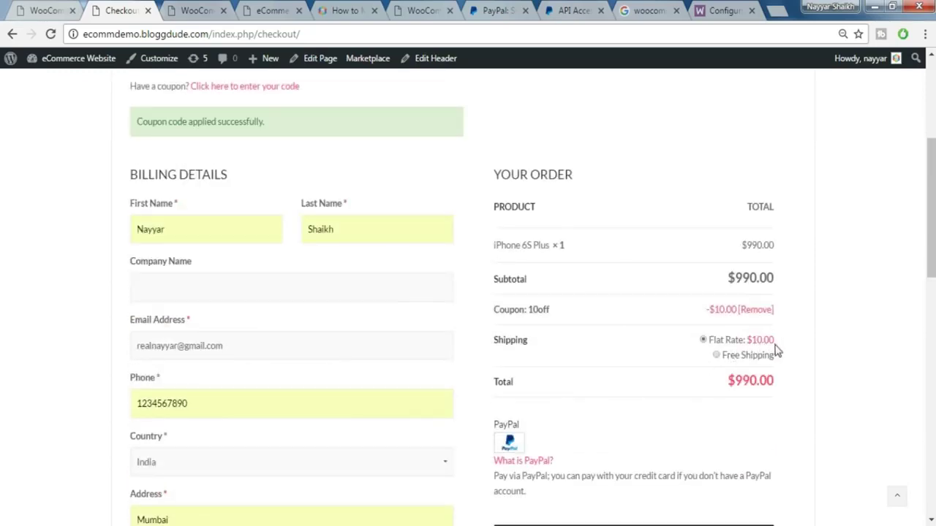
pyautogui.scroll(-2, 782, 356)
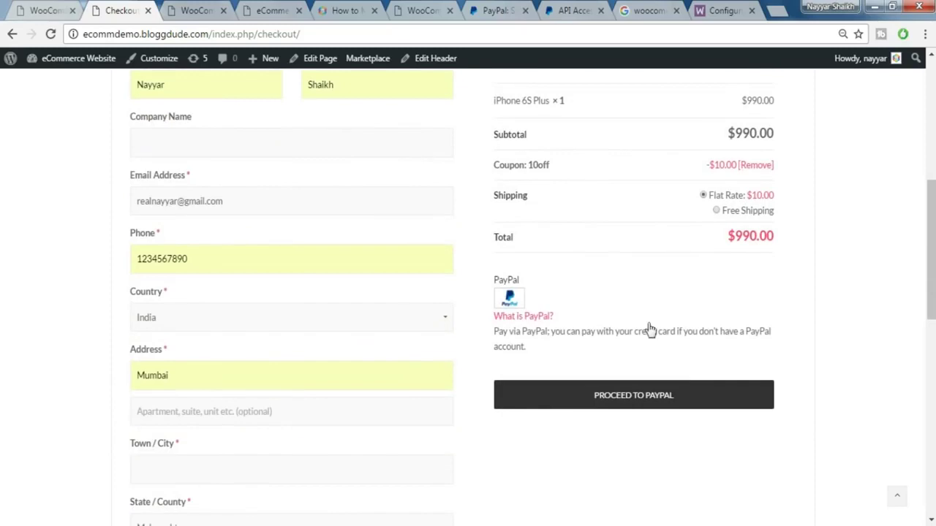
pyautogui.click(665, 397)
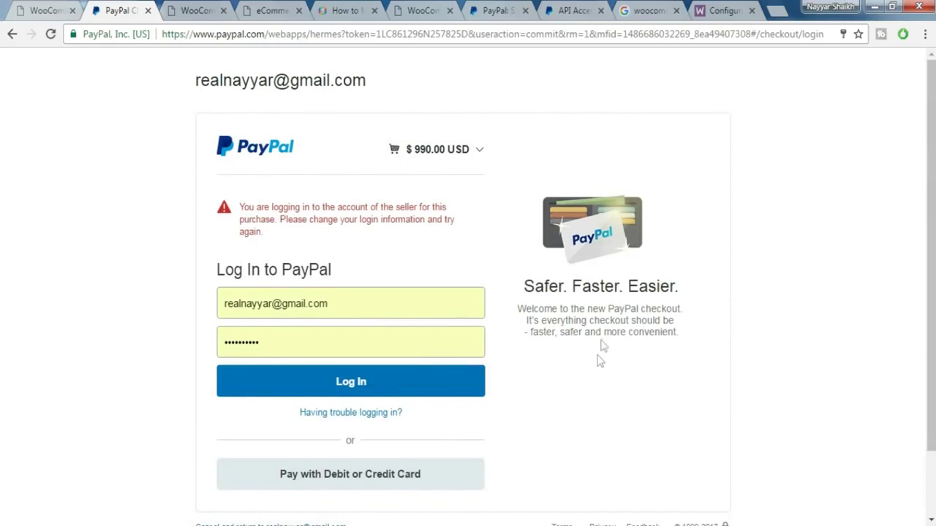
# - Scroll PayPal's checkout login page to view the $990.00 USD order's payment options
pyautogui.scroll(-2, 582, 350)
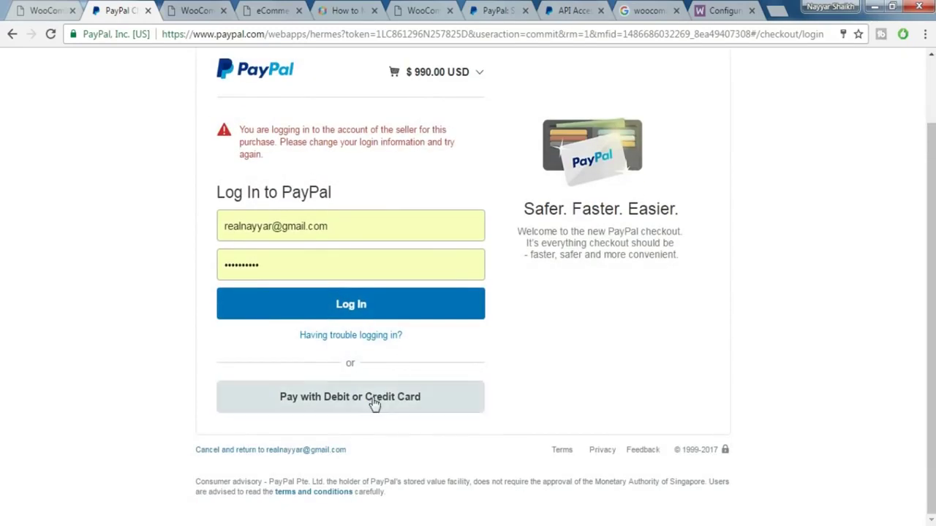